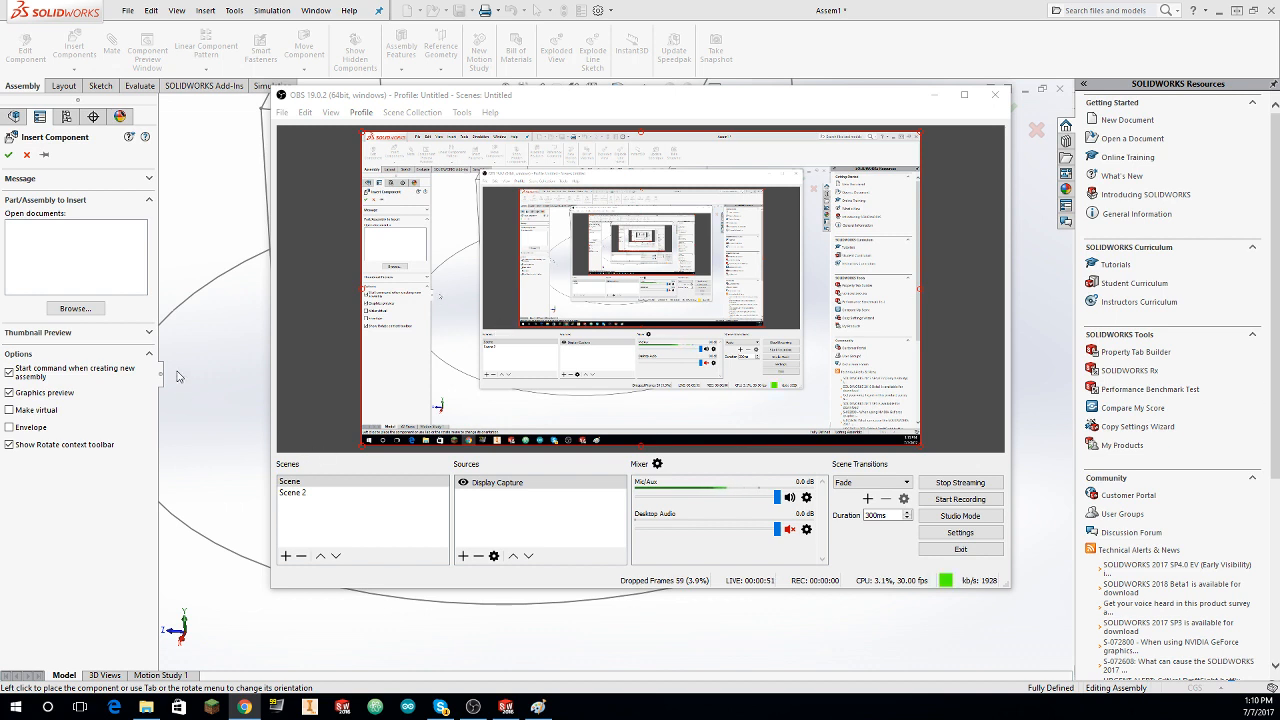
Step: Start recording the screen in OBS and switch back to the SOLIDWORKS assembly
{"action": "left_click", "coordinate": [956, 497]}
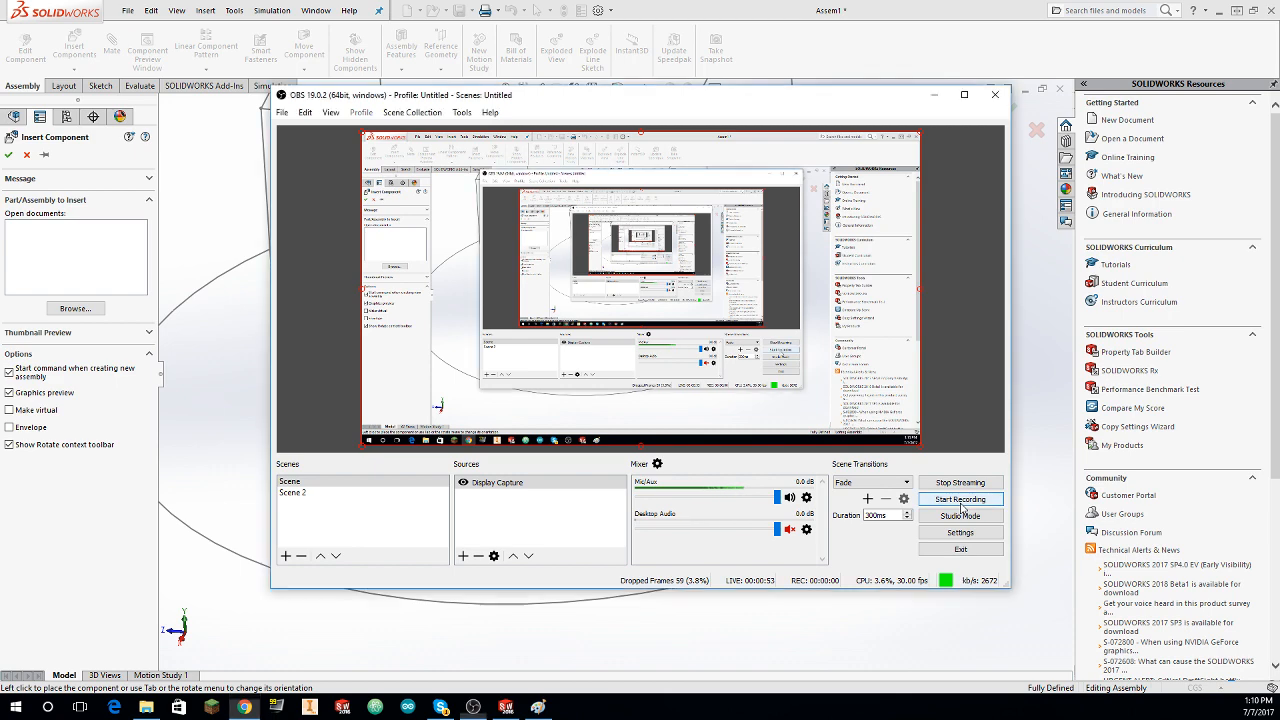
{"action": "left_click", "coordinate": [826, 656]}
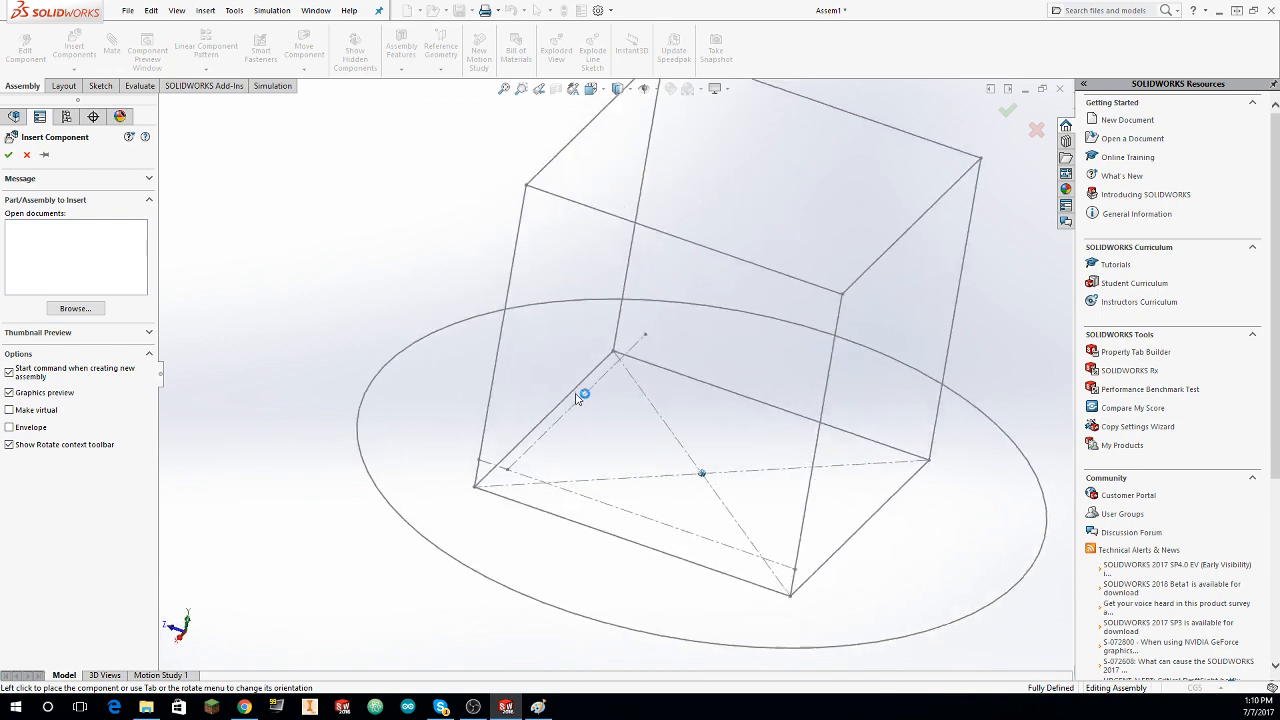
Step: Load the C-Channel 1x2x1x35 part for insertion from the Structure > C-Channel folder of the Team 7479 Solidworks Library
{"action": "left_click", "coordinate": [80, 310]}
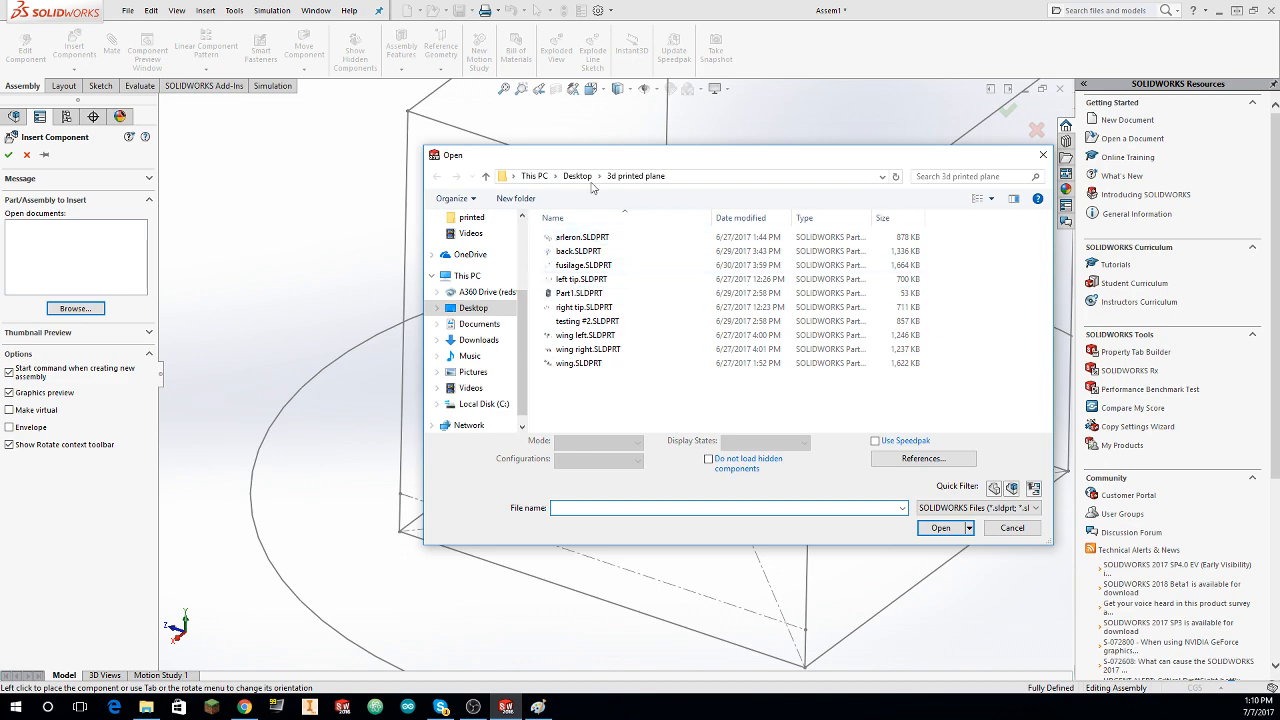
{"action": "left_click", "coordinate": [578, 176]}
{"action": "scroll", "coordinate": [660, 285], "scroll_direction": "down", "scroll_amount": 1}
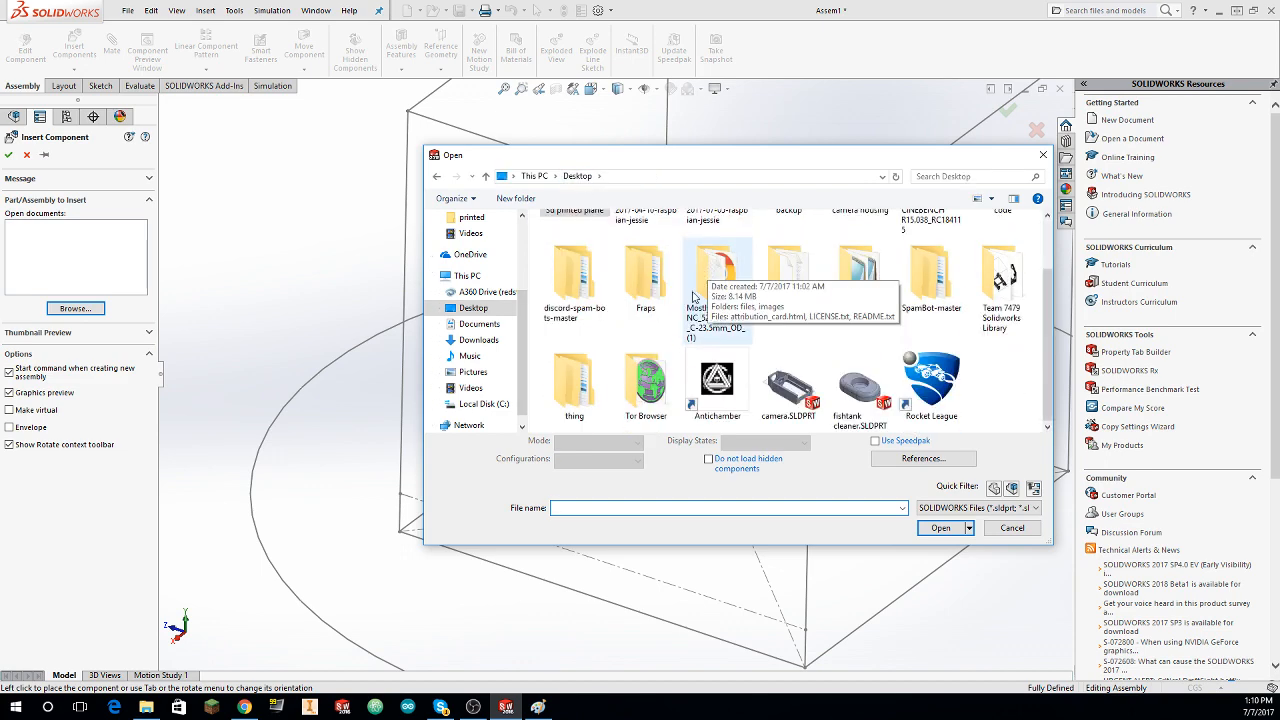
{"action": "double_click", "coordinate": [980, 300]}
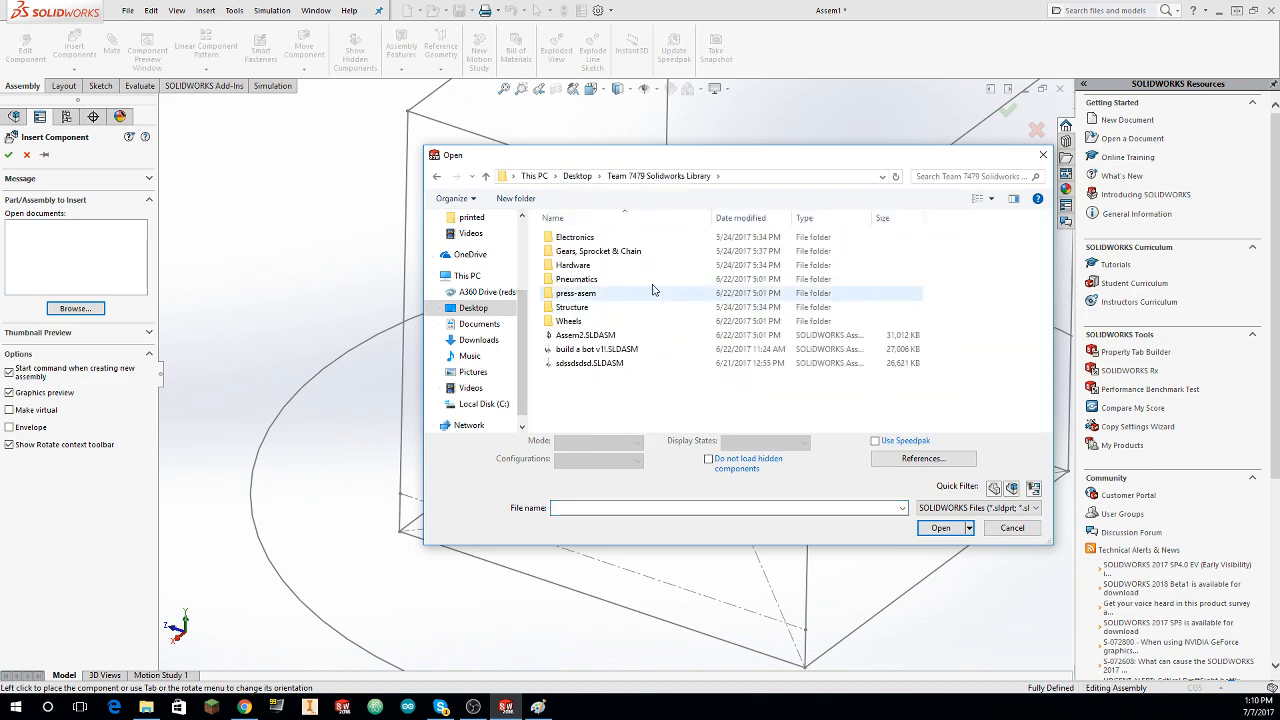
{"action": "double_click", "coordinate": [572, 307]}
{"action": "double_click", "coordinate": [593, 280]}
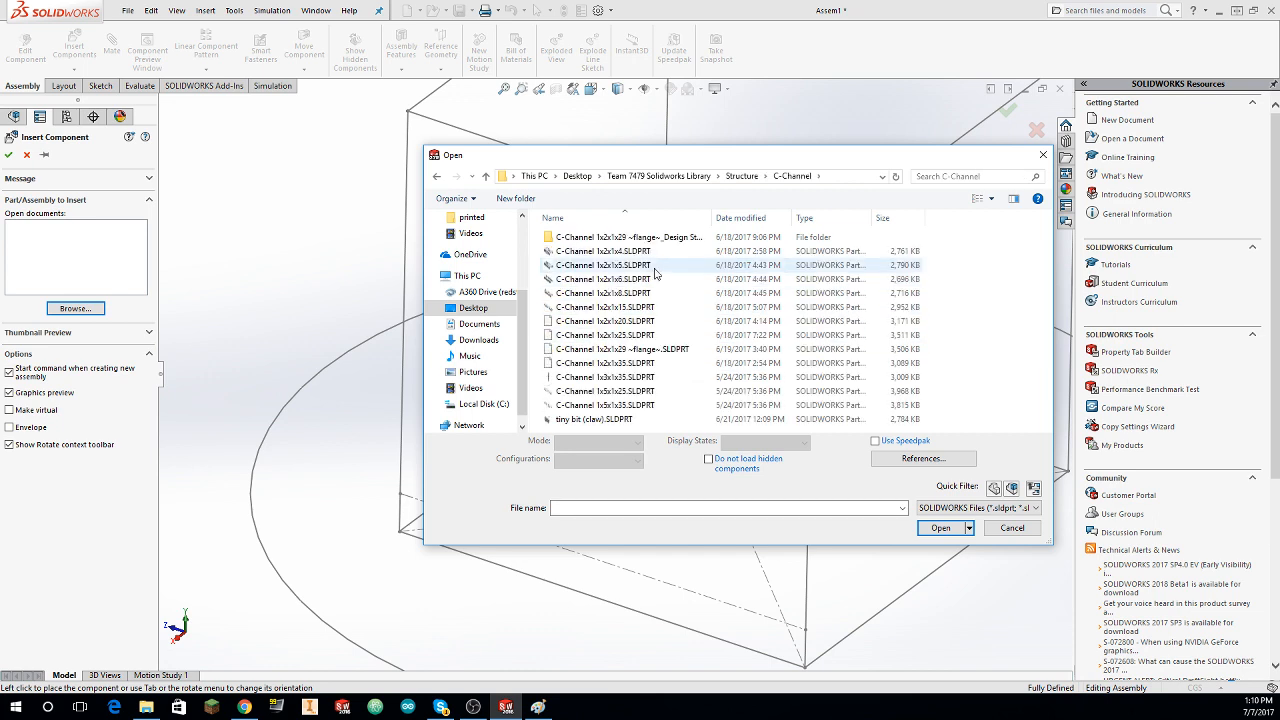
{"action": "left_click", "coordinate": [640, 363]}
{"action": "left_click", "coordinate": [945, 522]}
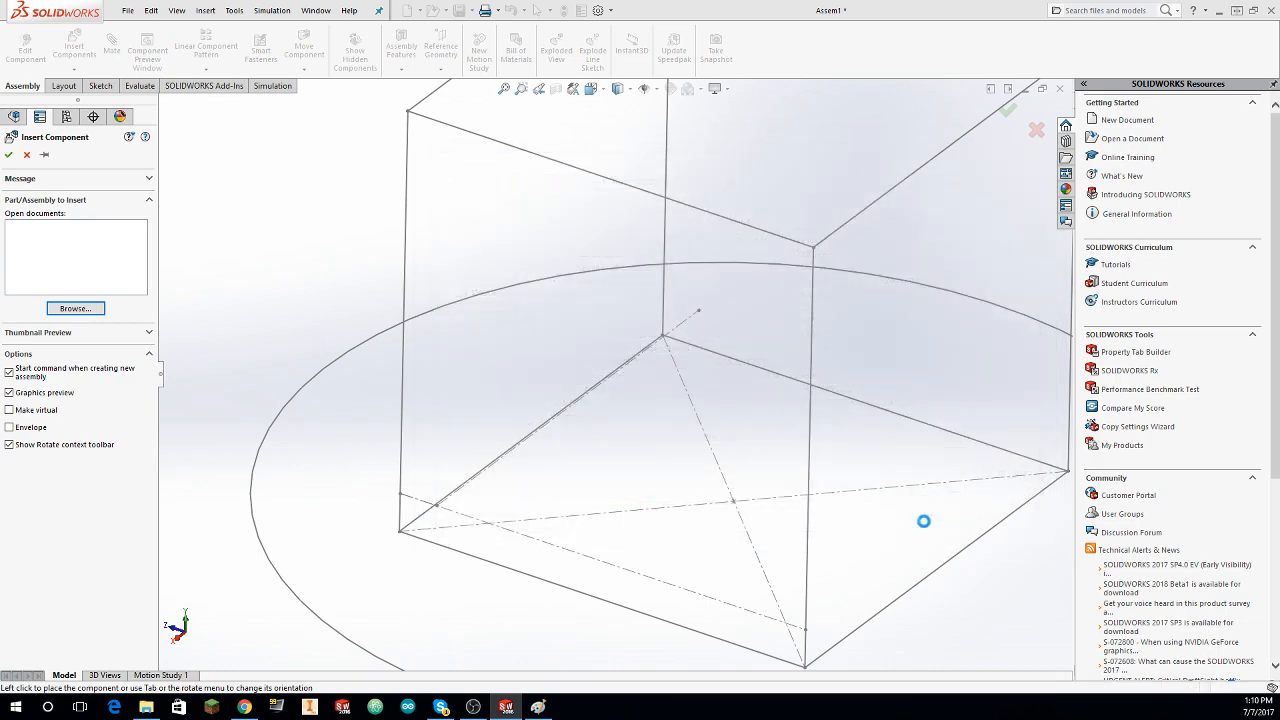
Step: Rotate the C-channel in 90-degree increments until it lies horizontally with its perforated web facing outward, and place it in the assembly
{"action": "scroll", "coordinate": [694, 405], "scroll_direction": "up", "scroll_amount": 2}
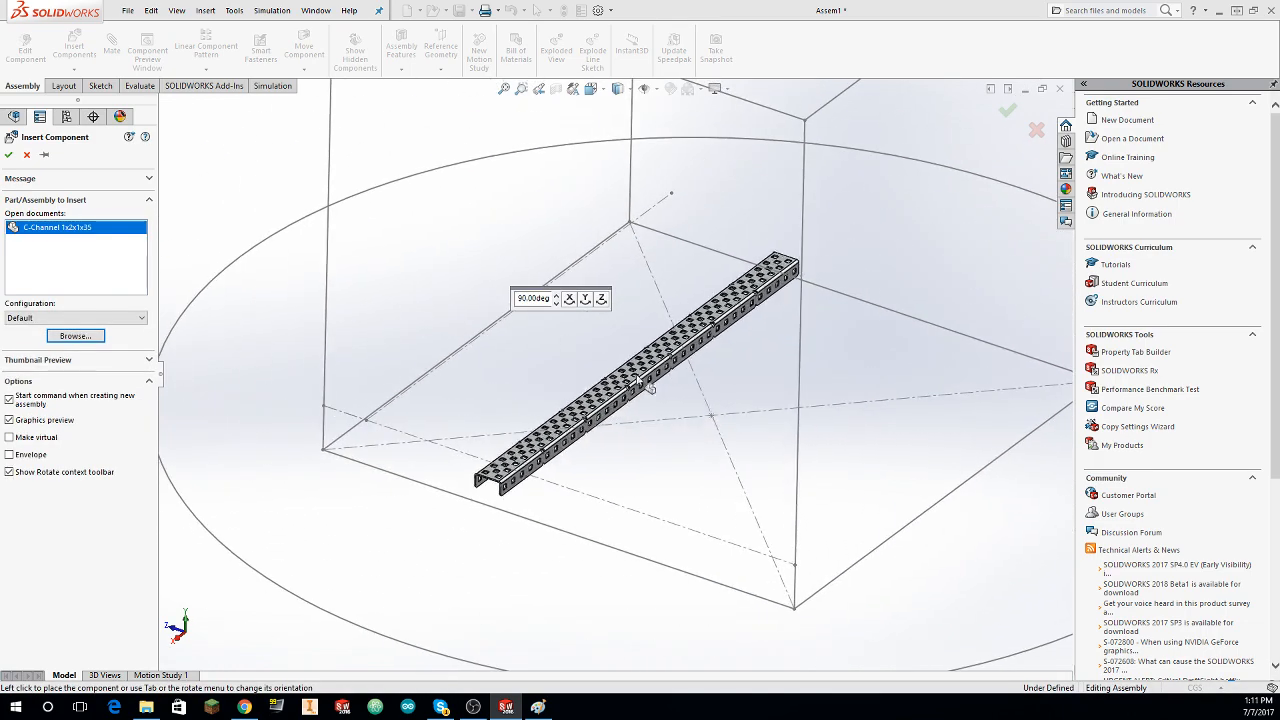
{"action": "right_click", "coordinate": [638, 374]}
{"action": "left_click", "coordinate": [675, 402]}
{"action": "right_click", "coordinate": [604, 388]}
{"action": "left_click", "coordinate": [654, 397]}
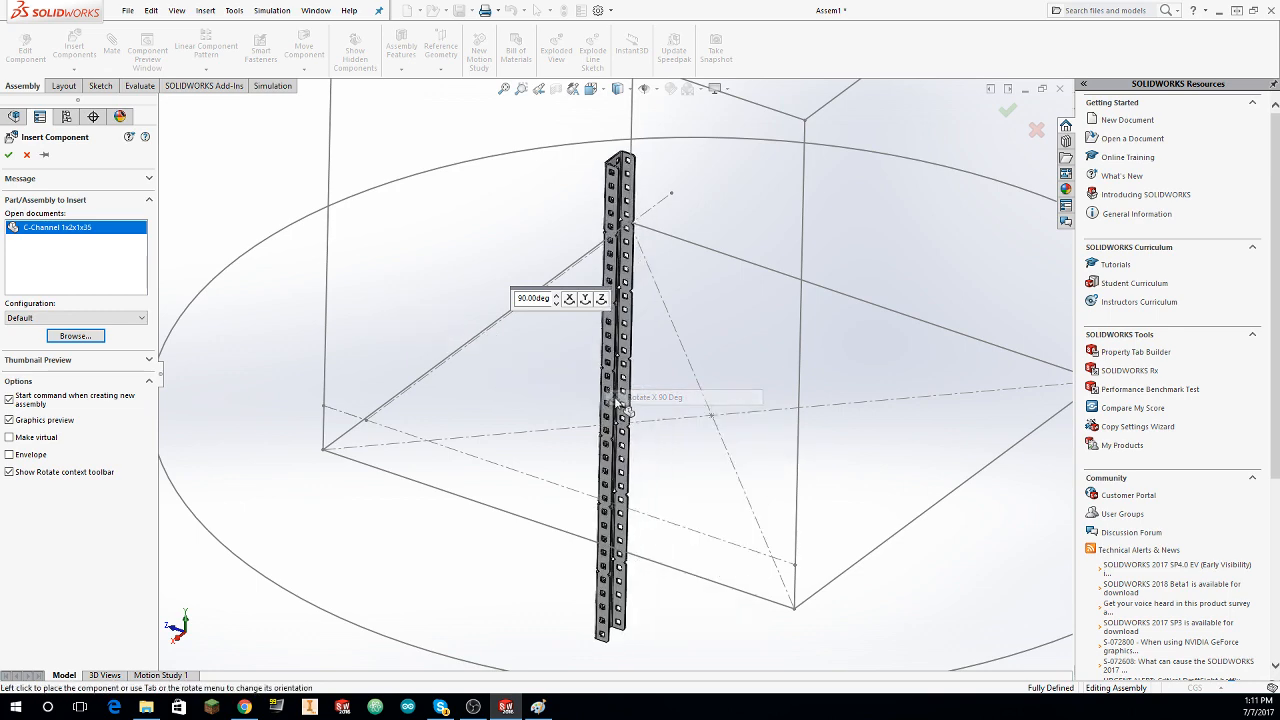
{"action": "right_click", "coordinate": [603, 402]}
{"action": "left_click", "coordinate": [655, 412]}
{"action": "right_click", "coordinate": [629, 403]}
{"action": "left_click", "coordinate": [648, 410]}
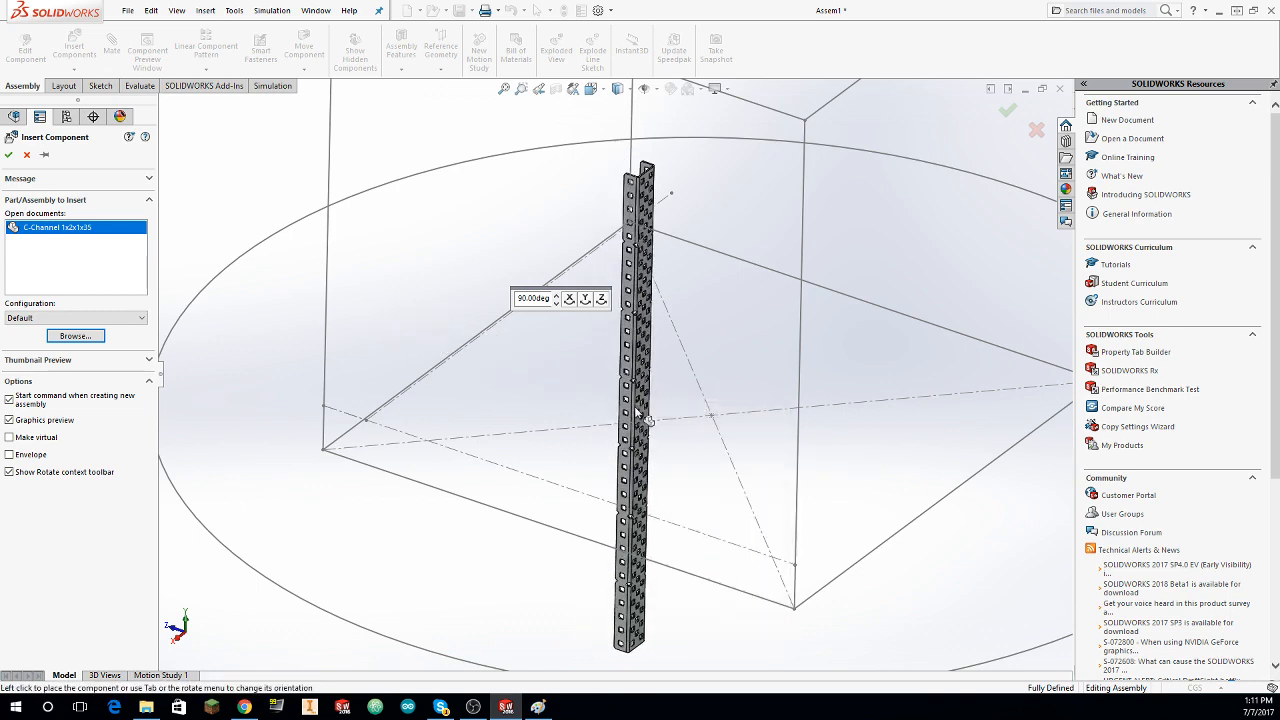
{"action": "right_click", "coordinate": [634, 398]}
{"action": "left_click", "coordinate": [654, 412]}
{"action": "right_click", "coordinate": [640, 401]}
{"action": "left_click", "coordinate": [678, 442]}
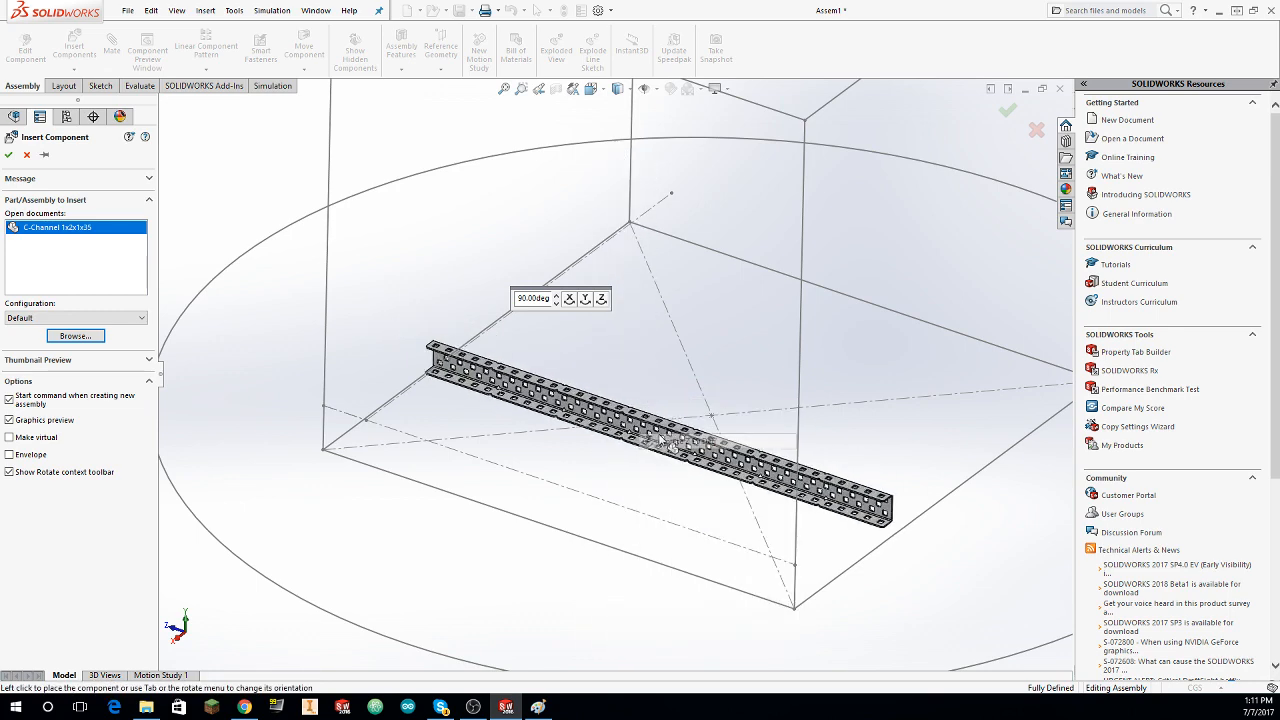
{"action": "right_click", "coordinate": [594, 429]}
{"action": "left_click", "coordinate": [636, 469]}
{"action": "right_click", "coordinate": [622, 442]}
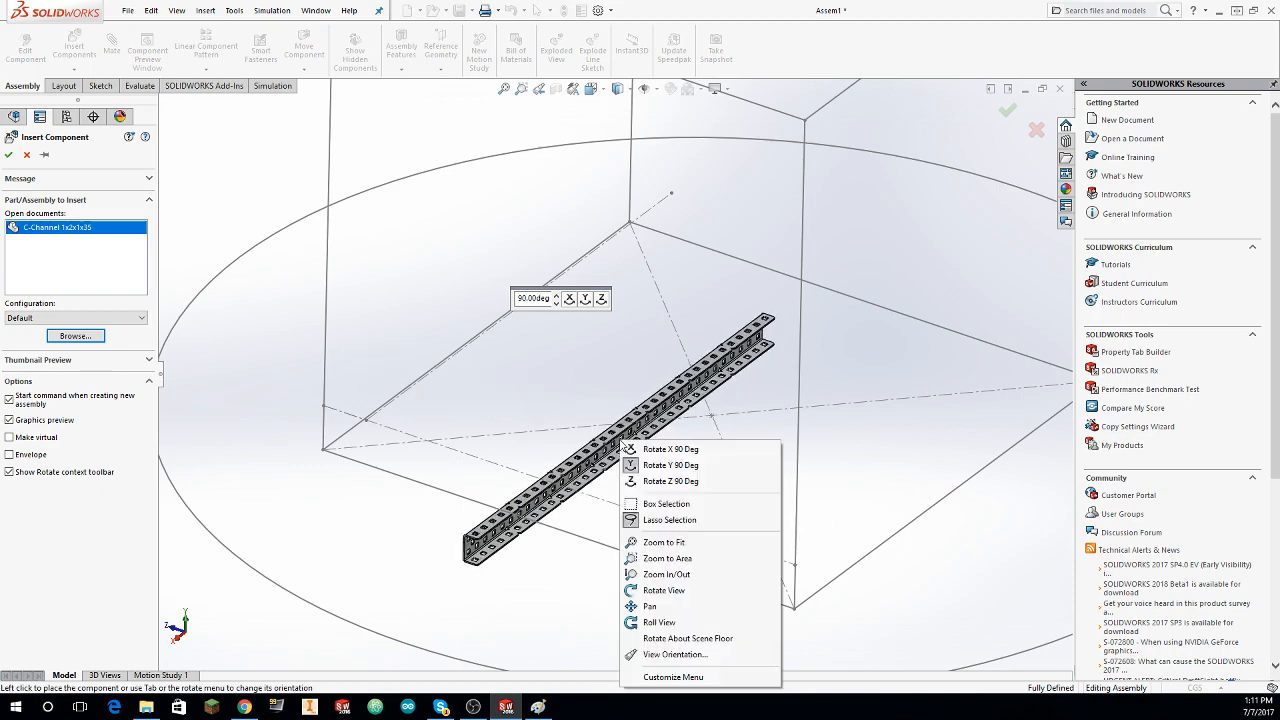
{"action": "left_click", "coordinate": [632, 461]}
{"action": "left_click", "coordinate": [570, 460]}
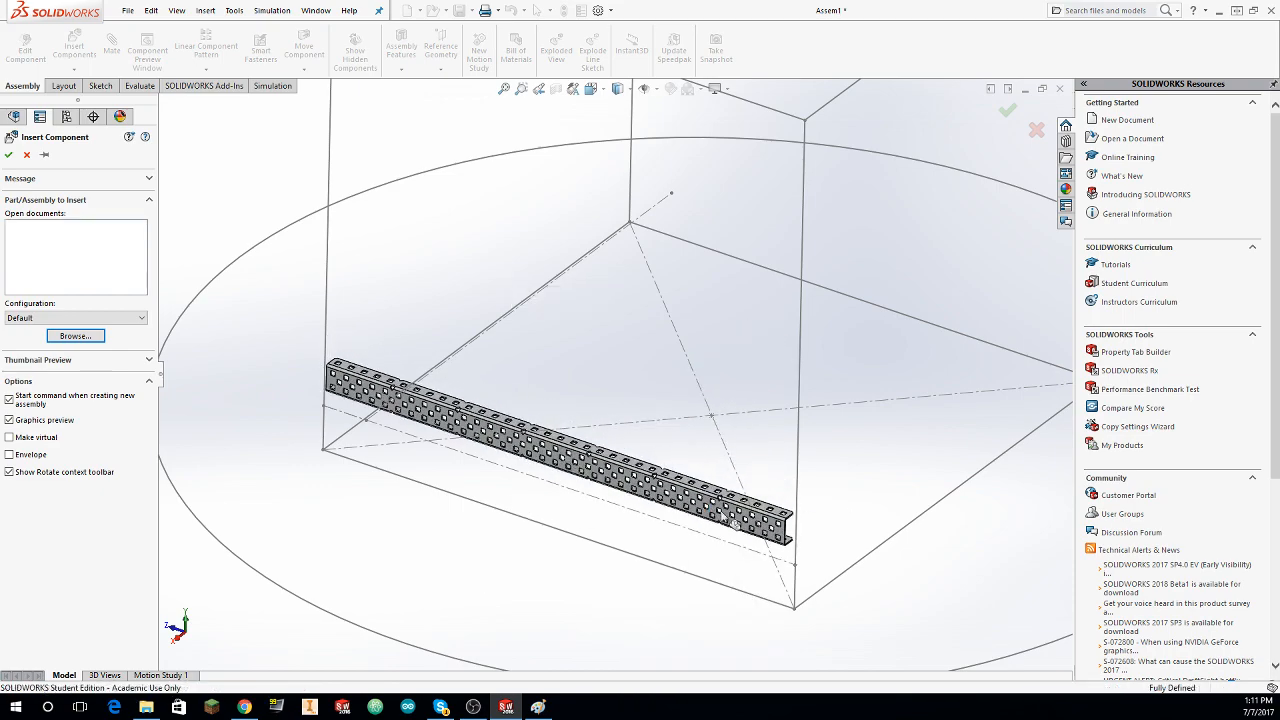
Step: Float the fixed C-channel so that it can be moved freely
{"action": "scroll", "coordinate": [729, 520], "scroll_direction": "up", "scroll_amount": 5}
{"action": "scroll", "coordinate": [605, 435], "scroll_direction": "down", "scroll_amount": 5}
{"action": "scroll", "coordinate": [607, 432], "scroll_direction": "down", "scroll_amount": 3}
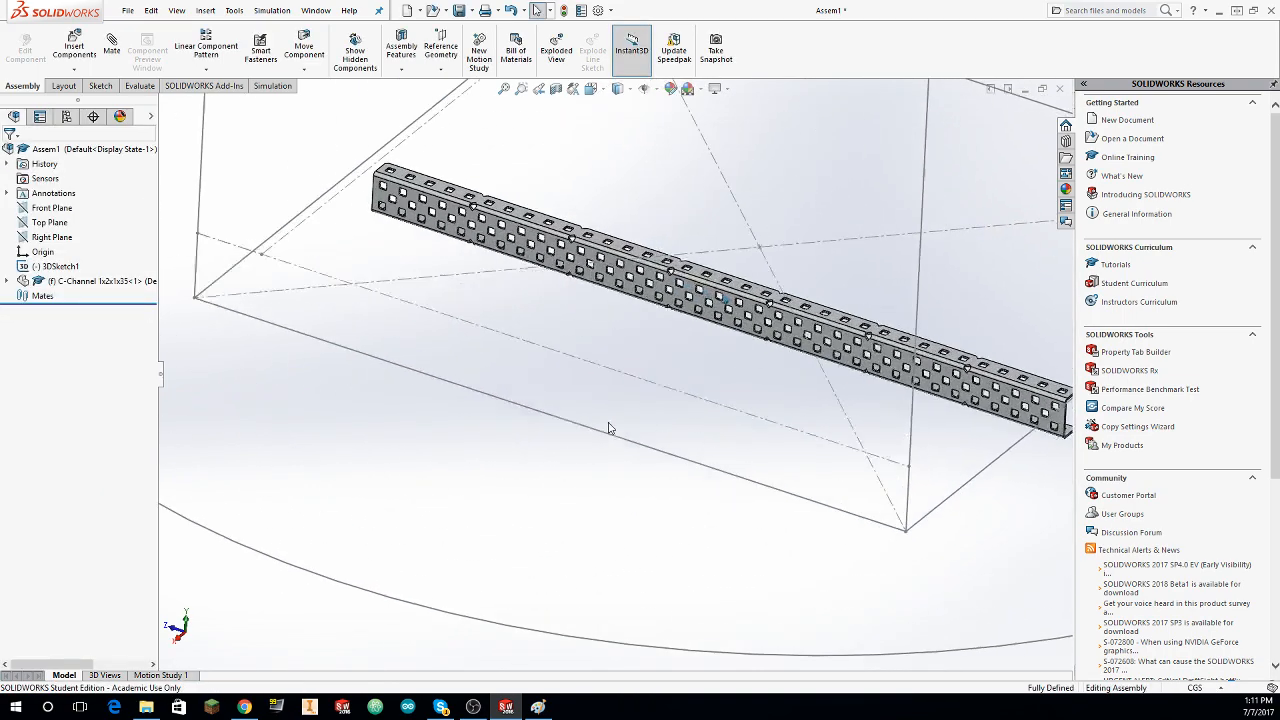
{"action": "mouse_move", "coordinate": [609, 429]}
{"action": "middle_mouse_down"}
{"action": "mouse_move", "coordinate": [557, 394]}
{"action": "mouse_move", "coordinate": [733, 405]}
{"action": "mouse_move", "coordinate": [609, 391]}
{"action": "mouse_move", "coordinate": [691, 391]}
{"action": "mouse_move", "coordinate": [798, 317]}
{"action": "middle_mouse_up"}
{"action": "scroll", "coordinate": [557, 394], "scroll_direction": "up", "scroll_amount": 4}
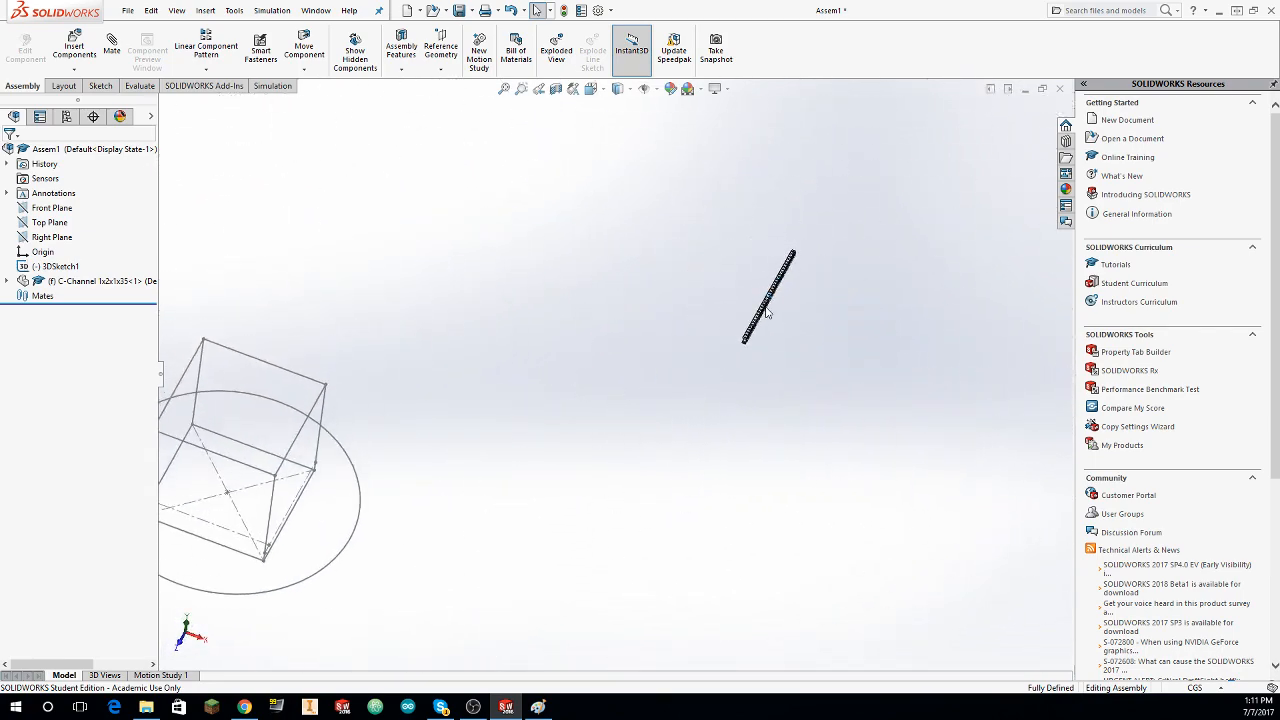
{"action": "left_click_drag", "start_coordinate": [767, 308], "coordinate": [791, 285]}
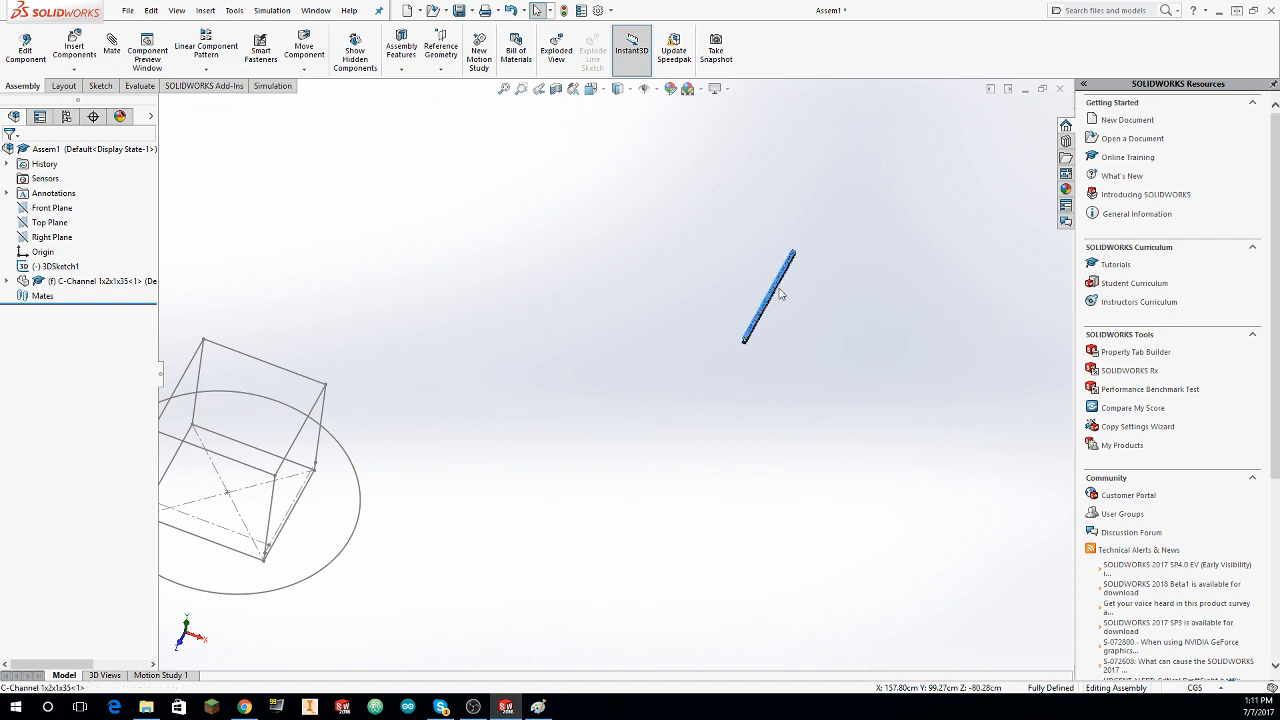
{"action": "right_click", "coordinate": [776, 287]}
{"action": "left_click", "coordinate": [805, 420]}
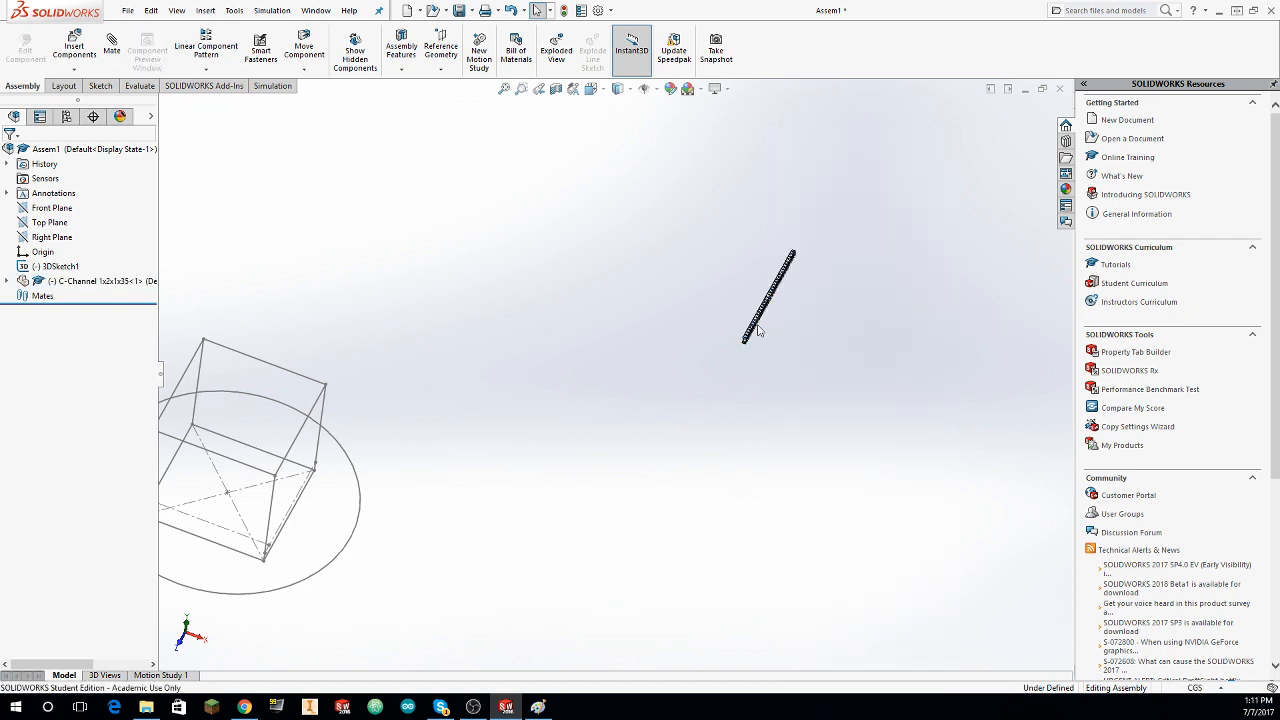
Step: Move the C-channel inside the layout sketch's box, close to one of its lower edges
{"action": "left_click_drag", "start_coordinate": [763, 316], "coordinate": [397, 435]}
{"action": "left_click_drag", "start_coordinate": [293, 507], "coordinate": [297, 512]}
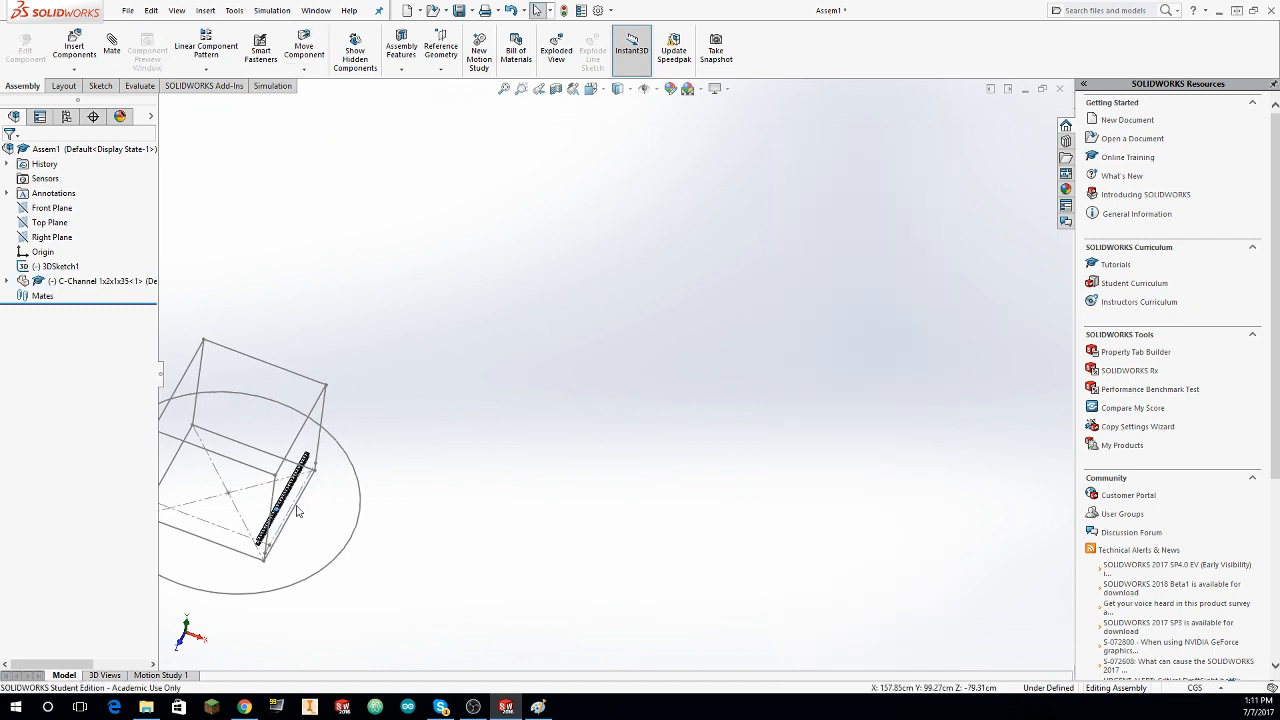
{"action": "mouse_move", "coordinate": [296, 506]}
{"action": "middle_mouse_down"}
{"action": "mouse_move", "coordinate": [239, 501]}
{"action": "mouse_move", "coordinate": [301, 507]}
{"action": "mouse_move", "coordinate": [294, 443]}
{"action": "mouse_move", "coordinate": [343, 423]}
{"action": "mouse_move", "coordinate": [331, 403]}
{"action": "middle_mouse_up"}
{"action": "left_click_drag", "start_coordinate": [276, 364], "coordinate": [375, 588]}
{"action": "middle_click_drag", "start_coordinate": [375, 588], "coordinate": [630, 505]}
{"action": "left_click_drag", "start_coordinate": [650, 548], "coordinate": [794, 475]}
{"action": "middle_click_drag", "start_coordinate": [794, 475], "coordinate": [632, 352]}
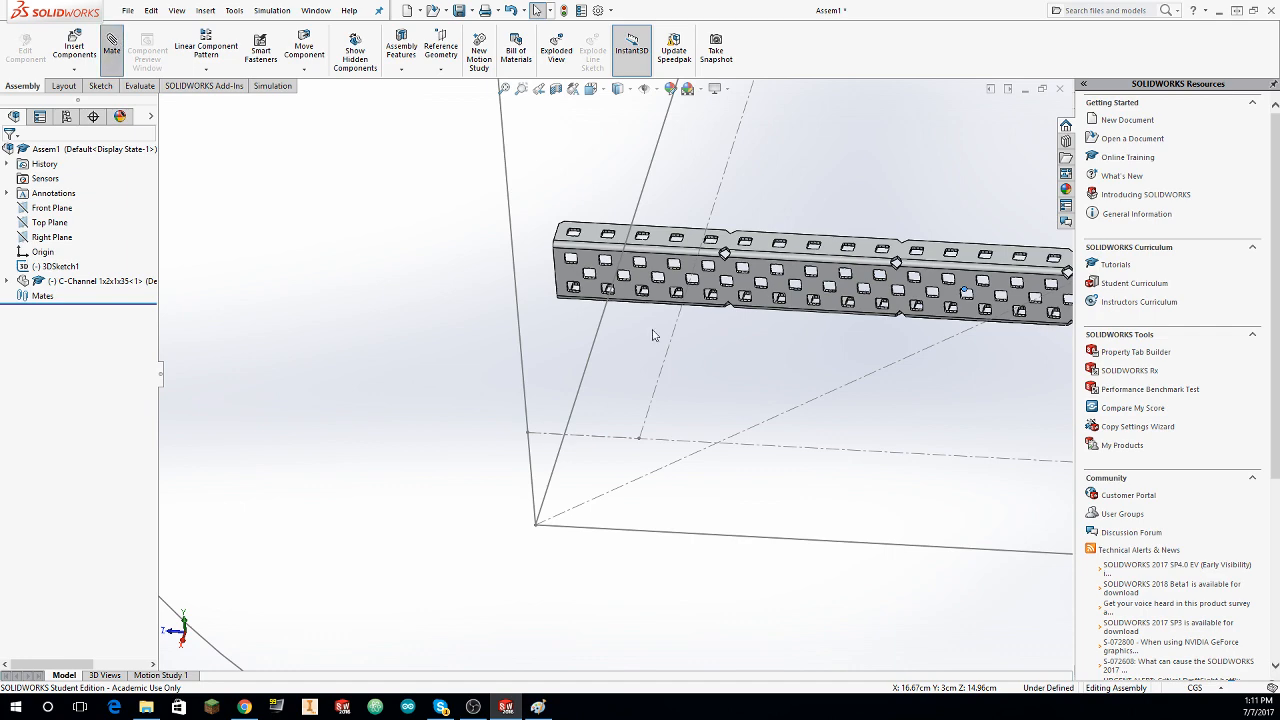
{"action": "scroll", "coordinate": [640, 258], "scroll_direction": "down", "scroll_amount": 5}
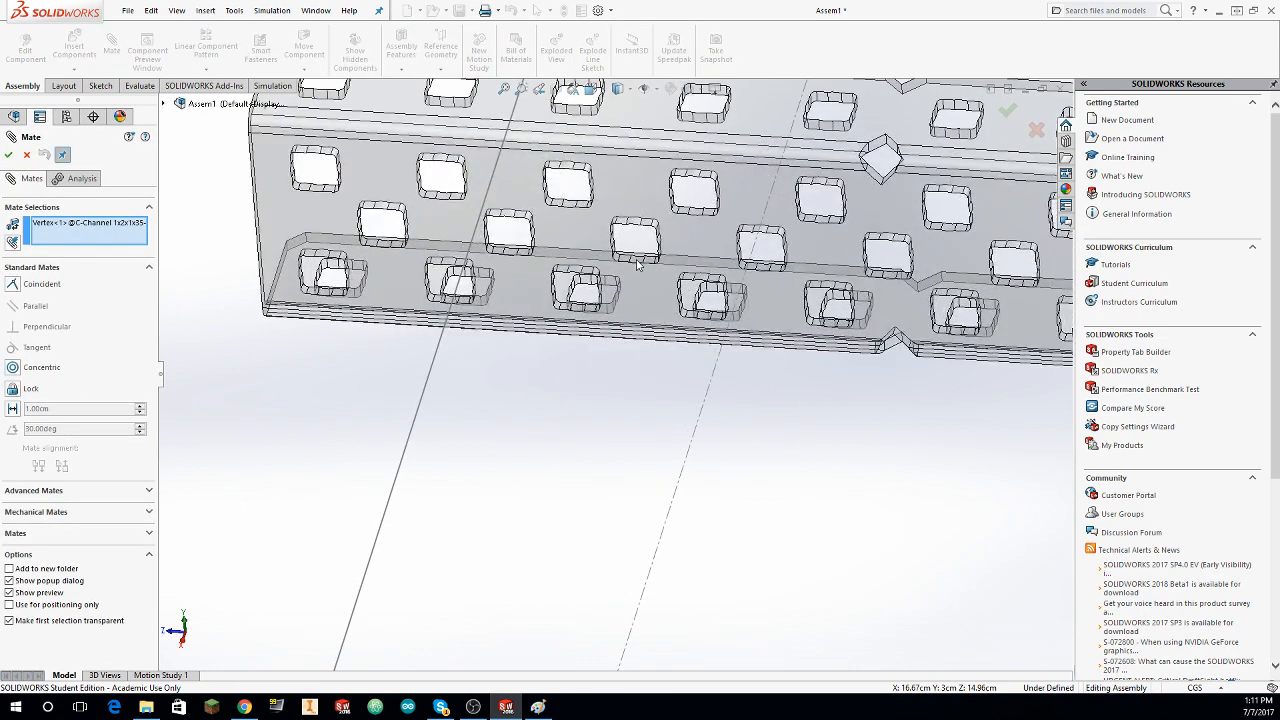
{"action": "left_click", "coordinate": [638, 264]}
{"action": "key", "text": "Escape"}
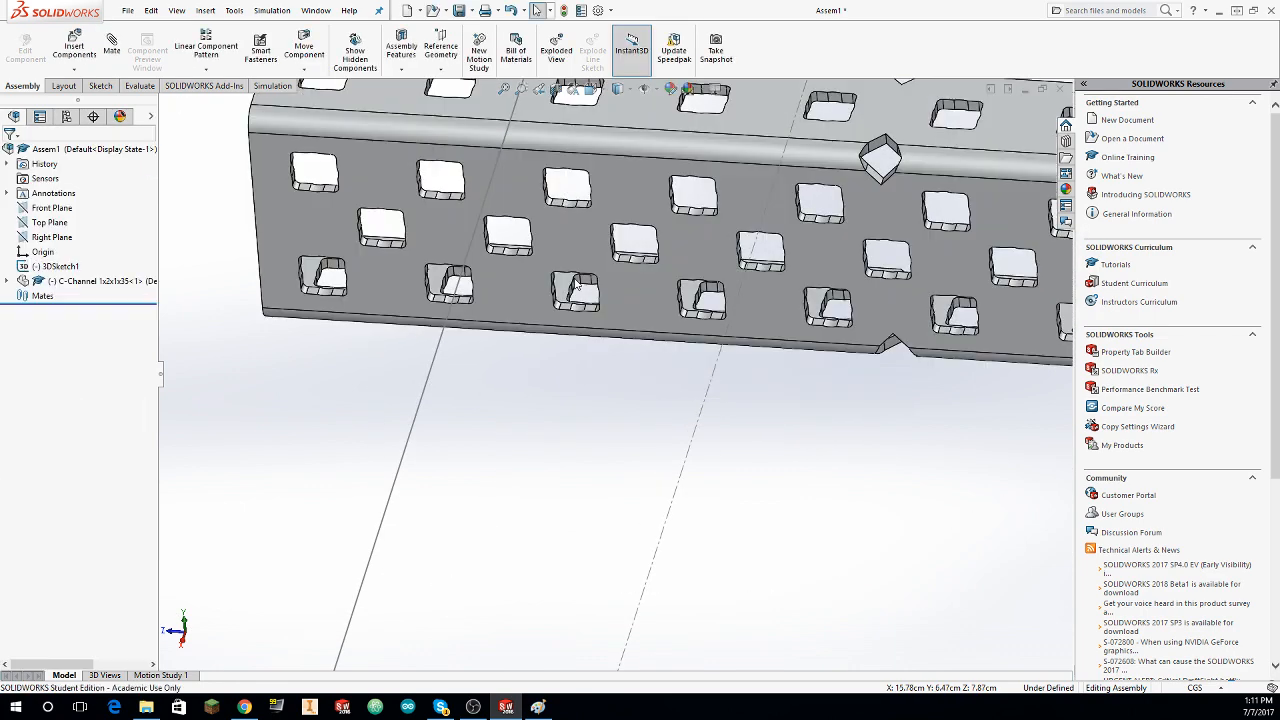
Step: Add a coincident mate between the lower edge of the C-channel's third middle-row hole and the layout sketch's crossing construction line
{"action": "left_click", "coordinate": [114, 46]}
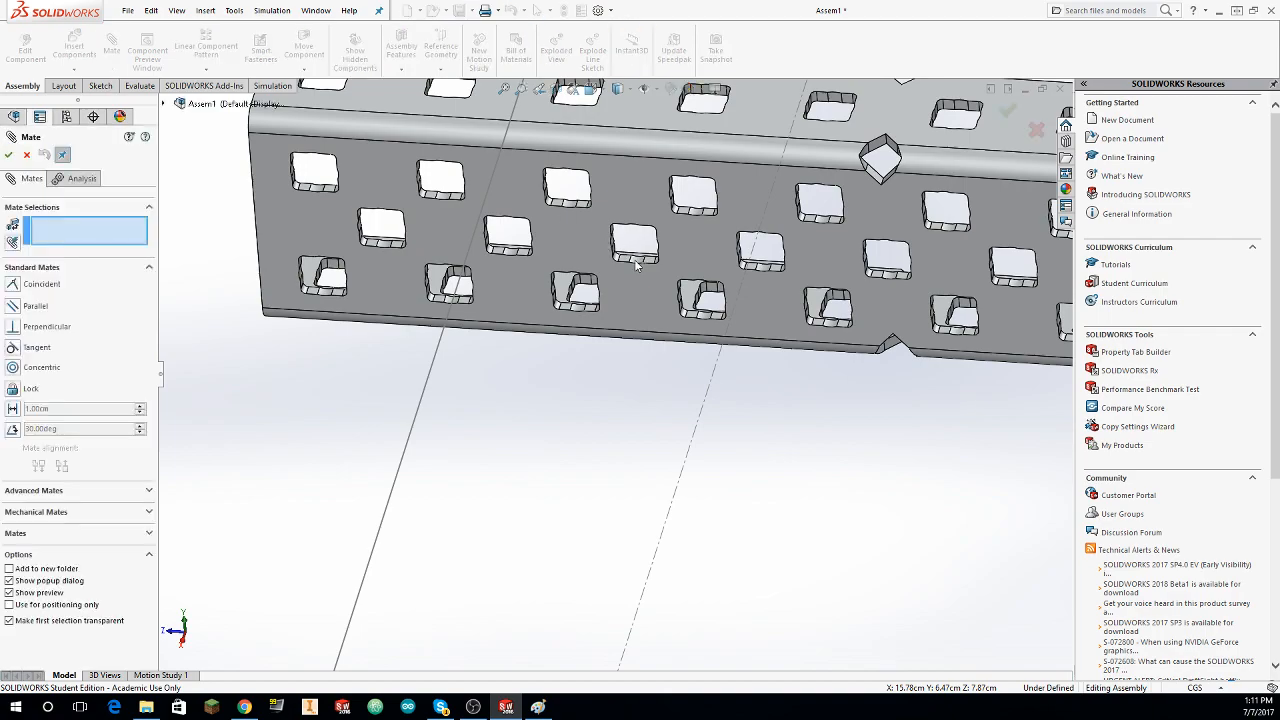
{"action": "left_click", "coordinate": [636, 263]}
{"action": "left_click", "coordinate": [686, 443]}
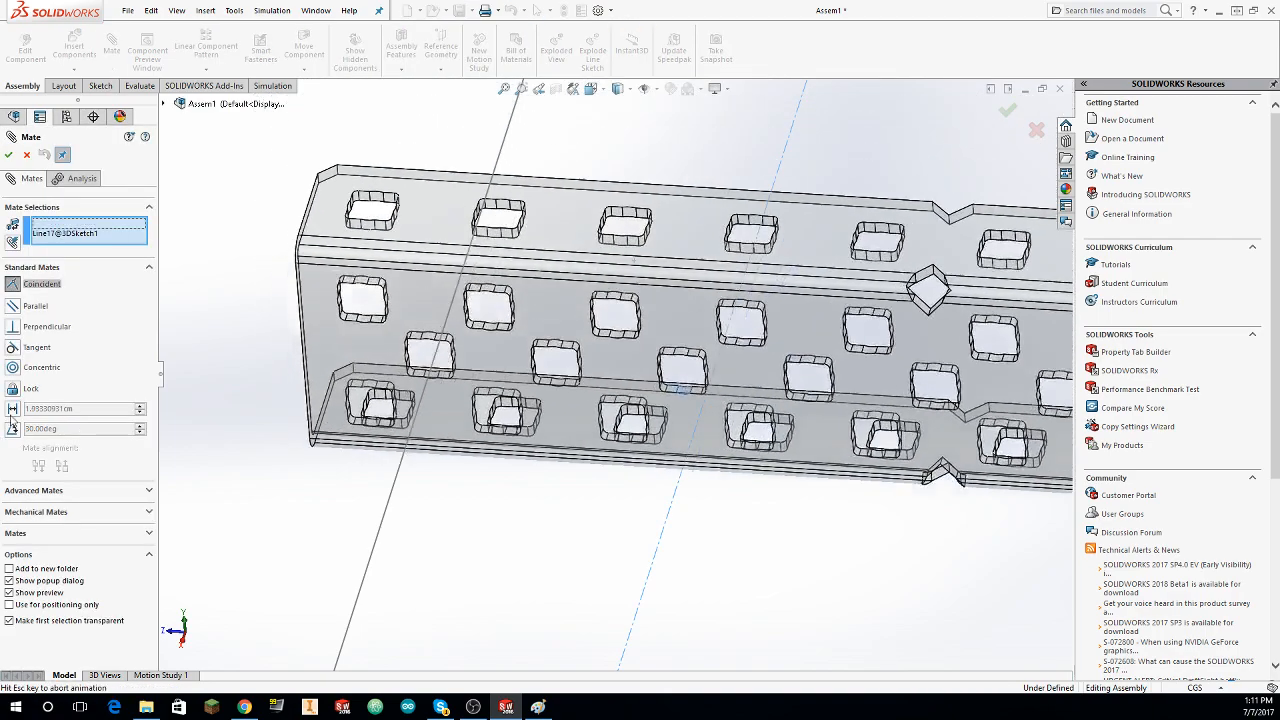
{"action": "left_click", "coordinate": [9, 156]}
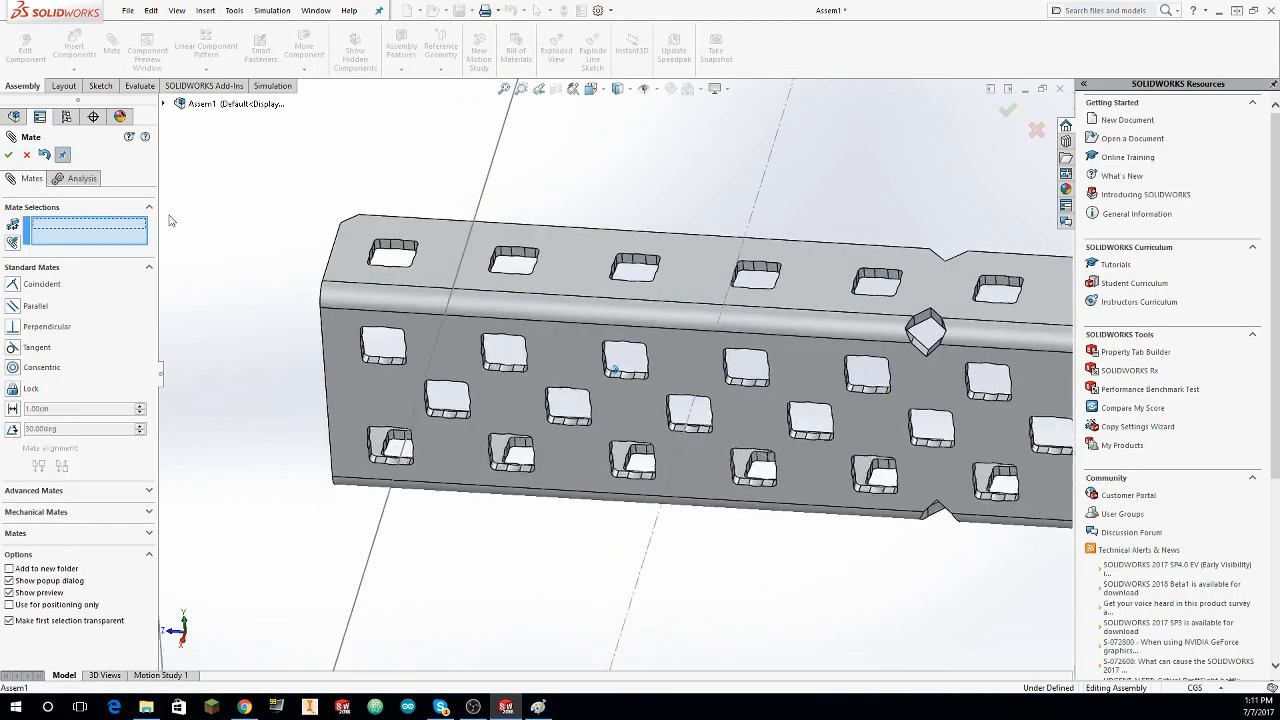
{"action": "scroll", "coordinate": [318, 272], "scroll_direction": "up", "scroll_amount": 5}
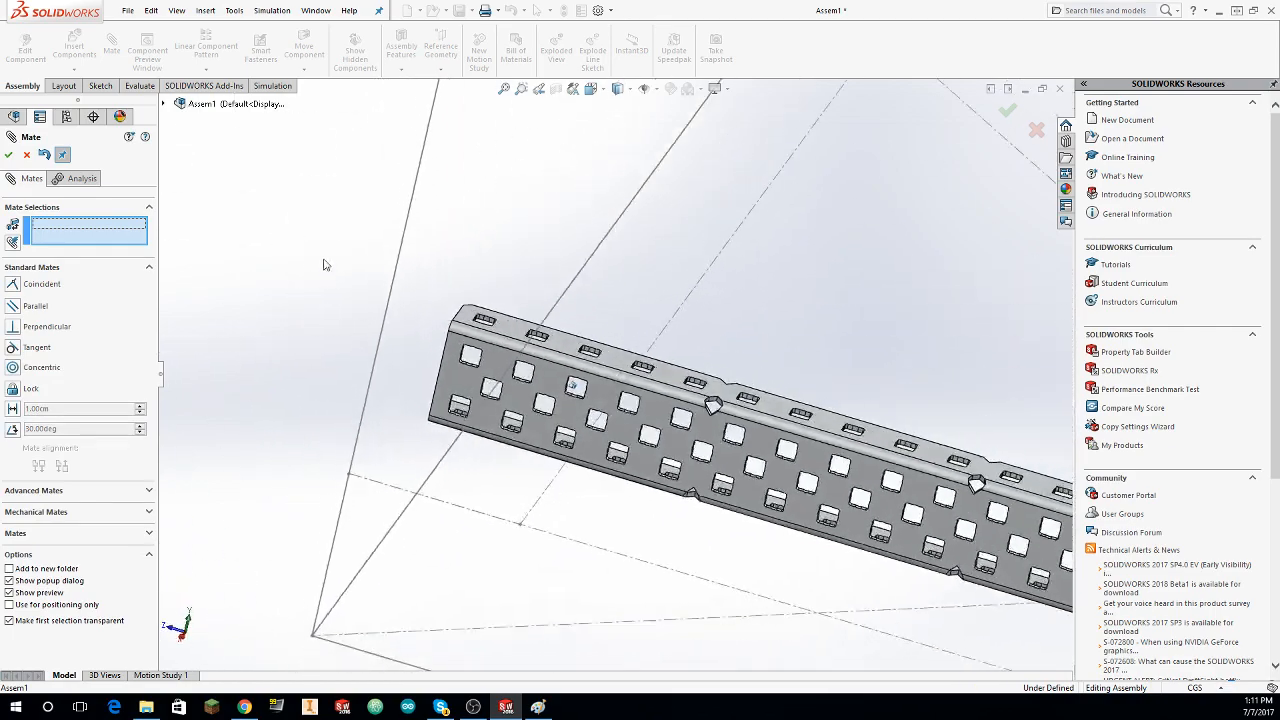
{"action": "left_click", "coordinate": [25, 158]}
Step: Copy the C-channel and paste a second one into the assembly
{"action": "scroll", "coordinate": [391, 289], "scroll_direction": "up", "scroll_amount": 3}
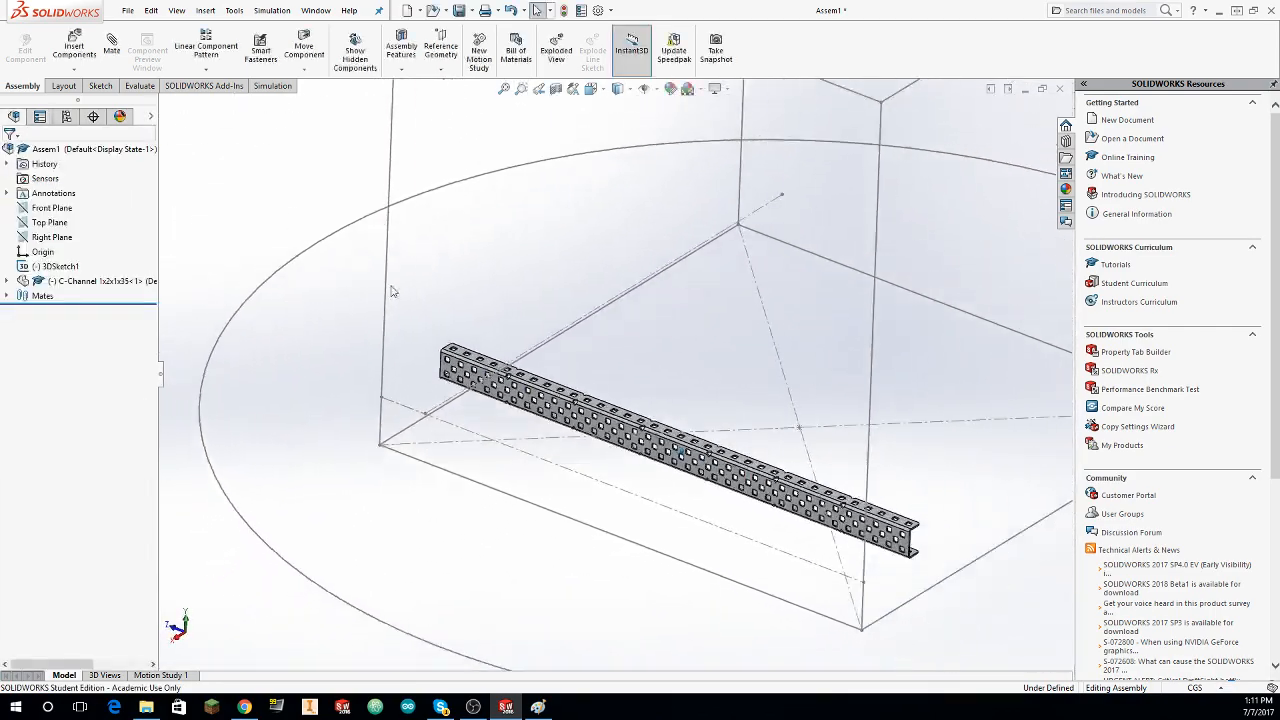
{"action": "mouse_move", "coordinate": [374, 228]}
{"action": "left_mouse_down"}
{"action": "mouse_move", "coordinate": [594, 537]}
{"action": "mouse_move", "coordinate": [308, 389]}
{"action": "left_mouse_up"}
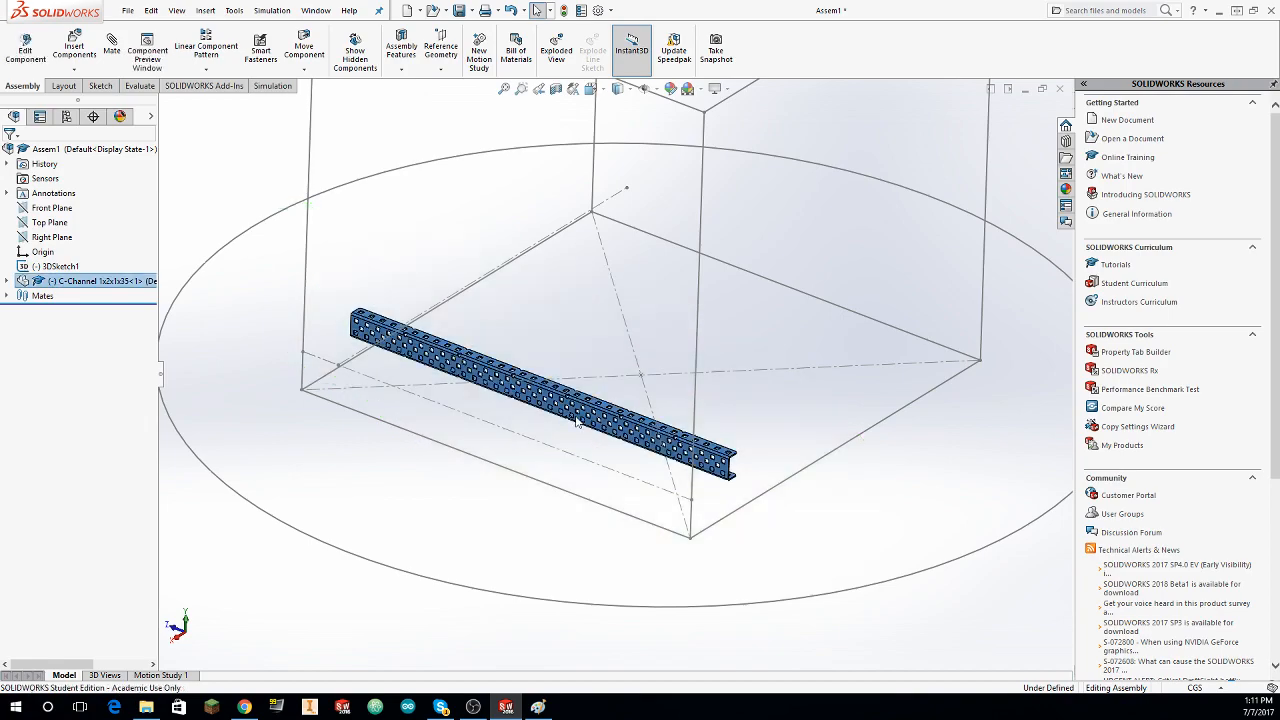
{"action": "key", "text": "ctrl+c"}
{"action": "key", "text": "ctrl+v"}
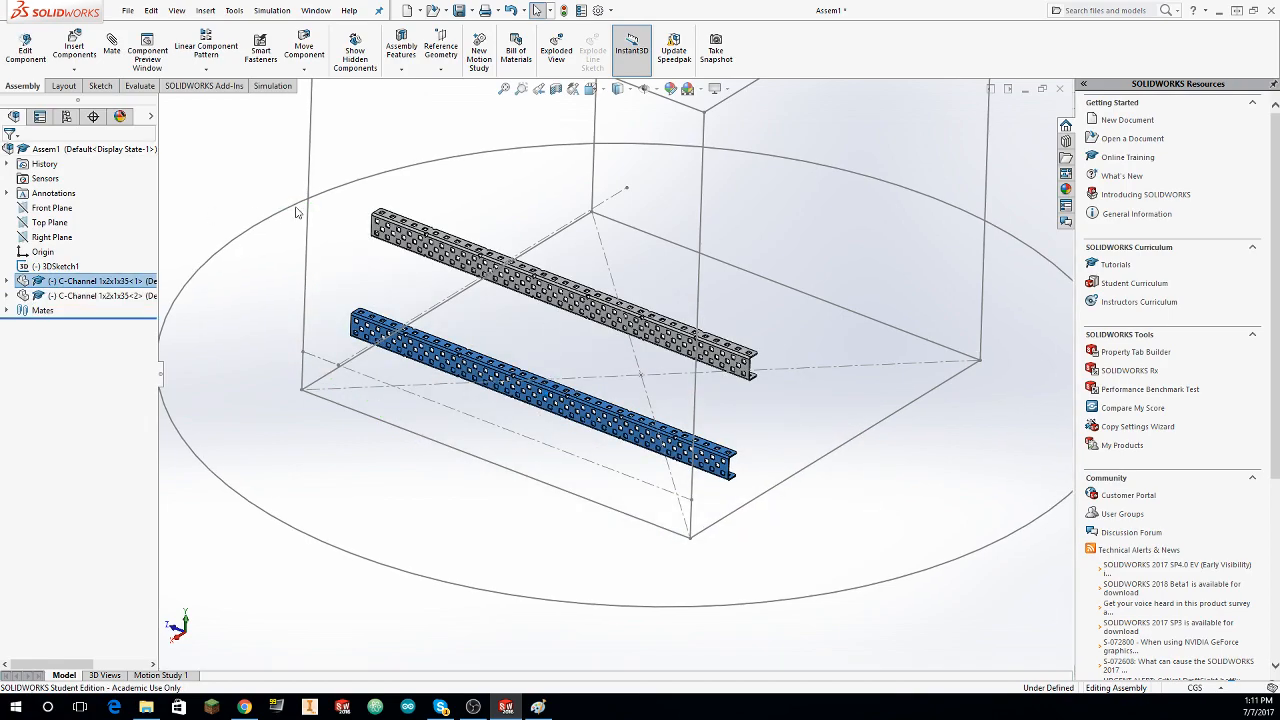
{"action": "scroll", "coordinate": [486, 282], "scroll_direction": "down", "scroll_amount": 8}
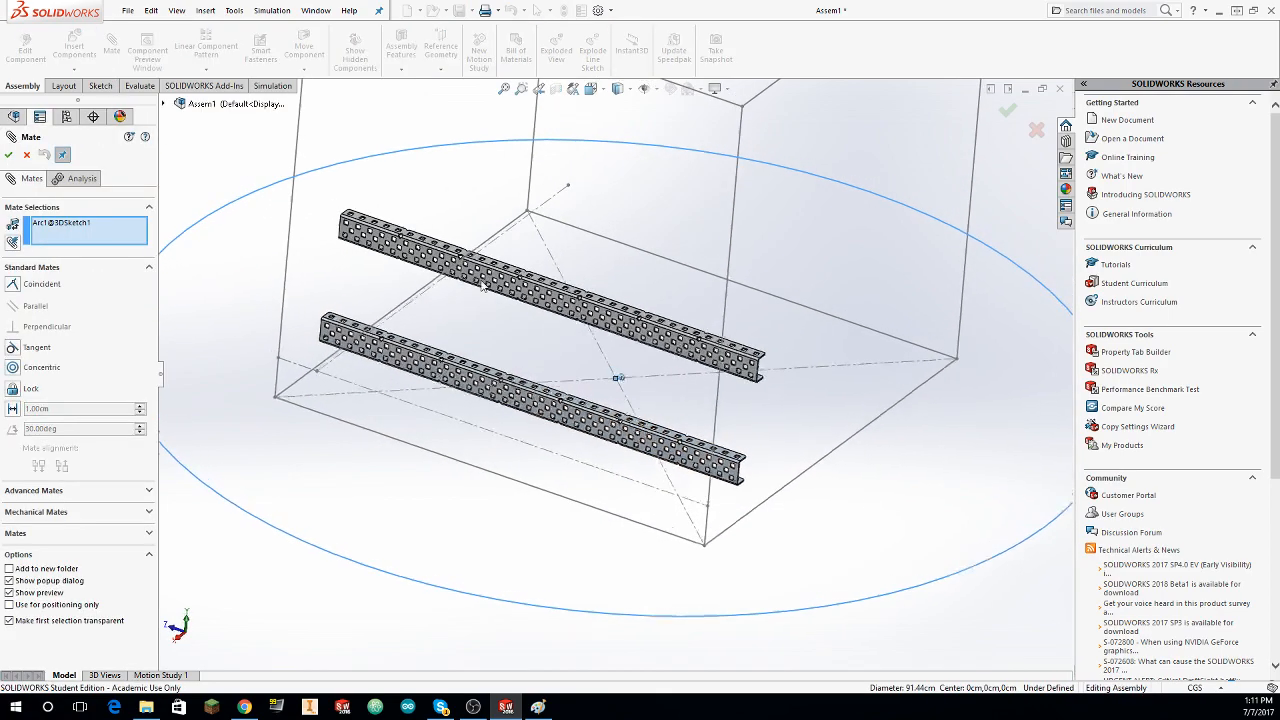
{"action": "left_click", "coordinate": [476, 228]}
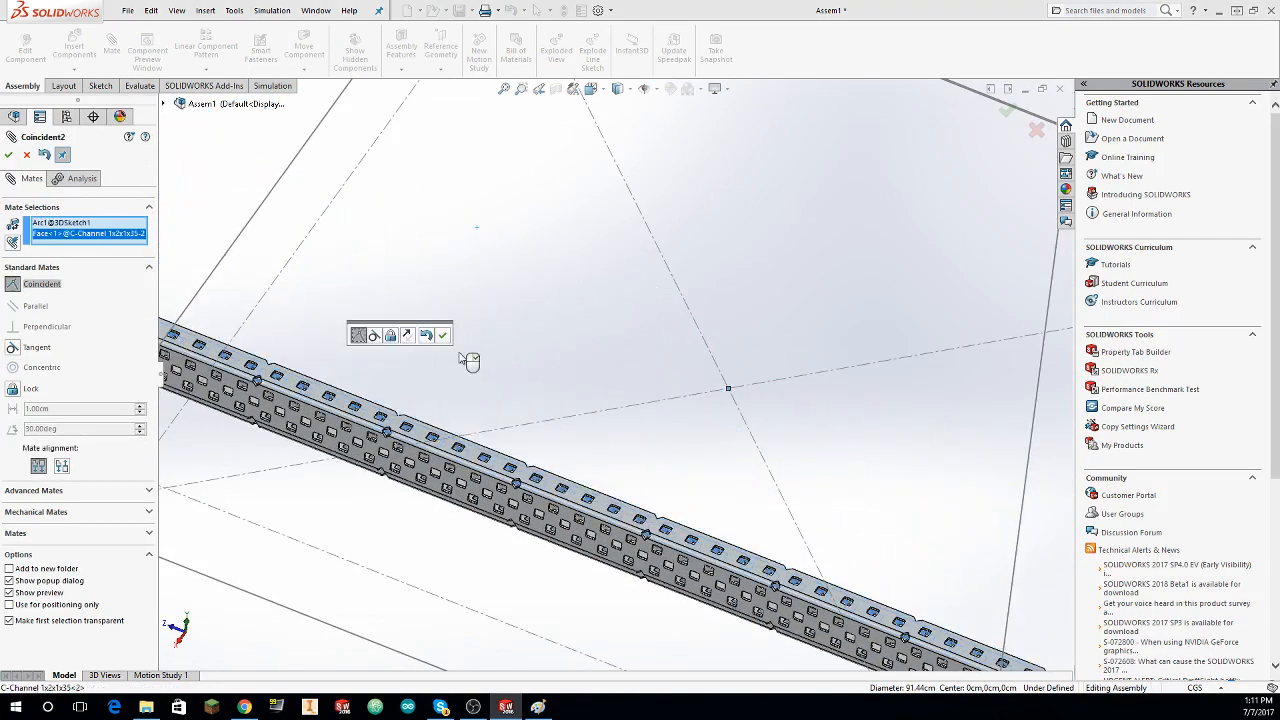
{"action": "key", "text": "Escape"}
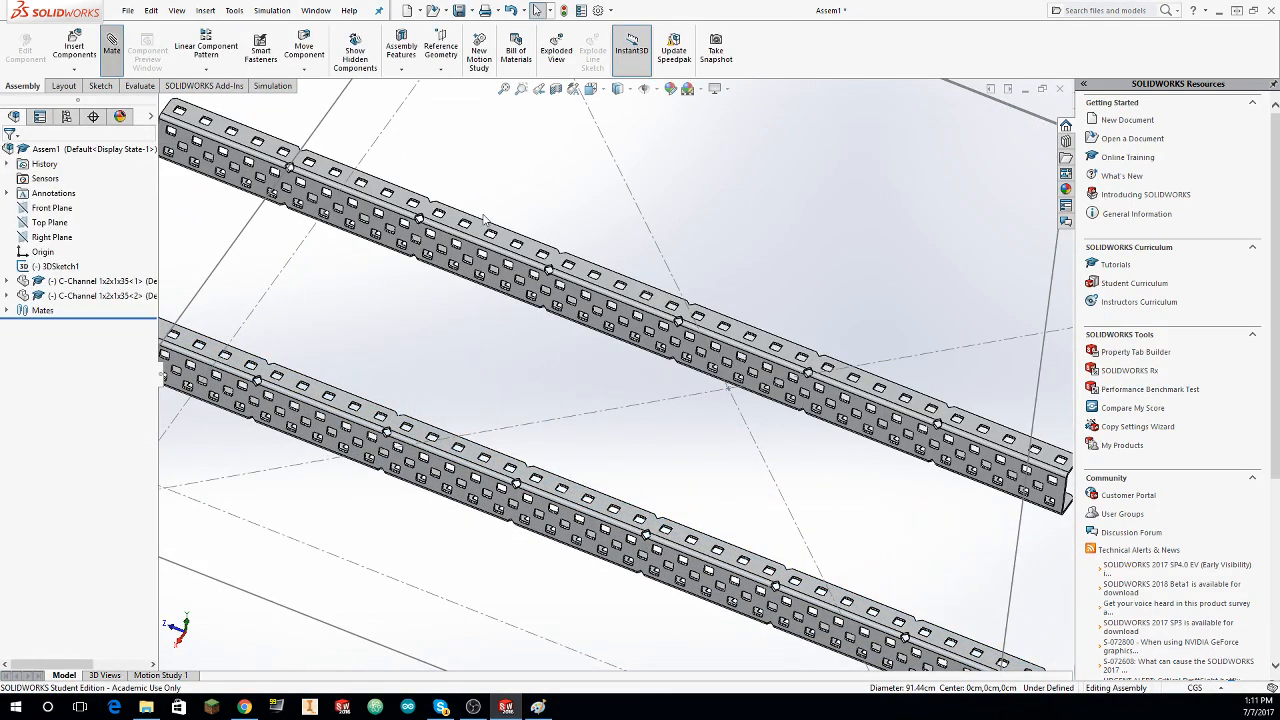
Step: Mate the top flange face of the copied C-channel coincident with the top flange face of the first C-channel
{"action": "left_click", "coordinate": [453, 218]}
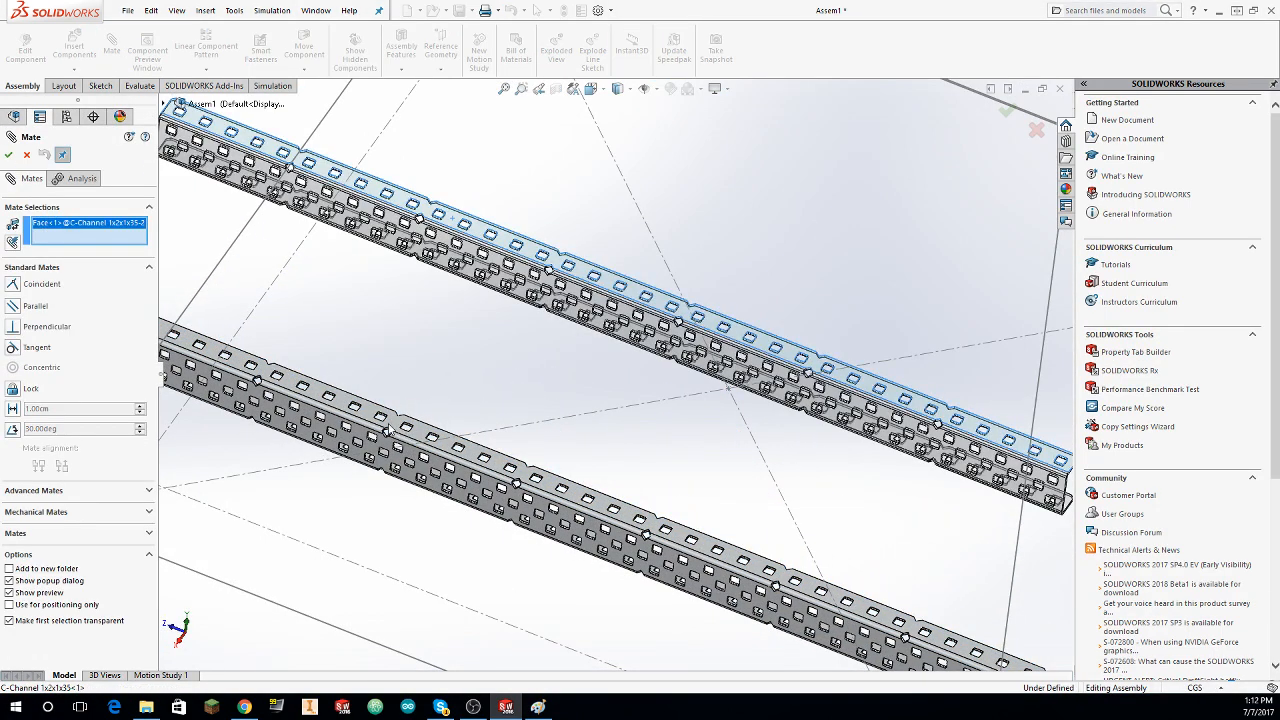
{"action": "left_click", "coordinate": [306, 401]}
{"action": "left_click", "coordinate": [10, 160]}
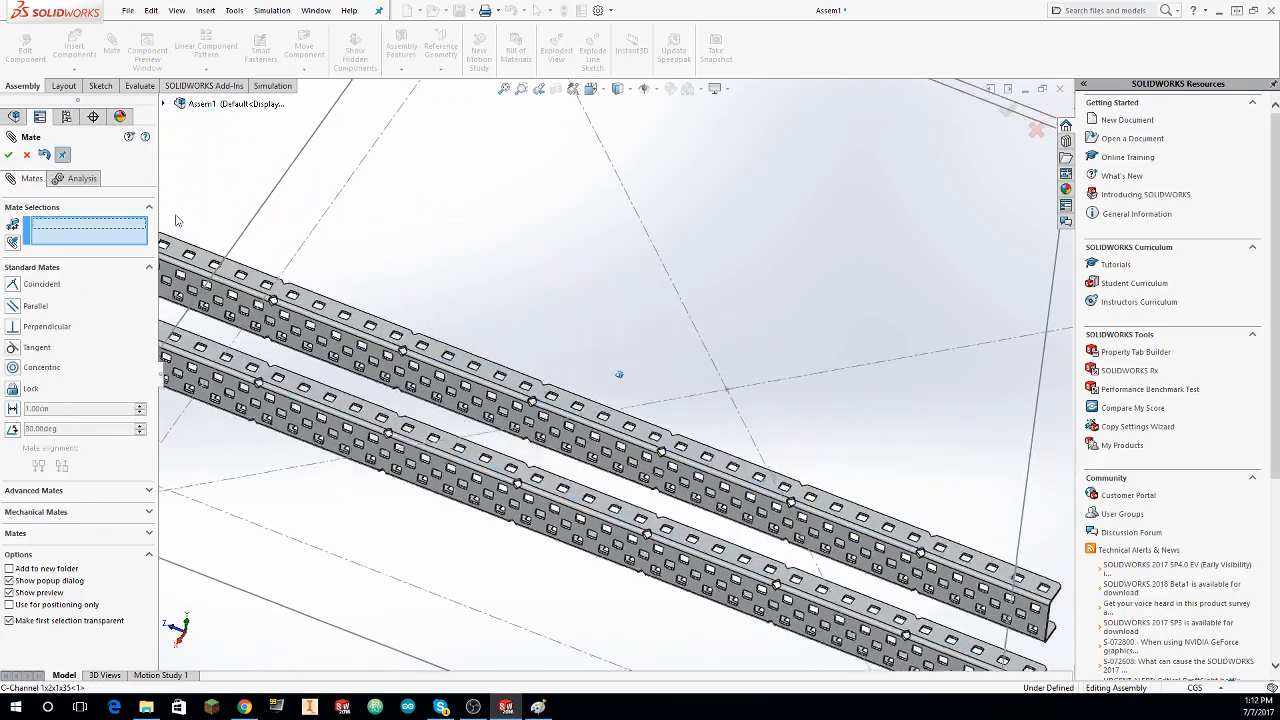
Step: Mate the copied C-channel's end face coincident with the end edge of the first C-channel
{"action": "middle_click_drag", "start_coordinate": [420, 245], "coordinate": [735, 315]}
{"action": "scroll", "coordinate": [596, 353], "scroll_direction": "down", "scroll_amount": 3}
{"action": "scroll", "coordinate": [596, 353], "scroll_direction": "down", "scroll_amount": 2}
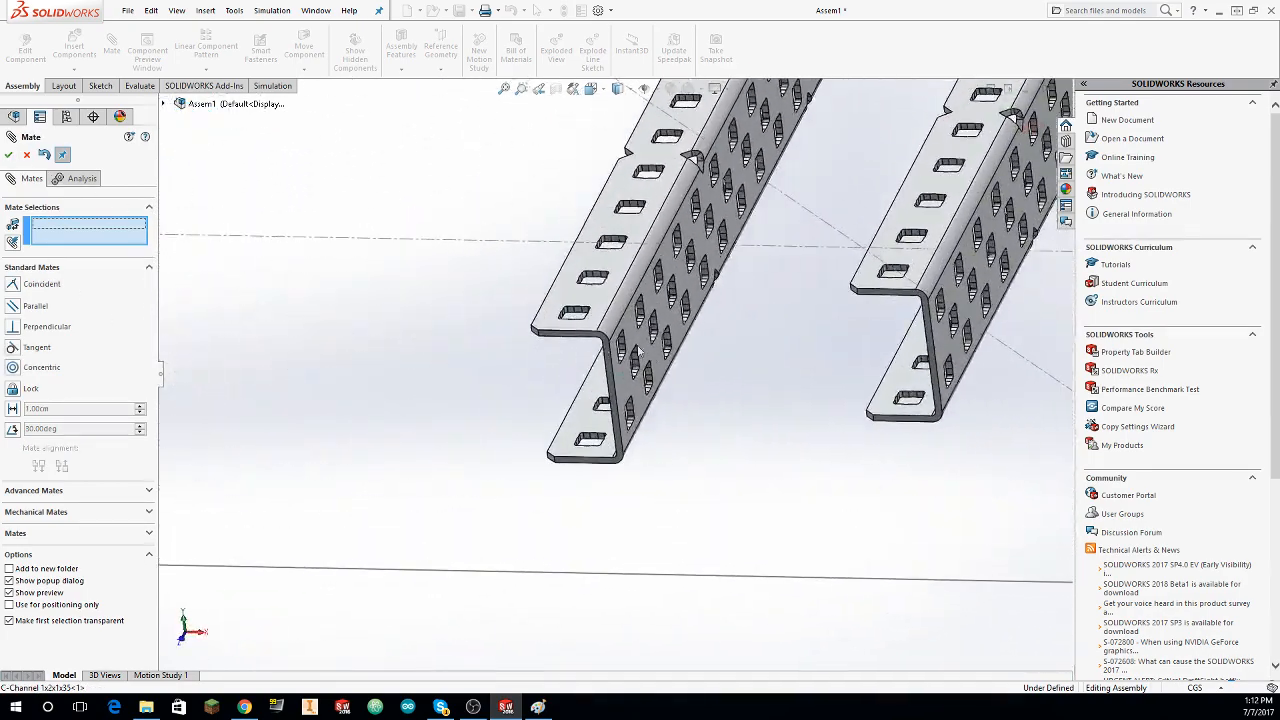
{"action": "left_click", "coordinate": [658, 341]}
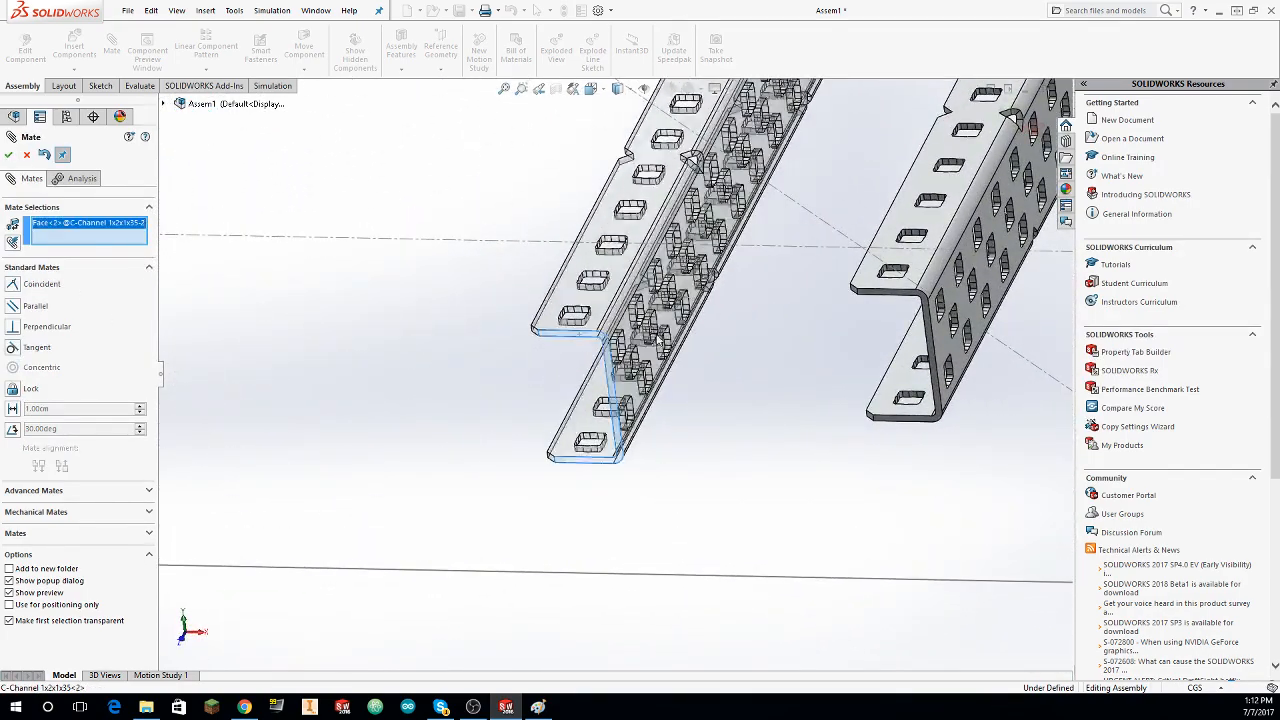
{"action": "left_click", "coordinate": [883, 298]}
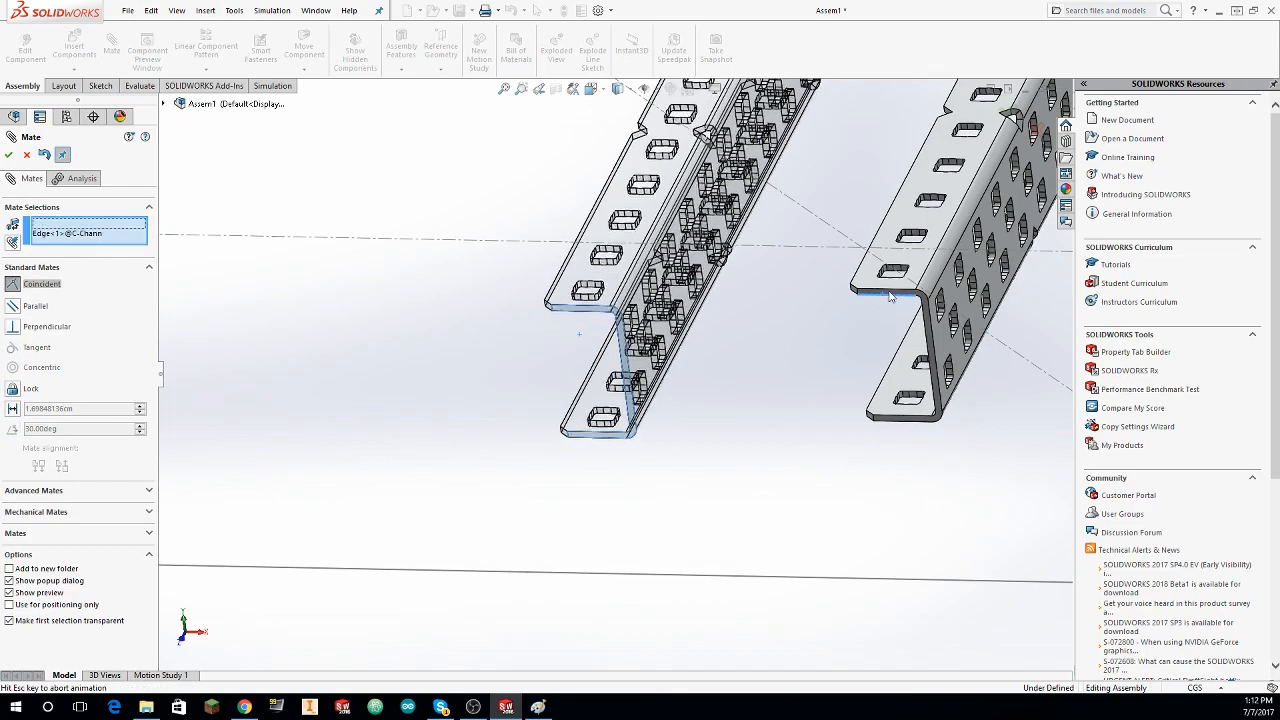
{"action": "left_click", "coordinate": [25, 156]}
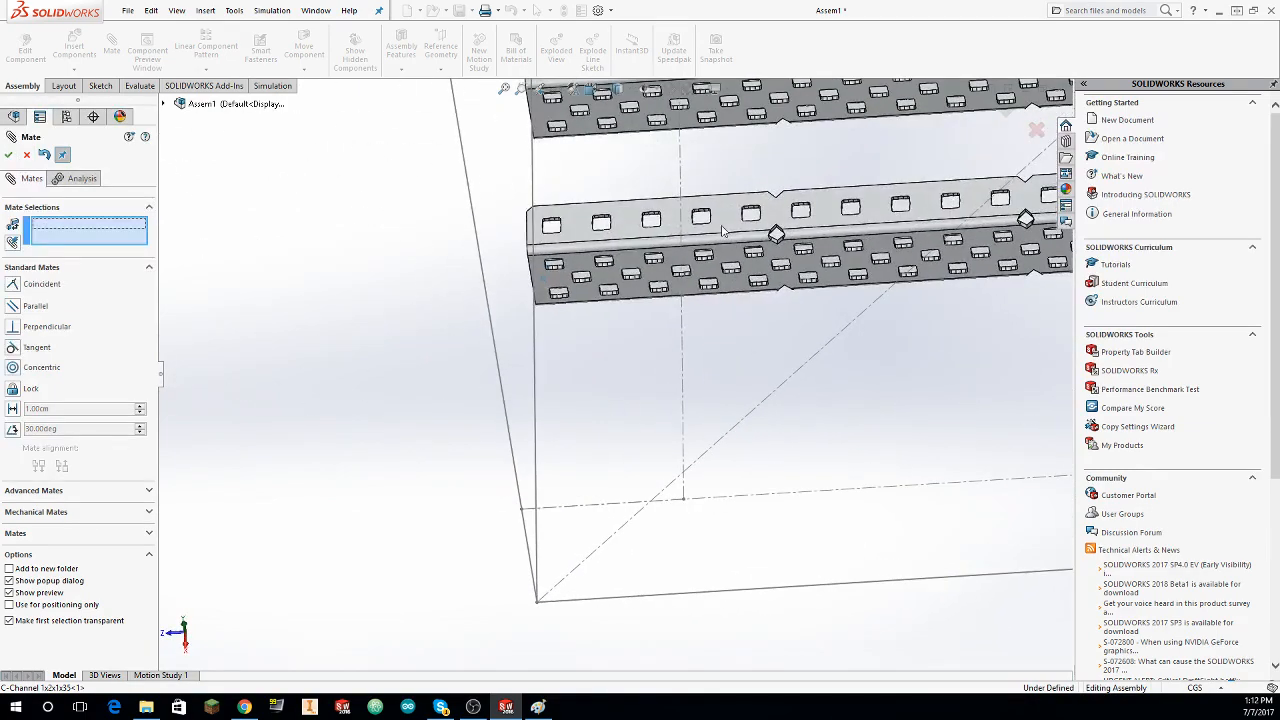
Step: Mate the first C-channel's top flange face to the layout sketch's lower edge line and finish mating
{"action": "left_click", "coordinate": [719, 213]}
{"action": "middle_click_drag", "start_coordinate": [751, 335], "coordinate": [742, 524]}
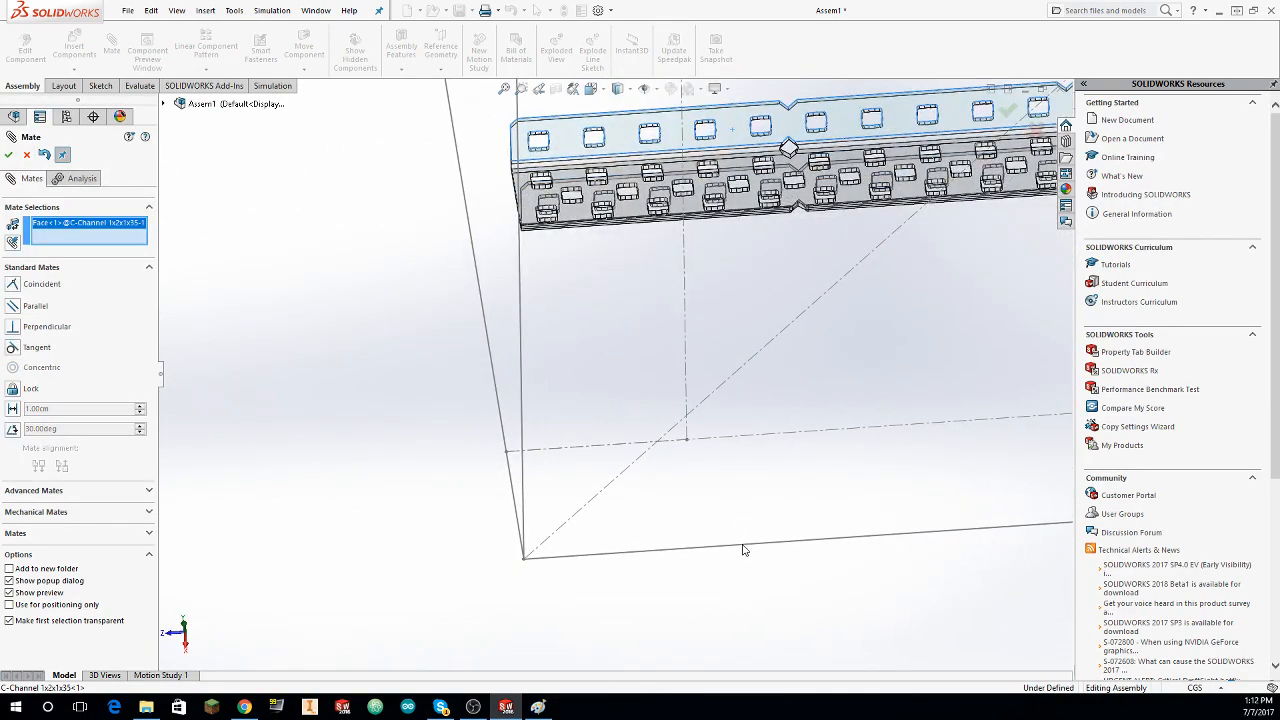
{"action": "left_click", "coordinate": [743, 549]}
{"action": "left_click", "coordinate": [10, 158]}
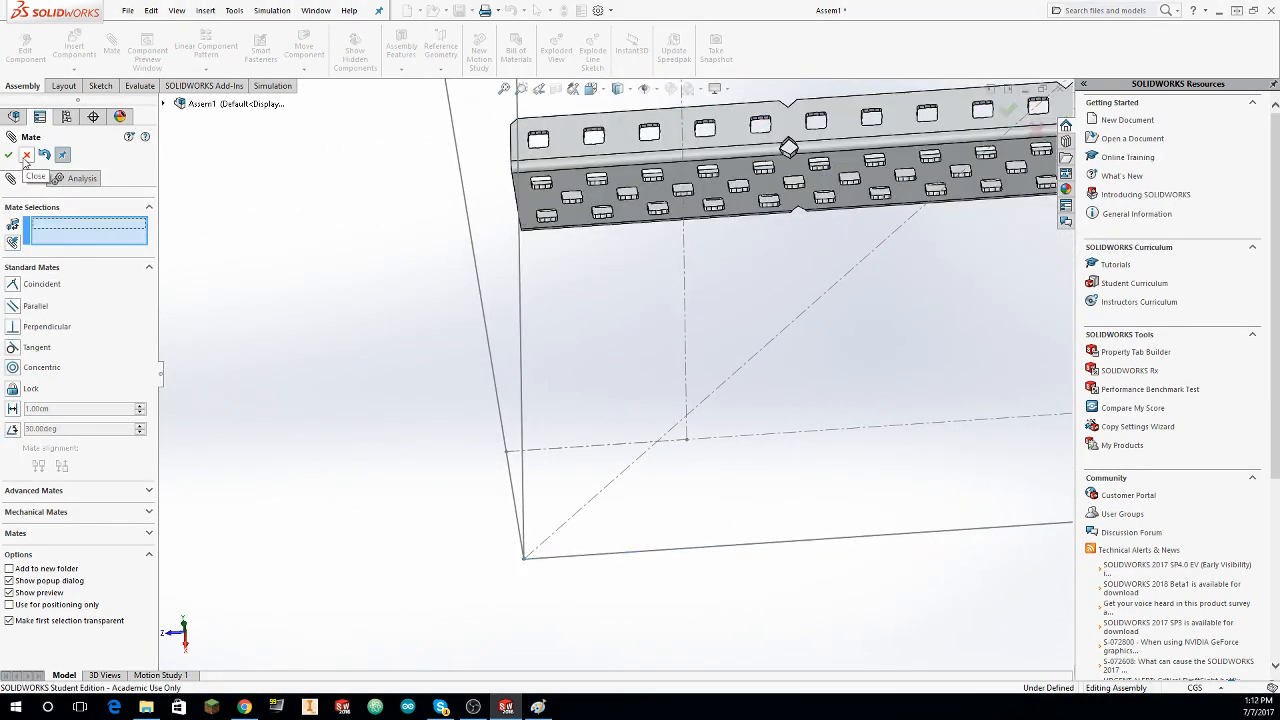
{"action": "left_click", "coordinate": [27, 157]}
Step: Slide both C-channels toward the layout sketch's side edge, leaving a wider gap between them
{"action": "mouse_move", "coordinate": [358, 286]}
{"action": "middle_mouse_down"}
{"action": "mouse_move", "coordinate": [334, 260]}
{"action": "mouse_move", "coordinate": [466, 283]}
{"action": "mouse_move", "coordinate": [491, 274]}
{"action": "mouse_move", "coordinate": [558, 316]}
{"action": "mouse_move", "coordinate": [538, 319]}
{"action": "middle_mouse_up"}
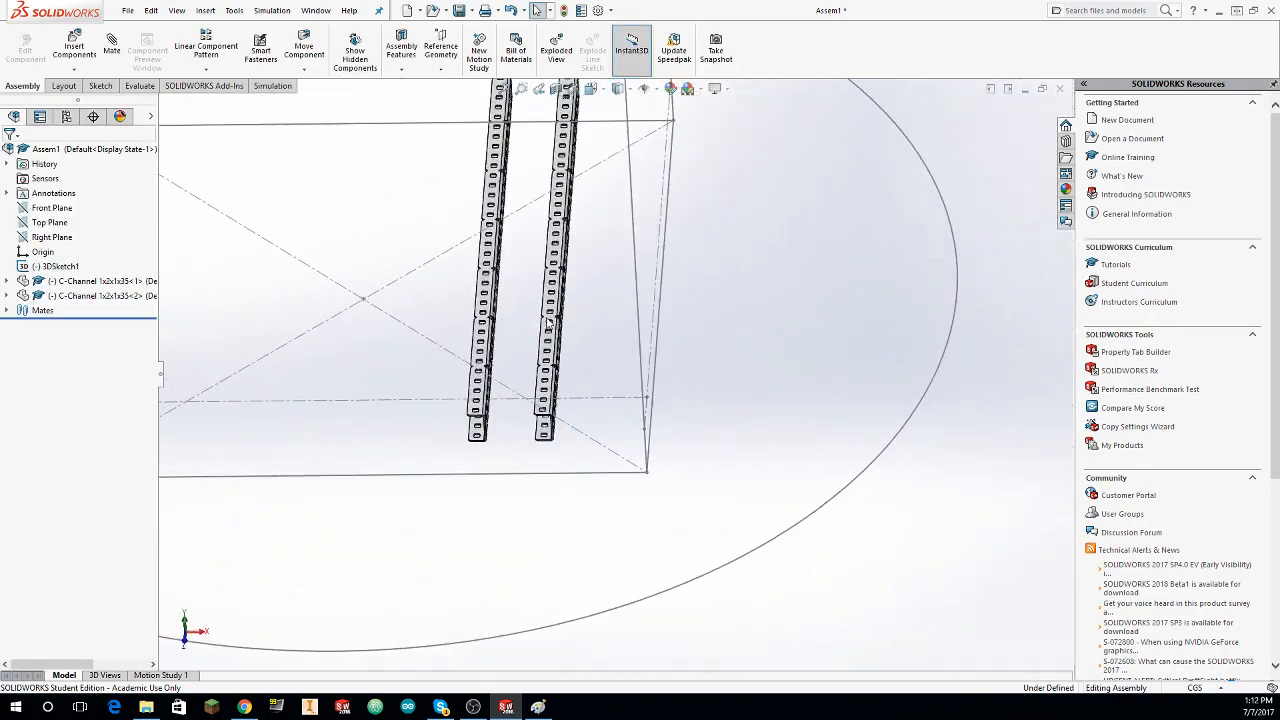
{"action": "left_click_drag", "start_coordinate": [554, 321], "coordinate": [643, 321]}
{"action": "left_click_drag", "start_coordinate": [490, 325], "coordinate": [541, 325]}
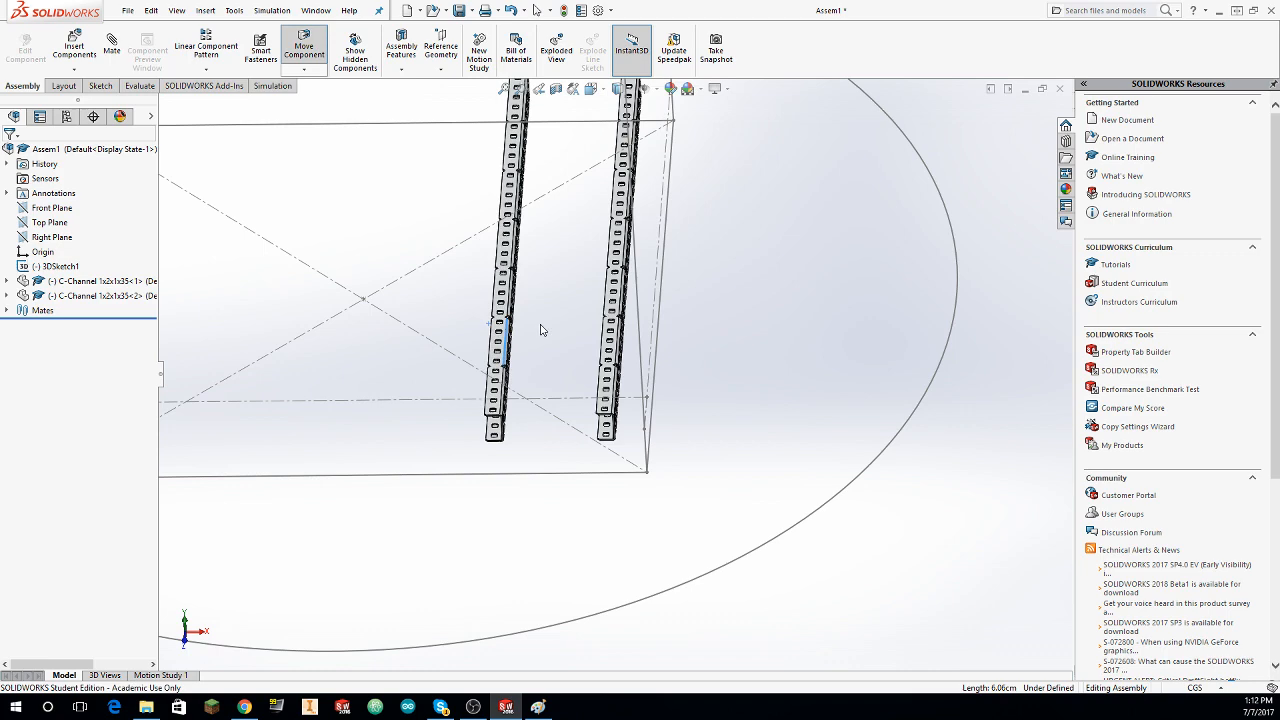
{"action": "left_click", "coordinate": [765, 281]}
{"action": "middle_click_drag", "start_coordinate": [543, 267], "coordinate": [519, 254]}
Step: Insert the 3.25inch omni inserts assembly from the library's Wheels folder, rotated 90° about Y, between the two C-channels
{"action": "left_click", "coordinate": [75, 44]}
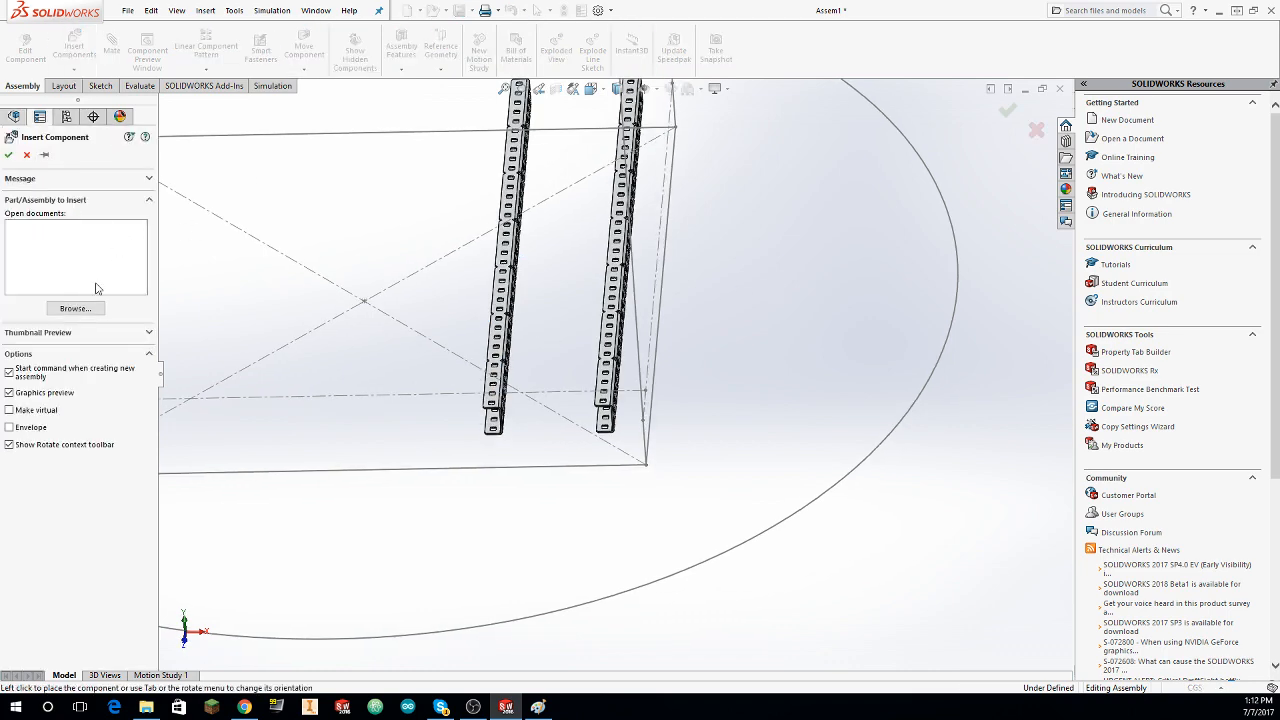
{"action": "left_click", "coordinate": [75, 308]}
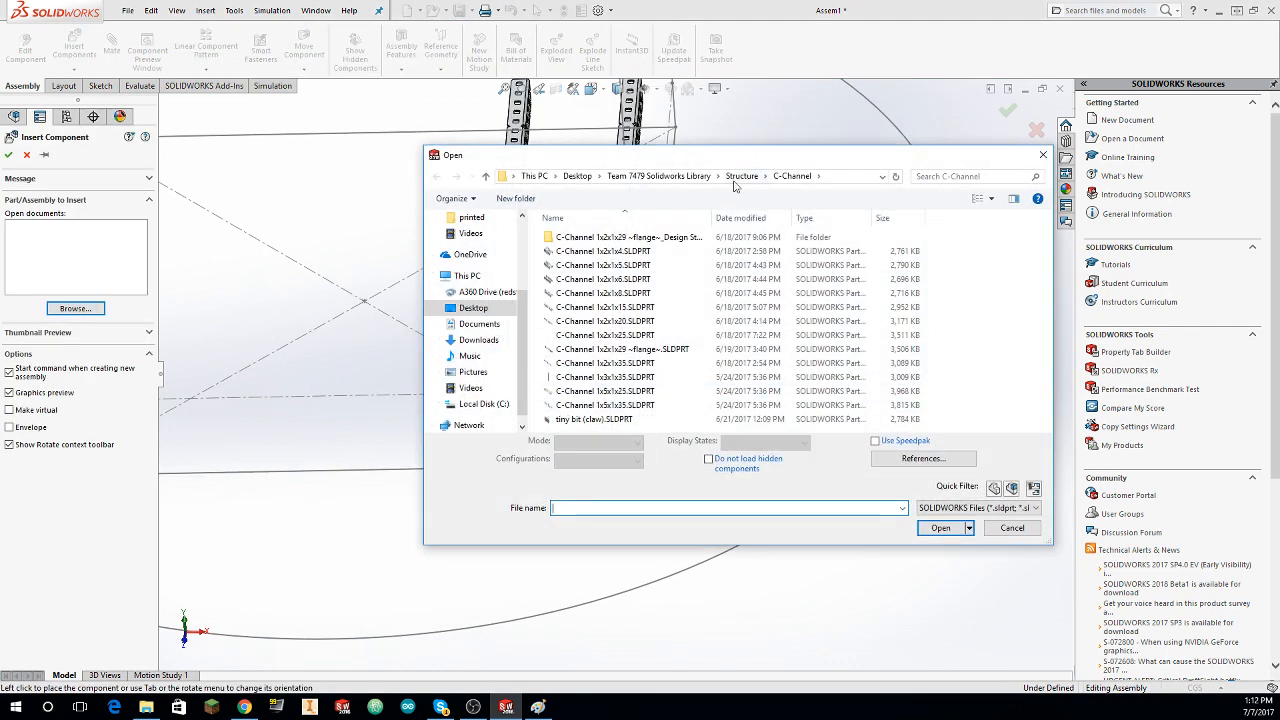
{"action": "left_click", "coordinate": [742, 177]}
{"action": "left_click", "coordinate": [679, 181]}
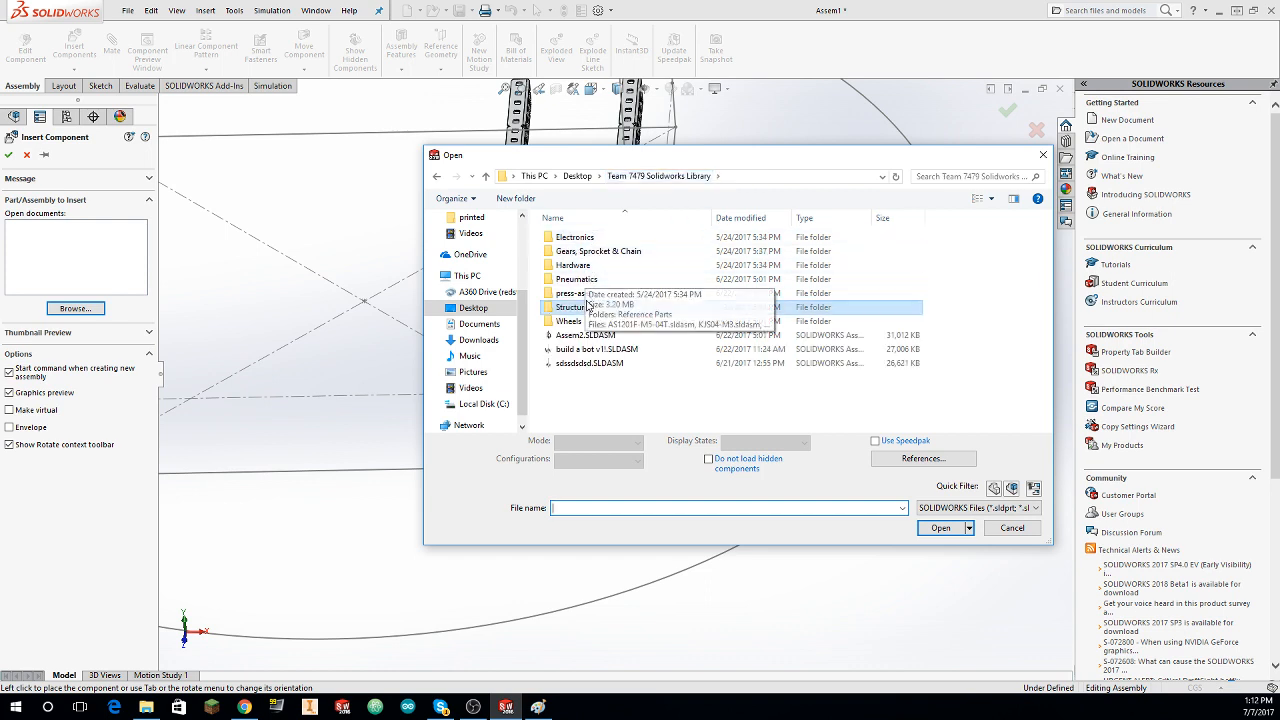
{"action": "double_click", "coordinate": [587, 322]}
{"action": "left_click", "coordinate": [622, 251]}
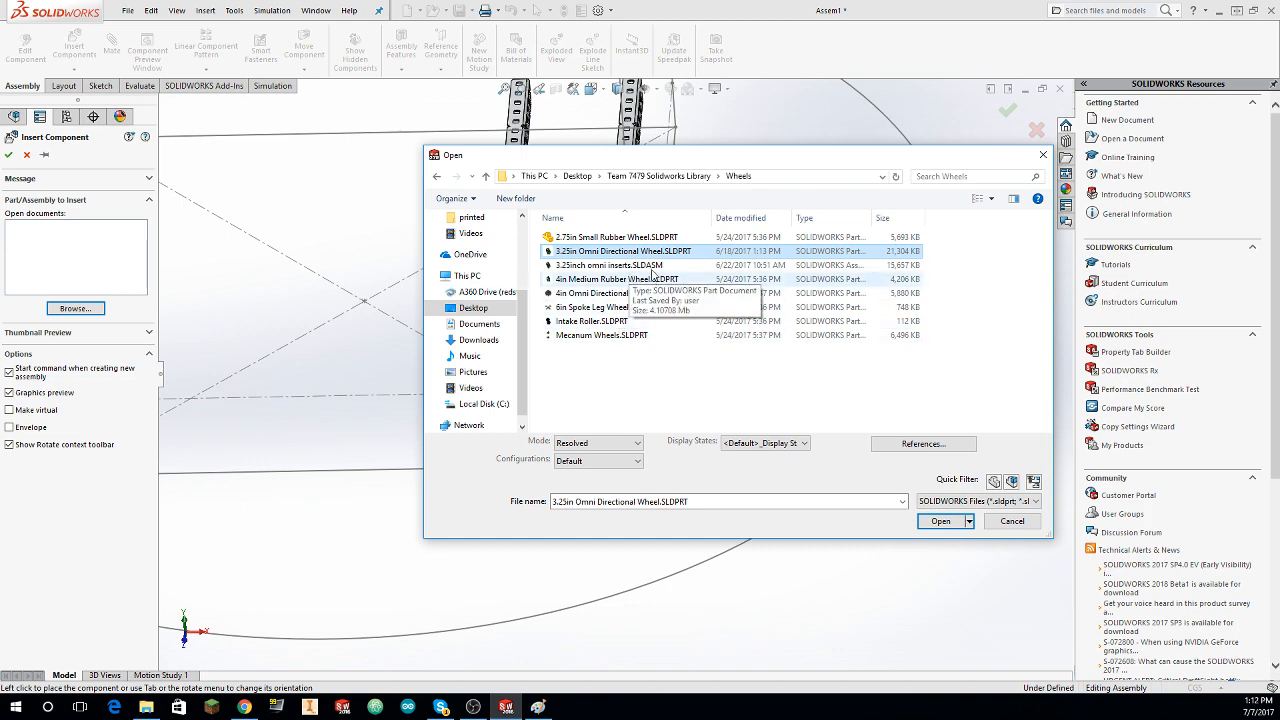
{"action": "left_click", "coordinate": [630, 266]}
{"action": "left_click", "coordinate": [944, 528]}
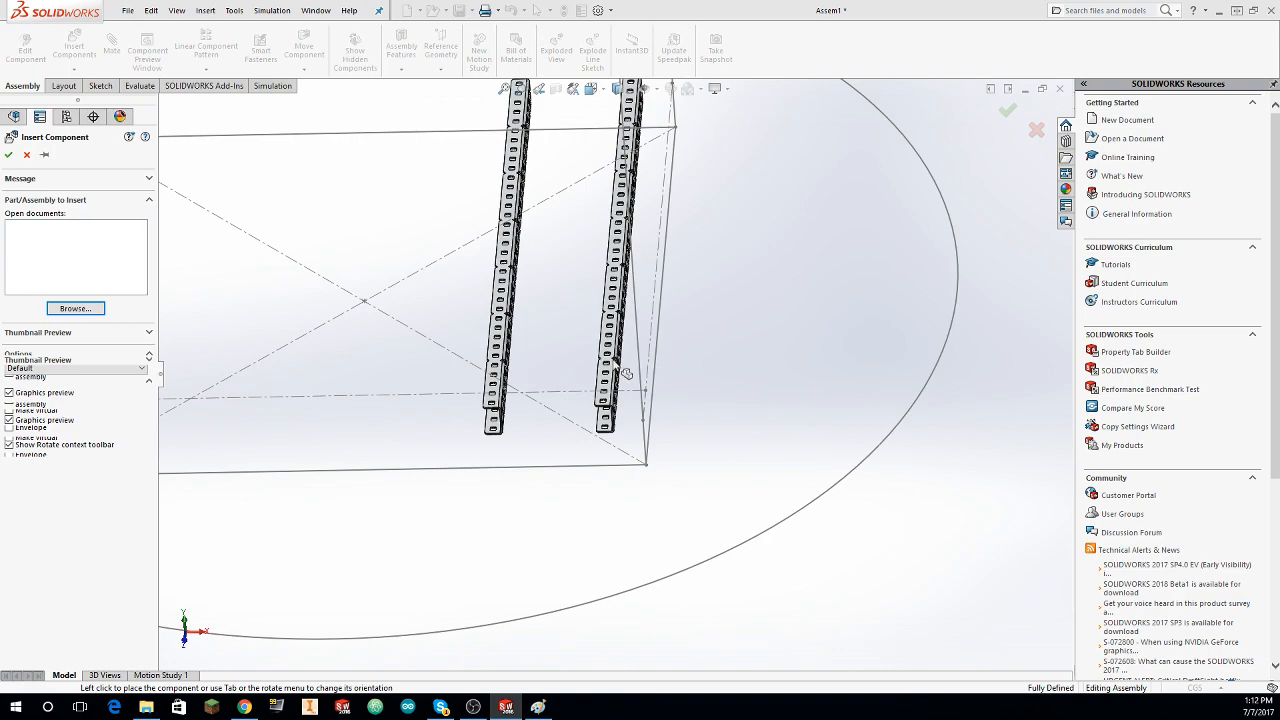
{"action": "right_click", "coordinate": [488, 343]}
{"action": "left_click", "coordinate": [531, 369]}
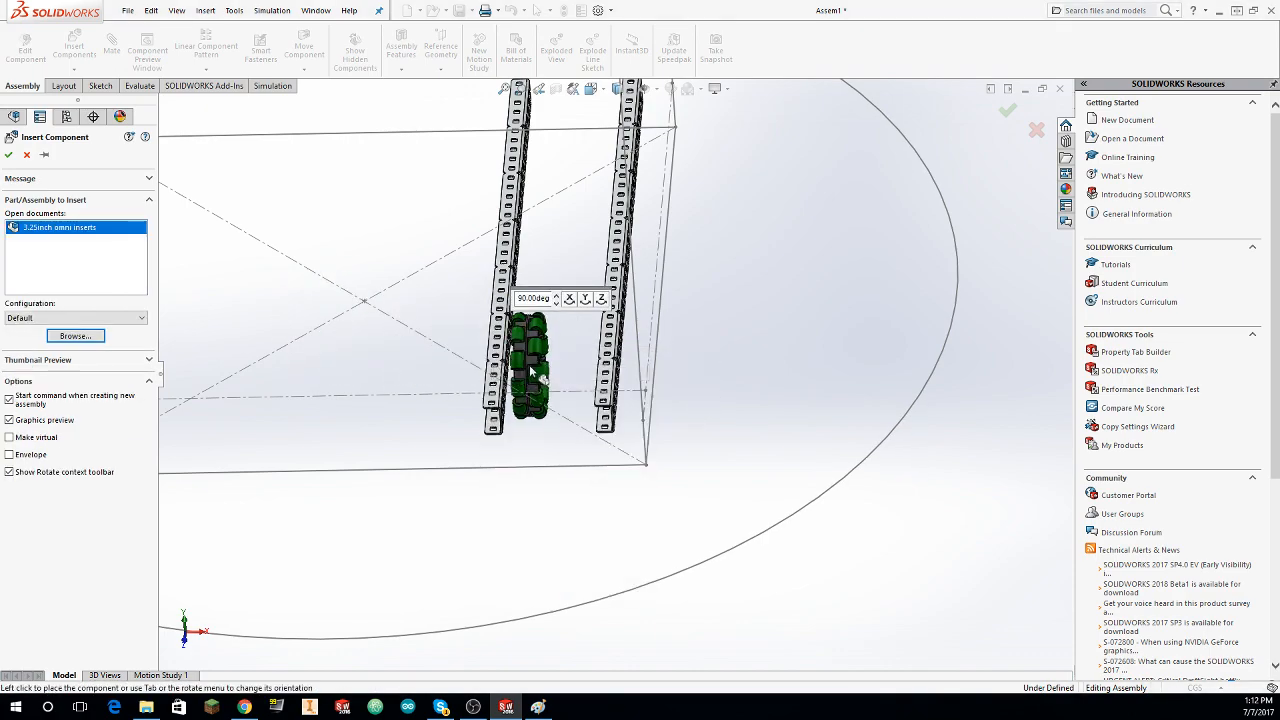
{"action": "left_click", "coordinate": [531, 369]}
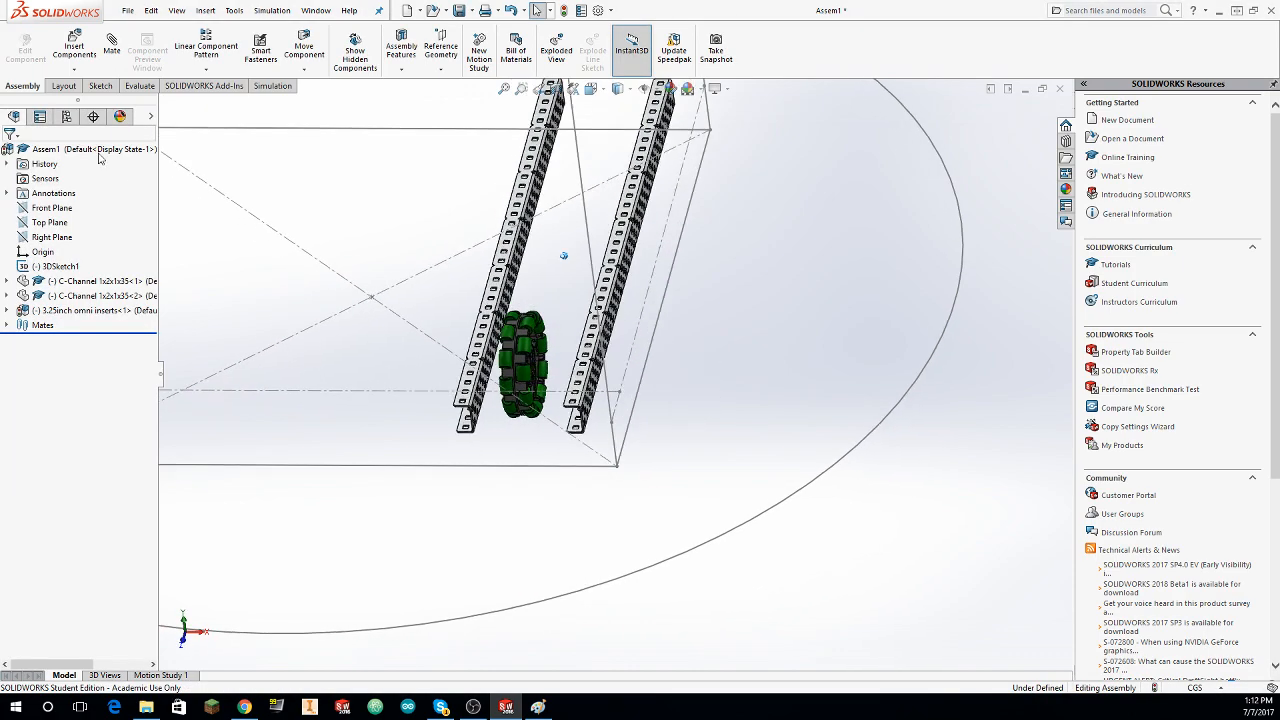
Step: Insert Drive Shaft 3-inches long from the library's Hardware > Shafts folder, rotated 90° about Y to lie crosswise to the C-channels
{"action": "left_click", "coordinate": [74, 46]}
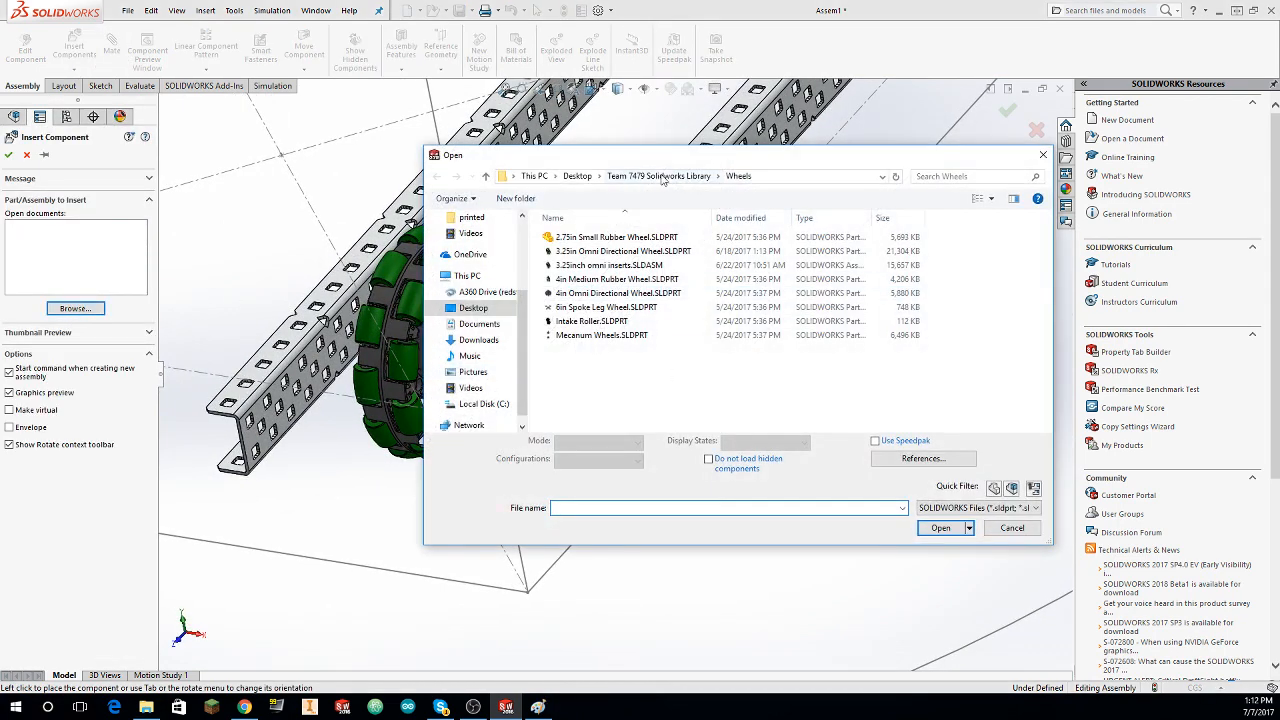
{"action": "left_click", "coordinate": [652, 178]}
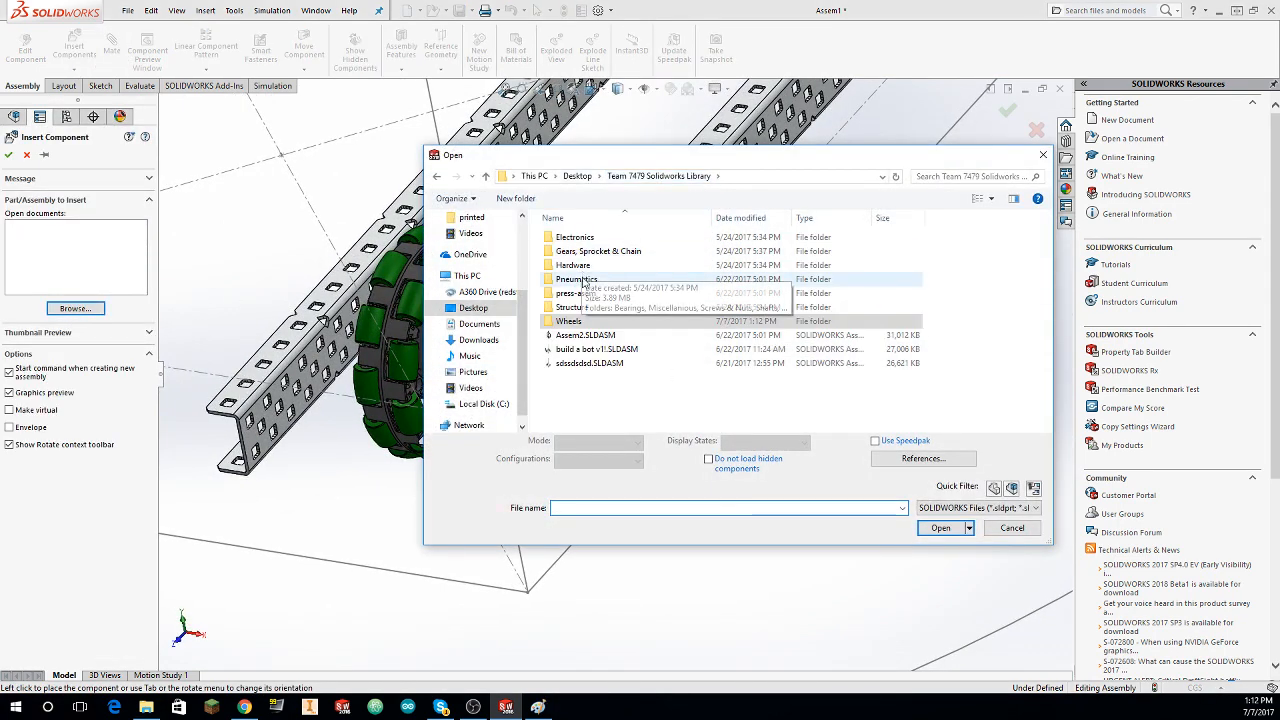
{"action": "double_click", "coordinate": [608, 279]}
{"action": "double_click", "coordinate": [609, 279]}
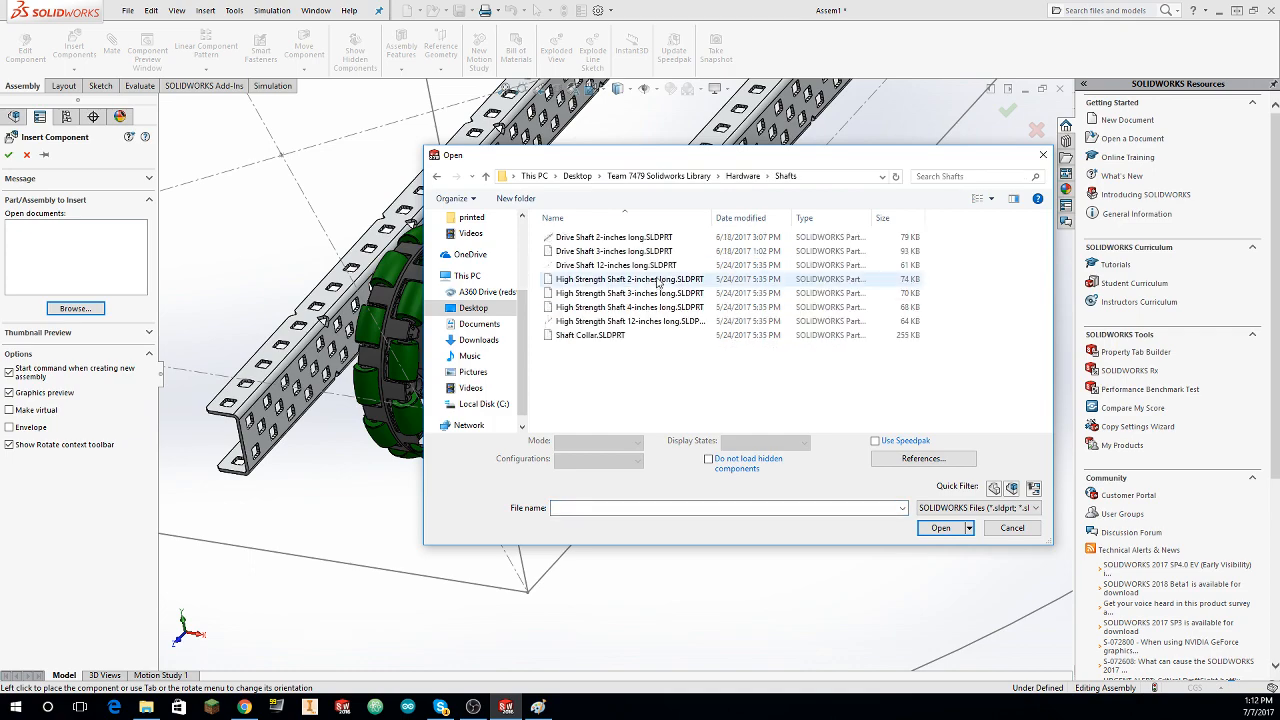
{"action": "left_click", "coordinate": [627, 238]}
{"action": "double_click", "coordinate": [640, 251]}
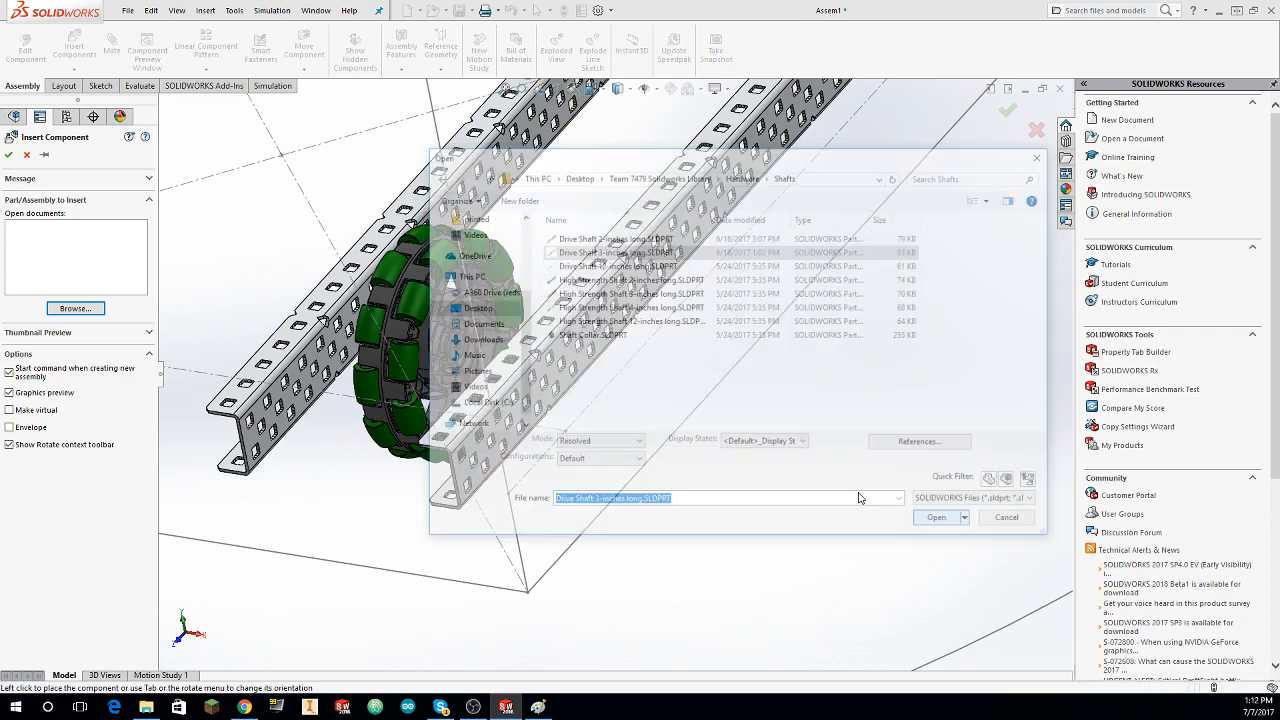
{"action": "middle_click_drag", "start_coordinate": [645, 362], "coordinate": [707, 366]}
{"action": "right_click", "coordinate": [601, 252]}
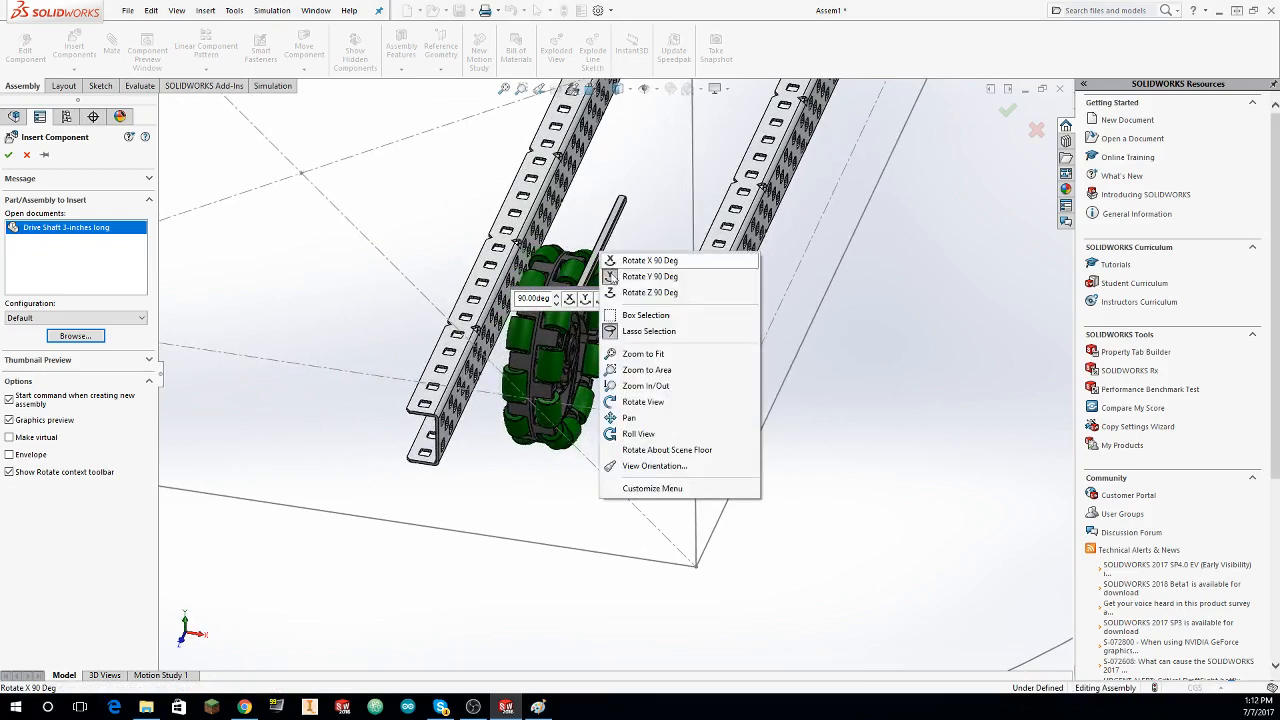
{"action": "left_click", "coordinate": [638, 278]}
{"action": "middle_click_drag", "start_coordinate": [622, 362], "coordinate": [618, 376]}
{"action": "left_click", "coordinate": [525, 431]}
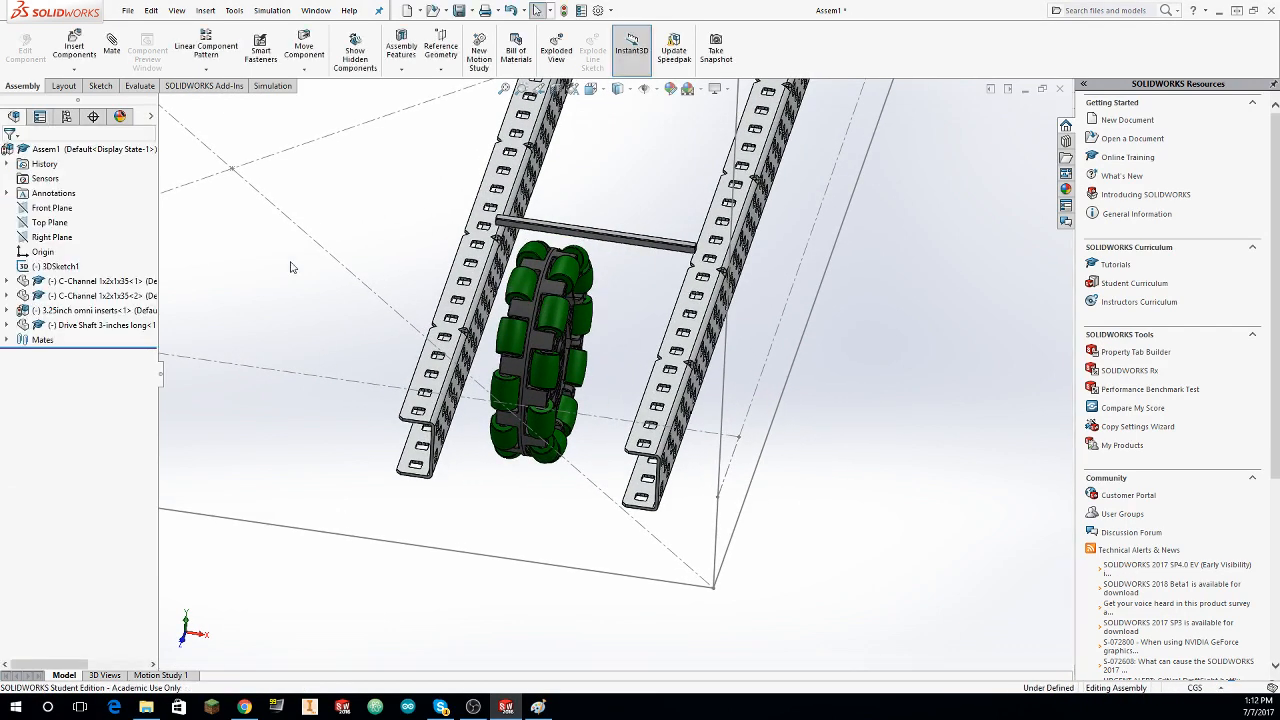
Step: Move the omni wheel up out of the C-channels and bring the drive shaft beside its hub
{"action": "middle_click_drag", "start_coordinate": [545, 310], "coordinate": [495, 255]}
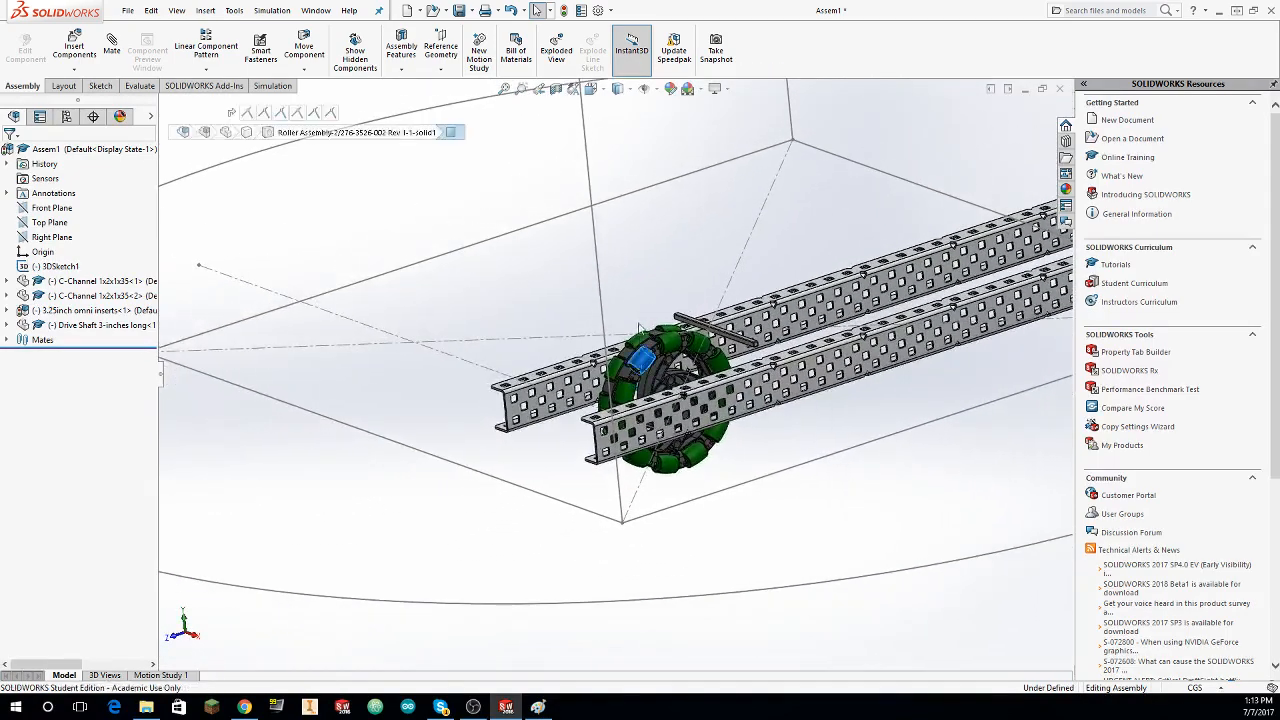
{"action": "left_click_drag", "start_coordinate": [640, 328], "coordinate": [596, 217]}
{"action": "left_click_drag", "start_coordinate": [674, 308], "coordinate": [633, 256]}
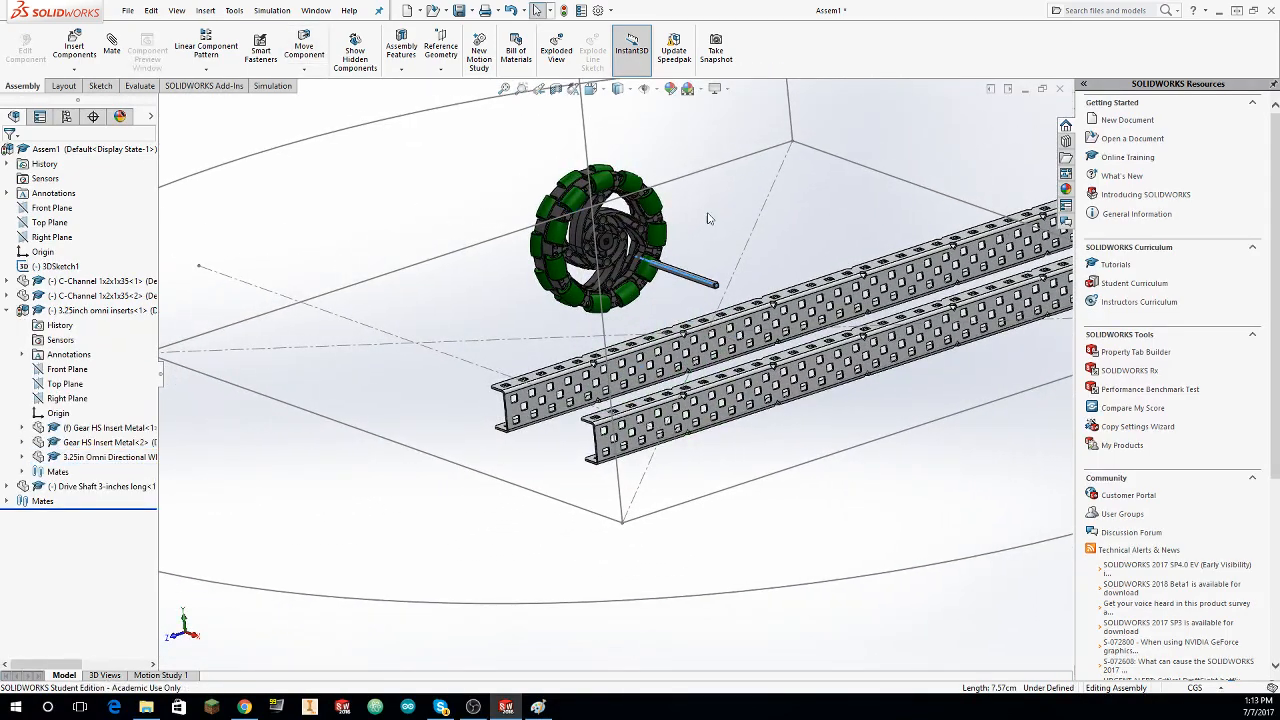
{"action": "left_click", "coordinate": [709, 217]}
{"action": "mouse_move", "coordinate": [699, 302]}
{"action": "middle_mouse_down"}
{"action": "mouse_move", "coordinate": [800, 252]}
{"action": "mouse_move", "coordinate": [723, 337]}
{"action": "middle_mouse_up"}
{"action": "left_click", "coordinate": [829, 230]}
Step: Shift the drive shaft slightly away from the omni wheel along its length
{"action": "scroll", "coordinate": [829, 230], "scroll_direction": "down", "scroll_amount": 2}
{"action": "scroll", "coordinate": [723, 337], "scroll_direction": "up", "scroll_amount": 4}
{"action": "middle_click_drag", "start_coordinate": [700, 210], "coordinate": [687, 180]}
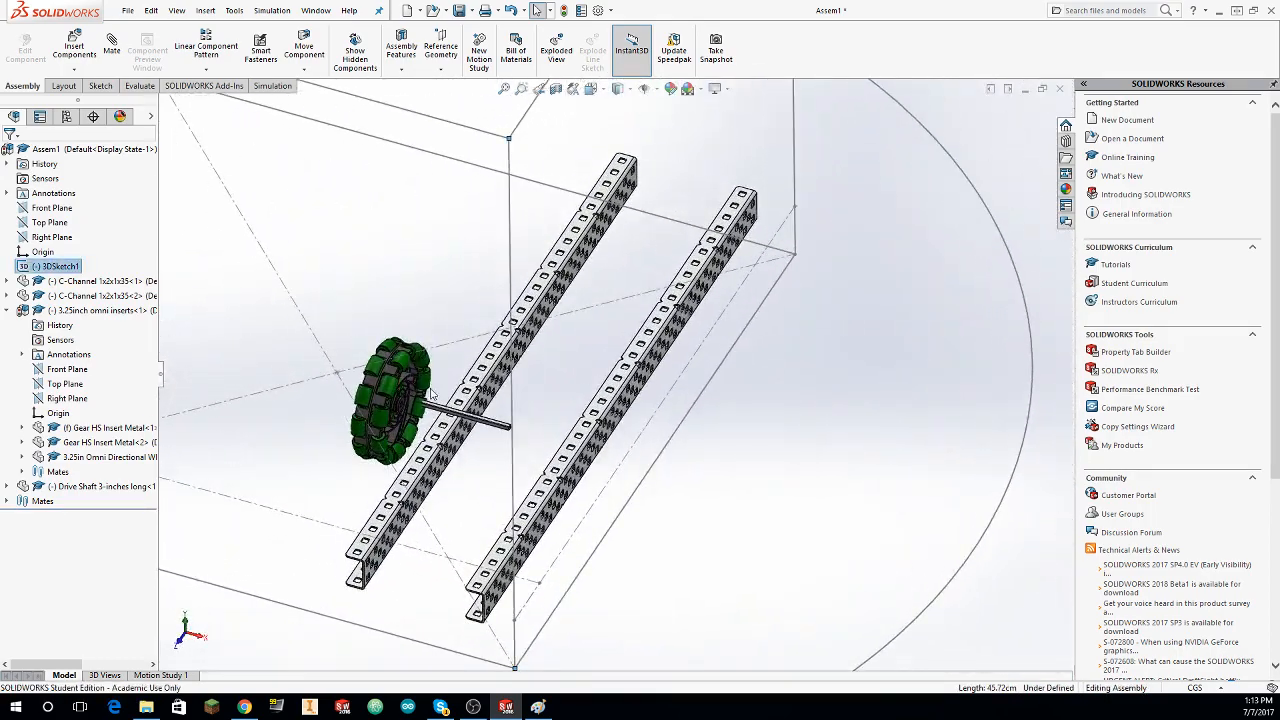
{"action": "scroll", "coordinate": [433, 392], "scroll_direction": "down", "scroll_amount": 10}
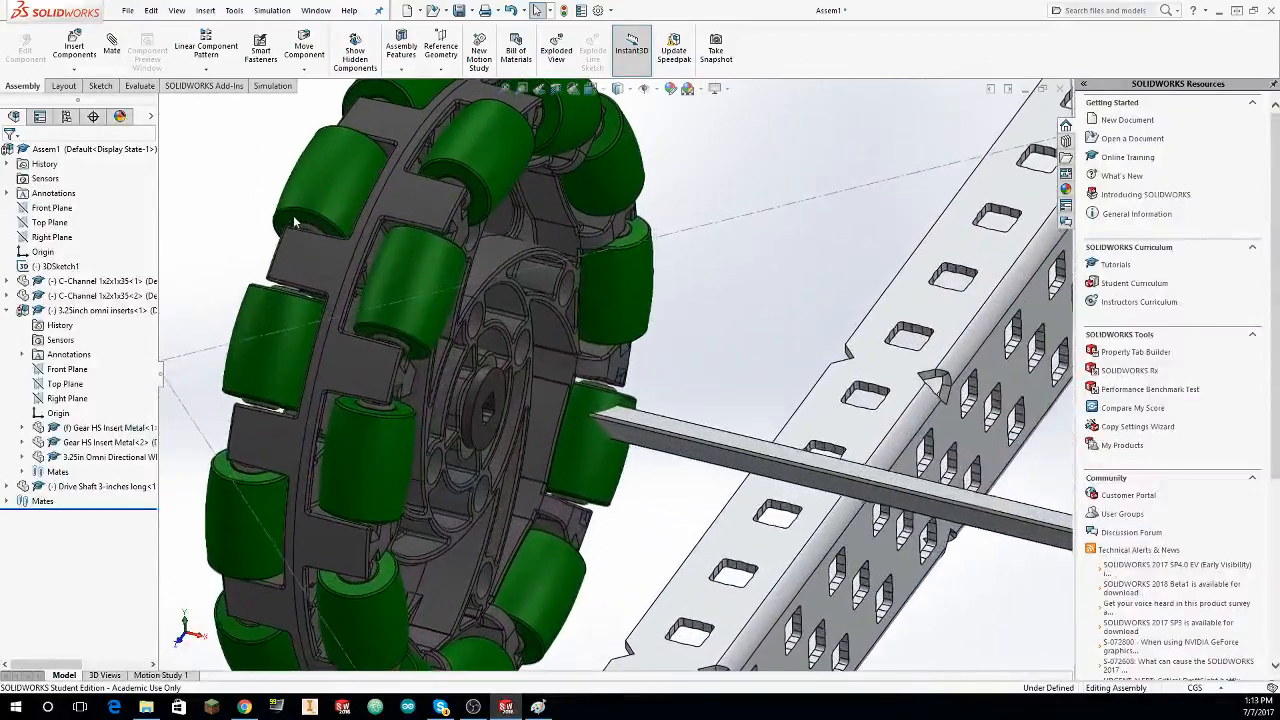
{"action": "scroll", "coordinate": [293, 215], "scroll_direction": "up", "scroll_amount": 6}
{"action": "left_click", "coordinate": [718, 348]}
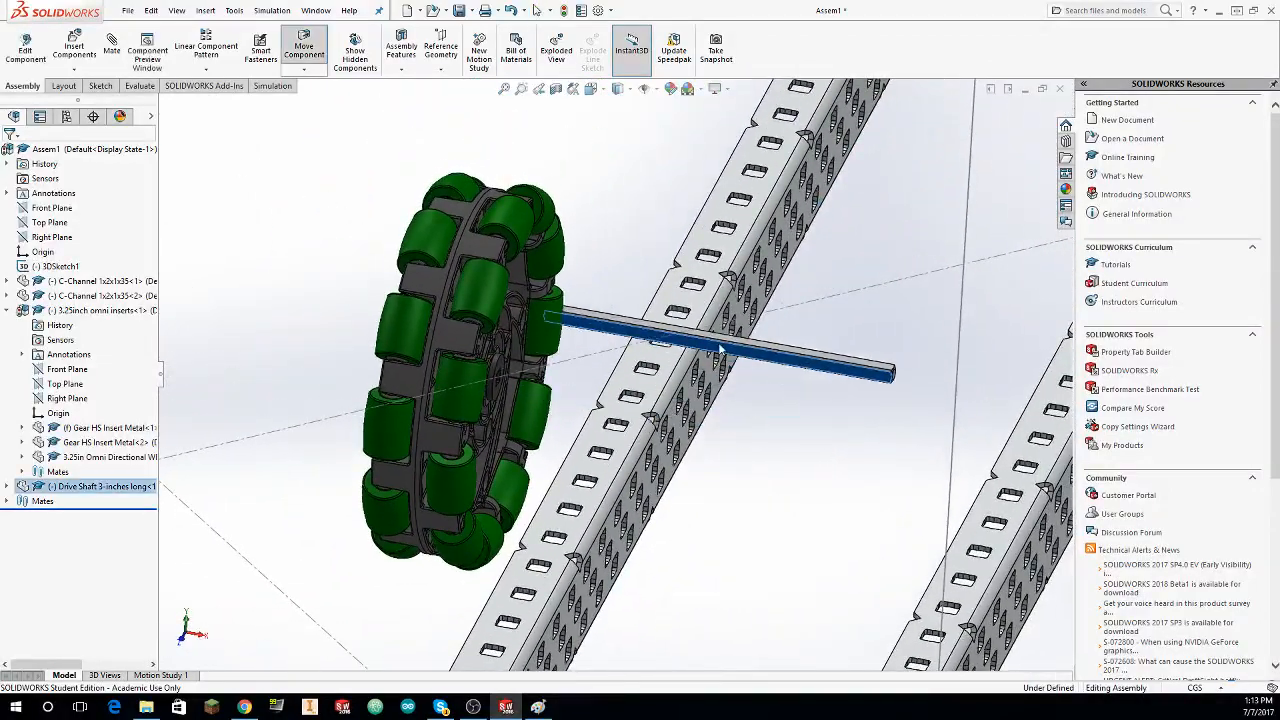
{"action": "left_click_drag", "start_coordinate": [718, 348], "coordinate": [733, 341]}
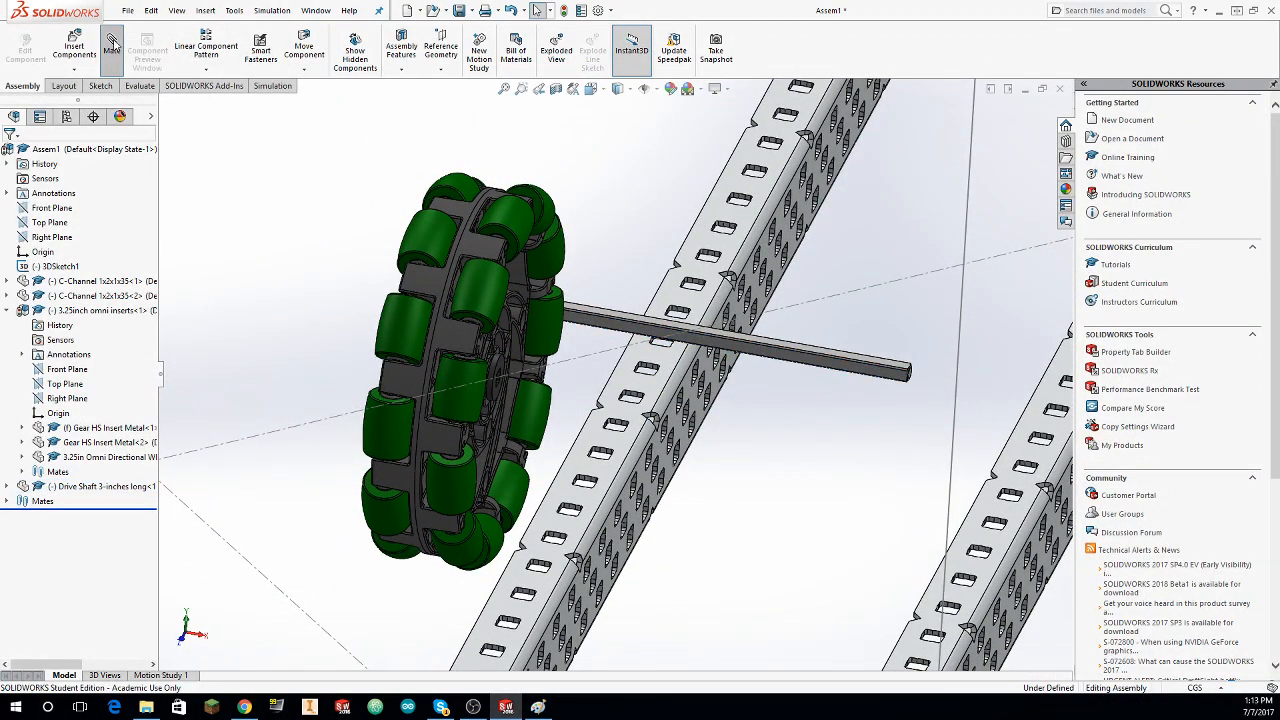
Step: Add a concentric mate between the drive shaft's round end and the round metal insert in the omni wheel's hub
{"action": "left_click", "coordinate": [112, 43]}
{"action": "scroll", "coordinate": [880, 395], "scroll_direction": "down", "scroll_amount": 8}
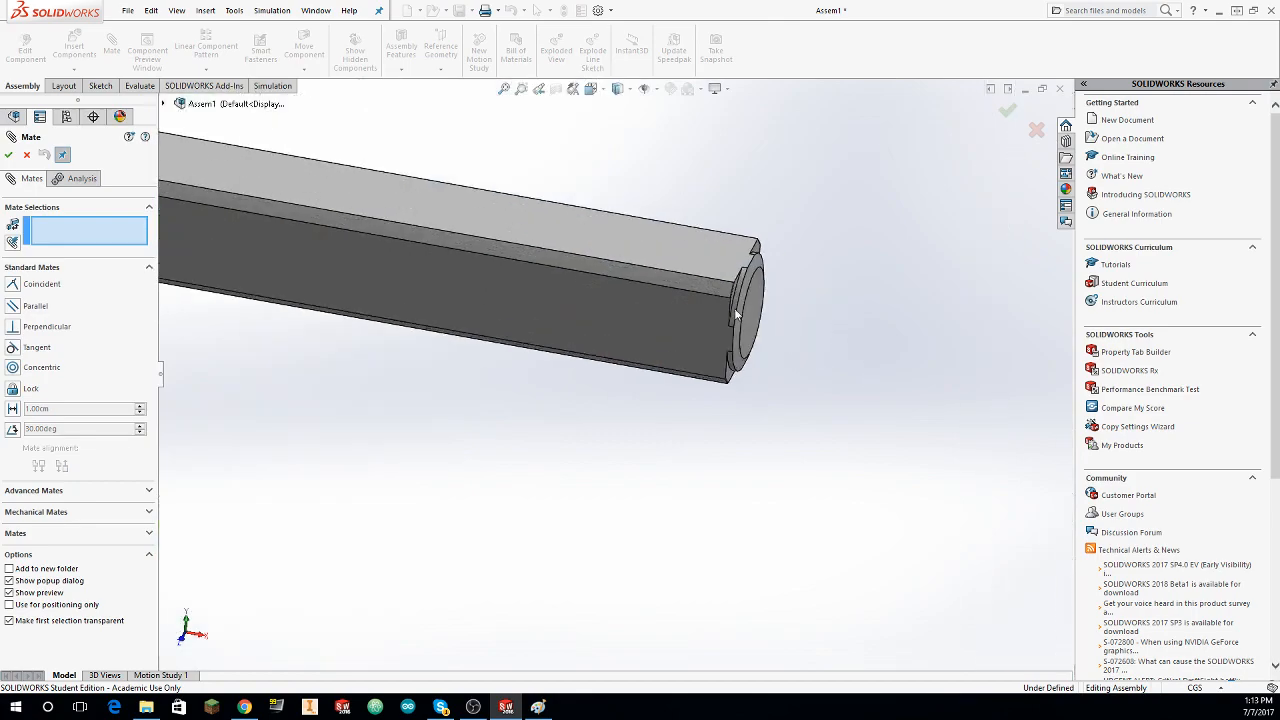
{"action": "left_click", "coordinate": [734, 308]}
{"action": "scroll", "coordinate": [705, 390], "scroll_direction": "up", "scroll_amount": 6}
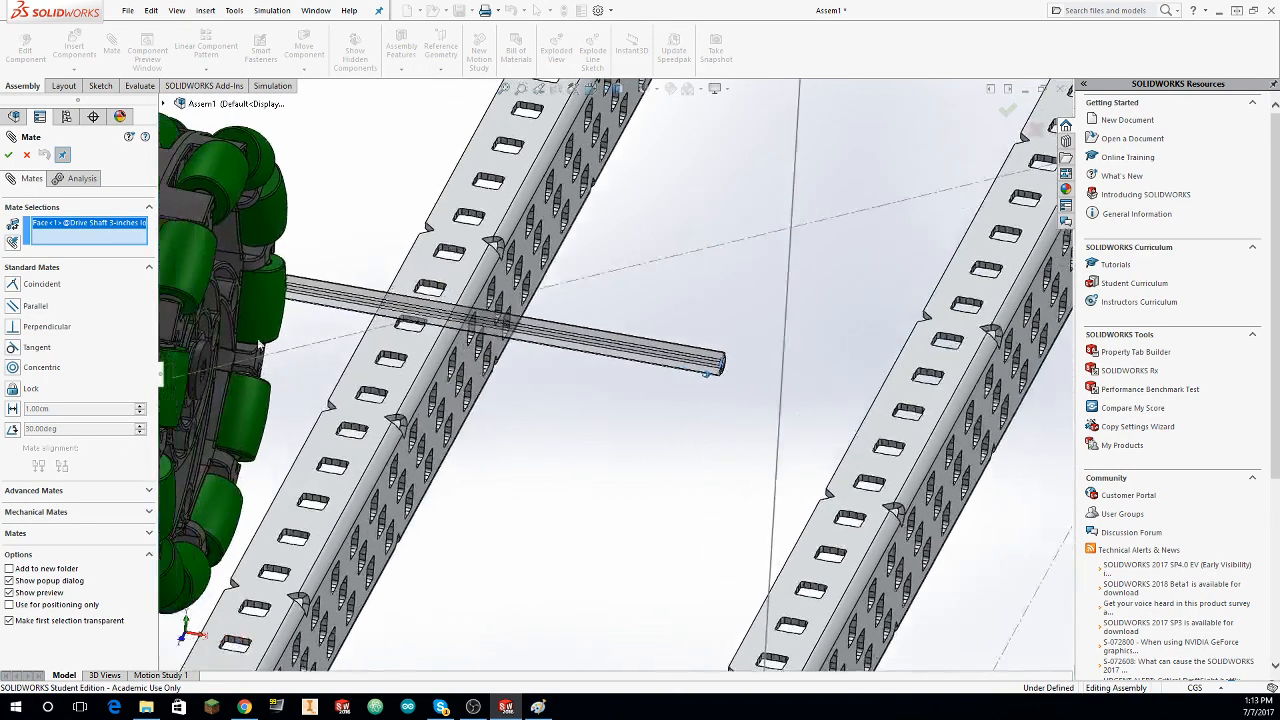
{"action": "scroll", "coordinate": [258, 344], "scroll_direction": "down", "scroll_amount": 10}
{"action": "left_click", "coordinate": [650, 291]}
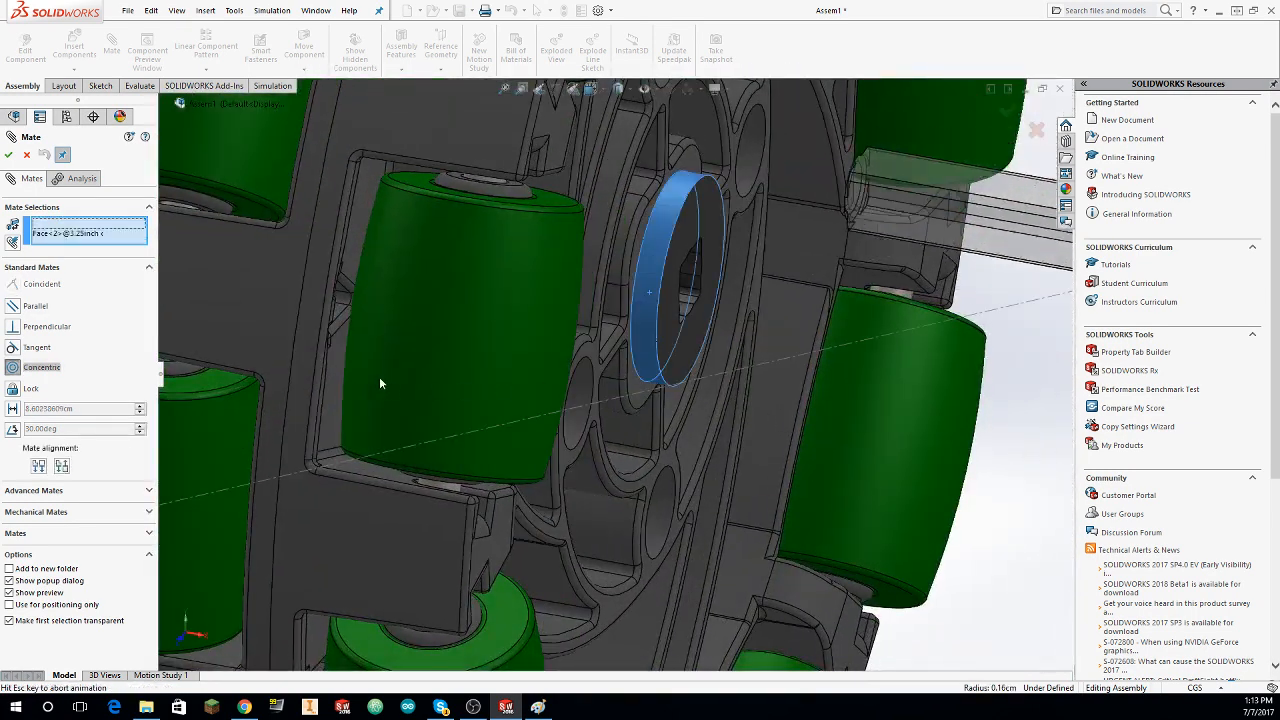
{"action": "left_click", "coordinate": [13, 157]}
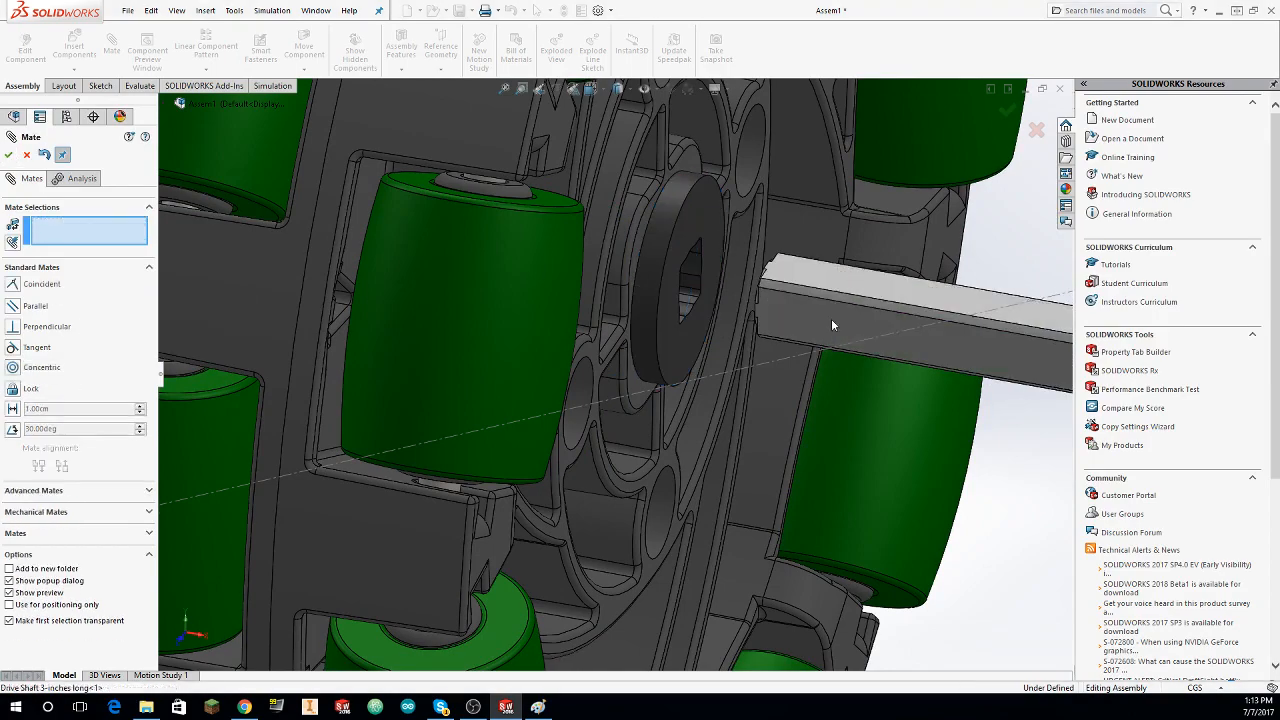
Step: Add a coincident mate between a flat side of the drive shaft and a flat of the hub insert's square hole, then finish mating
{"action": "left_click", "coordinate": [831, 319]}
{"action": "middle_click_drag", "start_coordinate": [831, 319], "coordinate": [588, 281]}
{"action": "left_click", "coordinate": [588, 281]}
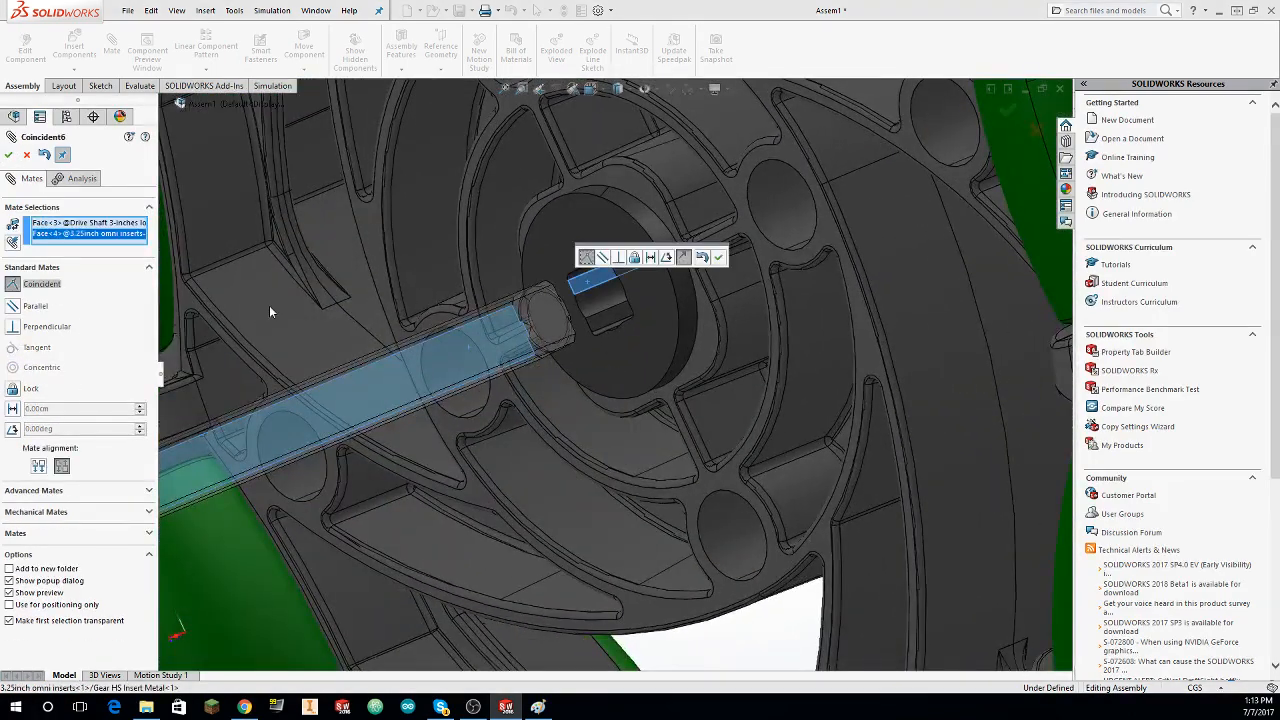
{"action": "left_click", "coordinate": [13, 158]}
{"action": "middle_click_drag", "start_coordinate": [288, 231], "coordinate": [305, 345]}
{"action": "scroll", "coordinate": [297, 321], "scroll_direction": "up", "scroll_amount": 5}
{"action": "scroll", "coordinate": [297, 324], "scroll_direction": "up", "scroll_amount": 5}
{"action": "key", "text": "Escape"}
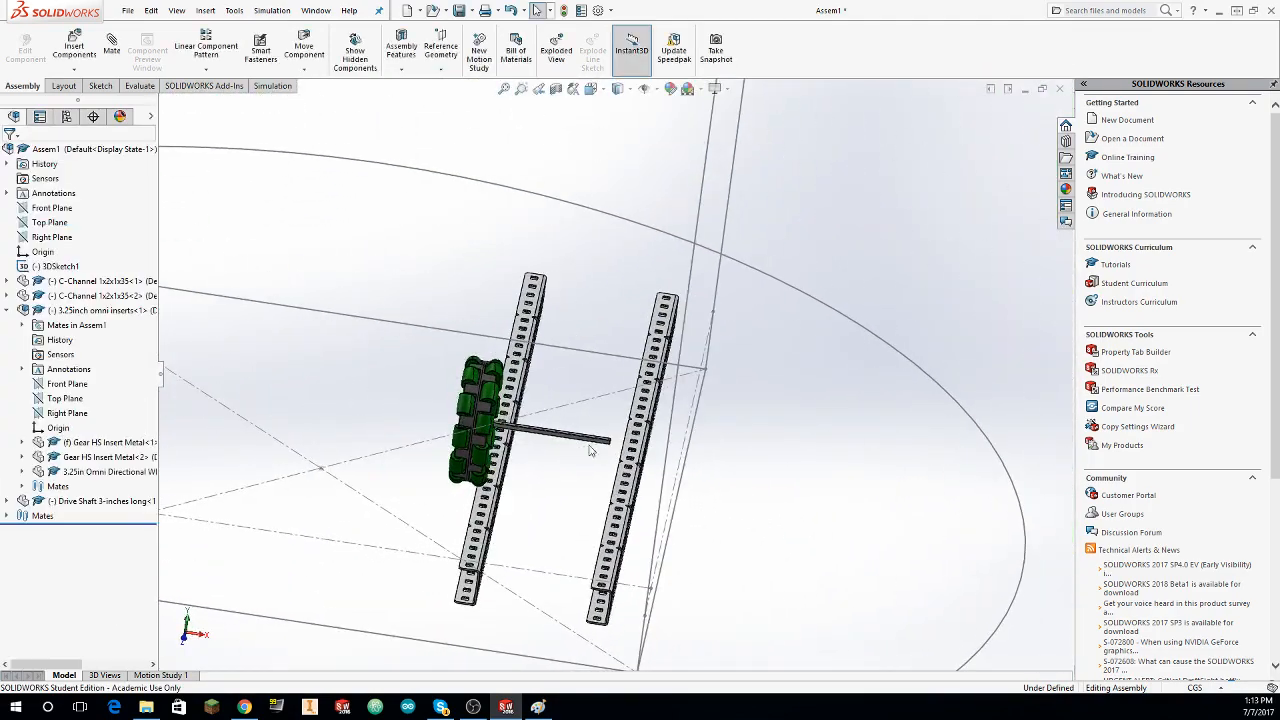
Step: Slide the drive shaft through the omni wheel's hub and move the wheel between the two C-channels
{"action": "left_click_drag", "start_coordinate": [562, 437], "coordinate": [467, 435]}
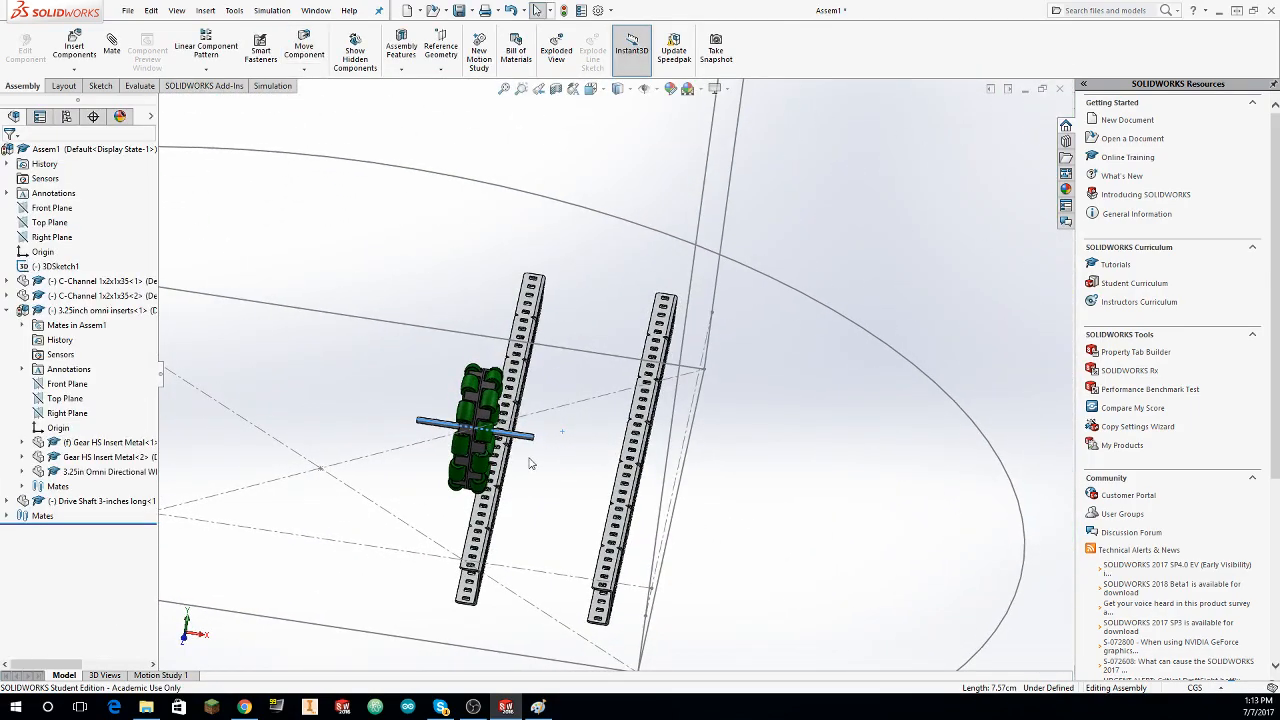
{"action": "middle_click_drag", "start_coordinate": [525, 457], "coordinate": [612, 289]}
{"action": "scroll", "coordinate": [497, 274], "scroll_direction": "down", "scroll_amount": 6}
{"action": "middle_click_drag", "start_coordinate": [575, 327], "coordinate": [590, 262]}
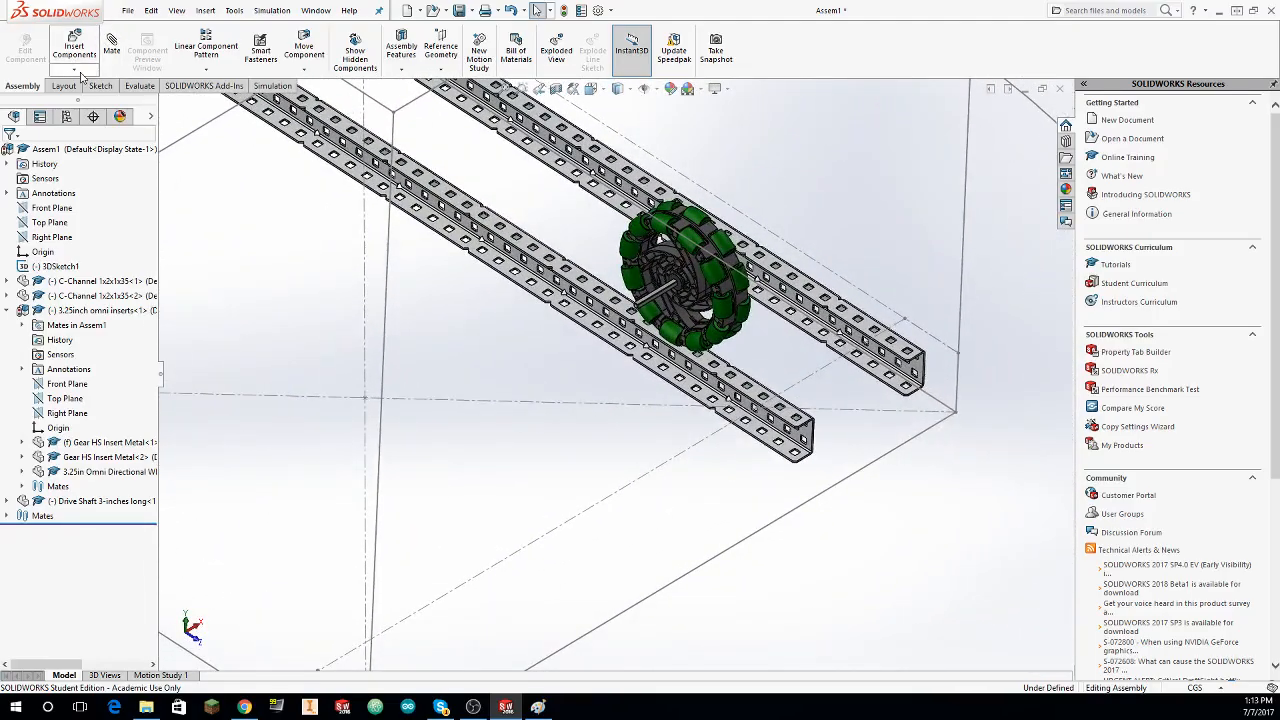
Step: Load the Bearing Flat part from the library's Hardware > Bearings folder for insertion into the assembly
{"action": "left_click", "coordinate": [72, 50]}
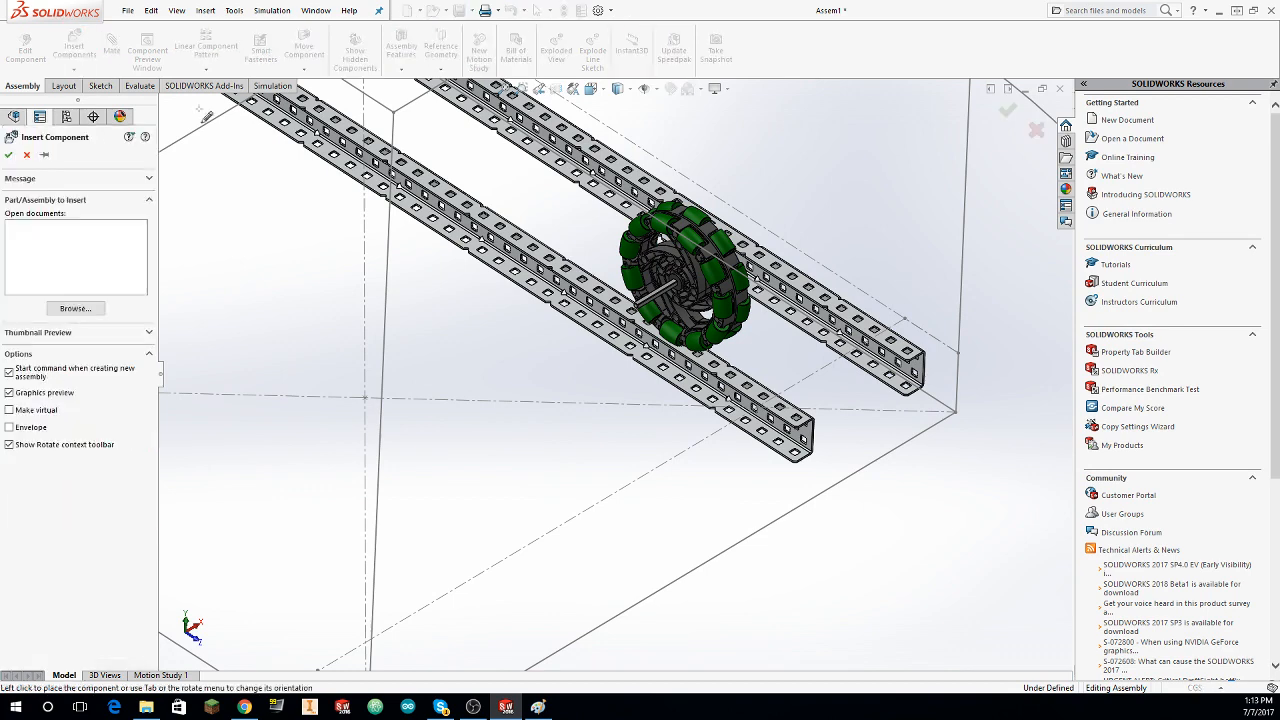
{"action": "left_click", "coordinate": [75, 309]}
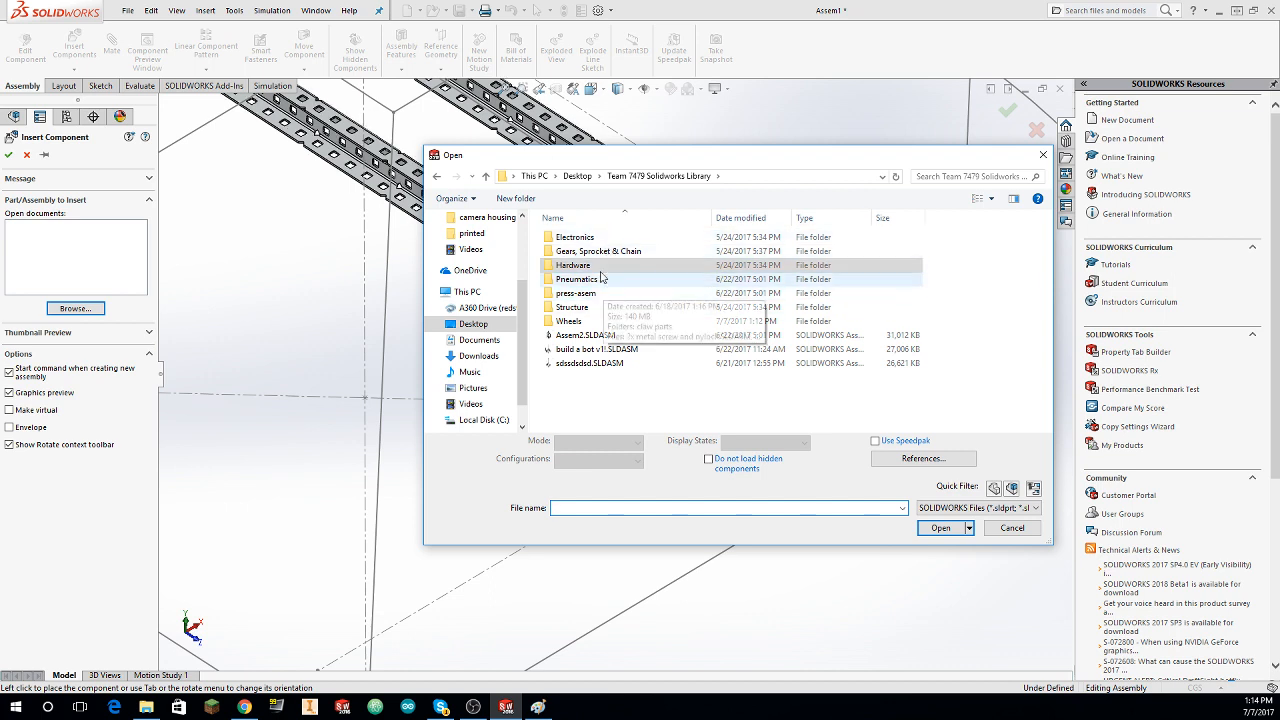
{"action": "double_click", "coordinate": [590, 240]}
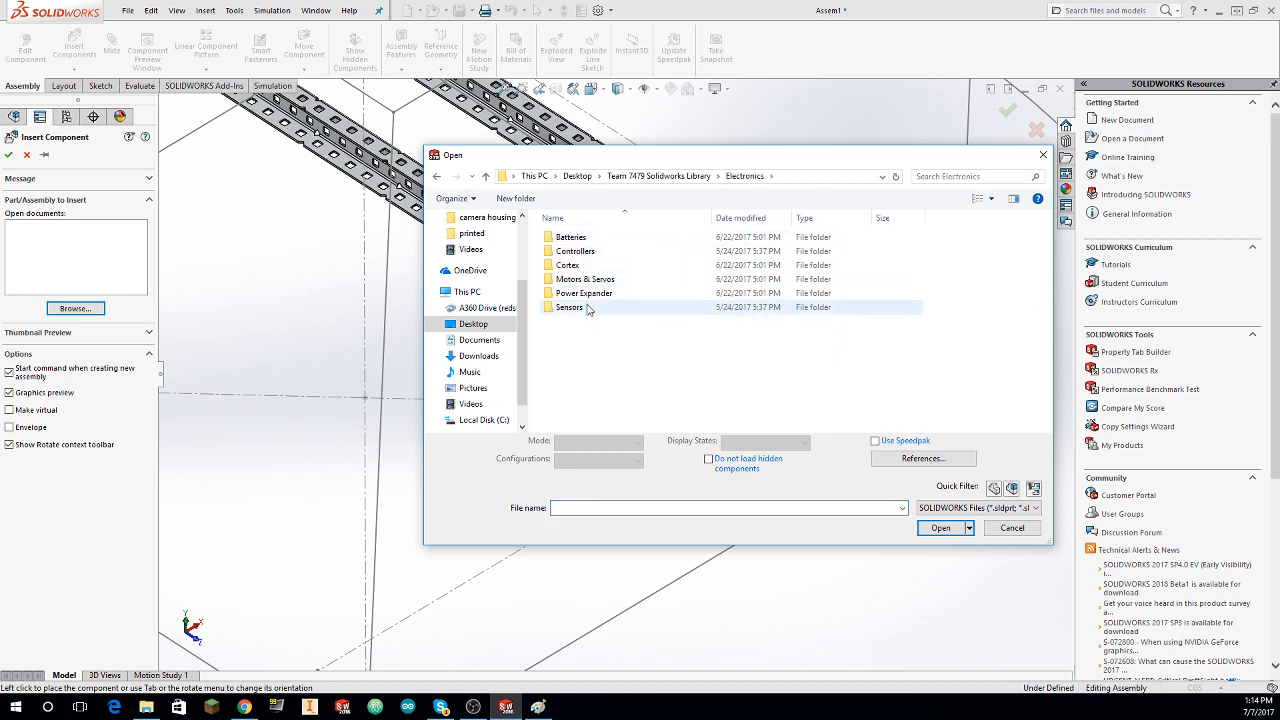
{"action": "left_click", "coordinate": [958, 524]}
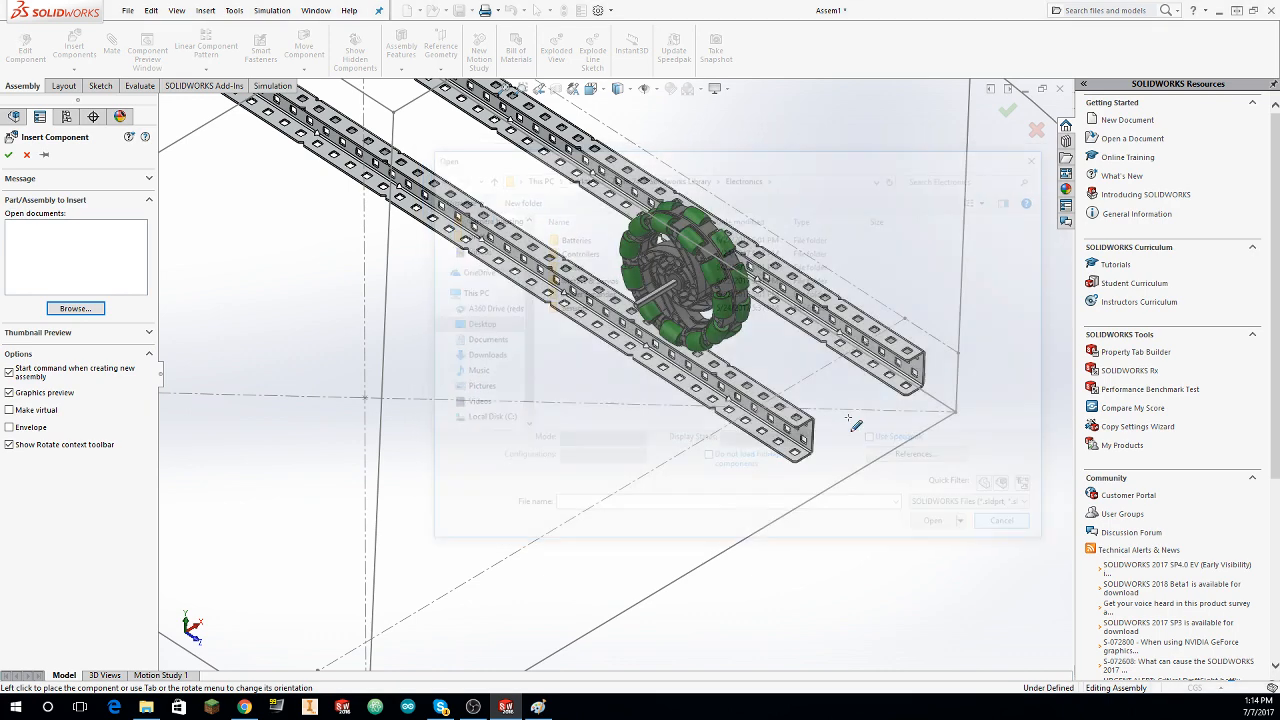
{"action": "left_click", "coordinate": [72, 308]}
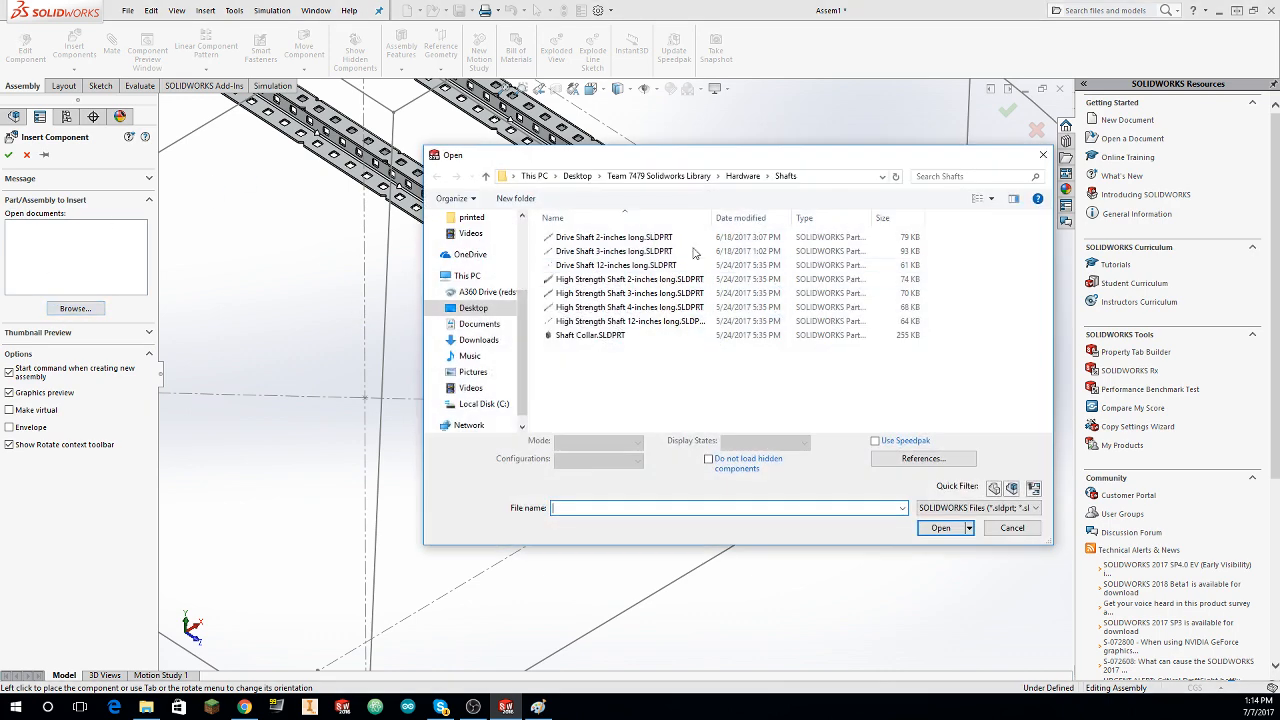
{"action": "left_click", "coordinate": [681, 176]}
{"action": "left_click", "coordinate": [741, 177]}
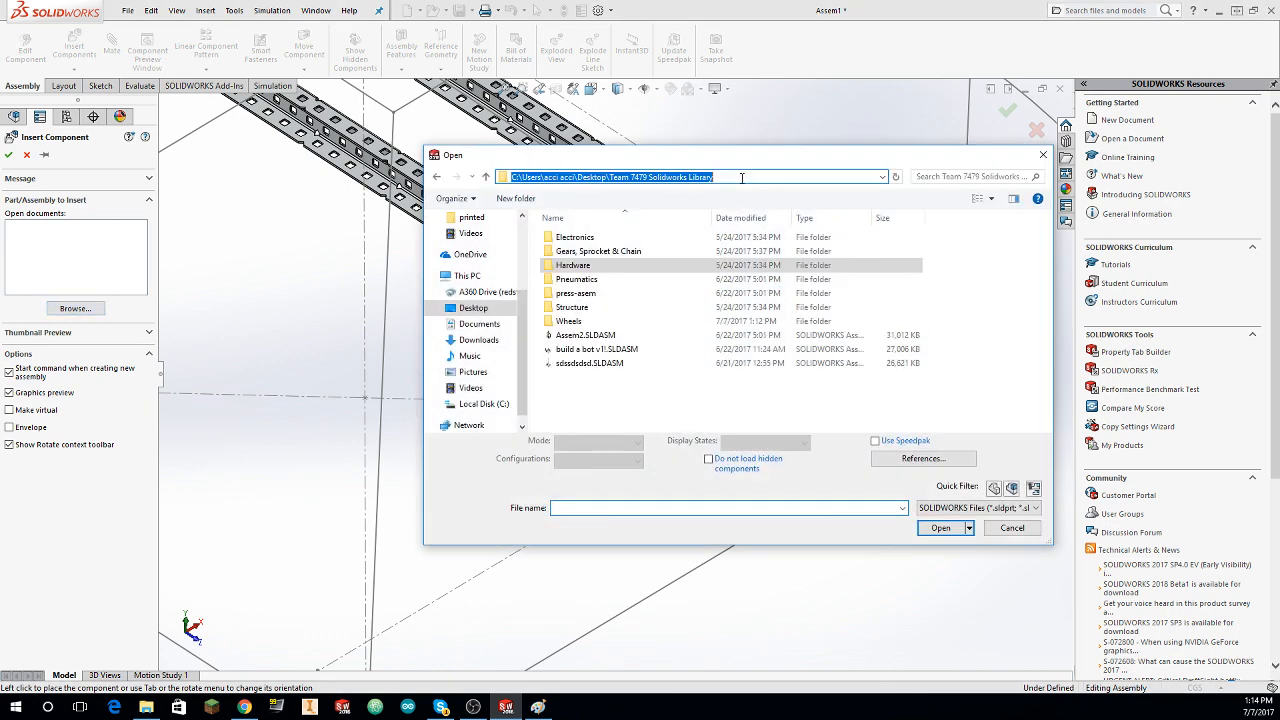
{"action": "double_click", "coordinate": [589, 309]}
{"action": "left_click", "coordinate": [659, 176]}
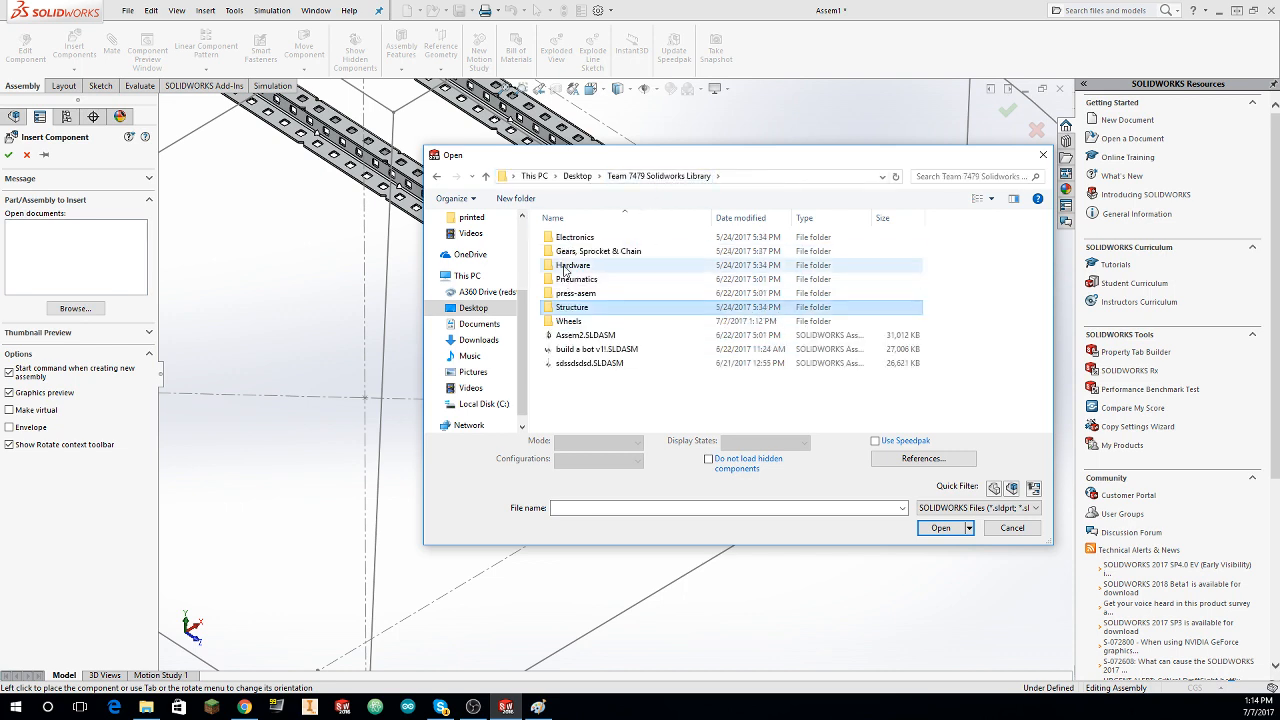
{"action": "double_click", "coordinate": [585, 307]}
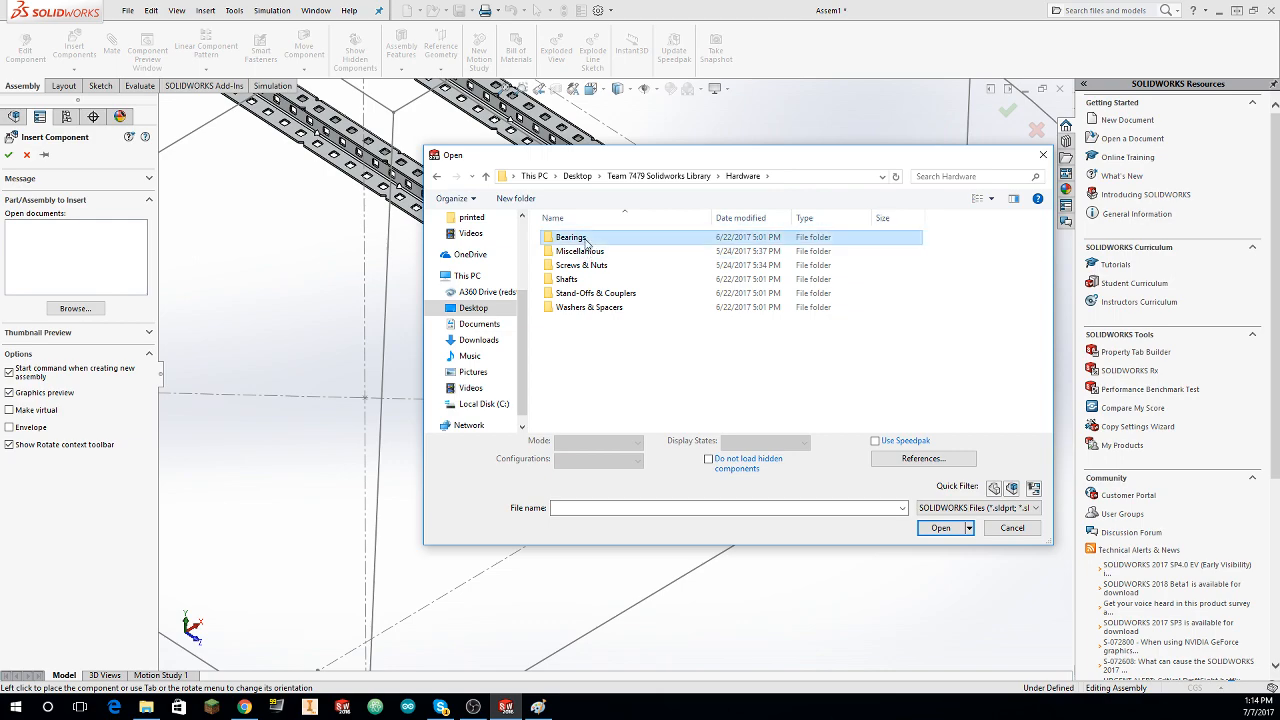
{"action": "left_click", "coordinate": [617, 252]}
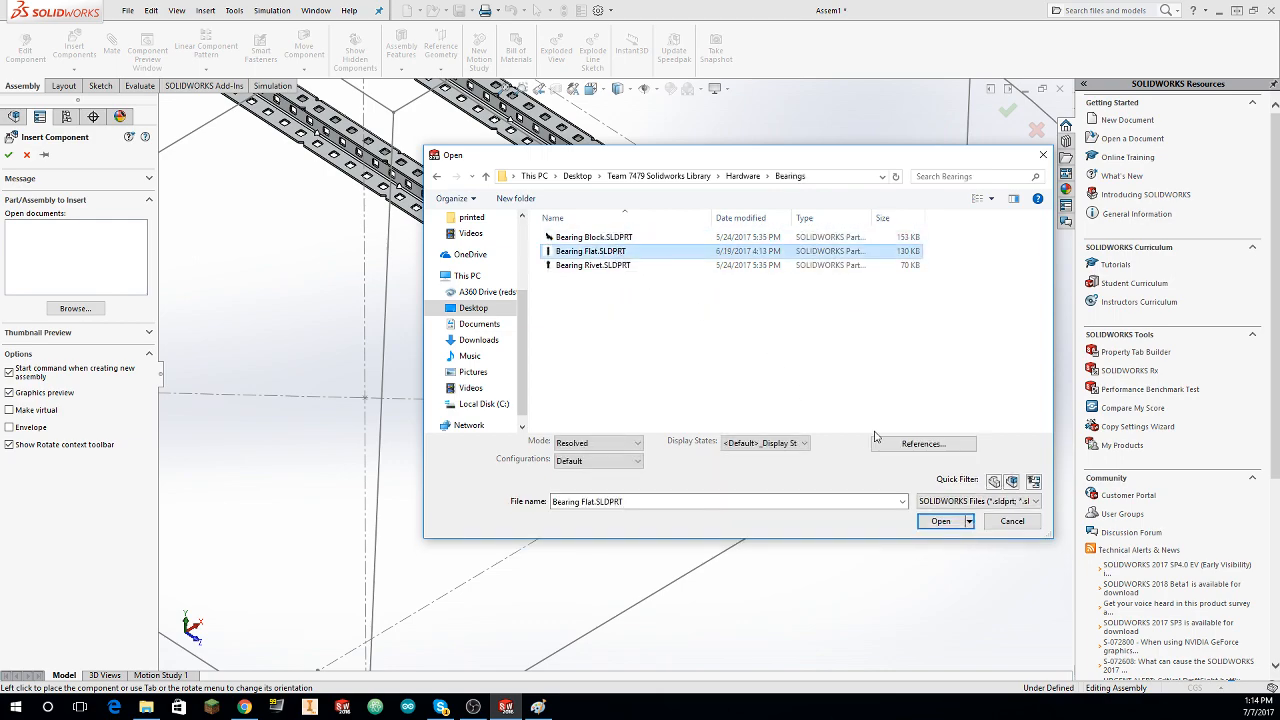
{"action": "left_click", "coordinate": [953, 525]}
Step: Rotate the Bearing Flat in 90-degree increments and place it beside the drive shaft's end between the two C-channels
{"action": "middle_click_drag", "start_coordinate": [736, 298], "coordinate": [707, 252]}
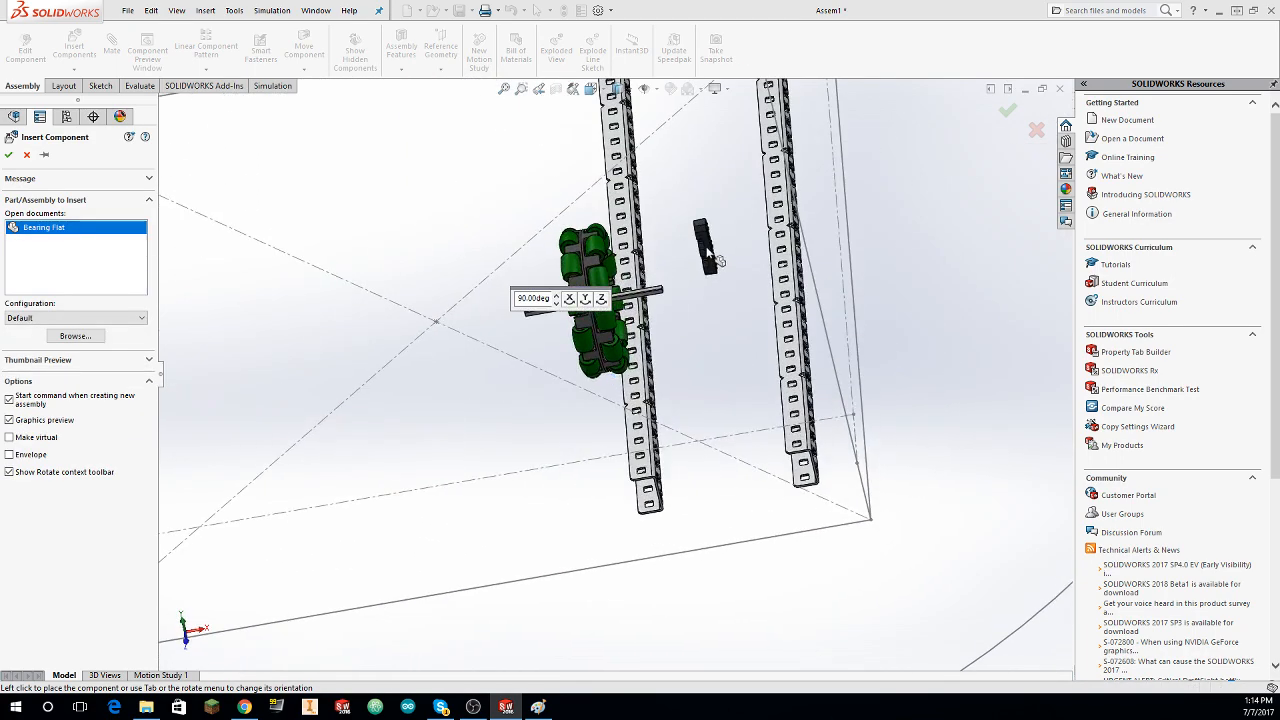
{"action": "right_click", "coordinate": [707, 250]}
{"action": "left_click", "coordinate": [734, 270]}
{"action": "right_click", "coordinate": [721, 265]}
{"action": "left_click", "coordinate": [740, 290]}
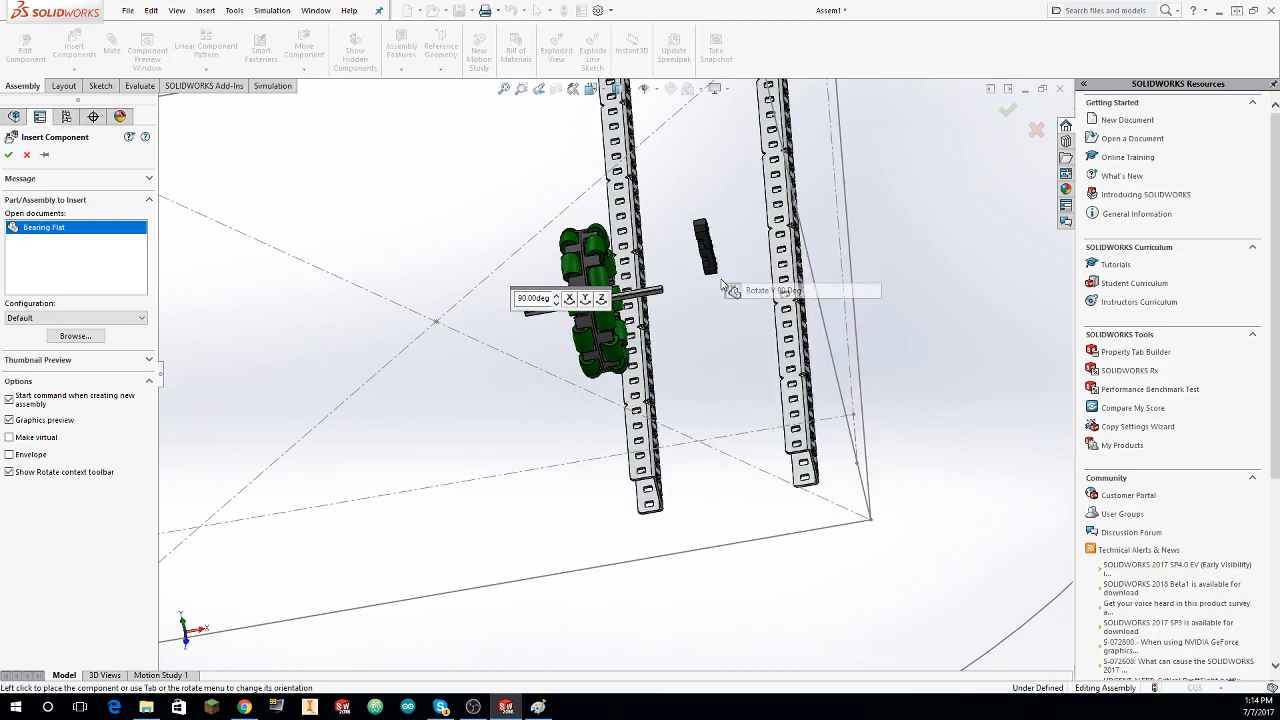
{"action": "right_click", "coordinate": [726, 272]}
{"action": "left_click", "coordinate": [752, 312]}
{"action": "left_click", "coordinate": [746, 331]}
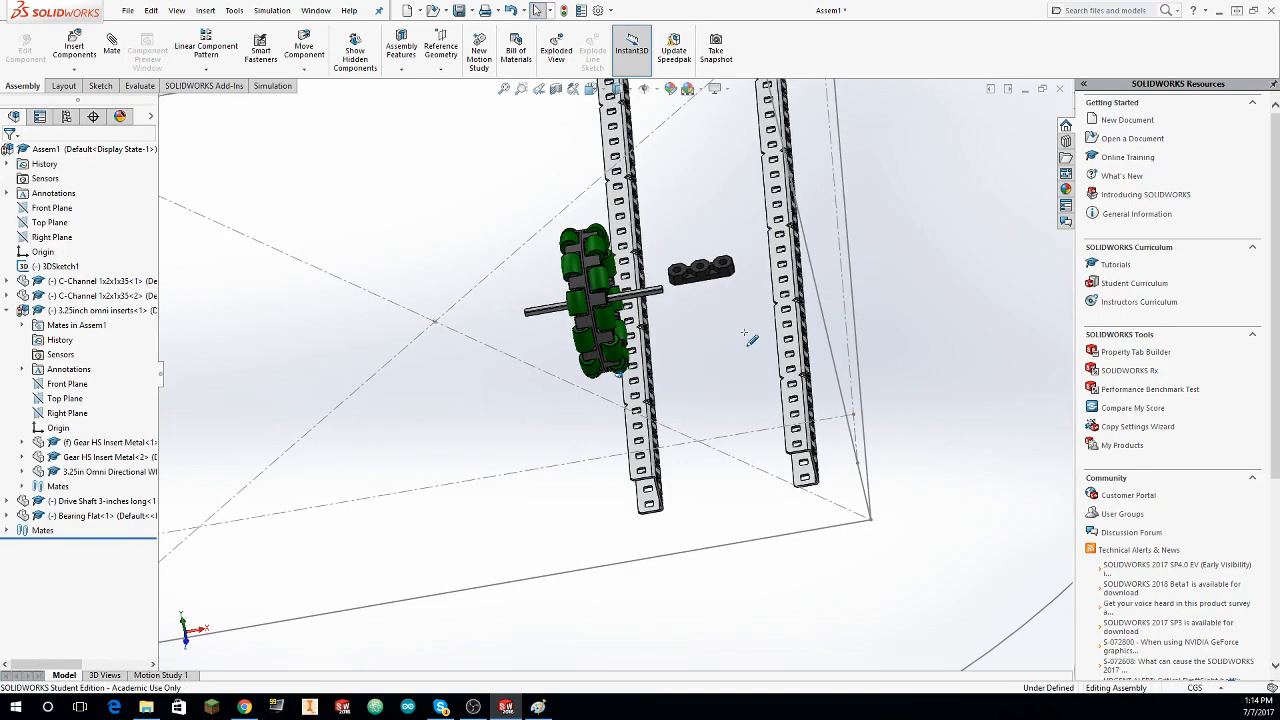
Step: Add a concentric mate between the Bearing Flat's middle hole and the drive shaft's nearby round end, with the mate alignment flipped
{"action": "middle_click_drag", "start_coordinate": [743, 330], "coordinate": [700, 316]}
{"action": "left_click", "coordinate": [117, 53]}
{"action": "scroll", "coordinate": [900, 296], "scroll_direction": "down", "scroll_amount": 6}
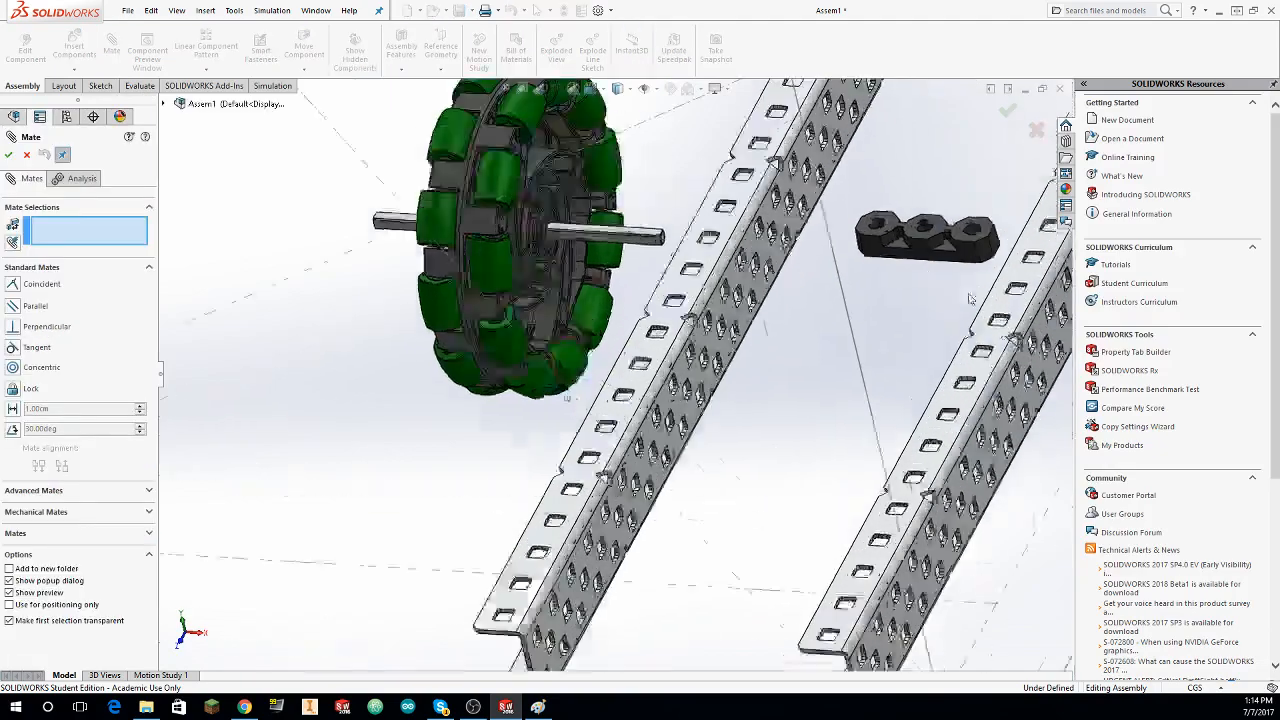
{"action": "left_click", "coordinate": [918, 154]}
{"action": "middle_click_drag", "start_coordinate": [916, 158], "coordinate": [642, 238]}
{"action": "scroll", "coordinate": [628, 200], "scroll_direction": "down", "scroll_amount": 8}
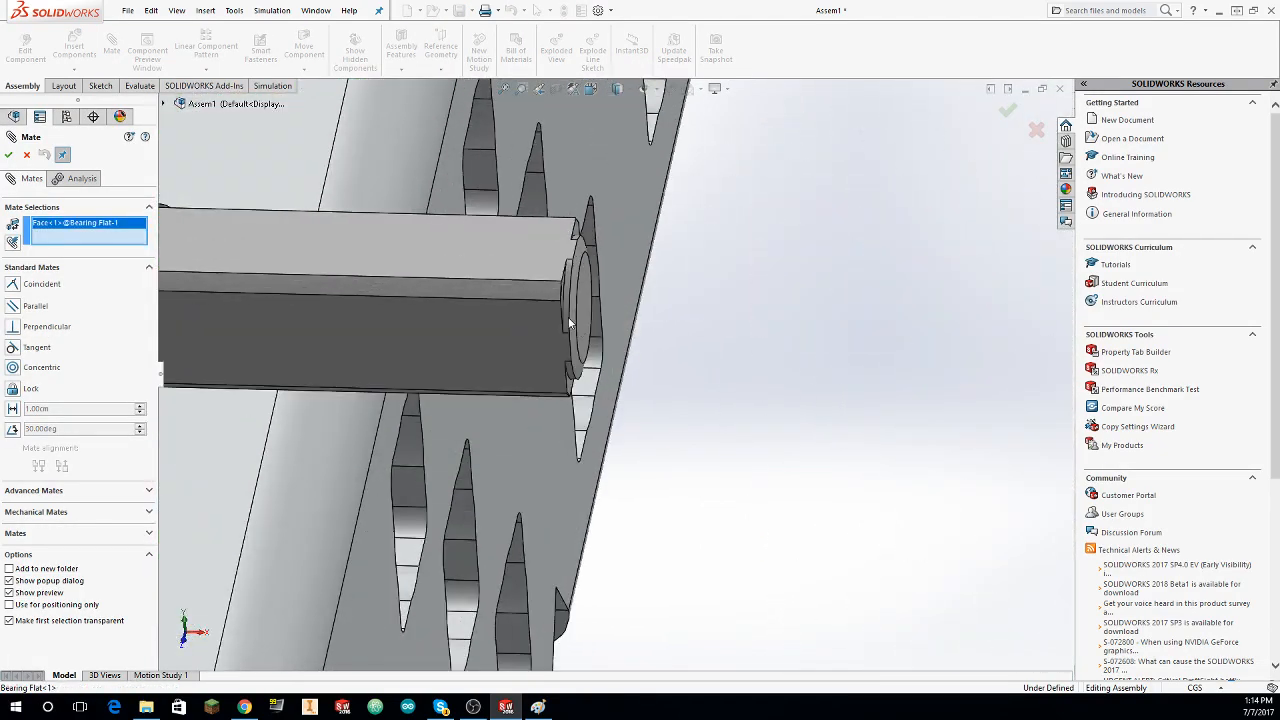
{"action": "left_click", "coordinate": [565, 314]}
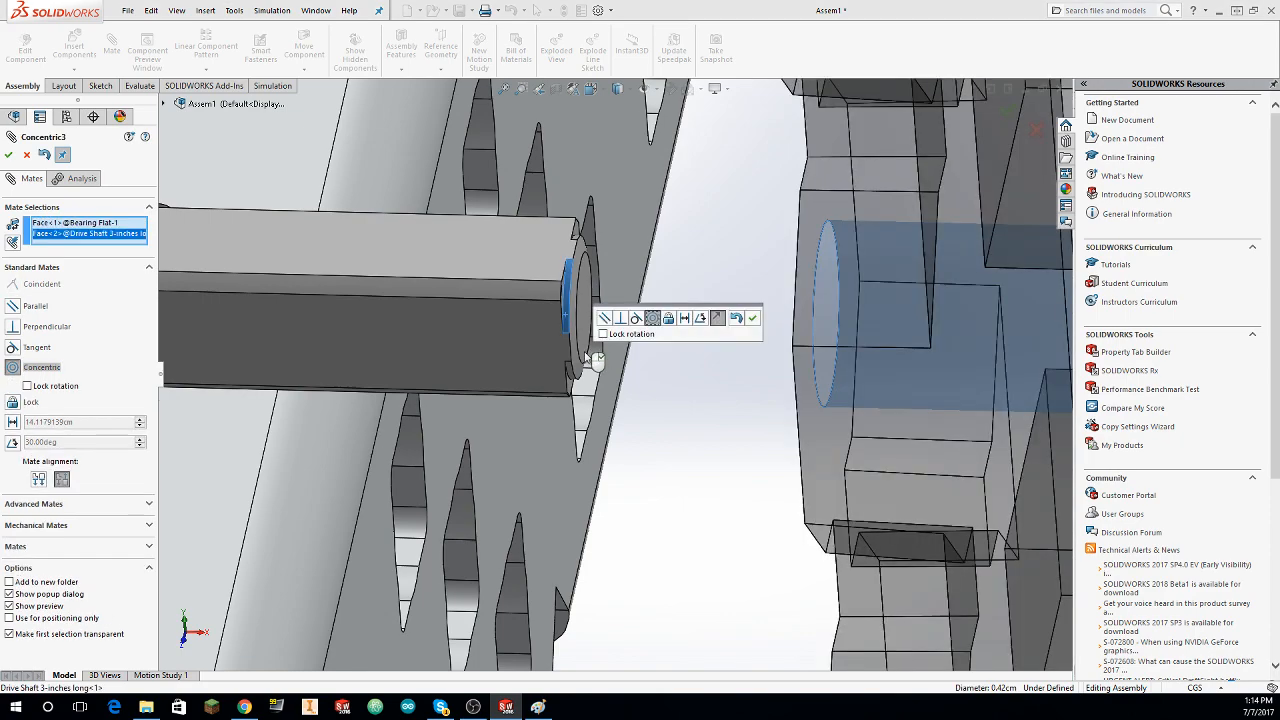
{"action": "scroll", "coordinate": [440, 450], "scroll_direction": "up", "scroll_amount": 6}
{"action": "left_click", "coordinate": [38, 480]}
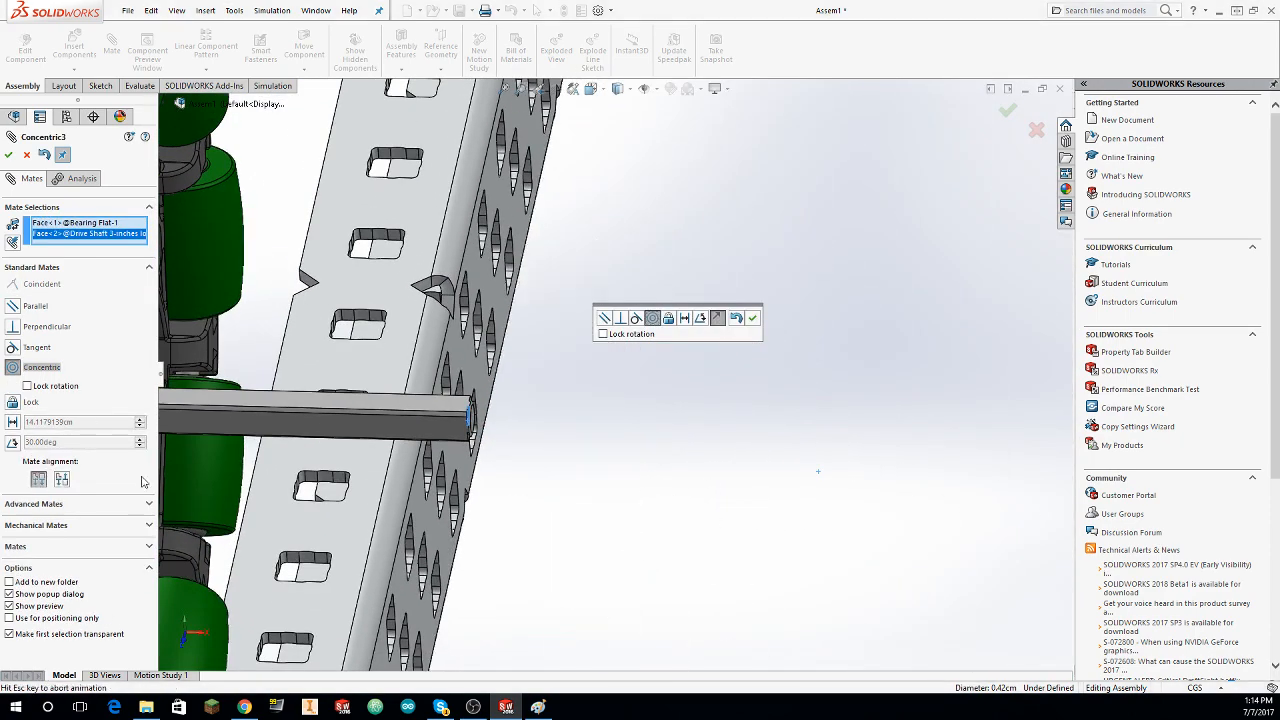
{"action": "left_click", "coordinate": [8, 155]}
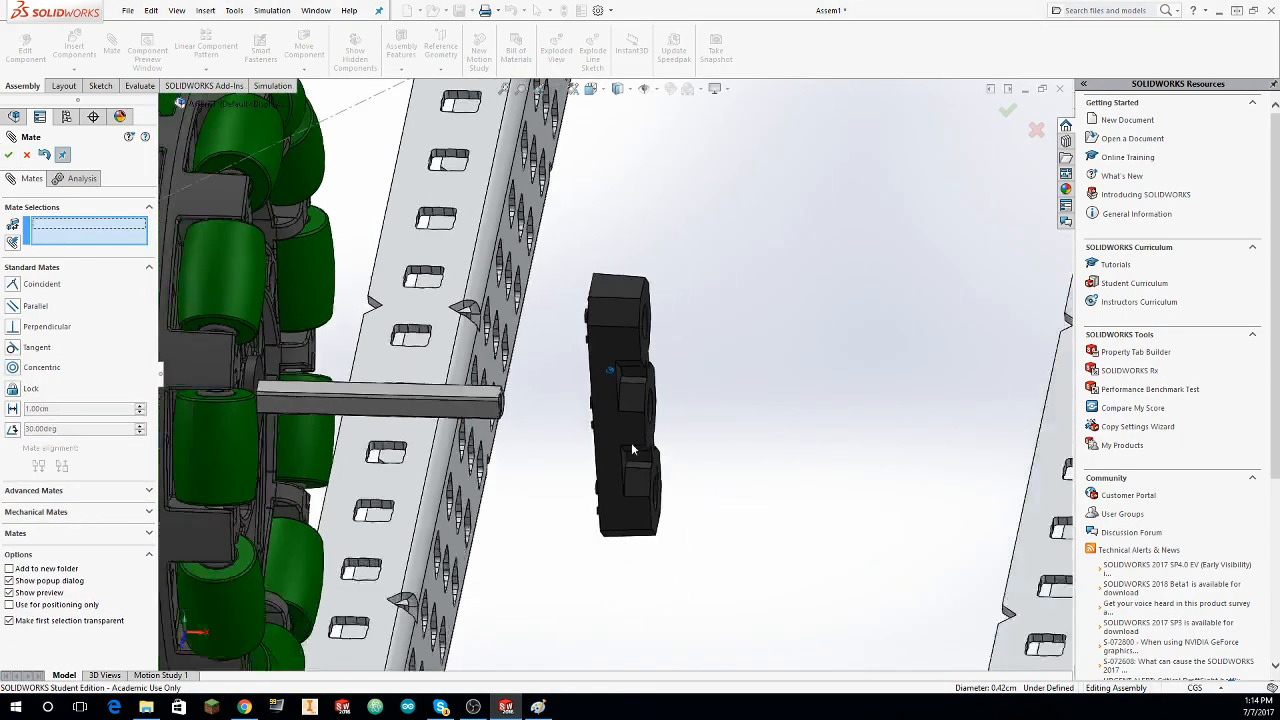
Step: Finish mating and copy the Bearing Flat to the opposite side of the omni wheel
{"action": "scroll", "coordinate": [740, 289], "scroll_direction": "up", "scroll_amount": 5}
{"action": "left_click_drag", "start_coordinate": [751, 440], "coordinate": [766, 397]}
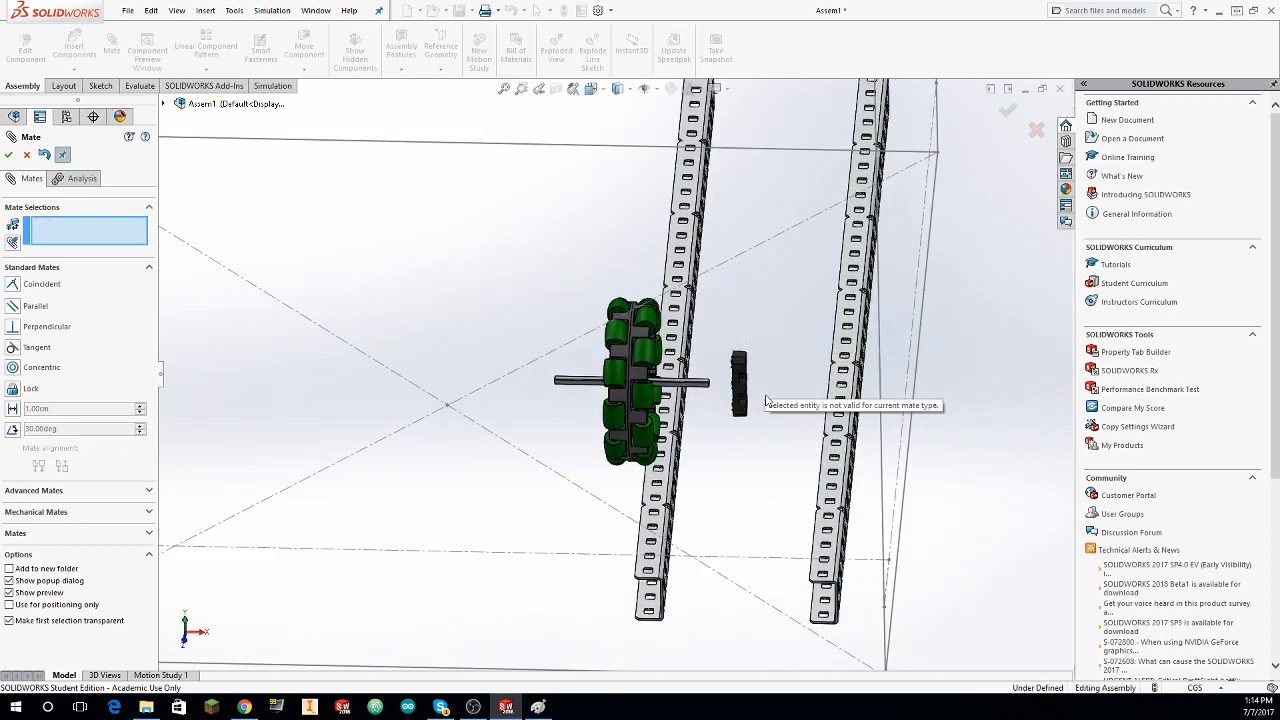
{"action": "key", "text": "Escape"}
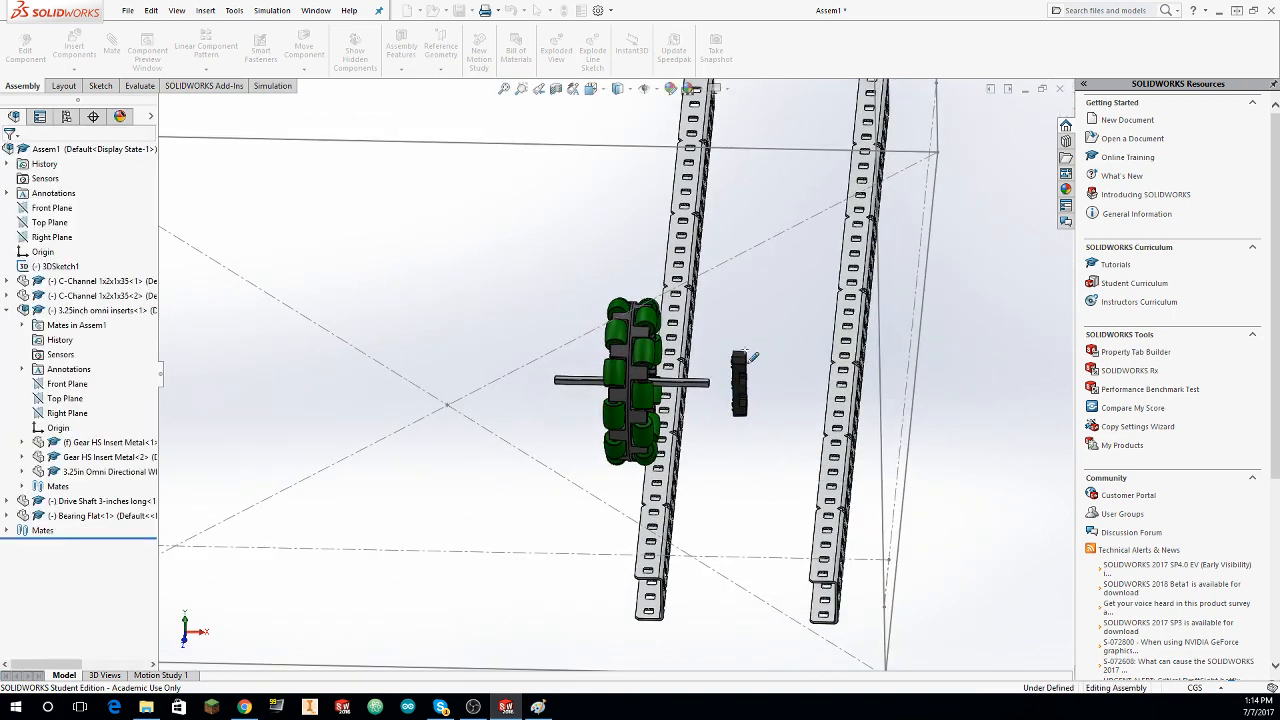
{"action": "left_click_drag", "start_coordinate": [783, 339], "coordinate": [757, 366]}
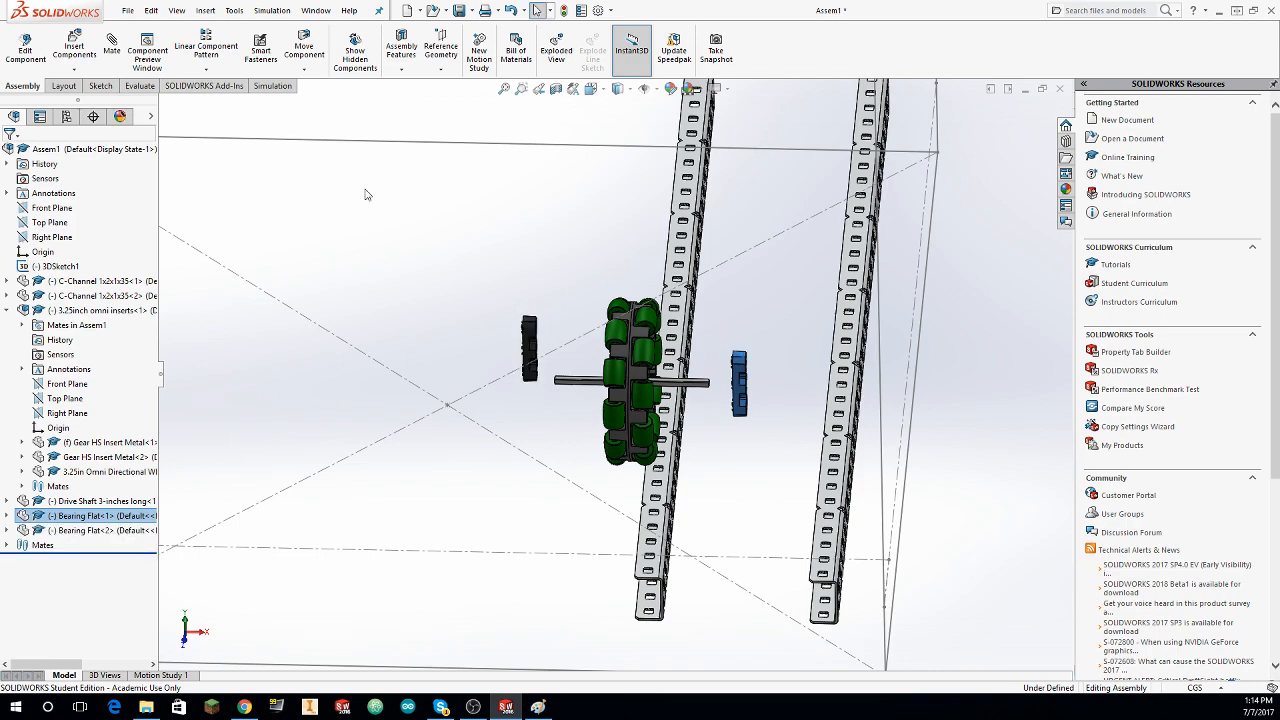
{"action": "left_click", "coordinate": [240, 116]}
Step: Add a concentric mate between the second Bearing Flat's middle hole and the round face at the drive shaft's opposite end
{"action": "middle_click_drag", "start_coordinate": [545, 380], "coordinate": [499, 393]}
{"action": "key", "text": "m"}
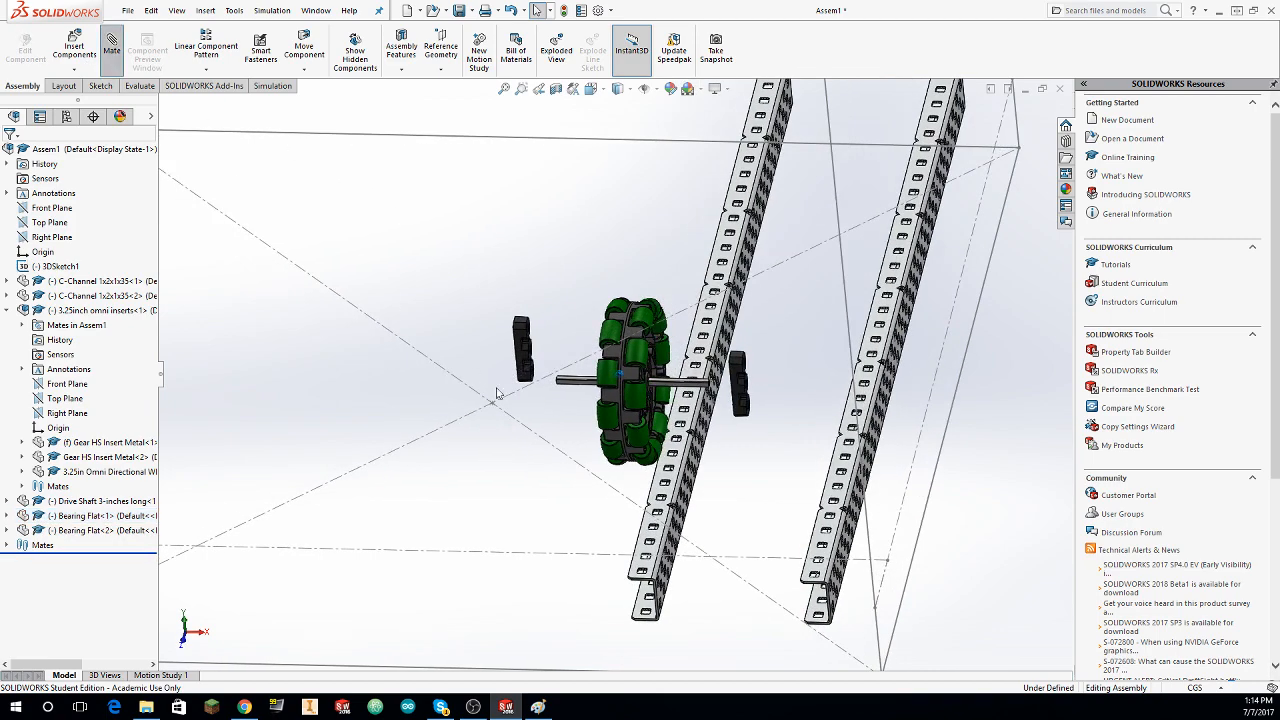
{"action": "scroll", "coordinate": [516, 391], "scroll_direction": "down", "scroll_amount": 7}
{"action": "scroll", "coordinate": [725, 220], "scroll_direction": "down", "scroll_amount": 3}
{"action": "left_click", "coordinate": [722, 220]}
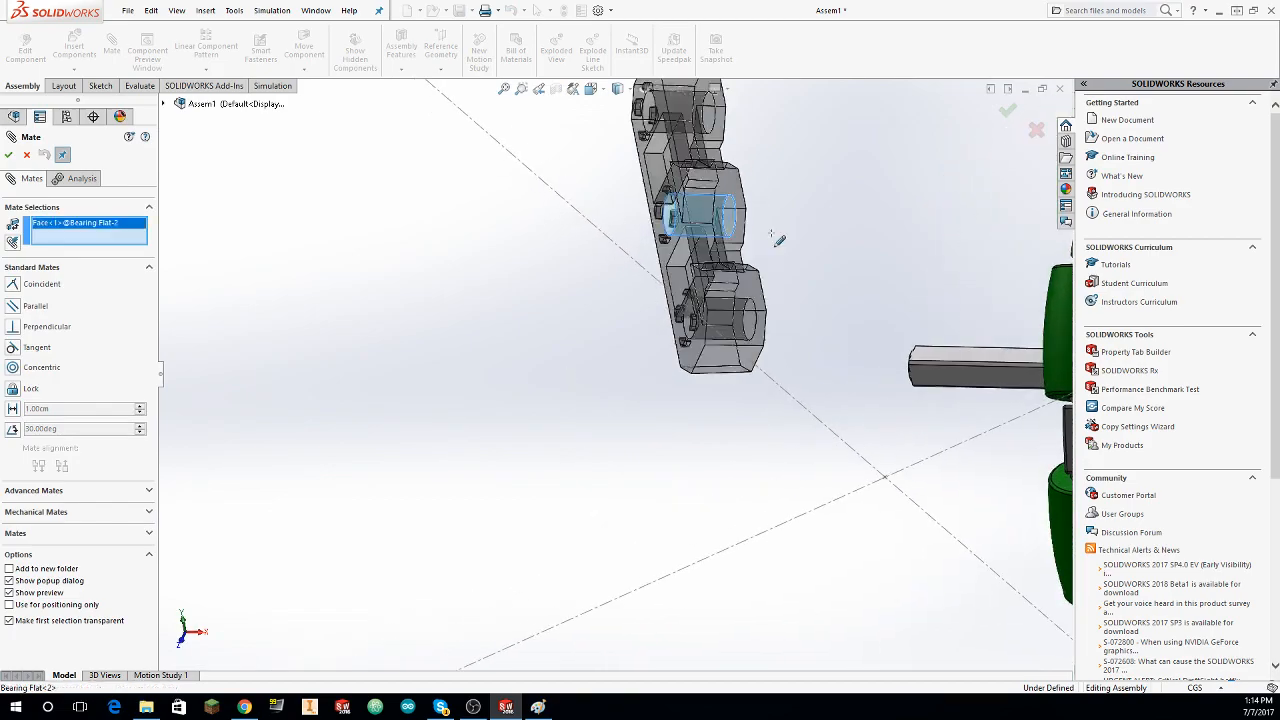
{"action": "scroll", "coordinate": [866, 366], "scroll_direction": "down", "scroll_amount": 5}
{"action": "right_click_drag", "start_coordinate": [676, 377], "coordinate": [756, 415]}
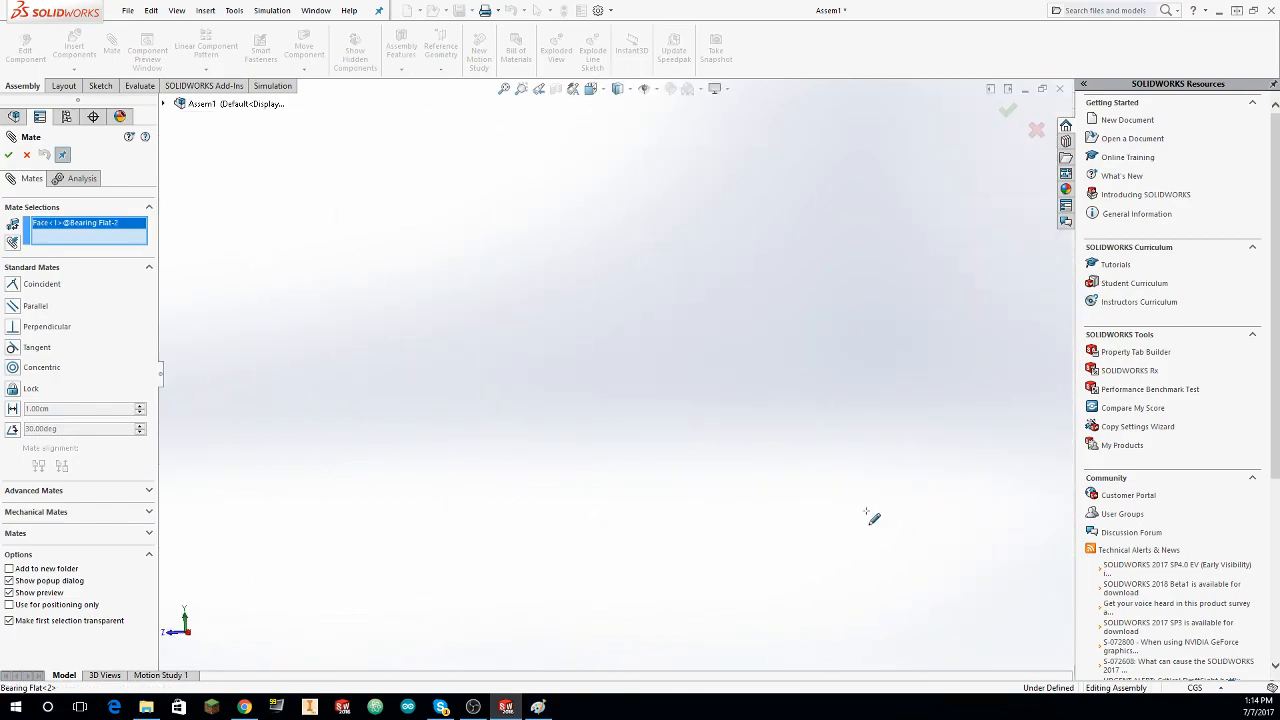
{"action": "key", "text": "f"}
{"action": "scroll", "coordinate": [560, 440], "scroll_direction": "down", "scroll_amount": 1}
{"action": "middle_click_drag", "start_coordinate": [560, 440], "coordinate": [890, 480]}
{"action": "scroll", "coordinate": [900, 470], "scroll_direction": "down", "scroll_amount": 2}
{"action": "scroll", "coordinate": [800, 440], "scroll_direction": "down", "scroll_amount": 7}
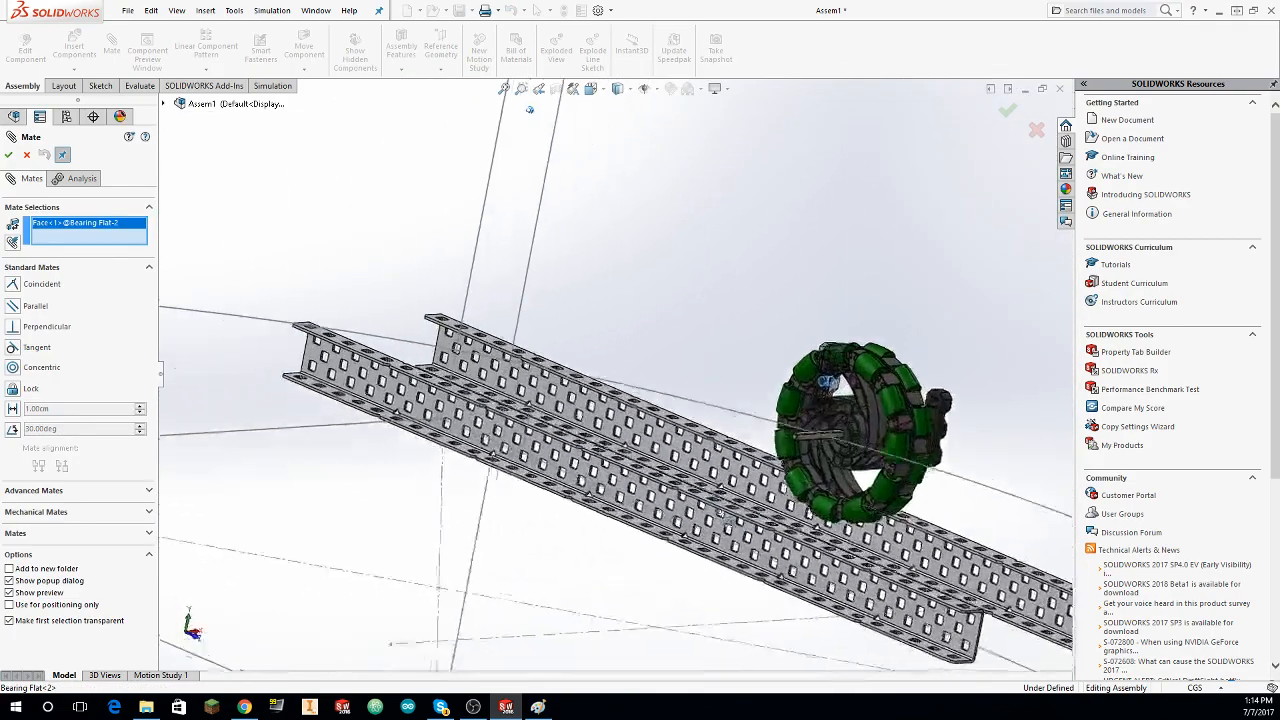
{"action": "scroll", "coordinate": [917, 508], "scroll_direction": "down", "scroll_amount": 8}
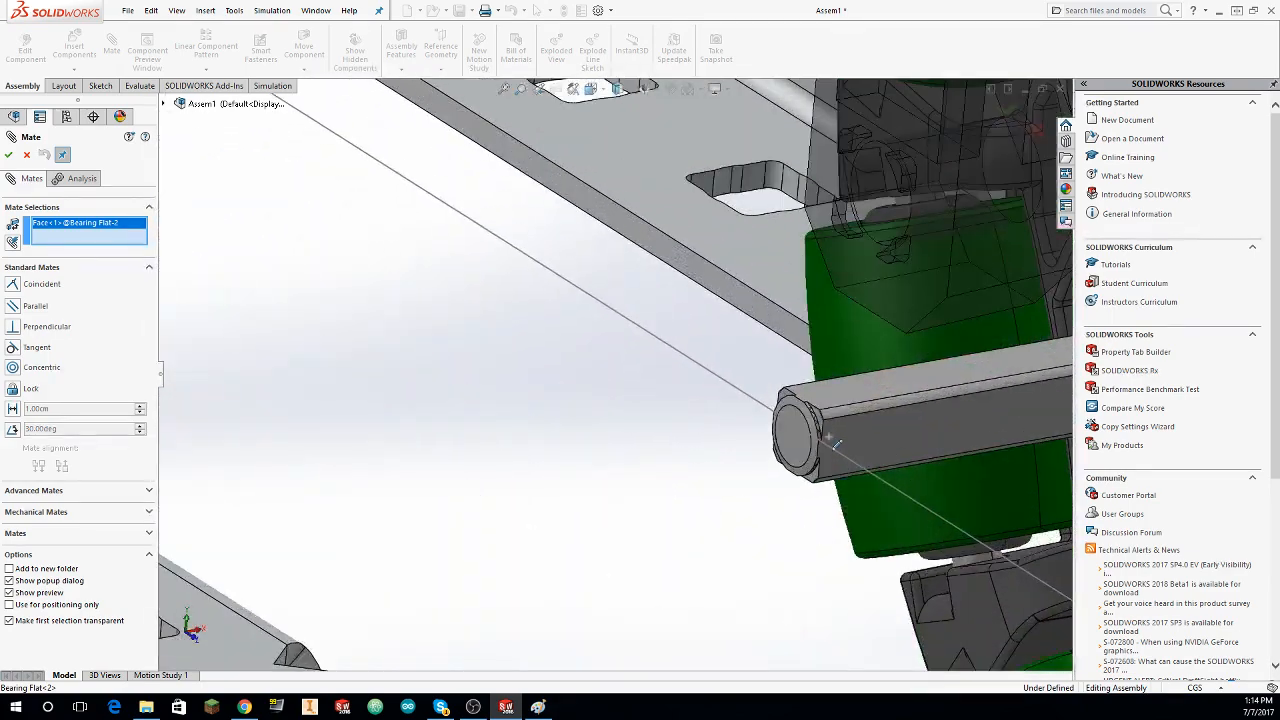
{"action": "left_click", "coordinate": [732, 399]}
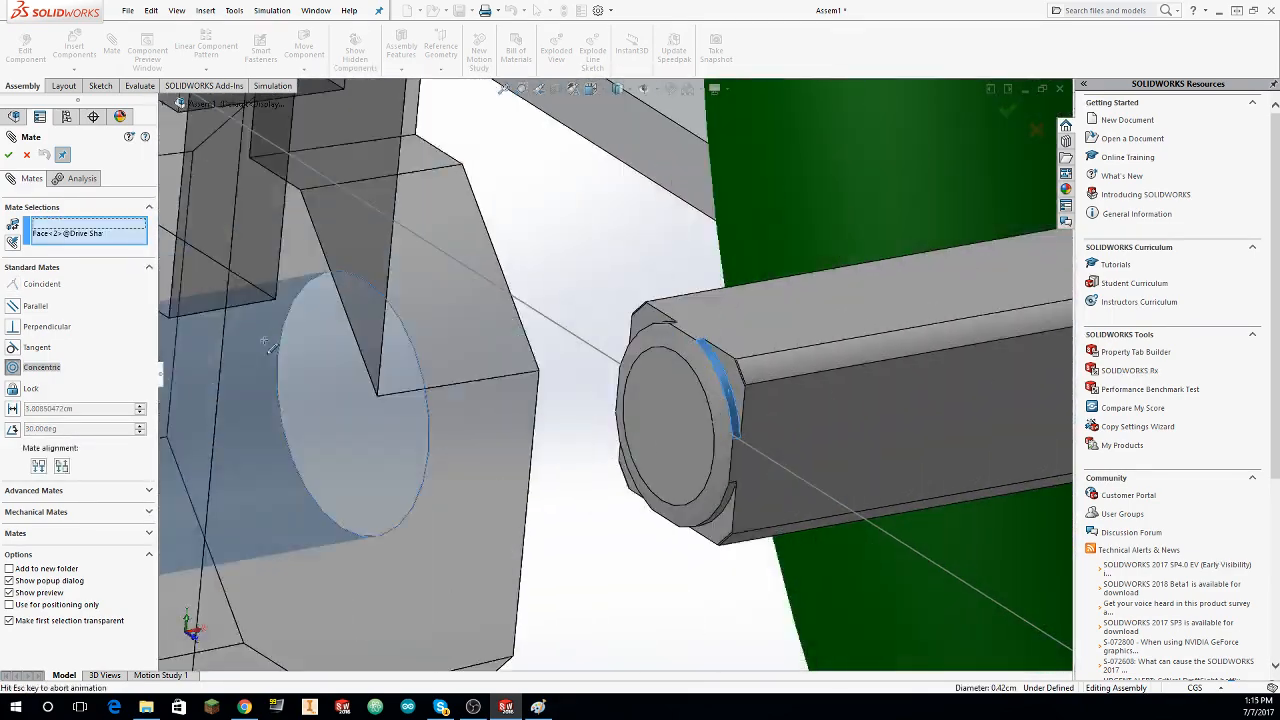
{"action": "left_click", "coordinate": [7, 154]}
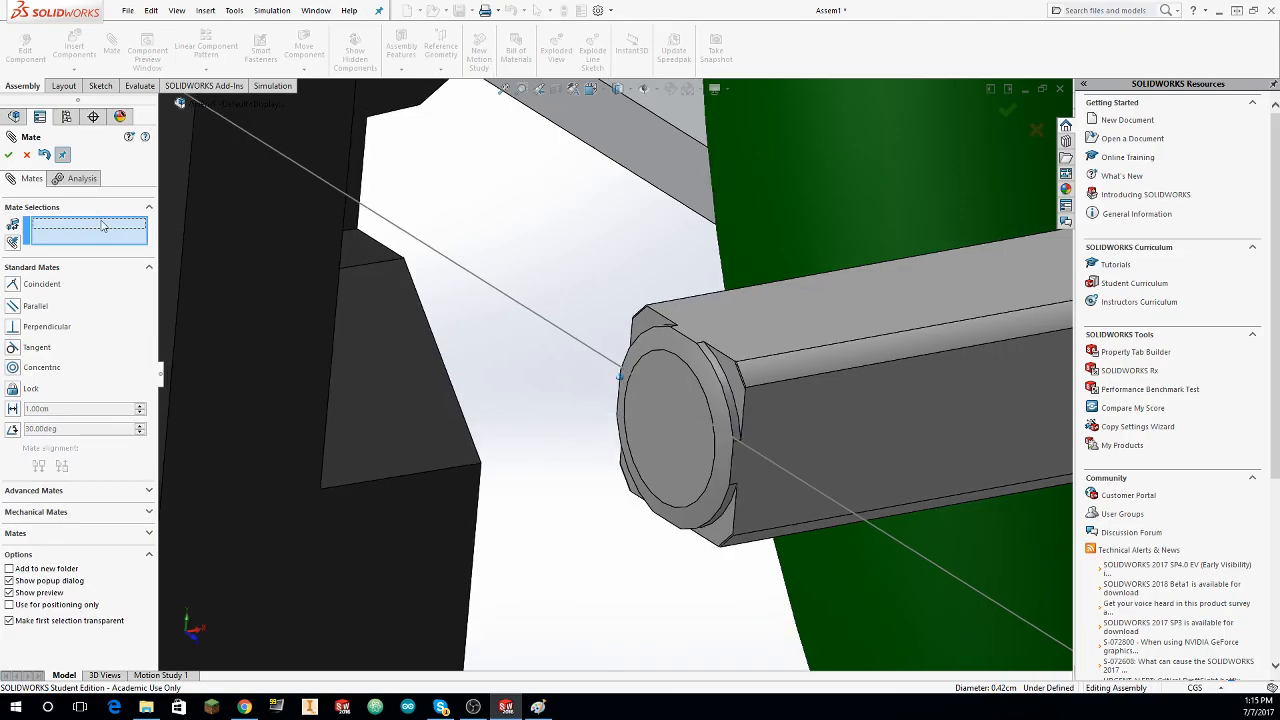
Step: Adjust the second Bearing Flat's position on the drive shaft and close the mate command
{"action": "scroll", "coordinate": [281, 249], "scroll_direction": "up", "scroll_amount": 6}
{"action": "scroll", "coordinate": [397, 295], "scroll_direction": "up", "scroll_amount": 10}
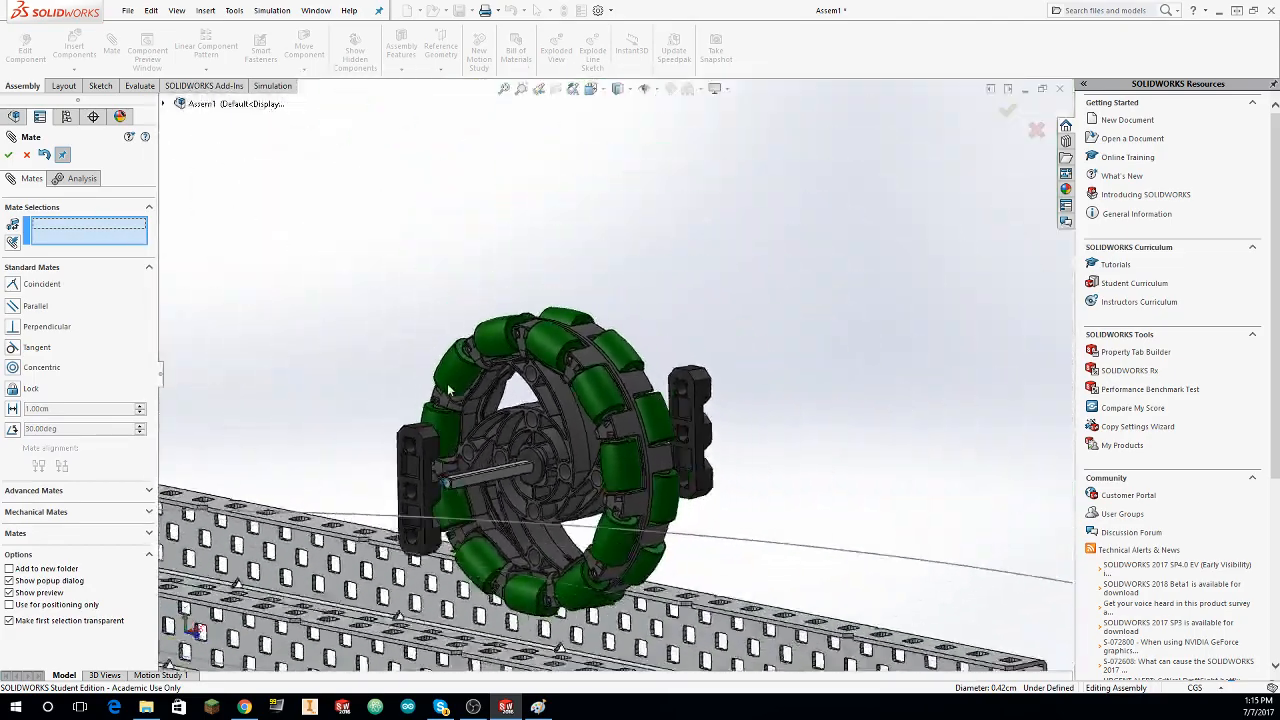
{"action": "middle_click_drag", "start_coordinate": [450, 398], "coordinate": [458, 520]}
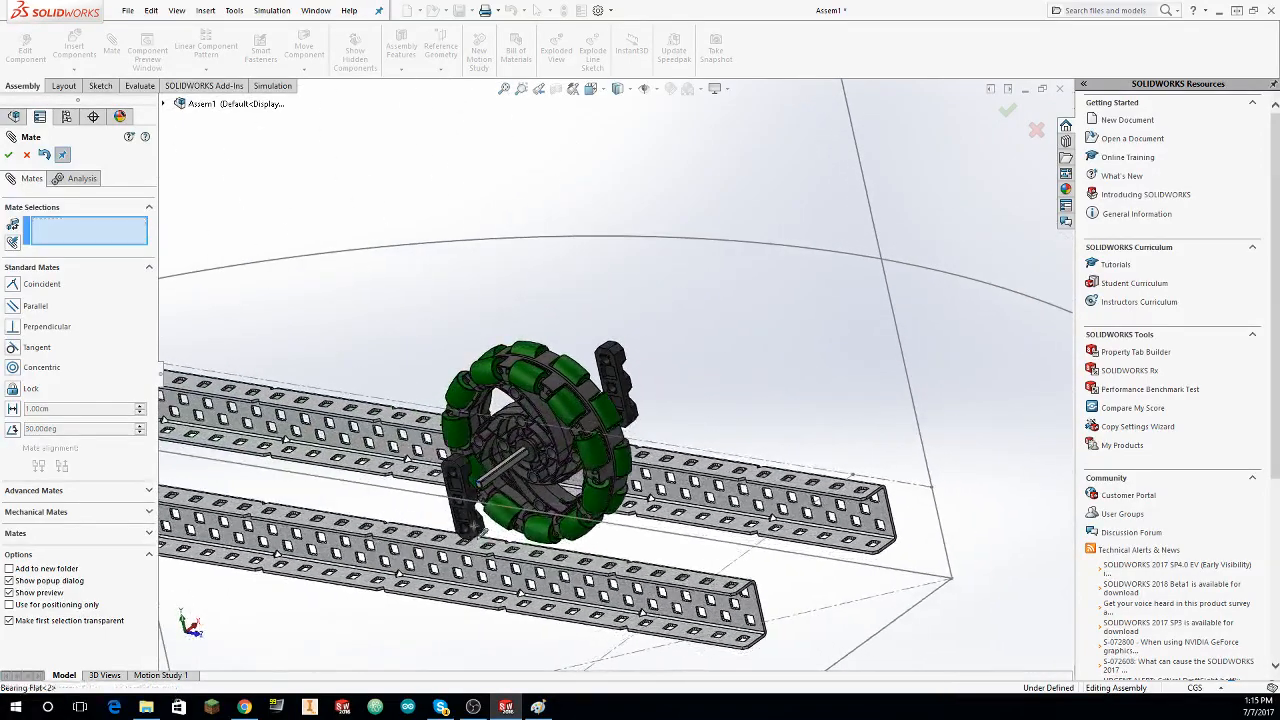
{"action": "left_click_drag", "start_coordinate": [473, 520], "coordinate": [471, 465]}
{"action": "middle_click_drag", "start_coordinate": [471, 465], "coordinate": [385, 515]}
{"action": "left_click", "coordinate": [26, 155]}
Step: Load the 393 Motor part from the library's Electronics > Motors & Servos folder for insertion into the assembly
{"action": "left_click", "coordinate": [84, 58]}
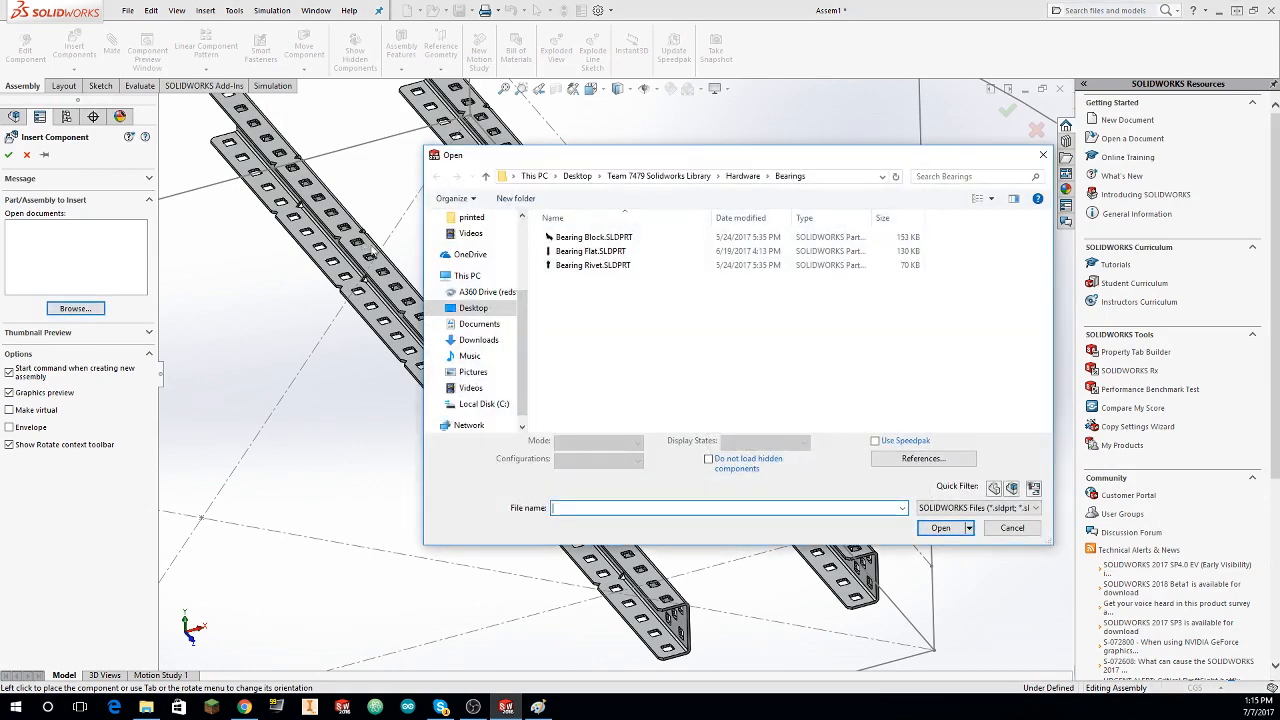
{"action": "left_click", "coordinate": [743, 176]}
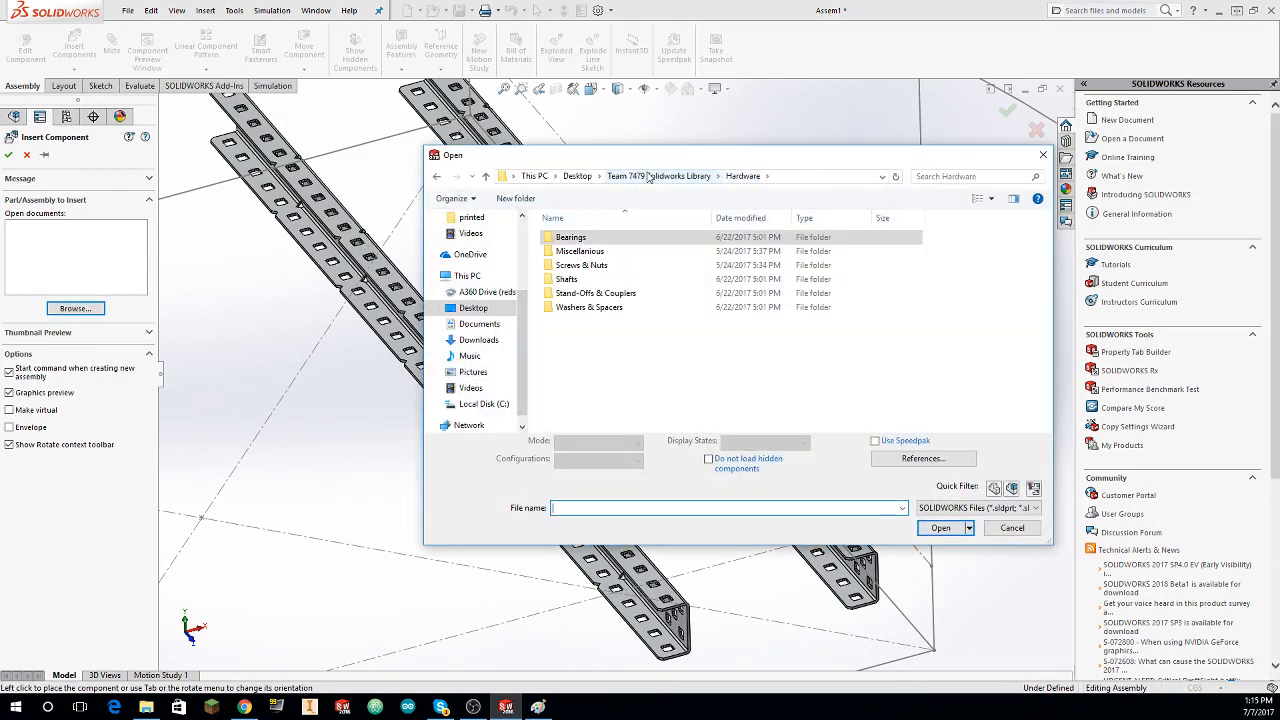
{"action": "left_click", "coordinate": [648, 176]}
{"action": "double_click", "coordinate": [600, 251]}
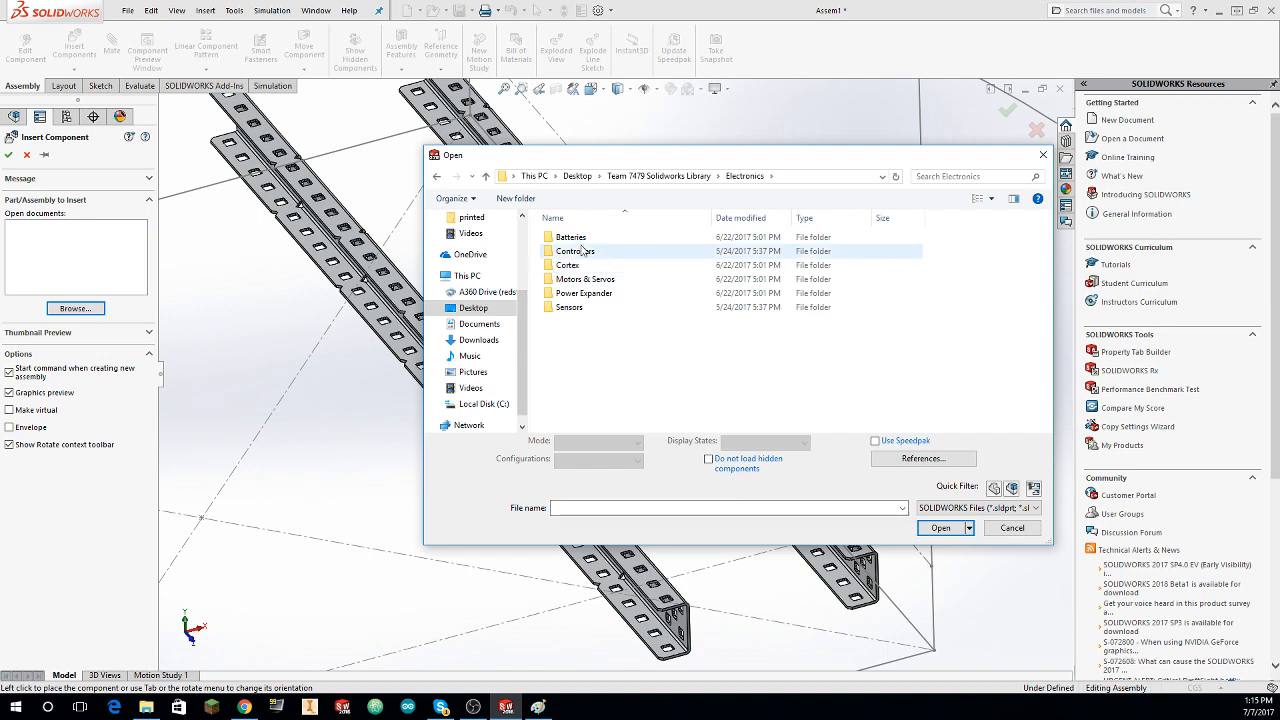
{"action": "left_click", "coordinate": [593, 282]}
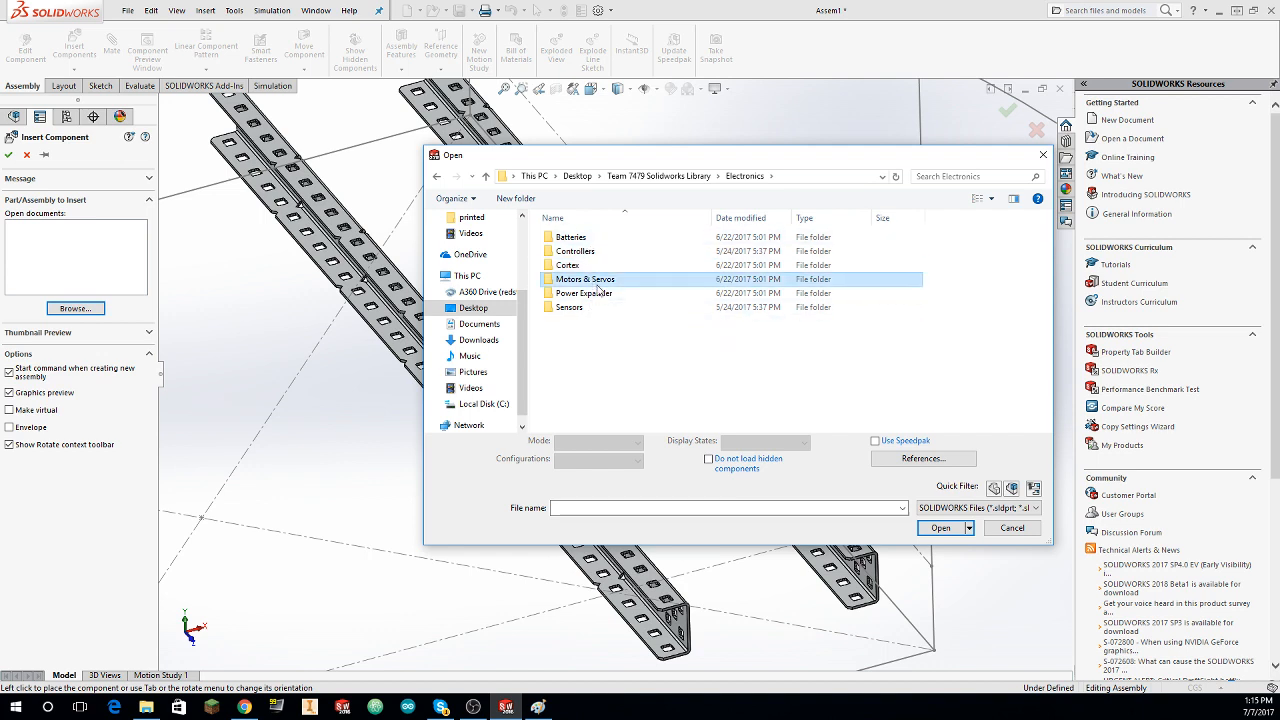
{"action": "double_click", "coordinate": [598, 285]}
{"action": "left_click", "coordinate": [590, 238]}
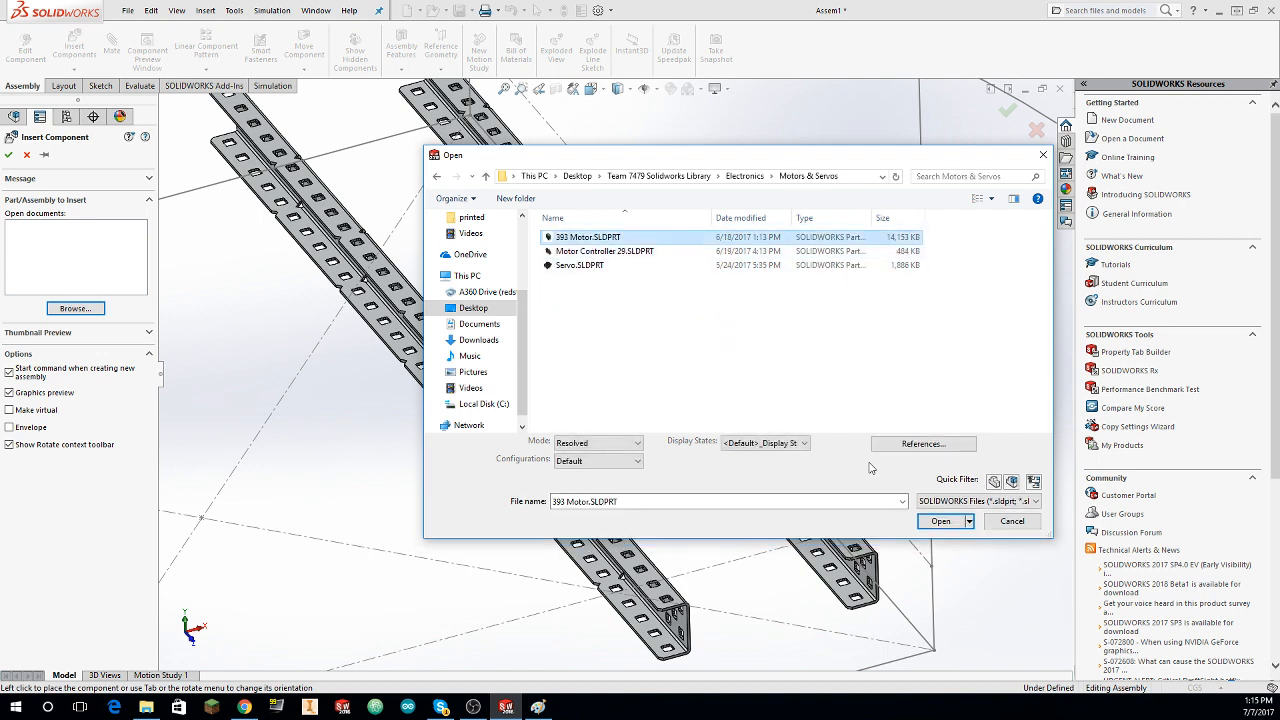
{"action": "left_click", "coordinate": [938, 522]}
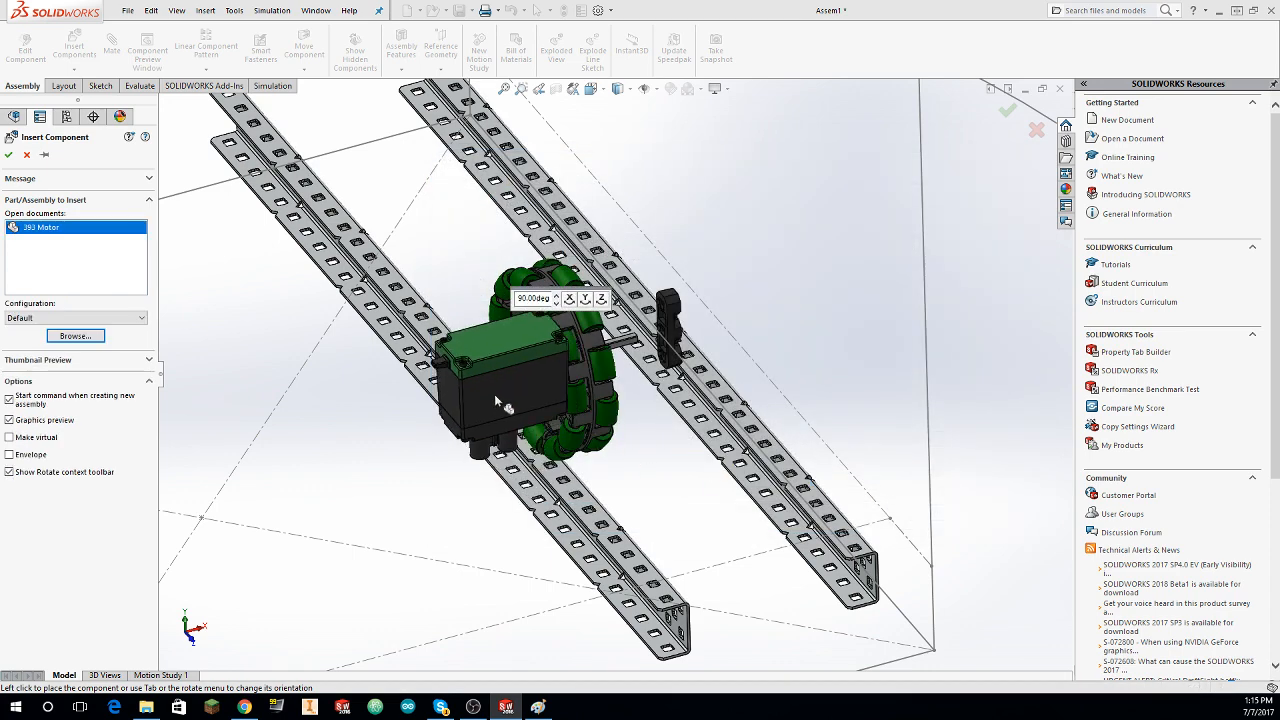
Step: Rotate the 393 Motor in 90-degree increments until its mounting posts face the omni wheel, and place it in the assembly
{"action": "right_click", "coordinate": [332, 348]}
{"action": "left_click", "coordinate": [377, 366]}
{"action": "right_click", "coordinate": [378, 366]}
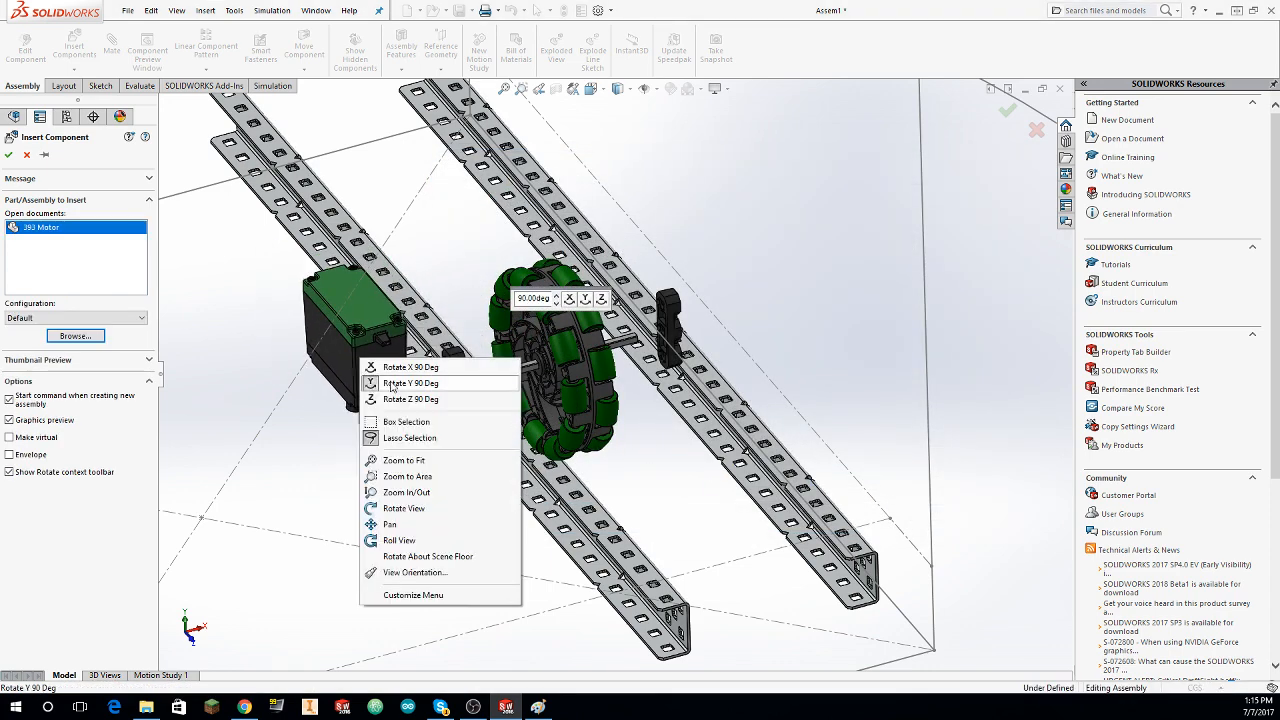
{"action": "left_click", "coordinate": [385, 370]}
{"action": "right_click", "coordinate": [378, 365]}
{"action": "left_click", "coordinate": [427, 408]}
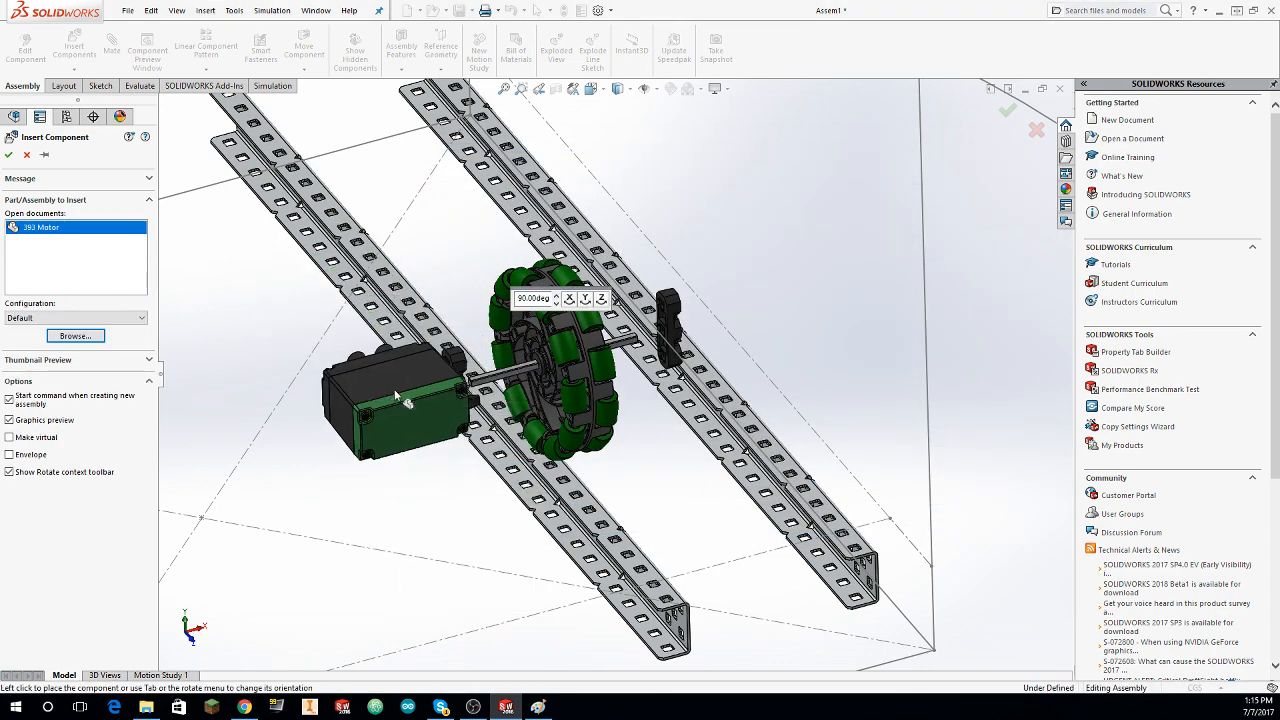
{"action": "right_click", "coordinate": [384, 390]}
{"action": "left_click", "coordinate": [420, 412]}
{"action": "right_click", "coordinate": [384, 390]}
{"action": "left_click", "coordinate": [418, 413]}
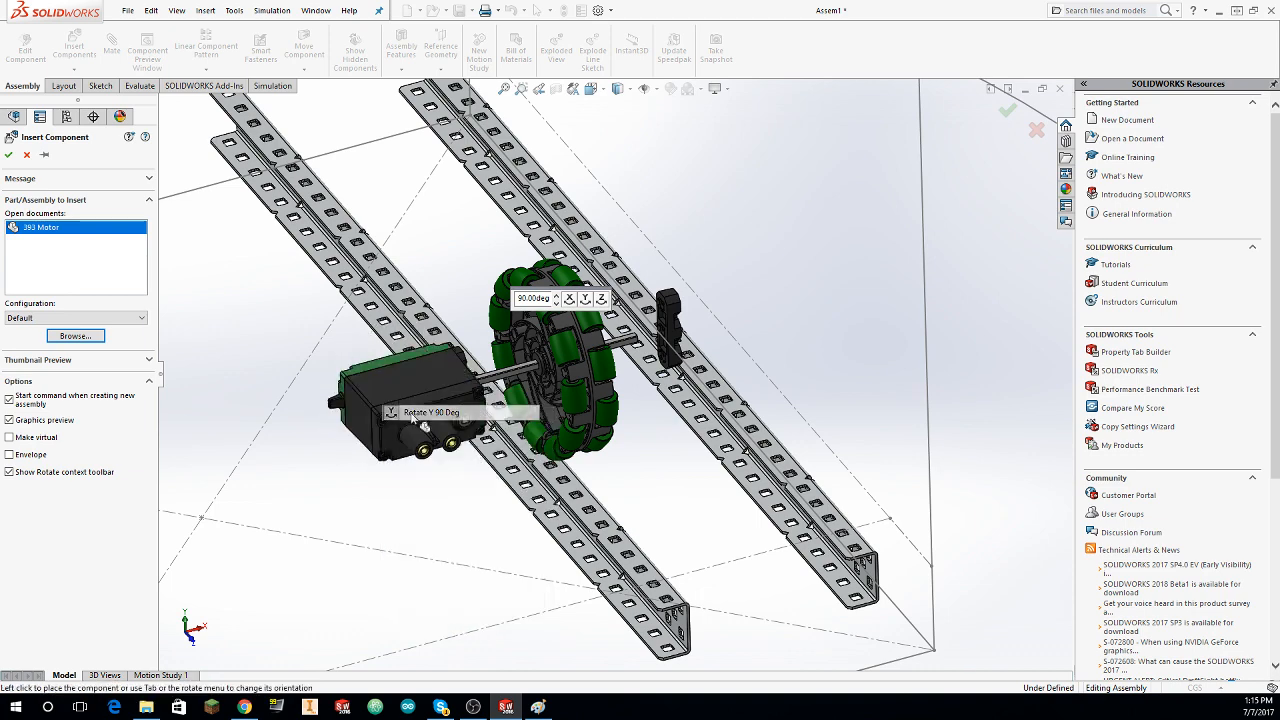
{"action": "right_click", "coordinate": [384, 390]}
{"action": "left_click", "coordinate": [412, 412]}
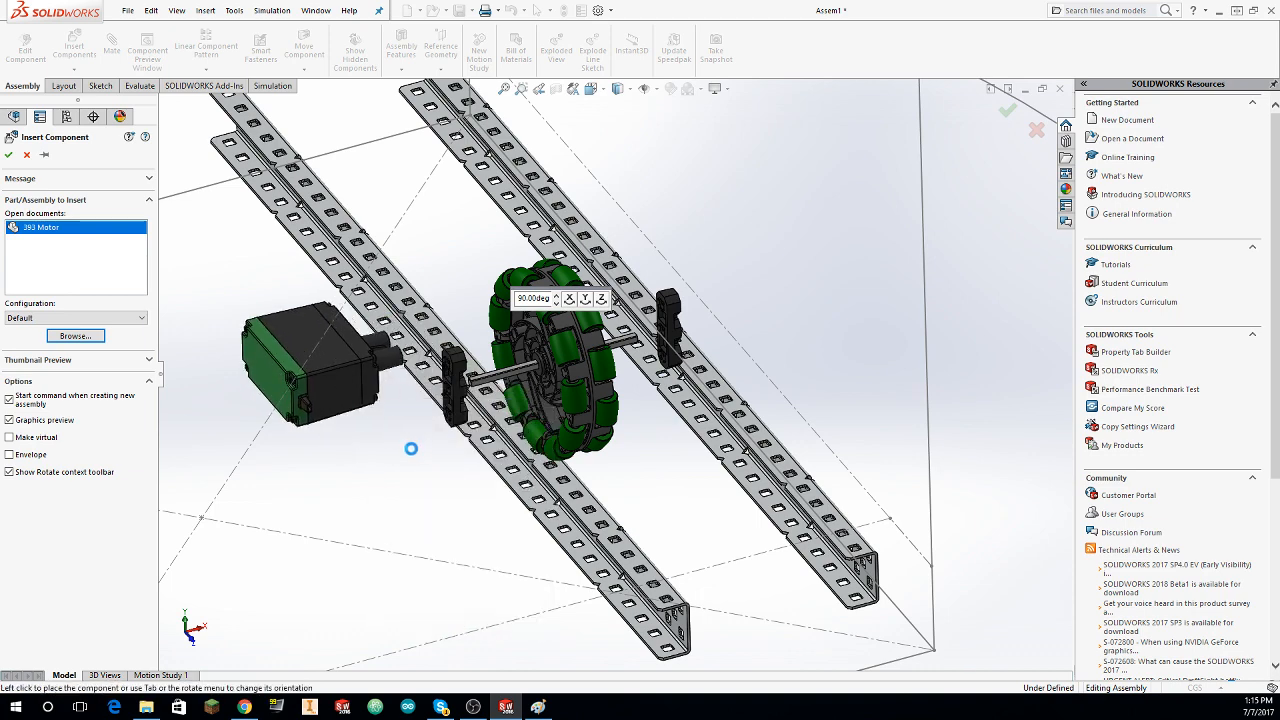
{"action": "middle_click_drag", "start_coordinate": [340, 380], "coordinate": [563, 436]}
Step: Move the 393 Motor up from below the C-channels to beside the omni wheel
{"action": "left_click_drag", "start_coordinate": [540, 415], "coordinate": [480, 482]}
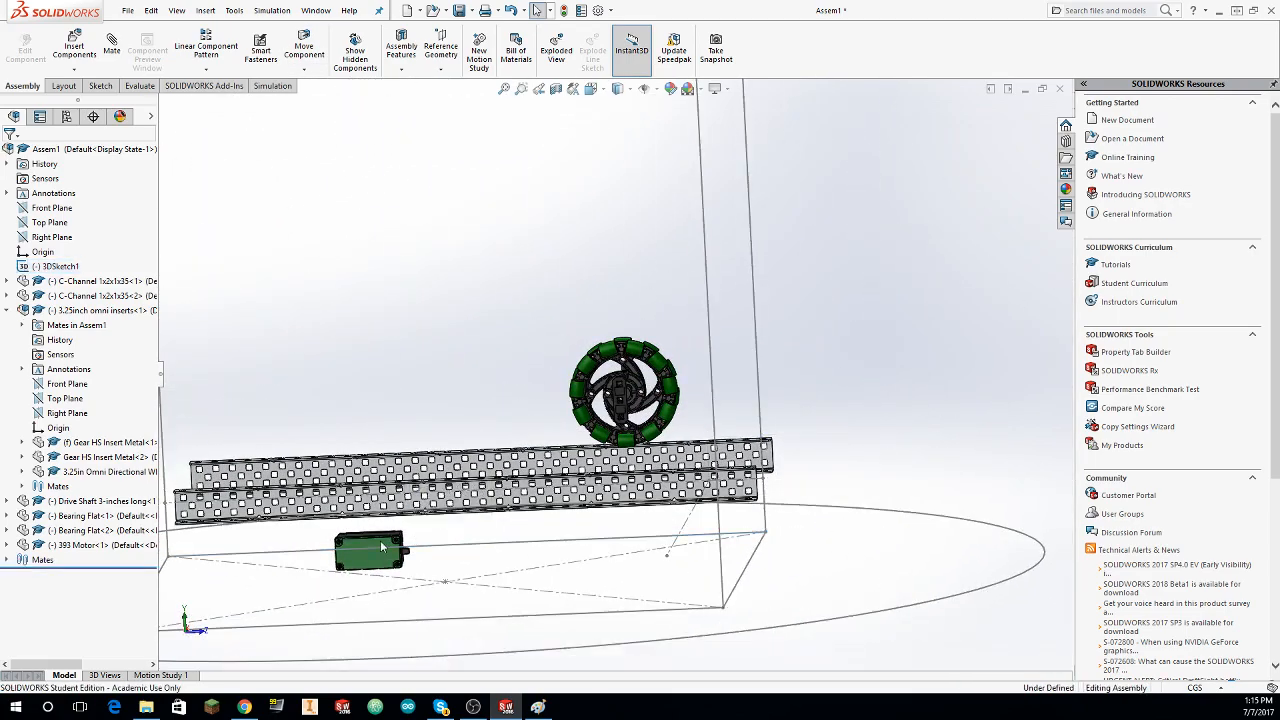
{"action": "left_click_drag", "start_coordinate": [374, 562], "coordinate": [604, 430]}
{"action": "middle_click_drag", "start_coordinate": [604, 430], "coordinate": [480, 489]}
{"action": "scroll", "coordinate": [498, 493], "scroll_direction": "down", "scroll_amount": 3}
{"action": "scroll", "coordinate": [498, 493], "scroll_direction": "down", "scroll_amount": 5}
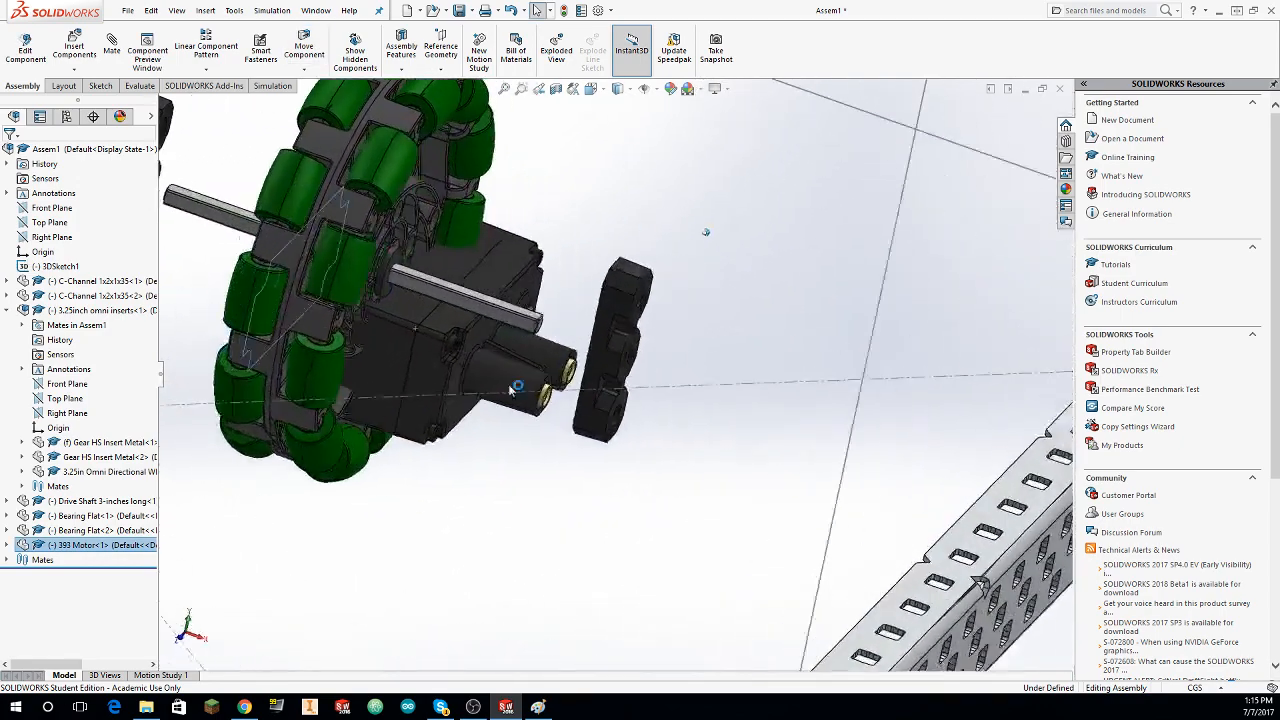
Step: Add a concentric mate between the round face around the 393 Motor's output socket and the second Bearing Flat's middle hole
{"action": "middle_click_drag", "start_coordinate": [420, 311], "coordinate": [345, 332]}
{"action": "scroll", "coordinate": [393, 351], "scroll_direction": "down", "scroll_amount": 3}
{"action": "key", "text": "Escape"}
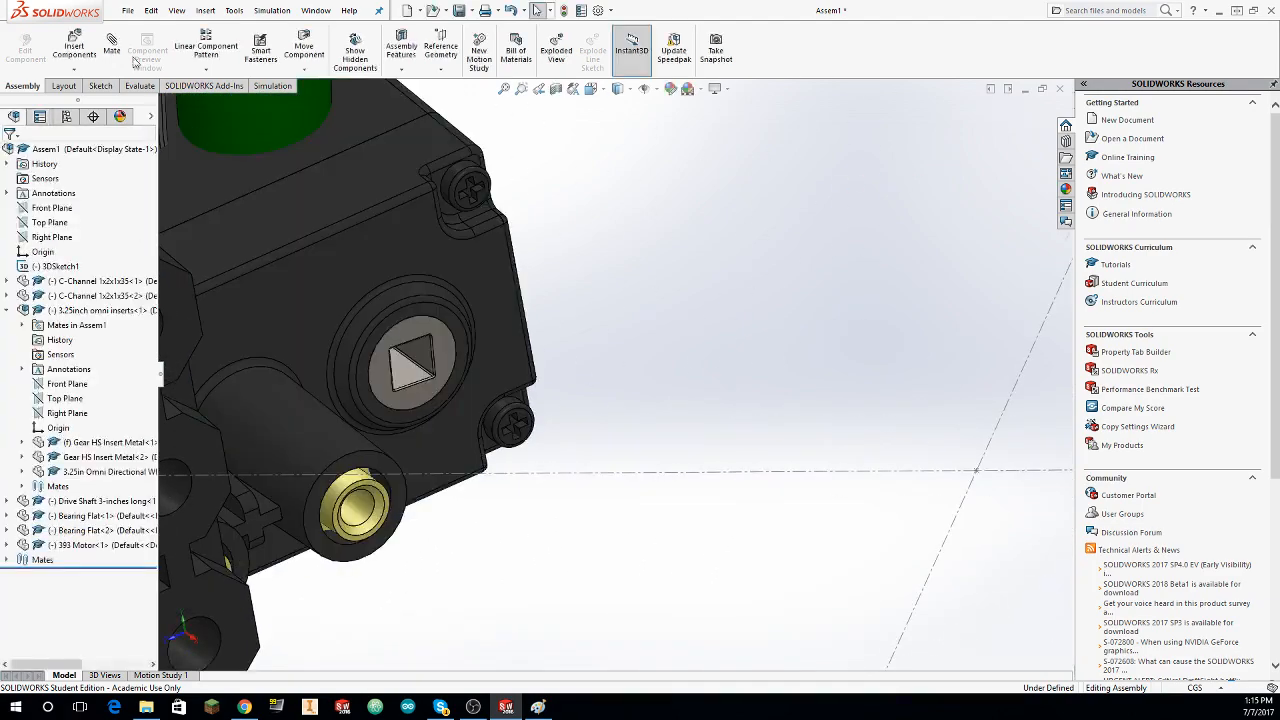
{"action": "left_click", "coordinate": [113, 45]}
{"action": "scroll", "coordinate": [435, 337], "scroll_direction": "down", "scroll_amount": 3}
{"action": "middle_click_drag", "start_coordinate": [474, 369], "coordinate": [517, 421]}
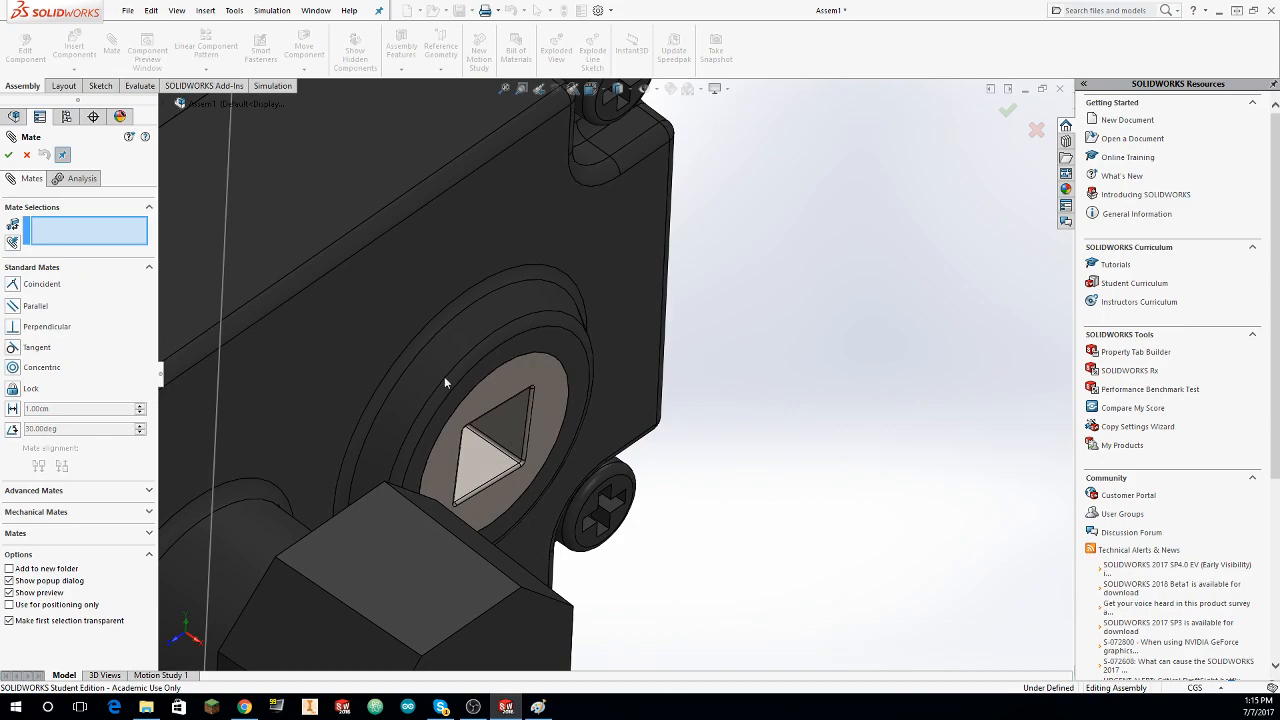
{"action": "scroll", "coordinate": [435, 370], "scroll_direction": "up", "scroll_amount": 10}
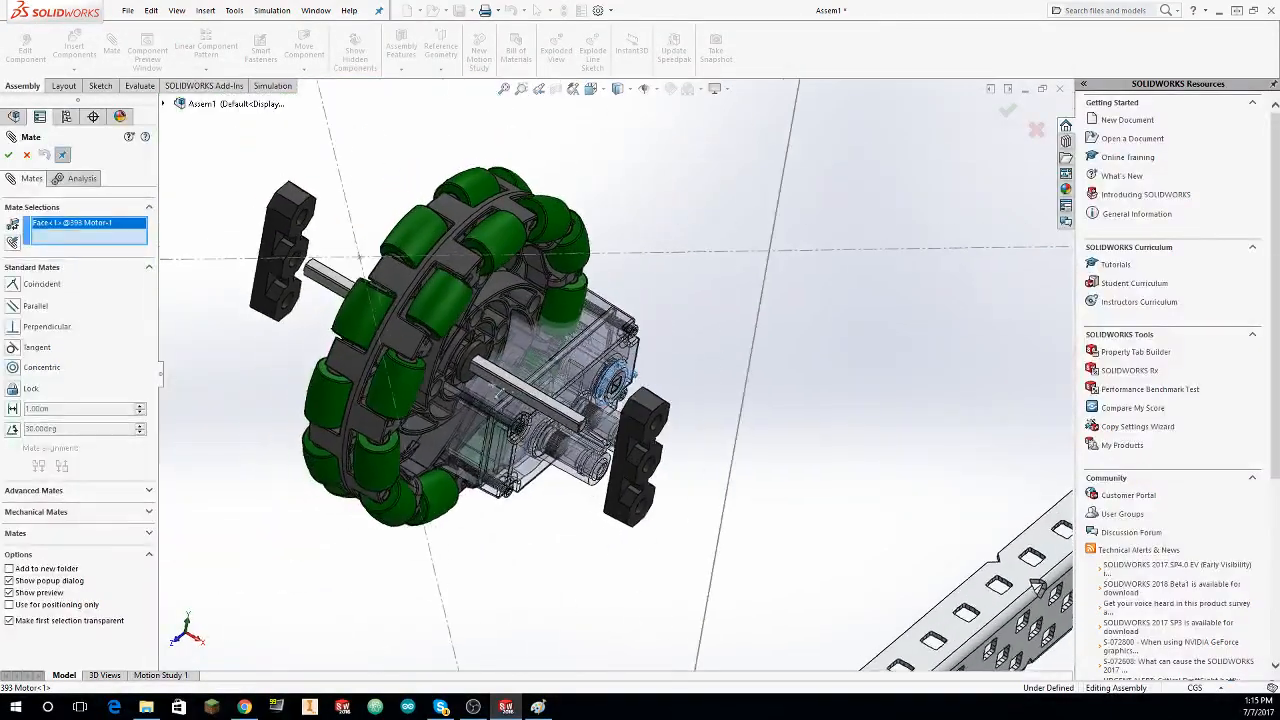
{"action": "scroll", "coordinate": [435, 365], "scroll_direction": "down", "scroll_amount": 8}
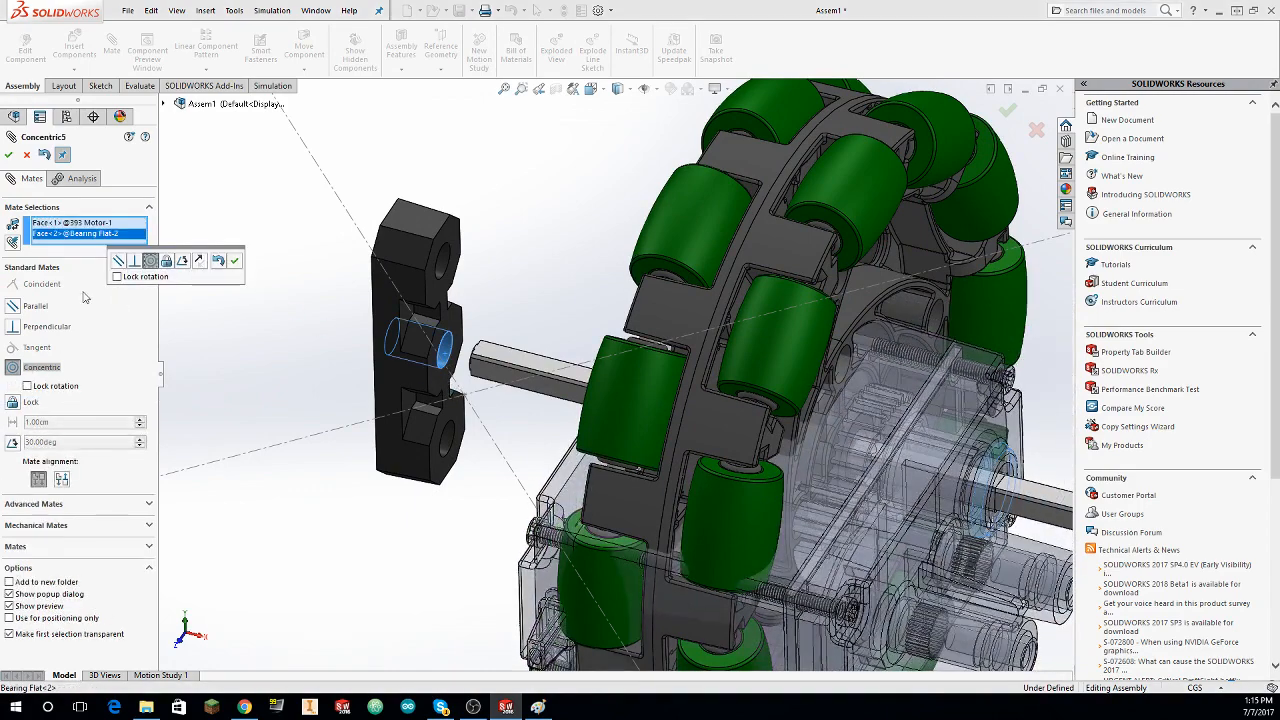
{"action": "left_click", "coordinate": [8, 155]}
Step: Slide the 393 Motor out along the drive shaft axis to beyond the second Bearing Flat and close the mate command
{"action": "scroll", "coordinate": [735, 400], "scroll_direction": "up", "scroll_amount": 4}
{"action": "middle_click_drag", "start_coordinate": [740, 400], "coordinate": [440, 413]}
{"action": "left_click_drag", "start_coordinate": [436, 409], "coordinate": [88, 372]}
{"action": "scroll", "coordinate": [464, 408], "scroll_direction": "up", "scroll_amount": 2}
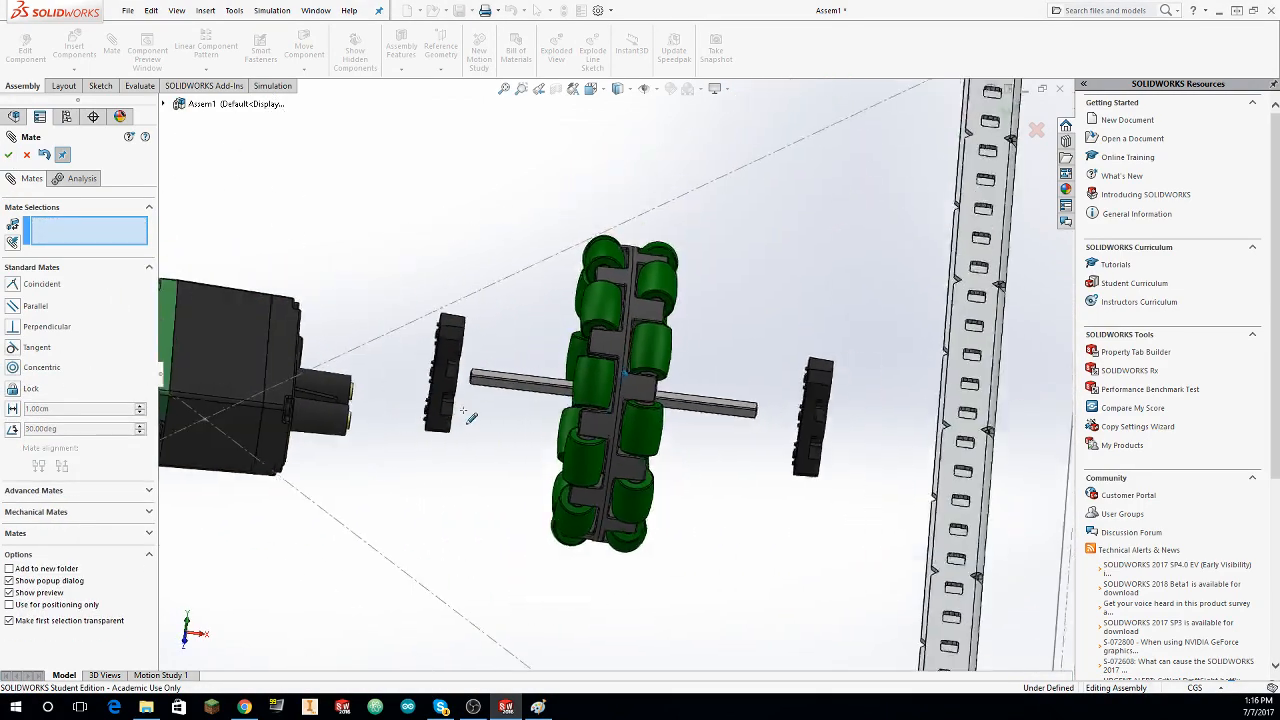
{"action": "mouse_move", "coordinate": [464, 408]}
{"action": "middle_mouse_down"}
{"action": "mouse_move", "coordinate": [476, 388]}
{"action": "mouse_move", "coordinate": [482, 408]}
{"action": "middle_mouse_up"}
{"action": "key", "text": "Escape"}
Step: Rotate both Bearing Flats to a roughly horizontal position around the temporarily fixed drive shaft, and float the shaft again
{"action": "right_click", "coordinate": [486, 438]}
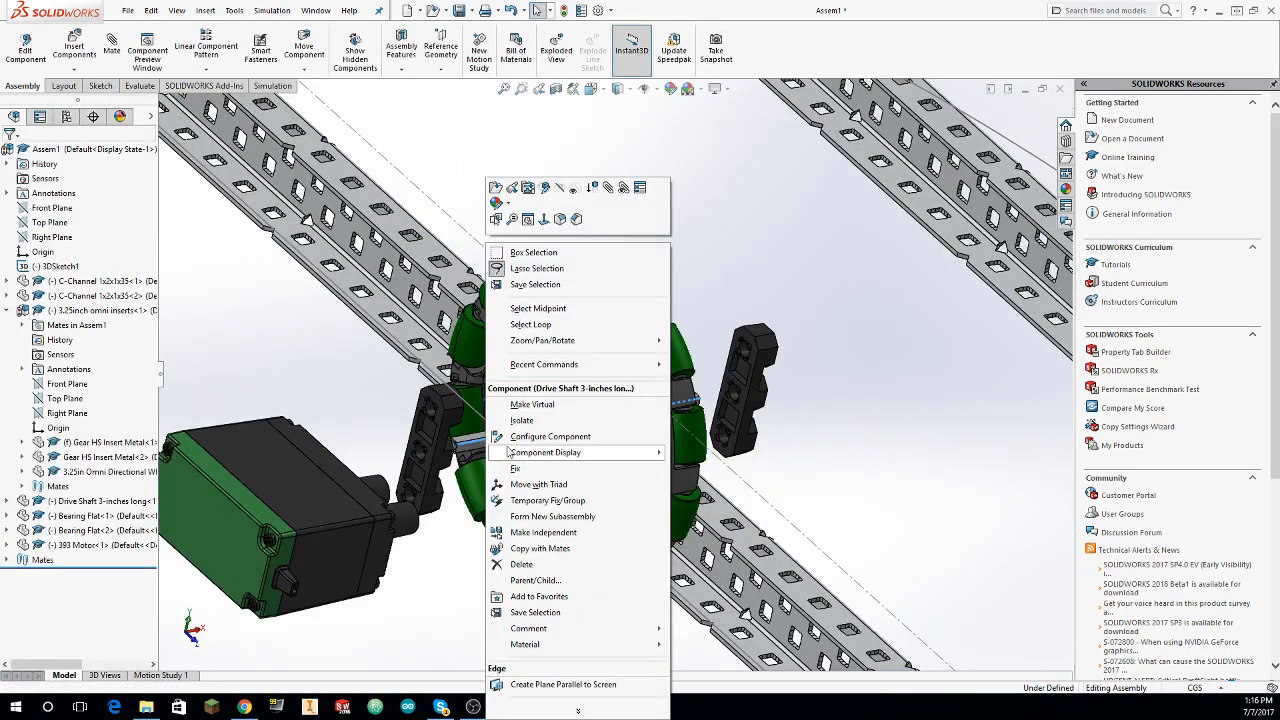
{"action": "left_click", "coordinate": [500, 467]}
{"action": "left_click_drag", "start_coordinate": [455, 441], "coordinate": [456, 507]}
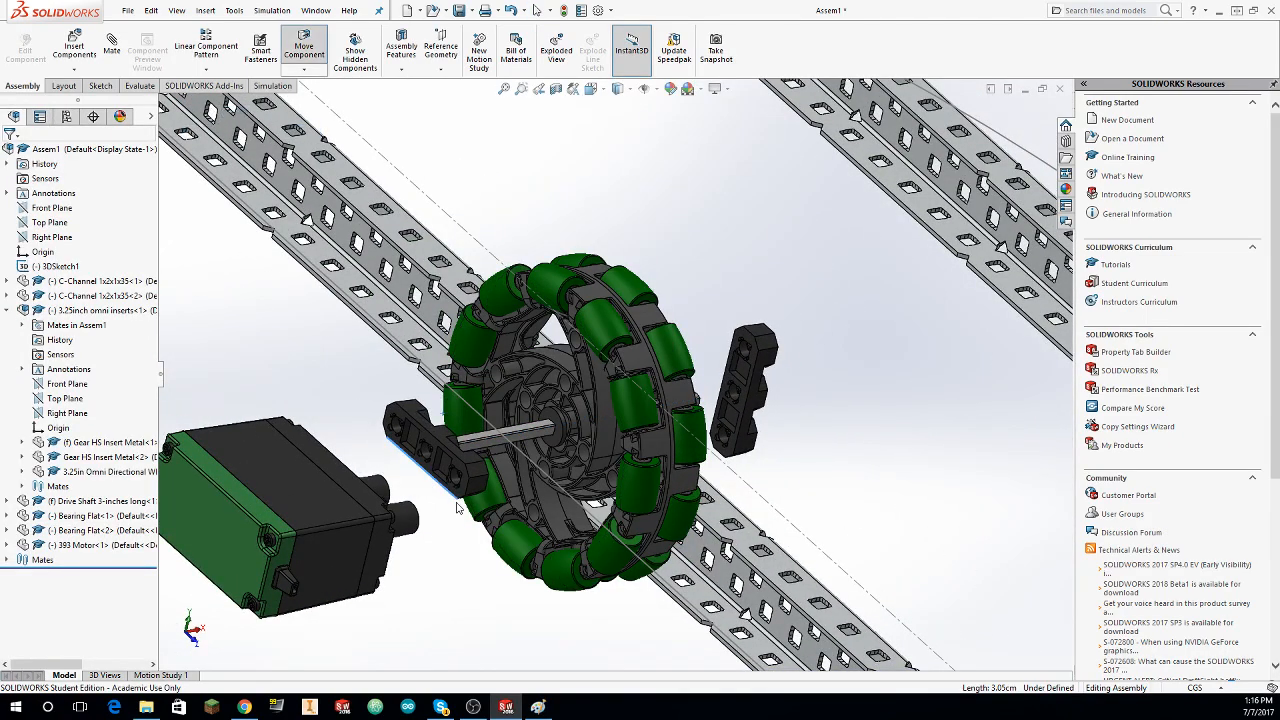
{"action": "left_click_drag", "start_coordinate": [766, 388], "coordinate": [766, 455]}
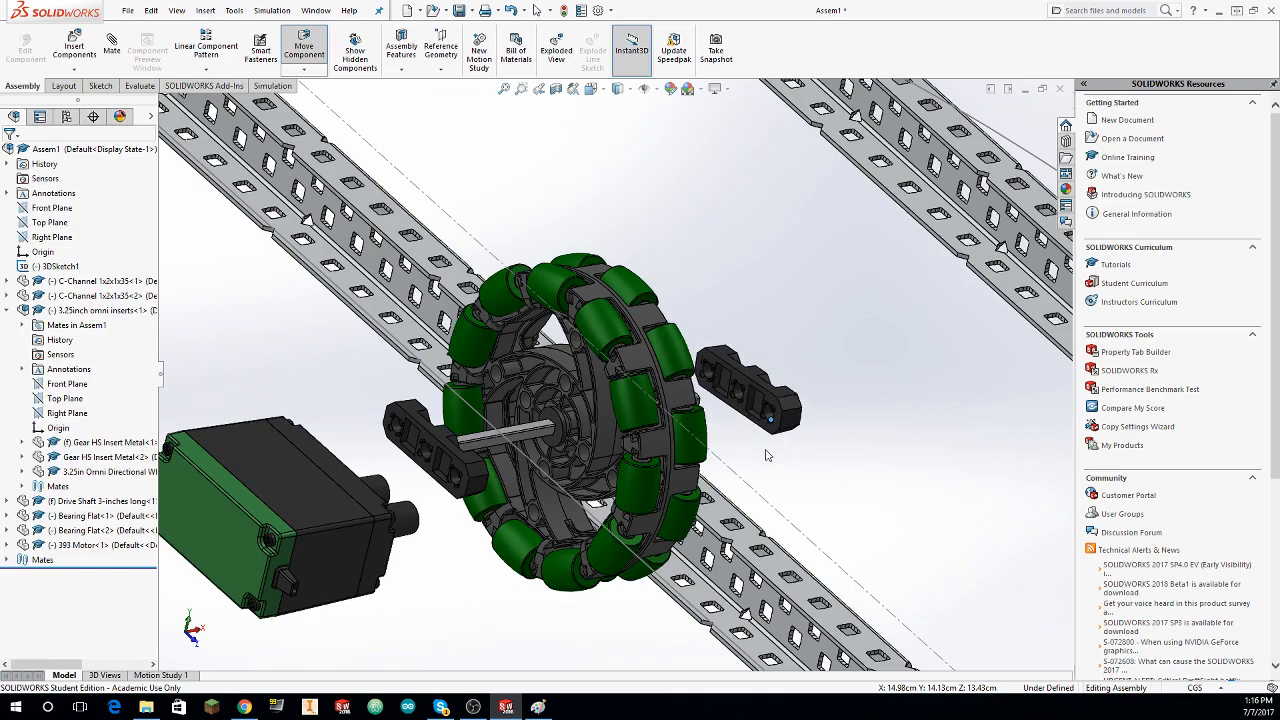
{"action": "right_click", "coordinate": [492, 441]}
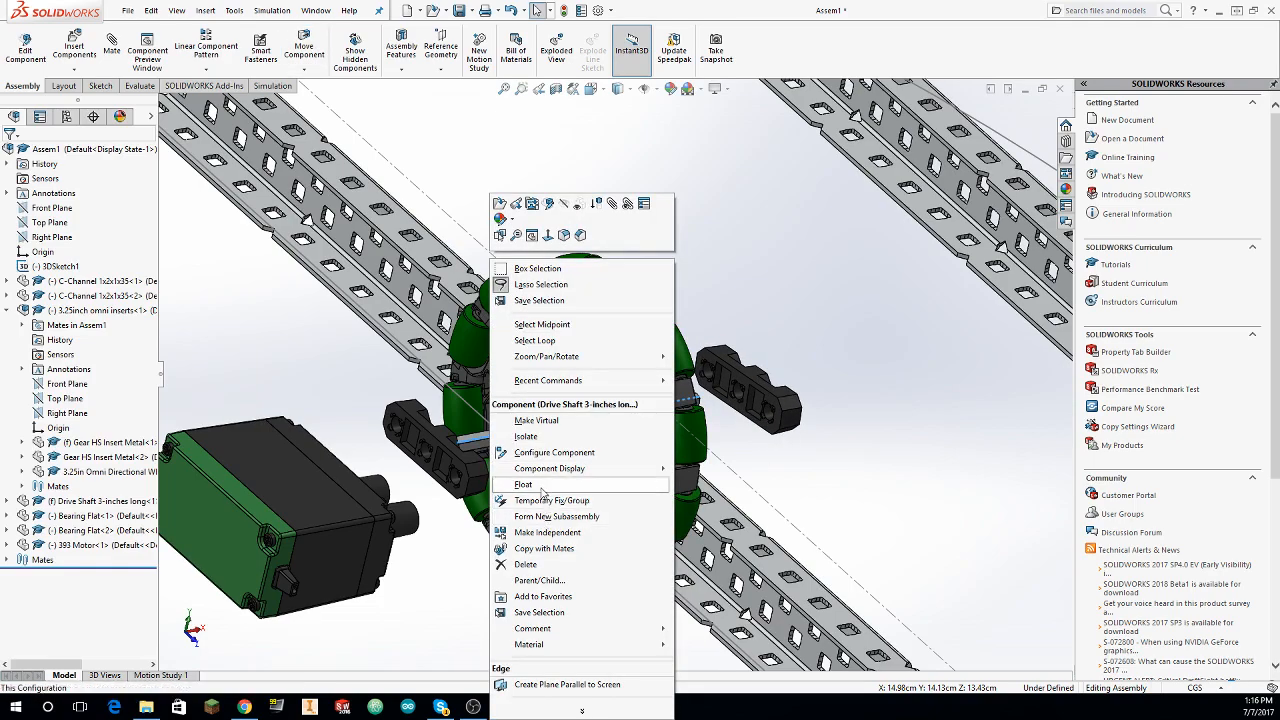
{"action": "left_click", "coordinate": [541, 489]}
{"action": "middle_click_drag", "start_coordinate": [510, 300], "coordinate": [435, 258]}
{"action": "scroll", "coordinate": [405, 256], "scroll_direction": "down", "scroll_amount": 4}
{"action": "scroll", "coordinate": [435, 258], "scroll_direction": "down", "scroll_amount": 1}
{"action": "left_click", "coordinate": [640, 481]}
{"action": "scroll", "coordinate": [580, 465], "scroll_direction": "down", "scroll_amount": 3}
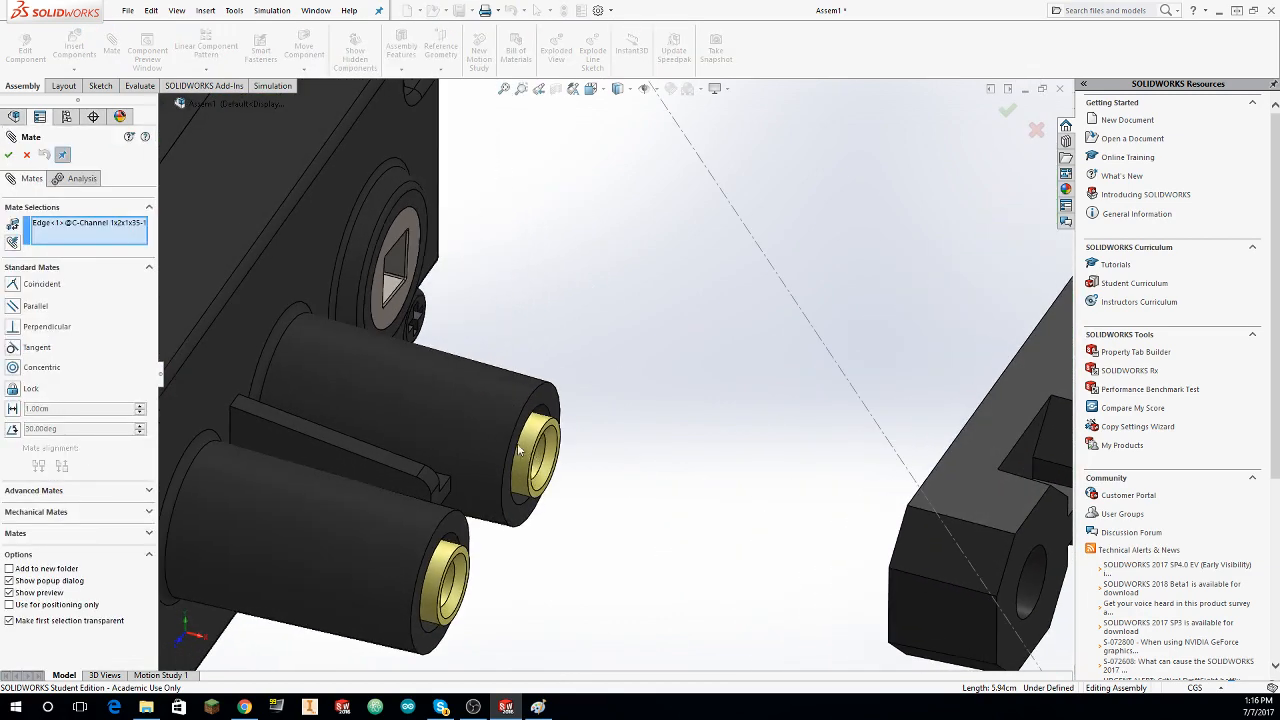
{"action": "left_click", "coordinate": [640, 486]}
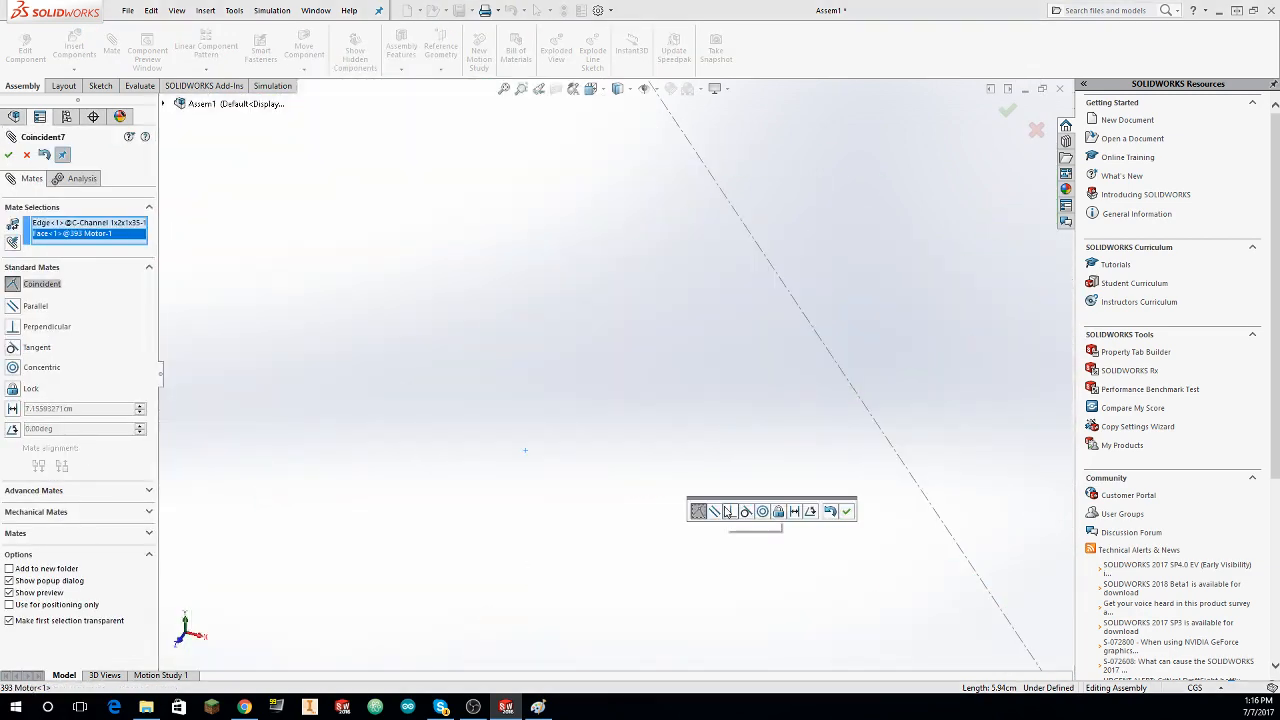
{"action": "left_click", "coordinate": [720, 505]}
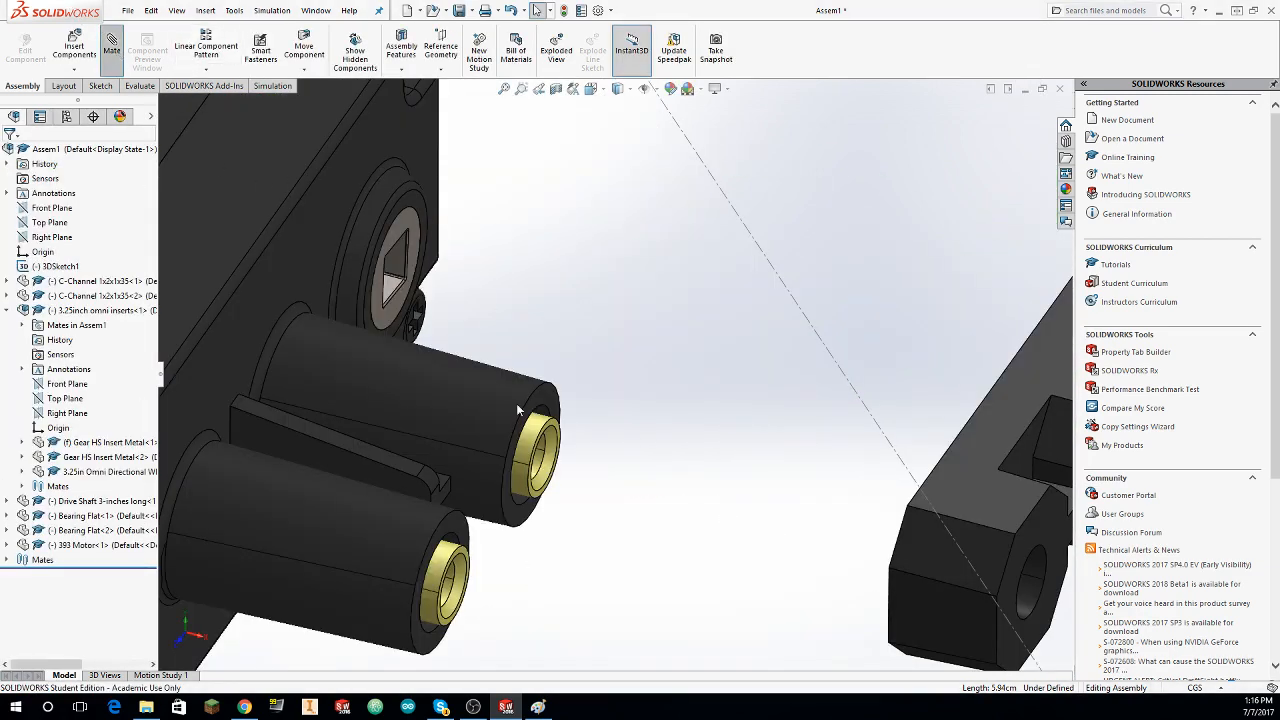
Step: Add a concentric mate between a 393 Motor mounting post's brass insert and the adjacent Bearing Flat's end hole, and close the mate command
{"action": "left_click", "coordinate": [518, 488]}
{"action": "scroll", "coordinate": [916, 546], "scroll_direction": "down", "scroll_amount": 3}
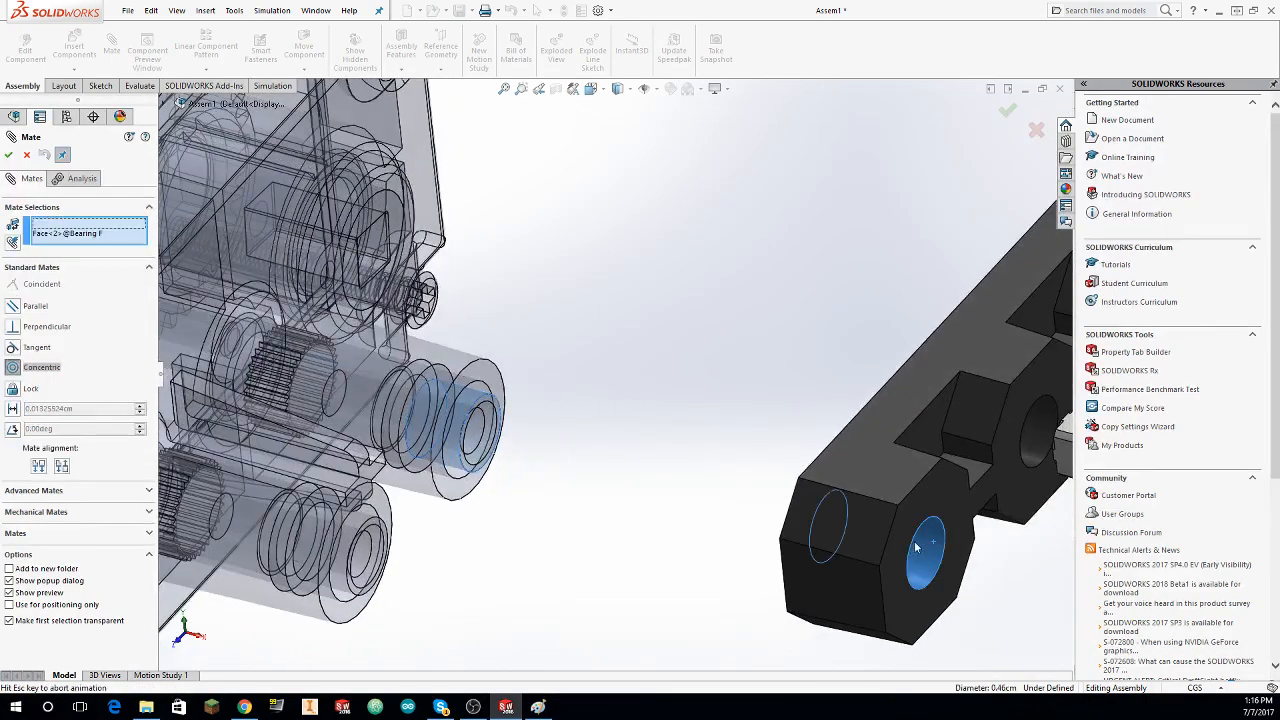
{"action": "left_click", "coordinate": [916, 546]}
{"action": "left_click", "coordinate": [9, 155]}
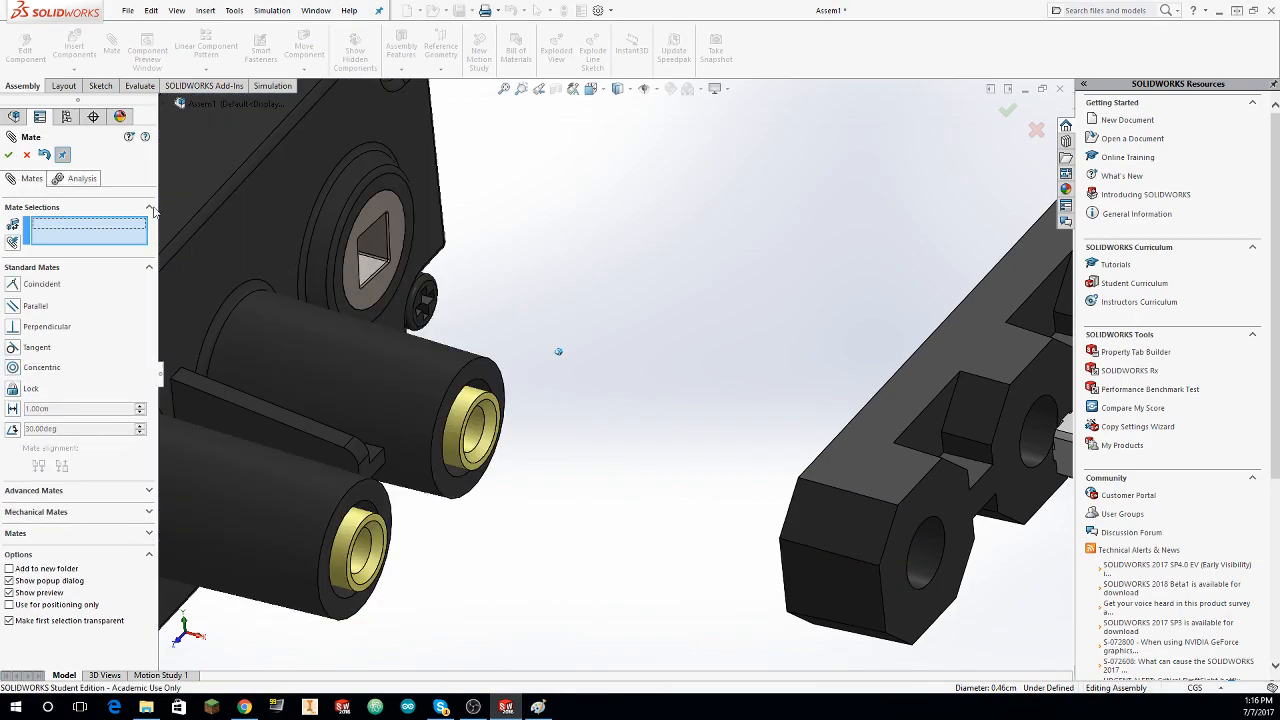
{"action": "scroll", "coordinate": [546, 303], "scroll_direction": "up", "scroll_amount": 5}
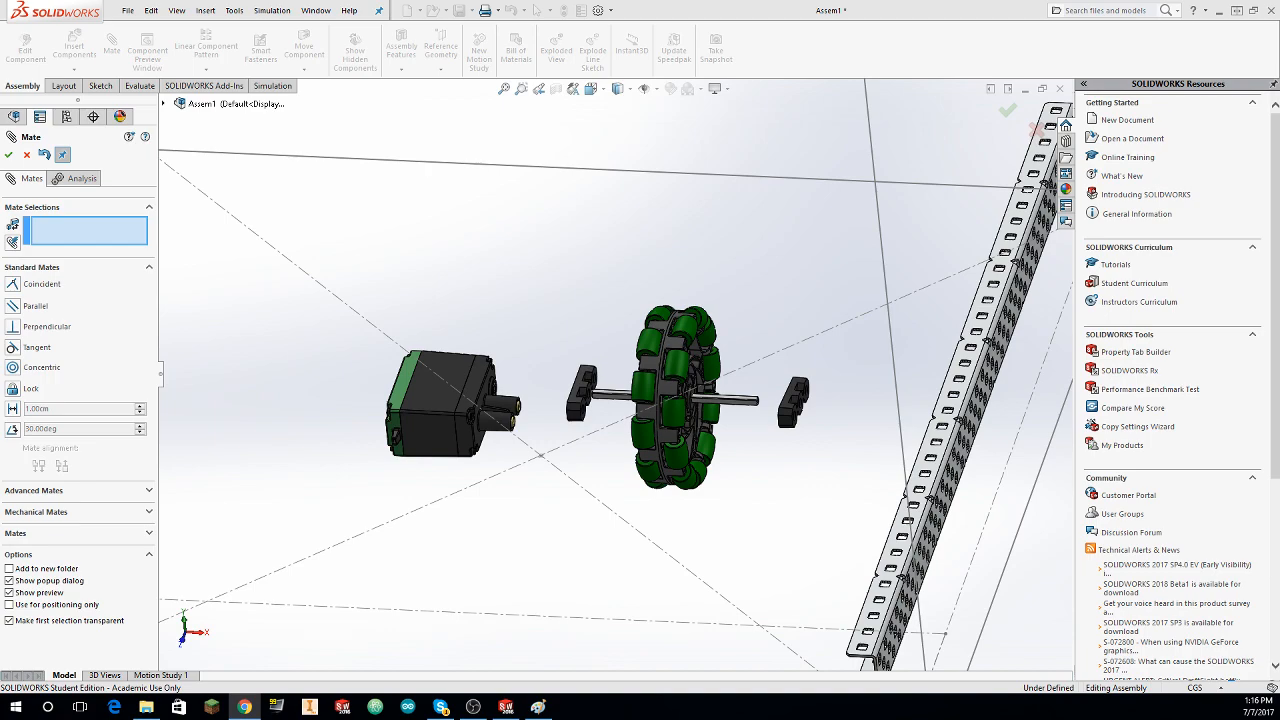
{"action": "left_click", "coordinate": [664, 221]}
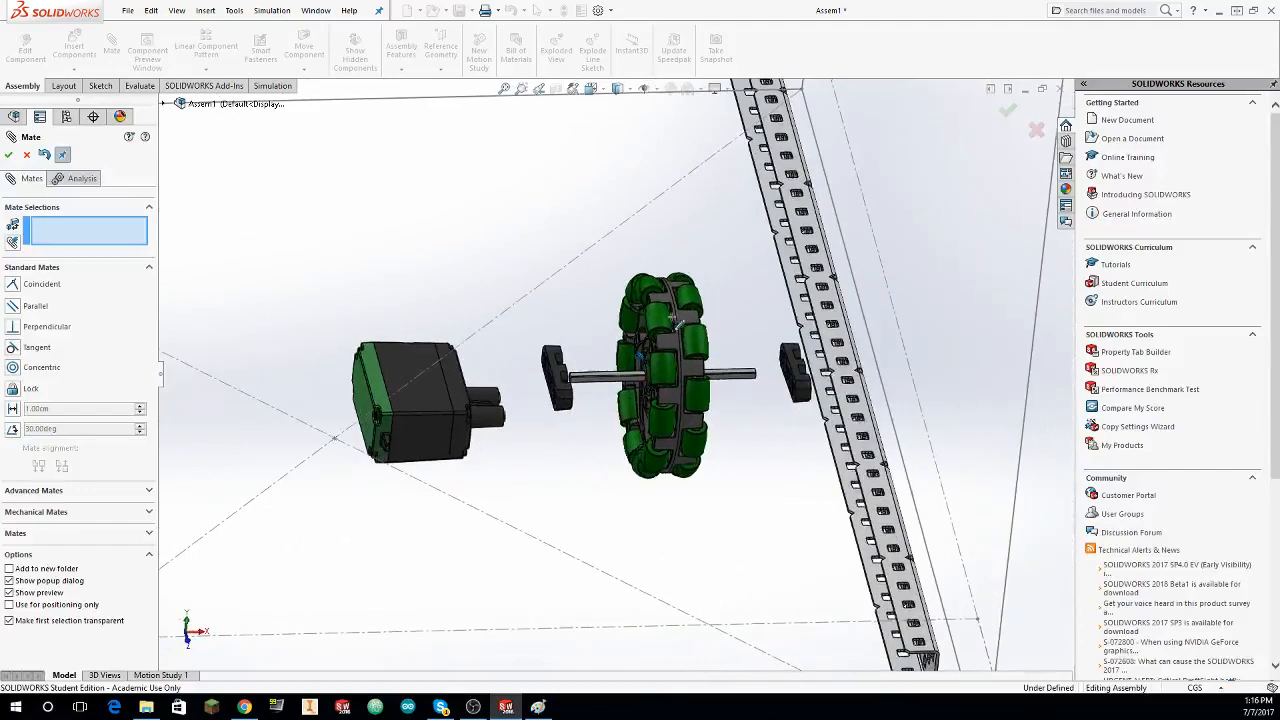
{"action": "left_click", "coordinate": [26, 157]}
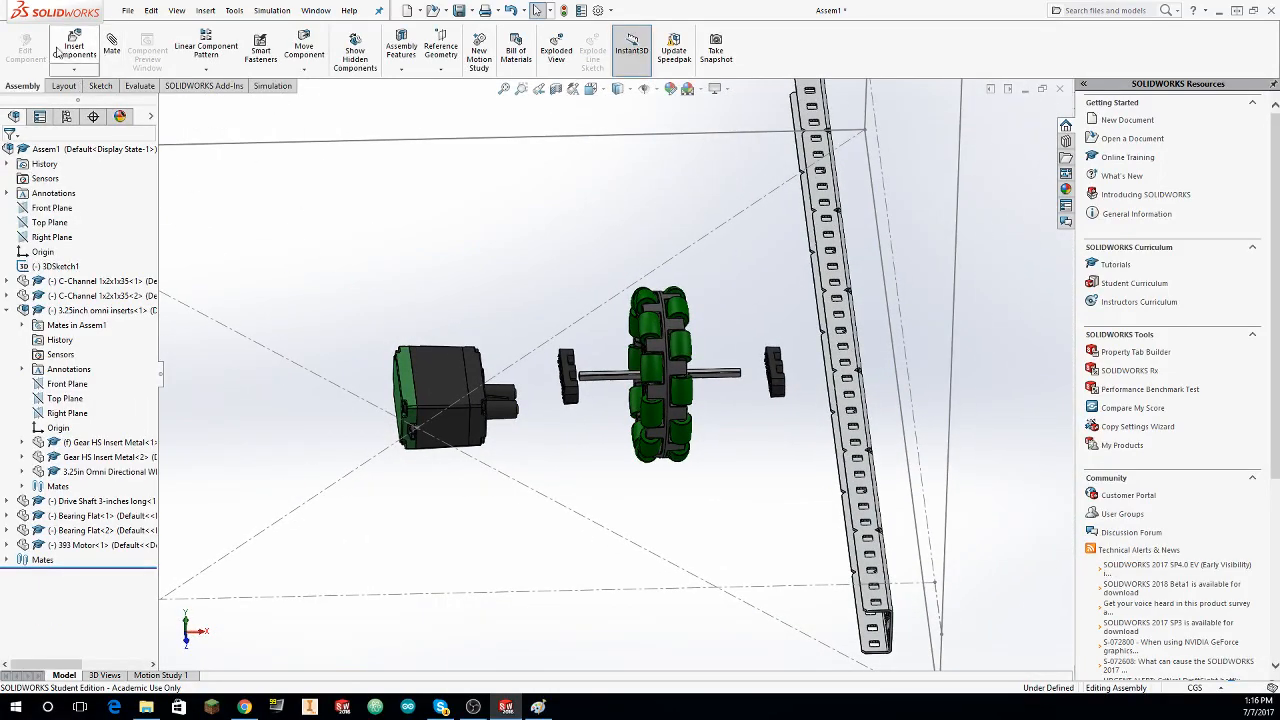
Step: Load the Sprocket HS 18 Tooth part from the library's Gears, Sprocket & Chain > High Strength Sprockets and Chain folder for insertion
{"action": "left_click", "coordinate": [75, 45]}
{"action": "left_click", "coordinate": [102, 310]}
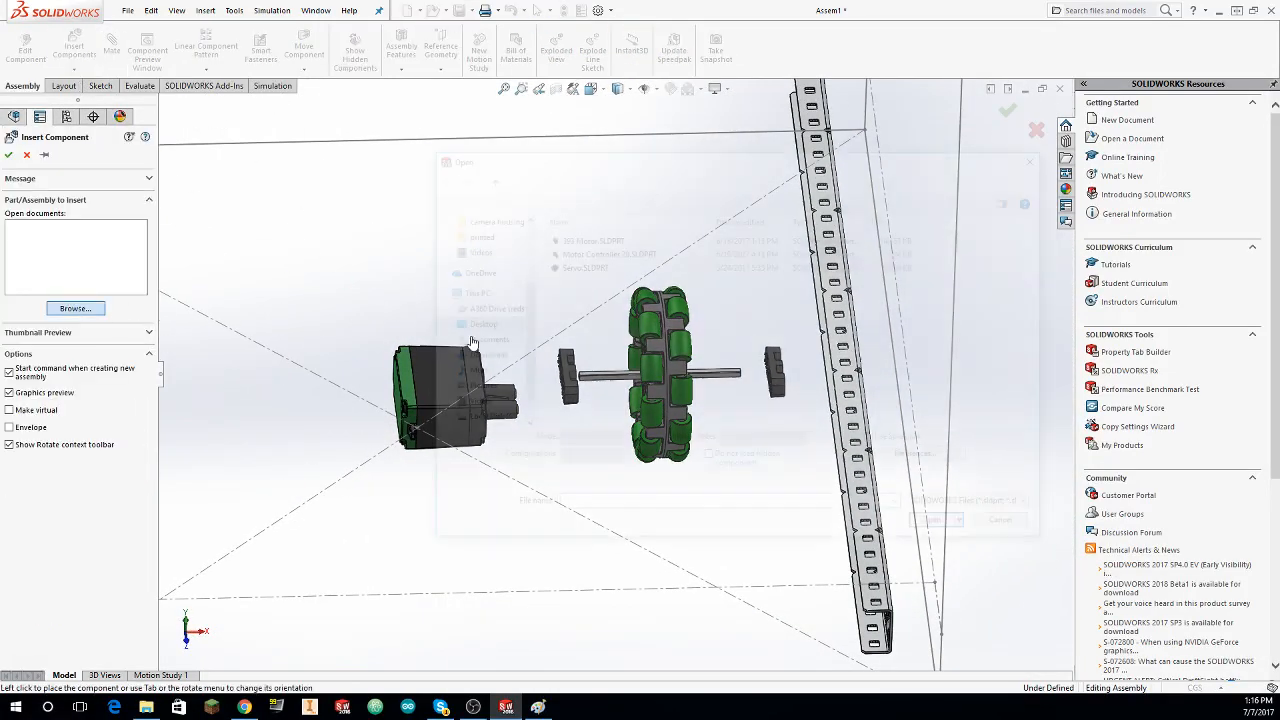
{"action": "left_click", "coordinate": [683, 176]}
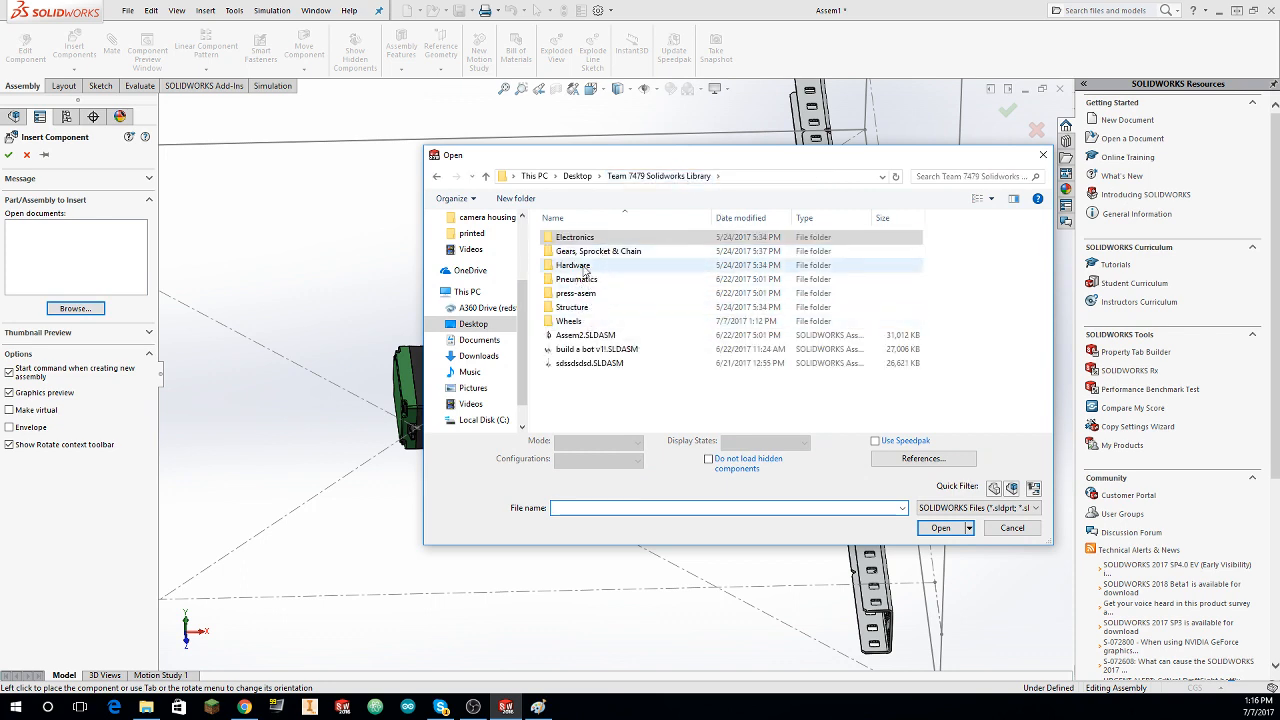
{"action": "double_click", "coordinate": [598, 251]}
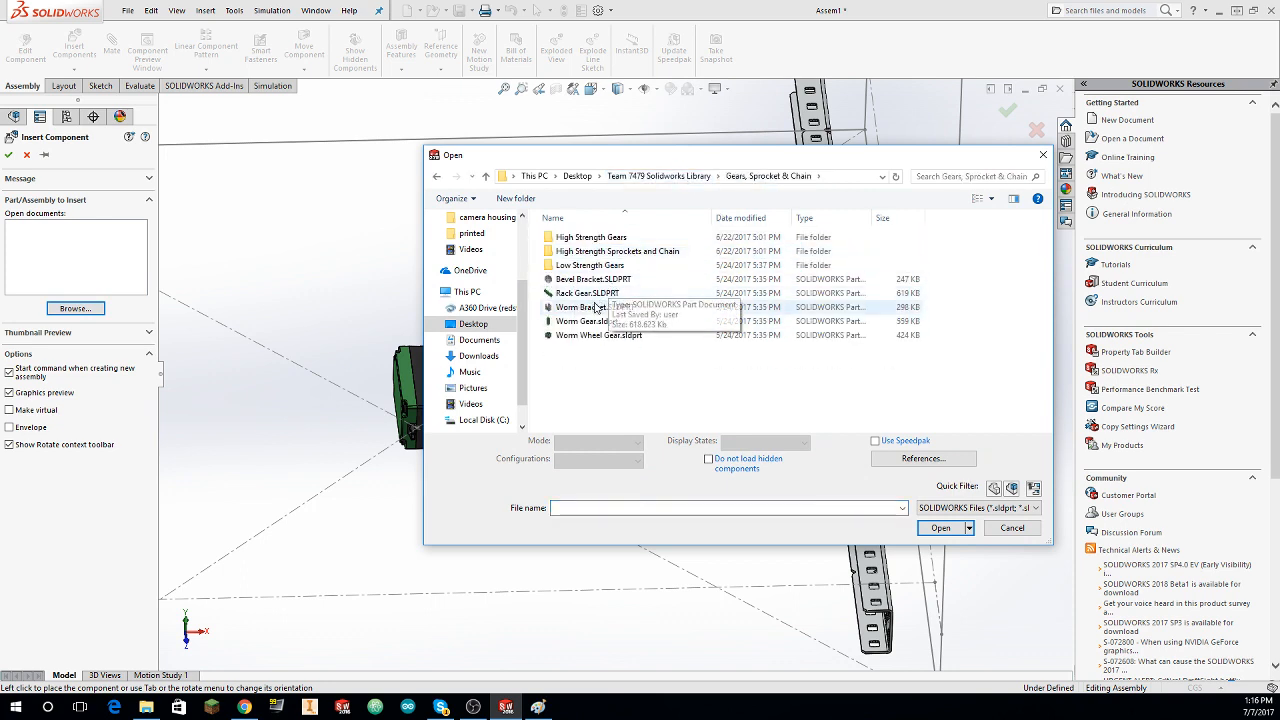
{"action": "left_click", "coordinate": [595, 238]}
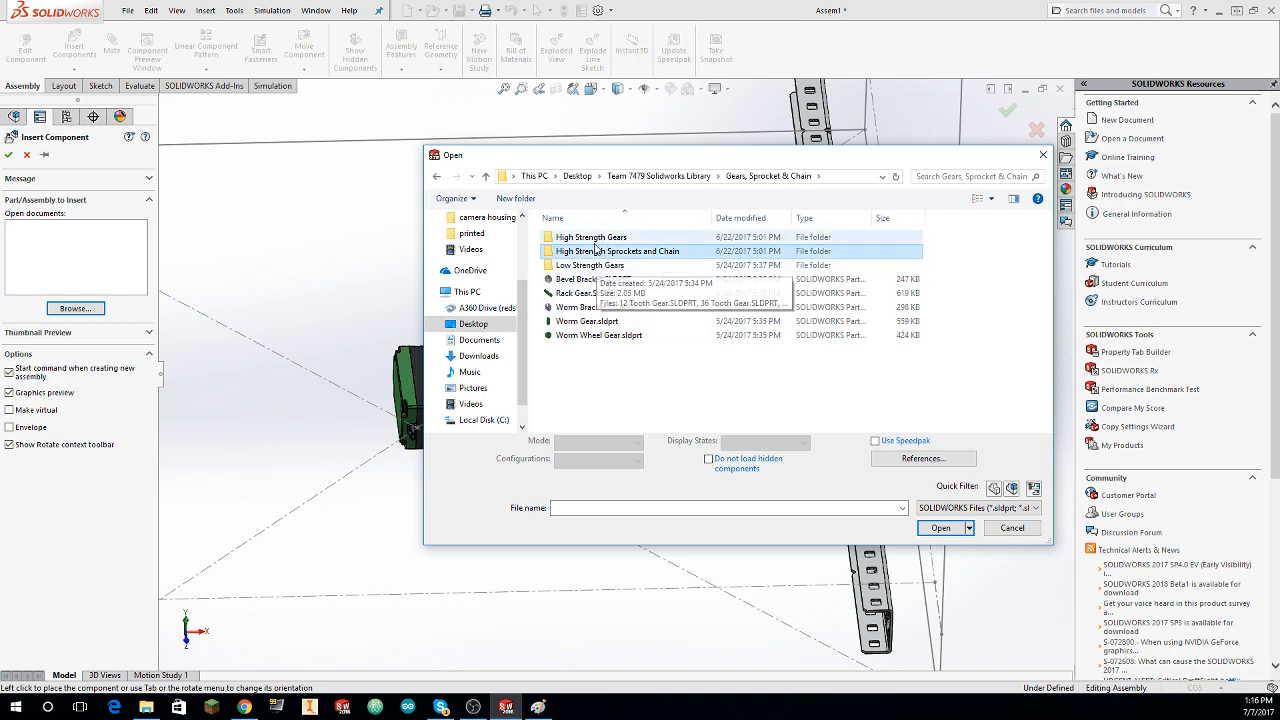
{"action": "left_click", "coordinate": [598, 254]}
{"action": "double_click", "coordinate": [598, 253]}
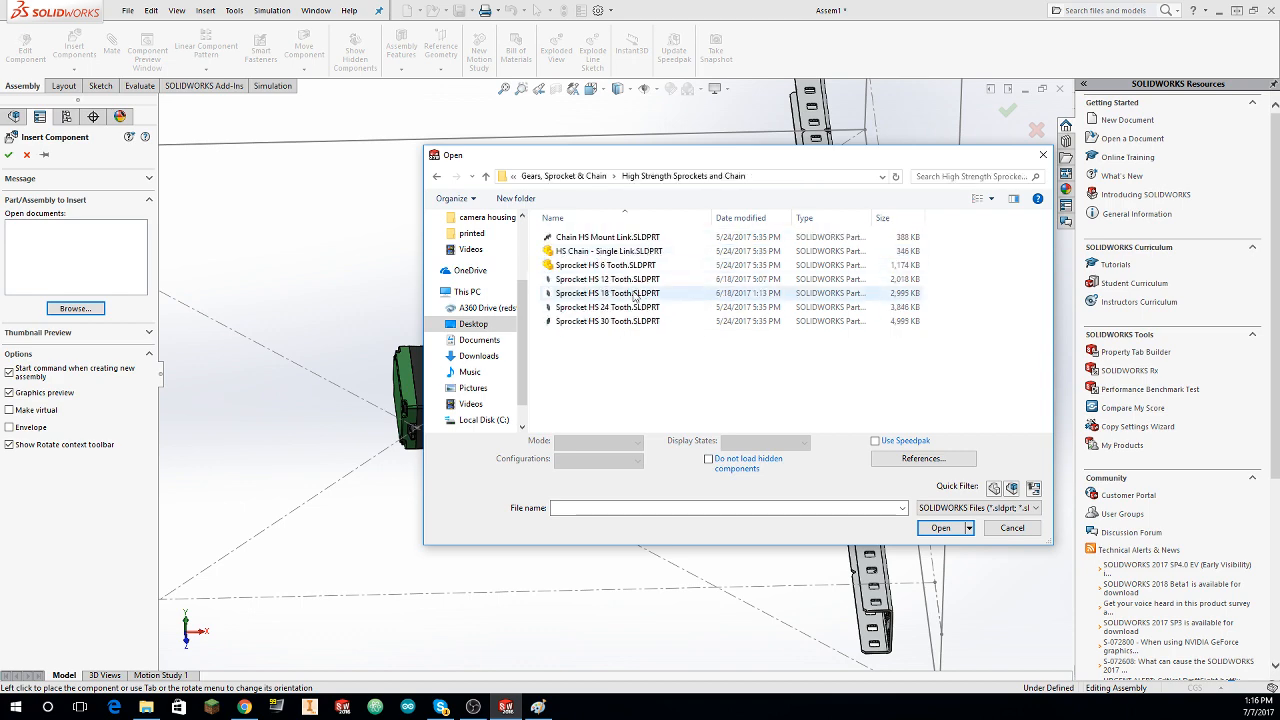
{"action": "left_click", "coordinate": [607, 293]}
{"action": "left_click", "coordinate": [940, 521]}
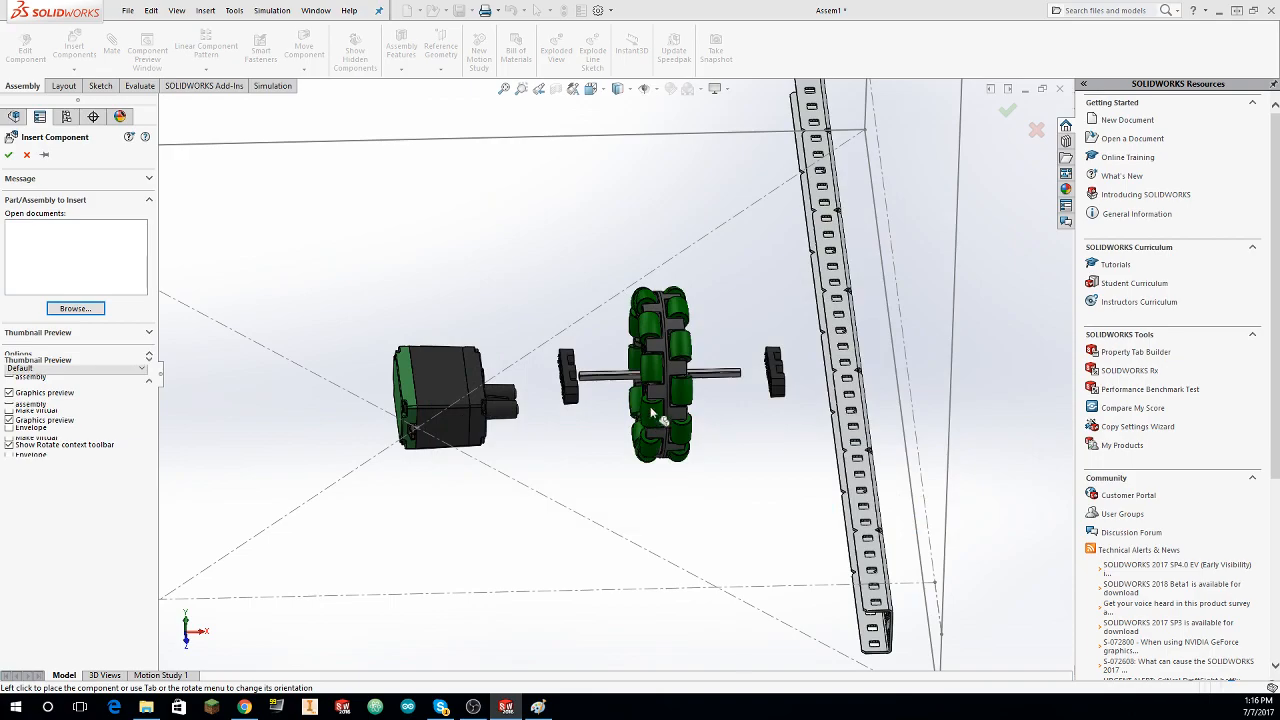
Step: Rotate the 18-tooth sprocket 90 degrees and place it near the 393 Motor and omni wheel
{"action": "middle_click_drag", "start_coordinate": [651, 412], "coordinate": [851, 126]}
{"action": "right_click", "coordinate": [483, 425]}
{"action": "left_click", "coordinate": [532, 450]}
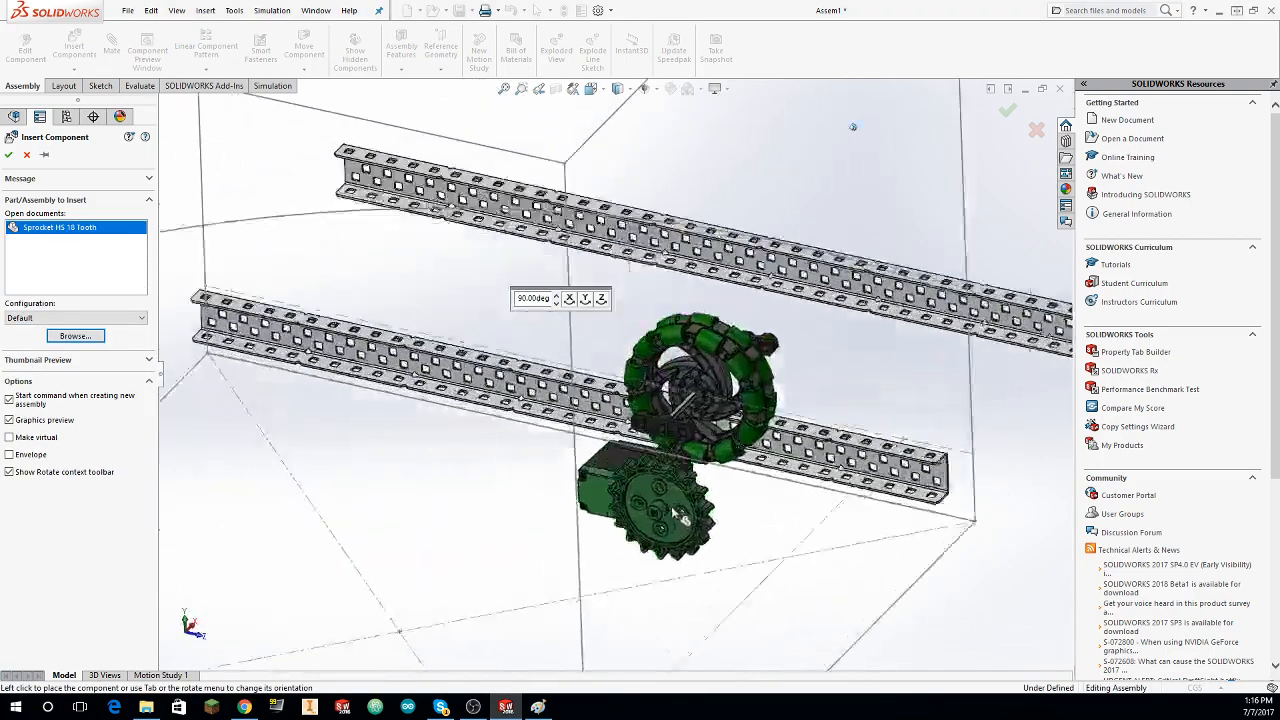
{"action": "scroll", "coordinate": [835, 298], "scroll_direction": "down", "scroll_amount": 4}
{"action": "left_click", "coordinate": [743, 428]}
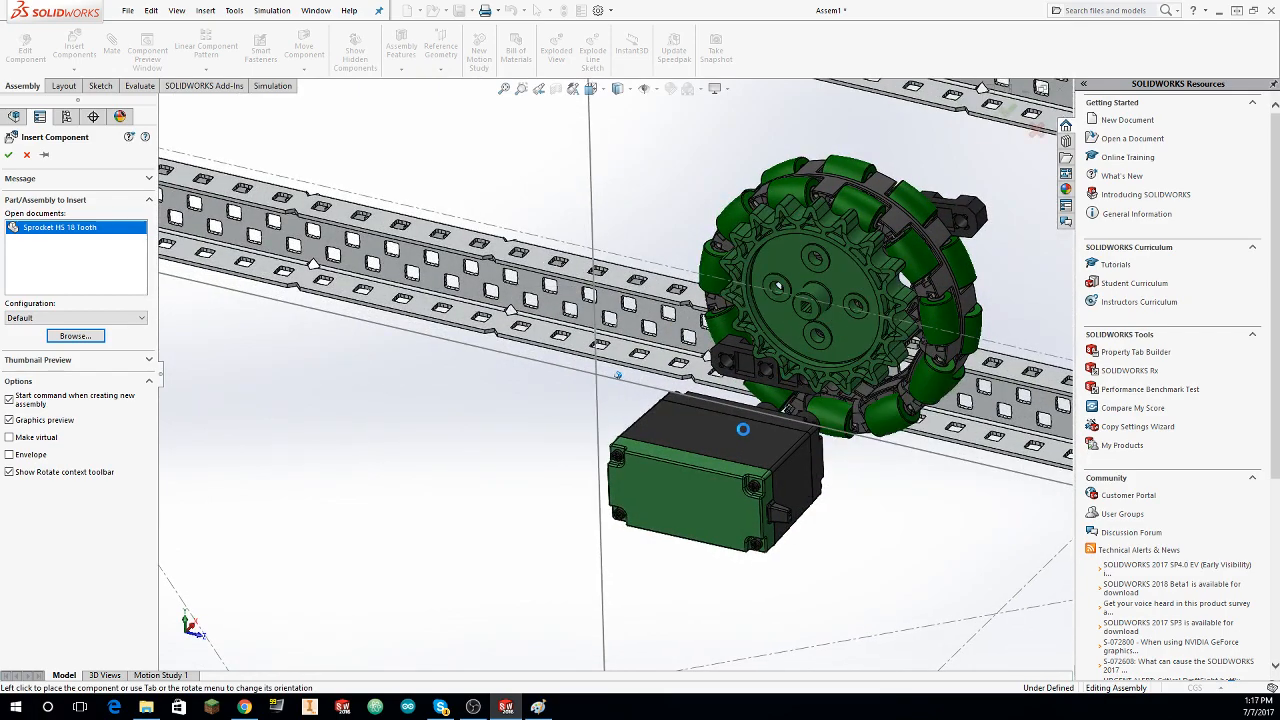
Step: Add a concentric mate between the 18-tooth sprocket's round hub face and the middle hole of the Bearing Flat beside the motor
{"action": "middle_click_drag", "start_coordinate": [731, 429], "coordinate": [605, 400]}
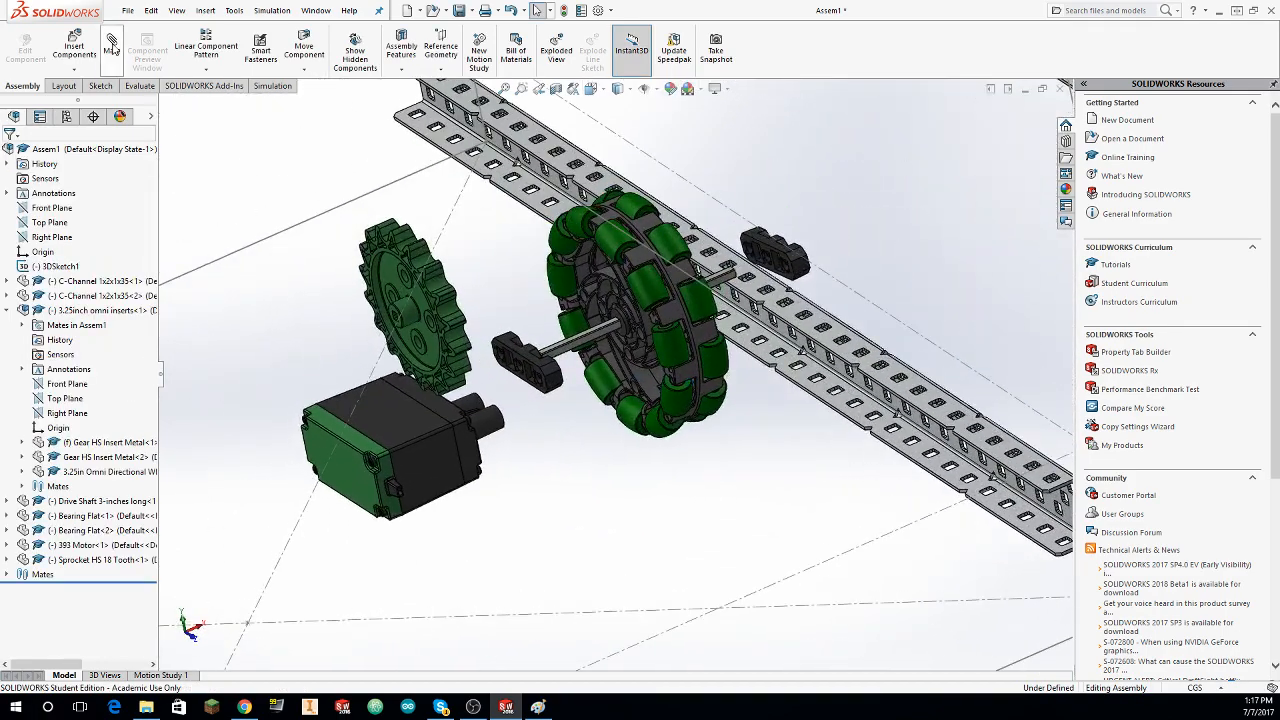
{"action": "left_click", "coordinate": [111, 45]}
{"action": "scroll", "coordinate": [516, 344], "scroll_direction": "down", "scroll_amount": 5}
{"action": "left_click", "coordinate": [425, 285]}
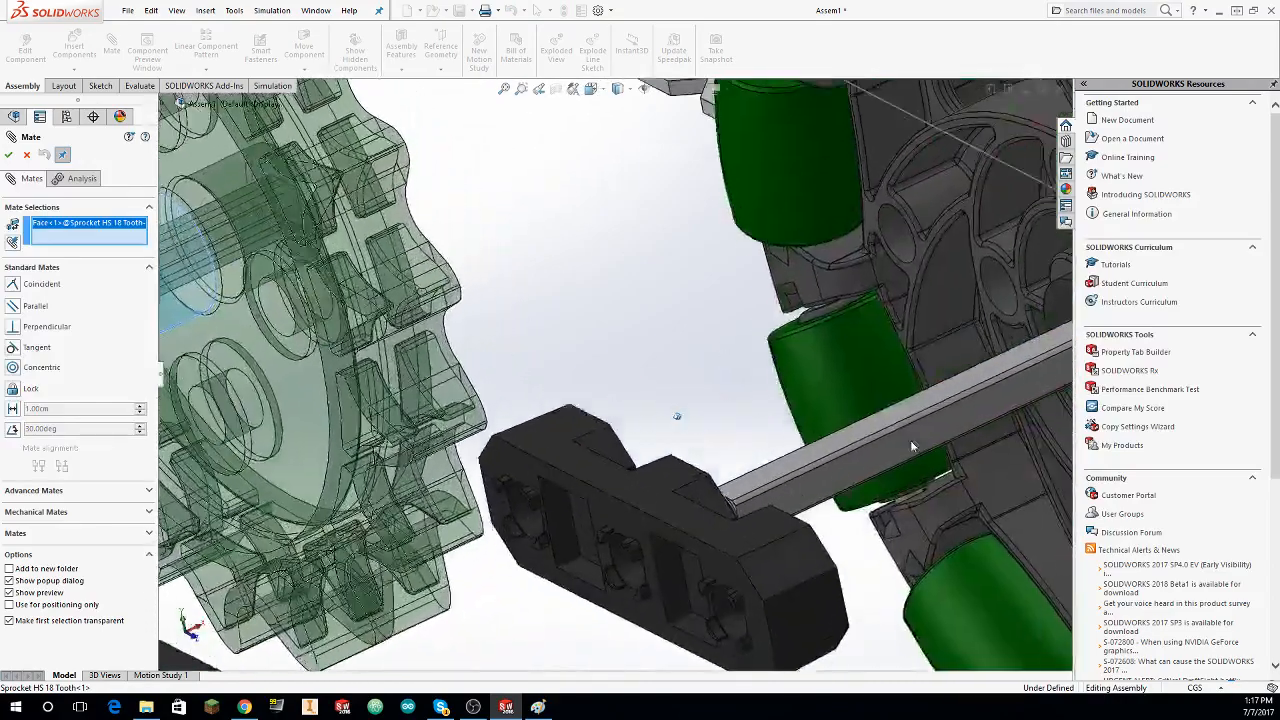
{"action": "middle_click_drag", "start_coordinate": [912, 447], "coordinate": [628, 444]}
{"action": "left_click", "coordinate": [622, 438]}
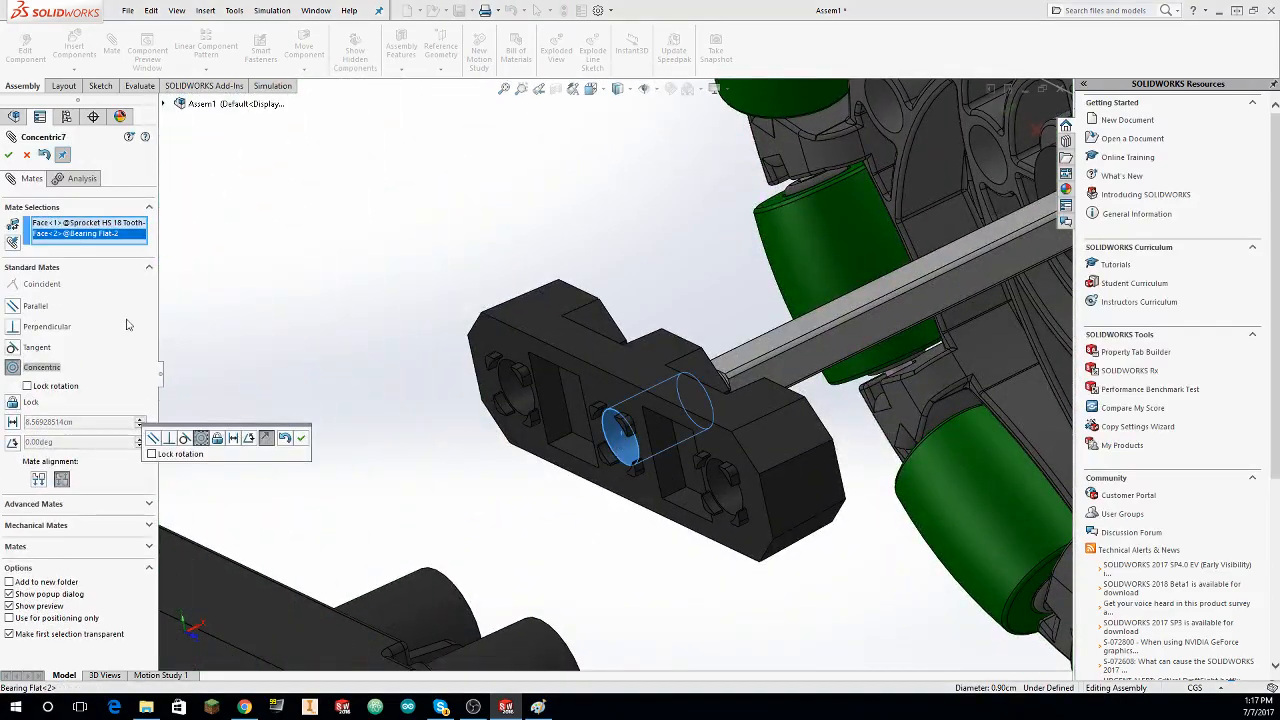
{"action": "left_click", "coordinate": [11, 156]}
{"action": "scroll", "coordinate": [266, 300], "scroll_direction": "up", "scroll_amount": 4}
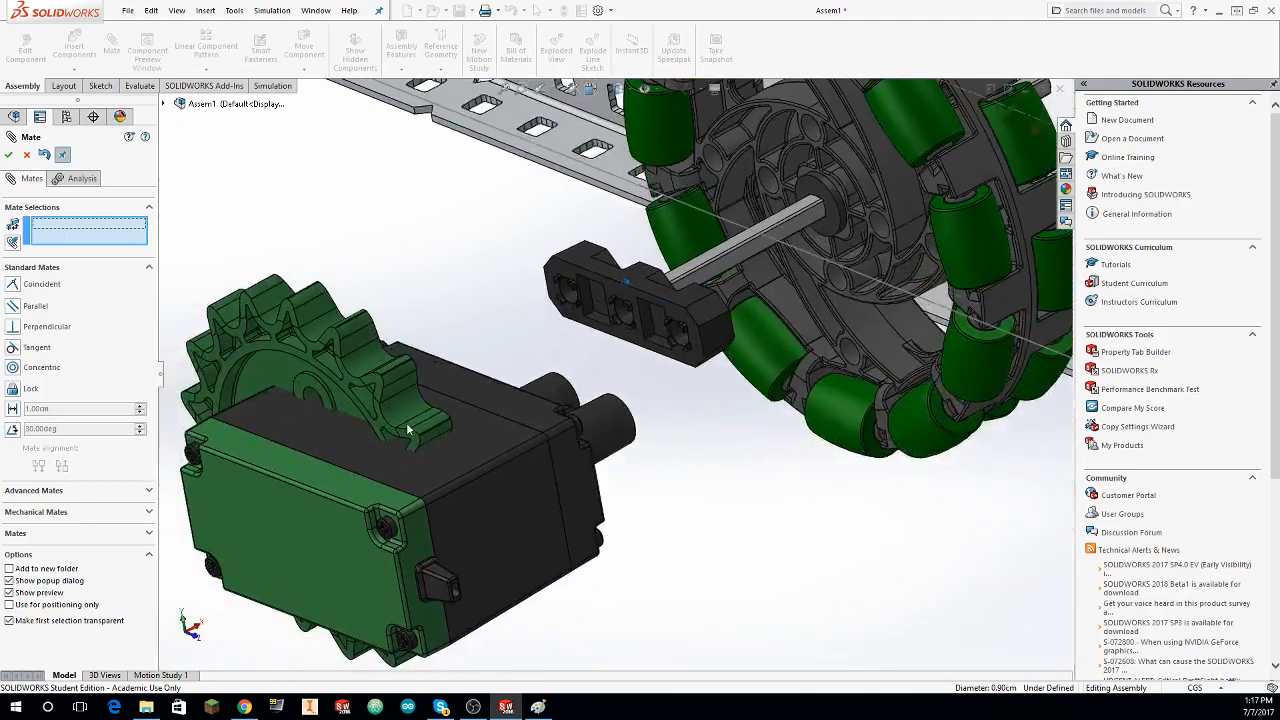
Step: Slide the 18-tooth sprocket along its axis out of the 393 Motor body, to the gap between the motor's posts and the Bearing Flat
{"action": "key", "text": "Escape"}
{"action": "left_click_drag", "start_coordinate": [347, 365], "coordinate": [686, 153]}
{"action": "left_click", "coordinate": [125, 48]}
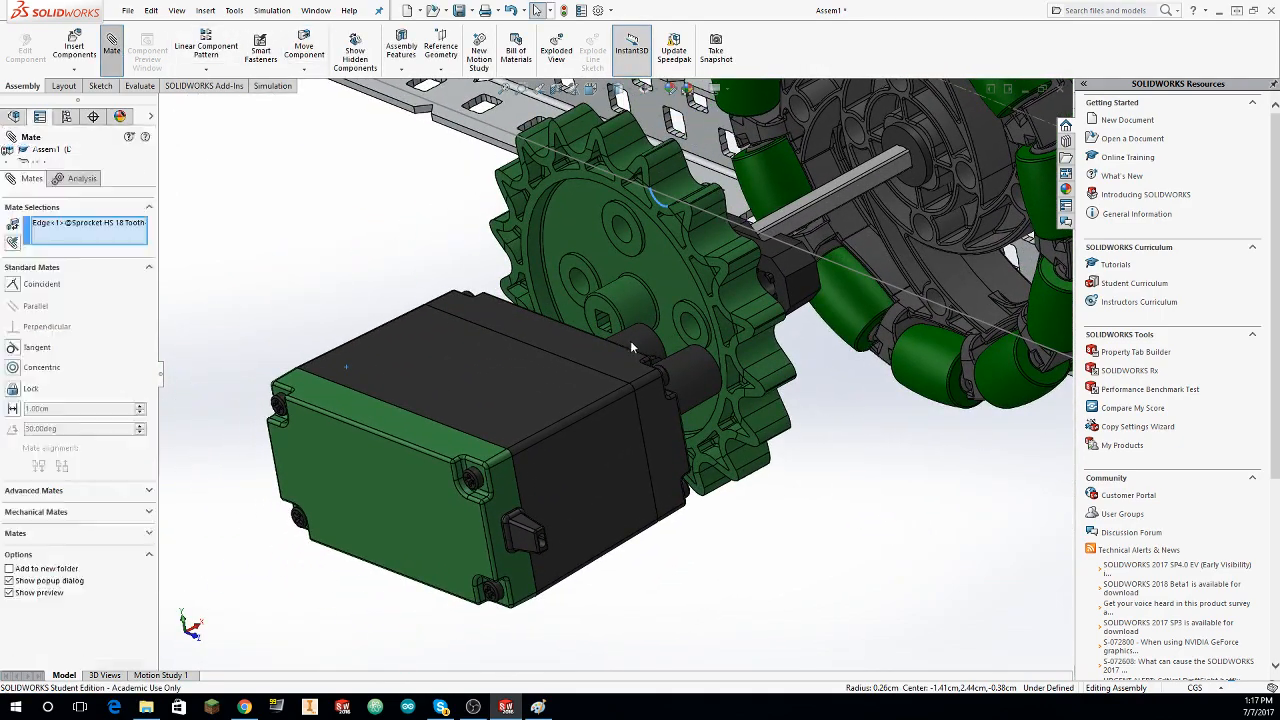
{"action": "scroll", "coordinate": [630, 340], "scroll_direction": "down", "scroll_amount": 6}
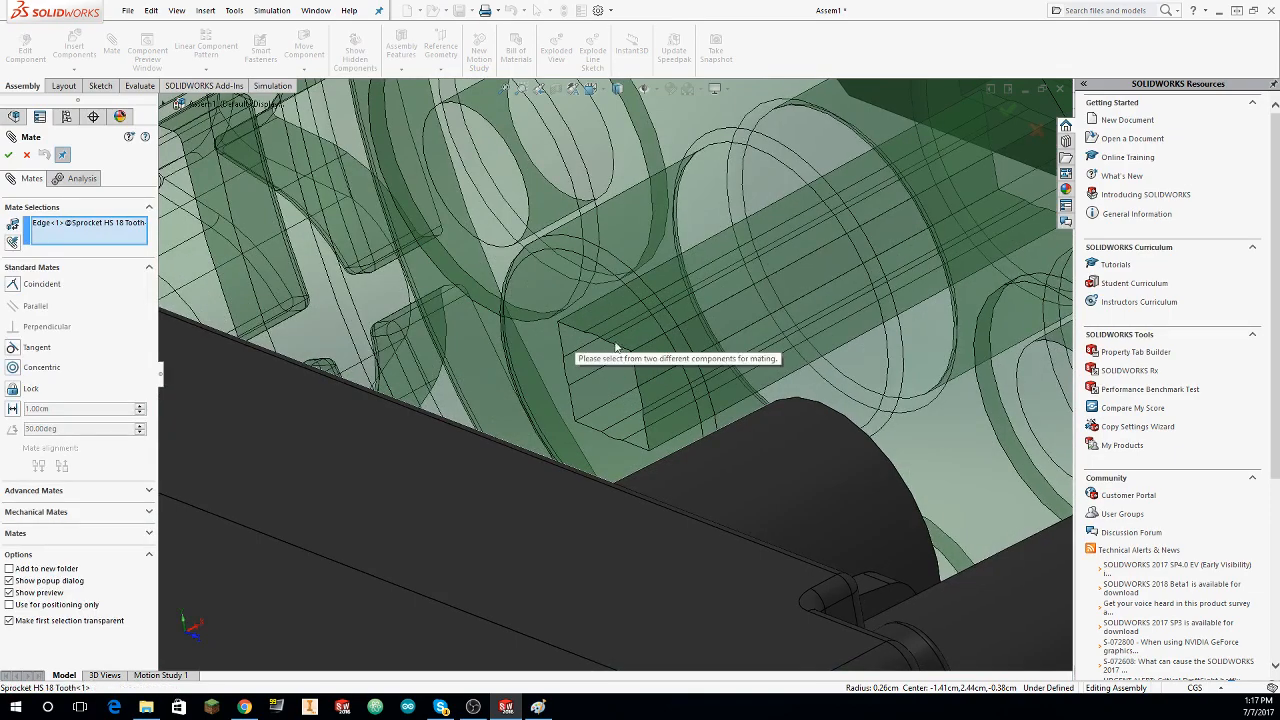
{"action": "key", "text": "Escape"}
Step: Add a coincident mate between a flat face of the 18-tooth sprocket's square bore and a side face of the drive shaft, and close the mate command
{"action": "left_click", "coordinate": [111, 50]}
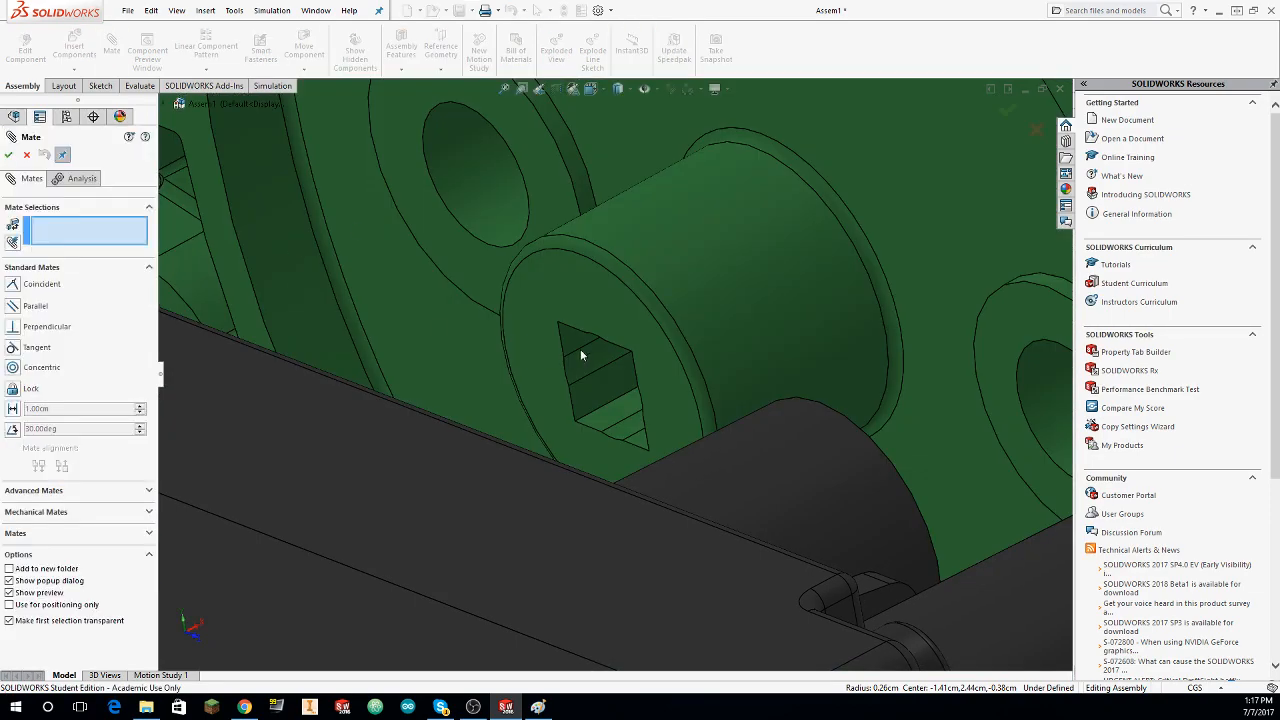
{"action": "left_click", "coordinate": [572, 340]}
{"action": "middle_click_drag", "start_coordinate": [728, 346], "coordinate": [677, 254]}
{"action": "left_click", "coordinate": [676, 256]}
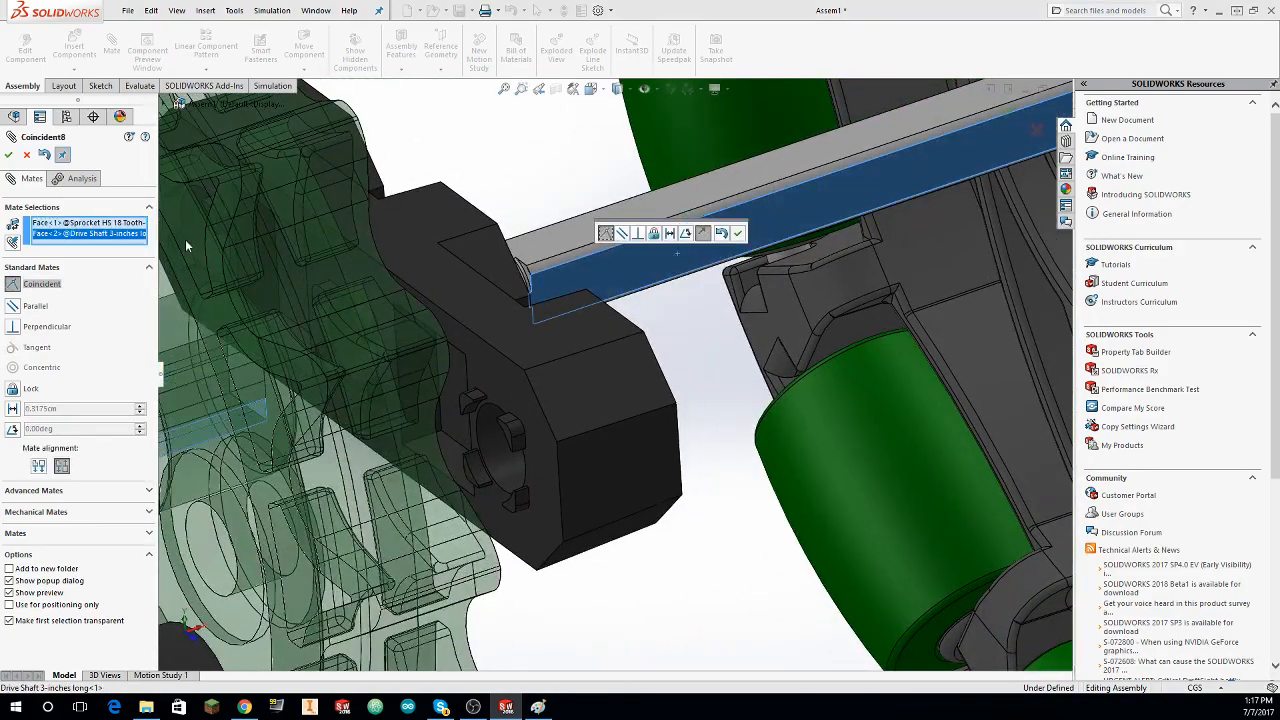
{"action": "left_click", "coordinate": [8, 156]}
{"action": "scroll", "coordinate": [163, 248], "scroll_direction": "up", "scroll_amount": 7}
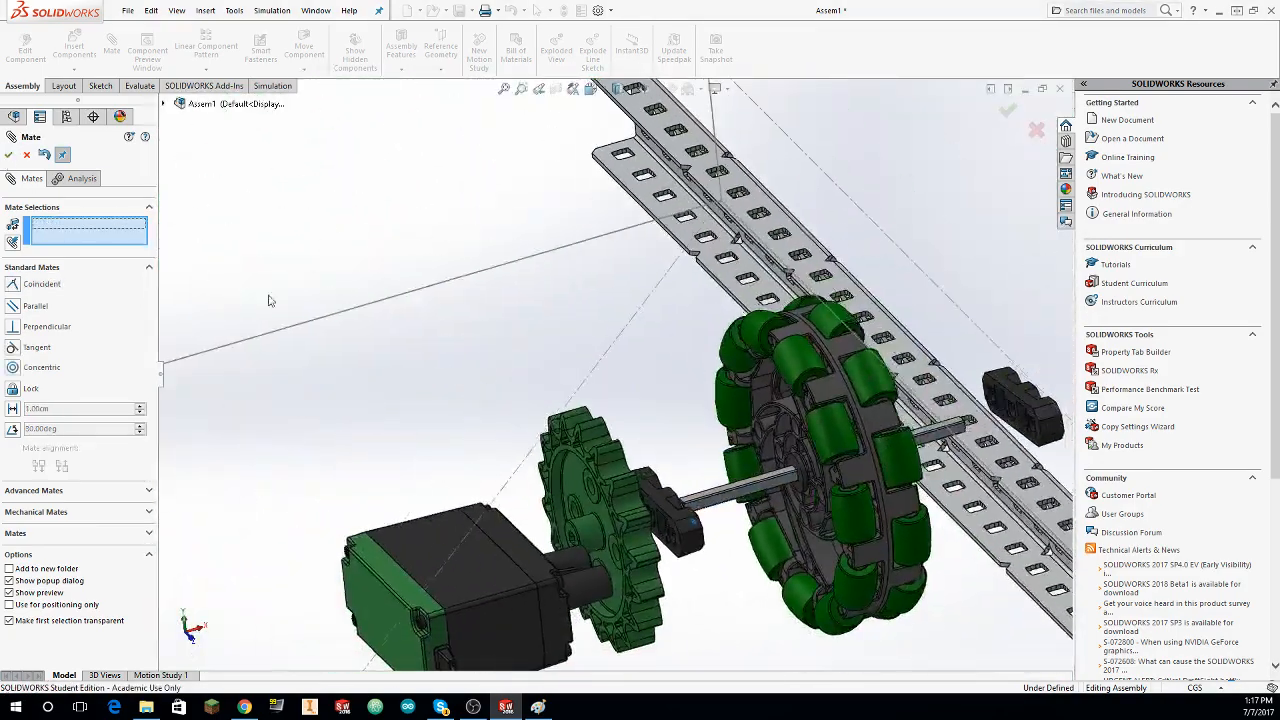
{"action": "middle_click_drag", "start_coordinate": [268, 298], "coordinate": [155, 253]}
{"action": "scroll", "coordinate": [261, 333], "scroll_direction": "up", "scroll_amount": 1}
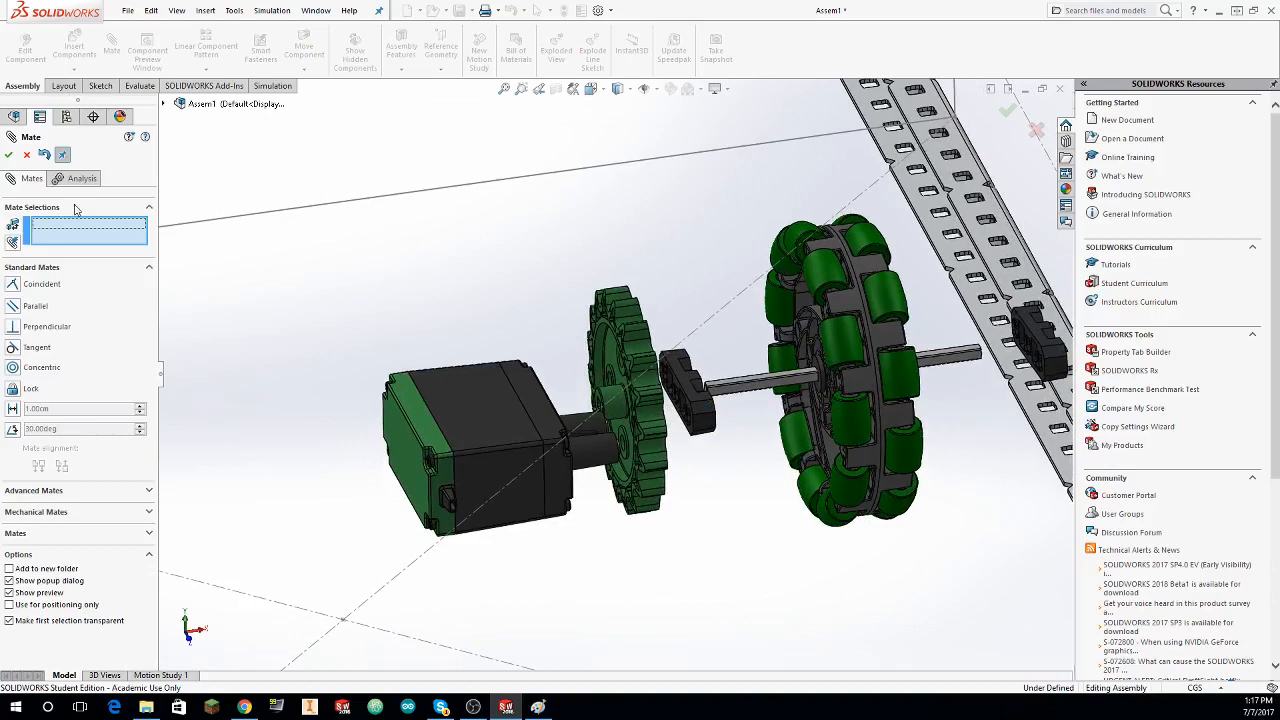
{"action": "left_click", "coordinate": [27, 155]}
Step: Start inserting a component and open the Team 7479 Solidworks Library's Hardware > Washers & Spacers folder
{"action": "left_click", "coordinate": [74, 45]}
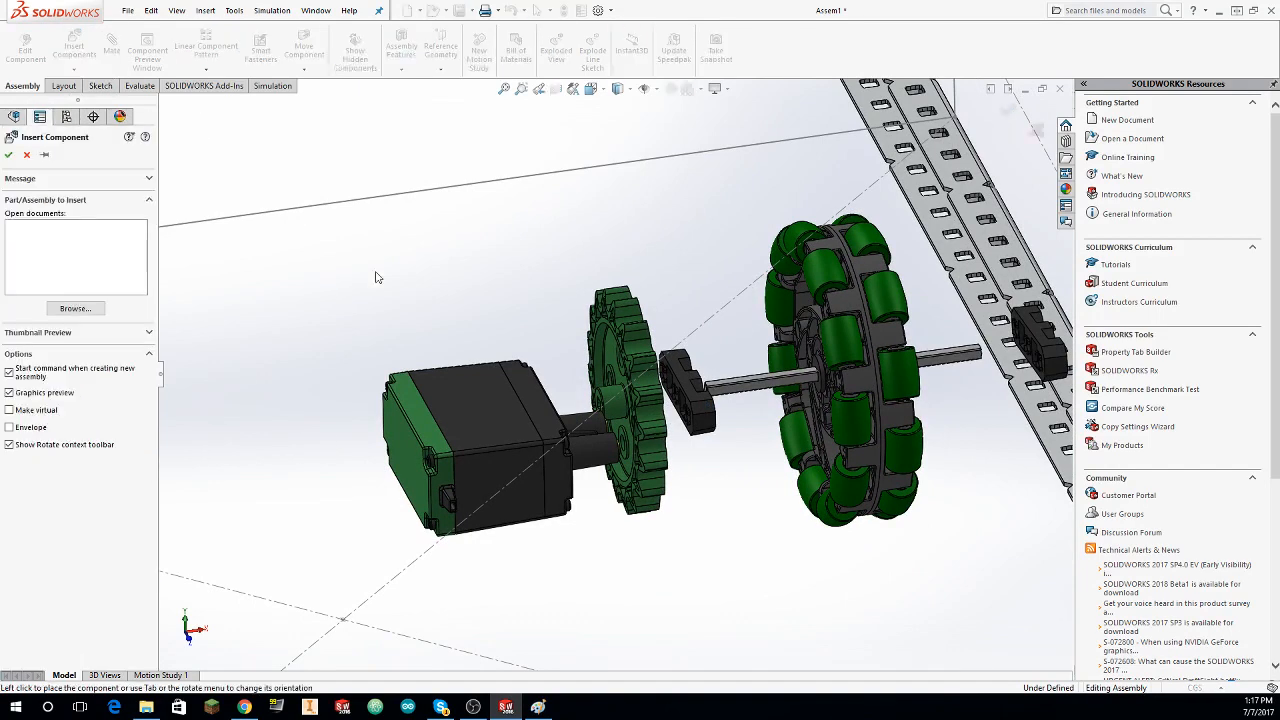
{"action": "left_click", "coordinate": [89, 311]}
{"action": "left_click", "coordinate": [584, 179]}
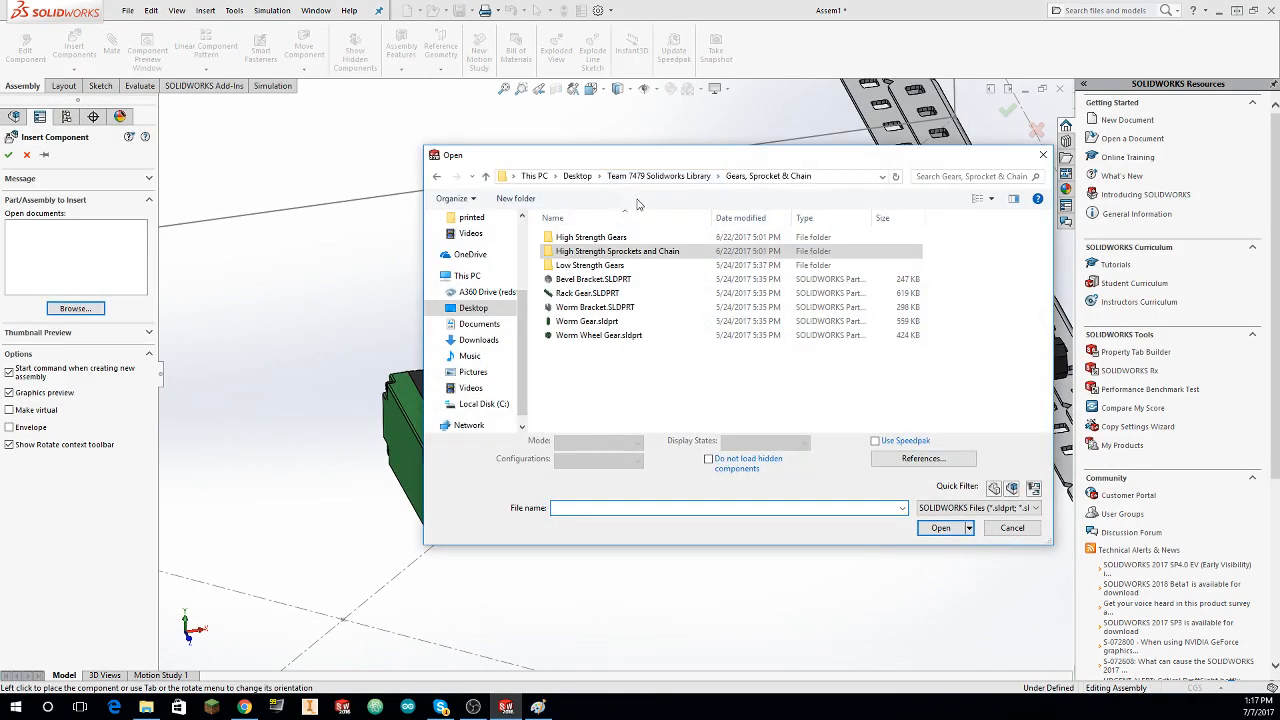
{"action": "left_click", "coordinate": [617, 179]}
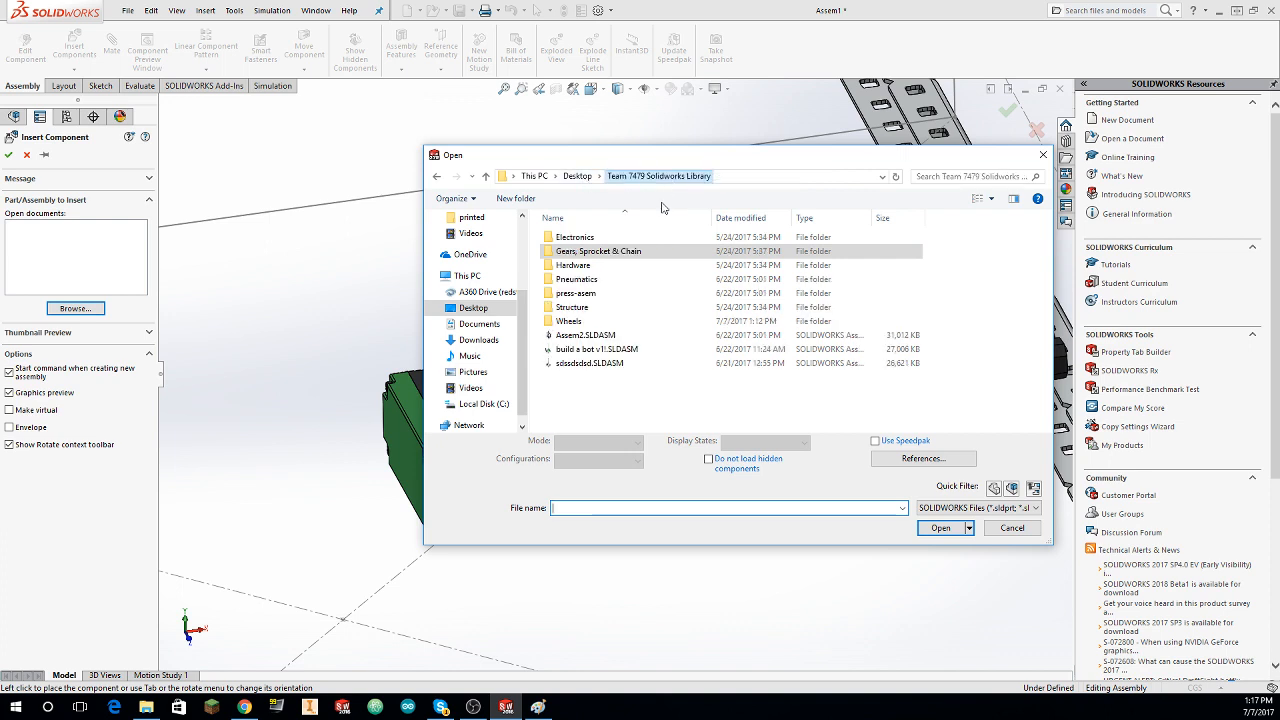
{"action": "double_click", "coordinate": [628, 283]}
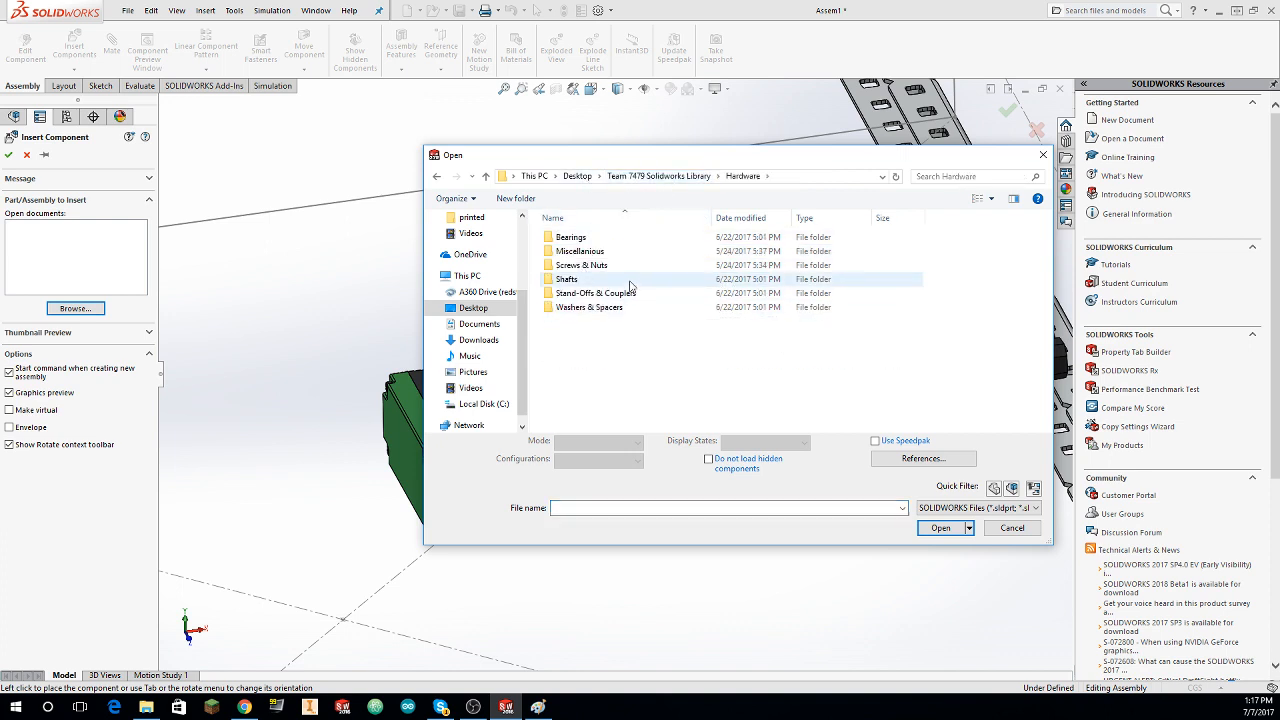
{"action": "double_click", "coordinate": [595, 237]}
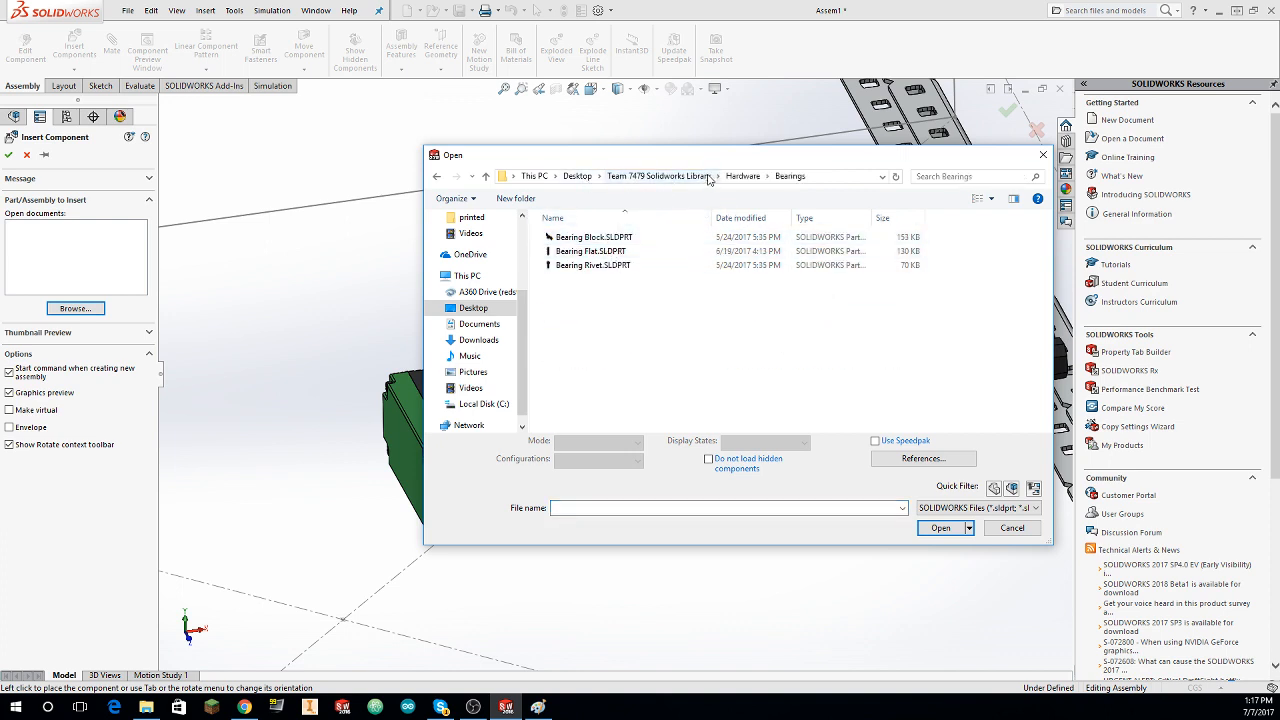
{"action": "left_click", "coordinate": [742, 176]}
{"action": "double_click", "coordinate": [598, 298]}
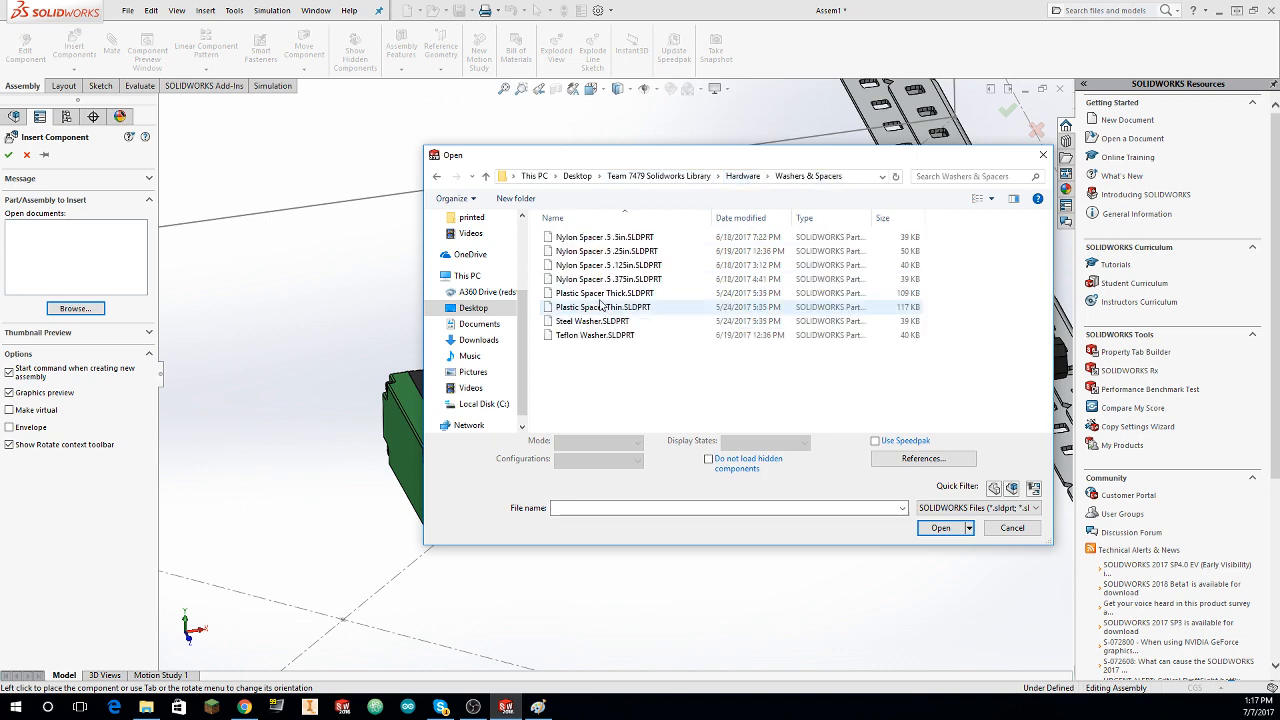
{"action": "double_click", "coordinate": [607, 251]}
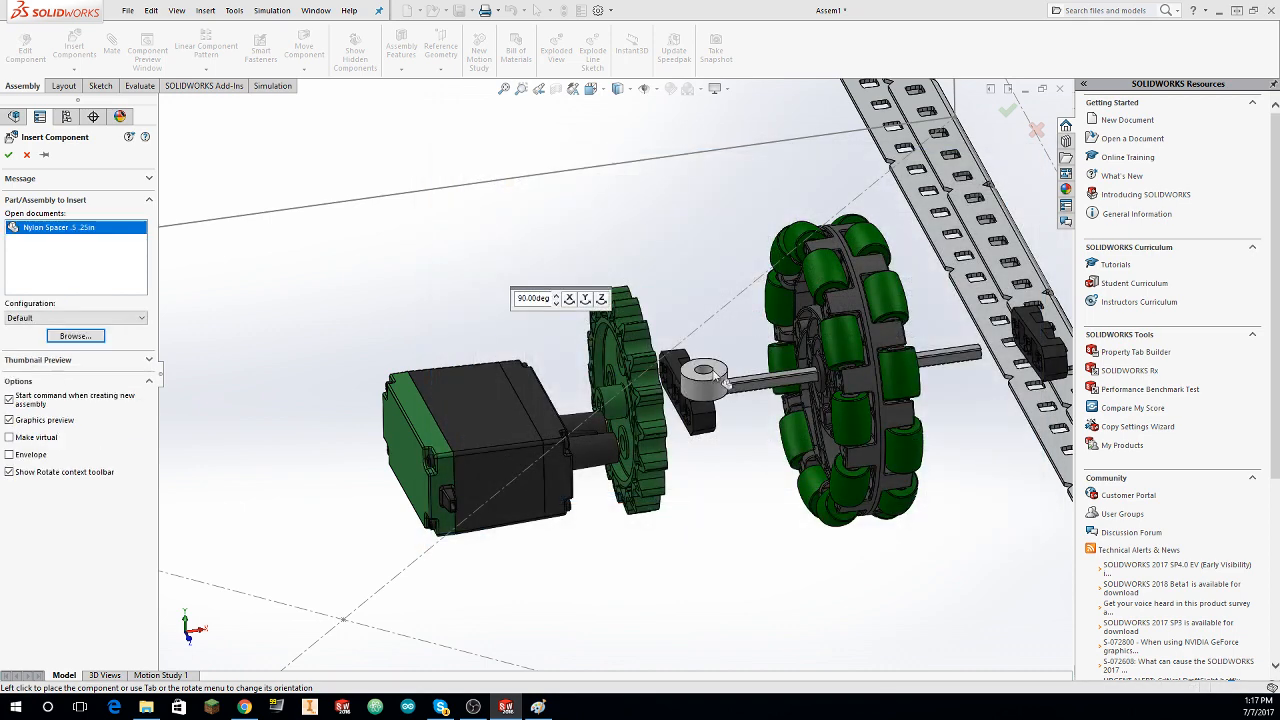
{"action": "left_click", "coordinate": [713, 347]}
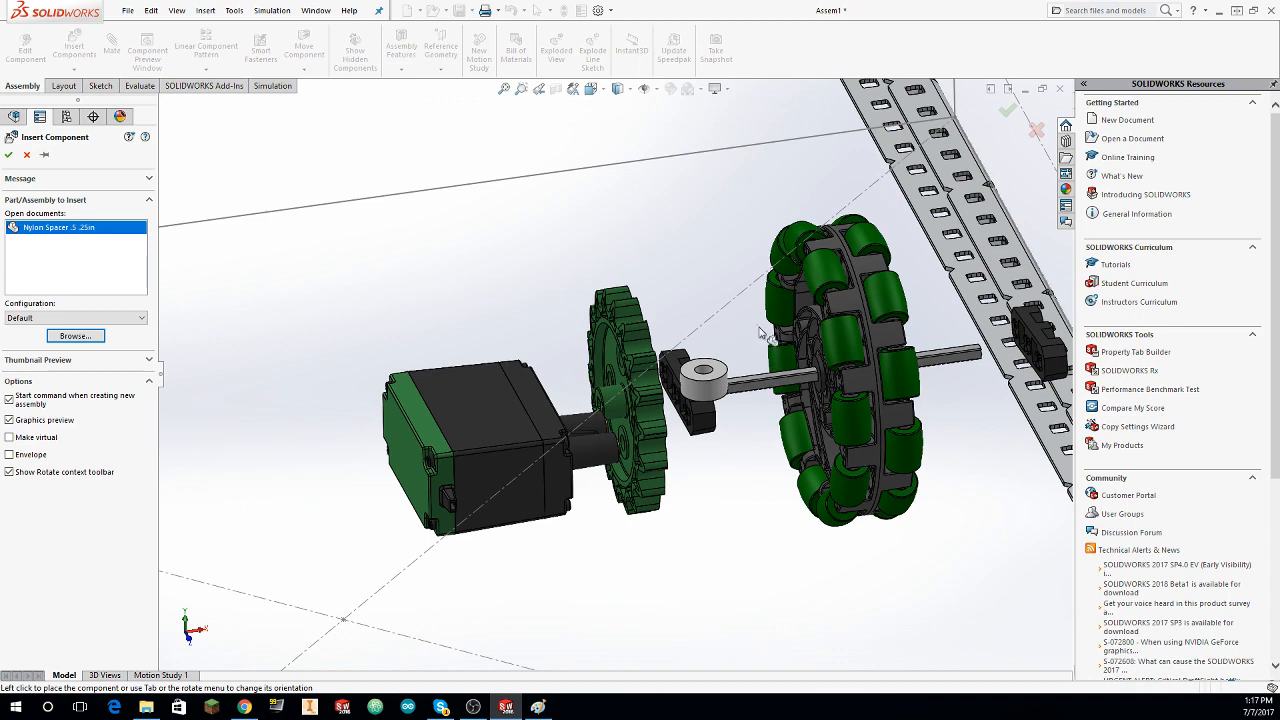
{"action": "key", "text": "Escape"}
Step: Load the Nylon Spacer .5 .375in part from the Washers & Spacers folder for insertion
{"action": "left_click", "coordinate": [75, 46]}
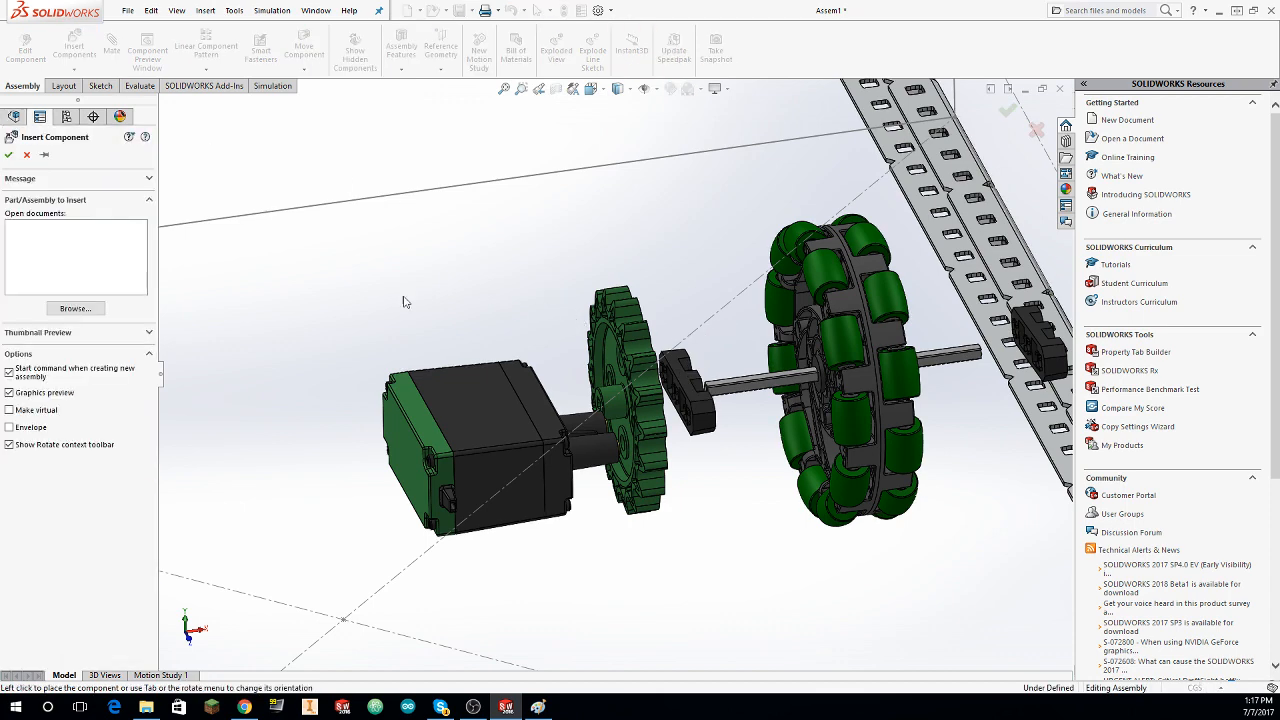
{"action": "left_click", "coordinate": [74, 308]}
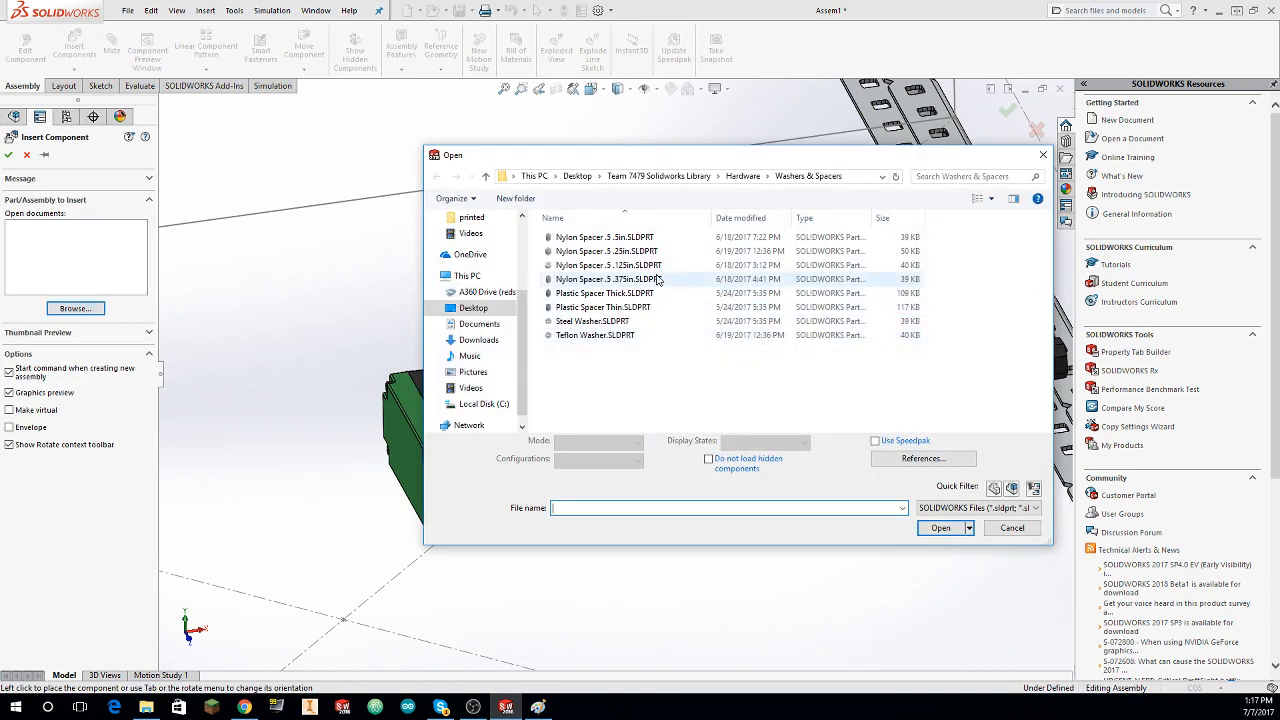
{"action": "left_click", "coordinate": [637, 282]}
{"action": "left_click", "coordinate": [936, 530]}
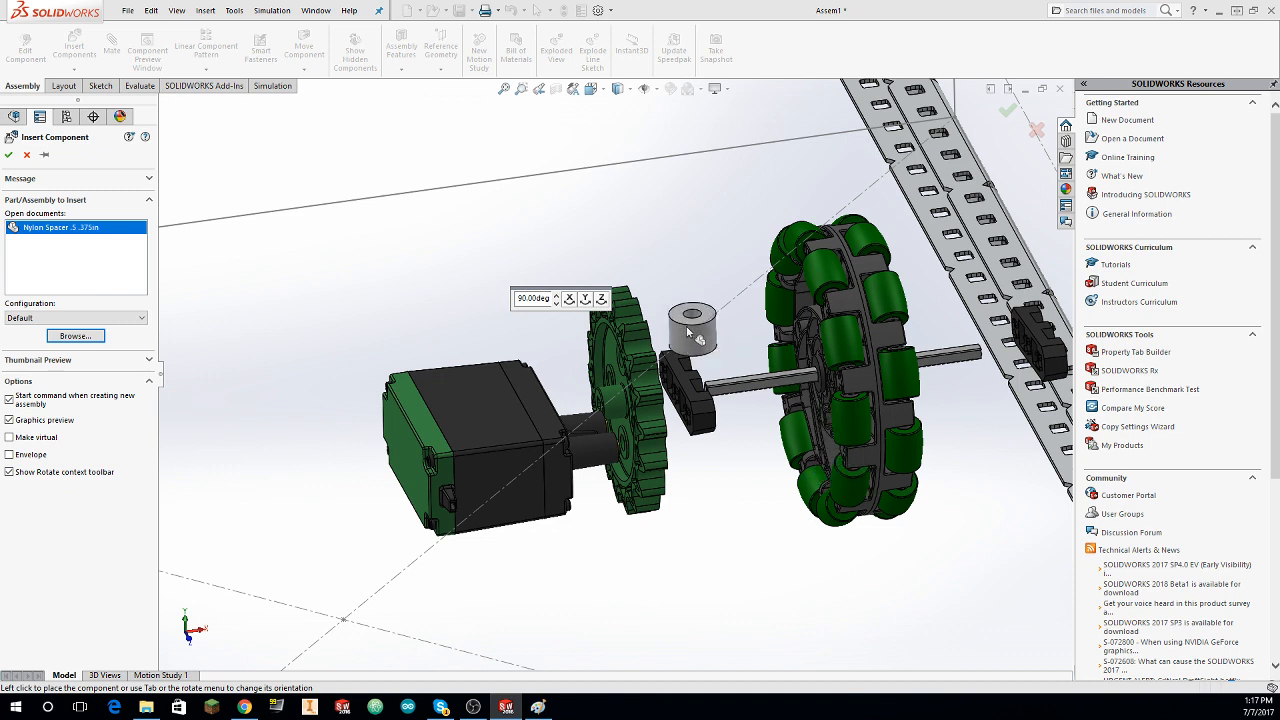
Step: Try 90-degree rotations of the nylon spacer about its axes and place it above the Bearing Flat between the sprocket and the omni wheel
{"action": "right_click", "coordinate": [623, 238]}
{"action": "left_click", "coordinate": [673, 261]}
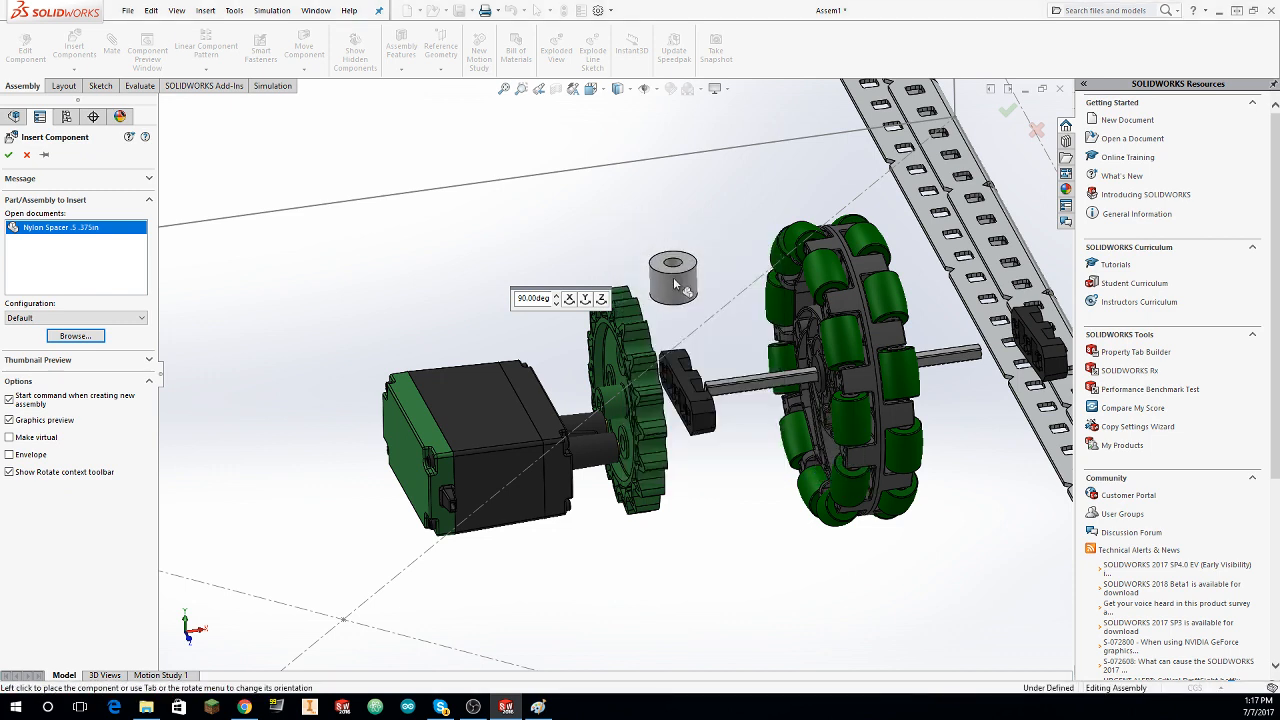
{"action": "right_click", "coordinate": [668, 277]}
{"action": "left_click", "coordinate": [703, 295]}
{"action": "right_click", "coordinate": [699, 289]}
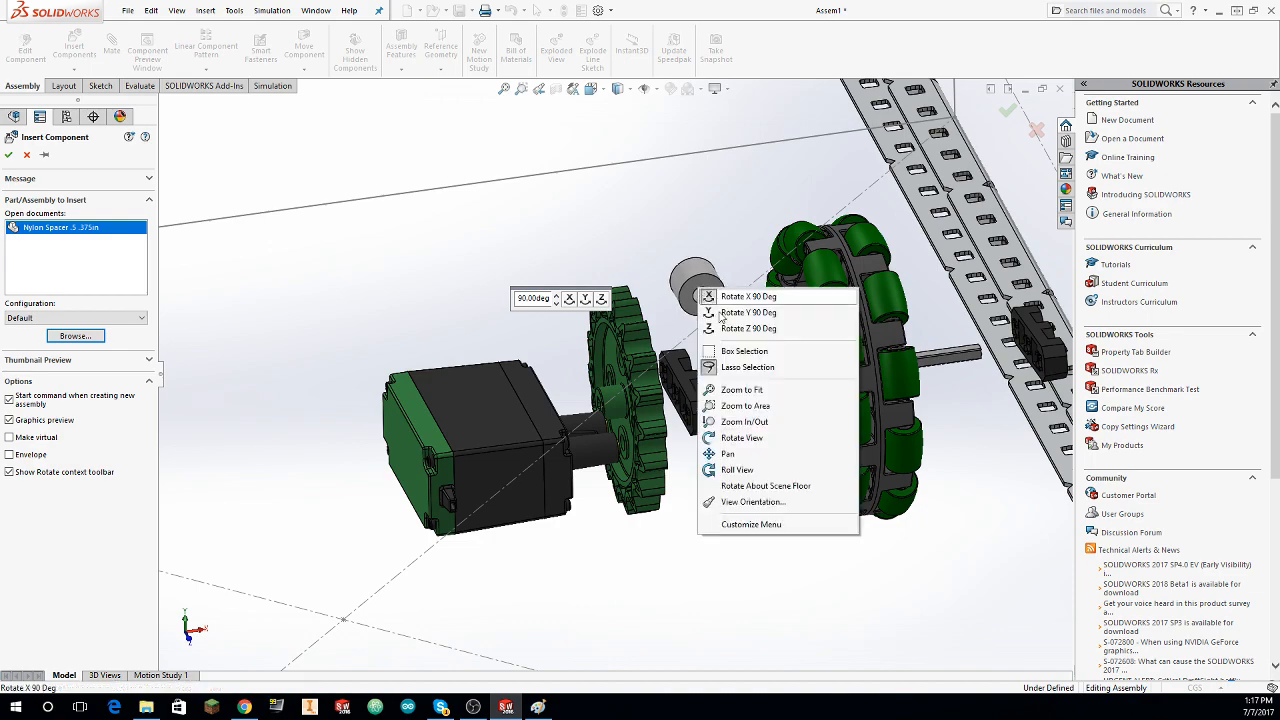
{"action": "left_click", "coordinate": [748, 328]}
{"action": "right_click", "coordinate": [694, 290]}
{"action": "left_click", "coordinate": [705, 296]}
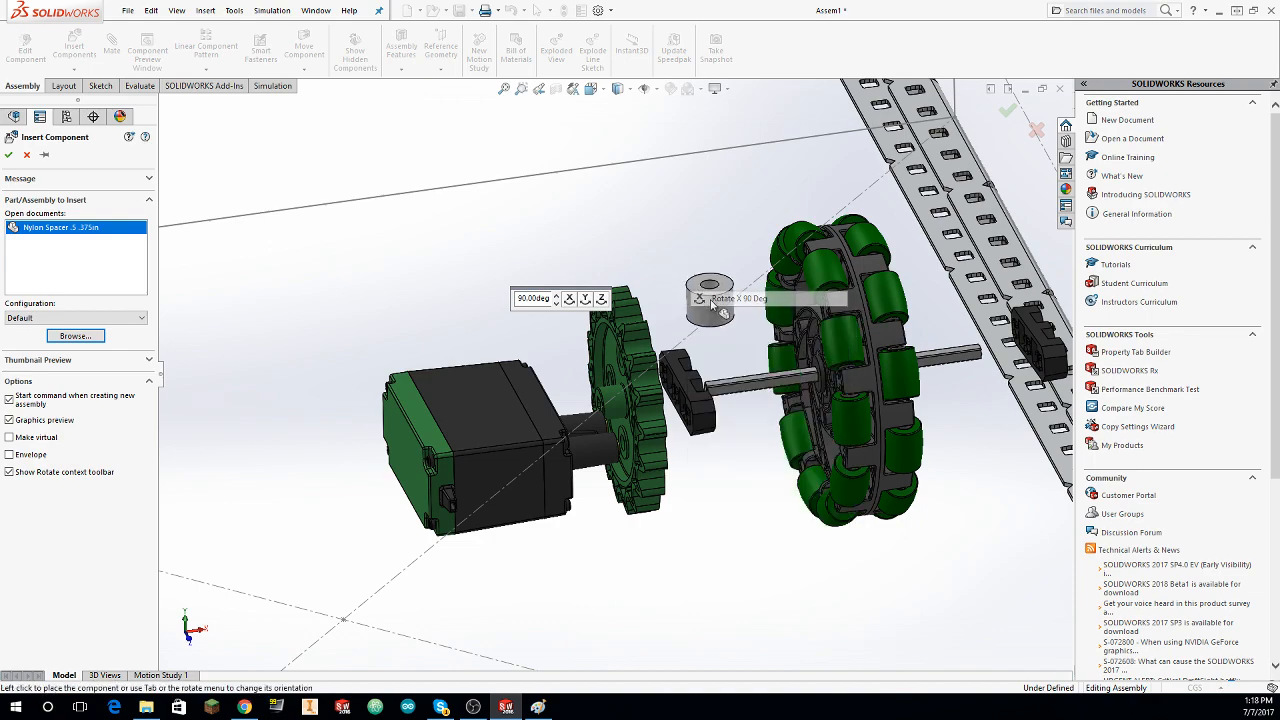
Step: Add a concentric mate between the nylon spacer's outer cylindrical face and the middle hole of the Bearing Flat beside the sprocket, and close the mate command
{"action": "scroll", "coordinate": [804, 386], "scroll_direction": "up", "scroll_amount": 5}
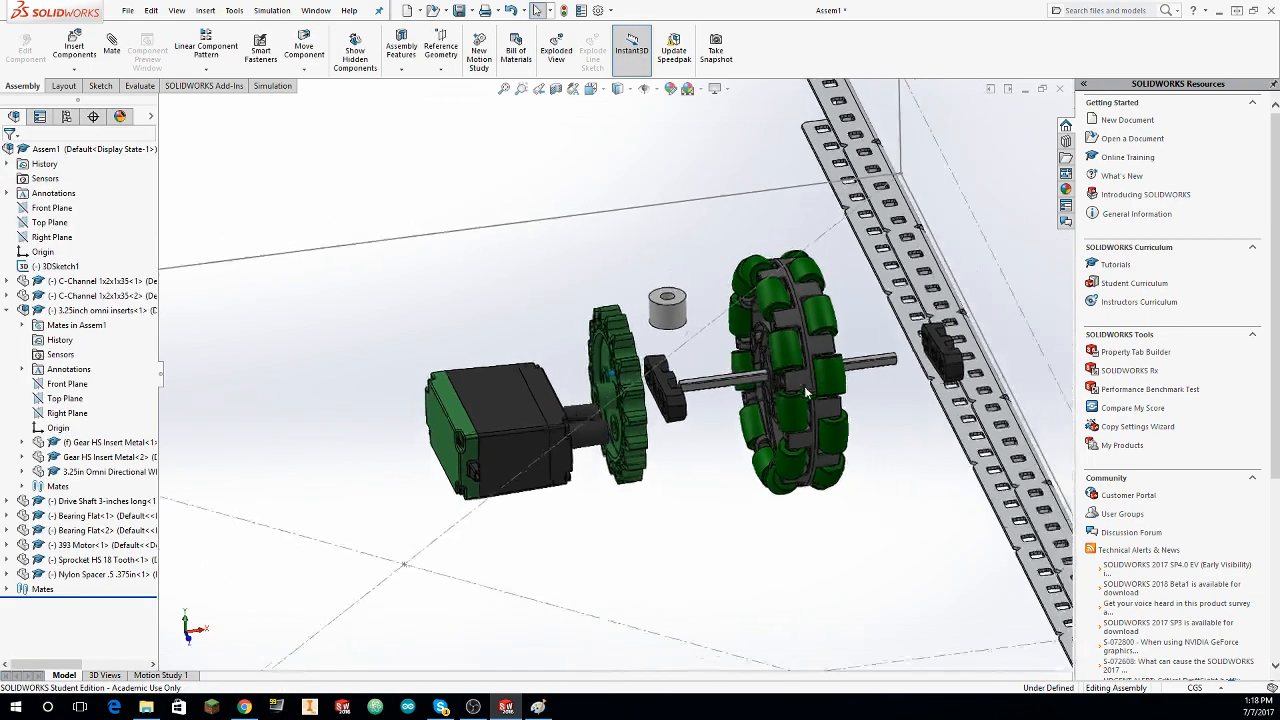
{"action": "middle_click_drag", "start_coordinate": [806, 388], "coordinate": [884, 370]}
{"action": "scroll", "coordinate": [892, 368], "scroll_direction": "down", "scroll_amount": 10}
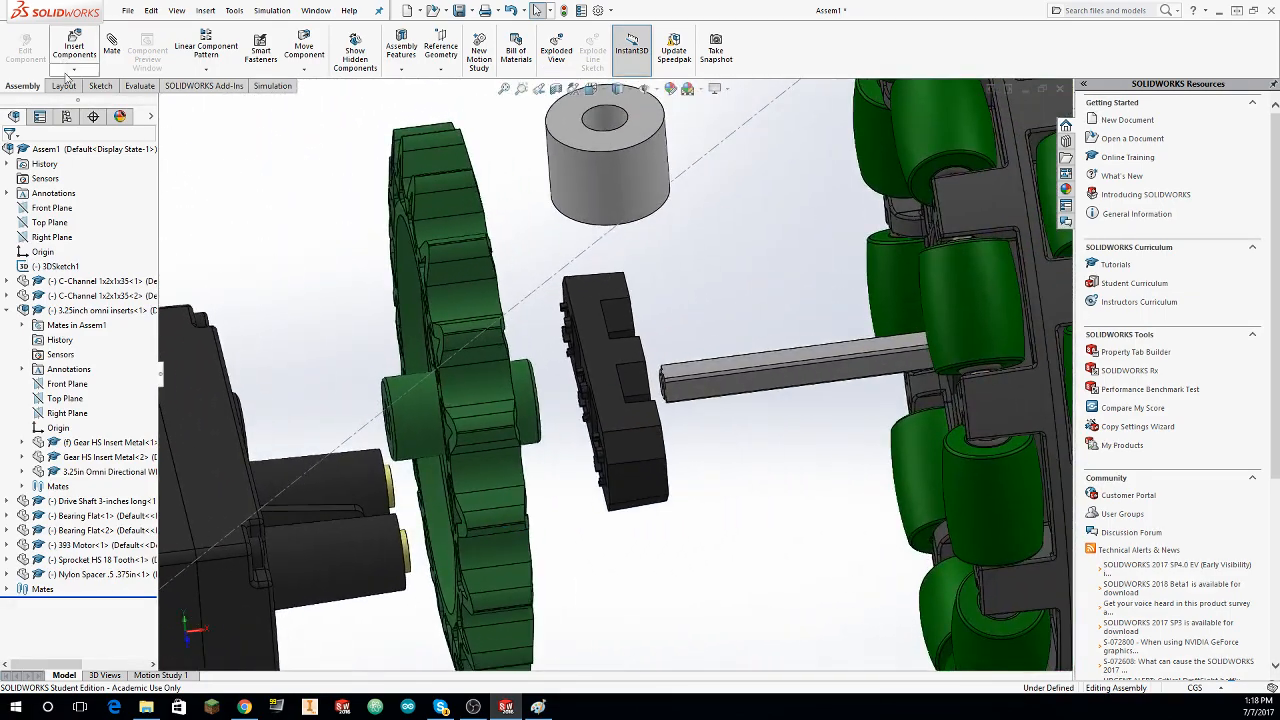
{"action": "left_click", "coordinate": [122, 47]}
{"action": "left_click", "coordinate": [602, 181]}
{"action": "middle_click_drag", "start_coordinate": [792, 392], "coordinate": [700, 404]}
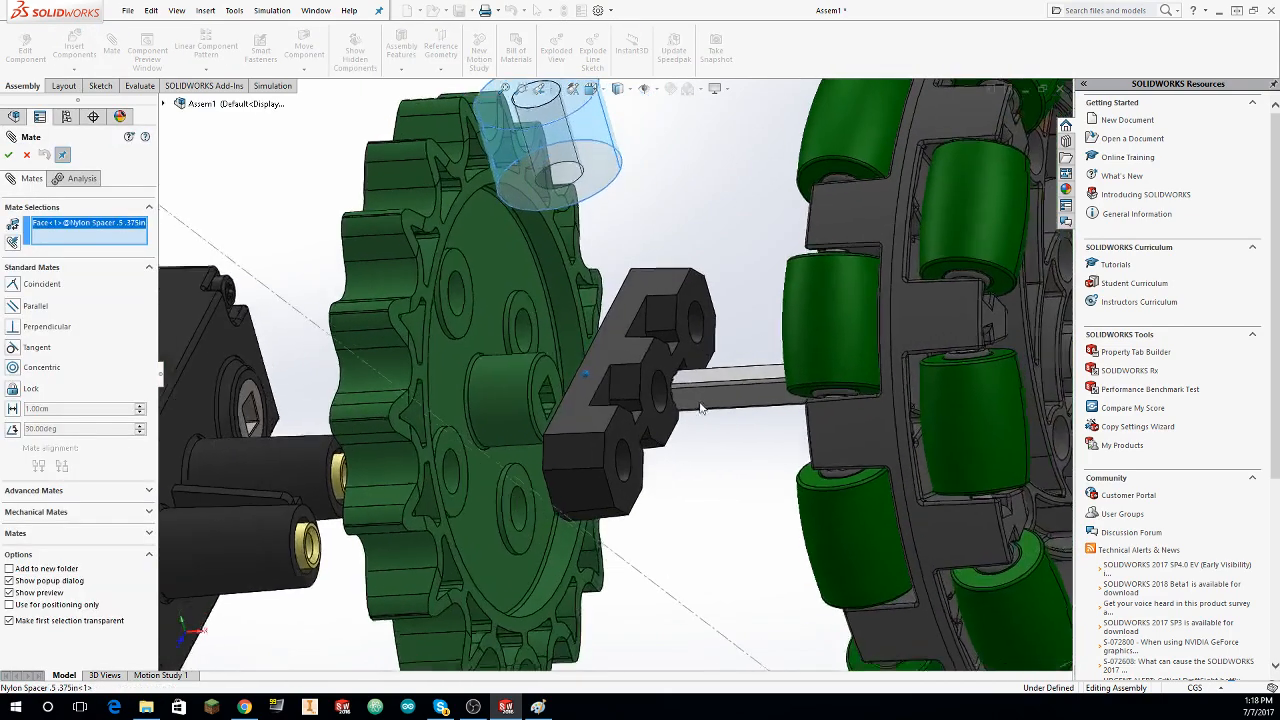
{"action": "scroll", "coordinate": [685, 400], "scroll_direction": "down", "scroll_amount": 2}
{"action": "left_click", "coordinate": [684, 401]}
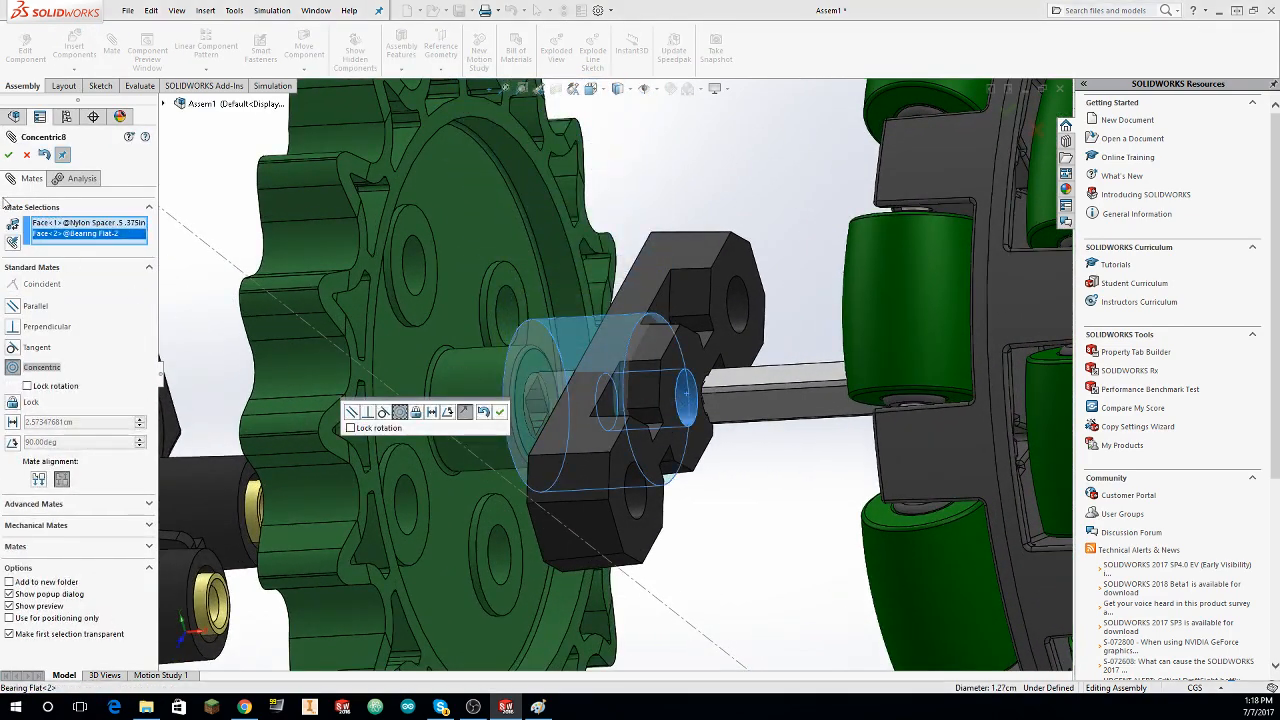
{"action": "left_click", "coordinate": [9, 155]}
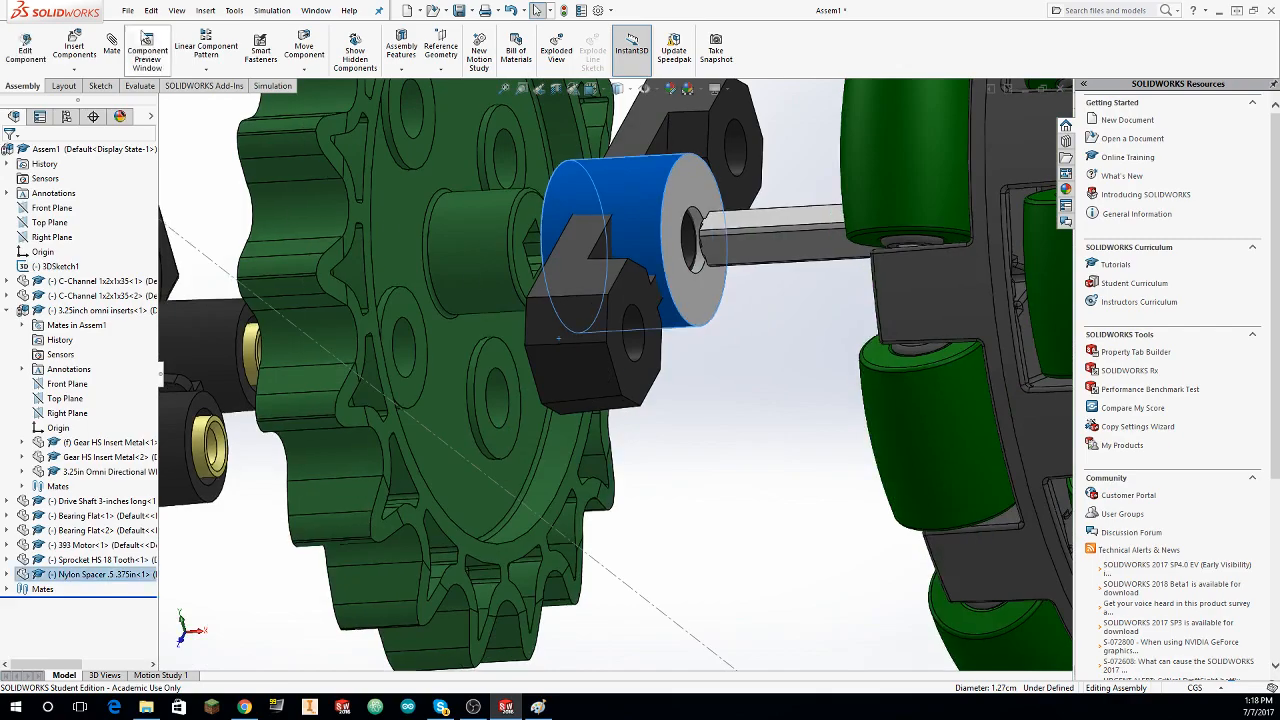
{"action": "key", "text": "Escape"}
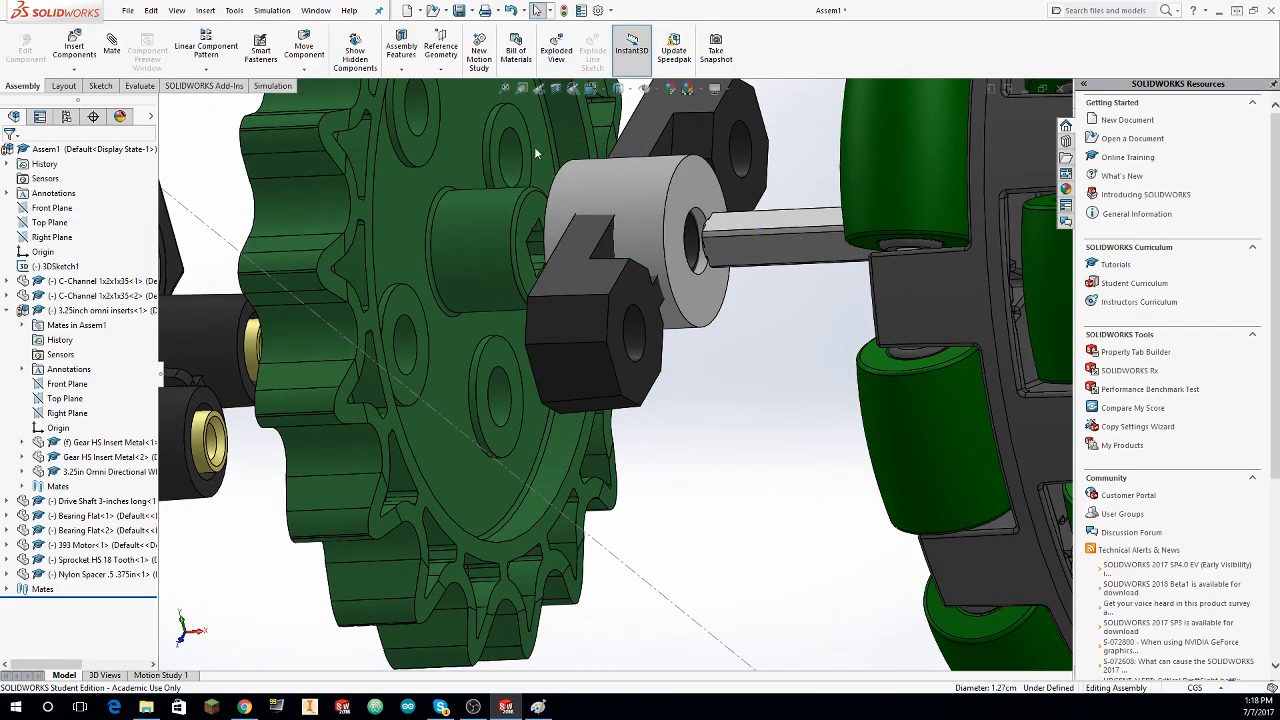
Step: Add a coincident mate between the nylon spacer's end face and the face of the omni wheel's metal hub insert
{"action": "left_click", "coordinate": [121, 48]}
{"action": "middle_click_drag", "start_coordinate": [618, 372], "coordinate": [655, 345]}
{"action": "left_click", "coordinate": [730, 235]}
{"action": "middle_click_drag", "start_coordinate": [740, 236], "coordinate": [985, 246]}
{"action": "left_click", "coordinate": [806, 214]}
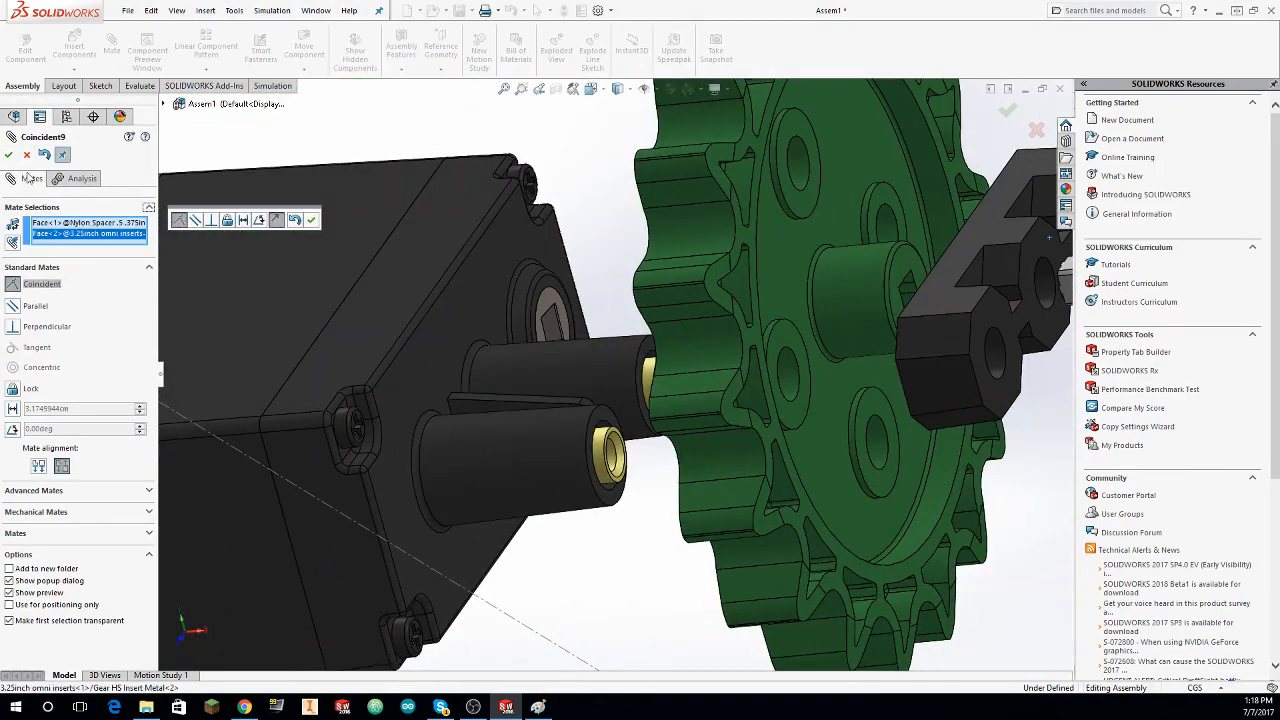
{"action": "left_click", "coordinate": [8, 154]}
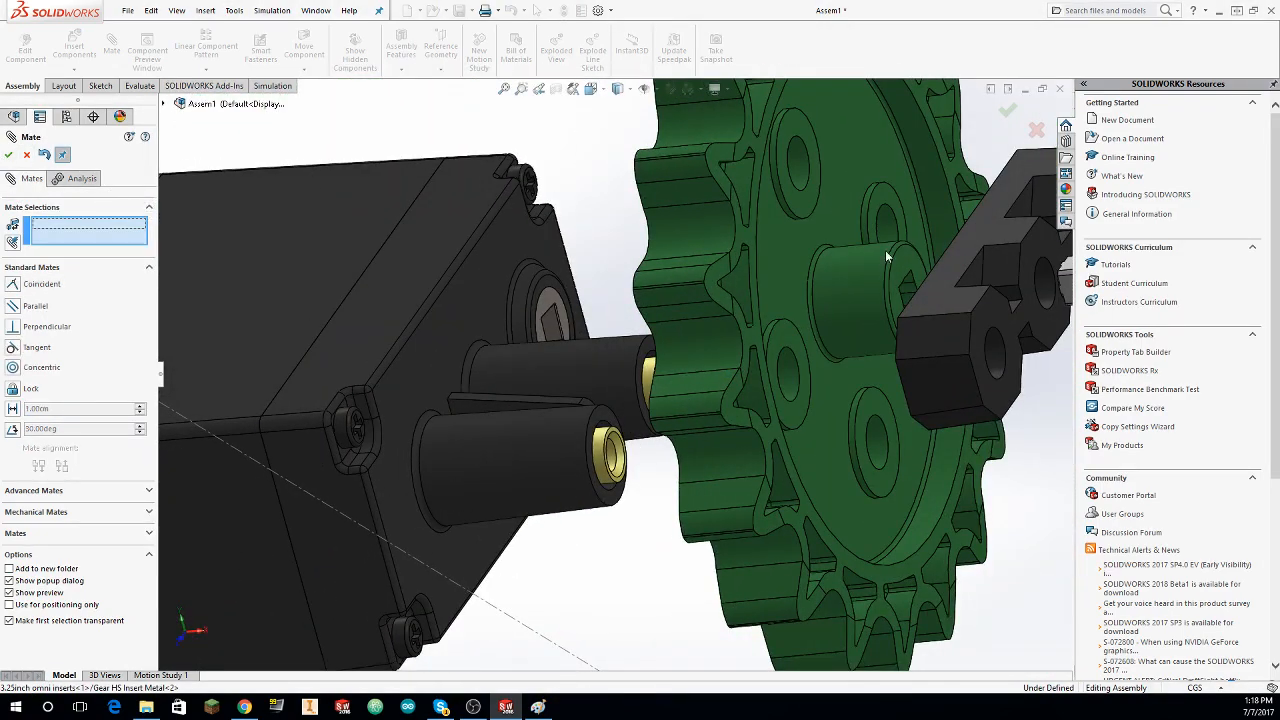
Step: Add a coincident mate between the 18-tooth sprocket's hub end face and the nylon spacer's free end face, and close the mate command
{"action": "left_click", "coordinate": [910, 272]}
{"action": "middle_click_drag", "start_coordinate": [910, 272], "coordinate": [847, 183]}
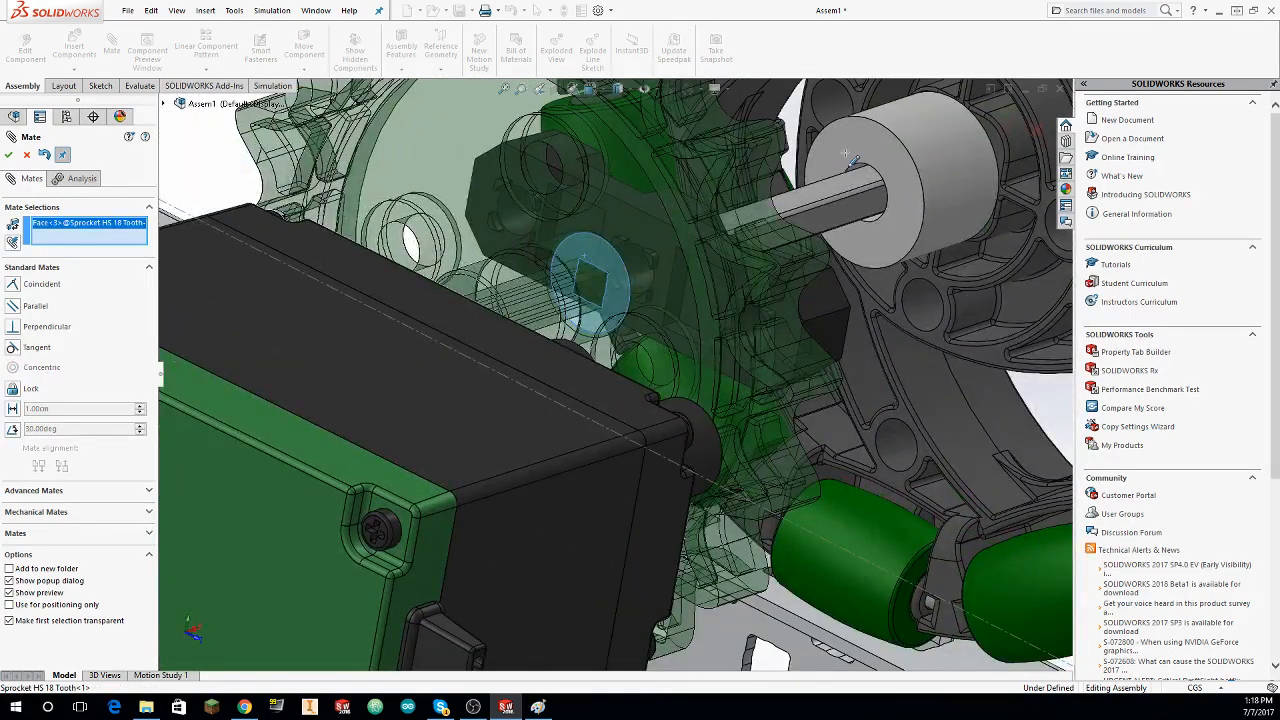
{"action": "left_click", "coordinate": [847, 155]}
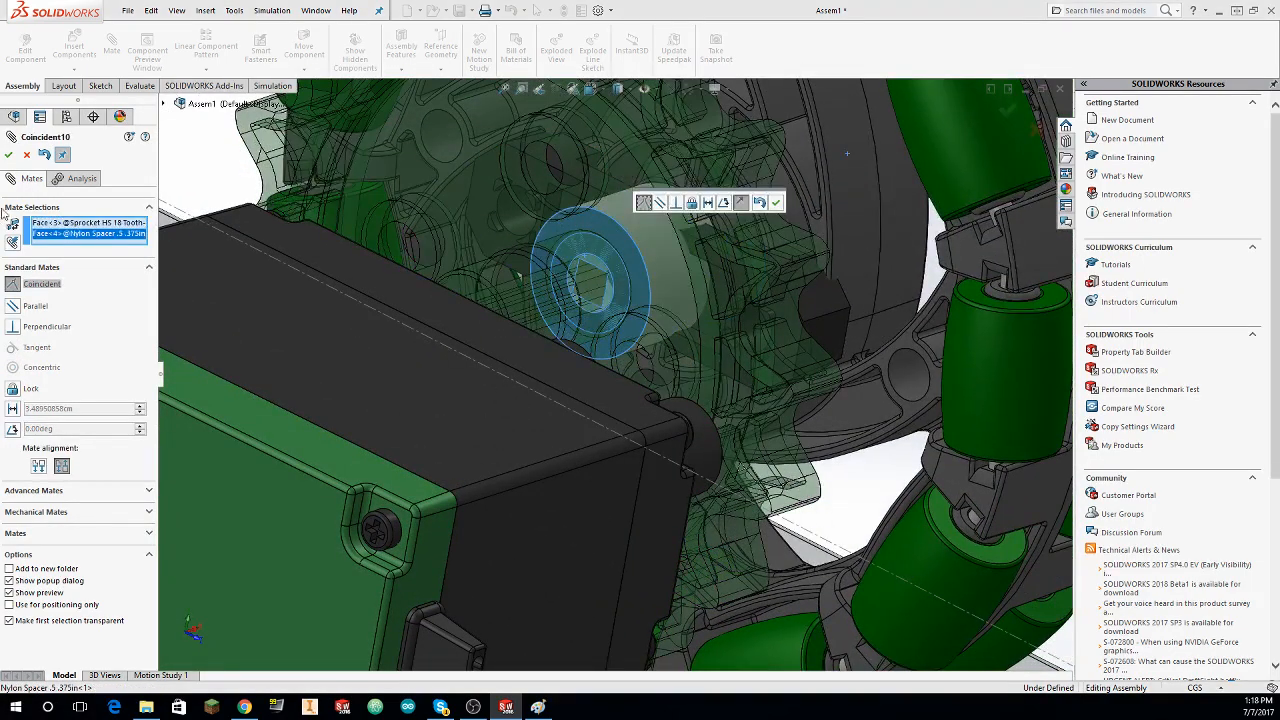
{"action": "left_click", "coordinate": [8, 156]}
{"action": "scroll", "coordinate": [169, 251], "scroll_direction": "up", "scroll_amount": 6}
{"action": "middle_click_drag", "start_coordinate": [171, 252], "coordinate": [838, 411]}
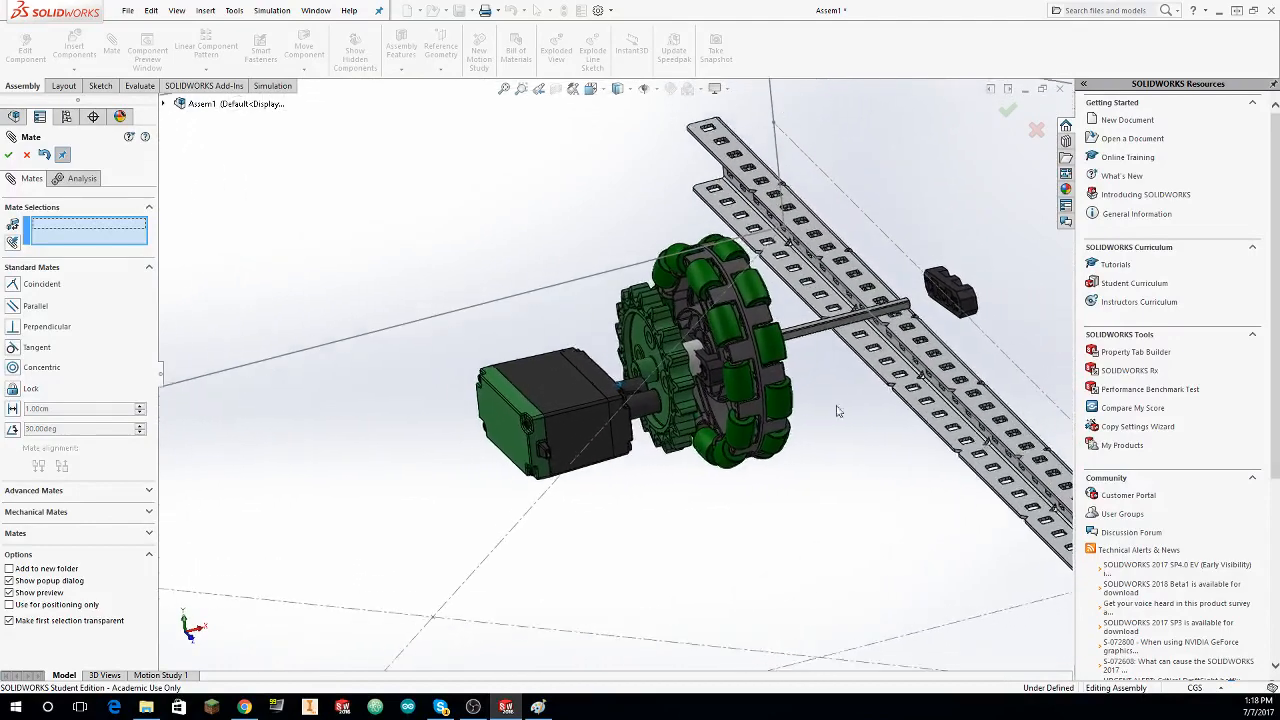
{"action": "scroll", "coordinate": [838, 411], "scroll_direction": "down", "scroll_amount": 1}
{"action": "left_click", "coordinate": [738, 362]}
{"action": "key", "text": "Escape"}
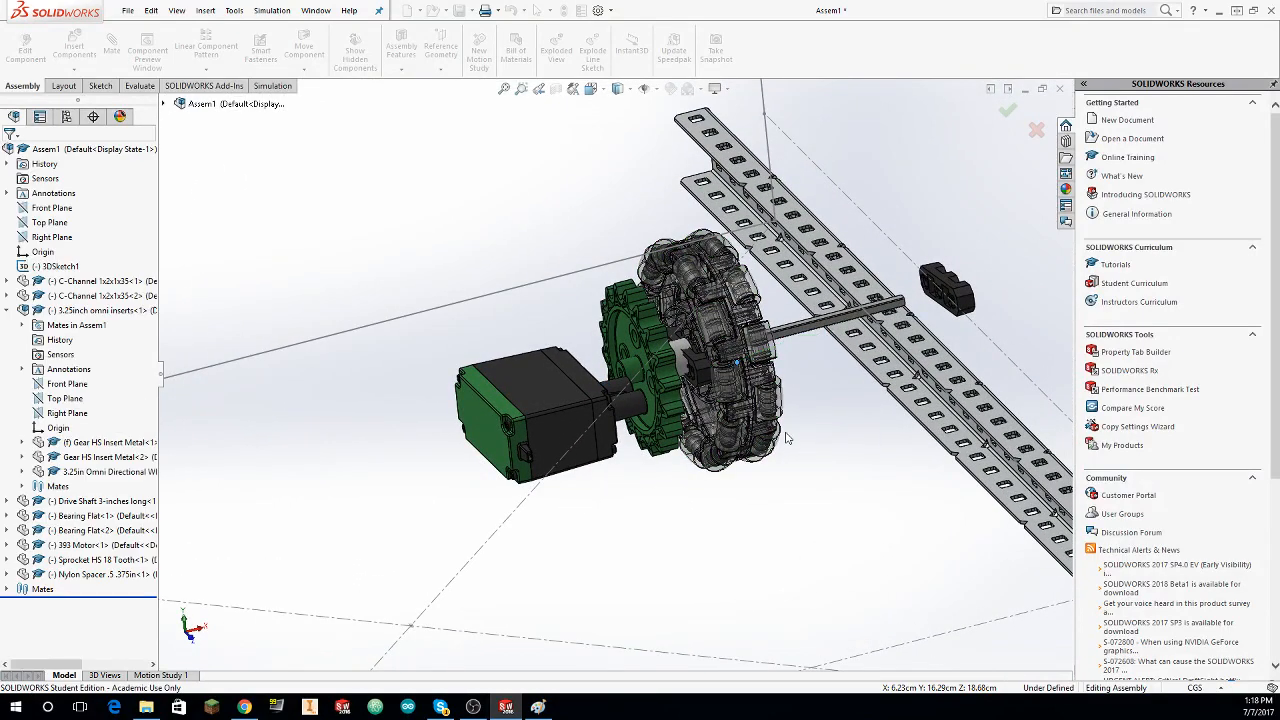
Step: Slide the omni wheel with the spacer and sprocket along the drive shaft axis toward the outer Bearing Flat
{"action": "left_click_drag", "start_coordinate": [765, 365], "coordinate": [869, 372]}
{"action": "middle_click_drag", "start_coordinate": [869, 372], "coordinate": [805, 263]}
{"action": "scroll", "coordinate": [868, 340], "scroll_direction": "up", "scroll_amount": 3}
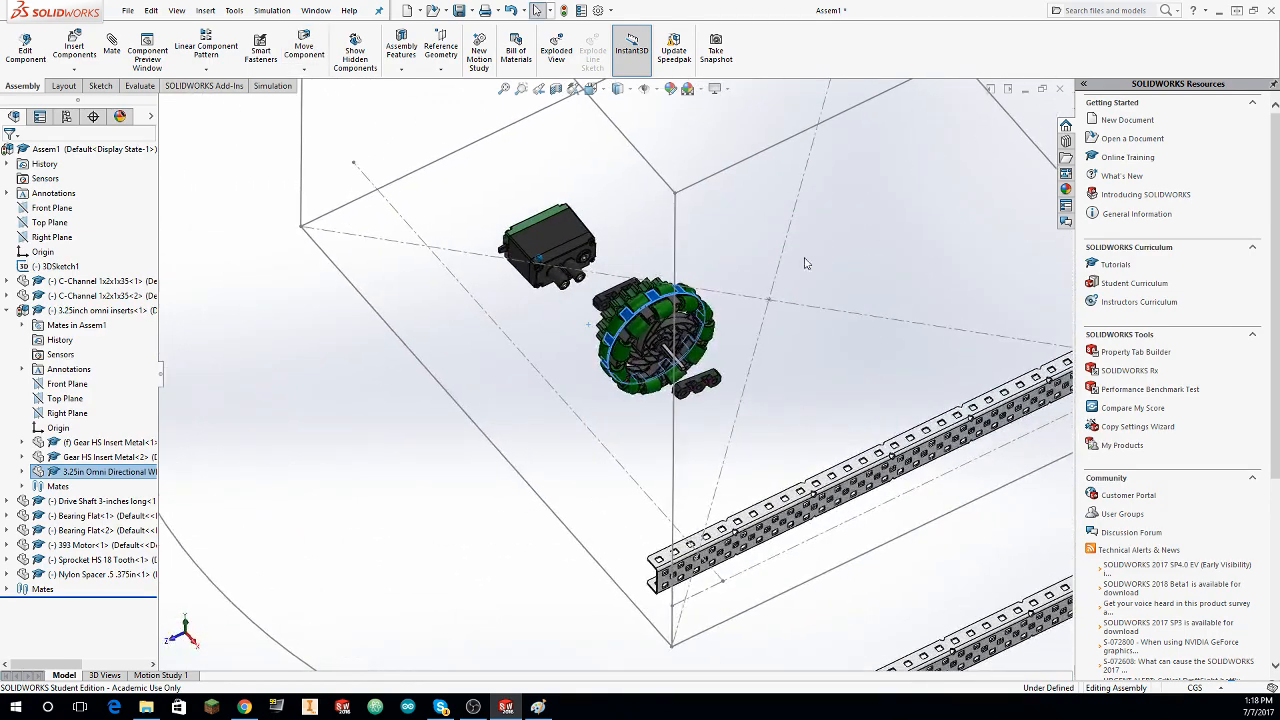
{"action": "left_click", "coordinate": [682, 437]}
Step: Select the omni wheel parts, drive shaft, both Bearing Flats, 393 Motor, sprocket and nylon spacer together and copy them
{"action": "left_click_drag", "start_coordinate": [438, 168], "coordinate": [455, 502]}
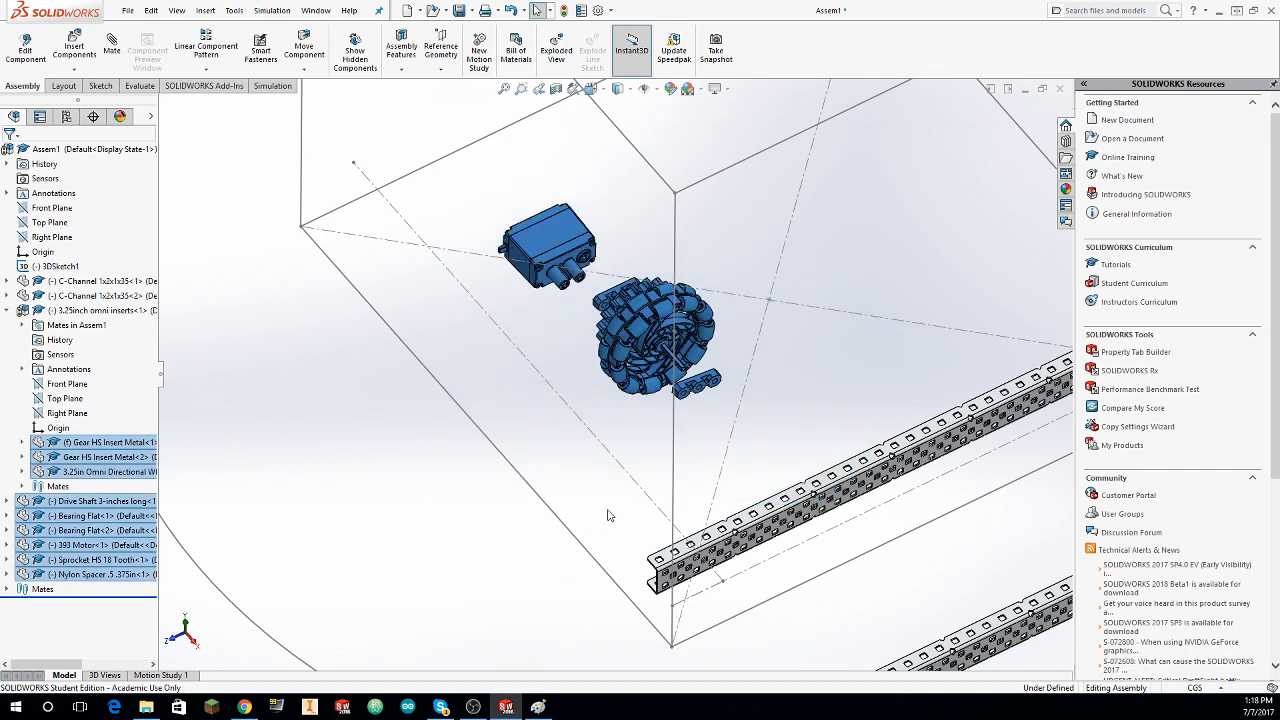
{"action": "key", "text": "ctrl+c"}
{"action": "left_click", "coordinate": [672, 358]}
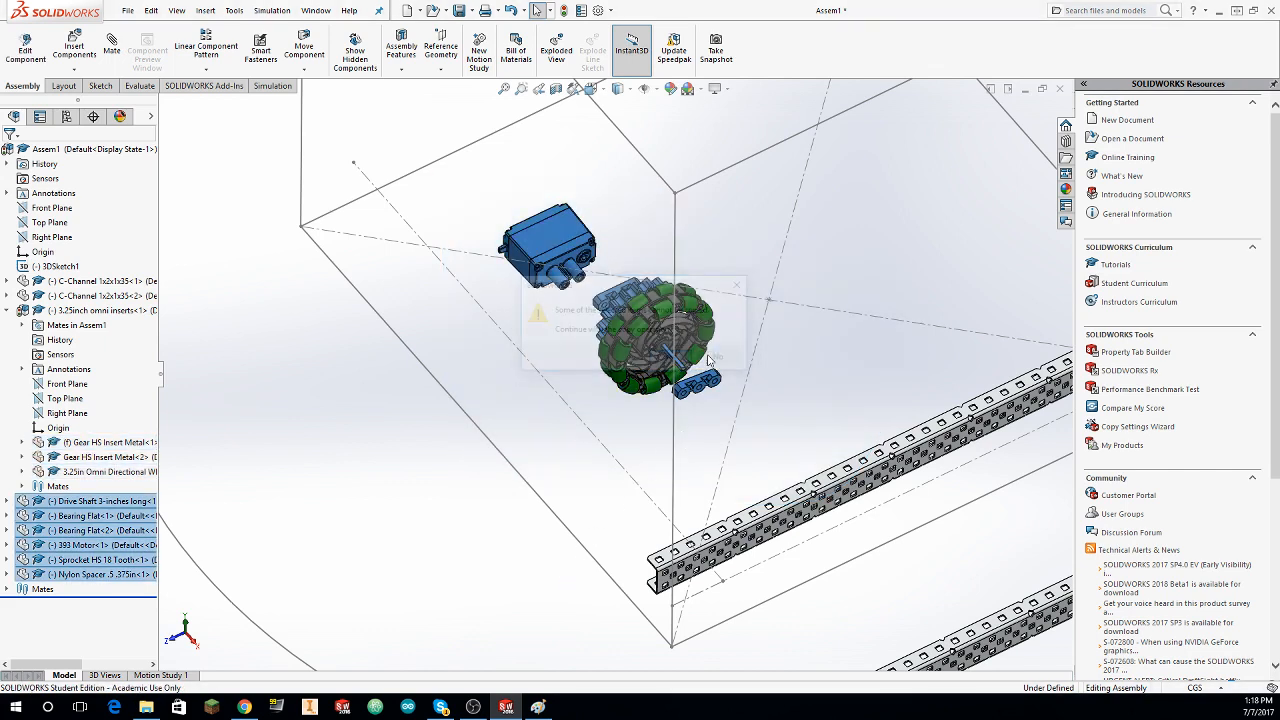
Step: Select the omni wheel, drive shaft, Bearing Flats, 393 Motor, sprocket and spacer together, then copy and paste the set
{"action": "mouse_move", "coordinate": [455, 142]}
{"action": "left_mouse_down"}
{"action": "mouse_move", "coordinate": [862, 401]}
{"action": "mouse_move", "coordinate": [535, 427]}
{"action": "left_mouse_up"}
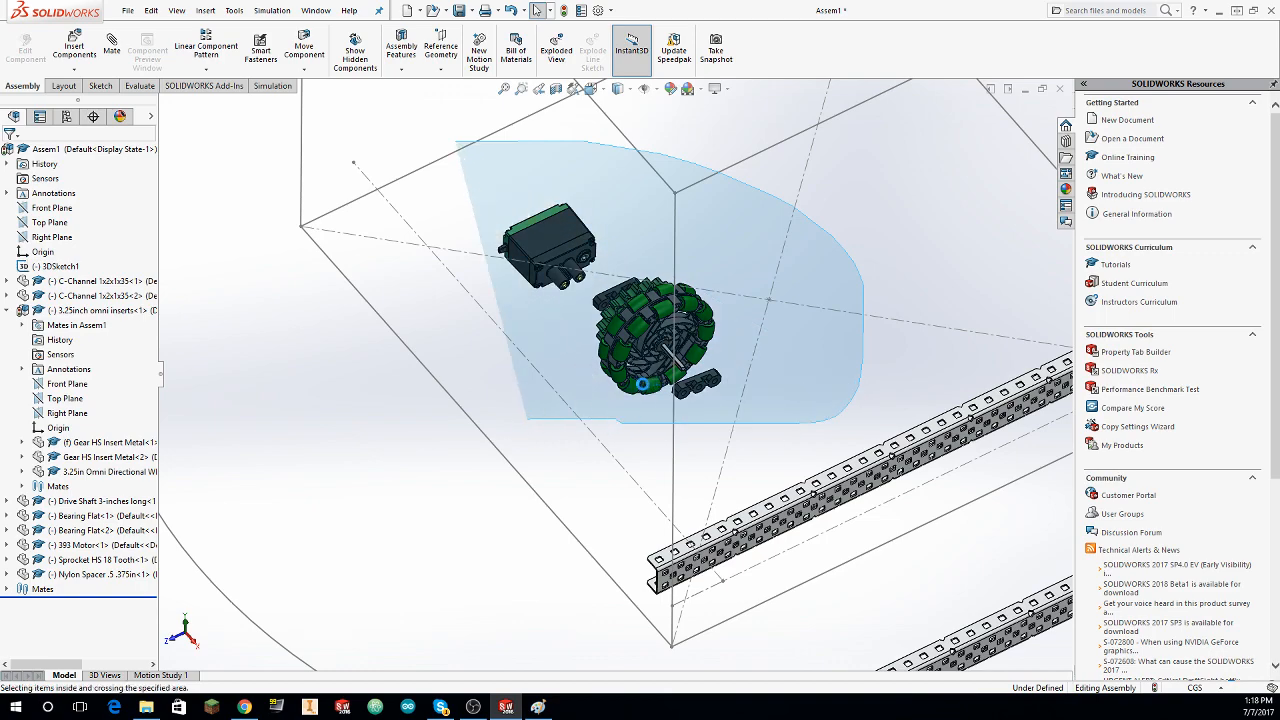
{"action": "middle_click_drag", "start_coordinate": [745, 384], "coordinate": [683, 374]}
{"action": "key", "text": "ctrl+c"}
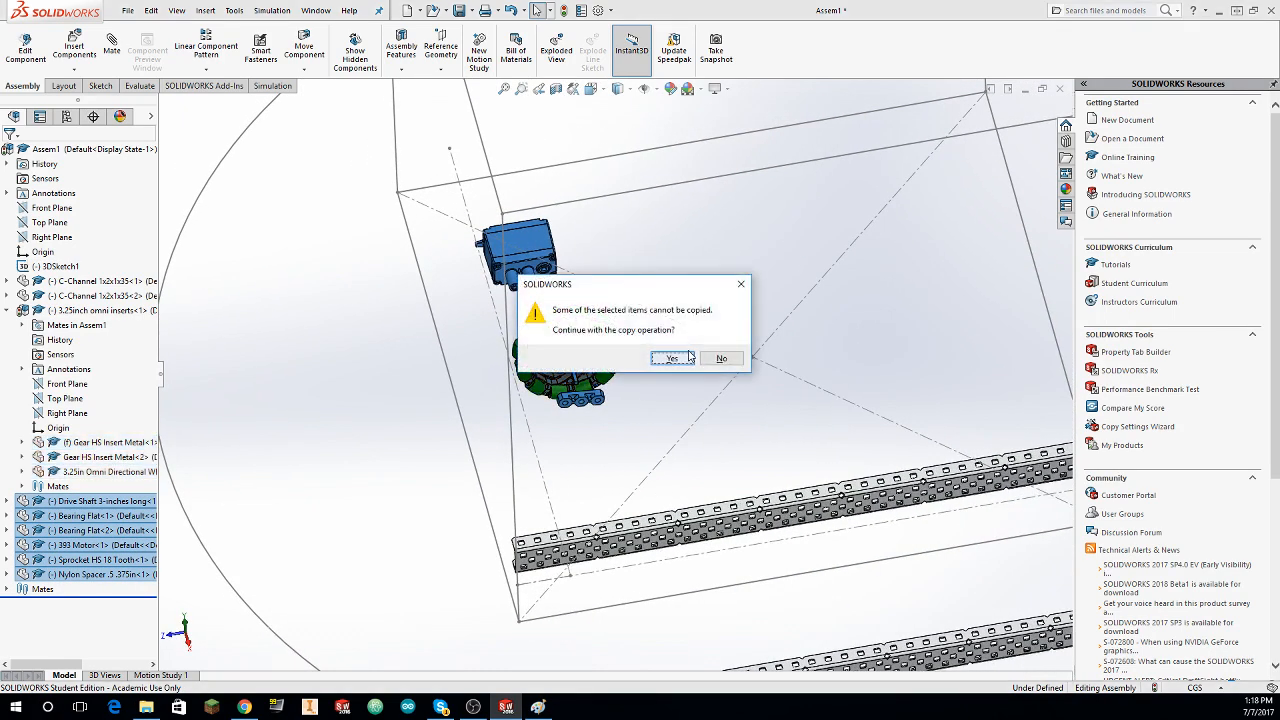
{"action": "left_click", "coordinate": [681, 361]}
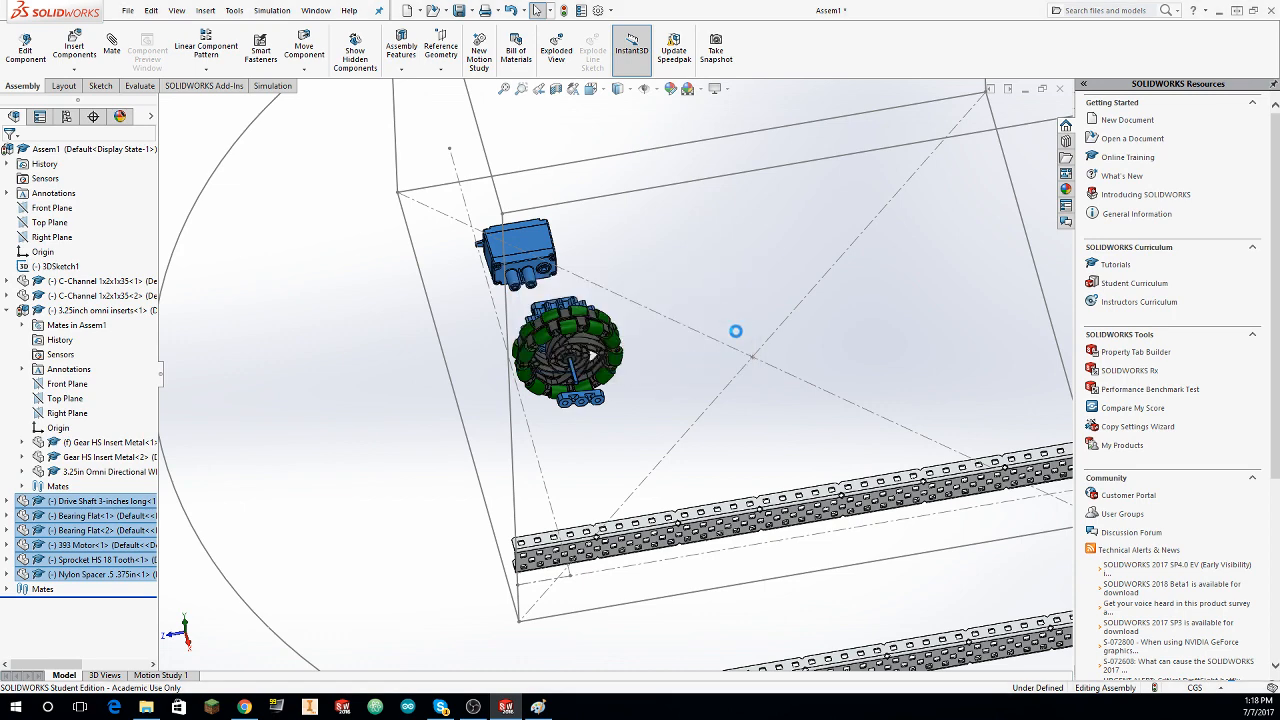
Step: Move the copied 393 Motor, sprocket and attached parts away from the original wheel set
{"action": "left_click_drag", "start_coordinate": [489, 182], "coordinate": [648, 197]}
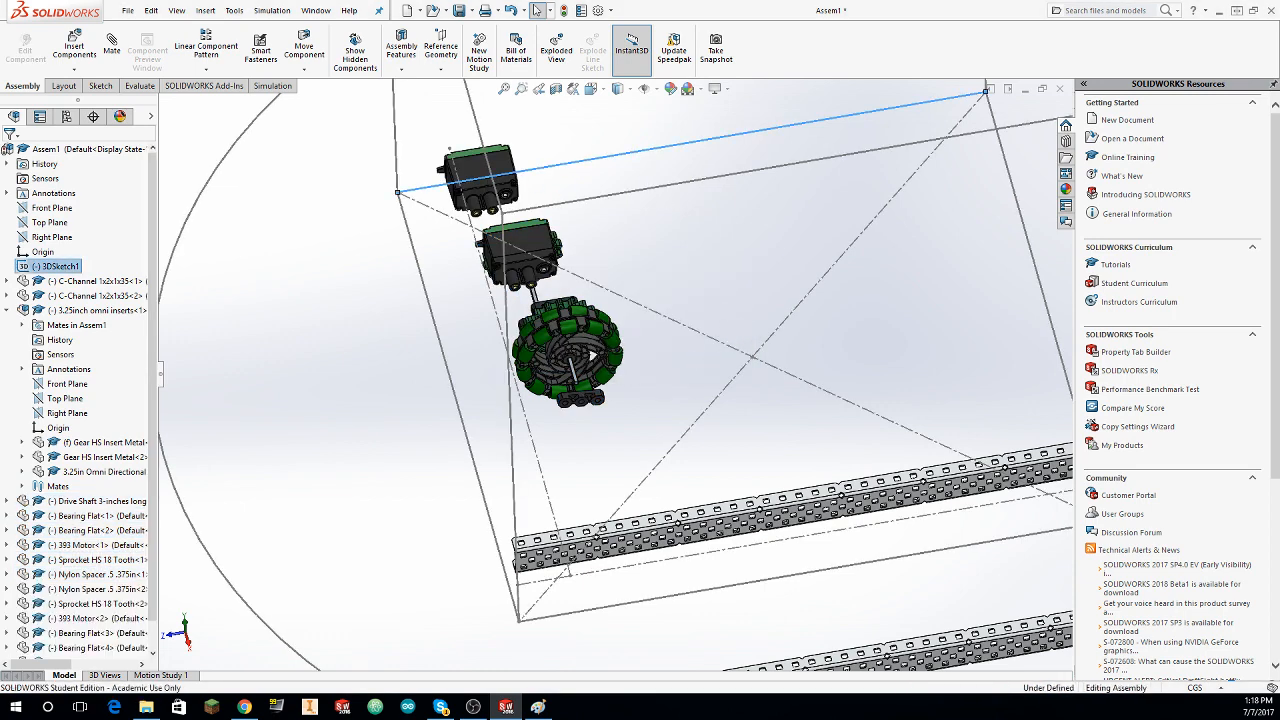
{"action": "left_click", "coordinate": [490, 166]}
{"action": "left_click", "coordinate": [612, 138]}
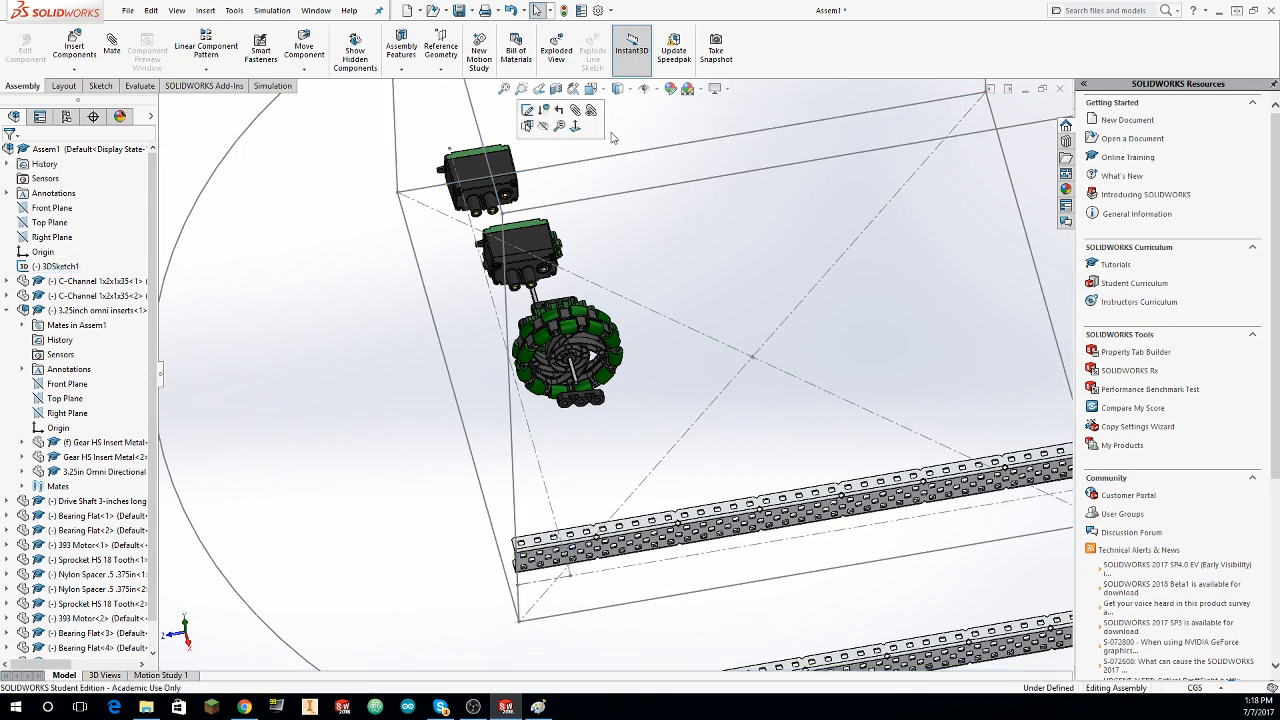
{"action": "left_click_drag", "start_coordinate": [463, 167], "coordinate": [632, 150]}
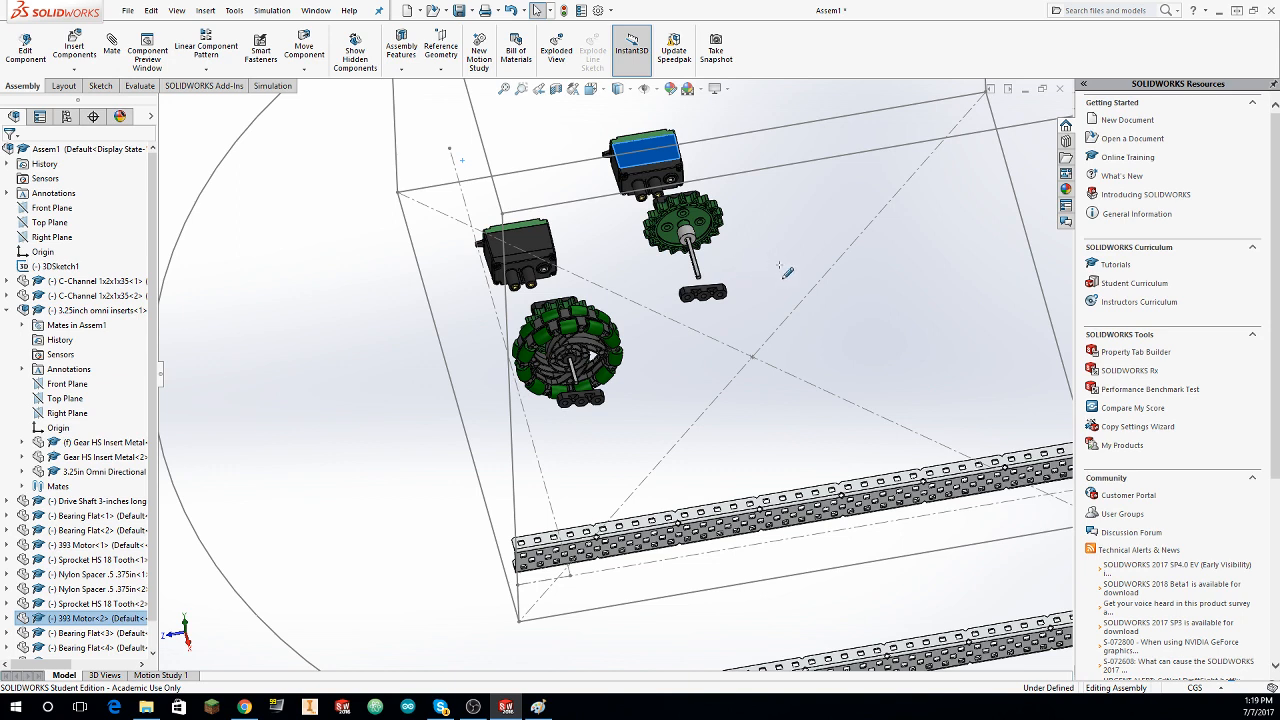
{"action": "left_click_drag", "start_coordinate": [702, 231], "coordinate": [734, 286]}
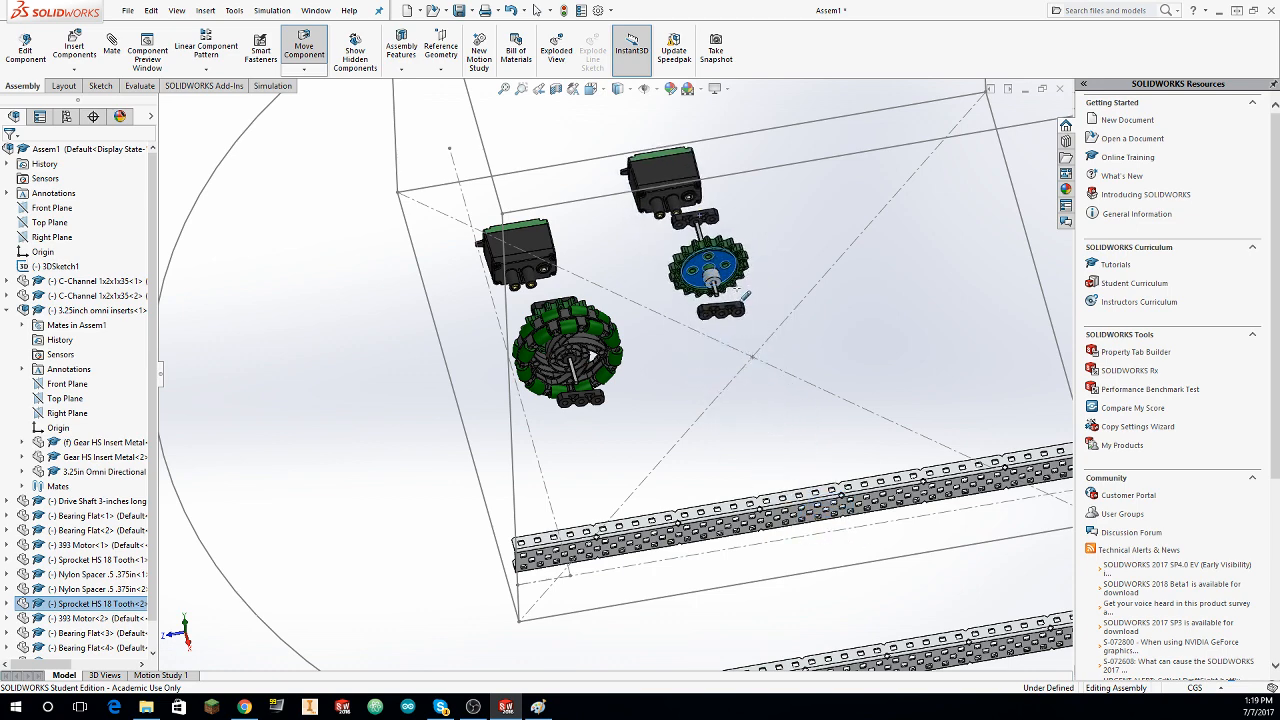
{"action": "left_click", "coordinate": [861, 318]}
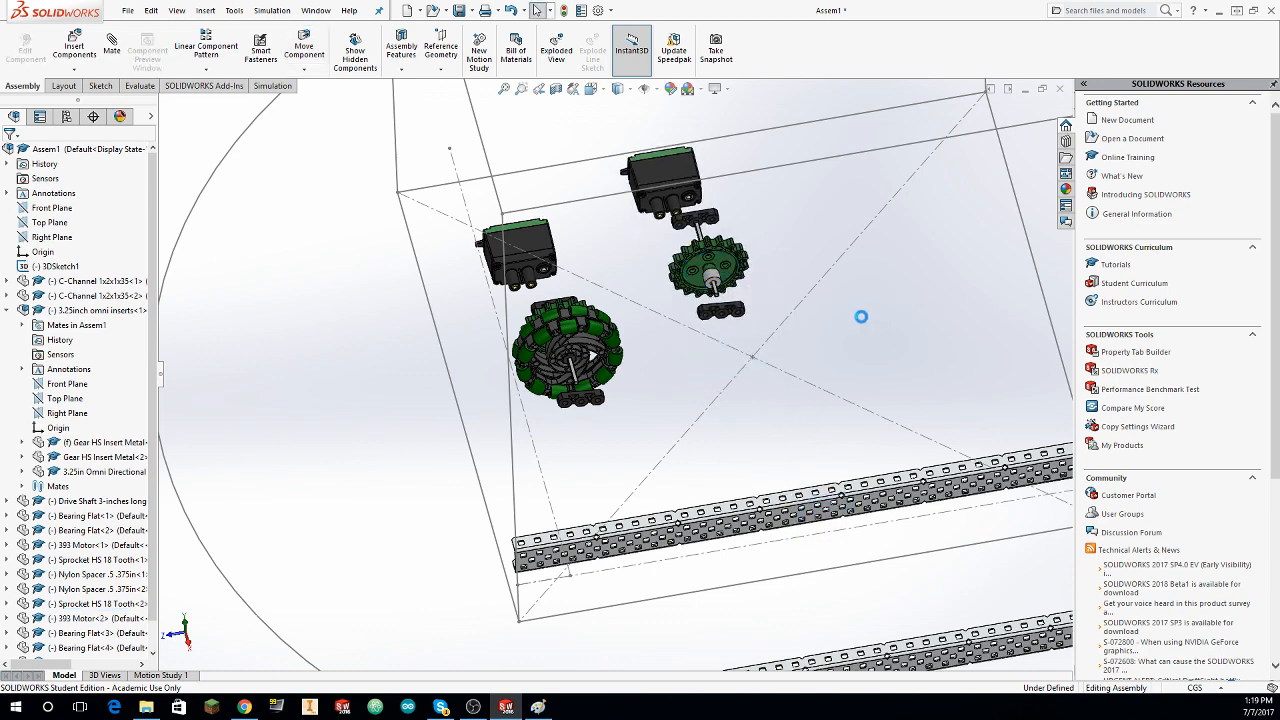
{"action": "middle_click_drag", "start_coordinate": [832, 317], "coordinate": [762, 314]}
{"action": "scroll", "coordinate": [767, 312], "scroll_direction": "up", "scroll_amount": 4}
{"action": "scroll", "coordinate": [767, 312], "scroll_direction": "up", "scroll_amount": 2}
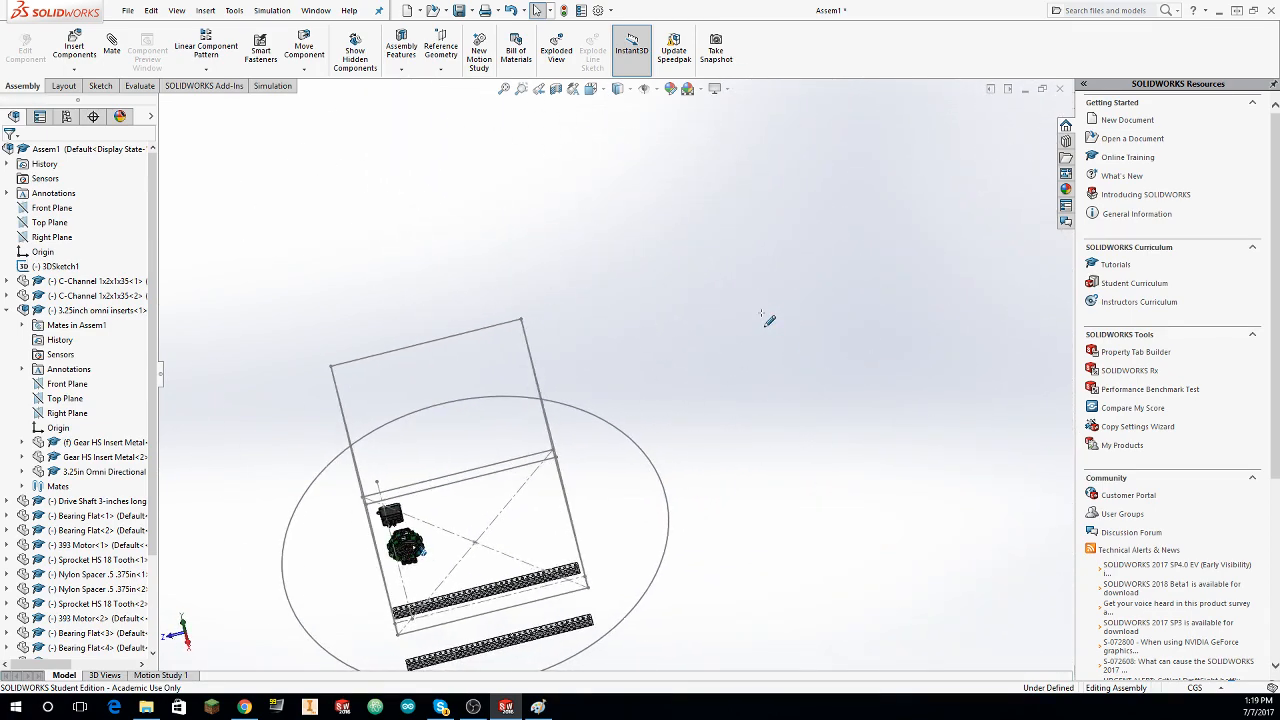
{"action": "scroll", "coordinate": [670, 321], "scroll_direction": "down", "scroll_amount": 5}
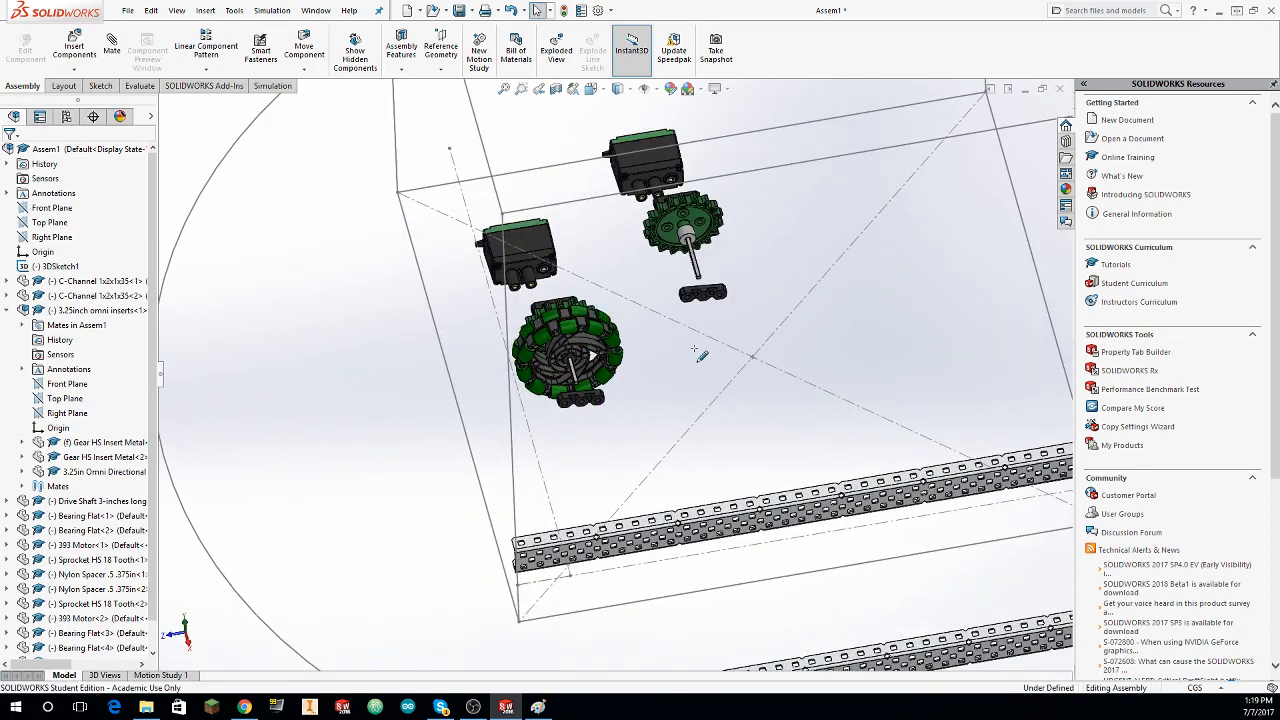
Step: Undo the moves of the duplicated parts and the pasting of the wheel set copy
{"action": "key", "text": "ctrl+z"}
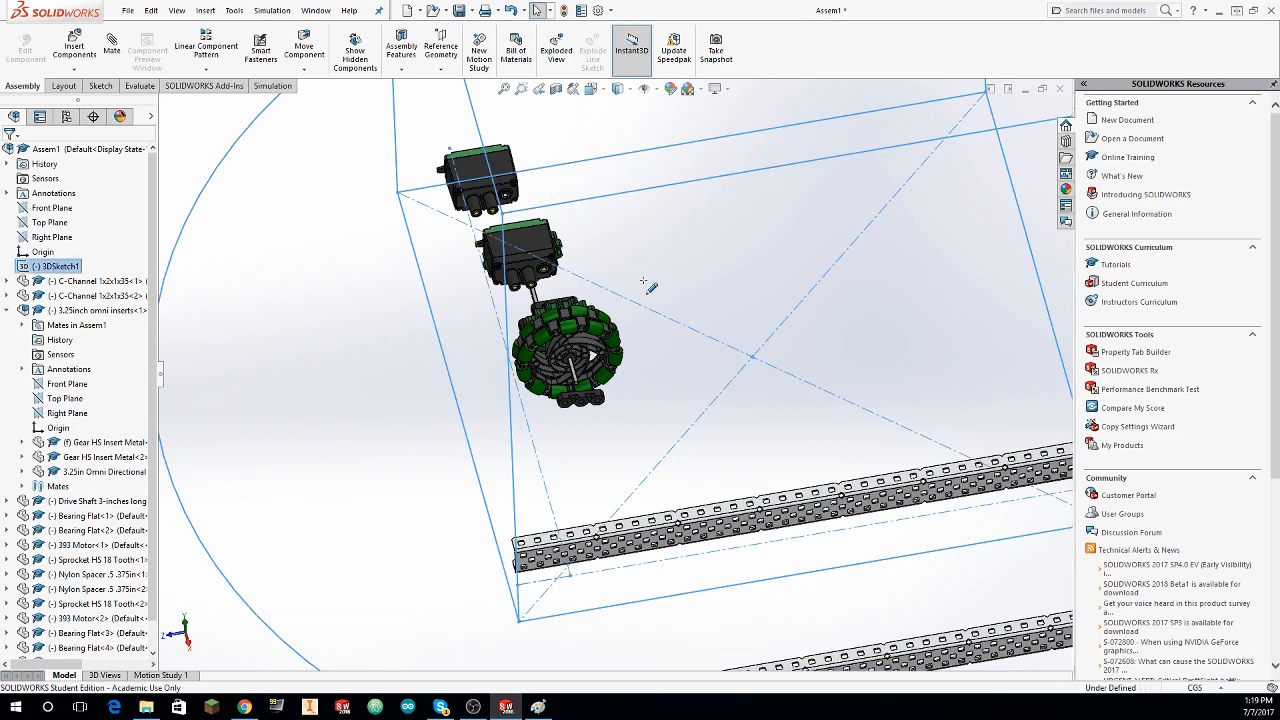
{"action": "key", "text": "ctrl+z"}
{"action": "key", "text": "ctrl+z"}
{"action": "key", "text": "ctrl+z"}
{"action": "key", "text": "ctrl+z"}
Step: Select the 393 Motor, Bearing Flats, drive shaft, sprocket, spacer and omni wheel again, copy the copyable parts and paste them
{"action": "middle_click_drag", "start_coordinate": [819, 369], "coordinate": [818, 366]}
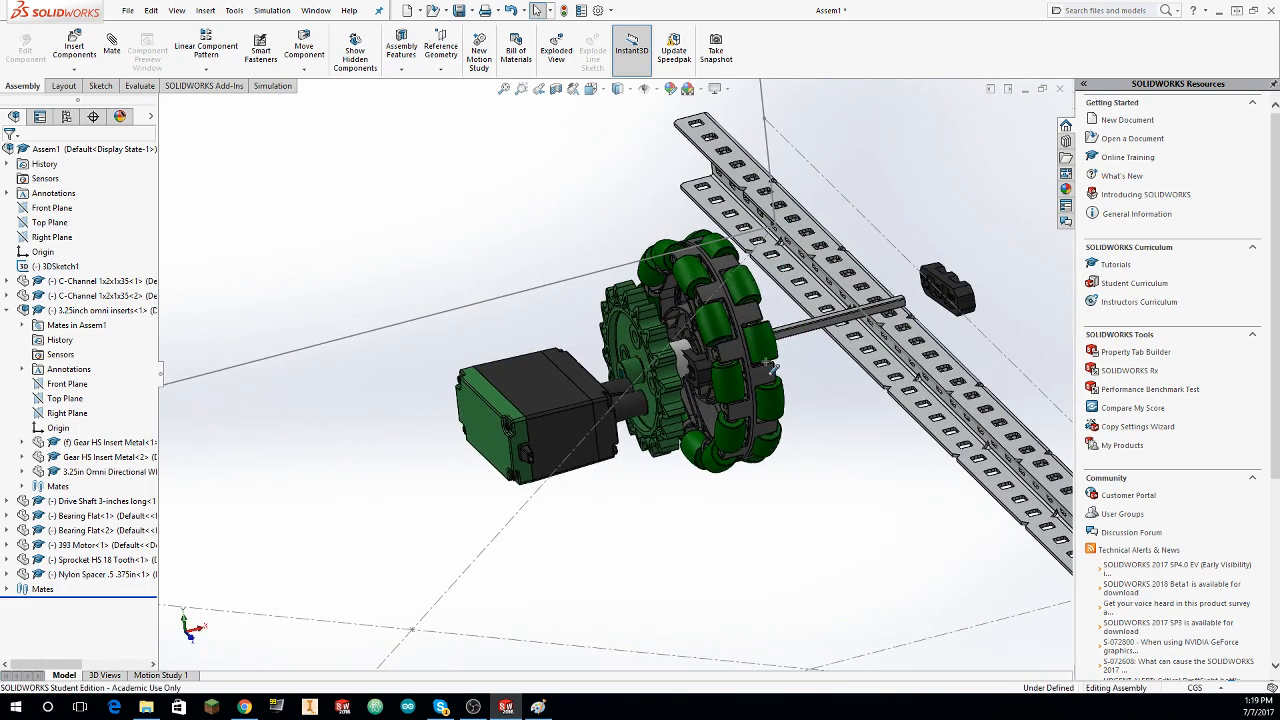
{"action": "middle_click_drag", "start_coordinate": [737, 371], "coordinate": [766, 332]}
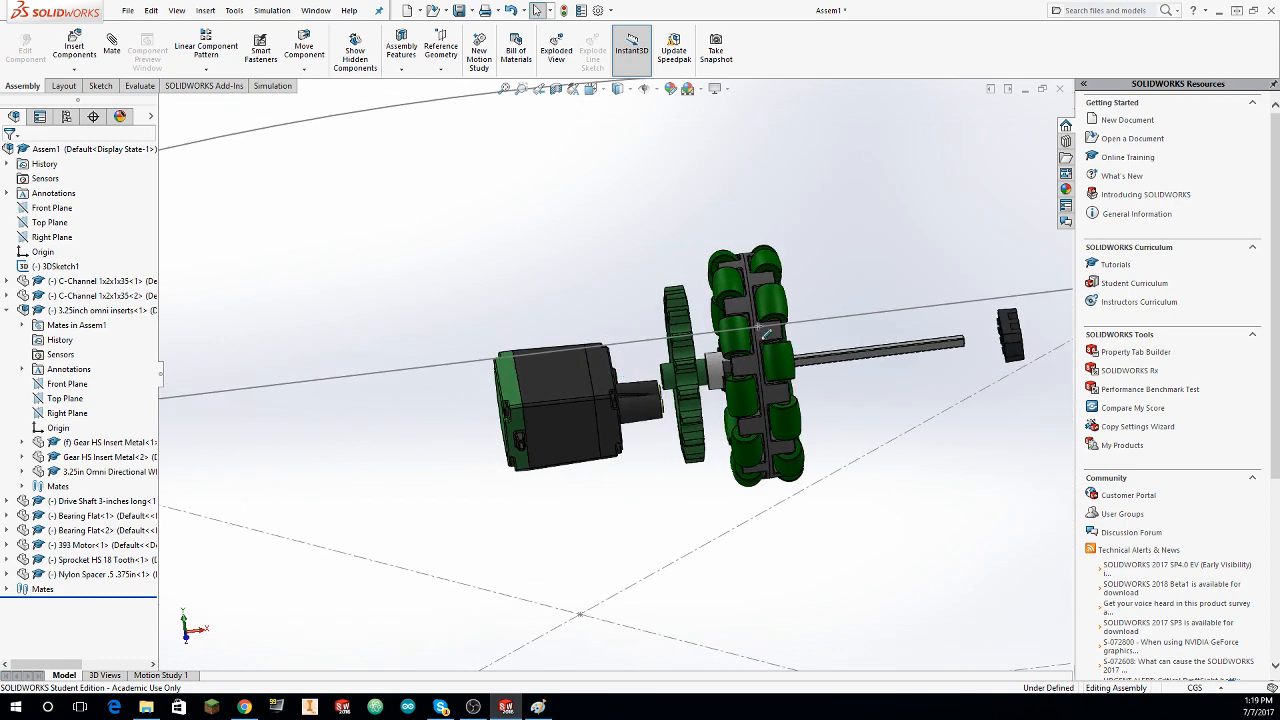
{"action": "mouse_move", "coordinate": [756, 311]}
{"action": "left_mouse_down"}
{"action": "mouse_move", "coordinate": [904, 309]}
{"action": "mouse_move", "coordinate": [800, 505]}
{"action": "mouse_move", "coordinate": [470, 517]}
{"action": "left_mouse_up"}
{"action": "left_click", "coordinate": [574, 268]}
{"action": "scroll", "coordinate": [586, 240], "scroll_direction": "up", "scroll_amount": 3}
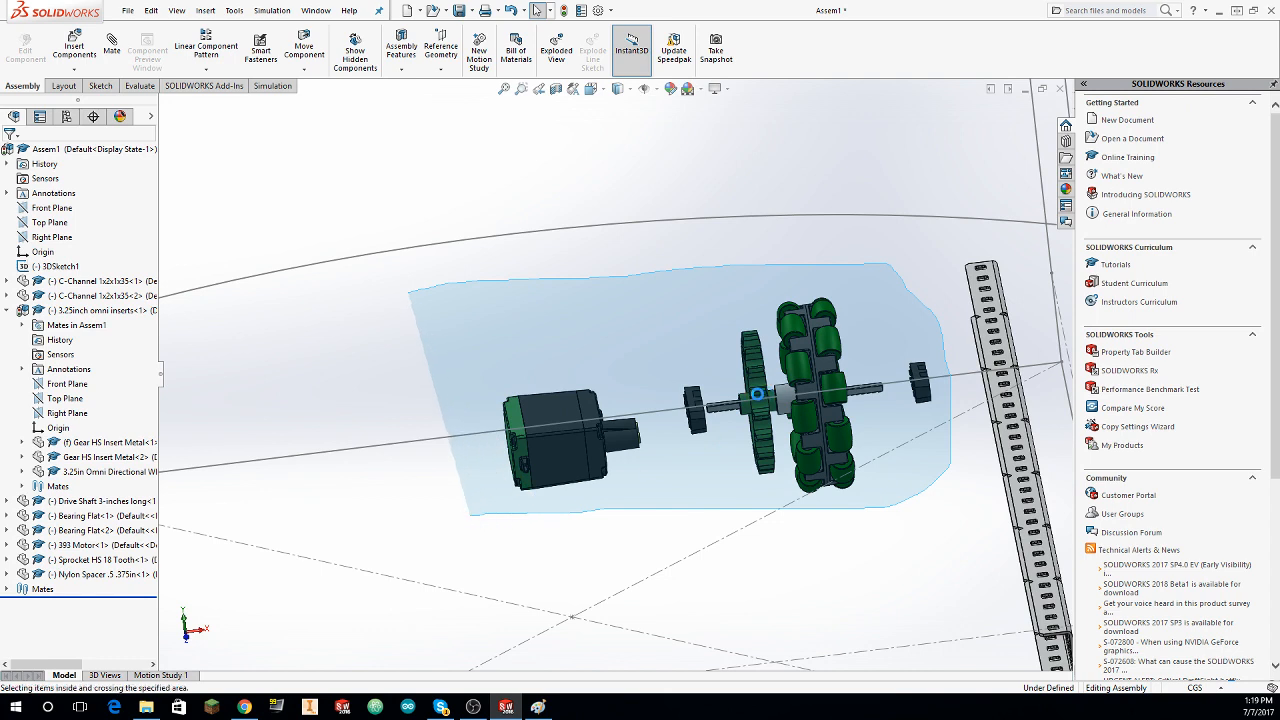
{"action": "left_click_drag", "start_coordinate": [757, 390], "coordinate": [756, 388]}
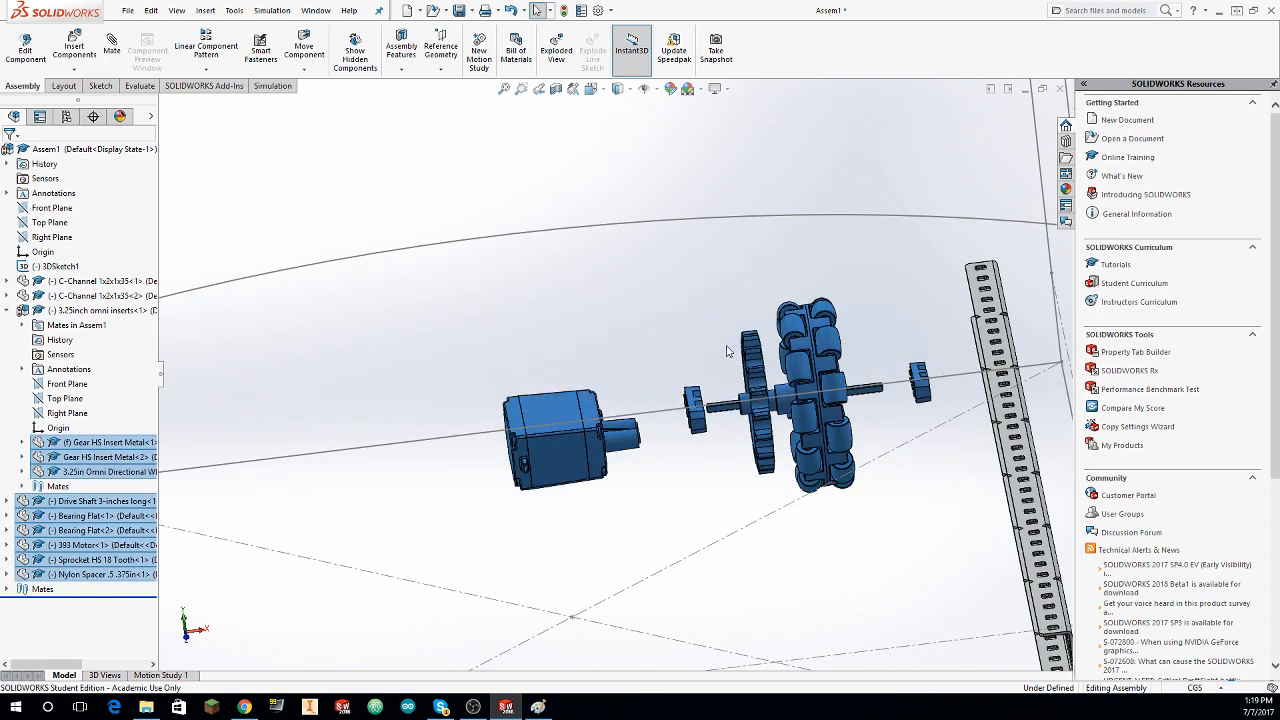
{"action": "key", "text": "ctrl+c"}
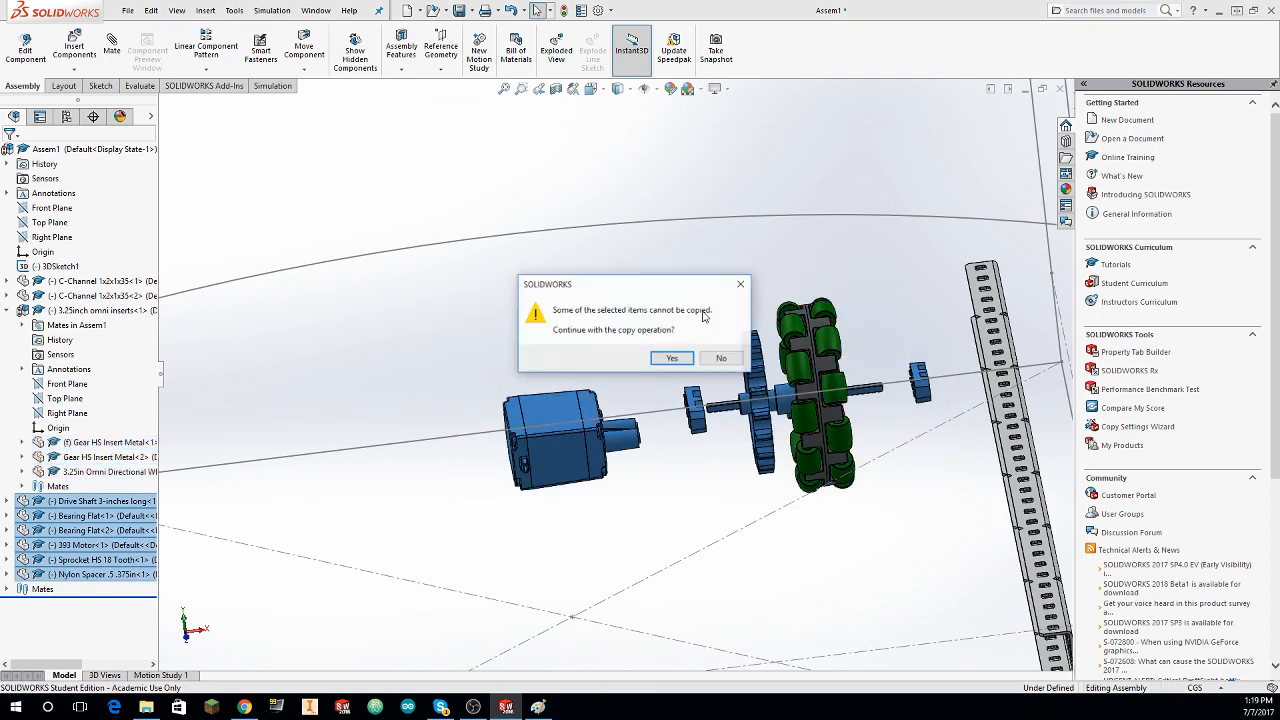
{"action": "left_click", "coordinate": [670, 359]}
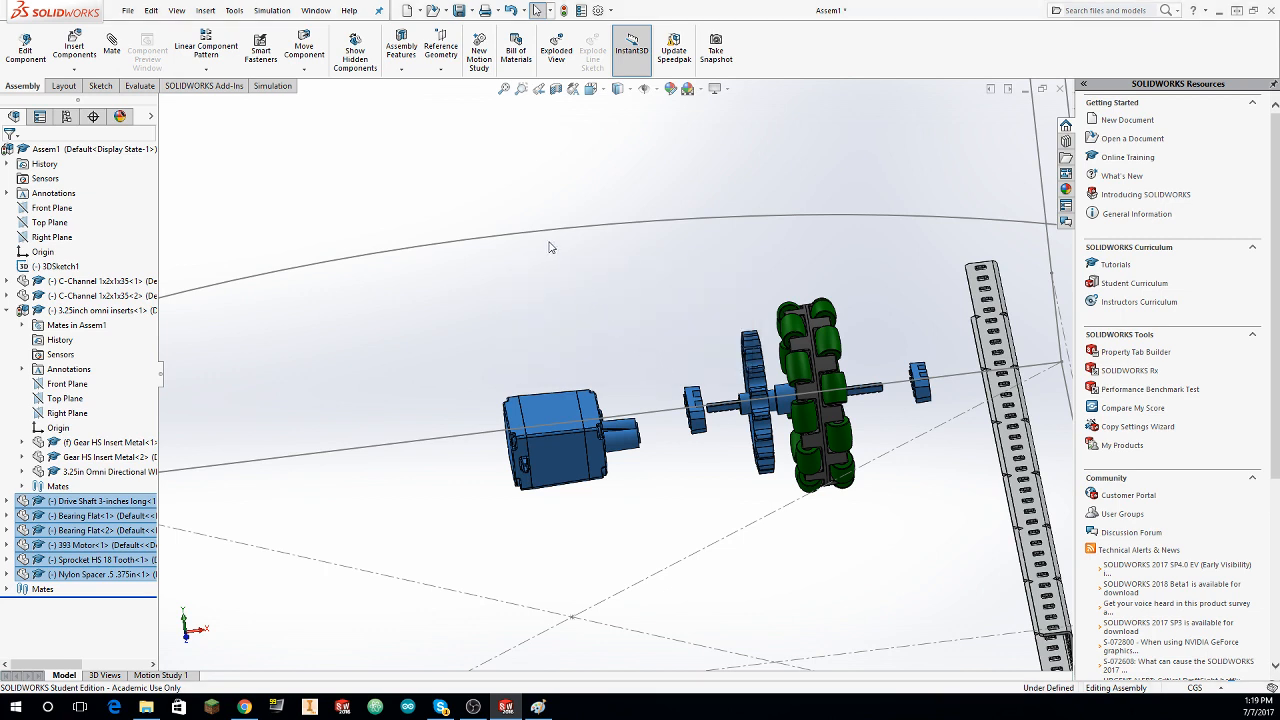
{"action": "key", "text": "ctrl+v"}
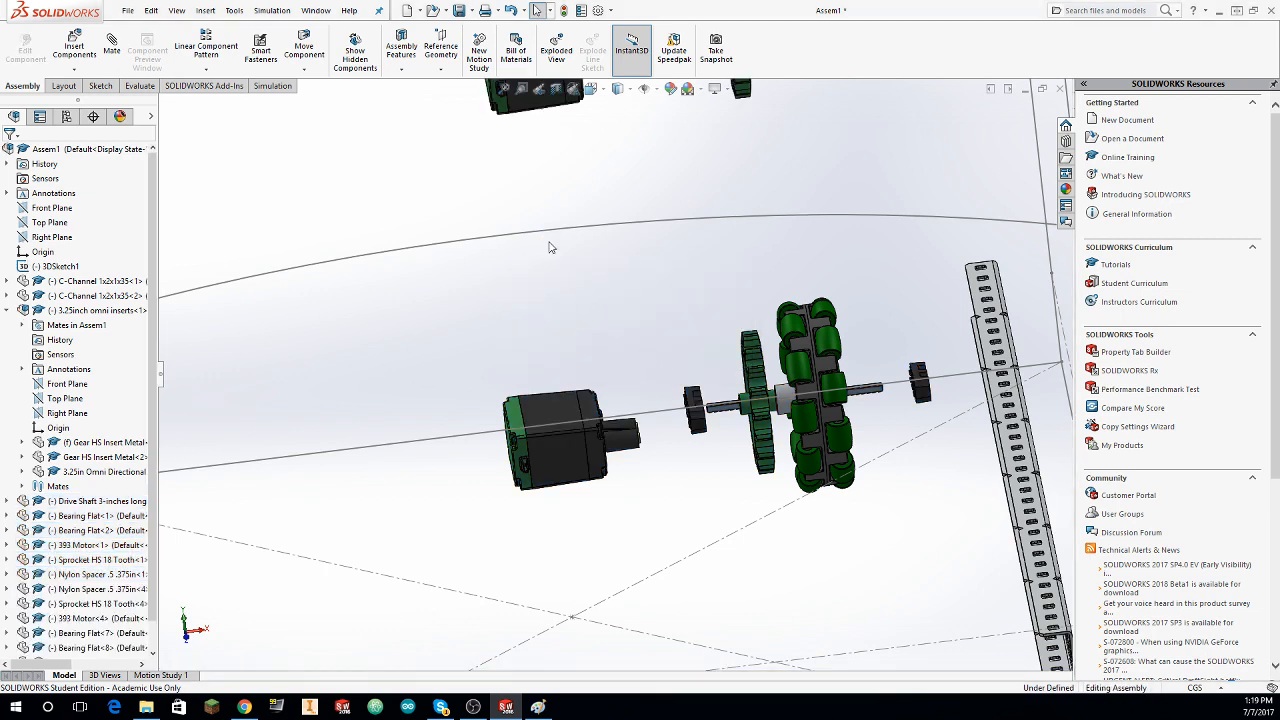
Step: Undo the pasted placements and paste the wheel set copy again so the duplicate lies beside the original set
{"action": "scroll", "coordinate": [620, 267], "scroll_direction": "up", "scroll_amount": 3}
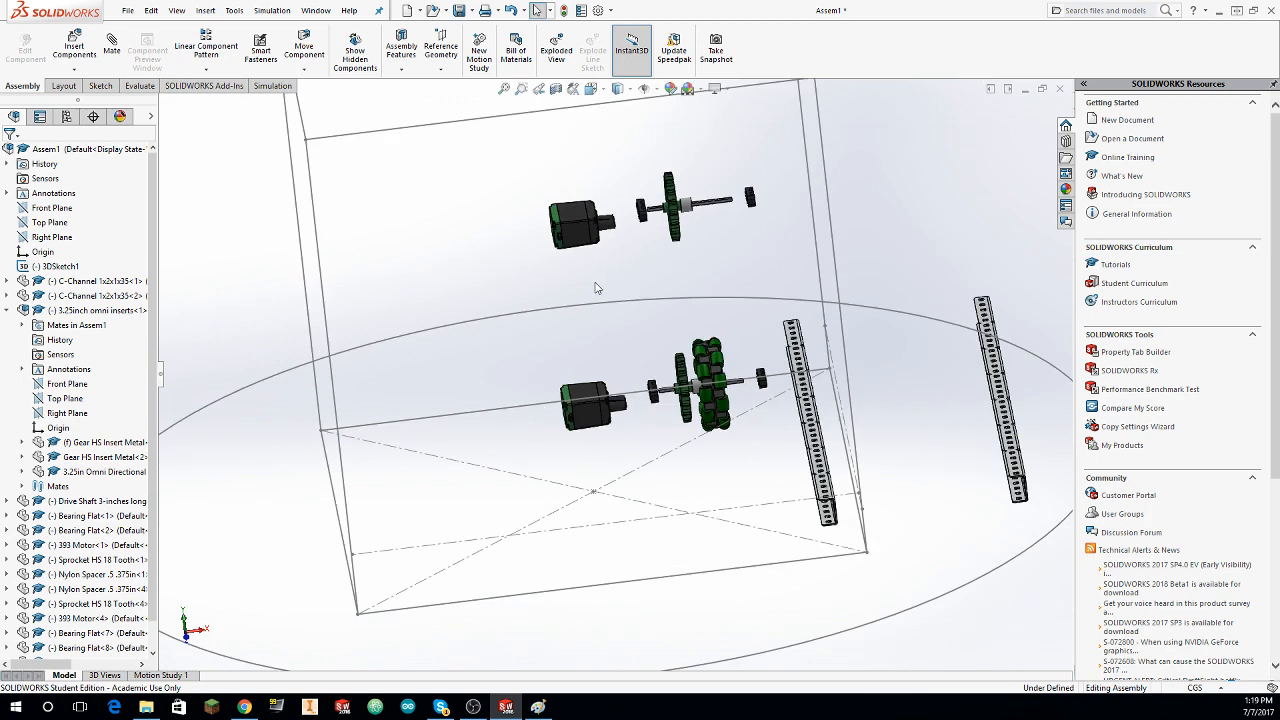
{"action": "middle_click_drag", "start_coordinate": [623, 289], "coordinate": [757, 309]}
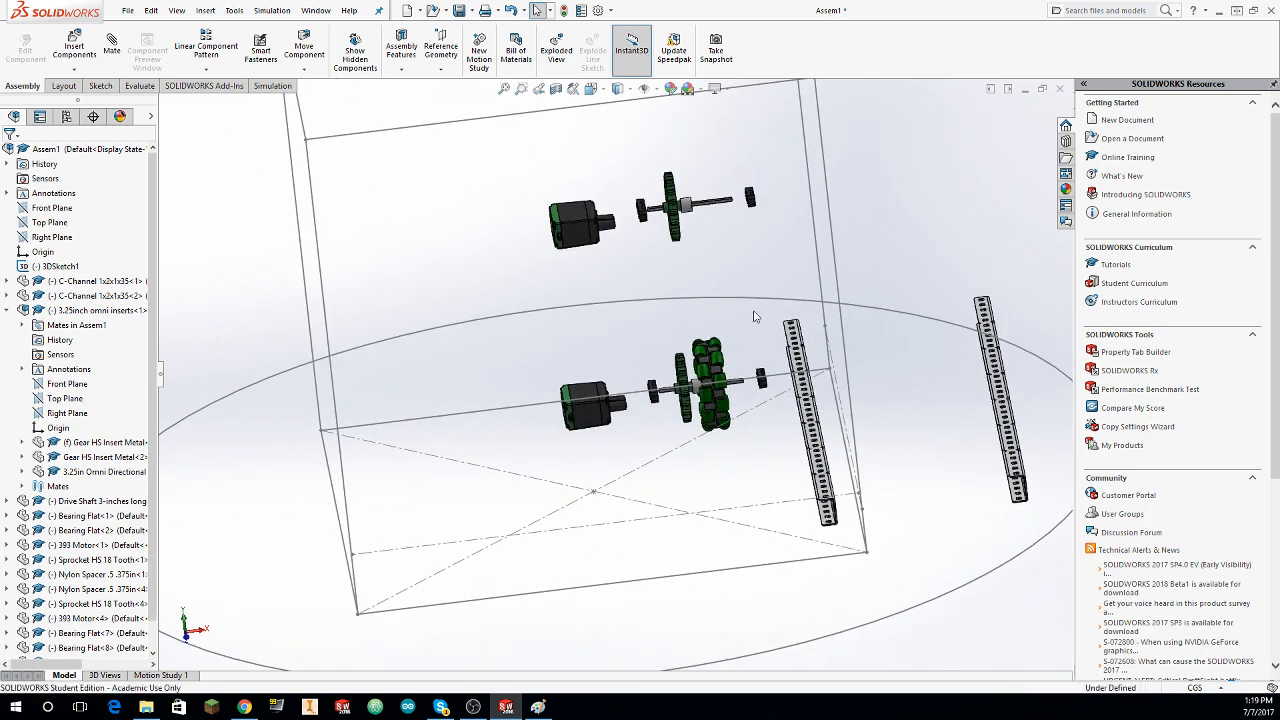
{"action": "scroll", "coordinate": [755, 316], "scroll_direction": "down", "scroll_amount": 3}
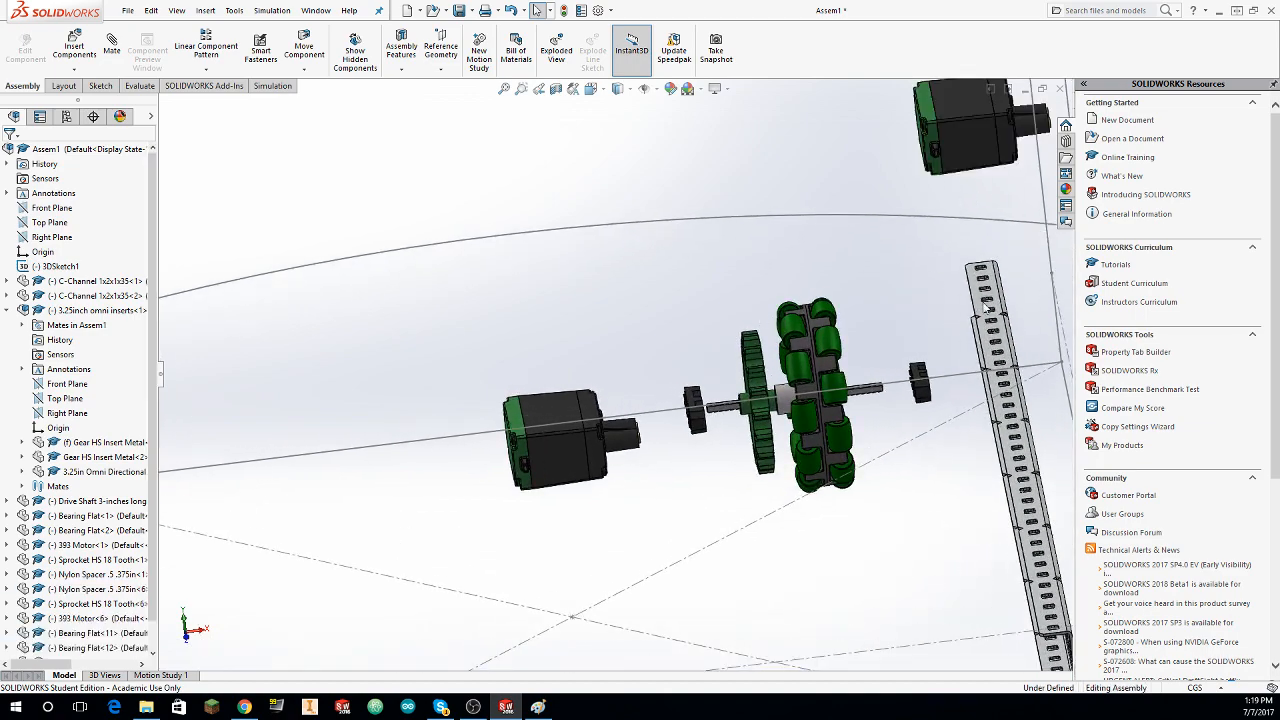
{"action": "scroll", "coordinate": [987, 310], "scroll_direction": "up", "scroll_amount": 8}
{"action": "scroll", "coordinate": [975, 337], "scroll_direction": "up", "scroll_amount": 5}
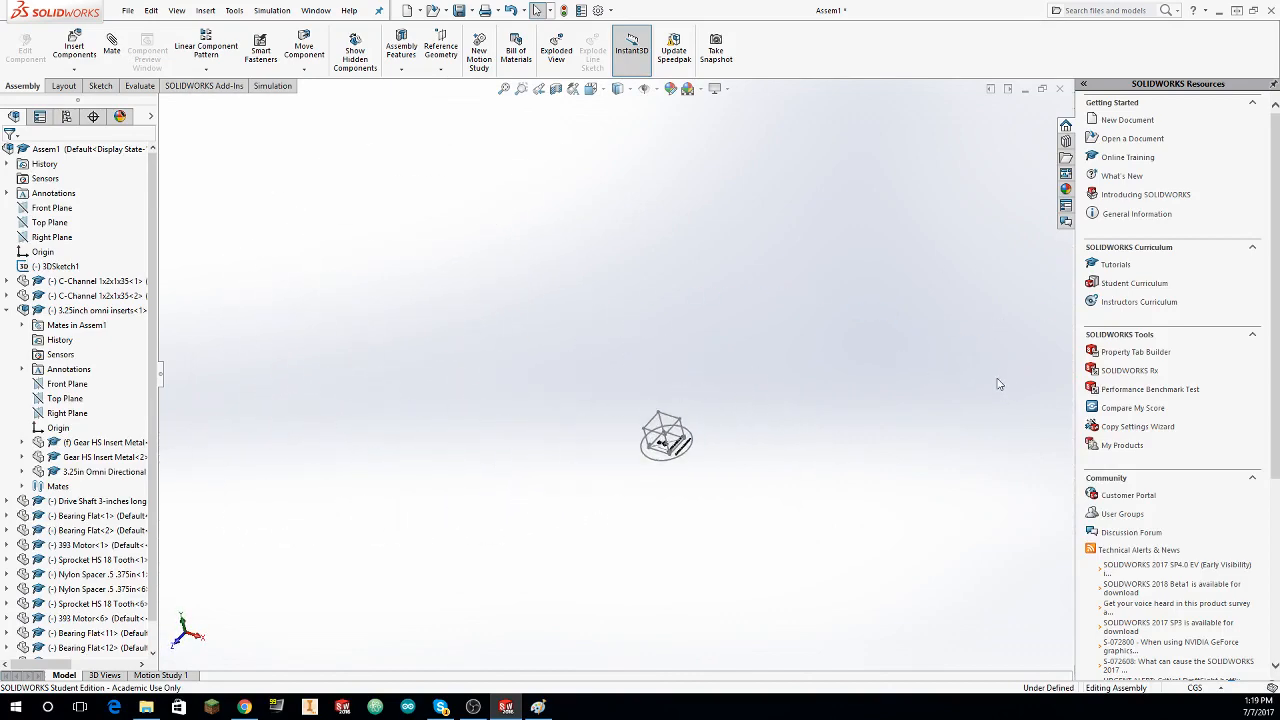
{"action": "key", "text": "ctrl+4"}
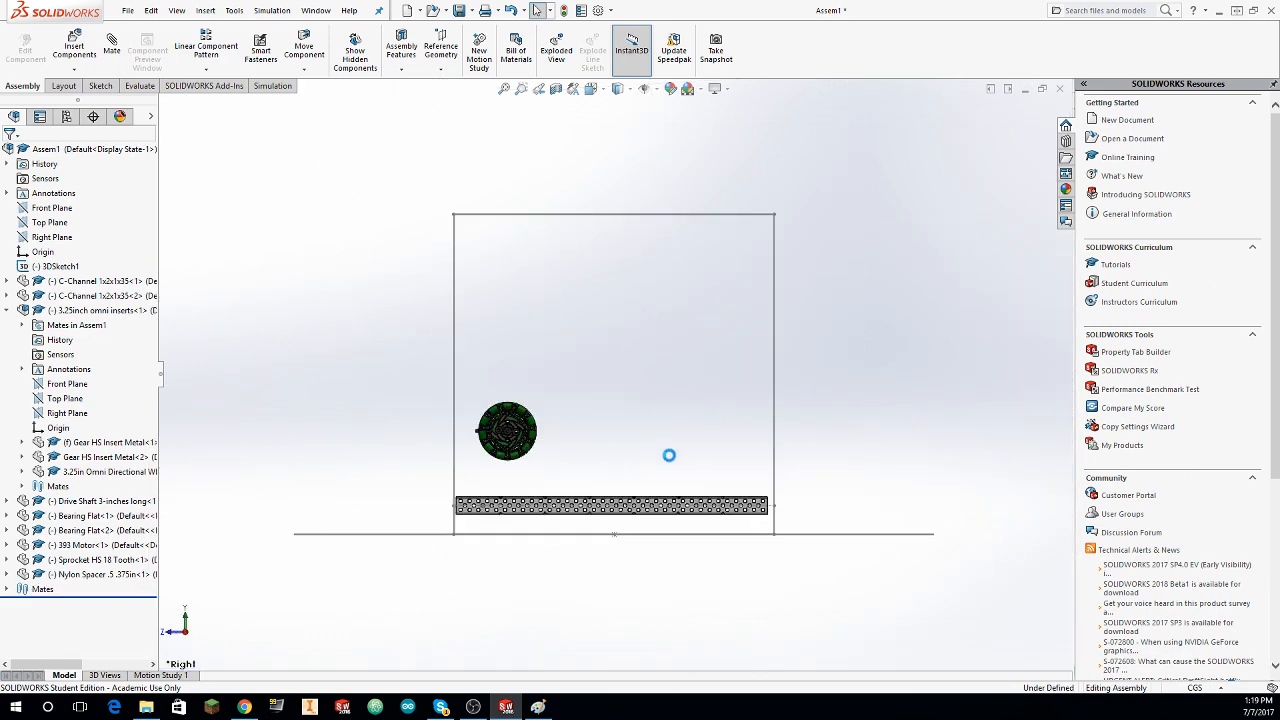
{"action": "mouse_move", "coordinate": [672, 456]}
{"action": "middle_mouse_down"}
{"action": "mouse_move", "coordinate": [661, 415]}
{"action": "mouse_move", "coordinate": [707, 266]}
{"action": "middle_mouse_up"}
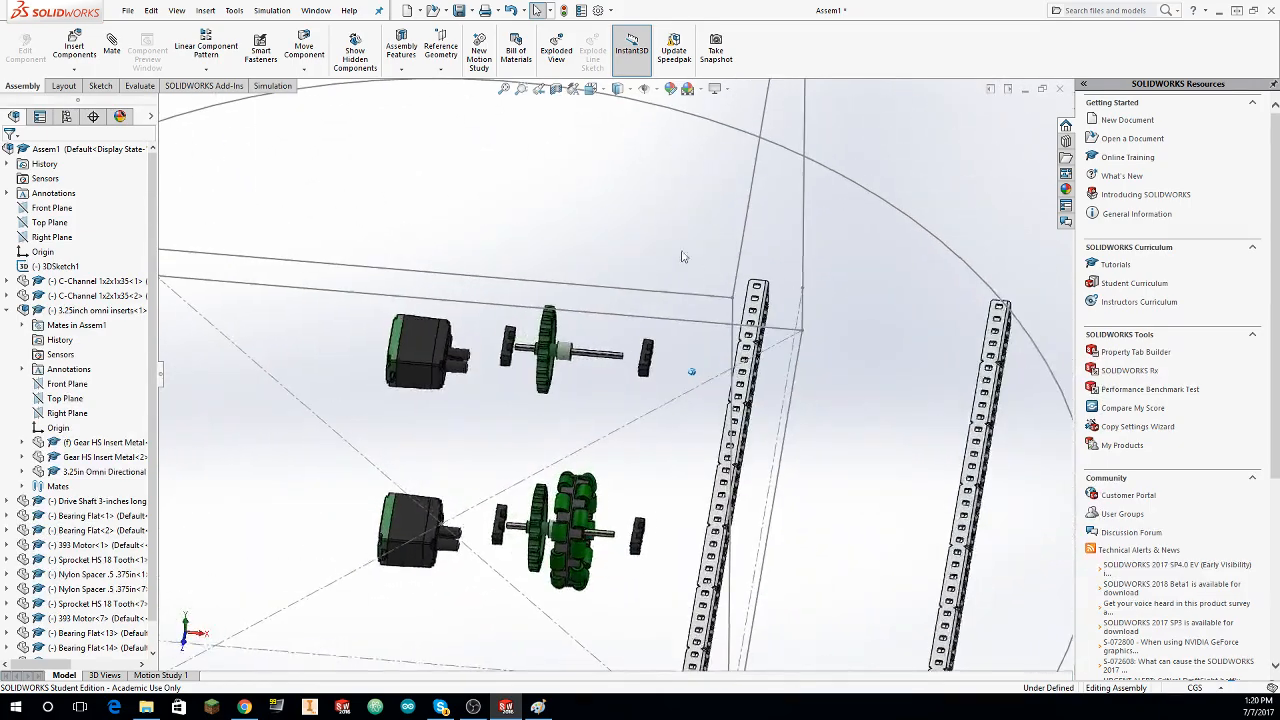
Step: Mate the face of the Bearing Flat between the motor and sprocket to the inner C-channel's web face, and close the mate command
{"action": "left_click", "coordinate": [112, 50]}
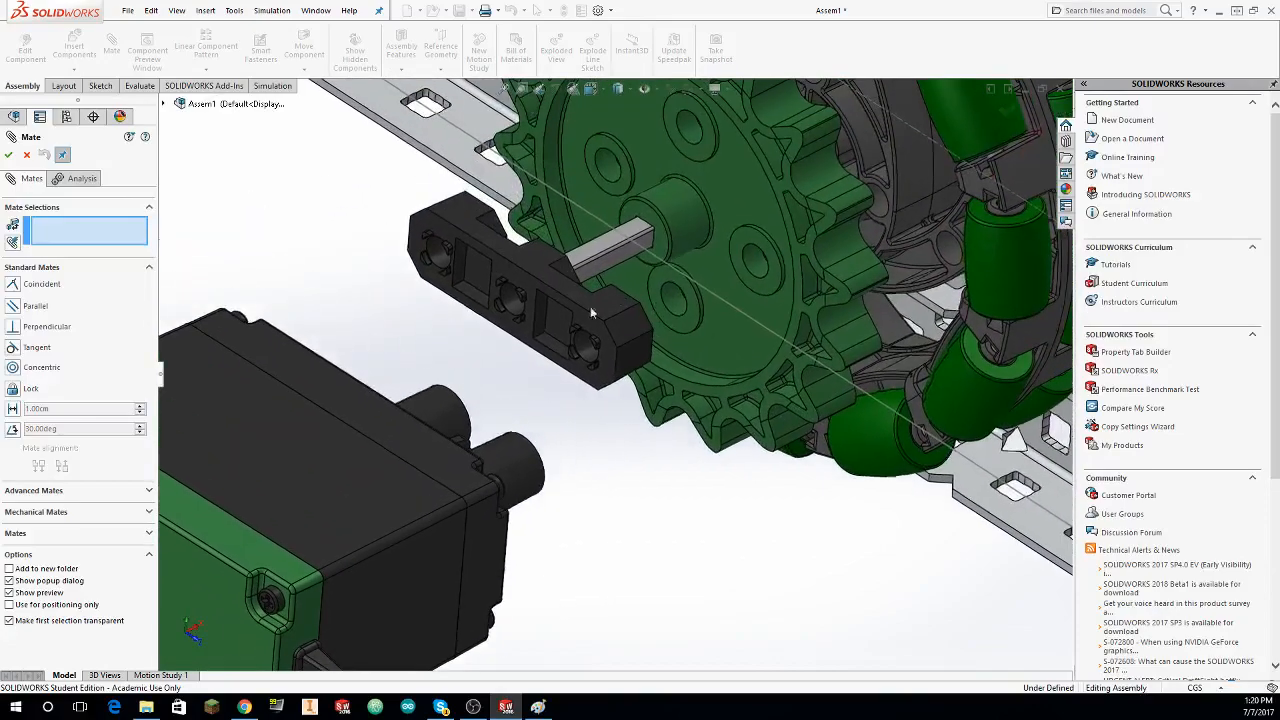
{"action": "left_click", "coordinate": [451, 236]}
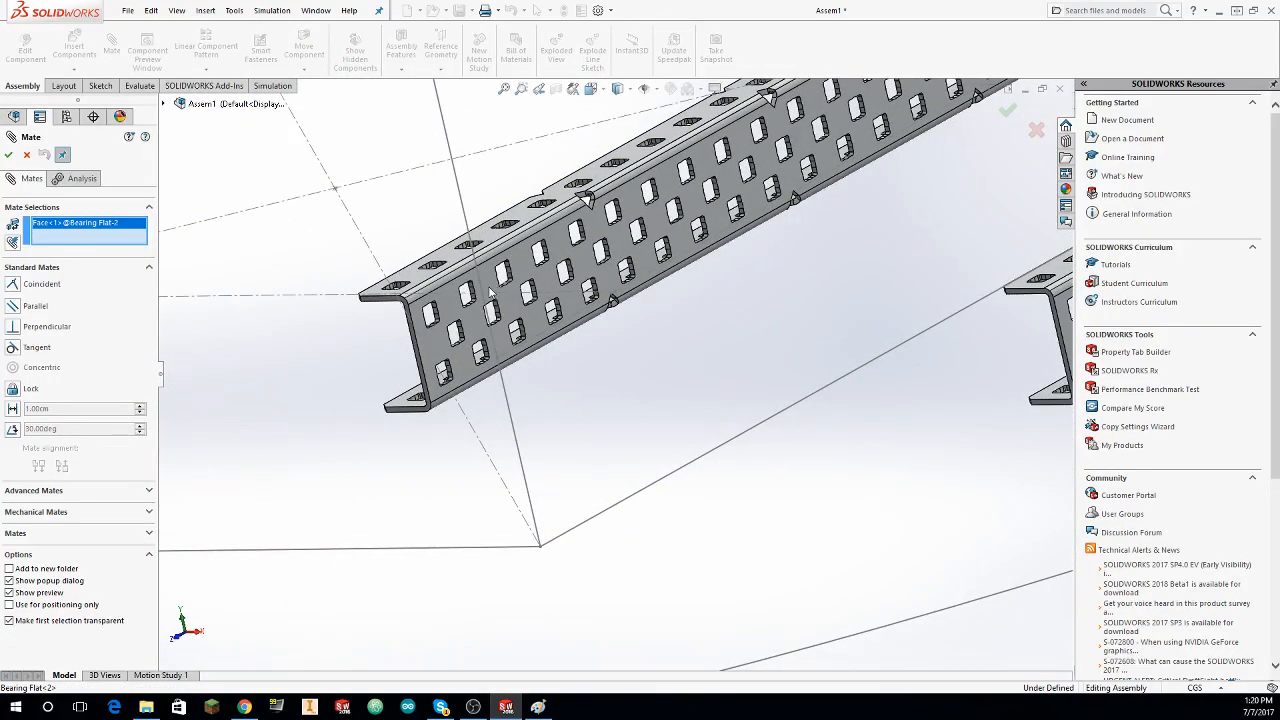
{"action": "left_click", "coordinate": [490, 291]}
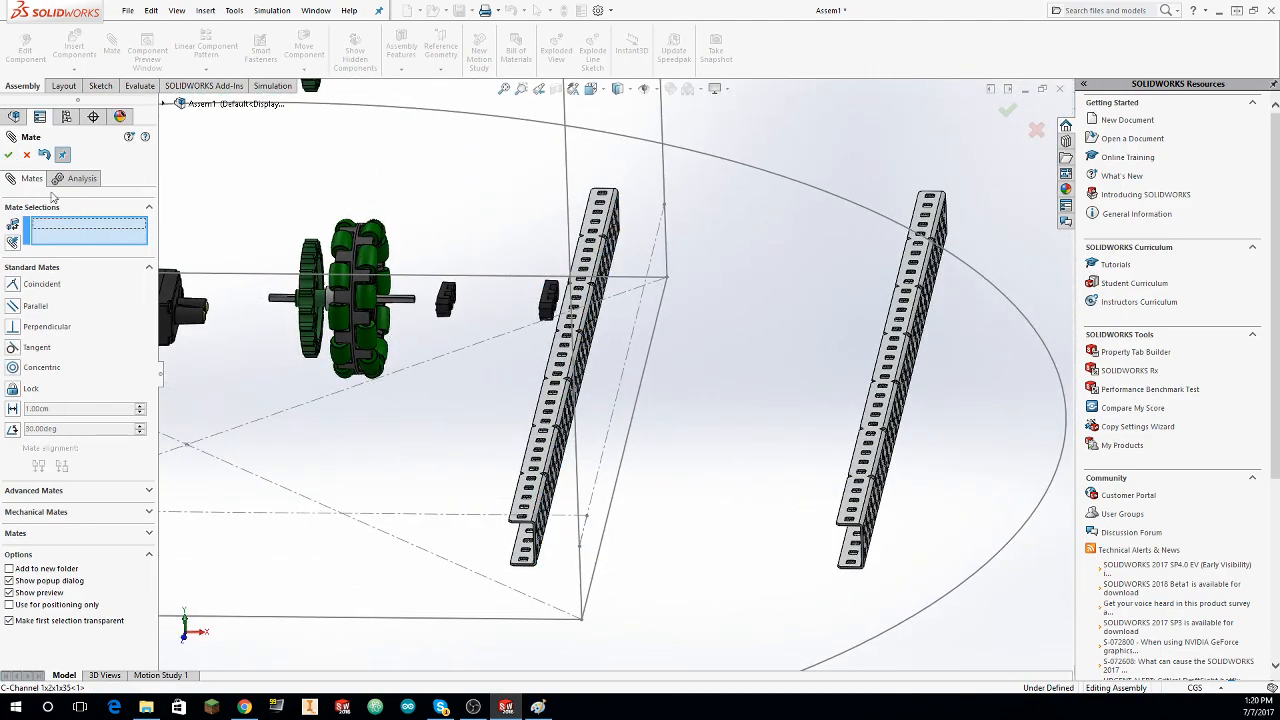
{"action": "left_click", "coordinate": [9, 155]}
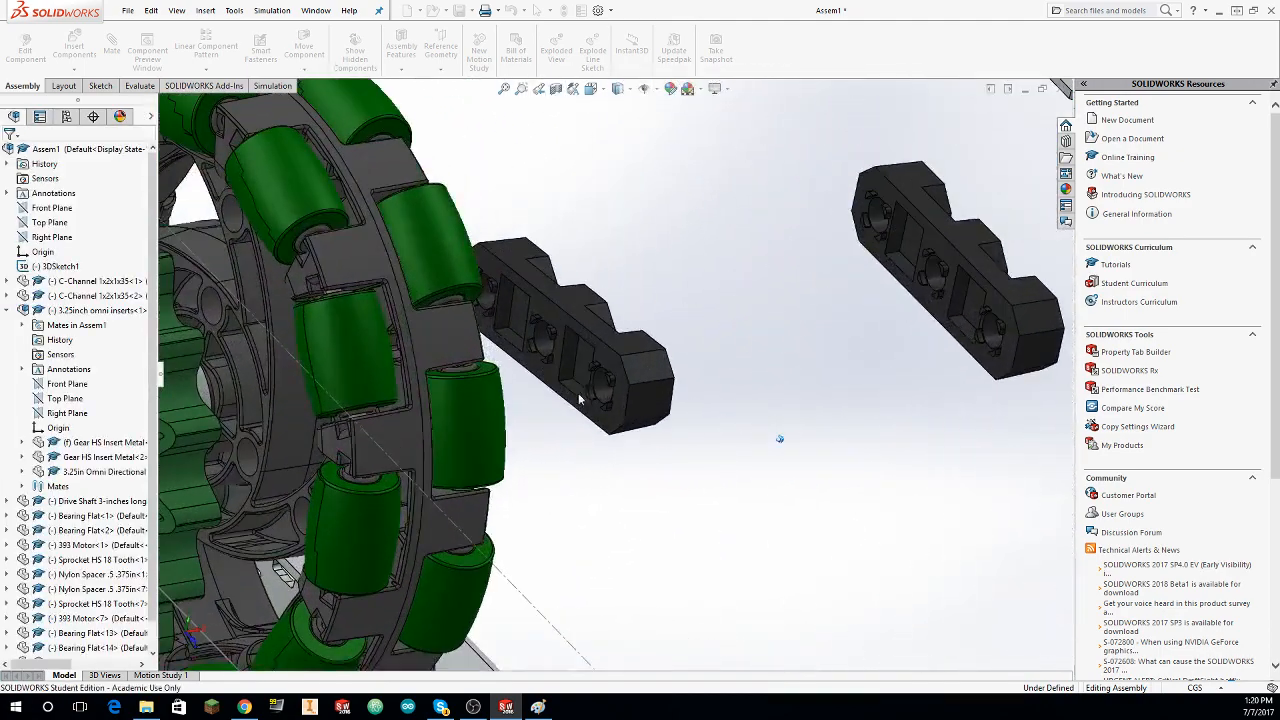
{"action": "left_click", "coordinate": [549, 322]}
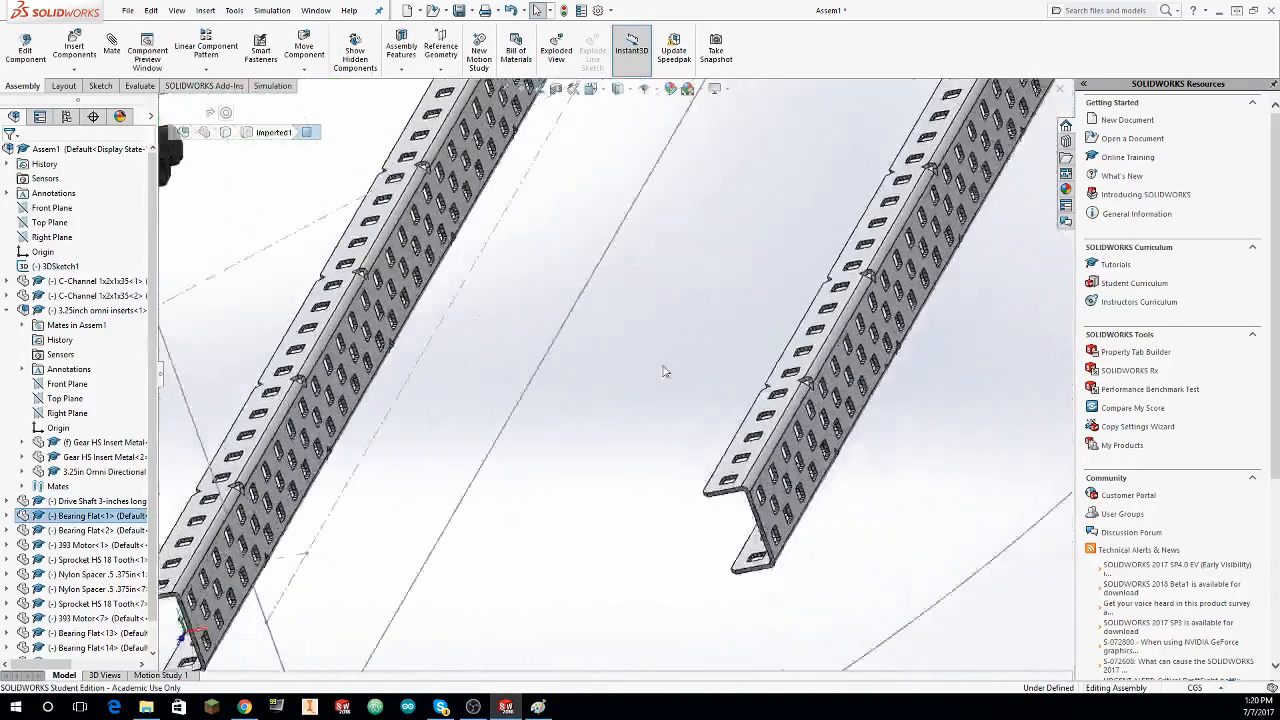
{"action": "left_click", "coordinate": [630, 343]}
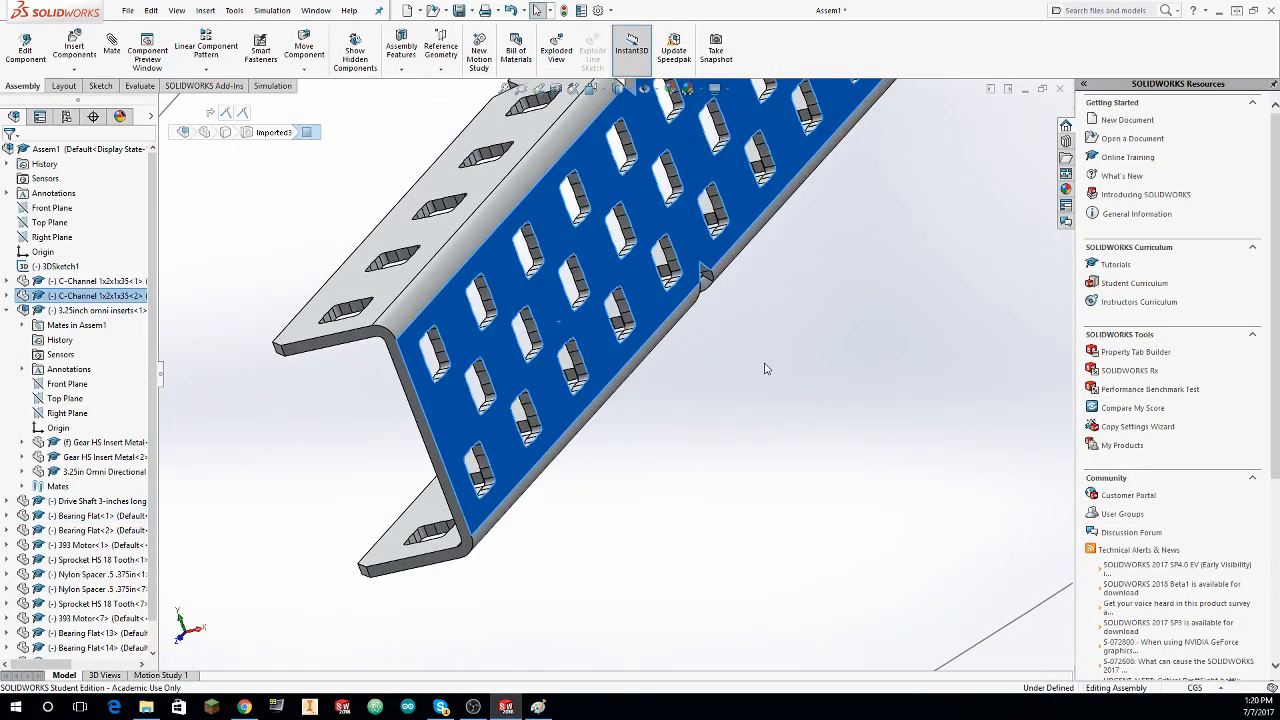
{"action": "scroll", "coordinate": [606, 252], "scroll_direction": "up", "scroll_amount": 7}
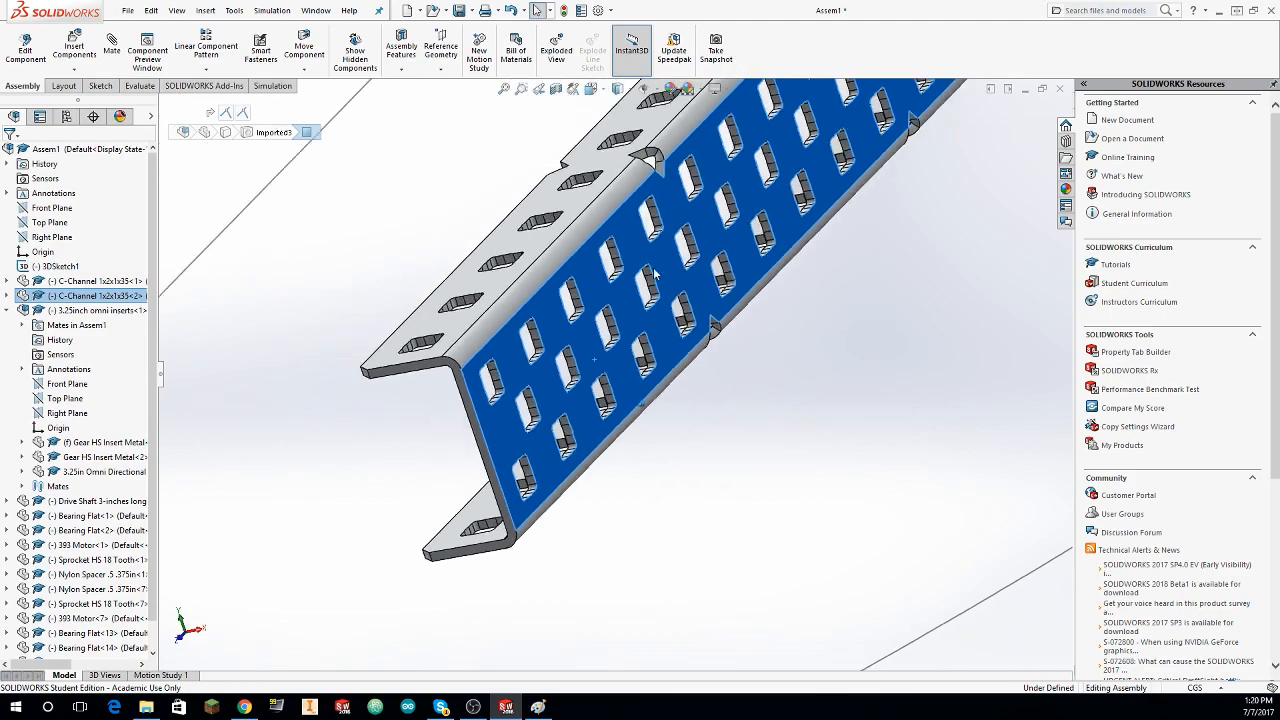
{"action": "mouse_move", "coordinate": [606, 252]}
{"action": "middle_mouse_down"}
{"action": "mouse_move", "coordinate": [526, 263]}
{"action": "mouse_move", "coordinate": [264, 236]}
{"action": "mouse_move", "coordinate": [157, 262]}
{"action": "middle_mouse_up"}
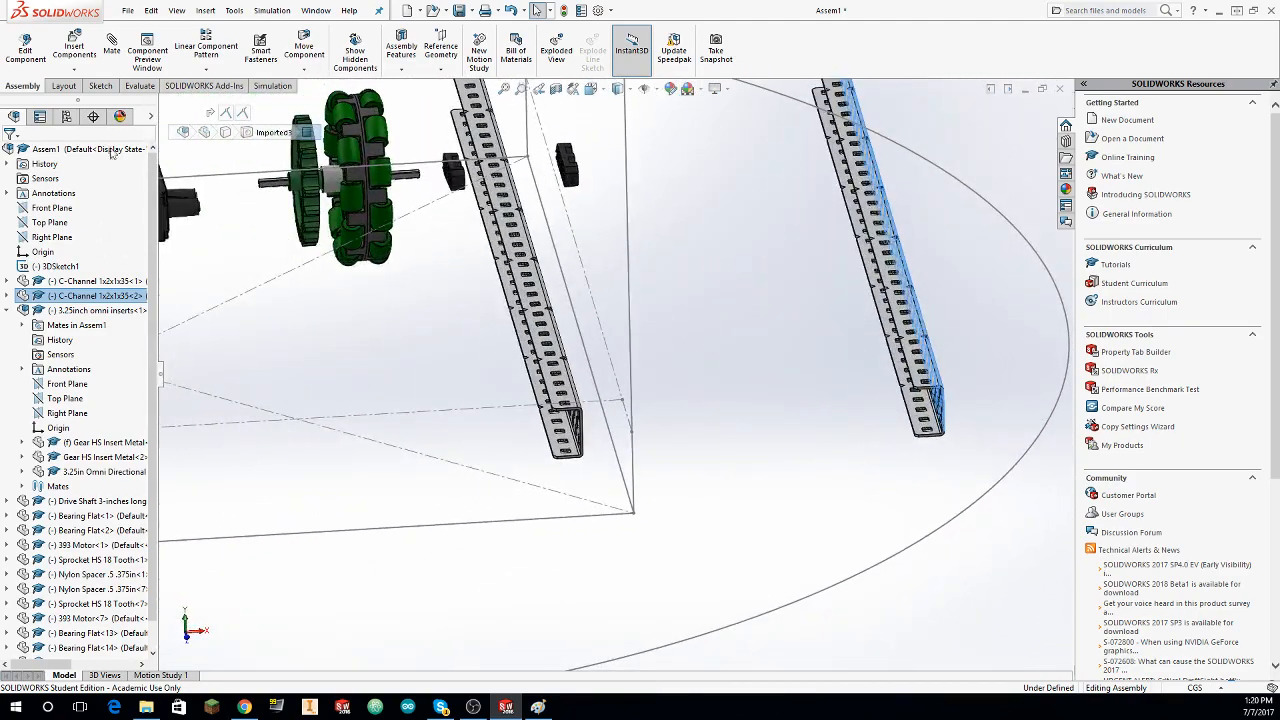
{"action": "scroll", "coordinate": [686, 405], "scroll_direction": "up", "scroll_amount": 3}
{"action": "middle_click_drag", "start_coordinate": [688, 406], "coordinate": [399, 256]}
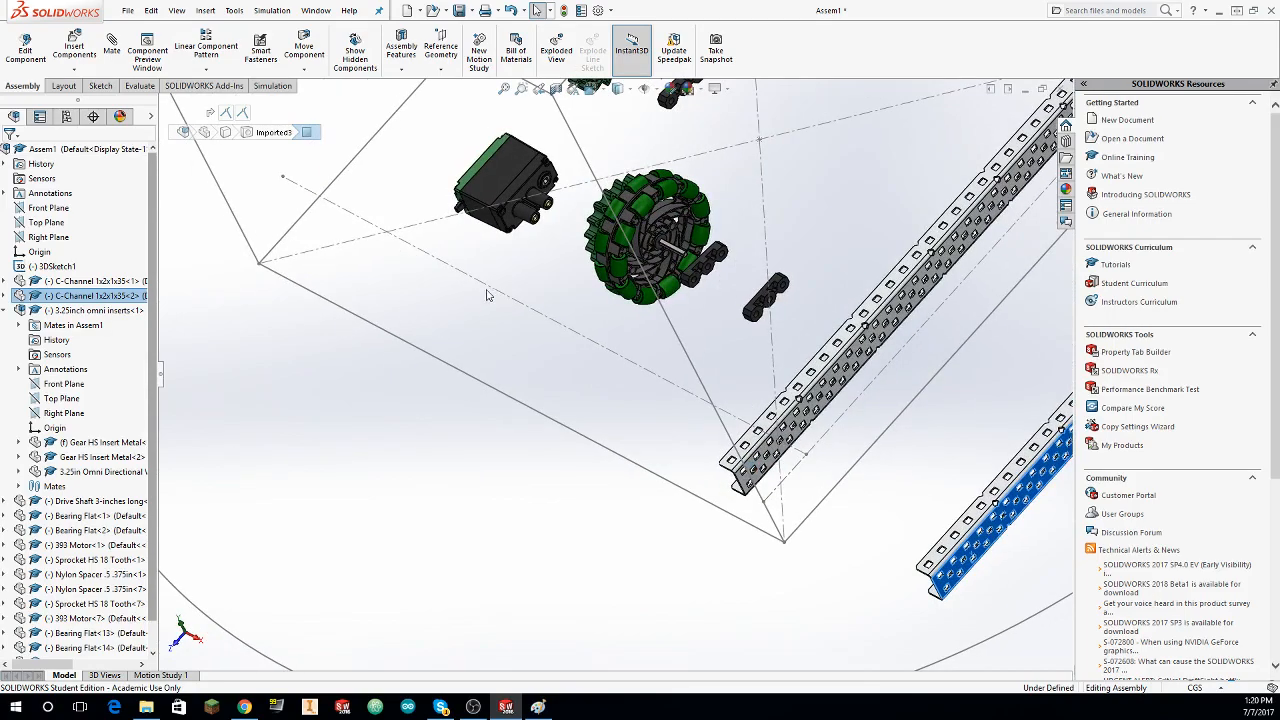
Step: Mate the face of the loose Bearing Flat to the inner C-channel's web face
{"action": "left_click", "coordinate": [456, 294]}
{"action": "middle_click_drag", "start_coordinate": [456, 294], "coordinate": [446, 275]}
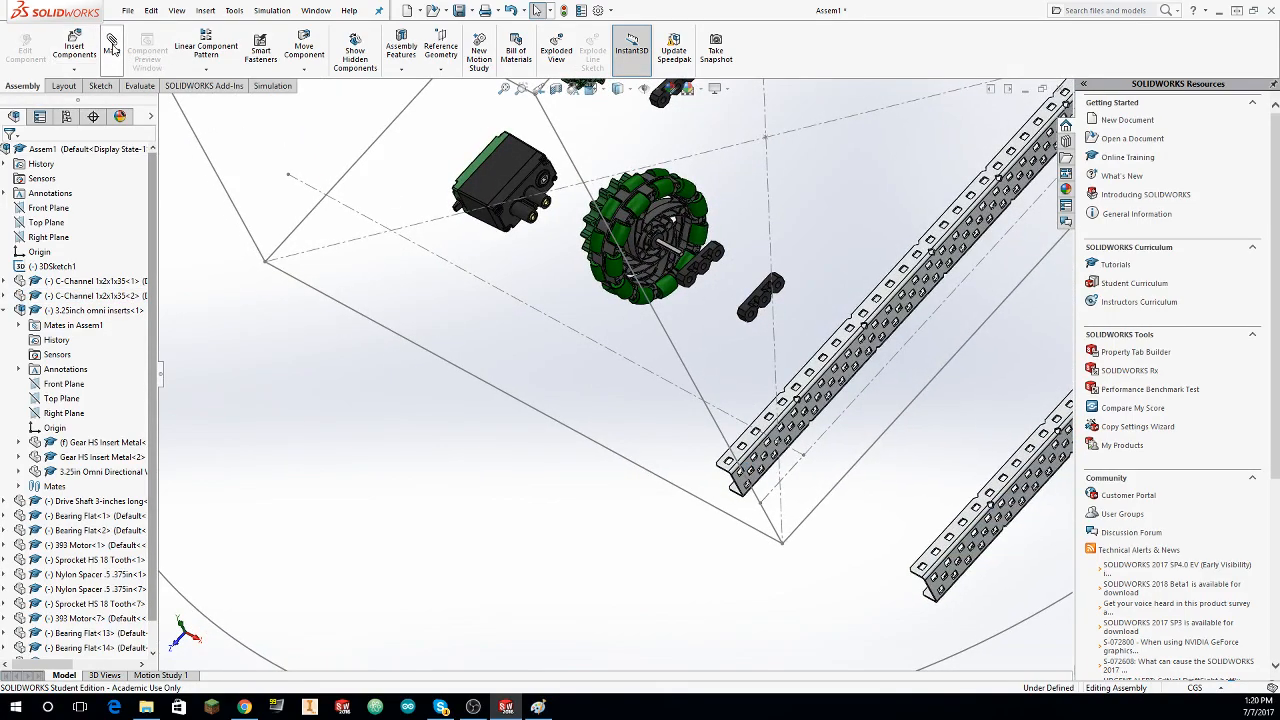
{"action": "scroll", "coordinate": [834, 317], "scroll_direction": "down", "scroll_amount": 7}
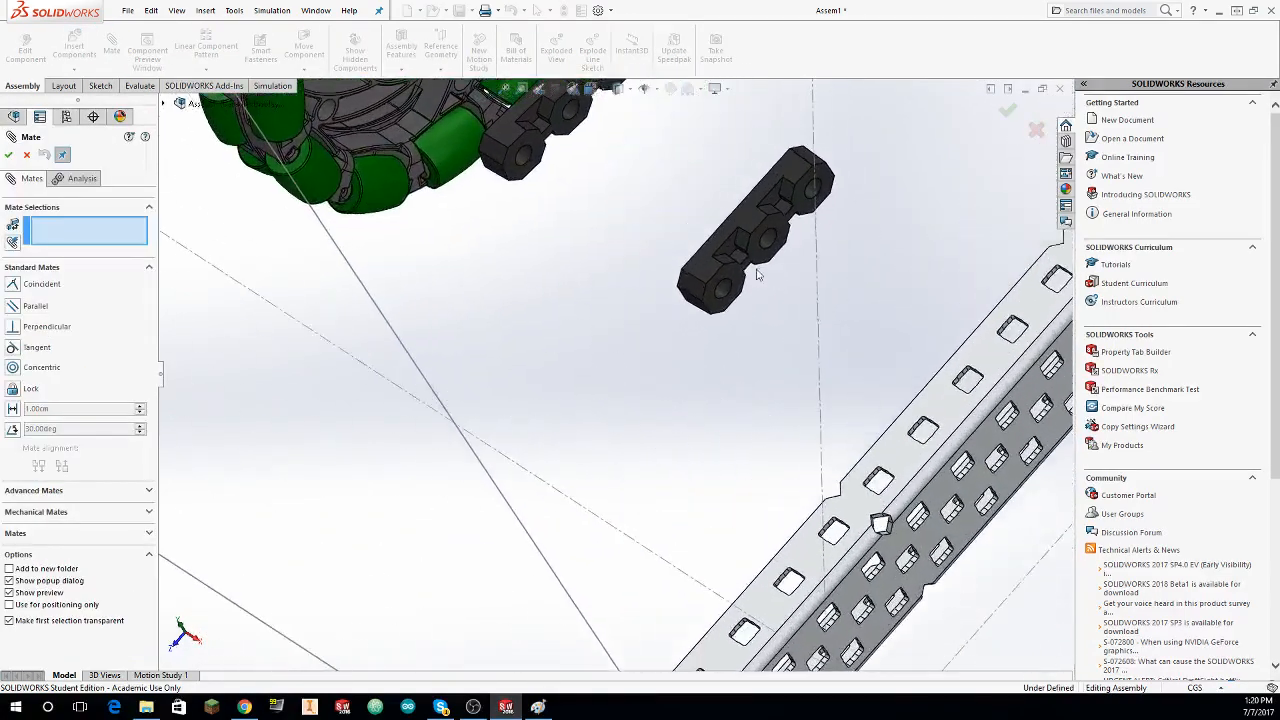
{"action": "scroll", "coordinate": [768, 282], "scroll_direction": "up", "scroll_amount": 4}
{"action": "middle_click_drag", "start_coordinate": [550, 430], "coordinate": [625, 407]}
{"action": "left_click", "coordinate": [491, 383]}
{"action": "left_click", "coordinate": [8, 154]}
{"action": "left_click_drag", "start_coordinate": [715, 407], "coordinate": [843, 420]}
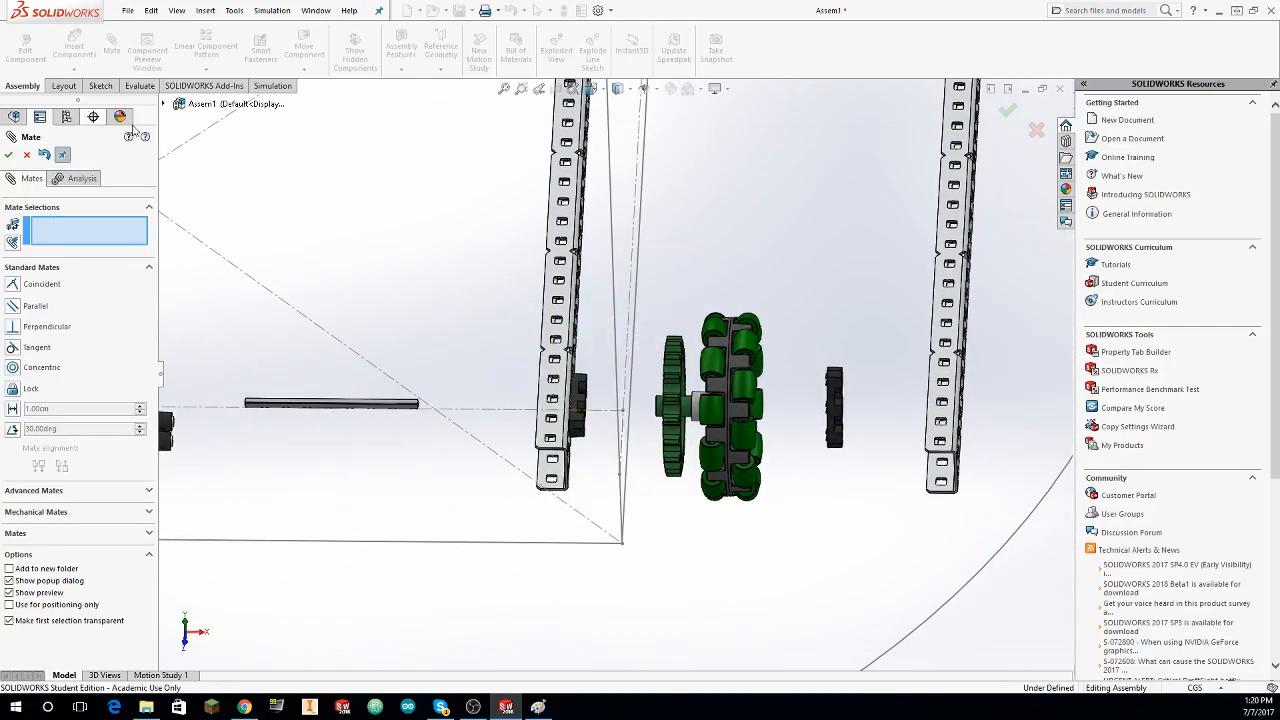
Step: Mate the face of the Bearing Flat beside the omni wheel to the outer C-channel's web face
{"action": "middle_click_drag", "start_coordinate": [802, 250], "coordinate": [770, 230]}
{"action": "scroll", "coordinate": [800, 215], "scroll_direction": "down", "scroll_amount": 5}
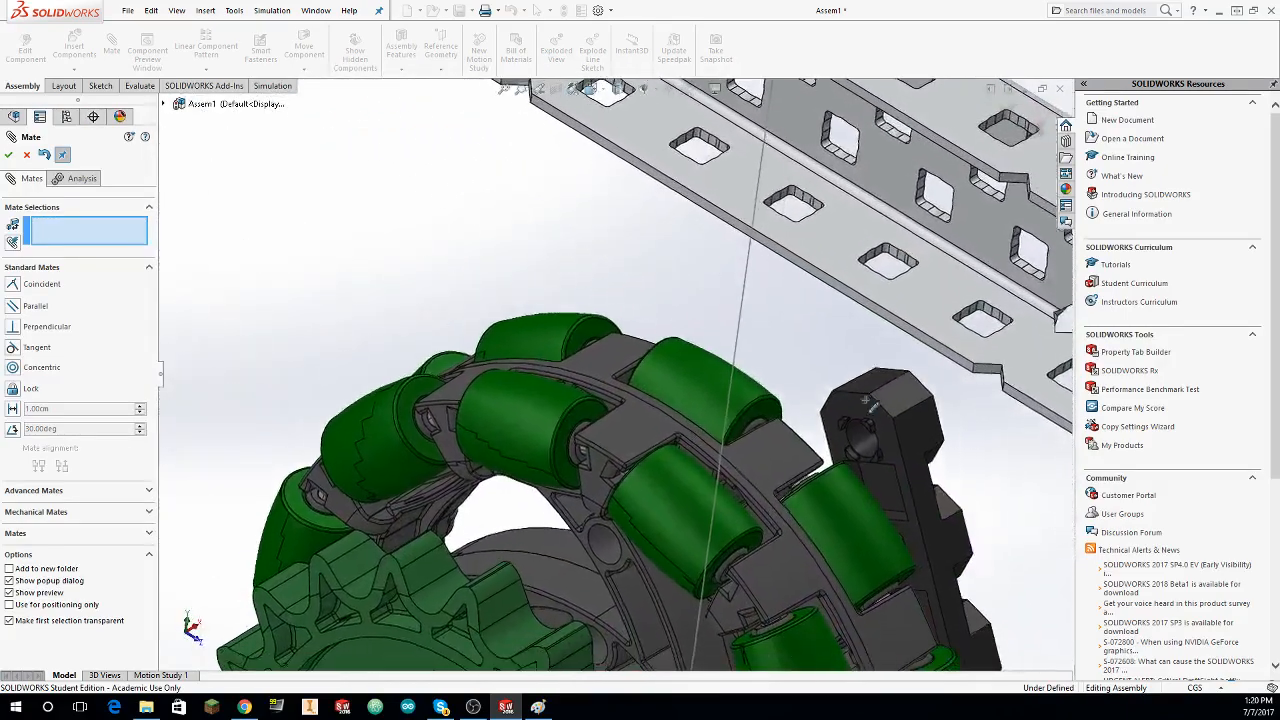
{"action": "left_click", "coordinate": [857, 407]}
{"action": "scroll", "coordinate": [857, 407], "scroll_direction": "up", "scroll_amount": 4}
{"action": "middle_click_drag", "start_coordinate": [925, 395], "coordinate": [670, 365]}
{"action": "scroll", "coordinate": [715, 345], "scroll_direction": "down", "scroll_amount": 3}
{"action": "left_click", "coordinate": [426, 475]}
{"action": "middle_click_drag", "start_coordinate": [400, 440], "coordinate": [2, 192]}
{"action": "left_click", "coordinate": [8, 155]}
Step: Make the end hole of the outer Bearing Flat concentric with the rounded face of a hole in the outer C-channel
{"action": "scroll", "coordinate": [470, 385], "scroll_direction": "up", "scroll_amount": 2}
{"action": "middle_click_drag", "start_coordinate": [470, 385], "coordinate": [440, 391]}
{"action": "scroll", "coordinate": [480, 392], "scroll_direction": "down", "scroll_amount": 5}
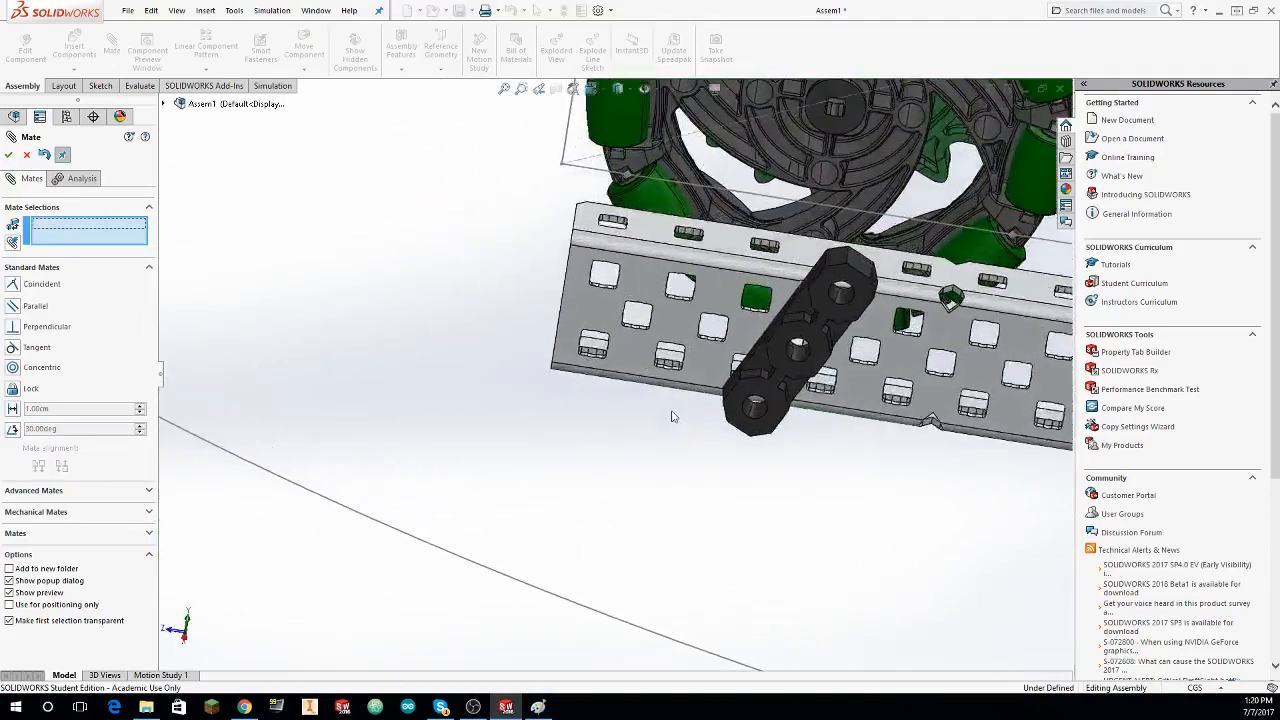
{"action": "scroll", "coordinate": [845, 465], "scroll_direction": "down", "scroll_amount": 1}
{"action": "left_click", "coordinate": [849, 483]}
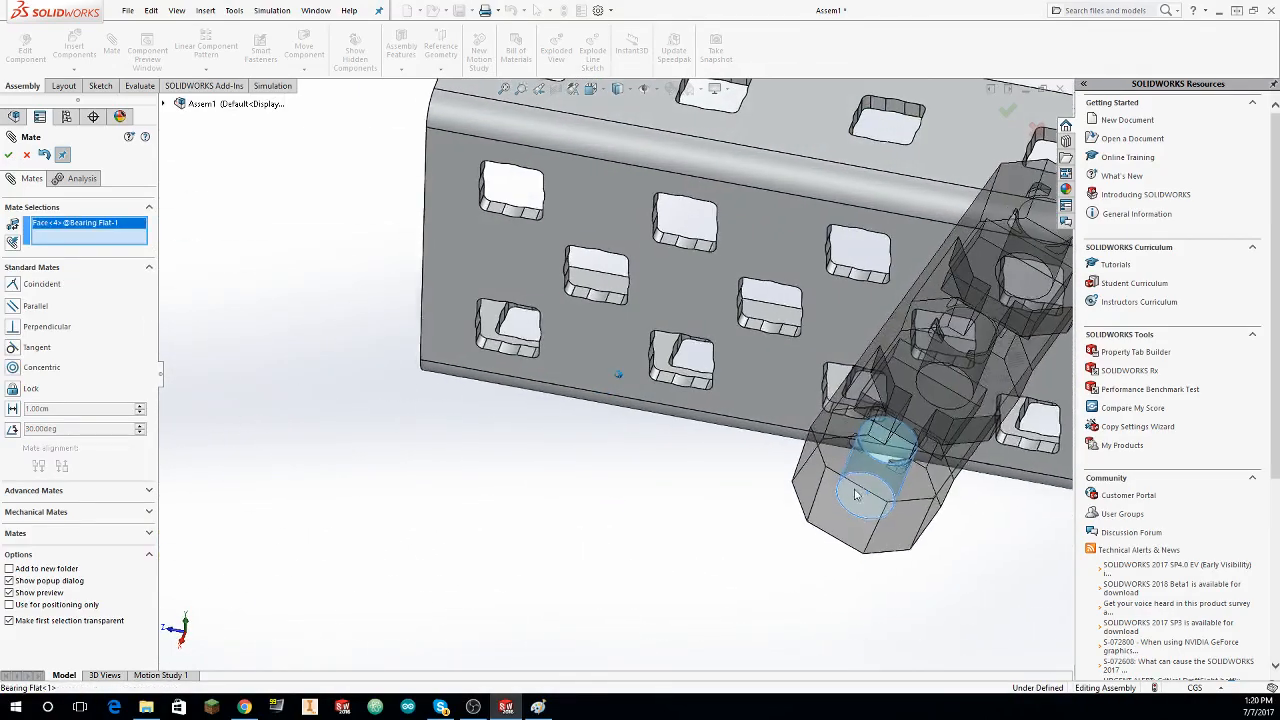
{"action": "scroll", "coordinate": [727, 410], "scroll_direction": "down", "scroll_amount": 3}
{"action": "left_click", "coordinate": [716, 433]}
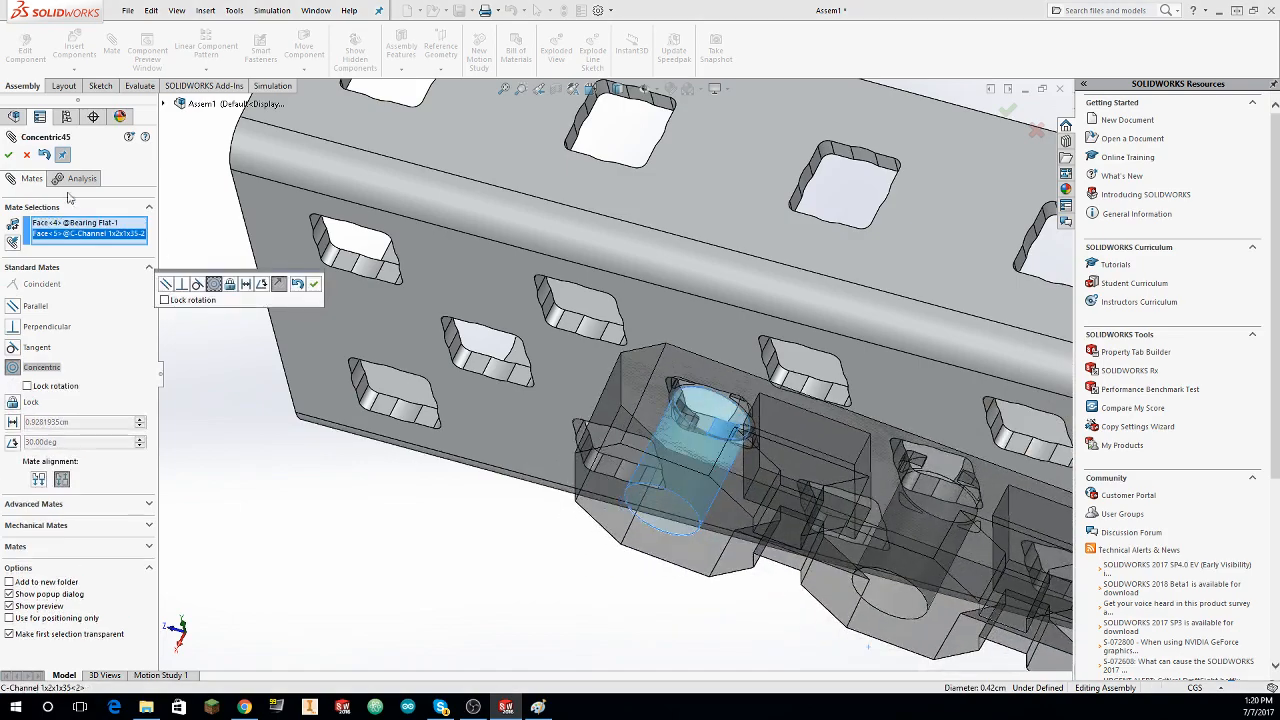
{"action": "left_click", "coordinate": [8, 155]}
Step: Make the end hole of the inner Bearing Flat concentric with the matching hole in the inner C-channel
{"action": "scroll", "coordinate": [455, 198], "scroll_direction": "up", "scroll_amount": 2}
{"action": "middle_click_drag", "start_coordinate": [455, 198], "coordinate": [980, 352]}
{"action": "left_click", "coordinate": [541, 487]}
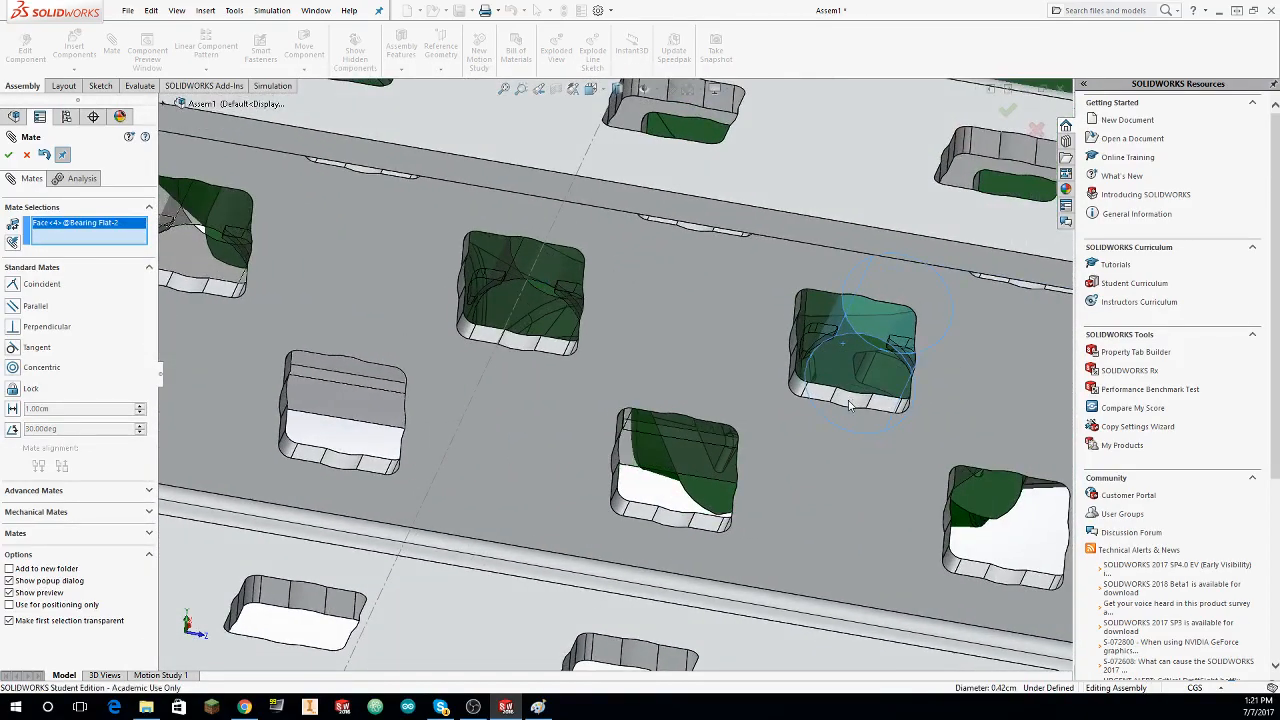
{"action": "left_click", "coordinate": [848, 407]}
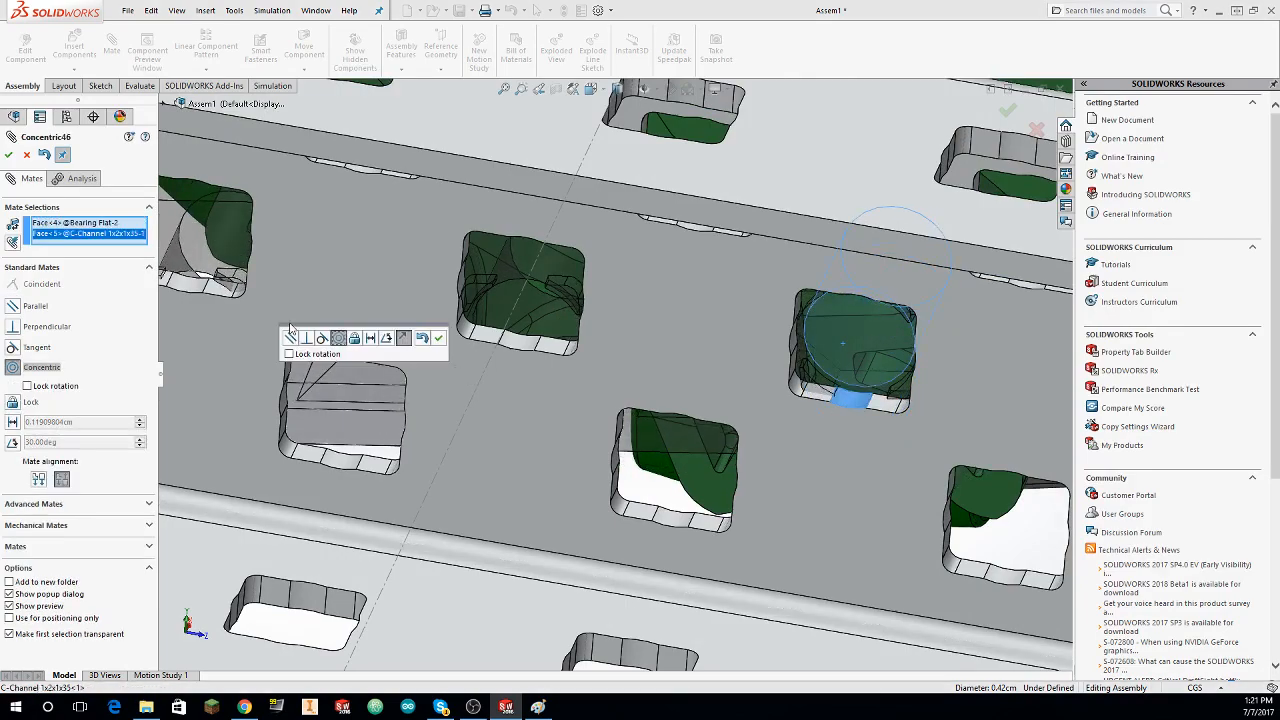
{"action": "left_click", "coordinate": [8, 155]}
Step: Add a parallel mate between the inner C-channel's hole face and the Bearing Flat's middle hole, and close the mate command
{"action": "middle_click_drag", "start_coordinate": [590, 300], "coordinate": [530, 452]}
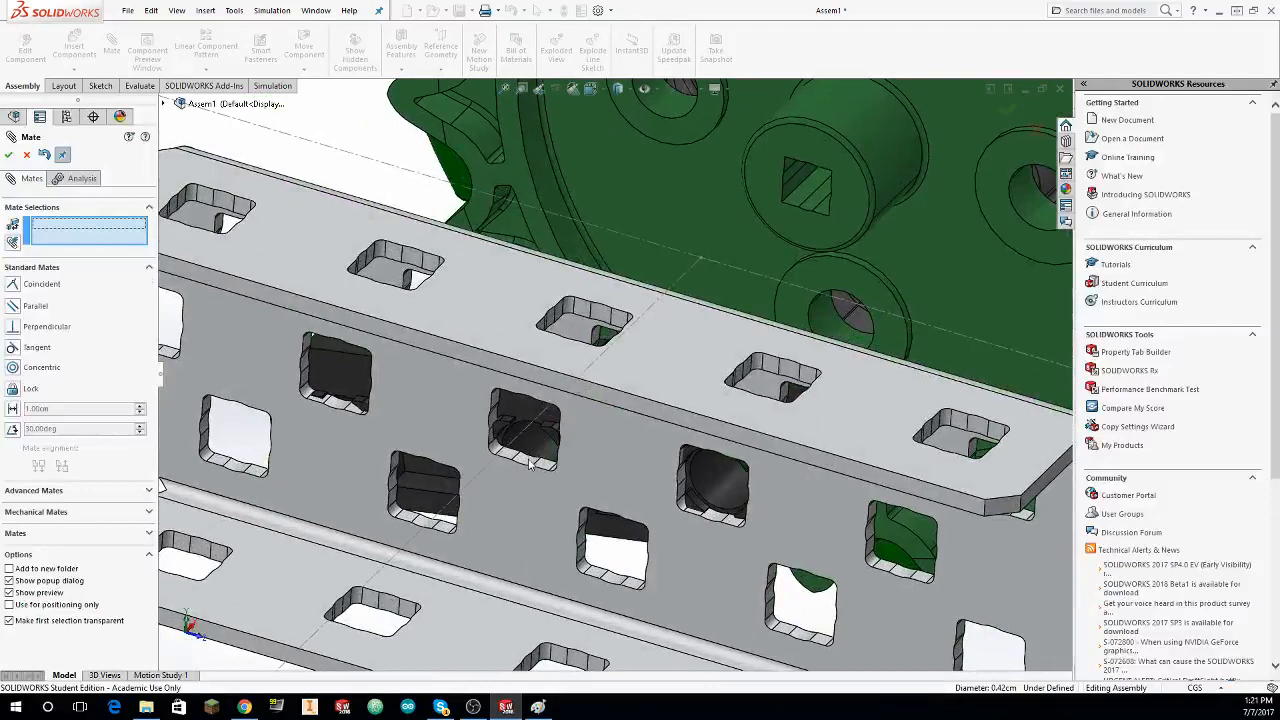
{"action": "left_click", "coordinate": [530, 463]}
{"action": "left_click", "coordinate": [533, 445]}
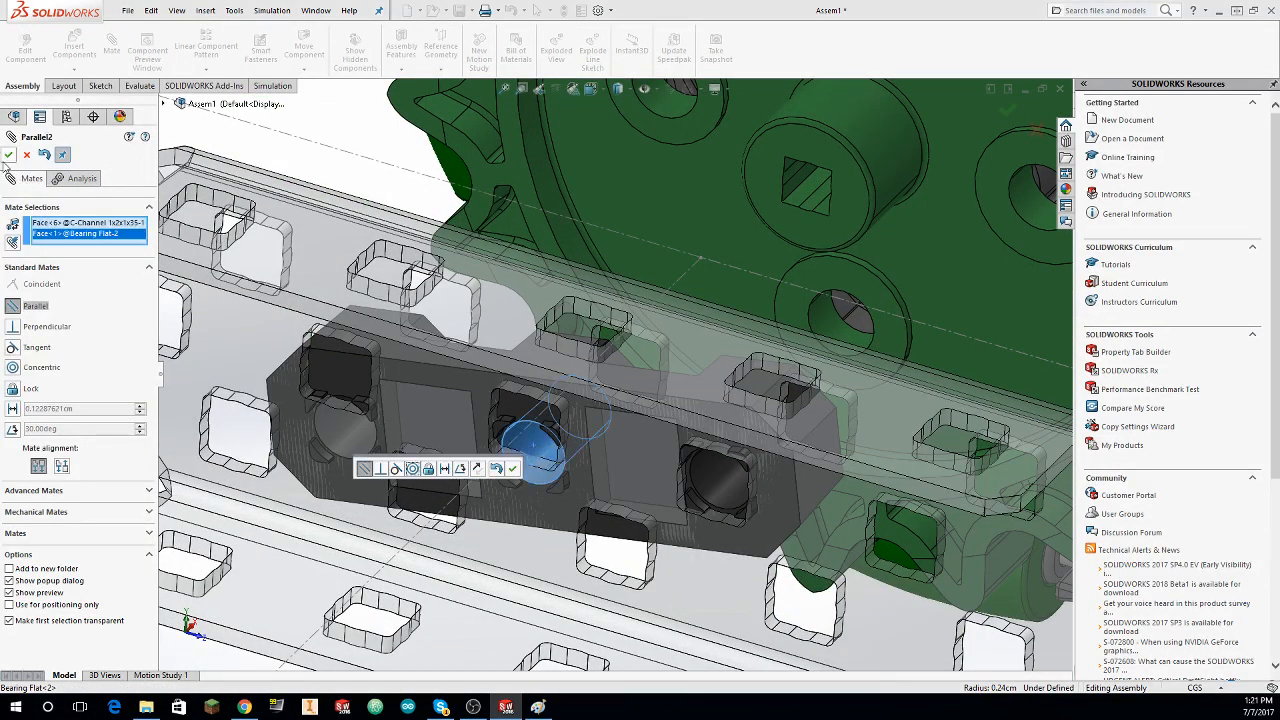
{"action": "left_click", "coordinate": [8, 155]}
{"action": "key", "text": "Escape"}
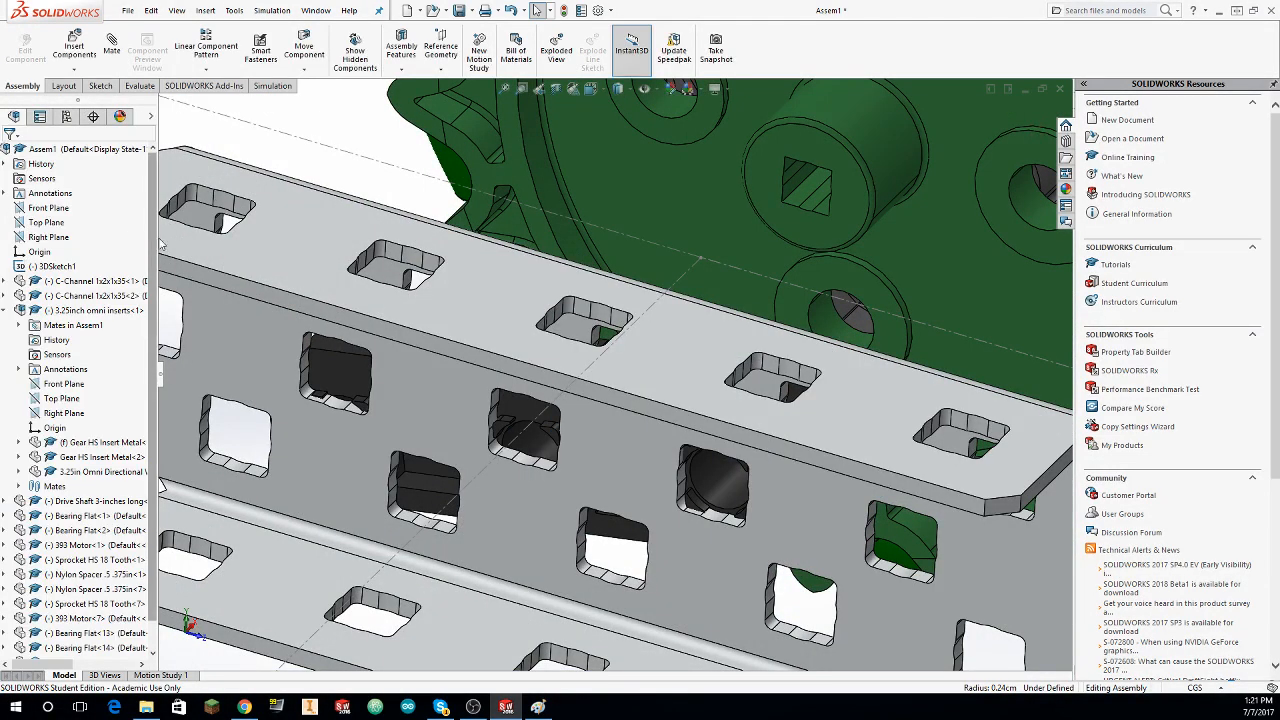
Step: Undo the latest Bearing Flat mates and review the assembly's list of mates
{"action": "key", "text": "ctrl+7"}
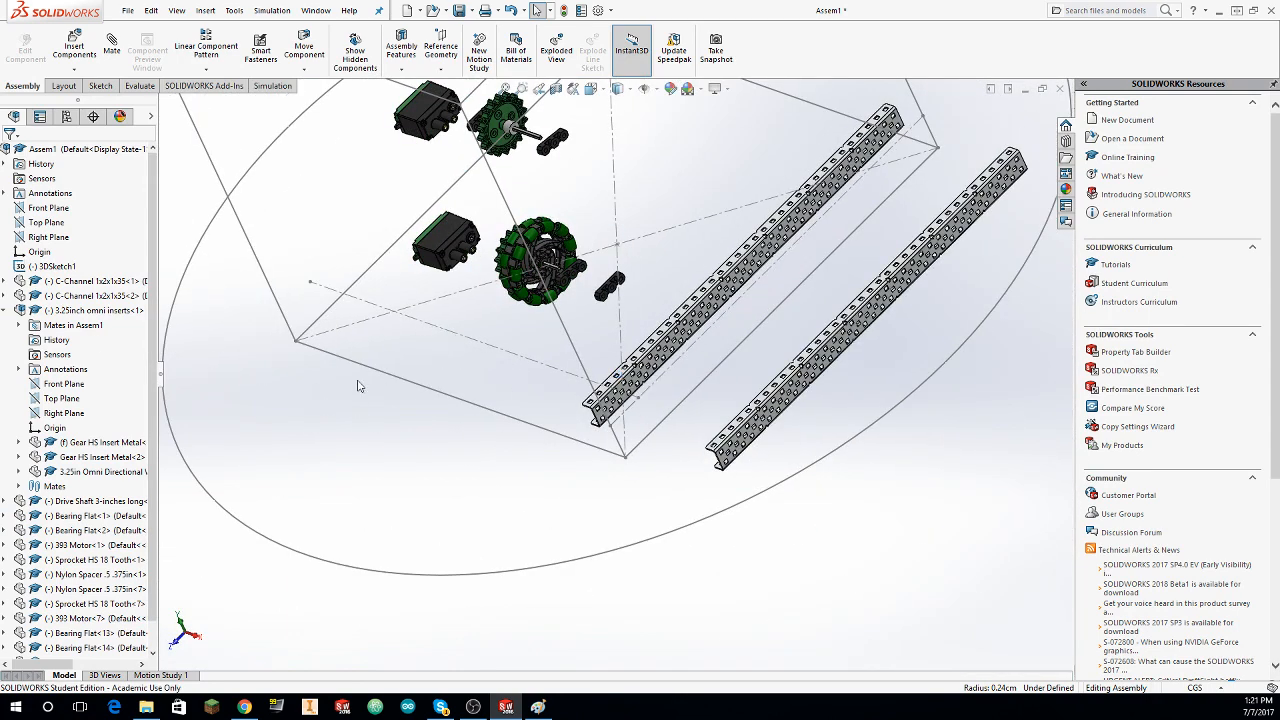
{"action": "scroll", "coordinate": [72, 367], "scroll_direction": "down", "scroll_amount": 1}
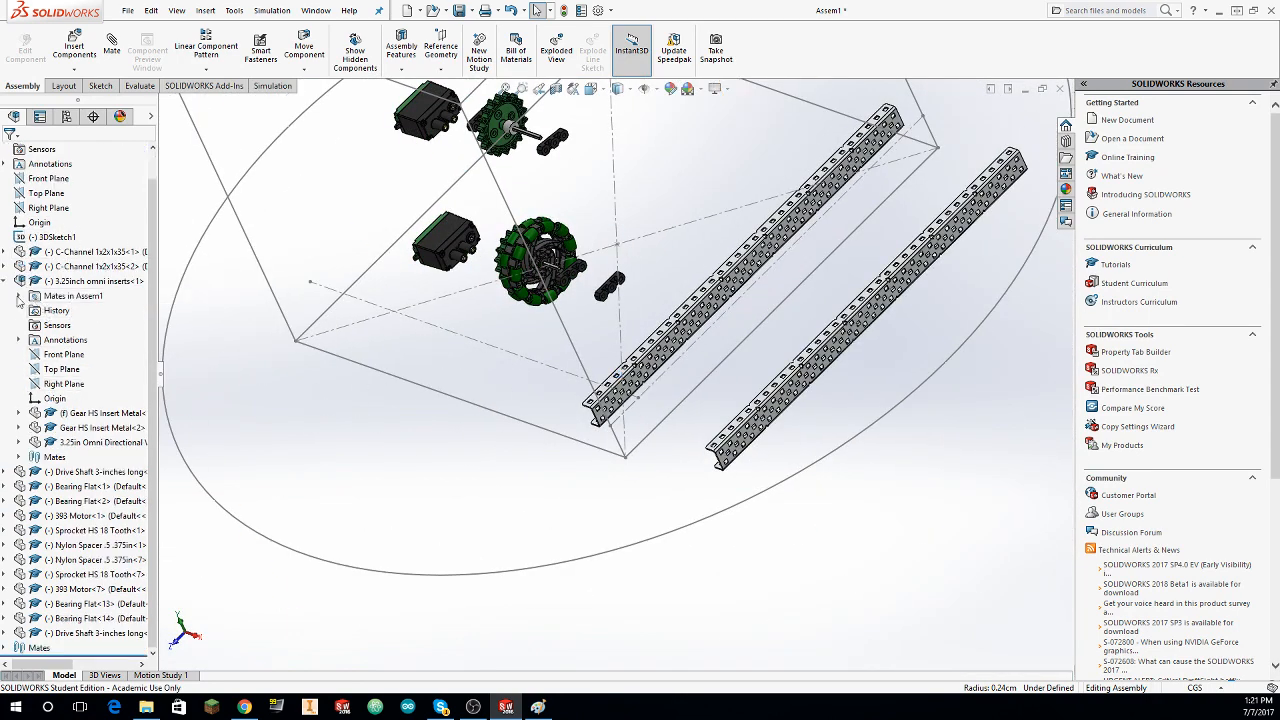
{"action": "left_click", "coordinate": [5, 281]}
{"action": "left_click", "coordinate": [5, 501]}
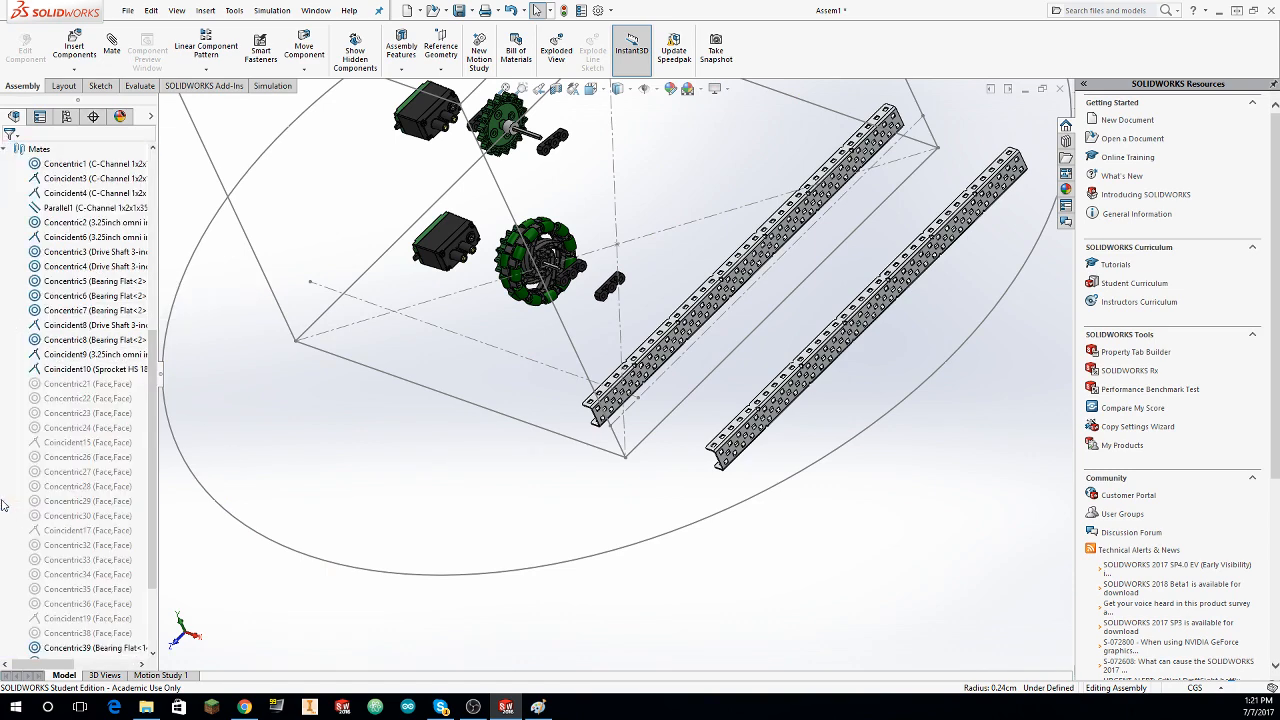
{"action": "scroll", "coordinate": [70, 550], "scroll_direction": "down", "scroll_amount": 2}
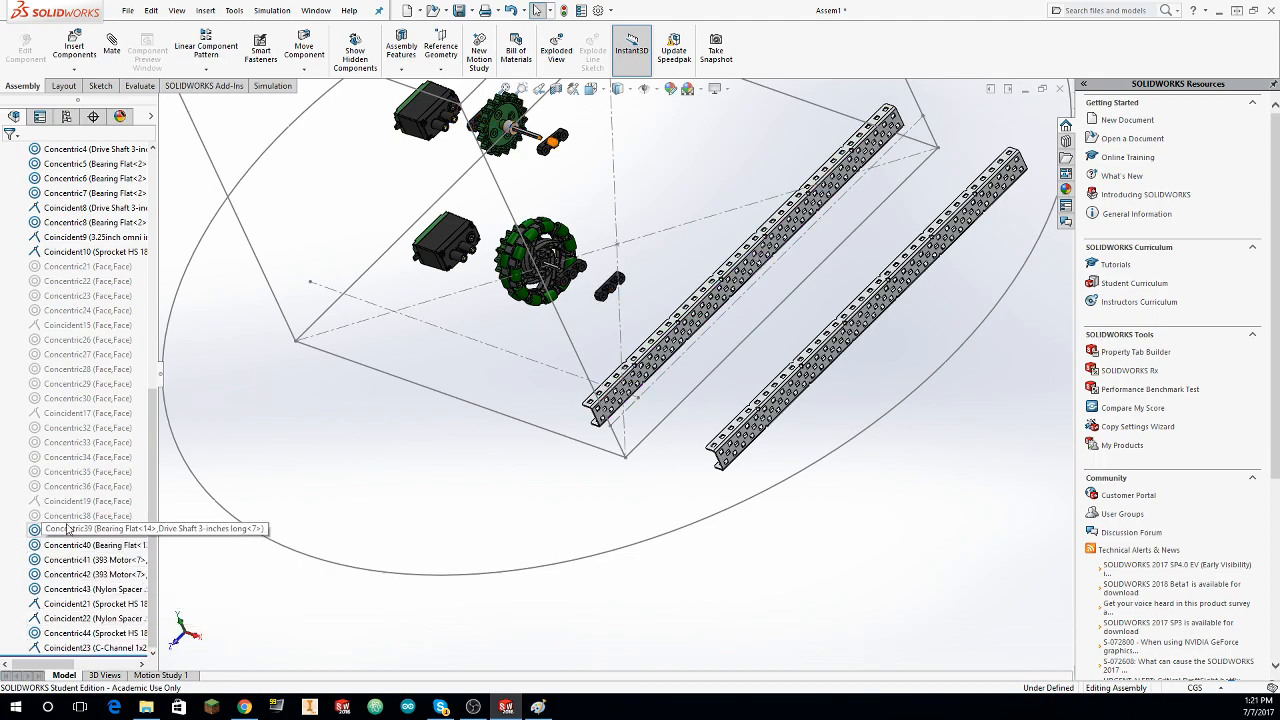
Step: Mate the sprocket's center bore concentric with the axle construction line of the 3D sketch
{"action": "middle_click_drag", "start_coordinate": [347, 521], "coordinate": [180, 146]}
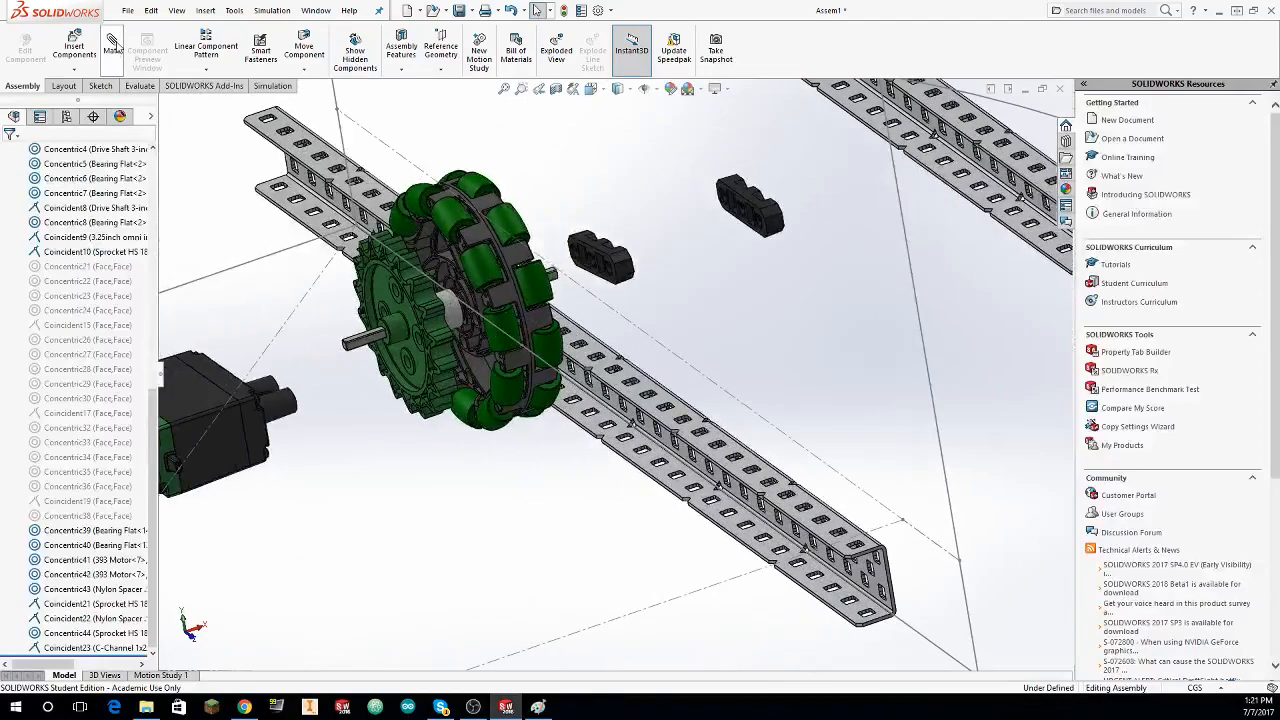
{"action": "scroll", "coordinate": [401, 301], "scroll_direction": "down", "scroll_amount": 5}
{"action": "left_click", "coordinate": [275, 362]}
{"action": "scroll", "coordinate": [471, 457], "scroll_direction": "up", "scroll_amount": 3}
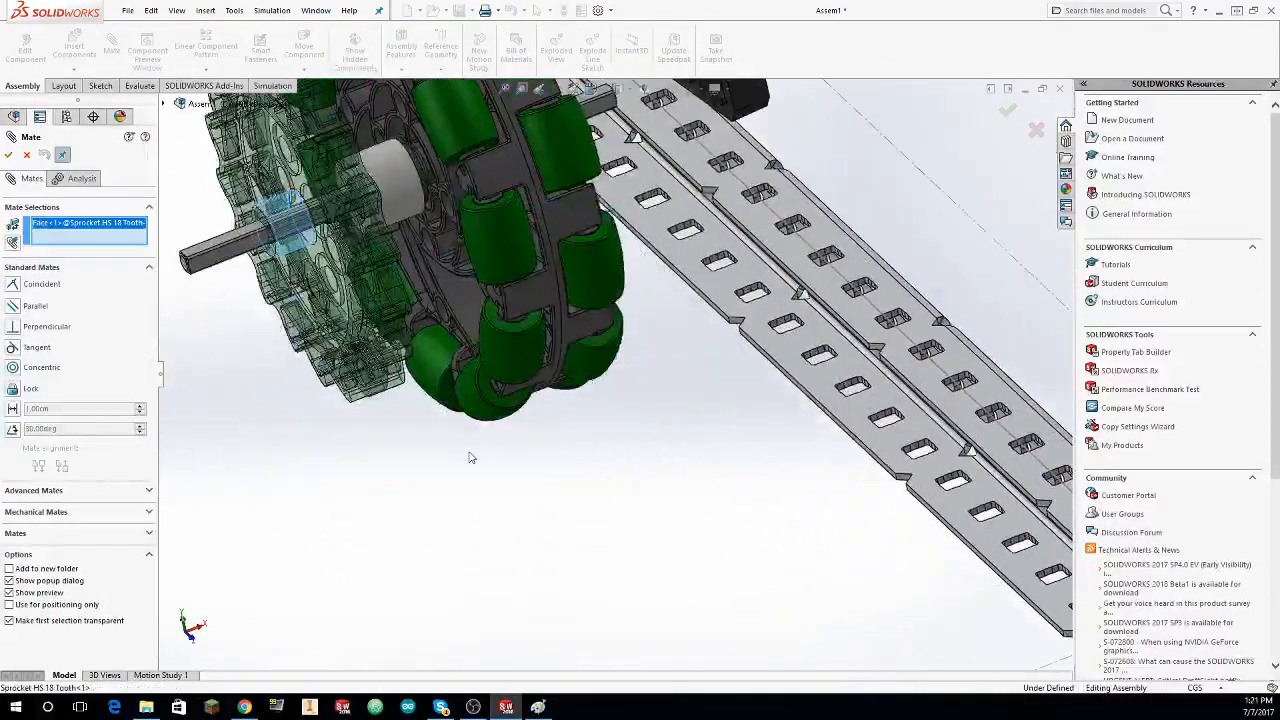
{"action": "left_click", "coordinate": [688, 445]}
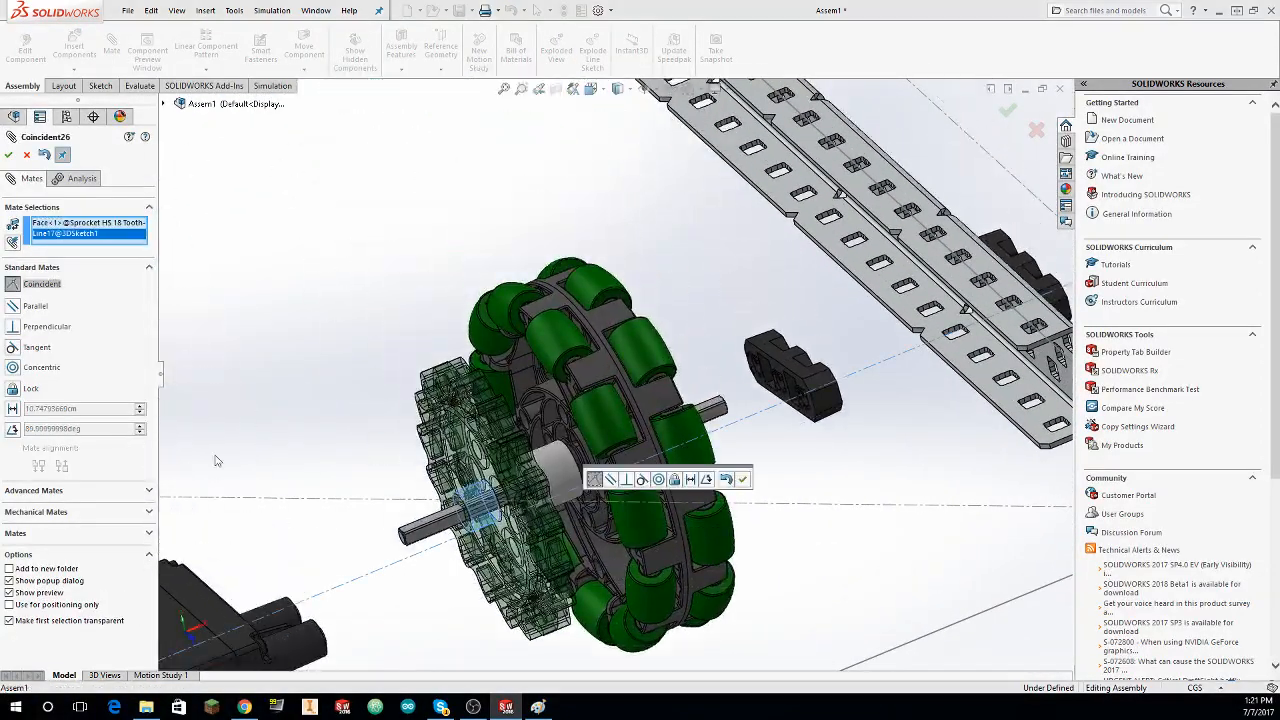
{"action": "left_click", "coordinate": [20, 370]}
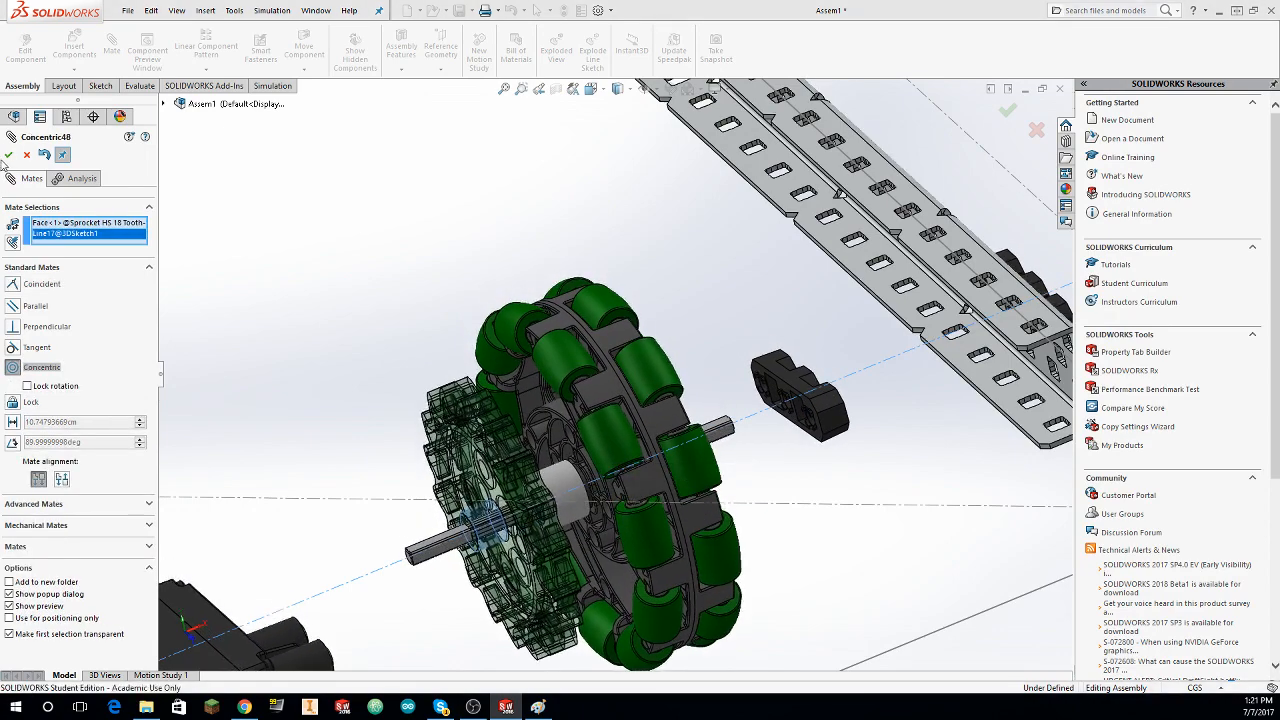
{"action": "left_click", "coordinate": [9, 155]}
Step: Make the face of the Bearing Flat next to the omni wheel coincident with the outer C-channel's web face
{"action": "middle_click_drag", "start_coordinate": [372, 278], "coordinate": [389, 283]}
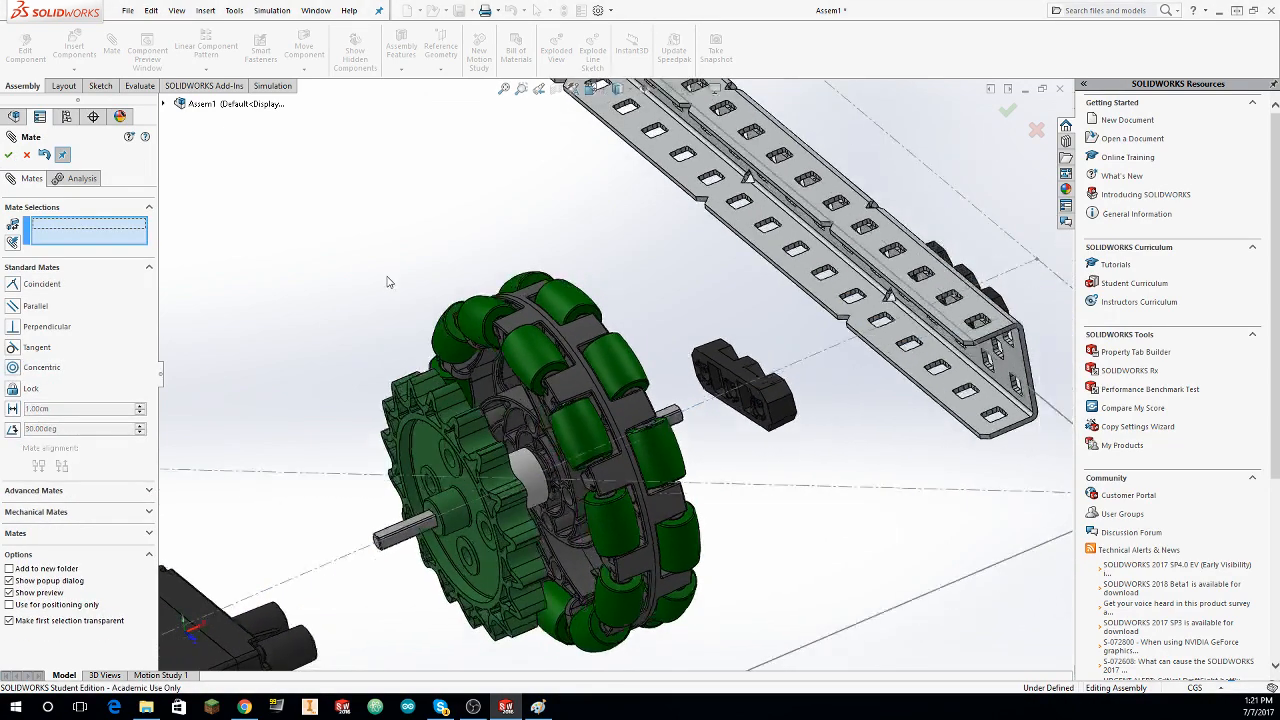
{"action": "scroll", "coordinate": [650, 390], "scroll_direction": "down", "scroll_amount": 5}
{"action": "middle_click_drag", "start_coordinate": [650, 390], "coordinate": [240, 290]}
{"action": "left_click", "coordinate": [440, 299]}
{"action": "scroll", "coordinate": [442, 299], "scroll_direction": "up", "scroll_amount": 2}
{"action": "scroll", "coordinate": [580, 296], "scroll_direction": "up", "scroll_amount": 3}
{"action": "scroll", "coordinate": [500, 266], "scroll_direction": "down", "scroll_amount": 3}
{"action": "left_click", "coordinate": [500, 264]}
{"action": "scroll", "coordinate": [500, 266], "scroll_direction": "up", "scroll_amount": 4}
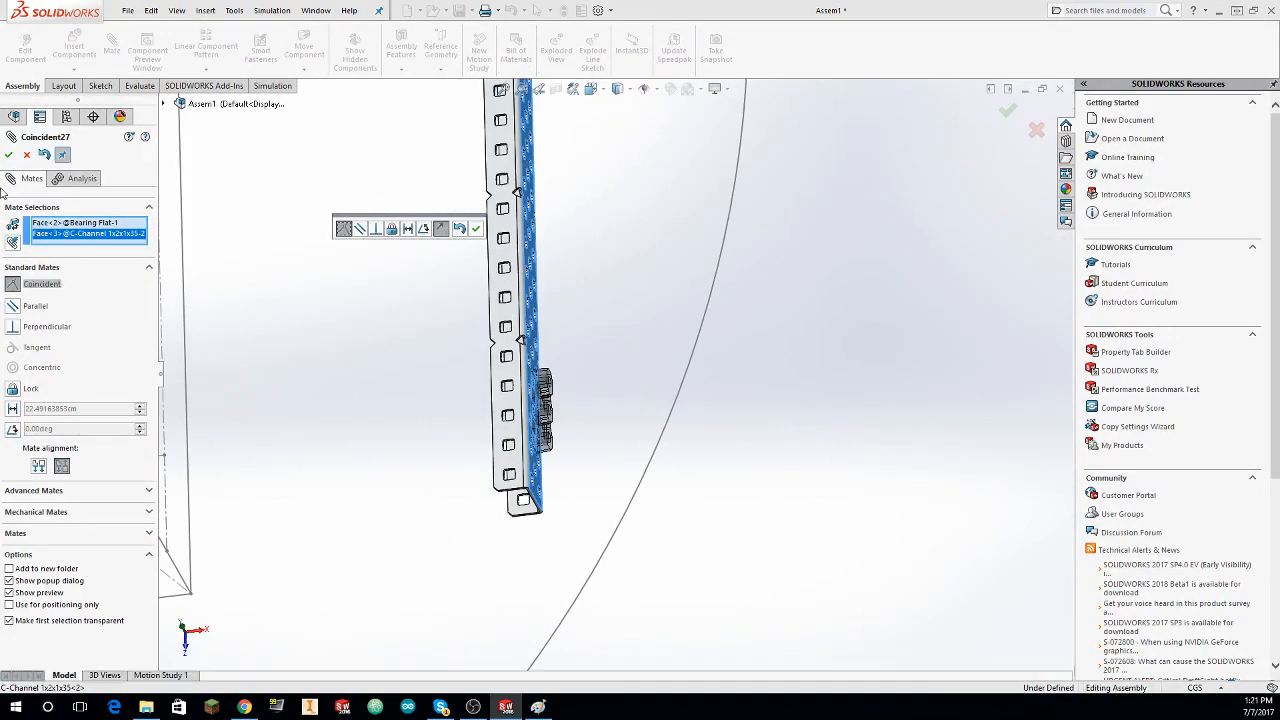
{"action": "left_click", "coordinate": [9, 155]}
Step: Align an end hole of the outer Bearing Flat with the outer C-channel's hole using a concentric mate
{"action": "middle_click_drag", "start_coordinate": [450, 510], "coordinate": [645, 363]}
{"action": "scroll", "coordinate": [371, 449], "scroll_direction": "down", "scroll_amount": 4}
{"action": "left_click", "coordinate": [400, 364]}
{"action": "scroll", "coordinate": [645, 363], "scroll_direction": "down", "scroll_amount": 3}
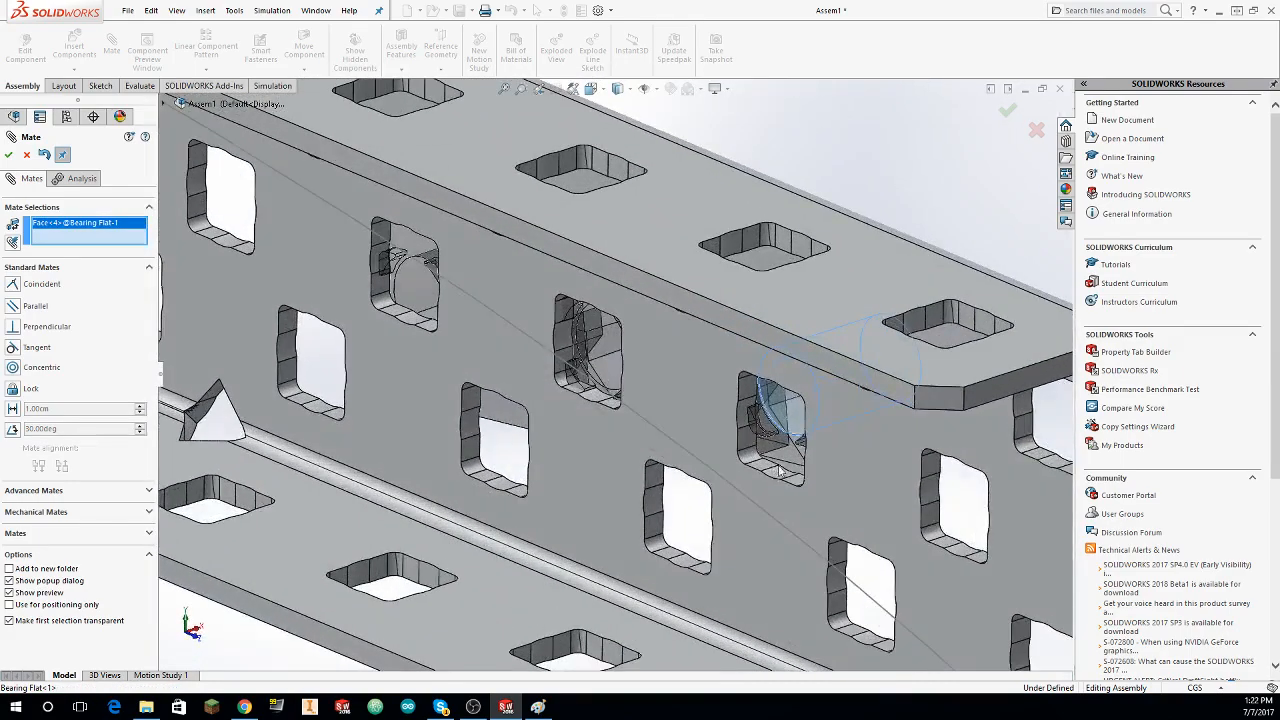
{"action": "left_click", "coordinate": [9, 155]}
{"action": "scroll", "coordinate": [205, 165], "scroll_direction": "up", "scroll_amount": 3}
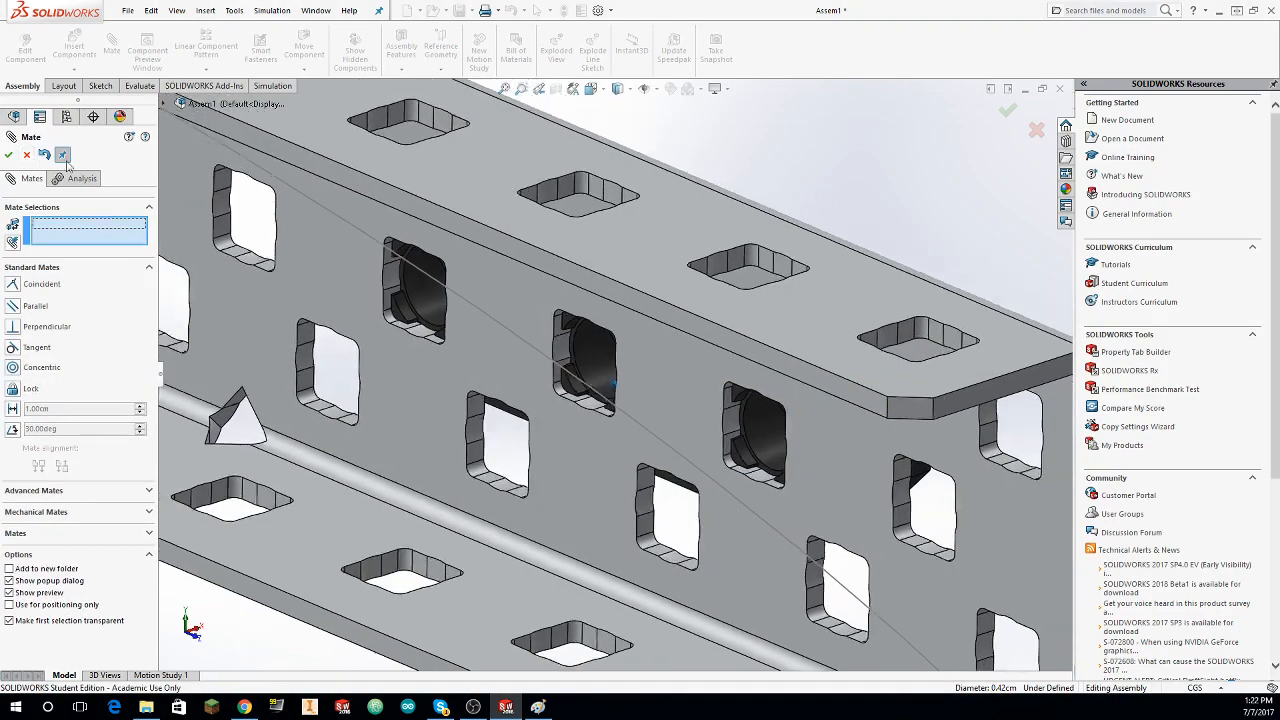
Step: Align an end hole of the inner Bearing Flat with the inner C-channel's hole using a concentric mate
{"action": "middle_click_drag", "start_coordinate": [208, 162], "coordinate": [439, 237]}
{"action": "scroll", "coordinate": [286, 186], "scroll_direction": "up", "scroll_amount": 3}
{"action": "scroll", "coordinate": [440, 238], "scroll_direction": "up", "scroll_amount": 3}
{"action": "scroll", "coordinate": [489, 281], "scroll_direction": "down", "scroll_amount": 12}
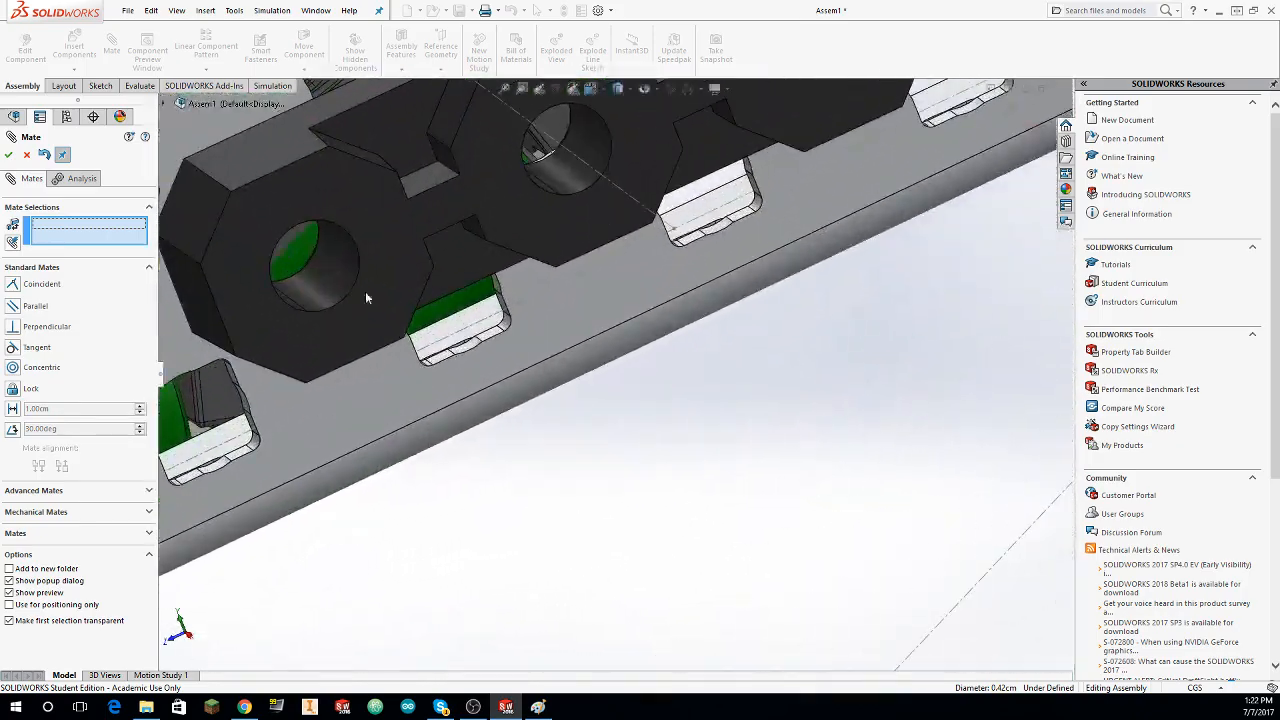
{"action": "left_click", "coordinate": [325, 287]}
{"action": "middle_click_drag", "start_coordinate": [325, 285], "coordinate": [710, 305]}
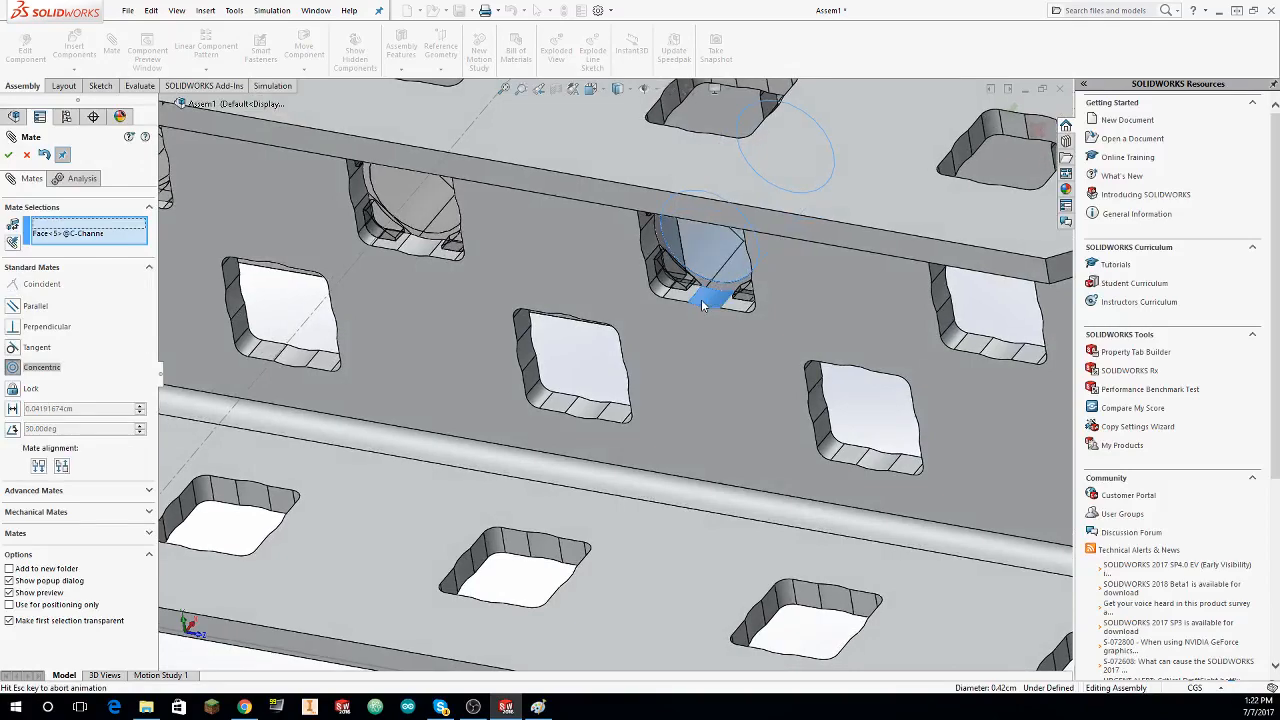
{"action": "left_click", "coordinate": [8, 154]}
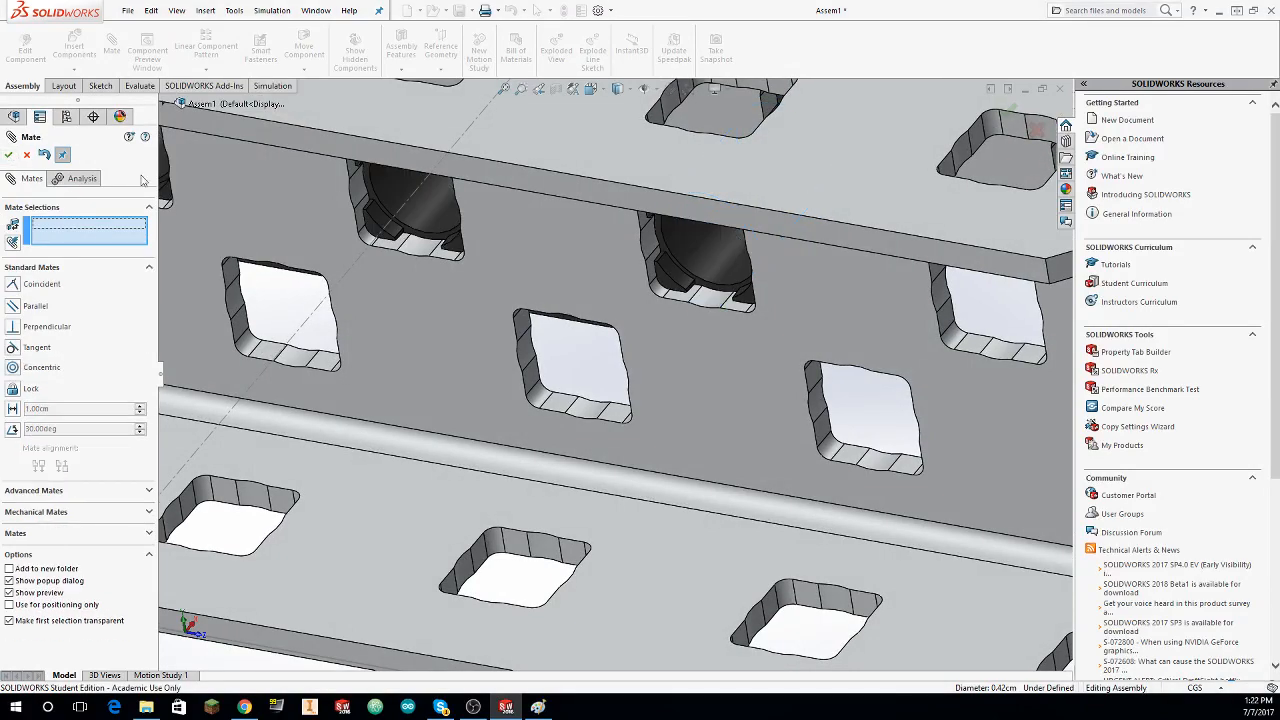
Step: Slide the drive shaft out to the inner C-channel, reposition the 393 Motor along the axle line, and close the mate command
{"action": "scroll", "coordinate": [330, 230], "scroll_direction": "up", "scroll_amount": 6}
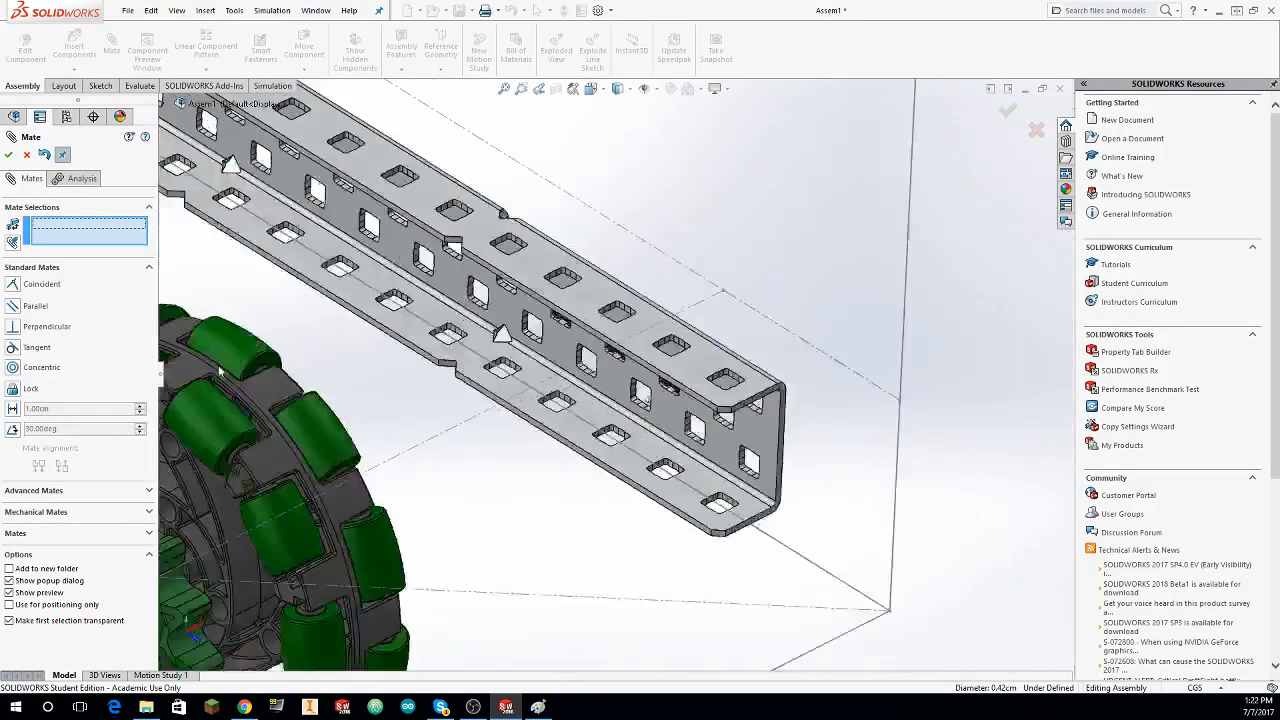
{"action": "middle_click_drag", "start_coordinate": [220, 370], "coordinate": [410, 490]}
{"action": "scroll", "coordinate": [410, 490], "scroll_direction": "up", "scroll_amount": 8}
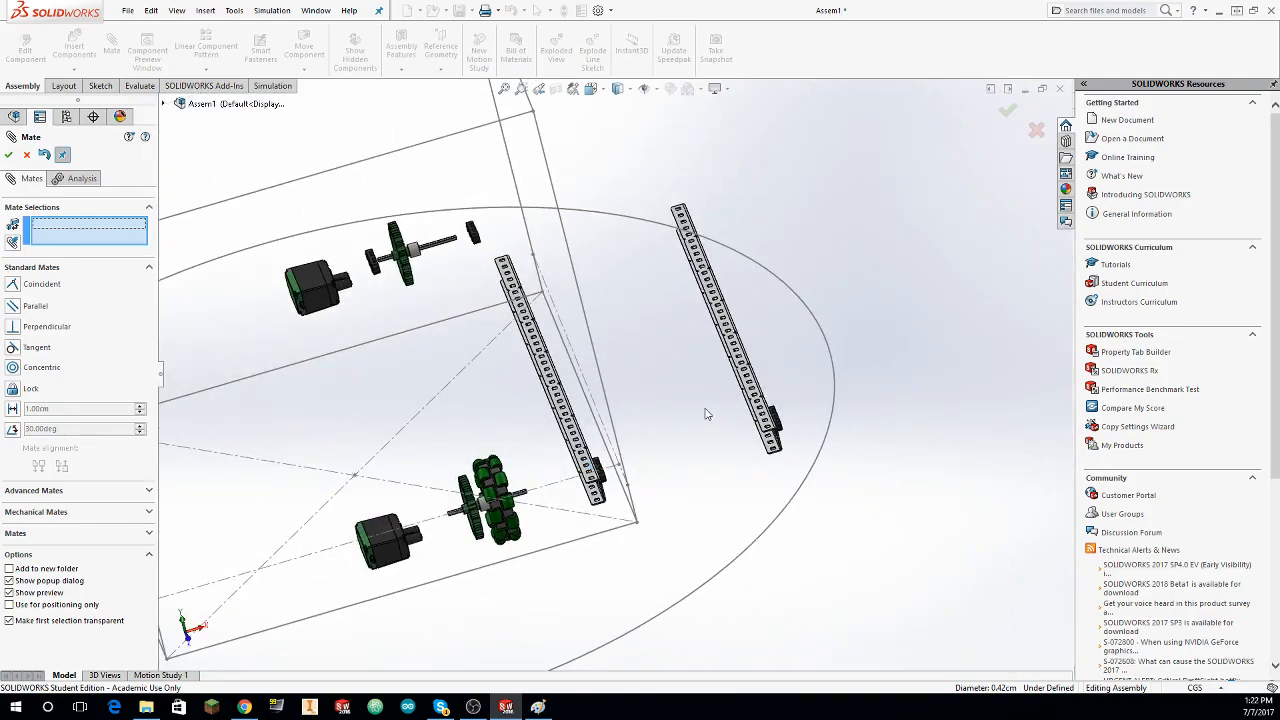
{"action": "scroll", "coordinate": [690, 425], "scroll_direction": "down", "scroll_amount": 5}
{"action": "middle_click_drag", "start_coordinate": [506, 400], "coordinate": [426, 371]}
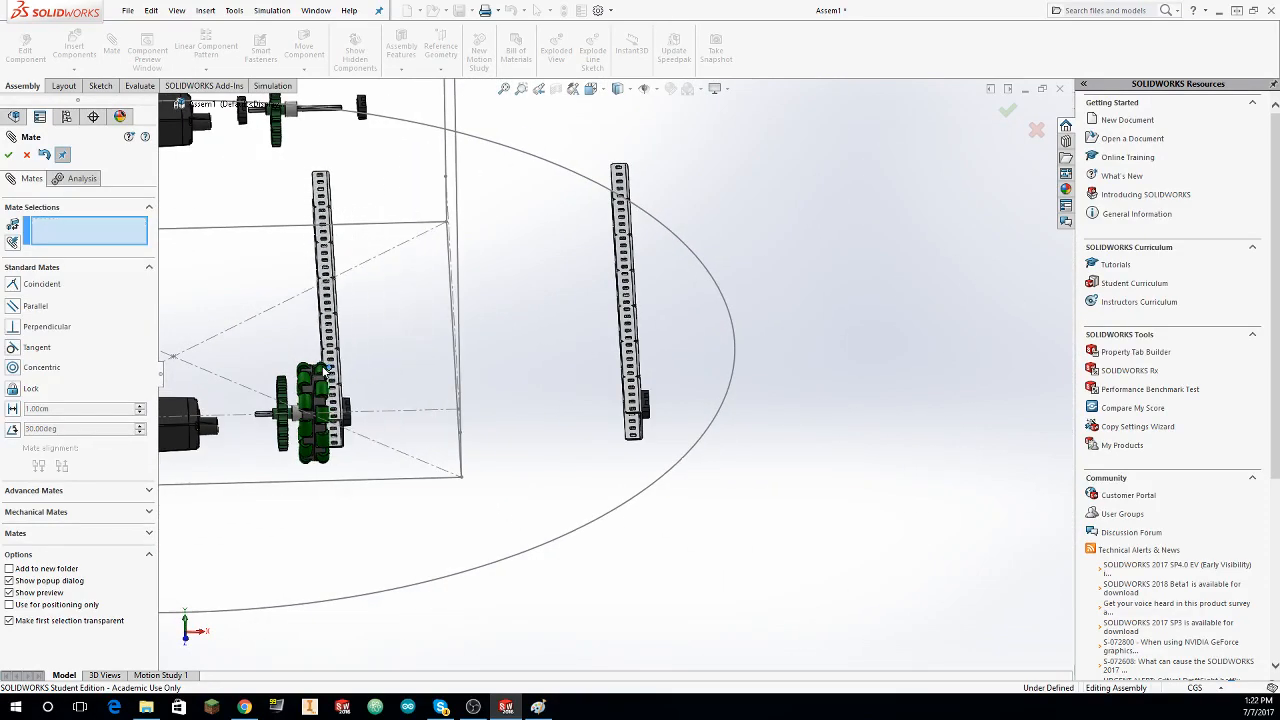
{"action": "middle_click_drag", "start_coordinate": [328, 366], "coordinate": [408, 434]}
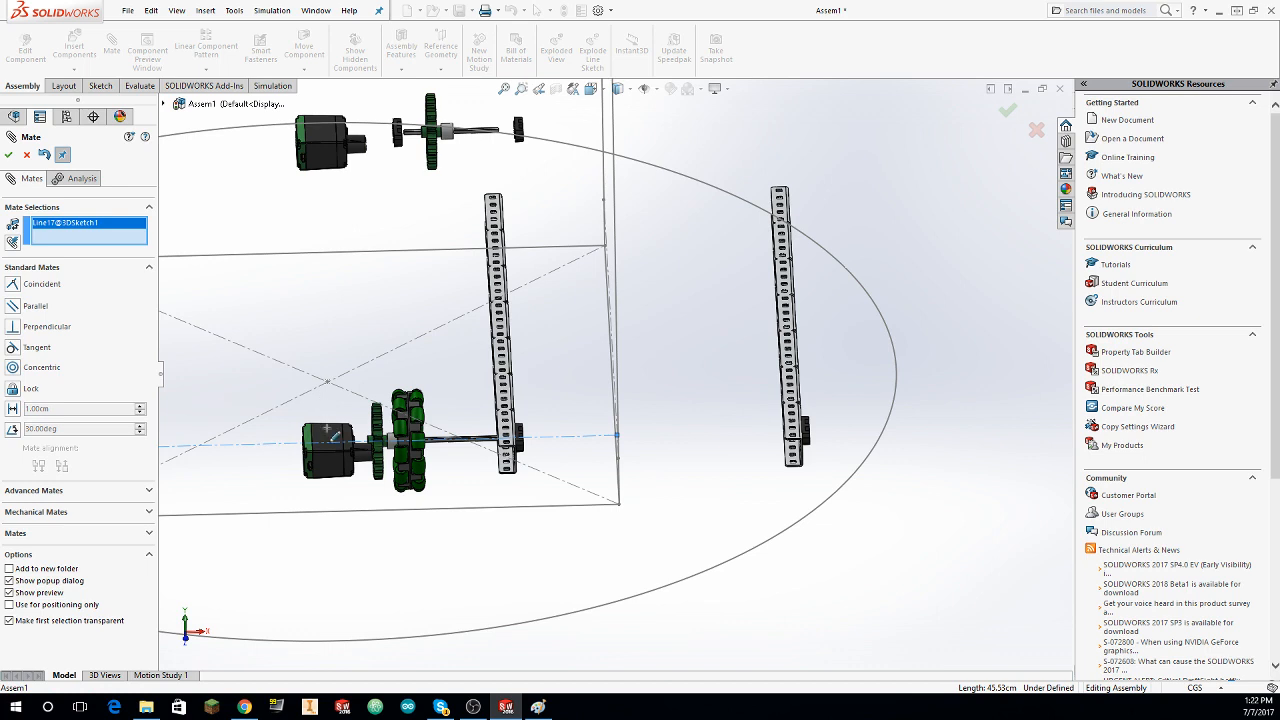
{"action": "key", "text": "Escape"}
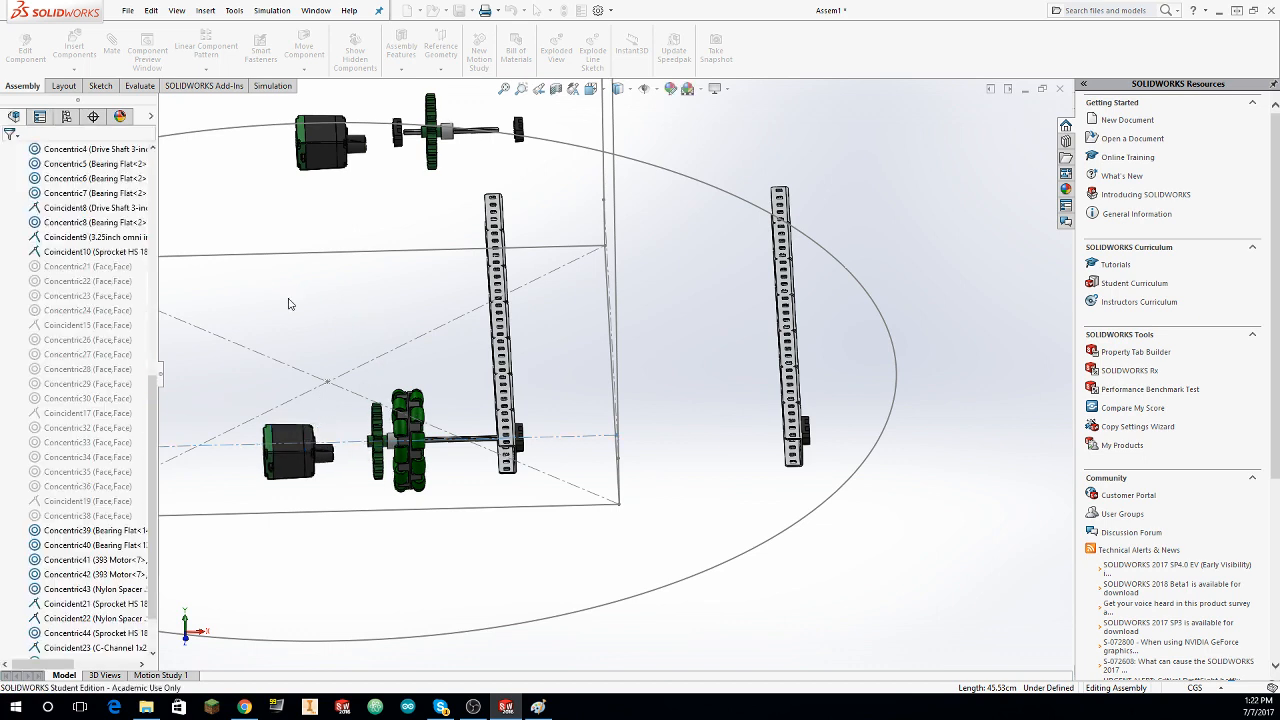
Step: Move the inner and outer C-channels closer to the omni wheel so the drive shaft passes through the inner channel
{"action": "left_click_drag", "start_coordinate": [507, 385], "coordinate": [479, 388]}
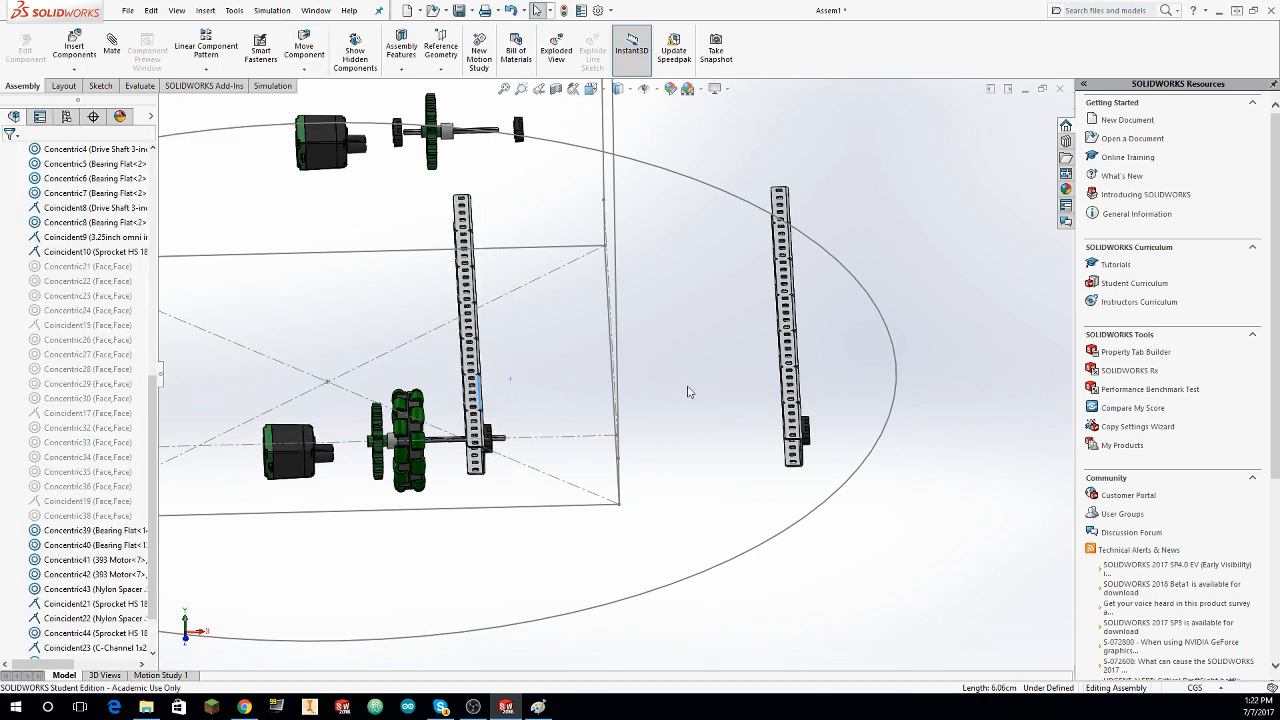
{"action": "left_click_drag", "start_coordinate": [799, 380], "coordinate": [500, 352]}
{"action": "middle_click_drag", "start_coordinate": [570, 380], "coordinate": [630, 250]}
{"action": "scroll", "coordinate": [663, 402], "scroll_direction": "down", "scroll_amount": 4}
{"action": "left_click", "coordinate": [523, 346]}
Step: Insert the Nylon Spacer .5 .375in part and place it beside the drive shaft between the omni wheel and the inner C-channel
{"action": "left_click", "coordinate": [74, 46]}
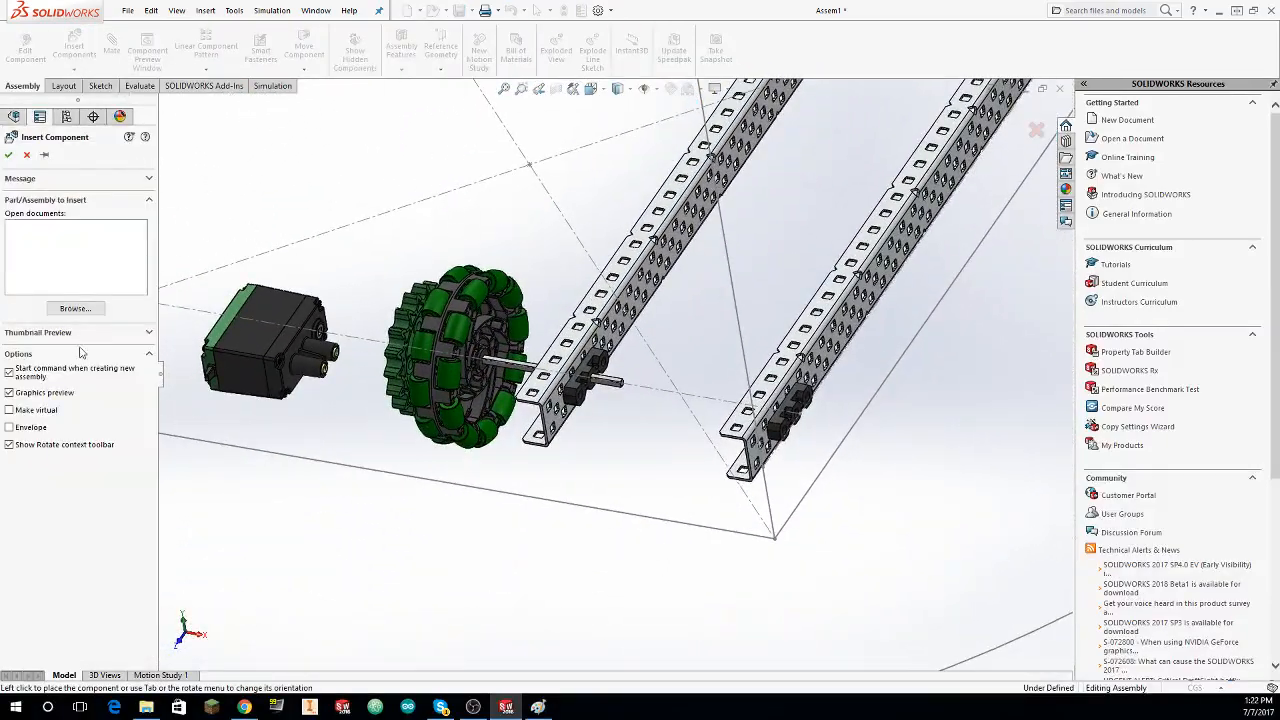
{"action": "left_click", "coordinate": [75, 308]}
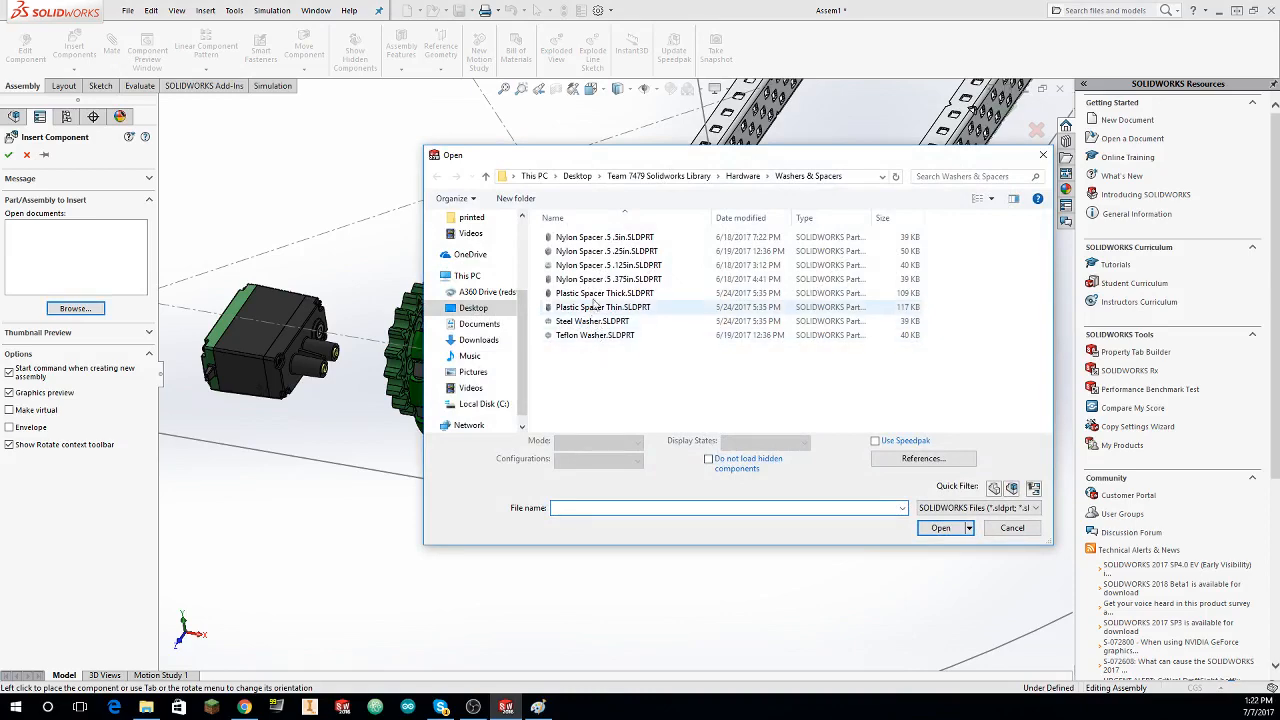
{"action": "left_click", "coordinate": [607, 280]}
{"action": "left_click", "coordinate": [948, 527]}
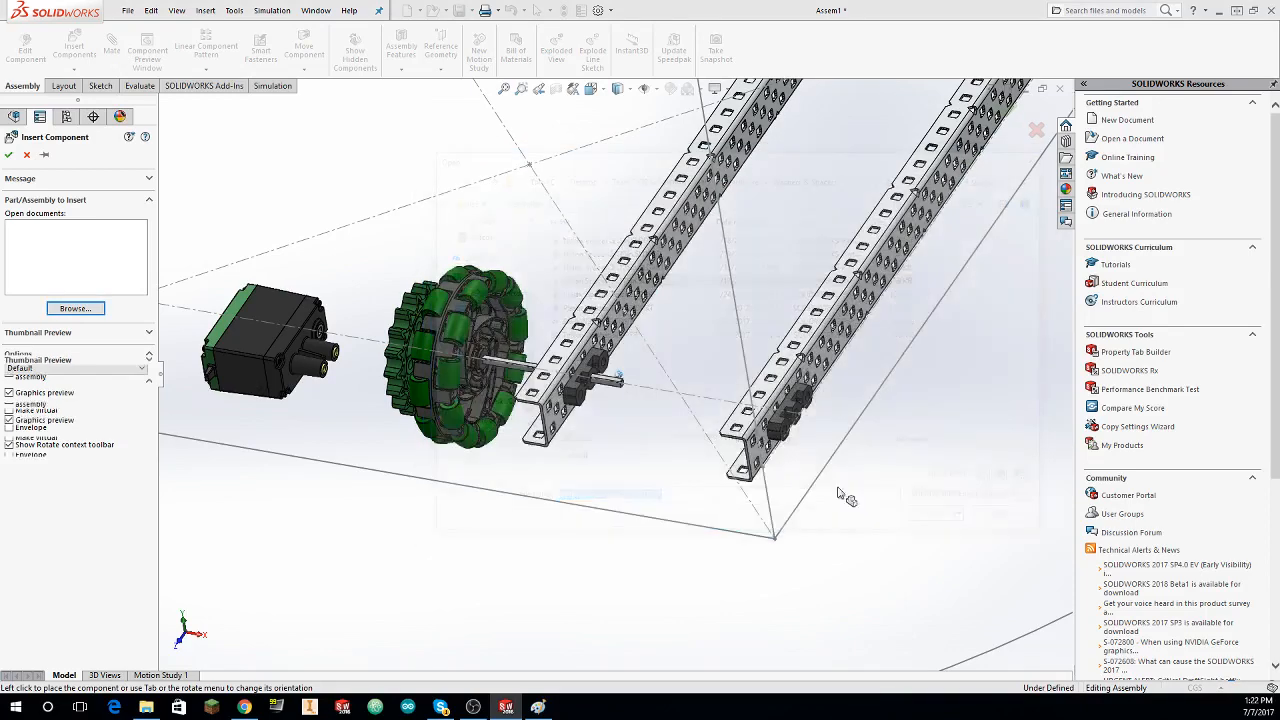
{"action": "scroll", "coordinate": [550, 365], "scroll_direction": "down", "scroll_amount": 1}
{"action": "middle_click_drag", "start_coordinate": [550, 365], "coordinate": [645, 375]}
{"action": "right_click", "coordinate": [523, 343]}
{"action": "left_click", "coordinate": [561, 370]}
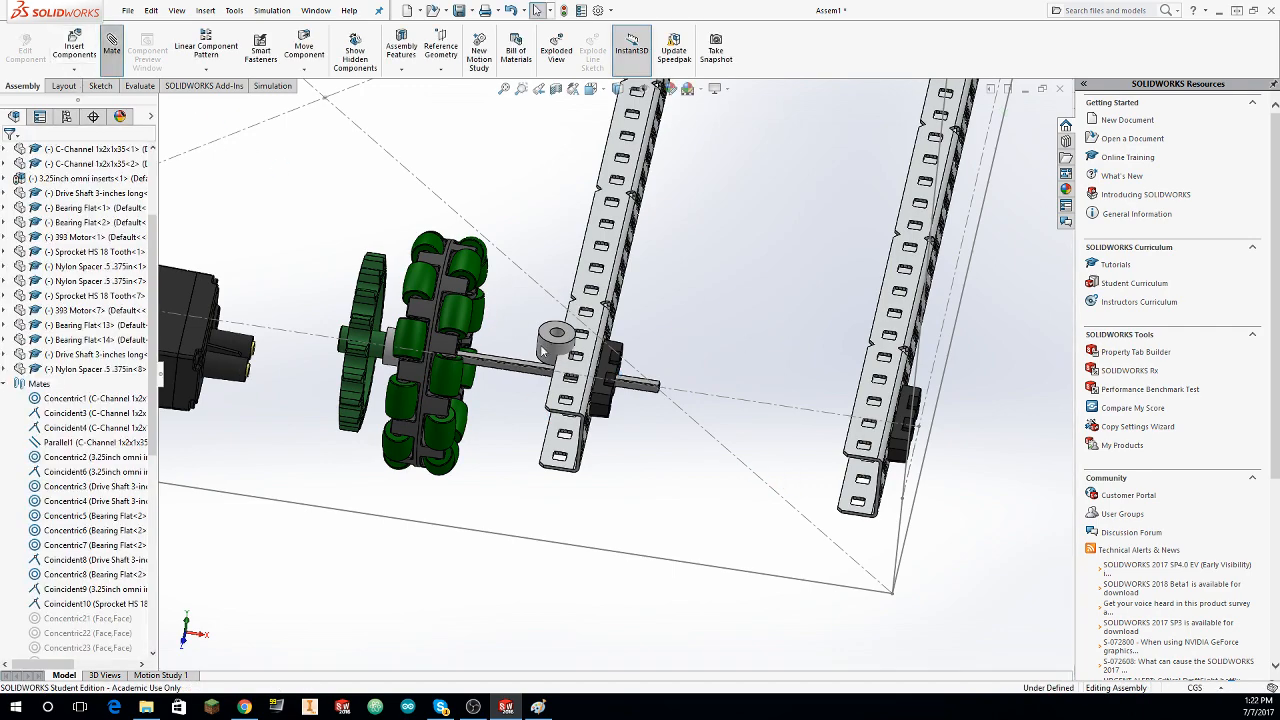
Step: Center the Nylon Spacer on the drive shaft with a concentric mate between its outer face and the omni wheel's gear insert
{"action": "scroll", "coordinate": [450, 385], "scroll_direction": "down", "scroll_amount": 8}
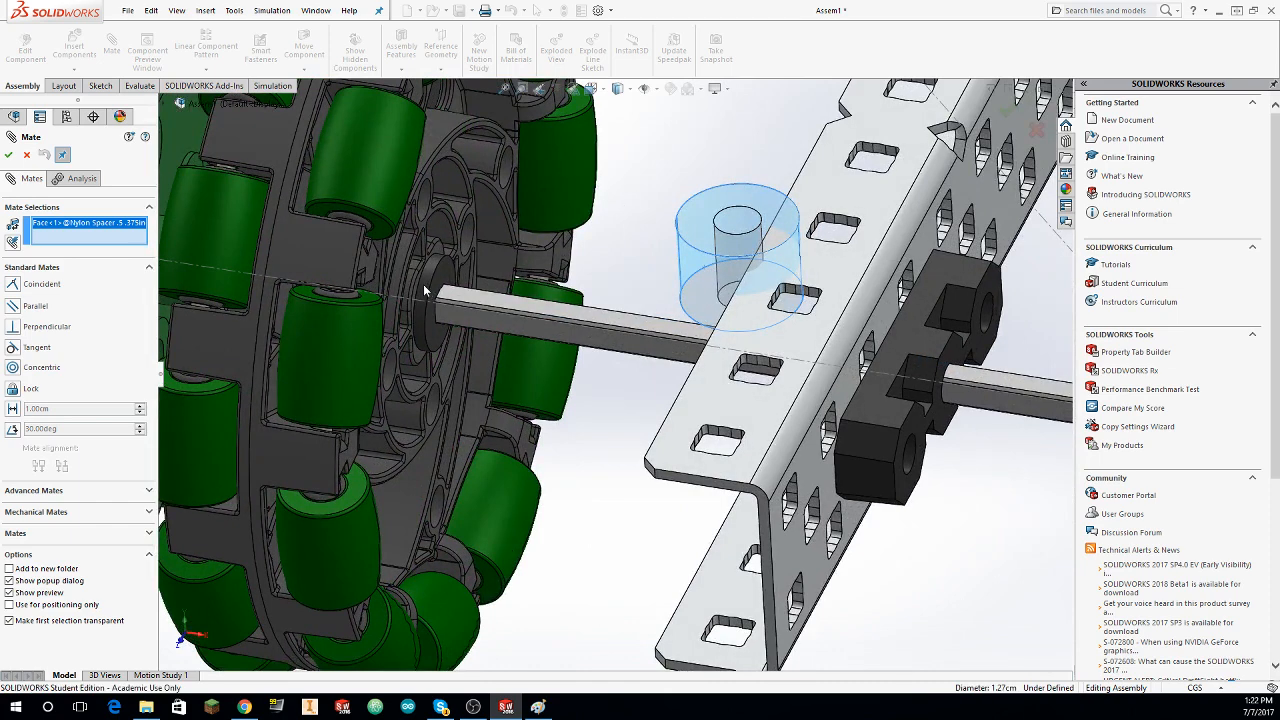
{"action": "left_click", "coordinate": [424, 290]}
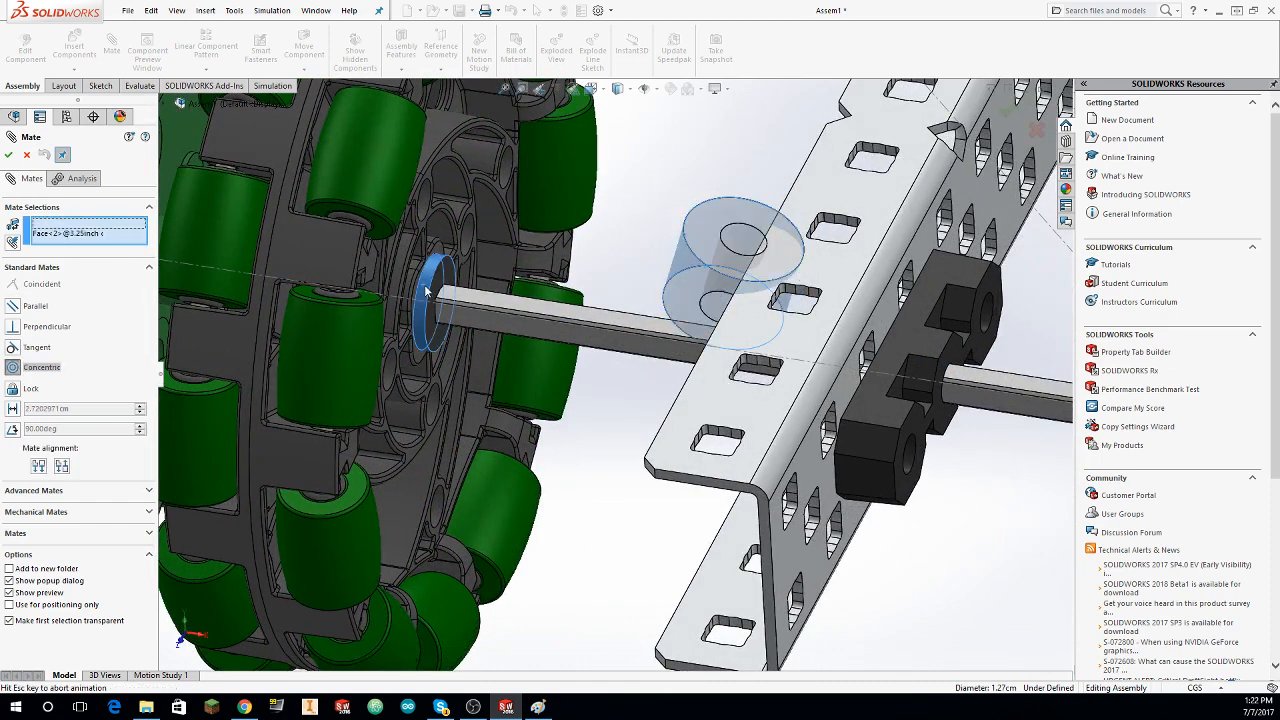
{"action": "left_click", "coordinate": [8, 155]}
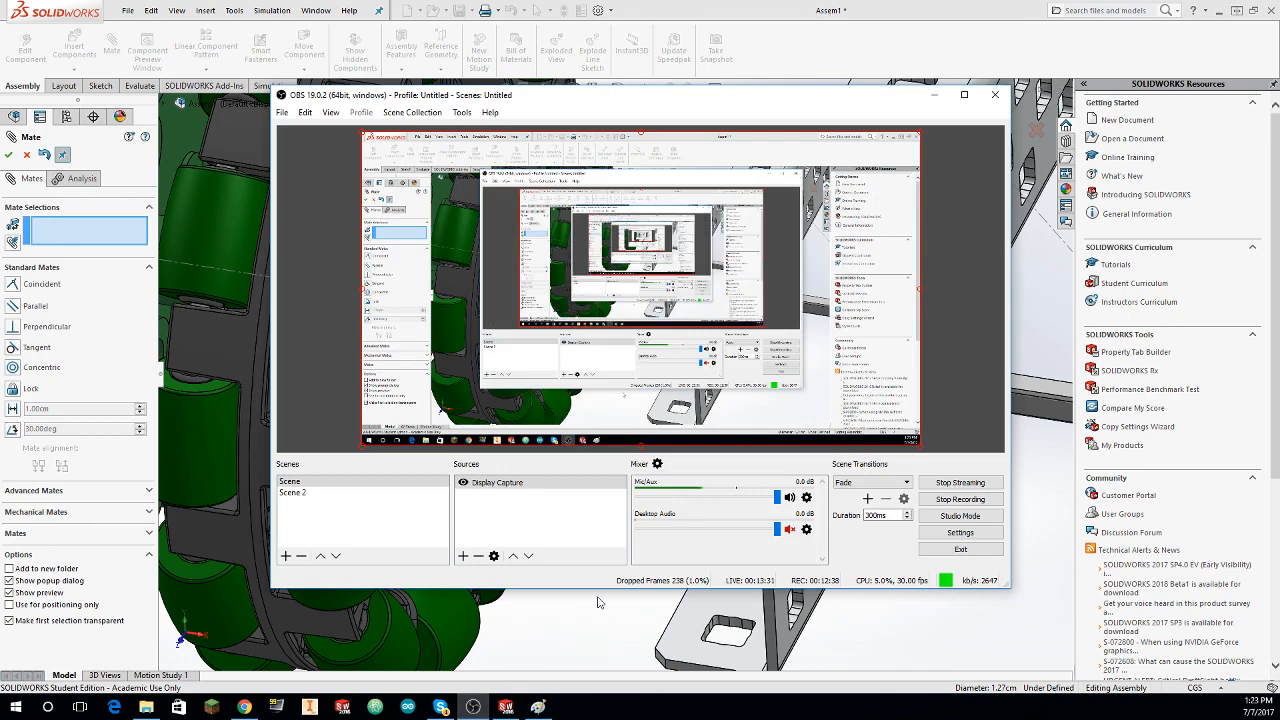
{"action": "left_click", "coordinate": [911, 611]}
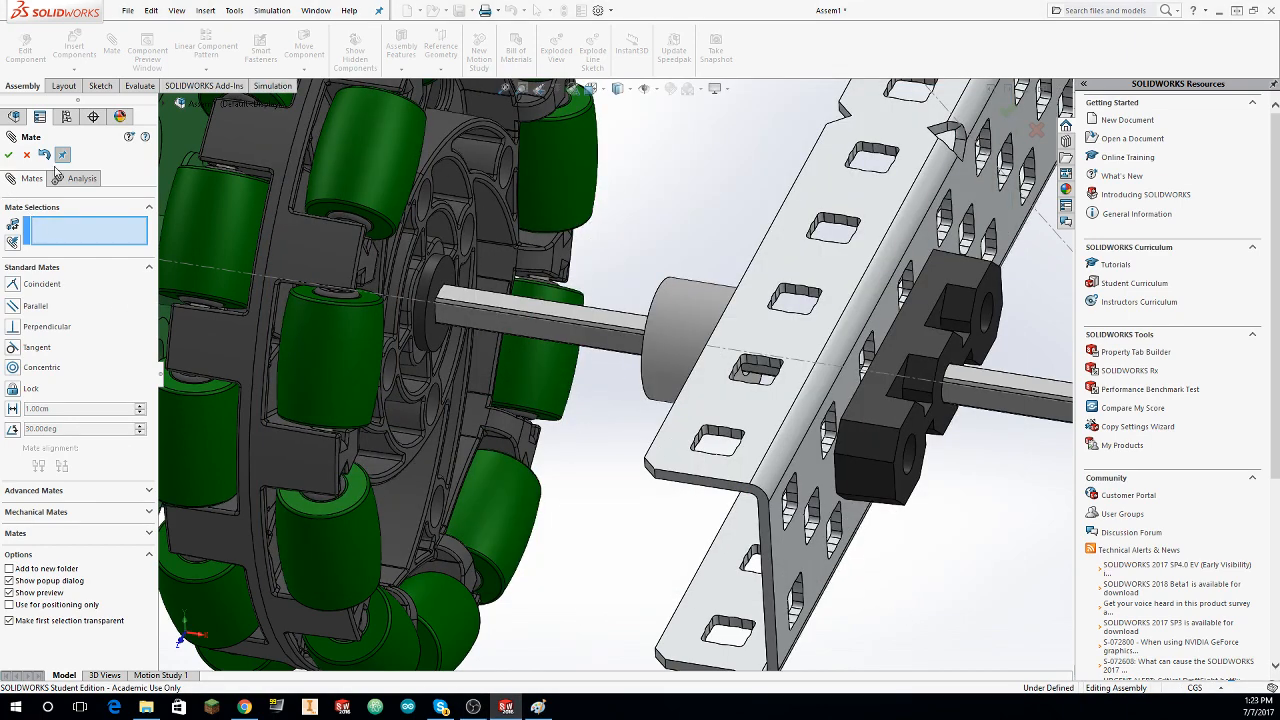
{"action": "middle_click_drag", "start_coordinate": [503, 328], "coordinate": [548, 347]}
{"action": "scroll", "coordinate": [445, 298], "scroll_direction": "down", "scroll_amount": 2}
{"action": "left_click", "coordinate": [461, 273]}
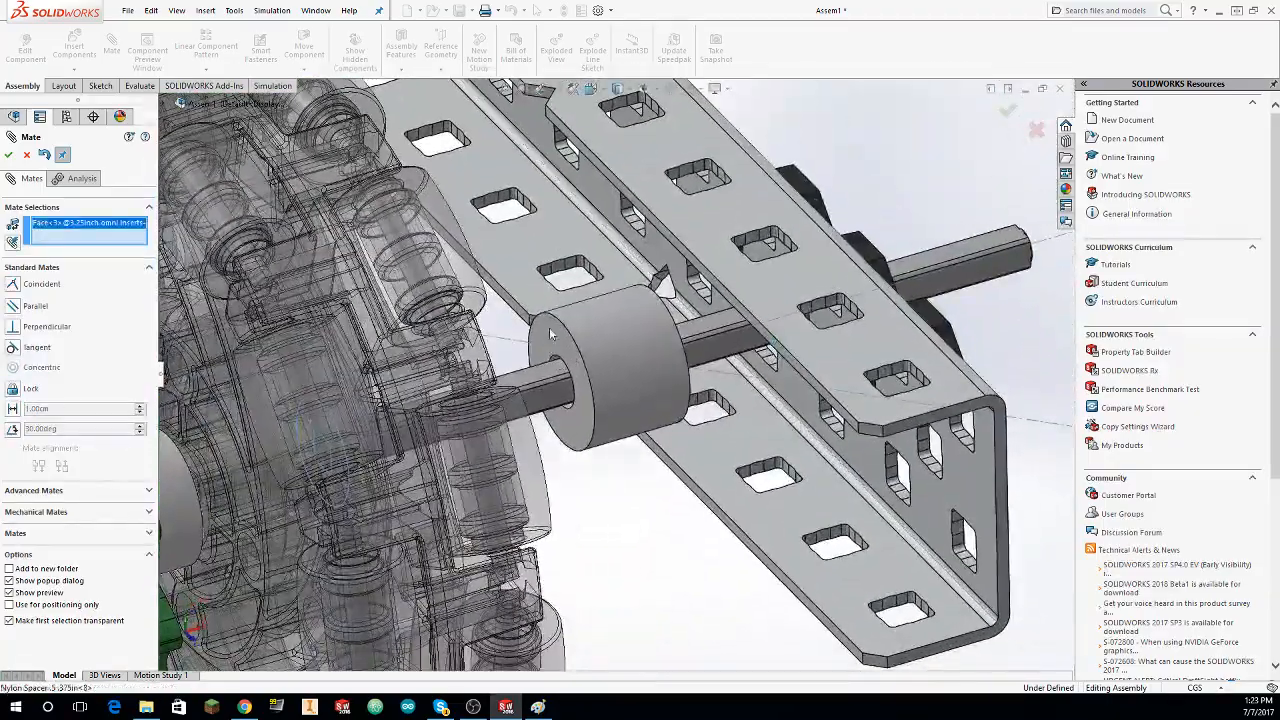
{"action": "left_click", "coordinate": [551, 335]}
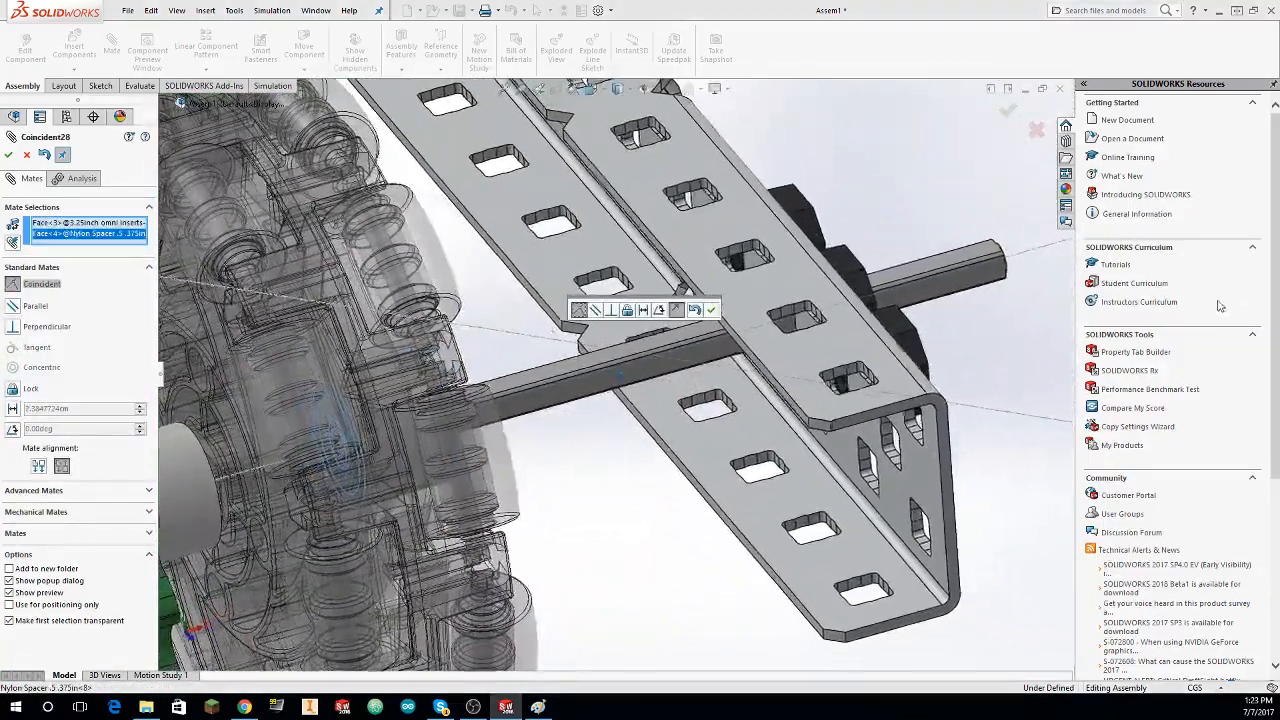
{"action": "middle_click_drag", "start_coordinate": [930, 308], "coordinate": [718, 208]}
{"action": "scroll", "coordinate": [740, 280], "scroll_direction": "up", "scroll_amount": 3}
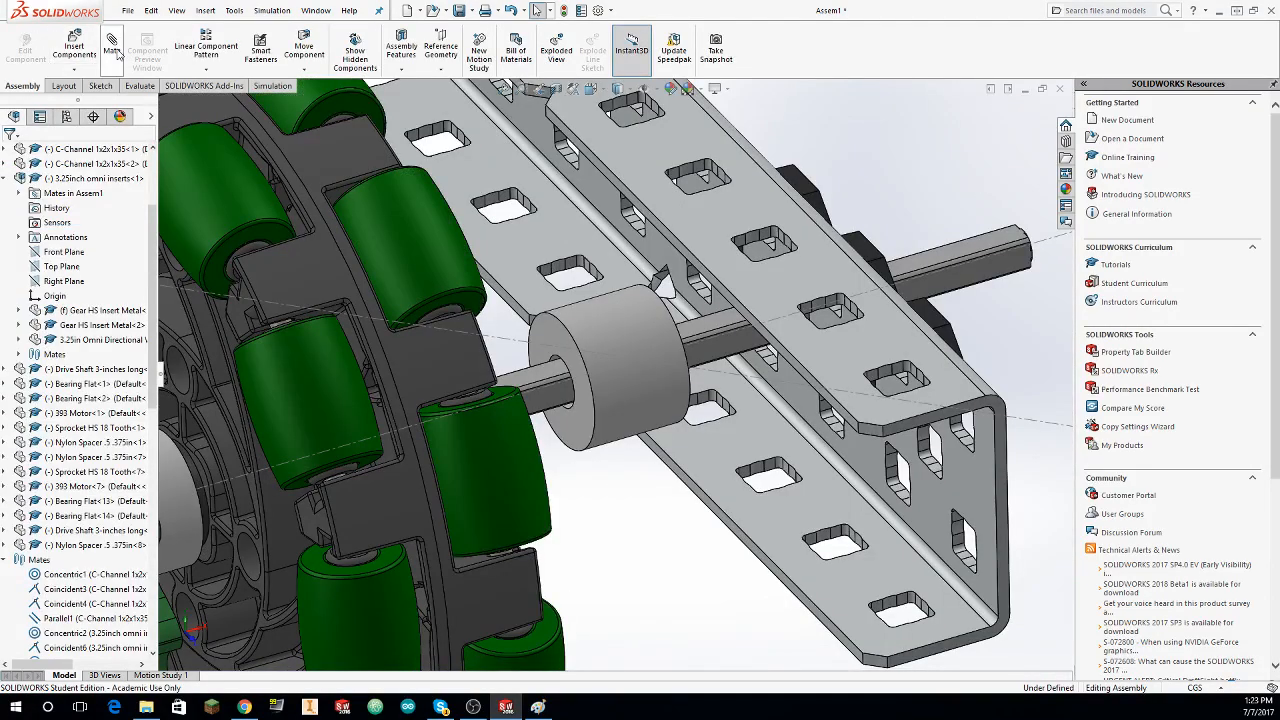
Step: Seat the Nylon Spacer's wheel-side end face against the omni wheel's gear insert using a coincident mate
{"action": "left_click", "coordinate": [112, 48]}
{"action": "left_click", "coordinate": [547, 331]}
{"action": "middle_click_drag", "start_coordinate": [547, 331], "coordinate": [410, 370]}
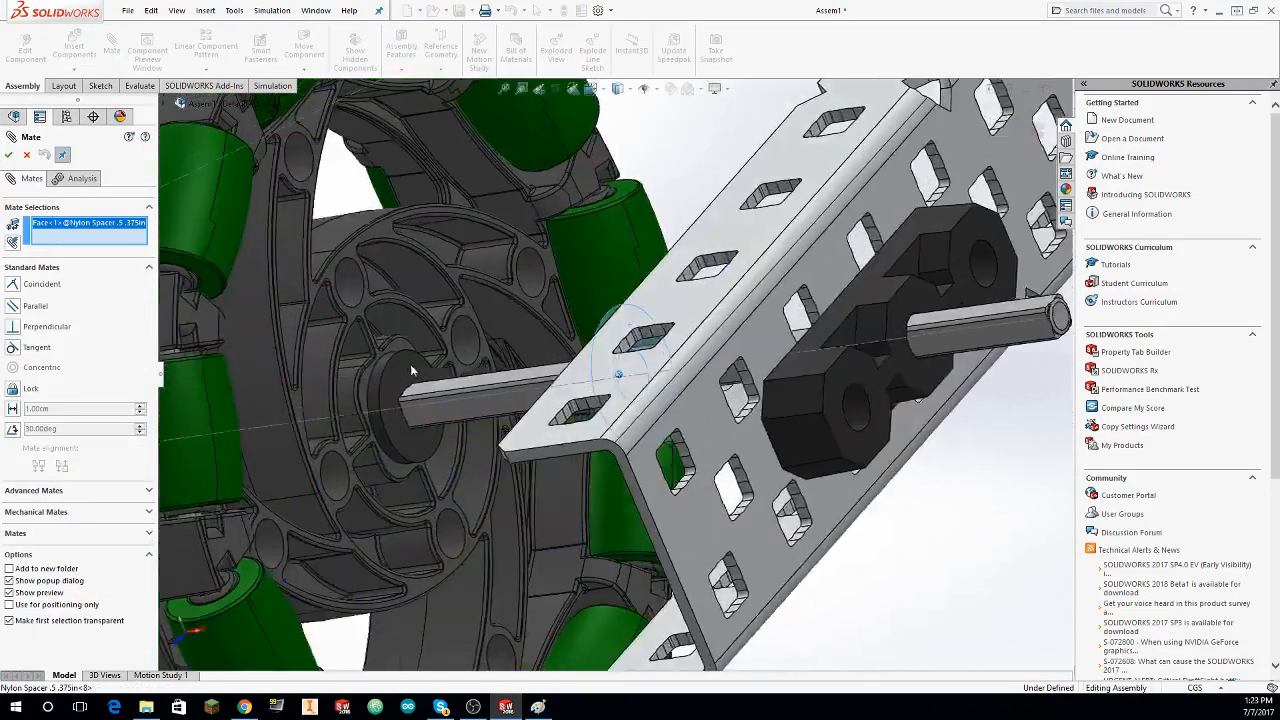
{"action": "left_click", "coordinate": [411, 370]}
{"action": "left_click", "coordinate": [9, 155]}
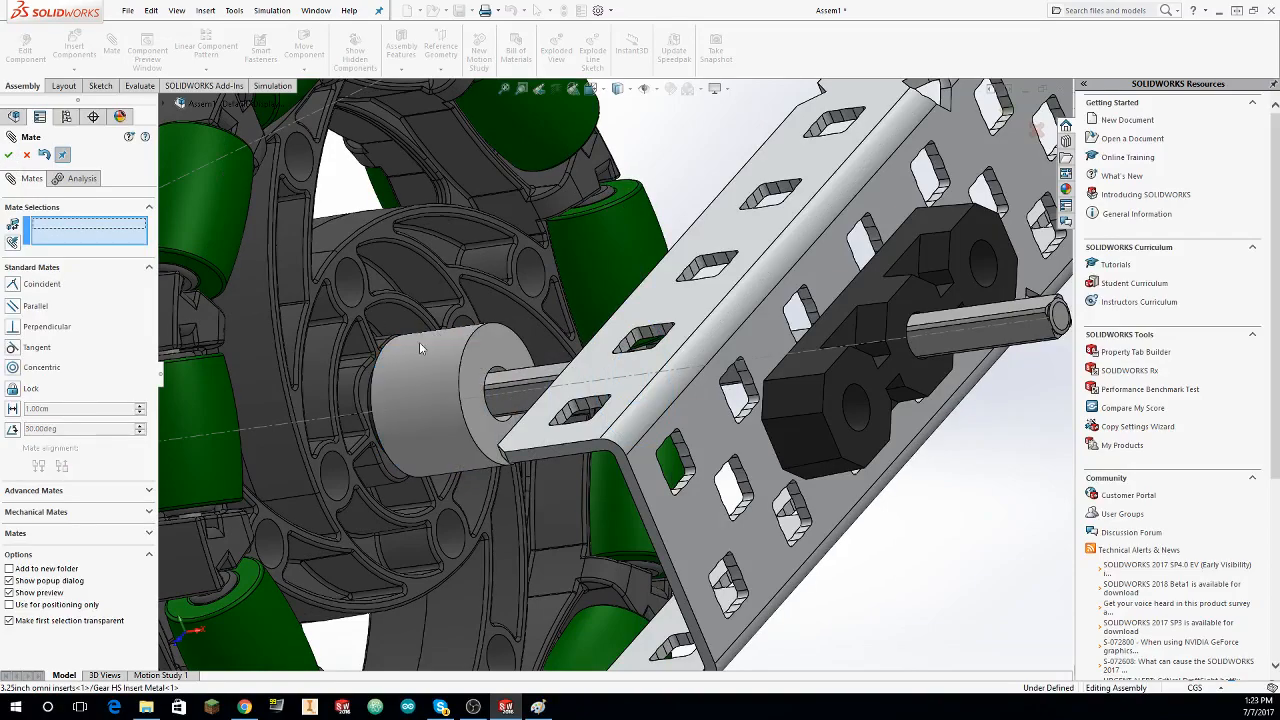
Step: Try to mate the Nylon Spacer's free end face coincident with the inside face of the outer C-channel
{"action": "left_click", "coordinate": [491, 349]}
{"action": "middle_click_drag", "start_coordinate": [491, 349], "coordinate": [649, 380]}
{"action": "scroll", "coordinate": [619, 319], "scroll_direction": "down", "scroll_amount": 5}
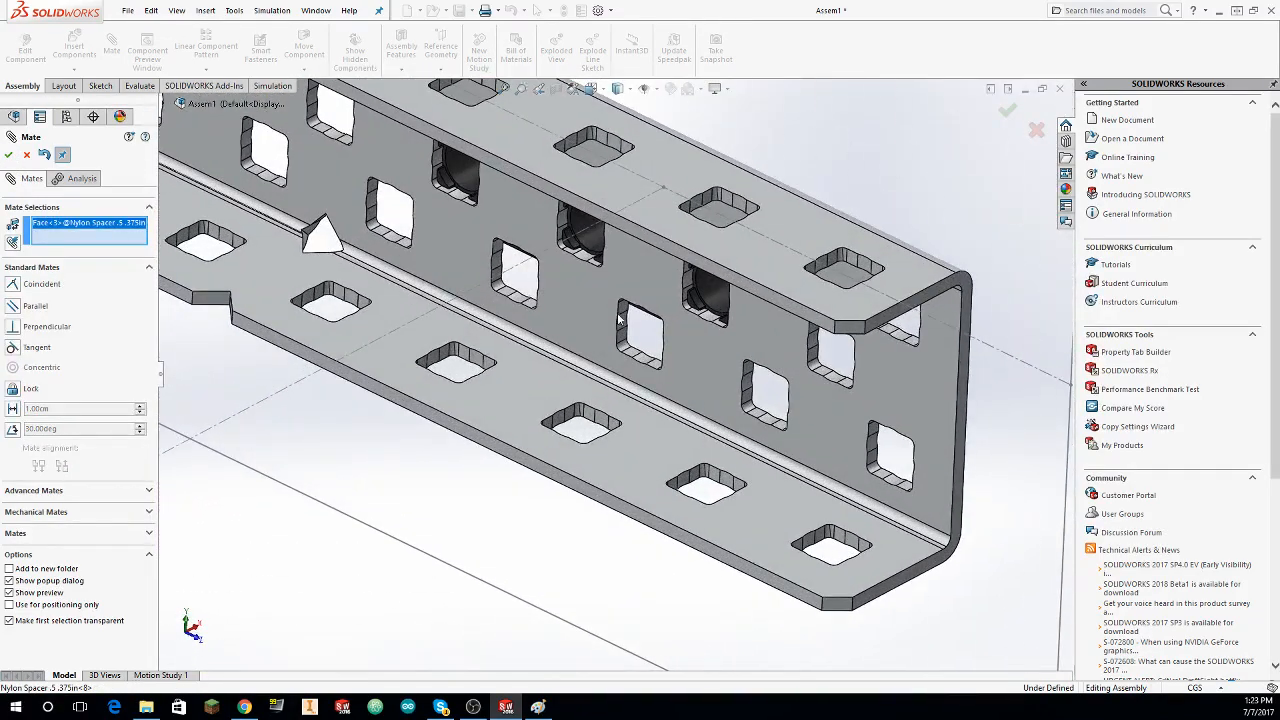
{"action": "left_click", "coordinate": [651, 267]}
{"action": "left_click", "coordinate": [9, 156]}
{"action": "scroll", "coordinate": [40, 197], "scroll_direction": "up", "scroll_amount": 8}
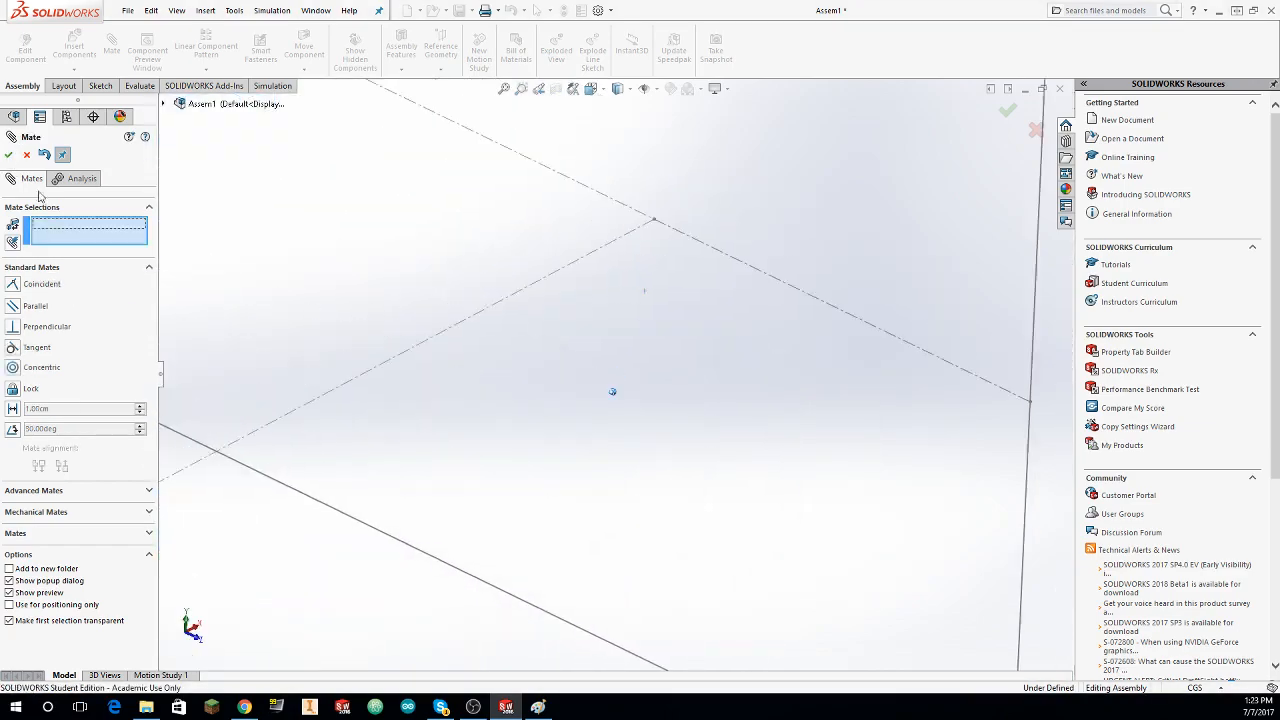
Step: Check the C-channel positions beside the omni wheel and undo the mate between the spacer and the outer C-channel
{"action": "scroll", "coordinate": [170, 388], "scroll_direction": "up", "scroll_amount": 3}
{"action": "middle_click_drag", "start_coordinate": [195, 400], "coordinate": [563, 423]}
{"action": "scroll", "coordinate": [563, 423], "scroll_direction": "down", "scroll_amount": 4}
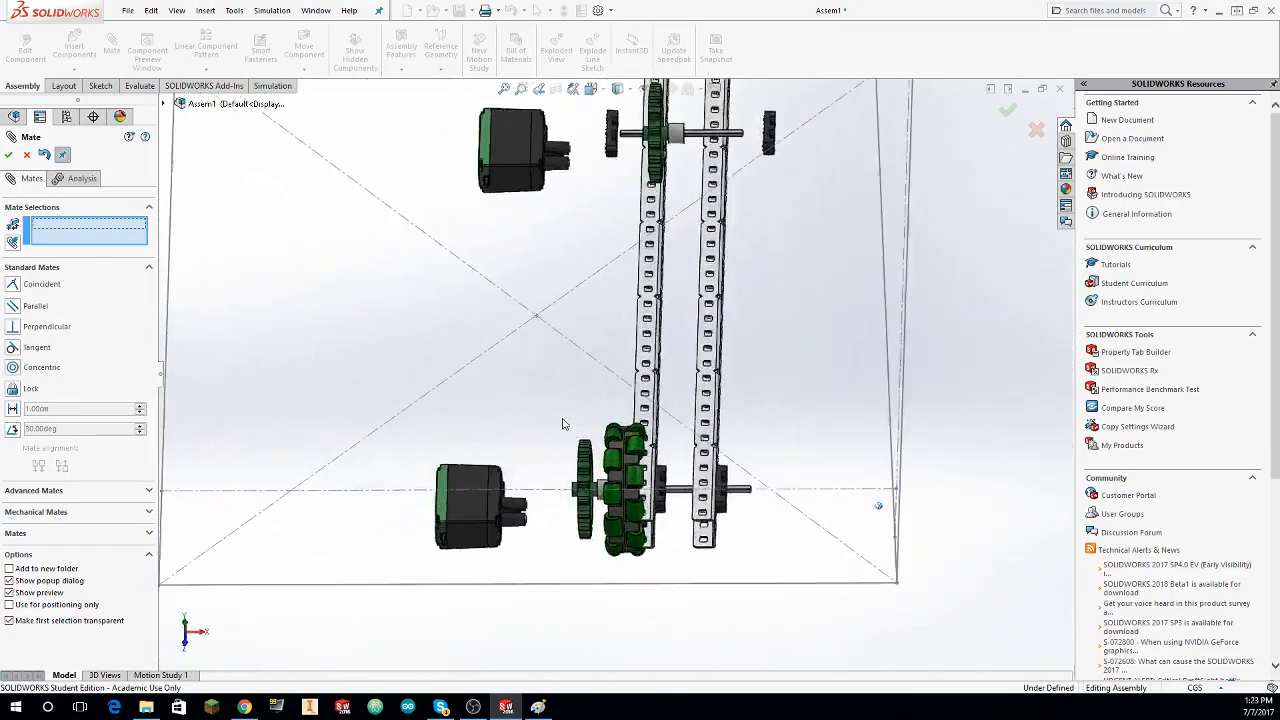
{"action": "mouse_move", "coordinate": [722, 414]}
{"action": "left_mouse_down"}
{"action": "mouse_move", "coordinate": [653, 411]}
{"action": "mouse_move", "coordinate": [706, 407]}
{"action": "left_mouse_up"}
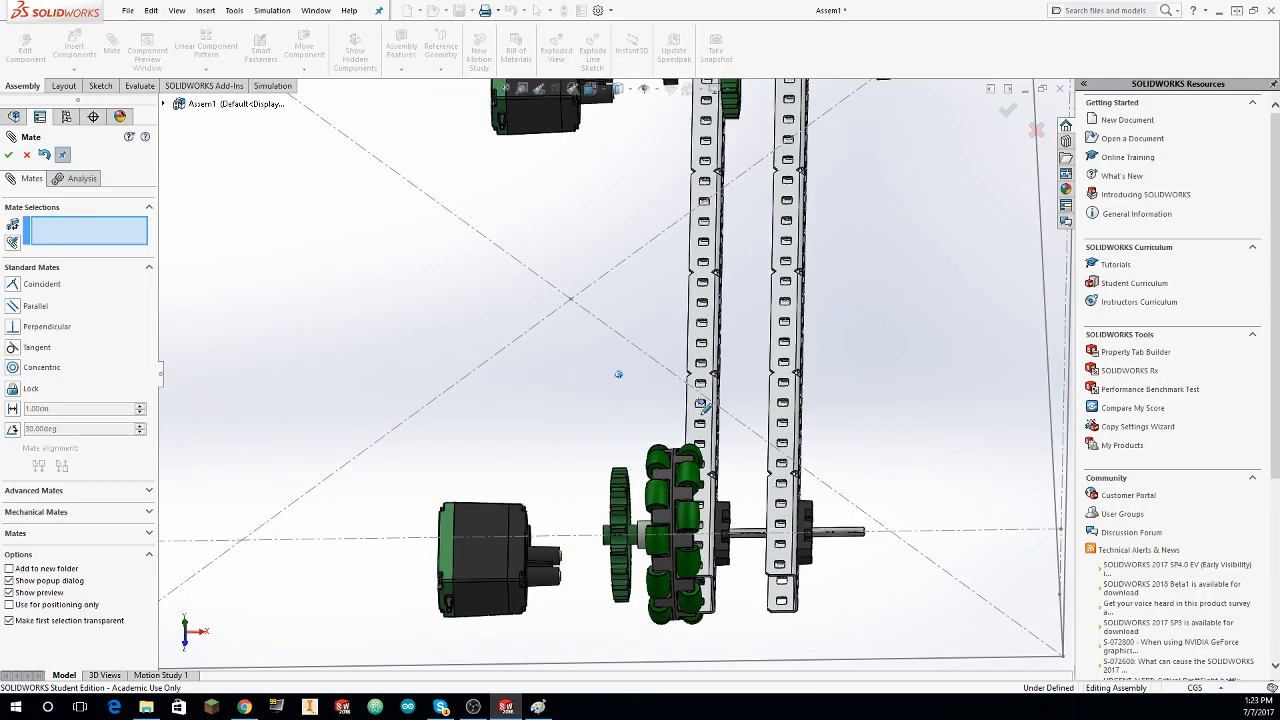
{"action": "middle_click_drag", "start_coordinate": [706, 407], "coordinate": [621, 476]}
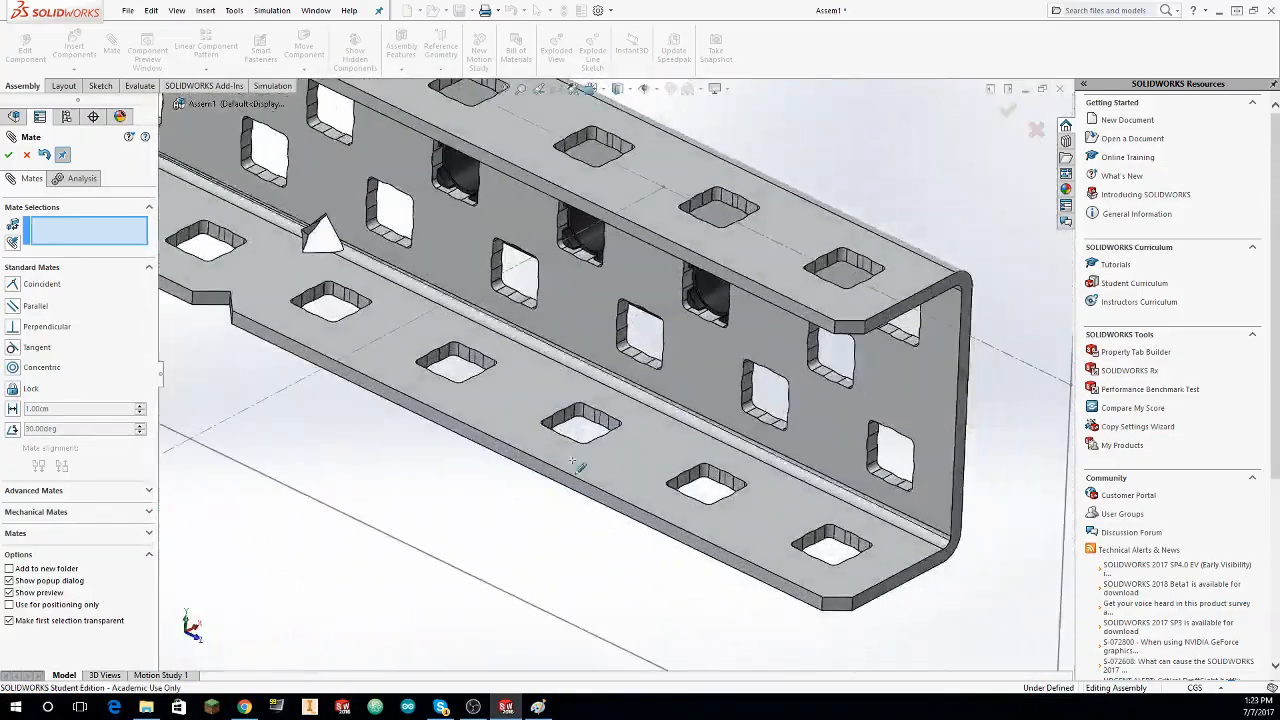
{"action": "scroll", "coordinate": [585, 457], "scroll_direction": "up", "scroll_amount": 5}
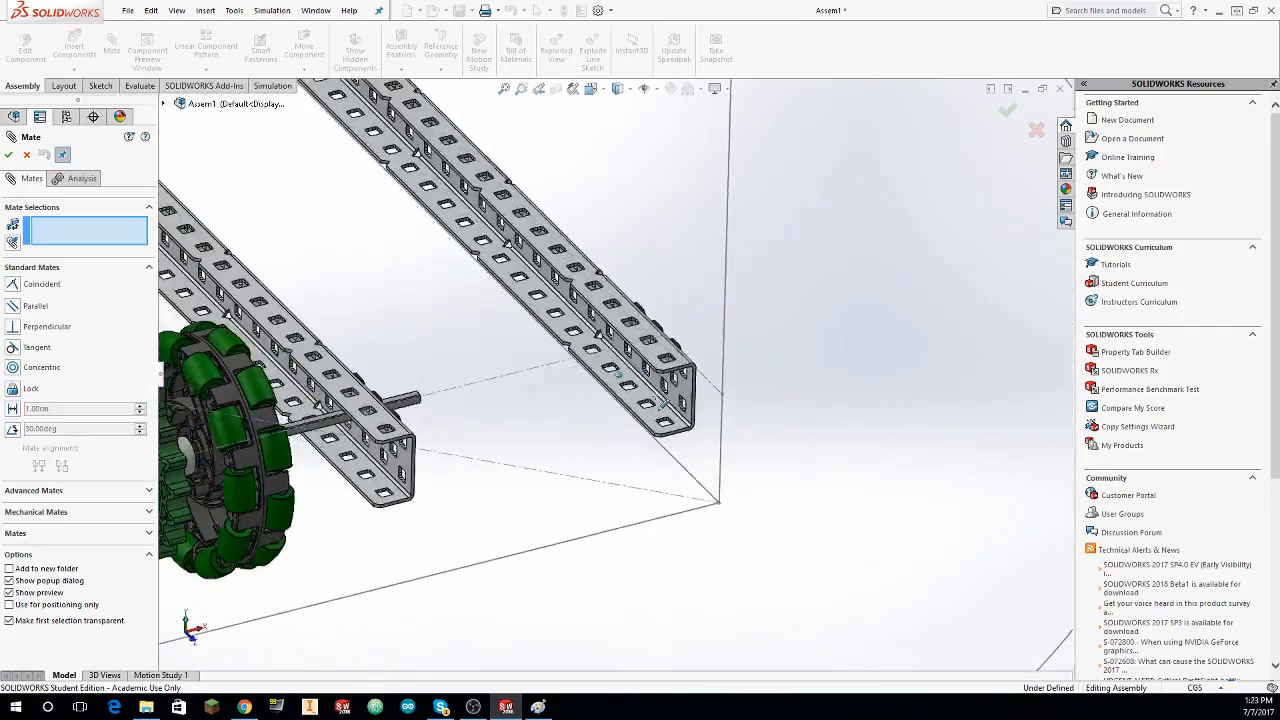
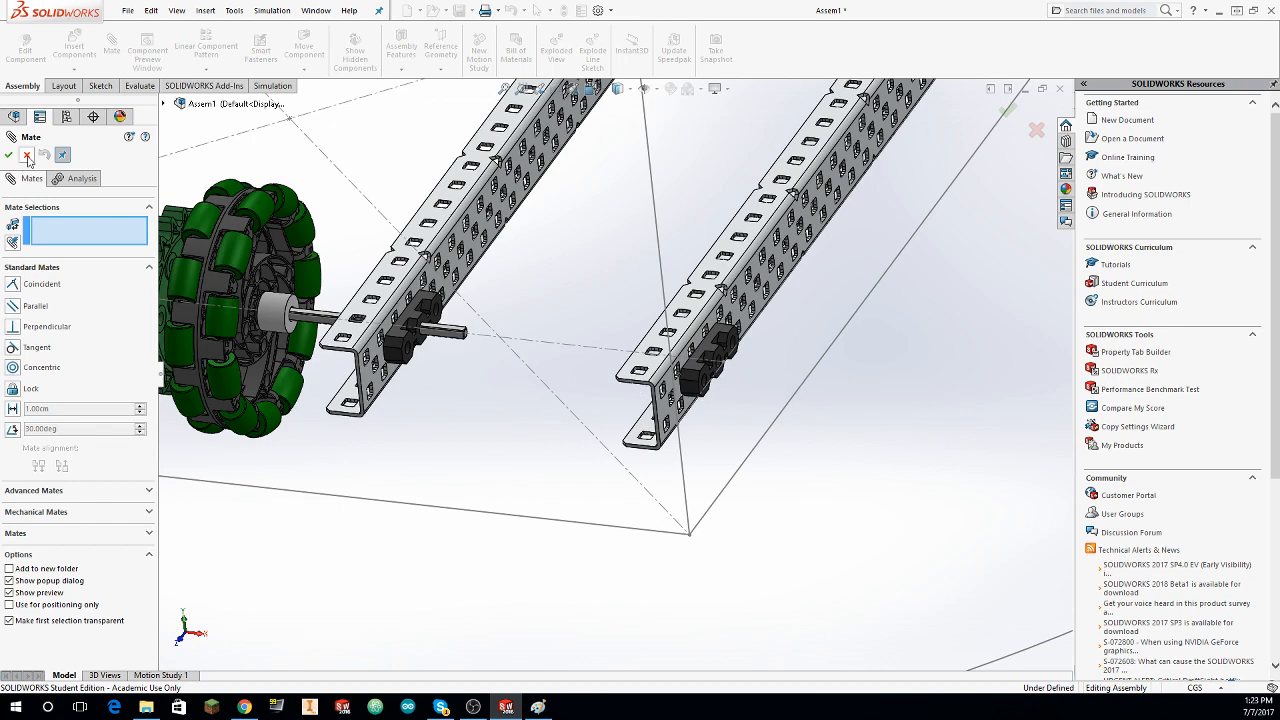
Step: Flip the alignment of the concentric mate between the drive shaft and the Bearing Flat on the outer C-channel
{"action": "key", "text": "Escape"}
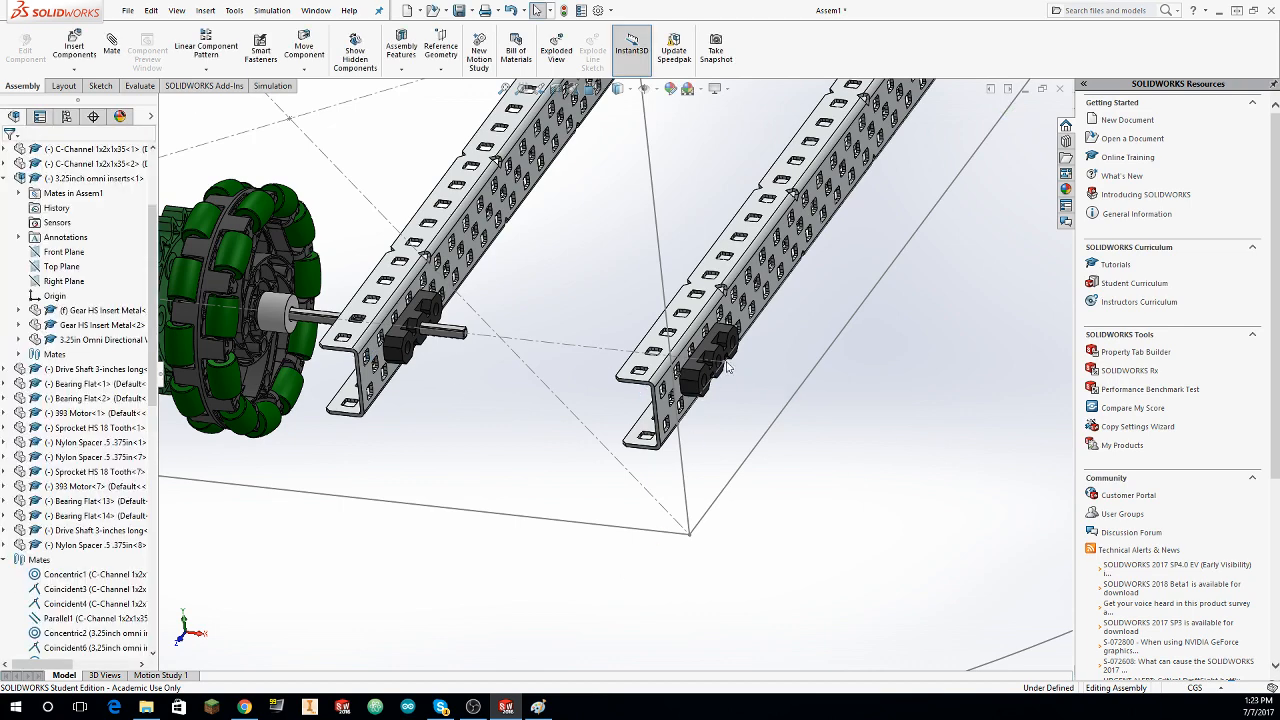
{"action": "left_click", "coordinate": [713, 350]}
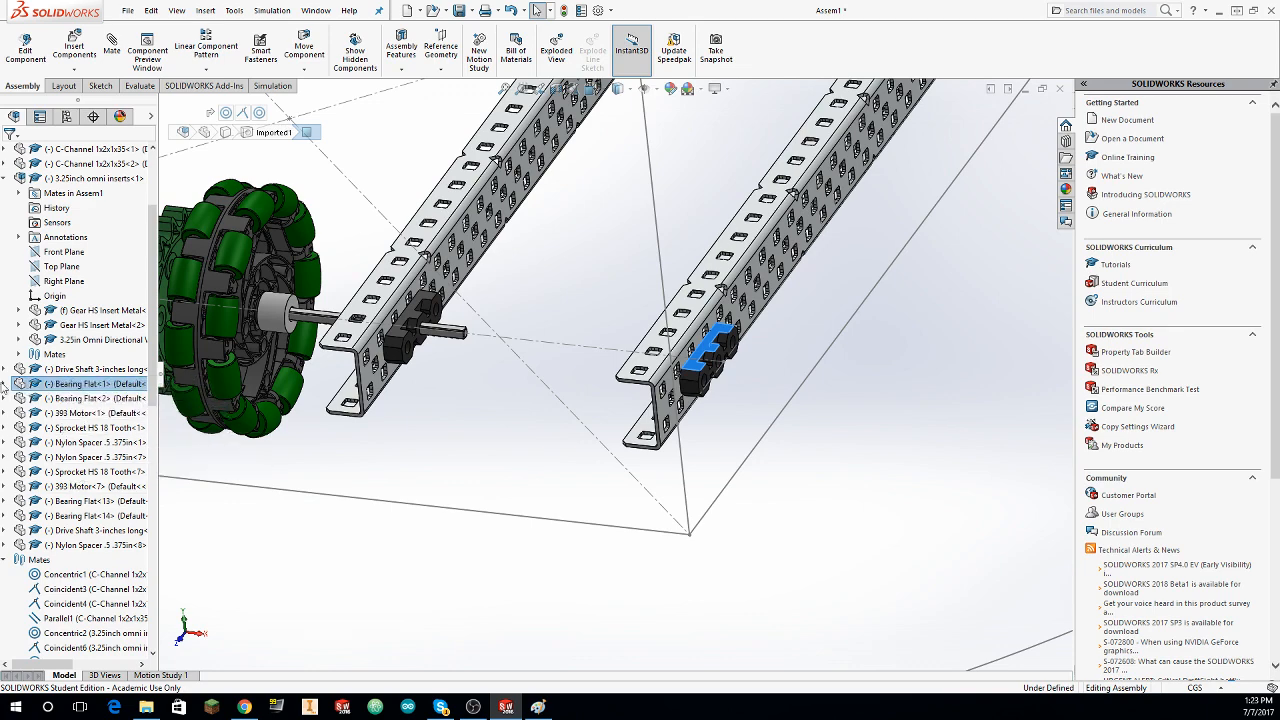
{"action": "left_click", "coordinate": [6, 384]}
{"action": "left_click", "coordinate": [18, 398]}
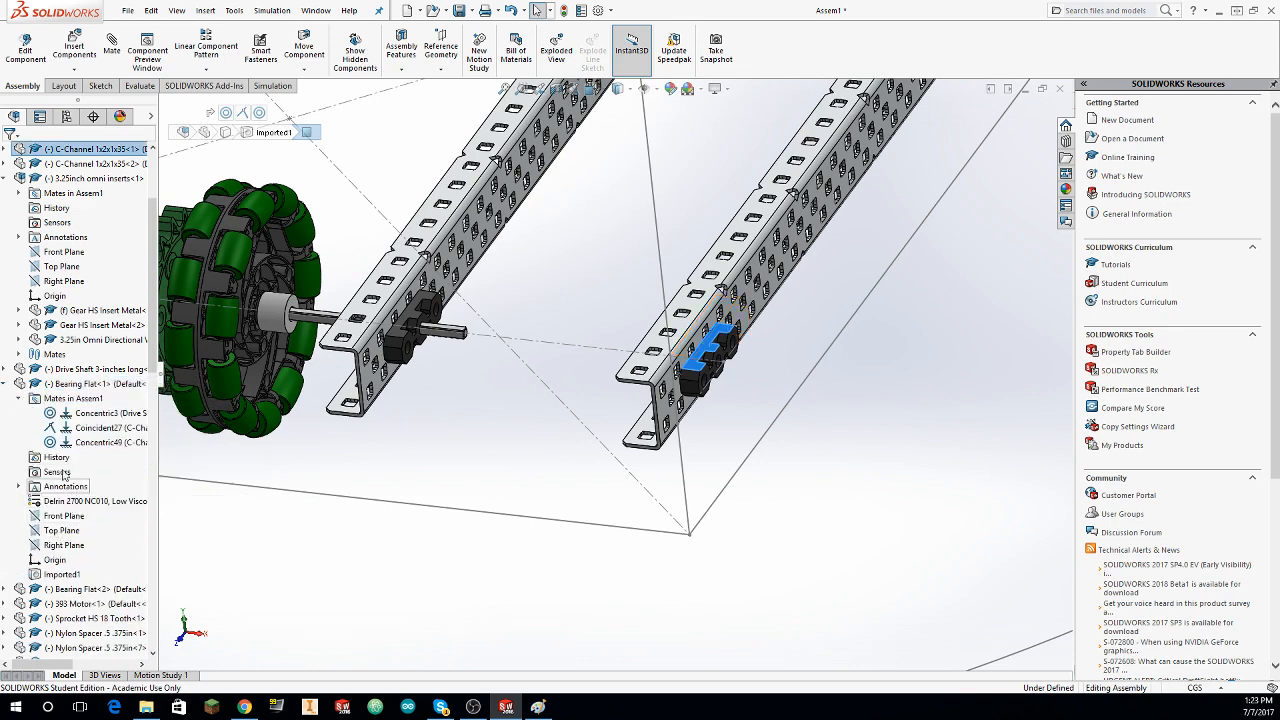
{"action": "left_click", "coordinate": [56, 417]}
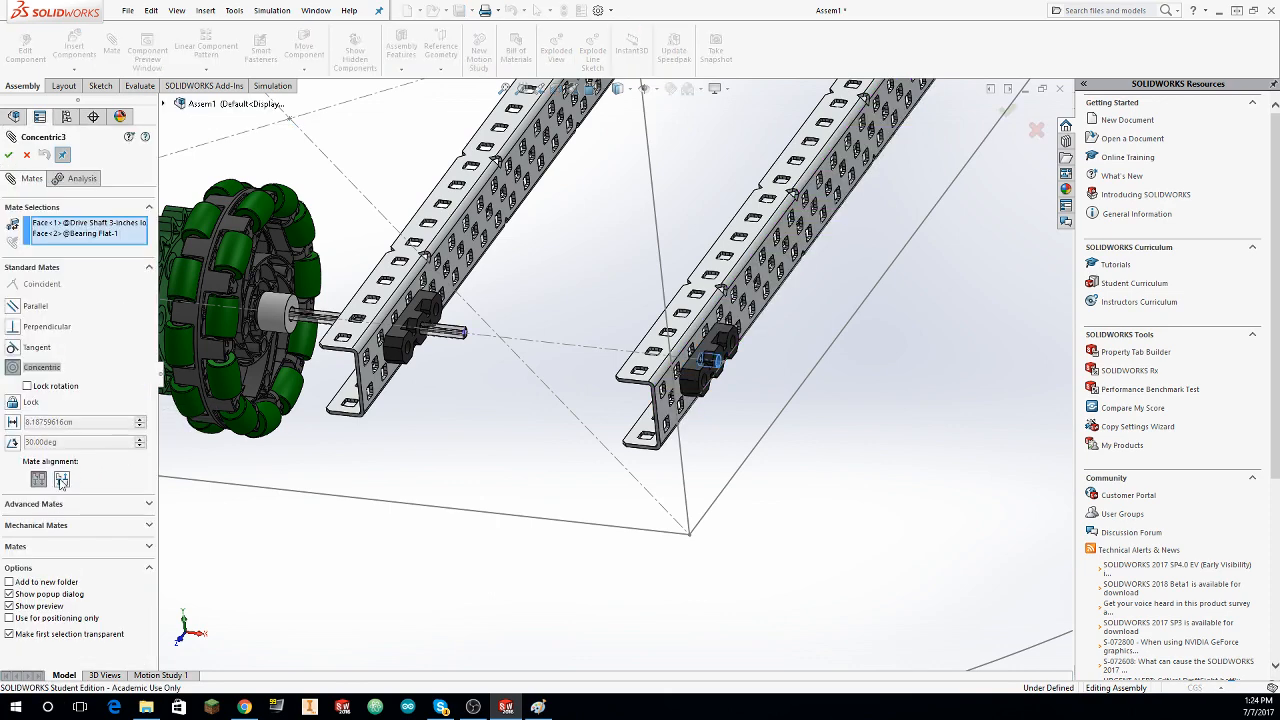
{"action": "left_click", "coordinate": [61, 481]}
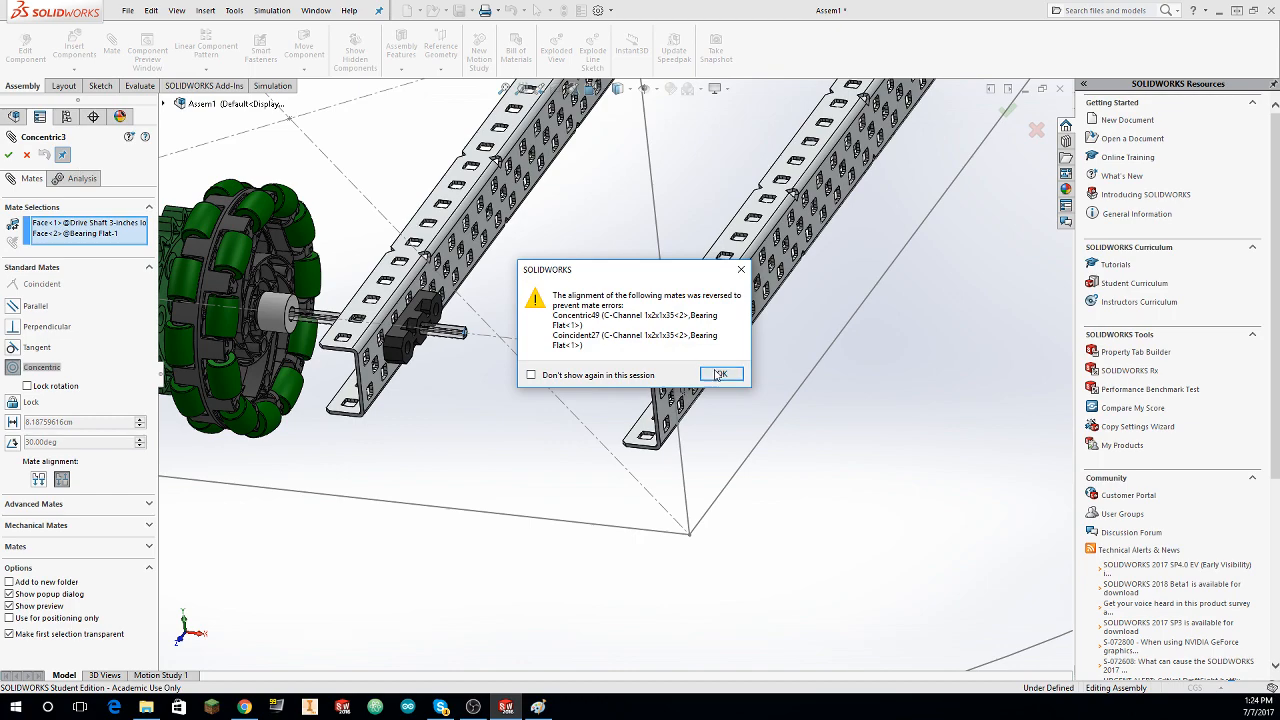
{"action": "left_click", "coordinate": [720, 375]}
{"action": "left_click", "coordinate": [9, 155]}
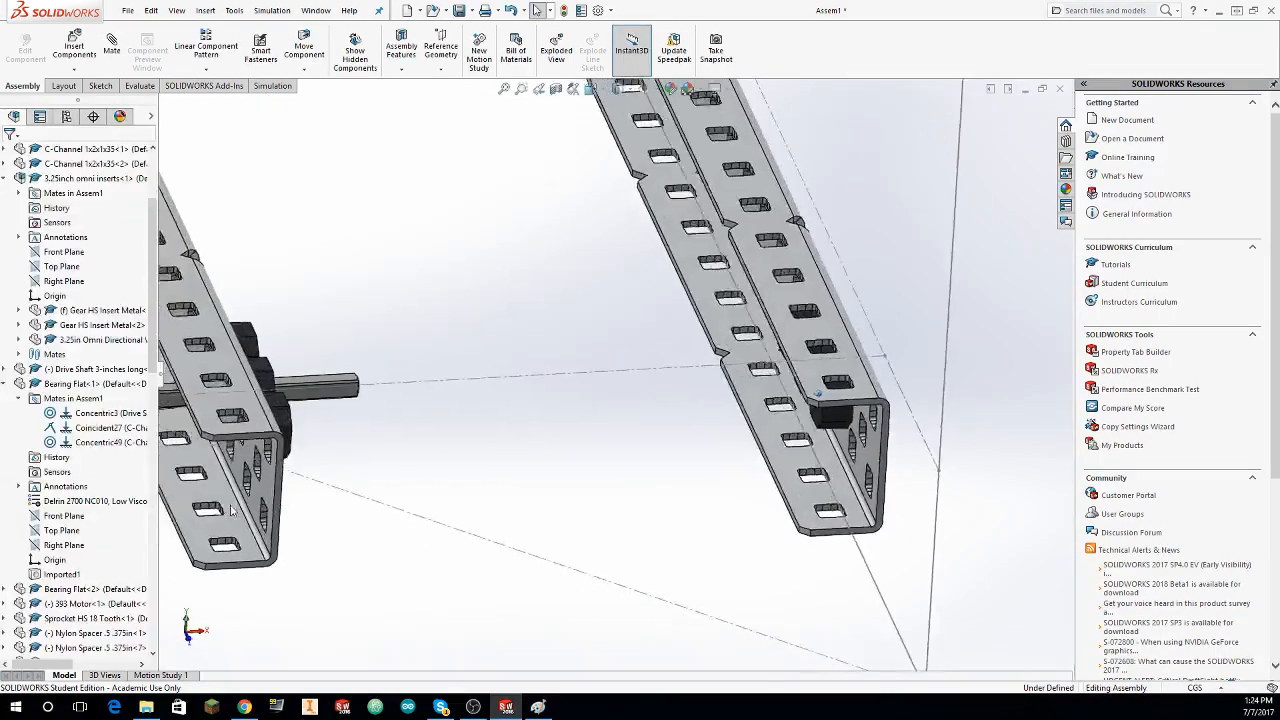
Step: Delete the coincident mate between the flipped Bearing Flat and the outer C-channel, and pull the bearing out of the channel along the axle line
{"action": "scroll", "coordinate": [37, 452], "scroll_direction": "up", "scroll_amount": 3}
{"action": "left_click", "coordinate": [68, 562]}
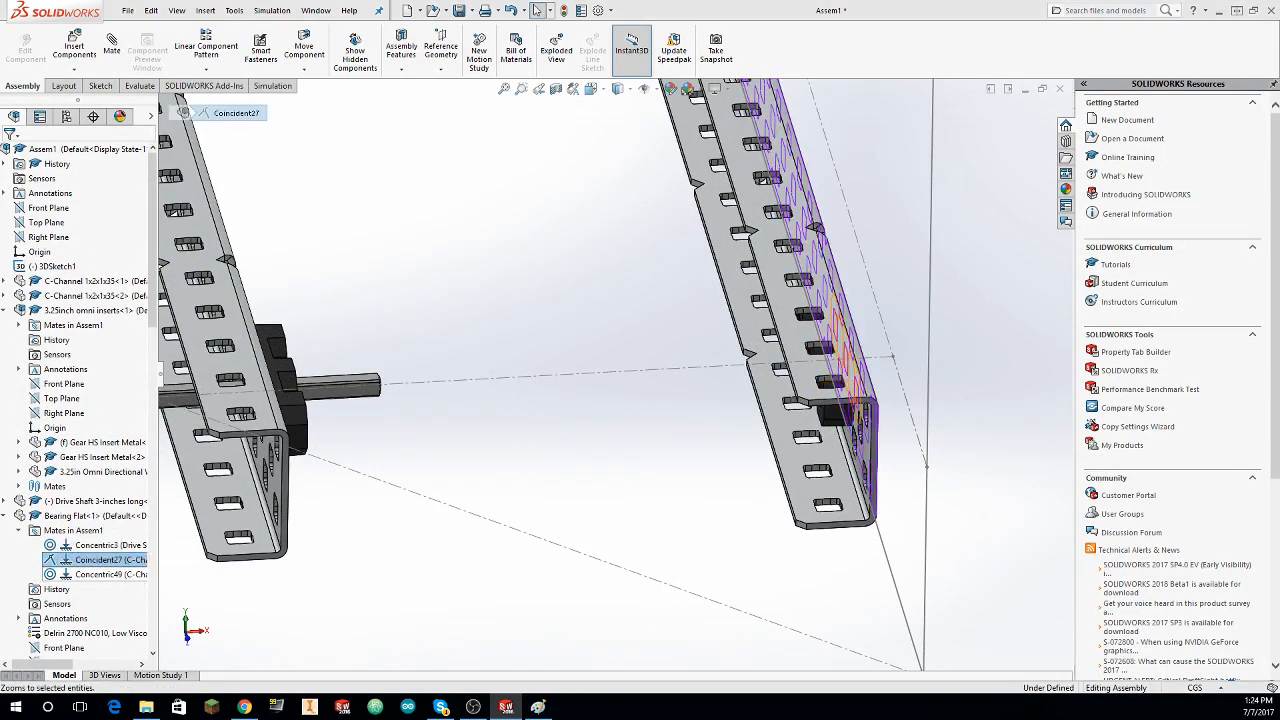
{"action": "key", "text": "Delete"}
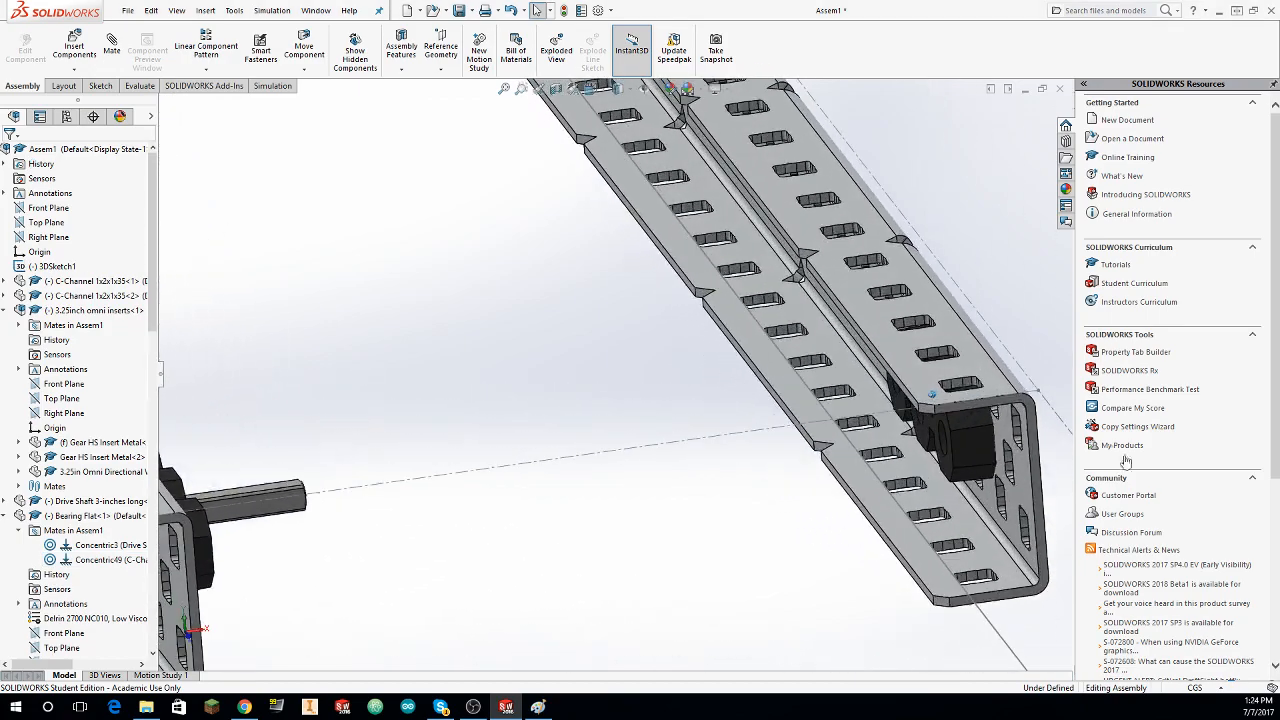
{"action": "left_click_drag", "start_coordinate": [976, 441], "coordinate": [360, 446]}
{"action": "middle_click_drag", "start_coordinate": [360, 446], "coordinate": [245, 390]}
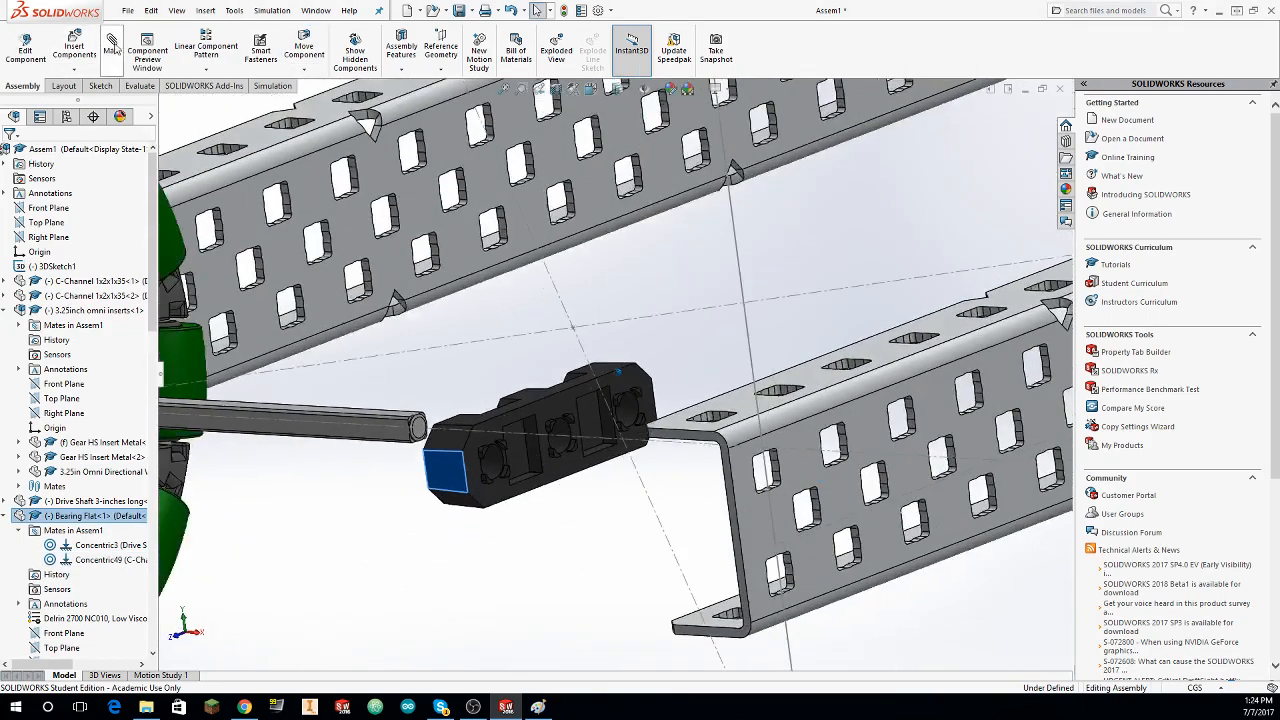
Step: Mate the Bearing Flat's mounting face coincident with the inside face of the outer C-channel's web
{"action": "left_click", "coordinate": [456, 368]}
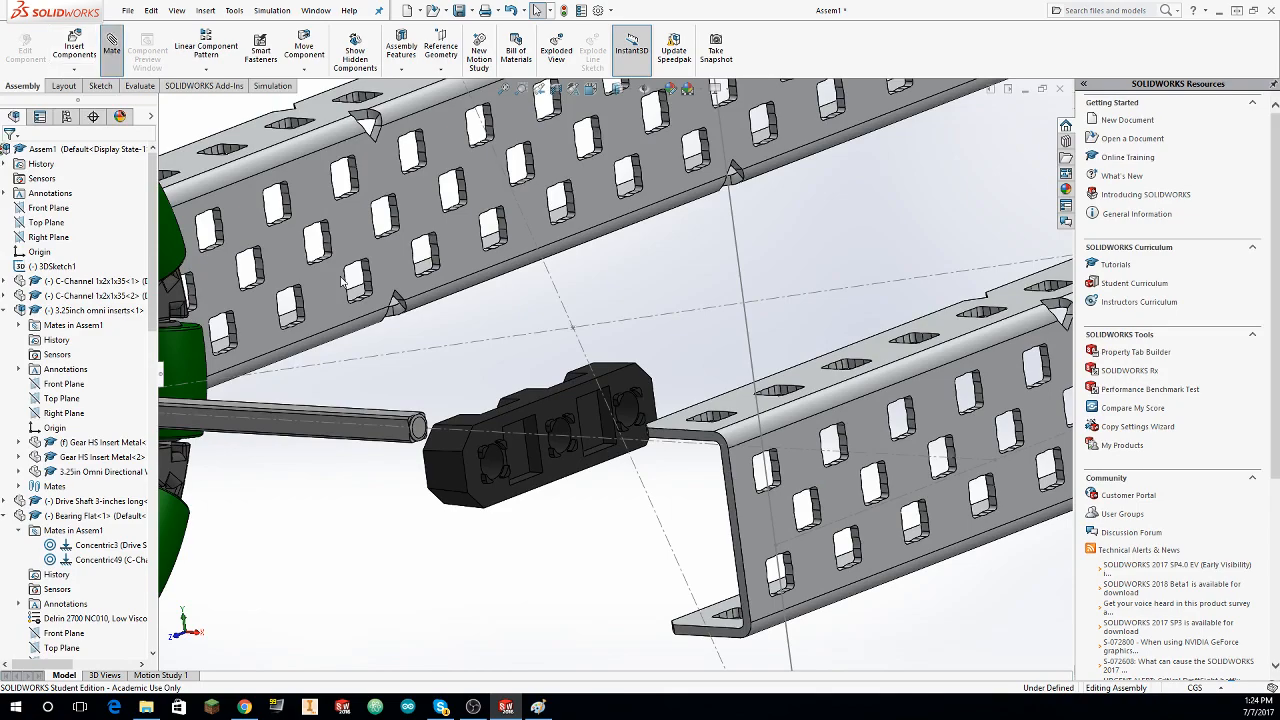
{"action": "scroll", "coordinate": [654, 563], "scroll_direction": "down", "scroll_amount": 3}
{"action": "left_click", "coordinate": [464, 254]}
{"action": "middle_click_drag", "start_coordinate": [464, 254], "coordinate": [449, 358]}
{"action": "left_click", "coordinate": [443, 325]}
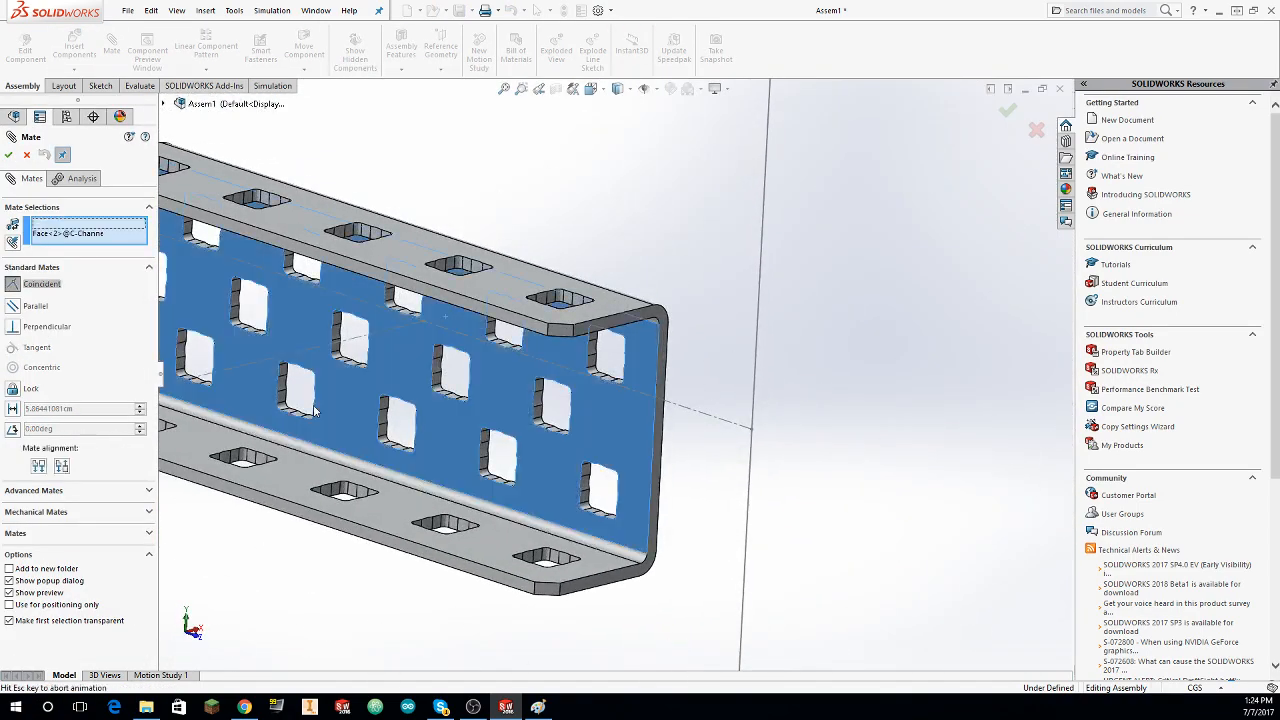
{"action": "left_click", "coordinate": [8, 155]}
{"action": "scroll", "coordinate": [180, 240], "scroll_direction": "up", "scroll_amount": 6}
{"action": "middle_click_drag", "start_coordinate": [180, 240], "coordinate": [206, 309]}
{"action": "scroll", "coordinate": [243, 471], "scroll_direction": "down", "scroll_amount": 2}
{"action": "middle_click_drag", "start_coordinate": [243, 471], "coordinate": [370, 460]}
{"action": "key", "text": "Escape"}
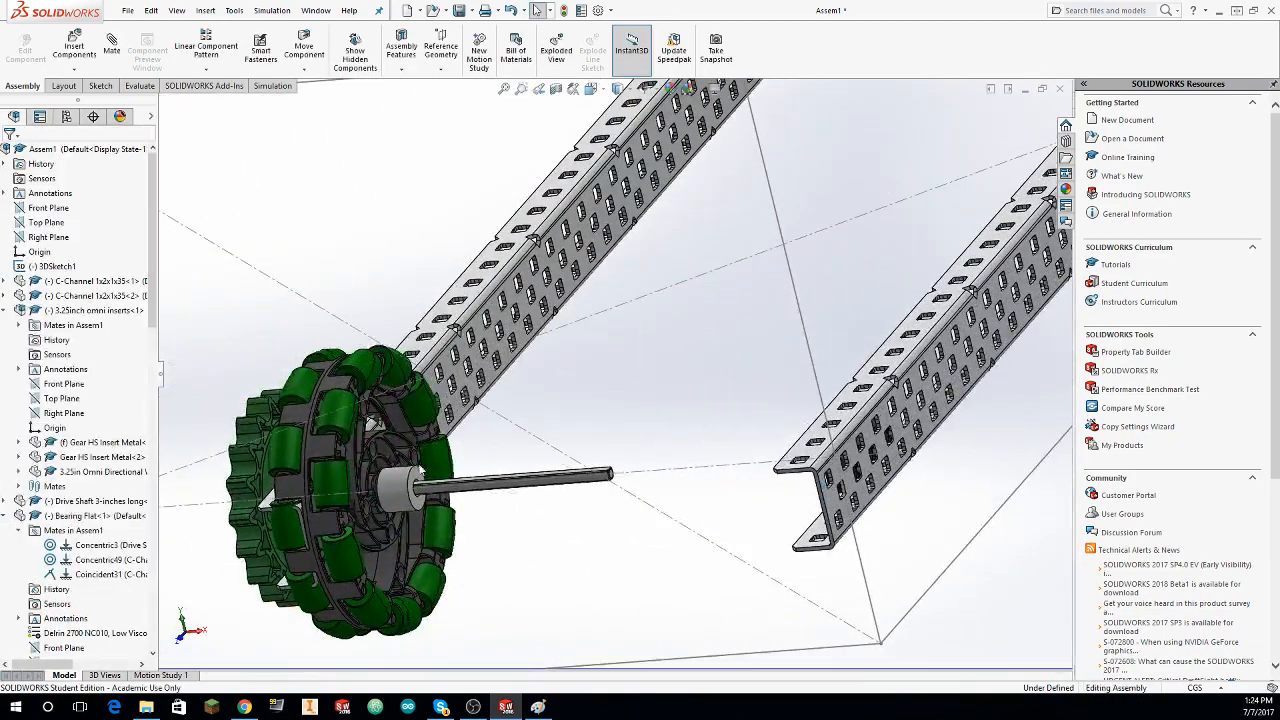
Step: Try to mate the free end face of the .375in Nylon Spacer coincident with the Bearing Flat on the outer C-channel
{"action": "middle_click_drag", "start_coordinate": [530, 400], "coordinate": [757, 357]}
{"action": "scroll", "coordinate": [757, 357], "scroll_direction": "down", "scroll_amount": 2}
{"action": "left_click", "coordinate": [116, 47]}
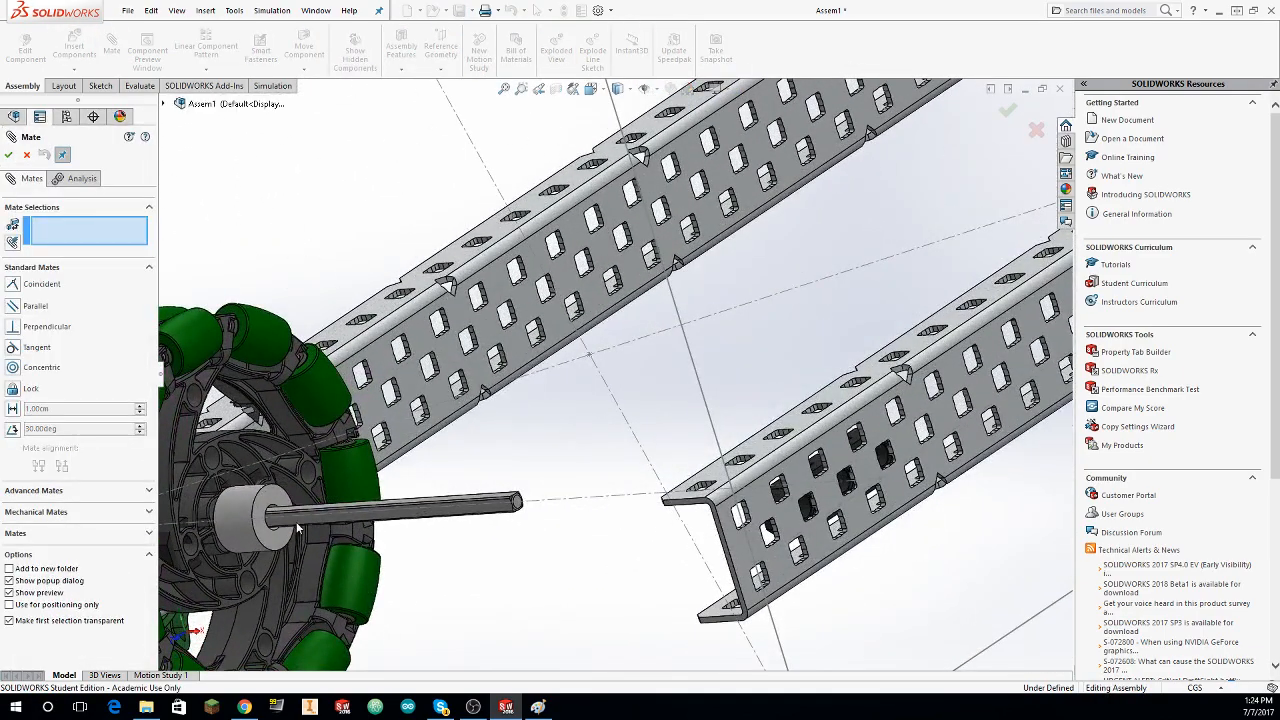
{"action": "left_click", "coordinate": [275, 502]}
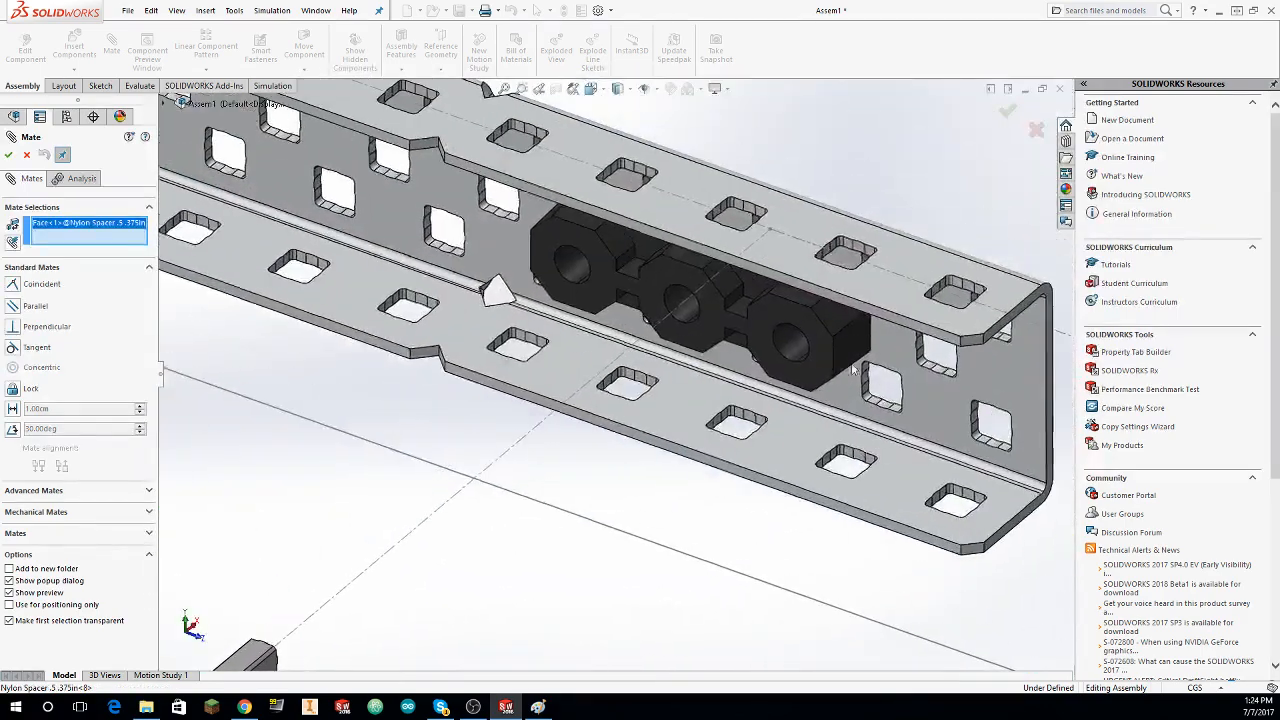
{"action": "left_click", "coordinate": [674, 279]}
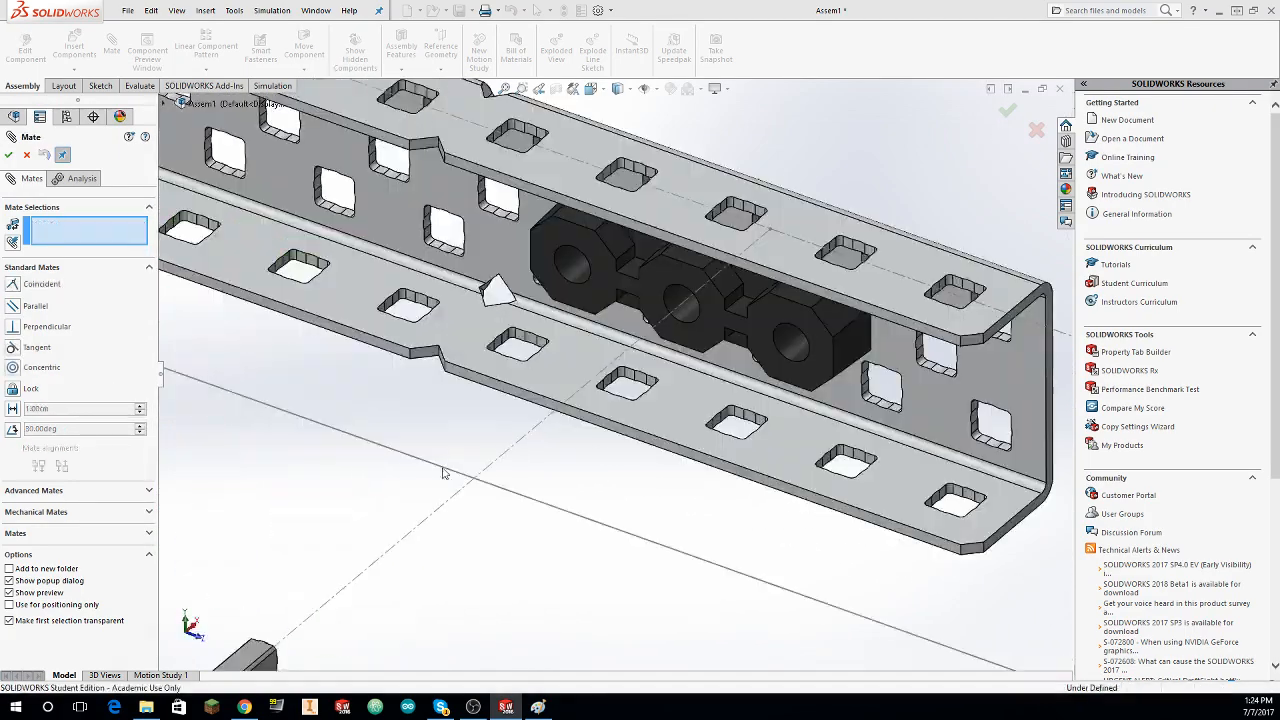
{"action": "key", "text": "Escape"}
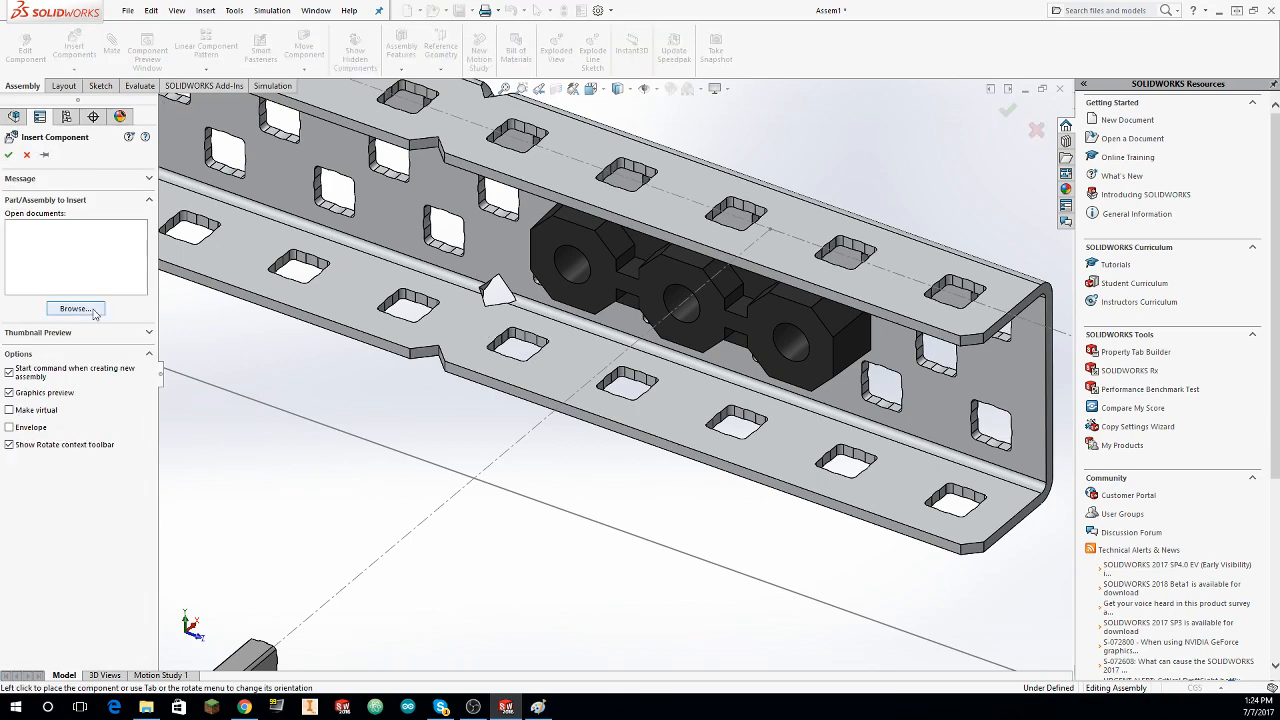
{"action": "left_click", "coordinate": [93, 312]}
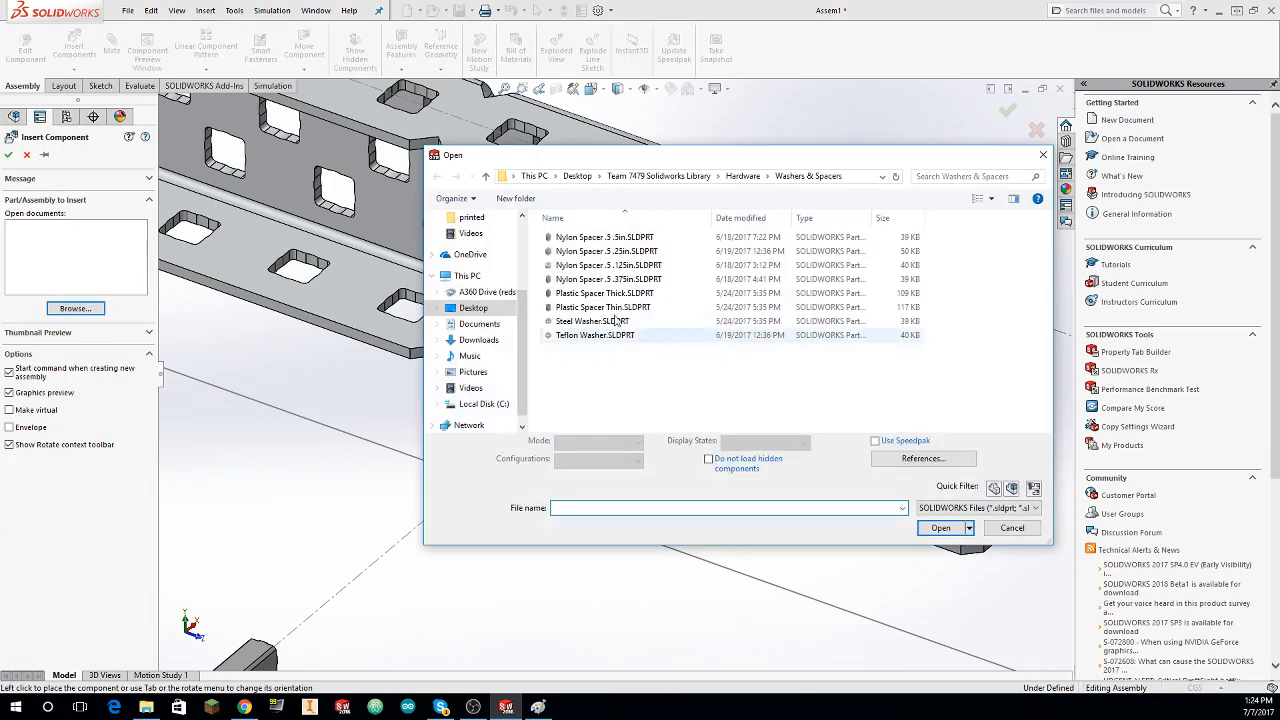
{"action": "left_click", "coordinate": [640, 266]}
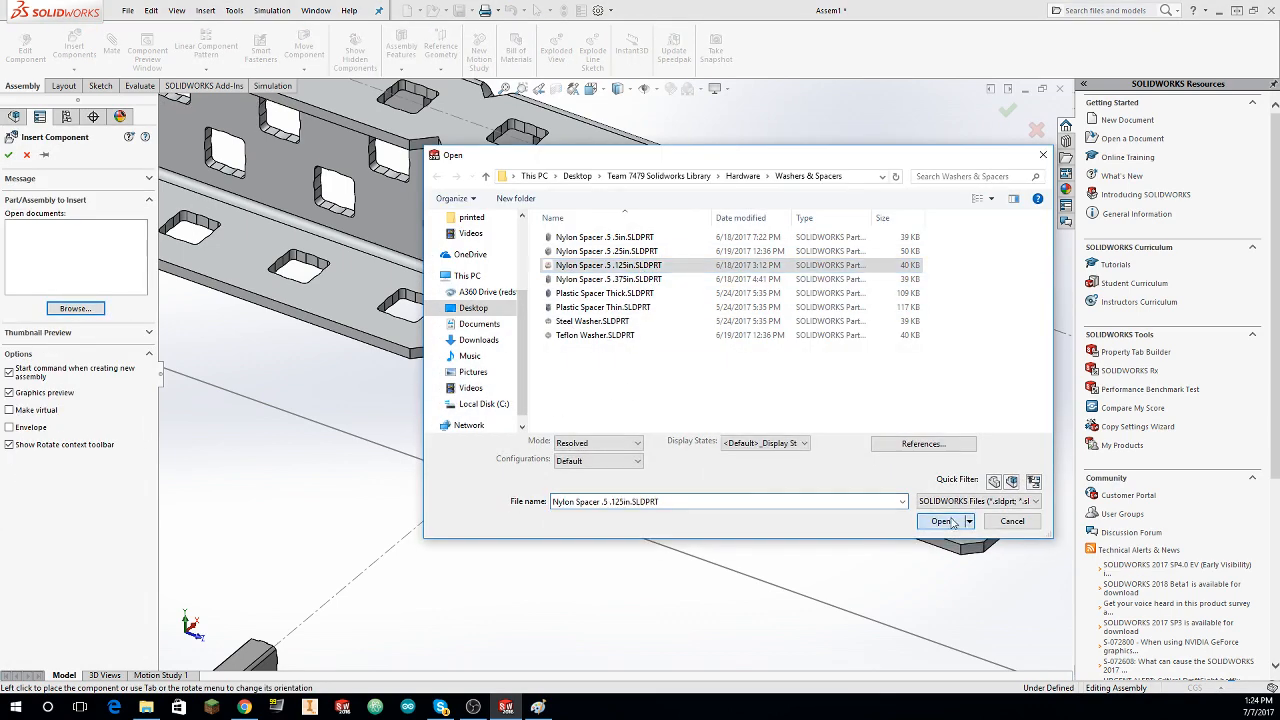
{"action": "left_click", "coordinate": [941, 521]}
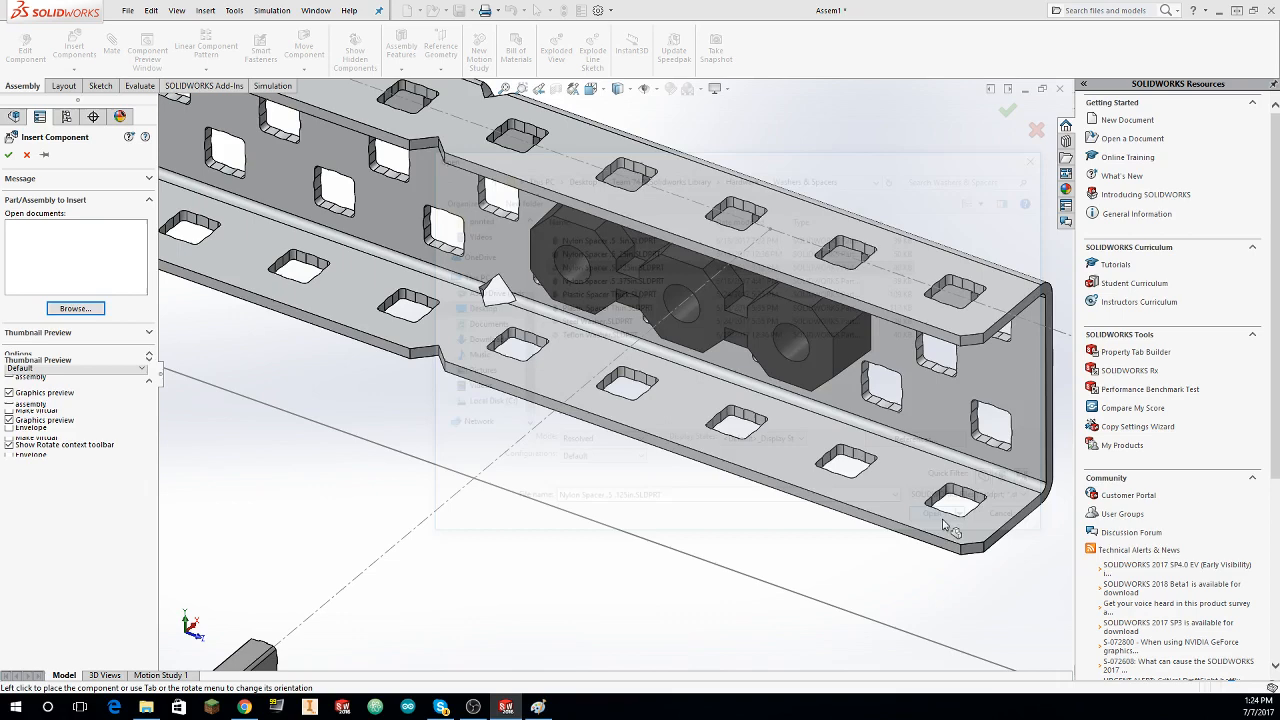
{"action": "scroll", "coordinate": [430, 378], "scroll_direction": "up", "scroll_amount": 4}
{"action": "right_click", "coordinate": [450, 440]}
{"action": "left_click", "coordinate": [458, 452]}
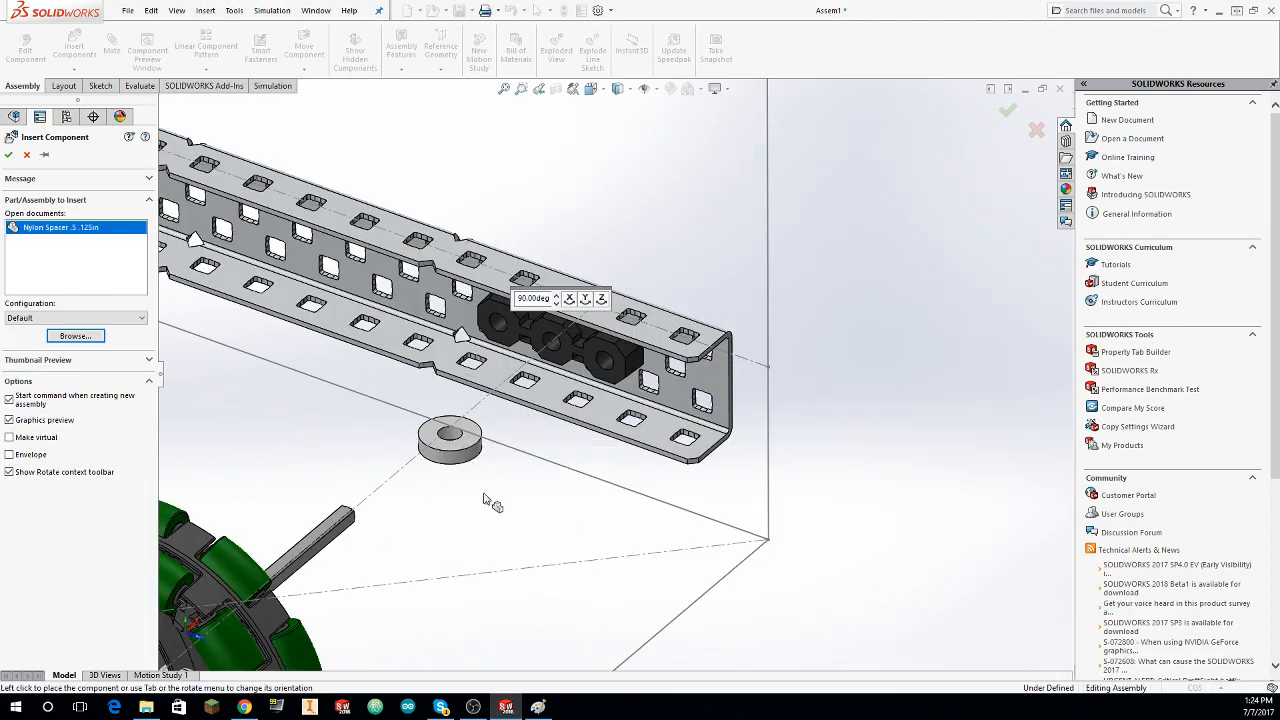
{"action": "key", "text": "Escape"}
Step: Insert Nylon Spacer .5 .125in from the Washers & Spacers folder and place it between the drive shaft and the outer C-channel
{"action": "scroll", "coordinate": [366, 345], "scroll_direction": "up", "scroll_amount": 3}
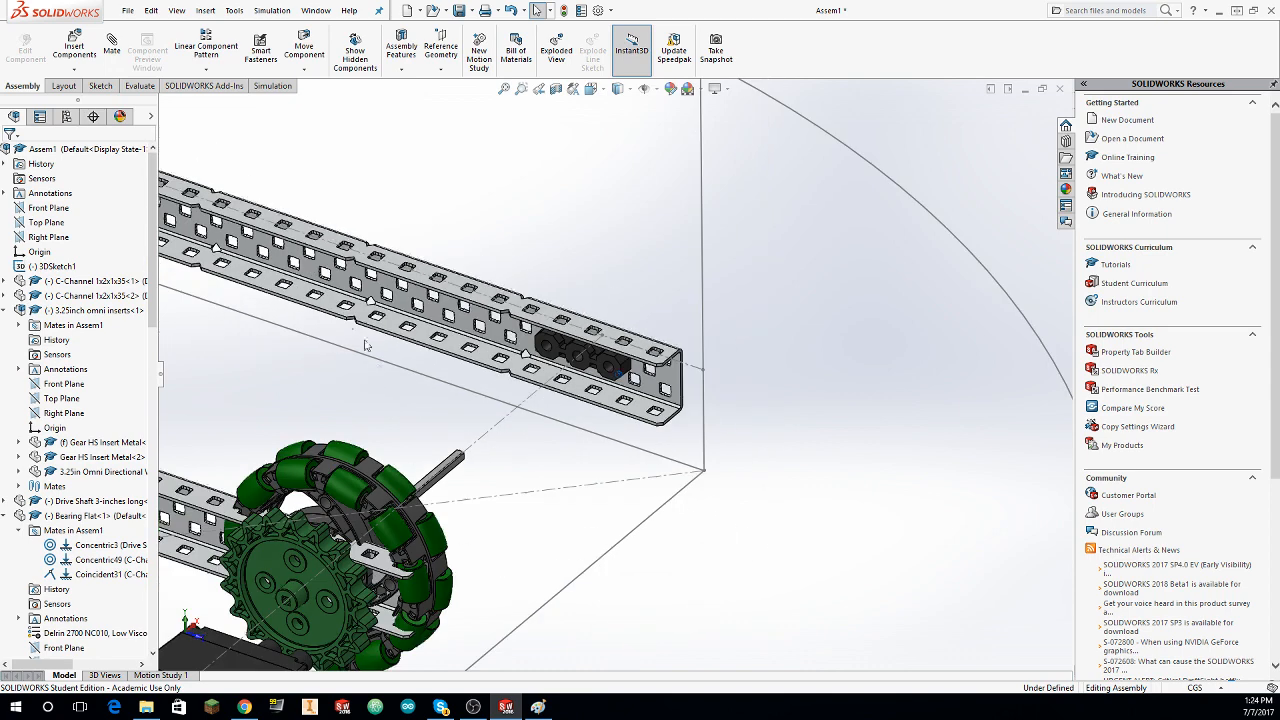
{"action": "left_click", "coordinate": [74, 48]}
{"action": "left_click", "coordinate": [86, 310]}
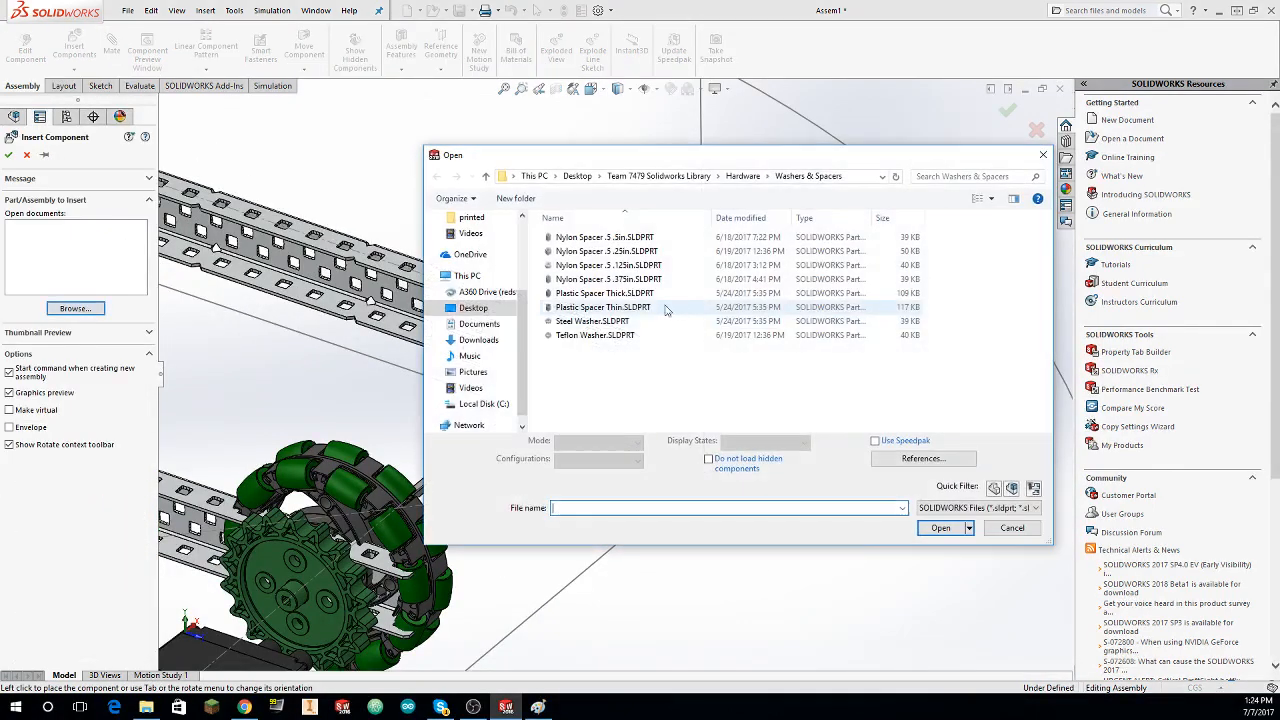
{"action": "left_click", "coordinate": [608, 265]}
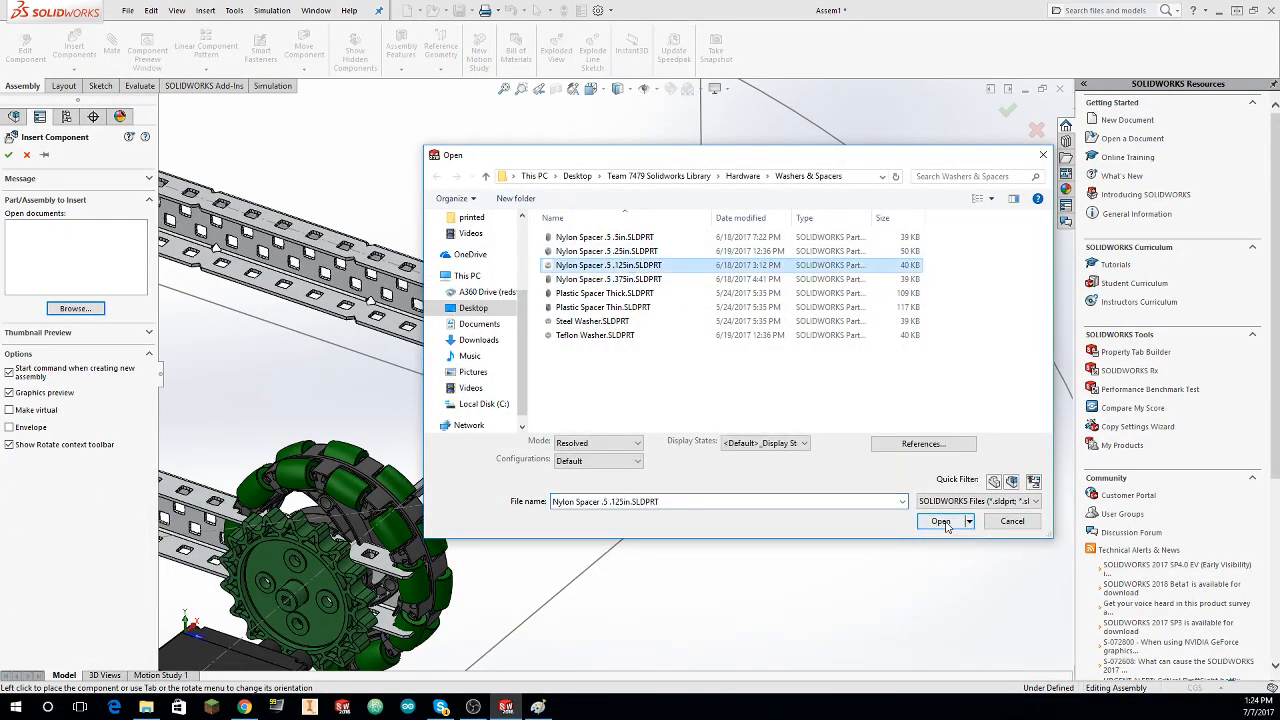
{"action": "left_click", "coordinate": [941, 521]}
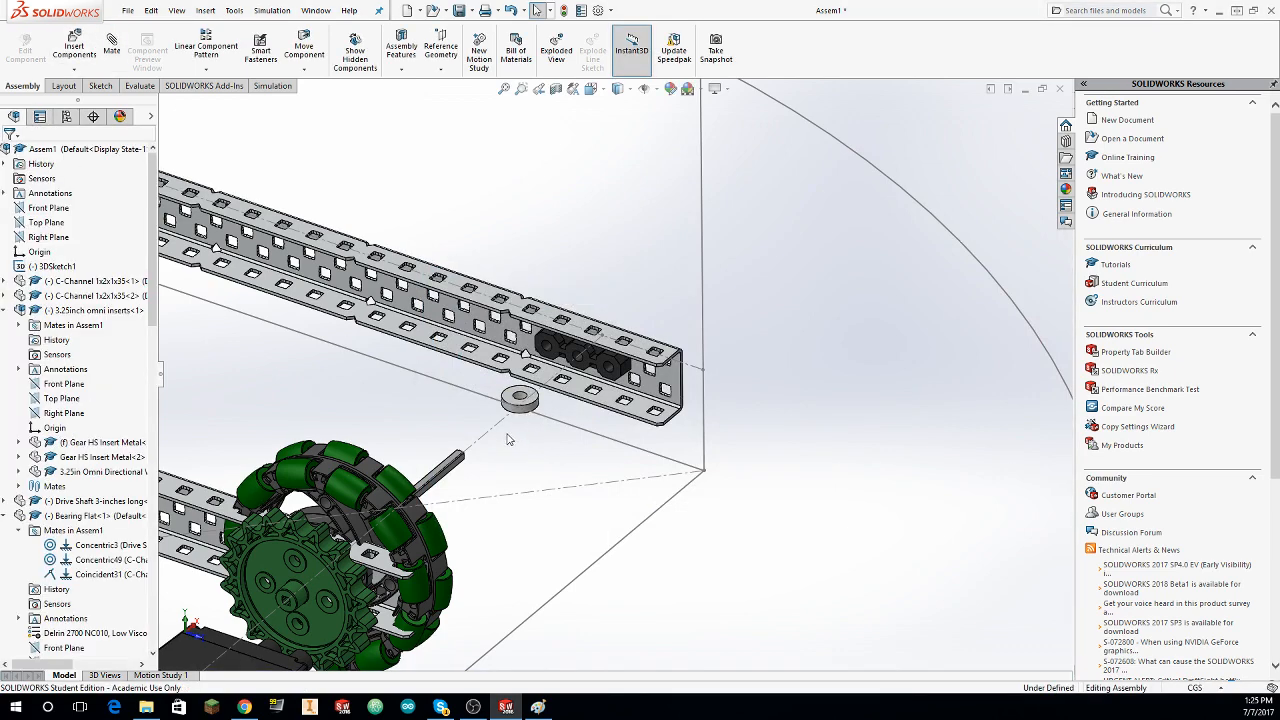
Step: Try to mate the .125in Nylon Spacer's outer cylindrical face coincident with the axle sketch line
{"action": "scroll", "coordinate": [507, 439], "scroll_direction": "down", "scroll_amount": 3}
{"action": "left_click", "coordinate": [570, 345]}
{"action": "left_click", "coordinate": [545, 374]}
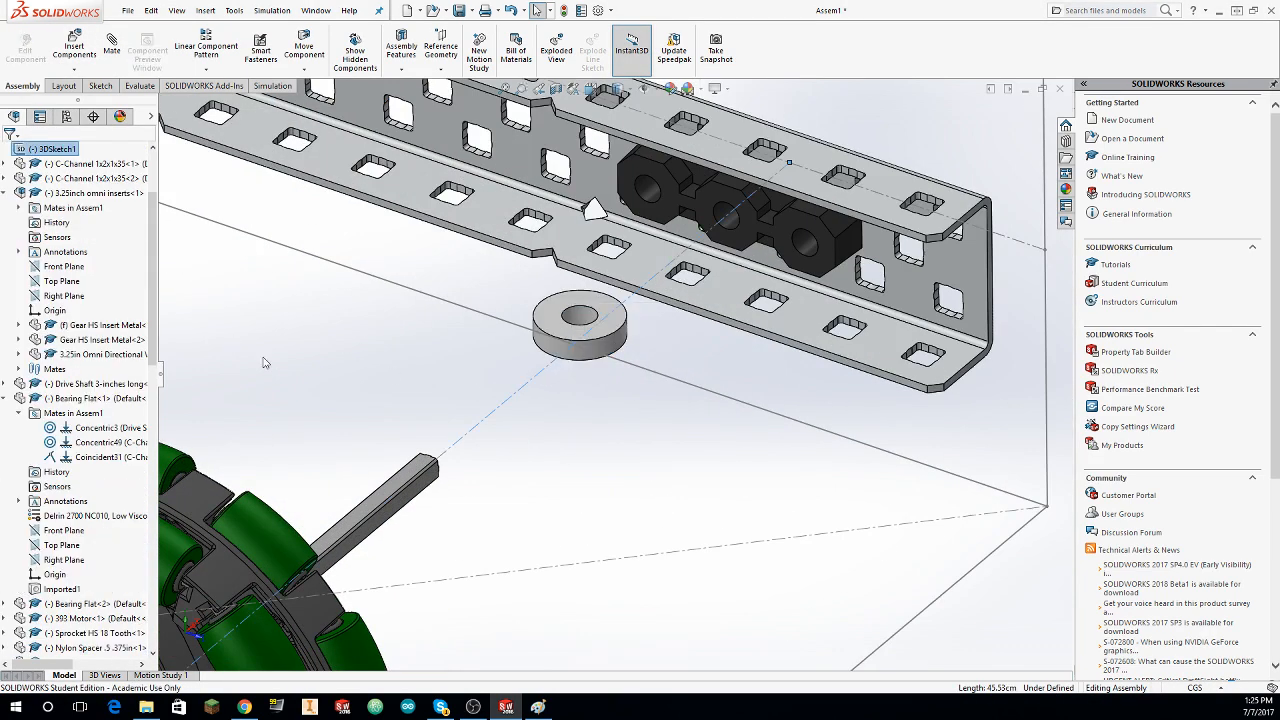
{"action": "left_click", "coordinate": [112, 50]}
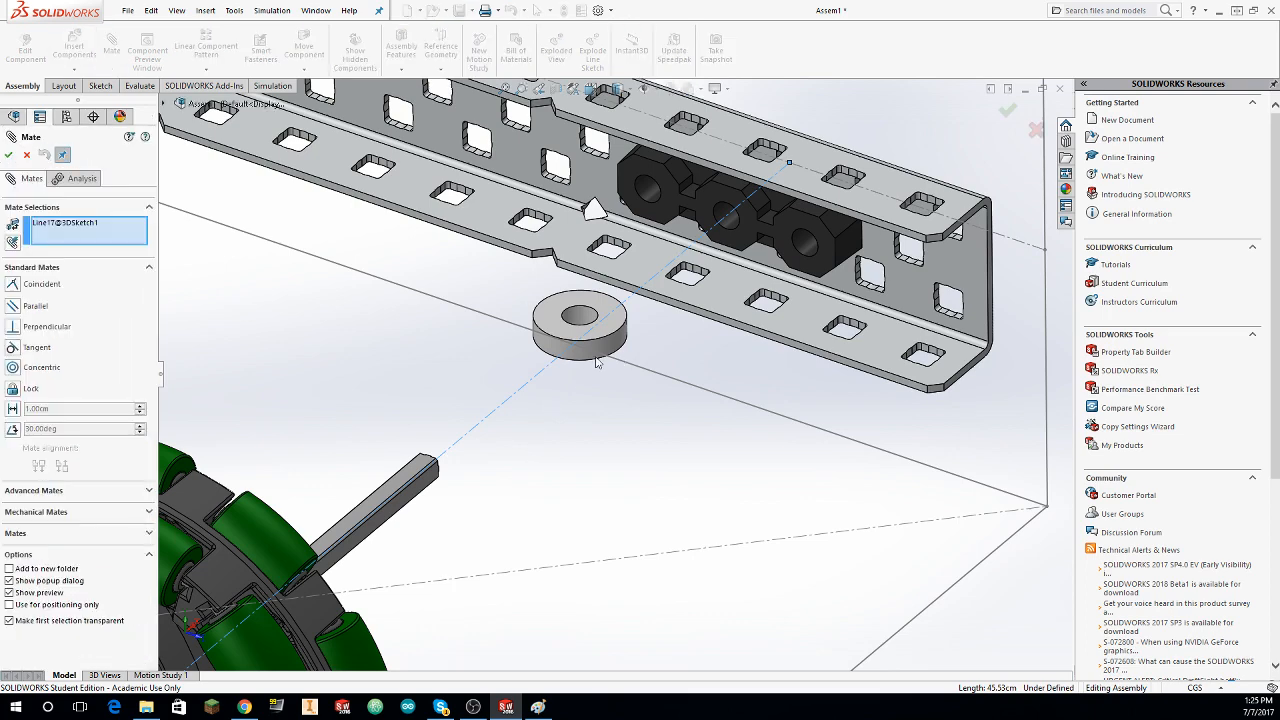
{"action": "left_click", "coordinate": [580, 358]}
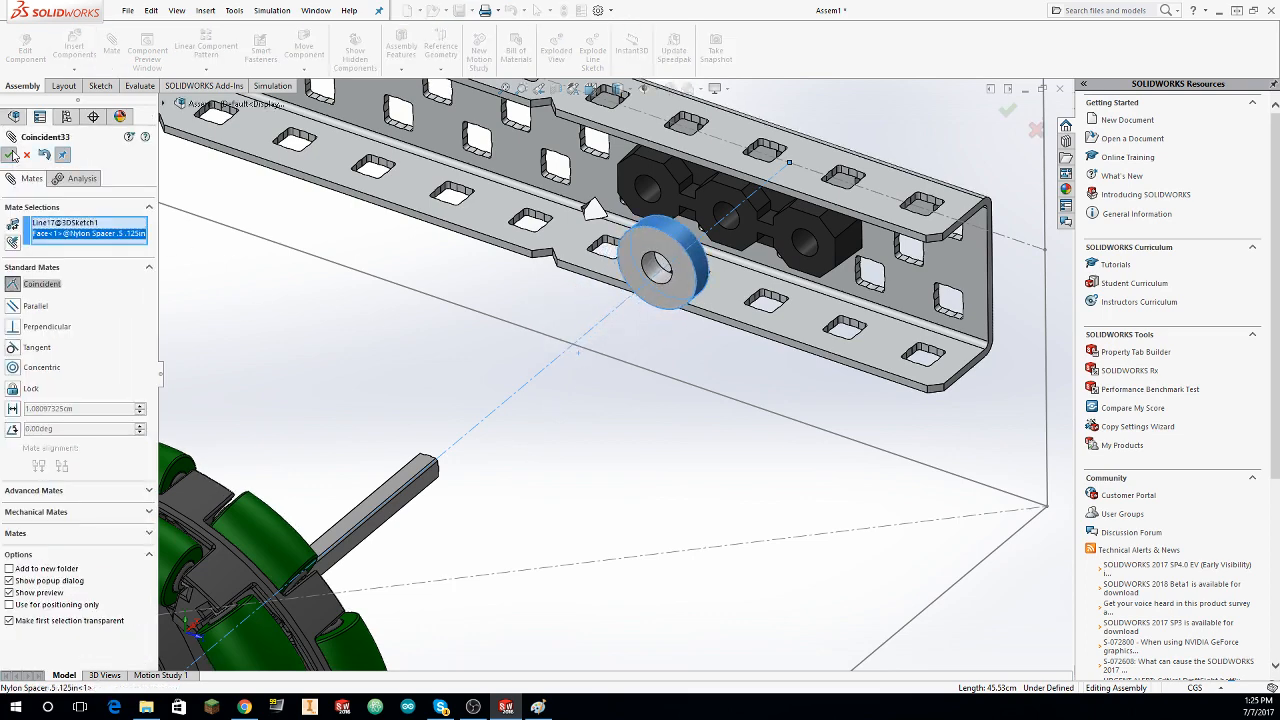
Step: Mate the .125in Nylon Spacer's end face coincident with the free end face of the .375in Nylon Spacer
{"action": "left_click", "coordinate": [651, 249]}
{"action": "middle_click_drag", "start_coordinate": [651, 249], "coordinate": [447, 326]}
{"action": "left_click", "coordinate": [466, 311]}
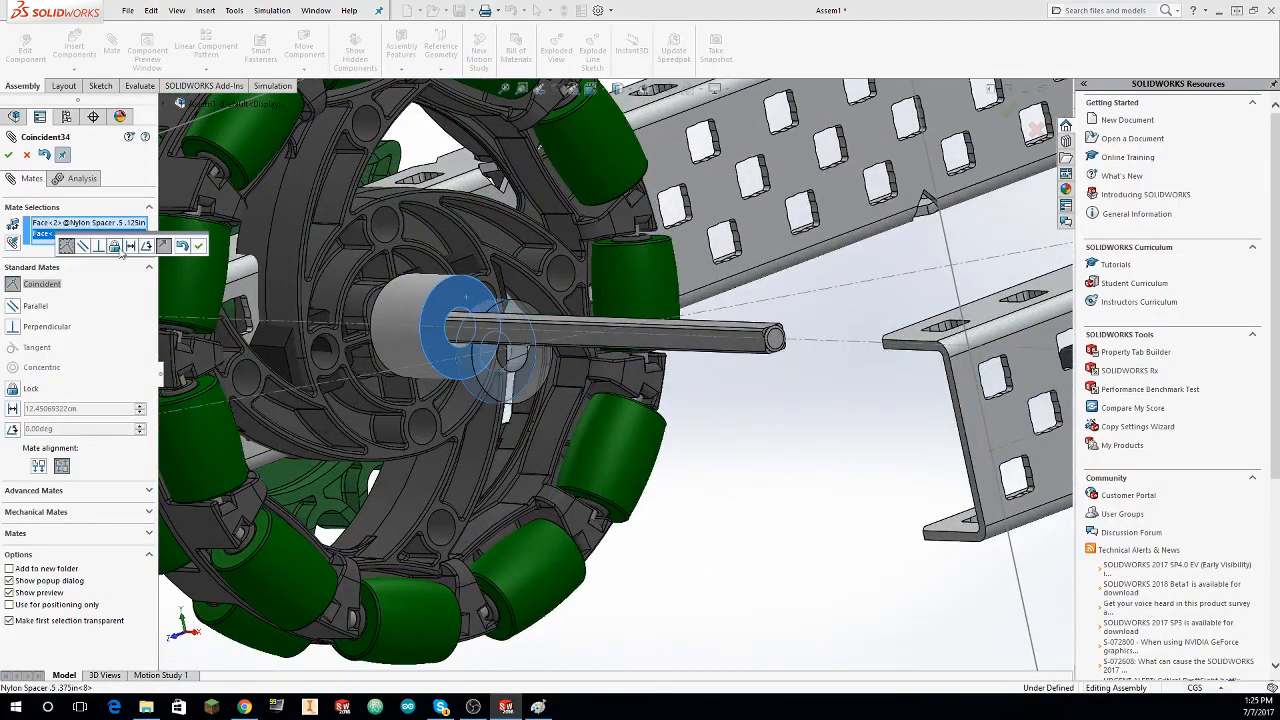
{"action": "left_click", "coordinate": [8, 156]}
Step: Try a concentric mate between the .125in Nylon Spacer's outer face and the axle line, then undo the spacer's mates
{"action": "left_click", "coordinate": [484, 383]}
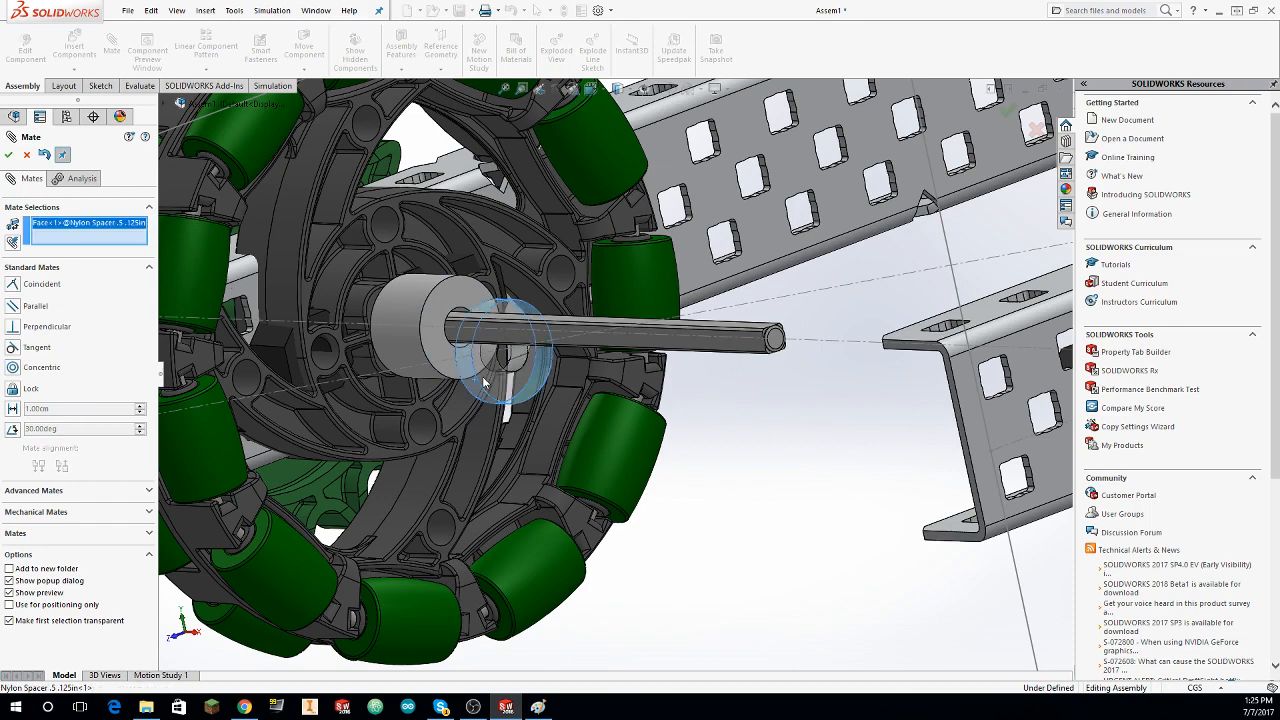
{"action": "left_click", "coordinate": [823, 345]}
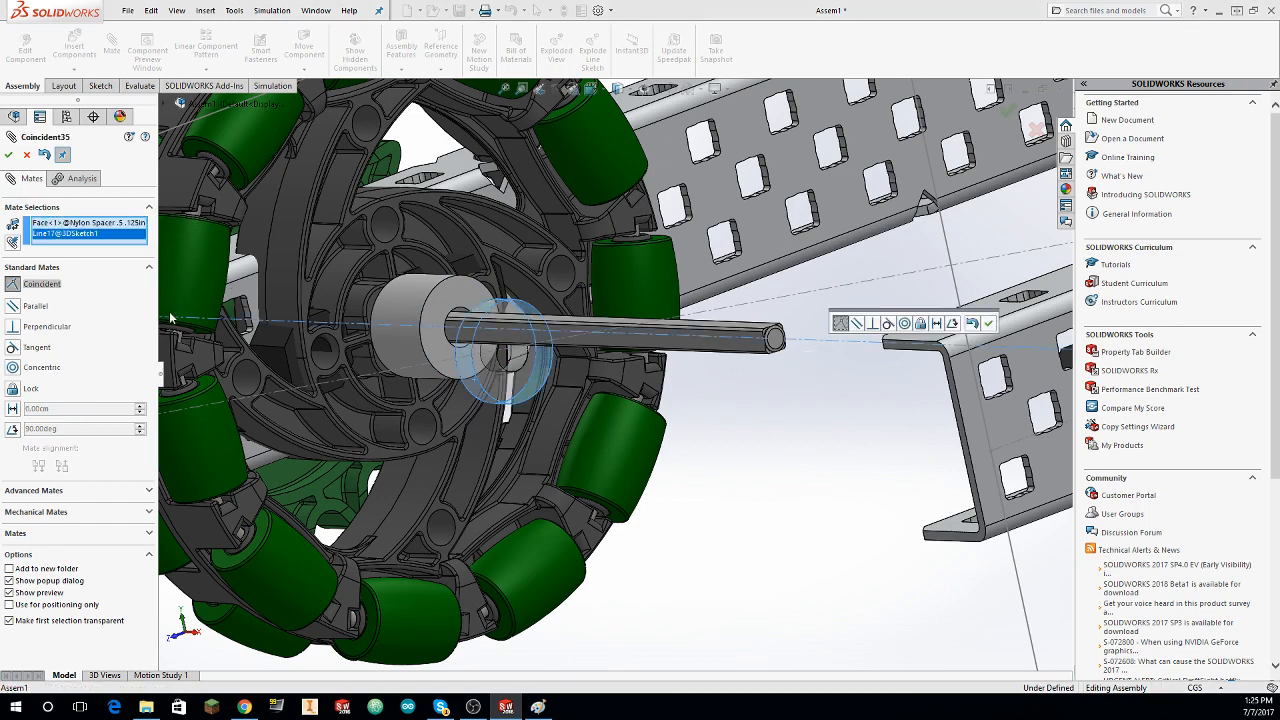
{"action": "left_click", "coordinate": [40, 367]}
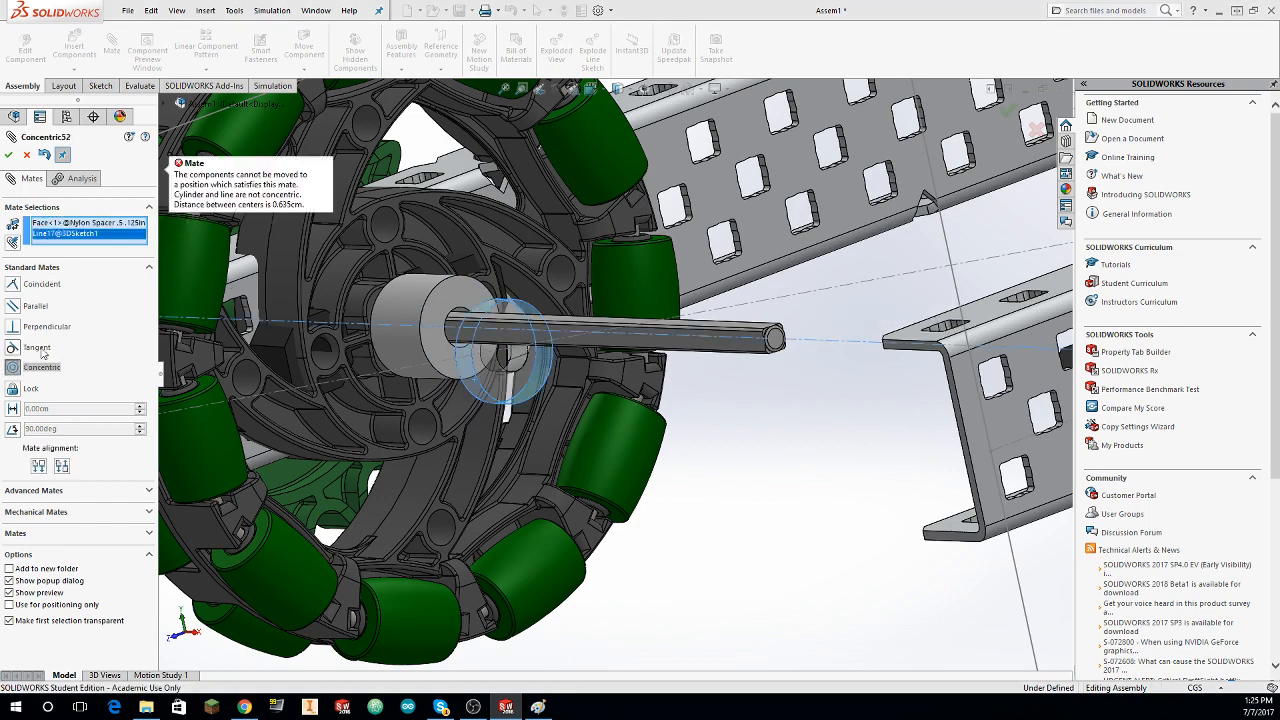
{"action": "key", "text": "Escape"}
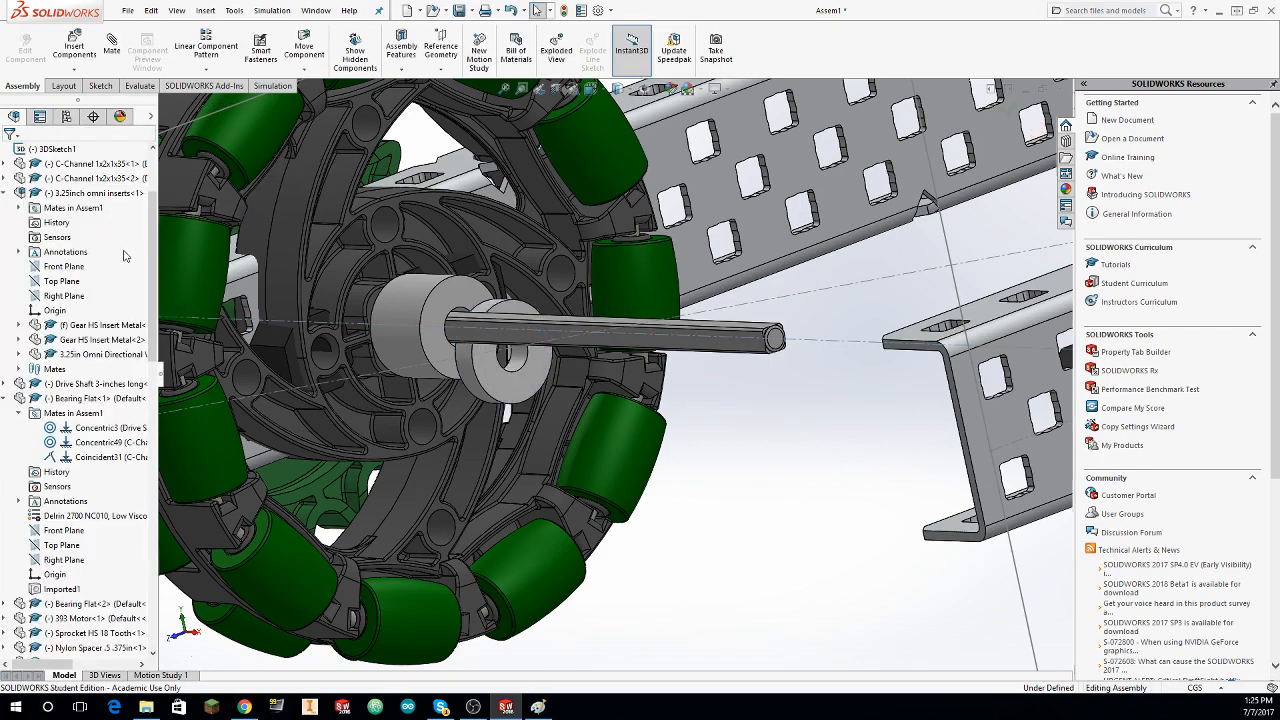
{"action": "key", "text": "ctrl+shift+z"}
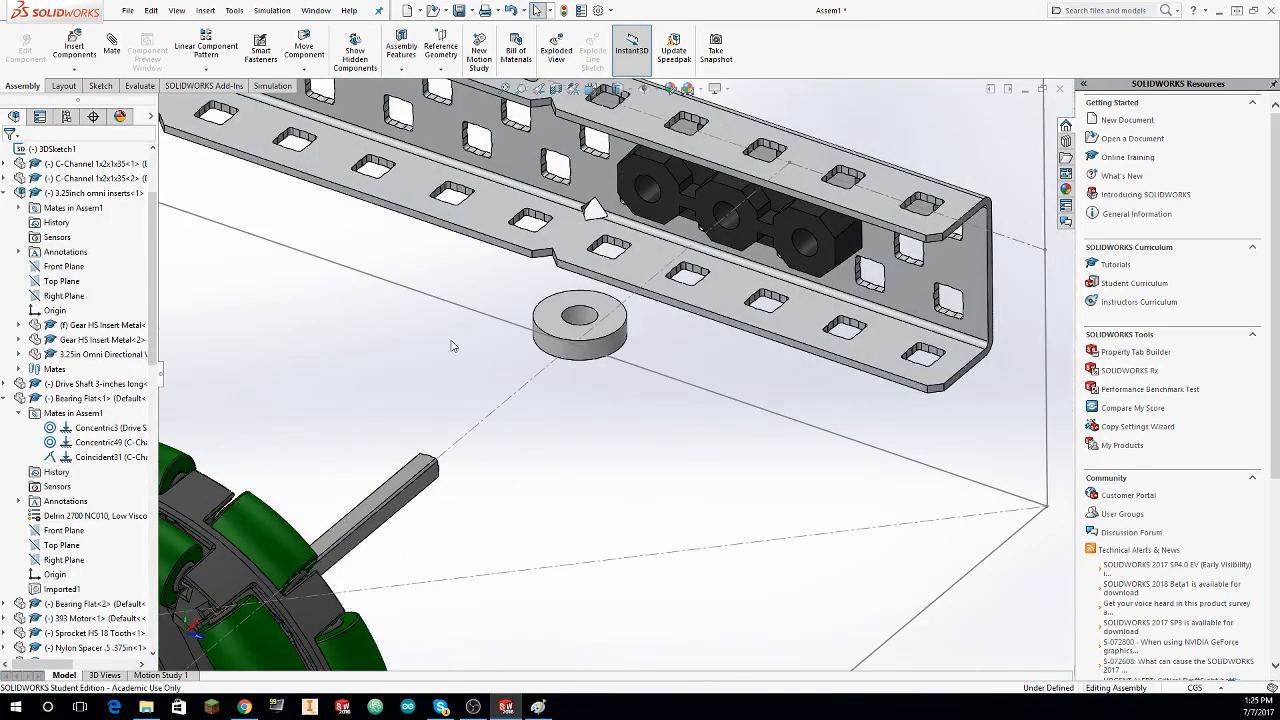
Step: Try to mate the .125in Nylon Spacer's outer cylindrical face coincident with the axle line again
{"action": "left_click", "coordinate": [112, 52]}
{"action": "left_click", "coordinate": [624, 340]}
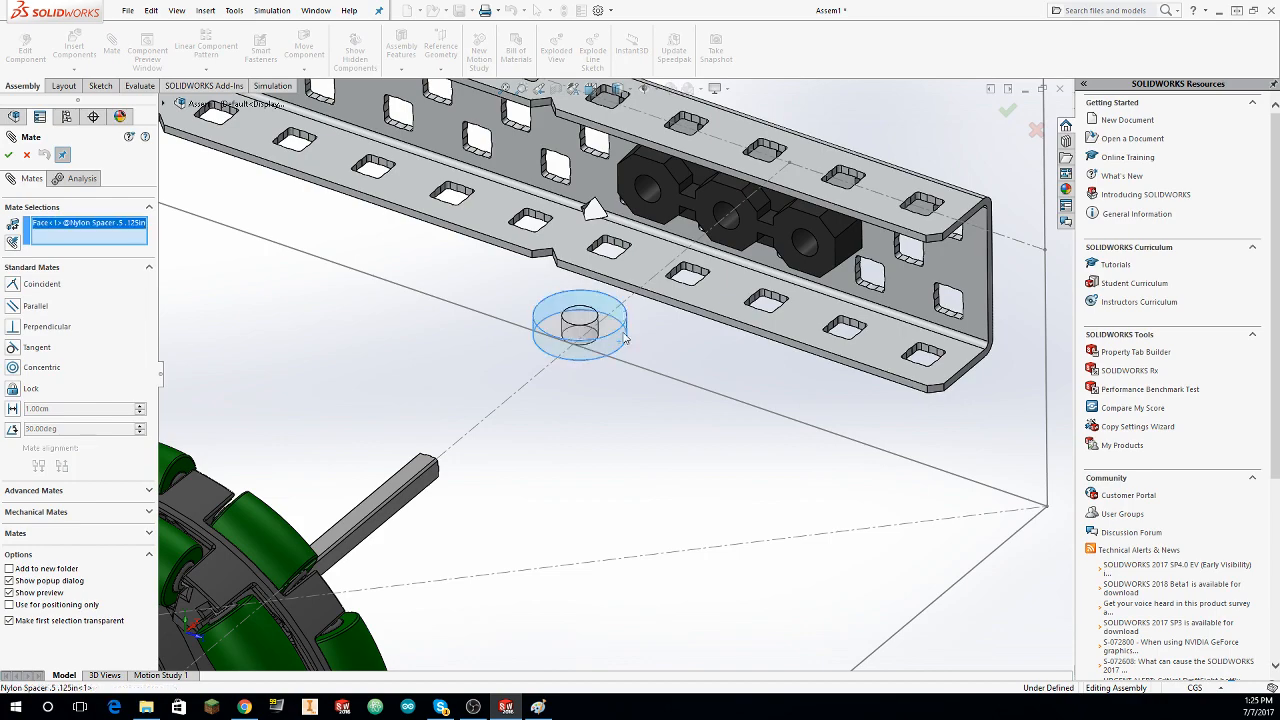
{"action": "left_click", "coordinate": [632, 300]}
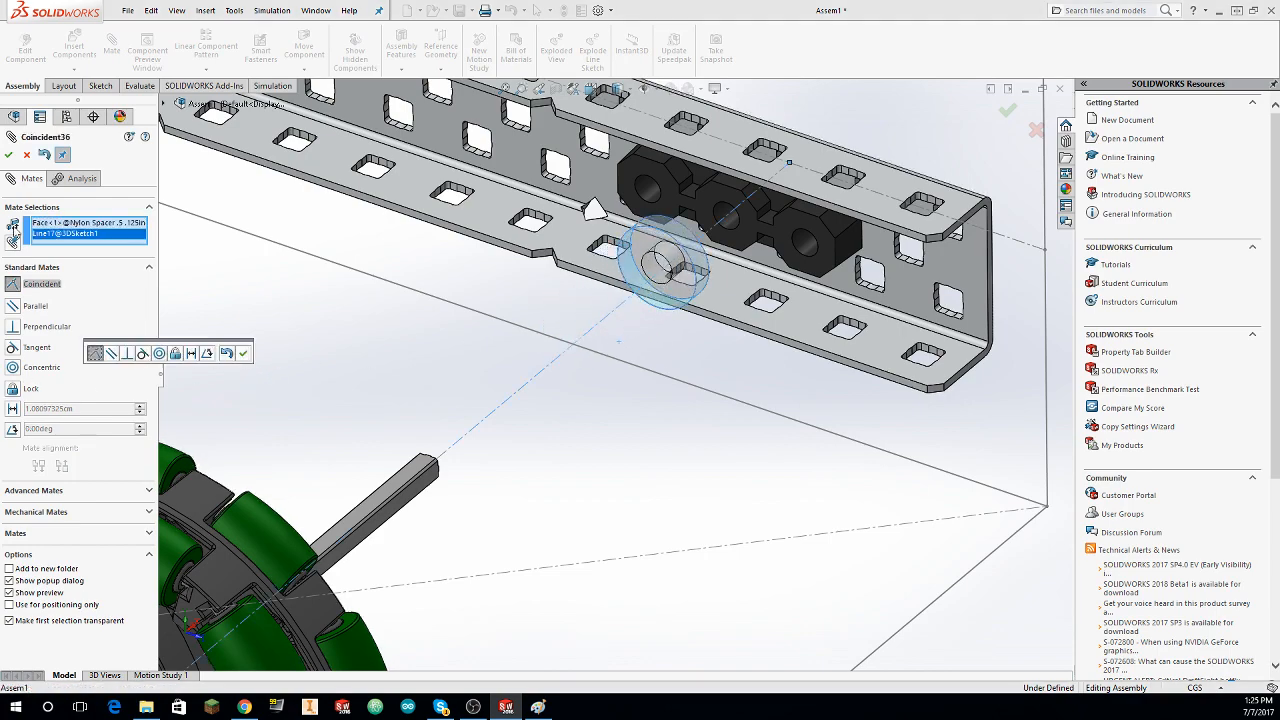
{"action": "left_click", "coordinate": [8, 154]}
Step: Add a coincident mate between the .125in Nylon Spacer's flat face and the .375in Nylon Spacer's free end face
{"action": "left_click", "coordinate": [640, 256]}
{"action": "middle_click_drag", "start_coordinate": [614, 449], "coordinate": [257, 286]}
{"action": "left_click", "coordinate": [256, 281]}
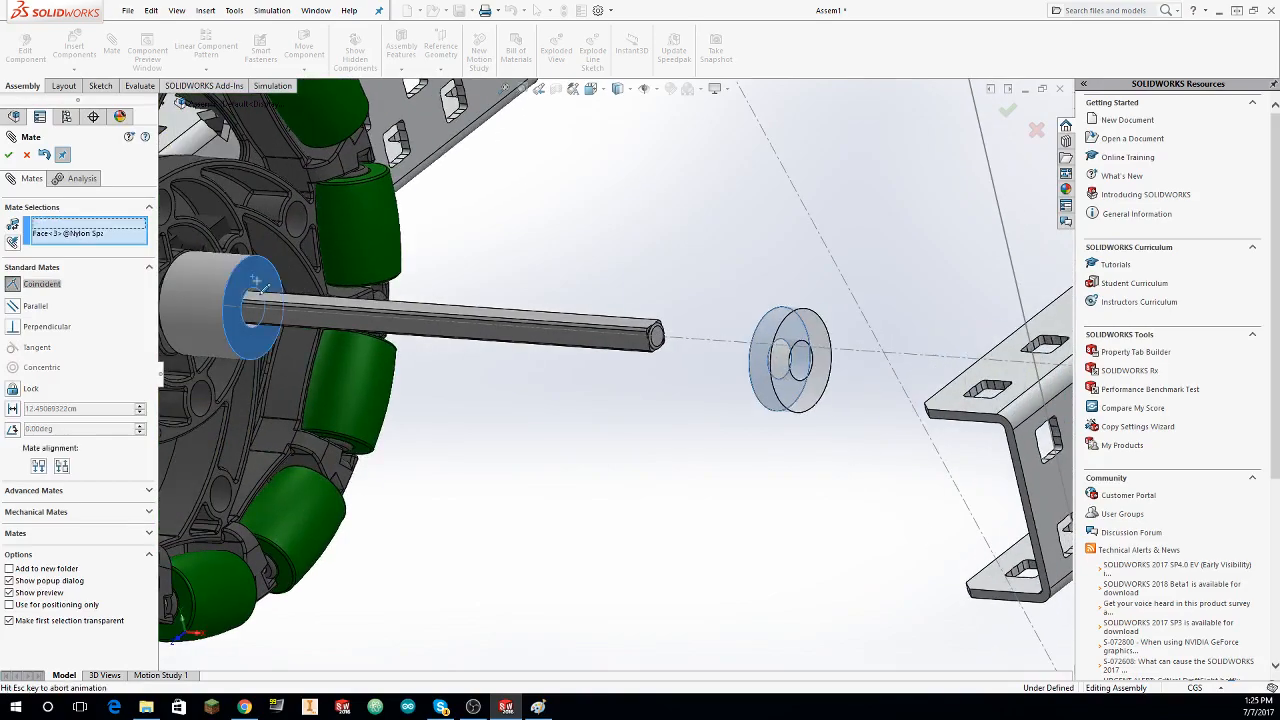
{"action": "left_click", "coordinate": [8, 154]}
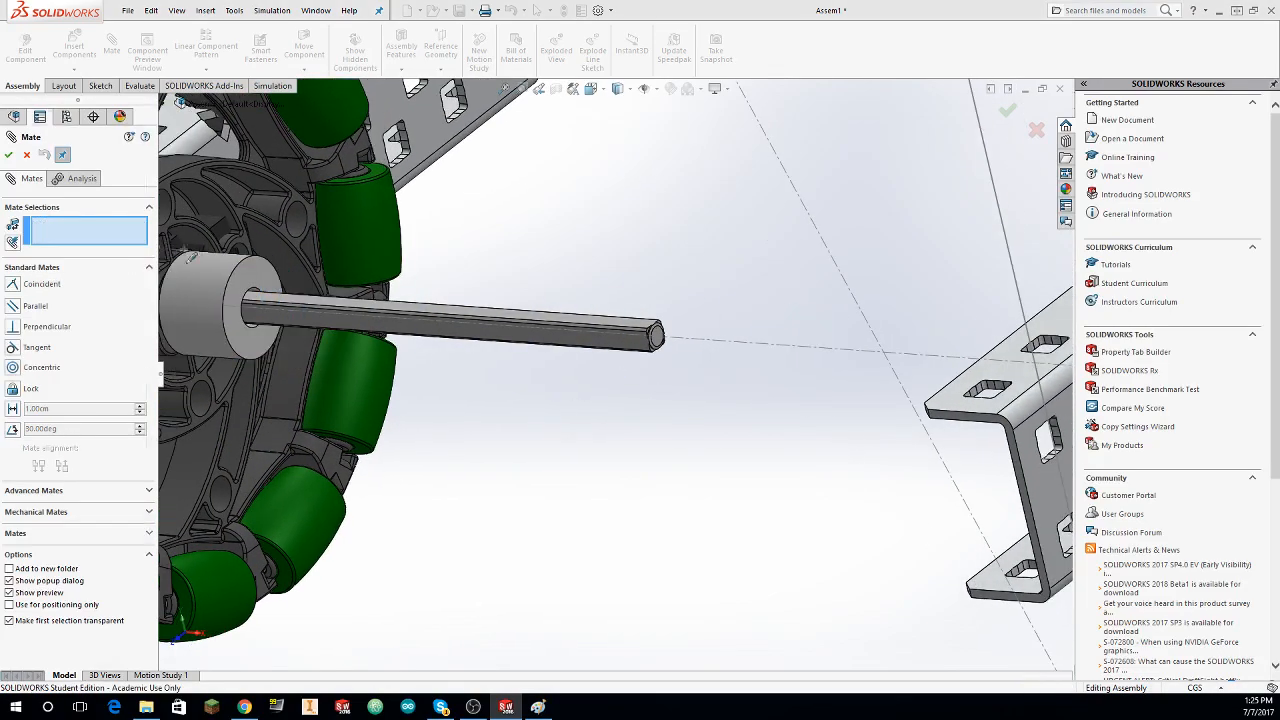
{"action": "left_click", "coordinate": [8, 154]}
Step: Check the .125in Nylon Spacer's placement by the wheel and undo its mates
{"action": "middle_click_drag", "start_coordinate": [602, 300], "coordinate": [430, 345]}
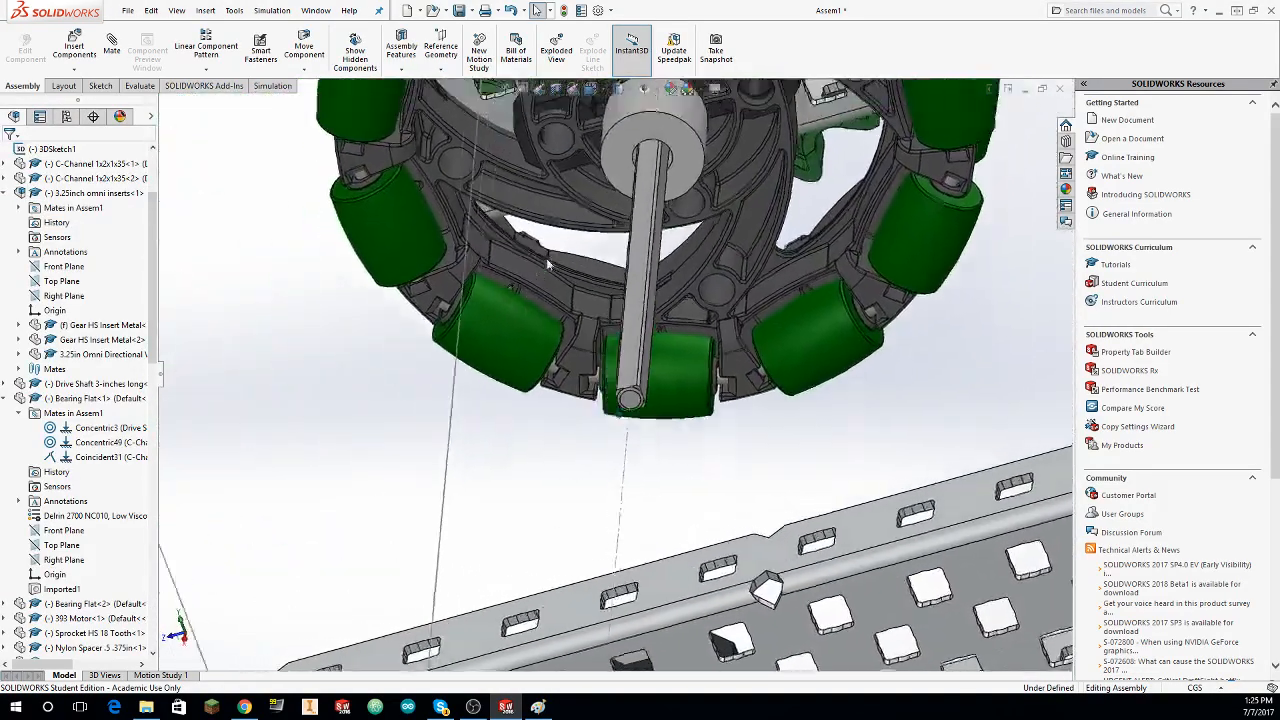
{"action": "scroll", "coordinate": [470, 420], "scroll_direction": "up", "scroll_amount": 4}
{"action": "middle_click_drag", "start_coordinate": [470, 420], "coordinate": [830, 387]}
{"action": "scroll", "coordinate": [550, 452], "scroll_direction": "up", "scroll_amount": 2}
{"action": "scroll", "coordinate": [780, 396], "scroll_direction": "down", "scroll_amount": 4}
{"action": "middle_click_drag", "start_coordinate": [980, 342], "coordinate": [433, 163]}
Step: Mate the .125in Nylon Spacer's outer cylindrical face concentric with the axle line
{"action": "left_click", "coordinate": [113, 47]}
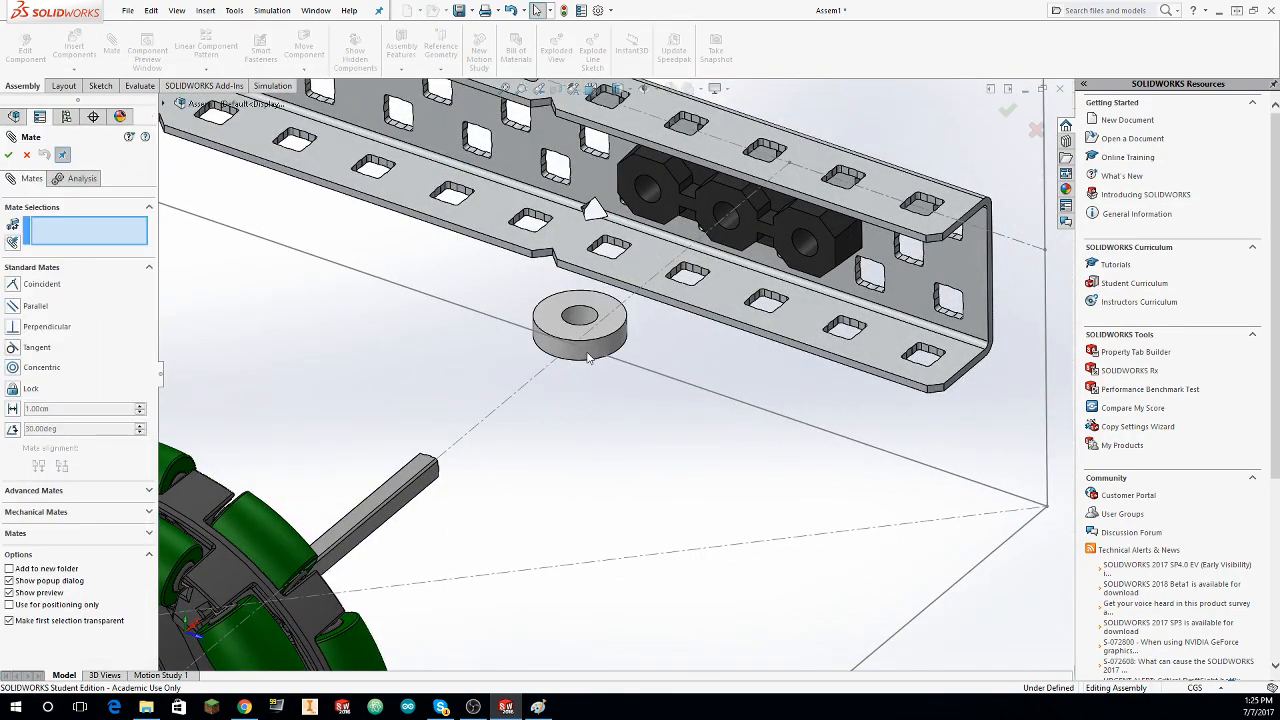
{"action": "left_click", "coordinate": [618, 332]}
{"action": "left_click", "coordinate": [628, 306]}
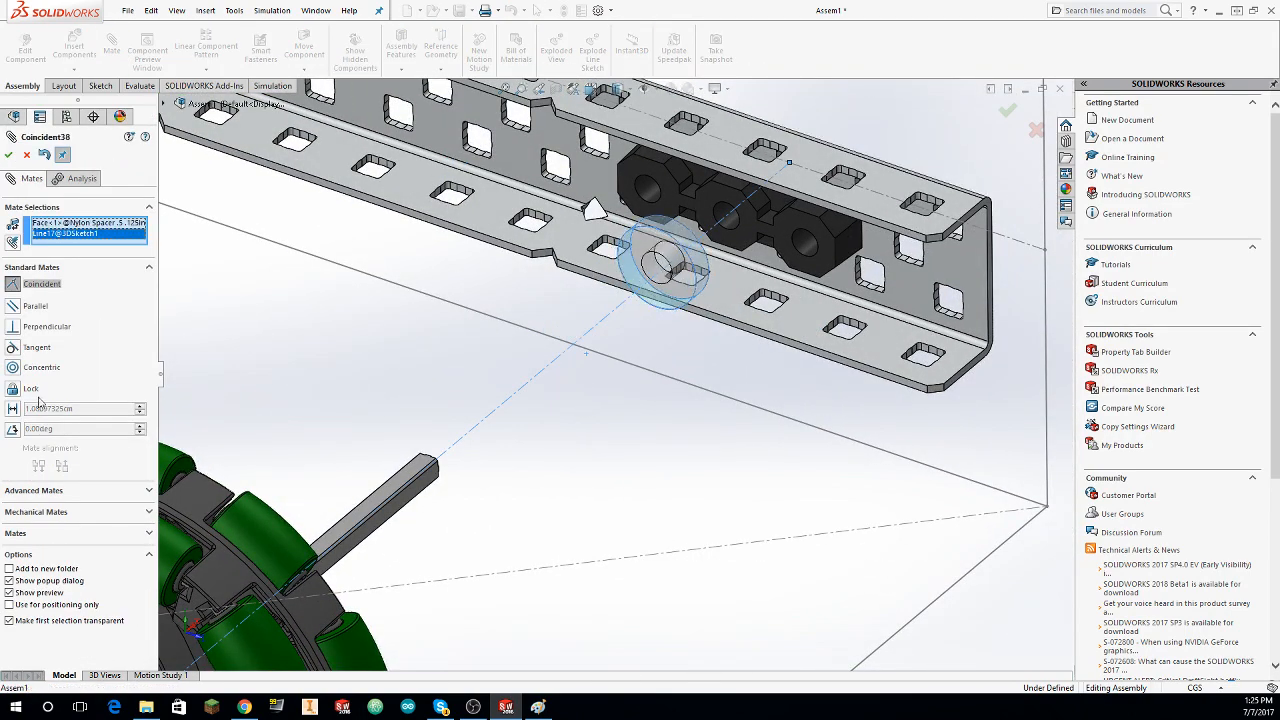
{"action": "left_click", "coordinate": [21, 368]}
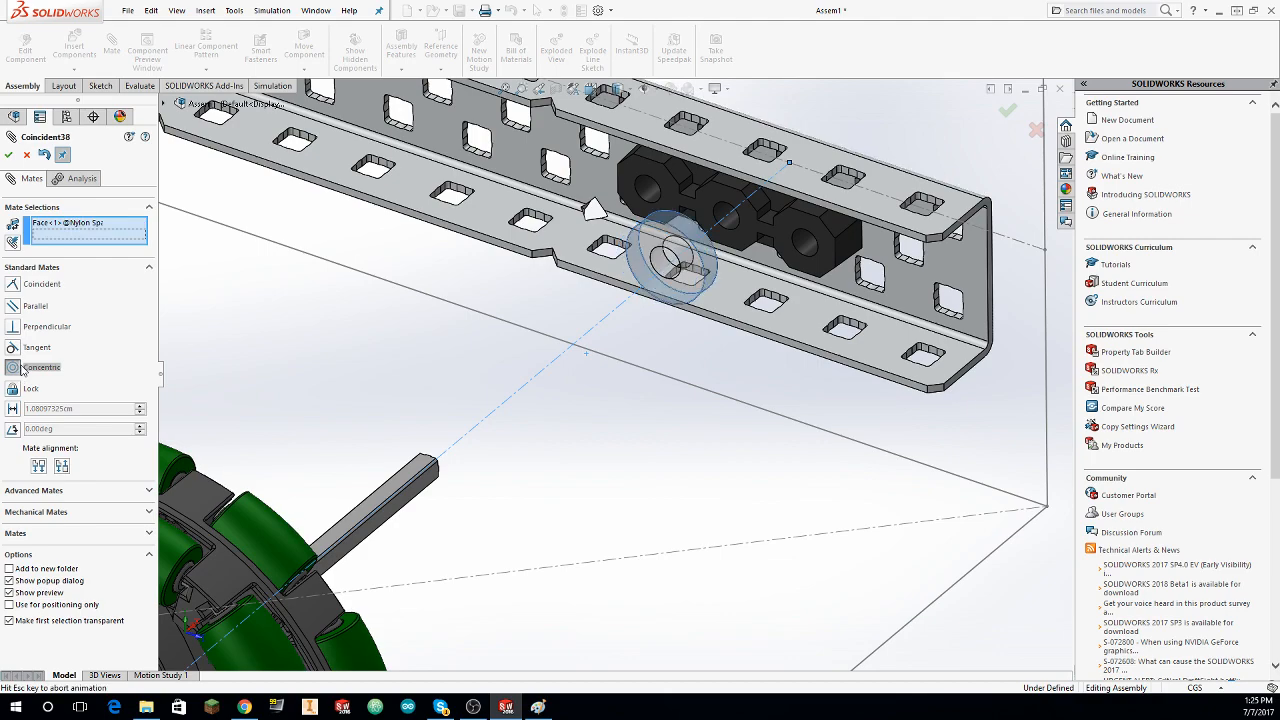
{"action": "left_click", "coordinate": [9, 155]}
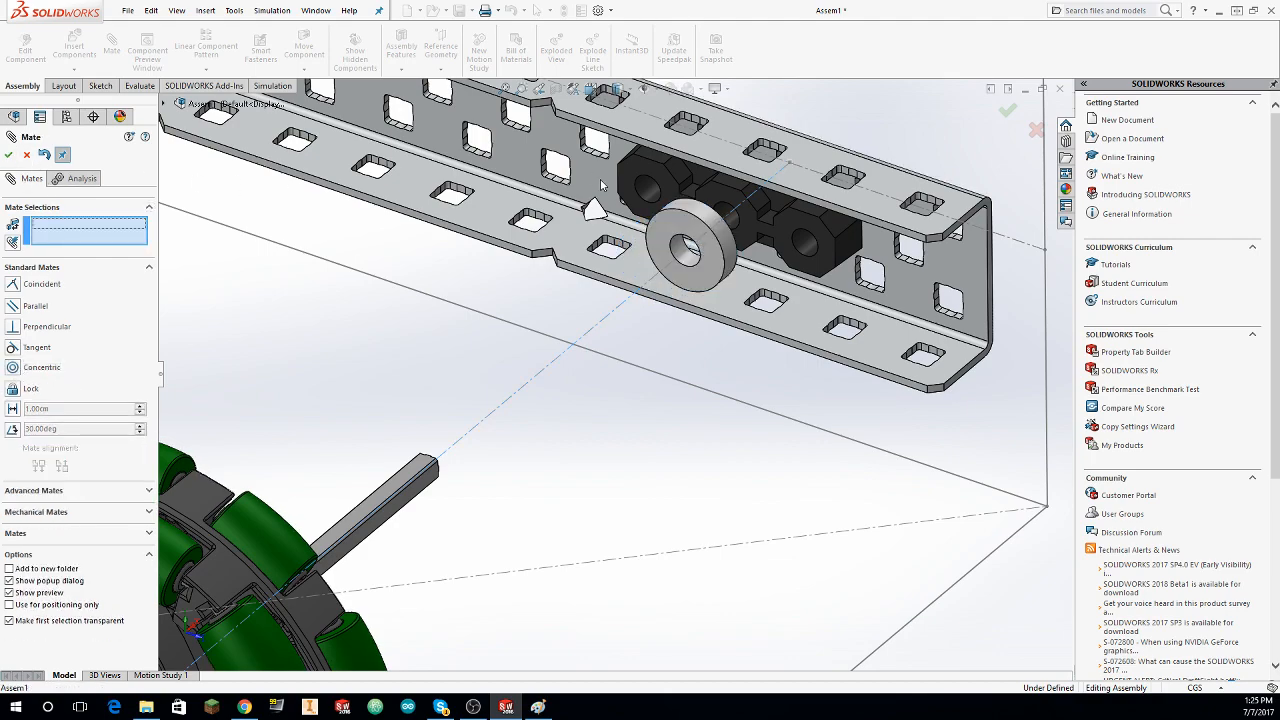
Step: Mate the .125in Nylon Spacer's flat face coincident with the free end face of the .375in Nylon Spacer
{"action": "left_click", "coordinate": [673, 238]}
{"action": "middle_click_drag", "start_coordinate": [673, 240], "coordinate": [329, 180]}
{"action": "left_click", "coordinate": [336, 148]}
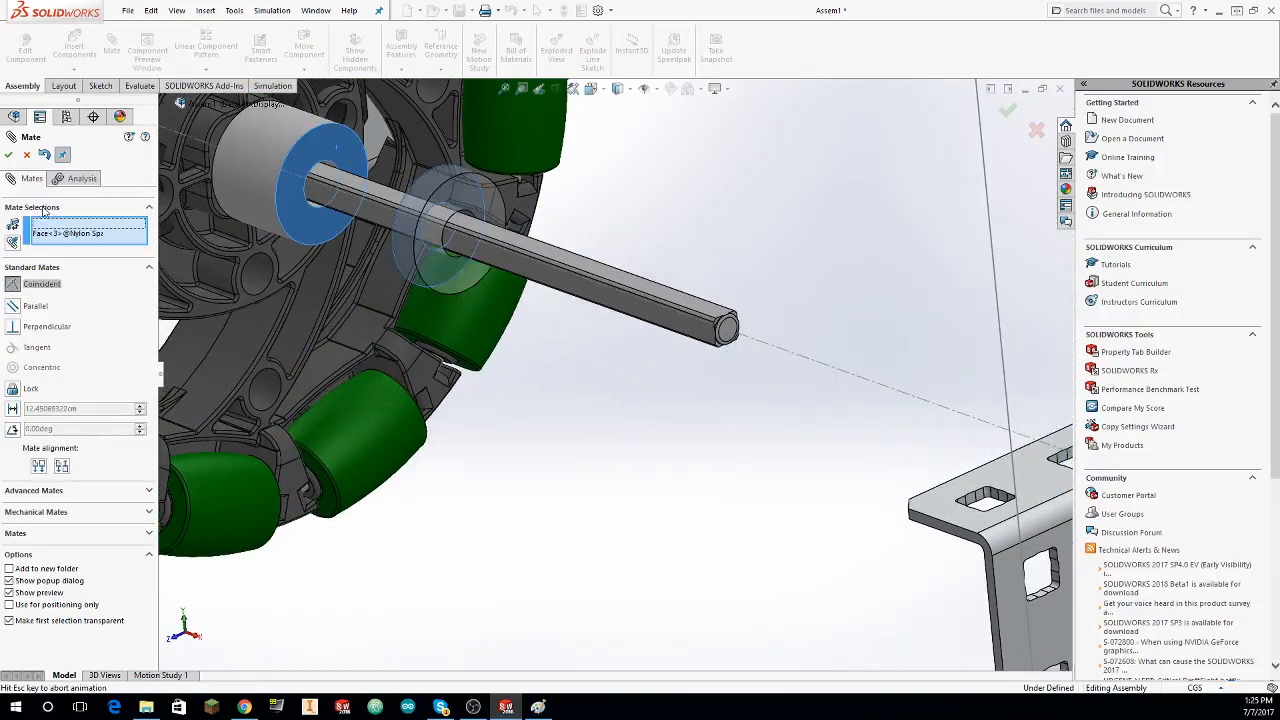
{"action": "left_click", "coordinate": [425, 158]}
Step: Mate the .125in Nylon Spacer's remaining flat face coincident with the inner face of the outer C-channel's Bearing Flat
{"action": "left_click", "coordinate": [367, 159]}
{"action": "middle_click_drag", "start_coordinate": [369, 160], "coordinate": [779, 199]}
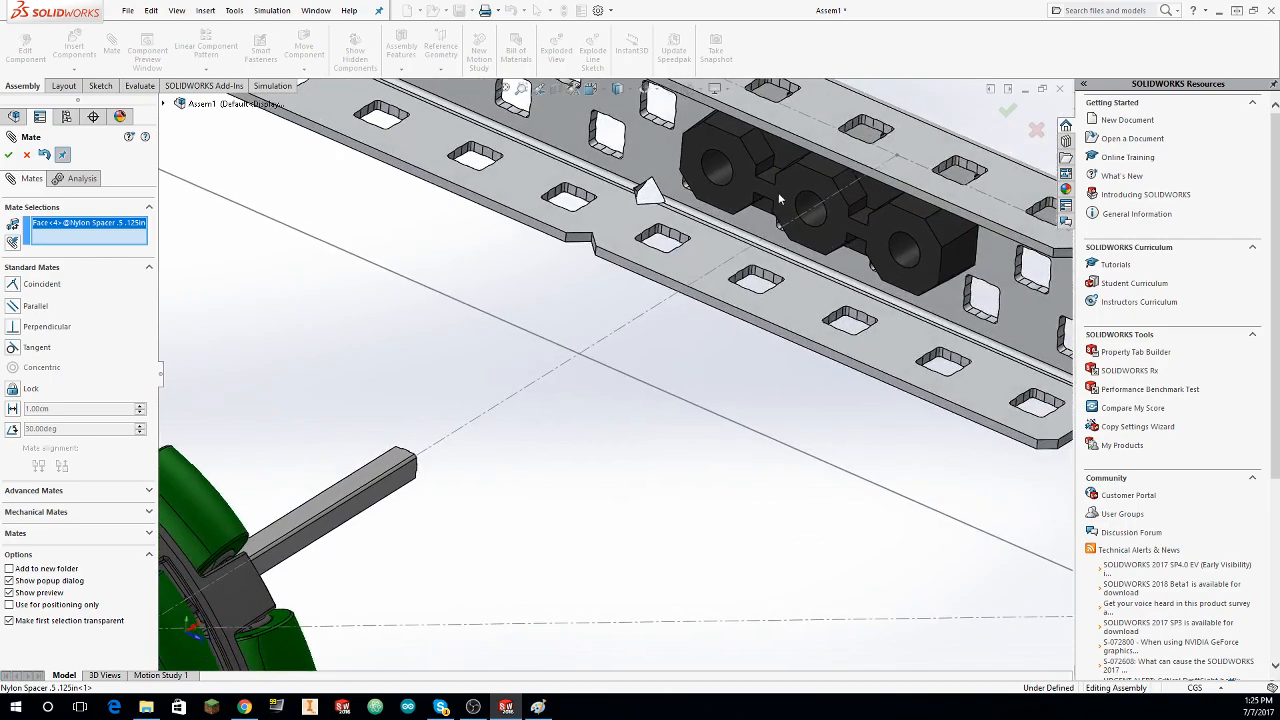
{"action": "left_click", "coordinate": [799, 188]}
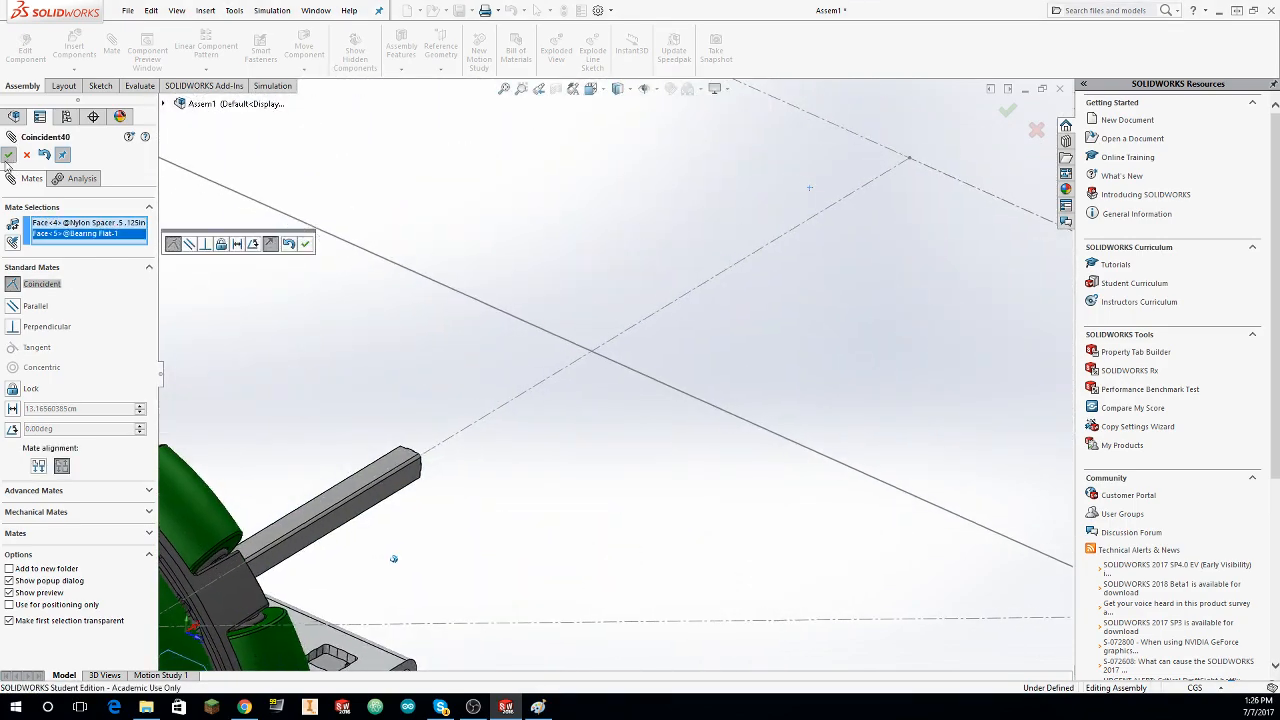
{"action": "scroll", "coordinate": [391, 560], "scroll_direction": "up", "scroll_amount": 4}
{"action": "middle_click_drag", "start_coordinate": [391, 560], "coordinate": [681, 451]}
{"action": "left_click", "coordinate": [9, 155]}
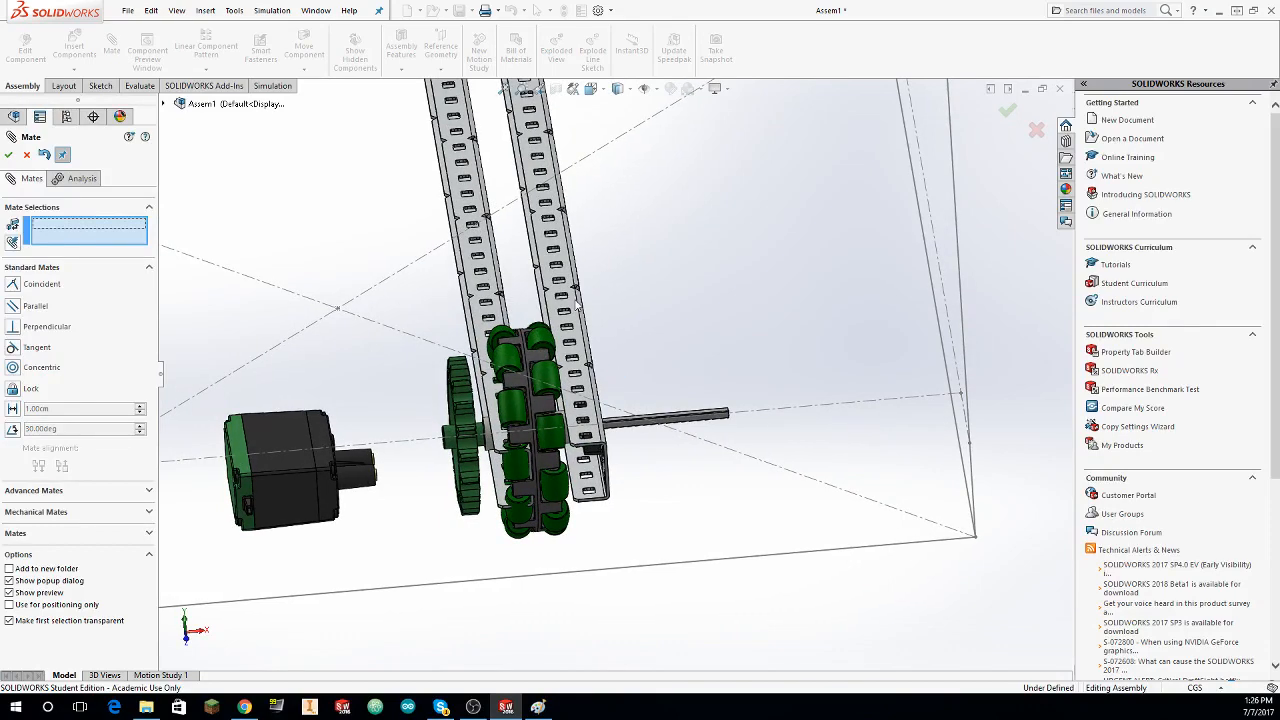
Step: Slide the outer C-channel and wheel along the axle toward the frame corner, and separate the inner C-channel from the sprocket
{"action": "left_click_drag", "start_coordinate": [631, 306], "coordinate": [961, 307]}
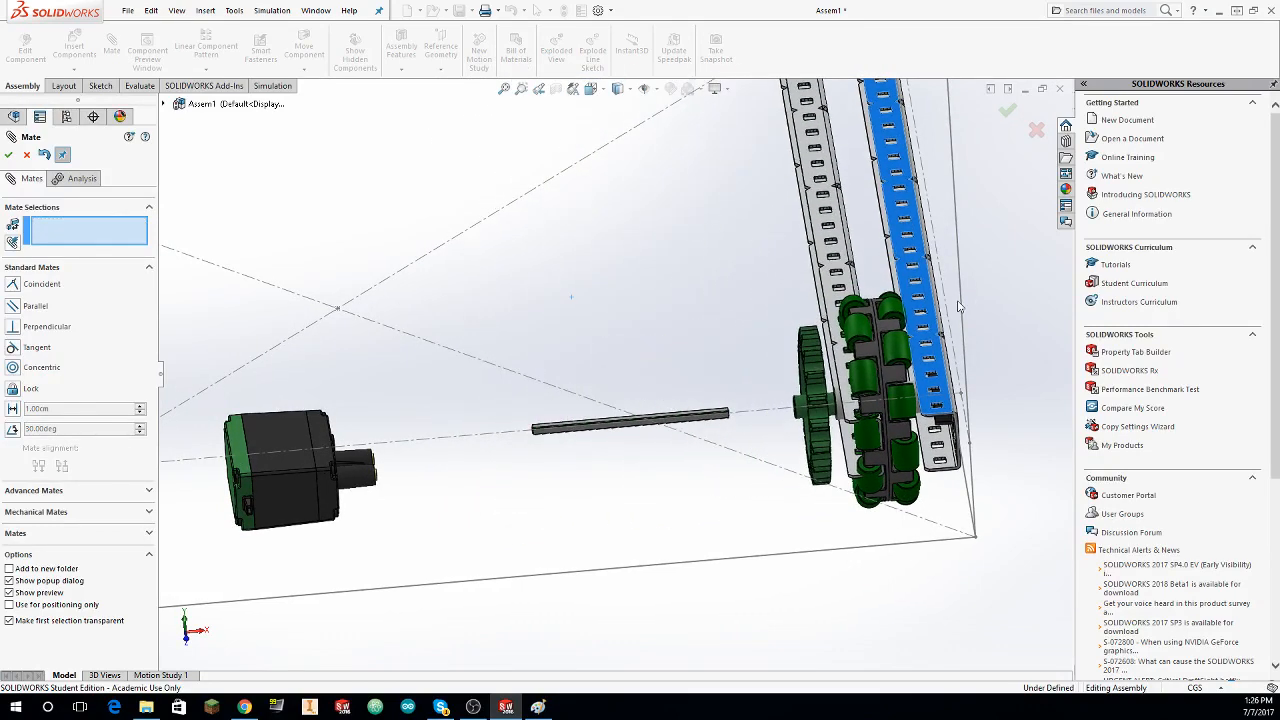
{"action": "left_click_drag", "start_coordinate": [827, 273], "coordinate": [683, 374]}
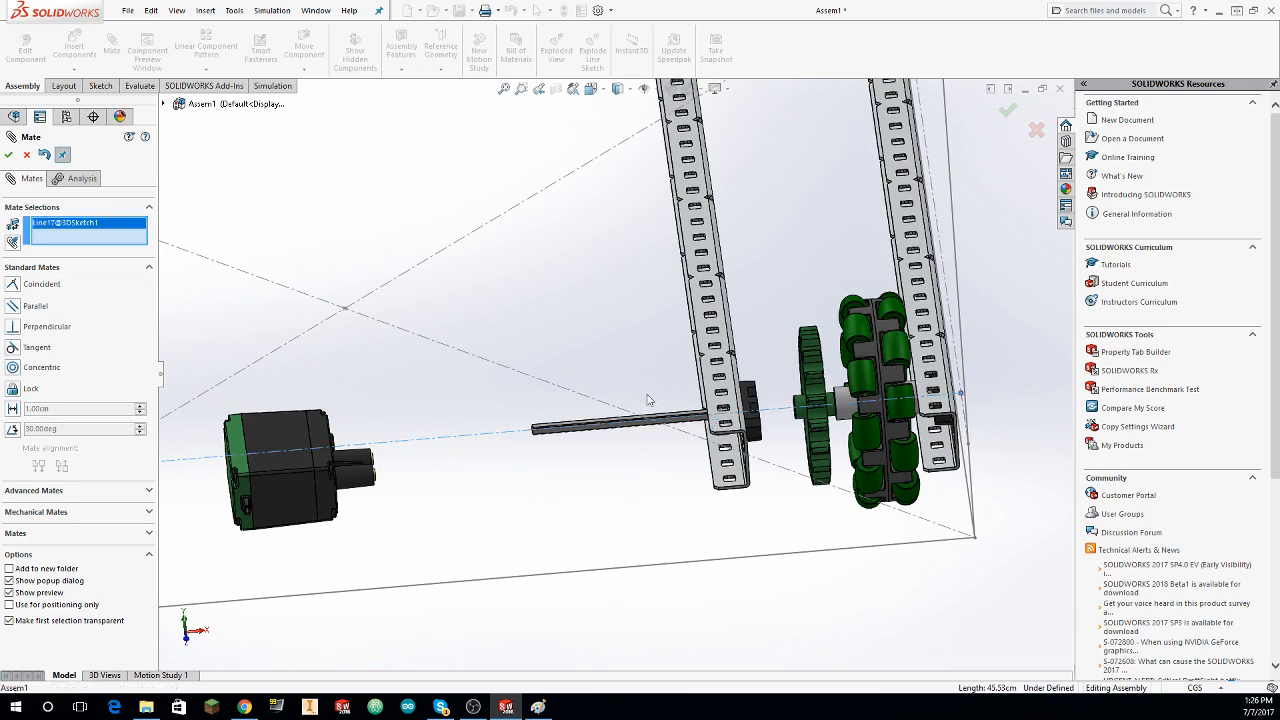
{"action": "key", "text": "Escape"}
{"action": "left_click_drag", "start_coordinate": [569, 430], "coordinate": [687, 429]}
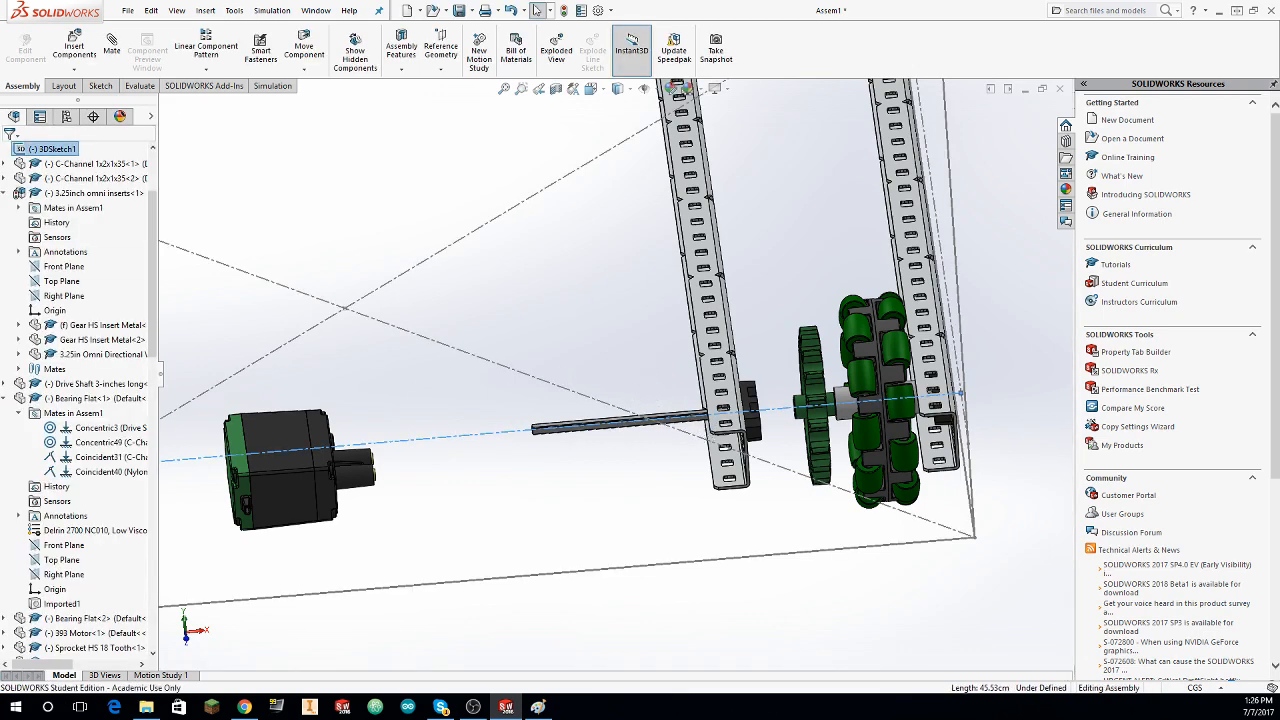
Step: Mate the end face of the 393 Motor's screw boss coincident with the web face of the inner C-channel
{"action": "left_click", "coordinate": [237, 323]}
{"action": "left_click", "coordinate": [74, 46]}
{"action": "mouse_move", "coordinate": [200, 132]}
{"action": "middle_mouse_down"}
{"action": "mouse_move", "coordinate": [250, 154]}
{"action": "mouse_move", "coordinate": [365, 413]}
{"action": "mouse_move", "coordinate": [202, 137]}
{"action": "middle_mouse_up"}
{"action": "key", "text": "Escape"}
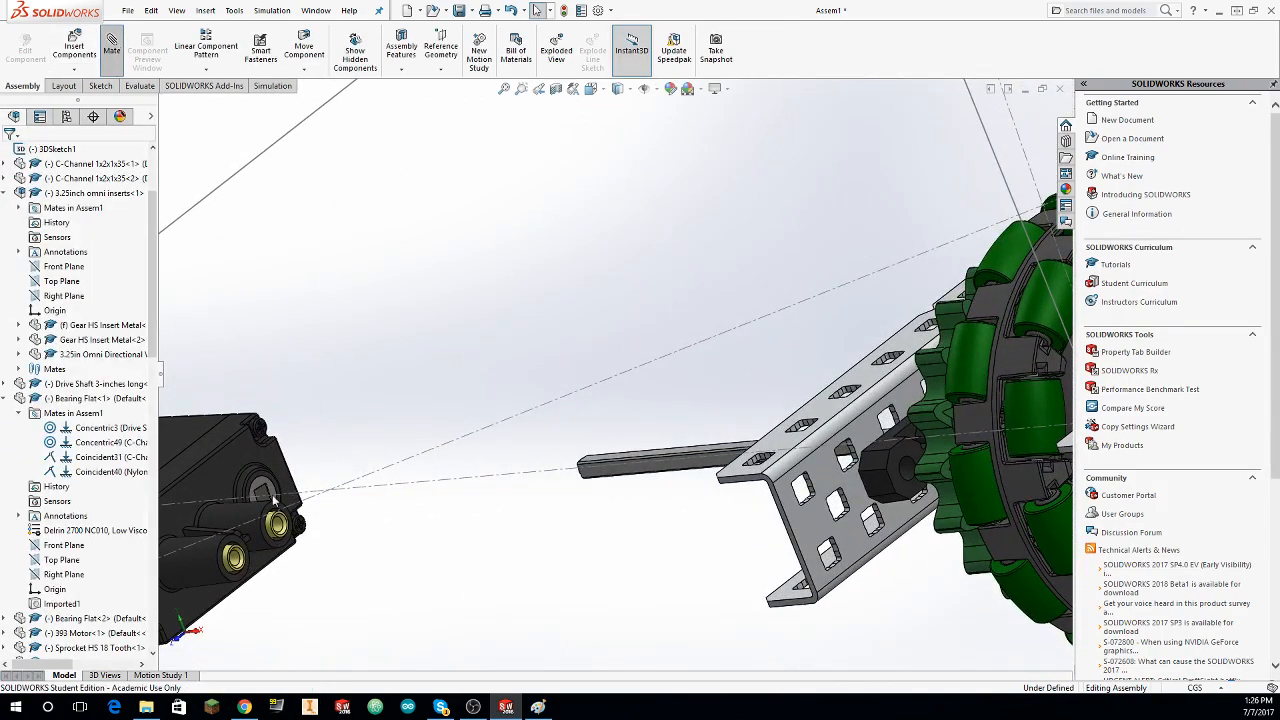
{"action": "scroll", "coordinate": [273, 500], "scroll_direction": "down", "scroll_amount": 5}
{"action": "left_click", "coordinate": [325, 510]}
{"action": "scroll", "coordinate": [325, 510], "scroll_direction": "up", "scroll_amount": 5}
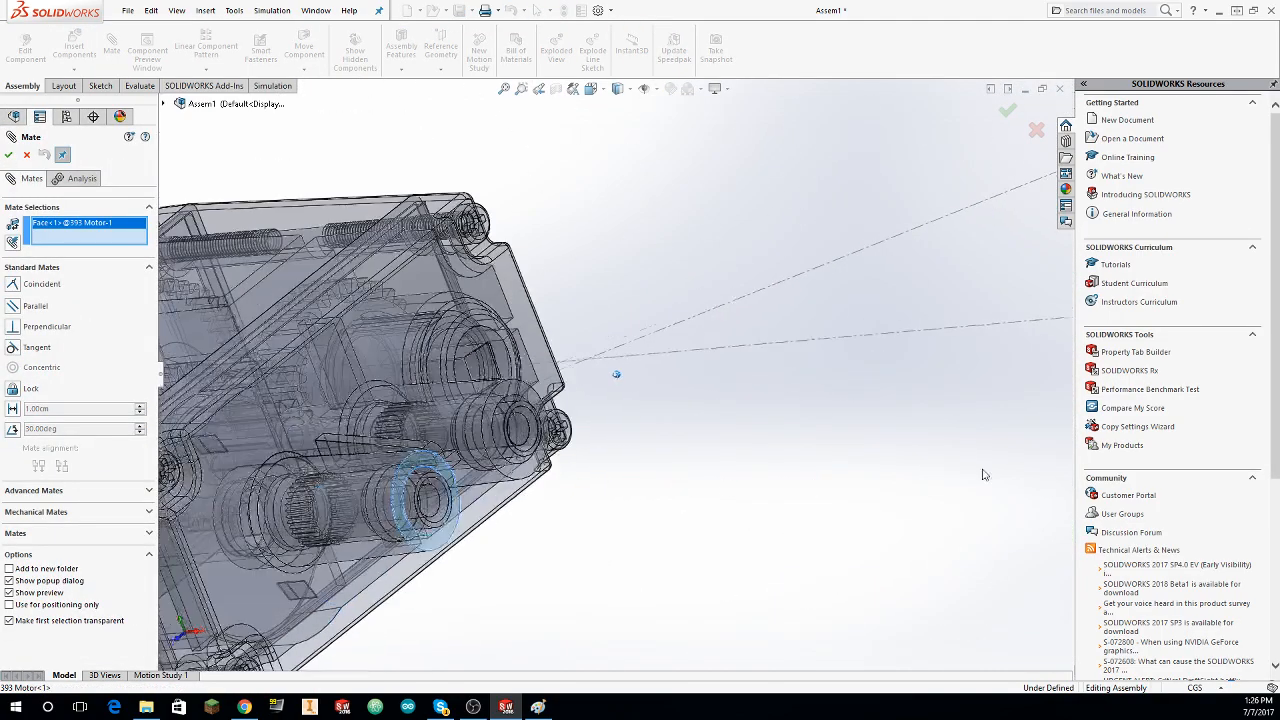
{"action": "middle_click_drag", "start_coordinate": [1022, 407], "coordinate": [724, 500]}
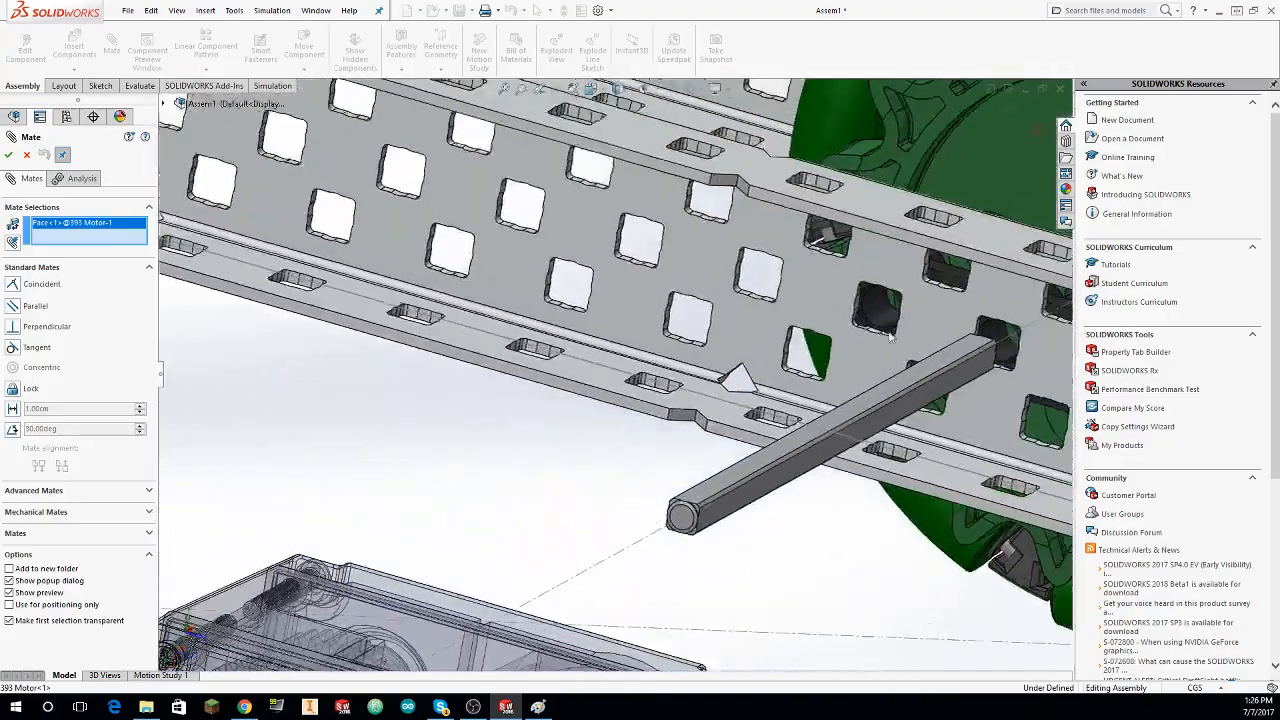
{"action": "left_click", "coordinate": [795, 295]}
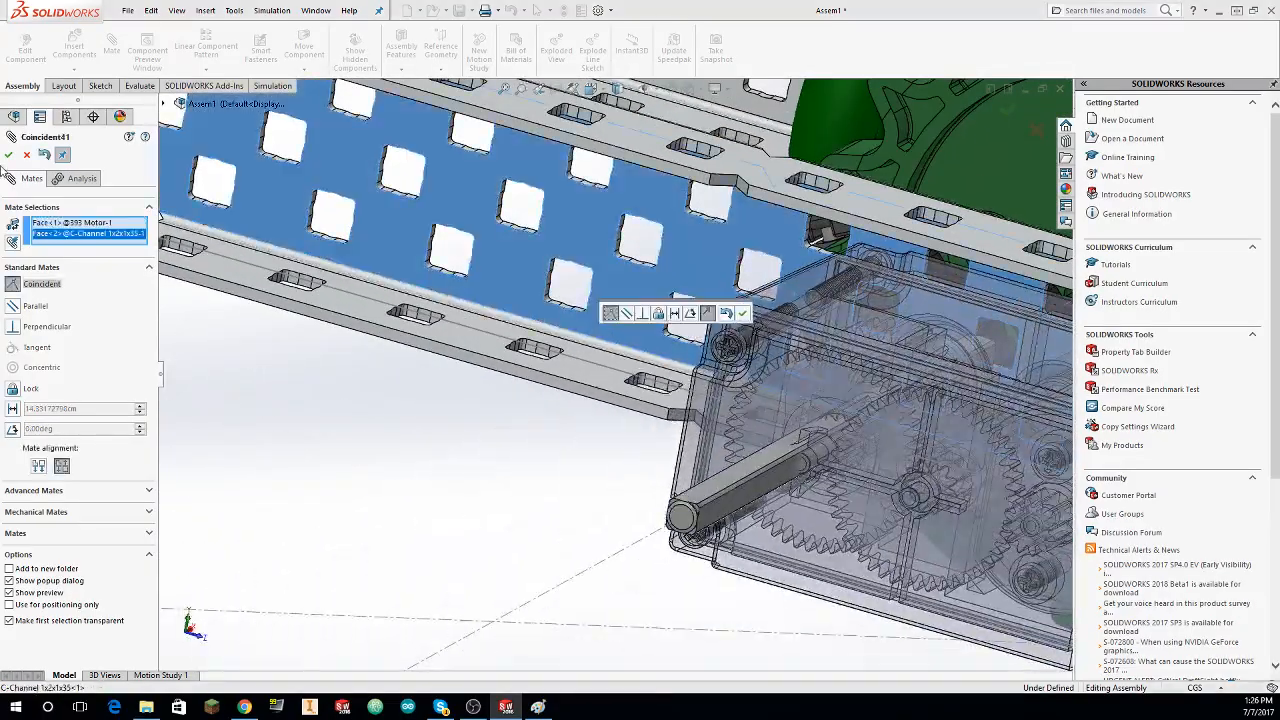
{"action": "left_click", "coordinate": [8, 156]}
{"action": "scroll", "coordinate": [471, 297], "scroll_direction": "up", "scroll_amount": 5}
{"action": "middle_click_drag", "start_coordinate": [480, 290], "coordinate": [516, 132]}
{"action": "key", "text": "Escape"}
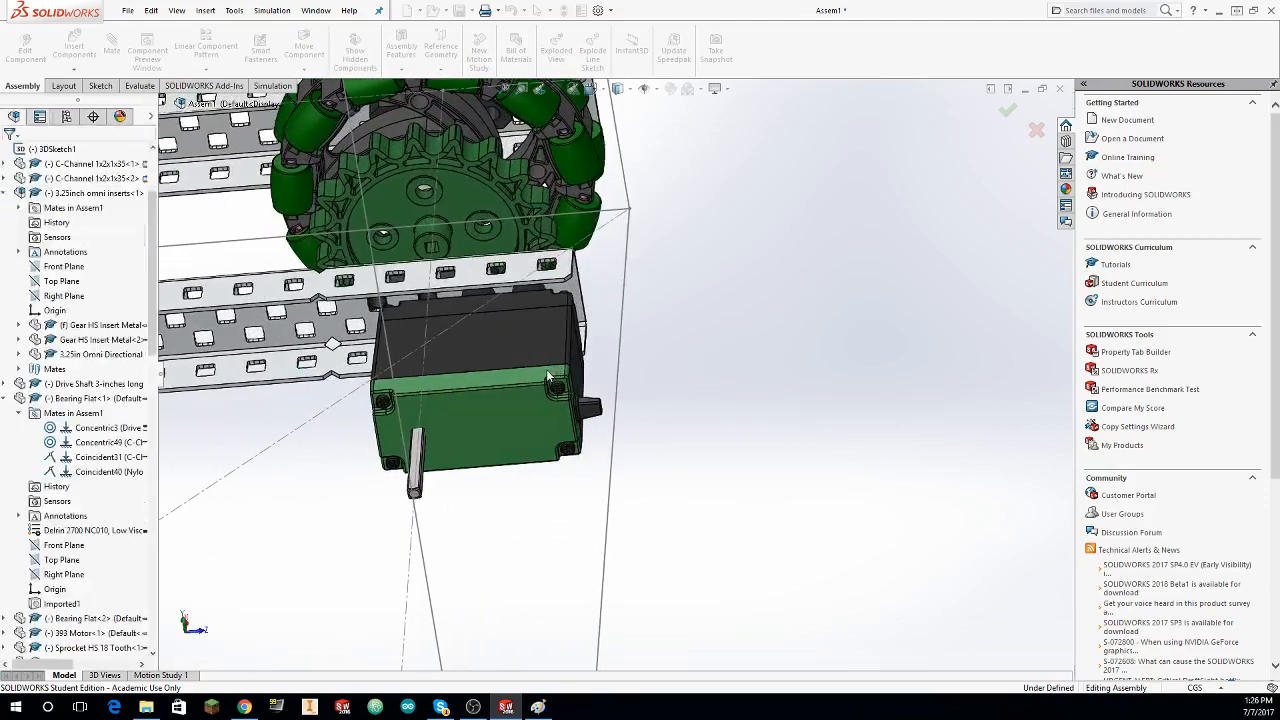
Step: Fix the inner C-channel (C-Channel 1x2x1x35<1>) in place
{"action": "left_click", "coordinate": [480, 275]}
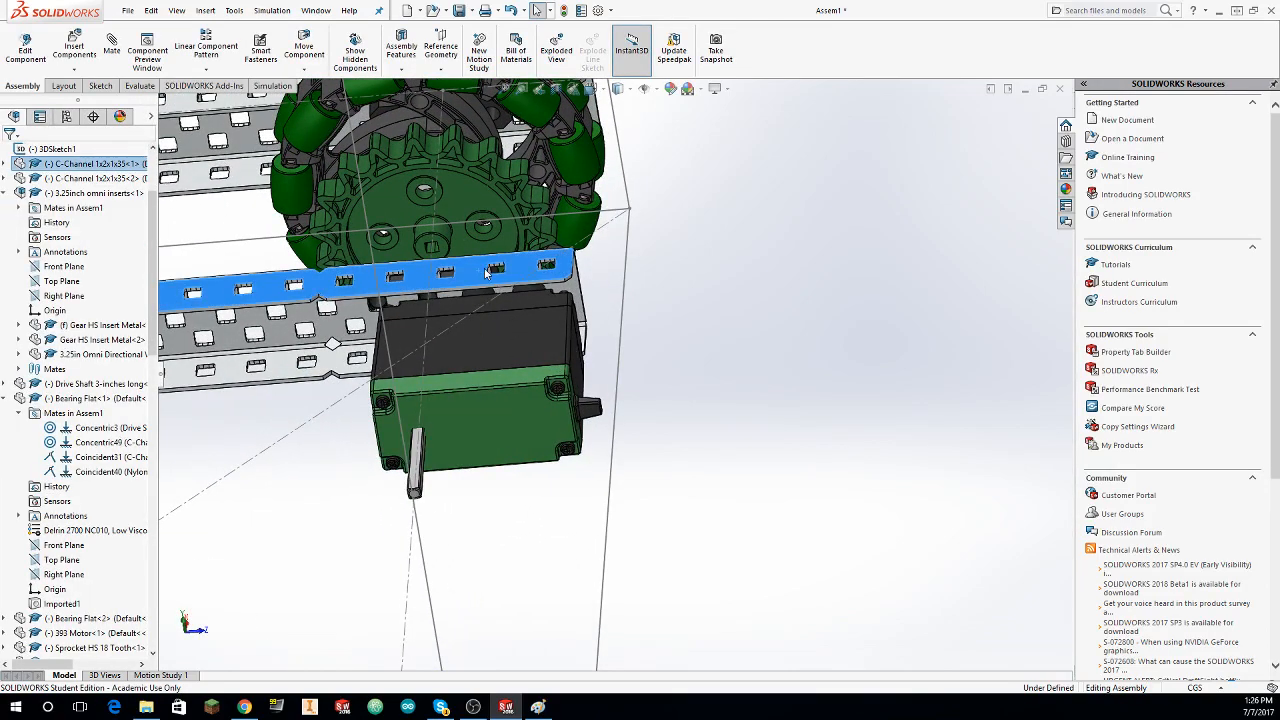
{"action": "right_click", "coordinate": [487, 272]}
{"action": "left_click", "coordinate": [536, 405]}
Step: Delete the 393 Motor's Concentric6 and Coincident41 mates
{"action": "left_click", "coordinate": [427, 405]}
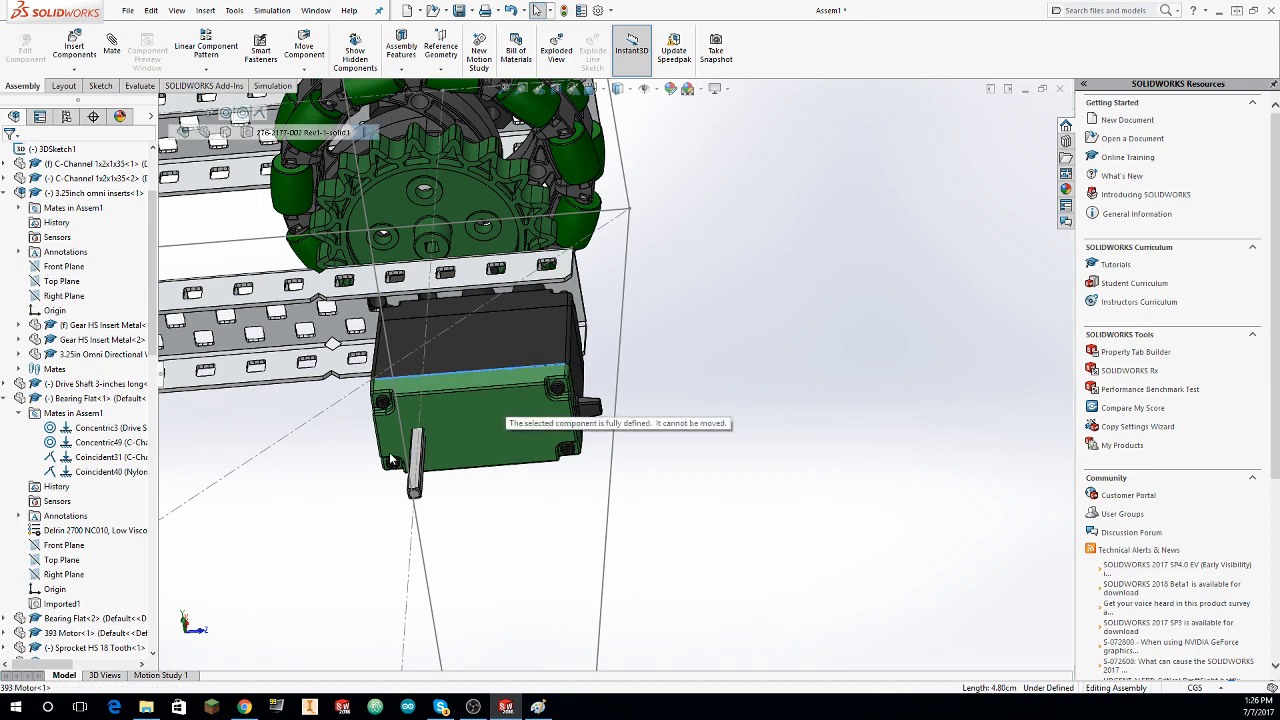
{"action": "left_click", "coordinate": [519, 366]}
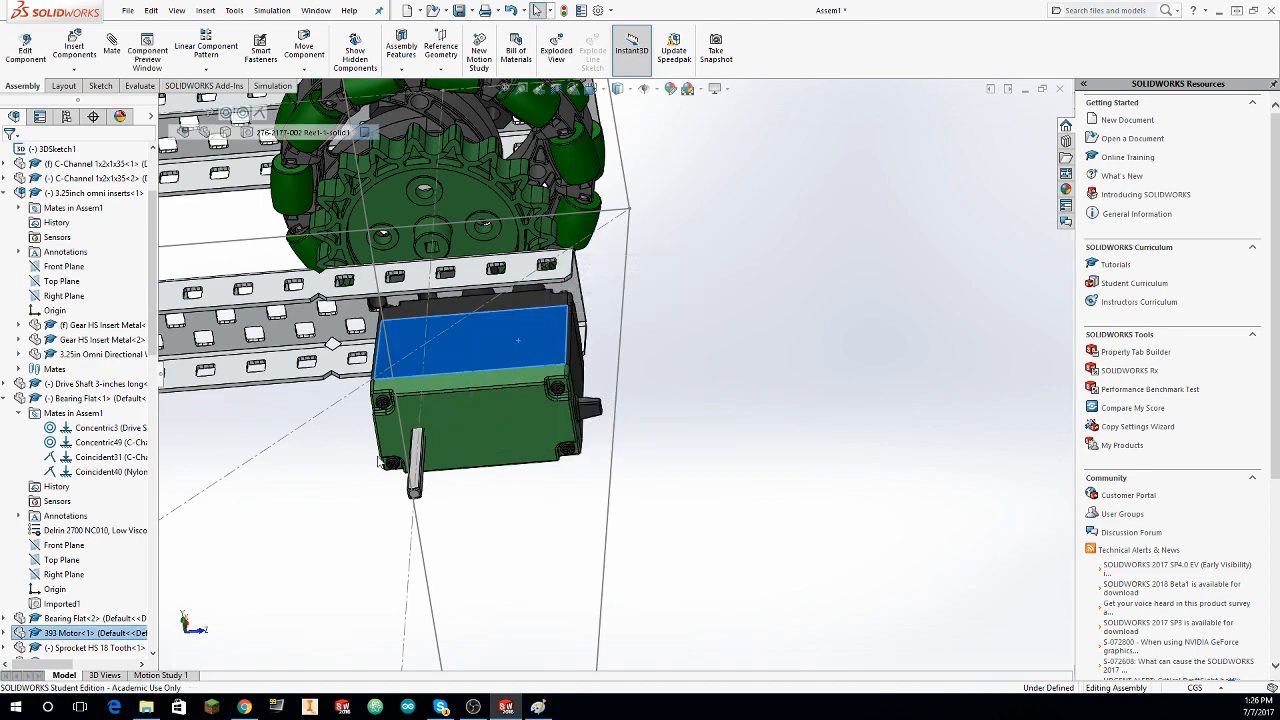
{"action": "scroll", "coordinate": [28, 610], "scroll_direction": "down", "scroll_amount": 4}
{"action": "left_click", "coordinate": [5, 457]}
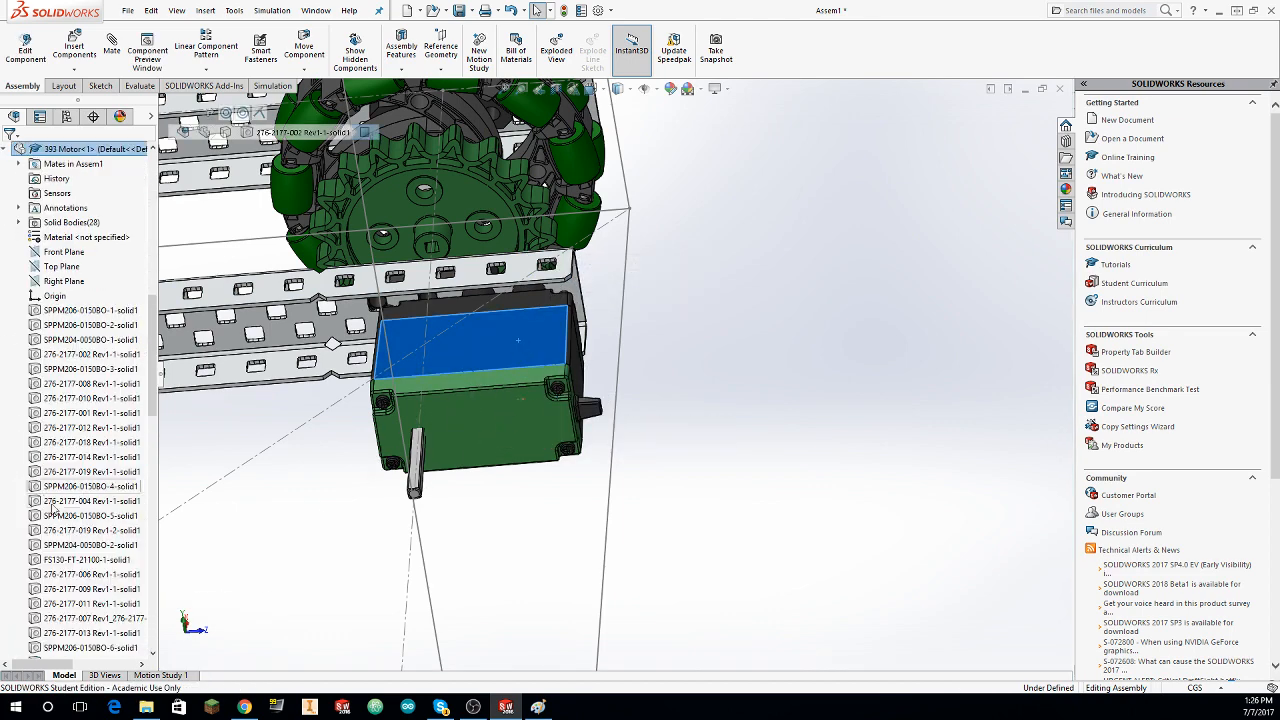
{"action": "left_click", "coordinate": [19, 164]}
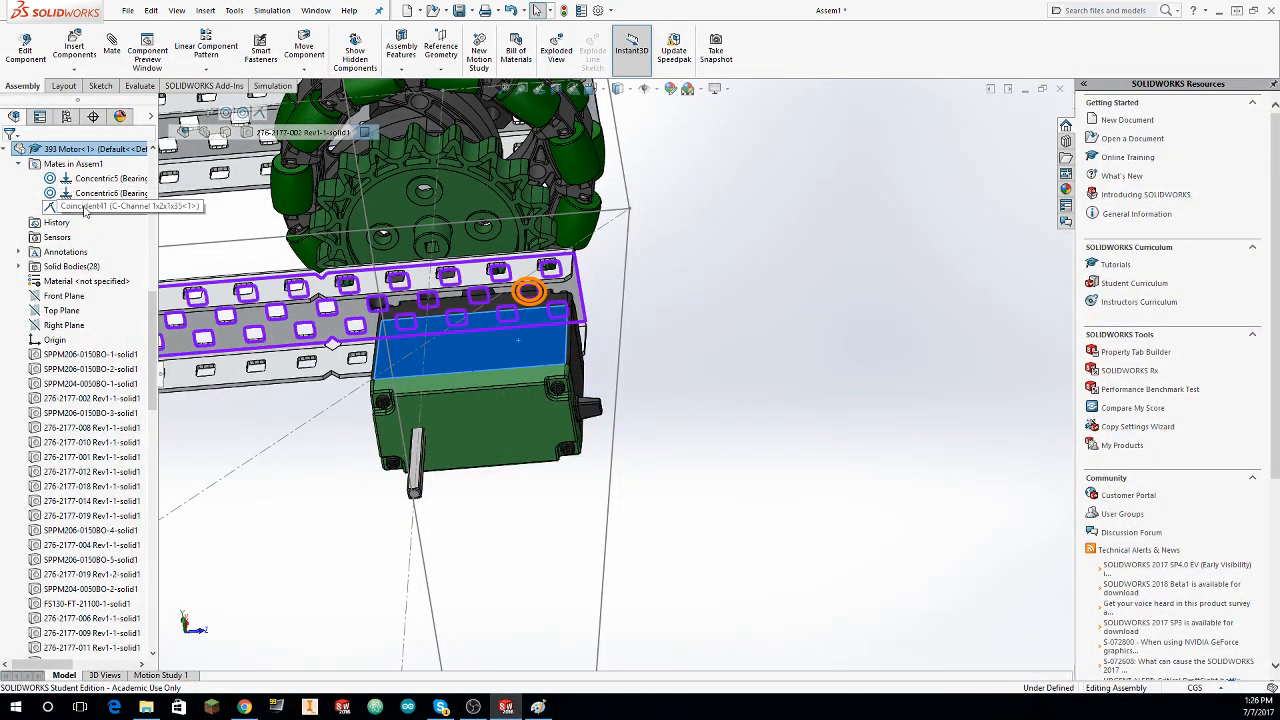
{"action": "left_click", "coordinate": [79, 195]}
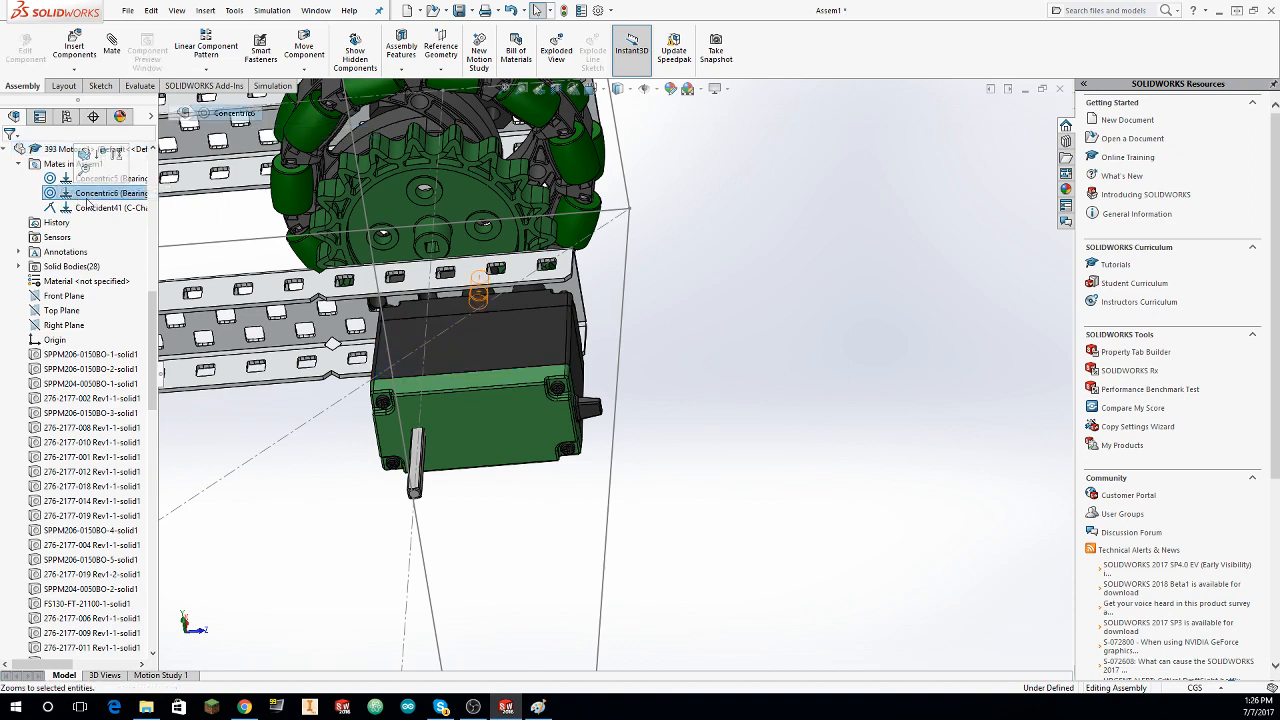
{"action": "key", "text": "Delete"}
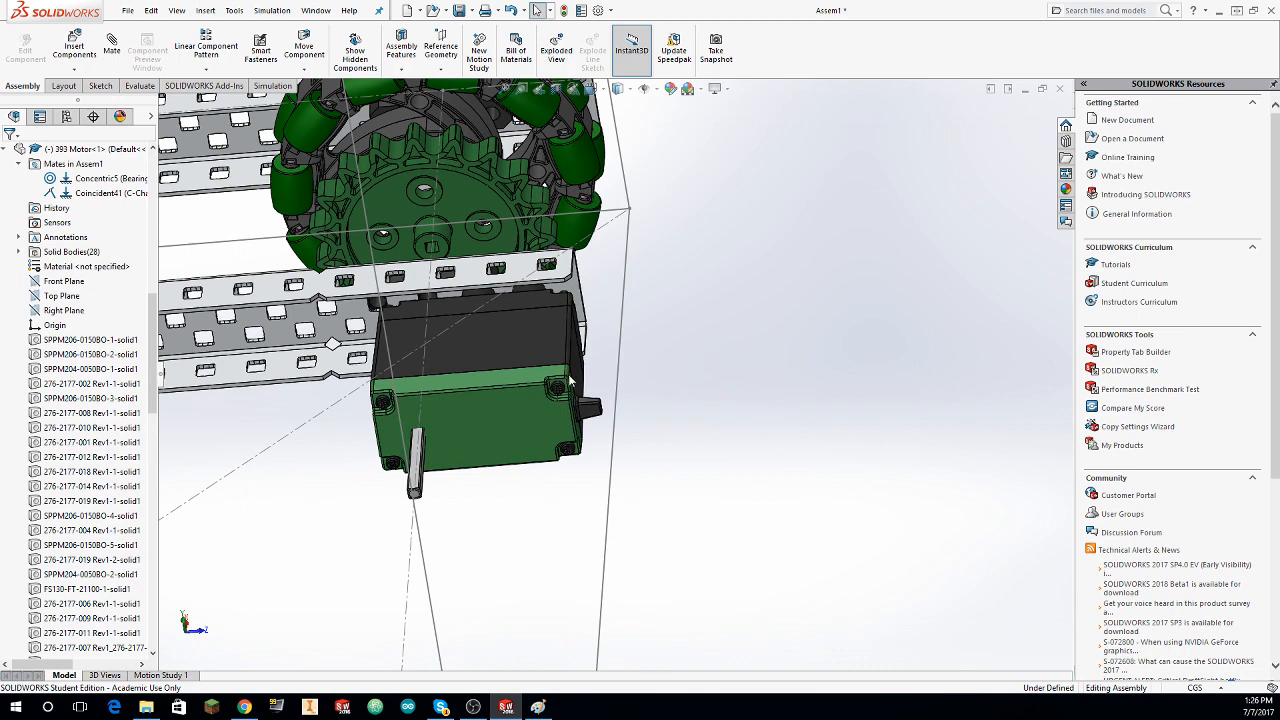
{"action": "left_click", "coordinate": [76, 193]}
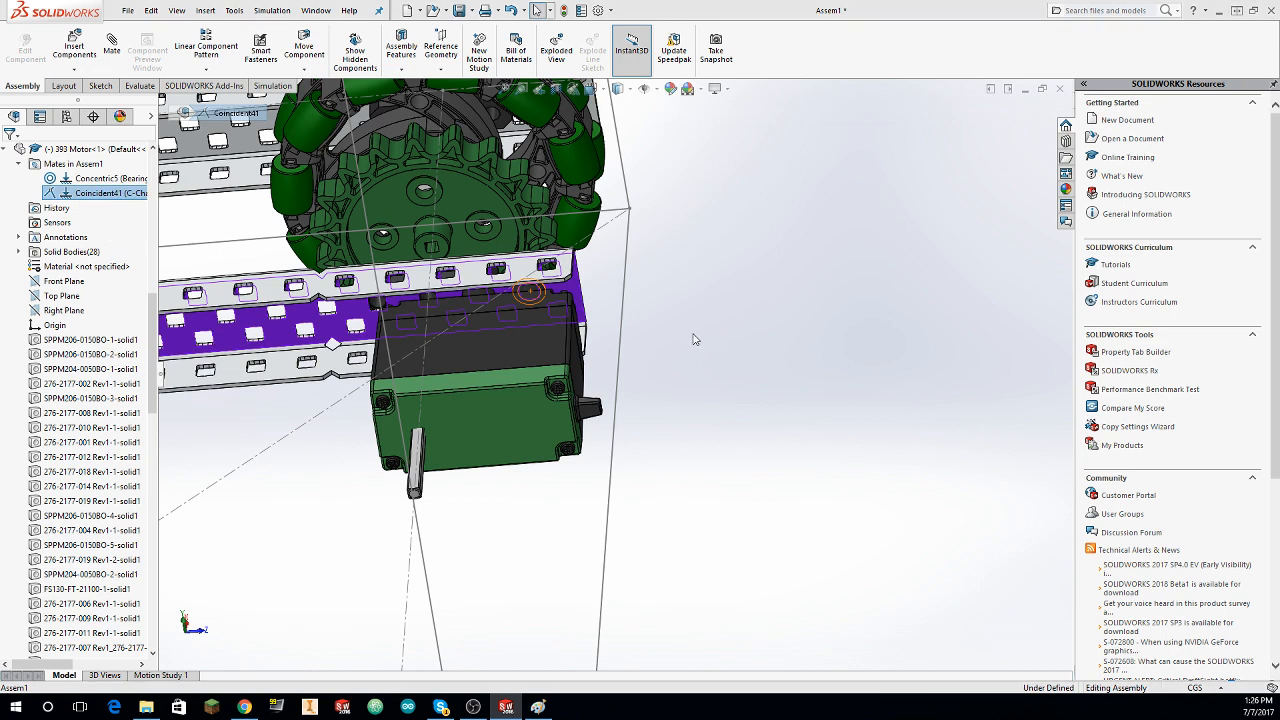
{"action": "key", "text": "Delete"}
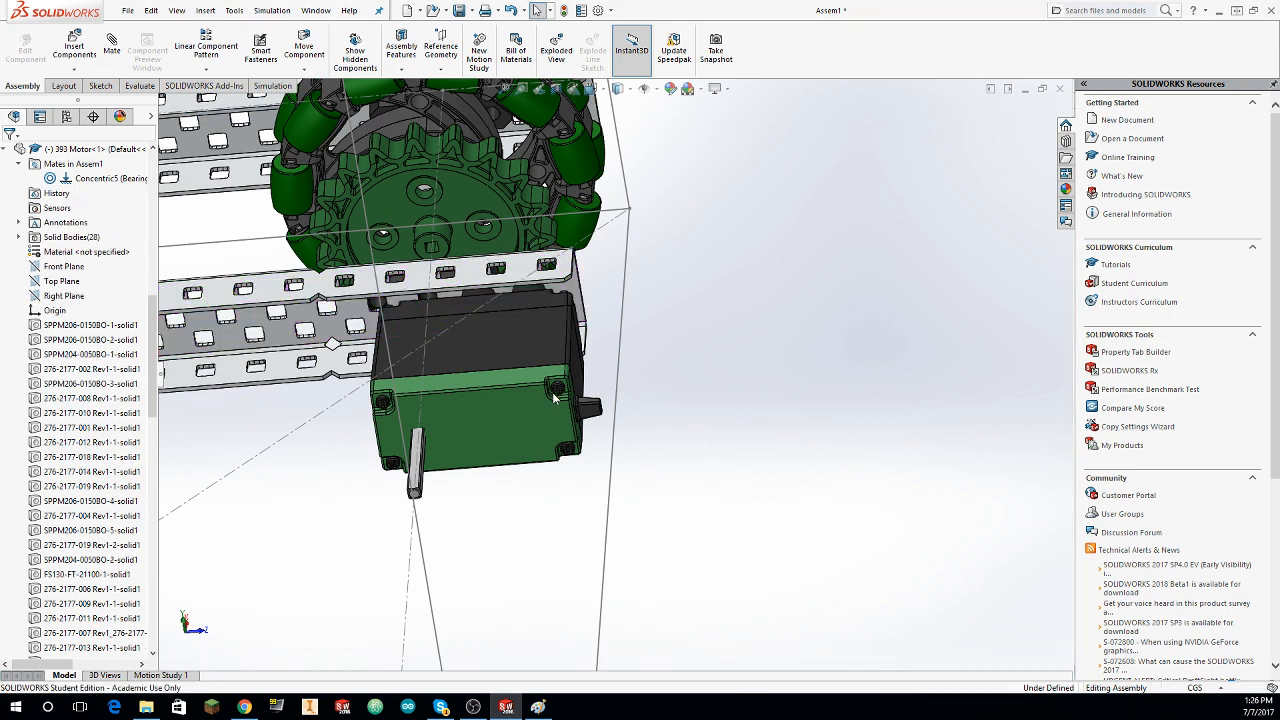
Step: Pull the 393 Motor away from the inner C-channel and mate its brass screw boss with the matching Bearing Flat hole
{"action": "left_click_drag", "start_coordinate": [554, 397], "coordinate": [188, 568]}
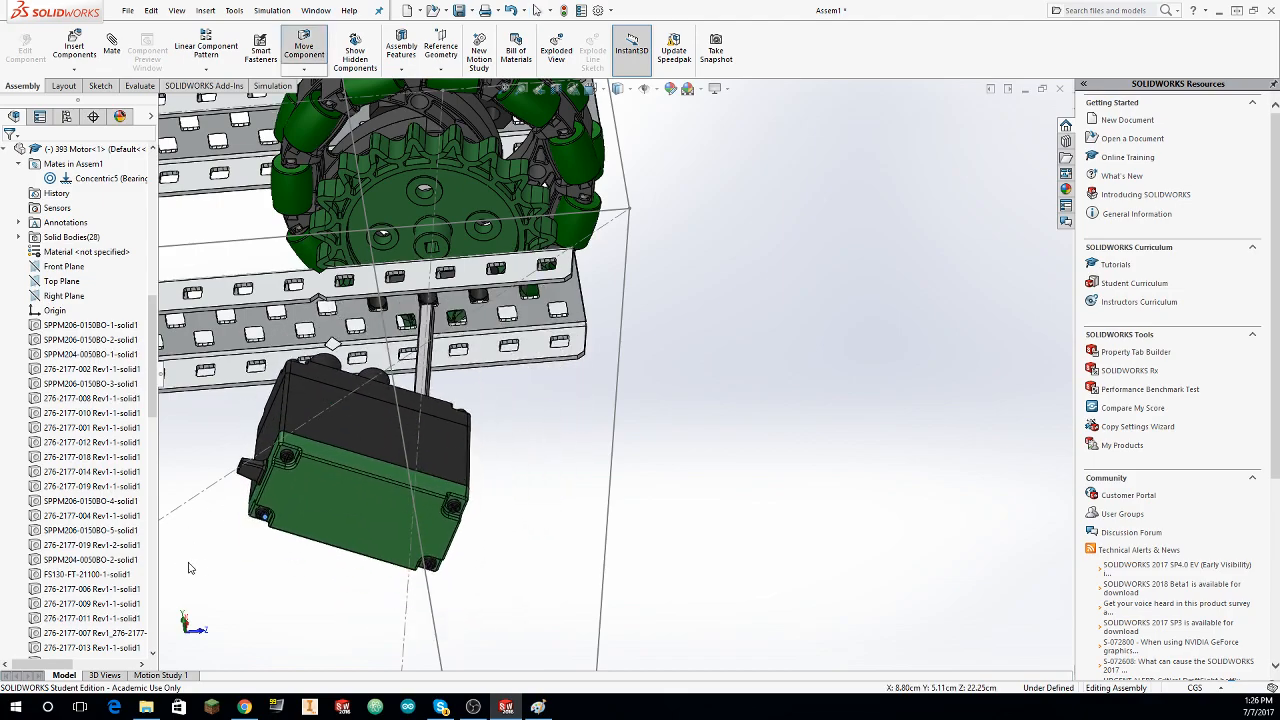
{"action": "middle_click_drag", "start_coordinate": [300, 450], "coordinate": [205, 200]}
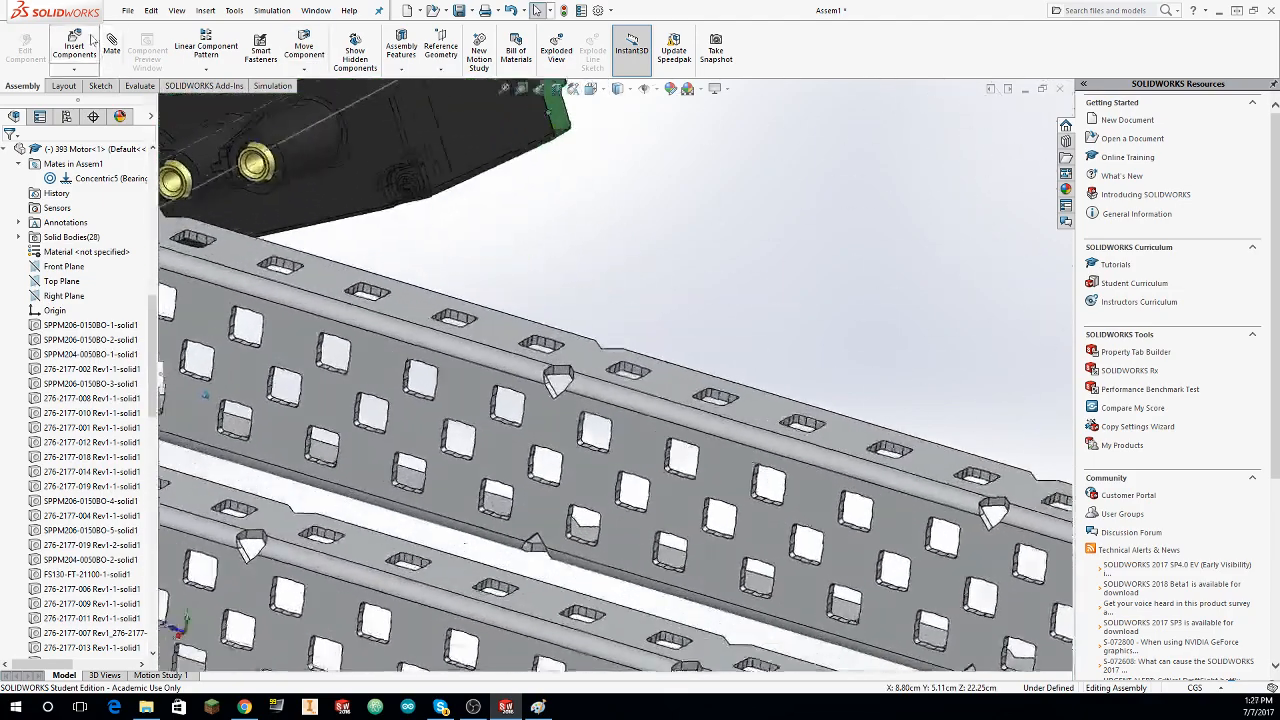
{"action": "left_click", "coordinate": [111, 45]}
{"action": "left_click", "coordinate": [258, 184]}
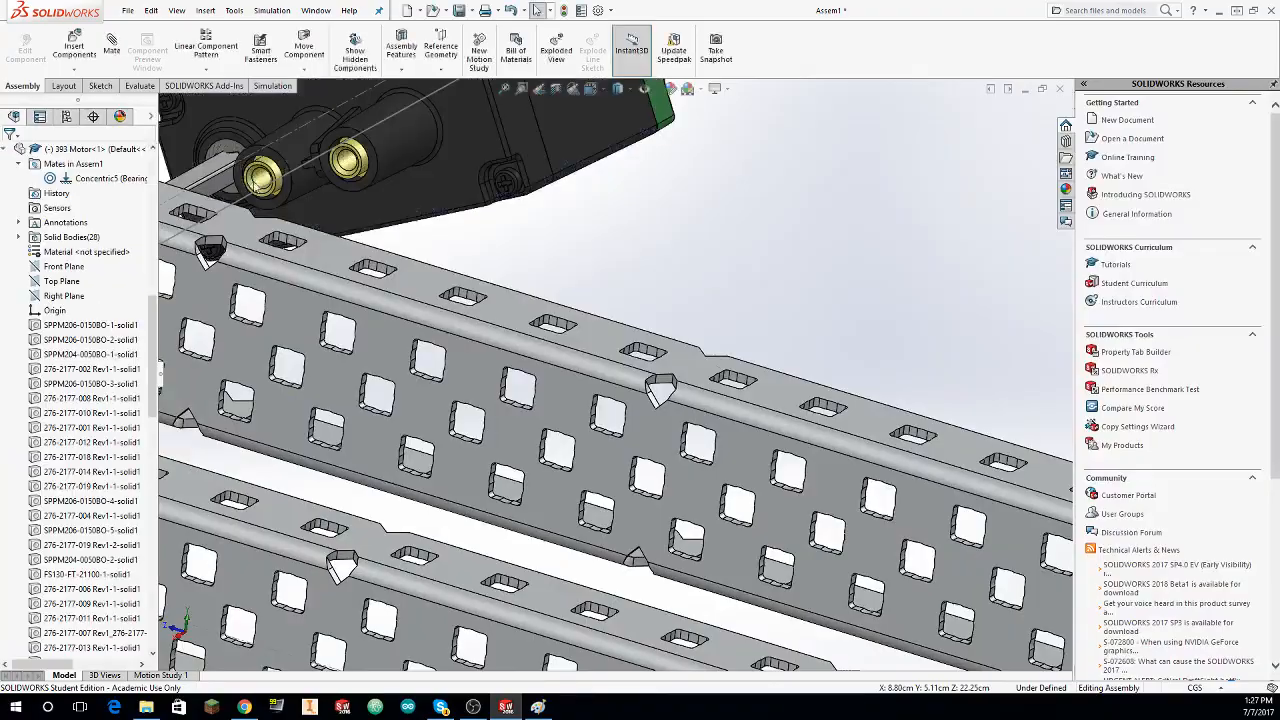
{"action": "left_click", "coordinate": [118, 47]}
{"action": "left_click", "coordinate": [262, 184]}
{"action": "middle_click_drag", "start_coordinate": [262, 184], "coordinate": [682, 237]}
{"action": "scroll", "coordinate": [780, 285], "scroll_direction": "down", "scroll_amount": 3}
{"action": "left_click", "coordinate": [682, 237]}
{"action": "left_click", "coordinate": [9, 155]}
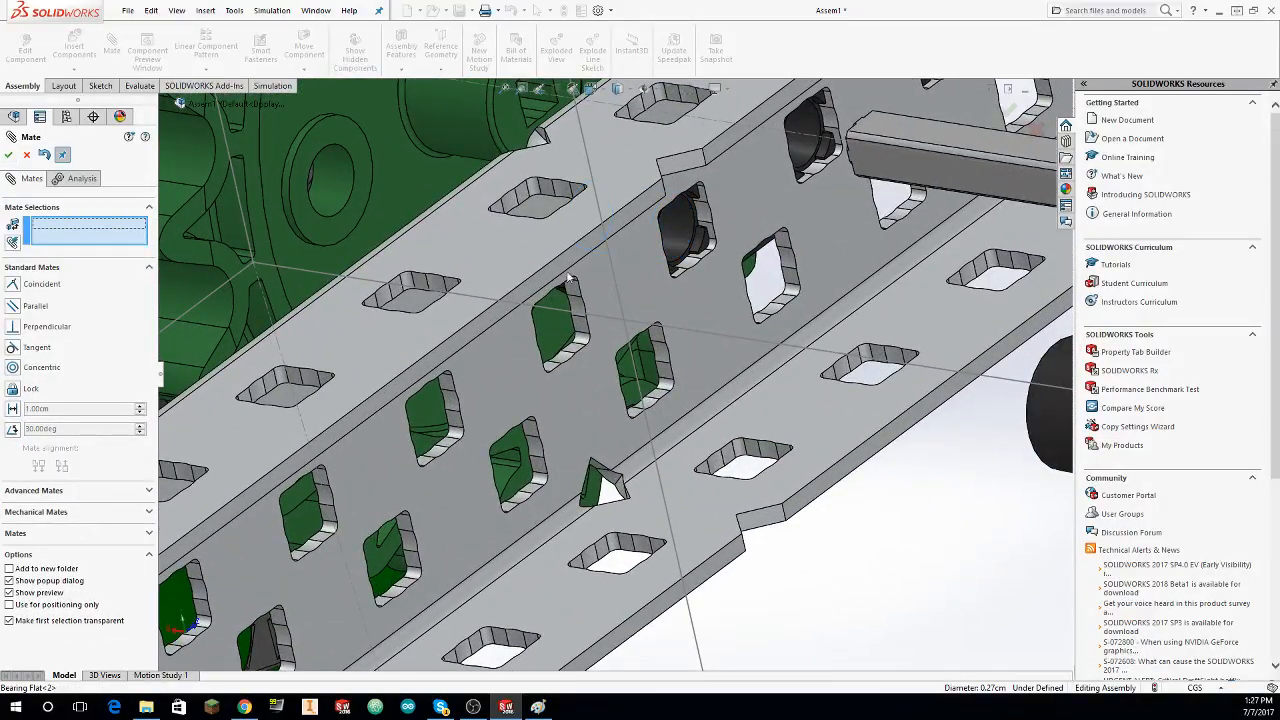
Step: Mate the end face of the 393 Motor's screw boss coincident with the inner C-channel's web face
{"action": "left_click", "coordinate": [636, 275]}
{"action": "middle_click_drag", "start_coordinate": [636, 275], "coordinate": [983, 262]}
{"action": "scroll", "coordinate": [983, 262], "scroll_direction": "down", "scroll_amount": 4}
{"action": "left_click", "coordinate": [806, 207]}
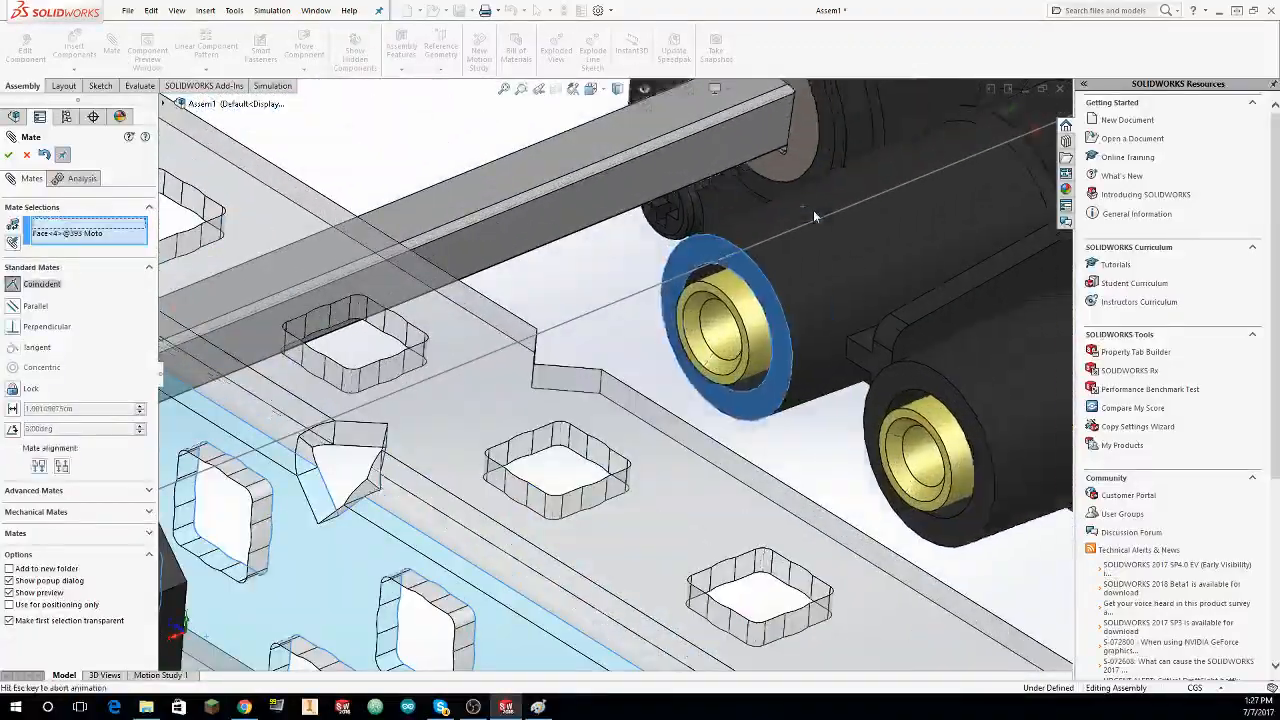
{"action": "scroll", "coordinate": [479, 308], "scroll_direction": "up", "scroll_amount": 5}
{"action": "middle_click_drag", "start_coordinate": [480, 308], "coordinate": [998, 288]}
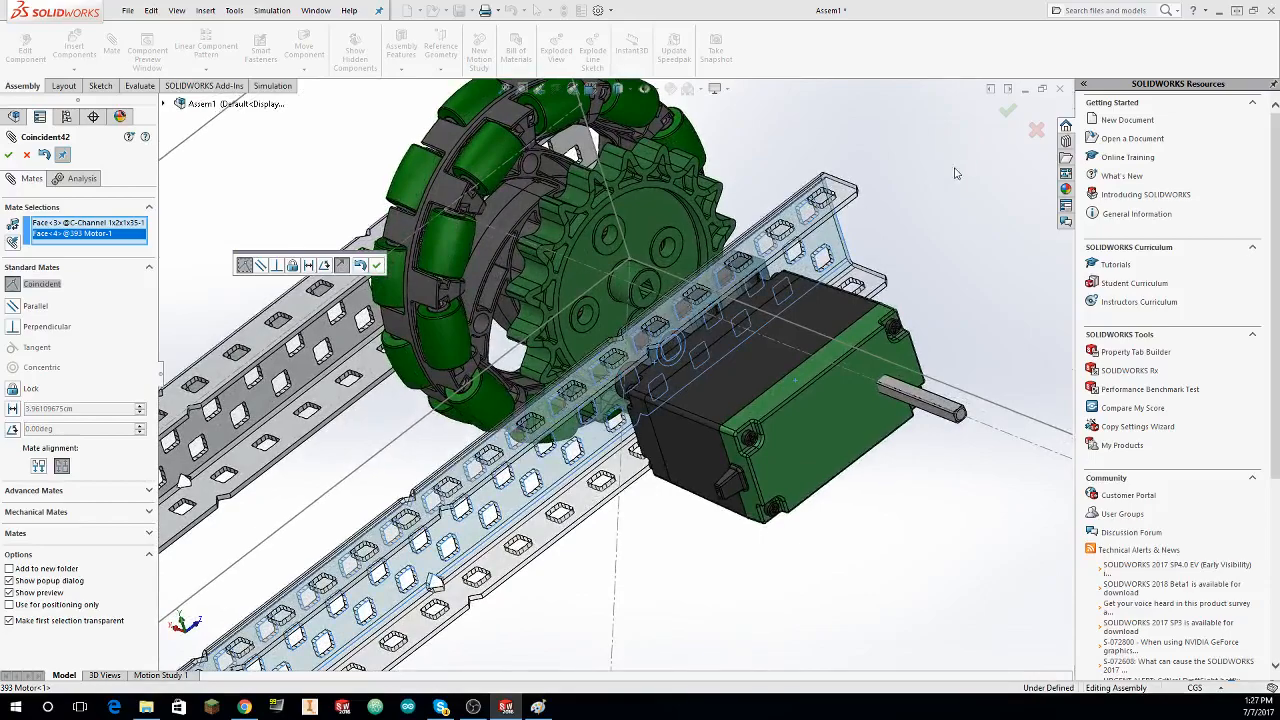
{"action": "left_click", "coordinate": [9, 158]}
{"action": "middle_click_drag", "start_coordinate": [355, 470], "coordinate": [525, 687]}
{"action": "left_click", "coordinate": [473, 707]}
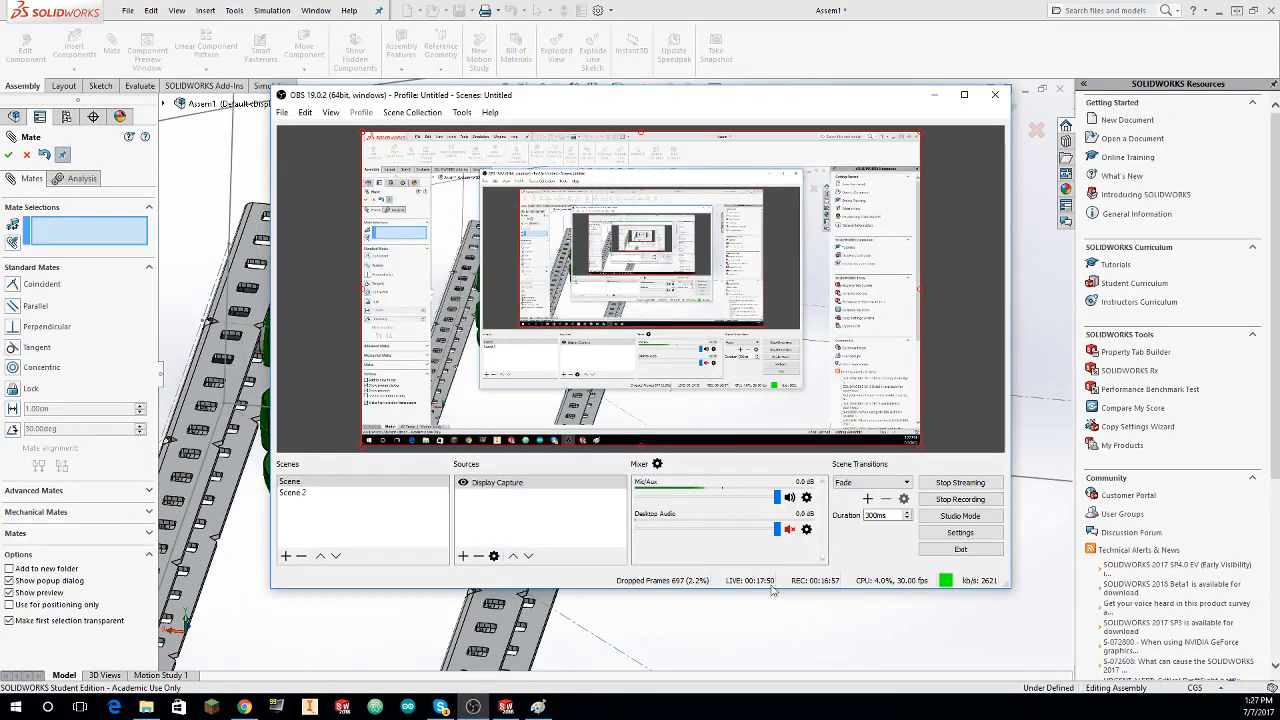
{"action": "left_click", "coordinate": [921, 621]}
Step: Delete the loose duplicate set of Bearing Flats, shaft, spacers, sprocket and 393 Motor floating above the frame
{"action": "middle_click_drag", "start_coordinate": [895, 562], "coordinate": [470, 196]}
{"action": "scroll", "coordinate": [690, 434], "scroll_direction": "up", "scroll_amount": 4}
{"action": "scroll", "coordinate": [634, 374], "scroll_direction": "up", "scroll_amount": 2}
{"action": "mouse_move", "coordinate": [470, 196]}
{"action": "left_mouse_down"}
{"action": "mouse_move", "coordinate": [478, 332]}
{"action": "mouse_move", "coordinate": [796, 384]}
{"action": "left_mouse_up"}
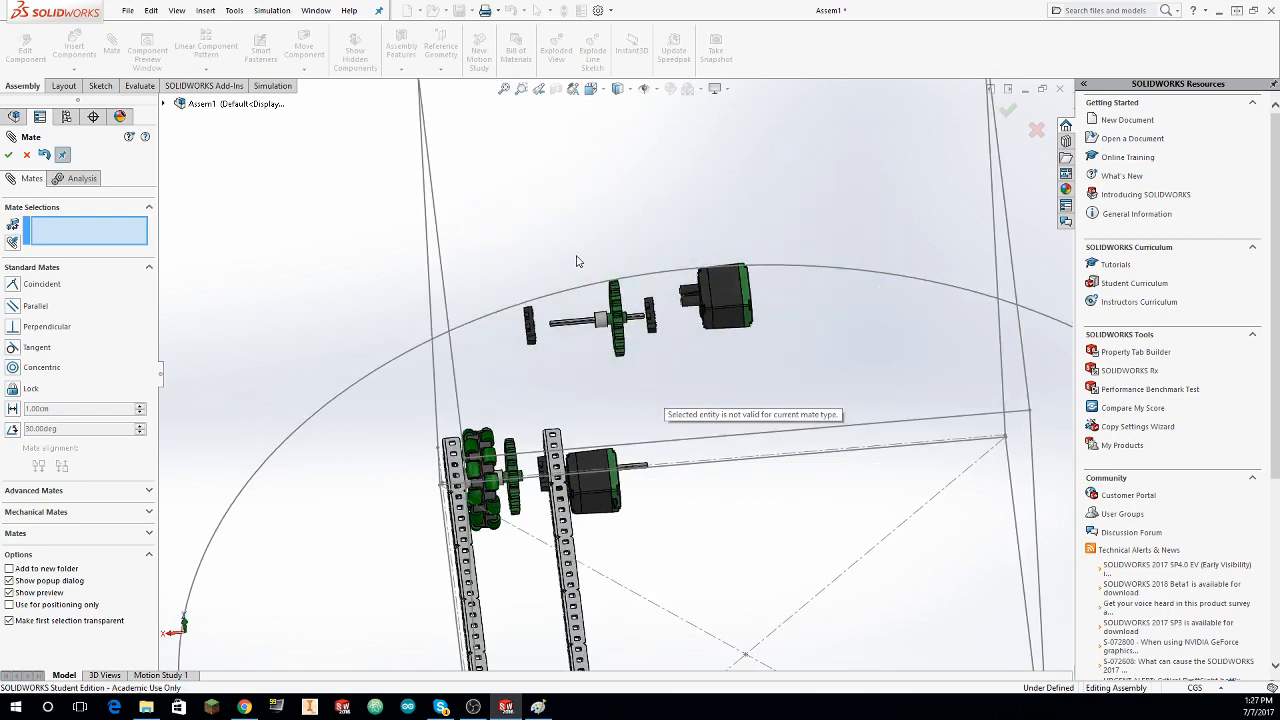
{"action": "left_click_drag", "start_coordinate": [483, 330], "coordinate": [767, 130]}
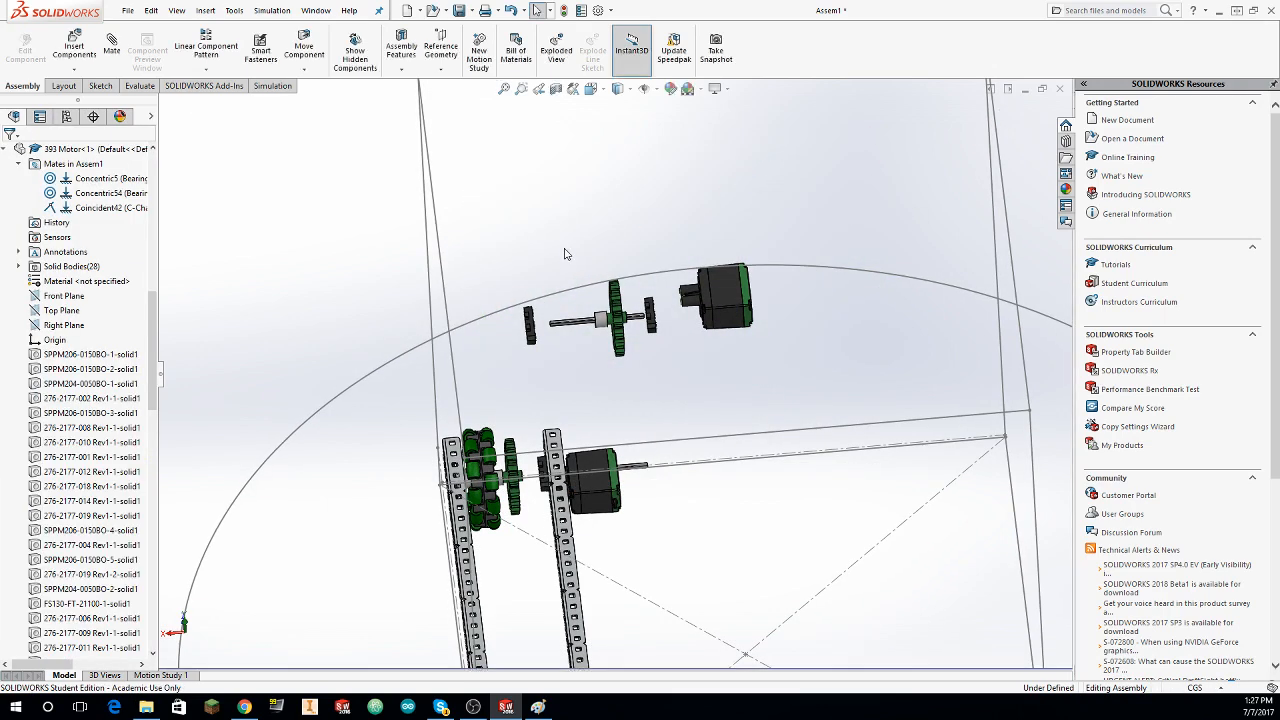
{"action": "mouse_move", "coordinate": [522, 343]}
{"action": "left_mouse_down"}
{"action": "mouse_move", "coordinate": [684, 326]}
{"action": "mouse_move", "coordinate": [688, 347]}
{"action": "left_mouse_up"}
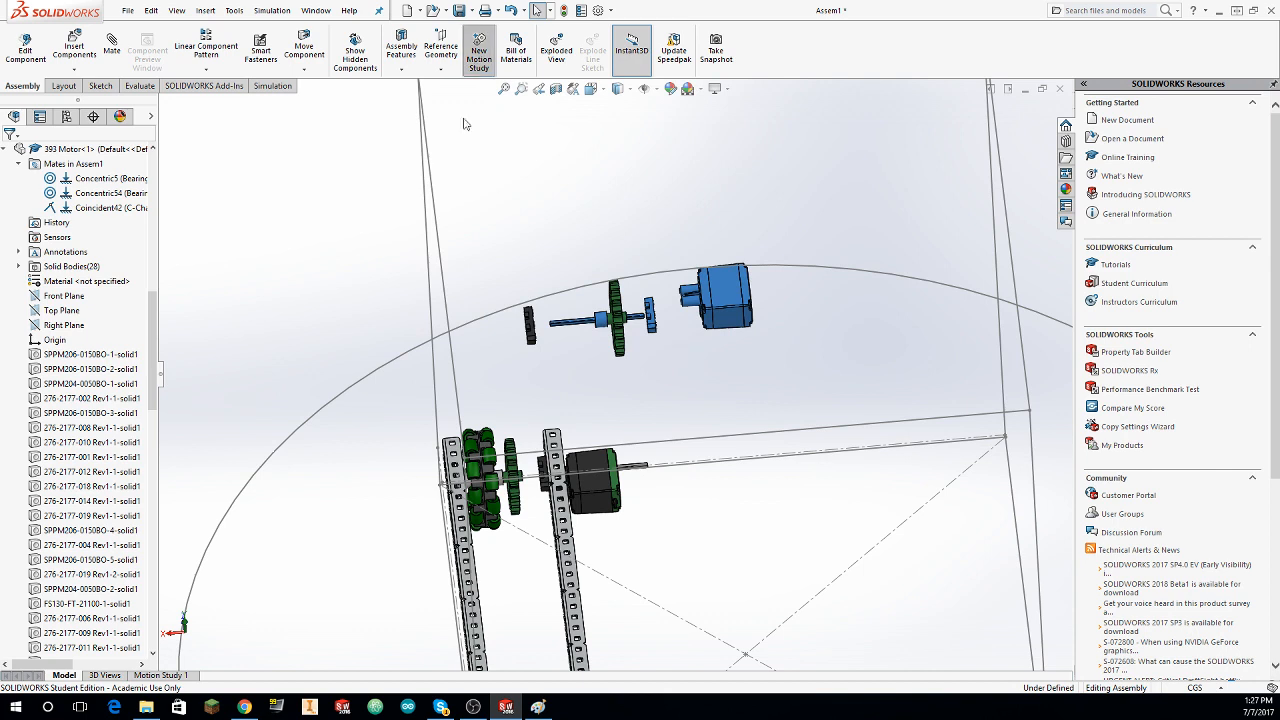
{"action": "mouse_move", "coordinate": [650, 225]}
{"action": "left_mouse_down"}
{"action": "mouse_move", "coordinate": [503, 403]}
{"action": "mouse_move", "coordinate": [530, 404]}
{"action": "left_mouse_up"}
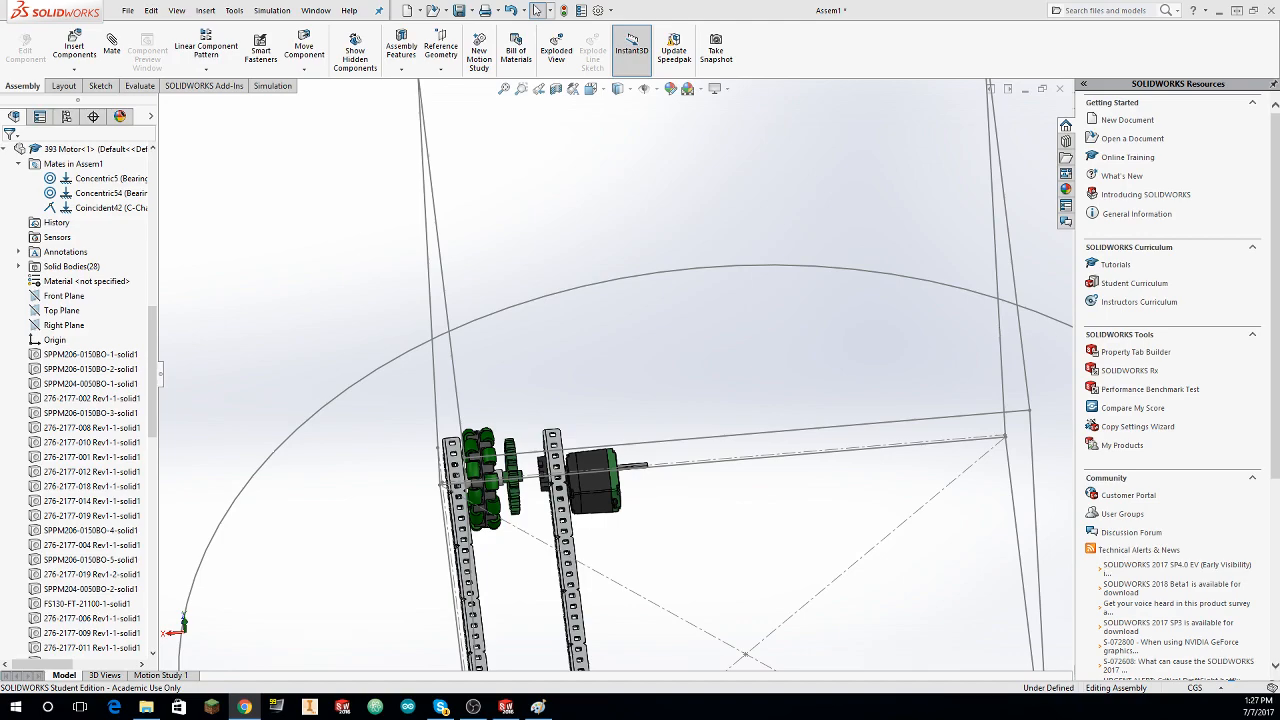
Step: Slide the drive shaft inward along the axle line so it runs from the wheel into the 393 Motor
{"action": "mouse_move", "coordinate": [697, 327]}
{"action": "middle_mouse_down"}
{"action": "mouse_move", "coordinate": [688, 337]}
{"action": "mouse_move", "coordinate": [562, 309]}
{"action": "mouse_move", "coordinate": [565, 400]}
{"action": "mouse_move", "coordinate": [625, 400]}
{"action": "mouse_move", "coordinate": [640, 379]}
{"action": "middle_mouse_up"}
{"action": "scroll", "coordinate": [565, 400], "scroll_direction": "down", "scroll_amount": 2}
{"action": "scroll", "coordinate": [634, 388], "scroll_direction": "up", "scroll_amount": 4}
{"action": "scroll", "coordinate": [640, 380], "scroll_direction": "down", "scroll_amount": 5}
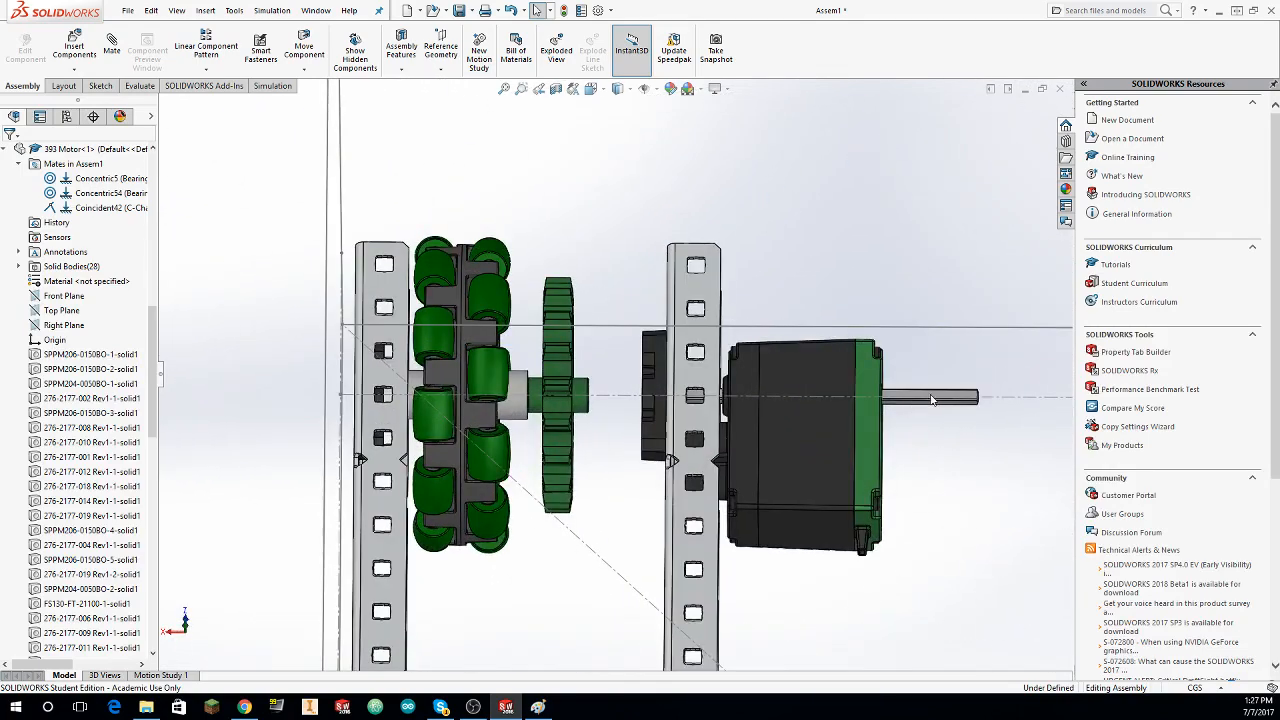
{"action": "left_click_drag", "start_coordinate": [717, 396], "coordinate": [591, 392]}
{"action": "scroll", "coordinate": [490, 375], "scroll_direction": "up", "scroll_amount": 8}
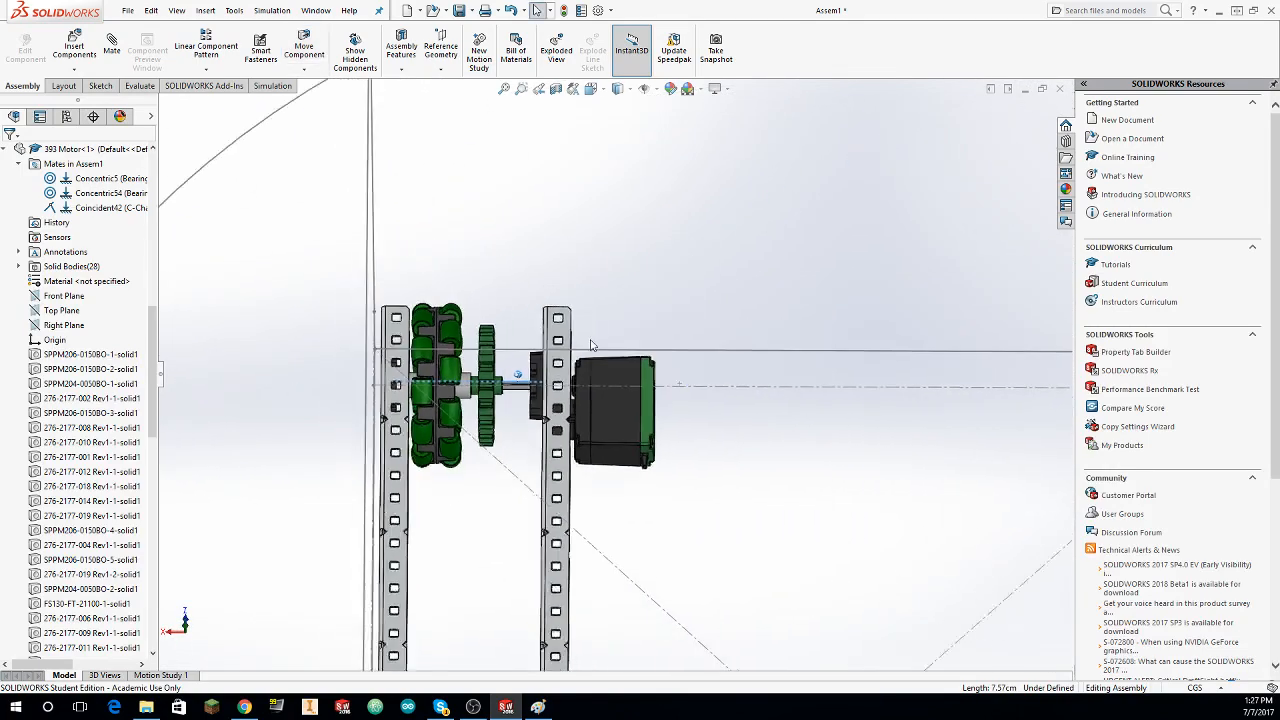
Step: Copy the axle components without the wheel and C-channels, and paste the set above the frame
{"action": "mouse_move", "coordinate": [389, 339]}
{"action": "left_mouse_down"}
{"action": "mouse_move", "coordinate": [686, 423]}
{"action": "mouse_move", "coordinate": [333, 437]}
{"action": "left_mouse_up"}
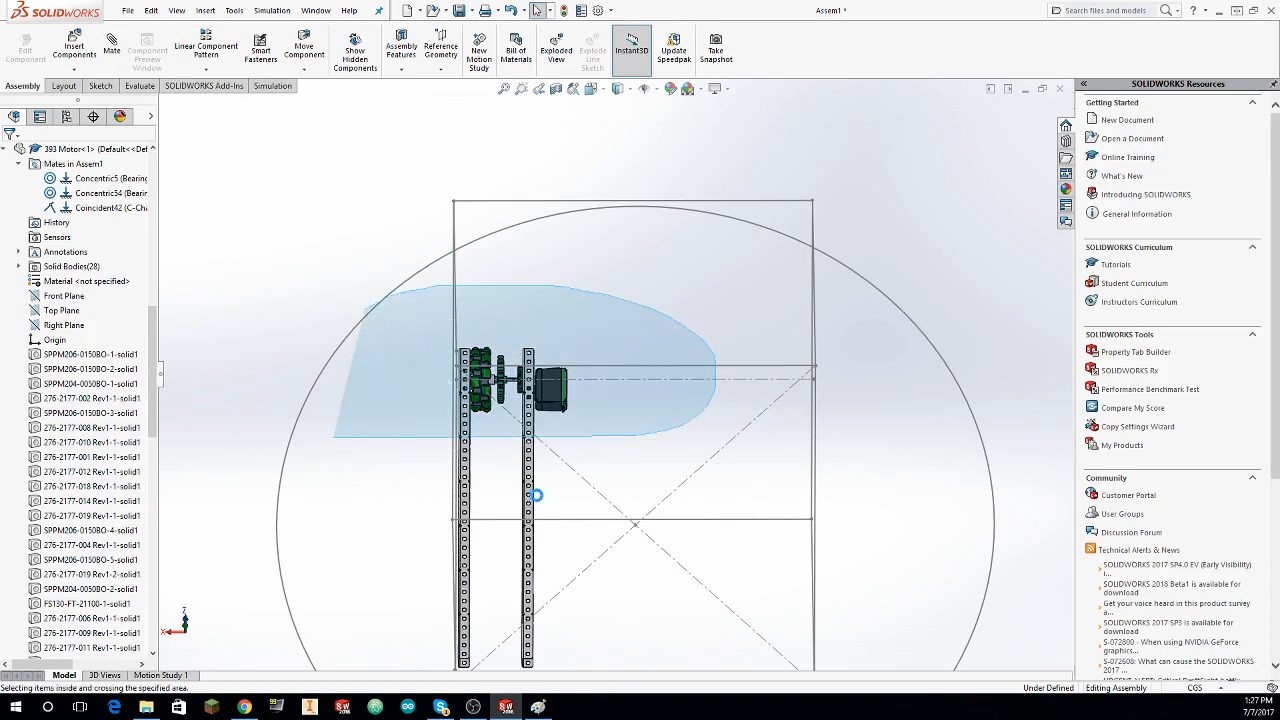
{"action": "left_click_drag", "start_coordinate": [540, 480], "coordinate": [509, 500]}
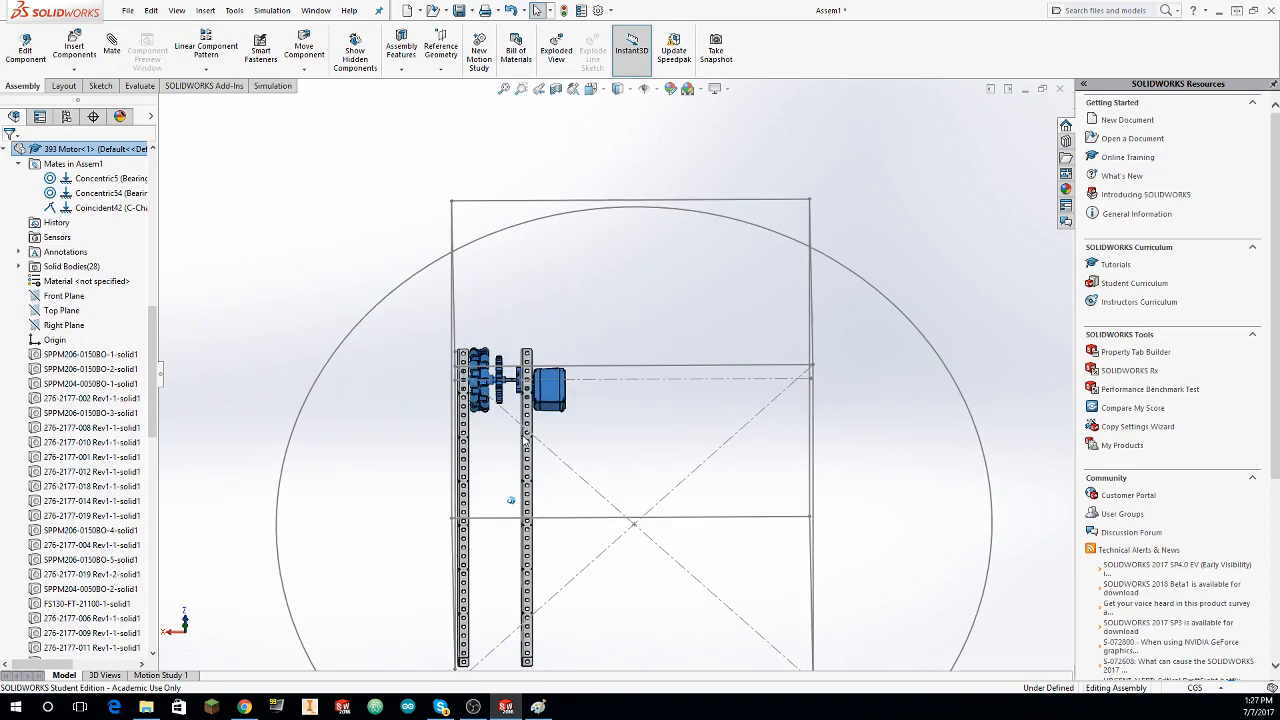
{"action": "middle_click_drag", "start_coordinate": [509, 500], "coordinate": [560, 392]}
{"action": "key", "text": "ctrl+c"}
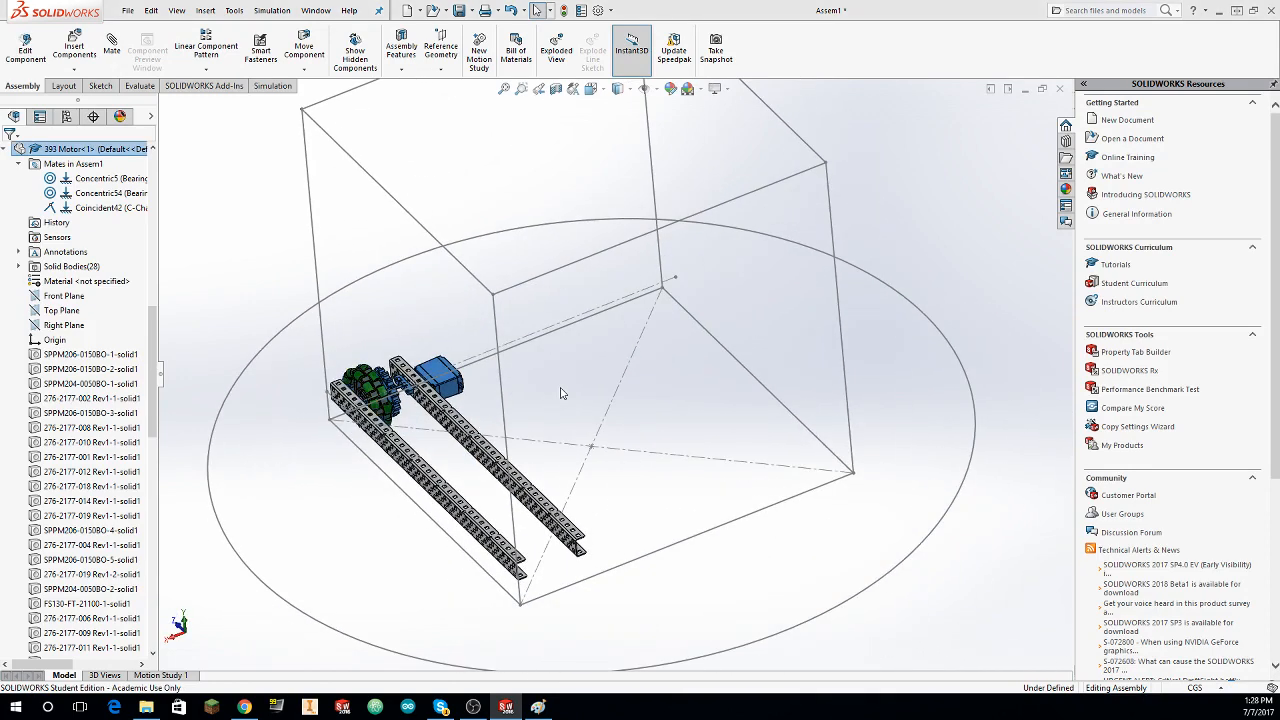
{"action": "left_click", "coordinate": [670, 358]}
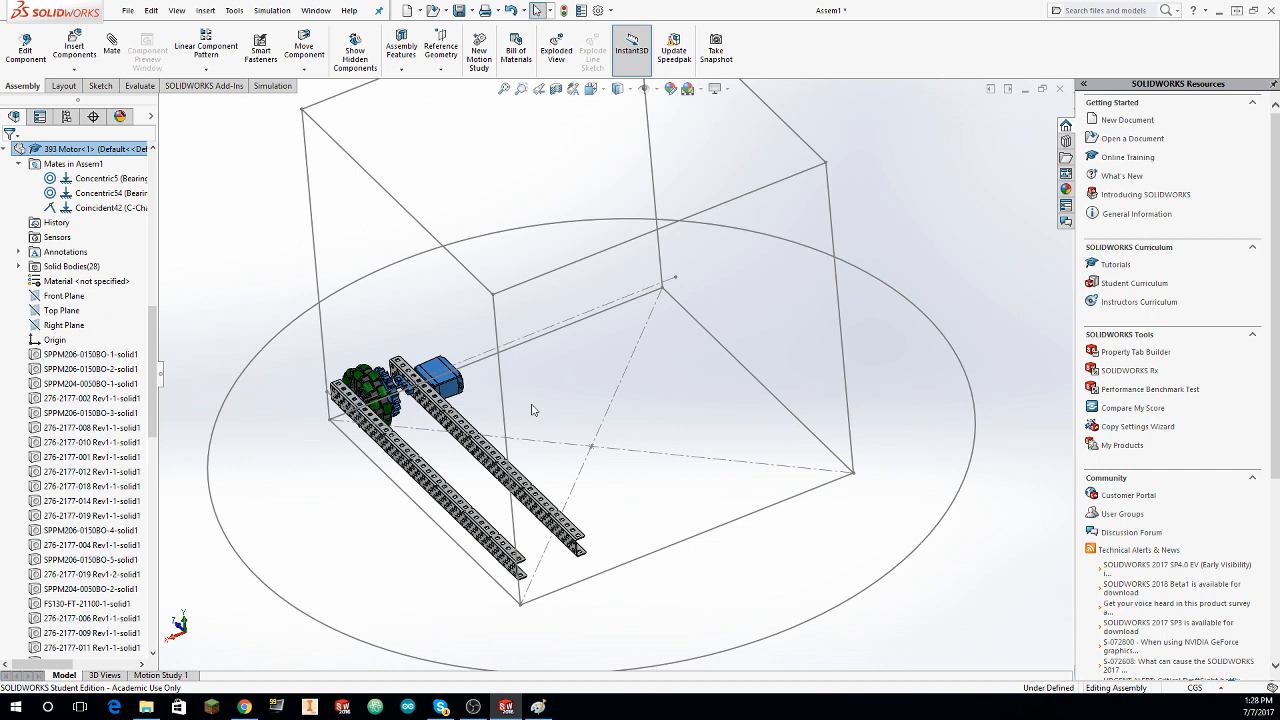
{"action": "key", "text": "ctrl+v"}
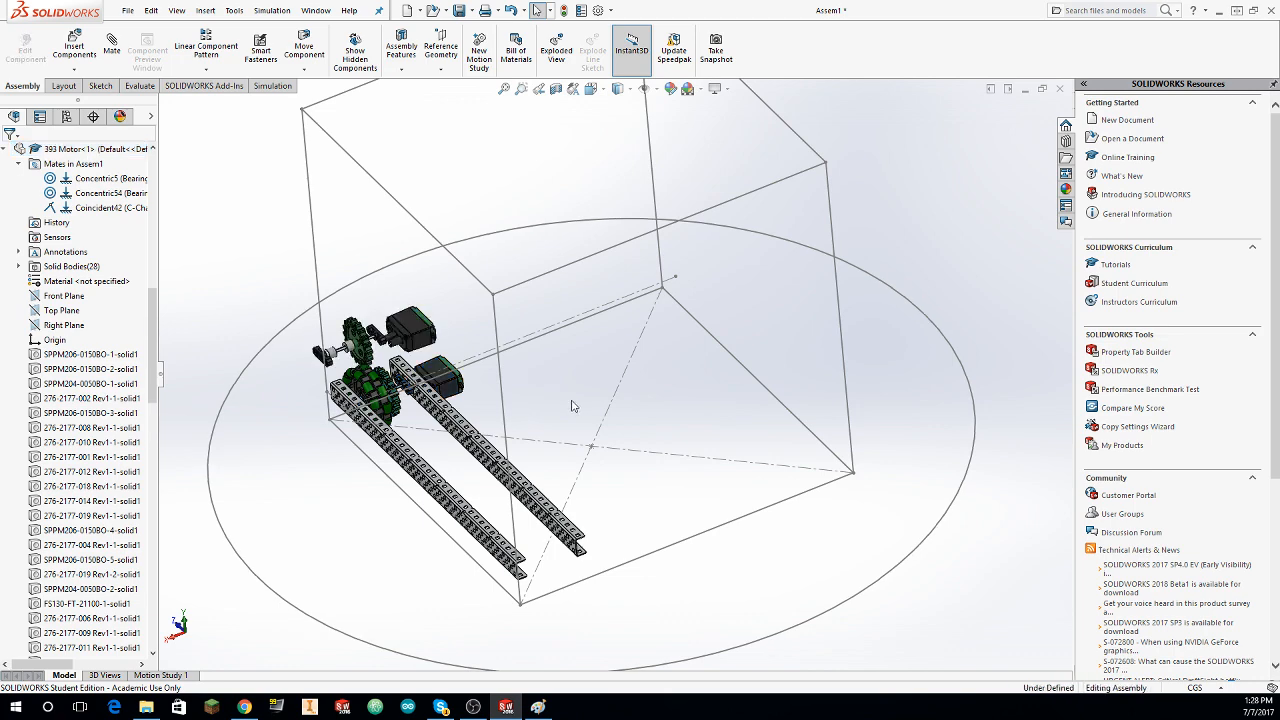
{"action": "middle_click_drag", "start_coordinate": [574, 406], "coordinate": [635, 469]}
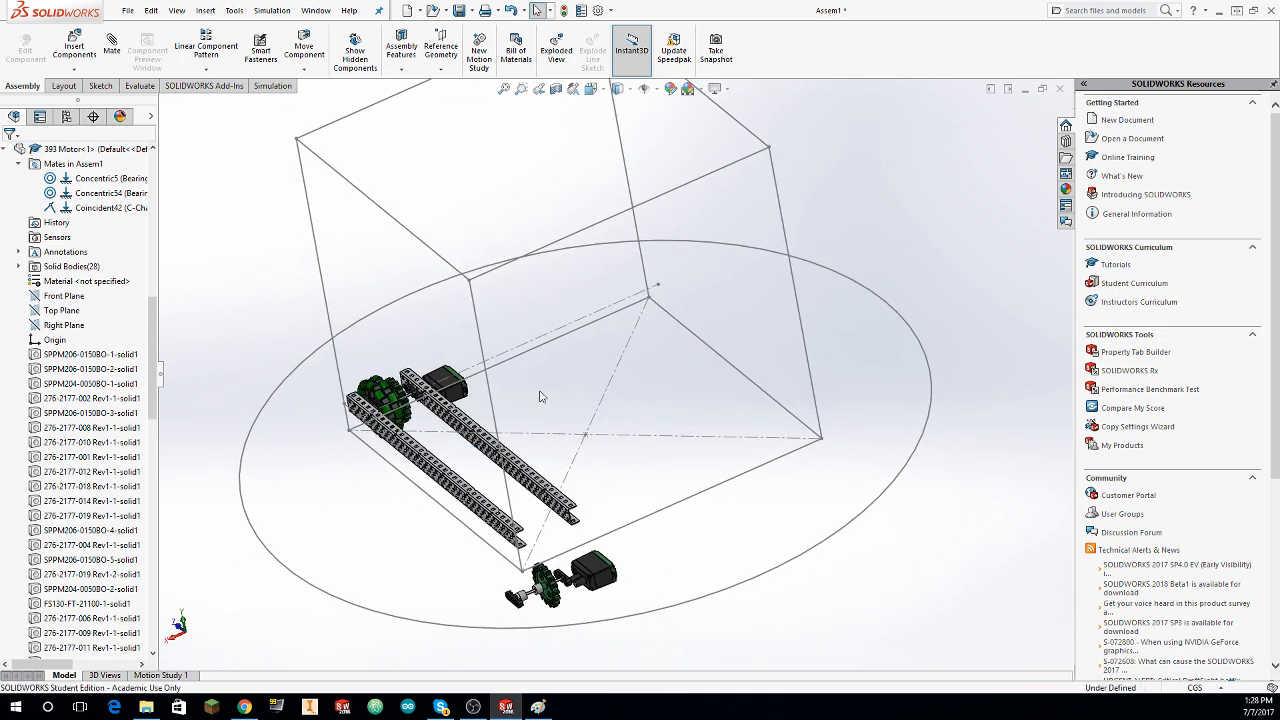
{"action": "key", "text": "ctrl+4"}
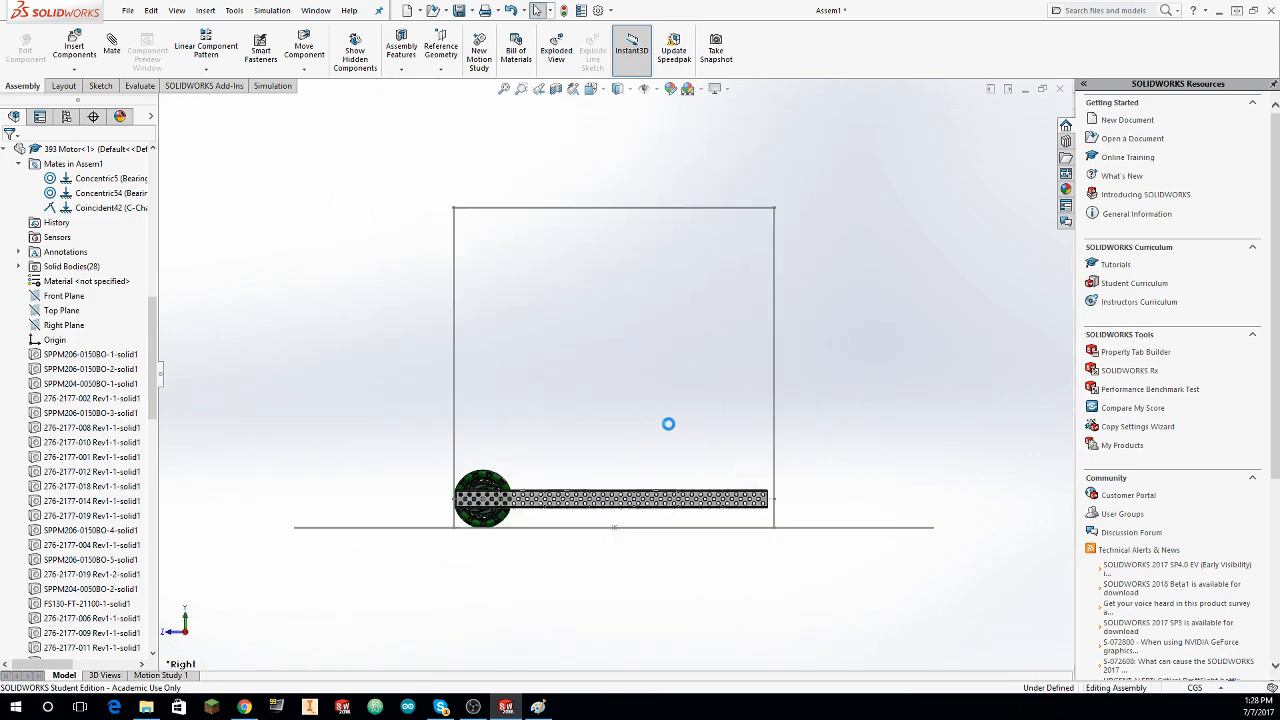
{"action": "key", "text": "ctrl+7"}
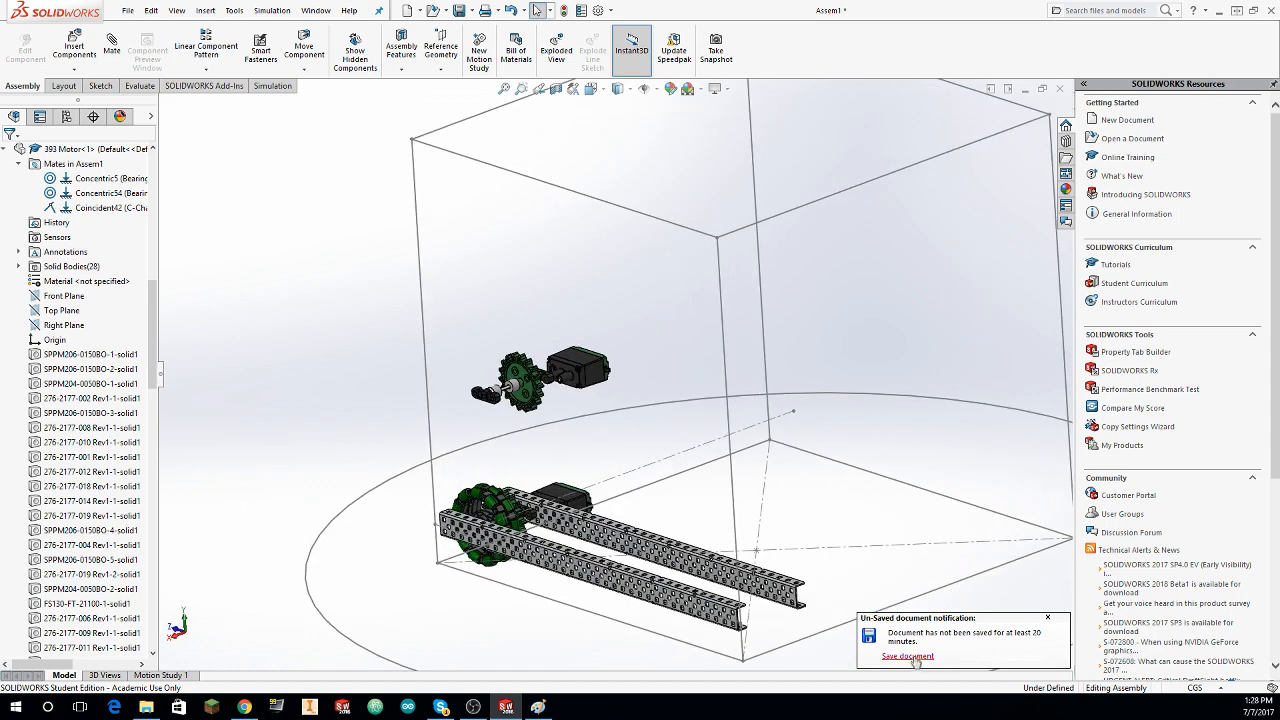
Step: Delete the old build a bot v1!.SLDASM in the Team 7479 Solidworks Library folder and save the assembly under that name
{"action": "key", "text": "ctrl+s"}
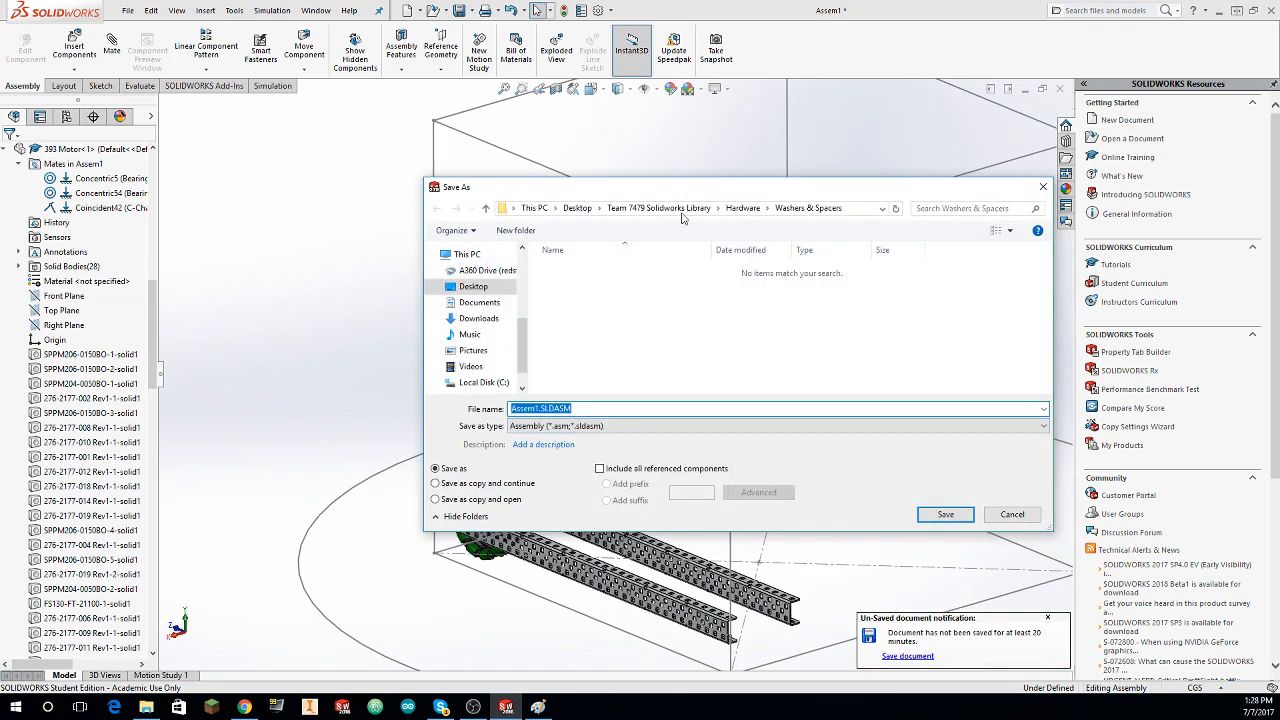
{"action": "scroll", "coordinate": [610, 365], "scroll_direction": "down", "scroll_amount": 1}
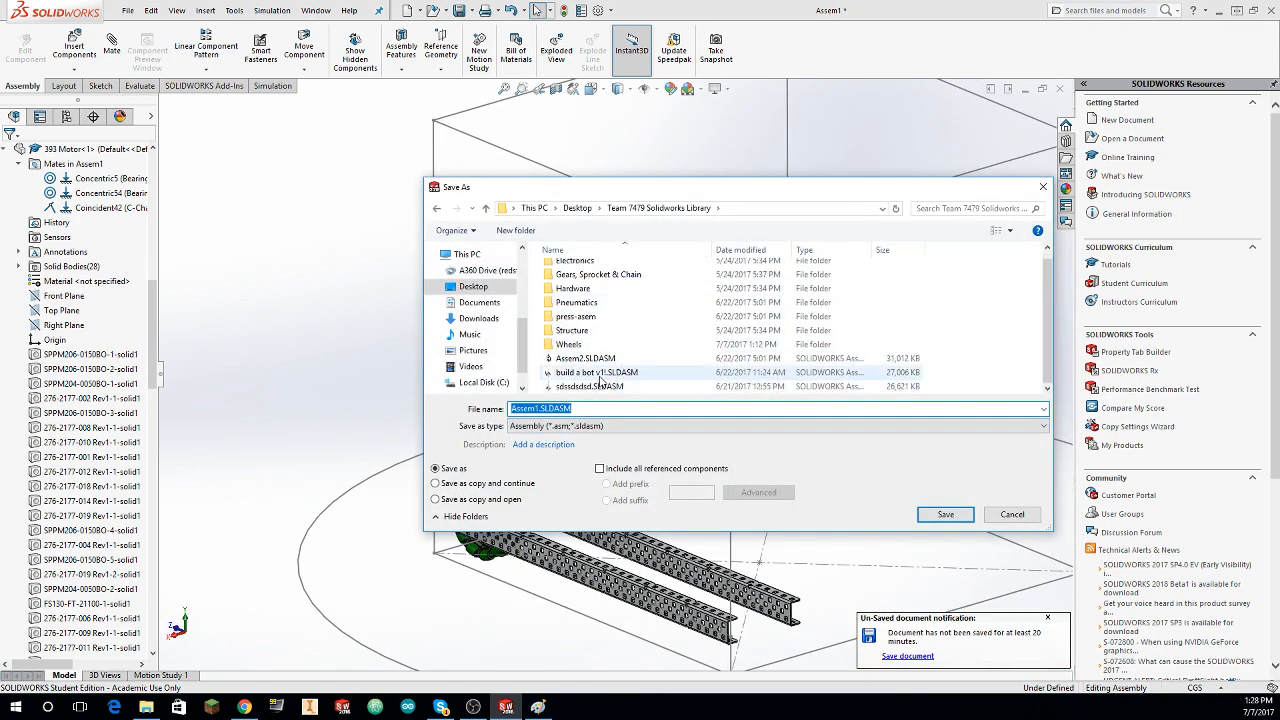
{"action": "left_click", "coordinate": [600, 373]}
{"action": "right_click", "coordinate": [609, 373]}
{"action": "left_click", "coordinate": [633, 625]}
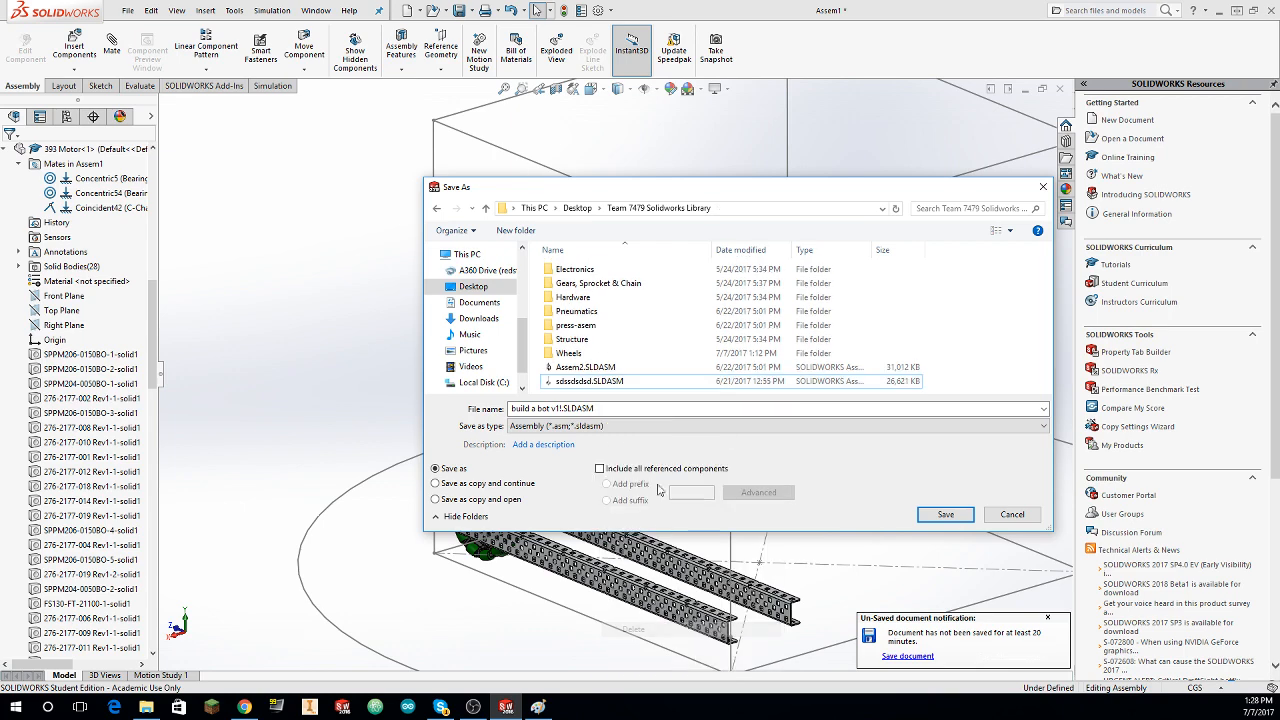
{"action": "left_click", "coordinate": [945, 515]}
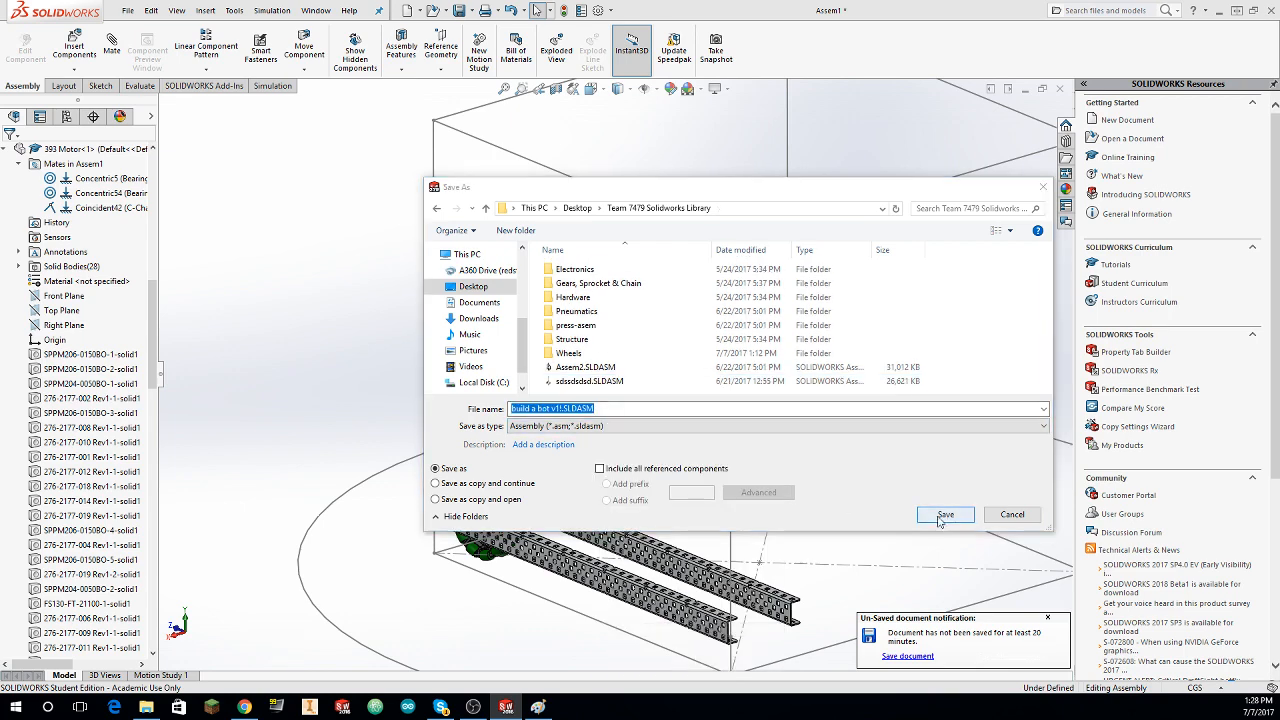
{"action": "left_click", "coordinate": [667, 355]}
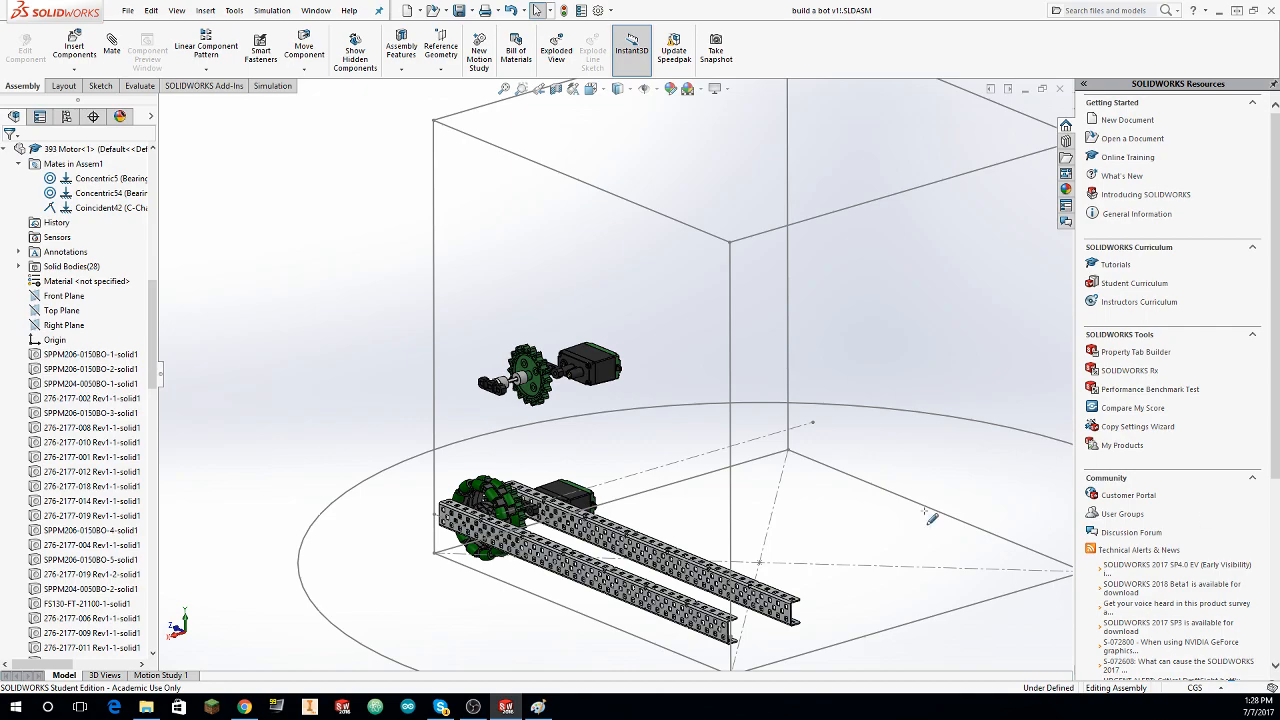
Step: Duplicate the floating set of Bearing Flats, shaft, spacers, sprocket and 393 Motor to get a second copy
{"action": "middle_click_drag", "start_coordinate": [329, 262], "coordinate": [514, 316]}
{"action": "left_click_drag", "start_coordinate": [696, 294], "coordinate": [496, 486]}
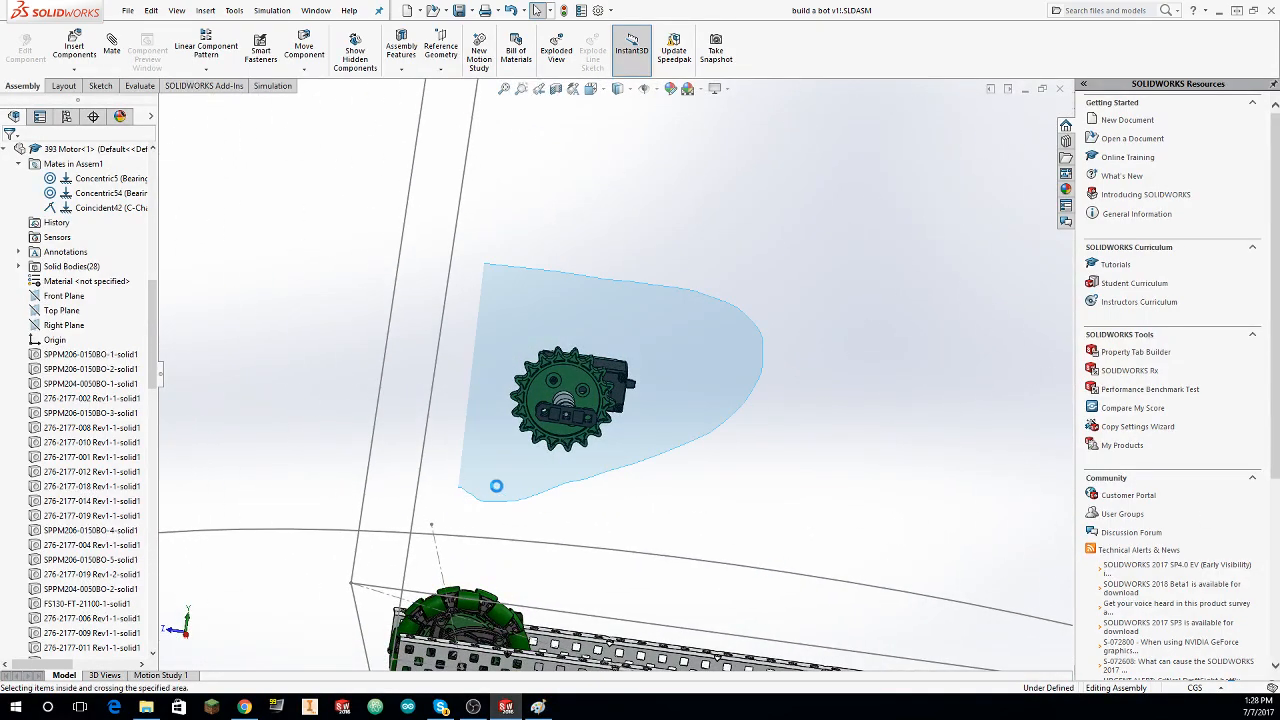
{"action": "left_click_drag", "start_coordinate": [581, 464], "coordinate": [584, 459]}
{"action": "key", "text": "ctrl+4"}
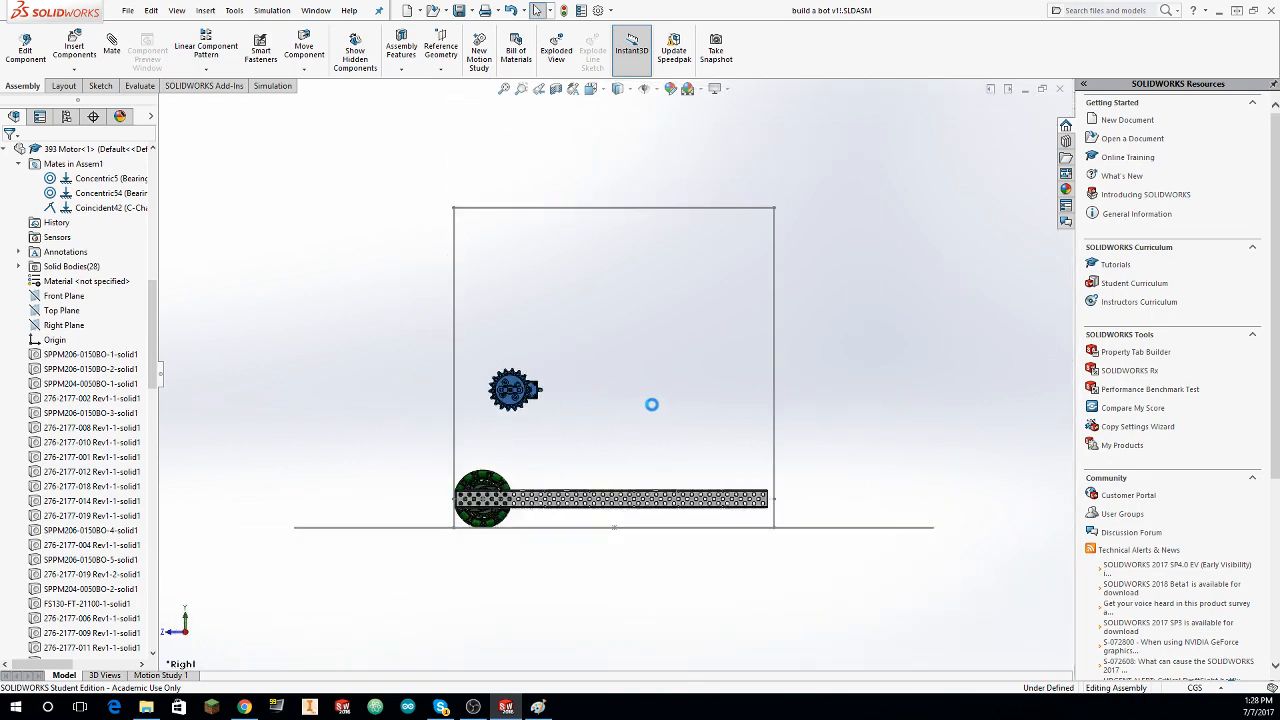
{"action": "mouse_move", "coordinate": [536, 342]}
{"action": "middle_mouse_down"}
{"action": "mouse_move", "coordinate": [629, 369]}
{"action": "mouse_move", "coordinate": [498, 292]}
{"action": "middle_mouse_up"}
{"action": "scroll", "coordinate": [450, 300], "scroll_direction": "down", "scroll_amount": 2}
Step: Mate the face of the copied set's outer Bearing Flat coincident with the outer C-channel's web face
{"action": "left_click", "coordinate": [112, 48]}
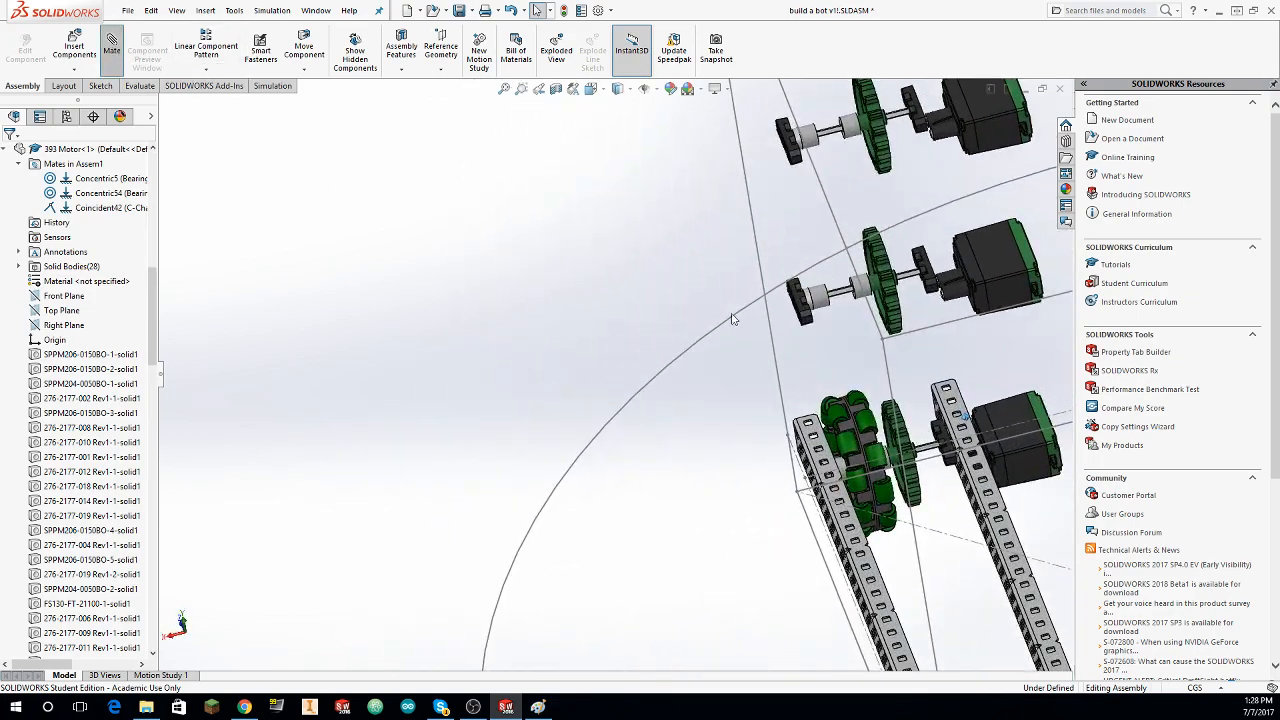
{"action": "middle_click_drag", "start_coordinate": [731, 320], "coordinate": [900, 358]}
{"action": "scroll", "coordinate": [806, 360], "scroll_direction": "down", "scroll_amount": 2}
{"action": "scroll", "coordinate": [806, 360], "scroll_direction": "down", "scroll_amount": 3}
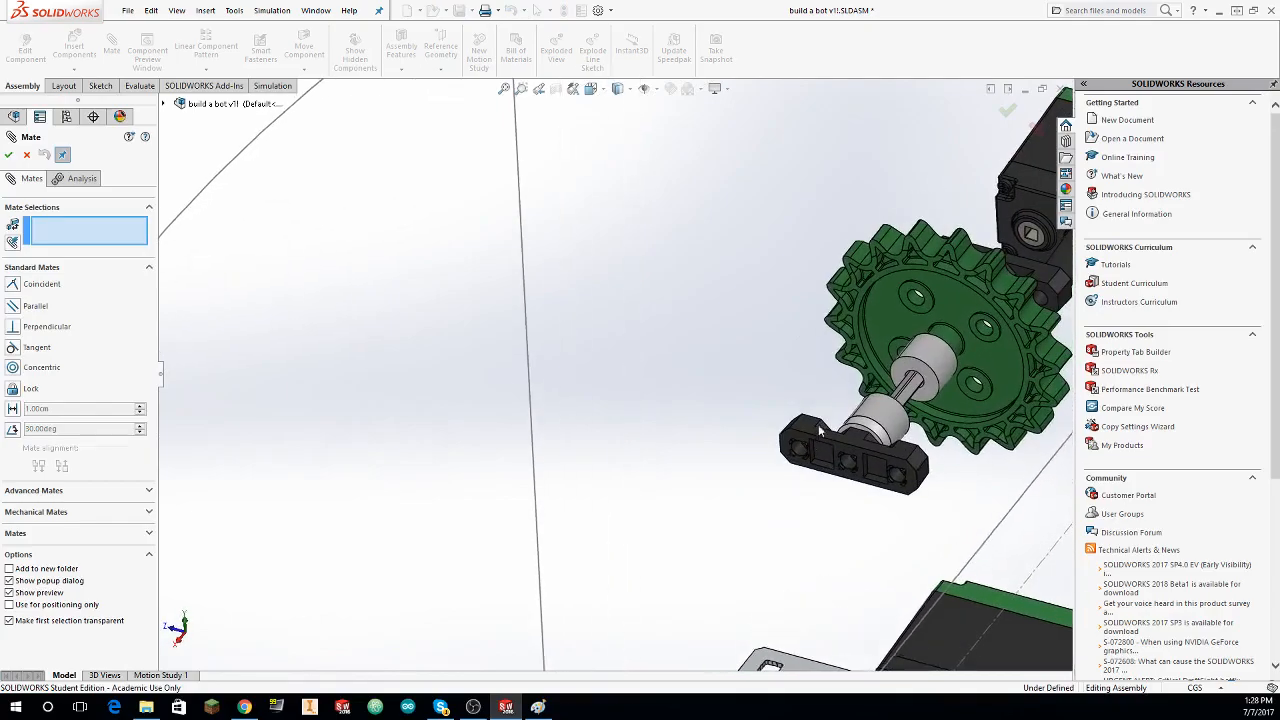
{"action": "left_click", "coordinate": [815, 452]}
{"action": "scroll", "coordinate": [815, 452], "scroll_direction": "up", "scroll_amount": 3}
{"action": "middle_click_drag", "start_coordinate": [915, 462], "coordinate": [480, 330]}
{"action": "middle_click_drag", "start_coordinate": [940, 430], "coordinate": [895, 420]}
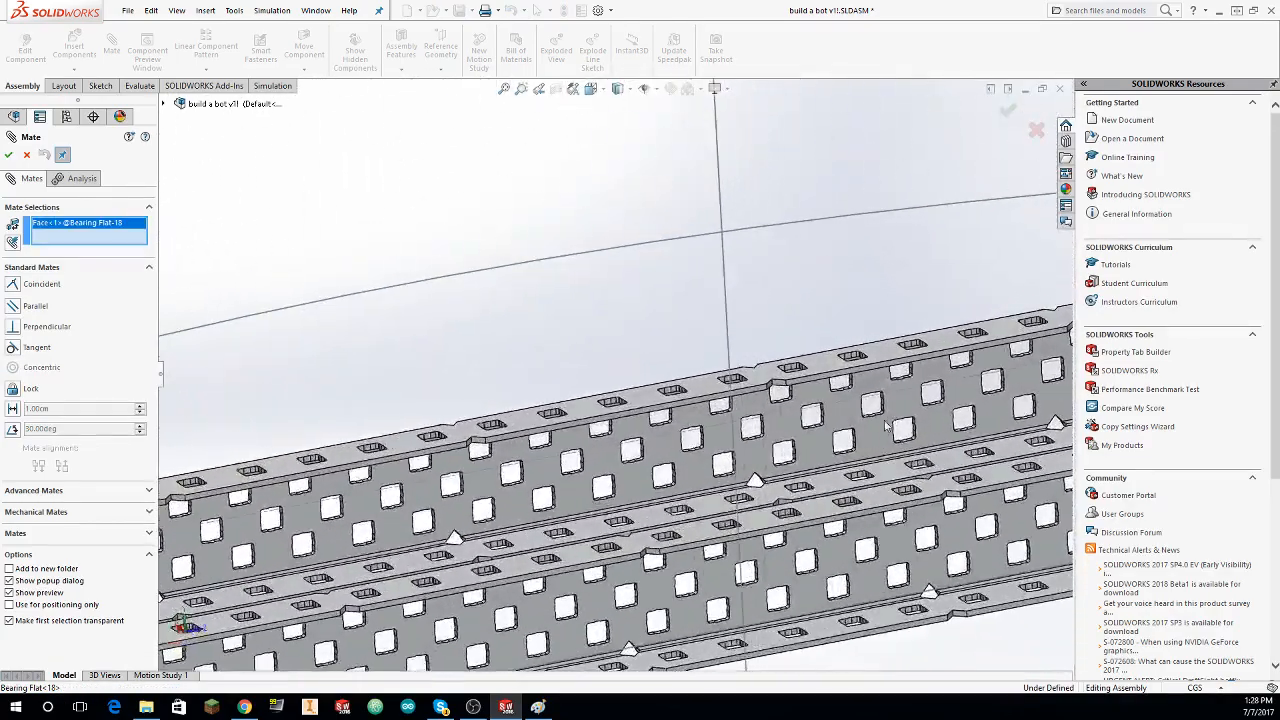
{"action": "left_click", "coordinate": [718, 407]}
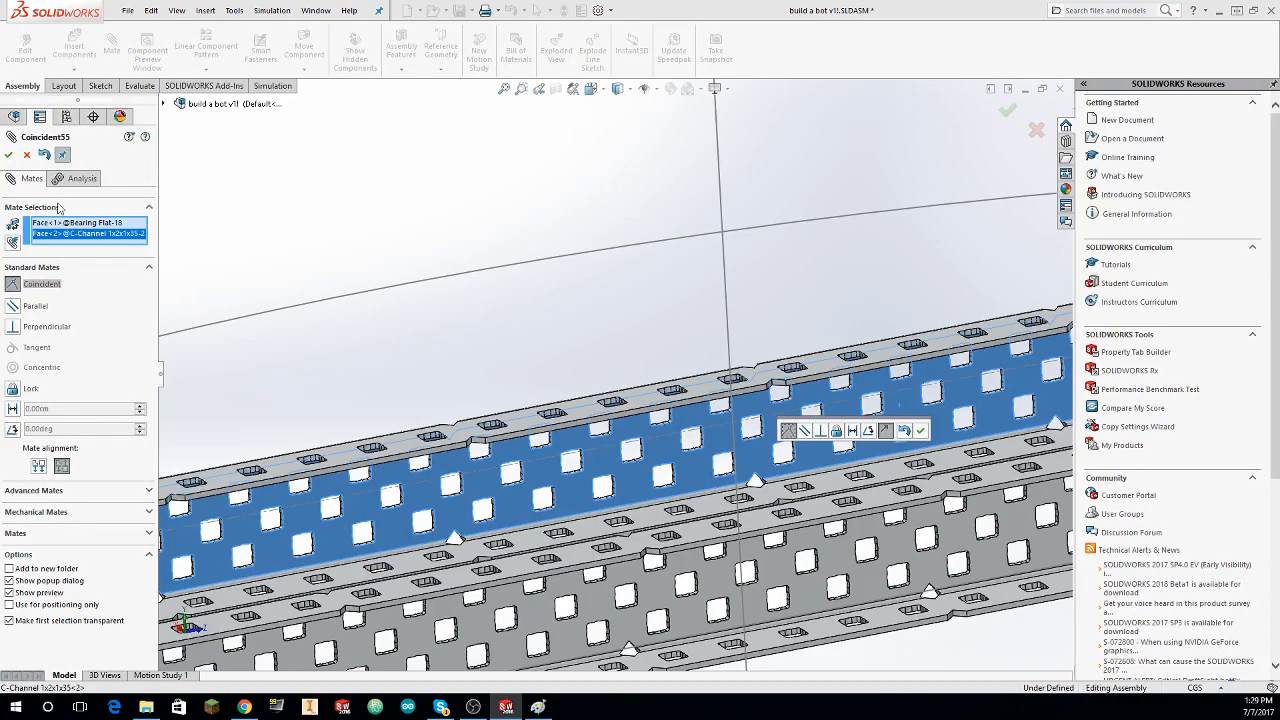
{"action": "left_click", "coordinate": [8, 154]}
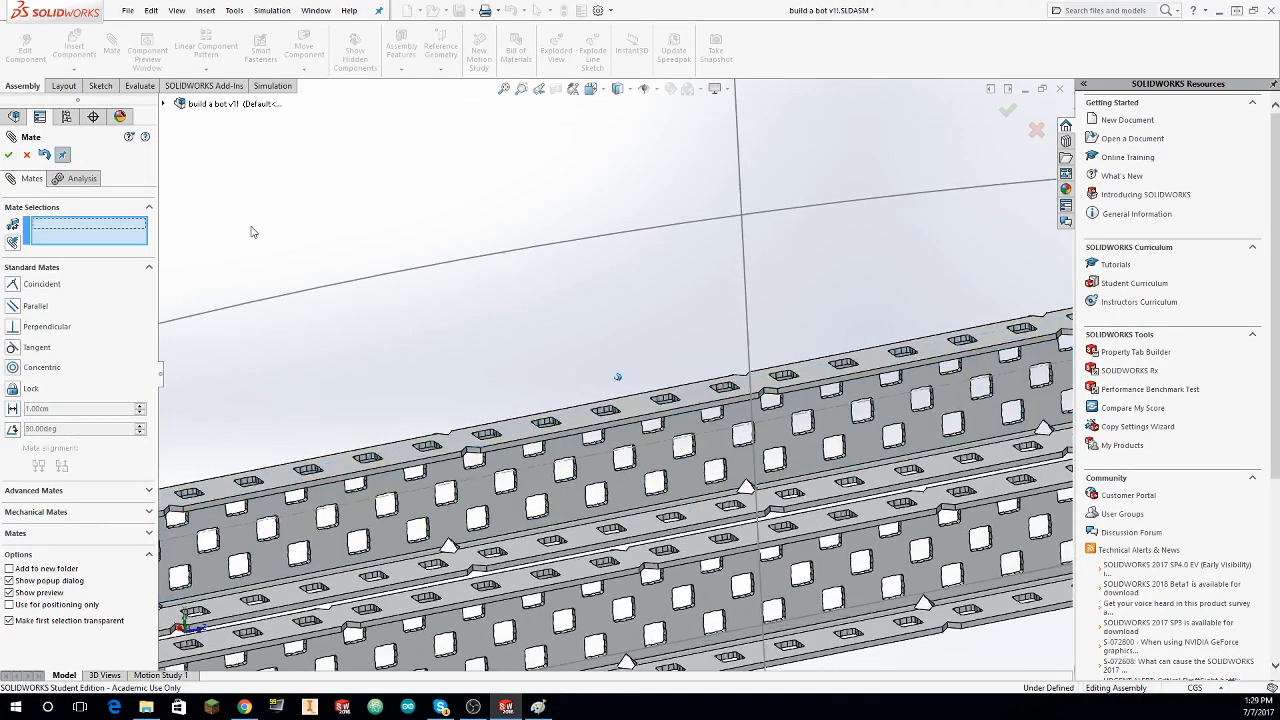
Step: Mate the face of the copied set's motor-side Bearing Flat coincident with the inner C-channel's web face
{"action": "middle_click_drag", "start_coordinate": [429, 258], "coordinate": [643, 463]}
{"action": "scroll", "coordinate": [720, 448], "scroll_direction": "down", "scroll_amount": 3}
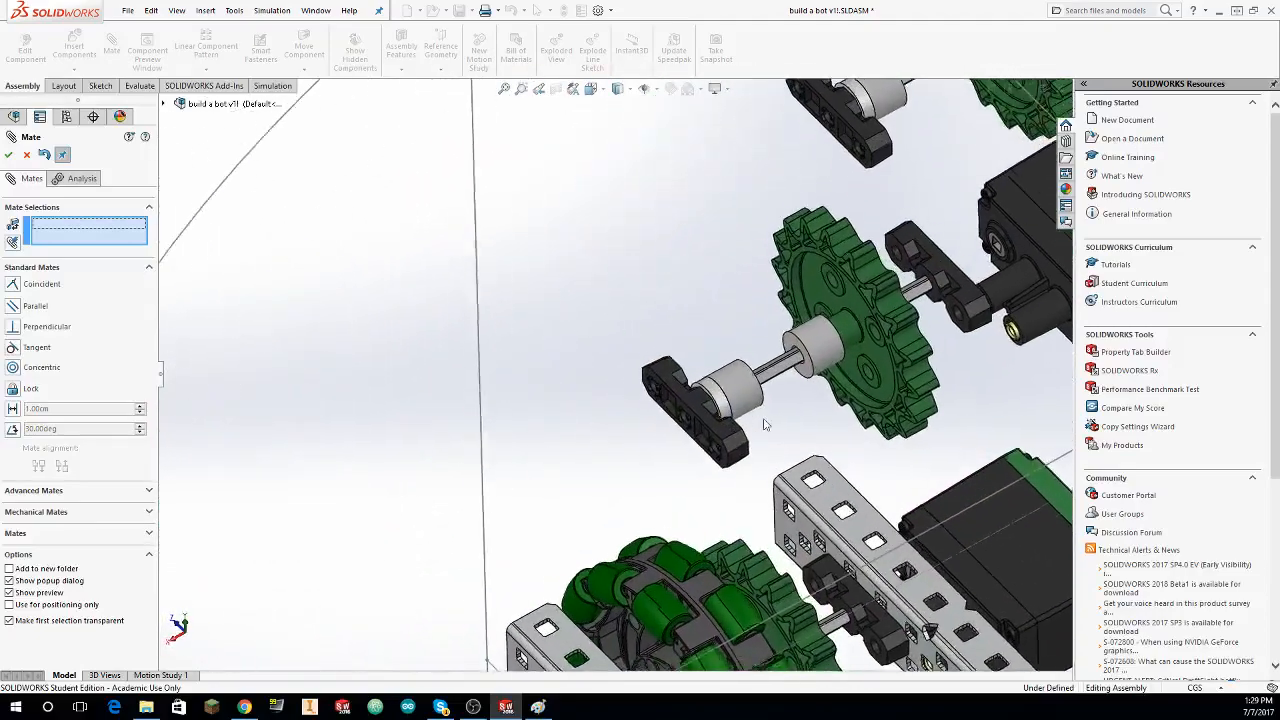
{"action": "middle_click_drag", "start_coordinate": [763, 423], "coordinate": [952, 460]}
{"action": "left_click", "coordinate": [970, 460]}
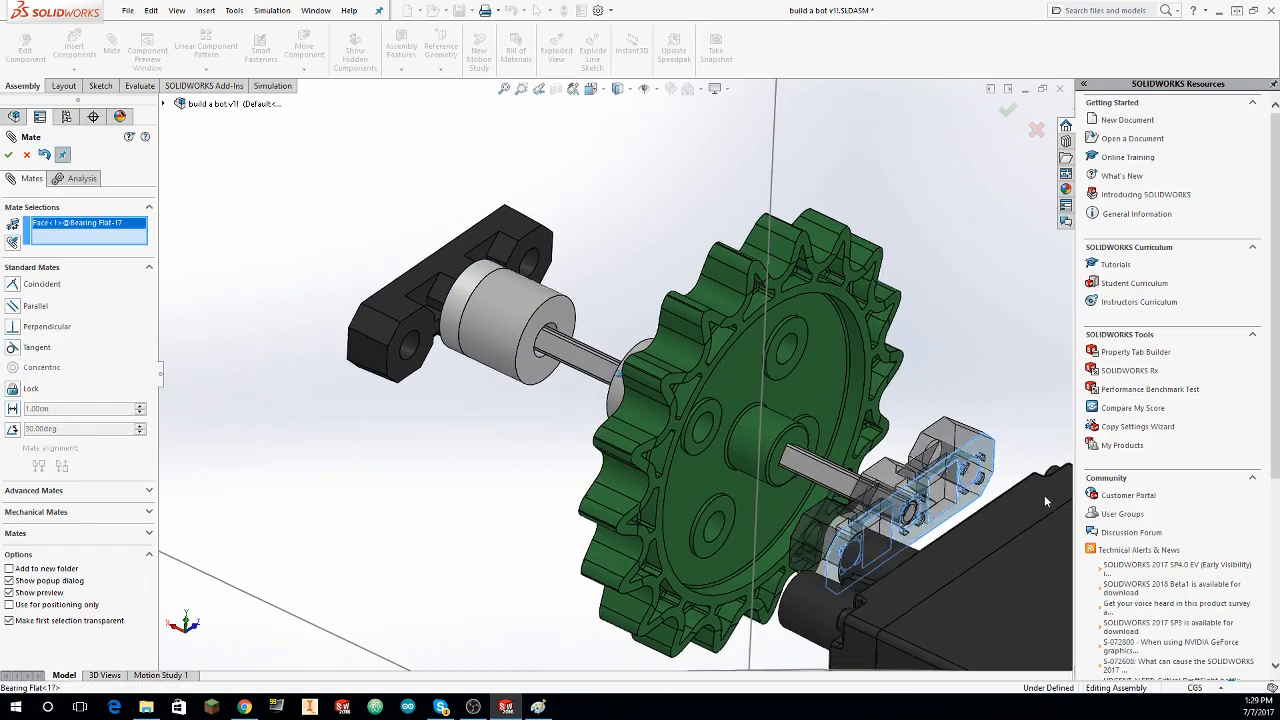
{"action": "middle_click_drag", "start_coordinate": [1044, 495], "coordinate": [738, 436]}
{"action": "left_click", "coordinate": [704, 360]}
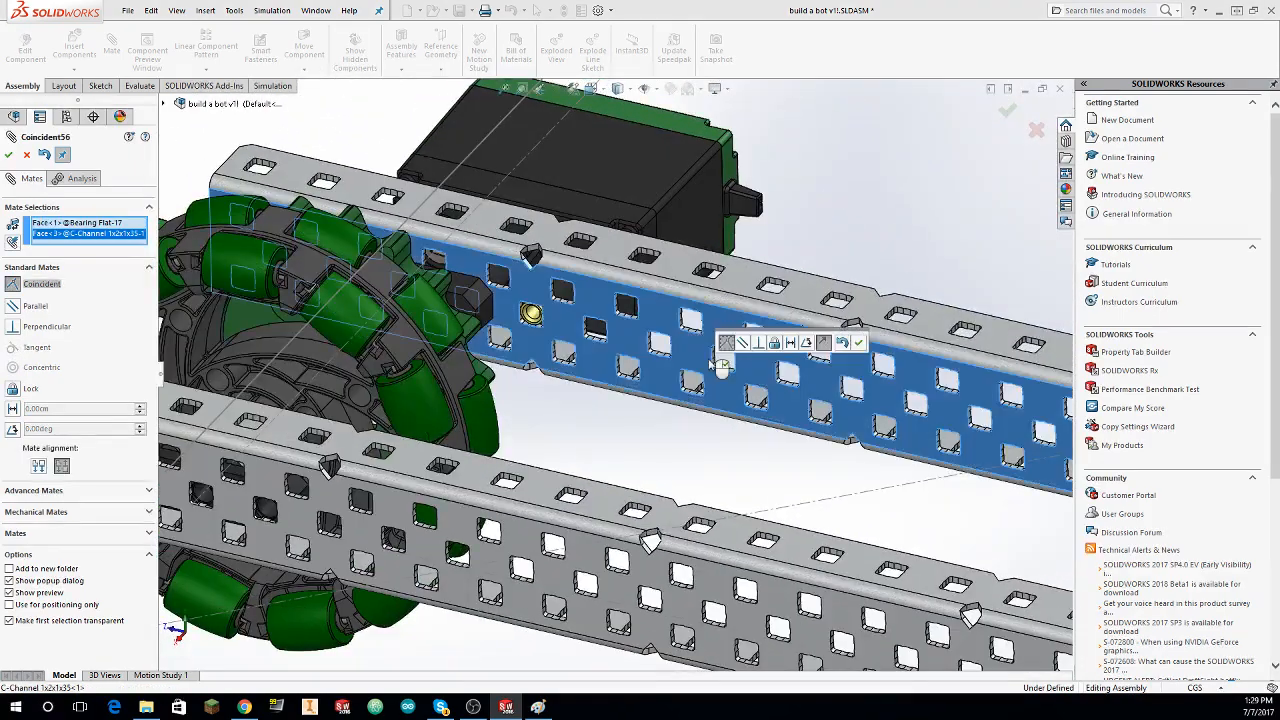
{"action": "left_click", "coordinate": [13, 158]}
Step: Mate the end face of the lower floating set's 393 Motor post coincident with the inner C-channel's web face
{"action": "scroll", "coordinate": [309, 203], "scroll_direction": "up", "scroll_amount": 5}
{"action": "scroll", "coordinate": [605, 287], "scroll_direction": "down", "scroll_amount": 4}
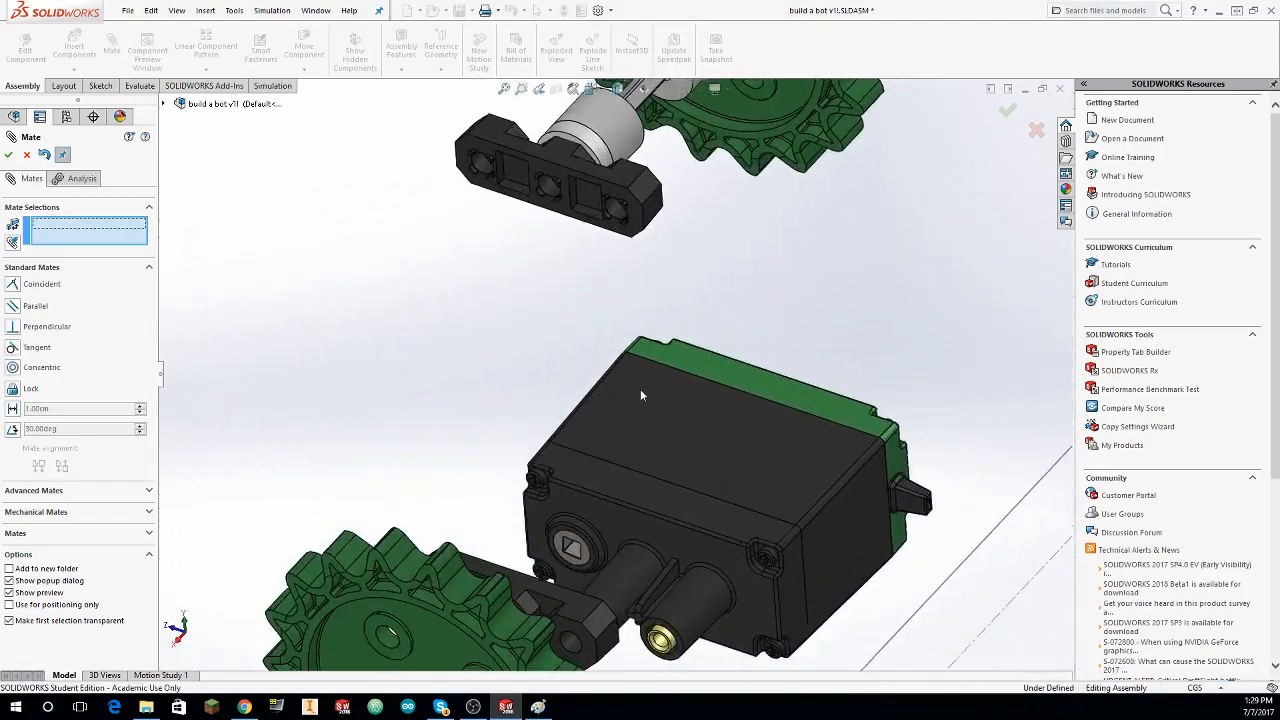
{"action": "key", "text": "Escape"}
{"action": "left_click_drag", "start_coordinate": [691, 476], "coordinate": [757, 398]}
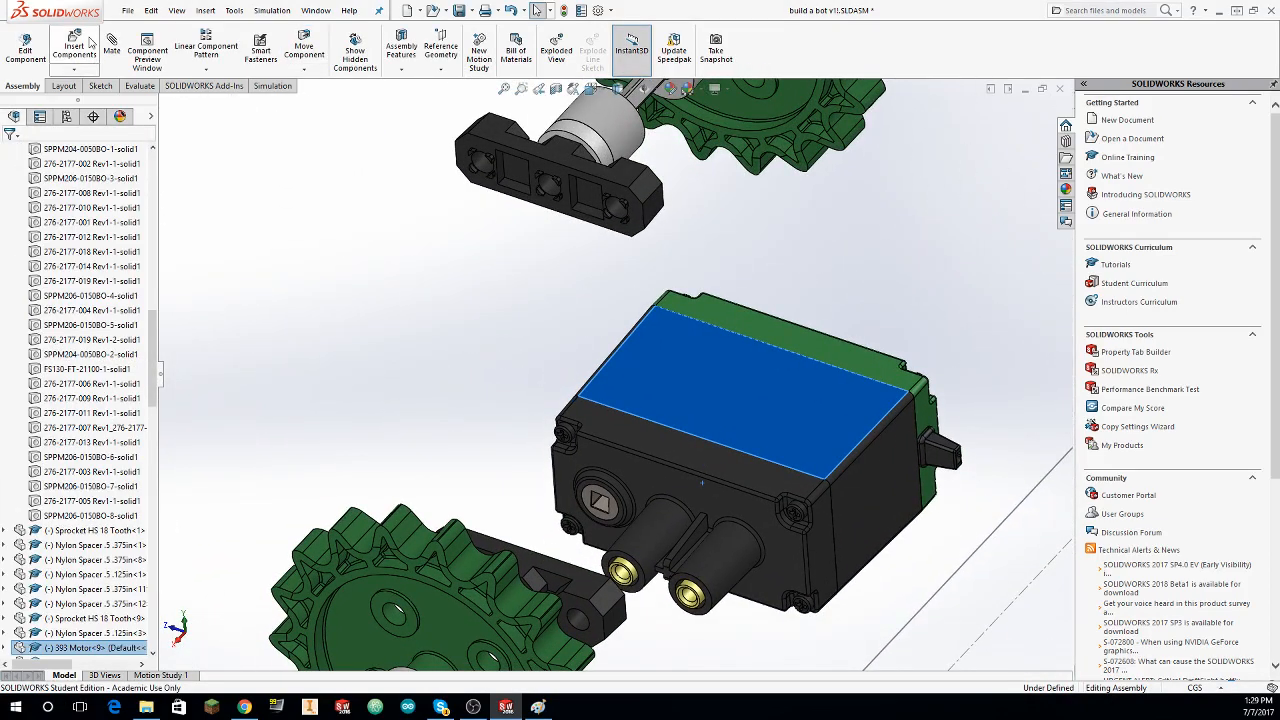
{"action": "scroll", "coordinate": [677, 526], "scroll_direction": "down", "scroll_amount": 3}
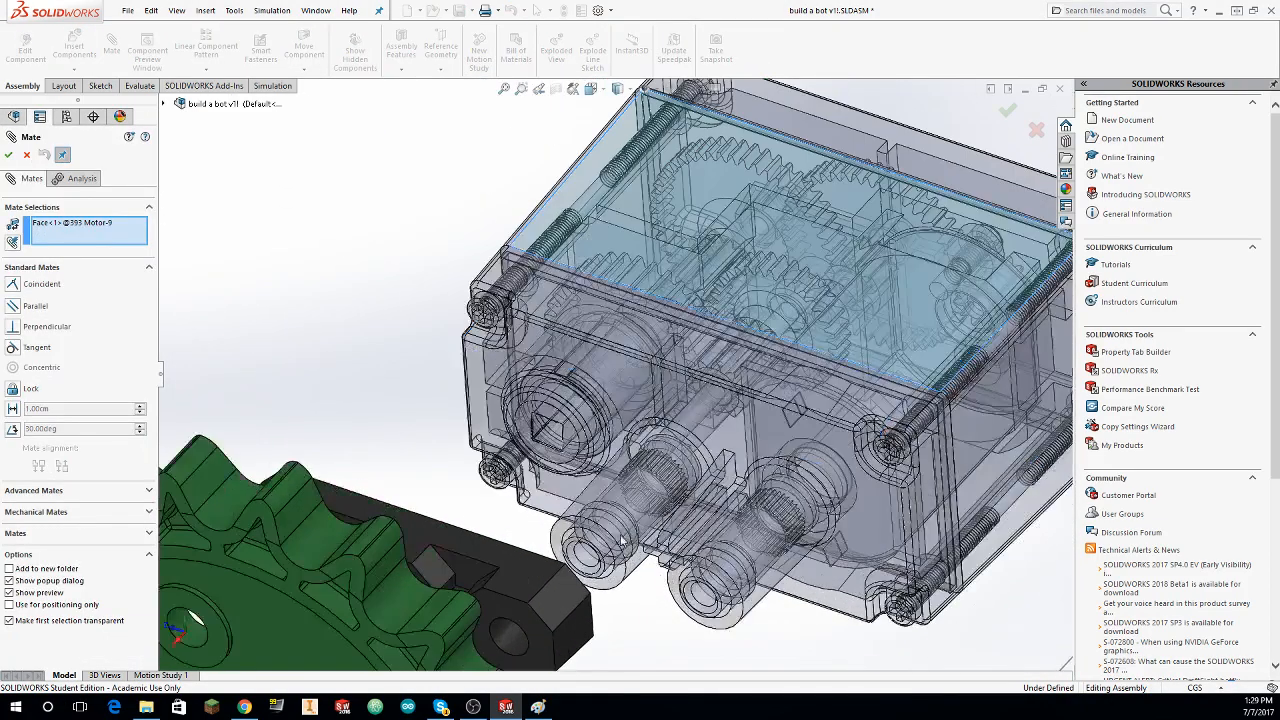
{"action": "key", "text": "Escape"}
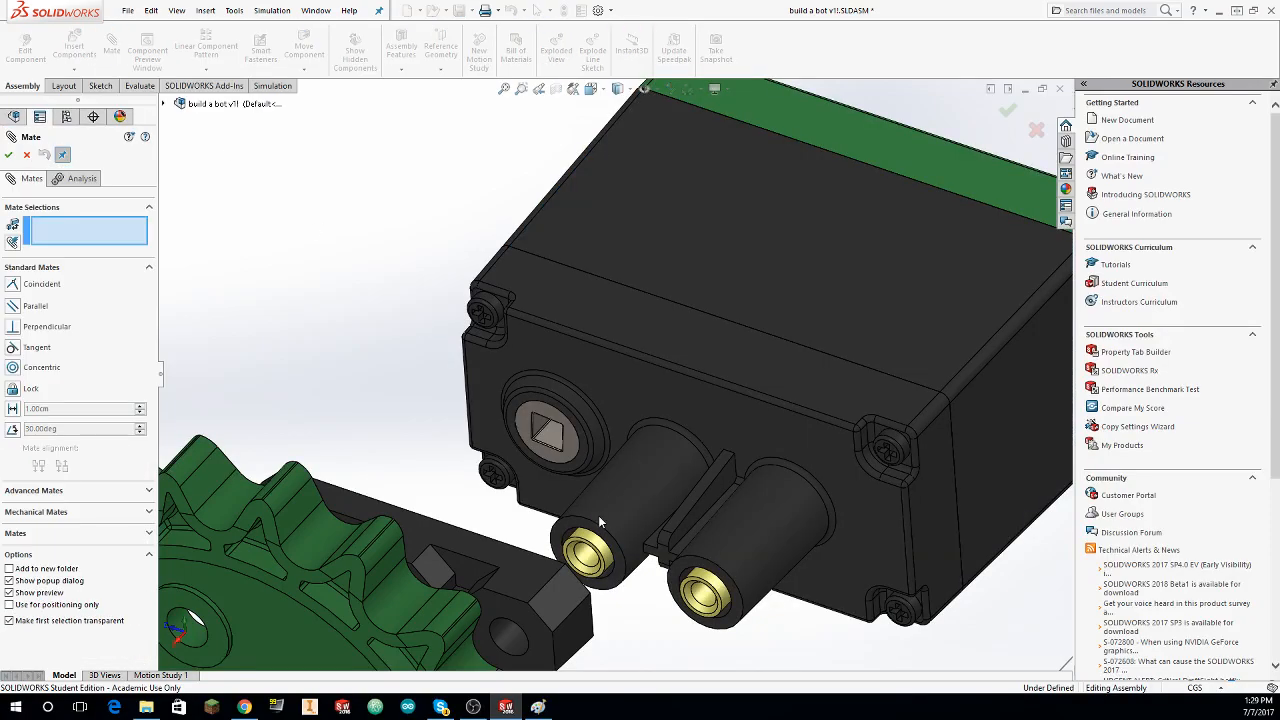
{"action": "left_click", "coordinate": [572, 525]}
{"action": "scroll", "coordinate": [575, 528], "scroll_direction": "up", "scroll_amount": 5}
{"action": "middle_click_drag", "start_coordinate": [591, 535], "coordinate": [473, 501]}
{"action": "scroll", "coordinate": [475, 507], "scroll_direction": "down", "scroll_amount": 4}
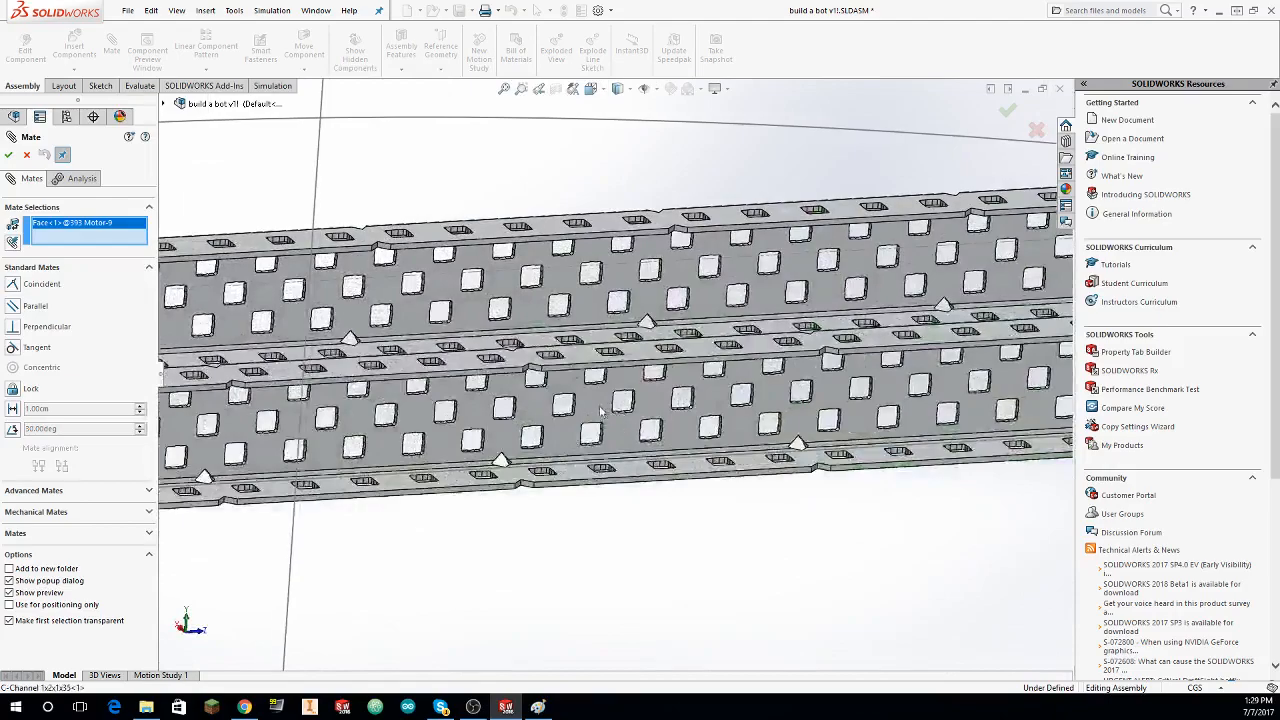
{"action": "left_click", "coordinate": [385, 365]}
{"action": "left_click", "coordinate": [8, 155]}
Step: Mate the motor-side Bearing Flat face of the upper floating set coincident with the matching Bearing Flat face of the lower set
{"action": "scroll", "coordinate": [240, 245], "scroll_direction": "up", "scroll_amount": 8}
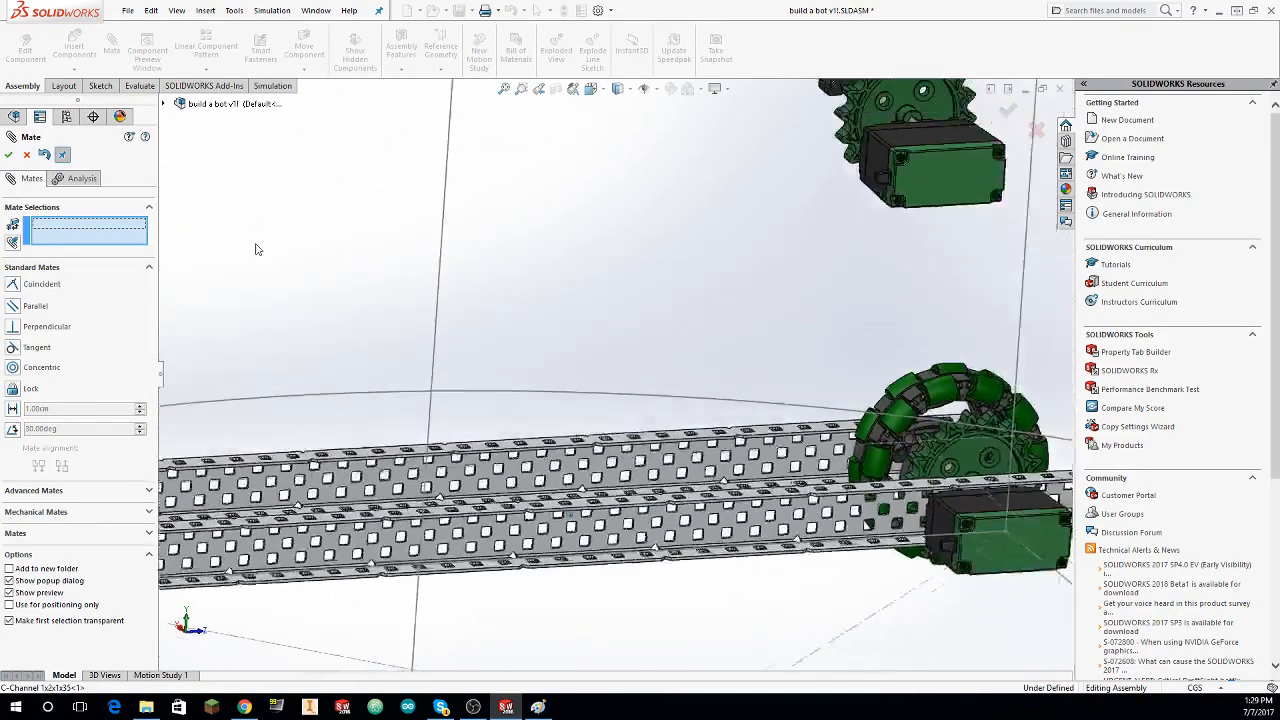
{"action": "middle_click_drag", "start_coordinate": [365, 268], "coordinate": [500, 254]}
{"action": "scroll", "coordinate": [500, 254], "scroll_direction": "down", "scroll_amount": 7}
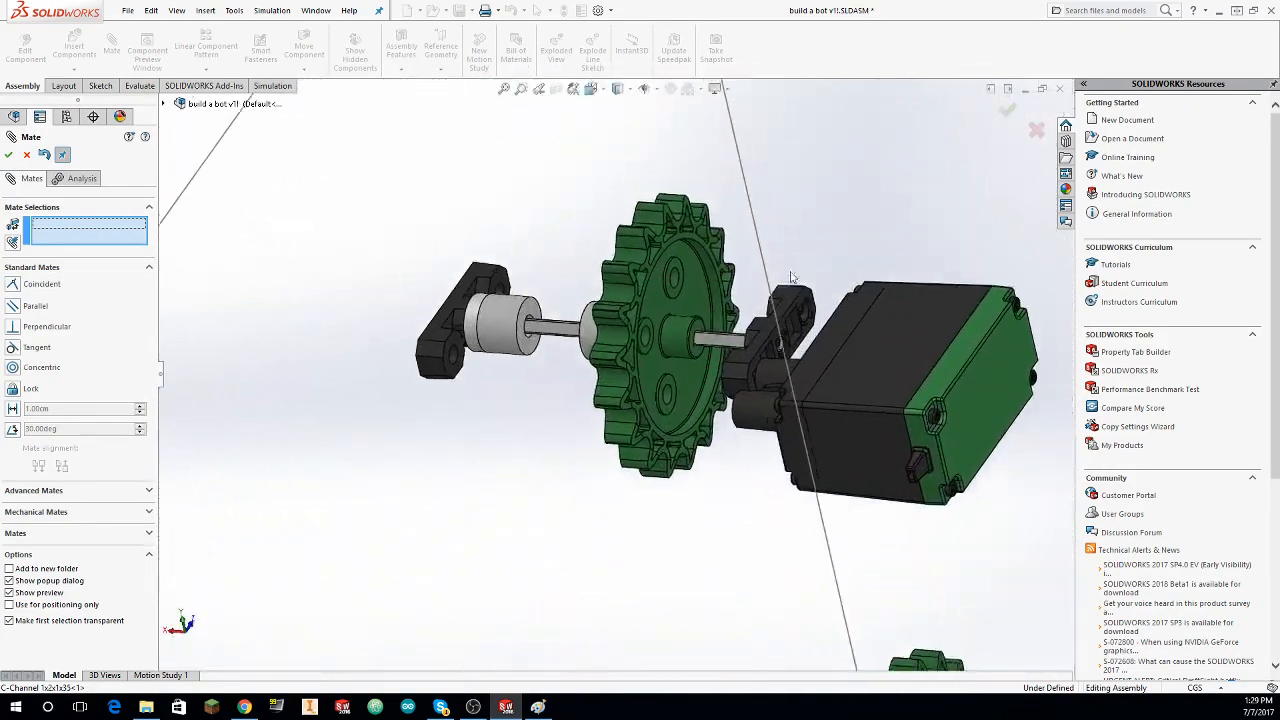
{"action": "middle_click_drag", "start_coordinate": [791, 277], "coordinate": [813, 317]}
{"action": "scroll", "coordinate": [815, 320], "scroll_direction": "down", "scroll_amount": 3}
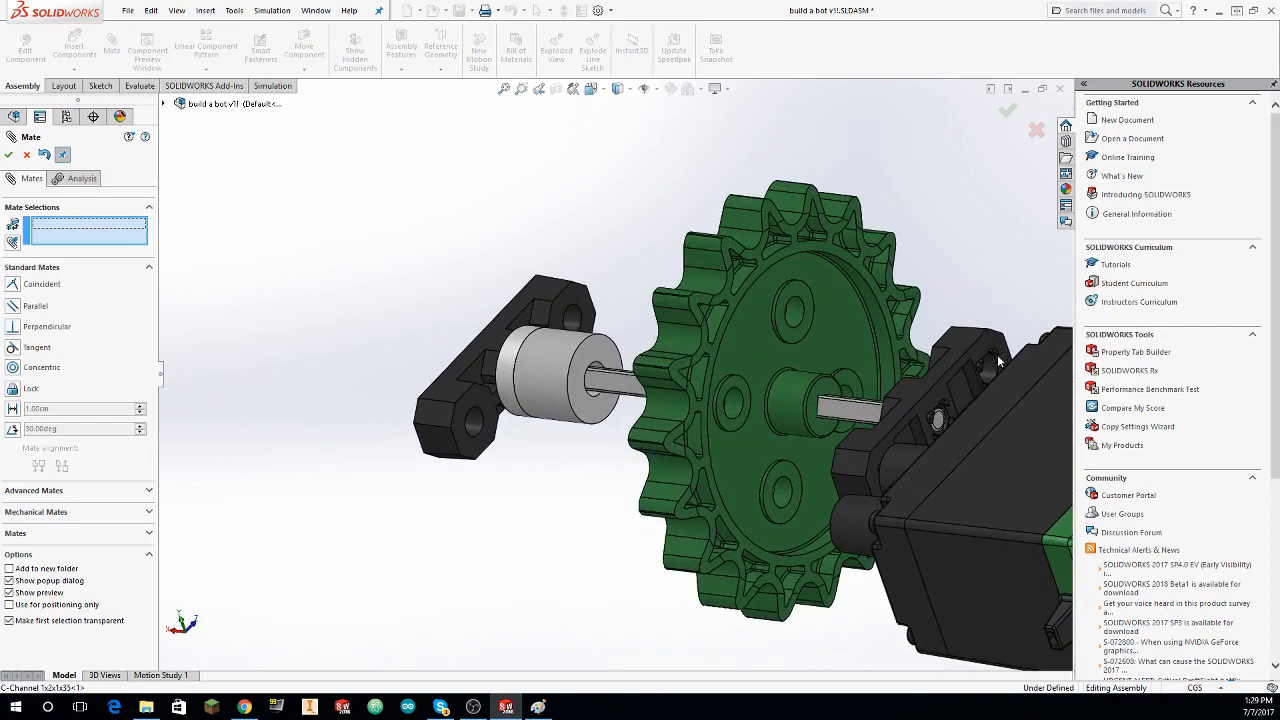
{"action": "left_click", "coordinate": [988, 340]}
{"action": "middle_click_drag", "start_coordinate": [1008, 388], "coordinate": [785, 278]}
{"action": "scroll", "coordinate": [894, 306], "scroll_direction": "up", "scroll_amount": 2}
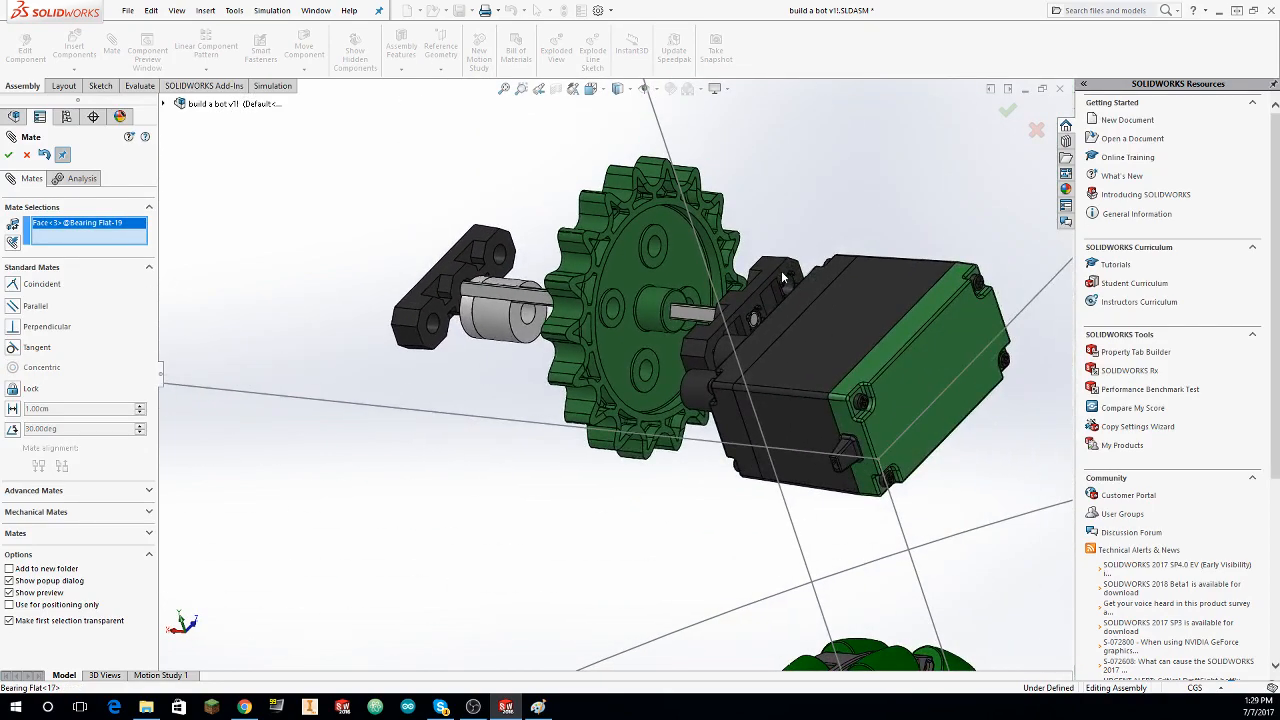
{"action": "left_click", "coordinate": [783, 277]}
{"action": "left_click", "coordinate": [8, 159]}
Step: Mate the outer Bearing Flat faces of the lower and upper floating sets coincident with each other
{"action": "middle_click_drag", "start_coordinate": [374, 256], "coordinate": [537, 418]}
{"action": "left_click", "coordinate": [530, 398]}
{"action": "scroll", "coordinate": [538, 370], "scroll_direction": "up", "scroll_amount": 5}
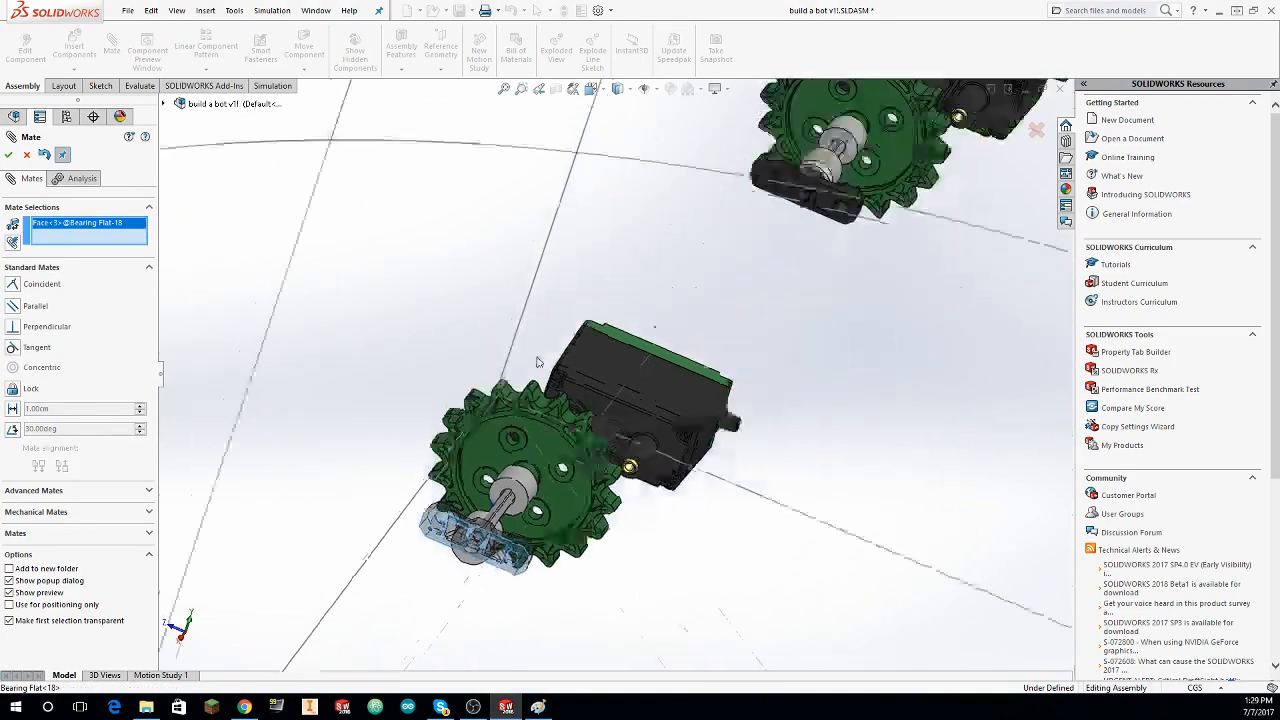
{"action": "scroll", "coordinate": [528, 307], "scroll_direction": "down", "scroll_amount": 4}
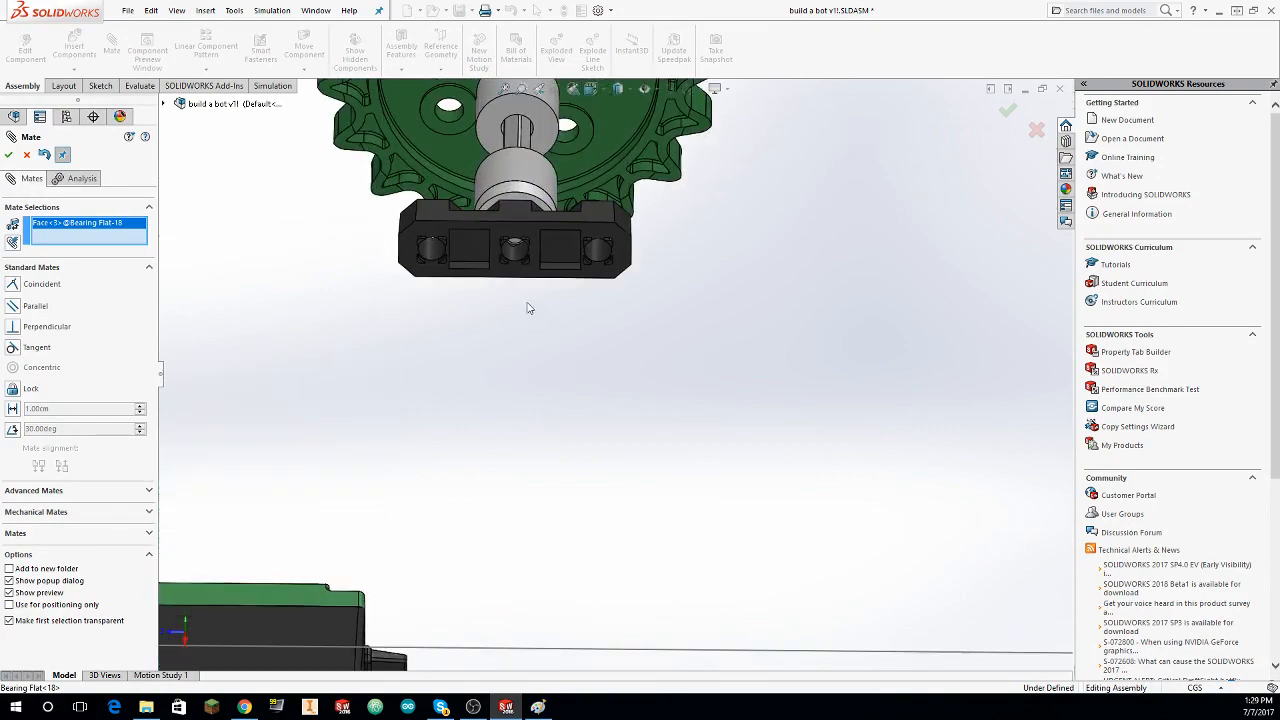
{"action": "left_click", "coordinate": [10, 157]}
Step: In the lower set, mate the outer .375in Nylon Spacer concentric with the outer Bearing Flat's middle hole and the .125in spacer concentric with it
{"action": "middle_click_drag", "start_coordinate": [731, 304], "coordinate": [420, 468]}
{"action": "key", "text": "Escape"}
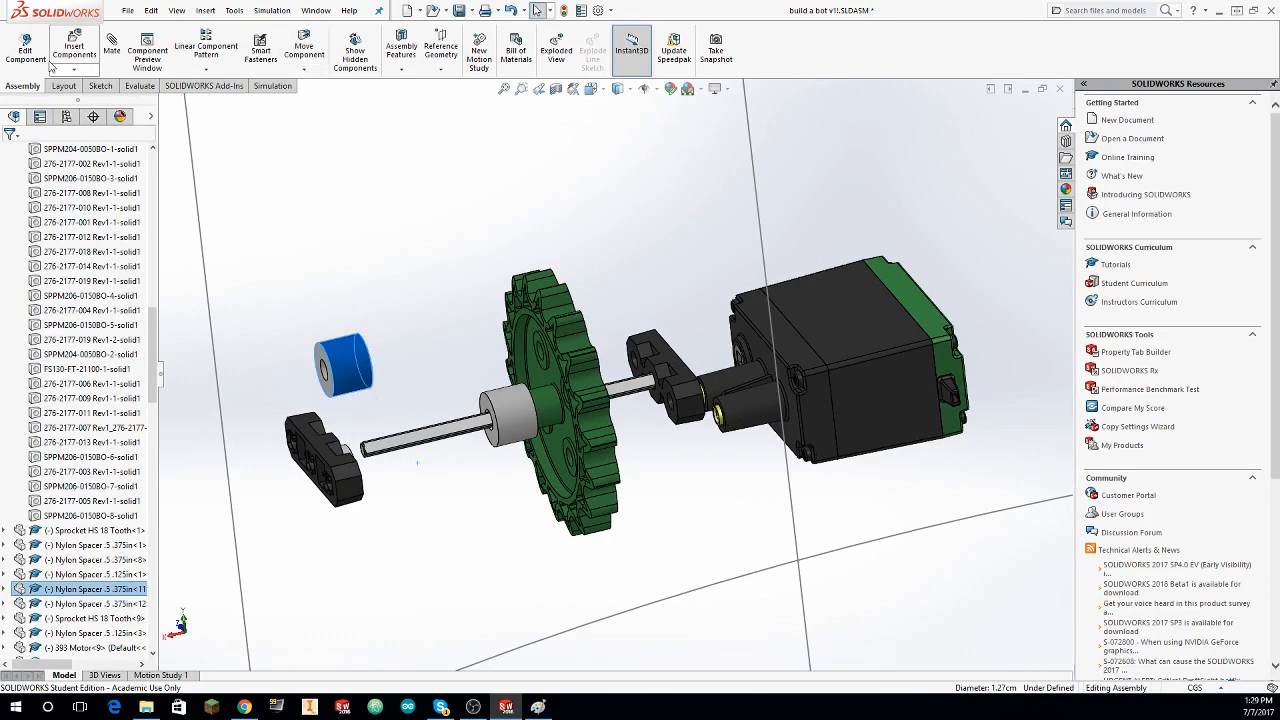
{"action": "left_click", "coordinate": [112, 44]}
{"action": "scroll", "coordinate": [316, 467], "scroll_direction": "down", "scroll_amount": 5}
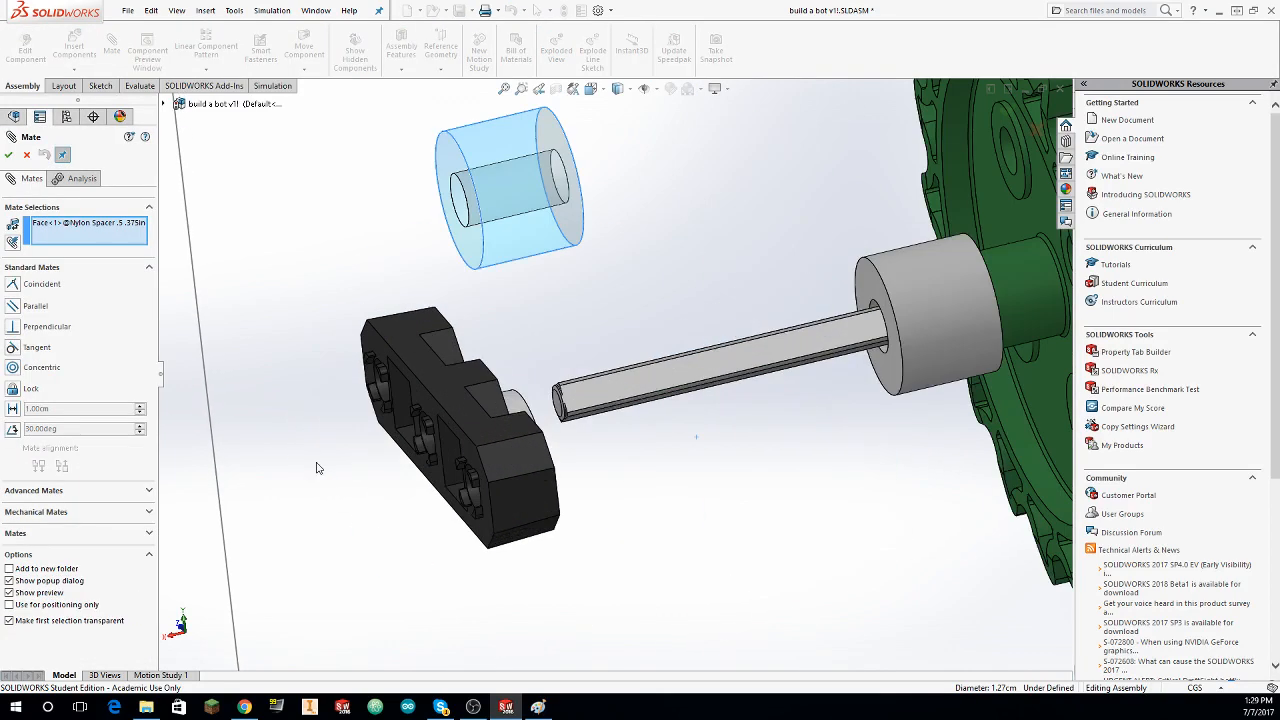
{"action": "middle_click_drag", "start_coordinate": [432, 441], "coordinate": [449, 443]}
{"action": "left_click", "coordinate": [449, 441]}
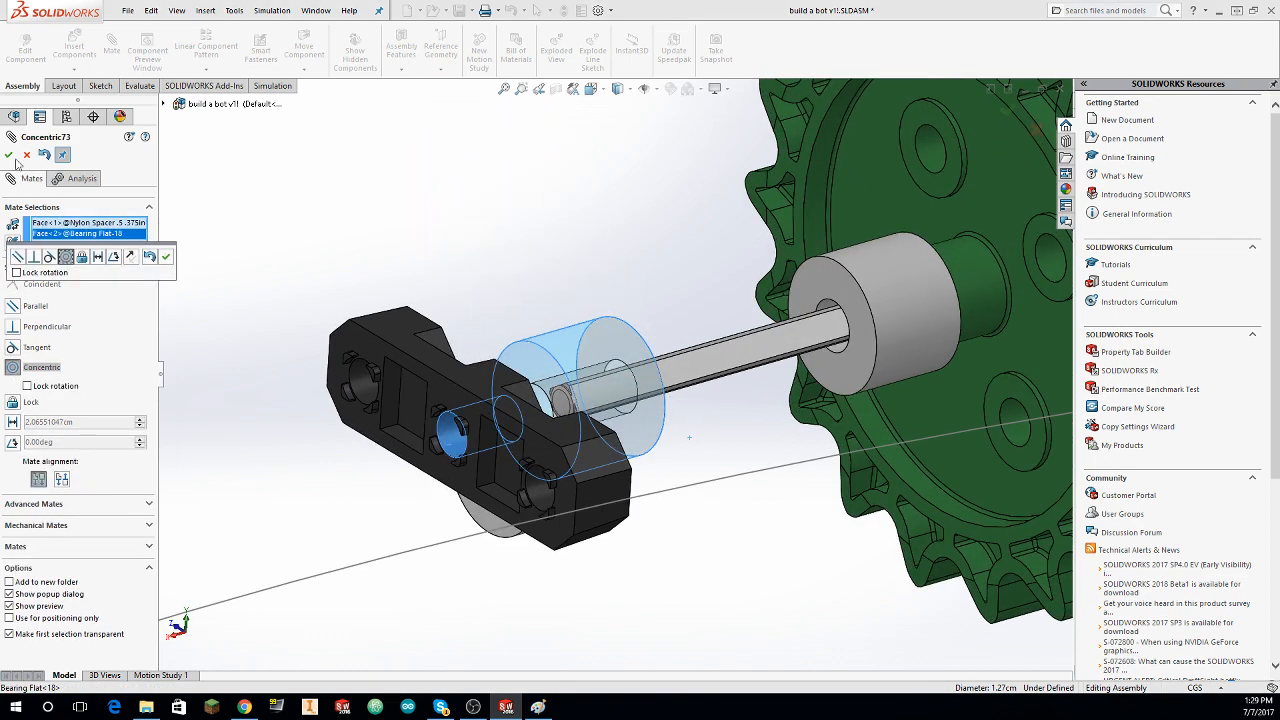
{"action": "left_click", "coordinate": [12, 157]}
{"action": "middle_click_drag", "start_coordinate": [520, 480], "coordinate": [493, 443]}
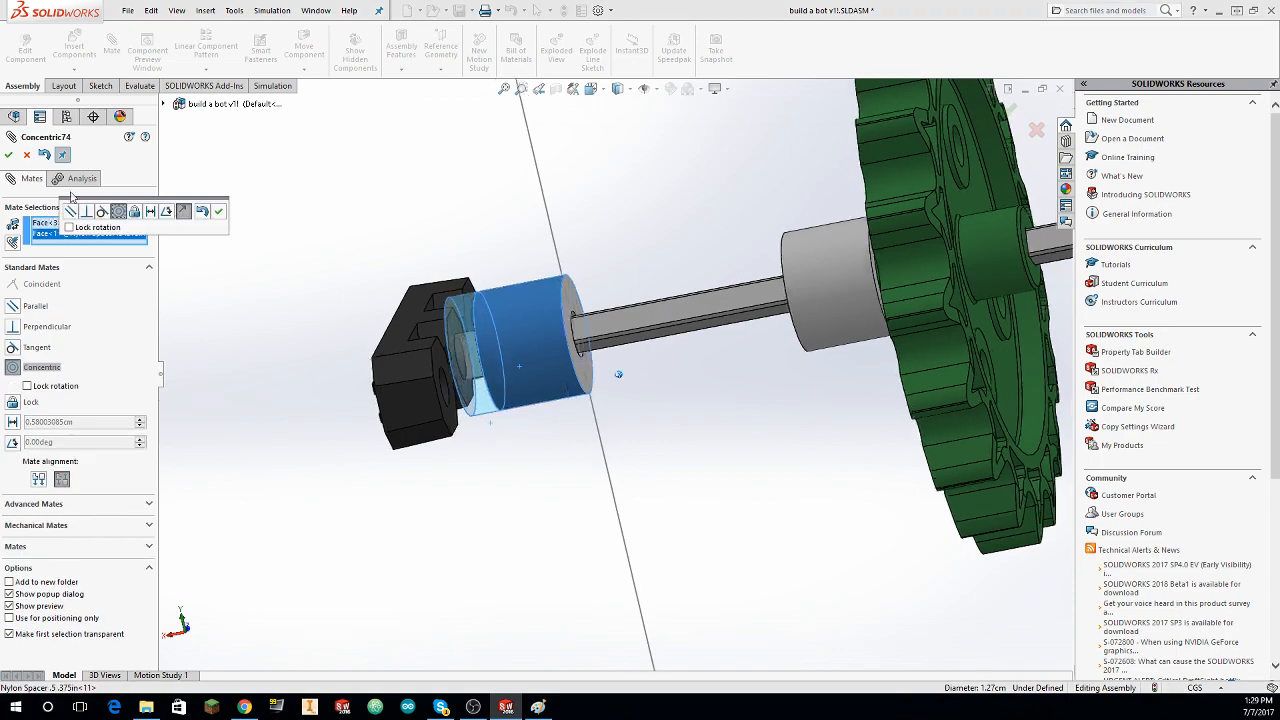
{"action": "left_click", "coordinate": [9, 156]}
Step: In the upper set, mate the .125in Nylon Spacer concentric with the outer .375in spacer, and that spacer with the outer Bearing Flat's middle hole
{"action": "scroll", "coordinate": [316, 314], "scroll_direction": "up", "scroll_amount": 4}
{"action": "middle_click_drag", "start_coordinate": [316, 314], "coordinate": [340, 280]}
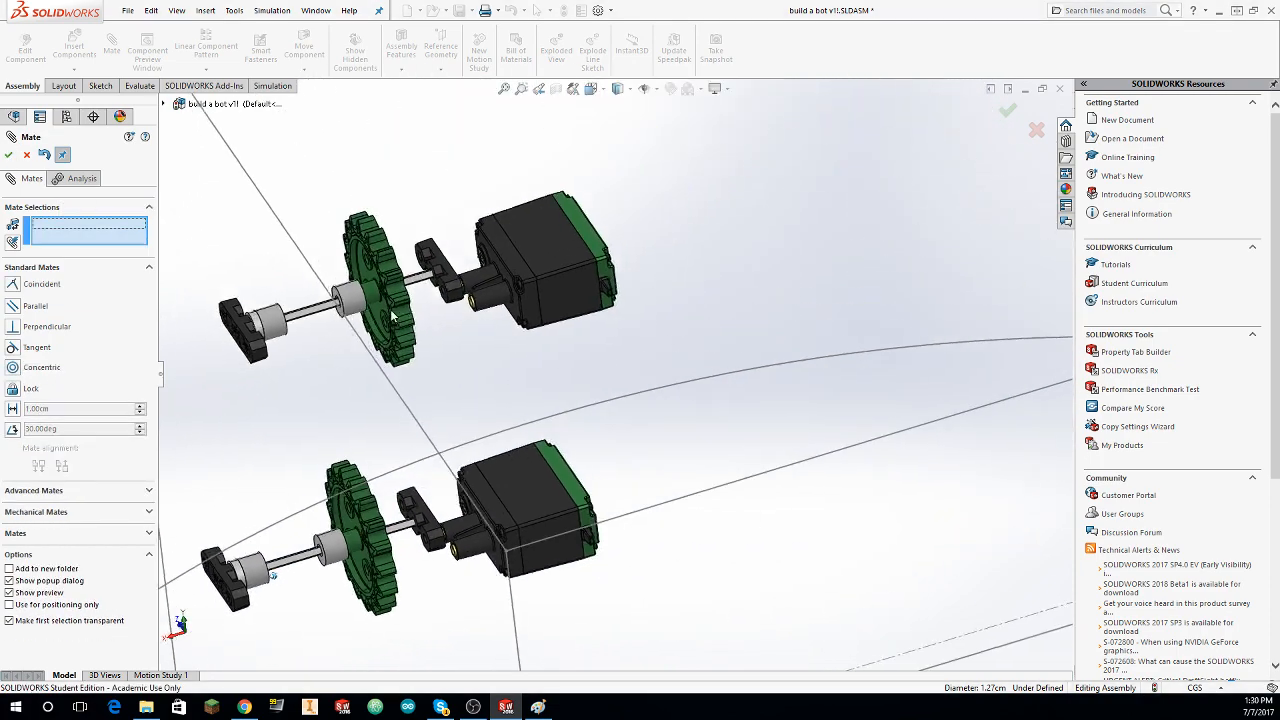
{"action": "scroll", "coordinate": [337, 277], "scroll_direction": "down", "scroll_amount": 4}
{"action": "key", "text": "Escape"}
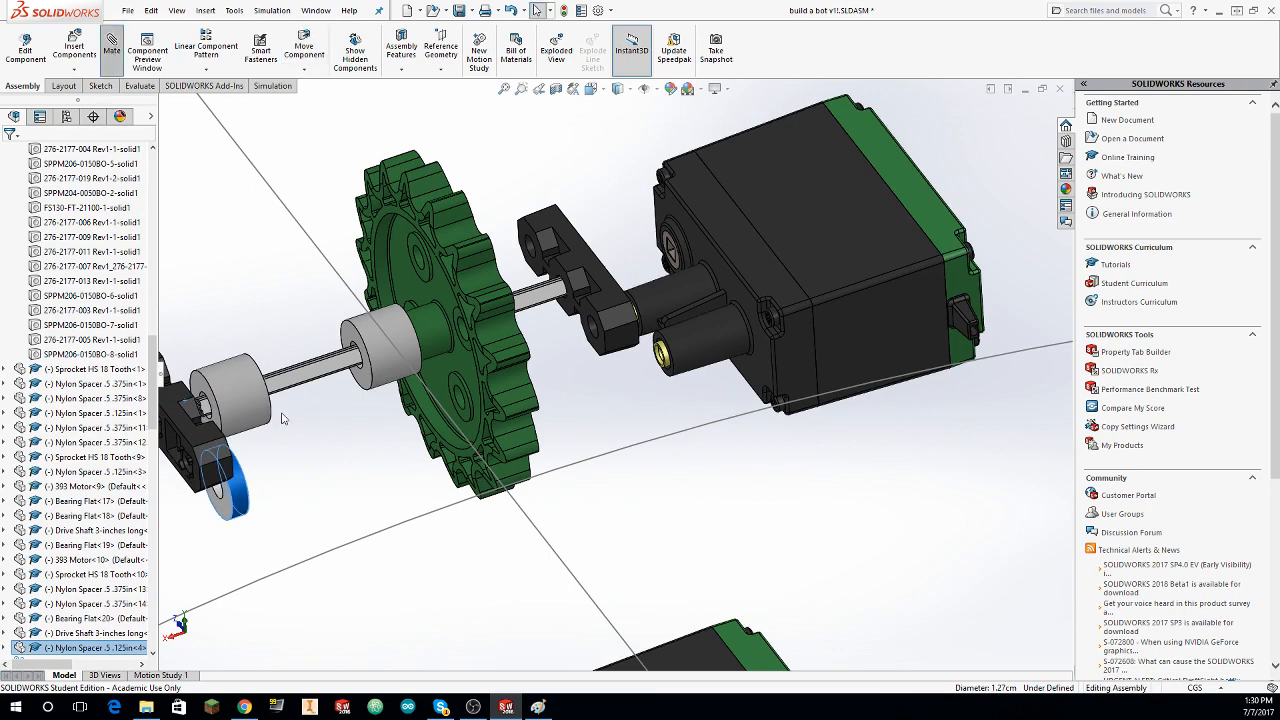
{"action": "left_click", "coordinate": [234, 405]}
{"action": "left_click", "coordinate": [9, 156]}
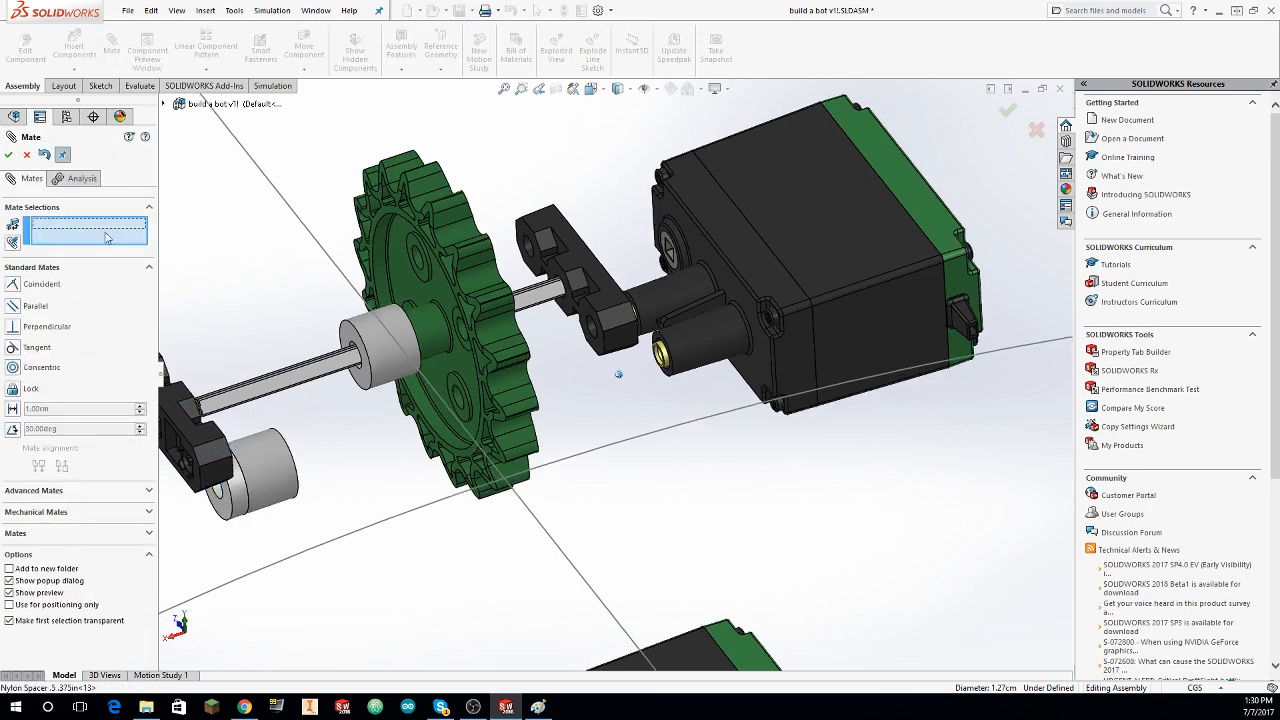
{"action": "left_click", "coordinate": [273, 506]}
{"action": "scroll", "coordinate": [222, 474], "scroll_direction": "down", "scroll_amount": 3}
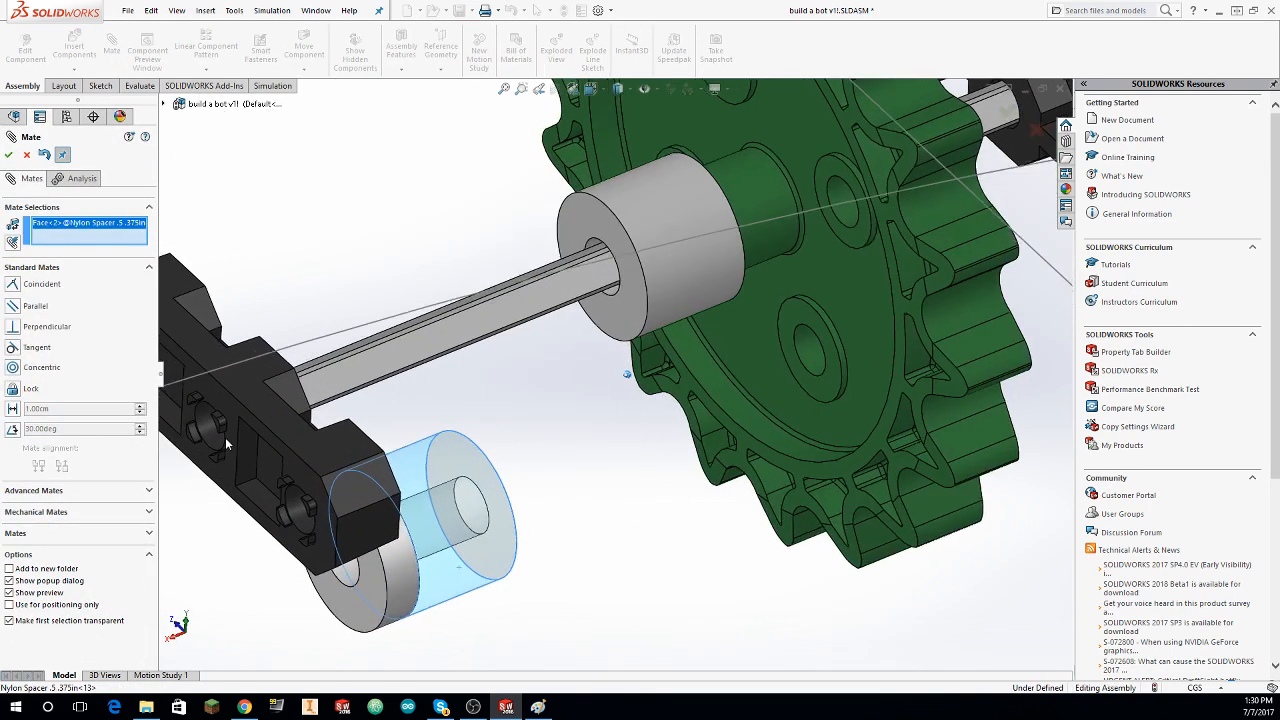
{"action": "left_click", "coordinate": [9, 156]}
{"action": "scroll", "coordinate": [448, 382], "scroll_direction": "up", "scroll_amount": 10}
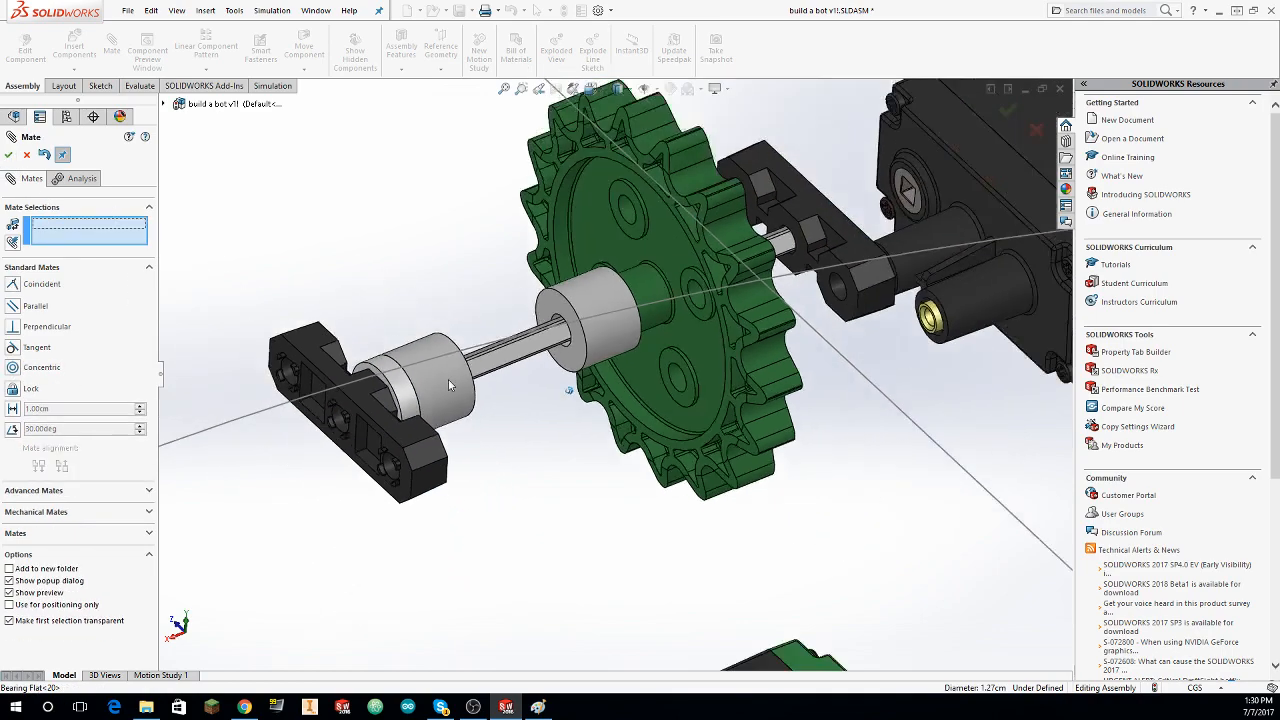
Step: Mate the post end face of the upper set's 393 Motor coincident with the same face on the lower set's motor
{"action": "middle_click_drag", "start_coordinate": [450, 382], "coordinate": [710, 302]}
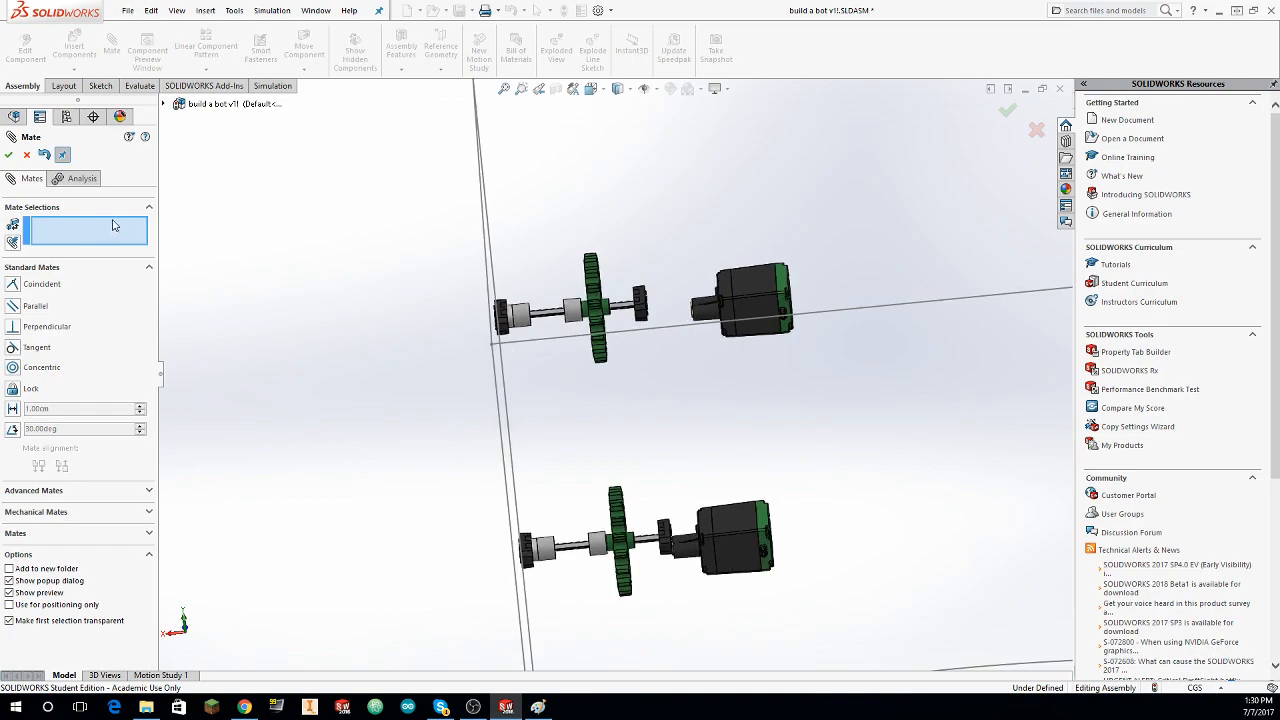
{"action": "key", "text": "Escape"}
{"action": "key", "text": "Return"}
{"action": "scroll", "coordinate": [669, 367], "scroll_direction": "down", "scroll_amount": 10}
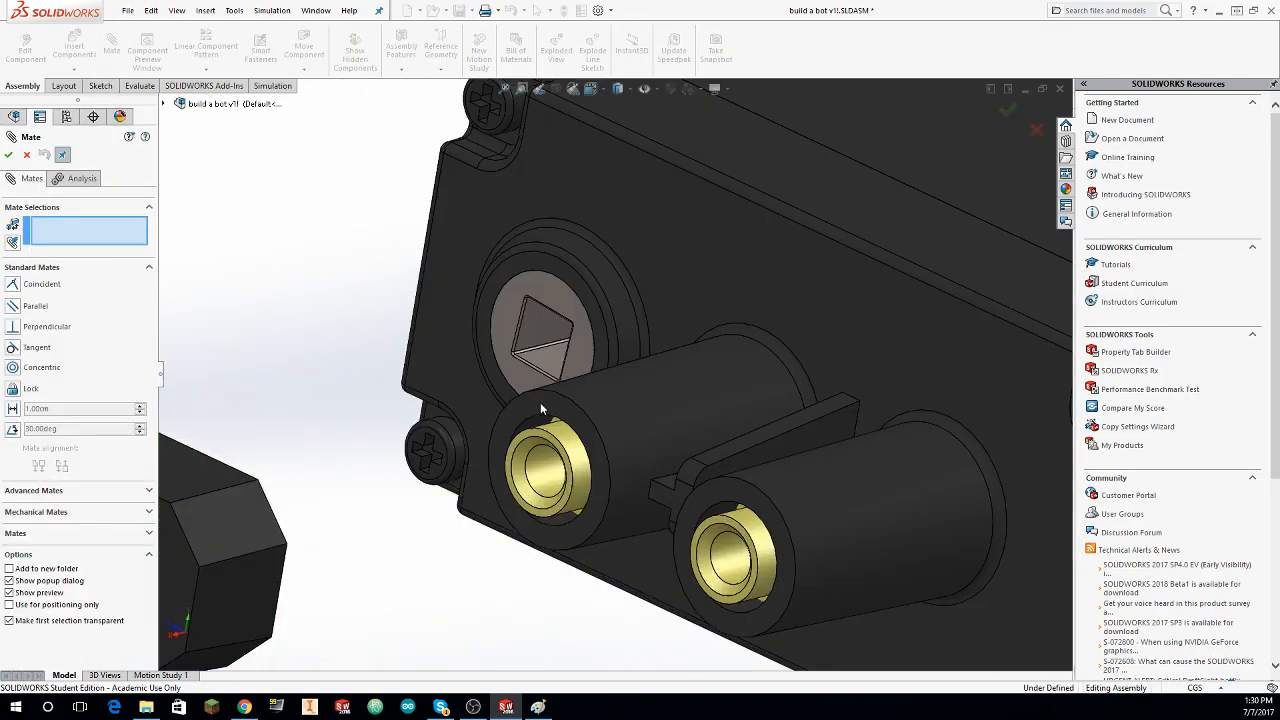
{"action": "left_click", "coordinate": [540, 402]}
{"action": "middle_click_drag", "start_coordinate": [614, 466], "coordinate": [406, 489]}
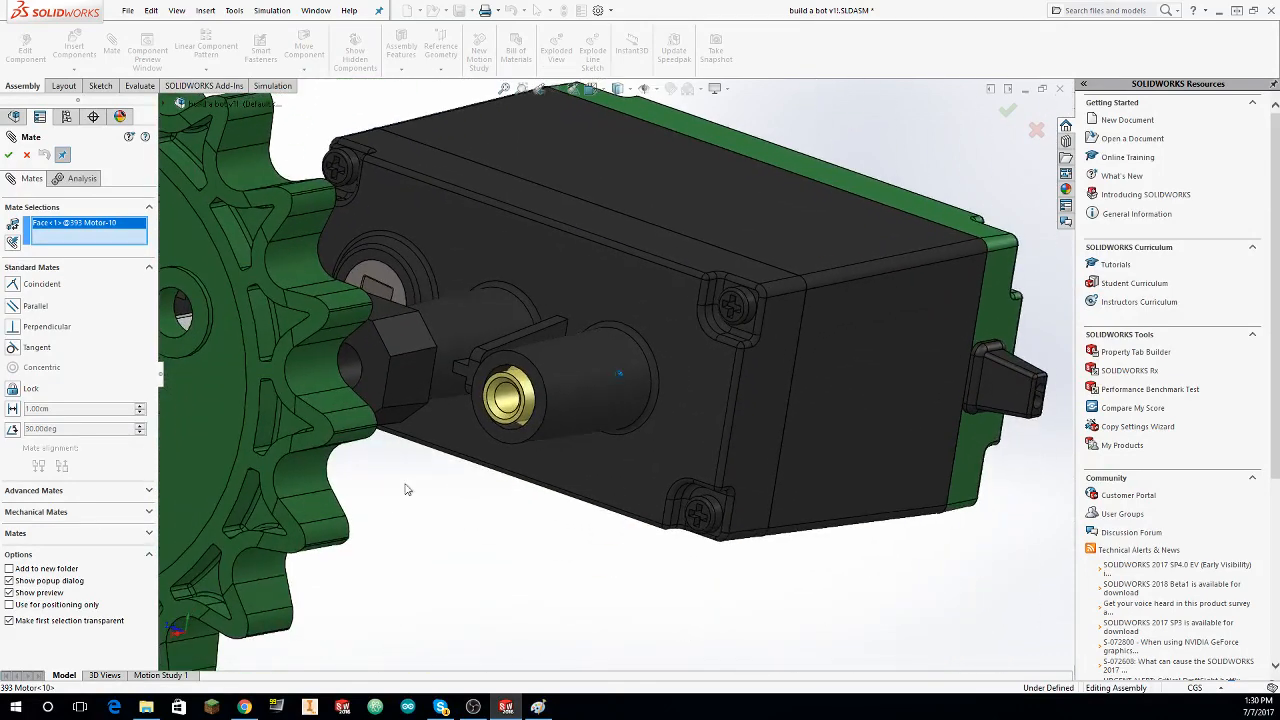
{"action": "left_click", "coordinate": [506, 362]}
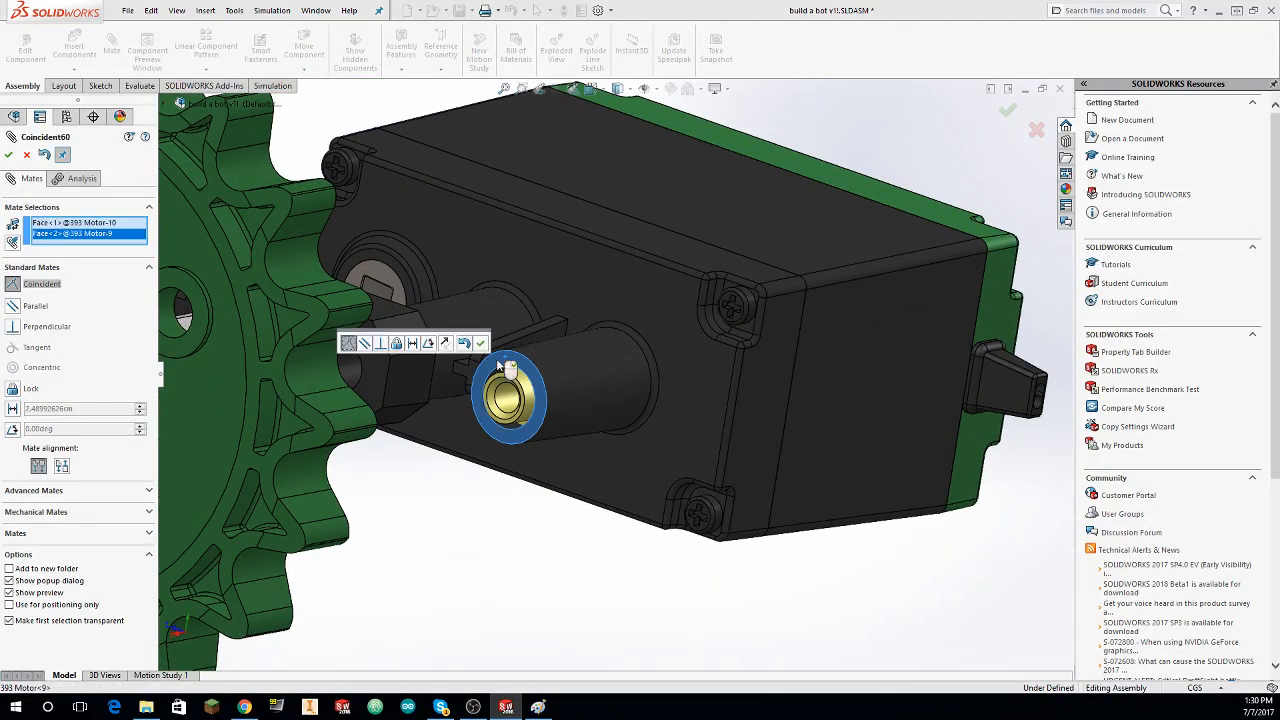
{"action": "left_click", "coordinate": [10, 155]}
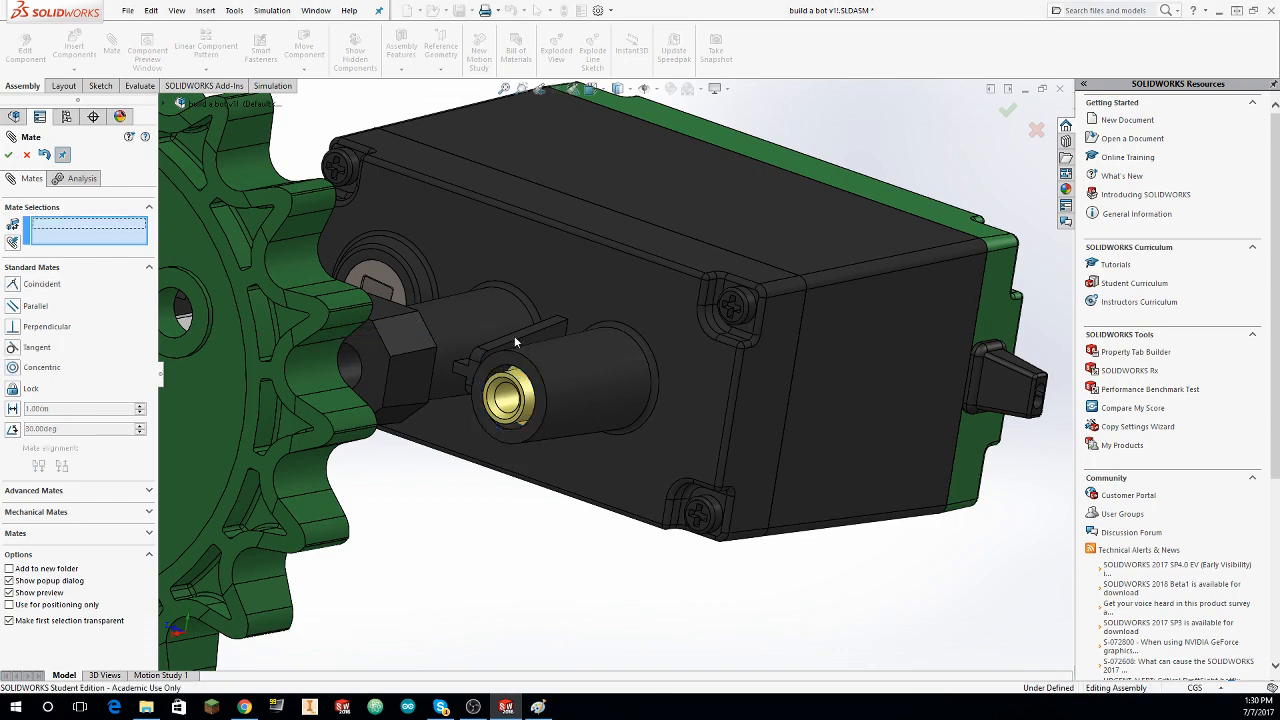
{"action": "scroll", "coordinate": [514, 341], "scroll_direction": "up", "scroll_amount": 10}
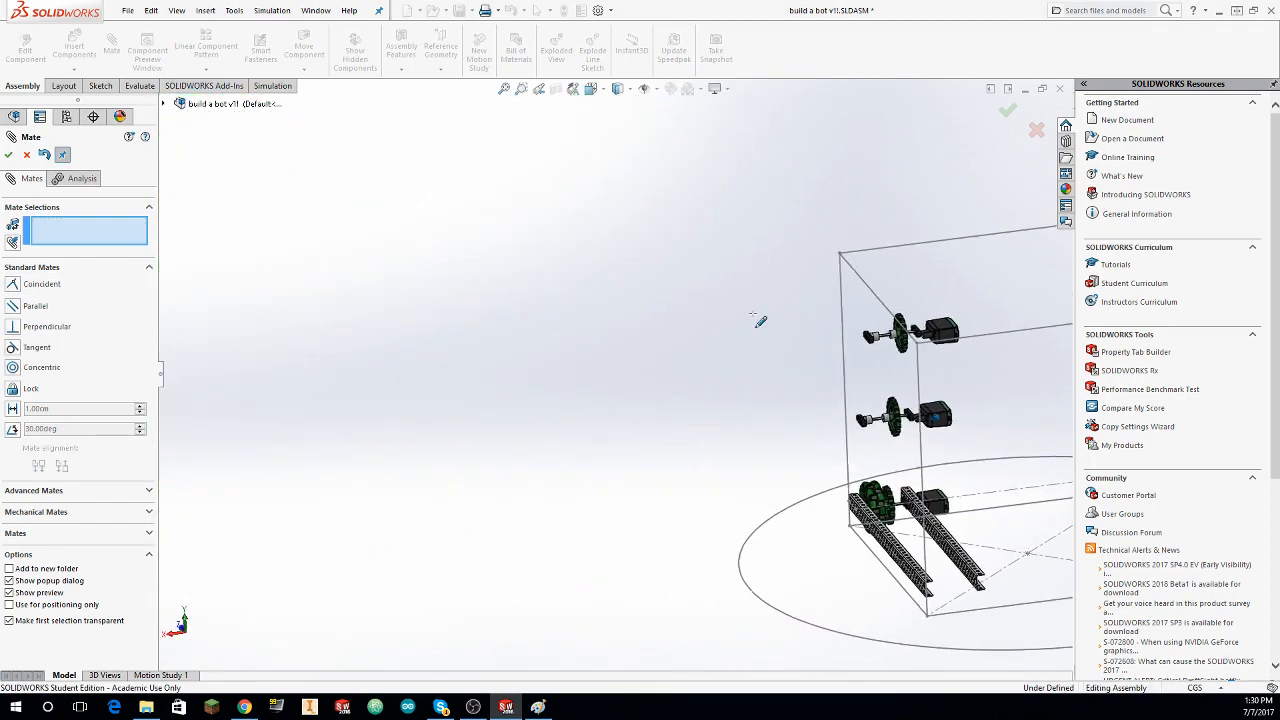
{"action": "scroll", "coordinate": [755, 324], "scroll_direction": "down", "scroll_amount": 10}
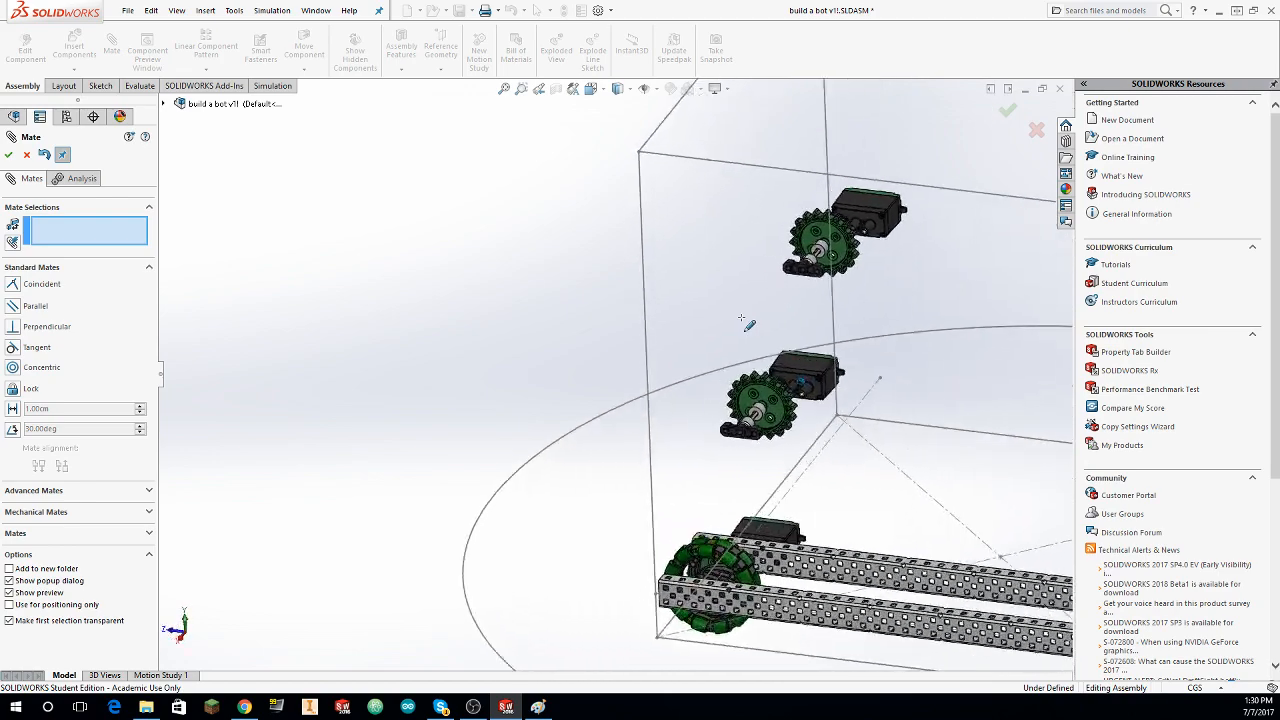
{"action": "middle_click_drag", "start_coordinate": [749, 325], "coordinate": [893, 347]}
{"action": "key", "text": "Escape"}
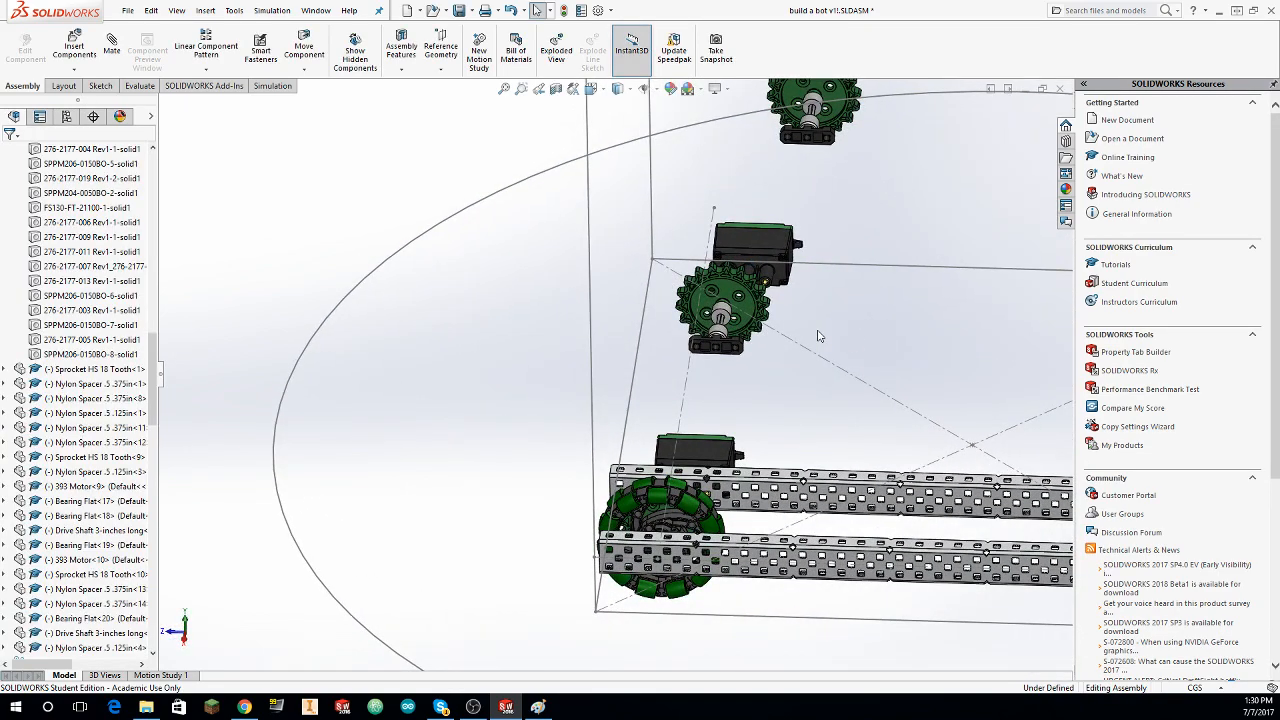
Step: Mate the middle and end holes of the upper set's outer Bearing Flat concentric with matching holes near the outer C-channel's far end
{"action": "left_click", "coordinate": [121, 40]}
{"action": "middle_click_drag", "start_coordinate": [627, 292], "coordinate": [589, 343]}
{"action": "scroll", "coordinate": [566, 346], "scroll_direction": "down", "scroll_amount": 5}
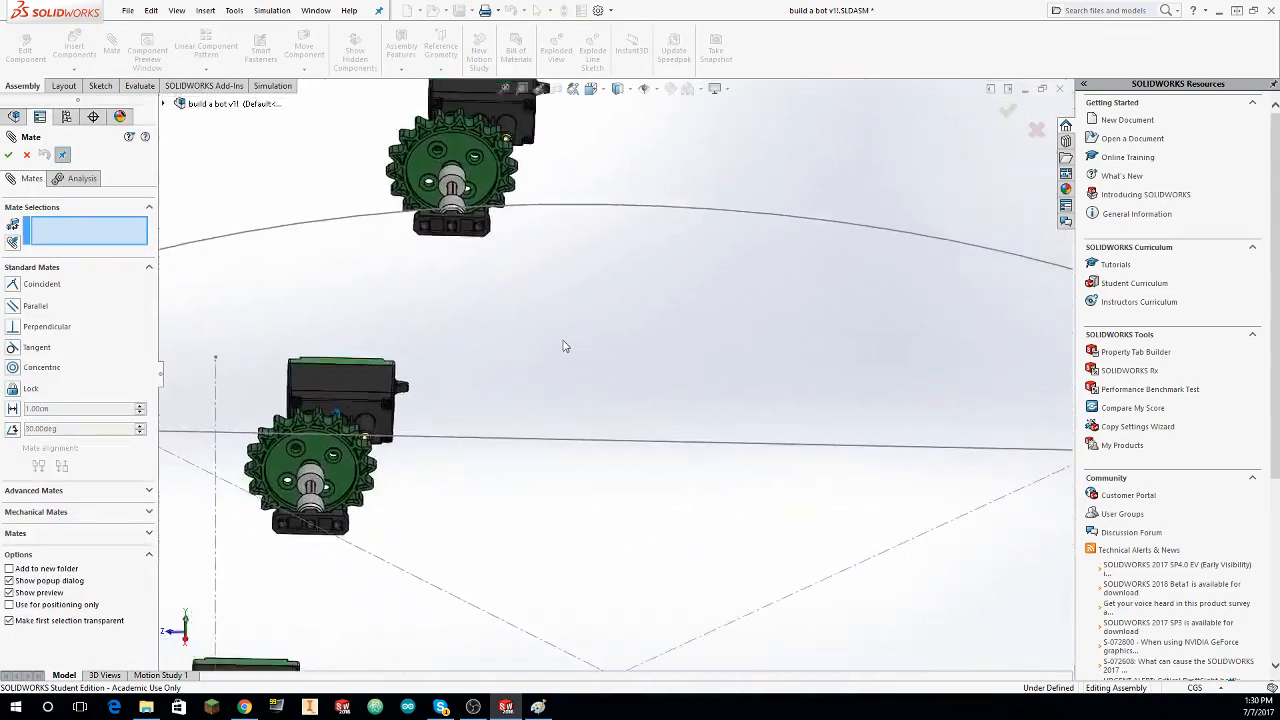
{"action": "scroll", "coordinate": [510, 365], "scroll_direction": "down", "scroll_amount": 3}
{"action": "left_click", "coordinate": [422, 367]}
{"action": "scroll", "coordinate": [450, 378], "scroll_direction": "up", "scroll_amount": 5}
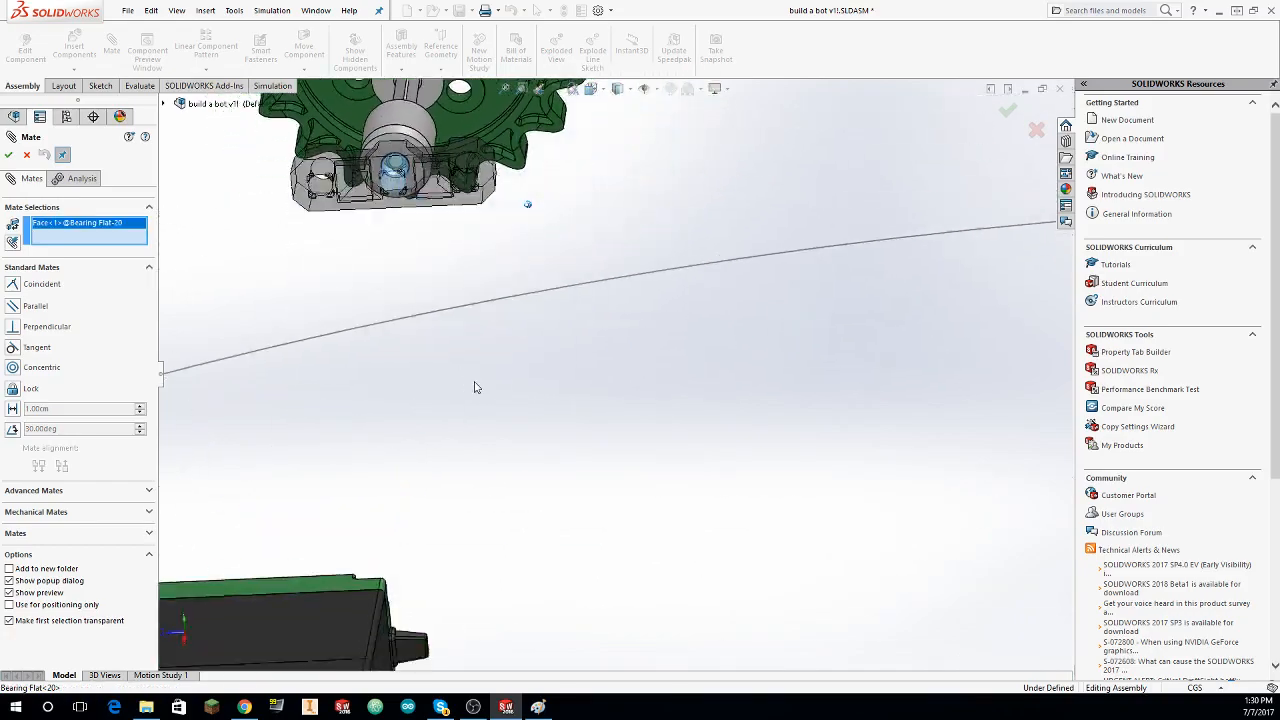
{"action": "middle_click_drag", "start_coordinate": [477, 386], "coordinate": [683, 393]}
{"action": "scroll", "coordinate": [683, 393], "scroll_direction": "down", "scroll_amount": 6}
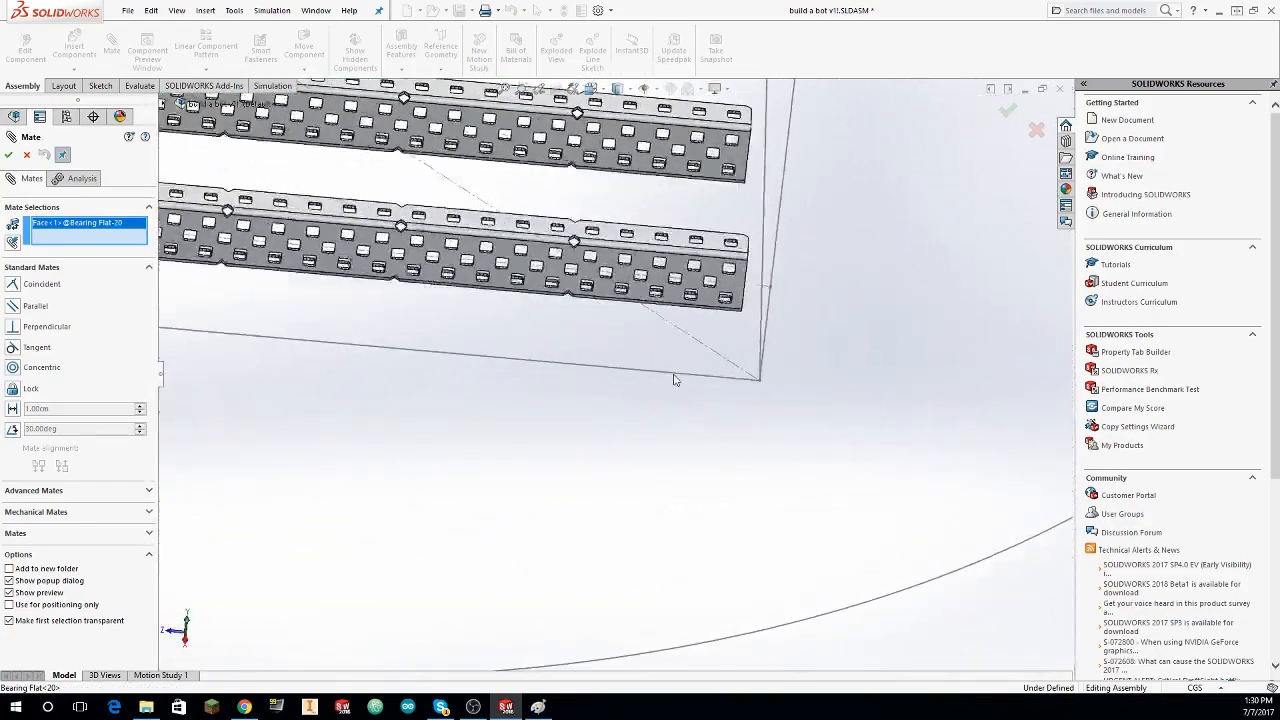
{"action": "scroll", "coordinate": [755, 363], "scroll_direction": "down", "scroll_amount": 1}
{"action": "middle_click_drag", "start_coordinate": [755, 363], "coordinate": [755, 434], "text": "ctrl"}
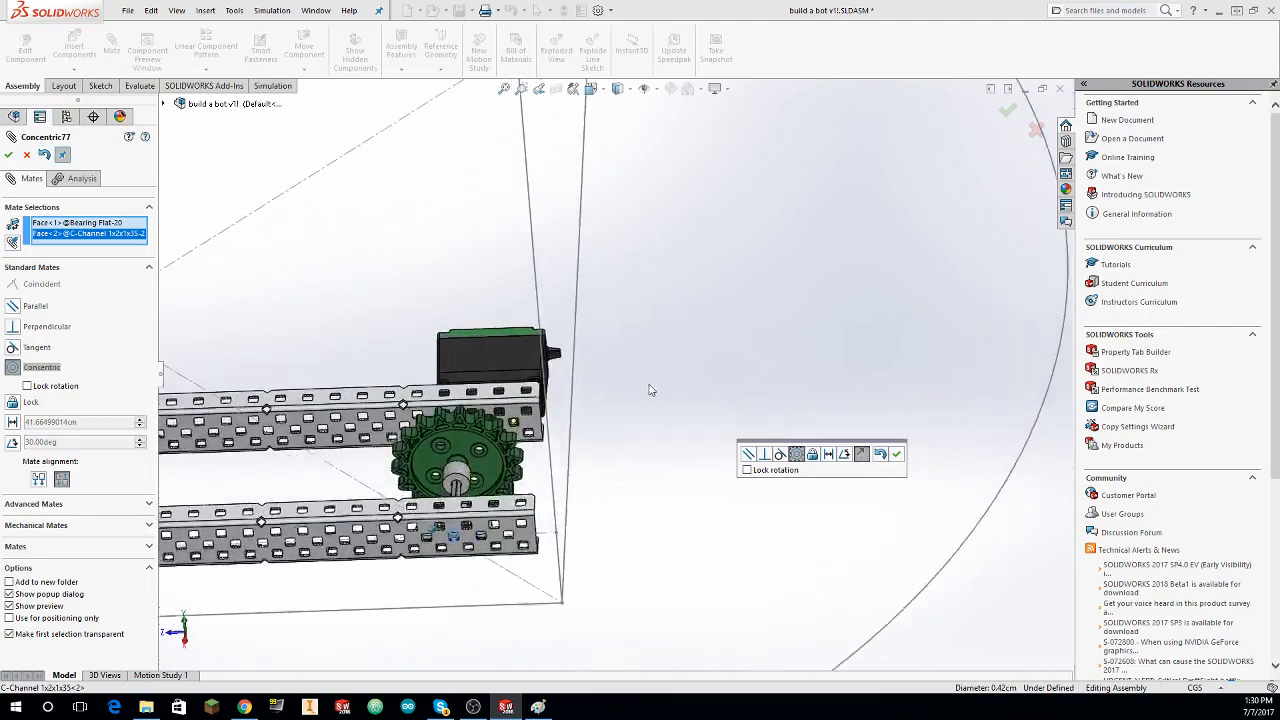
{"action": "left_click", "coordinate": [8, 156]}
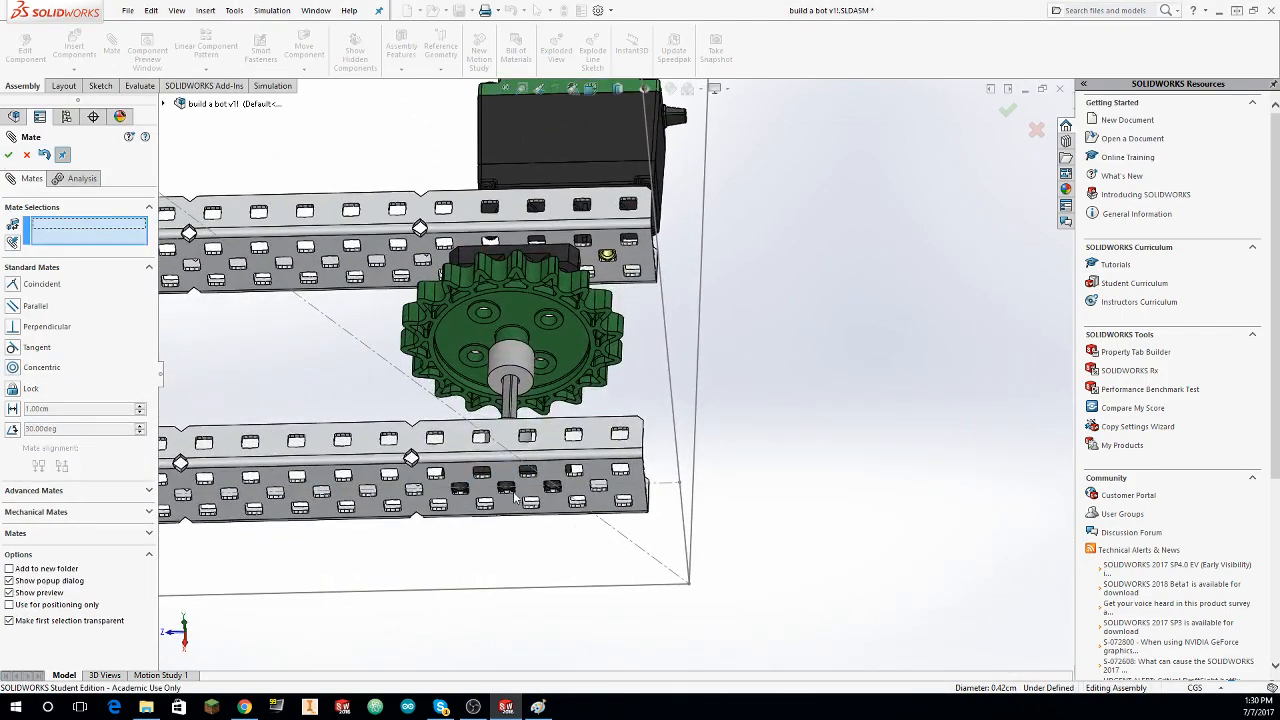
{"action": "left_click", "coordinate": [651, 436]}
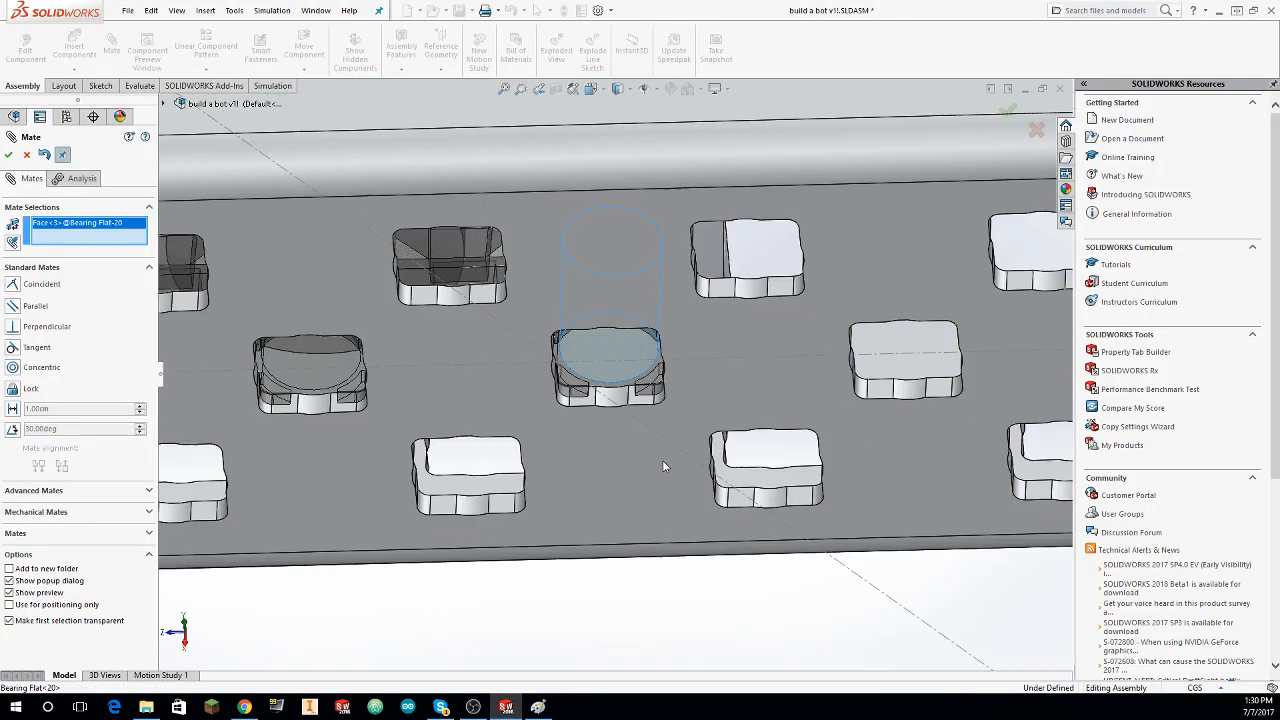
{"action": "left_click", "coordinate": [8, 156]}
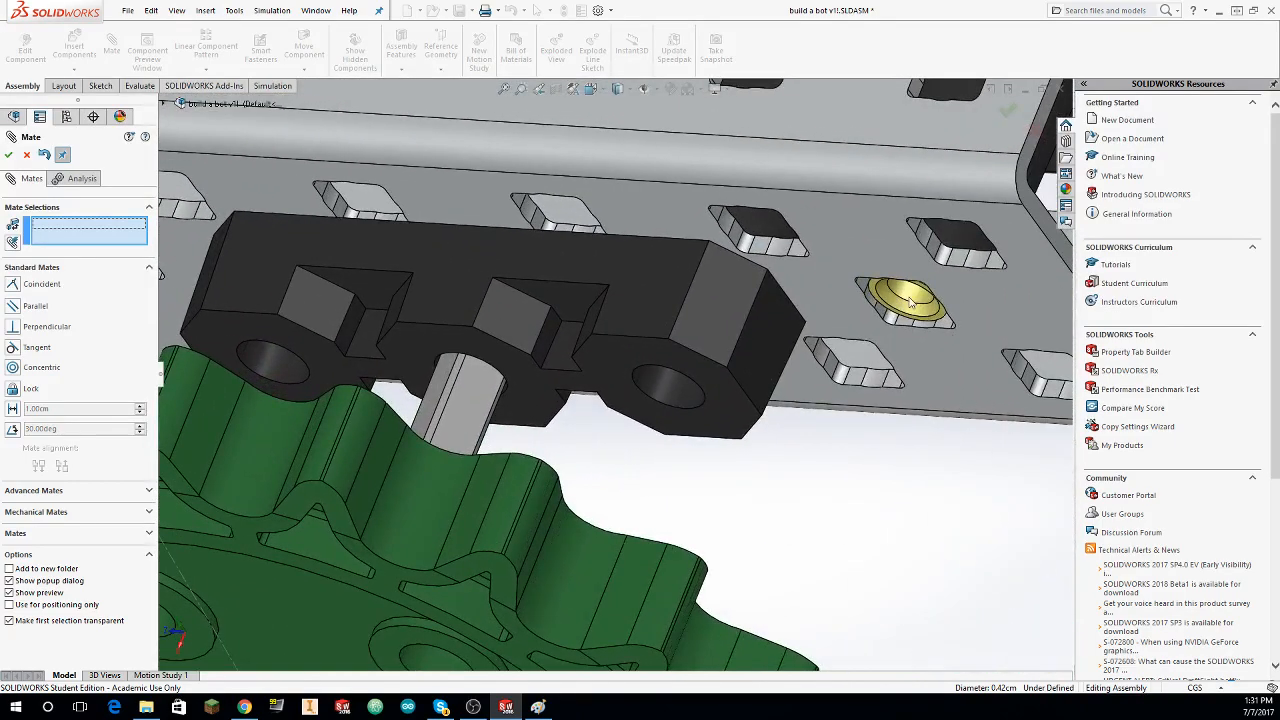
Step: Mate the end set's 393 Motor post concentric with an inner C-channel hole, and the other set's Bearing Flat concentric with a mid-length outer C-channel hole
{"action": "left_click", "coordinate": [910, 303]}
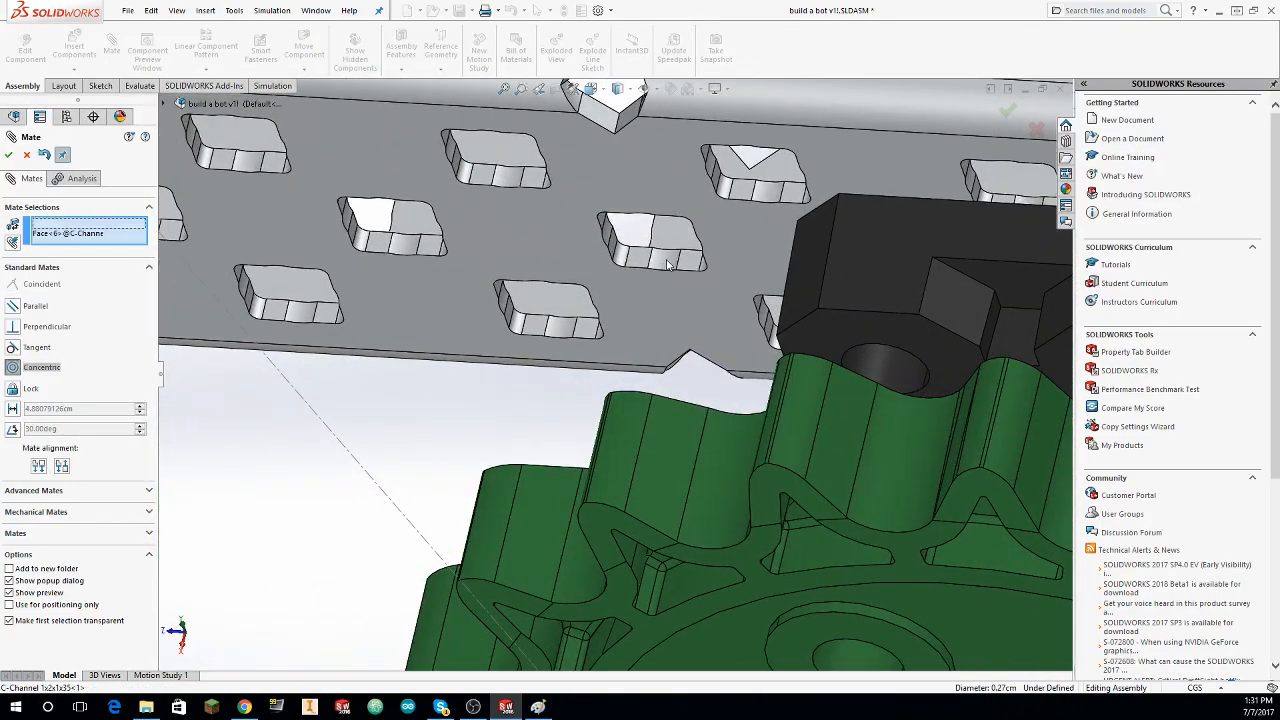
{"action": "left_click", "coordinate": [12, 367]}
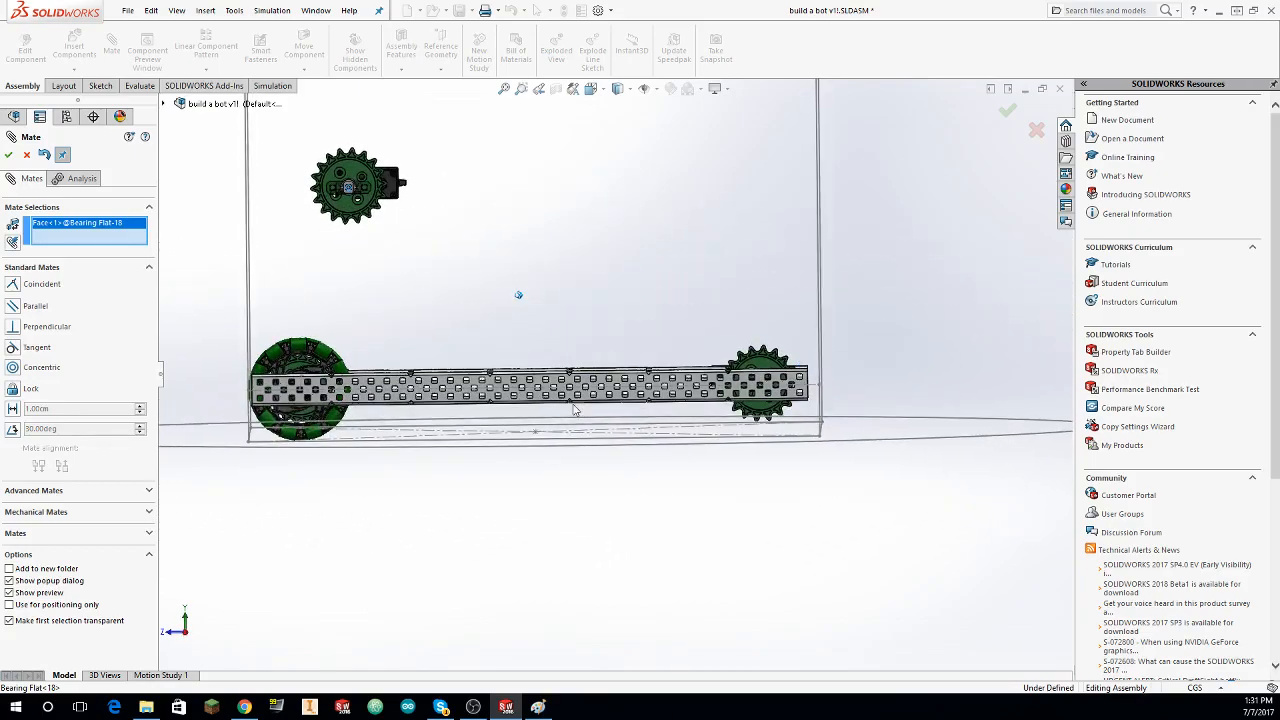
{"action": "scroll", "coordinate": [568, 410], "scroll_direction": "down", "scroll_amount": 10}
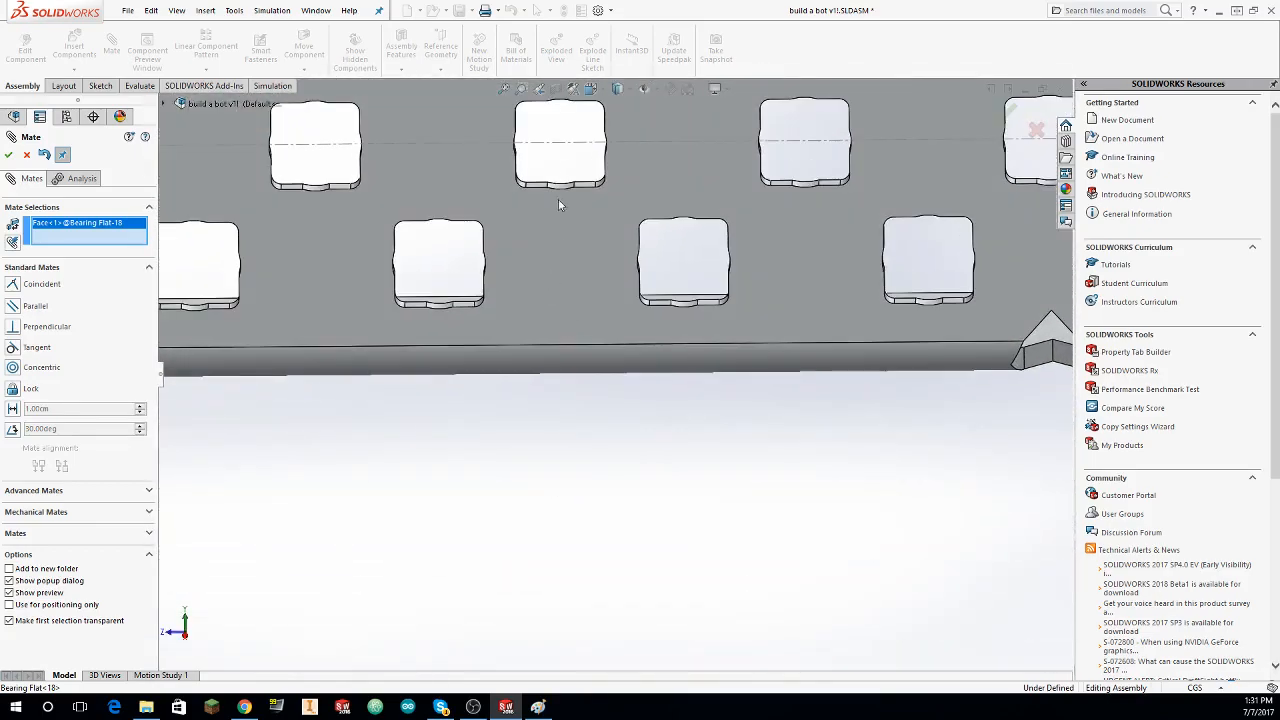
{"action": "left_click", "coordinate": [523, 230]}
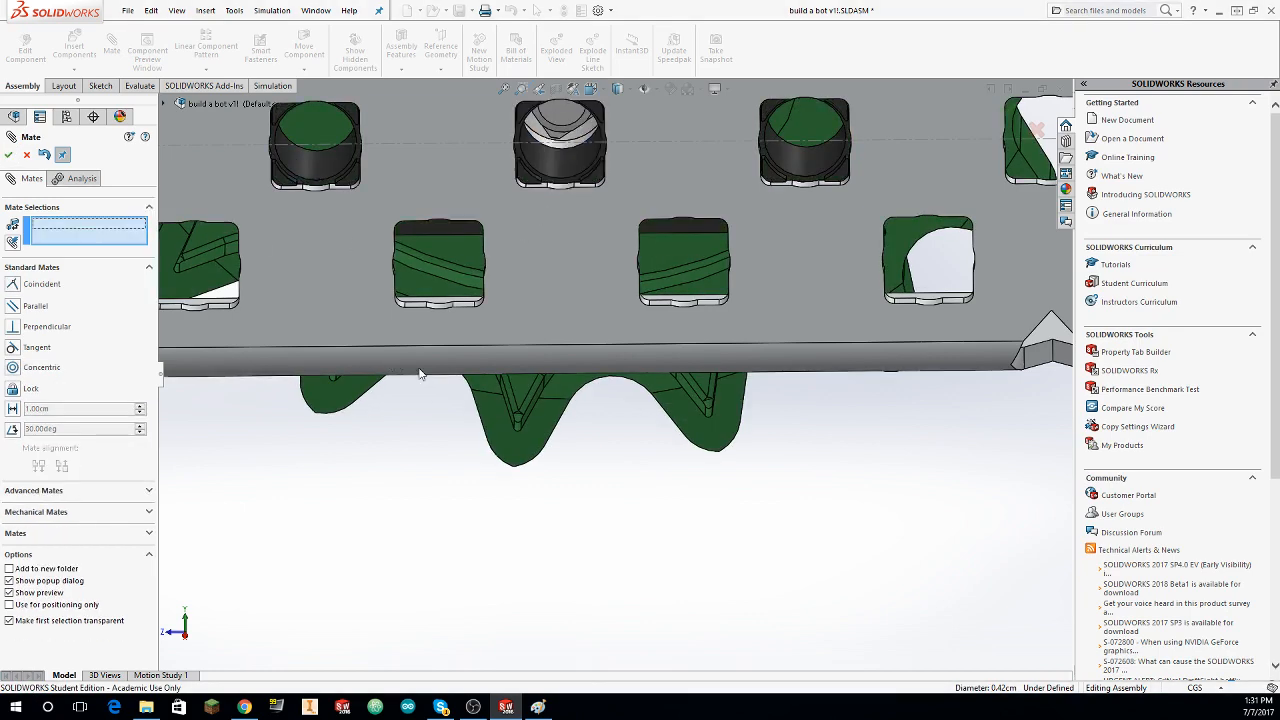
Step: Mate the post of the middle set's 393 Motor concentric with the inner C-channel hole it sits in, and finish mating
{"action": "scroll", "coordinate": [622, 430], "scroll_direction": "up", "scroll_amount": 10}
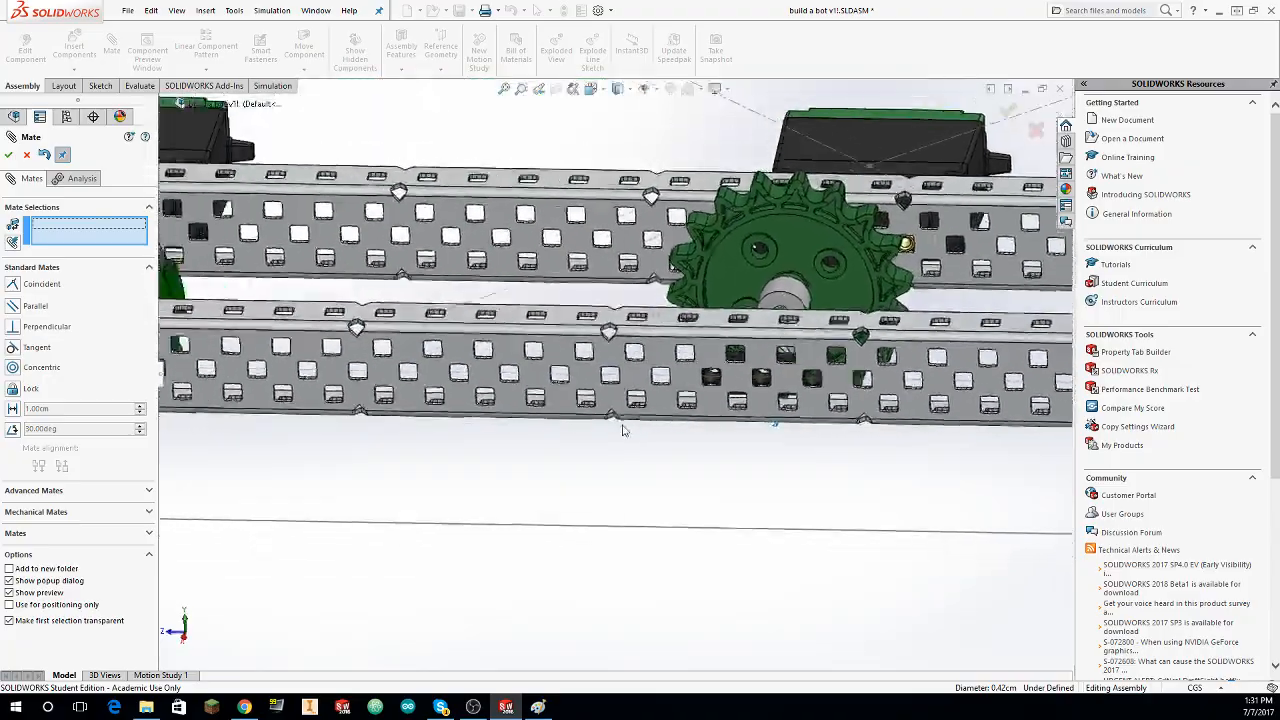
{"action": "scroll", "coordinate": [622, 430], "scroll_direction": "up", "scroll_amount": 2}
{"action": "middle_click_drag", "start_coordinate": [622, 430], "coordinate": [645, 442]}
{"action": "scroll", "coordinate": [637, 430], "scroll_direction": "down", "scroll_amount": 3}
{"action": "scroll", "coordinate": [637, 430], "scroll_direction": "down", "scroll_amount": 2}
{"action": "scroll", "coordinate": [811, 480], "scroll_direction": "down", "scroll_amount": 5}
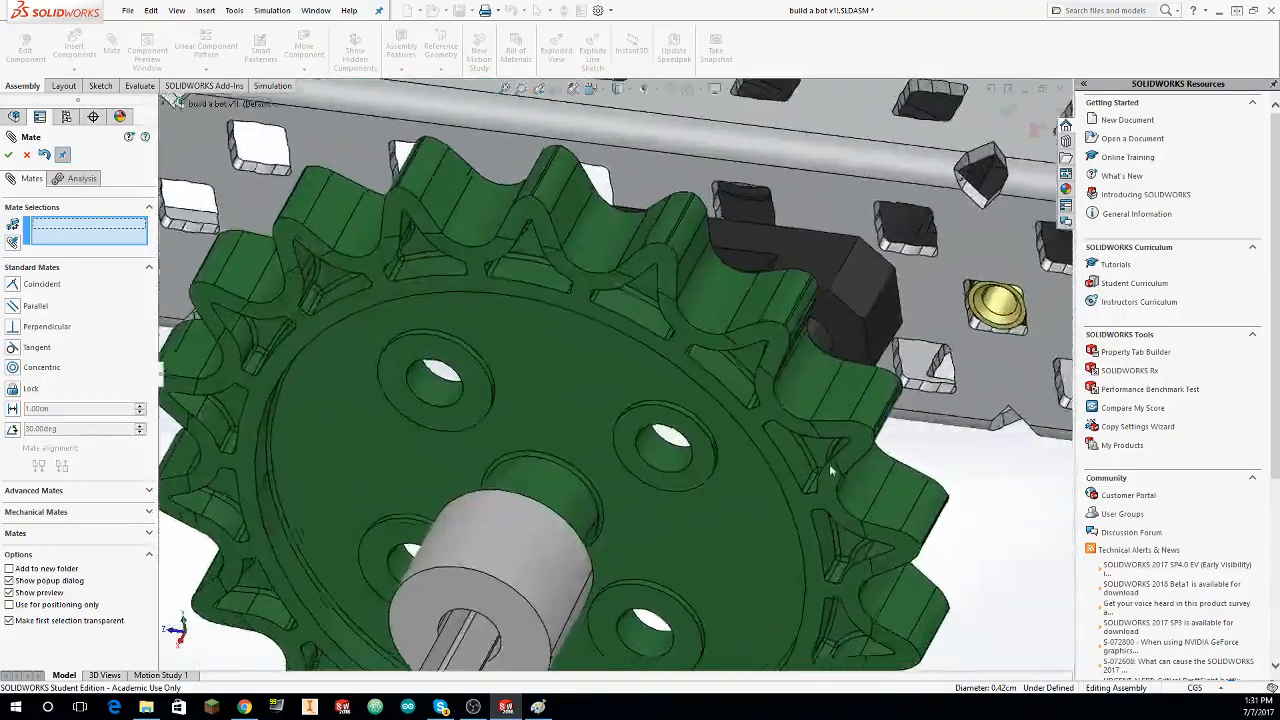
{"action": "scroll", "coordinate": [922, 327], "scroll_direction": "down", "scroll_amount": 3}
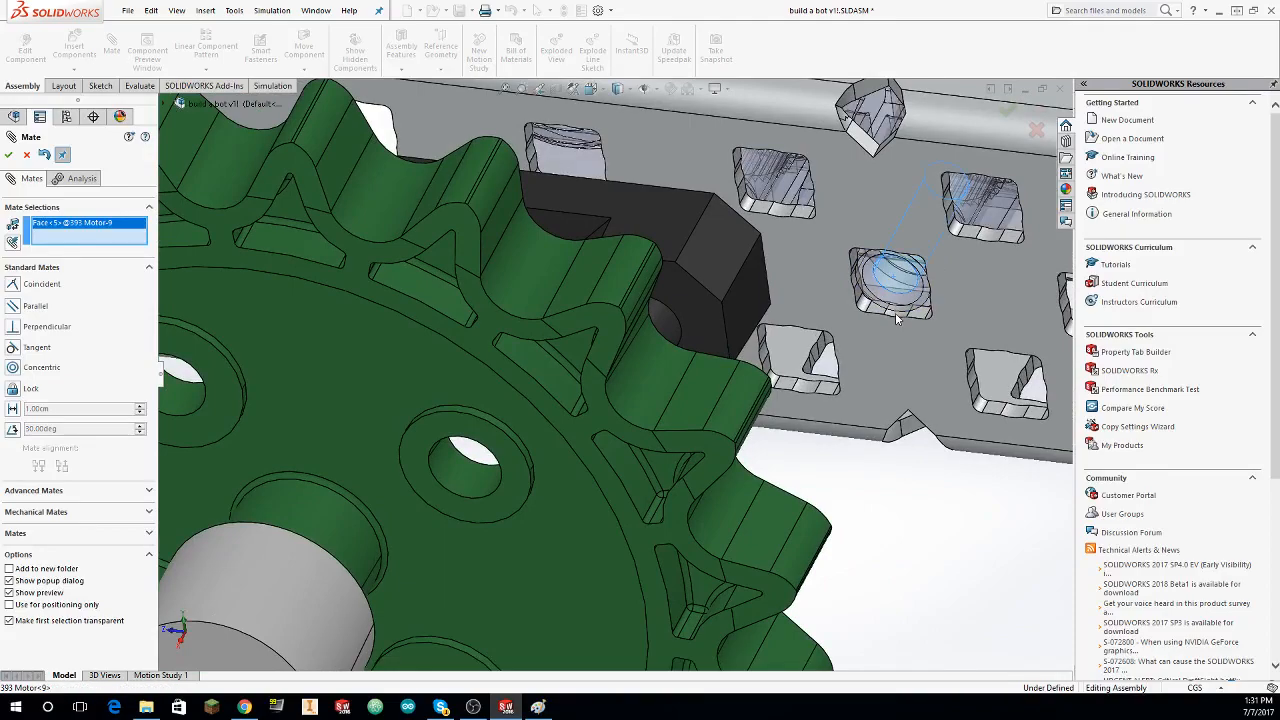
{"action": "left_click", "coordinate": [895, 312]}
{"action": "left_click", "coordinate": [12, 157]}
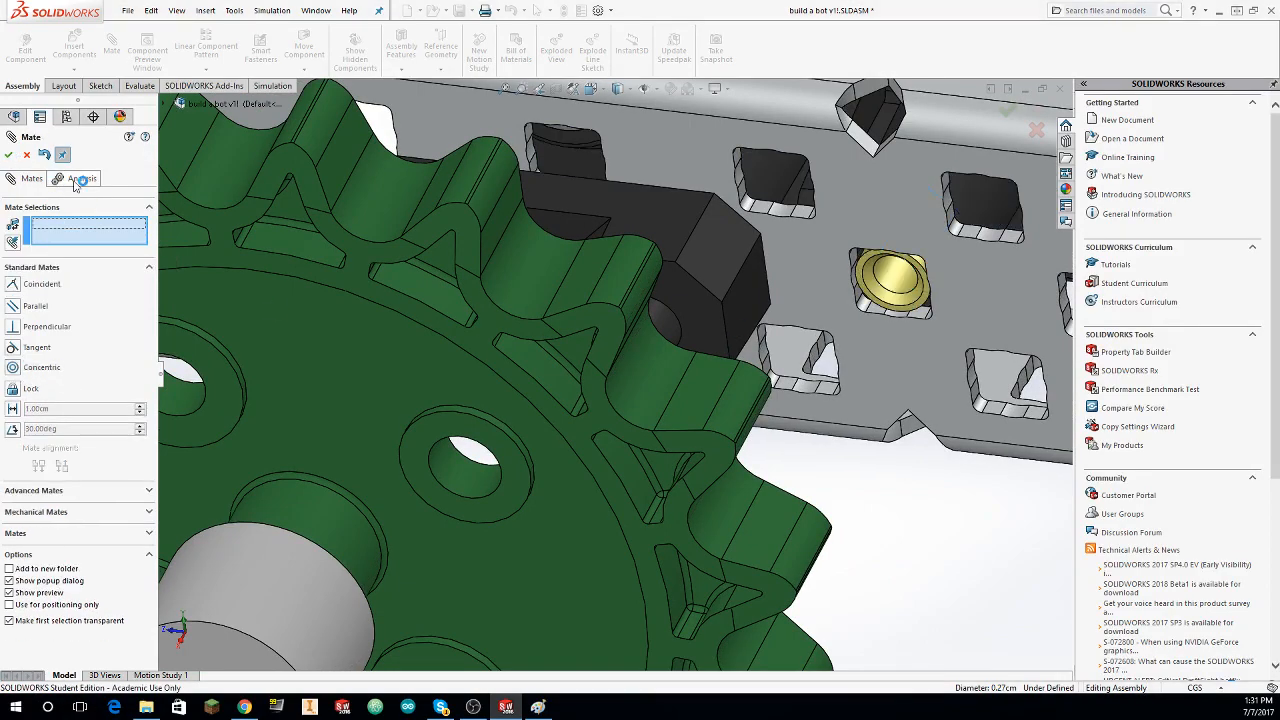
{"action": "scroll", "coordinate": [387, 252], "scroll_direction": "up", "scroll_amount": 10}
{"action": "scroll", "coordinate": [387, 252], "scroll_direction": "up", "scroll_amount": 2}
{"action": "middle_click_drag", "start_coordinate": [387, 252], "coordinate": [547, 340]}
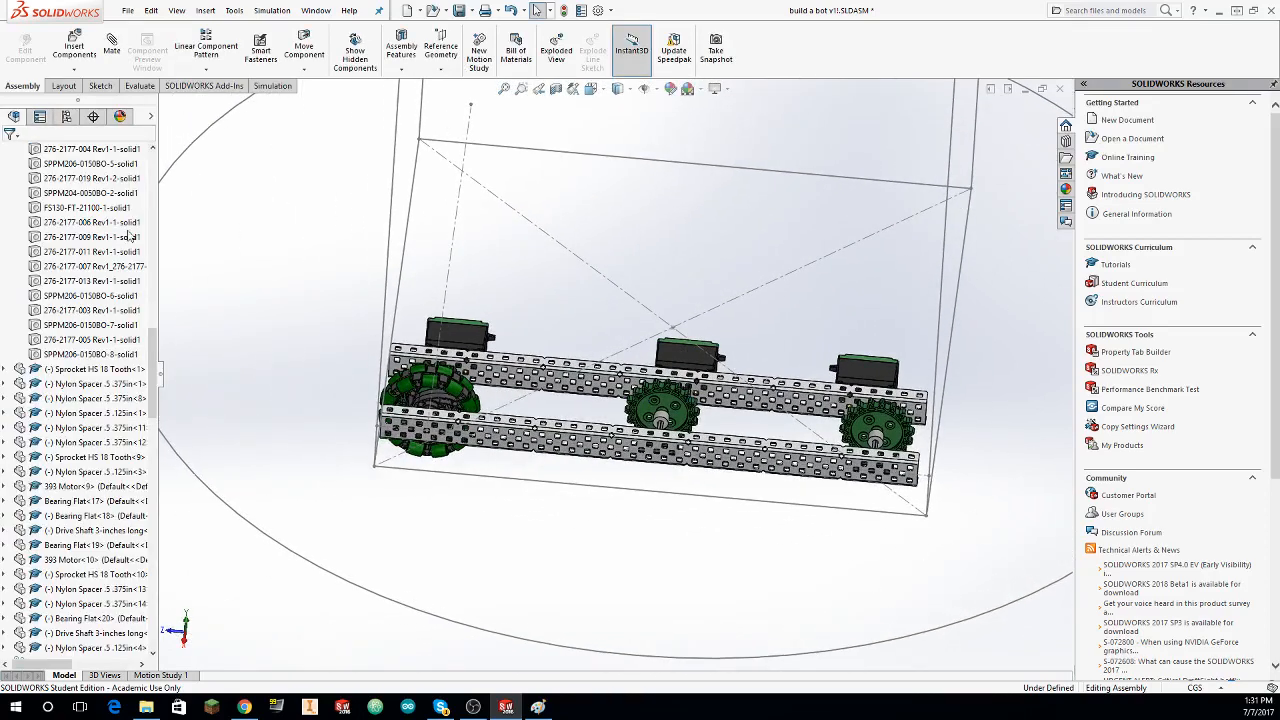
Step: Insert 3.25inch omni inserts.SLDASM from the Wheels library folder and place it between the middle and end motors
{"action": "left_click", "coordinate": [75, 47]}
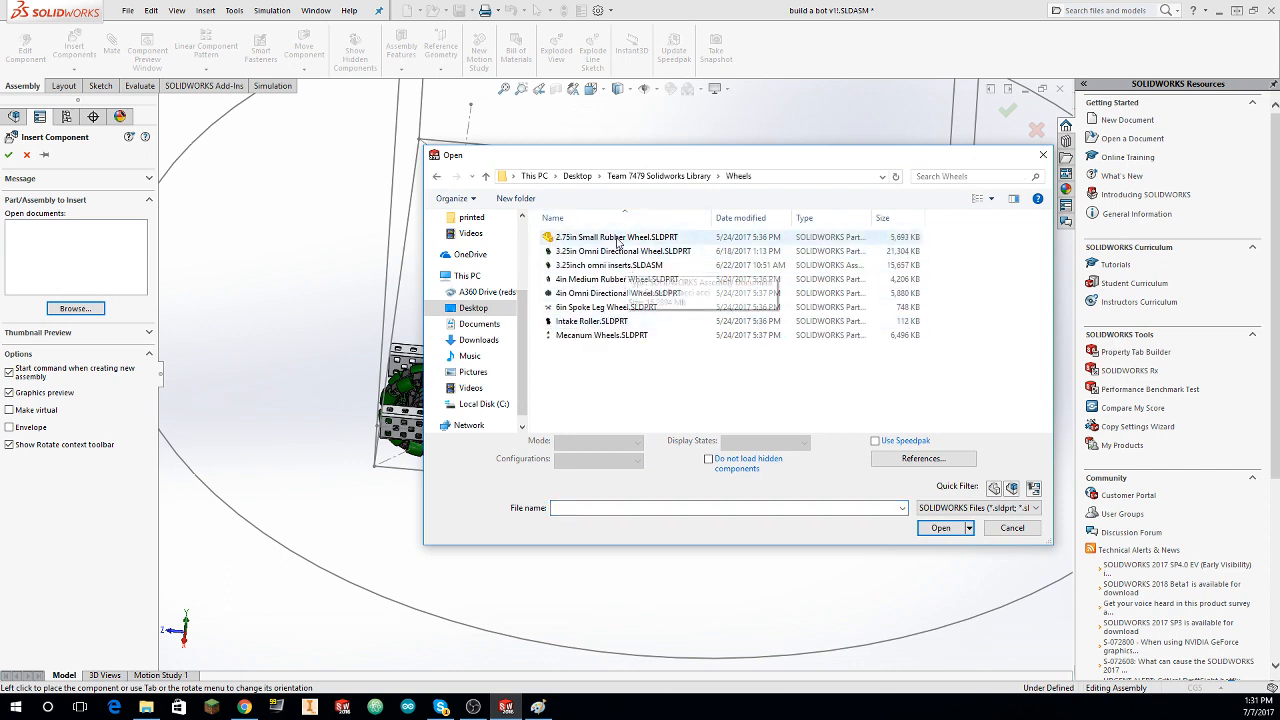
{"action": "left_click", "coordinate": [630, 255]}
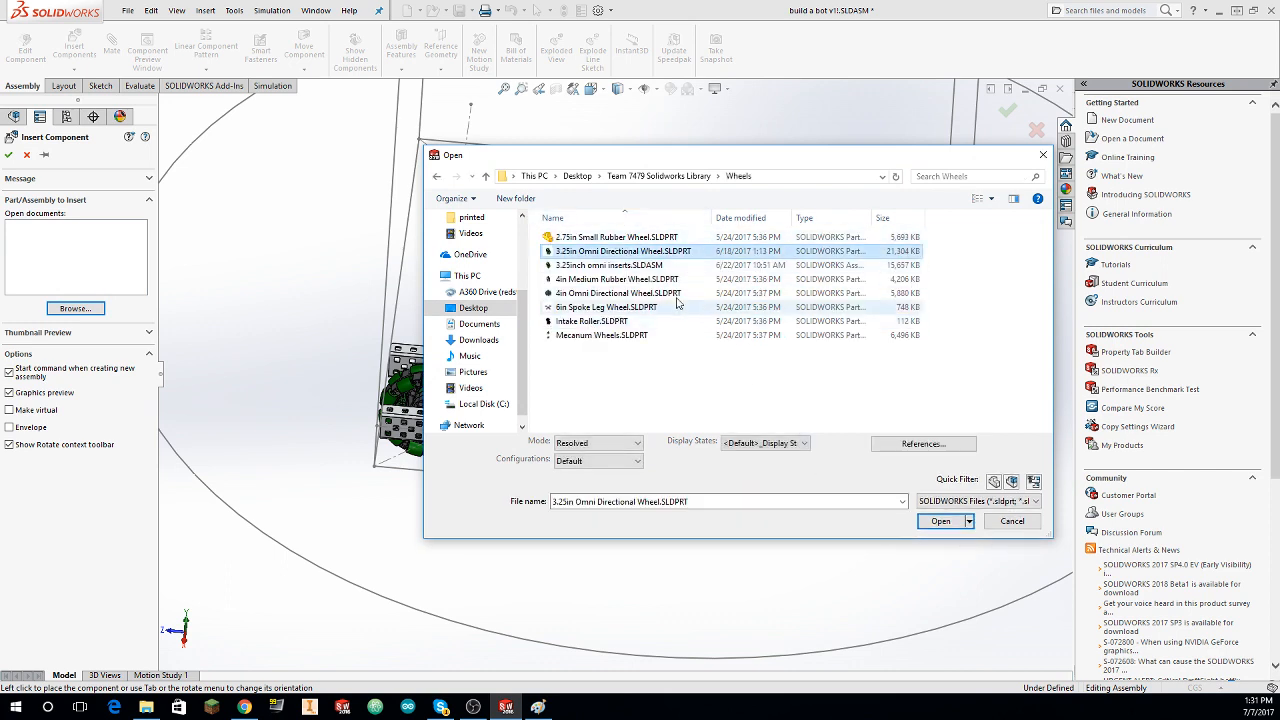
{"action": "left_click", "coordinate": [630, 265]}
{"action": "left_click", "coordinate": [940, 528]}
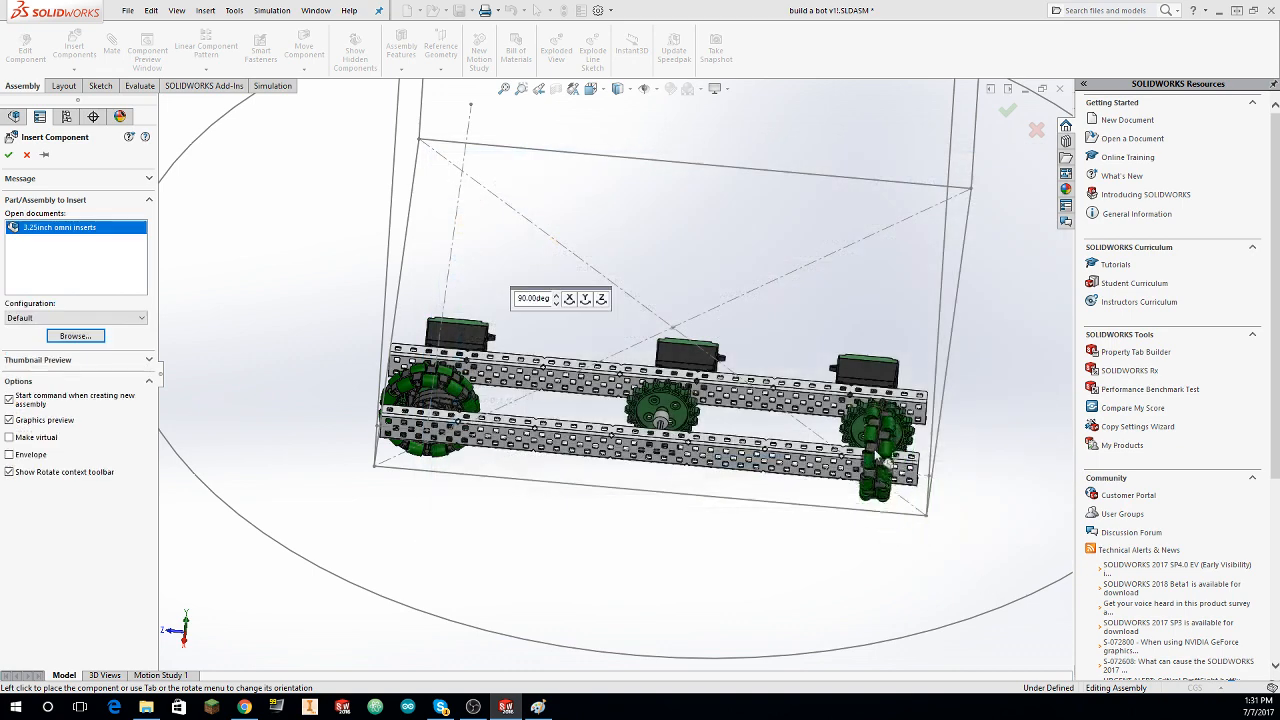
{"action": "right_click", "coordinate": [815, 350]}
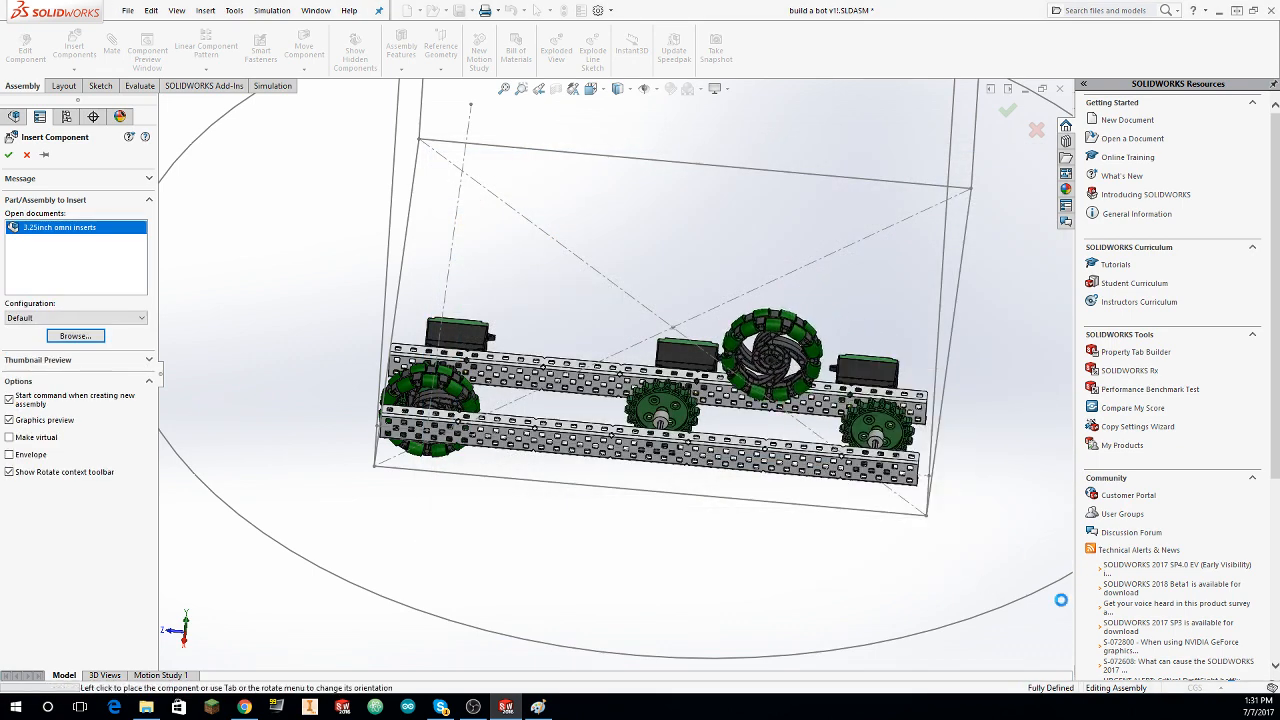
Step: Insert a second copy of 3.25inch omni inserts.SLDASM and place it in free space above the middle motor
{"action": "left_click", "coordinate": [93, 58]}
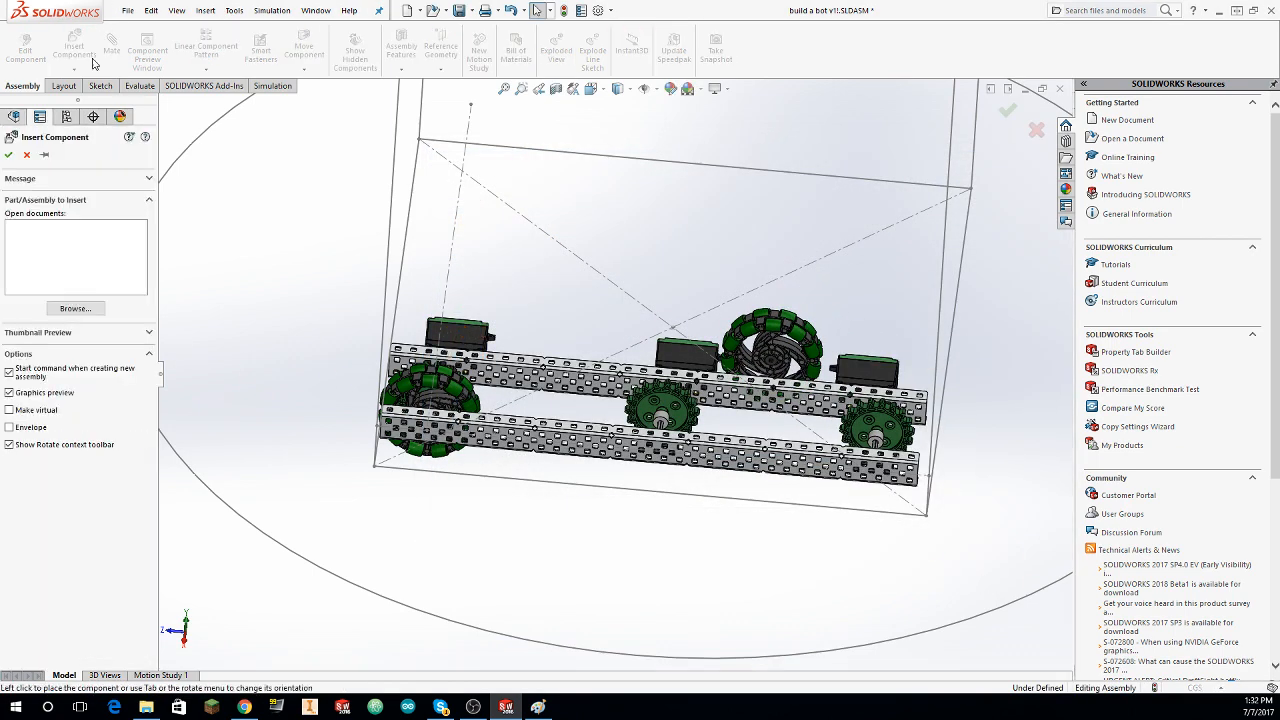
{"action": "left_click", "coordinate": [75, 309]}
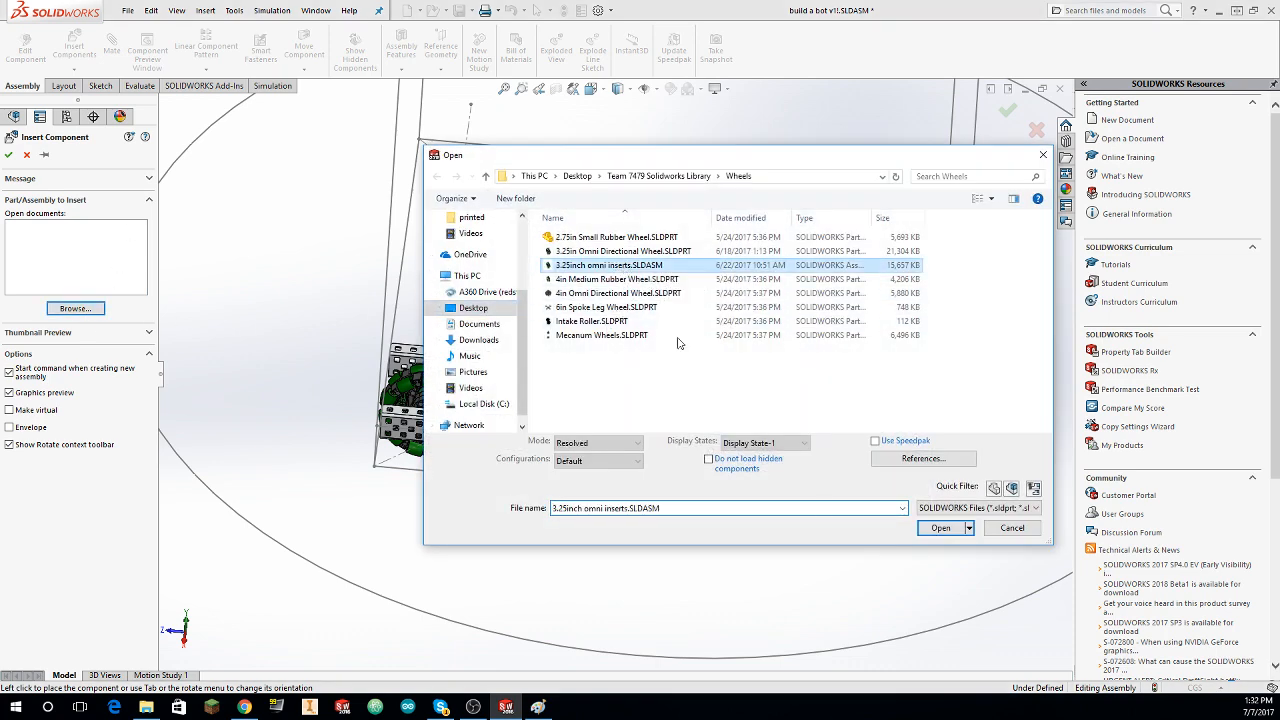
{"action": "left_click", "coordinate": [930, 531]}
{"action": "right_click", "coordinate": [684, 311]}
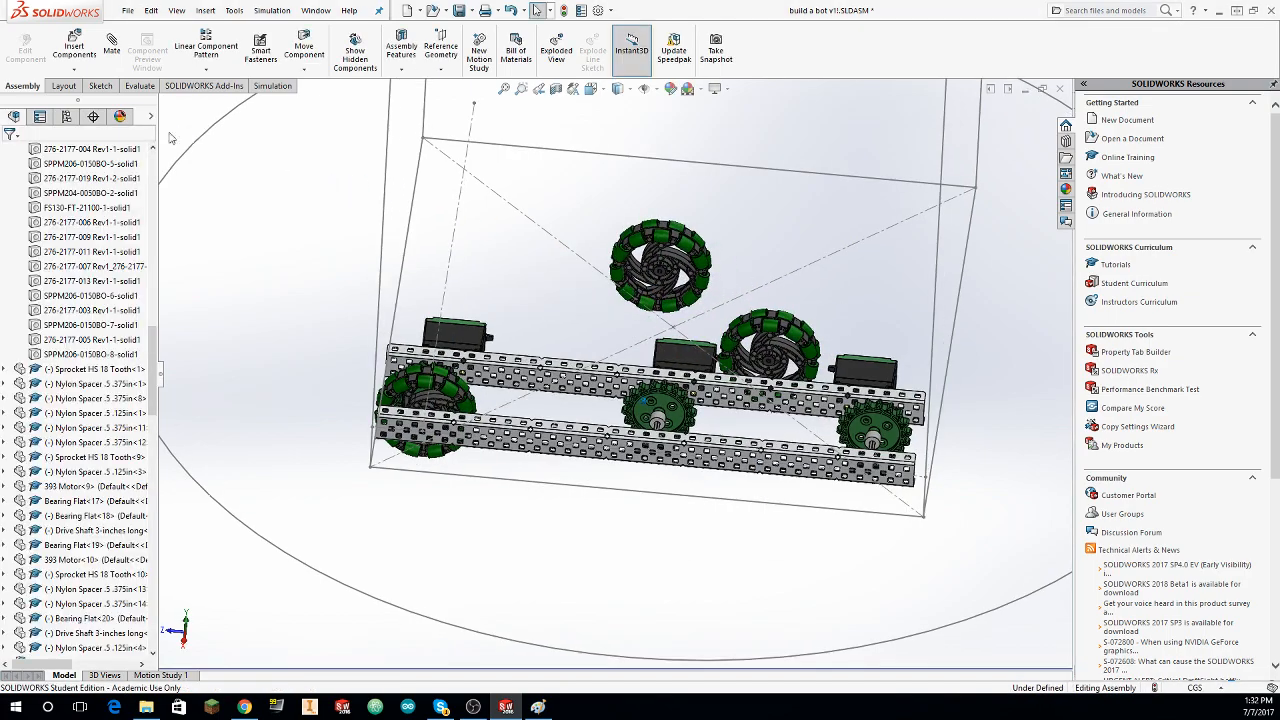
Step: Mate the metal insert of the omni wheel nearest the end set concentric with the .375in Nylon Spacer beside the end sprocket
{"action": "left_click", "coordinate": [112, 46]}
{"action": "scroll", "coordinate": [648, 278], "scroll_direction": "down", "scroll_amount": 2}
{"action": "scroll", "coordinate": [626, 276], "scroll_direction": "down", "scroll_amount": 6}
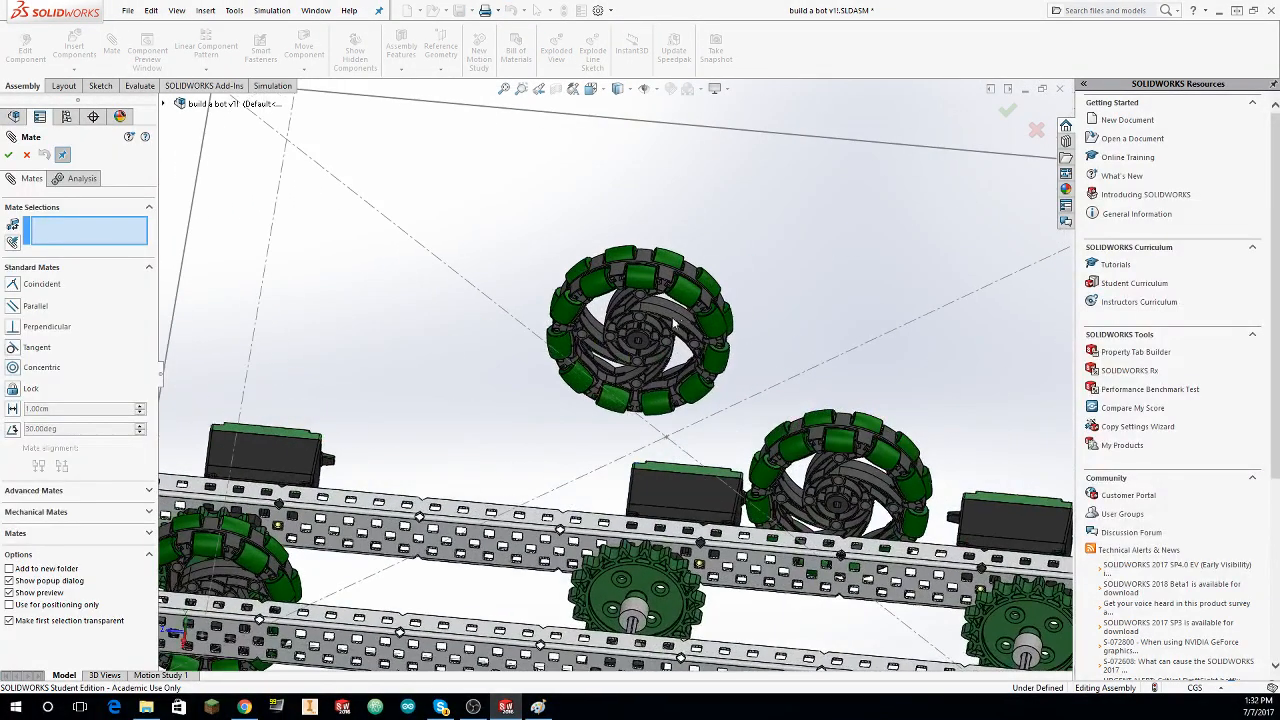
{"action": "scroll", "coordinate": [602, 391], "scroll_direction": "up", "scroll_amount": 4}
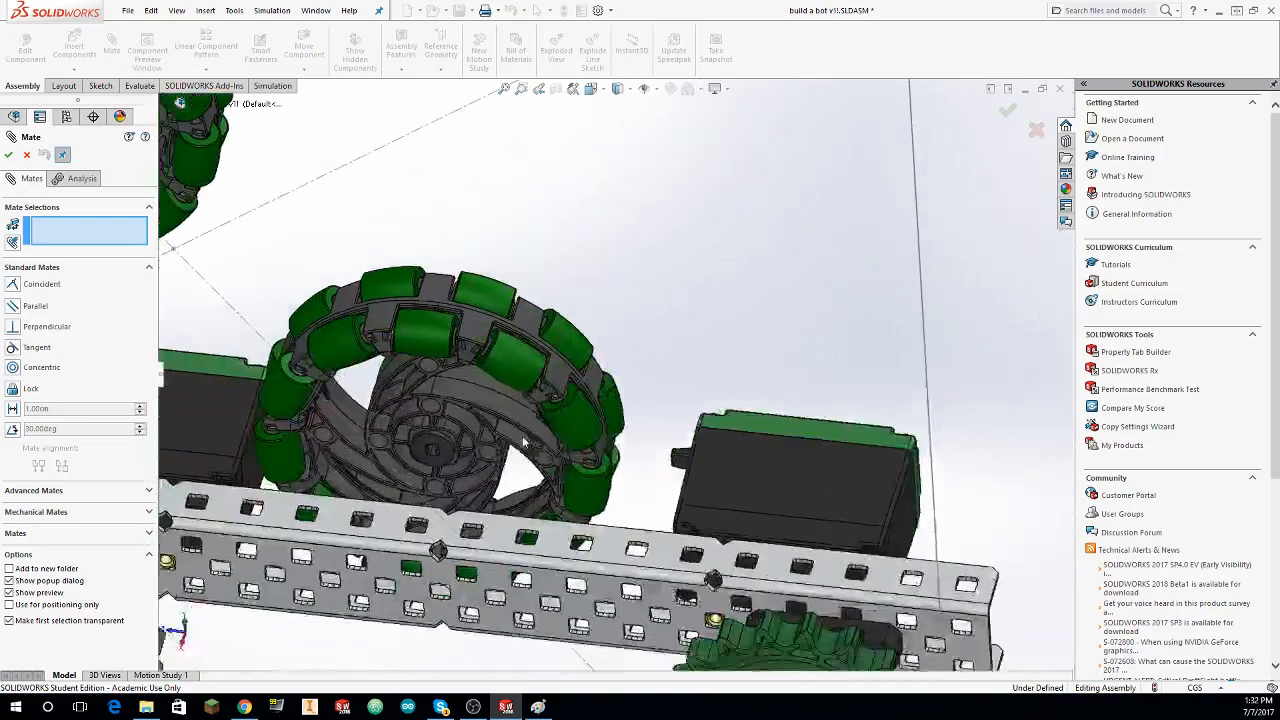
{"action": "scroll", "coordinate": [451, 475], "scroll_direction": "down", "scroll_amount": 7}
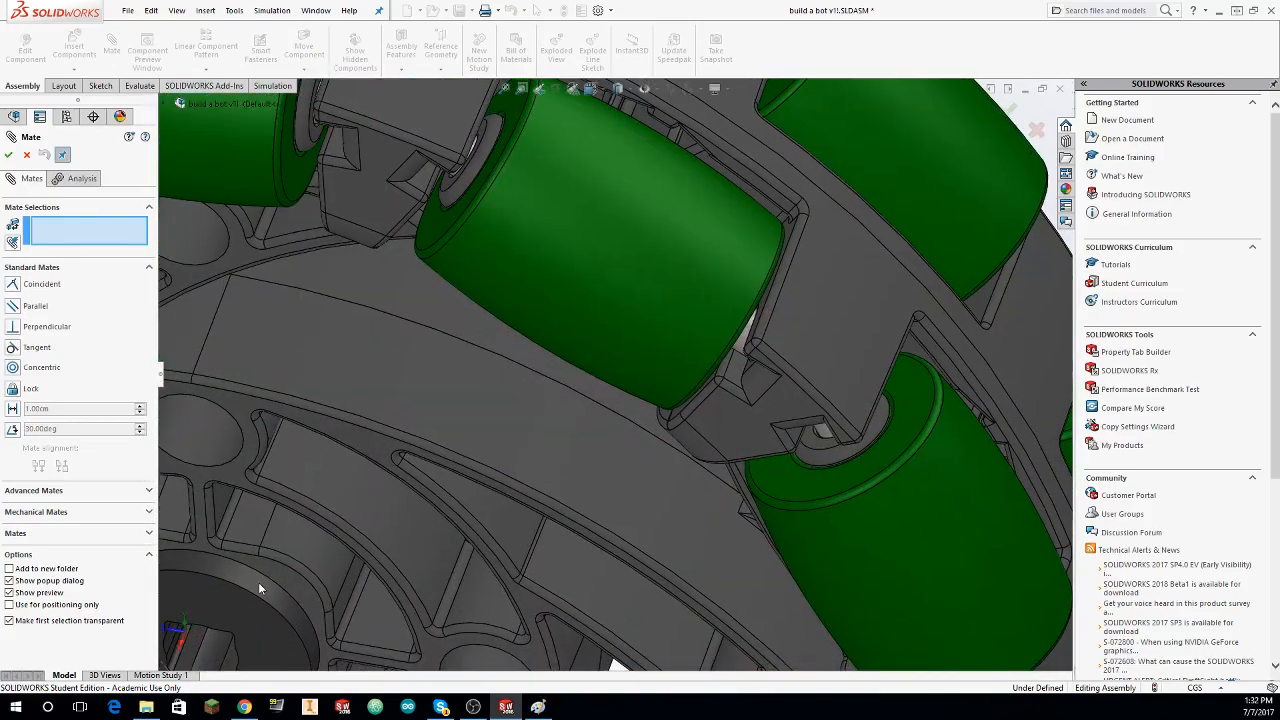
{"action": "left_click", "coordinate": [258, 585]}
{"action": "scroll", "coordinate": [296, 579], "scroll_direction": "down", "scroll_amount": 4}
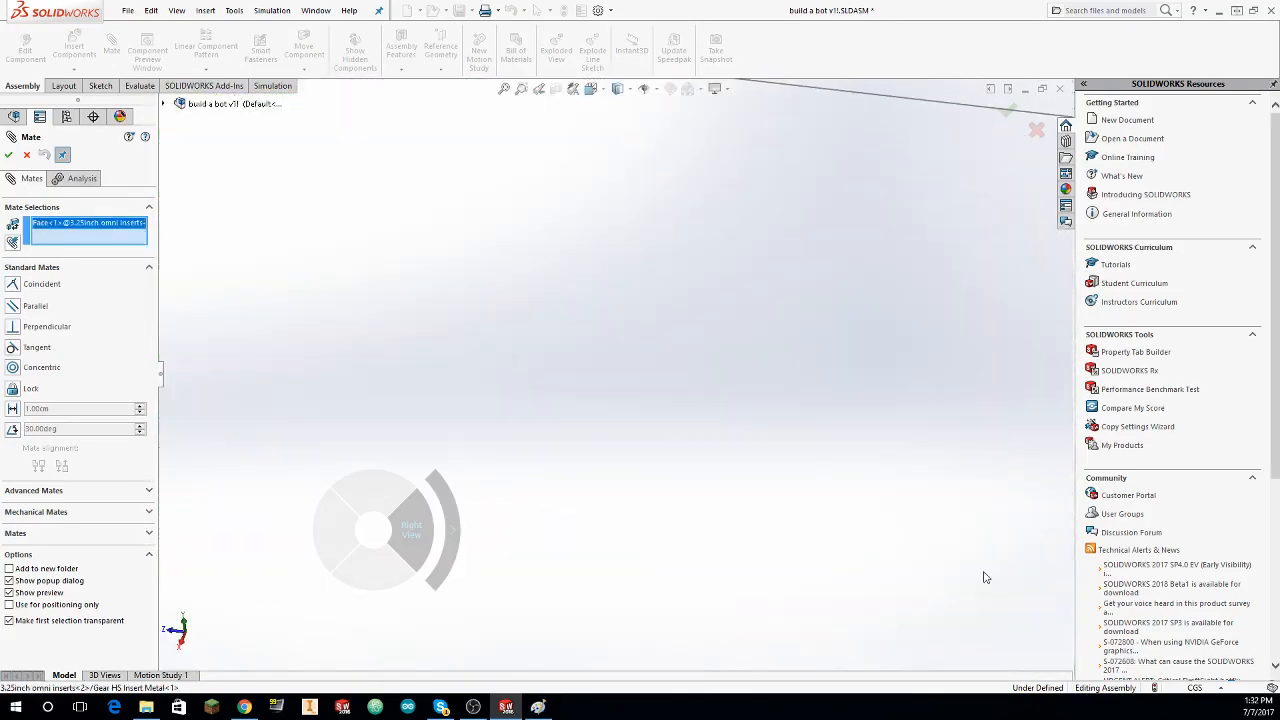
{"action": "middle_click_drag", "start_coordinate": [785, 470], "coordinate": [722, 545]}
{"action": "scroll", "coordinate": [734, 477], "scroll_direction": "down", "scroll_amount": 8}
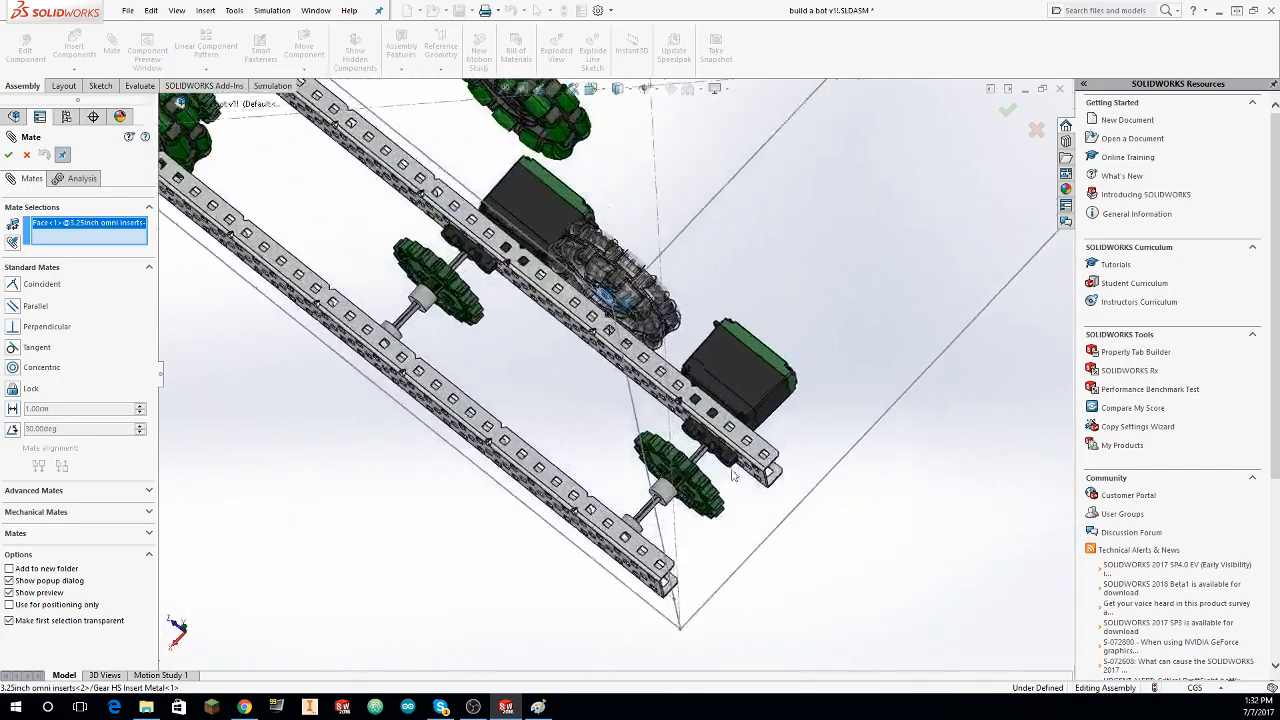
{"action": "middle_click_drag", "start_coordinate": [602, 542], "coordinate": [565, 572]}
{"action": "left_click", "coordinate": [566, 578]}
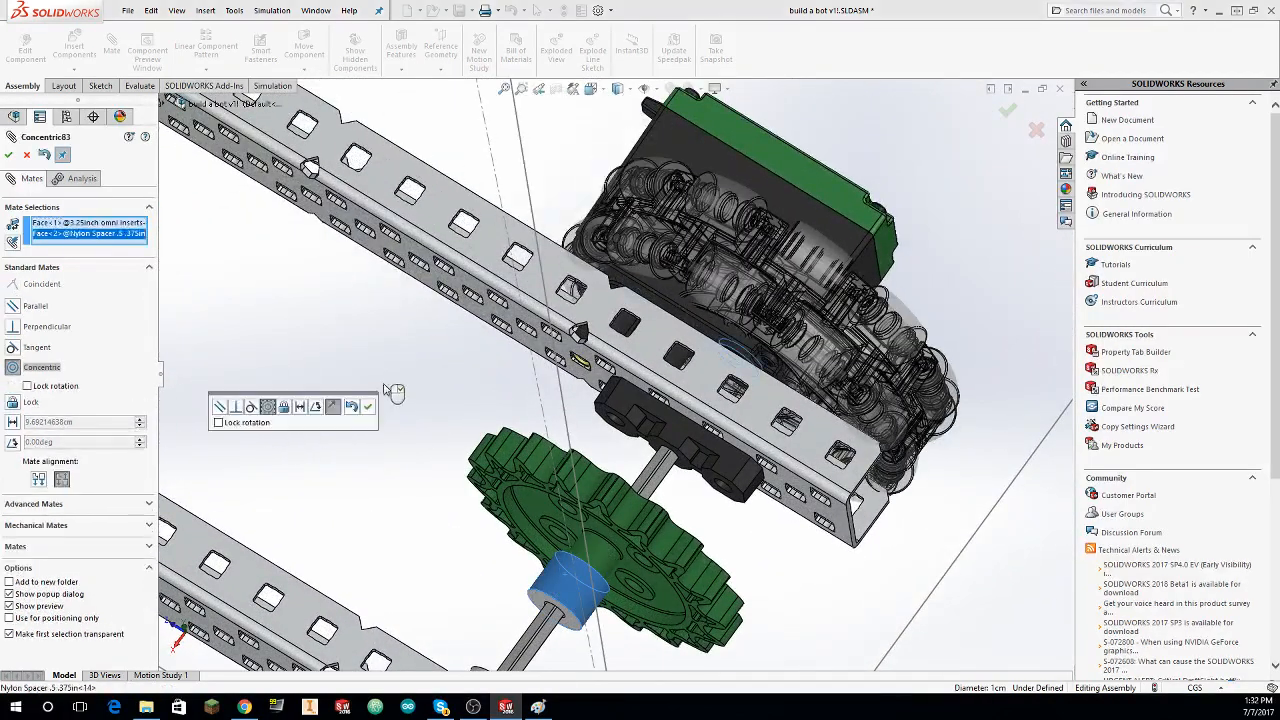
{"action": "left_click", "coordinate": [8, 155]}
{"action": "left_click", "coordinate": [8, 155]}
Step: Mate the end omni wheel's metal insert face coincident with the outer end face of the .375in Nylon Spacer beside the end sprocket
{"action": "left_click_drag", "start_coordinate": [793, 301], "coordinate": [975, 83]}
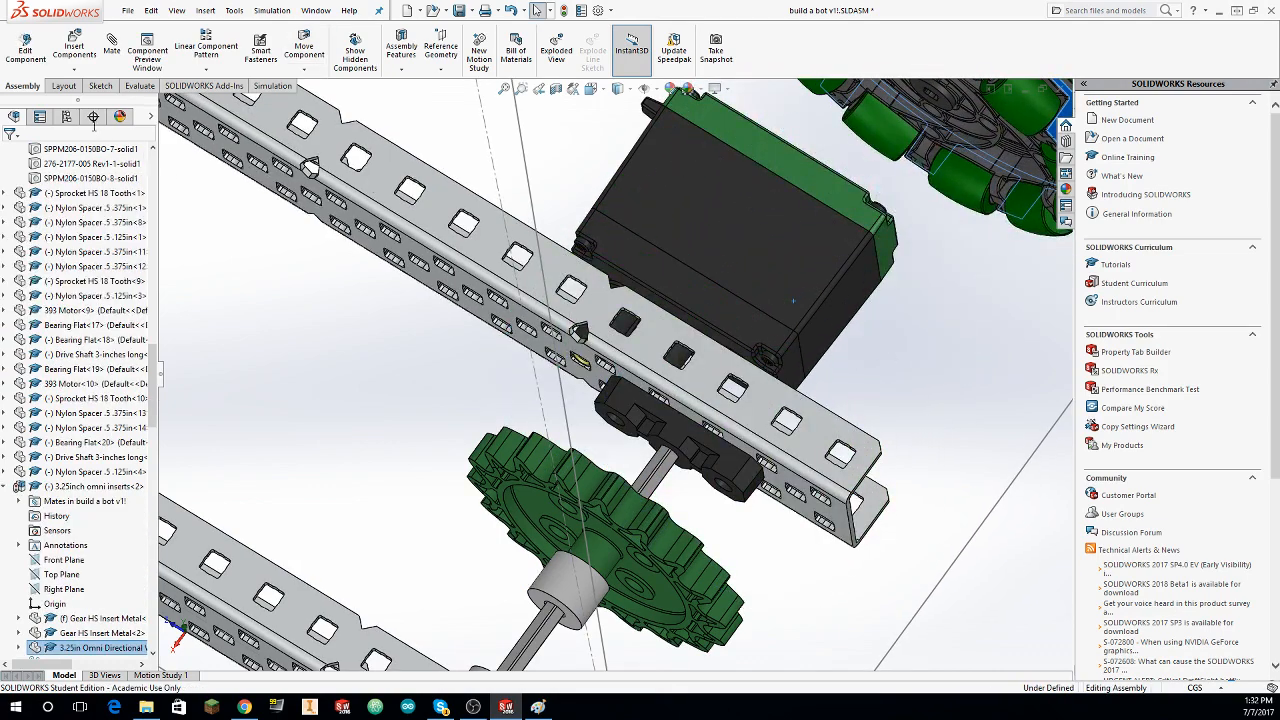
{"action": "left_click", "coordinate": [116, 52]}
{"action": "key", "text": "Escape"}
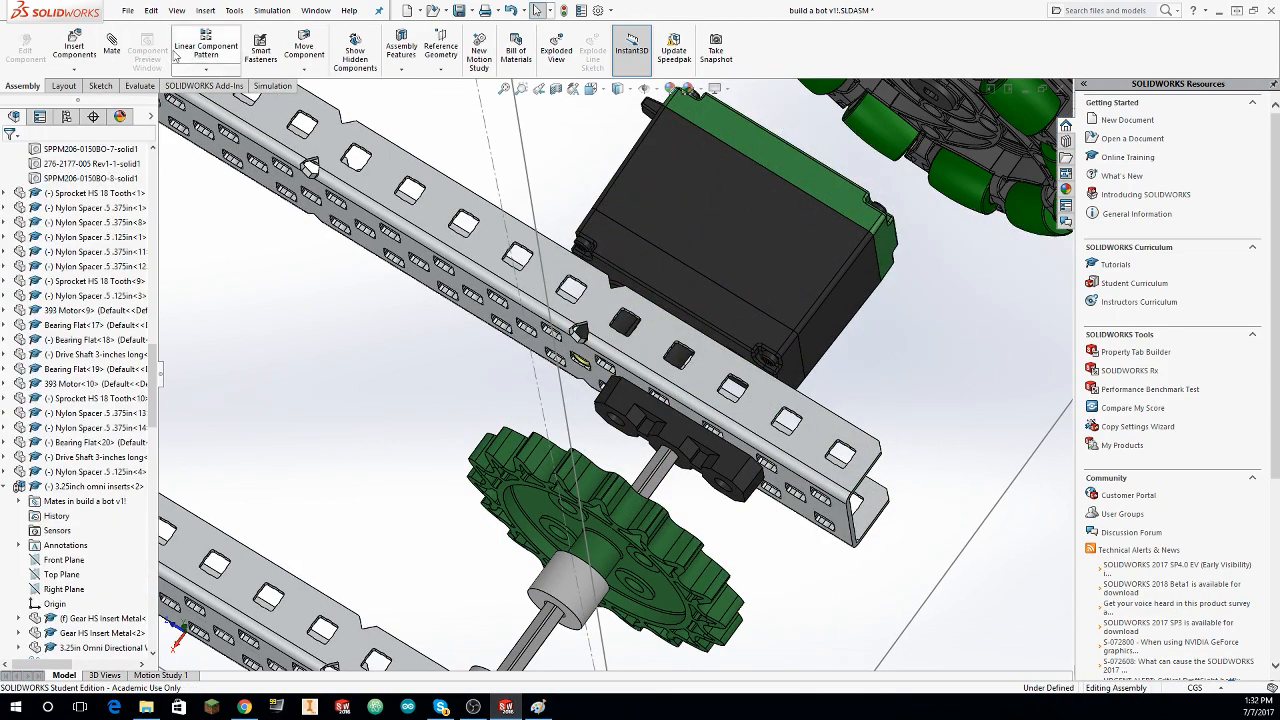
{"action": "middle_click_drag", "start_coordinate": [862, 232], "coordinate": [452, 446]}
{"action": "scroll", "coordinate": [871, 160], "scroll_direction": "down", "scroll_amount": 1}
{"action": "left_click", "coordinate": [875, 155]}
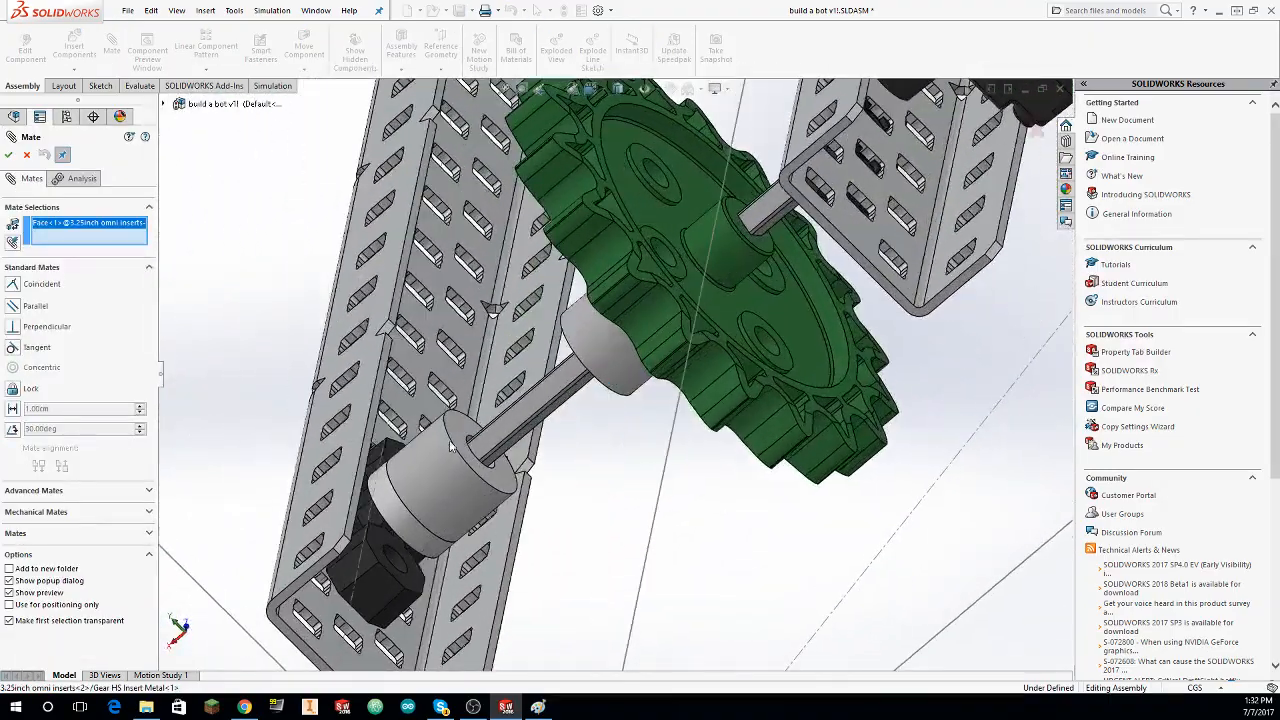
{"action": "left_click", "coordinate": [463, 430]}
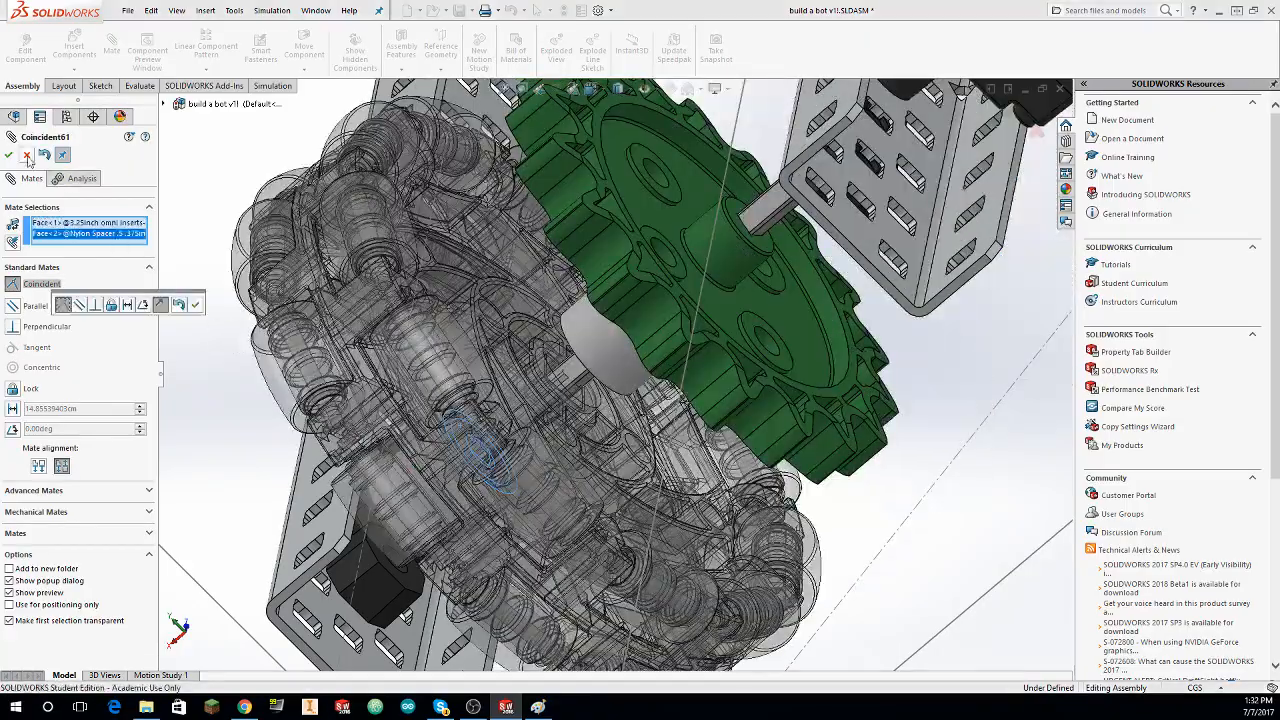
{"action": "left_click", "coordinate": [8, 155]}
{"action": "left_click", "coordinate": [558, 352]}
{"action": "middle_click_drag", "start_coordinate": [558, 352], "coordinate": [433, 332]}
{"action": "left_click", "coordinate": [433, 331]}
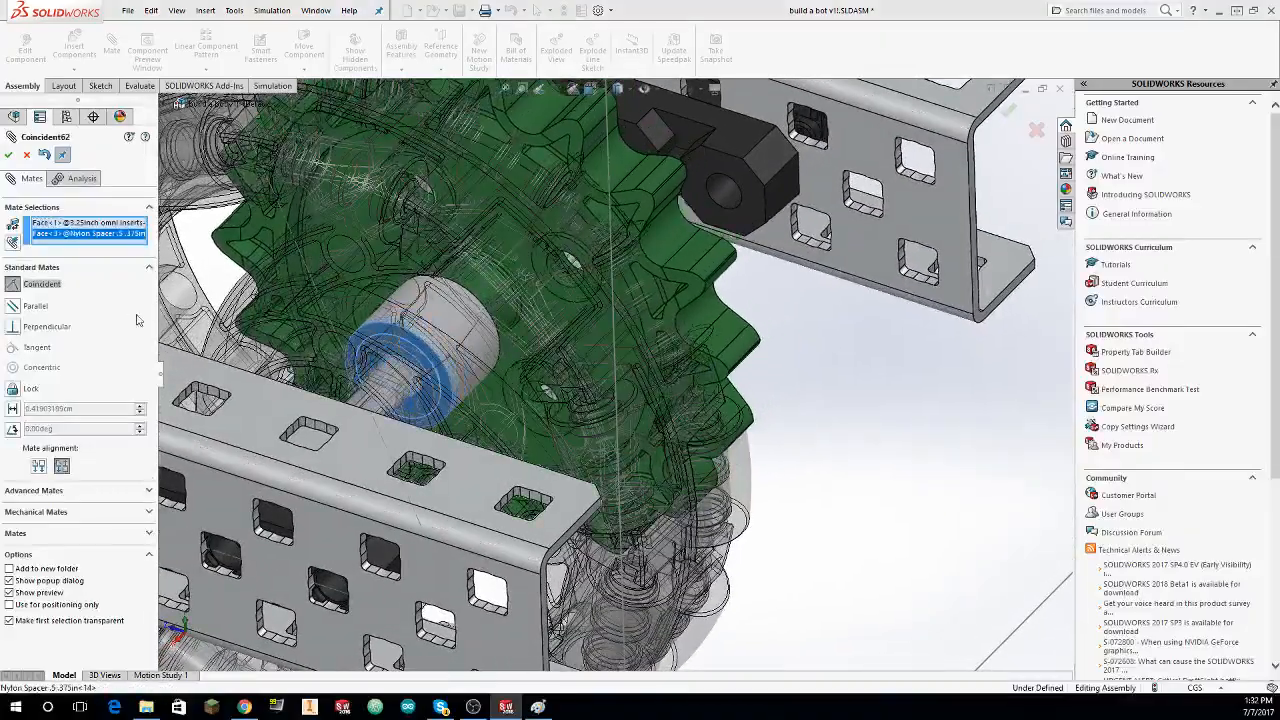
{"action": "left_click", "coordinate": [8, 155]}
Step: Mate the other omni wheel's metal insert concentric with the .375in Nylon Spacer beside the middle sprocket
{"action": "scroll", "coordinate": [319, 180], "scroll_direction": "up", "scroll_amount": 10}
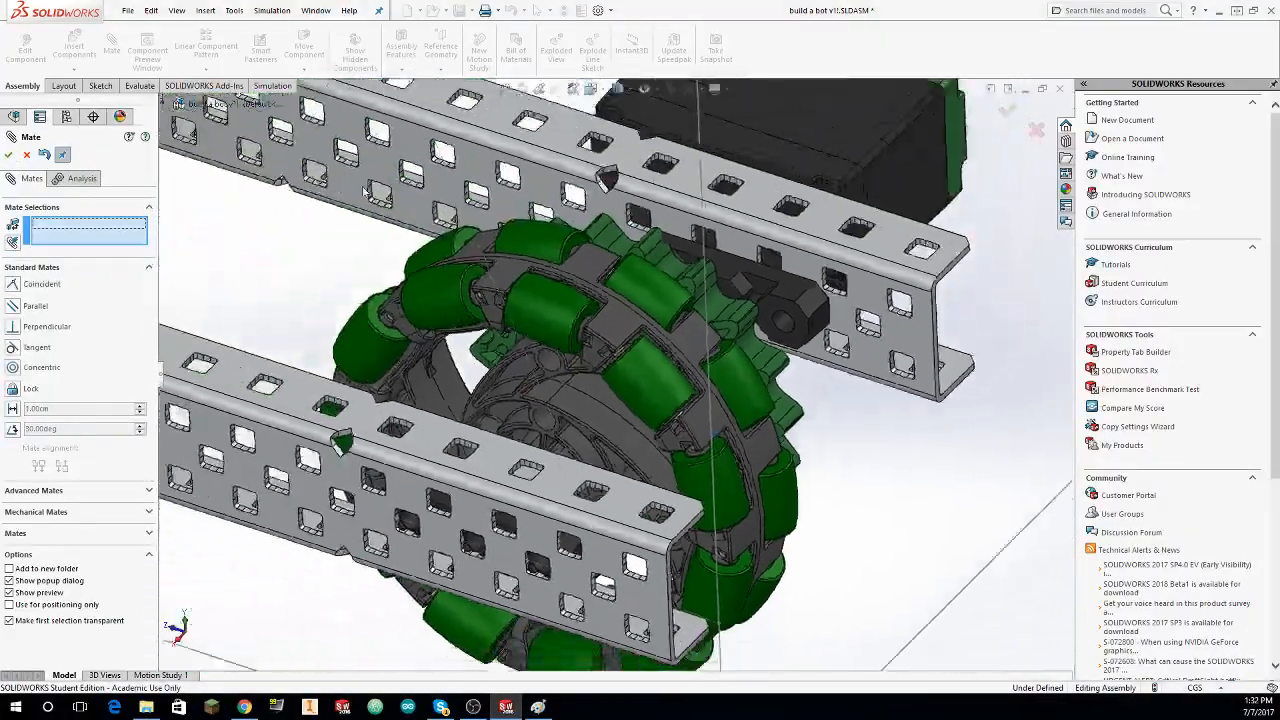
{"action": "scroll", "coordinate": [508, 201], "scroll_direction": "down", "scroll_amount": 10}
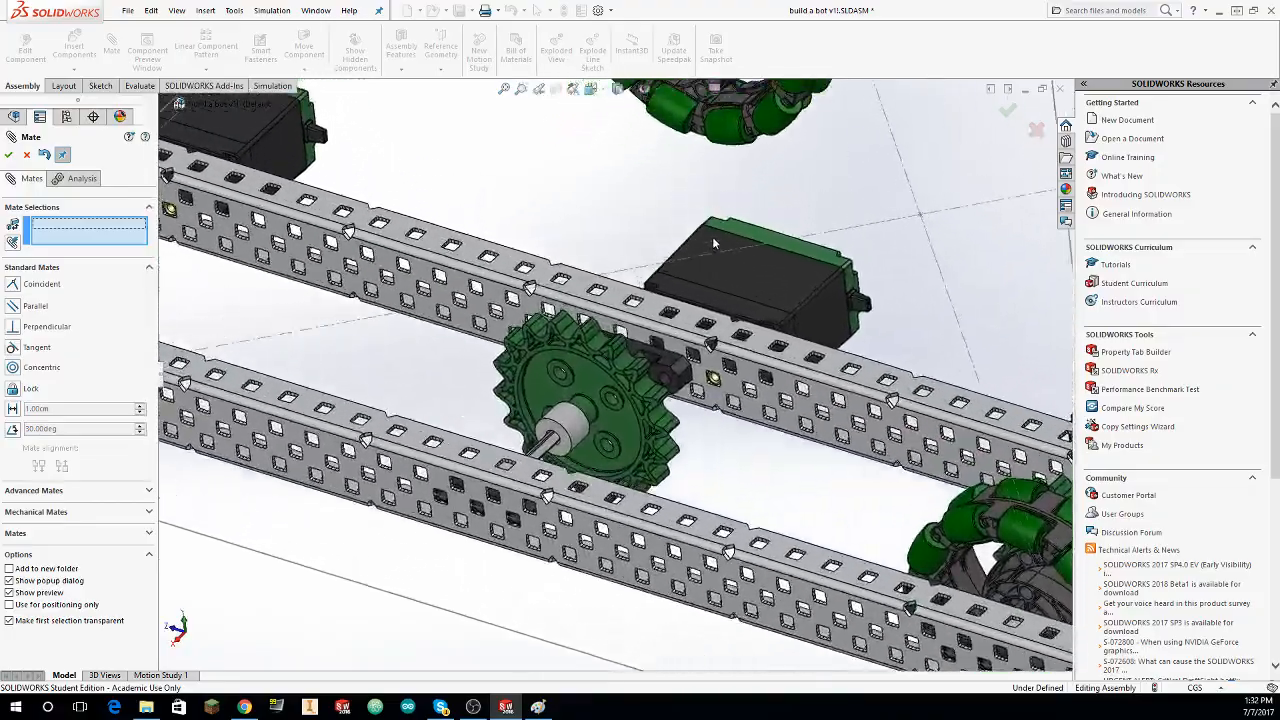
{"action": "scroll", "coordinate": [786, 188], "scroll_direction": "down", "scroll_amount": 3}
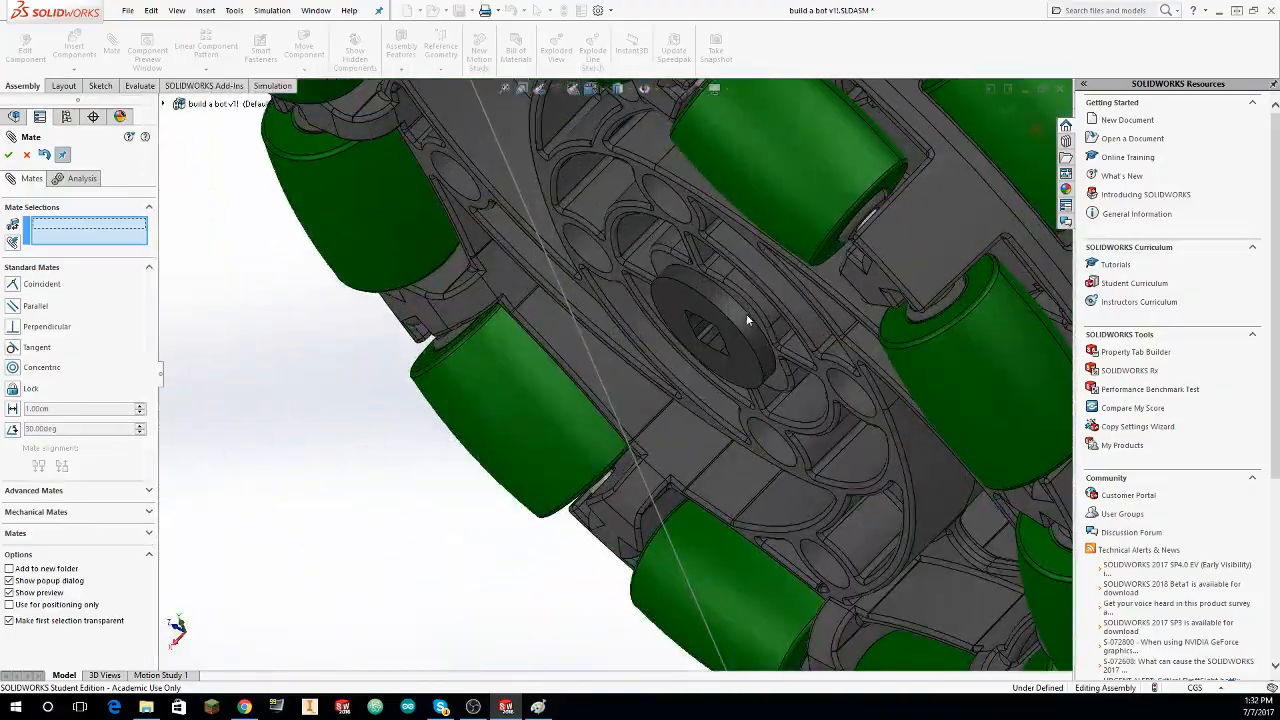
{"action": "left_click", "coordinate": [747, 320]}
{"action": "scroll", "coordinate": [614, 423], "scroll_direction": "down", "scroll_amount": 6}
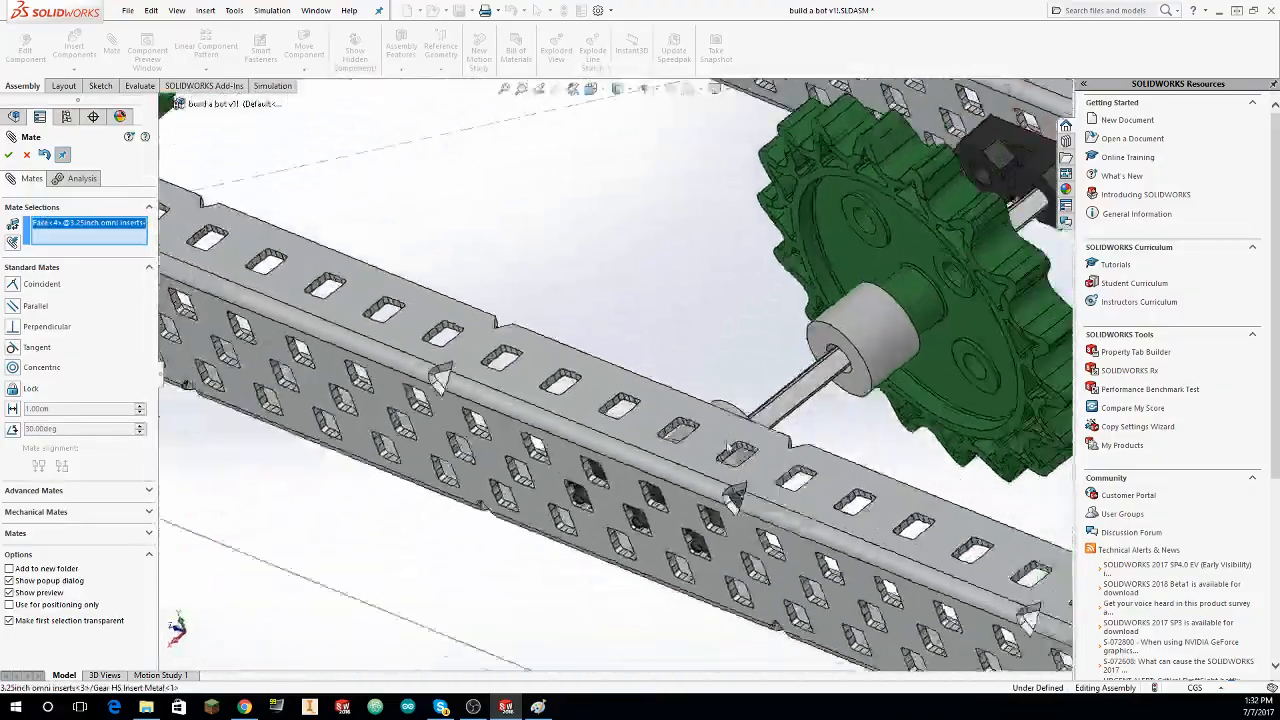
{"action": "middle_click_drag", "start_coordinate": [727, 447], "coordinate": [636, 353]}
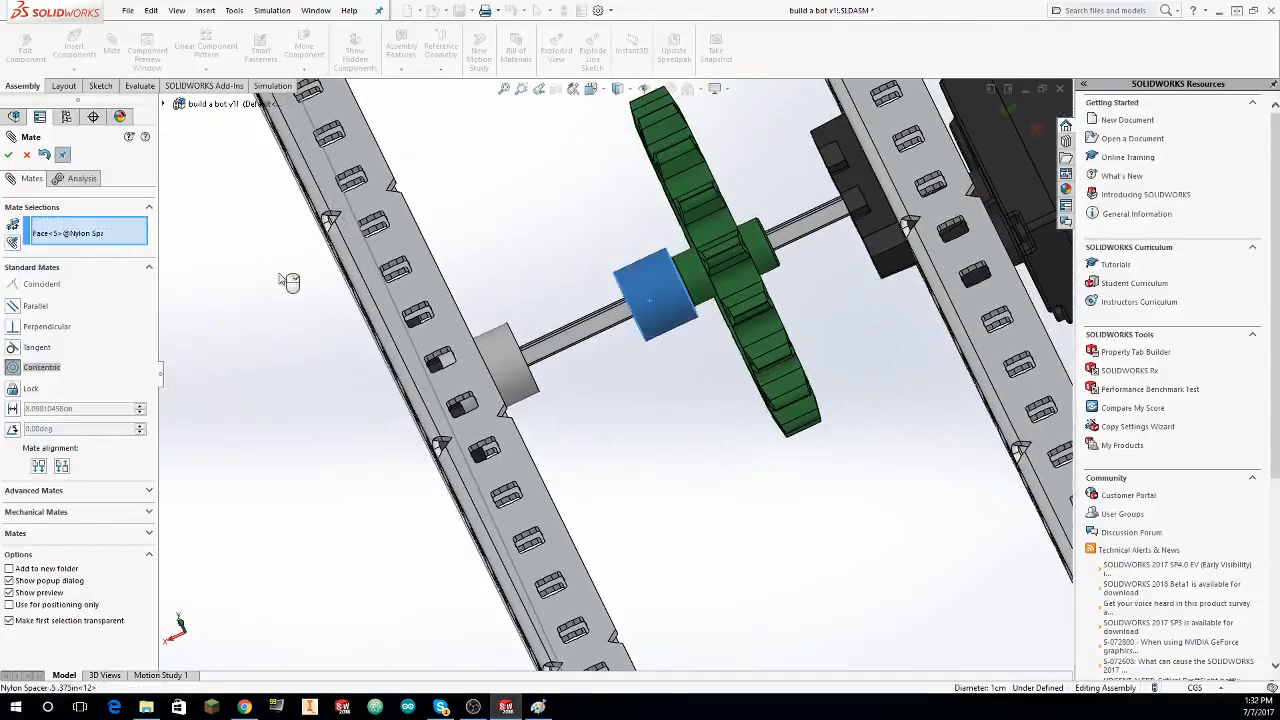
{"action": "left_click", "coordinate": [9, 160]}
Step: Mate the middle omni wheel's metal insert face coincident with the end face of the .375in Nylon Spacer beside the middle sprocket
{"action": "scroll", "coordinate": [455, 204], "scroll_direction": "up", "scroll_amount": 3}
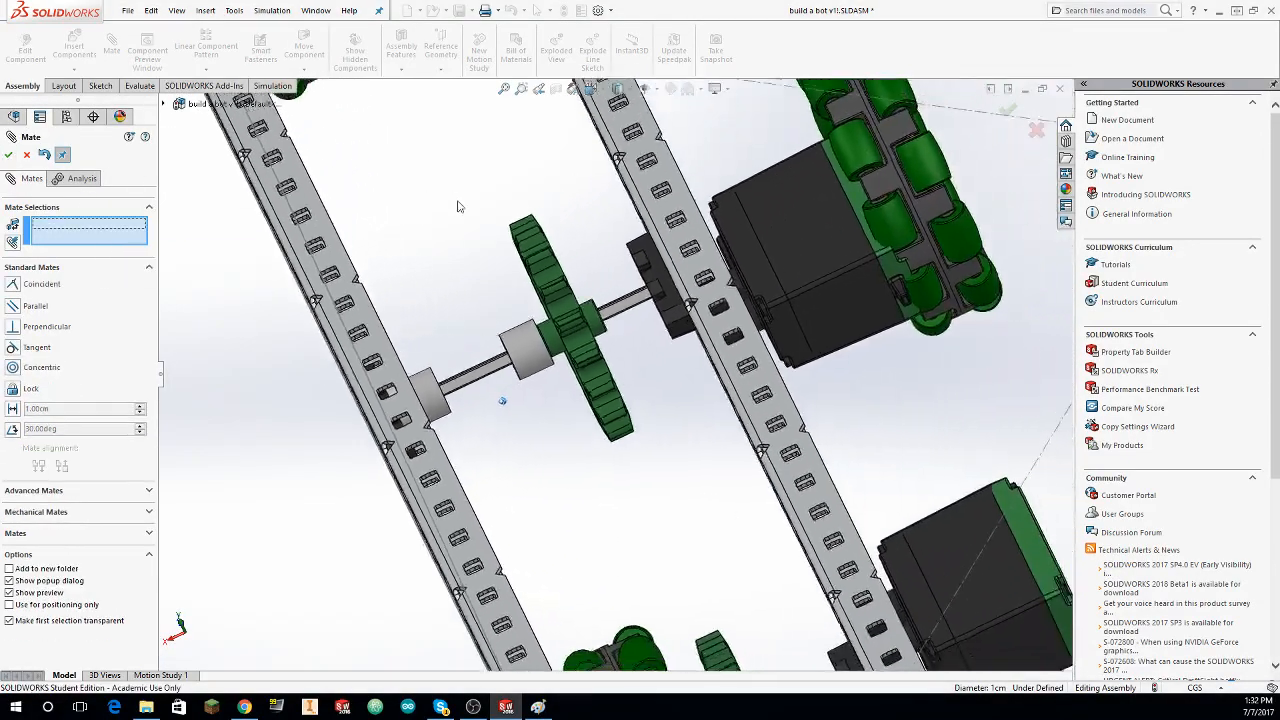
{"action": "middle_click_drag", "start_coordinate": [460, 206], "coordinate": [638, 315]}
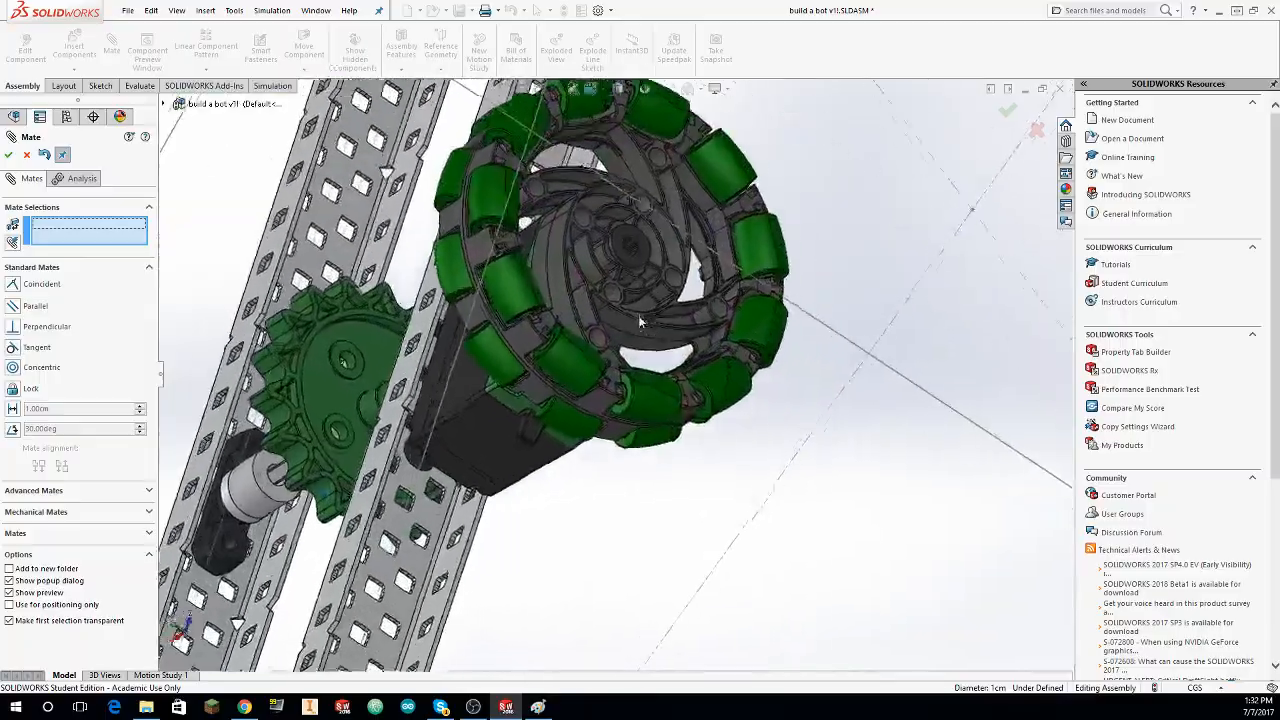
{"action": "scroll", "coordinate": [638, 315], "scroll_direction": "down", "scroll_amount": 4}
{"action": "left_click", "coordinate": [485, 403]}
{"action": "scroll", "coordinate": [485, 403], "scroll_direction": "down", "scroll_amount": 6}
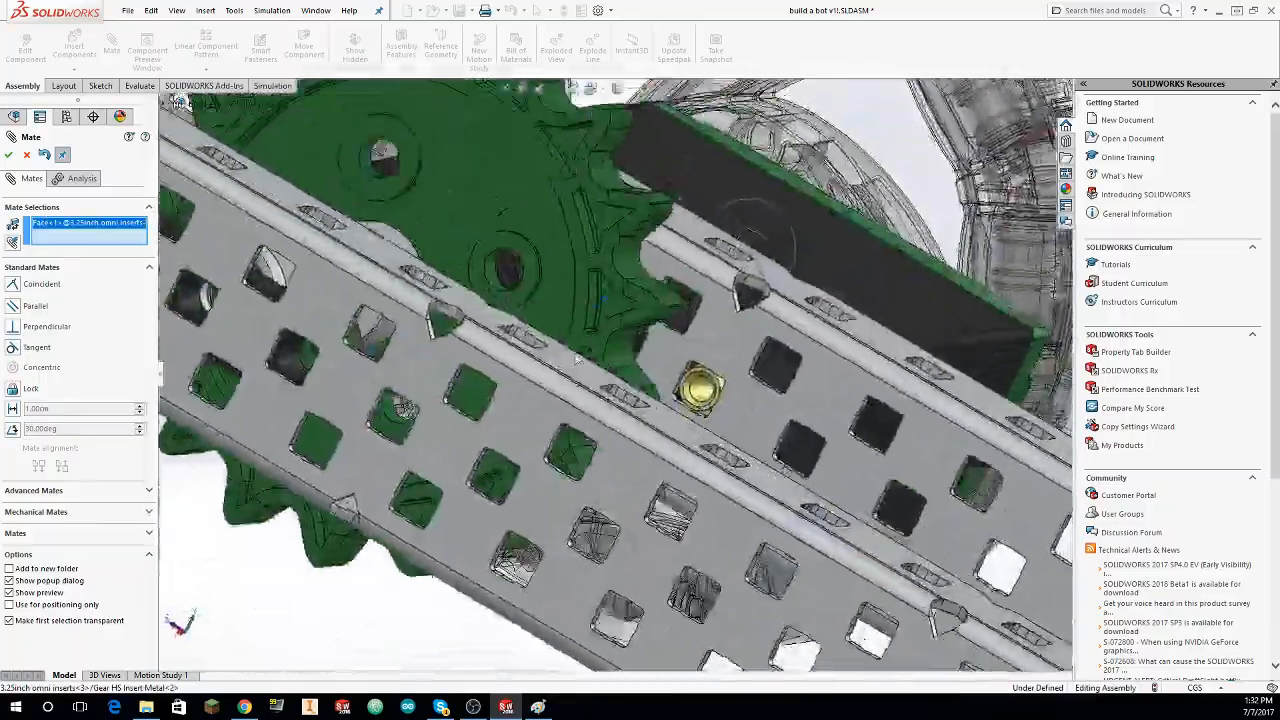
{"action": "middle_click_drag", "start_coordinate": [577, 358], "coordinate": [508, 169]}
{"action": "scroll", "coordinate": [570, 352], "scroll_direction": "up", "scroll_amount": 4}
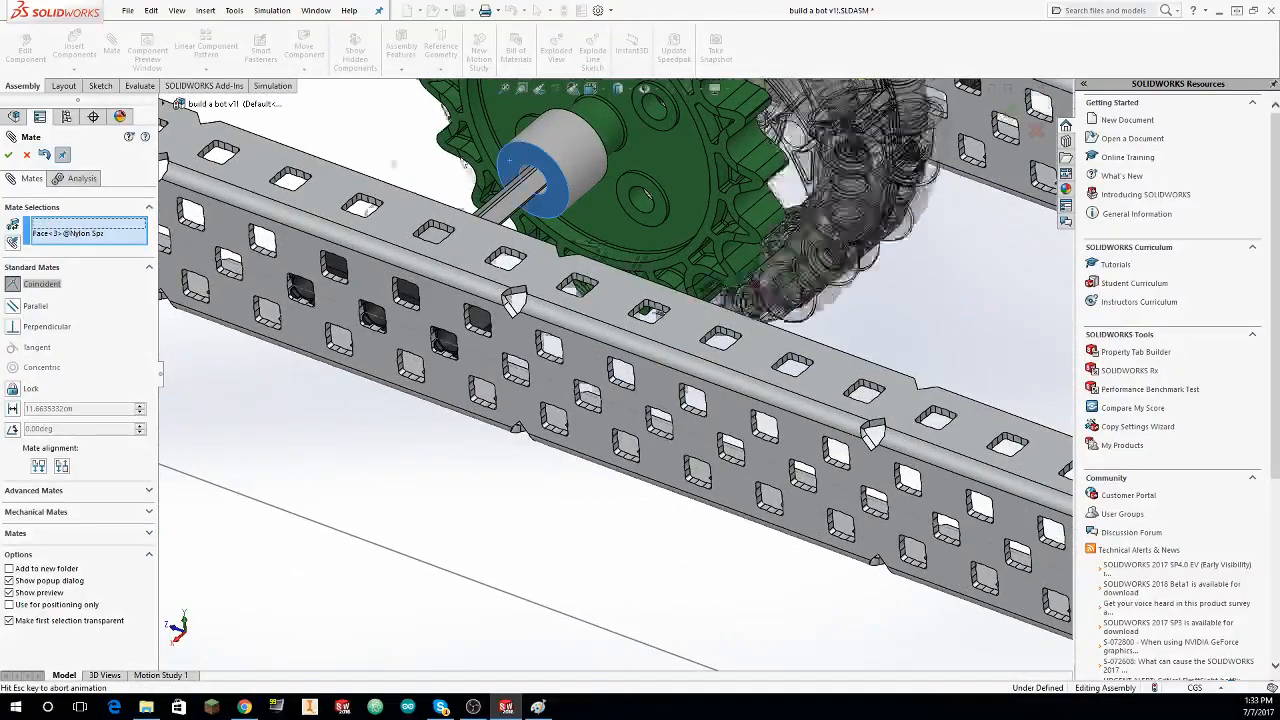
{"action": "left_click", "coordinate": [8, 154]}
Step: Mate the middle omni wheel's exposed hub face coincident with the adjoining Nylon Spacer's end face and finish mating
{"action": "scroll", "coordinate": [456, 192], "scroll_direction": "down", "scroll_amount": 5}
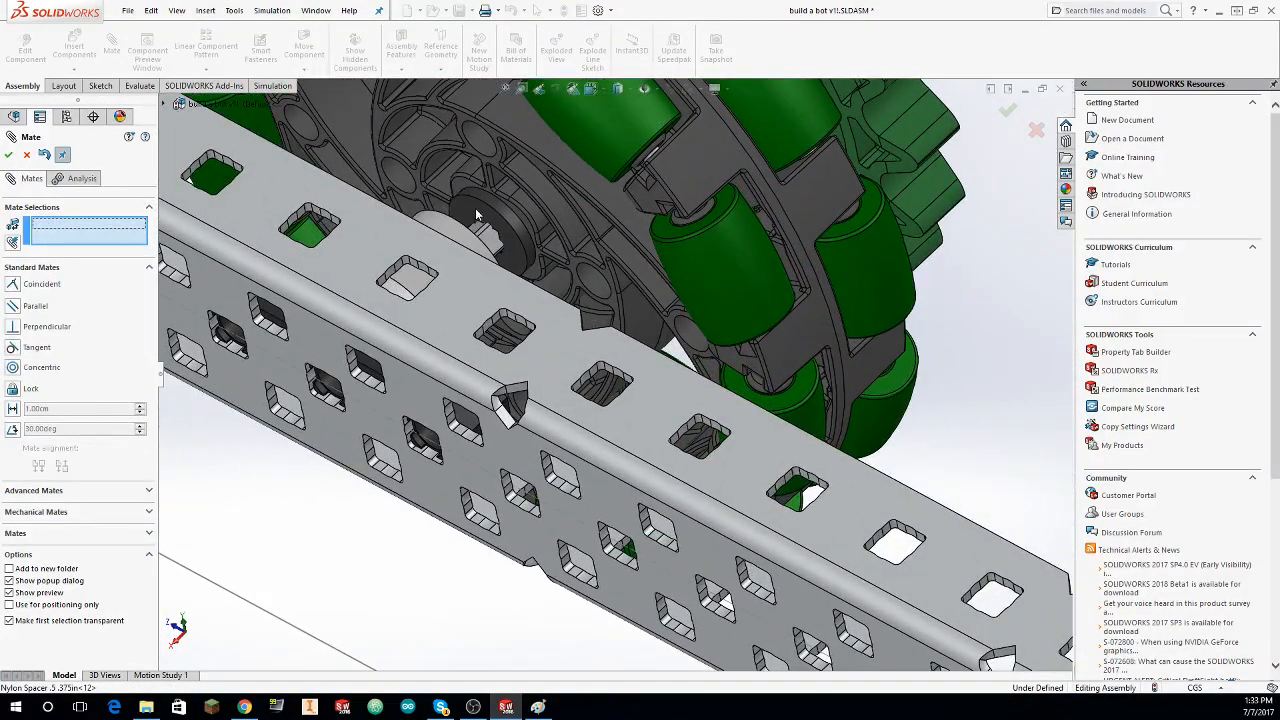
{"action": "left_click", "coordinate": [477, 215]}
{"action": "middle_click_drag", "start_coordinate": [477, 215], "coordinate": [690, 535]}
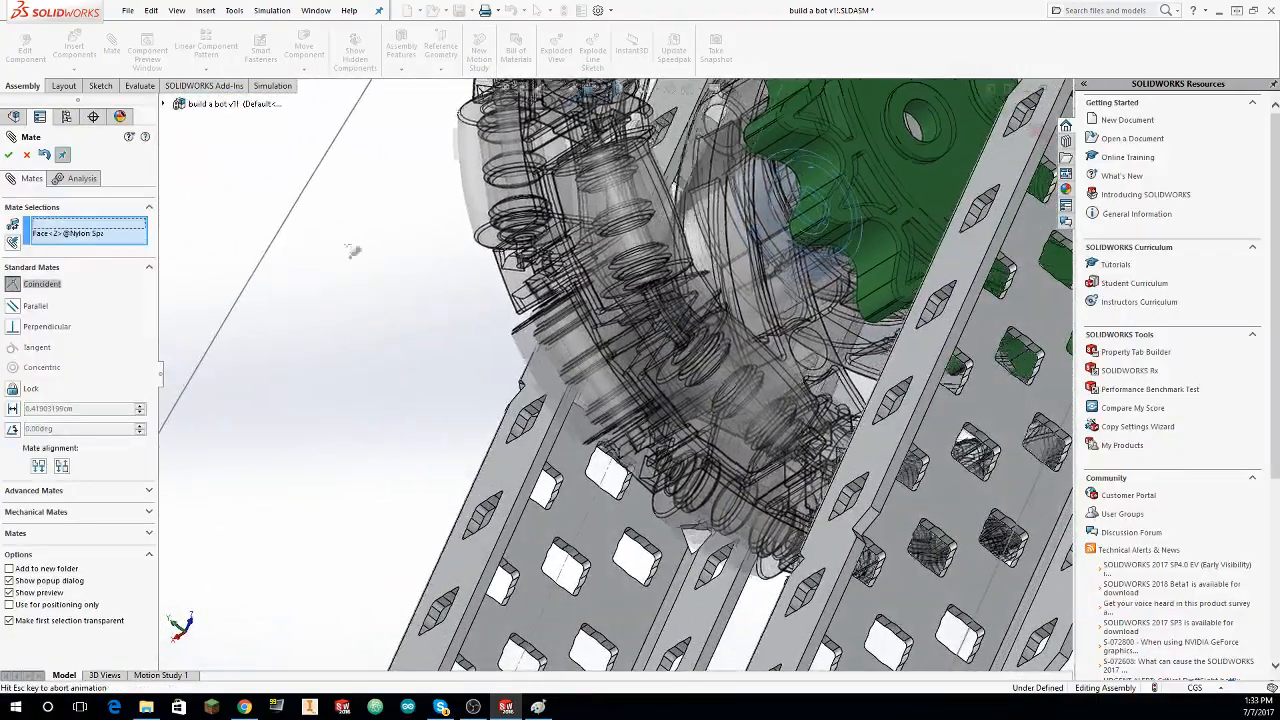
{"action": "left_click", "coordinate": [353, 251]}
{"action": "left_click", "coordinate": [8, 154]}
{"action": "scroll", "coordinate": [443, 306], "scroll_direction": "up", "scroll_amount": 10}
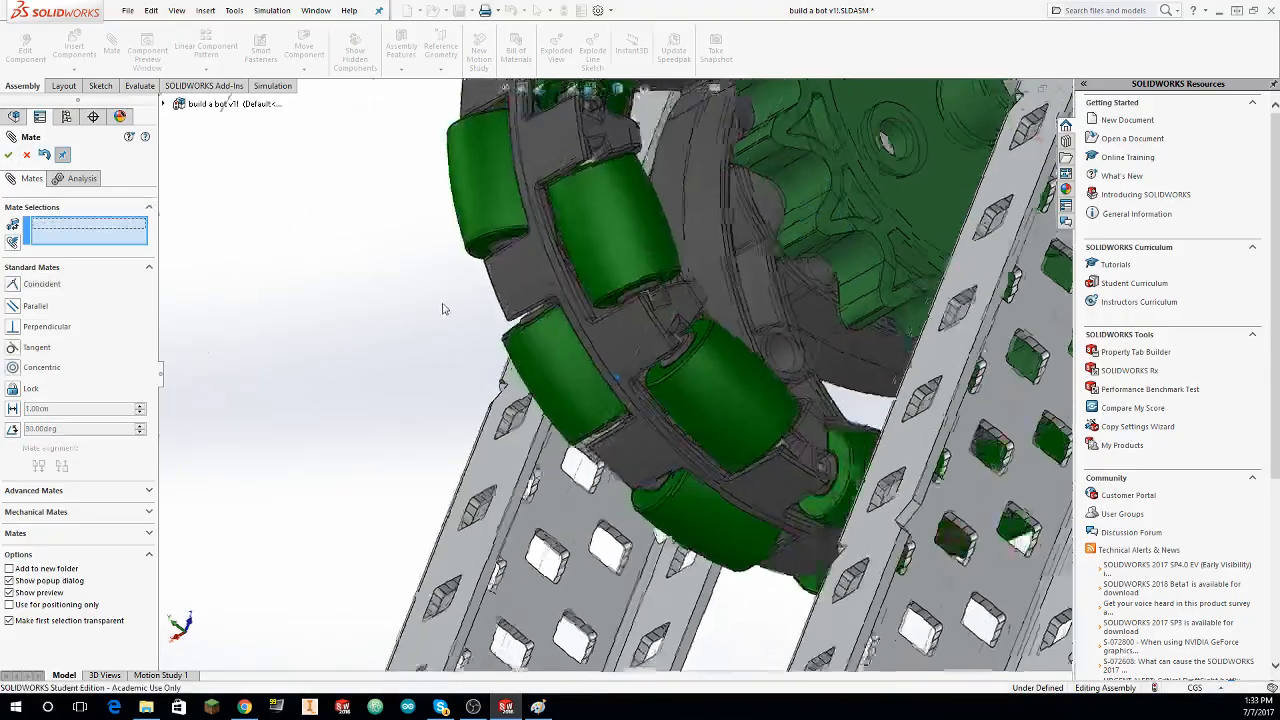
{"action": "scroll", "coordinate": [458, 299], "scroll_direction": "up", "scroll_amount": 3}
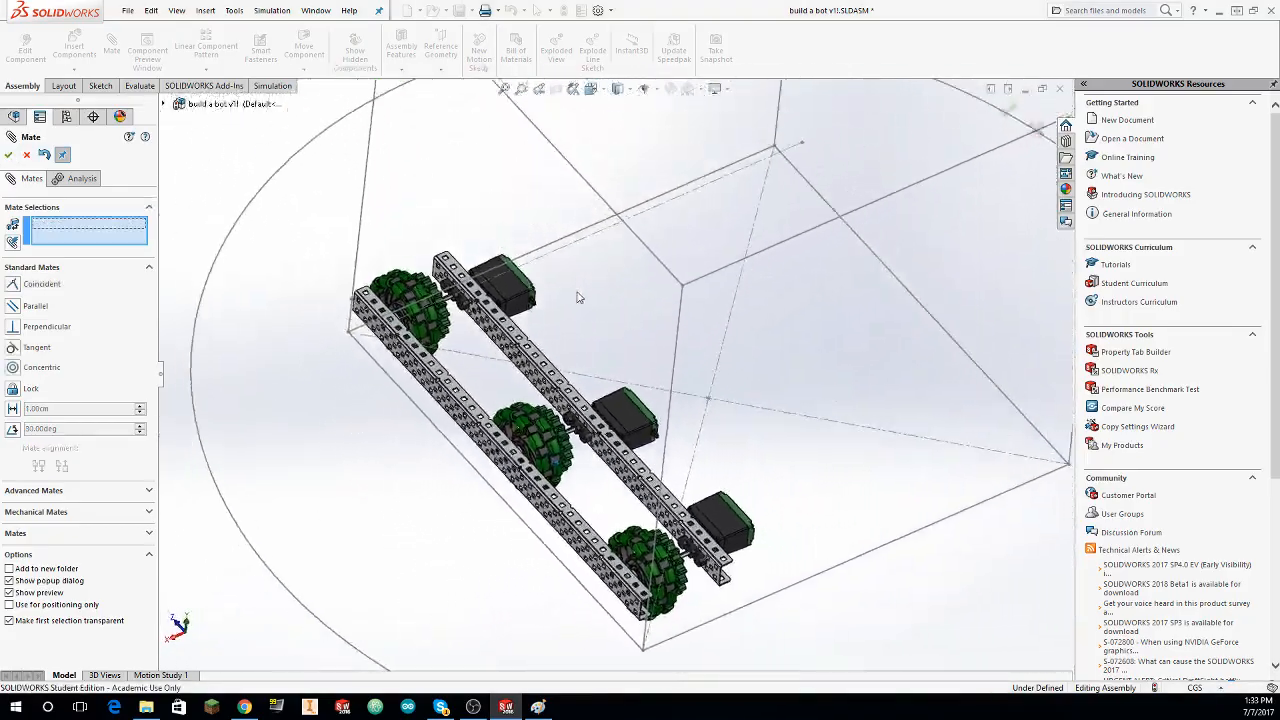
{"action": "middle_click_drag", "start_coordinate": [574, 294], "coordinate": [715, 303]}
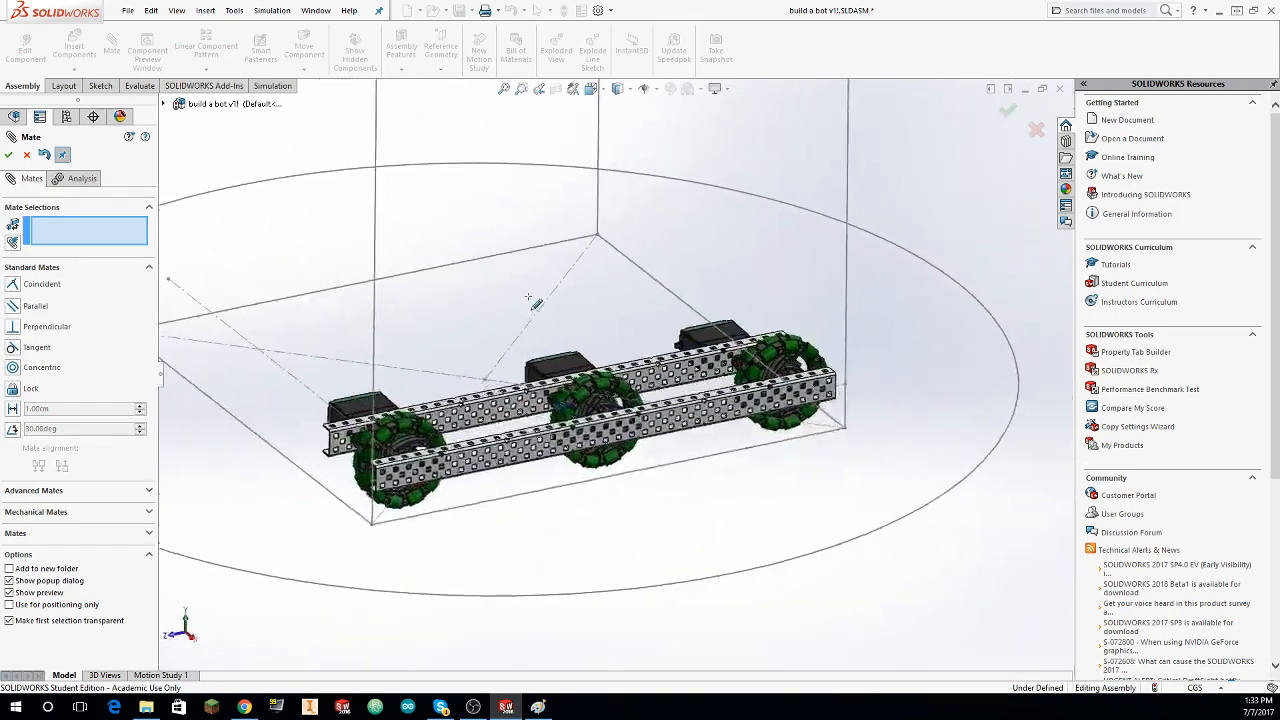
{"action": "left_click", "coordinate": [27, 157]}
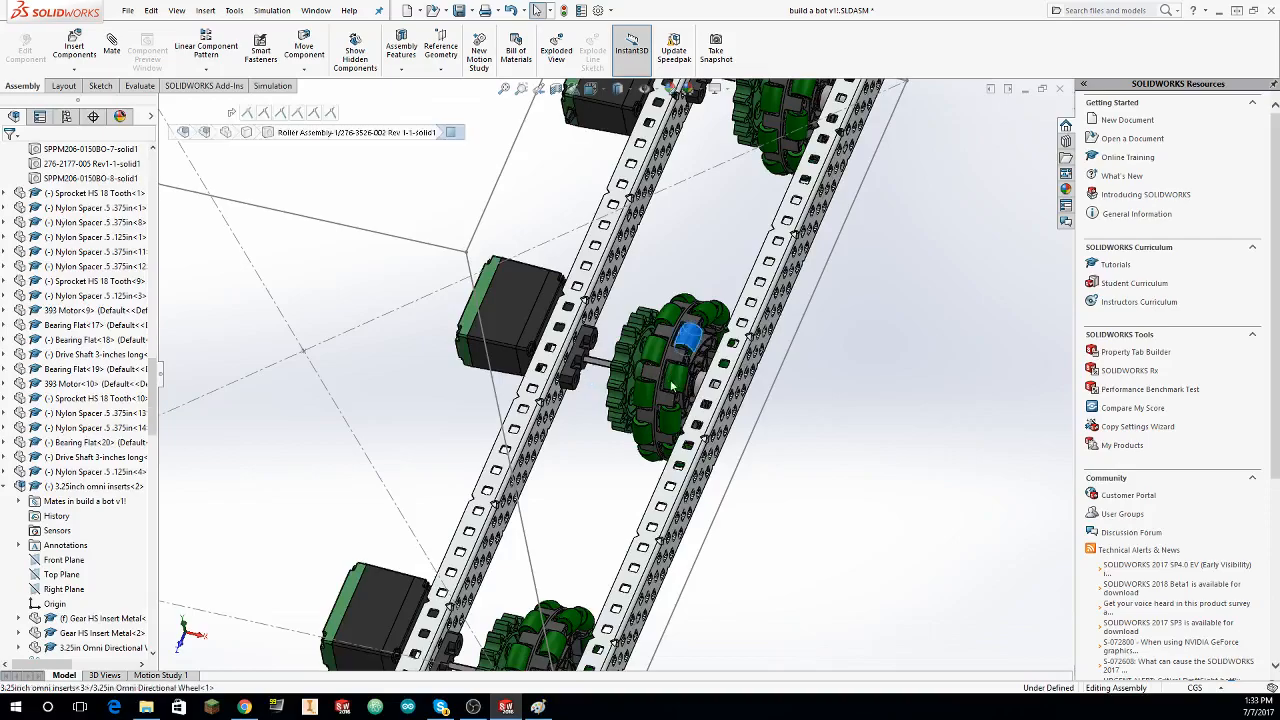
Step: Mirror all components of the completed drive side about the assembly's Right Plane
{"action": "mouse_move", "coordinate": [672, 385]}
{"action": "left_mouse_down"}
{"action": "mouse_move", "coordinate": [661, 383]}
{"action": "mouse_move", "coordinate": [676, 397]}
{"action": "mouse_move", "coordinate": [672, 385]}
{"action": "left_mouse_up"}
{"action": "left_click", "coordinate": [537, 10]}
{"action": "left_click", "coordinate": [691, 221]}
{"action": "scroll", "coordinate": [680, 232], "scroll_direction": "up", "scroll_amount": 5}
{"action": "middle_click_drag", "start_coordinate": [669, 240], "coordinate": [633, 392]}
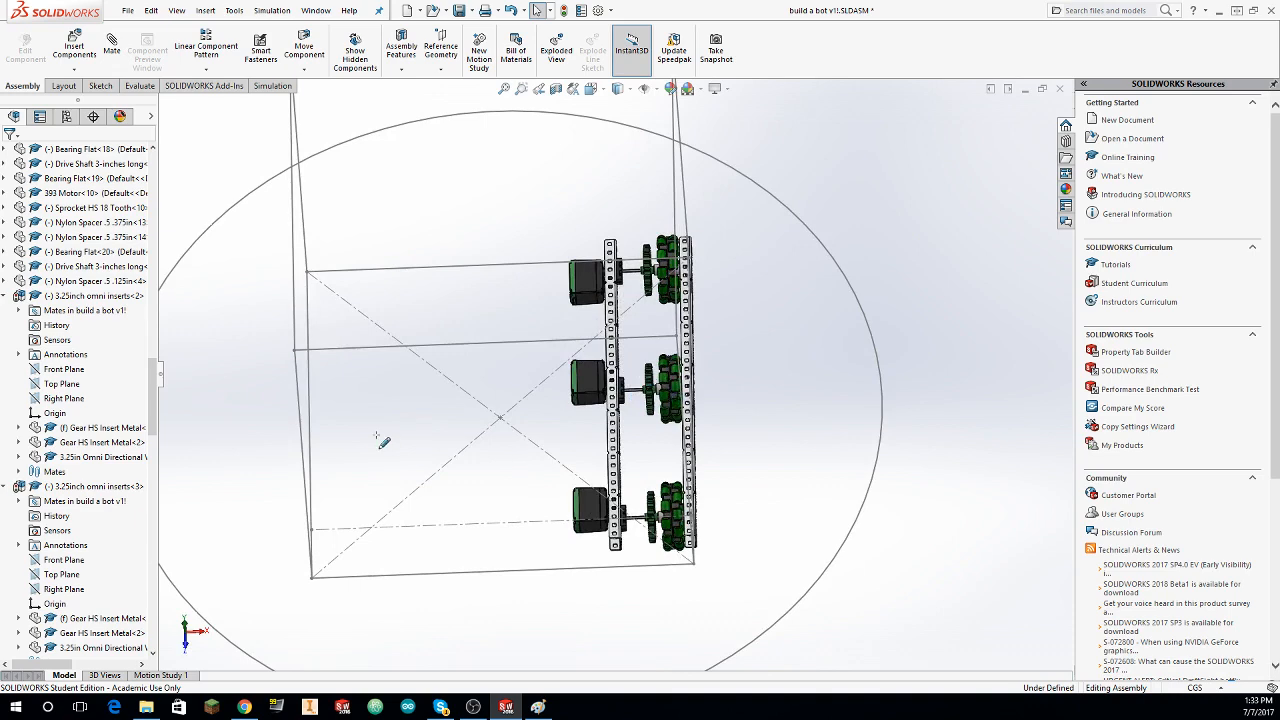
{"action": "middle_click_drag", "start_coordinate": [460, 232], "coordinate": [490, 299]}
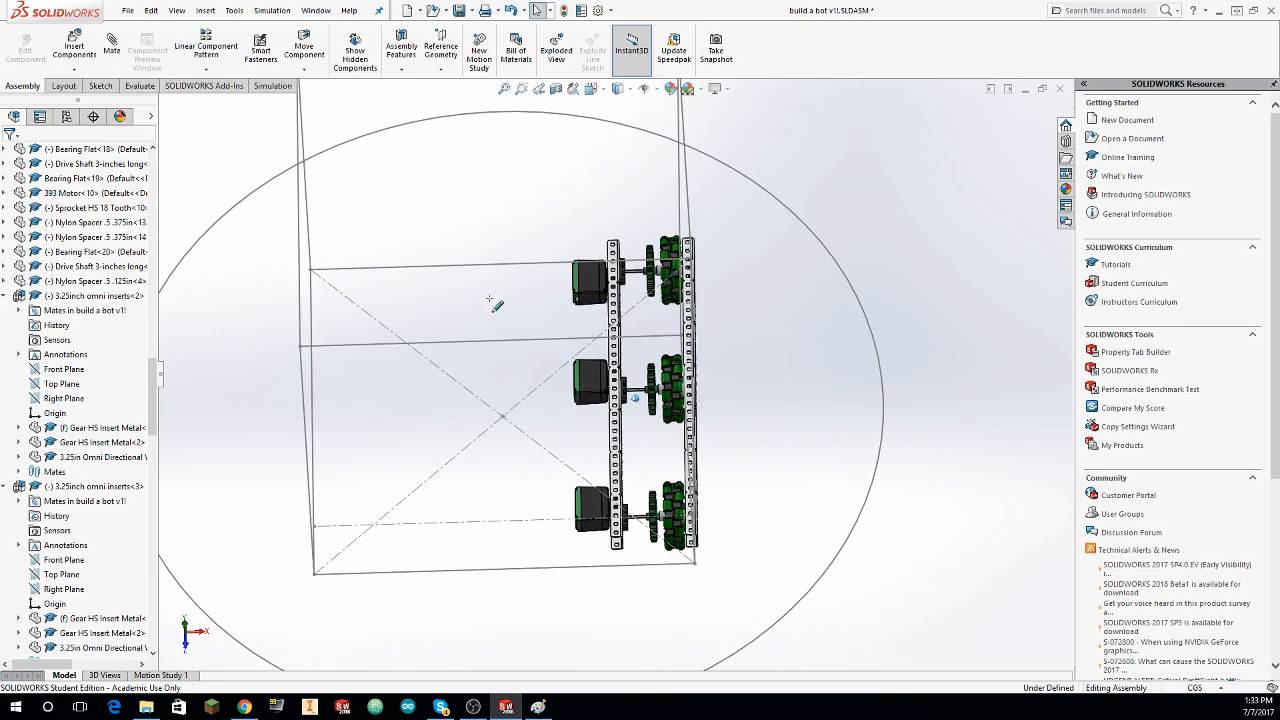
{"action": "middle_click_drag", "start_coordinate": [523, 257], "coordinate": [529, 212]}
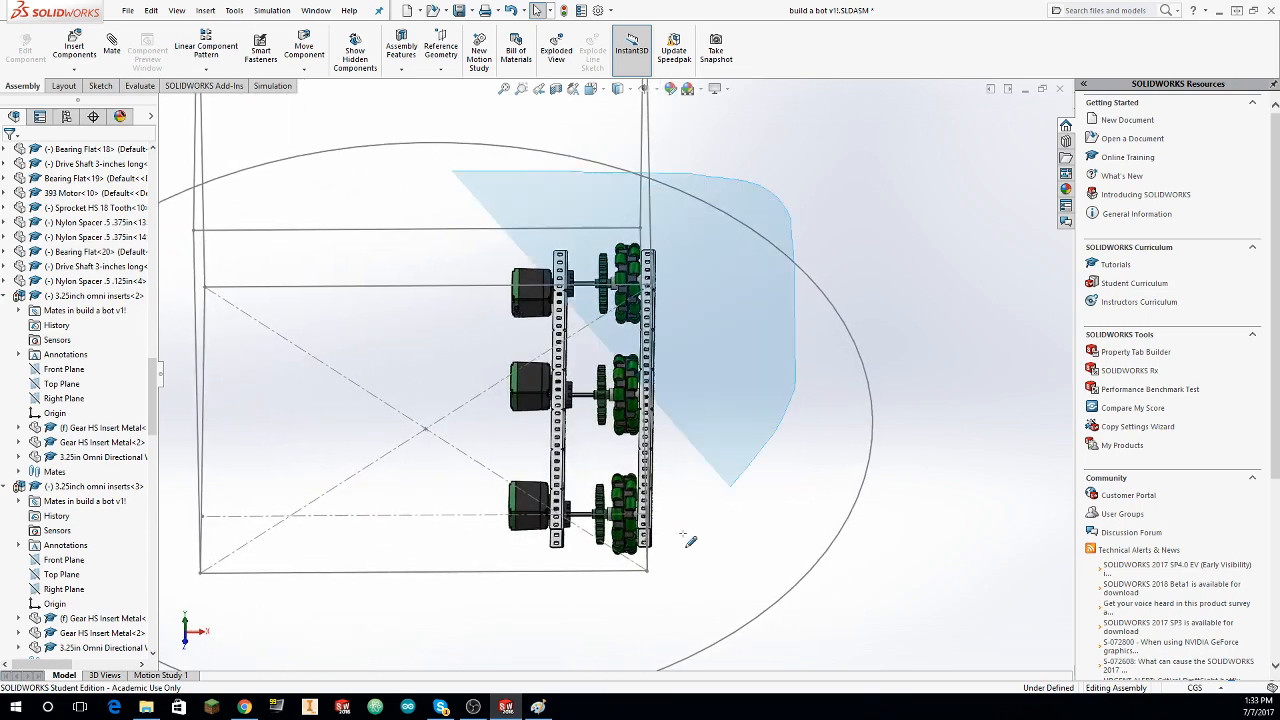
{"action": "left_click_drag", "start_coordinate": [683, 534], "coordinate": [618, 186]}
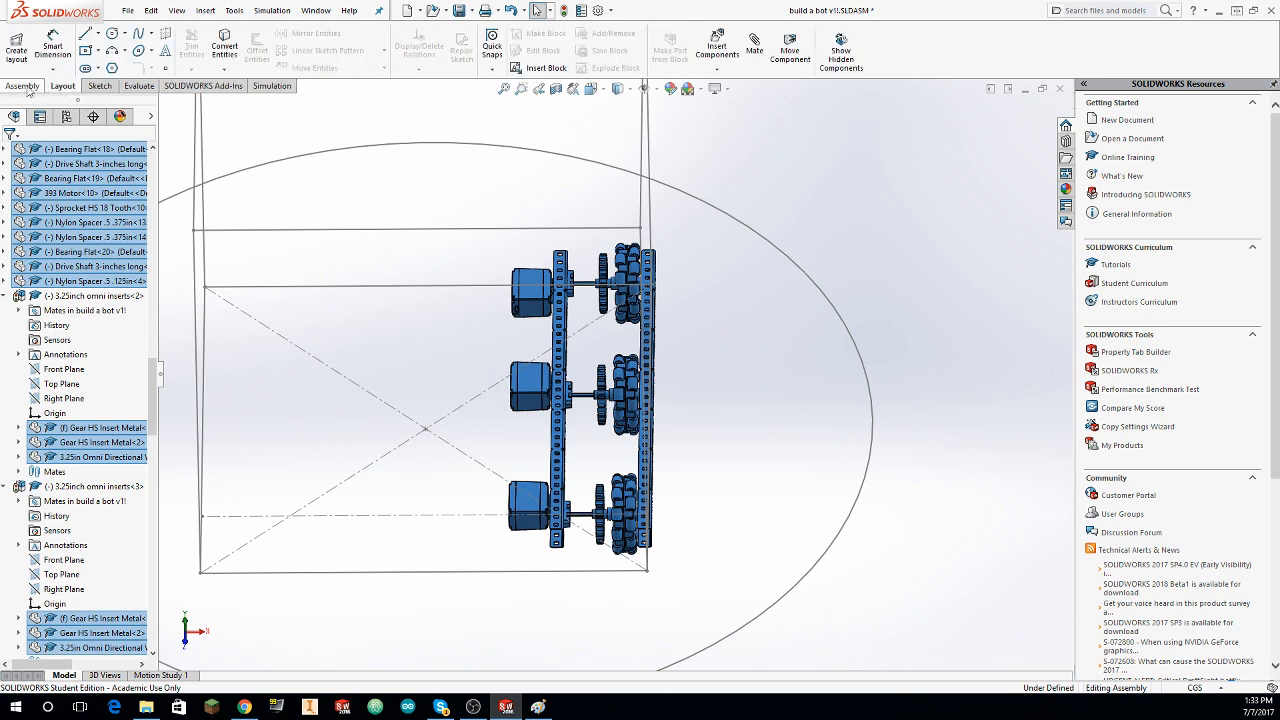
{"action": "left_click", "coordinate": [205, 70]}
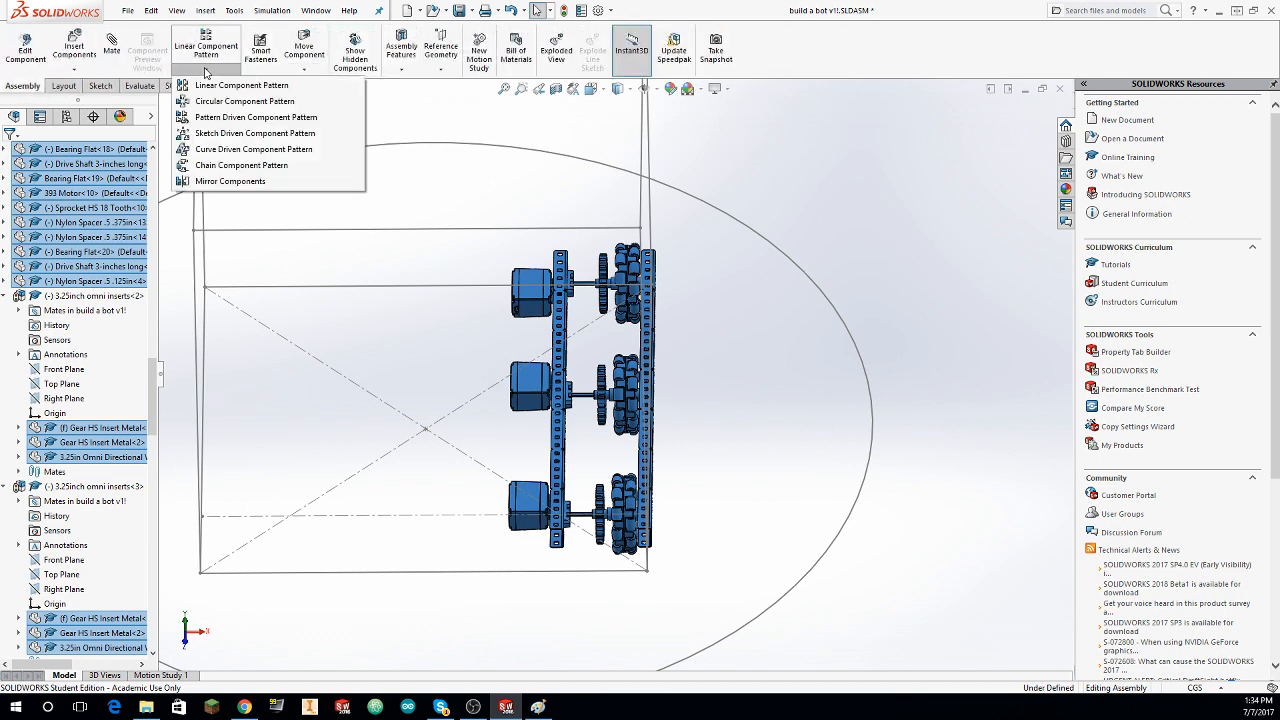
{"action": "left_click", "coordinate": [231, 182]}
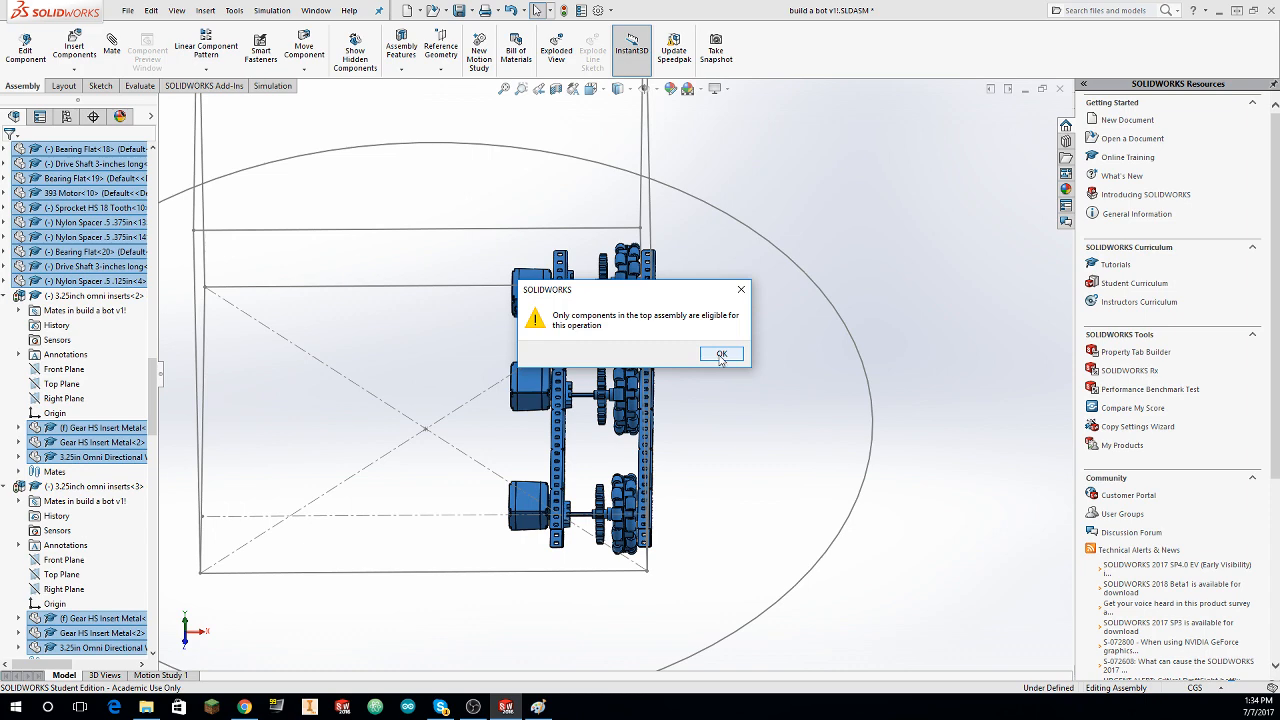
{"action": "left_click", "coordinate": [721, 355]}
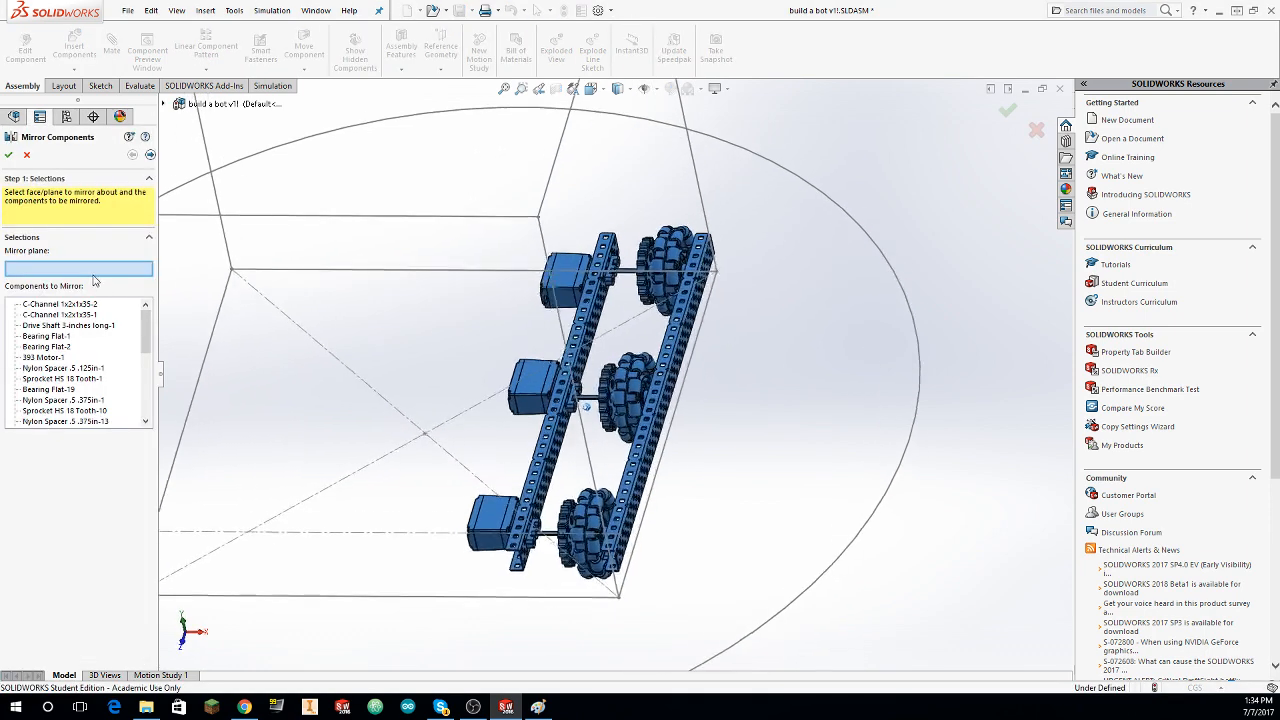
{"action": "left_click", "coordinate": [176, 104]}
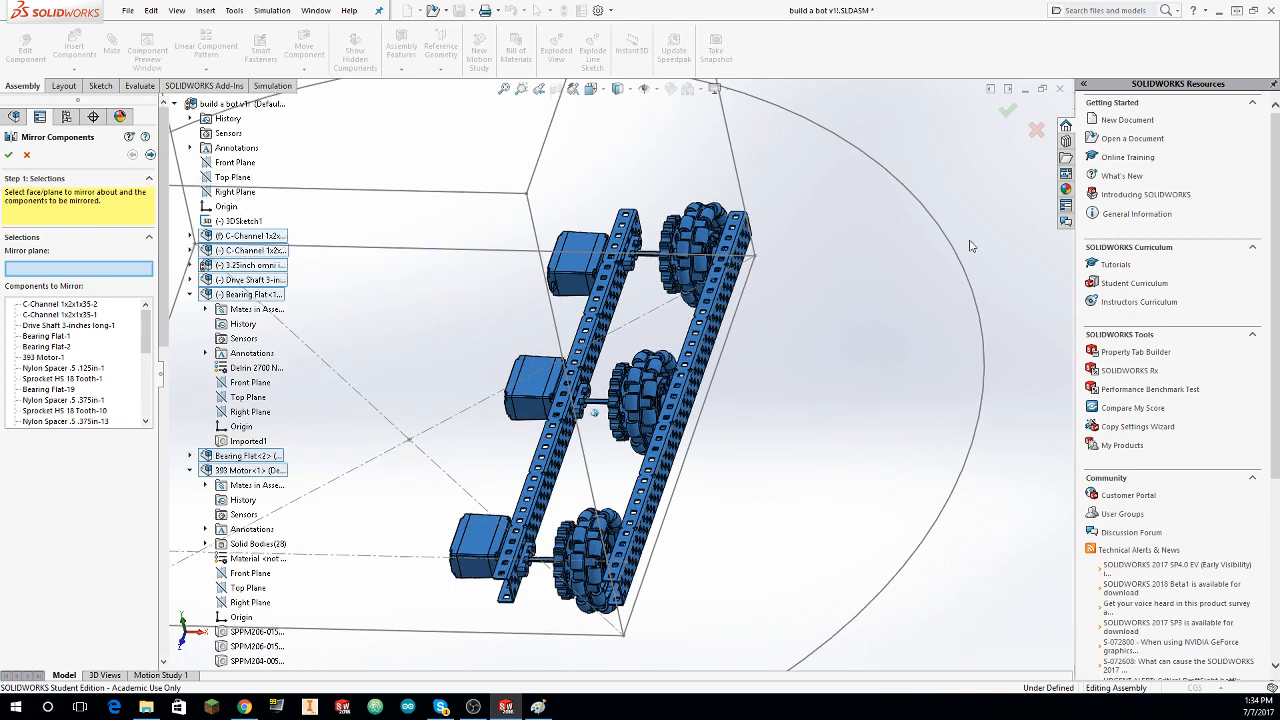
{"action": "middle_click_drag", "start_coordinate": [971, 246], "coordinate": [606, 270]}
{"action": "scroll", "coordinate": [768, 257], "scroll_direction": "up", "scroll_amount": 5}
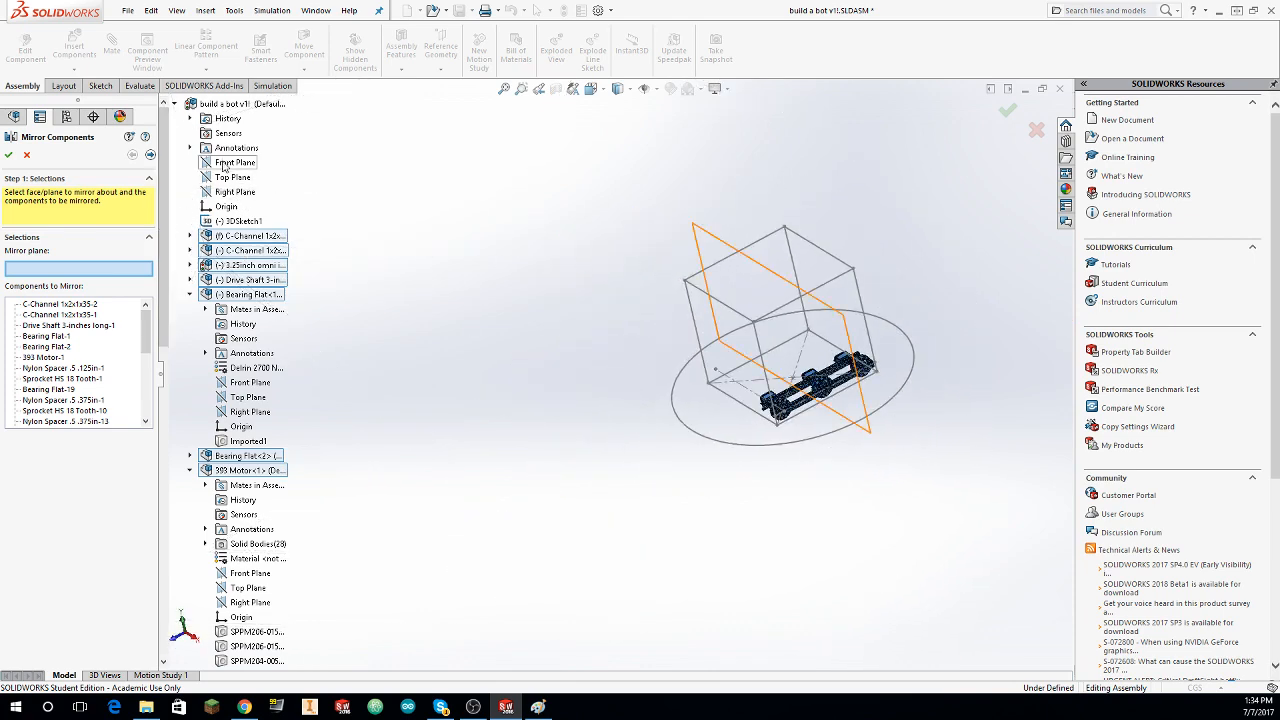
{"action": "left_click", "coordinate": [231, 193]}
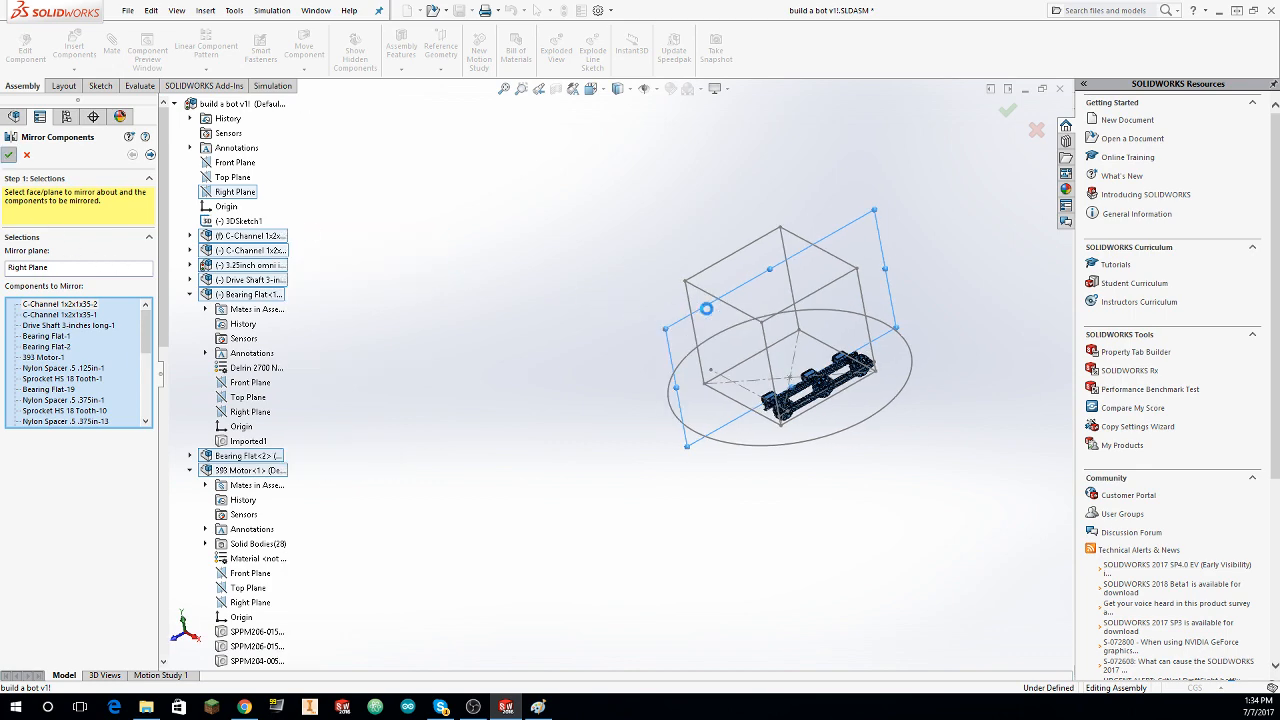
{"action": "middle_click_drag", "start_coordinate": [755, 309], "coordinate": [890, 290]}
{"action": "scroll", "coordinate": [912, 222], "scroll_direction": "down", "scroll_amount": 3}
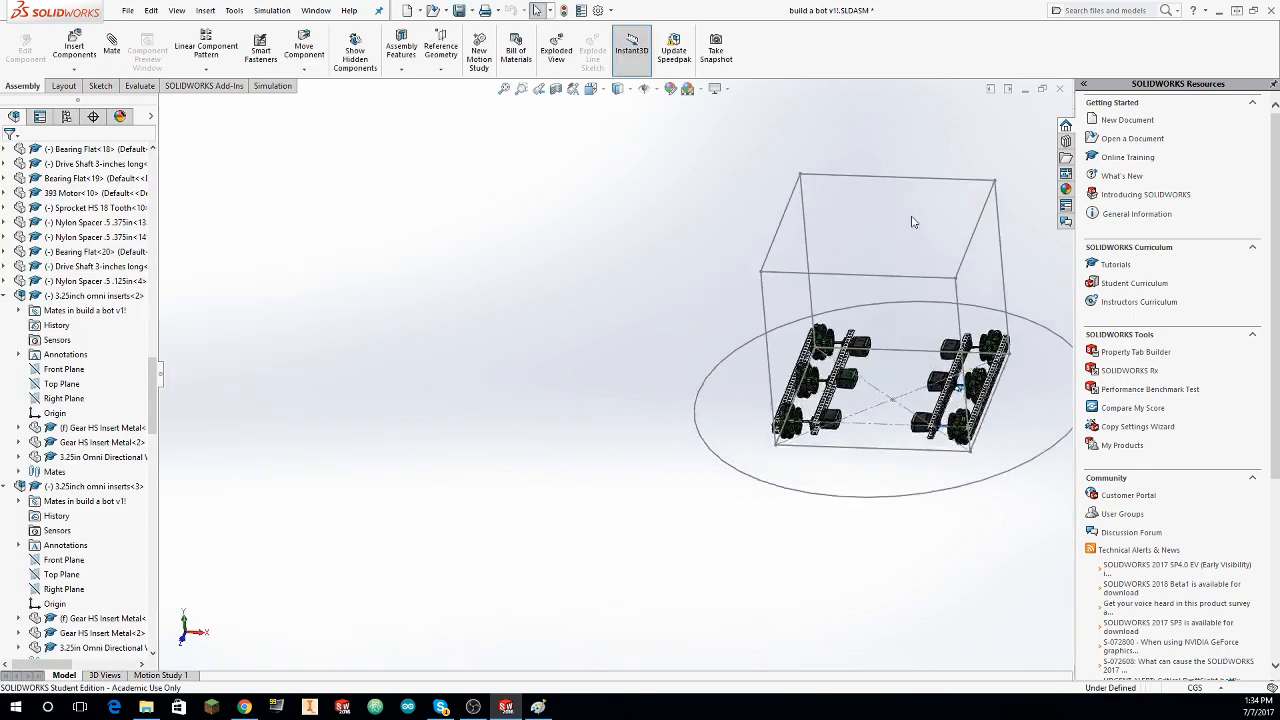
{"action": "scroll", "coordinate": [912, 222], "scroll_direction": "down", "scroll_amount": 10}
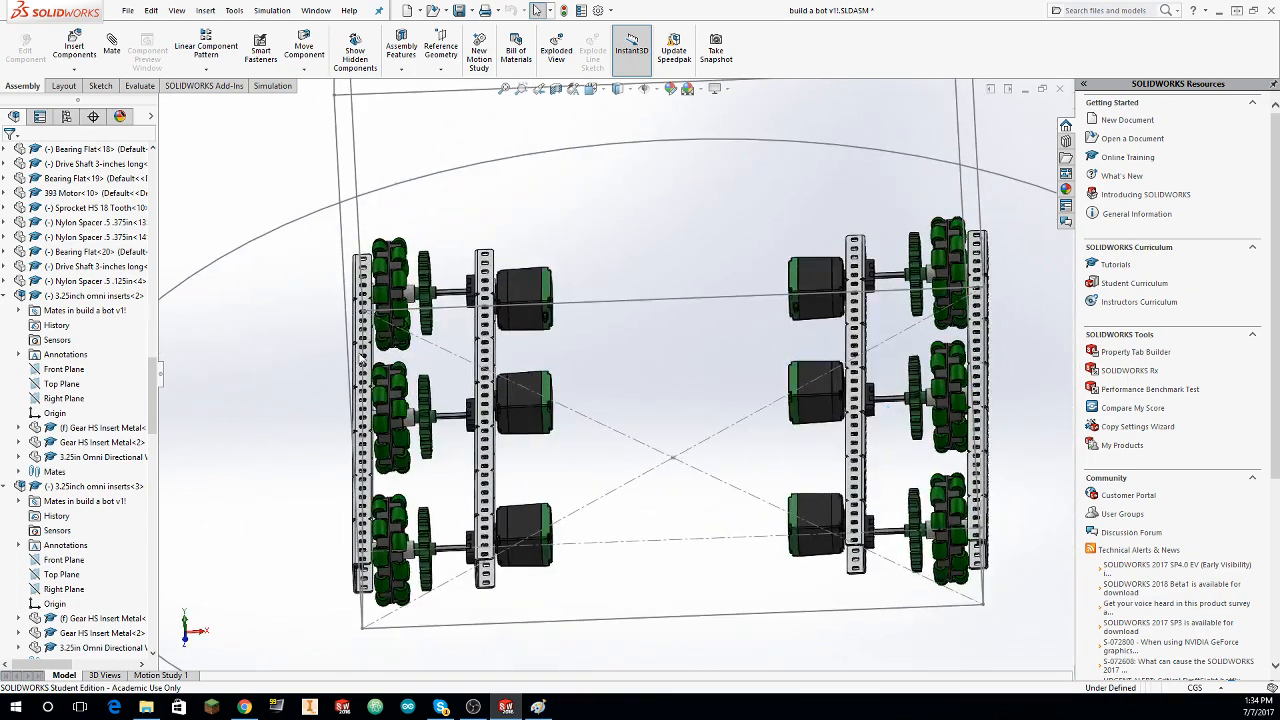
Step: Slide the mirrored side's outer C-channel inward and float the fixed inner C-channel of the original side
{"action": "left_click_drag", "start_coordinate": [362, 355], "coordinate": [489, 356]}
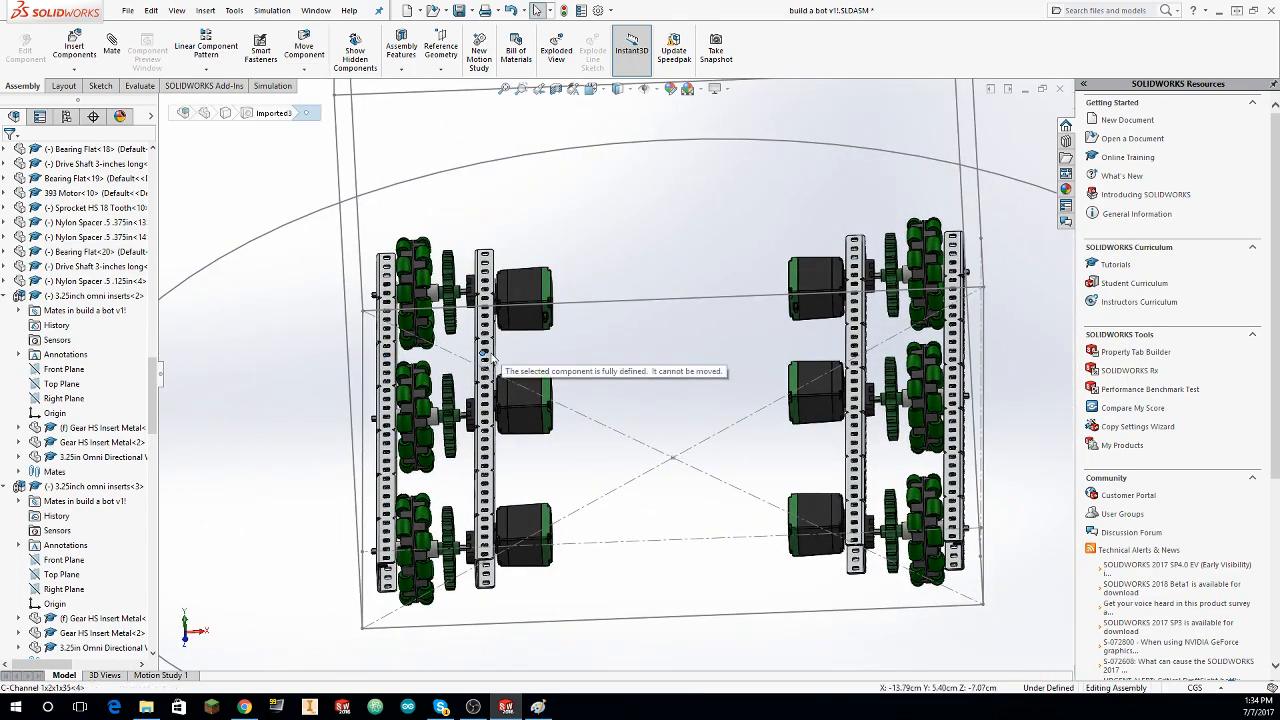
{"action": "left_click", "coordinate": [855, 345]}
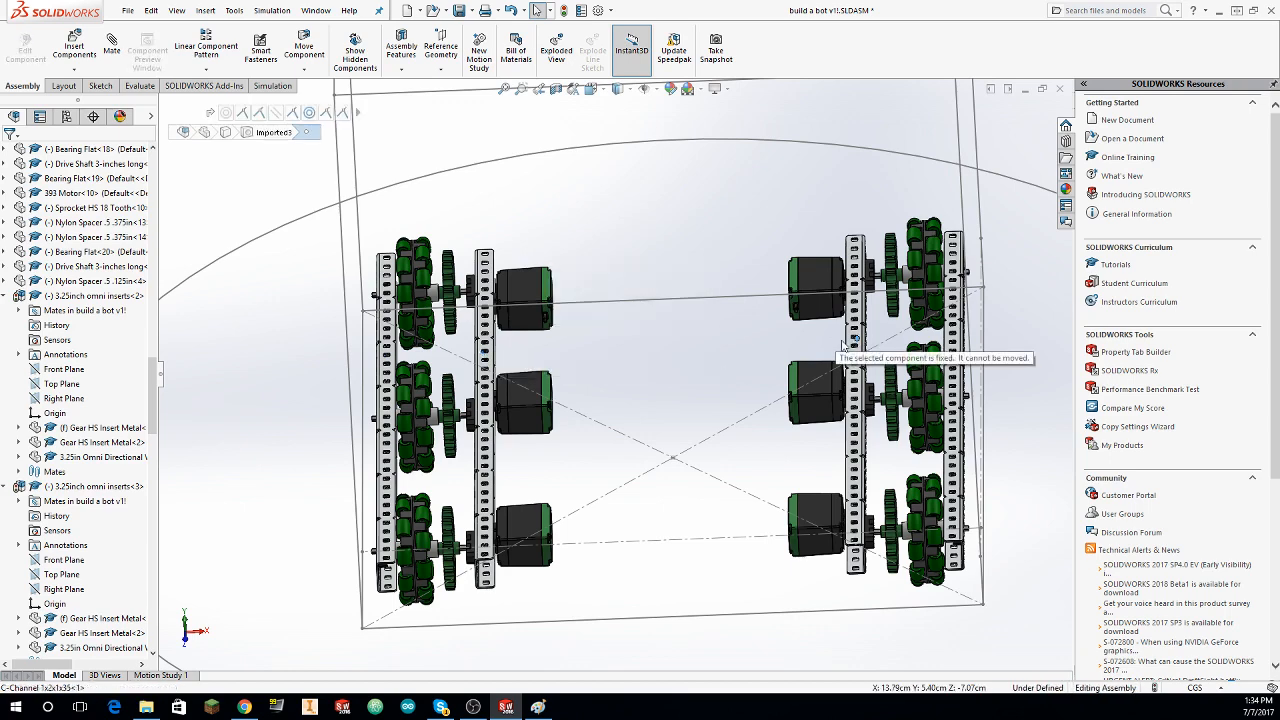
{"action": "right_click", "coordinate": [855, 345]}
{"action": "left_click", "coordinate": [910, 426]}
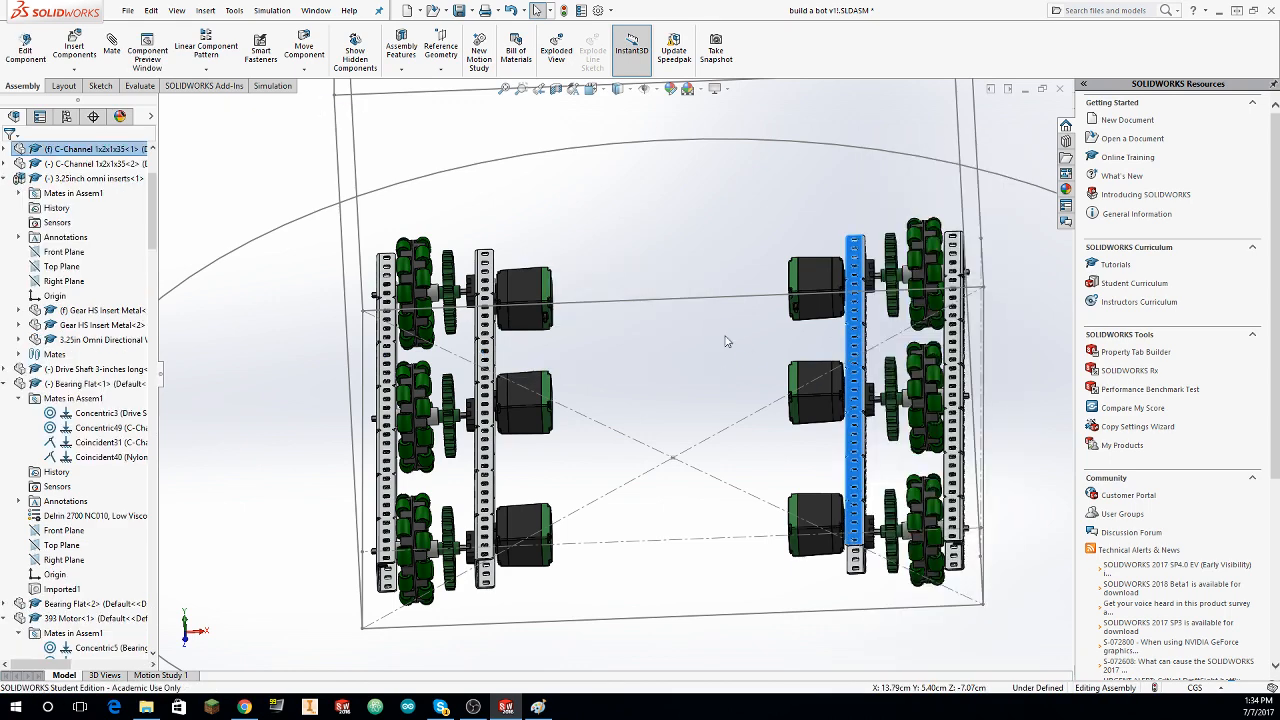
{"action": "left_click", "coordinate": [726, 338]}
{"action": "mouse_move", "coordinate": [857, 345]}
{"action": "left_mouse_down"}
{"action": "mouse_move", "coordinate": [839, 345]}
{"action": "mouse_move", "coordinate": [853, 346]}
{"action": "left_mouse_up"}
{"action": "middle_click_drag", "start_coordinate": [853, 346], "coordinate": [854, 271]}
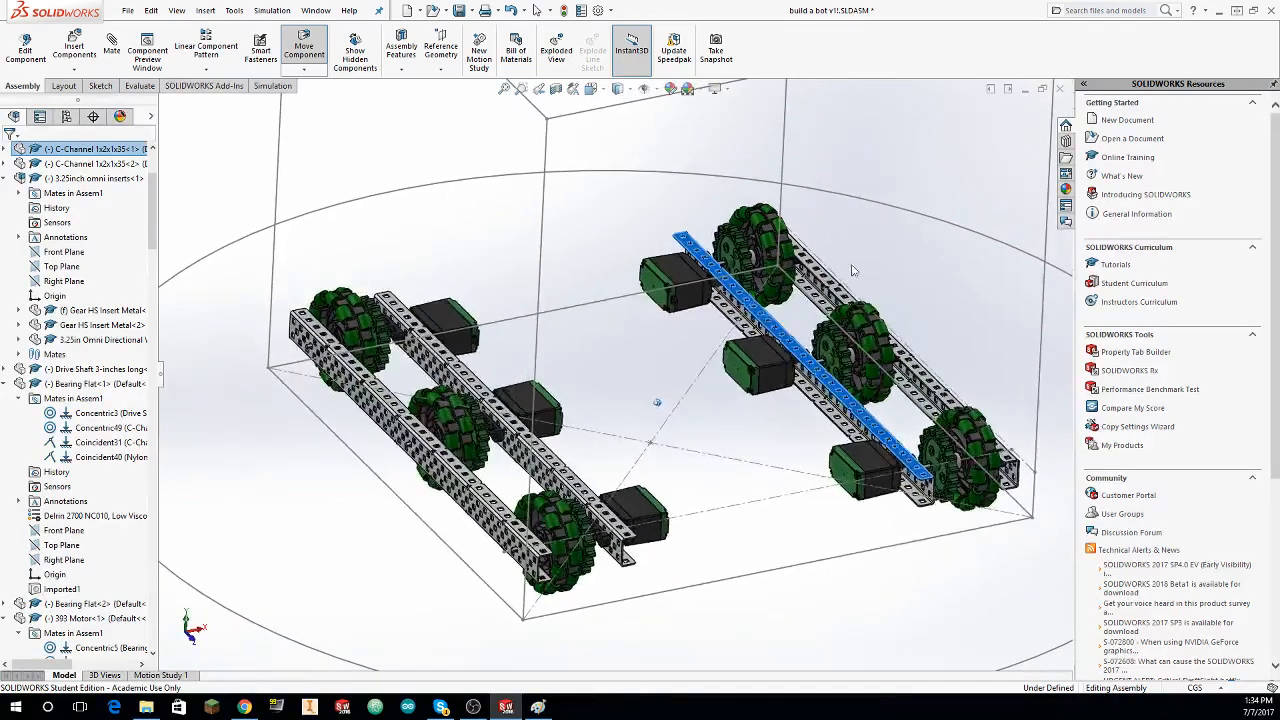
{"action": "middle_click_drag", "start_coordinate": [530, 205], "coordinate": [520, 266]}
{"action": "left_click", "coordinate": [577, 237]}
{"action": "middle_click_drag", "start_coordinate": [577, 237], "coordinate": [190, 110]}
{"action": "left_click", "coordinate": [74, 47]}
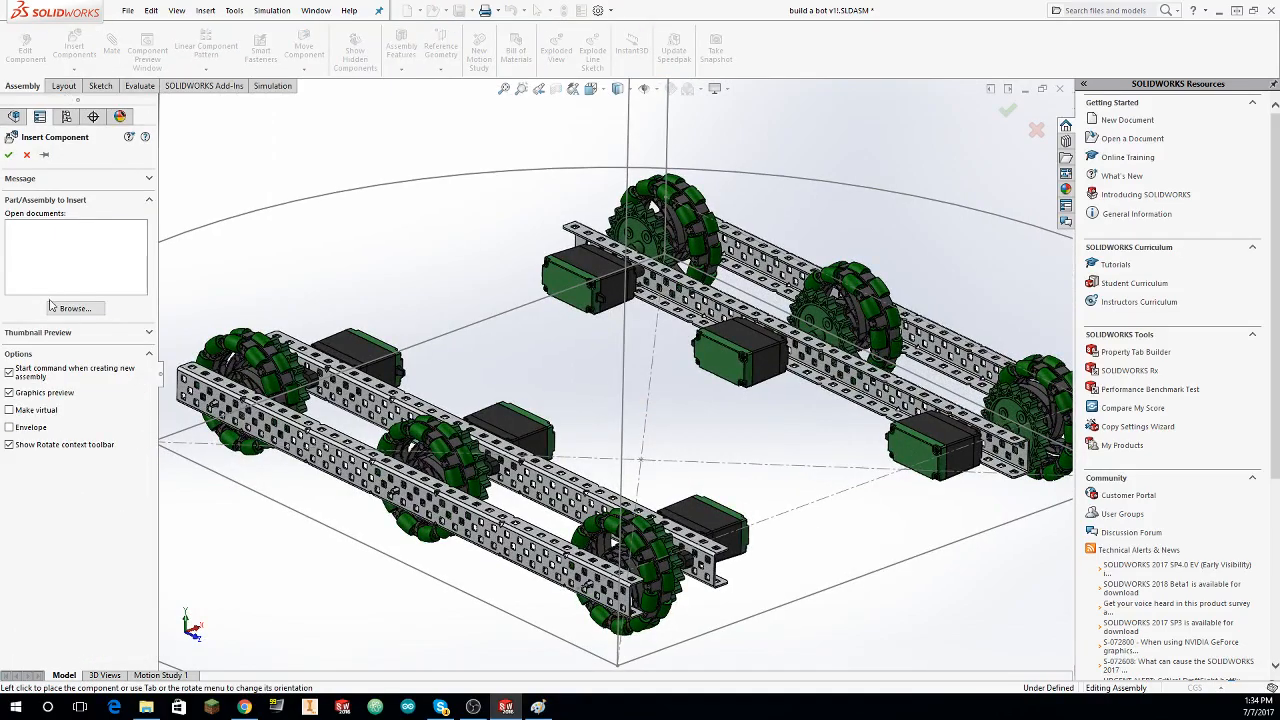
{"action": "key", "text": "Escape"}
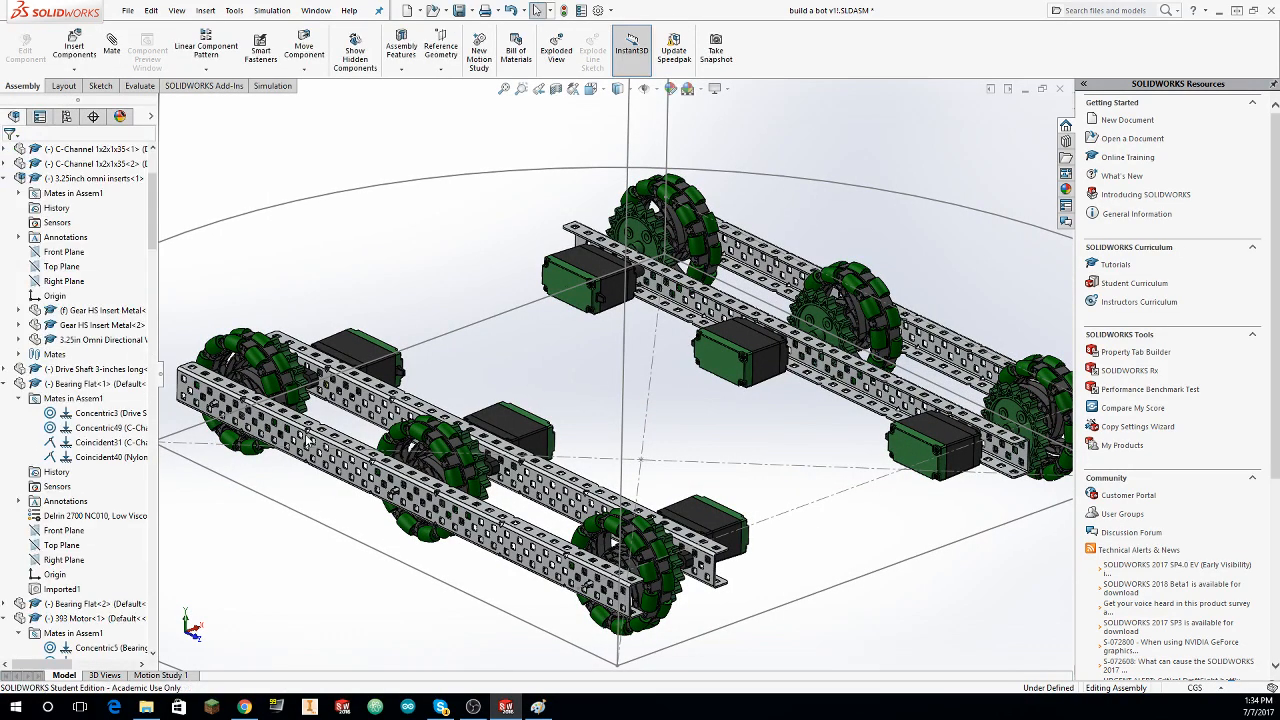
{"action": "middle_click_drag", "start_coordinate": [305, 434], "coordinate": [427, 318]}
{"action": "left_click", "coordinate": [427, 318]}
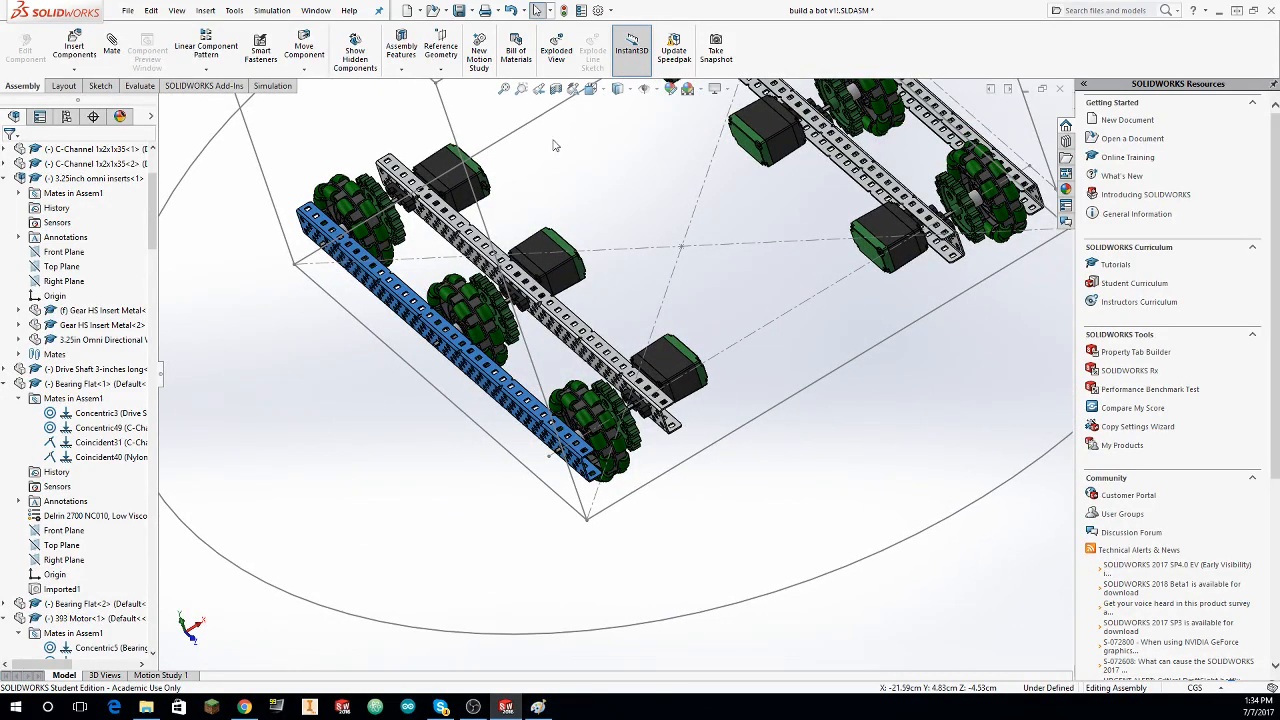
{"action": "middle_click_drag", "start_coordinate": [673, 181], "coordinate": [600, 234]}
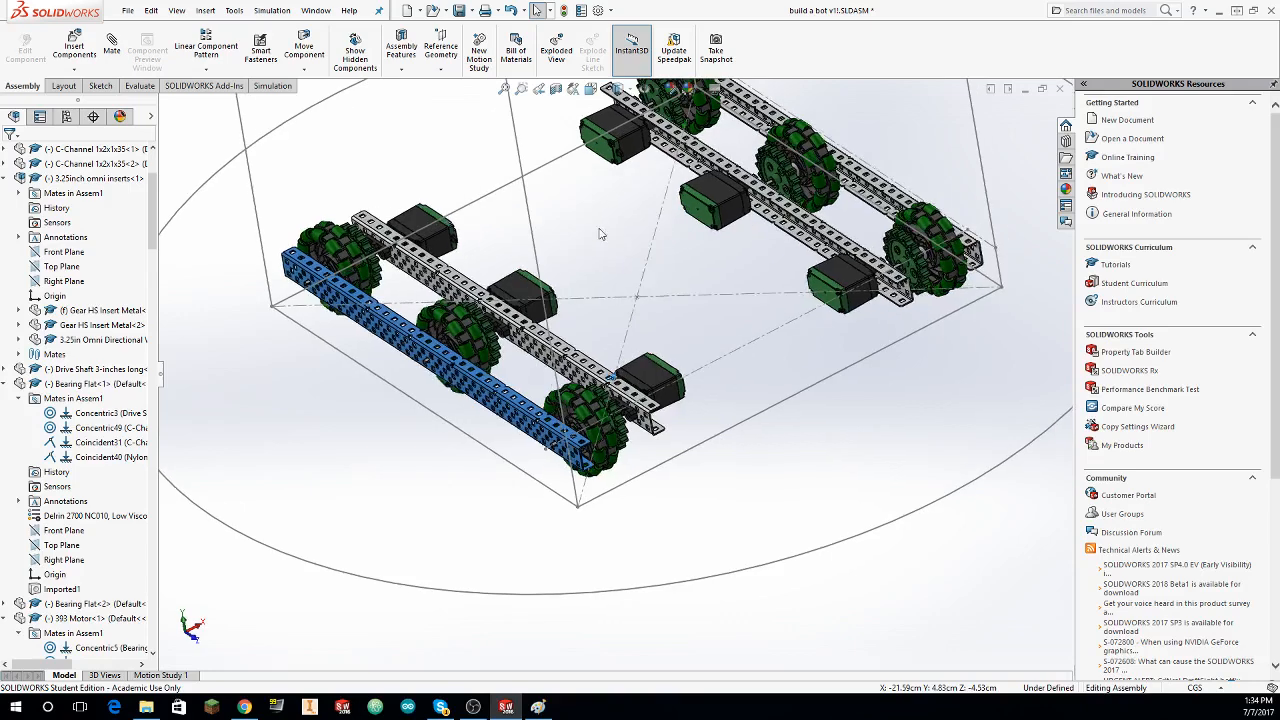
{"action": "scroll", "coordinate": [585, 244], "scroll_direction": "up", "scroll_amount": 3}
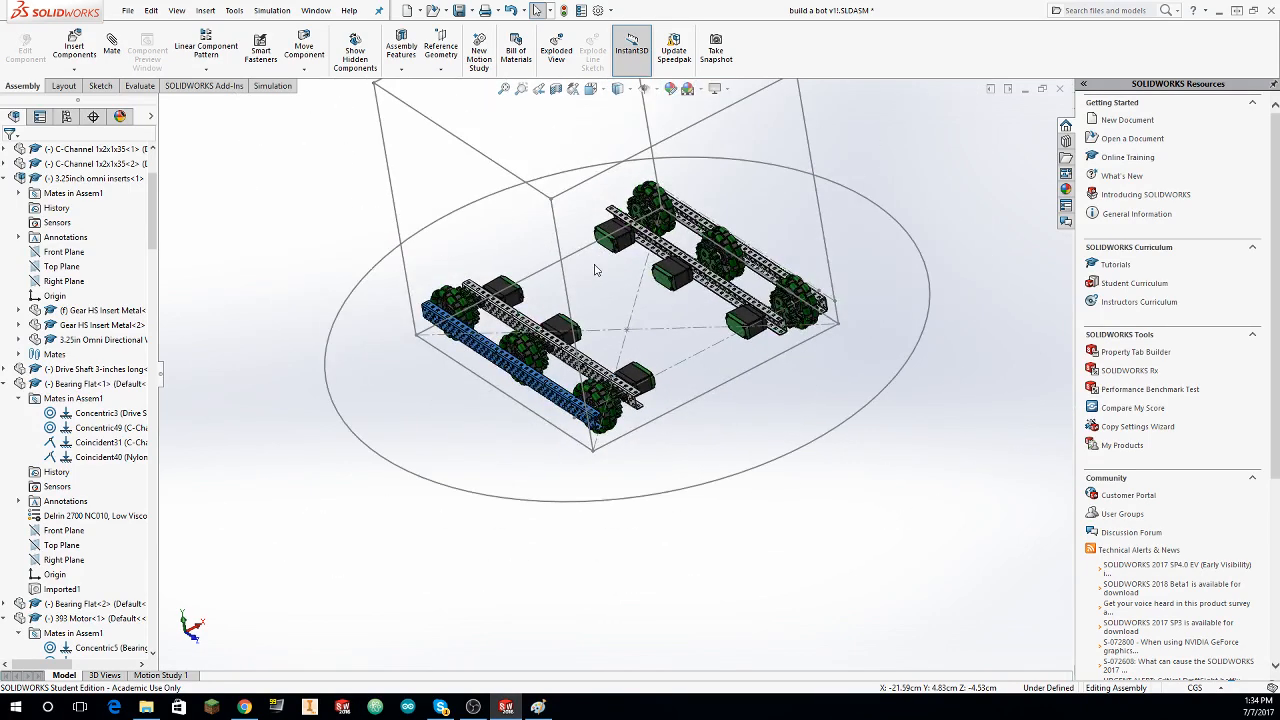
Step: Insert the C-Channel 1x2x1x35 part from the library's Structure > C-Channel folder and place it across the two drive sides
{"action": "left_click", "coordinate": [74, 45]}
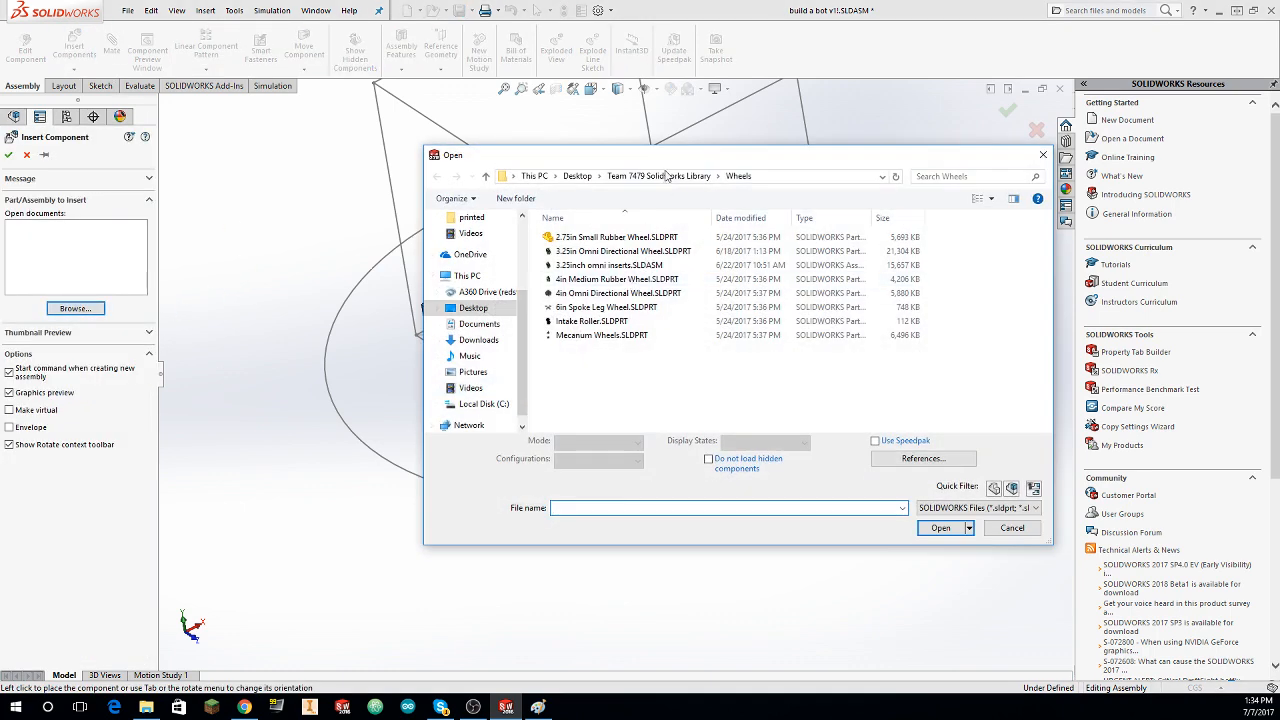
{"action": "left_click", "coordinate": [648, 177]}
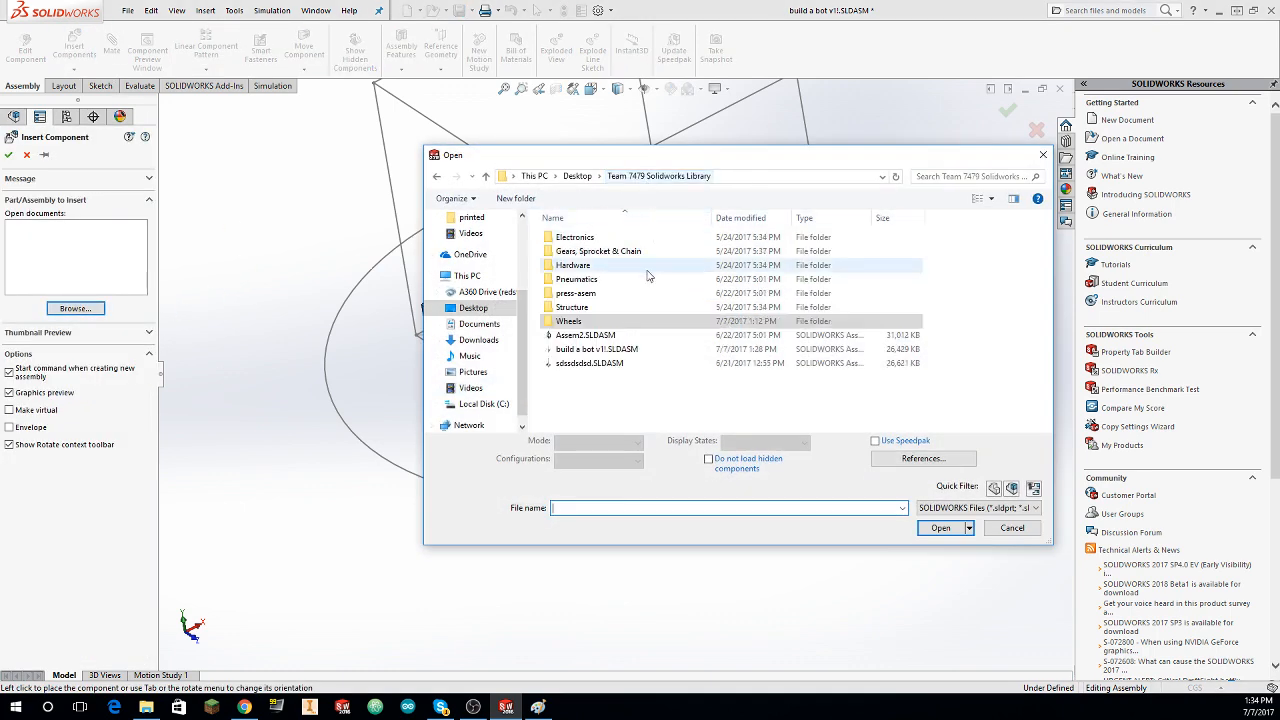
{"action": "double_click", "coordinate": [590, 308]}
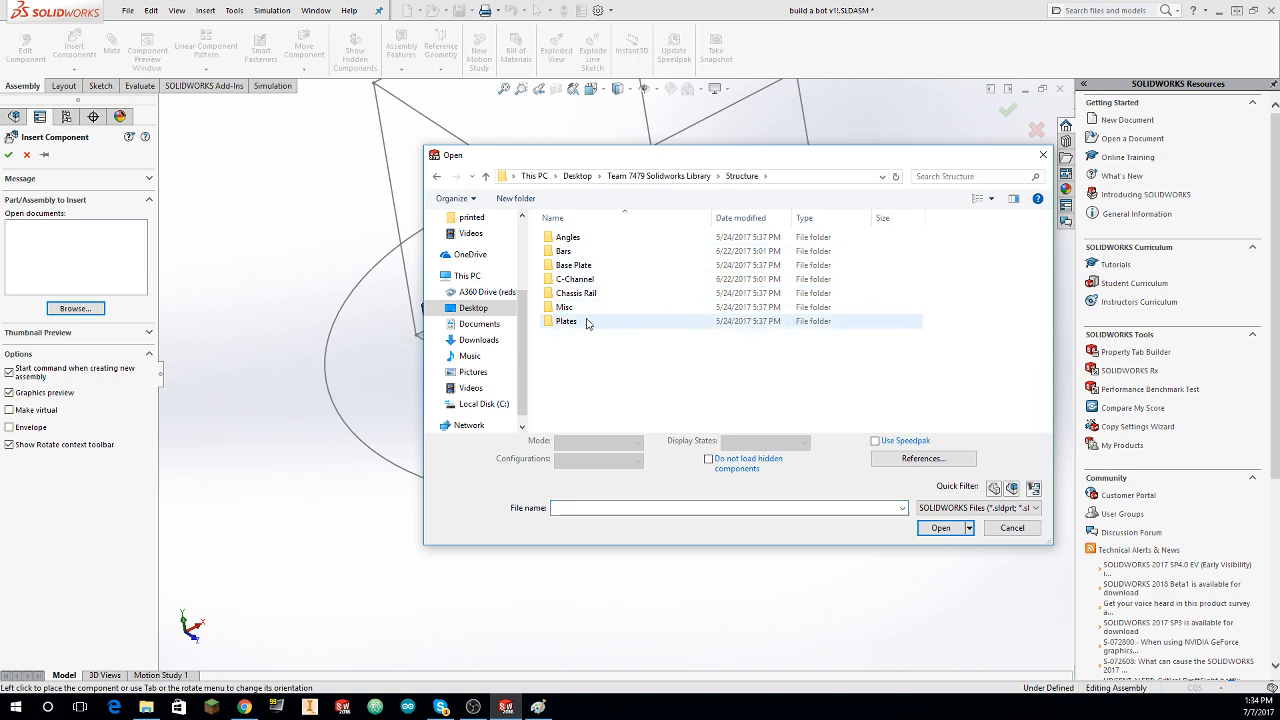
{"action": "double_click", "coordinate": [576, 281]}
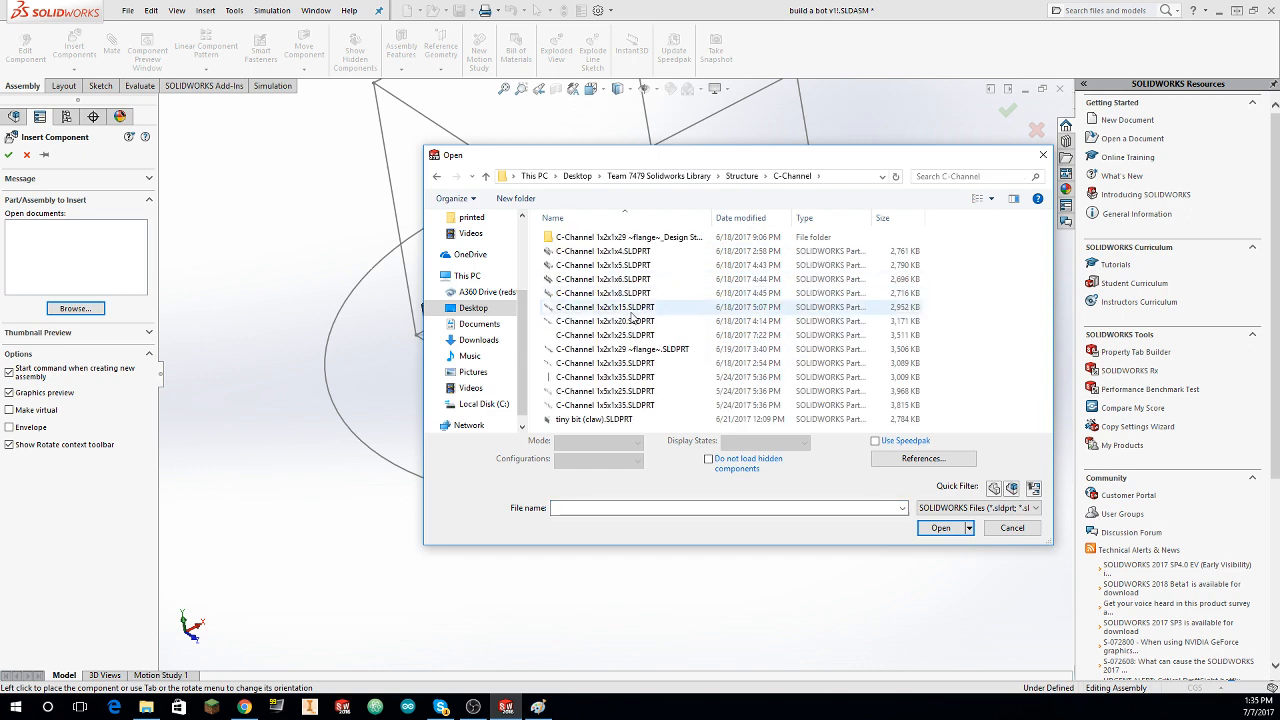
{"action": "left_click", "coordinate": [655, 376]}
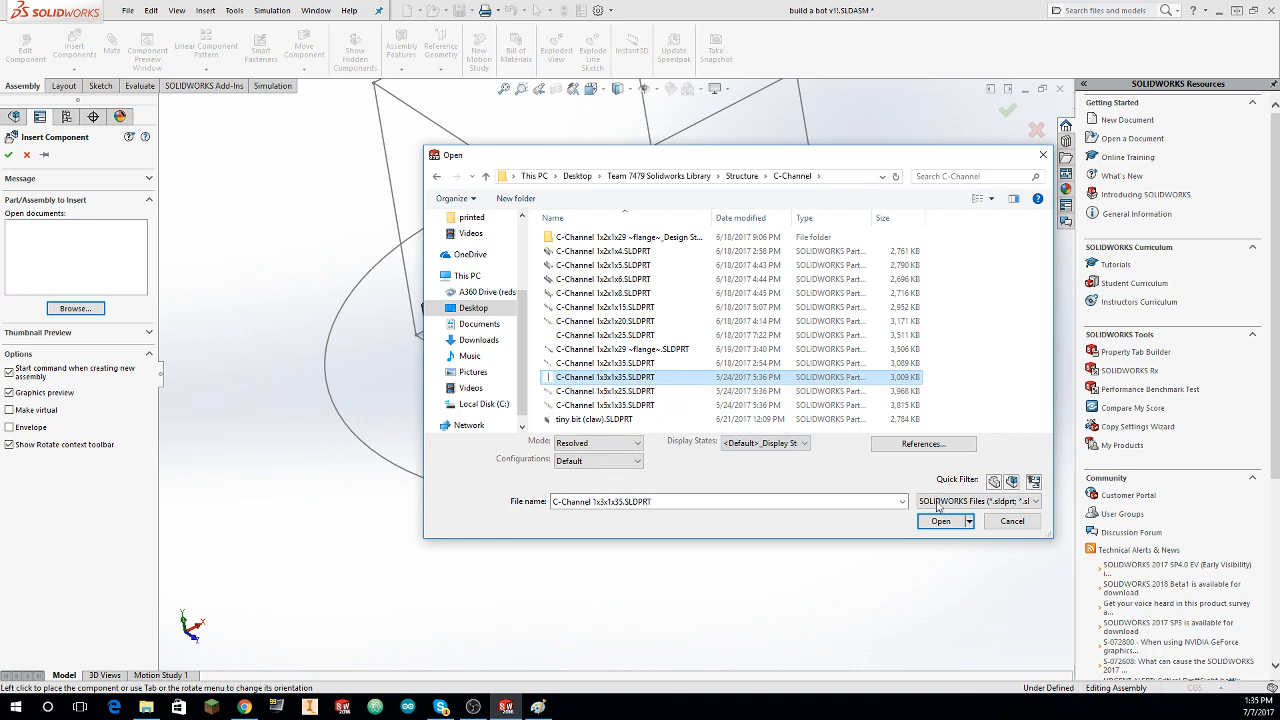
{"action": "left_click", "coordinate": [700, 362]}
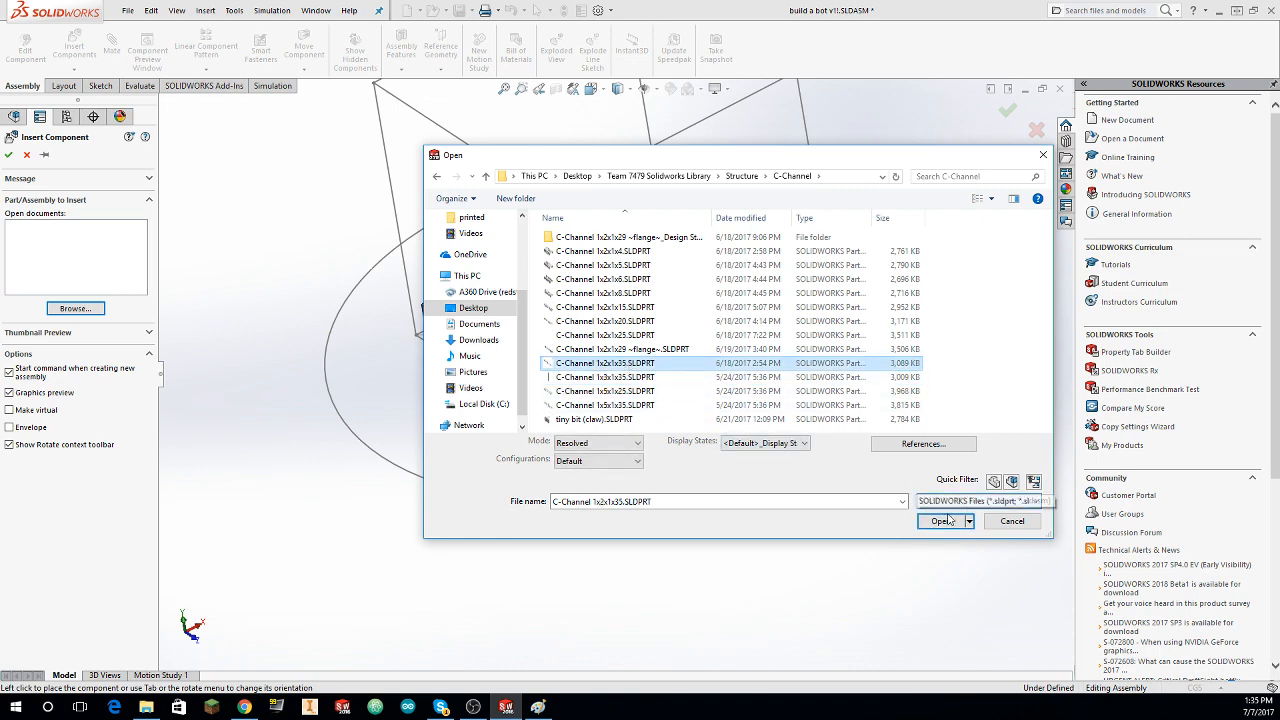
{"action": "left_click", "coordinate": [942, 521]}
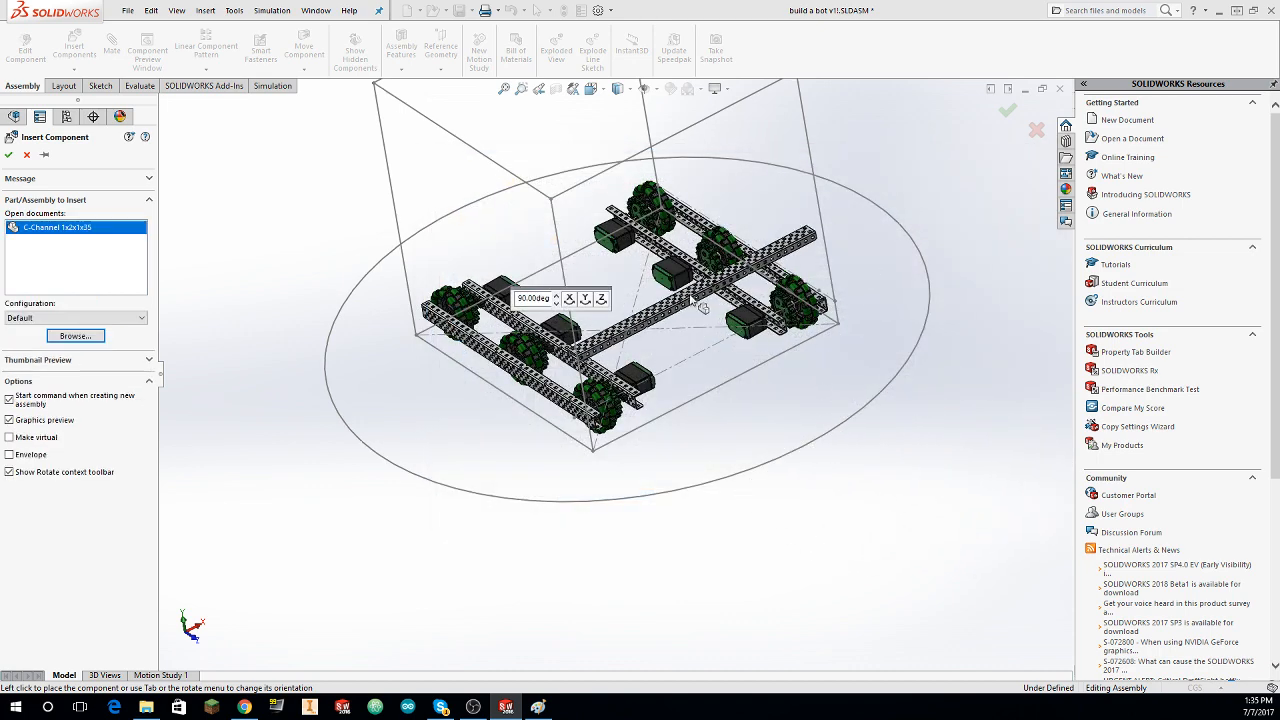
{"action": "left_click", "coordinate": [695, 346]}
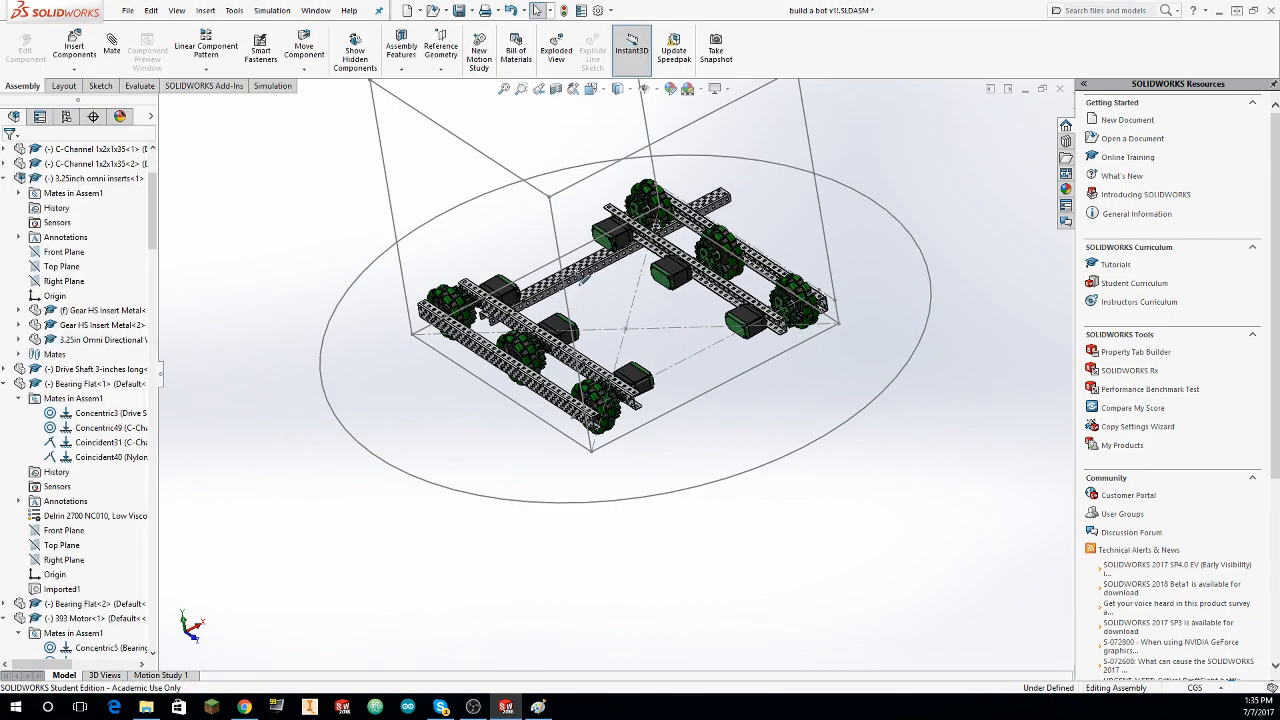
Step: Mate the new crossing C-channel's wide web face coincident with the top face of the drive side's outer C-channel
{"action": "mouse_move", "coordinate": [603, 275]}
{"action": "middle_mouse_down"}
{"action": "mouse_move", "coordinate": [650, 205]}
{"action": "mouse_move", "coordinate": [615, 264]}
{"action": "middle_mouse_up"}
{"action": "scroll", "coordinate": [618, 250], "scroll_direction": "down", "scroll_amount": 8}
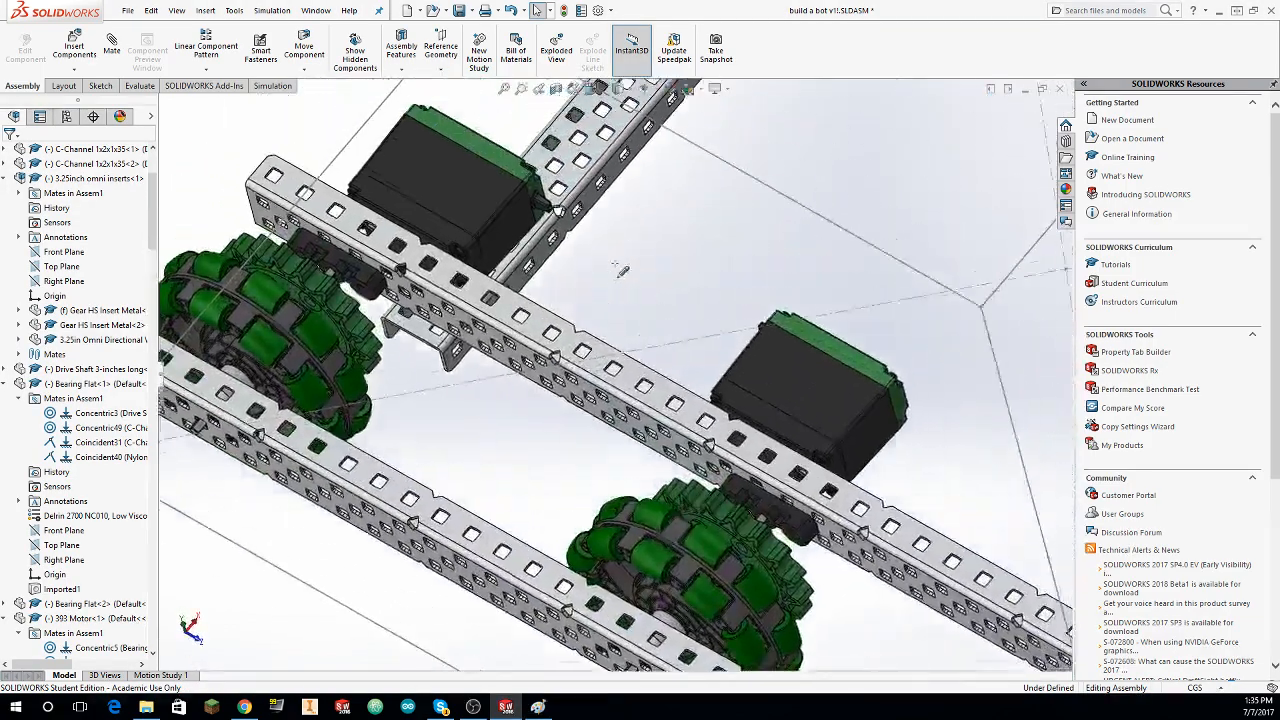
{"action": "scroll", "coordinate": [615, 264], "scroll_direction": "up", "scroll_amount": 2}
{"action": "left_click", "coordinate": [112, 48]}
{"action": "scroll", "coordinate": [560, 297], "scroll_direction": "down", "scroll_amount": 2}
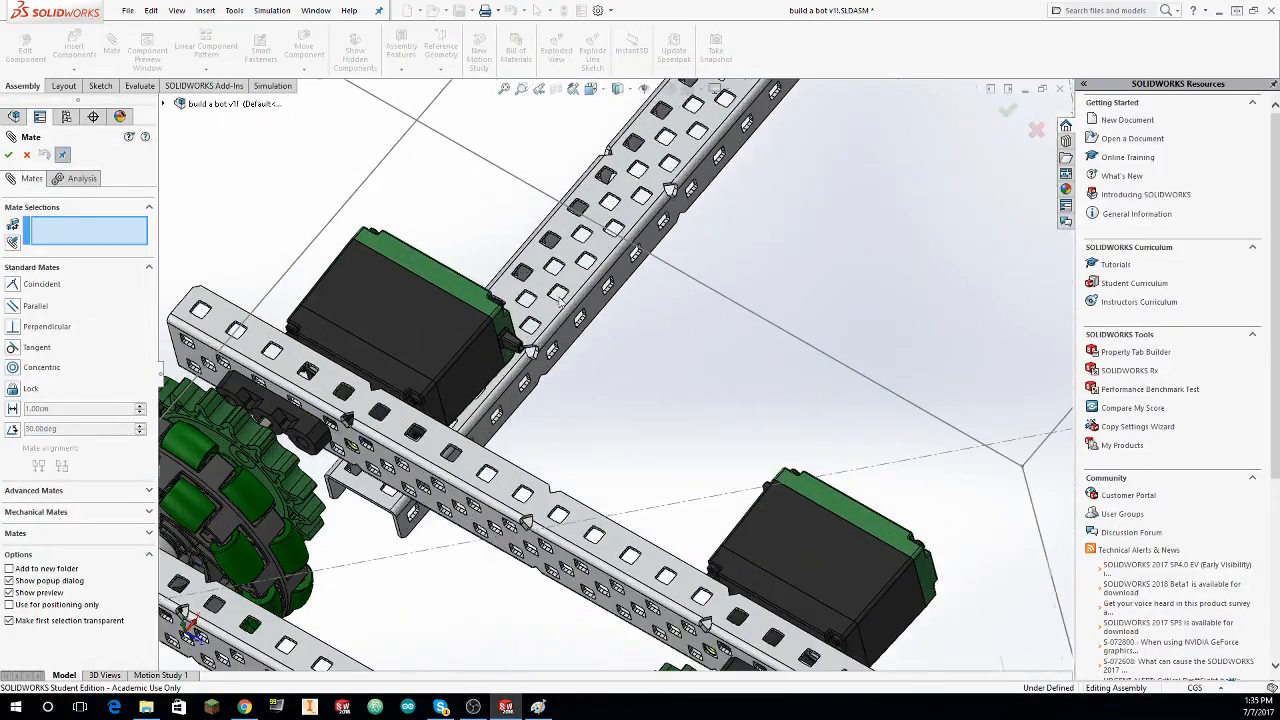
{"action": "scroll", "coordinate": [538, 286], "scroll_direction": "up", "scroll_amount": 1}
{"action": "left_click", "coordinate": [538, 286]}
{"action": "middle_click_drag", "start_coordinate": [538, 286], "coordinate": [425, 479]}
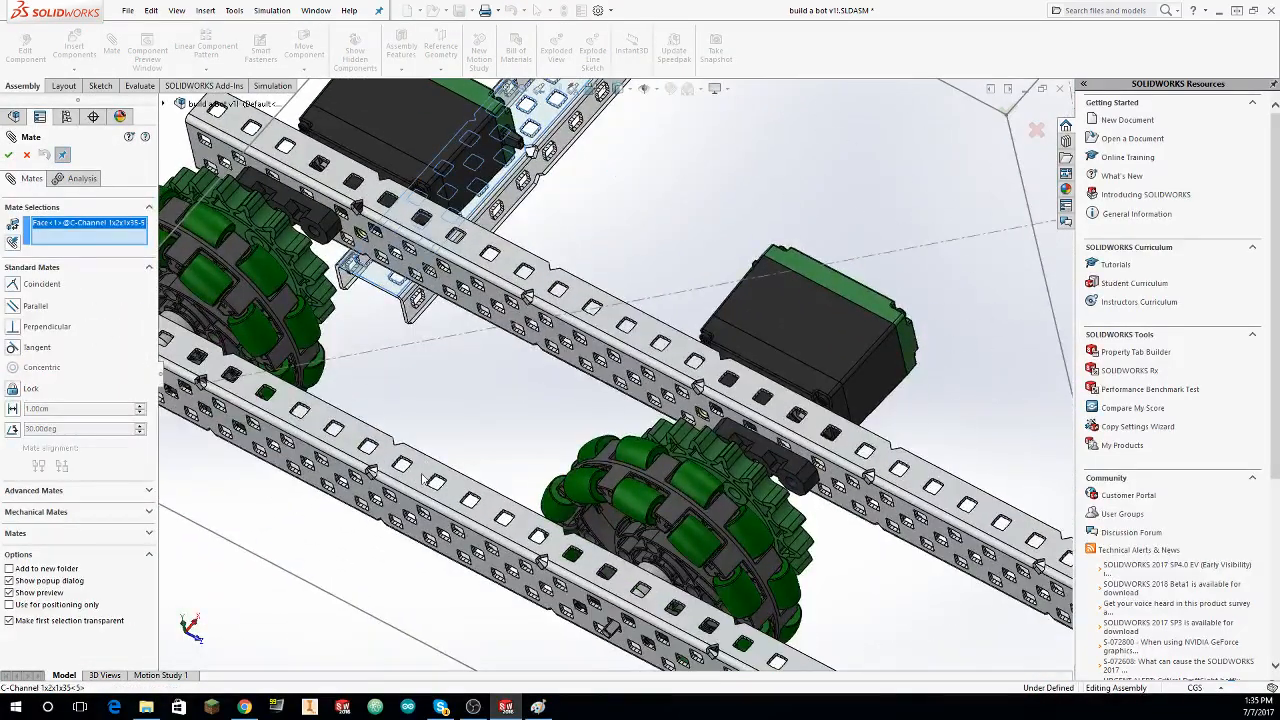
{"action": "left_click", "coordinate": [433, 481]}
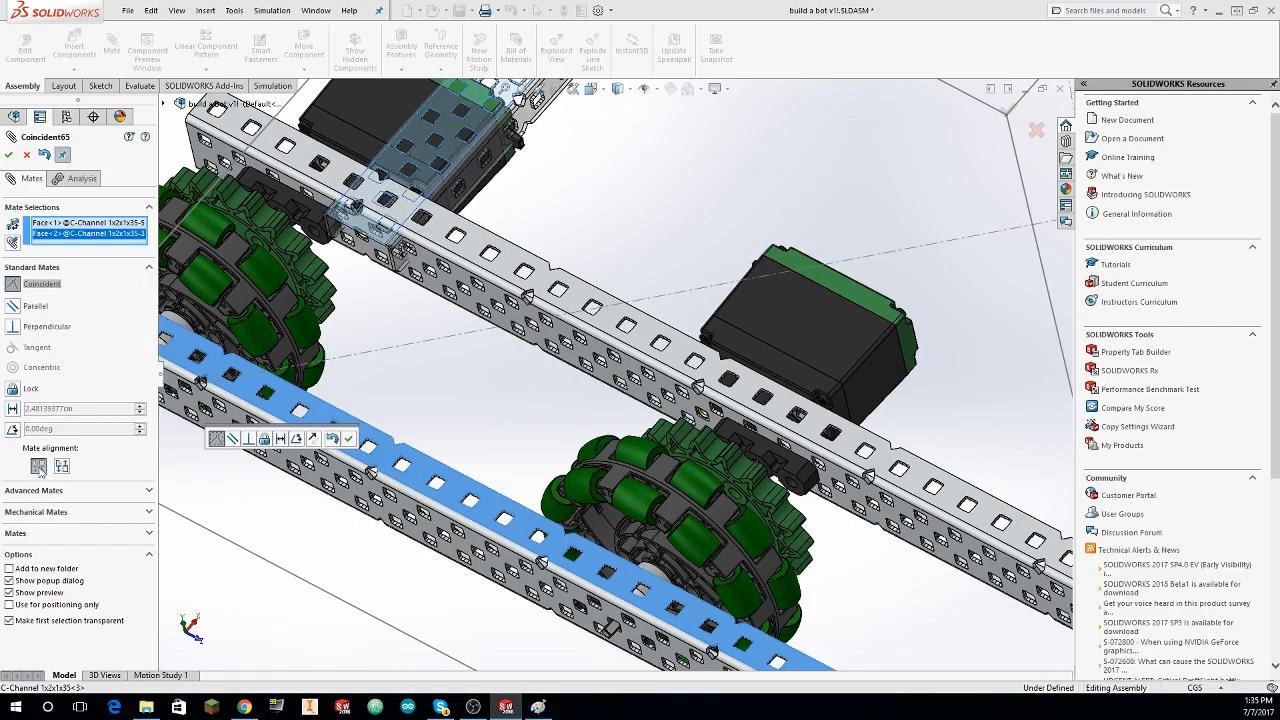
{"action": "left_click", "coordinate": [11, 156]}
Step: Slide the crossing C-channel over the drive side so its end extends past the inner C-channel, and leave mating
{"action": "scroll", "coordinate": [430, 325], "scroll_direction": "up", "scroll_amount": 4}
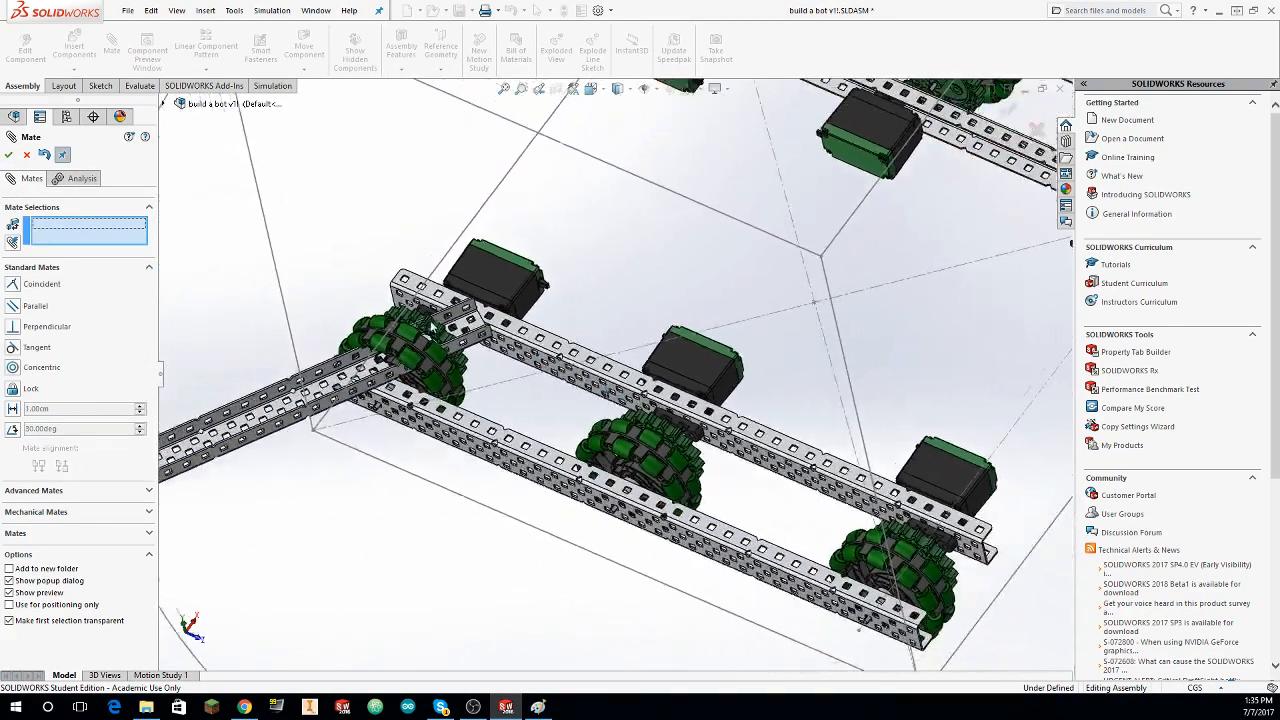
{"action": "scroll", "coordinate": [380, 440], "scroll_direction": "up", "scroll_amount": 5}
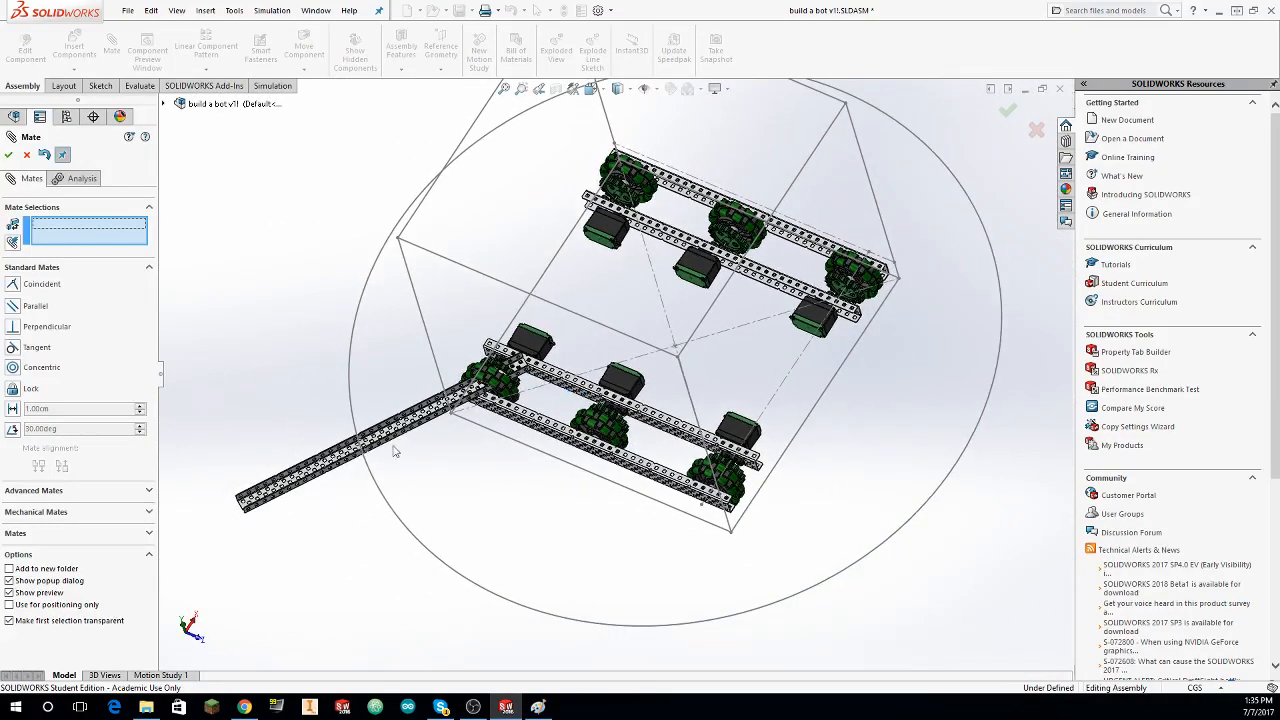
{"action": "left_click_drag", "start_coordinate": [521, 373], "coordinate": [541, 370]}
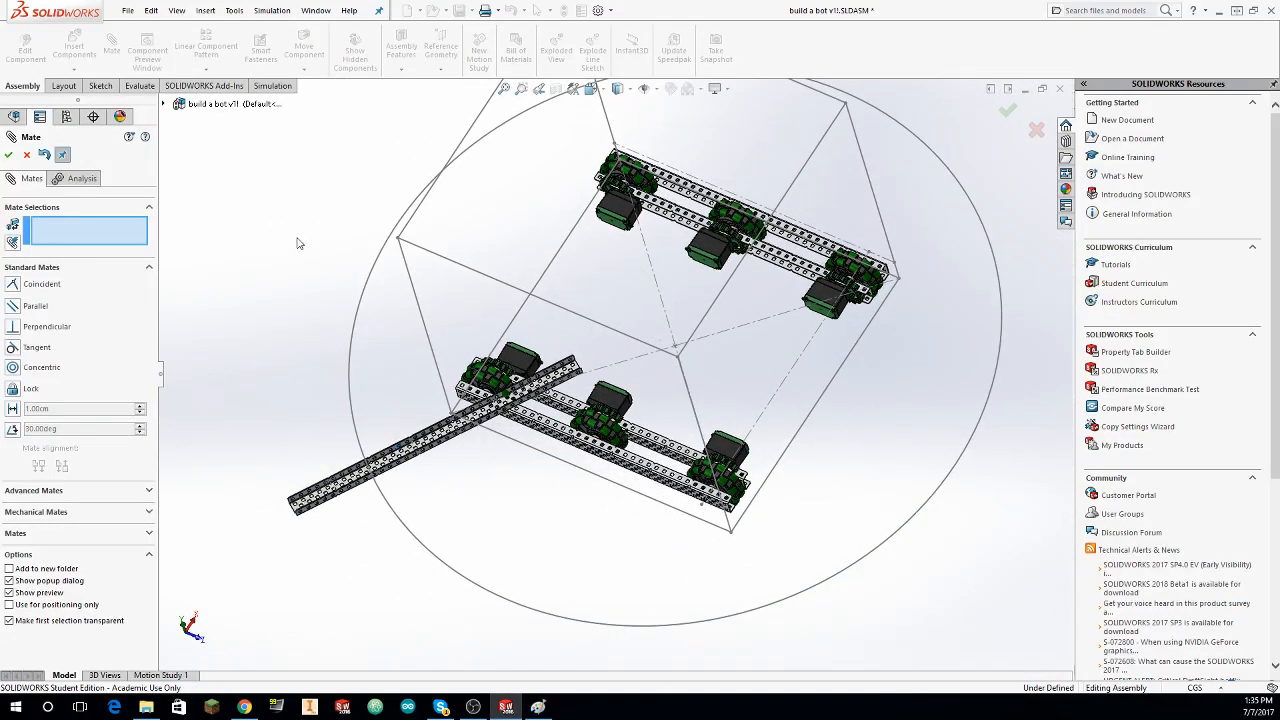
{"action": "key", "text": "Escape"}
Step: Mate an end hole of the crossing C-channel concentric with a hole in the outer C-channel's top face between the wheels
{"action": "left_click", "coordinate": [112, 44]}
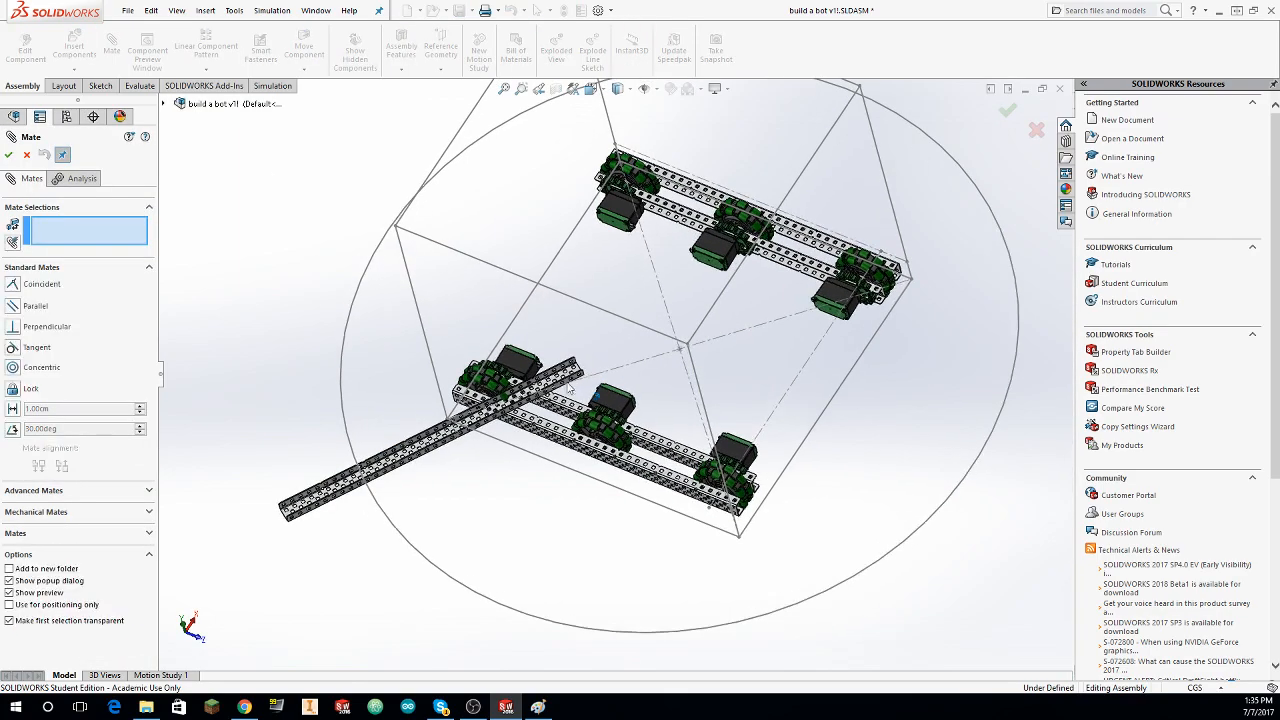
{"action": "scroll", "coordinate": [570, 389], "scroll_direction": "down", "scroll_amount": 10}
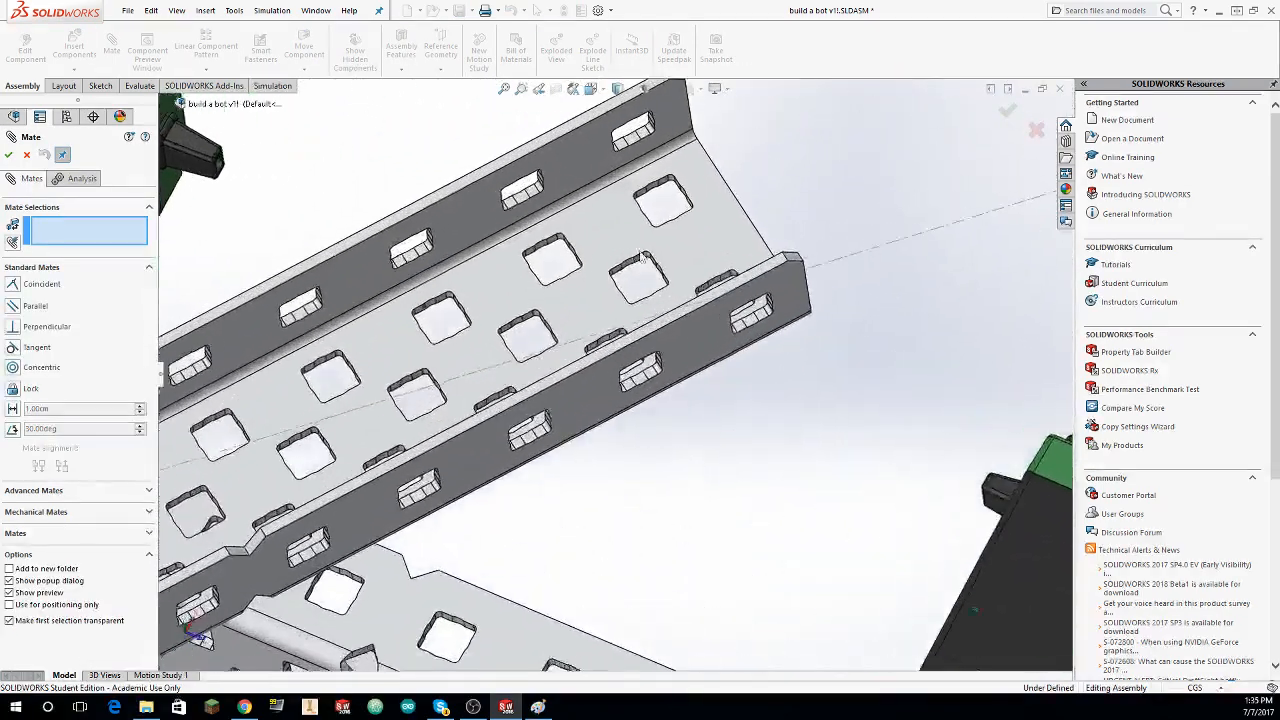
{"action": "scroll", "coordinate": [643, 257], "scroll_direction": "down", "scroll_amount": 2}
{"action": "left_click", "coordinate": [694, 205]}
{"action": "scroll", "coordinate": [643, 308], "scroll_direction": "up", "scroll_amount": 1}
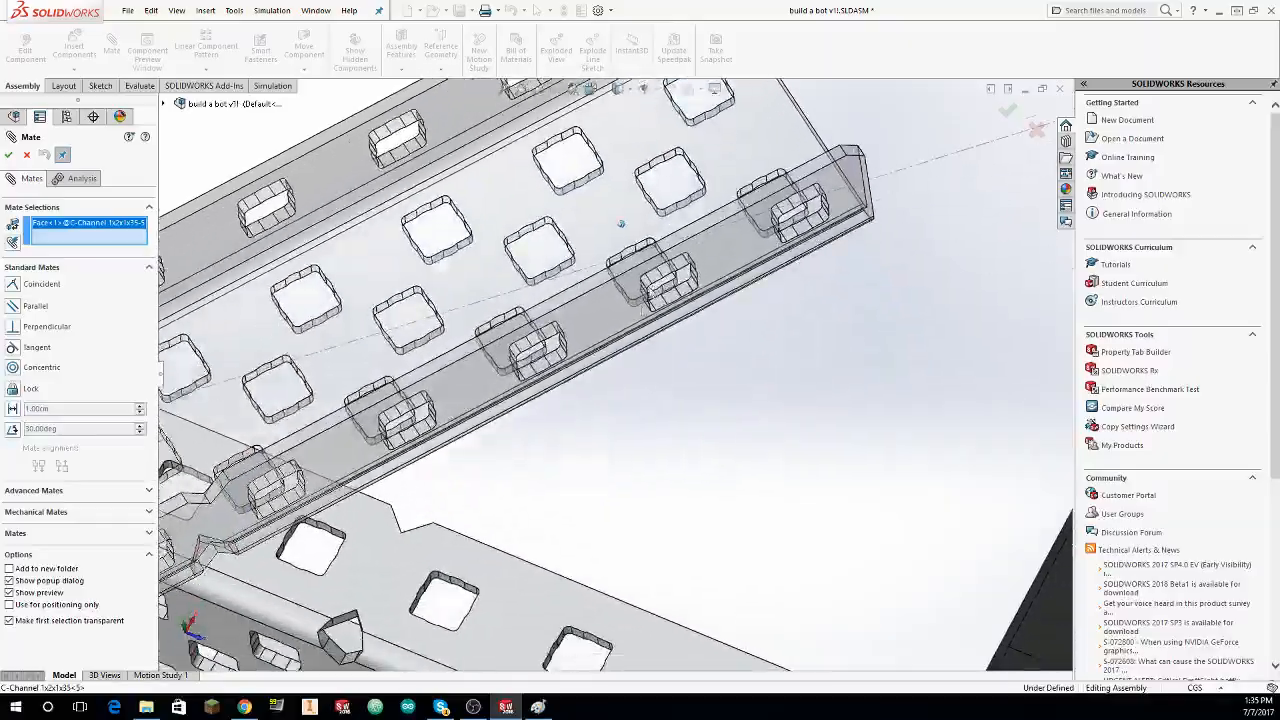
{"action": "scroll", "coordinate": [621, 224], "scroll_direction": "up", "scroll_amount": 3}
{"action": "scroll", "coordinate": [550, 390], "scroll_direction": "down", "scroll_amount": 3}
{"action": "scroll", "coordinate": [603, 397], "scroll_direction": "up", "scroll_amount": 4}
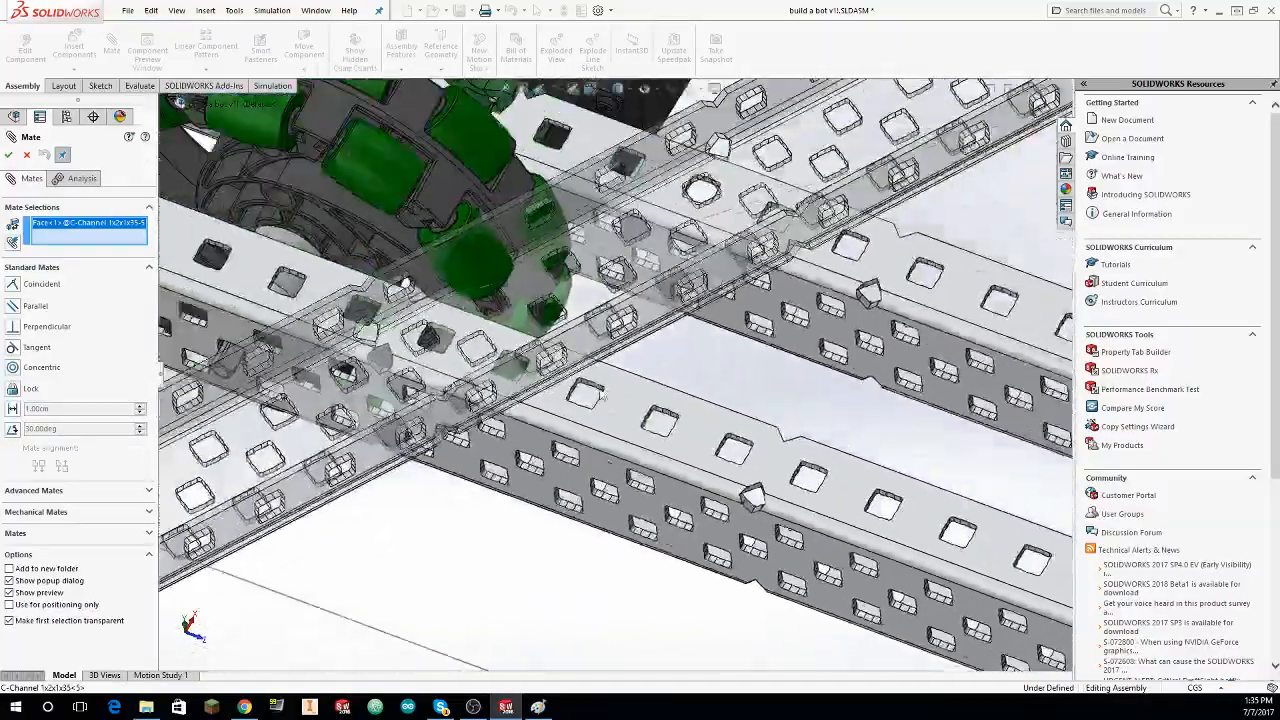
{"action": "scroll", "coordinate": [603, 397], "scroll_direction": "up", "scroll_amount": 5}
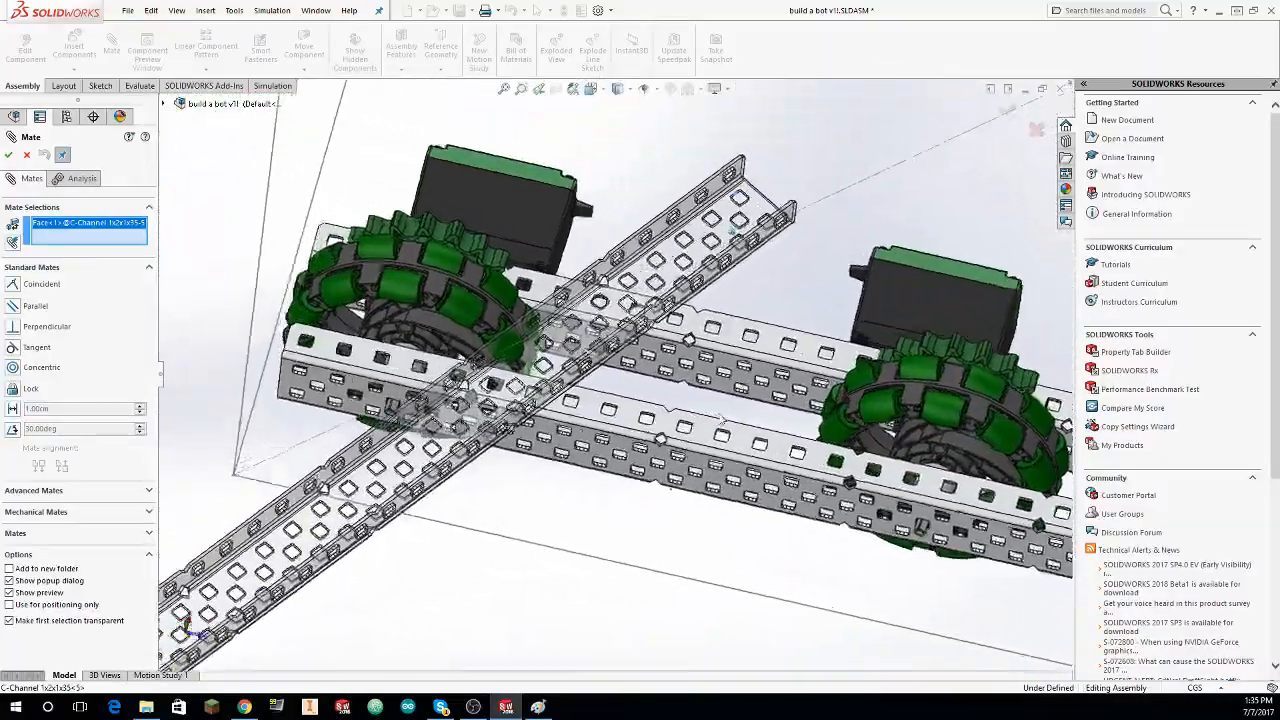
{"action": "scroll", "coordinate": [720, 417], "scroll_direction": "down", "scroll_amount": 8}
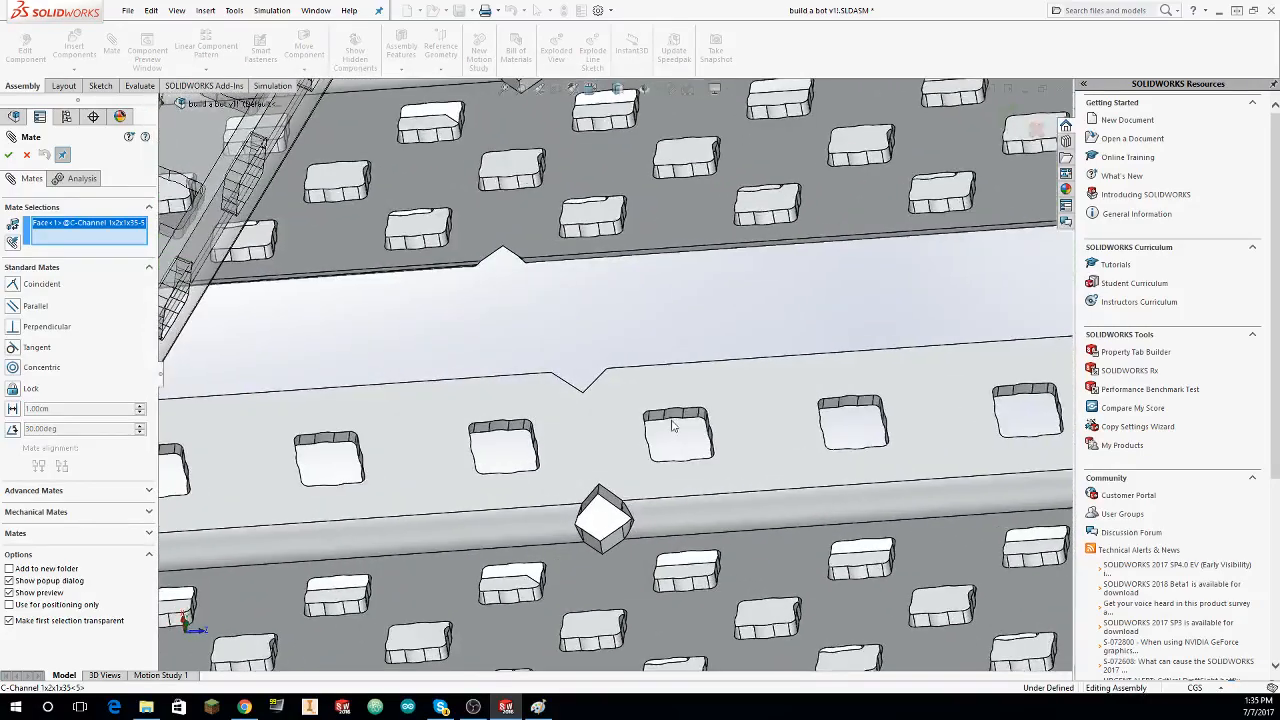
{"action": "left_click", "coordinate": [672, 418]}
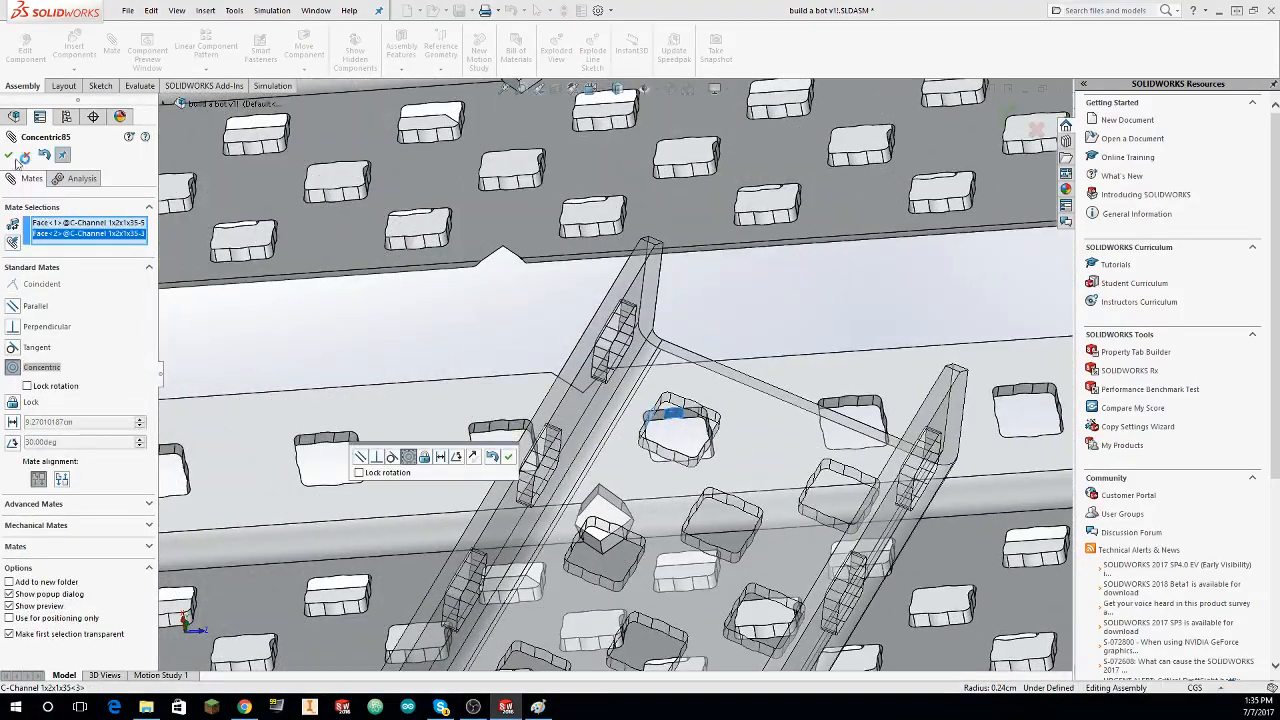
{"action": "key", "text": "Return"}
Step: Mate the crossing C-channel's other end hole concentric with the neighbouring hole of the outer C-channel and finish mating
{"action": "left_click", "coordinate": [850, 478]}
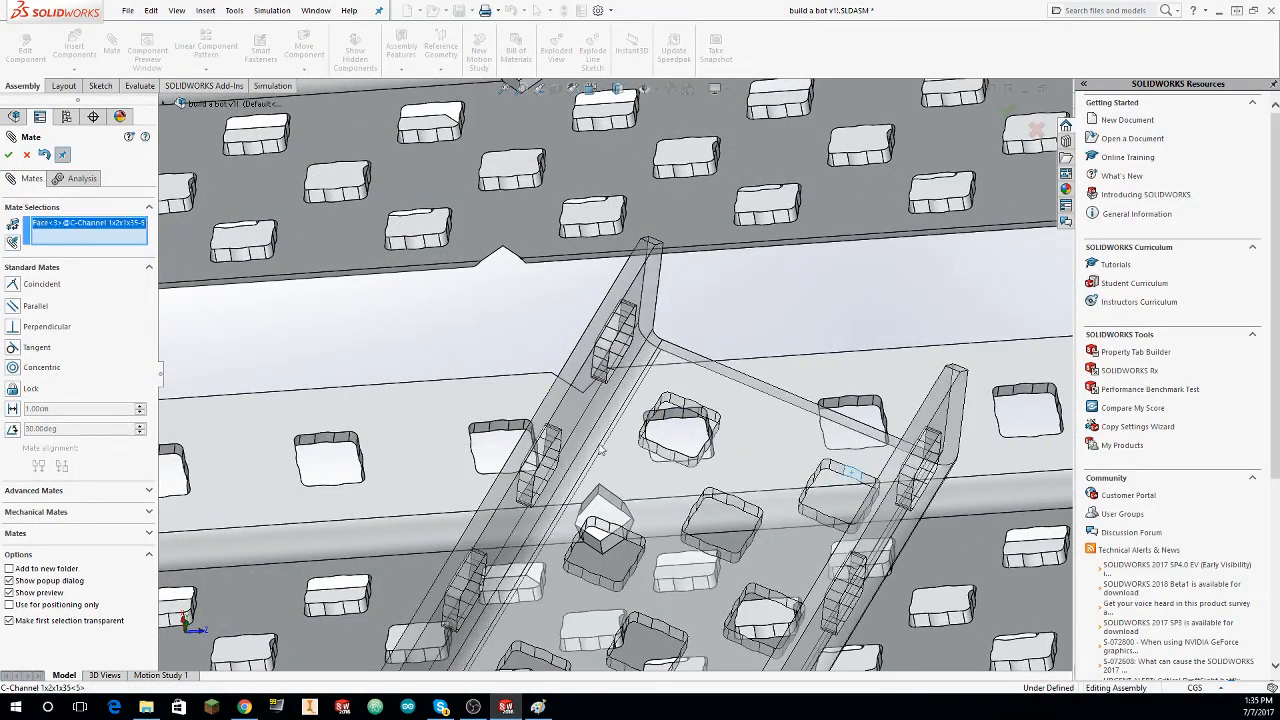
{"action": "left_click", "coordinate": [499, 431]}
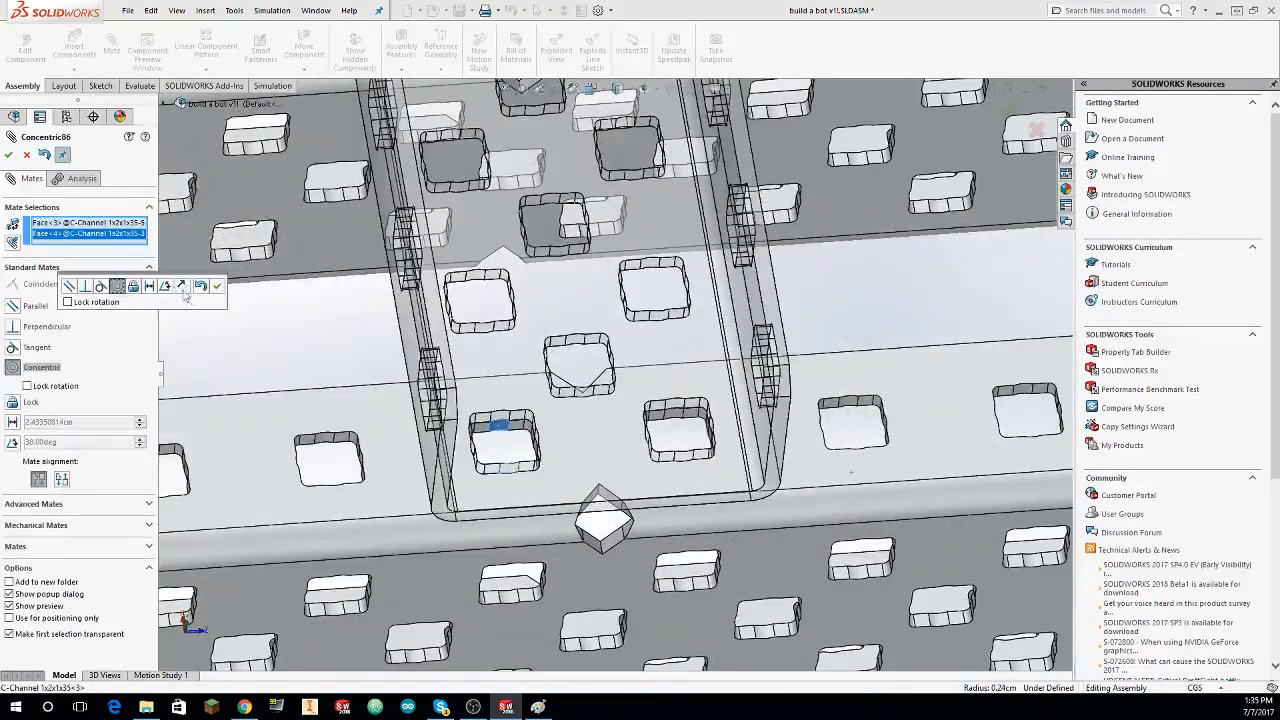
{"action": "left_click", "coordinate": [9, 155]}
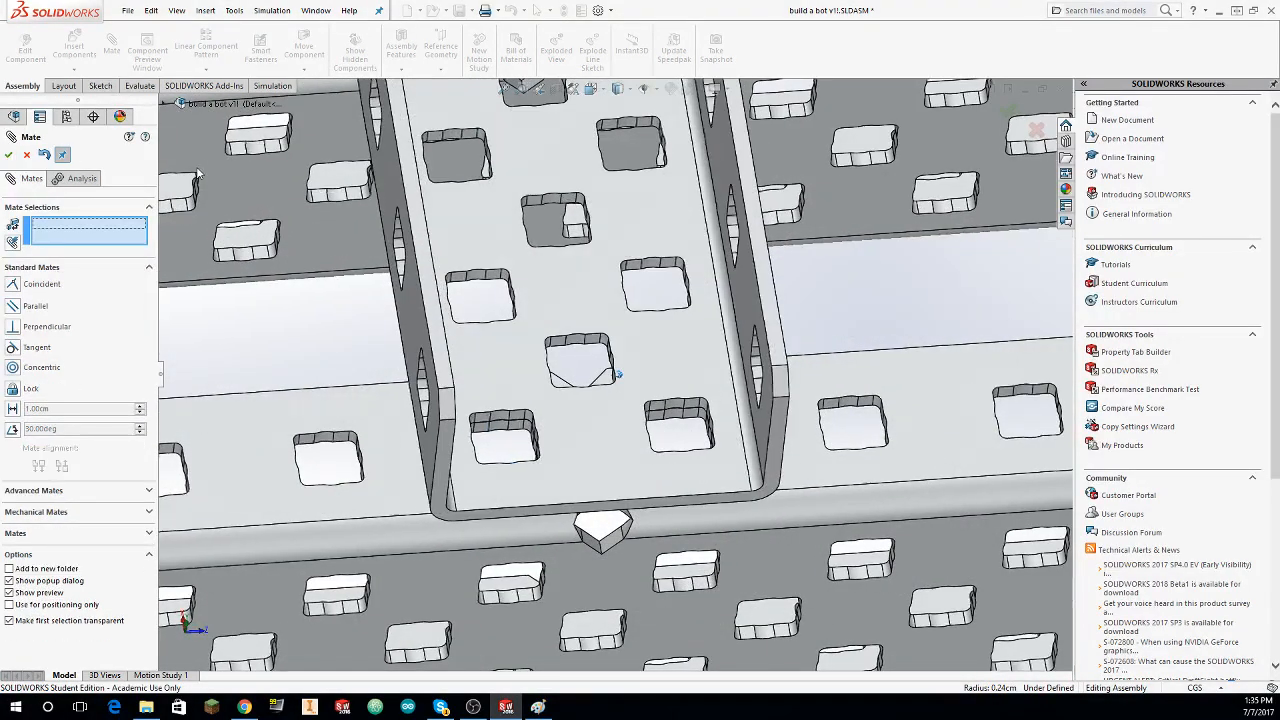
{"action": "scroll", "coordinate": [234, 184], "scroll_direction": "up", "scroll_amount": 6}
{"action": "middle_click_drag", "start_coordinate": [236, 188], "coordinate": [433, 333]}
{"action": "key", "text": "Escape"}
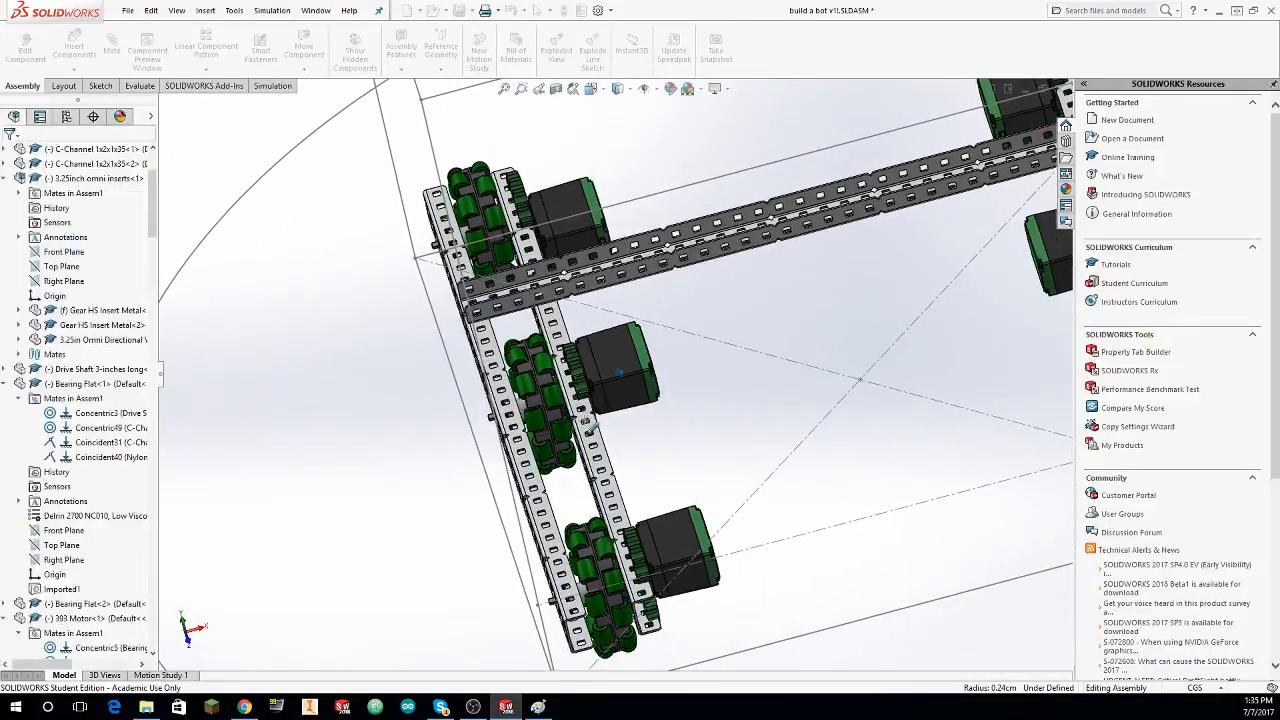
Step: Slide the drive side's inner C-channel inward until its holes roughly line up beneath the crossing C-channel's holes
{"action": "left_click_drag", "start_coordinate": [585, 420], "coordinate": [647, 426]}
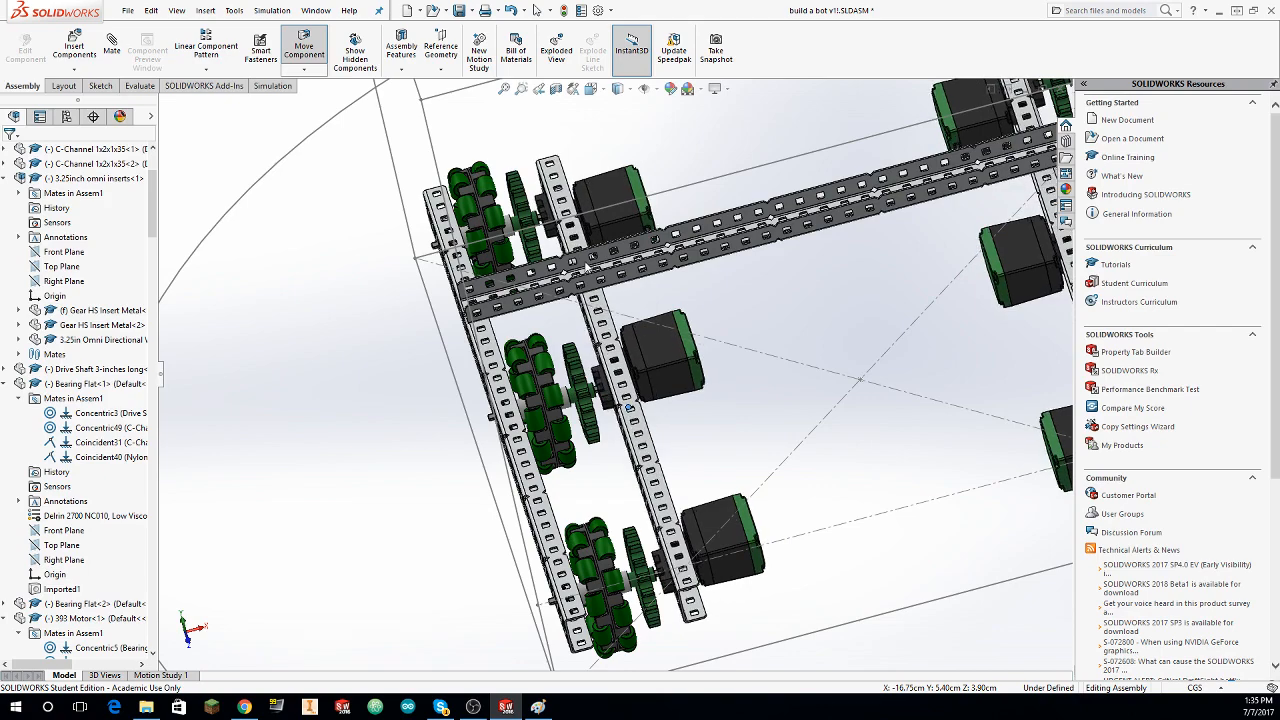
{"action": "middle_click_drag", "start_coordinate": [587, 268], "coordinate": [612, 304]}
{"action": "scroll", "coordinate": [612, 304], "scroll_direction": "down", "scroll_amount": 2}
{"action": "left_click_drag", "start_coordinate": [628, 306], "coordinate": [642, 302]}
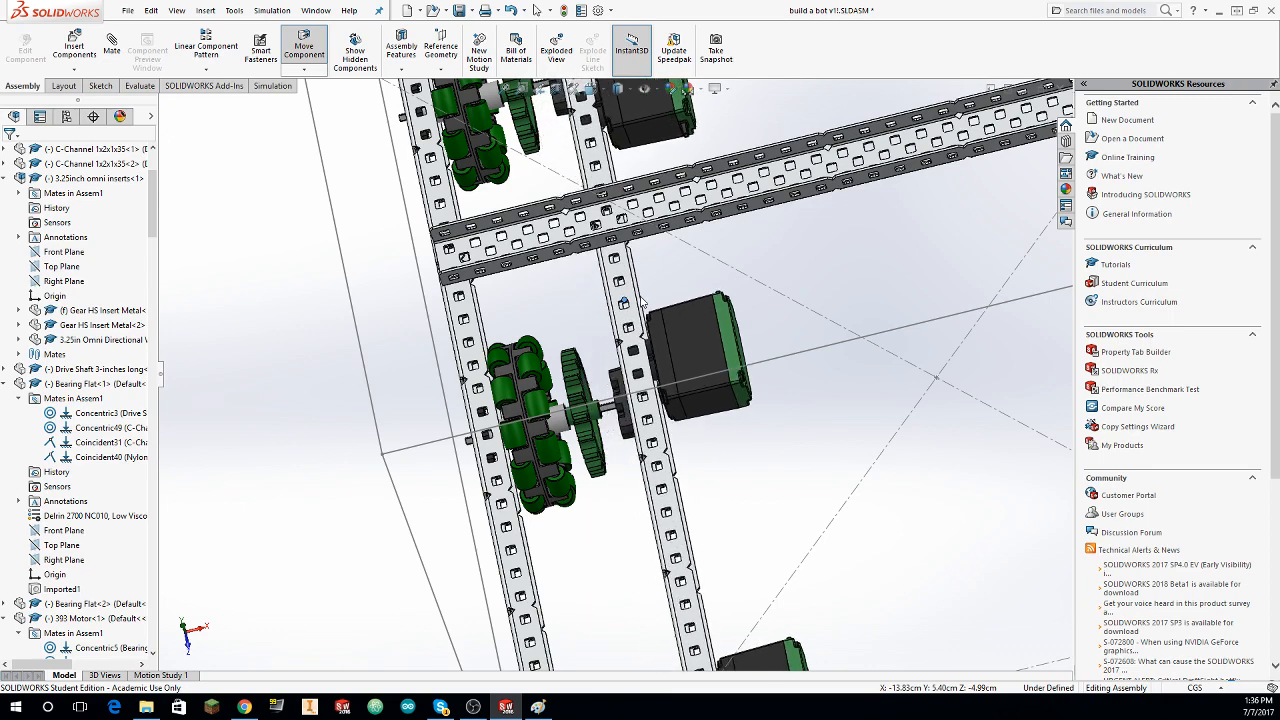
{"action": "scroll", "coordinate": [650, 221], "scroll_direction": "down", "scroll_amount": 6}
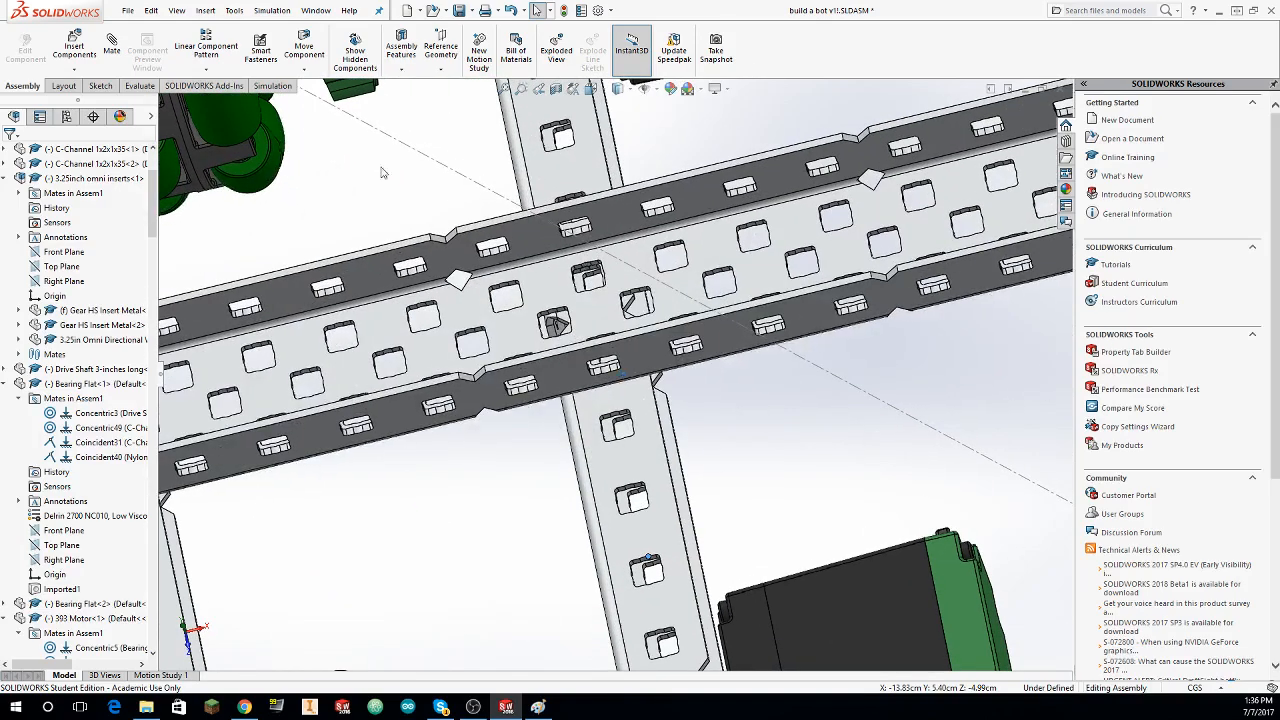
{"action": "left_click", "coordinate": [111, 45]}
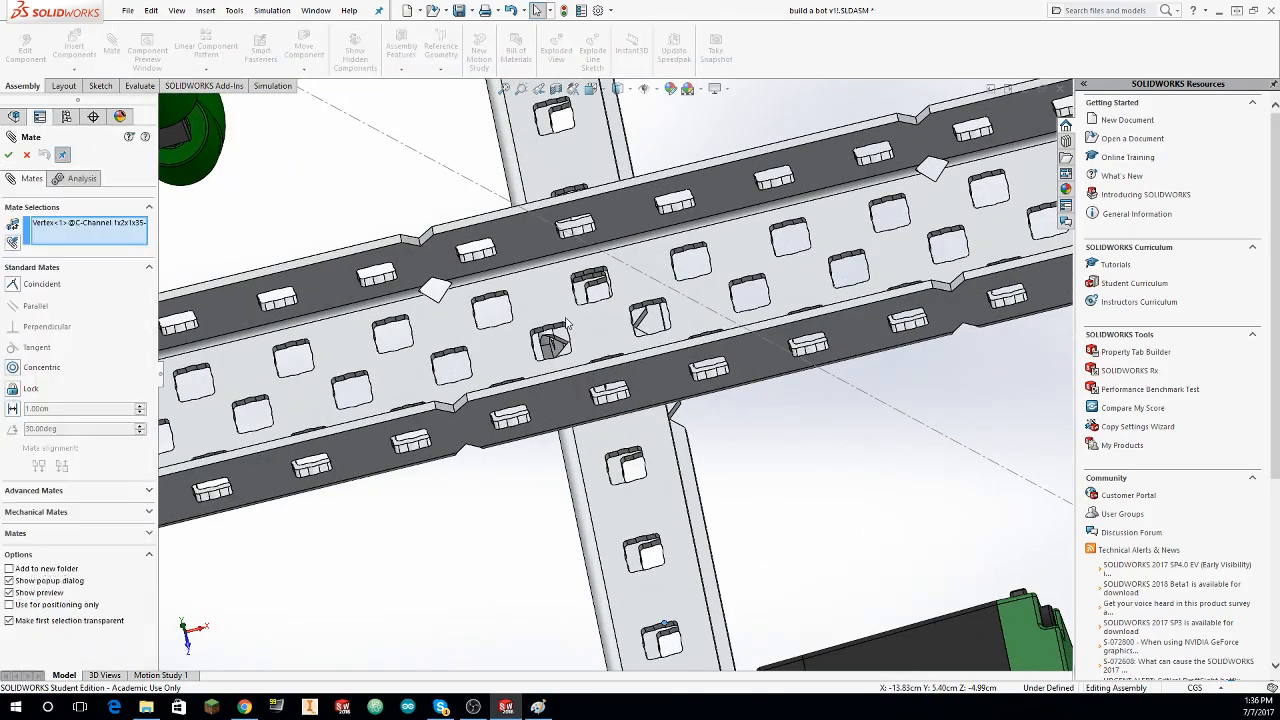
{"action": "scroll", "coordinate": [628, 289], "scroll_direction": "down", "scroll_amount": 5}
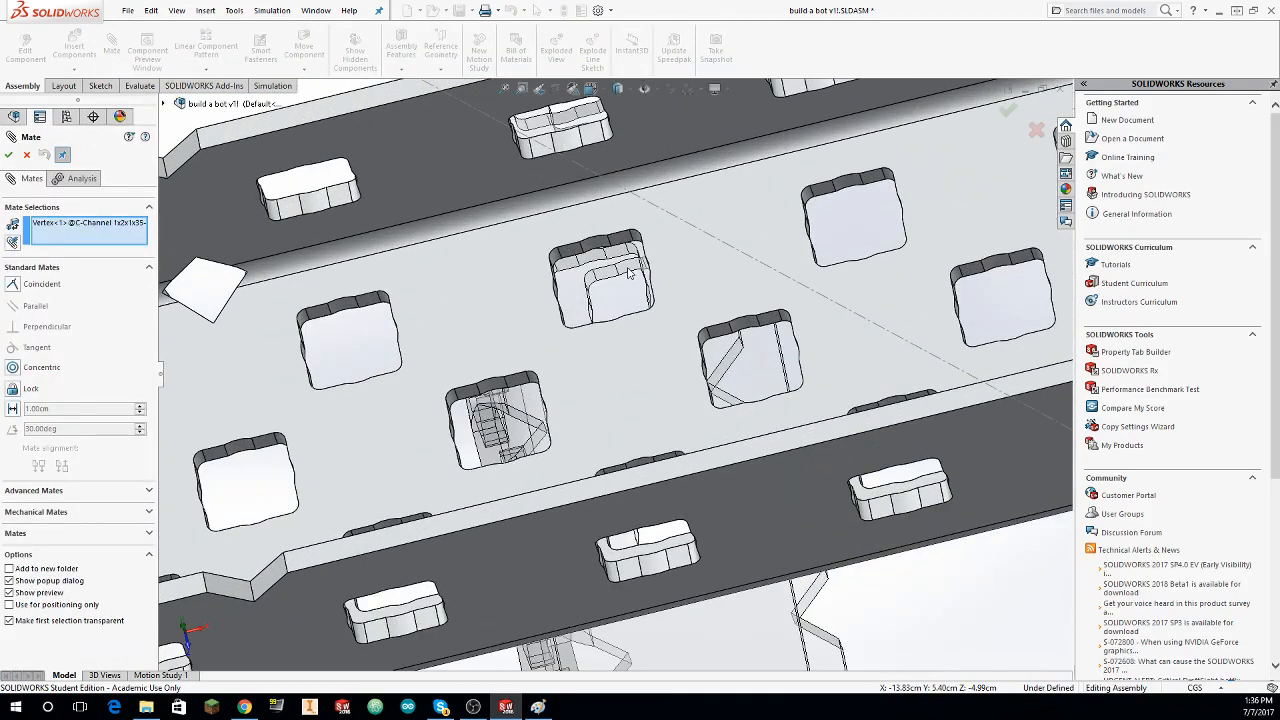
{"action": "key", "text": "Escape"}
Step: Mate the crossing C-channel's hole concentric with the hole beneath it in the drive side's inner C-channel and finish mating
{"action": "left_click", "coordinate": [111, 45]}
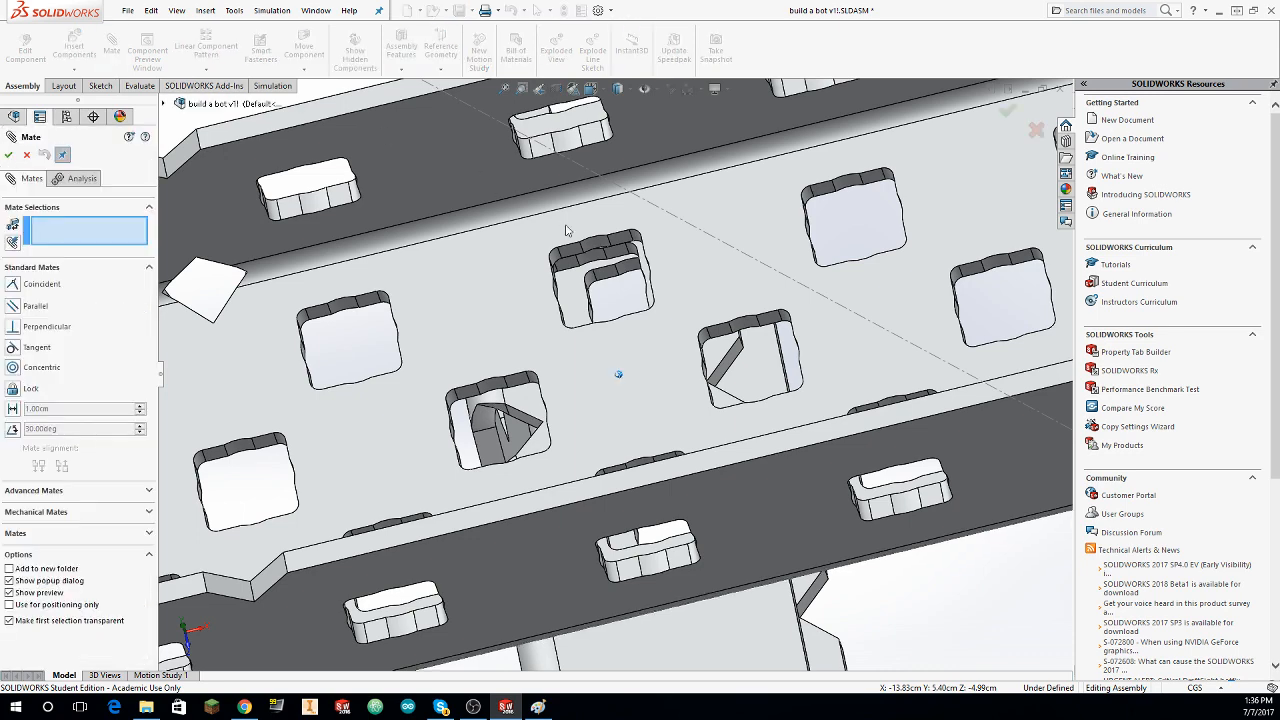
{"action": "left_click", "coordinate": [596, 257]}
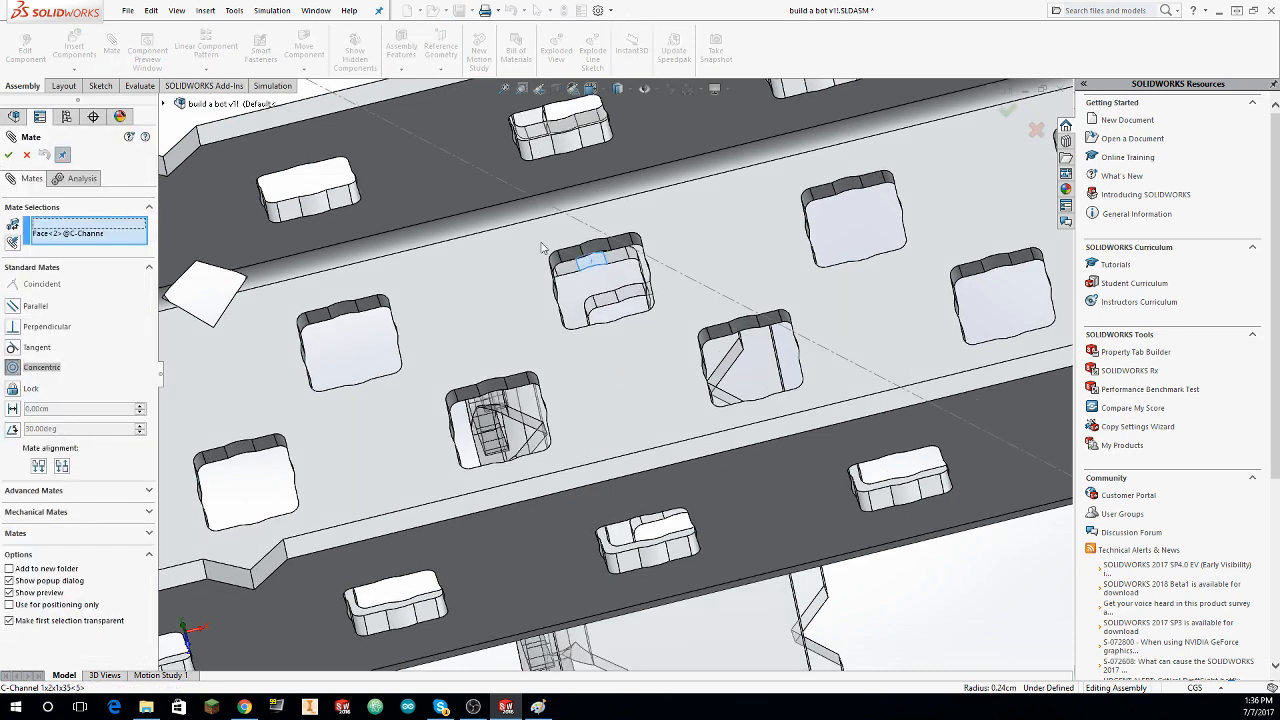
{"action": "left_click", "coordinate": [8, 155]}
{"action": "scroll", "coordinate": [457, 270], "scroll_direction": "up", "scroll_amount": 1}
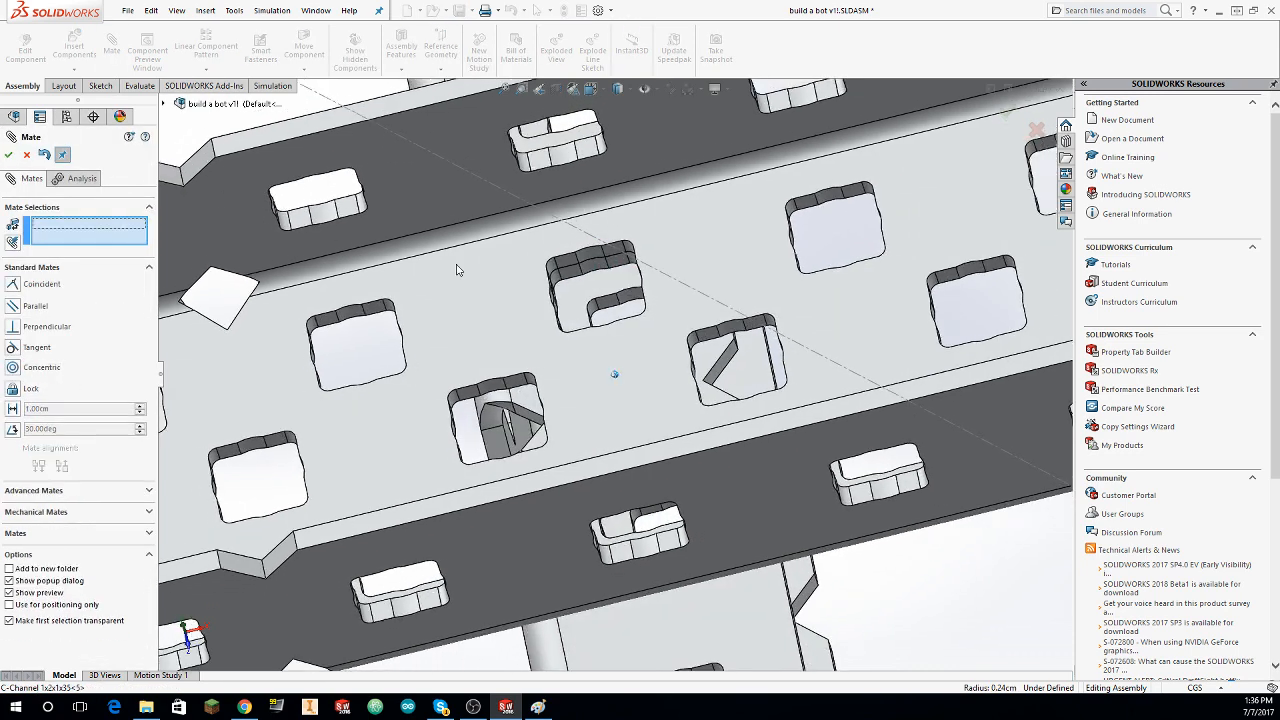
{"action": "scroll", "coordinate": [457, 270], "scroll_direction": "up", "scroll_amount": 6}
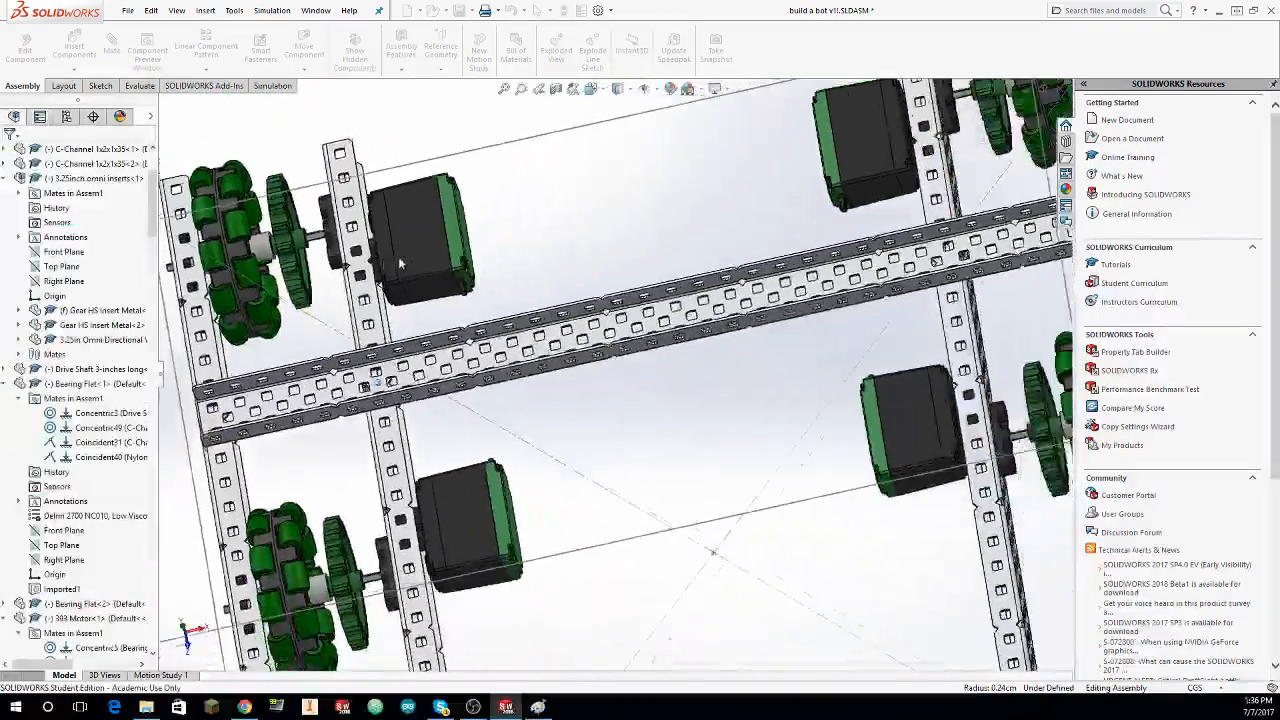
Step: Mate the crossing C-channel's far end hole concentric with the hole beneath it in the drive side's outer C-channel and finish mating
{"action": "middle_click_drag", "start_coordinate": [399, 263], "coordinate": [882, 316]}
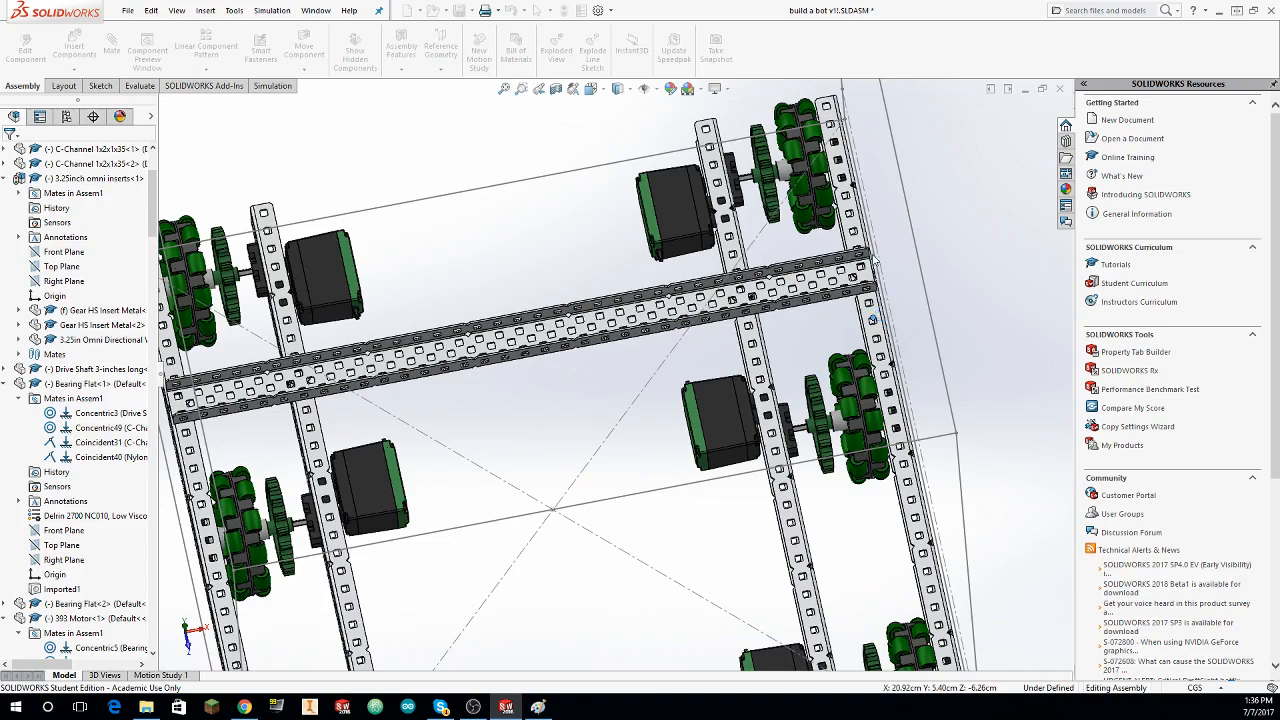
{"action": "scroll", "coordinate": [858, 270], "scroll_direction": "down", "scroll_amount": 8}
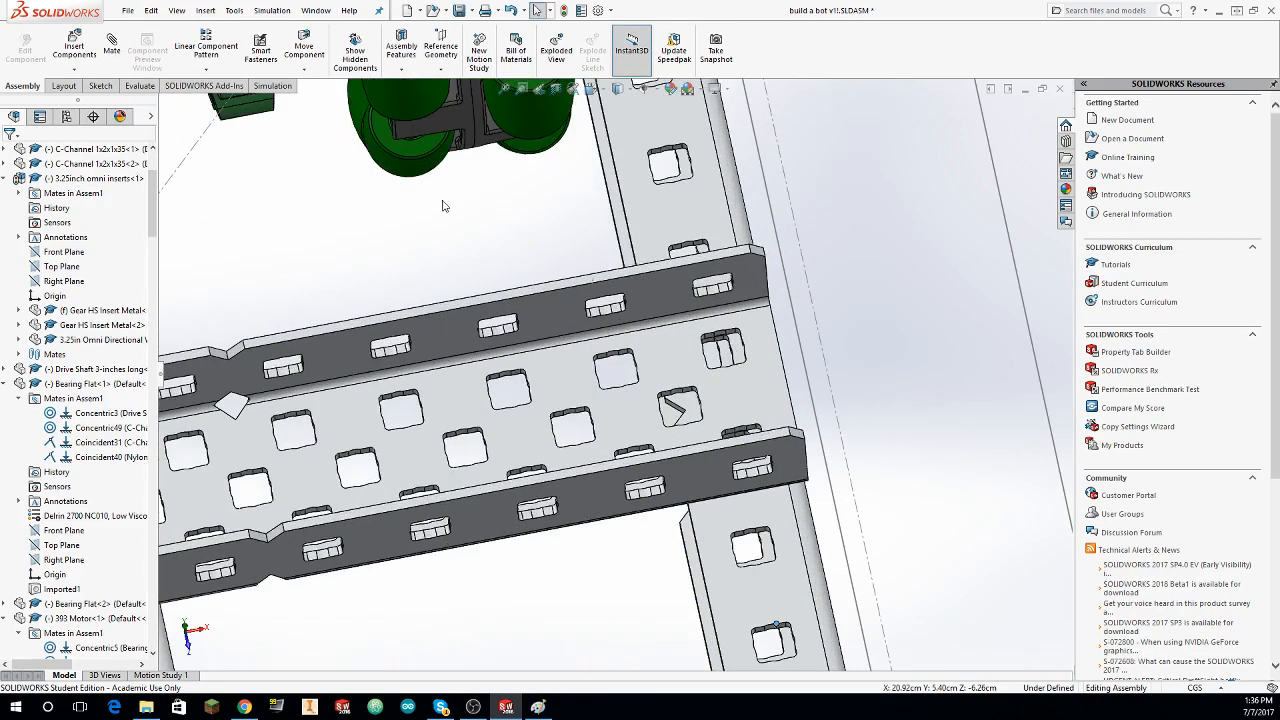
{"action": "left_click", "coordinate": [112, 46]}
{"action": "scroll", "coordinate": [738, 350], "scroll_direction": "down", "scroll_amount": 8}
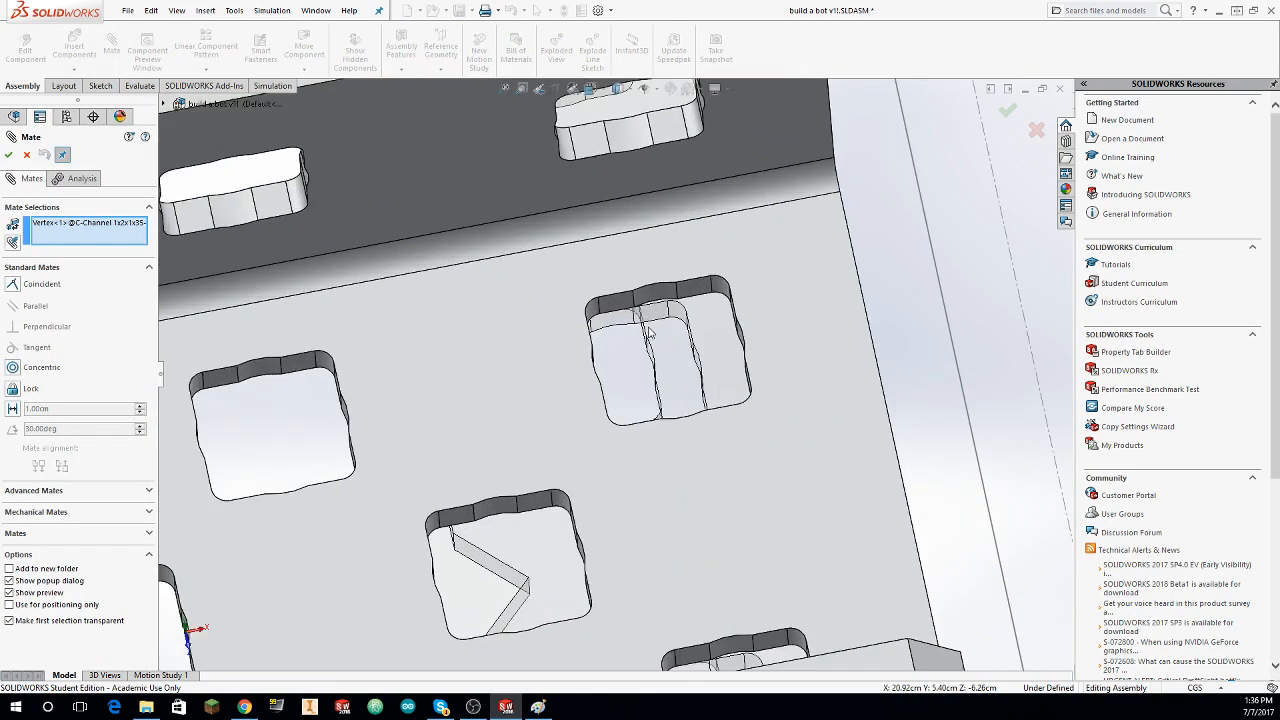
{"action": "key", "text": "Escape"}
{"action": "left_click", "coordinate": [112, 46]}
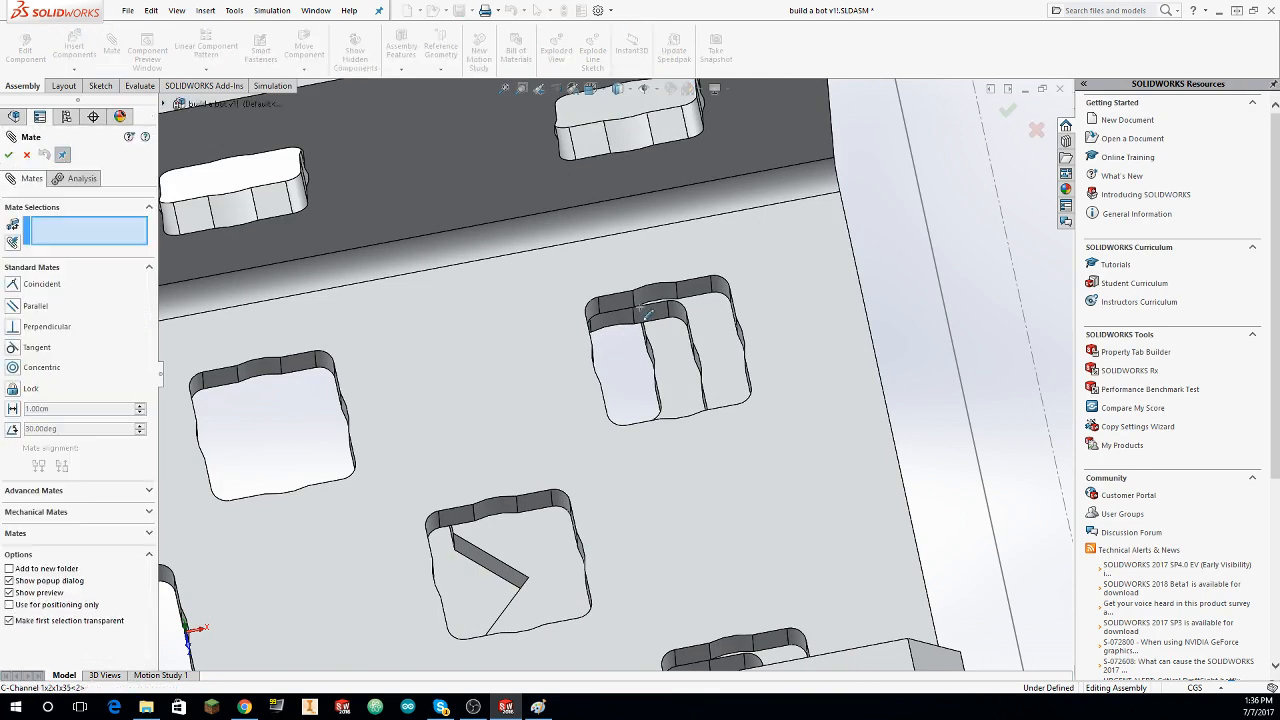
{"action": "left_click", "coordinate": [627, 315]}
{"action": "left_click", "coordinate": [656, 293]}
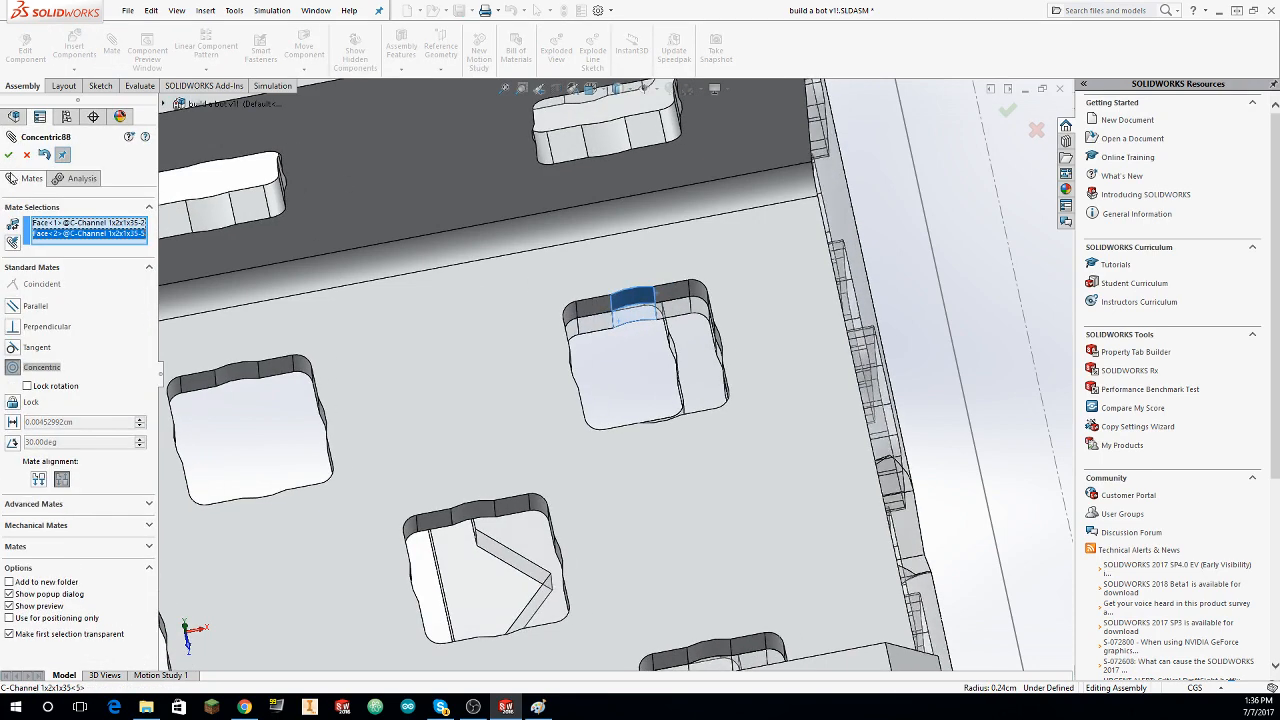
{"action": "left_click", "coordinate": [9, 154]}
{"action": "key", "text": "Escape"}
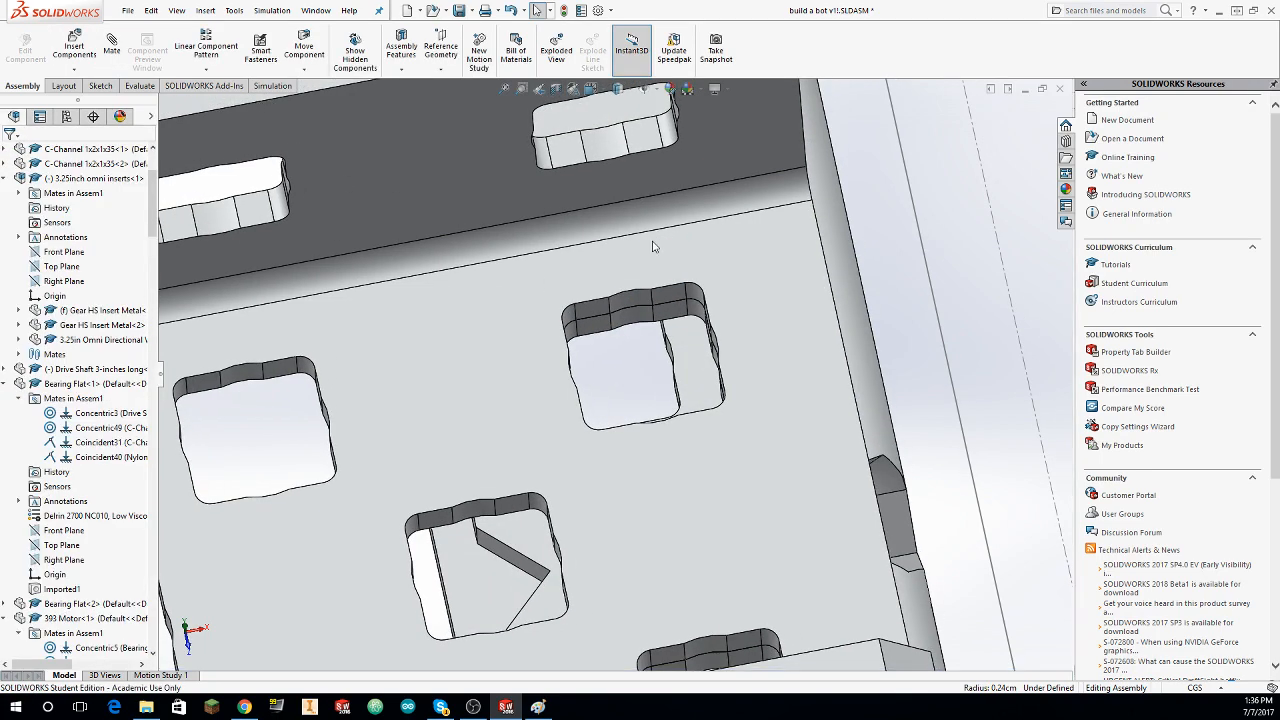
Step: Place a copy of the crossing C-channel beside the original, between the next pair of wheels
{"action": "middle_click_drag", "start_coordinate": [655, 246], "coordinate": [717, 262]}
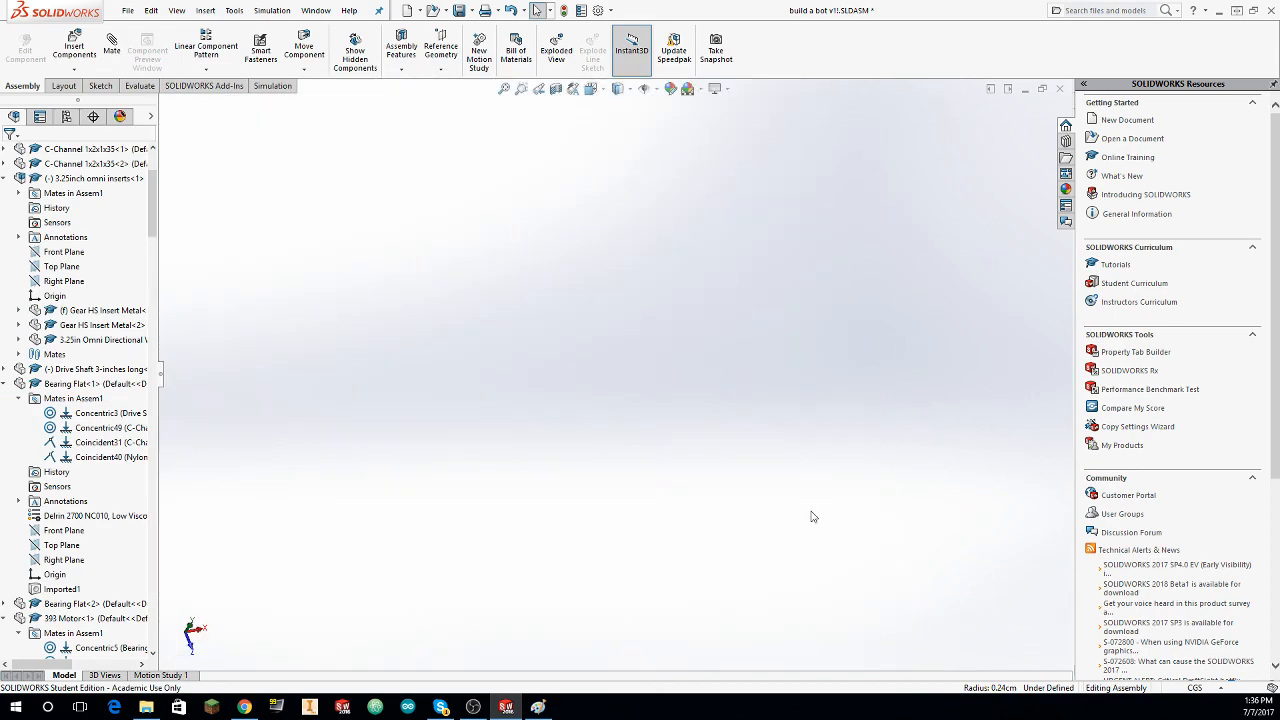
{"action": "key", "text": "ctrl+4"}
{"action": "middle_click_drag", "start_coordinate": [791, 487], "coordinate": [604, 198]}
{"action": "scroll", "coordinate": [802, 385], "scroll_direction": "down", "scroll_amount": 2}
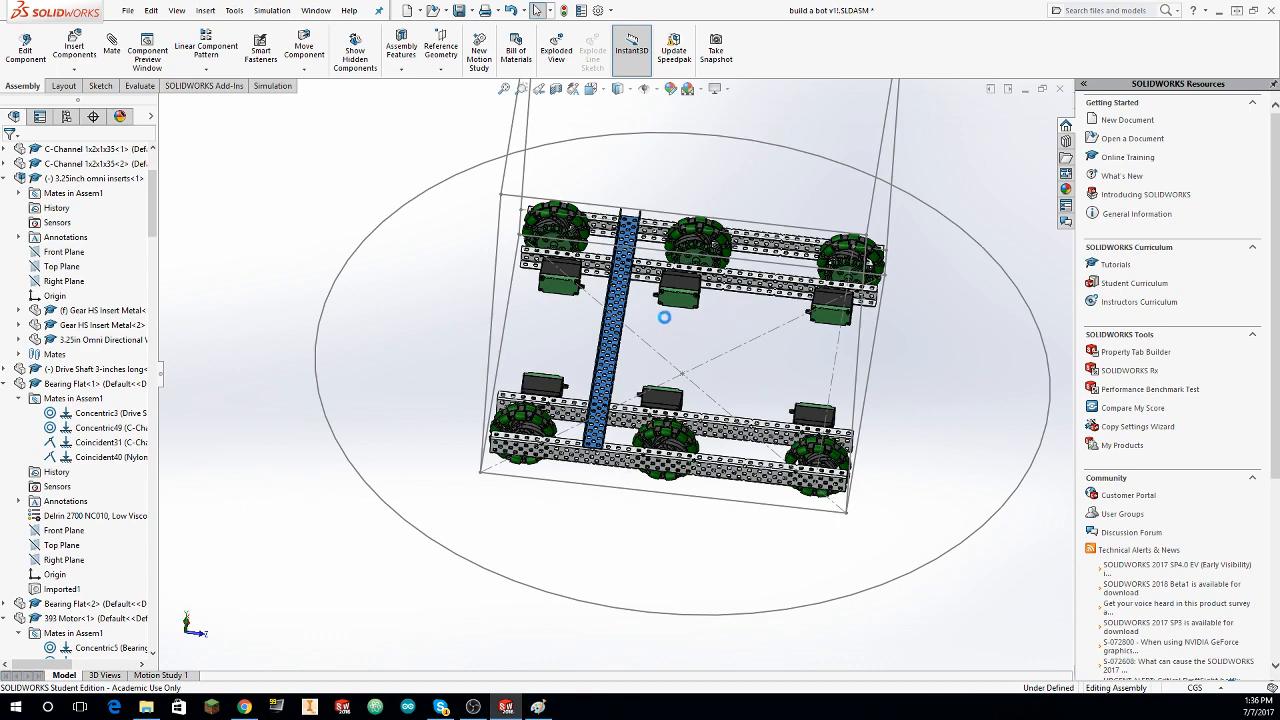
{"action": "middle_click_drag", "start_coordinate": [697, 322], "coordinate": [690, 338]}
{"action": "scroll", "coordinate": [714, 353], "scroll_direction": "down", "scroll_amount": 9}
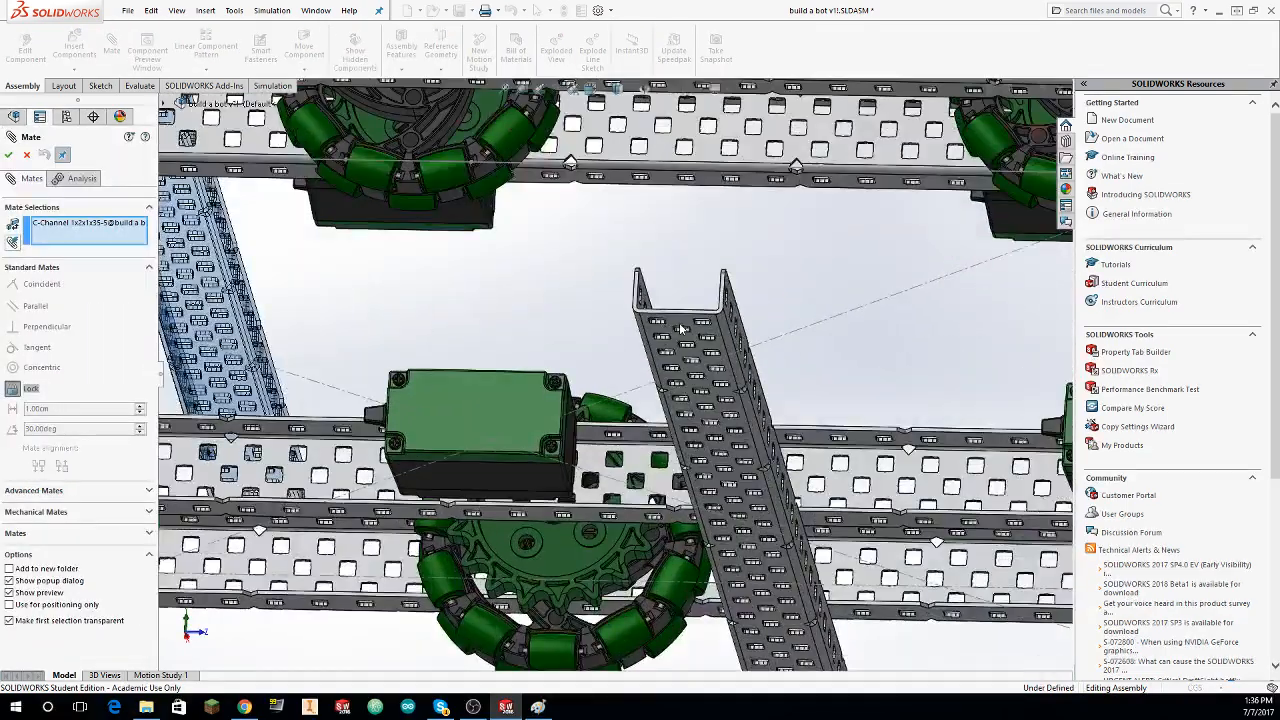
Step: Mate the underside of the copied crossing C-channel coincident with the top face of the outer C-channel
{"action": "left_click", "coordinate": [680, 328]}
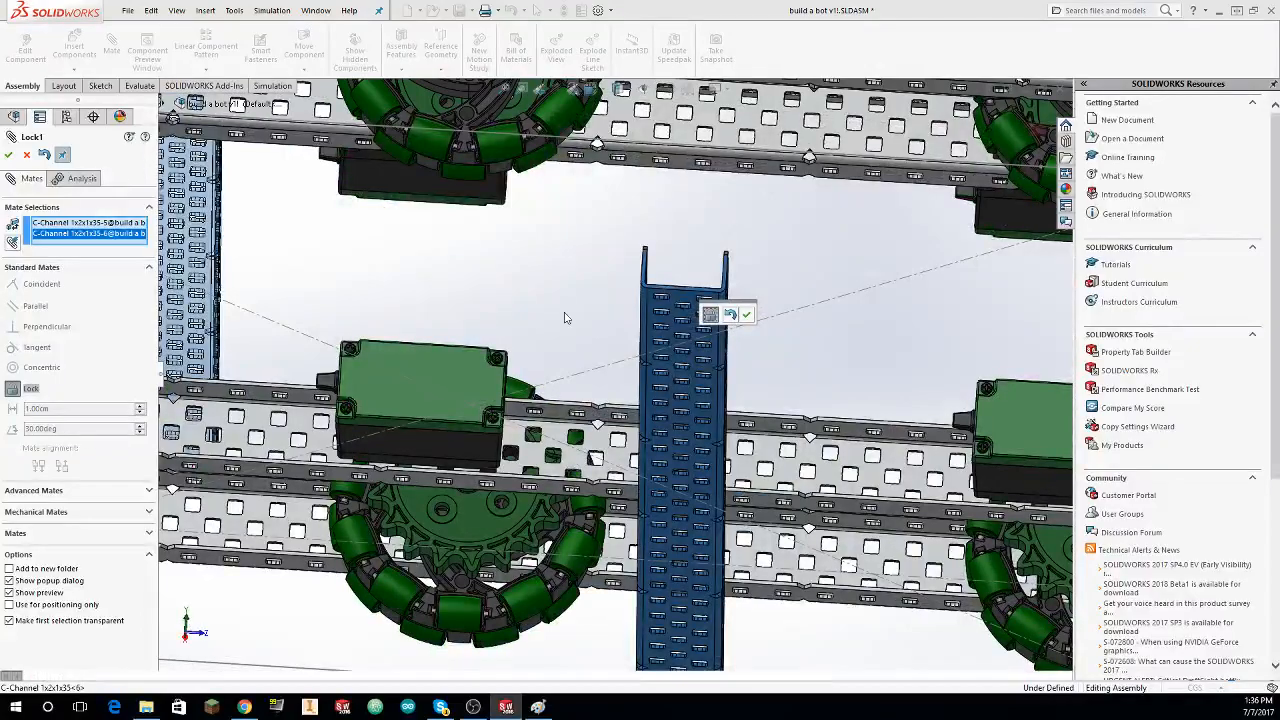
{"action": "left_click", "coordinate": [113, 52]}
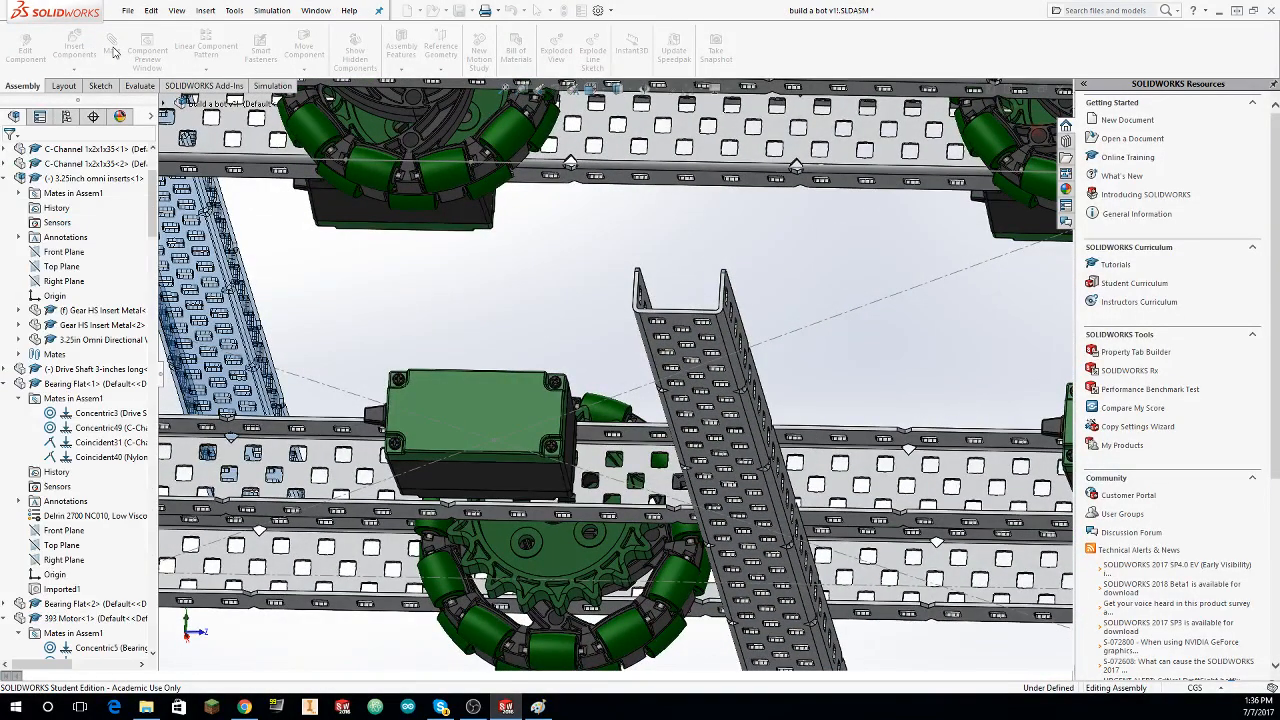
{"action": "left_click", "coordinate": [690, 340]}
{"action": "middle_click_drag", "start_coordinate": [690, 340], "coordinate": [665, 358]}
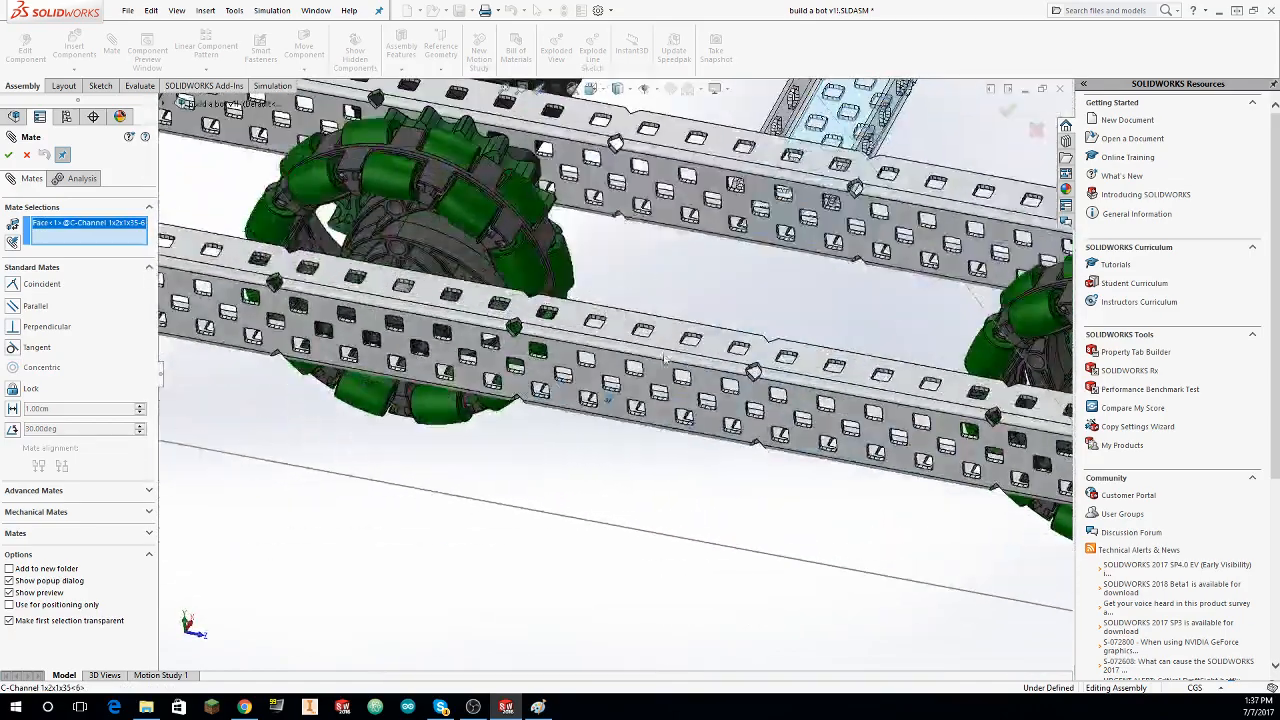
{"action": "left_click", "coordinate": [425, 290]}
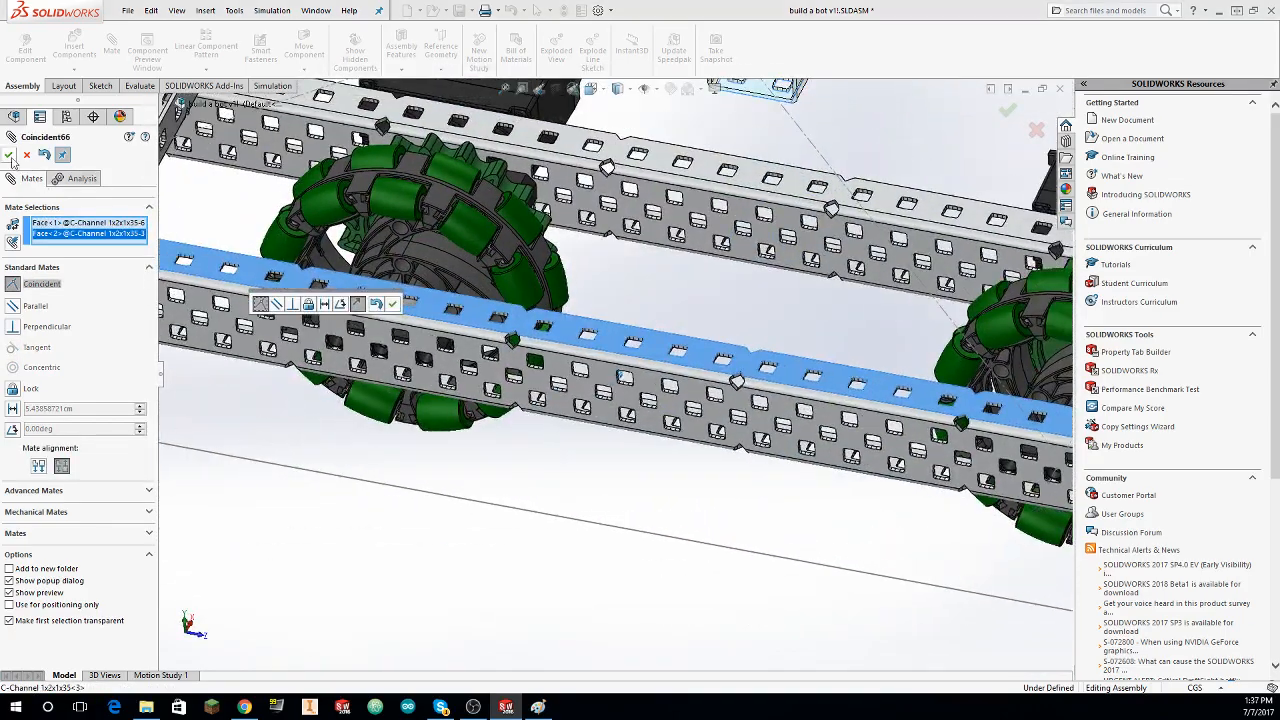
{"action": "left_click", "coordinate": [411, 302]}
Step: Mate an end hole of the copied crossing C-channel concentric with a hole in the outer C-channel's top face between the wheels
{"action": "scroll", "coordinate": [658, 160], "scroll_direction": "up", "scroll_amount": 3}
{"action": "scroll", "coordinate": [760, 220], "scroll_direction": "down", "scroll_amount": 6}
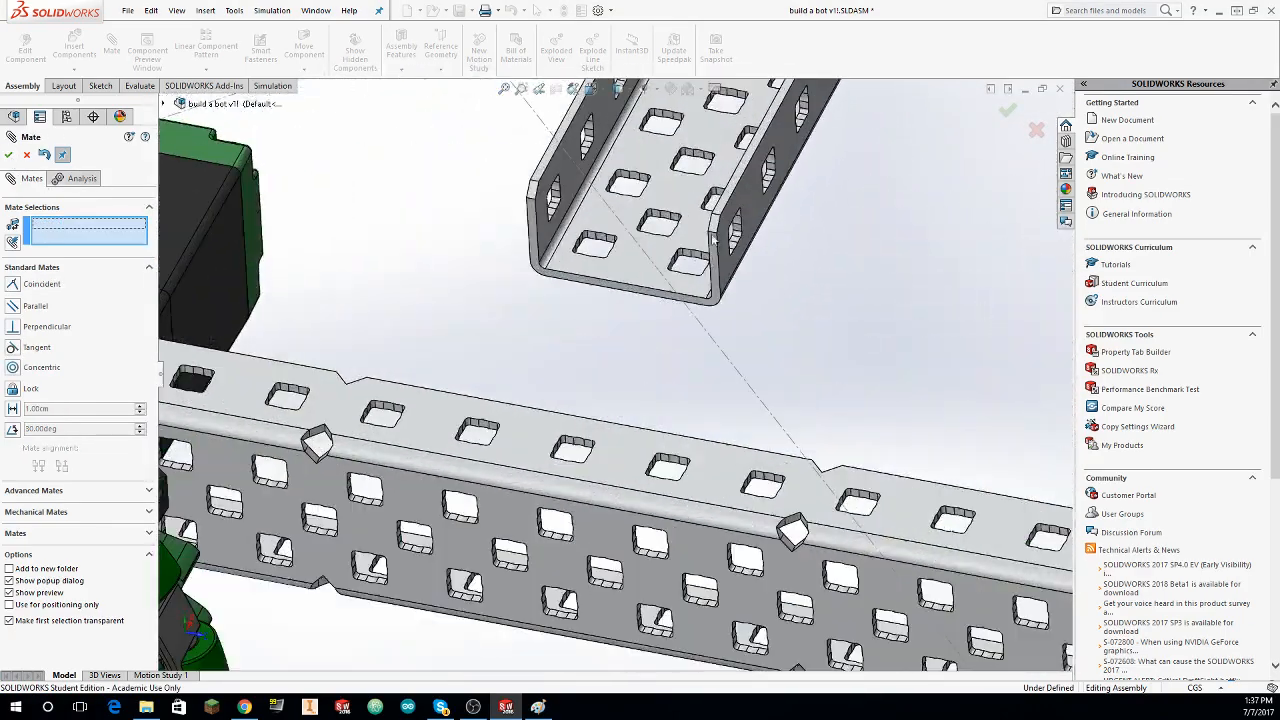
{"action": "middle_click_drag", "start_coordinate": [645, 303], "coordinate": [597, 394]}
{"action": "scroll", "coordinate": [581, 424], "scroll_direction": "down", "scroll_amount": 1}
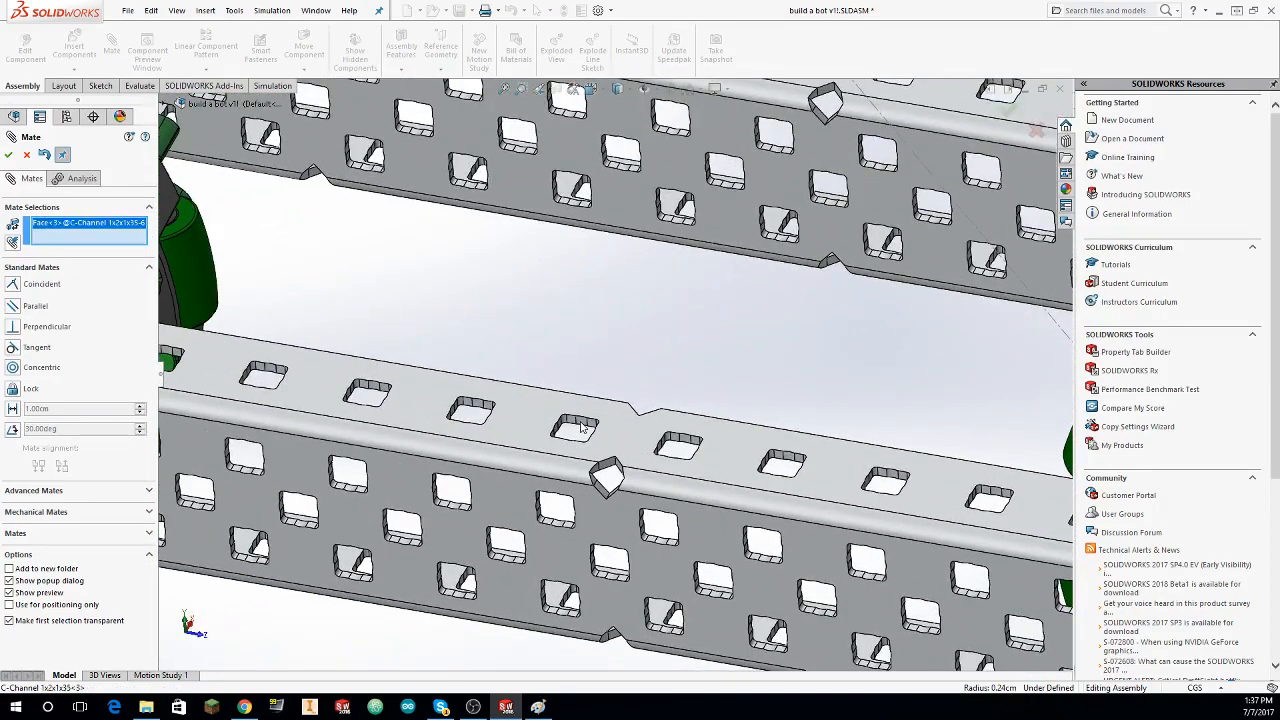
{"action": "left_click", "coordinate": [8, 158]}
Step: Mate a hole near the copied crossing C-channel's other end concentric with the hole beneath it in the inner C-channel and finish mating
{"action": "middle_click_drag", "start_coordinate": [500, 204], "coordinate": [633, 227]}
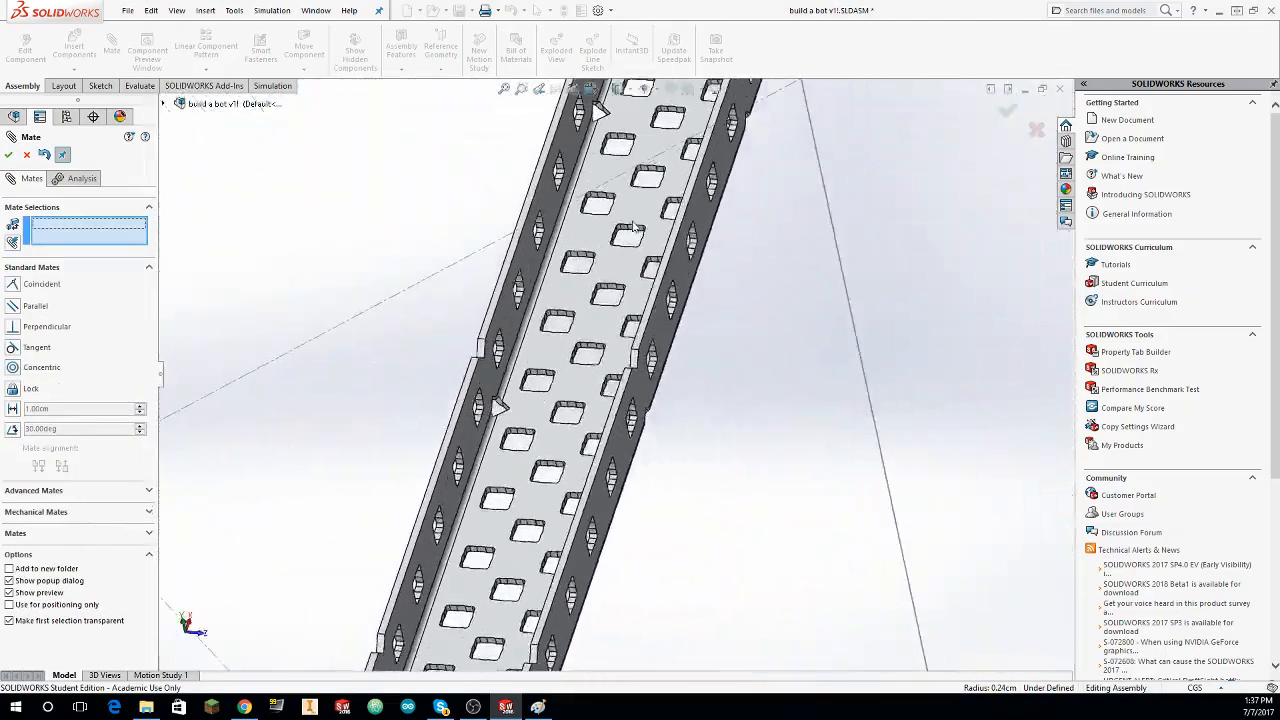
{"action": "scroll", "coordinate": [633, 227], "scroll_direction": "down", "scroll_amount": 6}
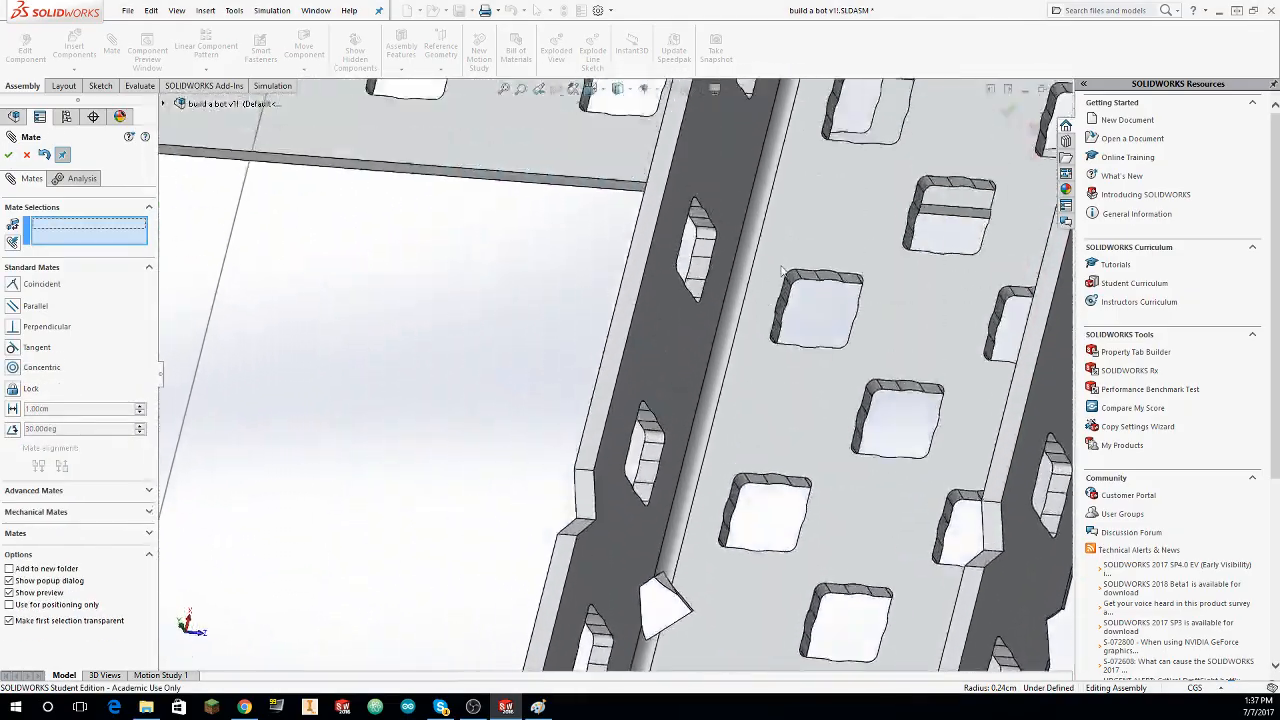
{"action": "middle_click_drag", "start_coordinate": [783, 270], "coordinate": [532, 333]}
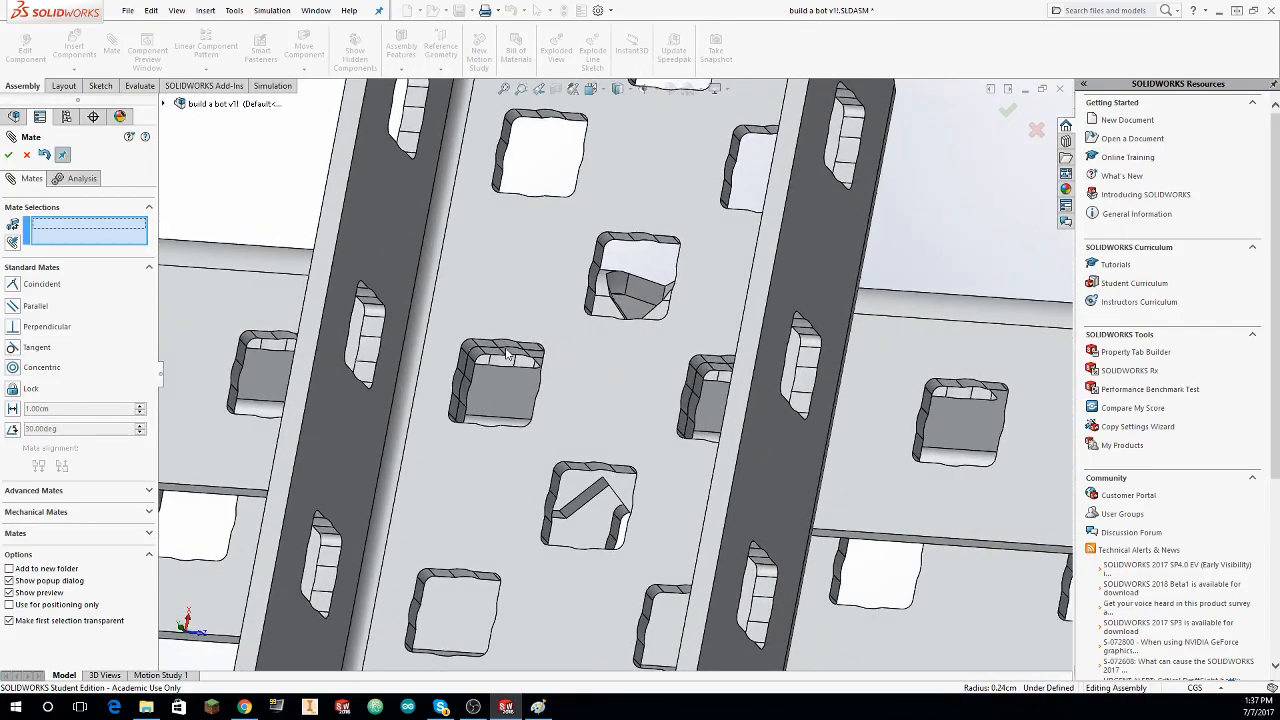
{"action": "key", "text": "Escape"}
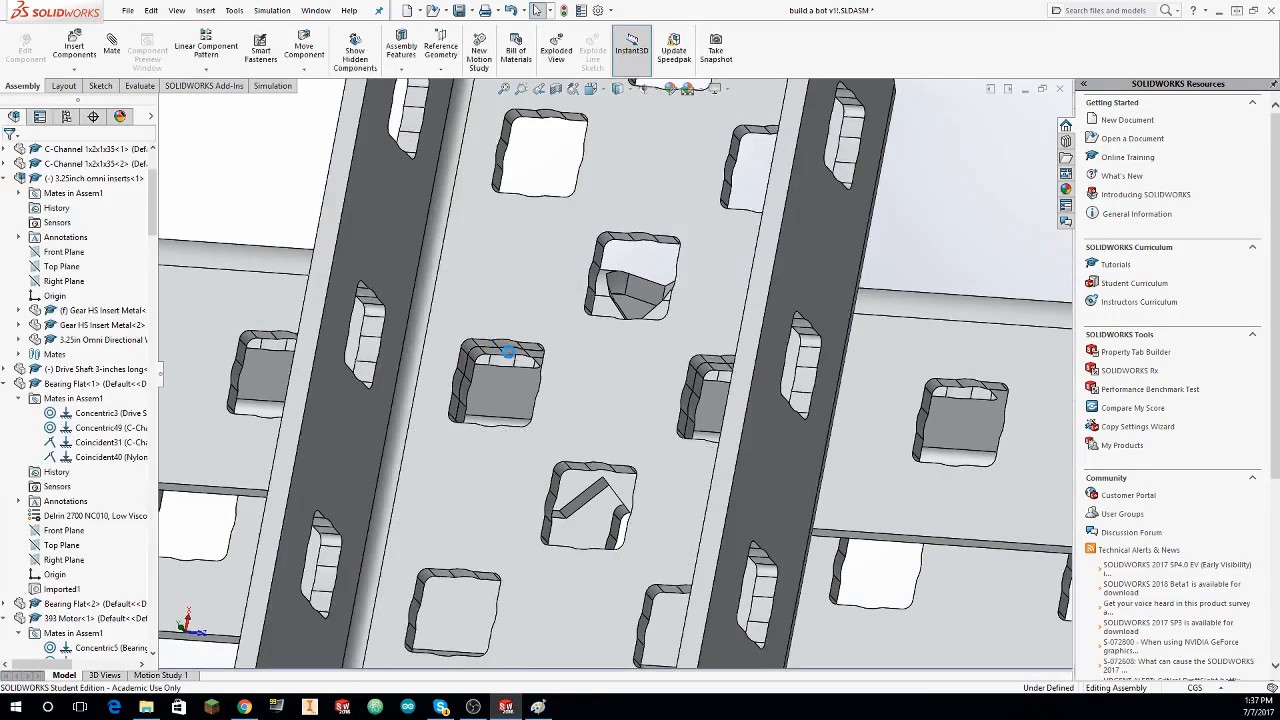
{"action": "left_click", "coordinate": [121, 56]}
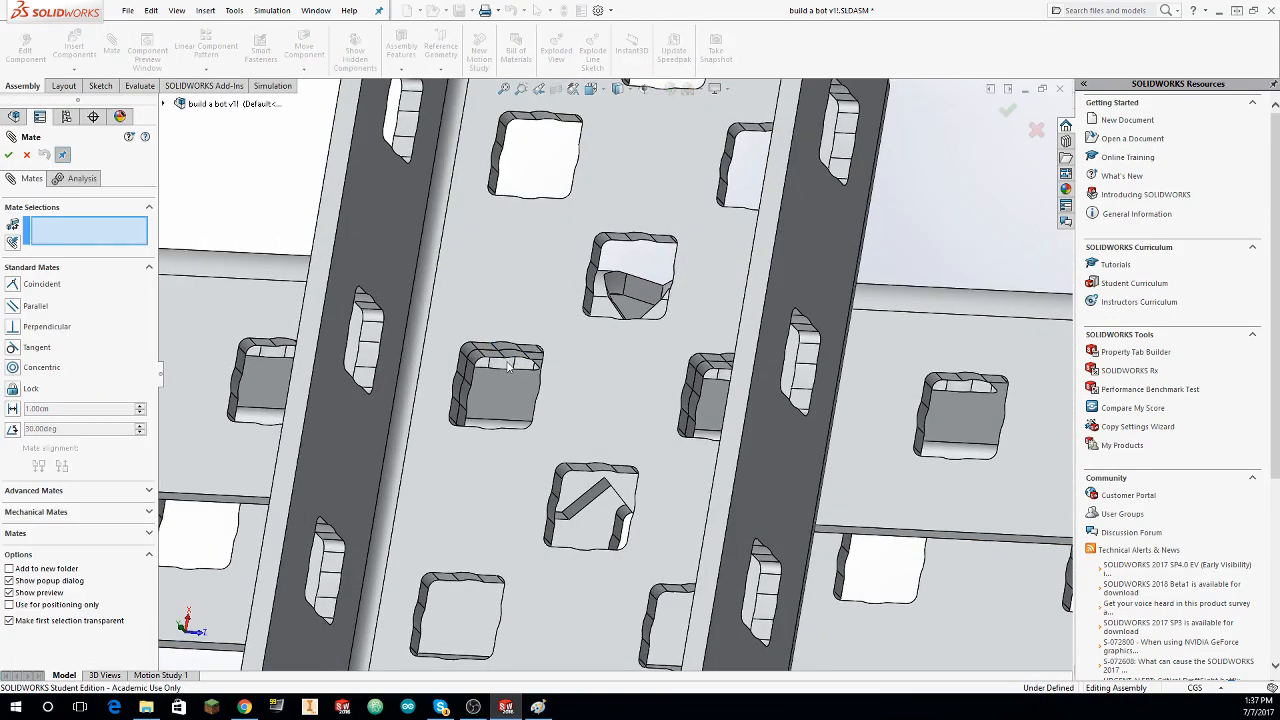
{"action": "left_click", "coordinate": [510, 358]}
{"action": "left_click", "coordinate": [480, 410]}
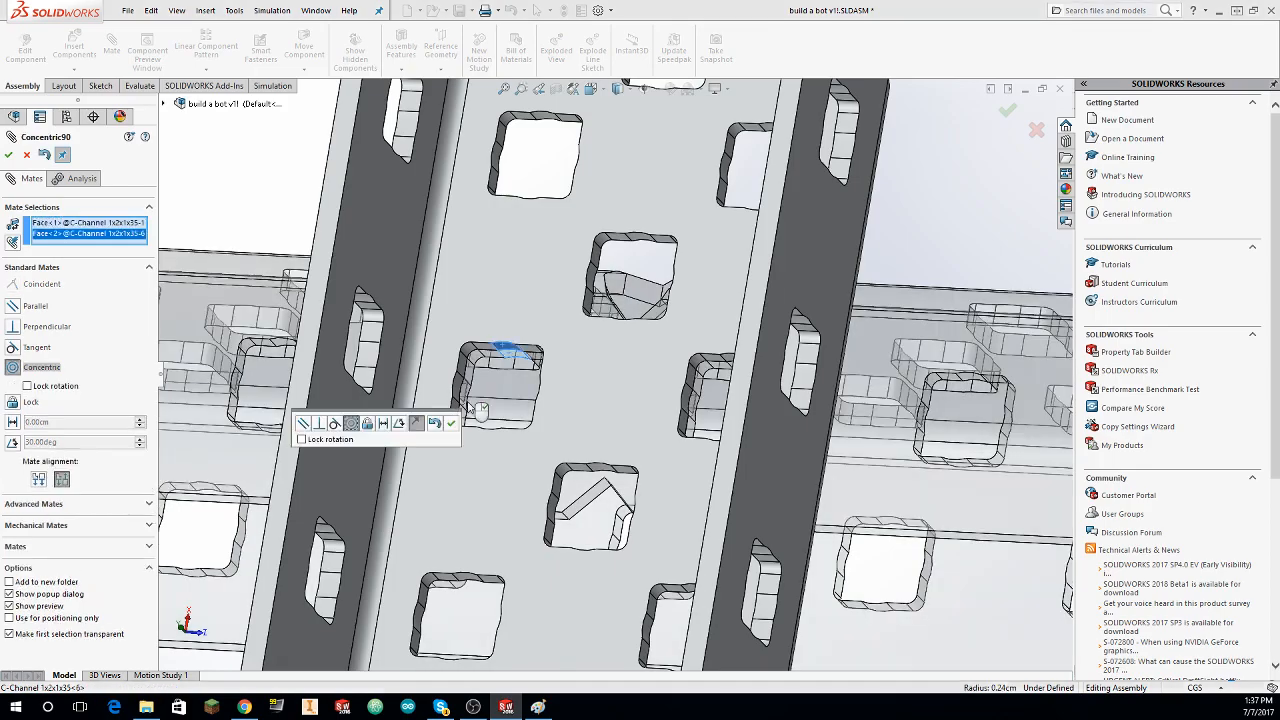
{"action": "left_click", "coordinate": [8, 156]}
{"action": "scroll", "coordinate": [471, 274], "scroll_direction": "up", "scroll_amount": 8}
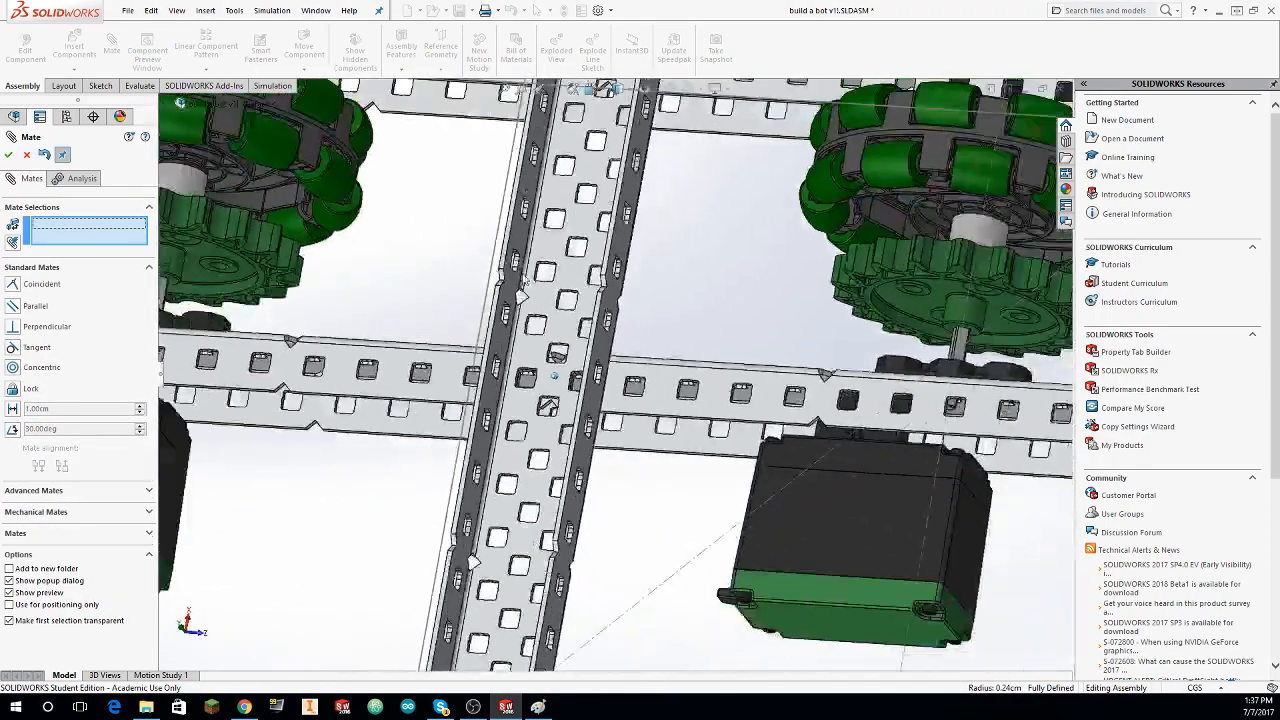
{"action": "scroll", "coordinate": [520, 285], "scroll_direction": "up", "scroll_amount": 10}
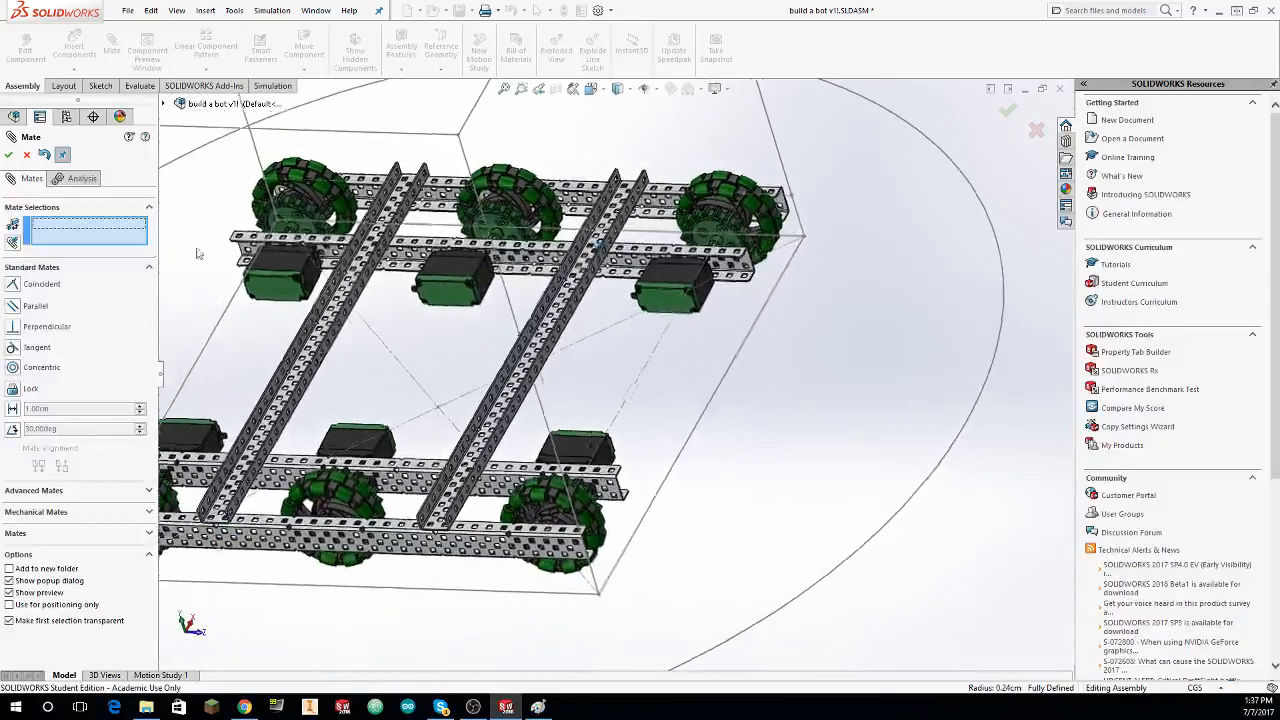
{"action": "left_click", "coordinate": [27, 155]}
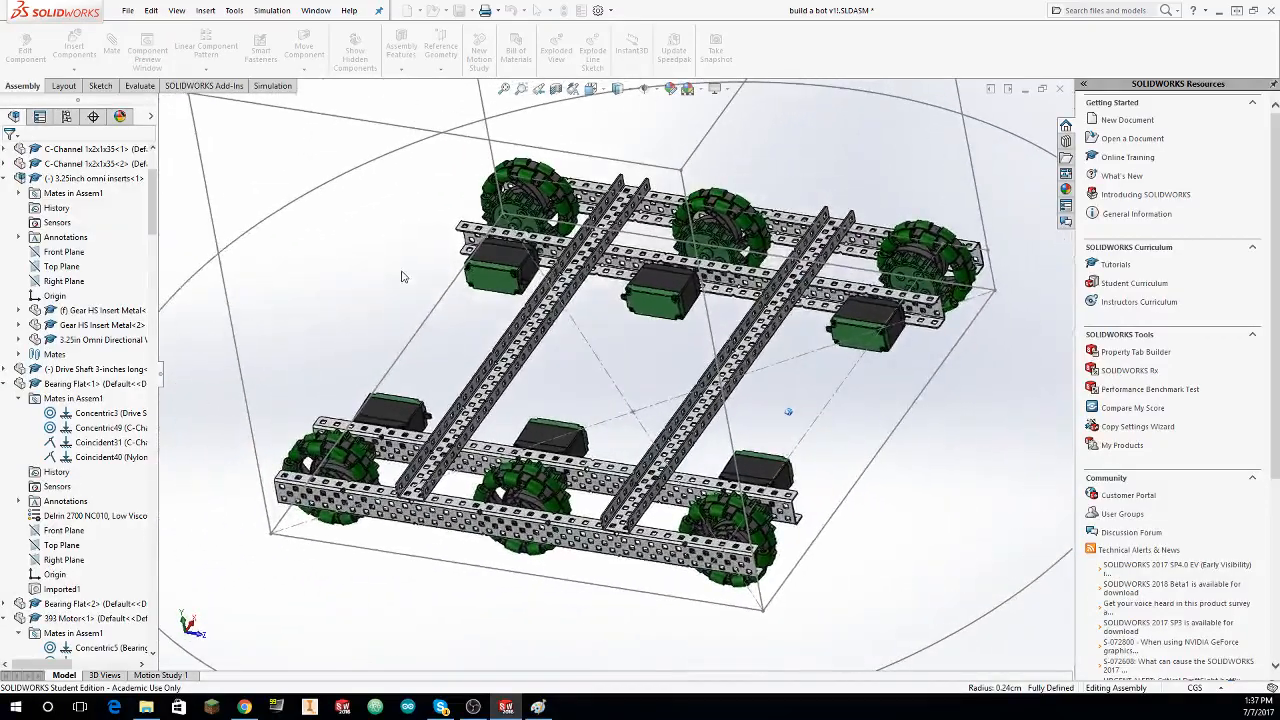
Step: Inspect the drive frame within the cube outline from the right, front and angled views, checking the wheels, motors and crossing C-channels
{"action": "middle_click_drag", "start_coordinate": [420, 231], "coordinate": [560, 262]}
{"action": "scroll", "coordinate": [563, 279], "scroll_direction": "up", "scroll_amount": 3}
{"action": "scroll", "coordinate": [566, 268], "scroll_direction": "down", "scroll_amount": 3}
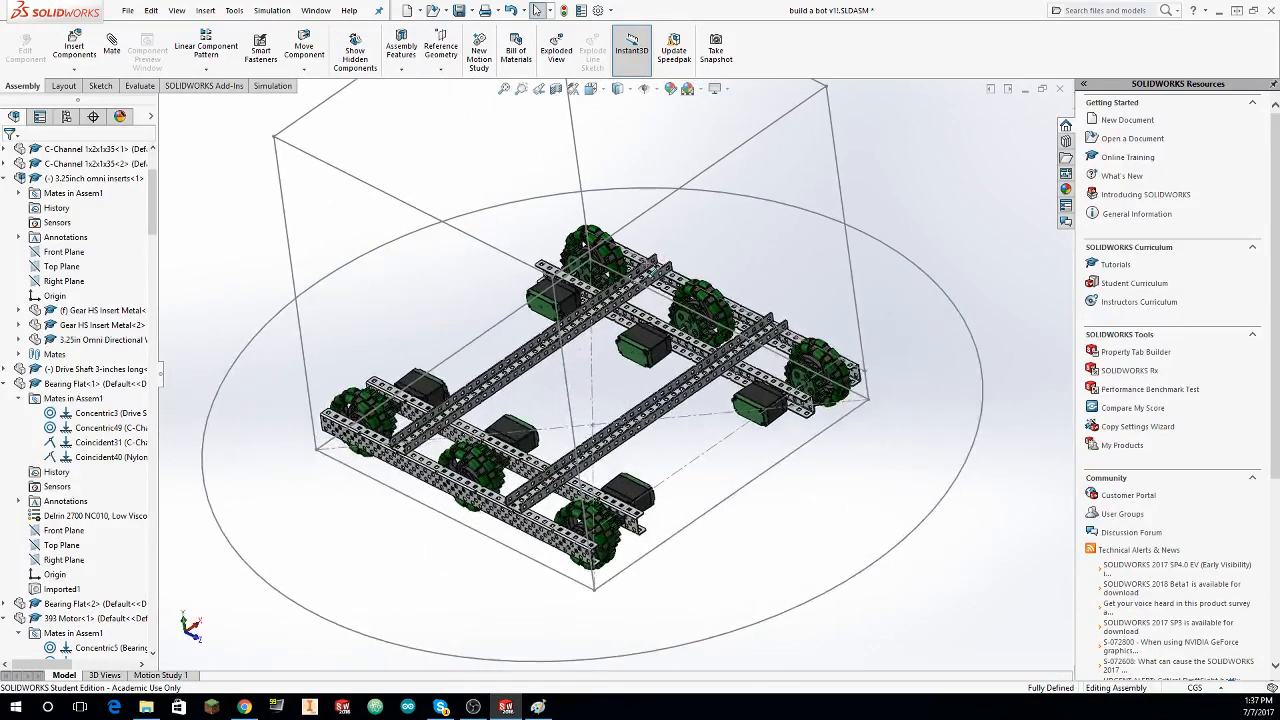
{"action": "key", "text": "ctrl+4"}
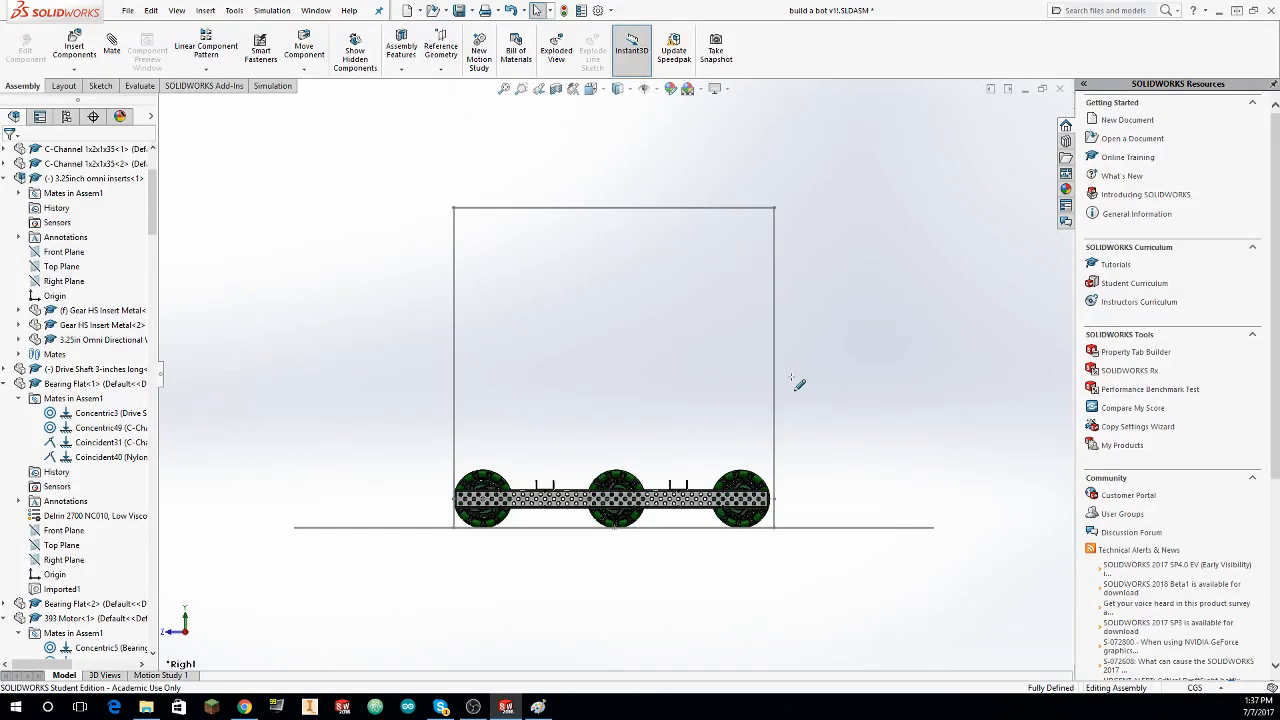
{"action": "left_click", "coordinate": [472, 707]}
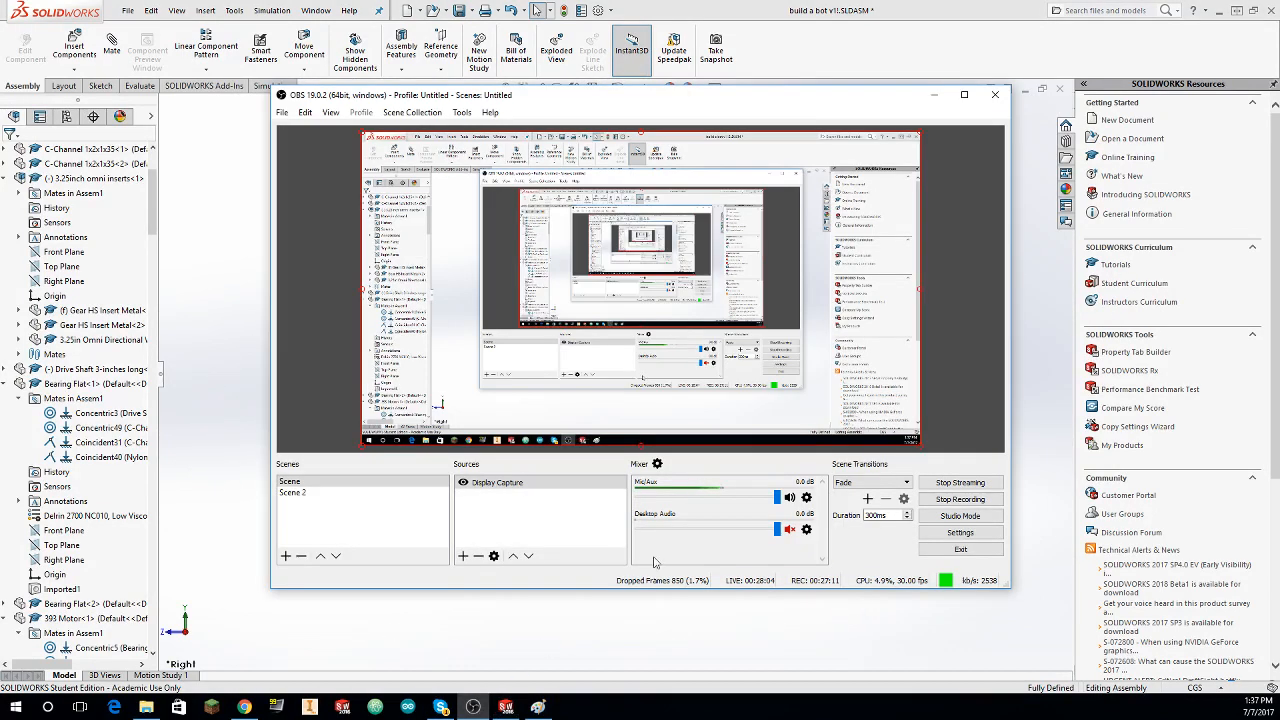
{"action": "left_click", "coordinate": [957, 633]}
{"action": "middle_click_drag", "start_coordinate": [831, 602], "coordinate": [788, 582]}
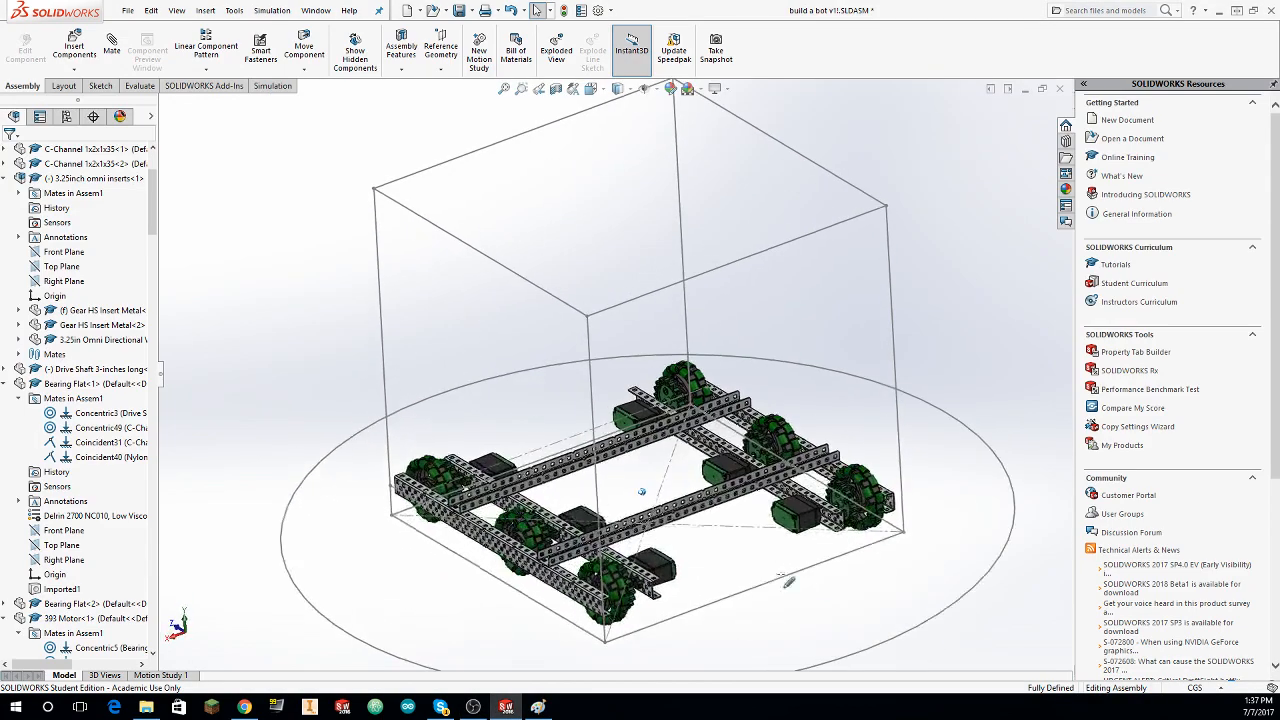
{"action": "right_click_drag", "start_coordinate": [560, 425], "coordinate": [552, 403]}
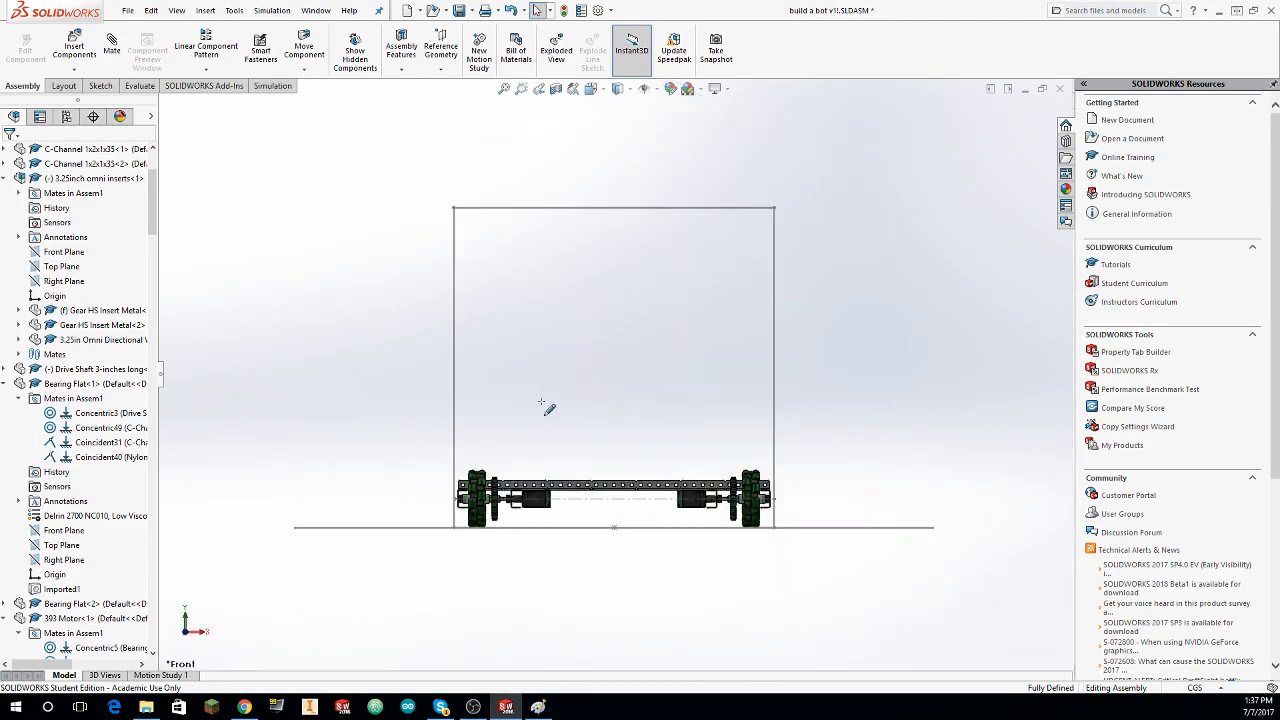
{"action": "middle_click_drag", "start_coordinate": [642, 411], "coordinate": [715, 418]}
{"action": "scroll", "coordinate": [820, 390], "scroll_direction": "down", "scroll_amount": 6}
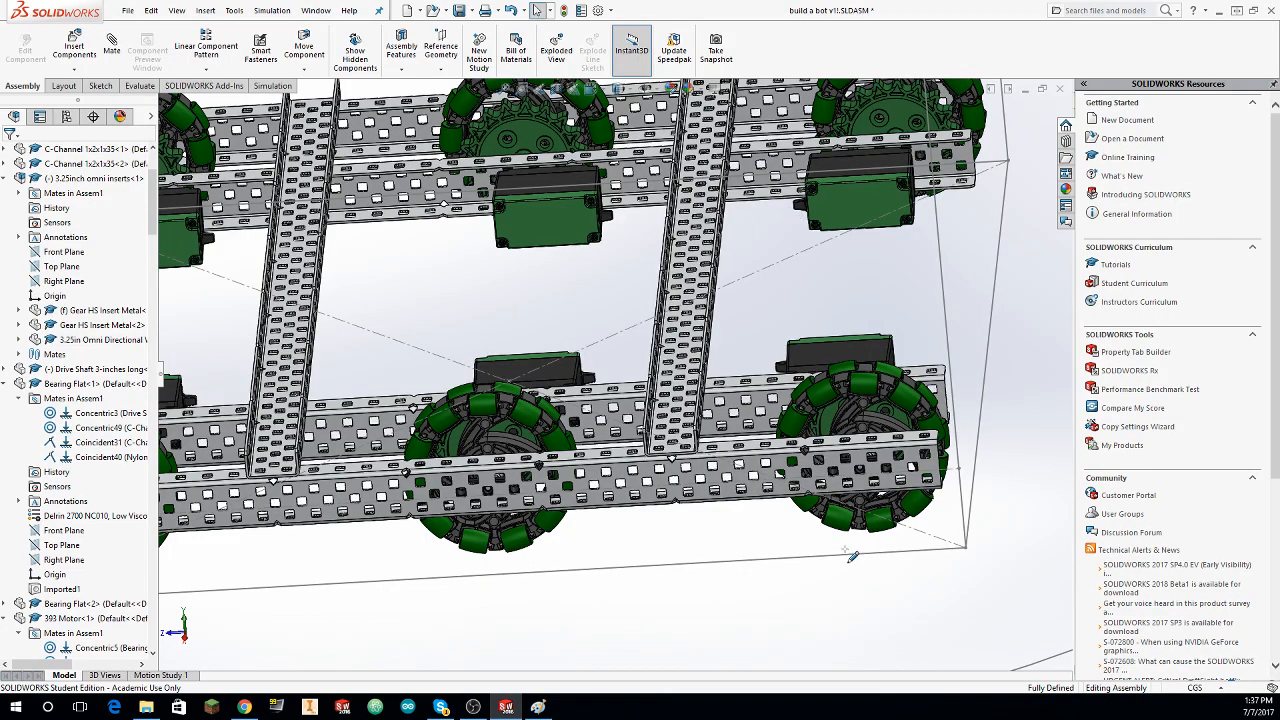
{"action": "scroll", "coordinate": [619, 375], "scroll_direction": "up", "scroll_amount": 5}
{"action": "middle_click_drag", "start_coordinate": [619, 375], "coordinate": [748, 165]}
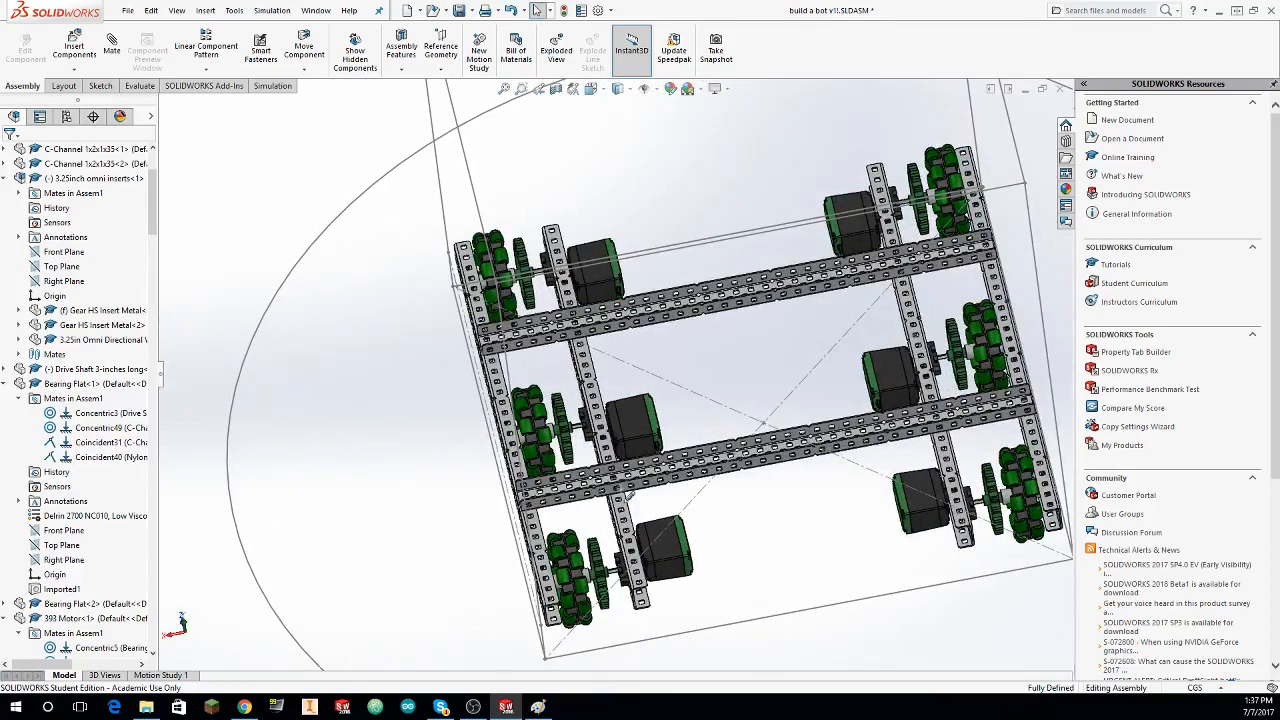
{"action": "middle_click_drag", "start_coordinate": [688, 457], "coordinate": [661, 462]}
{"action": "mouse_move", "coordinate": [622, 341]}
{"action": "middle_mouse_down"}
{"action": "mouse_move", "coordinate": [567, 320]}
{"action": "mouse_move", "coordinate": [328, 371]}
{"action": "mouse_move", "coordinate": [449, 473]}
{"action": "mouse_move", "coordinate": [98, 617]}
{"action": "middle_mouse_up"}
Step: Review the assembly's component tree and the list of mates in its Mates folder
{"action": "scroll", "coordinate": [80, 590], "scroll_direction": "down", "scroll_amount": 10}
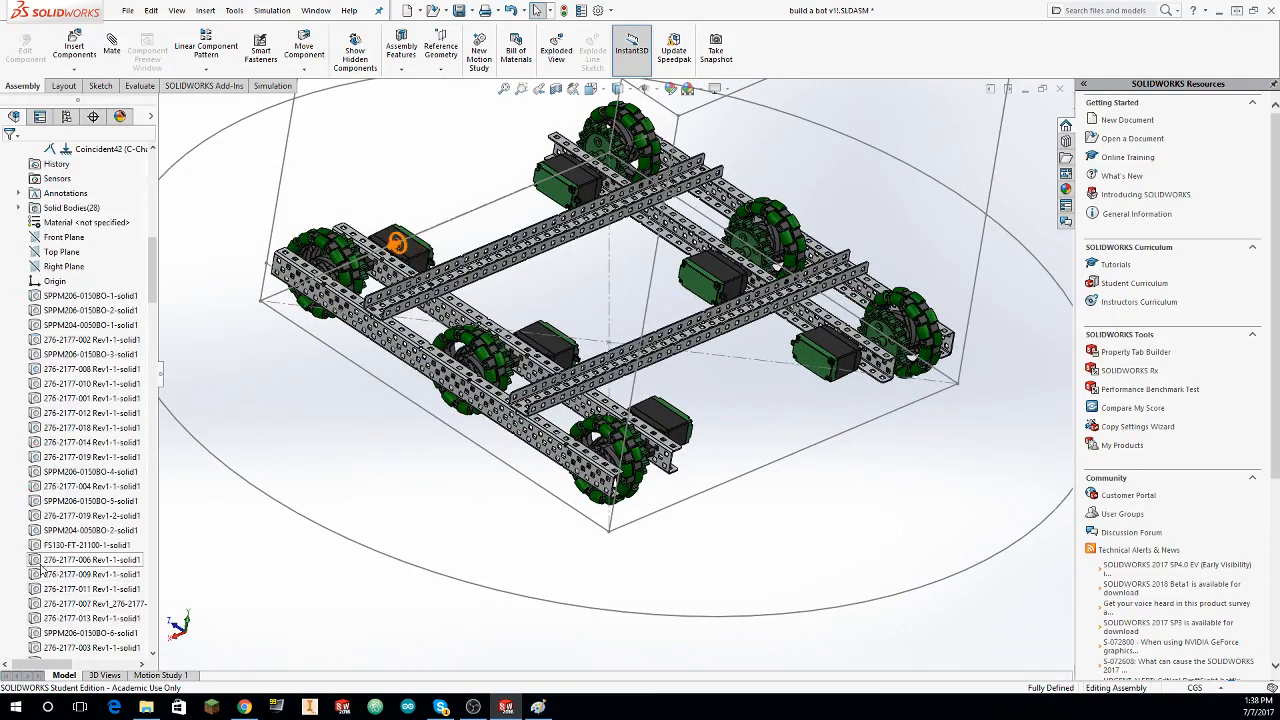
{"action": "scroll", "coordinate": [36, 565], "scroll_direction": "up", "scroll_amount": 10}
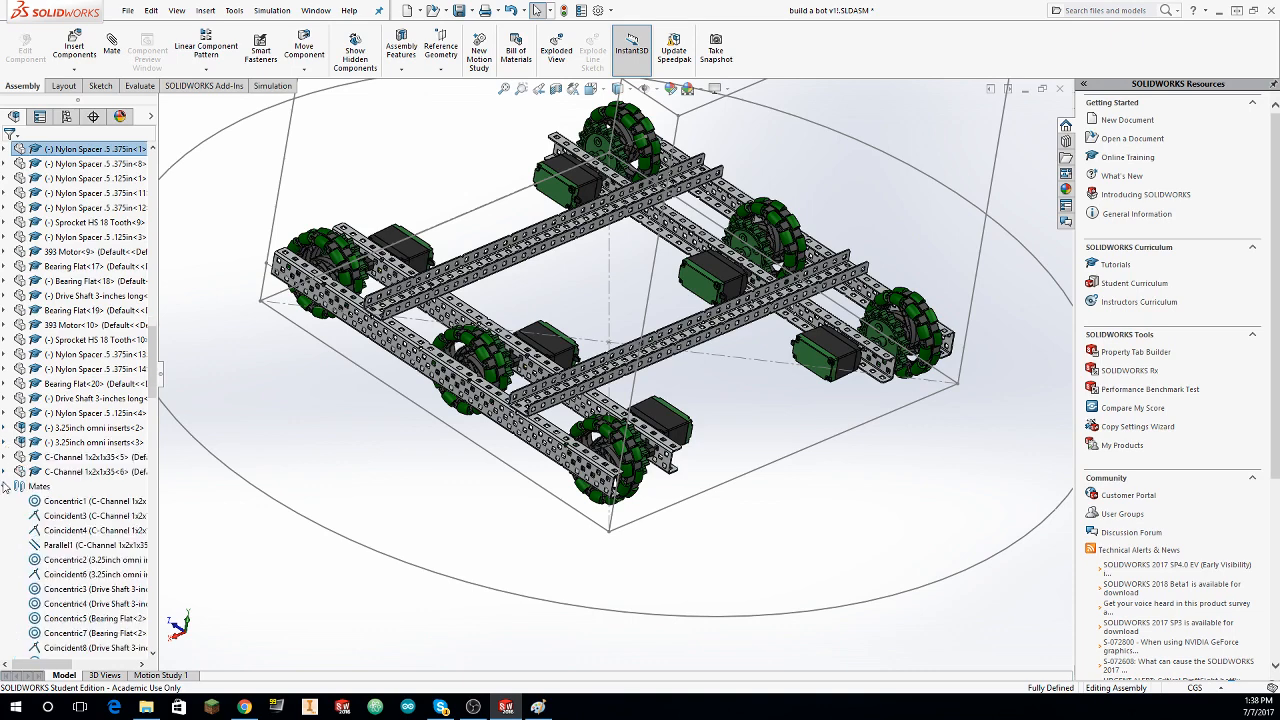
{"action": "left_click", "coordinate": [4, 501]}
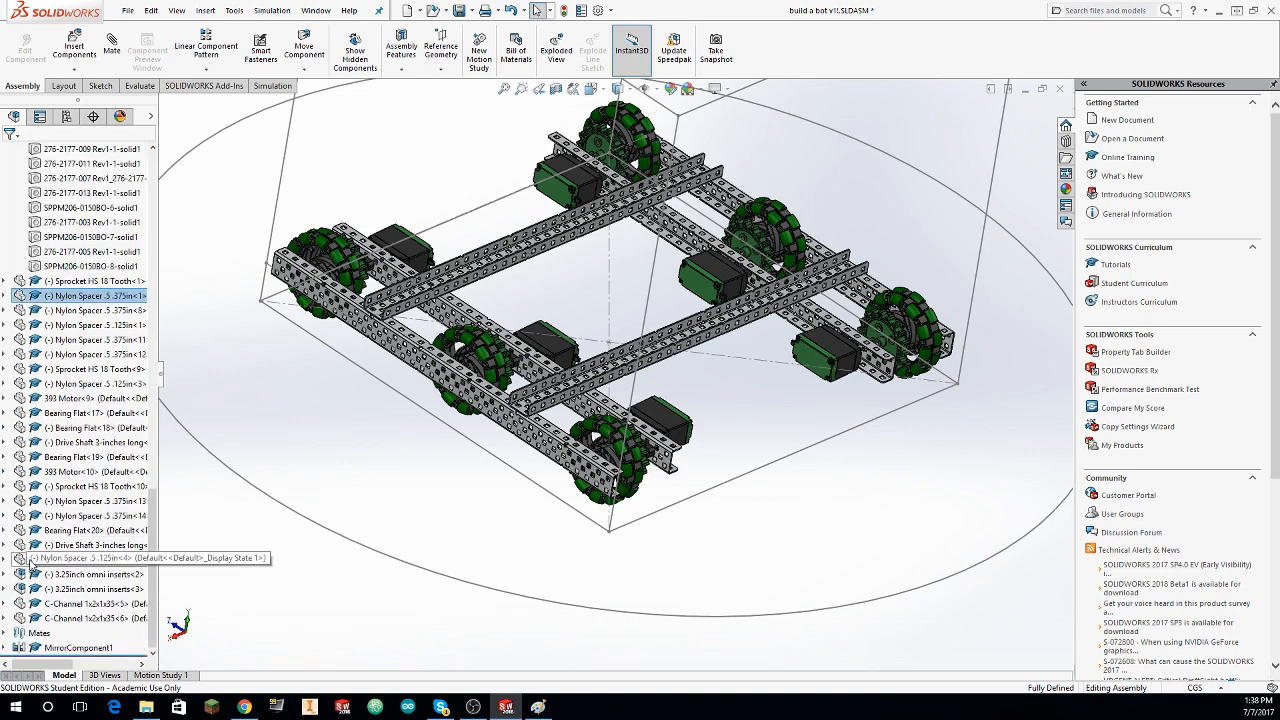
{"action": "left_click", "coordinate": [4, 634]}
{"action": "scroll", "coordinate": [57, 537], "scroll_direction": "down", "scroll_amount": 15}
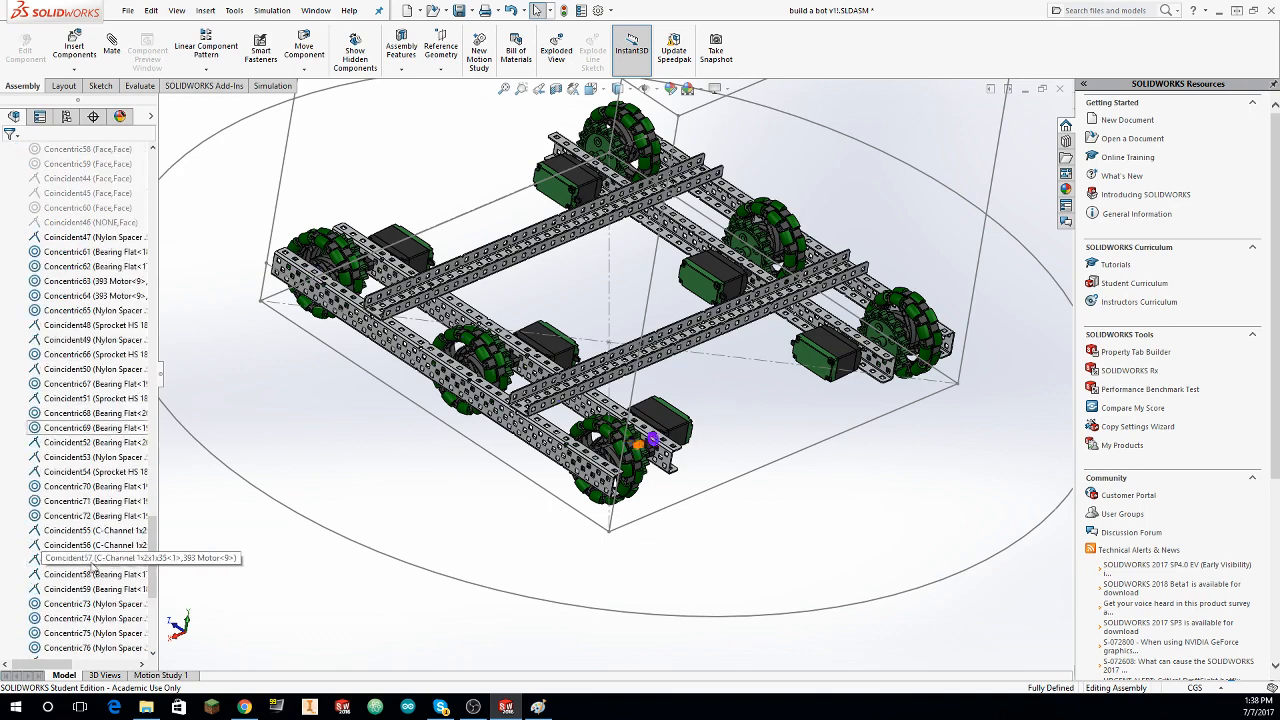
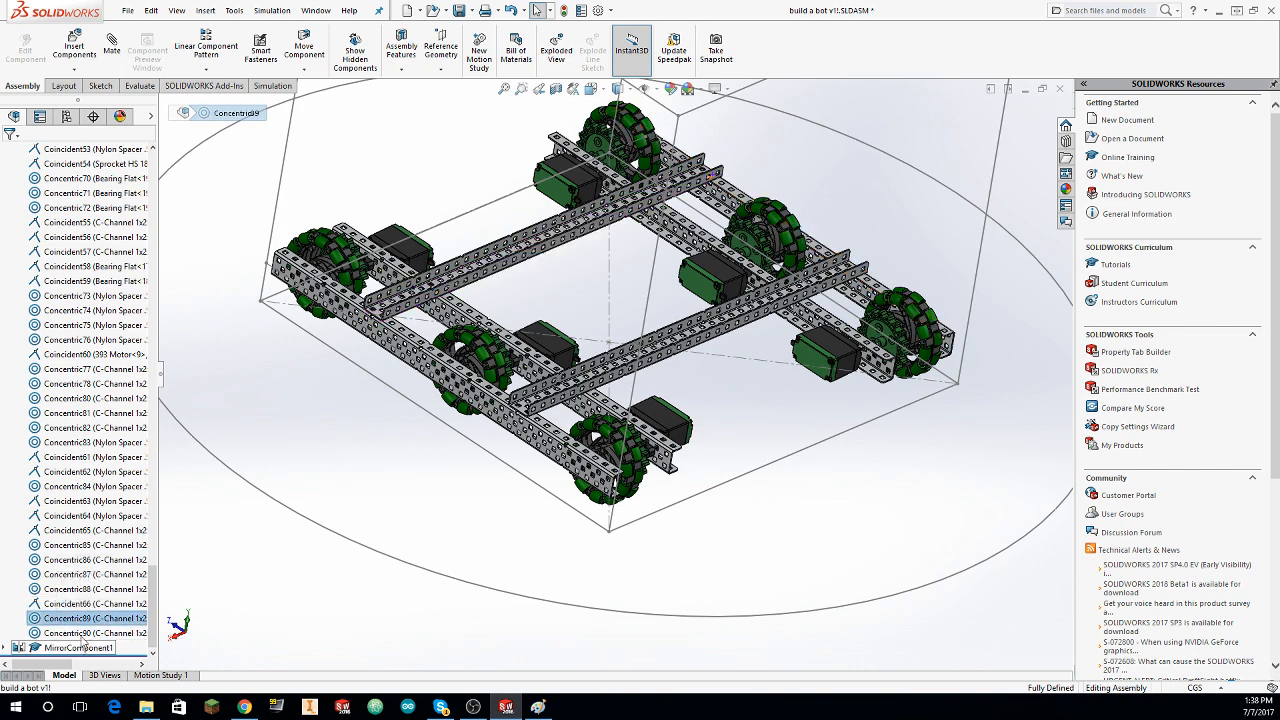
Step: Undo the copied crossing C-channel together with the latest mates tying the crossing C-channels to the frame
{"action": "left_click", "coordinate": [350, 632]}
{"action": "key", "text": "ctrl+shift+z"}
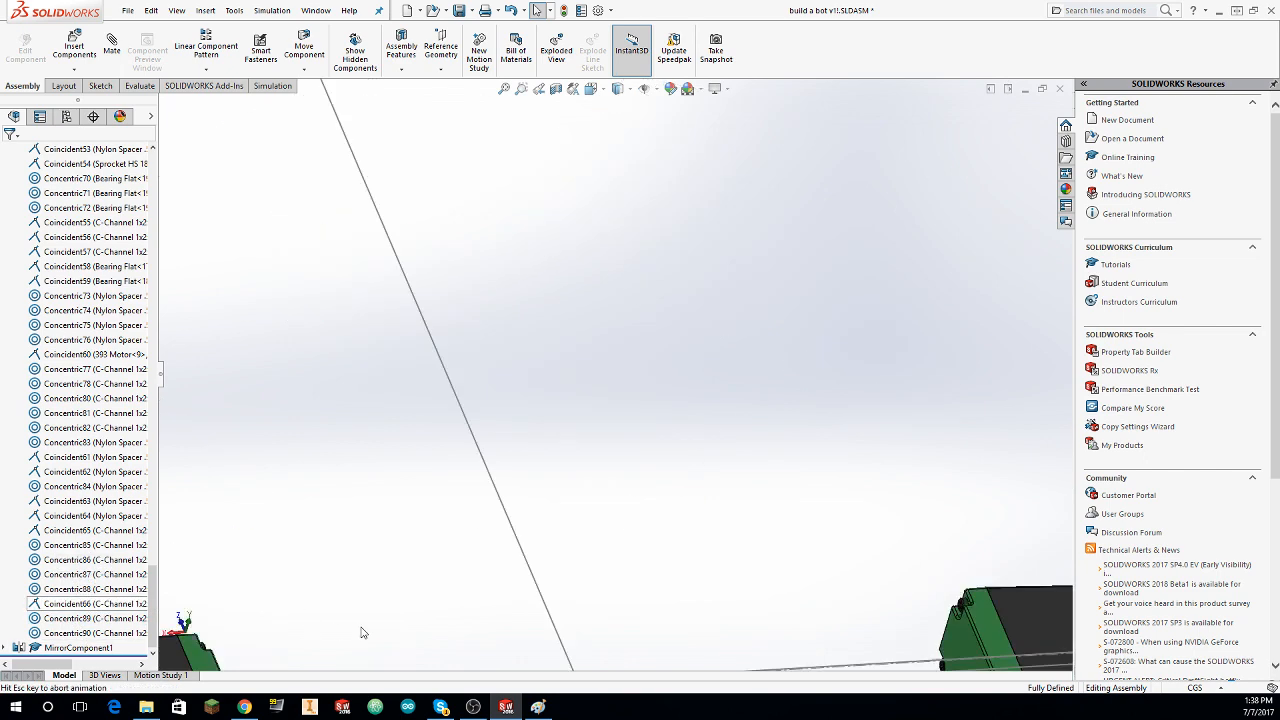
{"action": "key", "text": "ctrl+shift+z"}
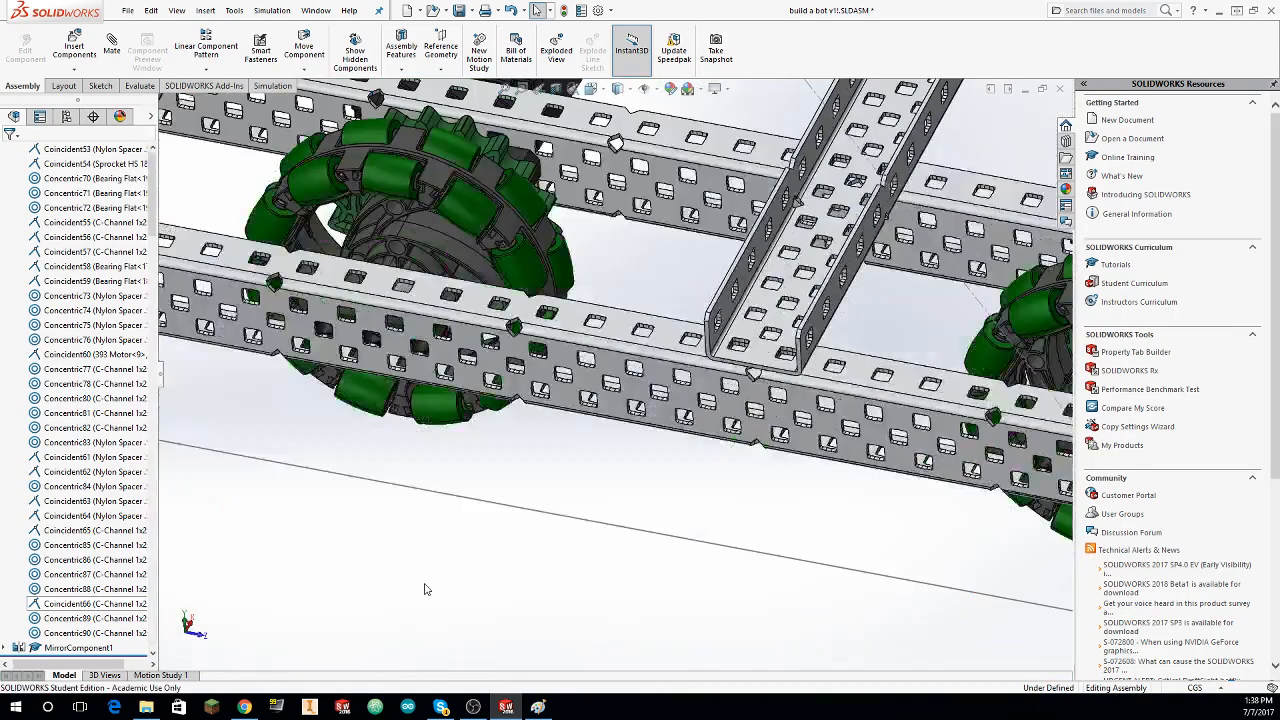
{"action": "key", "text": "ctrl+shift+z"}
{"action": "key", "text": "ctrl+shift+z"}
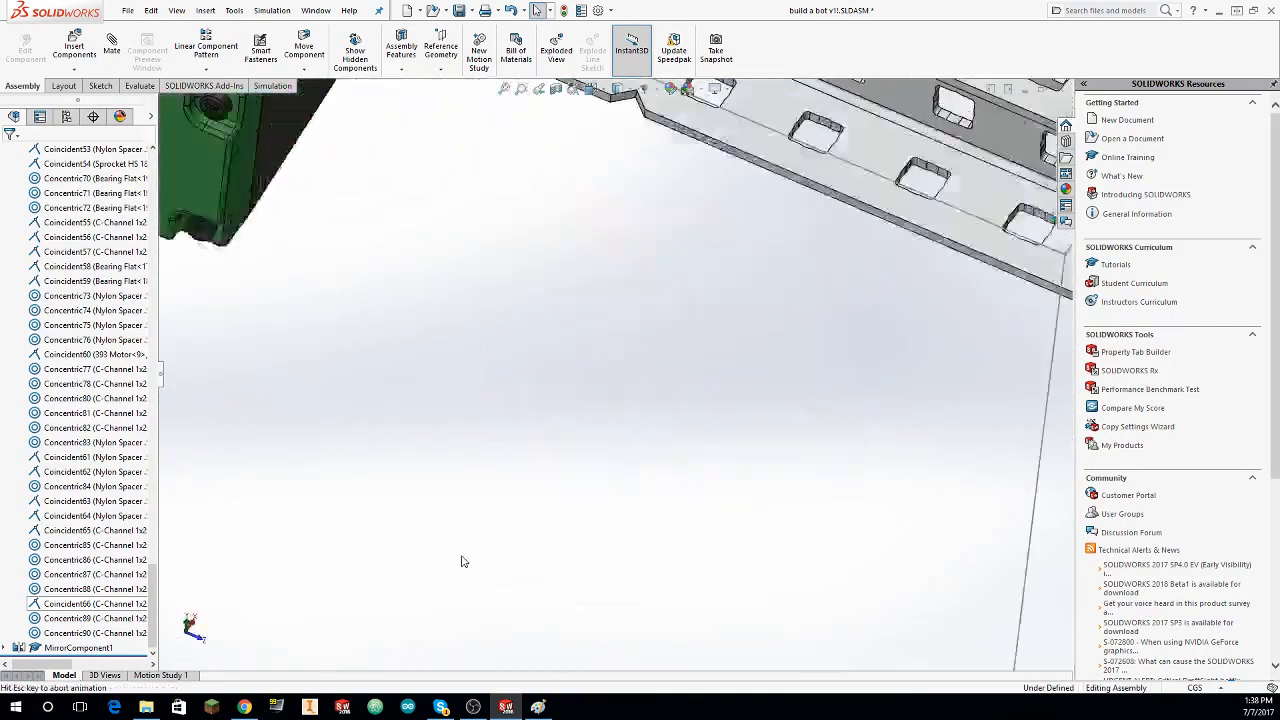
{"action": "scroll", "coordinate": [520, 575], "scroll_direction": "up", "scroll_amount": 12}
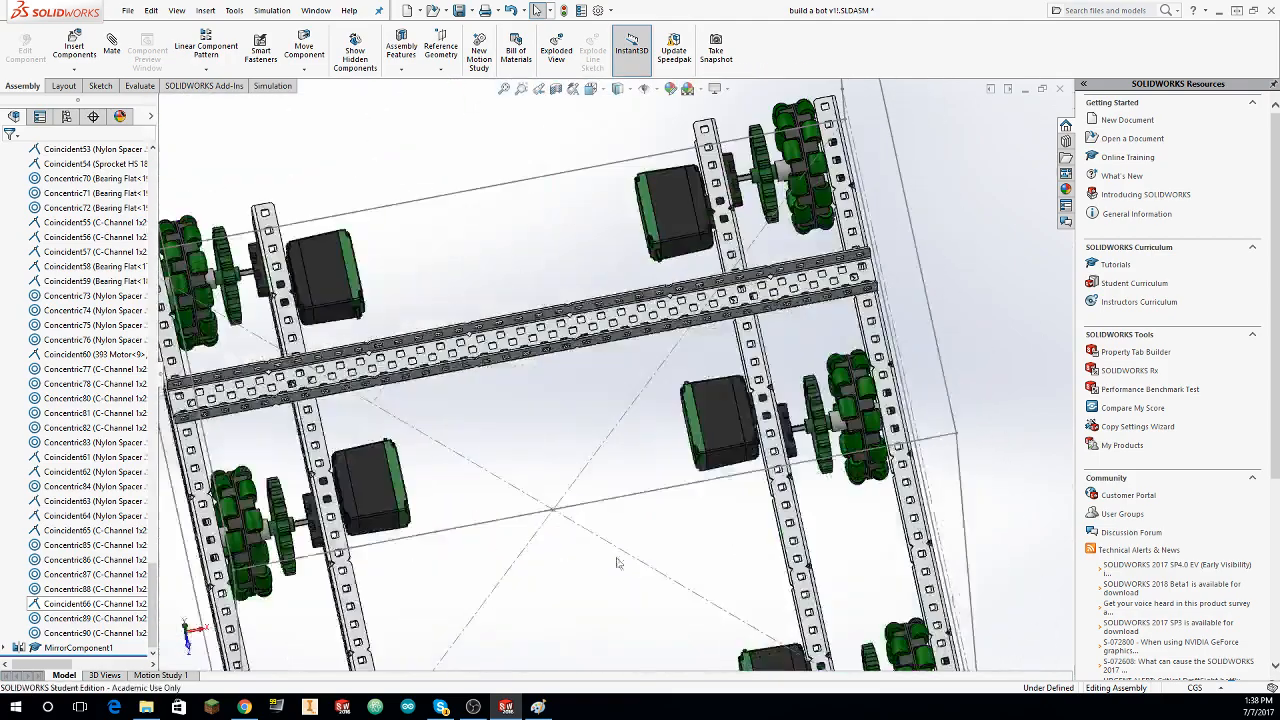
{"action": "scroll", "coordinate": [852, 372], "scroll_direction": "down", "scroll_amount": 10}
{"action": "scroll", "coordinate": [852, 398], "scroll_direction": "up", "scroll_amount": 10}
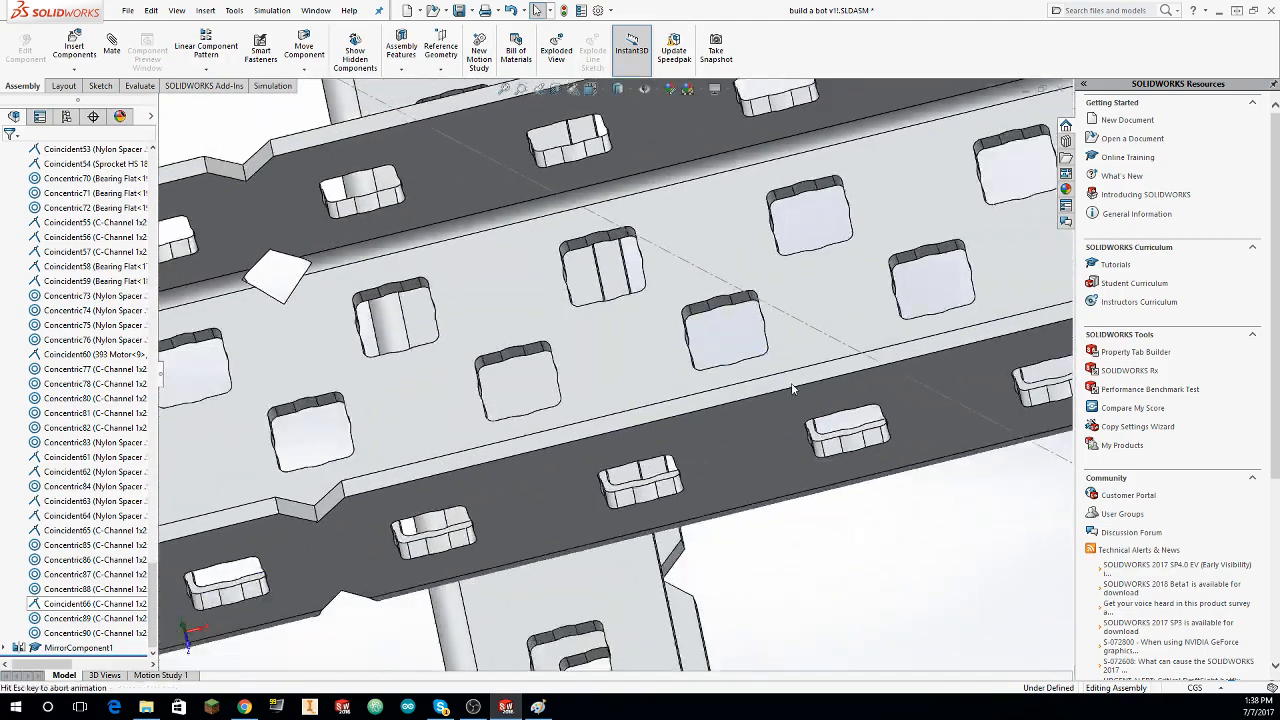
{"action": "scroll", "coordinate": [758, 375], "scroll_direction": "up", "scroll_amount": 8}
{"action": "scroll", "coordinate": [688, 376], "scroll_direction": "down", "scroll_amount": 3}
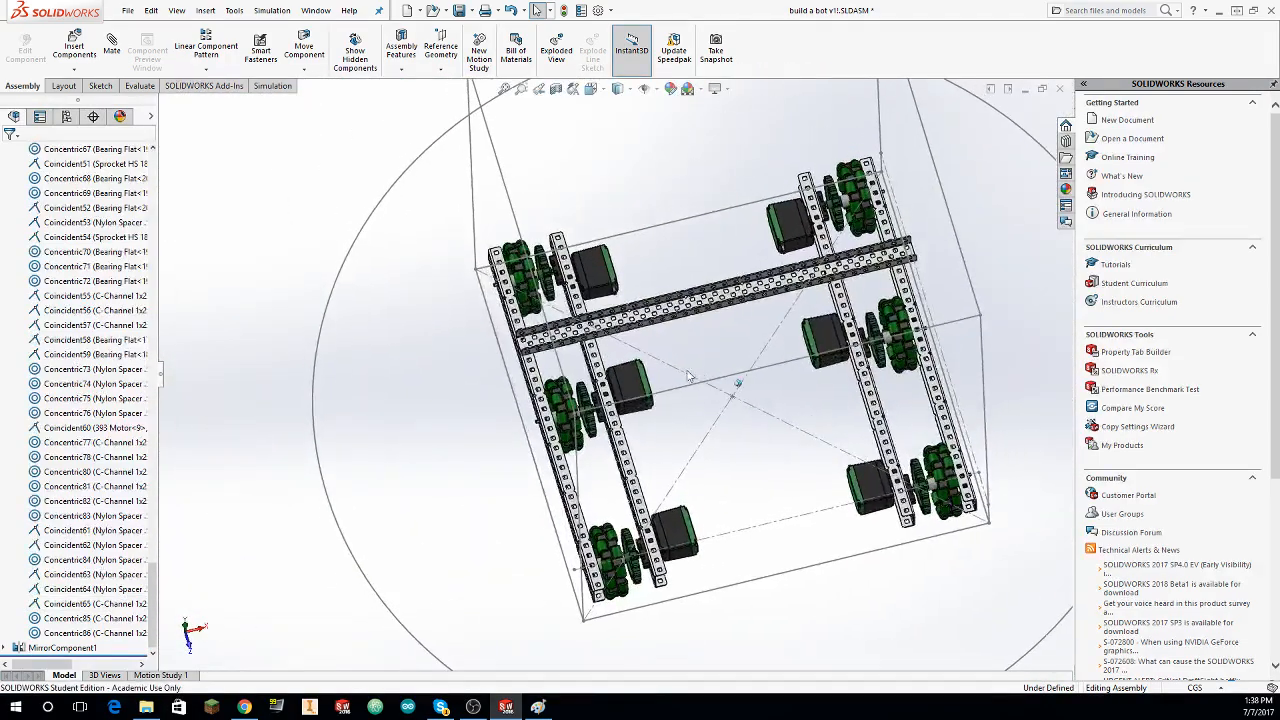
Step: Slide the mirrored wheel side's outer and inner C-channels along the crossing C-channel to test which parts still move
{"action": "mouse_move", "coordinate": [937, 590]}
{"action": "middle_mouse_down"}
{"action": "mouse_move", "coordinate": [851, 563]}
{"action": "mouse_move", "coordinate": [758, 510]}
{"action": "mouse_move", "coordinate": [960, 472]}
{"action": "middle_mouse_up"}
{"action": "scroll", "coordinate": [758, 510], "scroll_direction": "down", "scroll_amount": 2}
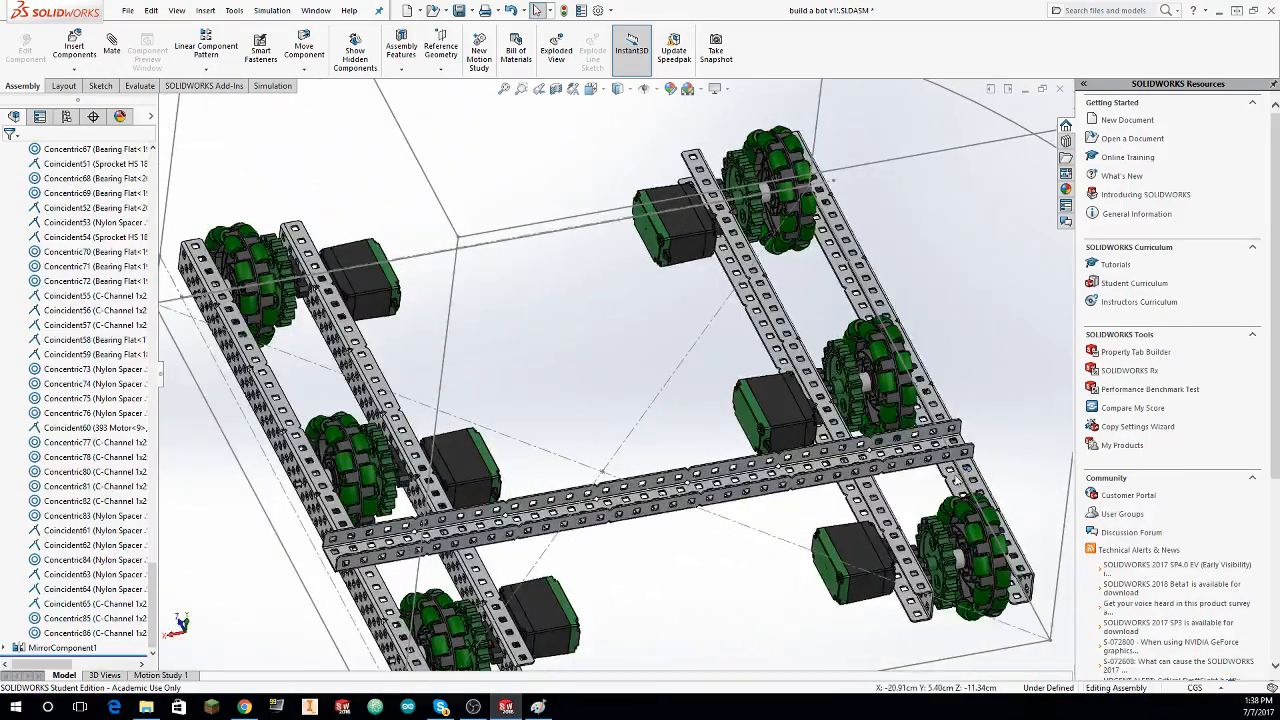
{"action": "left_click_drag", "start_coordinate": [956, 479], "coordinate": [975, 456]}
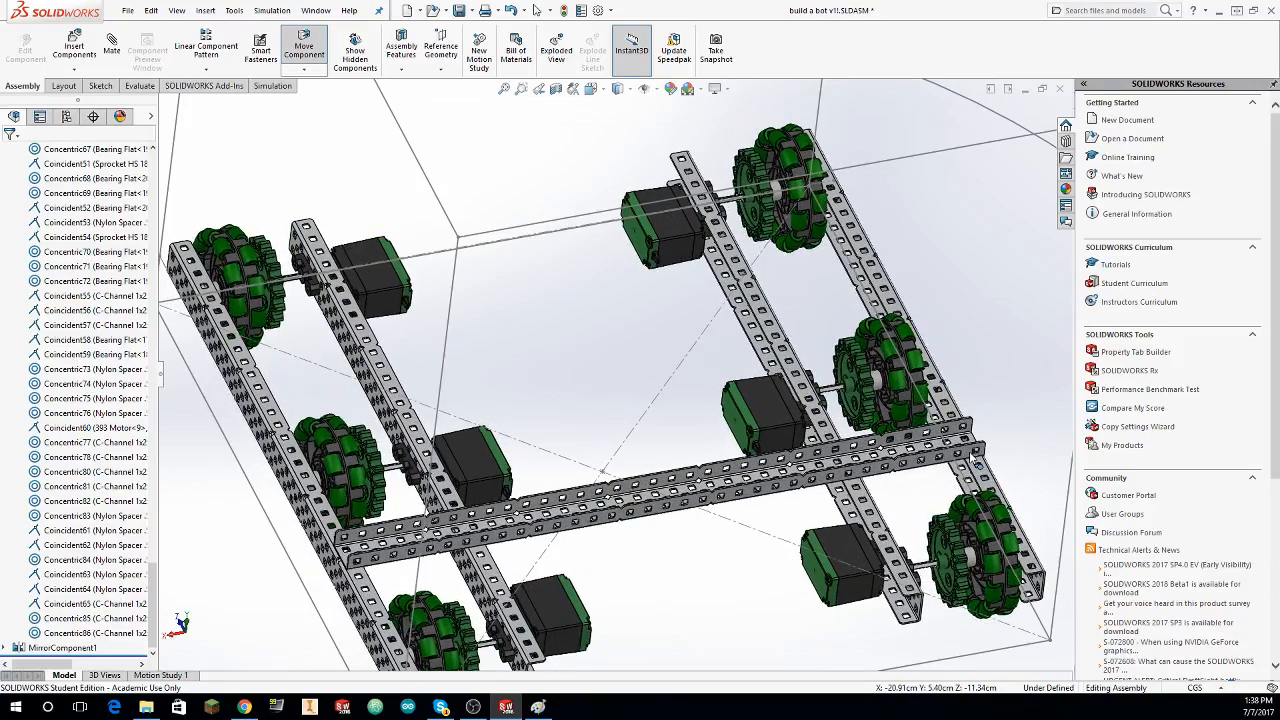
{"action": "mouse_move", "coordinate": [876, 493]}
{"action": "left_mouse_down"}
{"action": "mouse_move", "coordinate": [894, 494]}
{"action": "mouse_move", "coordinate": [883, 499]}
{"action": "left_mouse_up"}
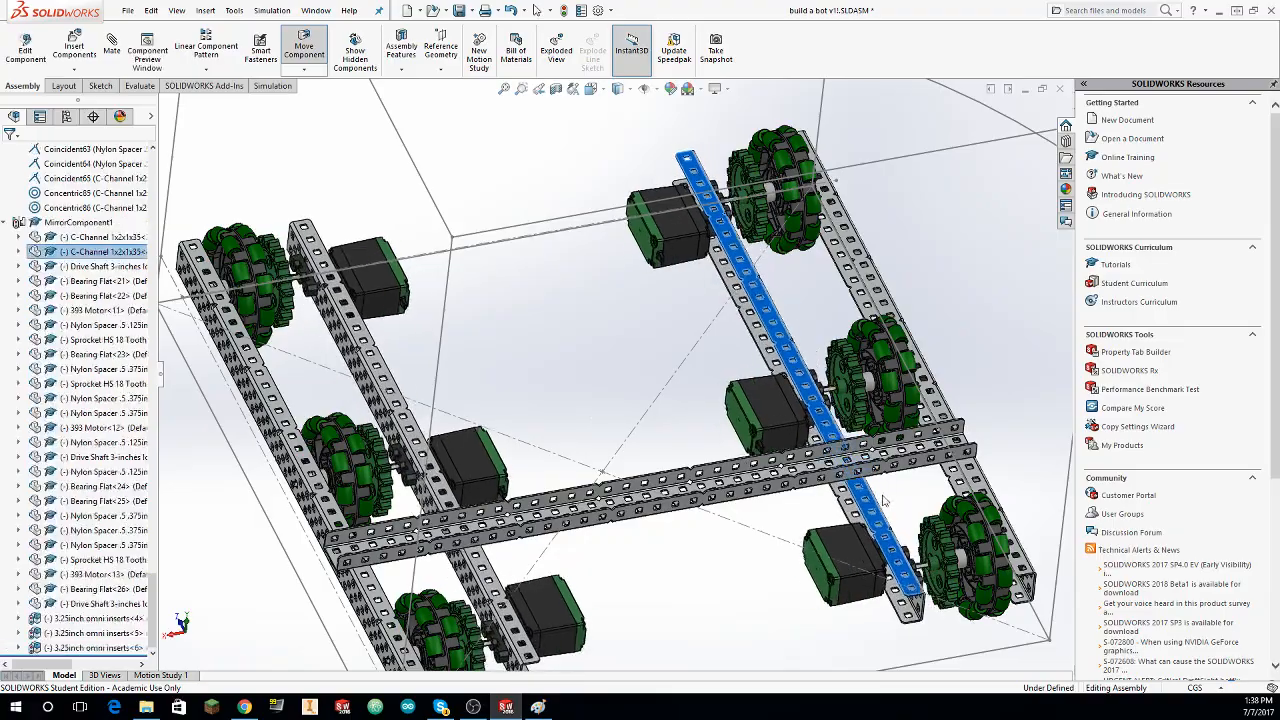
{"action": "middle_click_drag", "start_coordinate": [888, 495], "coordinate": [895, 520]}
Step: Mate a hole in the crossing C-channel concentric with the hole beneath it in the mirrored side's inner C-channel
{"action": "scroll", "coordinate": [895, 520], "scroll_direction": "down", "scroll_amount": 4}
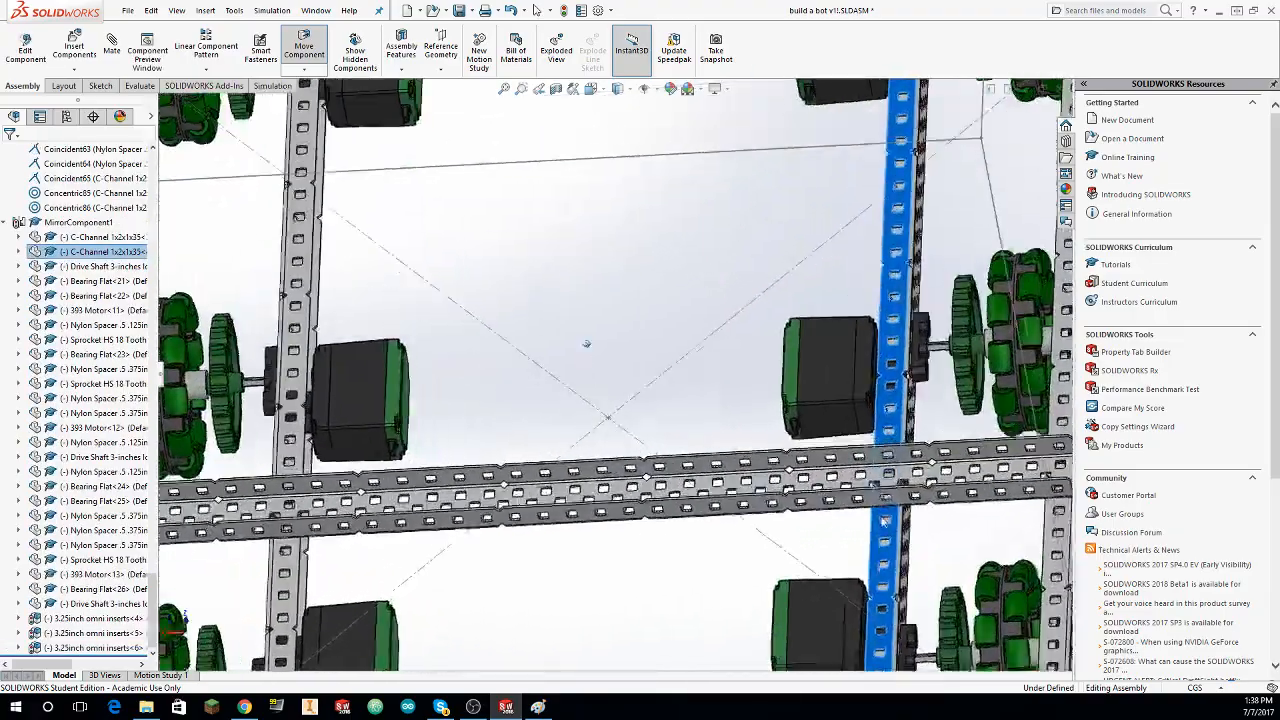
{"action": "scroll", "coordinate": [928, 529], "scroll_direction": "down", "scroll_amount": 7}
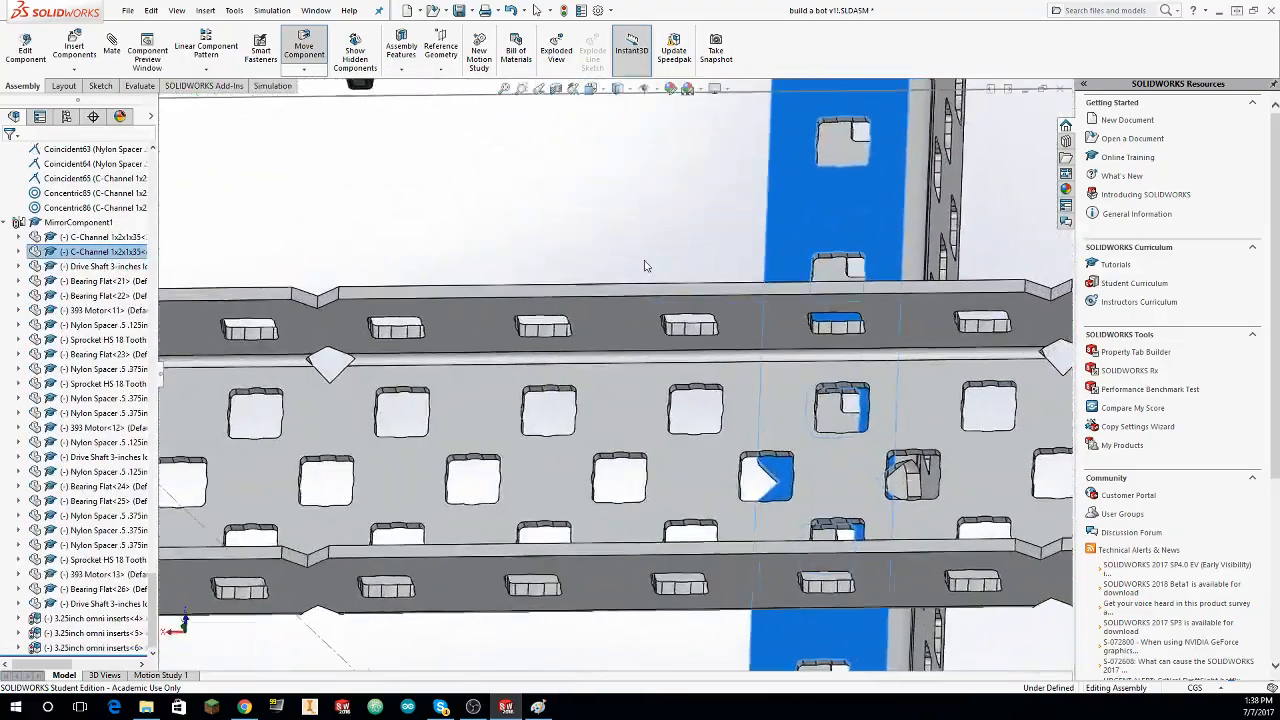
{"action": "left_click", "coordinate": [640, 264]}
{"action": "scroll", "coordinate": [872, 414], "scroll_direction": "down", "scroll_amount": 3}
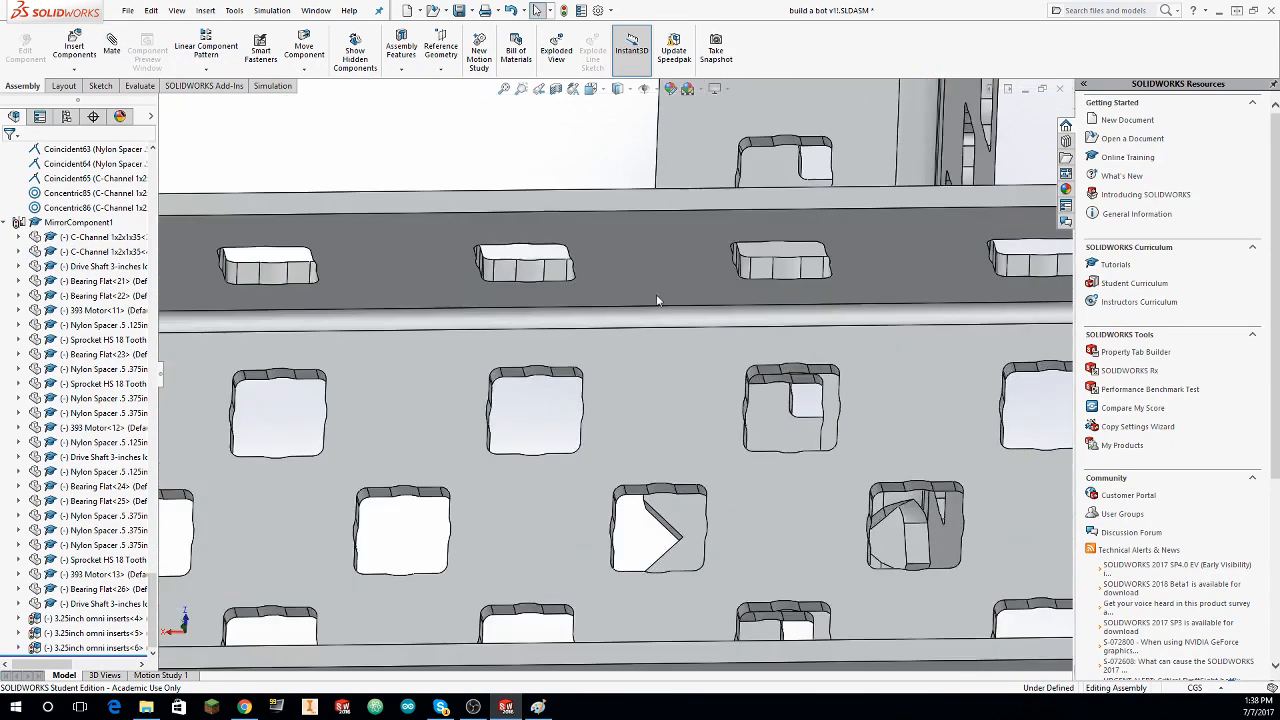
{"action": "left_click", "coordinate": [800, 376]}
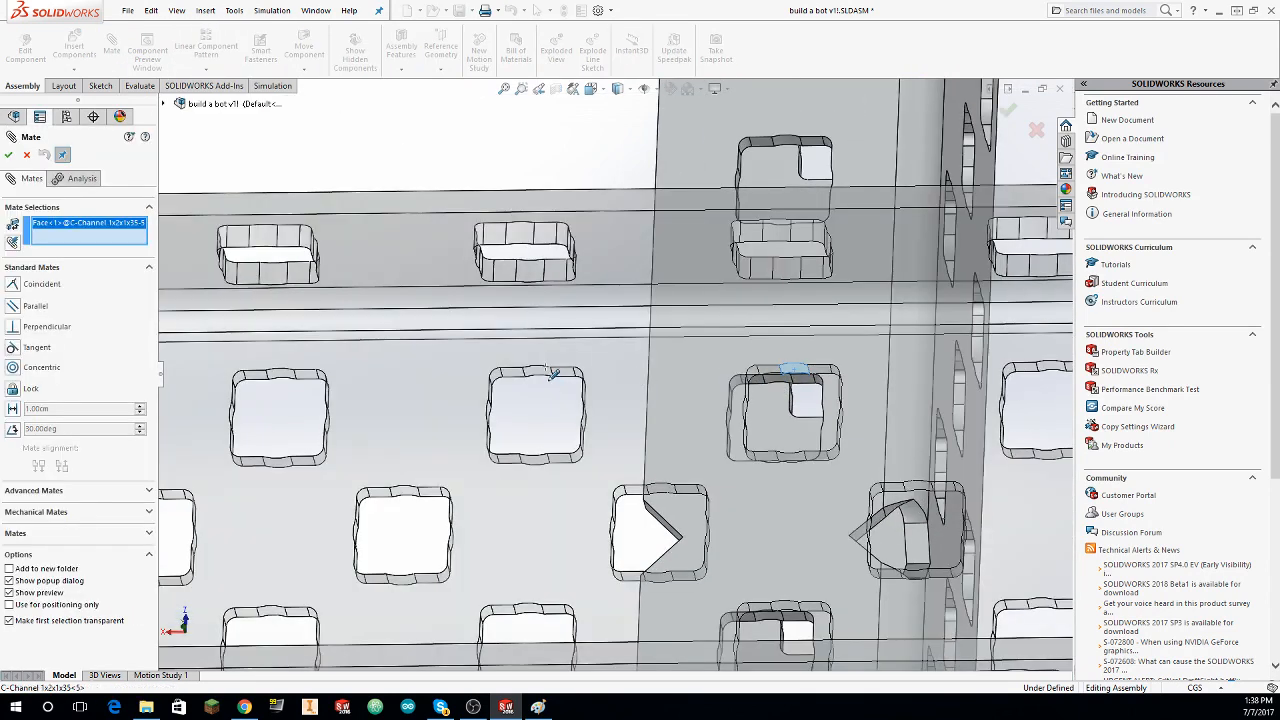
{"action": "left_click", "coordinate": [780, 388]}
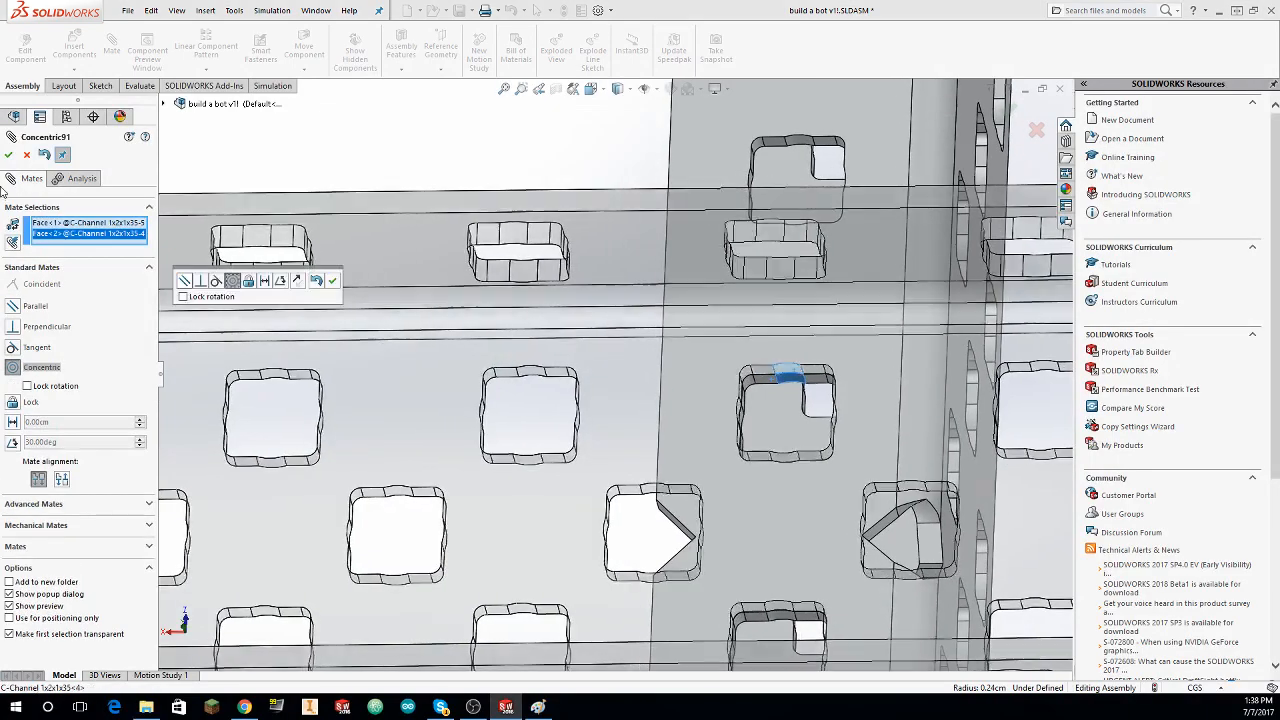
{"action": "key", "text": "Return"}
Step: Slide the wheel sides inward along the crossing C-channel so its ends overhang, and check the frame from the front
{"action": "scroll", "coordinate": [640, 370], "scroll_direction": "up", "scroll_amount": 10}
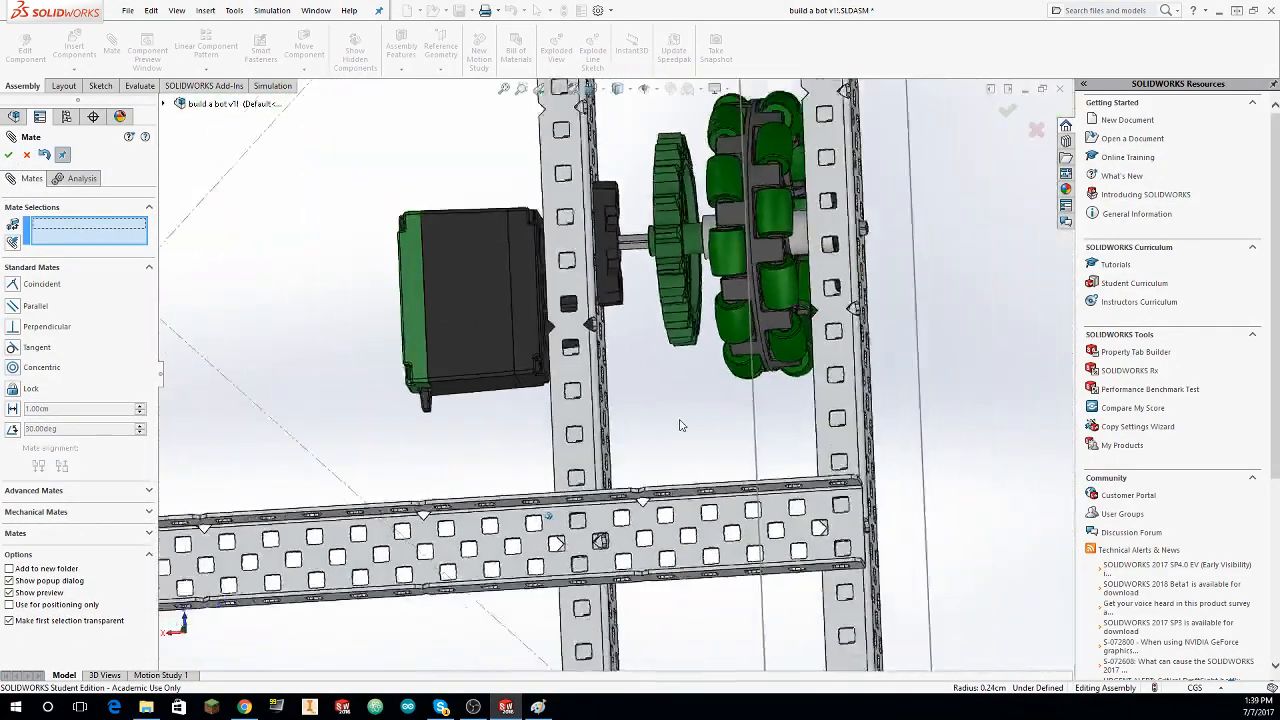
{"action": "middle_click_drag", "start_coordinate": [685, 380], "coordinate": [618, 374]}
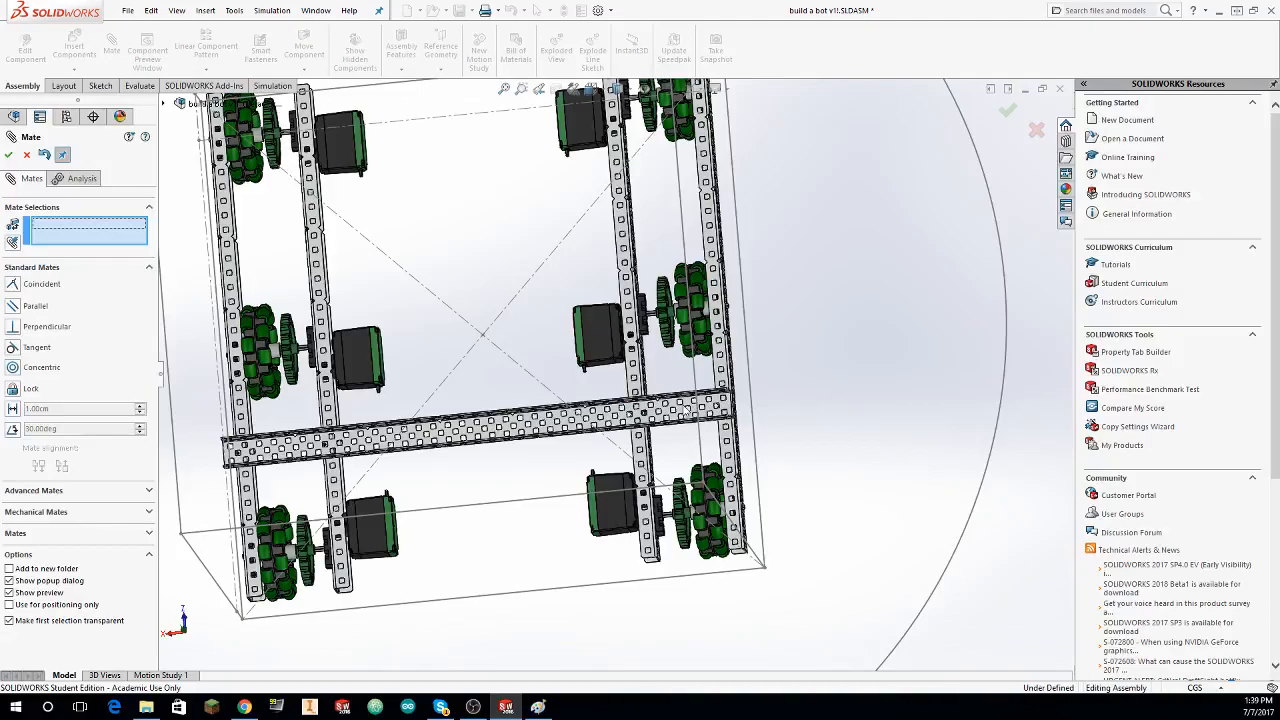
{"action": "mouse_move", "coordinate": [686, 409]}
{"action": "left_mouse_down"}
{"action": "mouse_move", "coordinate": [660, 408]}
{"action": "mouse_move", "coordinate": [672, 407]}
{"action": "left_mouse_up"}
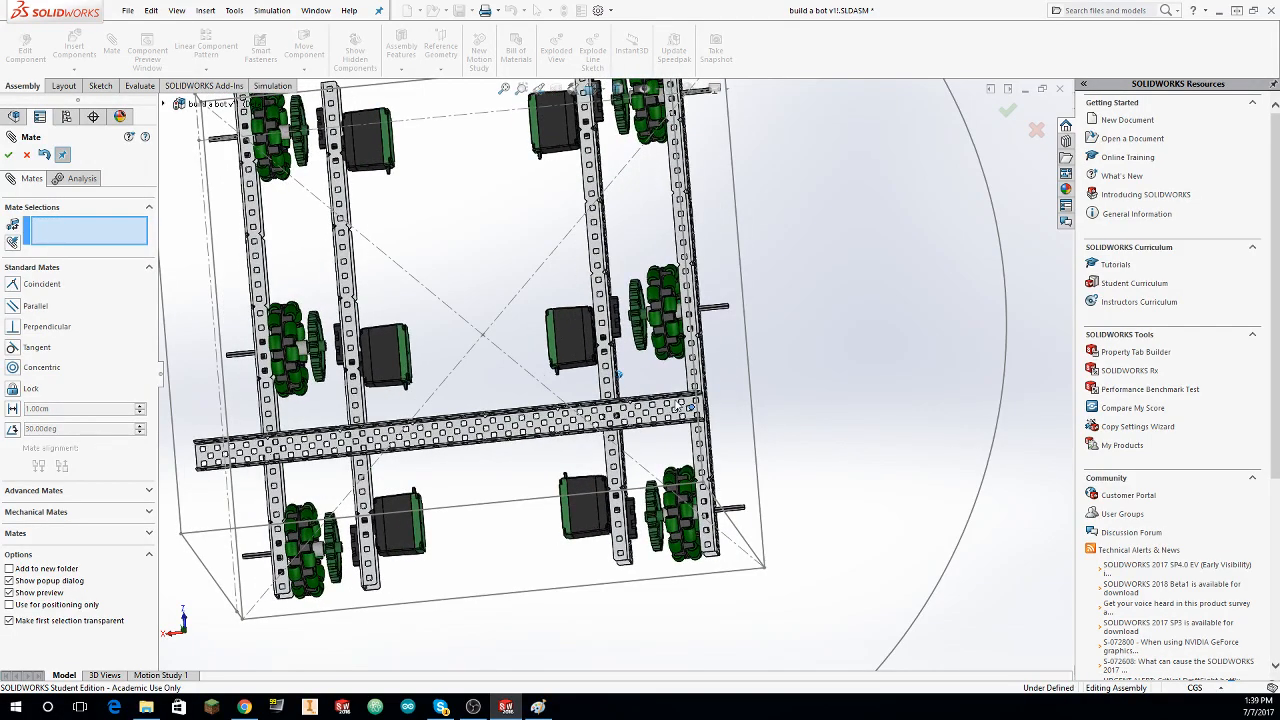
{"action": "middle_click_drag", "start_coordinate": [676, 411], "coordinate": [364, 516]}
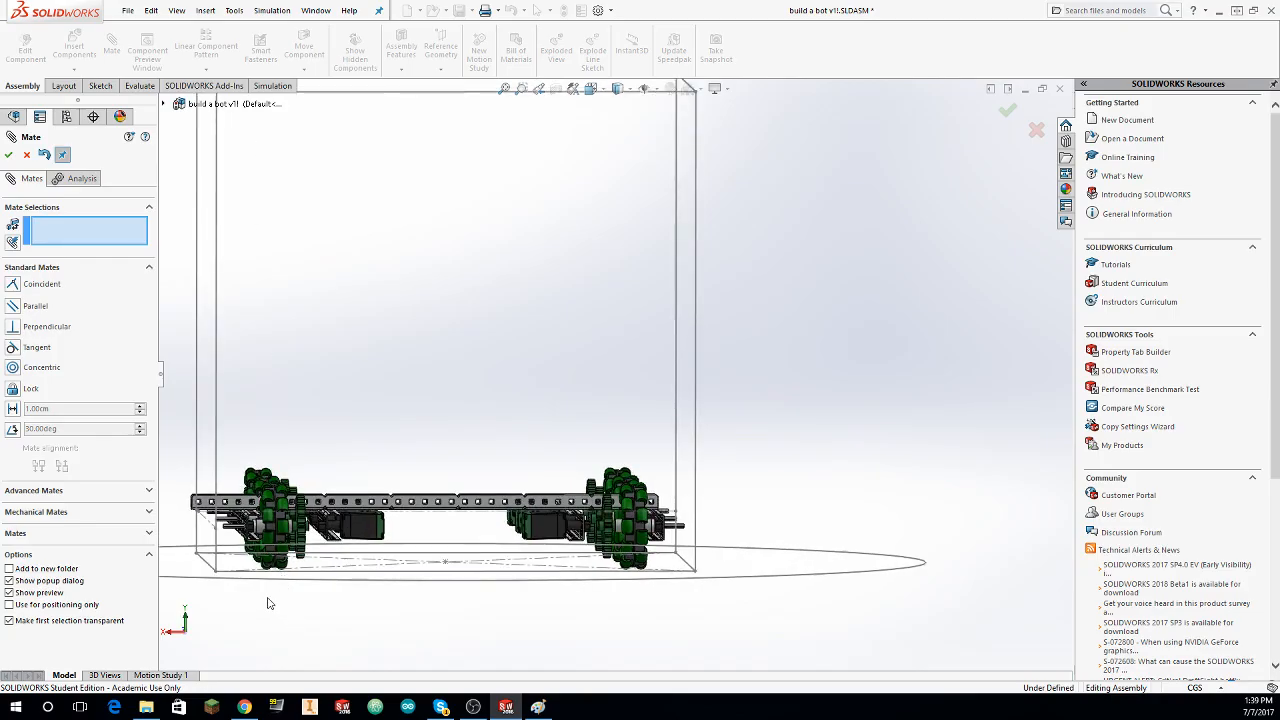
{"action": "middle_click_drag", "start_coordinate": [355, 390], "coordinate": [385, 592]}
Step: Line up the original side's outer C-channel beneath the crossing C-channel's holes and mate the overlapping holes concentric
{"action": "scroll", "coordinate": [298, 537], "scroll_direction": "down", "scroll_amount": 6}
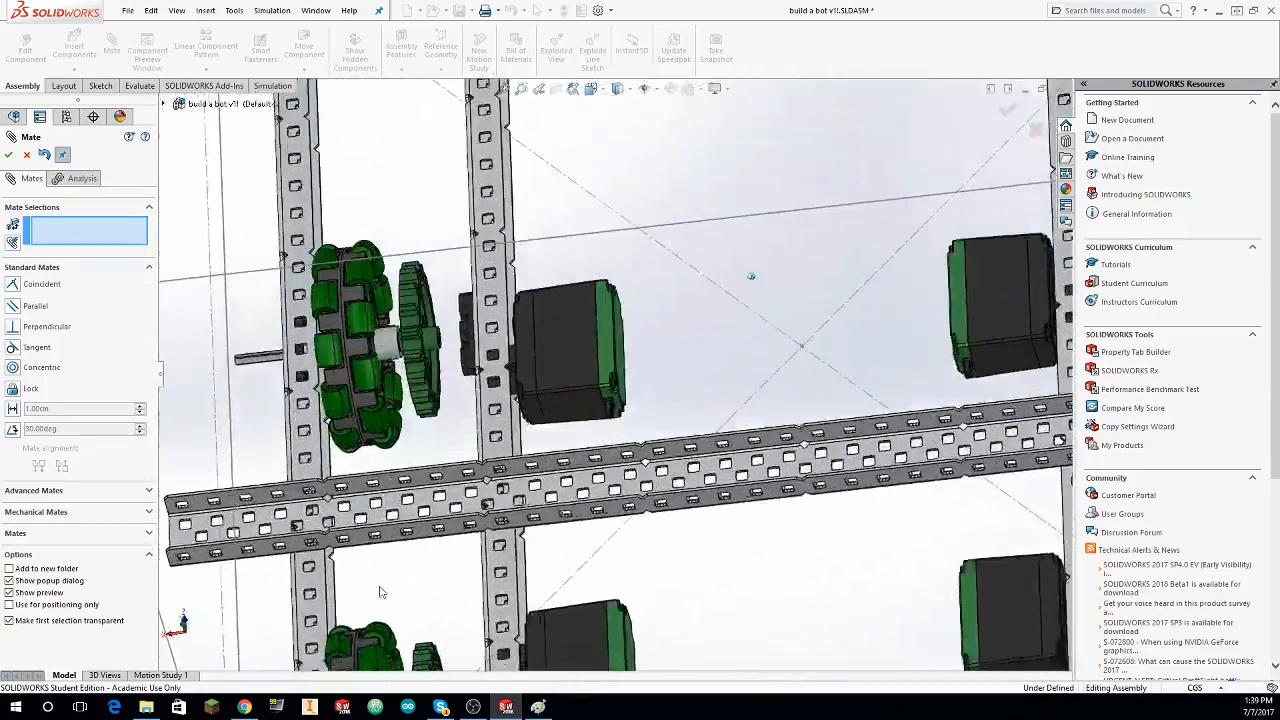
{"action": "scroll", "coordinate": [298, 537], "scroll_direction": "down", "scroll_amount": 3}
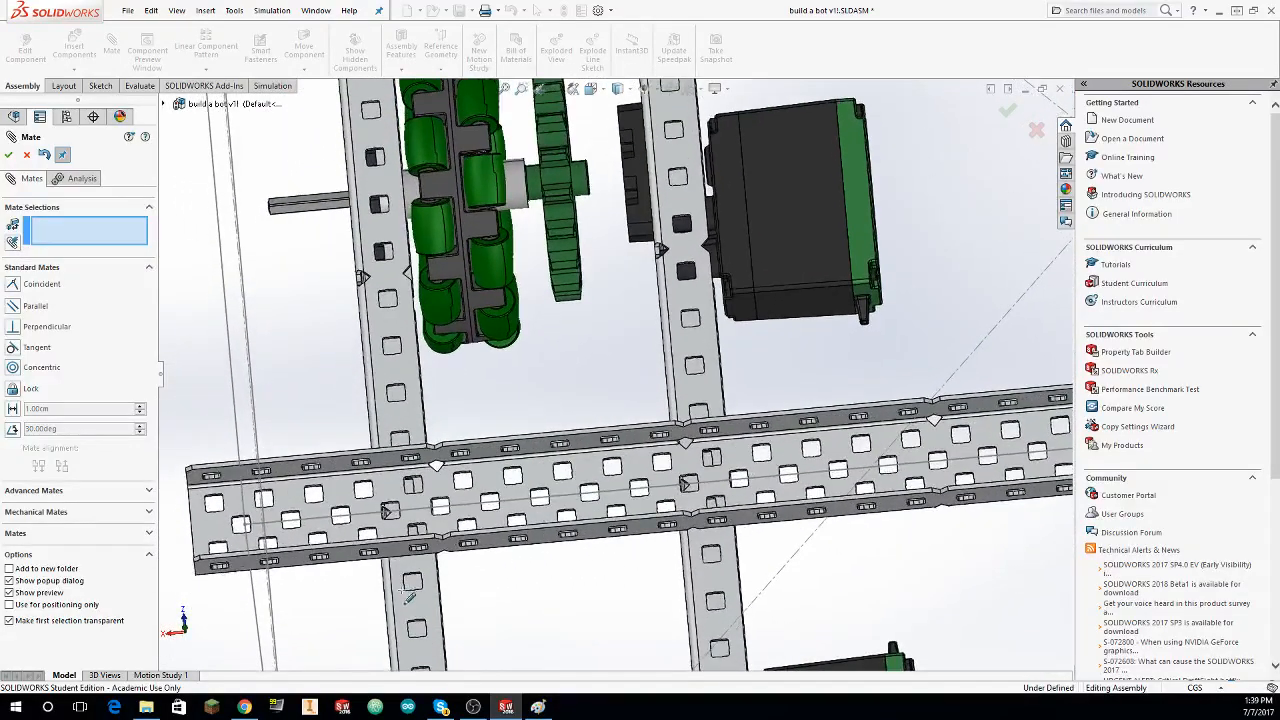
{"action": "mouse_move", "coordinate": [408, 597]}
{"action": "middle_mouse_down"}
{"action": "mouse_move", "coordinate": [368, 597]}
{"action": "mouse_move", "coordinate": [389, 598]}
{"action": "middle_mouse_up"}
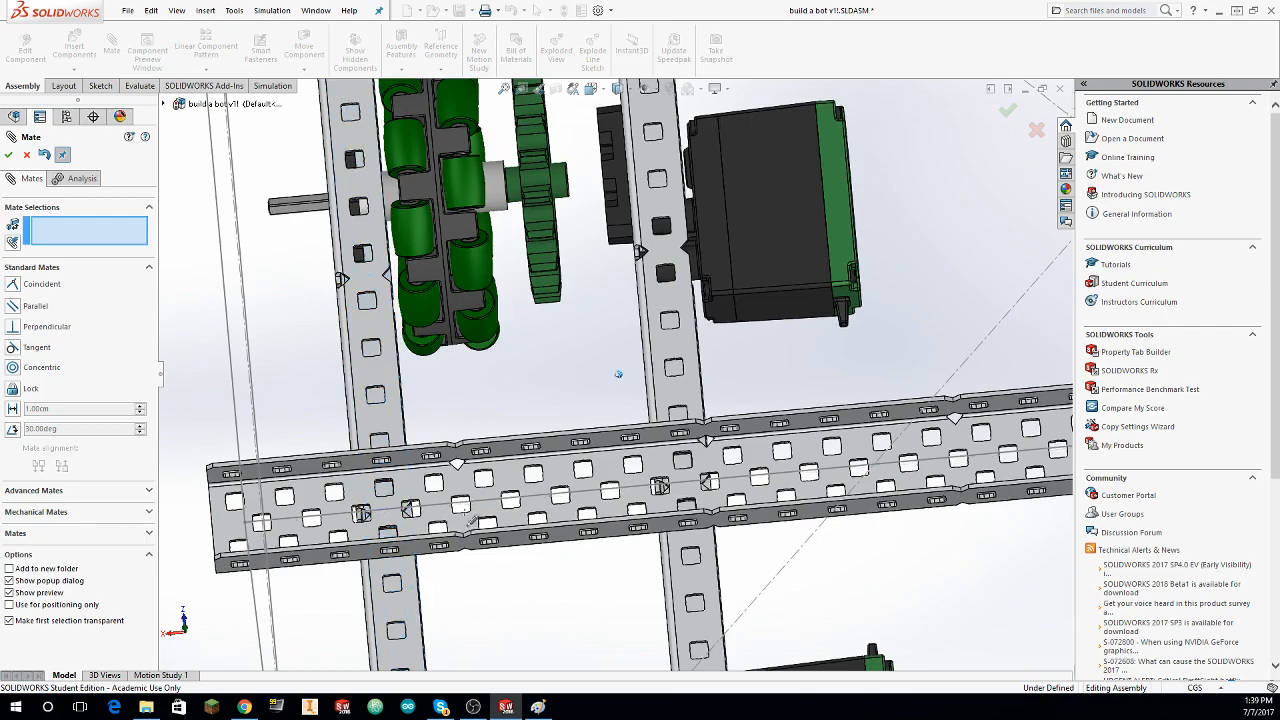
{"action": "scroll", "coordinate": [468, 518], "scroll_direction": "down", "scroll_amount": 6}
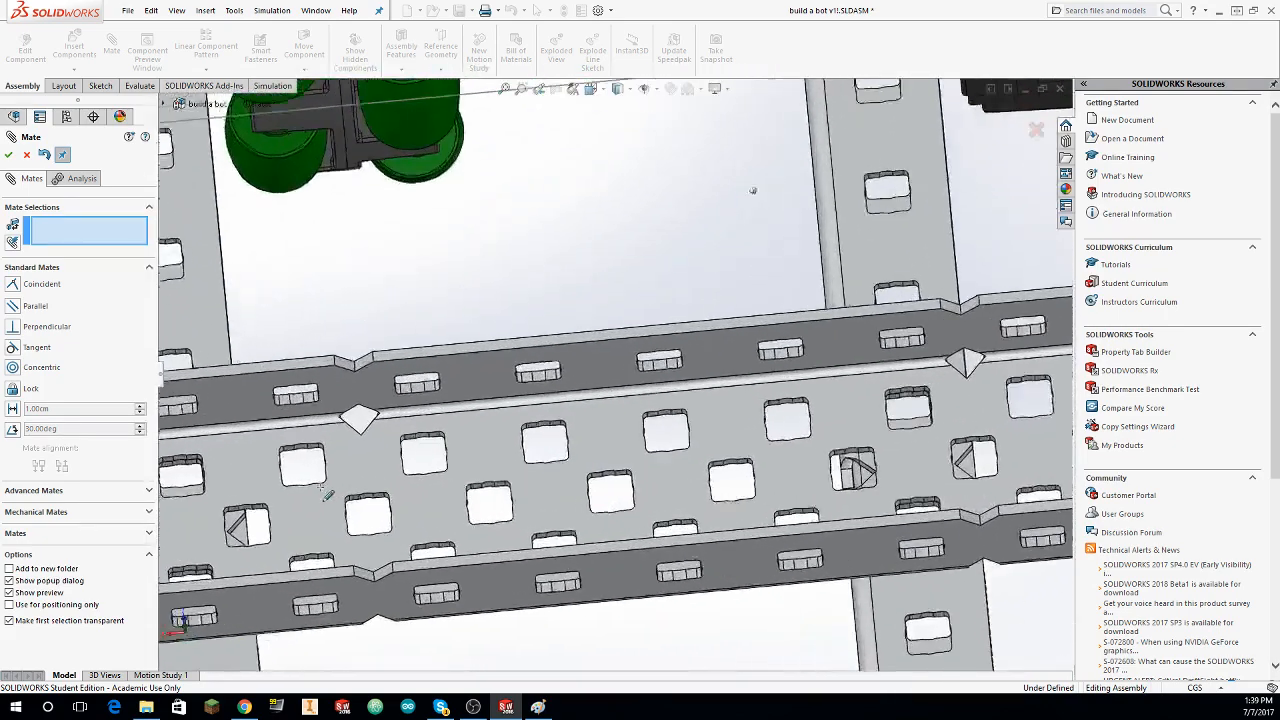
{"action": "scroll", "coordinate": [327, 495], "scroll_direction": "down", "scroll_amount": 3}
{"action": "left_click", "coordinate": [316, 503]}
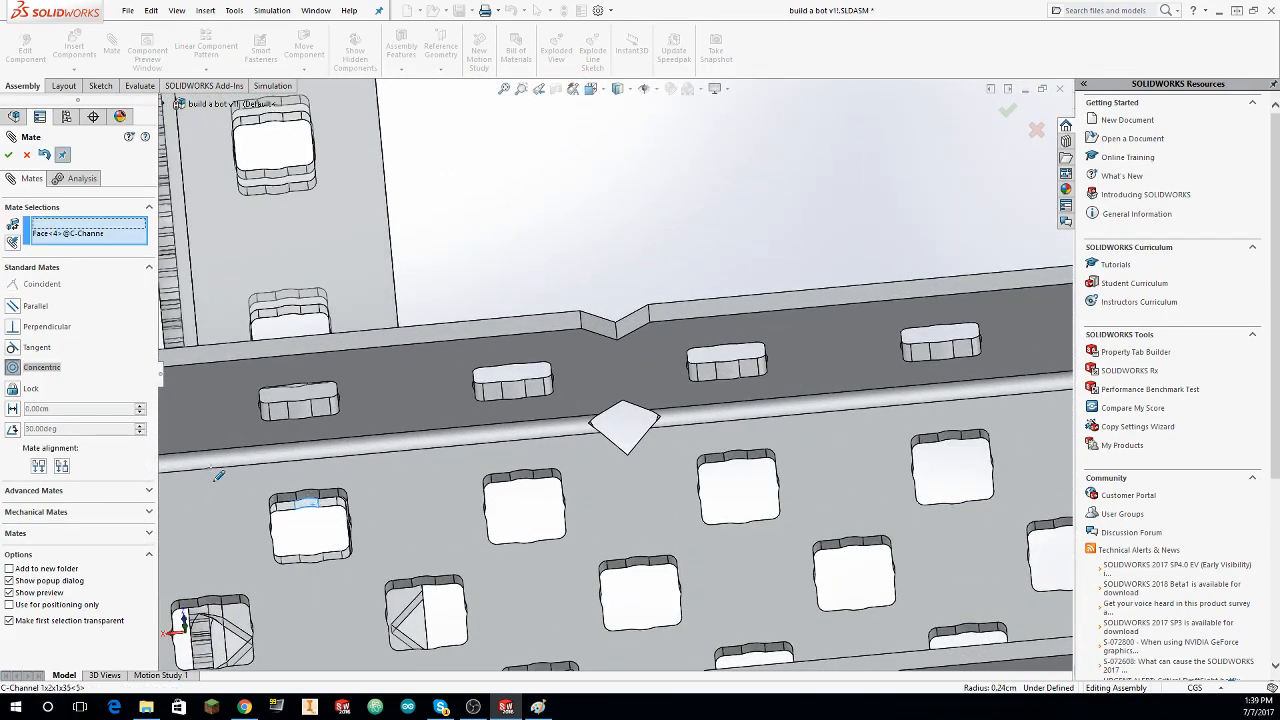
{"action": "left_click", "coordinate": [8, 155]}
Step: Check the mated frame and its single crossing C-channel from several angles, and finish mating
{"action": "scroll", "coordinate": [300, 262], "scroll_direction": "up", "scroll_amount": 6}
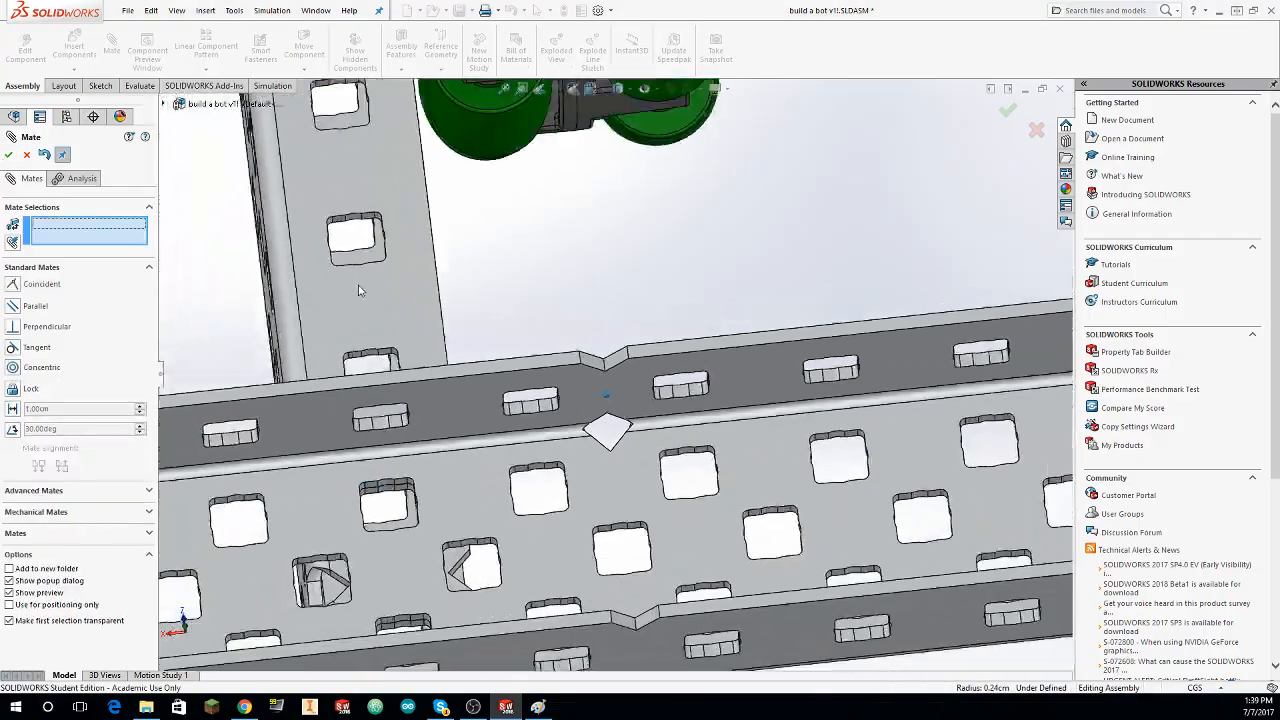
{"action": "scroll", "coordinate": [376, 284], "scroll_direction": "up", "scroll_amount": 8}
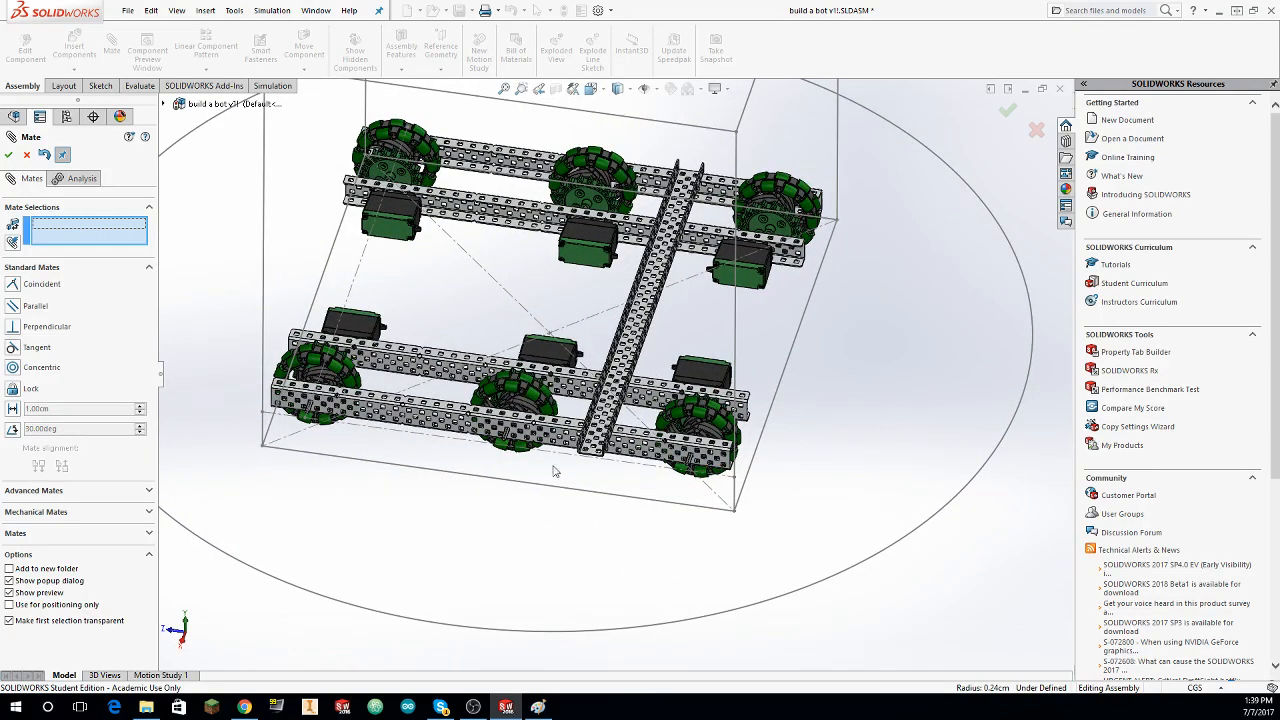
{"action": "middle_click_drag", "start_coordinate": [555, 471], "coordinate": [550, 308]}
{"action": "middle_click_drag", "start_coordinate": [645, 200], "coordinate": [475, 284]}
{"action": "scroll", "coordinate": [666, 200], "scroll_direction": "down", "scroll_amount": 3}
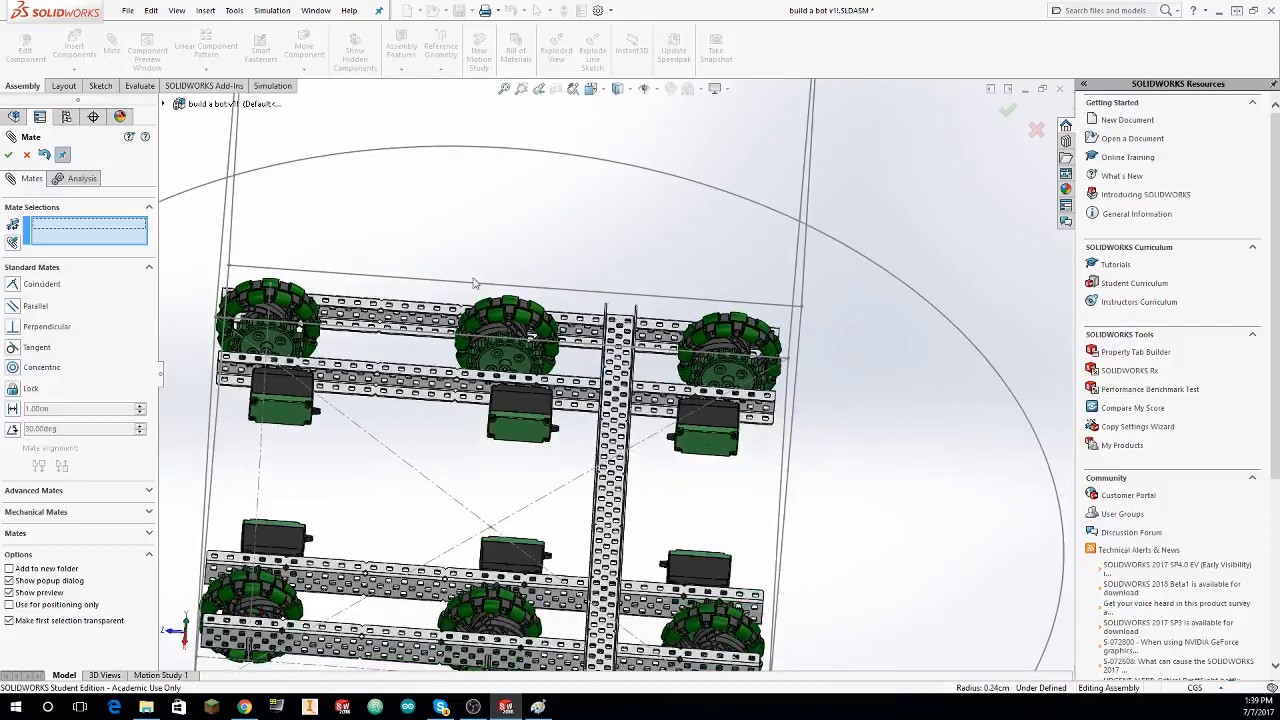
{"action": "middle_click_drag", "start_coordinate": [388, 312], "coordinate": [550, 425]}
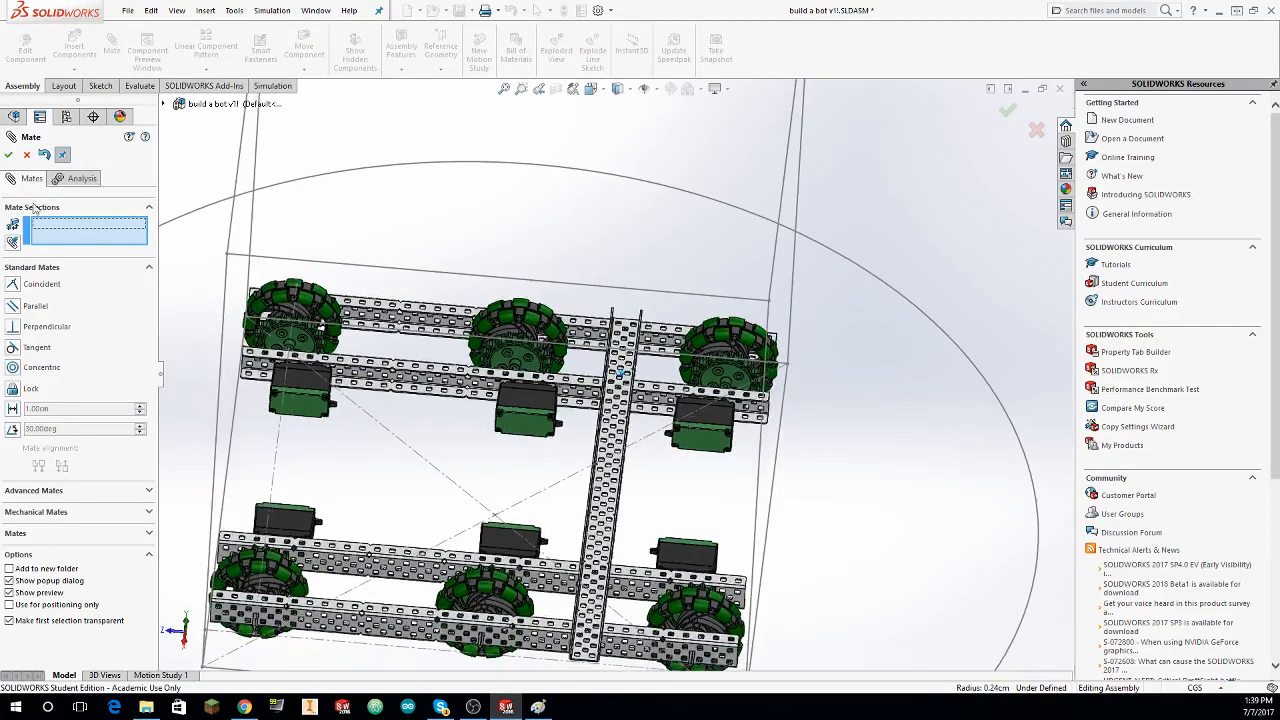
{"action": "left_click", "coordinate": [27, 155]}
{"action": "middle_click_drag", "start_coordinate": [362, 290], "coordinate": [366, 160]}
Step: Collapse the Mates folder and the MirrorComponent1 feature in the assembly's component tree
{"action": "scroll", "coordinate": [42, 251], "scroll_direction": "up", "scroll_amount": 17}
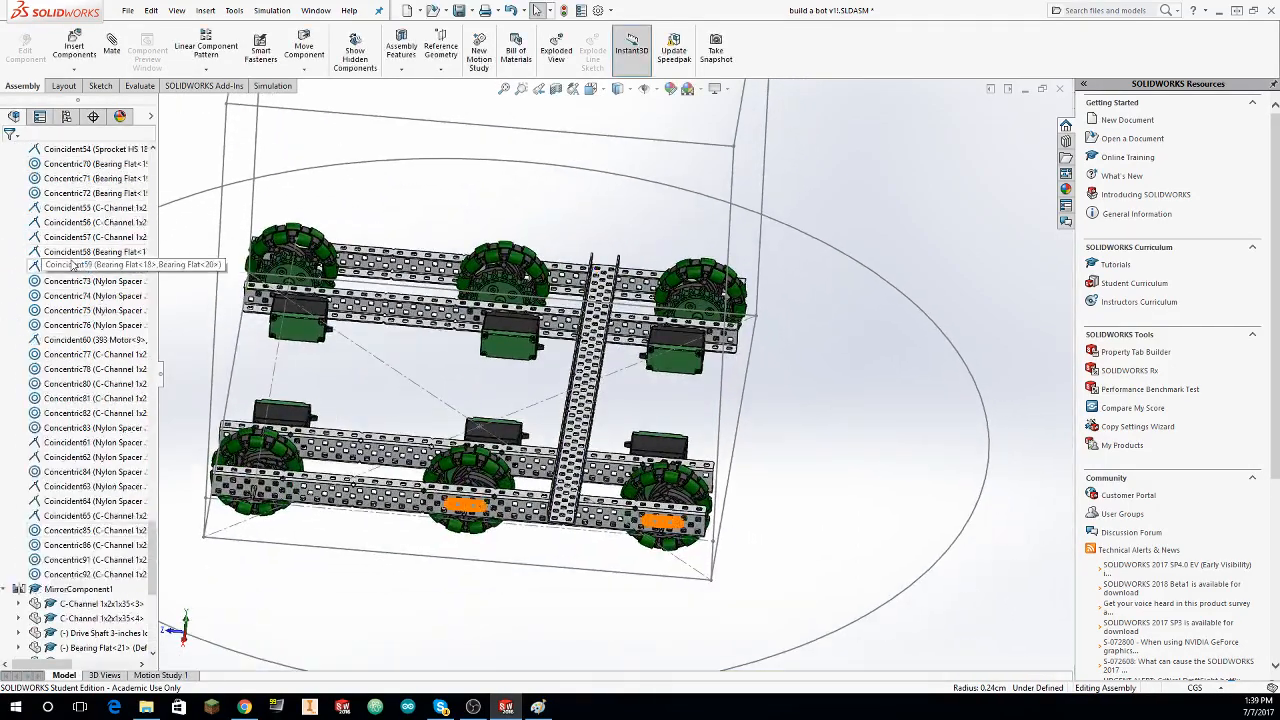
{"action": "scroll", "coordinate": [42, 251], "scroll_direction": "up", "scroll_amount": 15}
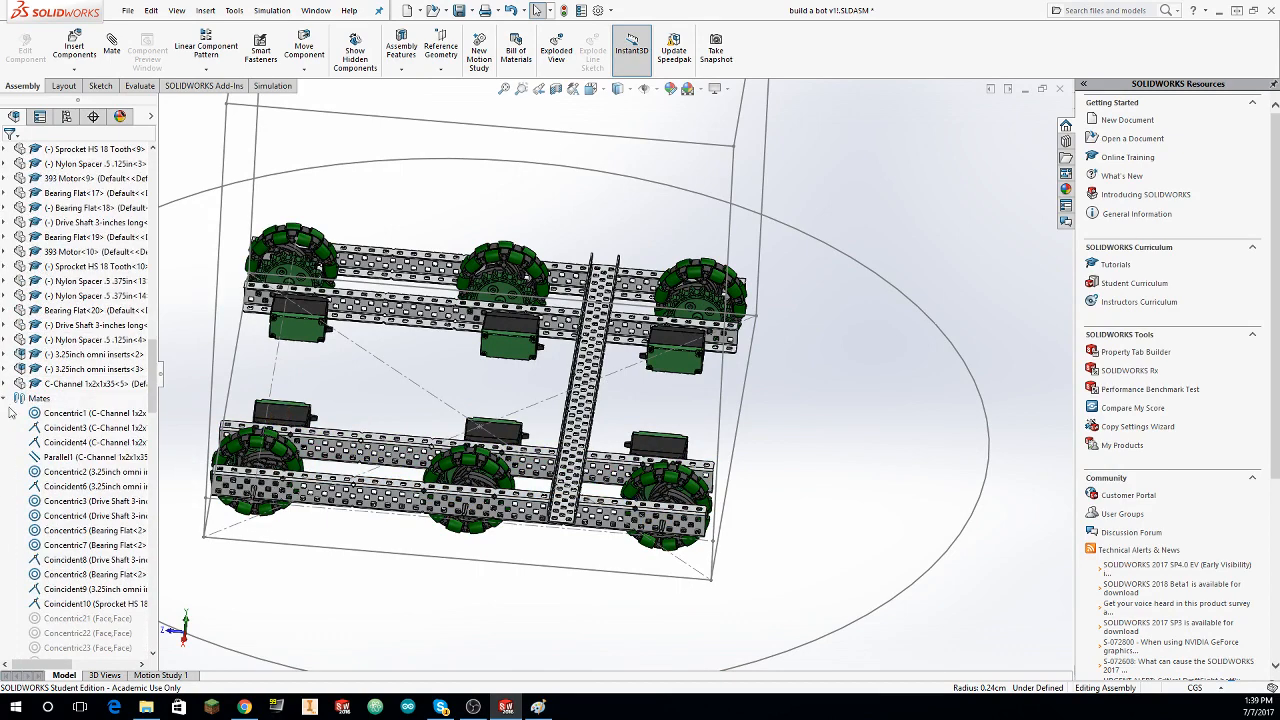
{"action": "left_click", "coordinate": [4, 400]}
{"action": "left_click", "coordinate": [4, 413]}
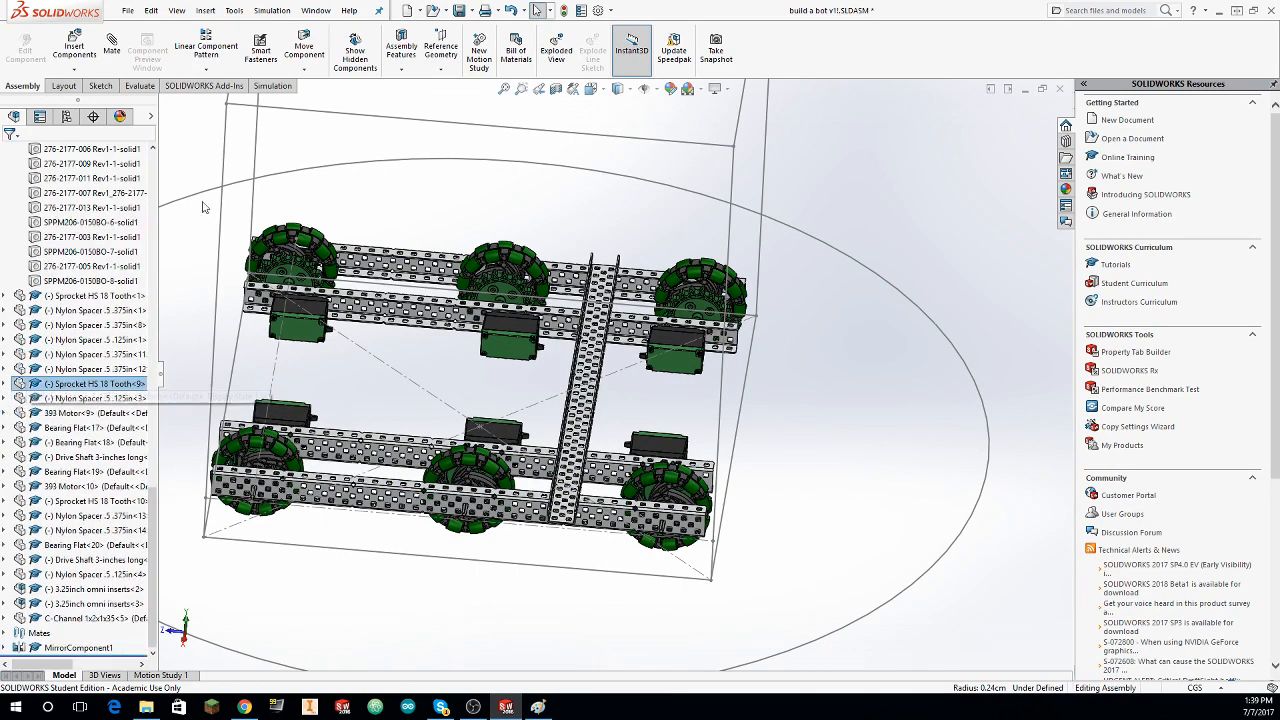
Step: Insert the C-Channel 1x2x1x5 part from the C-Channel library folder beside the frame, between the two wheel sides
{"action": "left_click", "coordinate": [73, 50]}
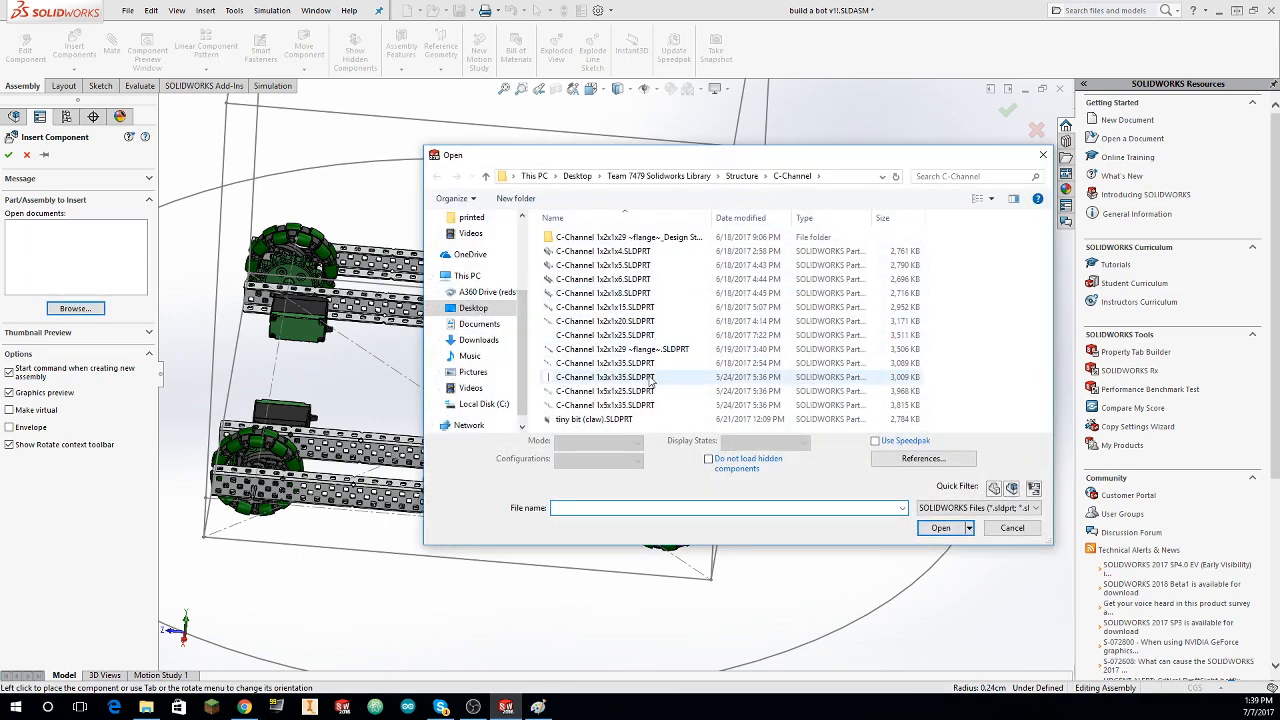
{"action": "left_click", "coordinate": [652, 265]}
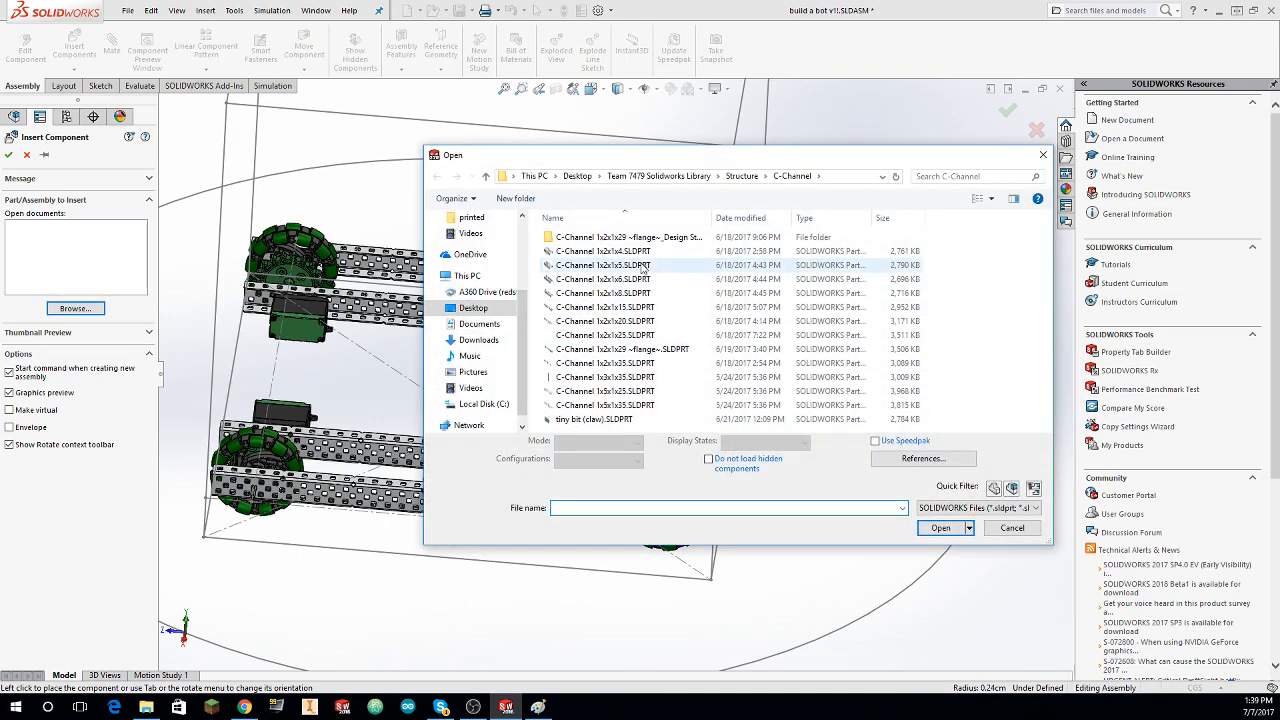
{"action": "left_click", "coordinate": [958, 526]}
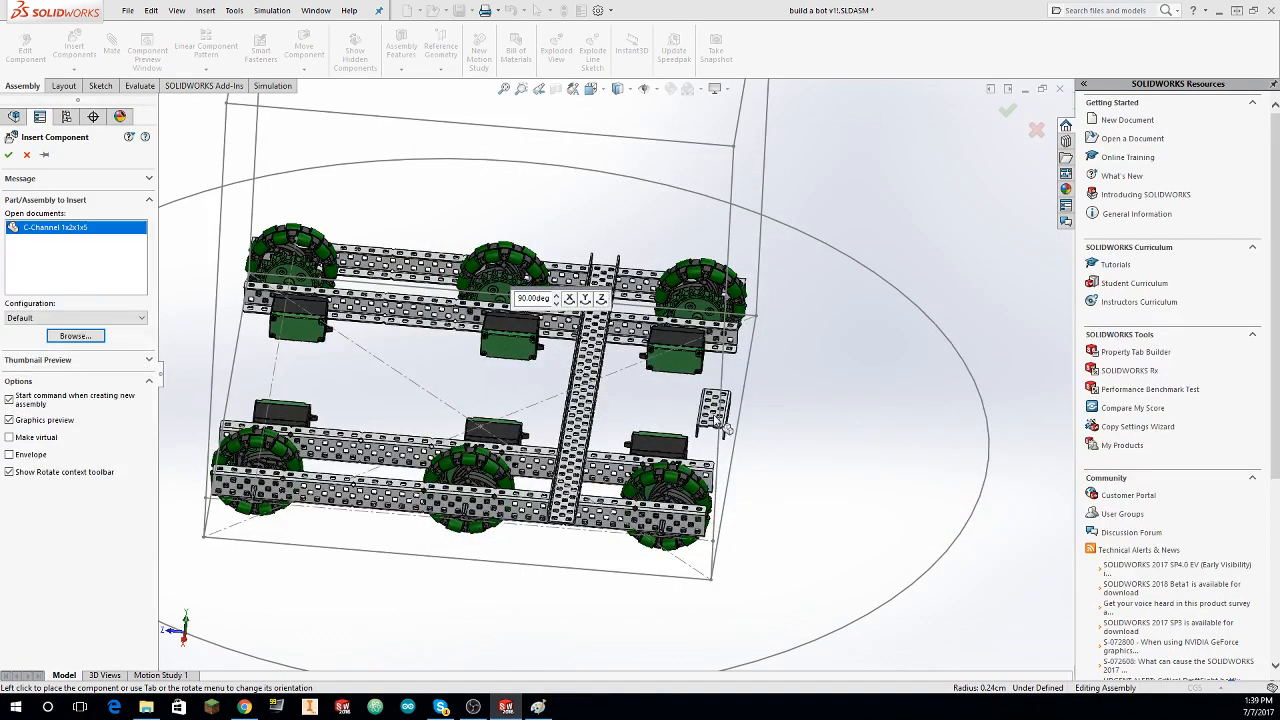
{"action": "left_click", "coordinate": [748, 430]}
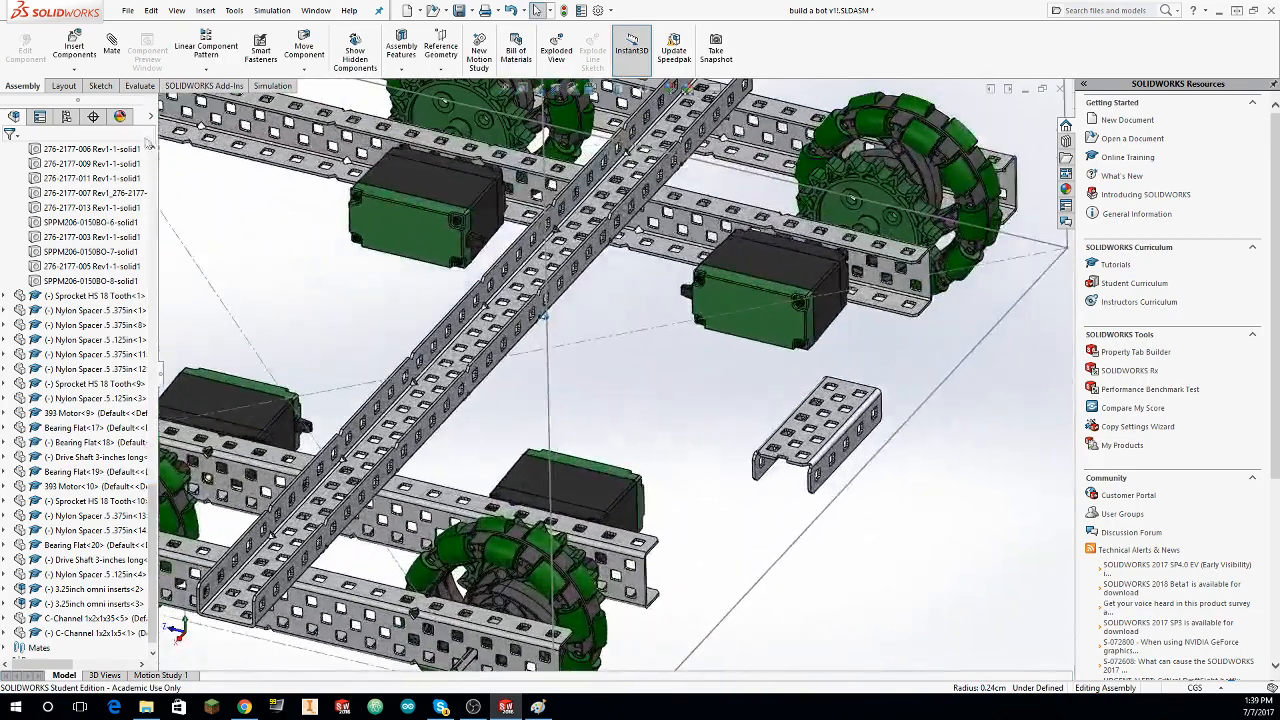
{"action": "left_click", "coordinate": [78, 48]}
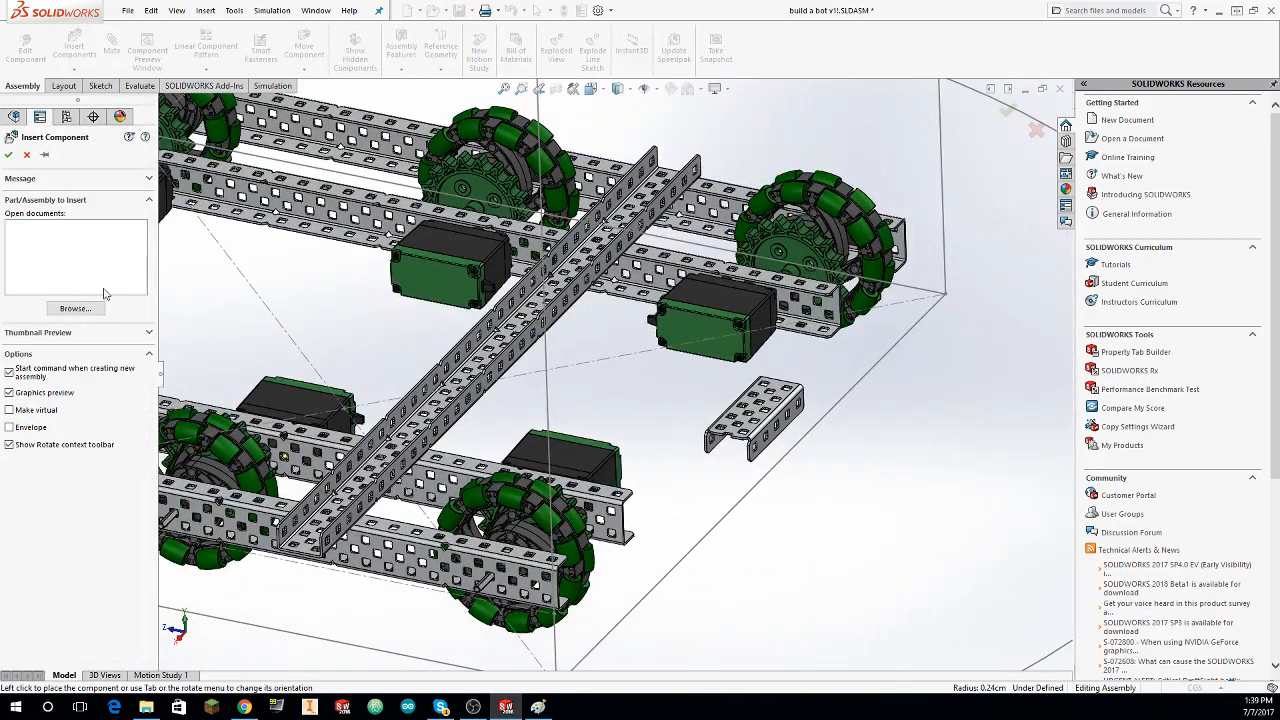
{"action": "left_click", "coordinate": [75, 308]}
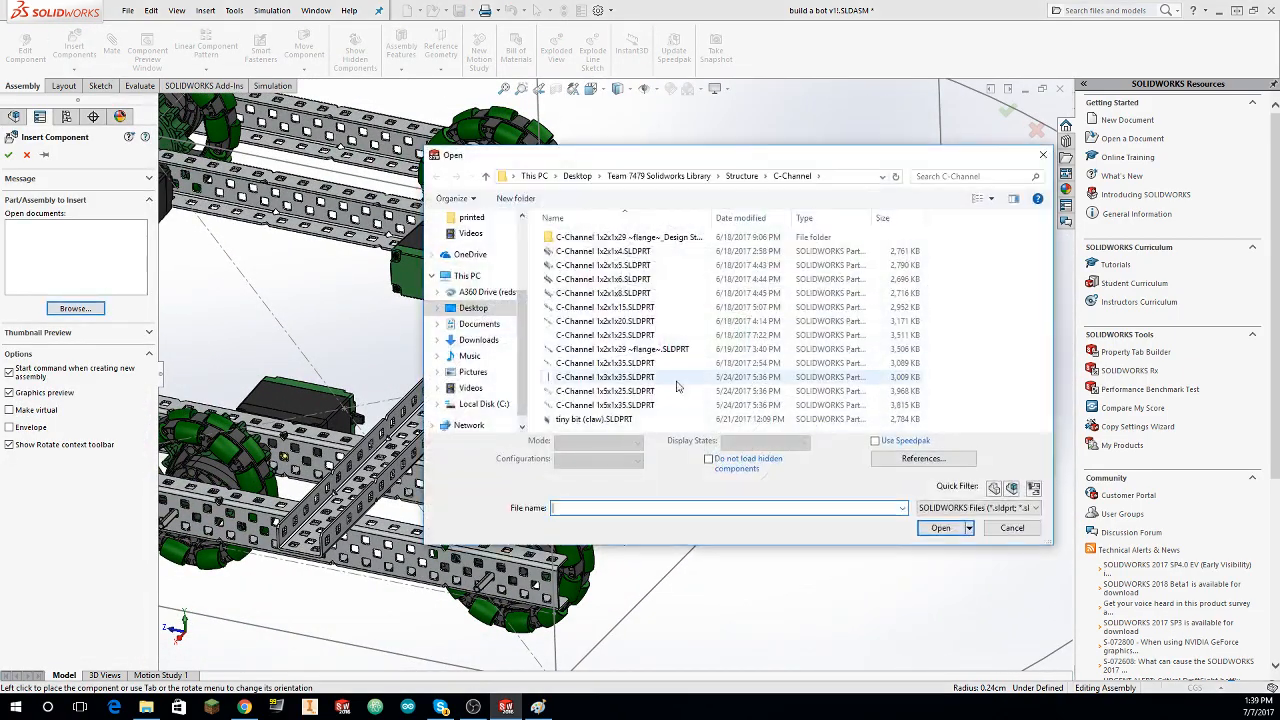
{"action": "left_click", "coordinate": [651, 176]}
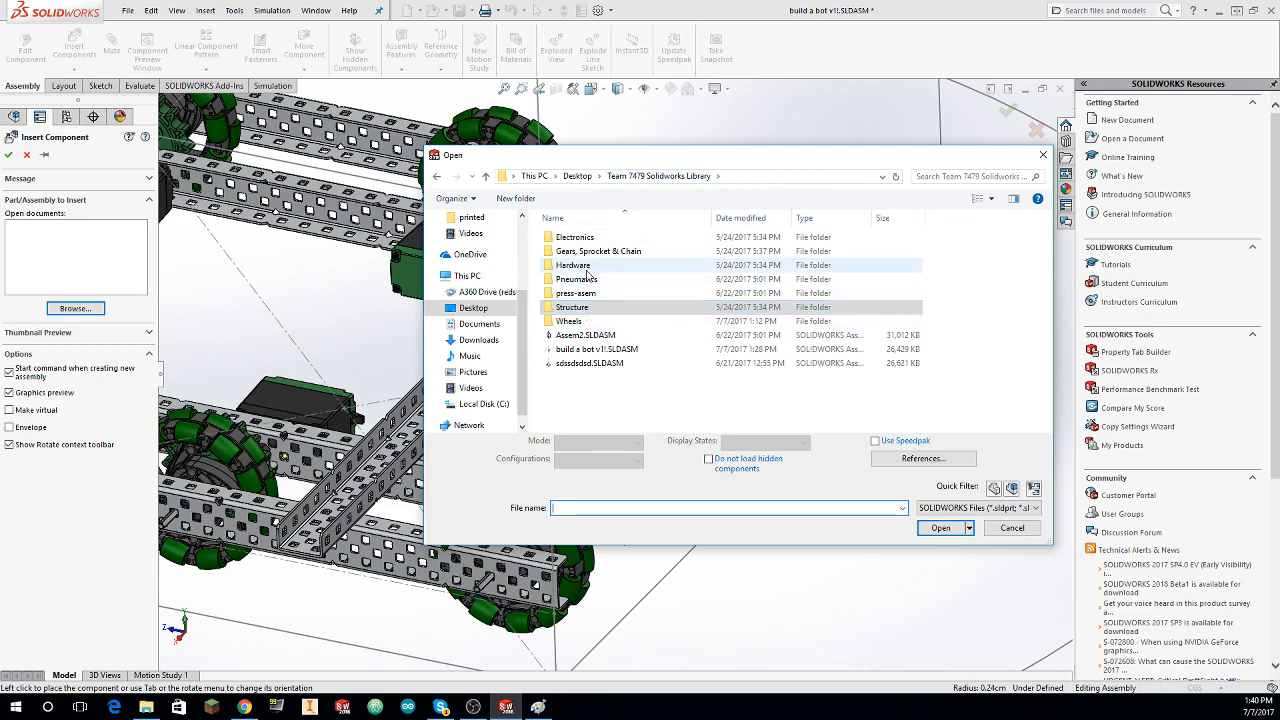
{"action": "double_click", "coordinate": [586, 268]}
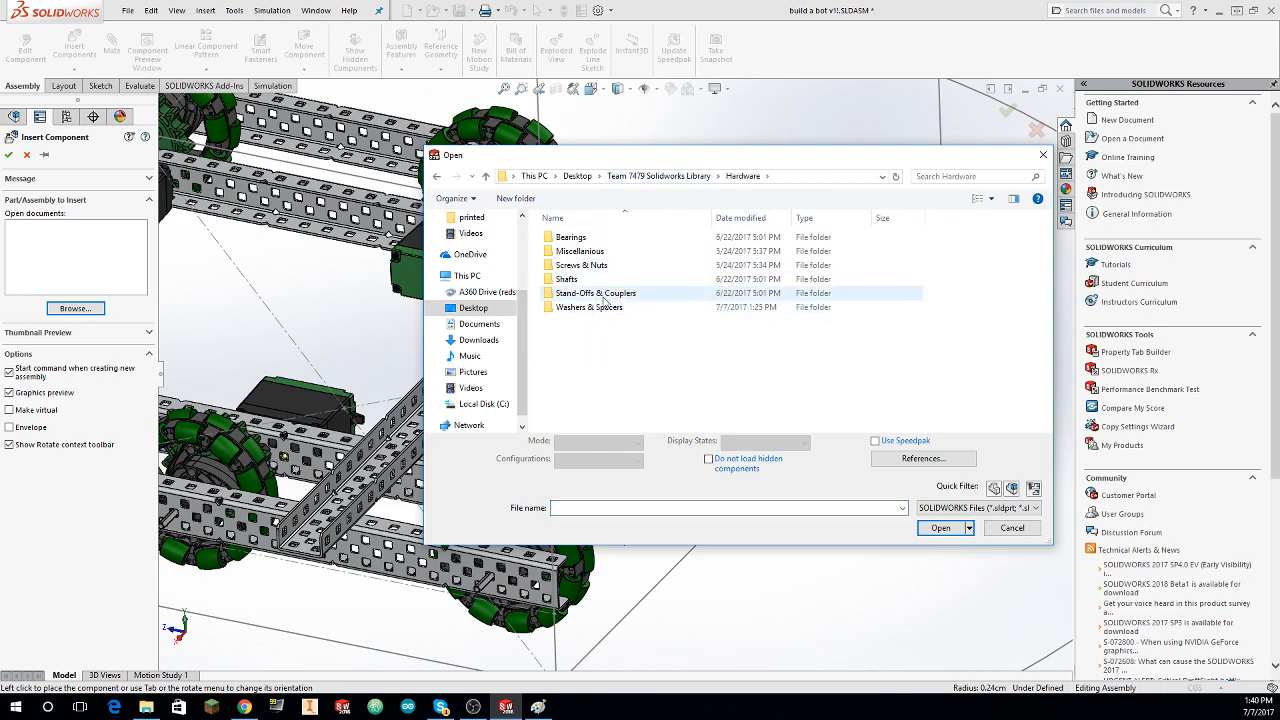
{"action": "double_click", "coordinate": [596, 293]}
{"action": "double_click", "coordinate": [590, 237]}
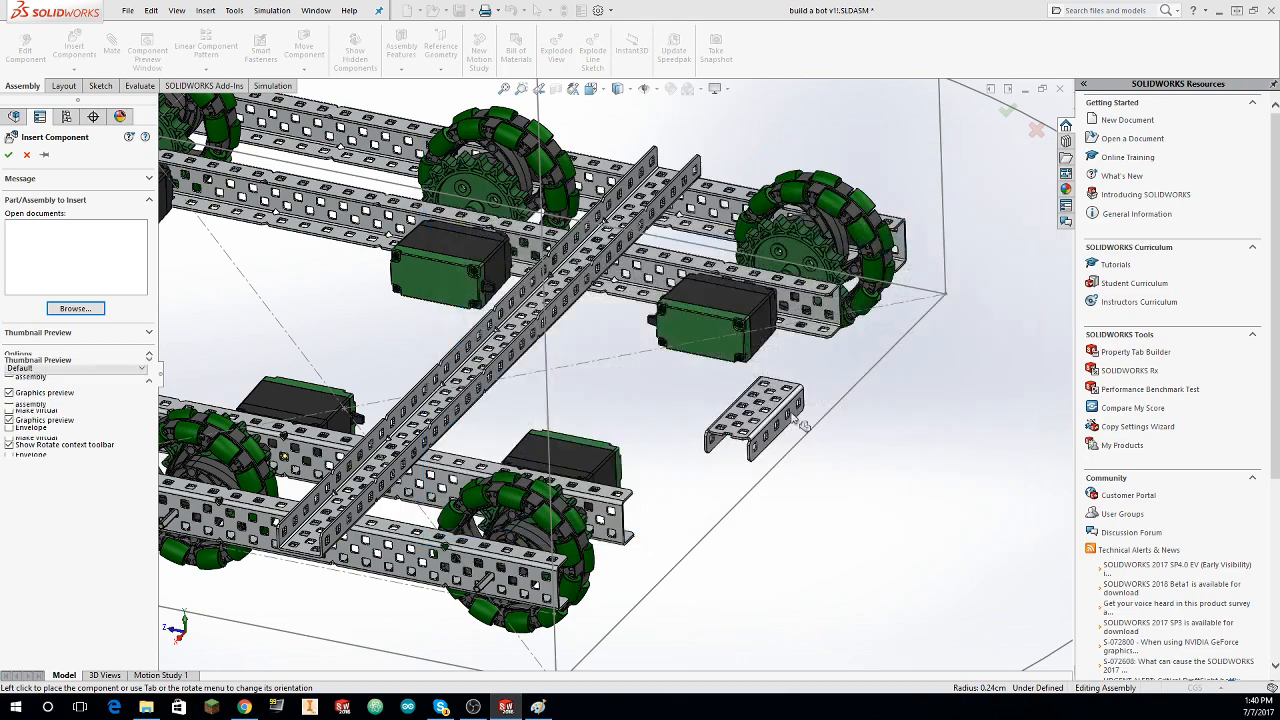
{"action": "middle_click_drag", "start_coordinate": [720, 409], "coordinate": [680, 387]}
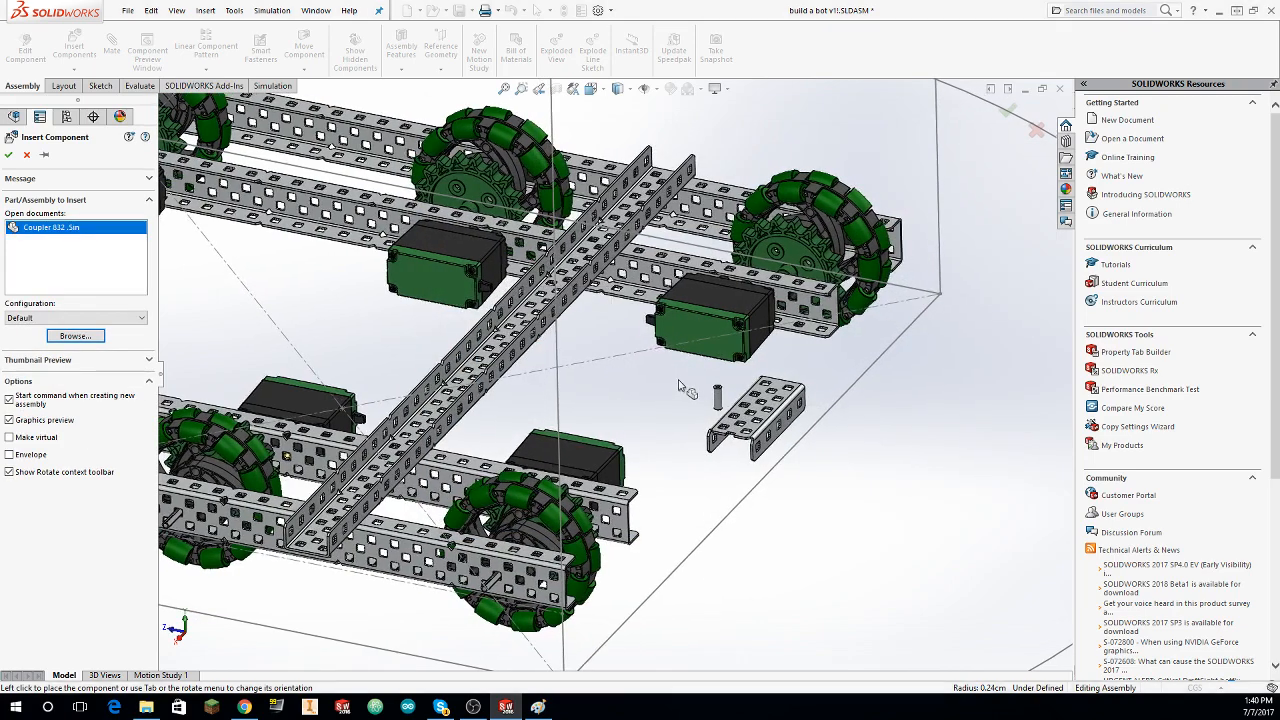
{"action": "key", "text": "Escape"}
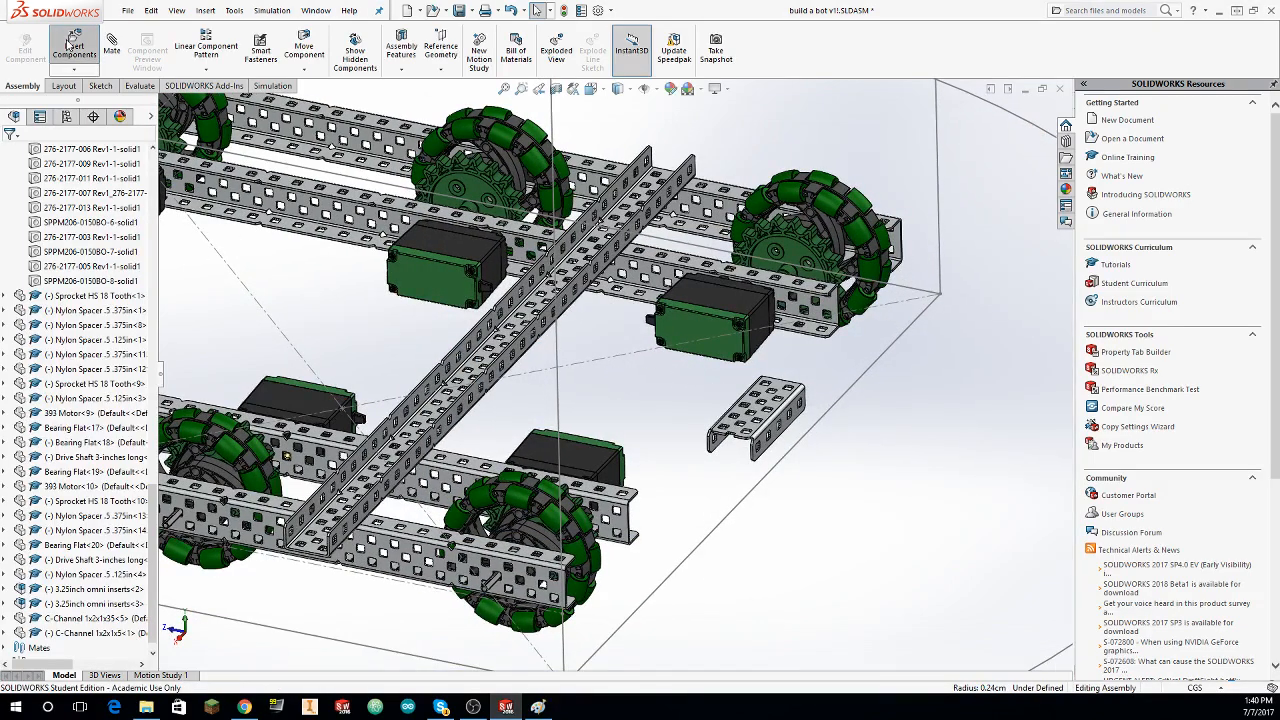
Step: Insert the Stand-Off 1in part from the Stand-Offs & Couplers folder beside the short C-channel and place a second copy
{"action": "left_click", "coordinate": [72, 45]}
{"action": "left_click", "coordinate": [74, 308]}
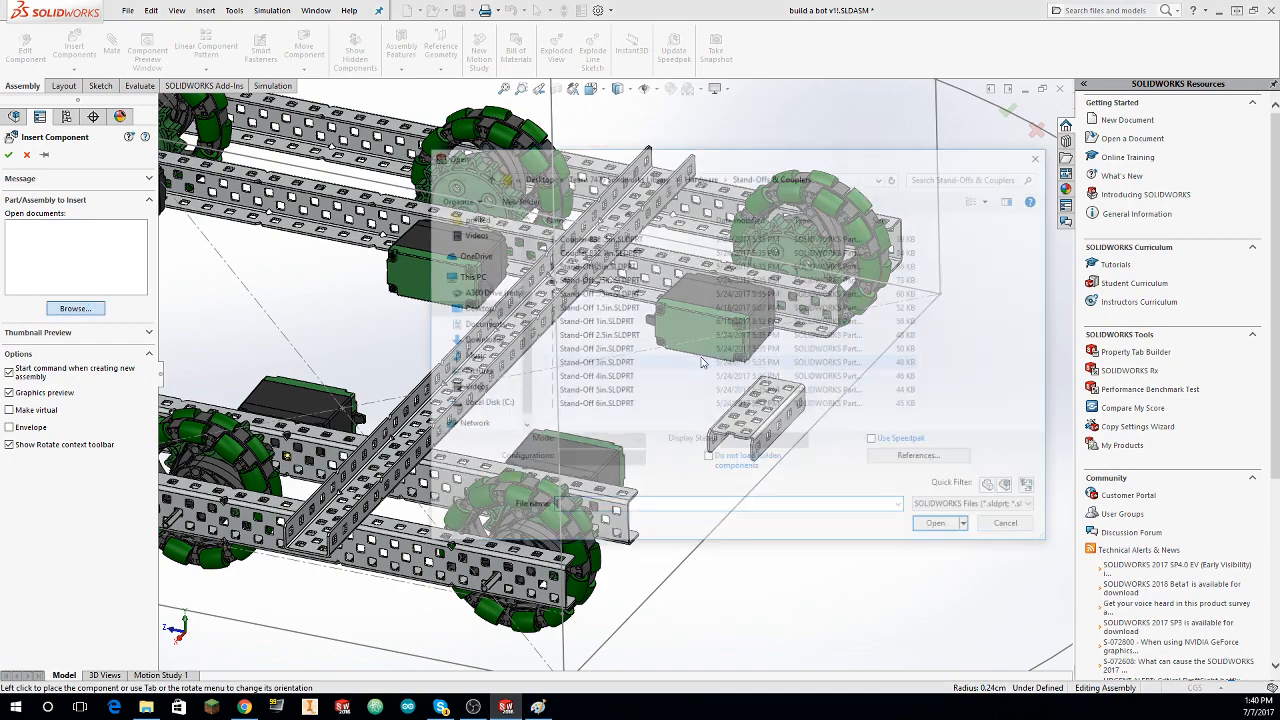
{"action": "left_click", "coordinate": [629, 321]}
{"action": "left_click", "coordinate": [940, 521]}
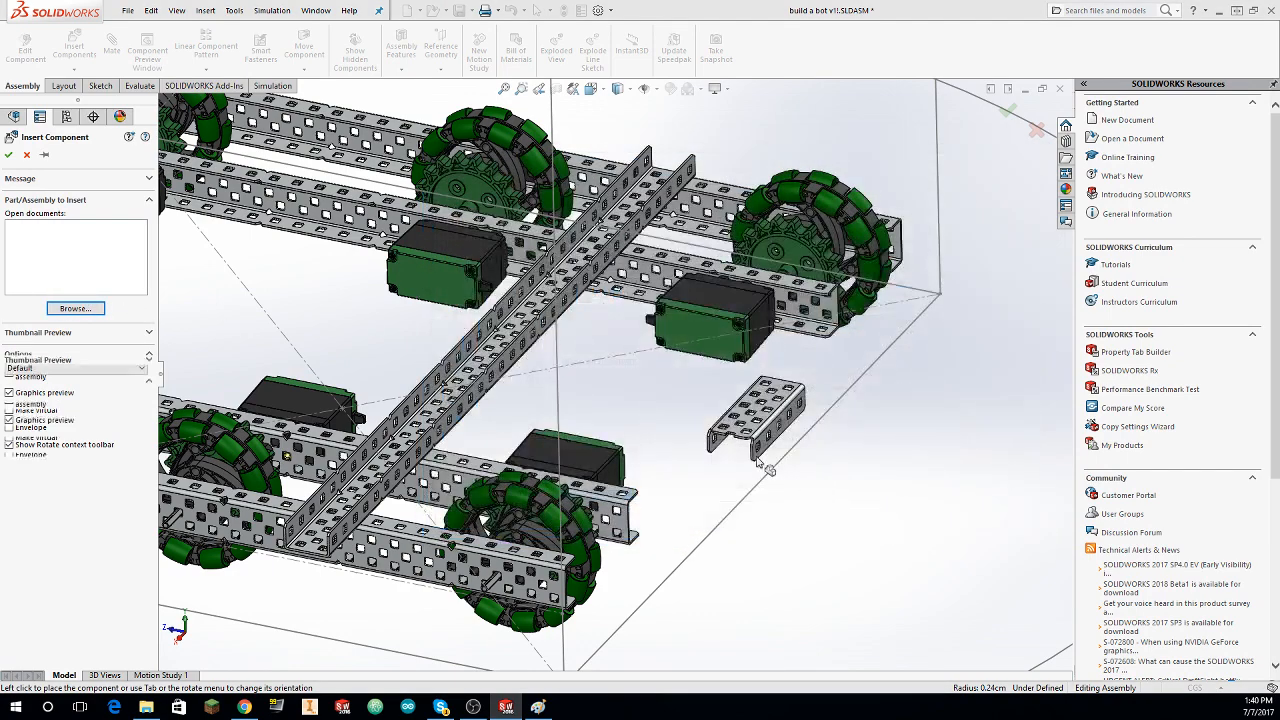
{"action": "left_click", "coordinate": [872, 440]}
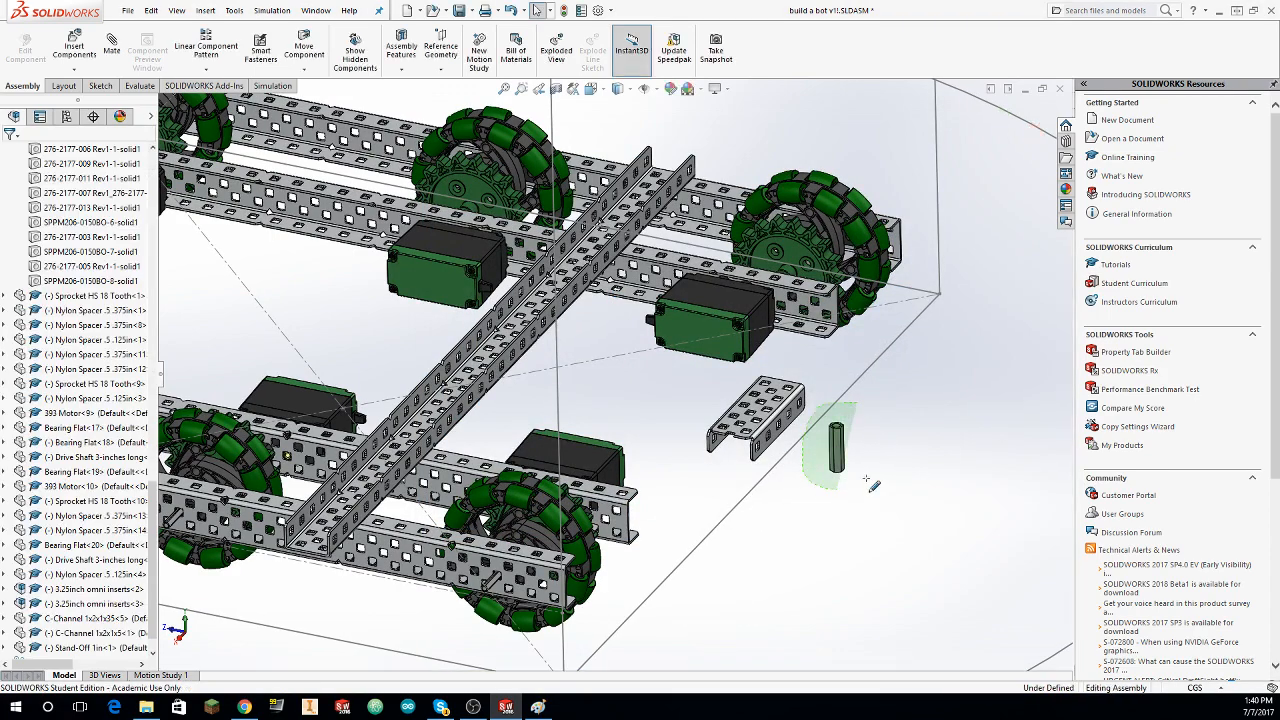
{"action": "key", "text": "ctrl+v"}
{"action": "key", "text": "ctrl+space"}
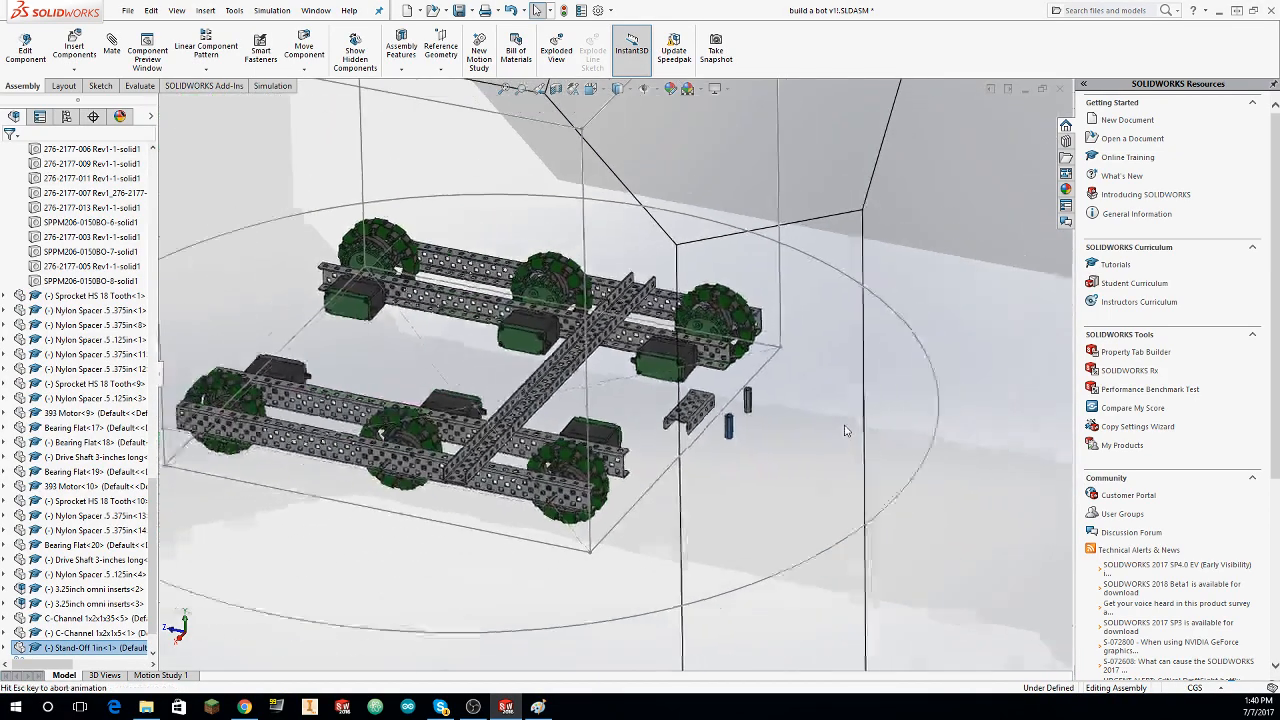
{"action": "key", "text": "Escape"}
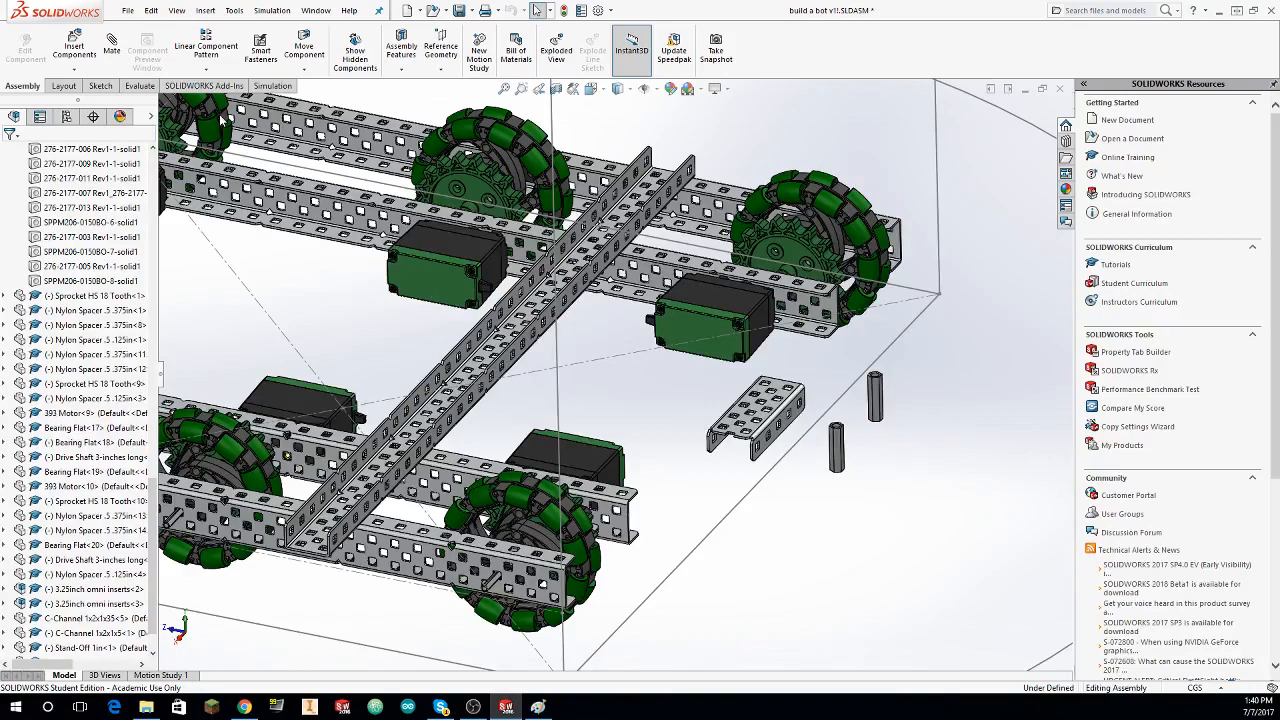
Step: Mate the top end faces of the two 1 in stand-offs coincident
{"action": "left_click", "coordinate": [111, 44]}
{"action": "scroll", "coordinate": [815, 378], "scroll_direction": "down", "scroll_amount": 8}
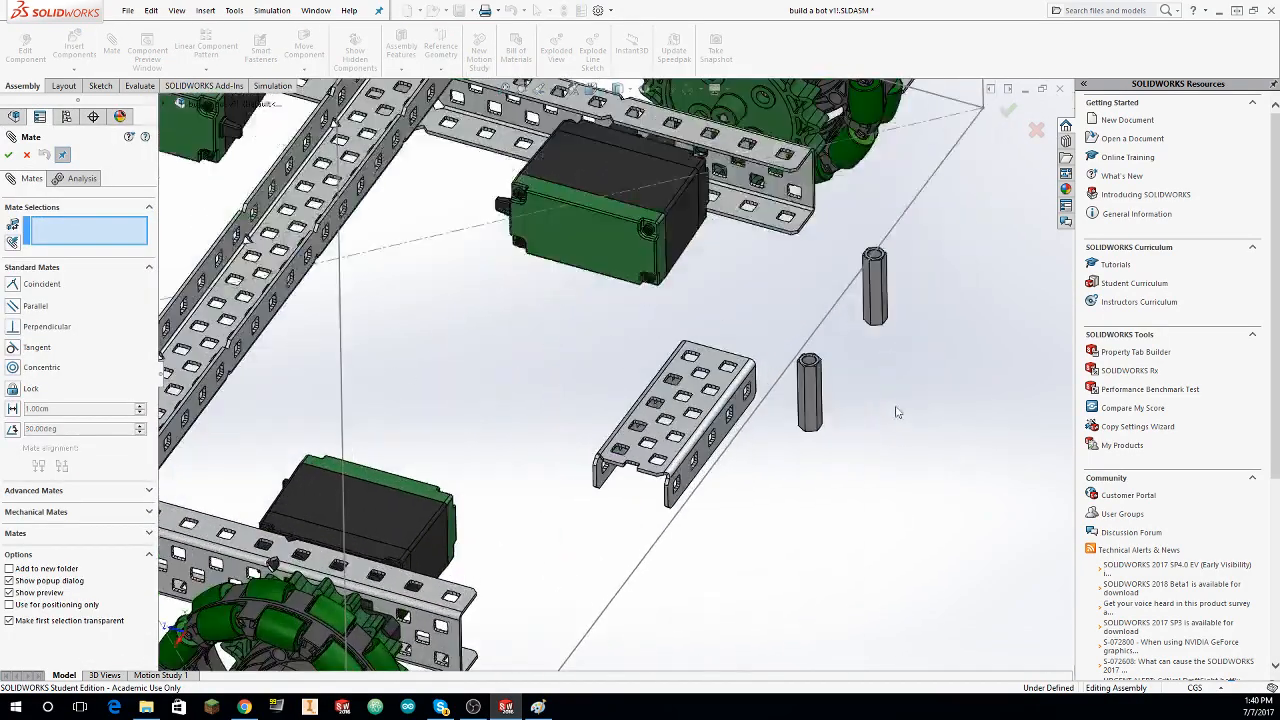
{"action": "scroll", "coordinate": [815, 378], "scroll_direction": "down", "scroll_amount": 4}
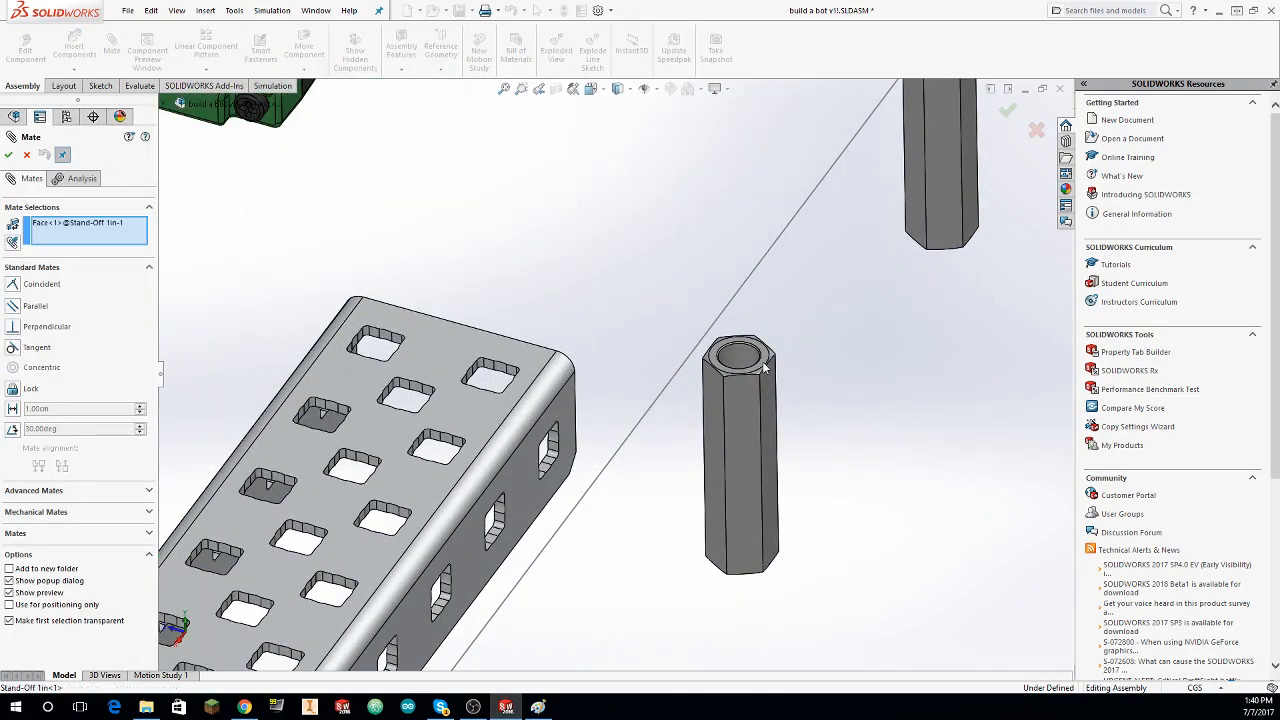
{"action": "scroll", "coordinate": [851, 349], "scroll_direction": "up", "scroll_amount": 4}
{"action": "scroll", "coordinate": [792, 250], "scroll_direction": "down", "scroll_amount": 5}
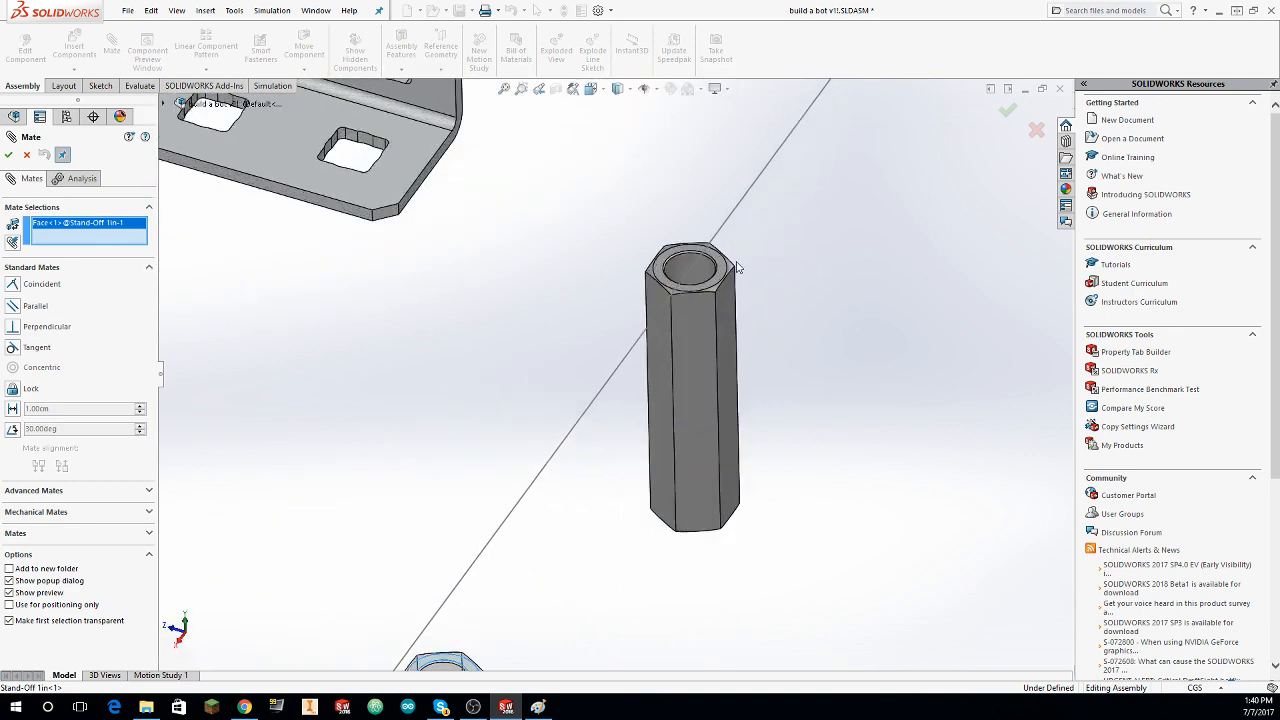
{"action": "left_click", "coordinate": [722, 278]}
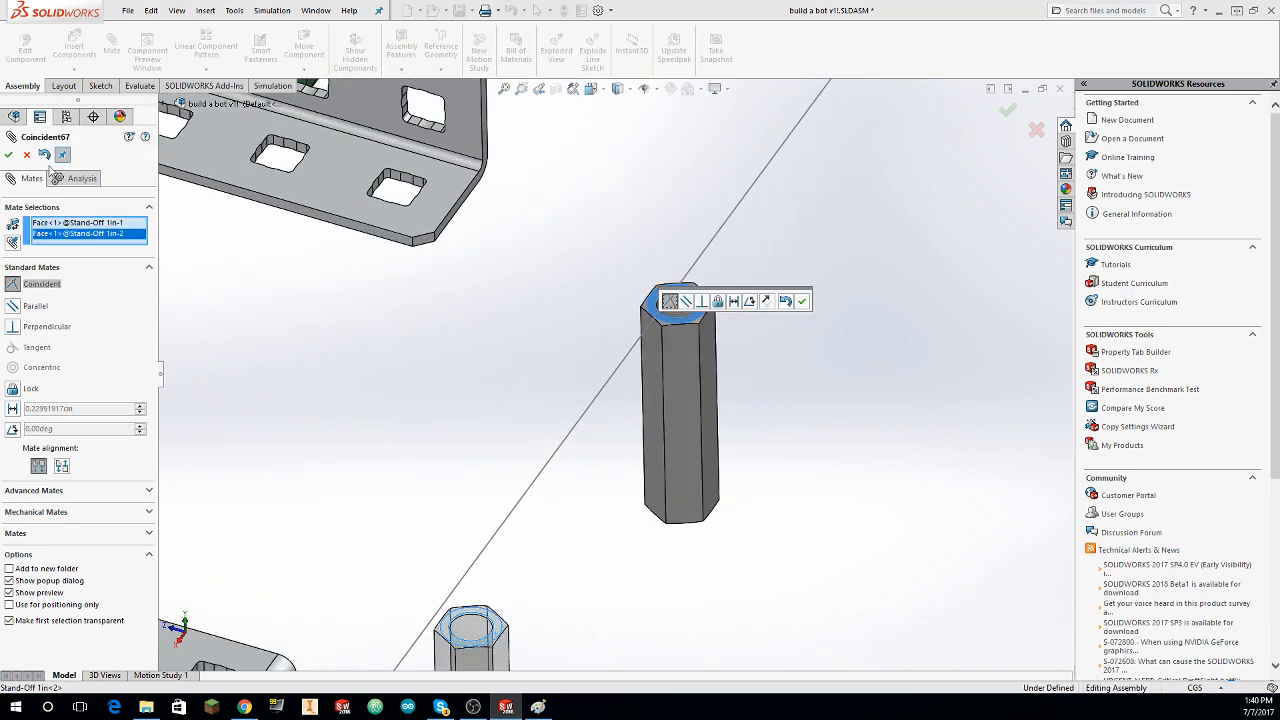
{"action": "left_click", "coordinate": [8, 155]}
Step: Mate the second stand-off's bore concentric with the end hole in the outer C-channel's top flange beside the corner wheel
{"action": "left_click", "coordinate": [681, 314]}
{"action": "scroll", "coordinate": [681, 314], "scroll_direction": "up", "scroll_amount": 5}
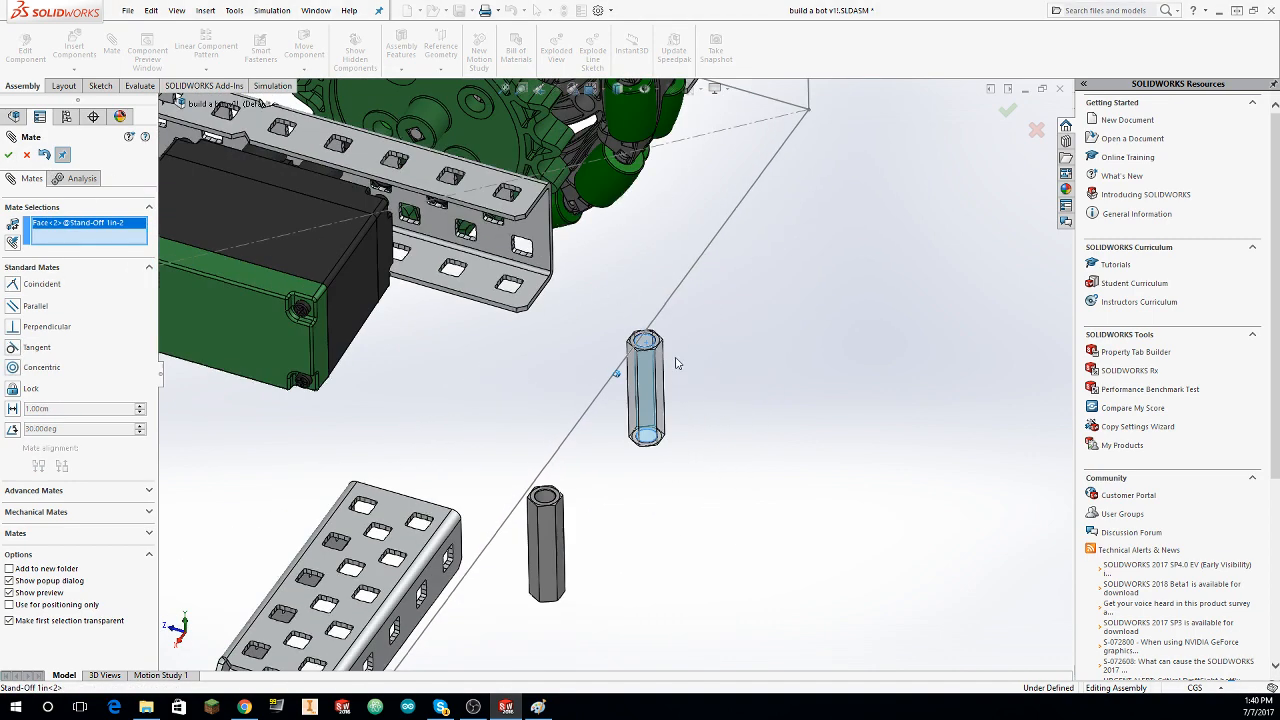
{"action": "scroll", "coordinate": [476, 397], "scroll_direction": "down", "scroll_amount": 4}
{"action": "scroll", "coordinate": [476, 397], "scroll_direction": "down", "scroll_amount": 8}
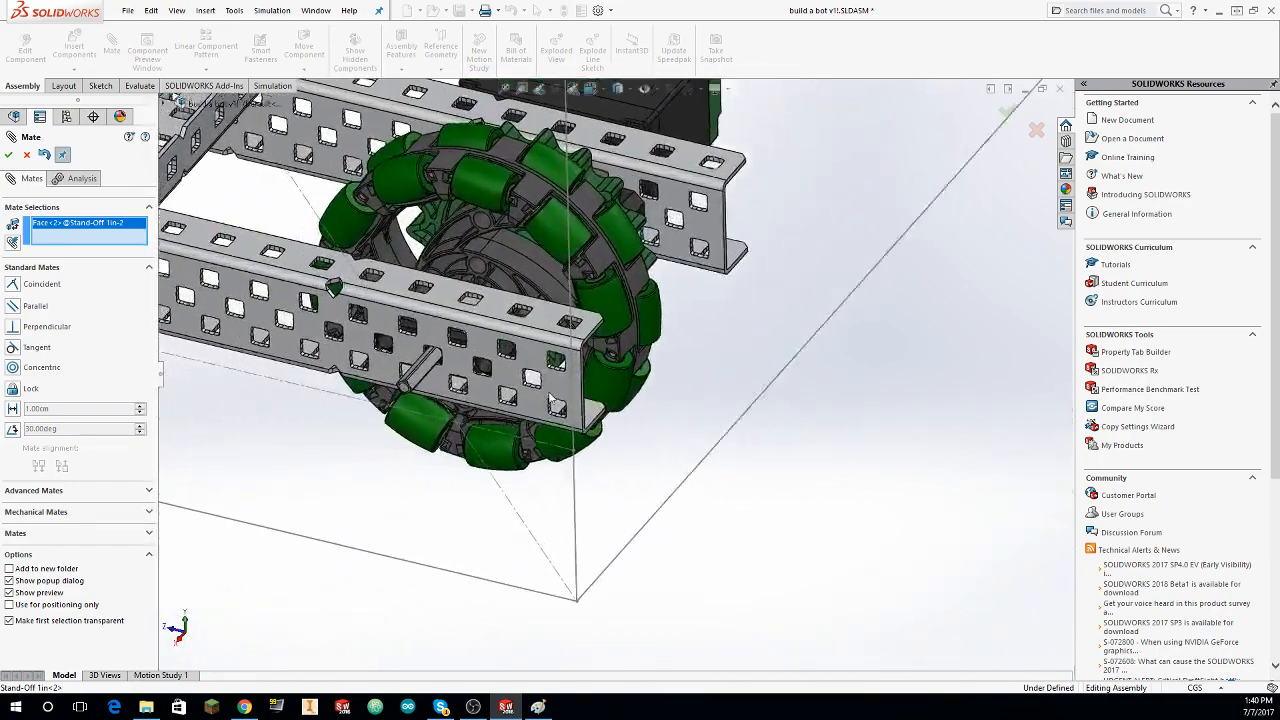
{"action": "left_click", "coordinate": [688, 320]}
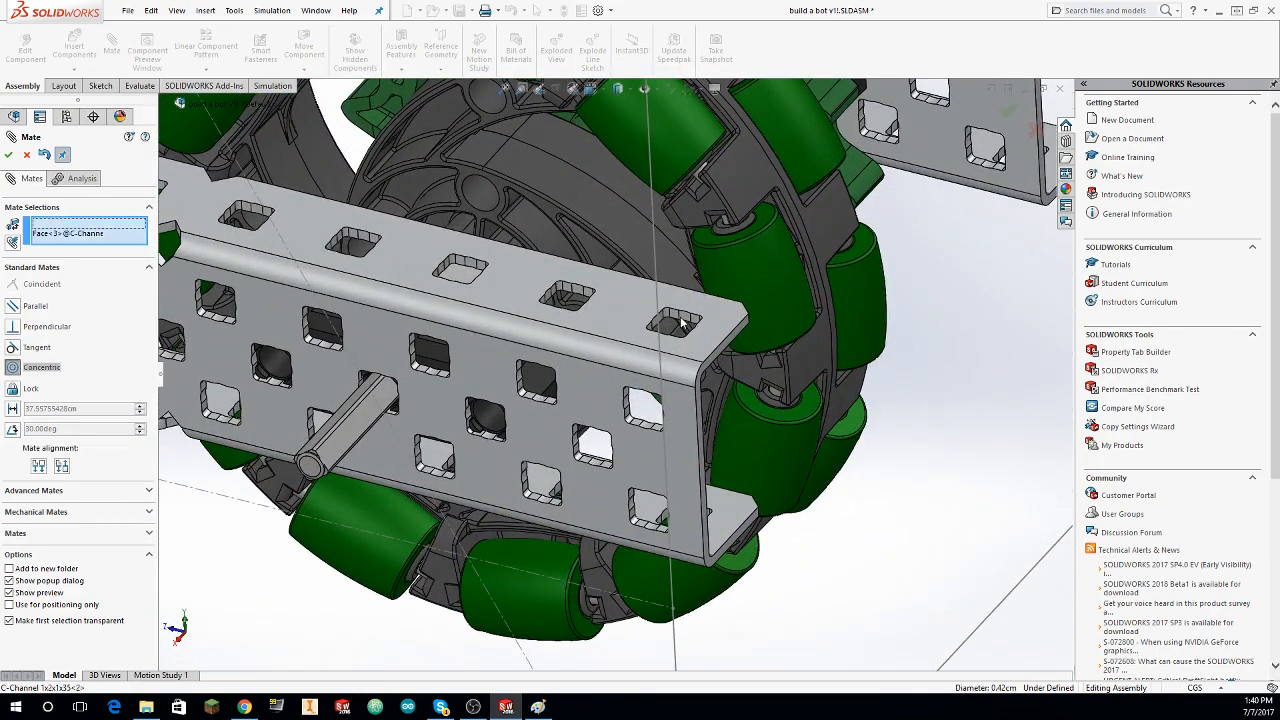
{"action": "left_click", "coordinate": [8, 155]}
Step: Mate the first stand-off's bore concentric with the fifth hole from the end of the same C-channel's top flange
{"action": "scroll", "coordinate": [995, 265], "scroll_direction": "up", "scroll_amount": 6}
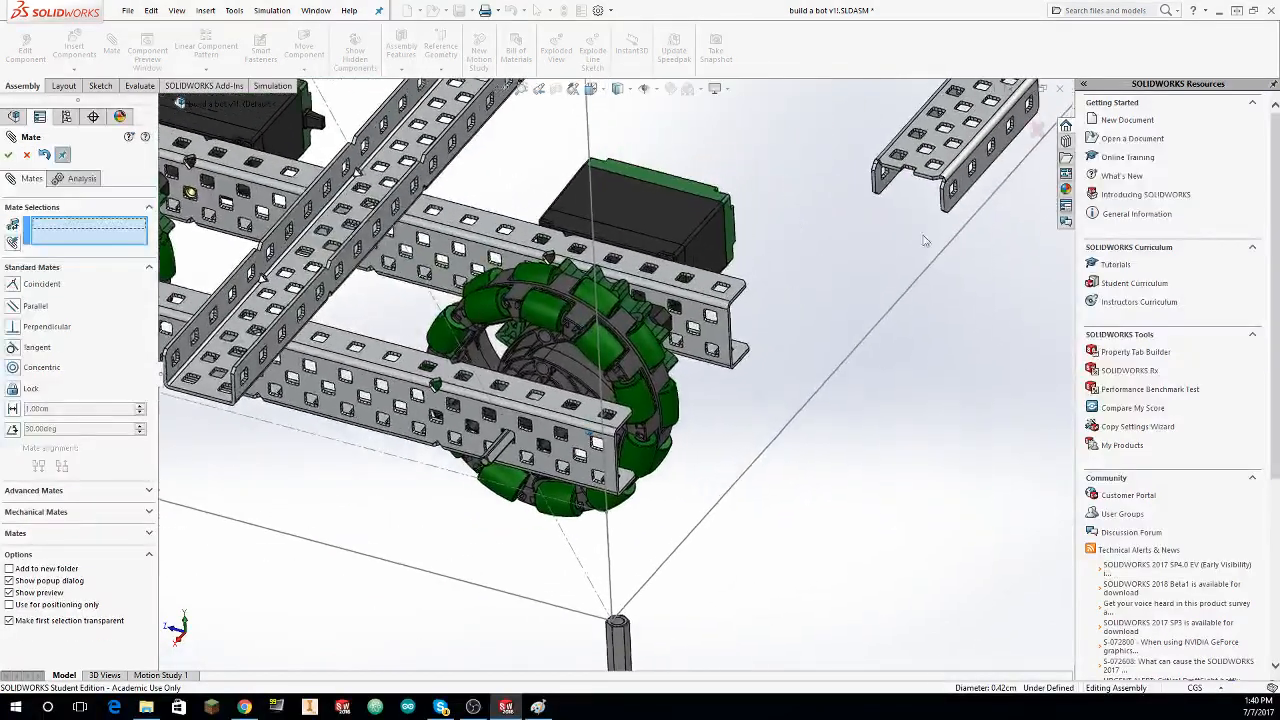
{"action": "scroll", "coordinate": [995, 265], "scroll_direction": "down", "scroll_amount": 8}
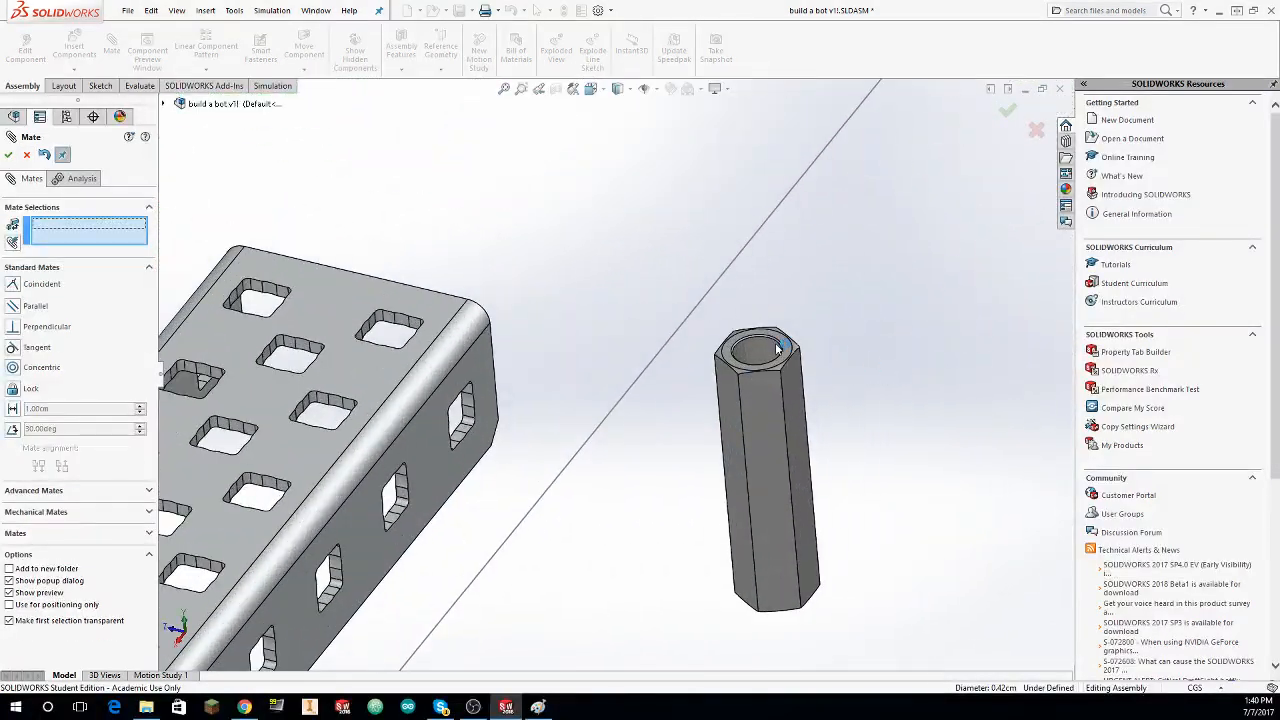
{"action": "left_click", "coordinate": [767, 355]}
{"action": "scroll", "coordinate": [600, 385], "scroll_direction": "up", "scroll_amount": 6}
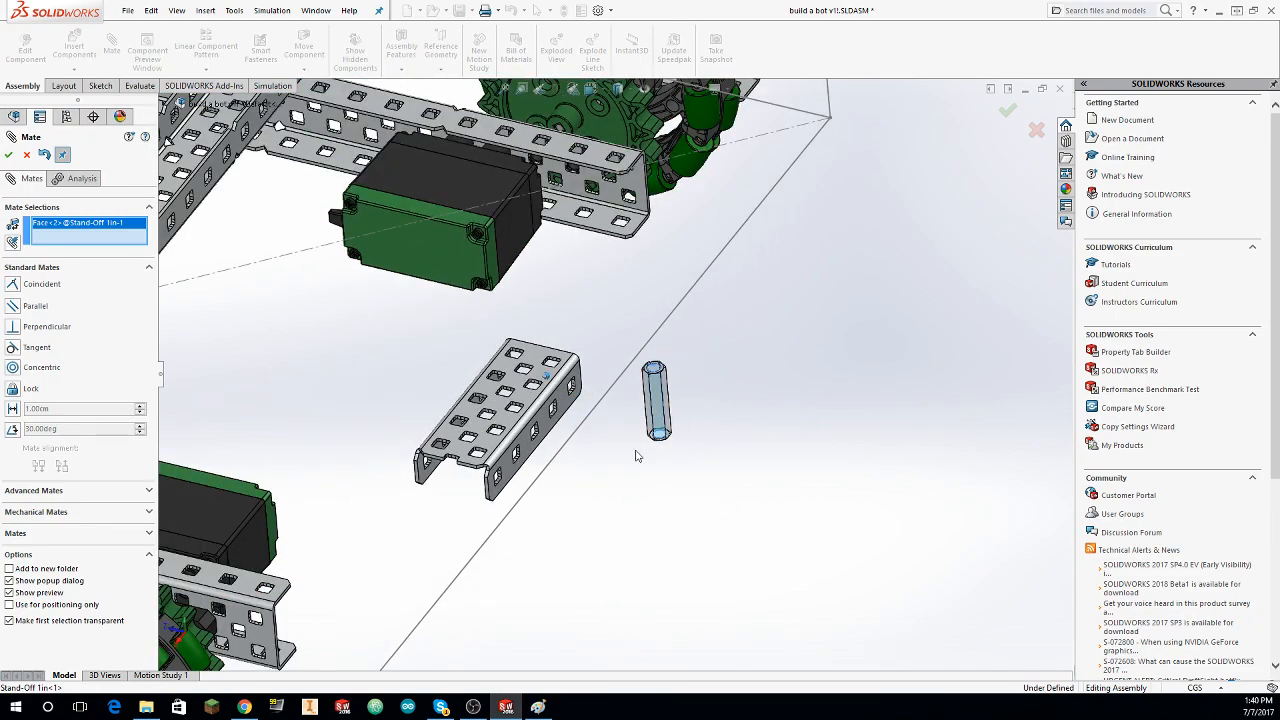
{"action": "scroll", "coordinate": [630, 457], "scroll_direction": "up", "scroll_amount": 7}
{"action": "scroll", "coordinate": [500, 450], "scroll_direction": "down", "scroll_amount": 10}
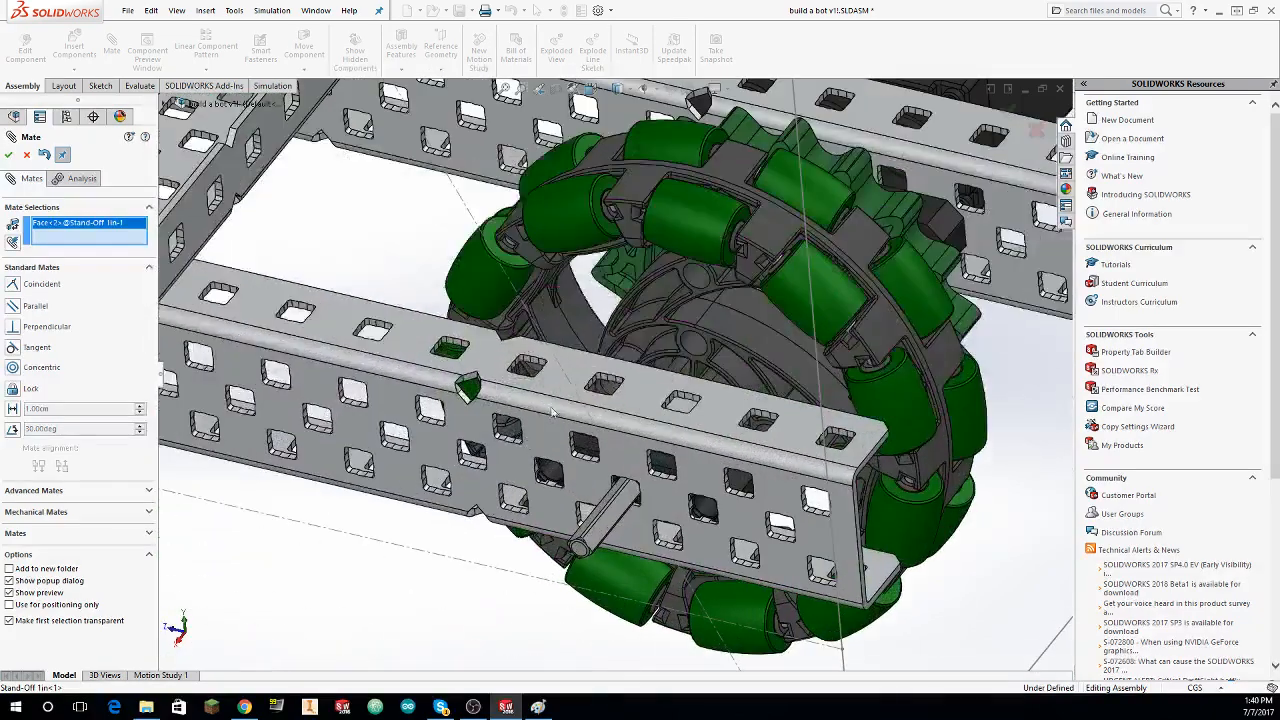
{"action": "scroll", "coordinate": [538, 368], "scroll_direction": "down", "scroll_amount": 3}
{"action": "left_click", "coordinate": [555, 369]}
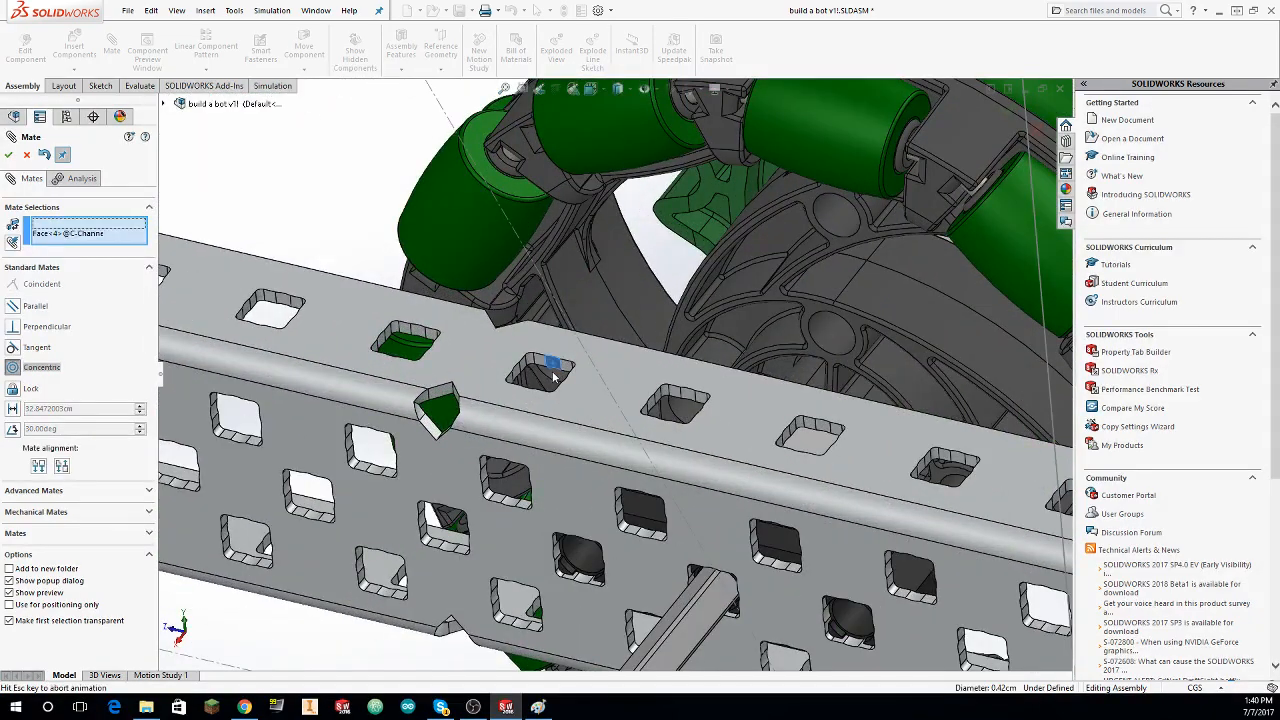
{"action": "left_click", "coordinate": [249, 277]}
Step: Mate the first stand-off's bottom face coincident with the C-channel's top flange and align the two stand-offs' side flats with a coincident mate
{"action": "middle_click_drag", "start_coordinate": [480, 414], "coordinate": [574, 314]}
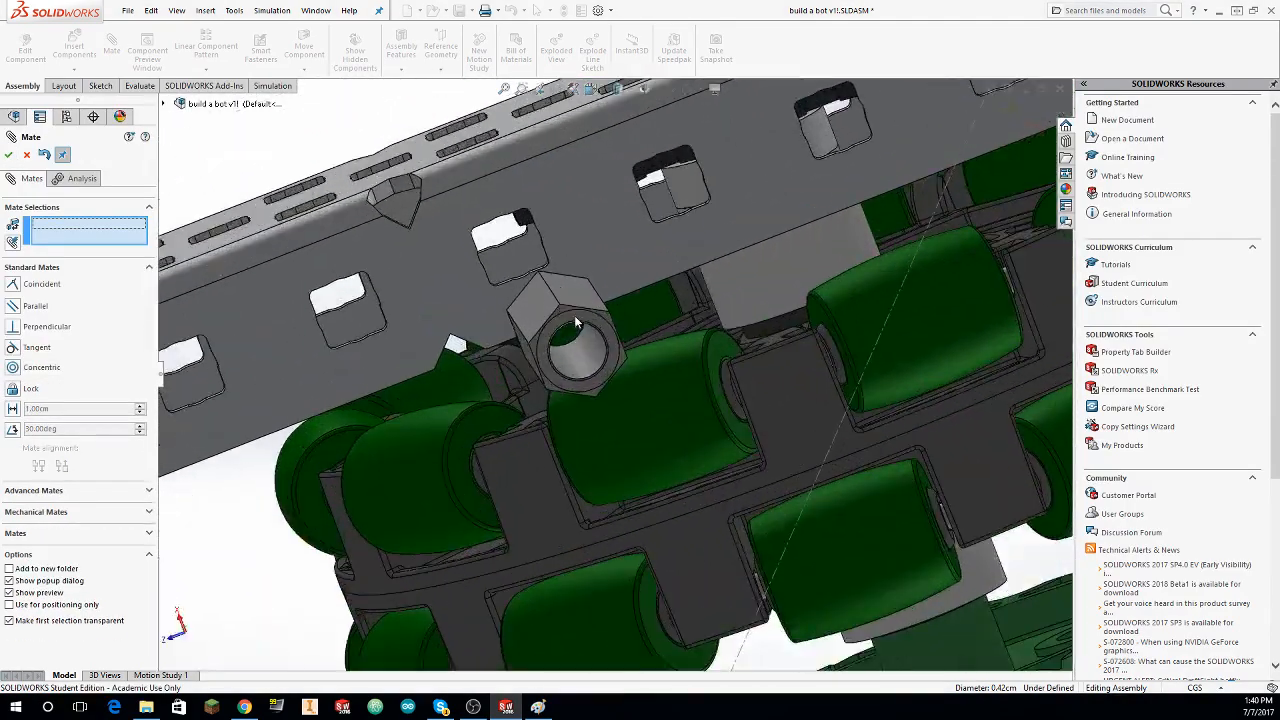
{"action": "left_click", "coordinate": [574, 314]}
{"action": "middle_click_drag", "start_coordinate": [627, 360], "coordinate": [503, 426]}
{"action": "left_click", "coordinate": [505, 426]}
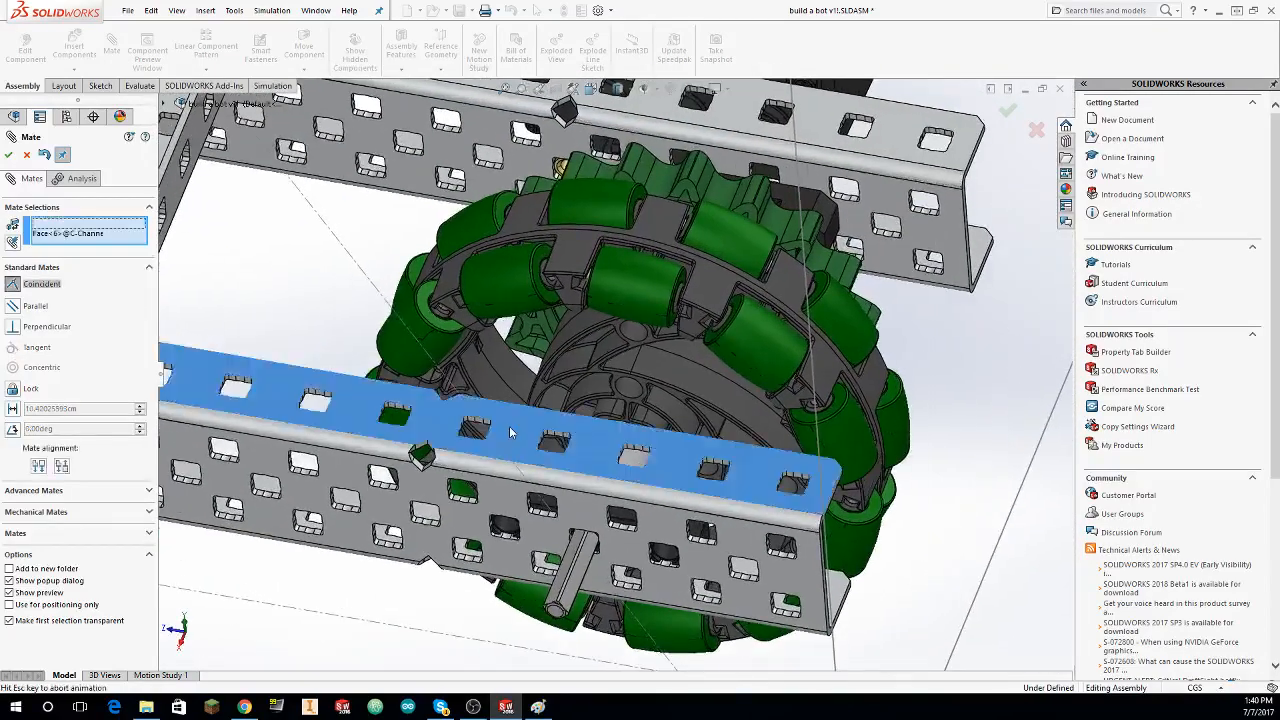
{"action": "key", "text": "Return"}
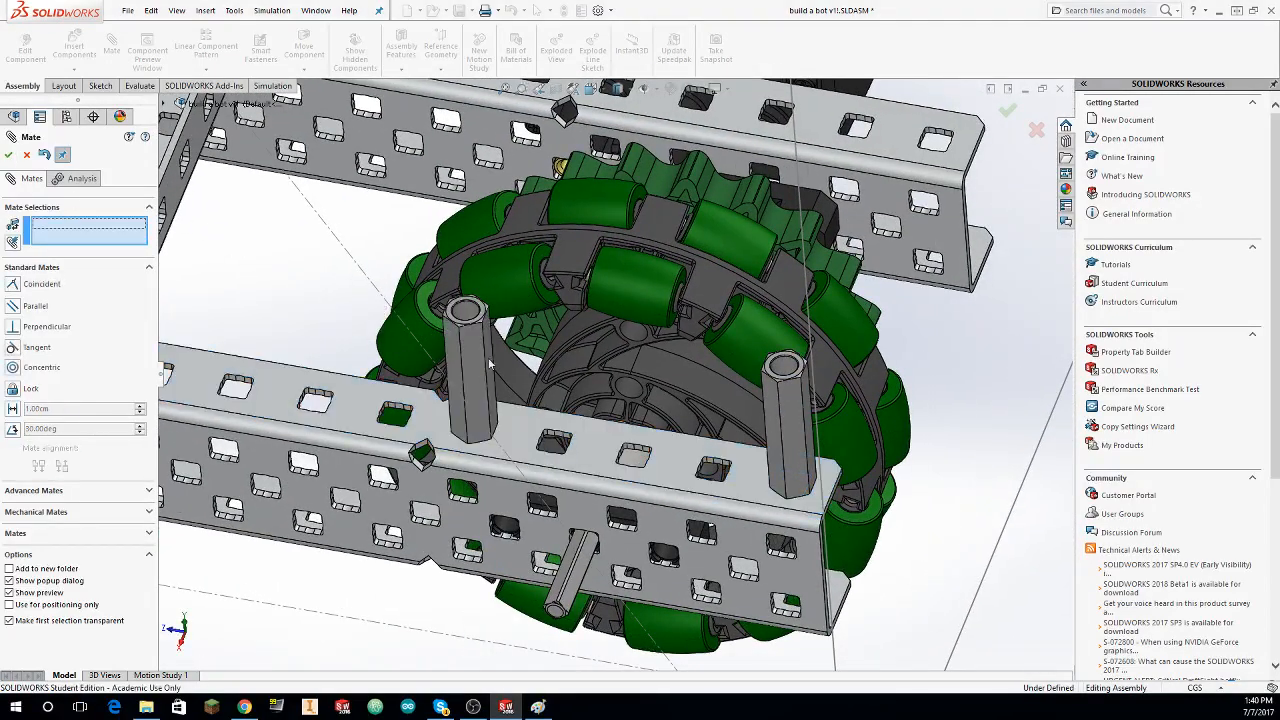
{"action": "left_click", "coordinate": [787, 410]}
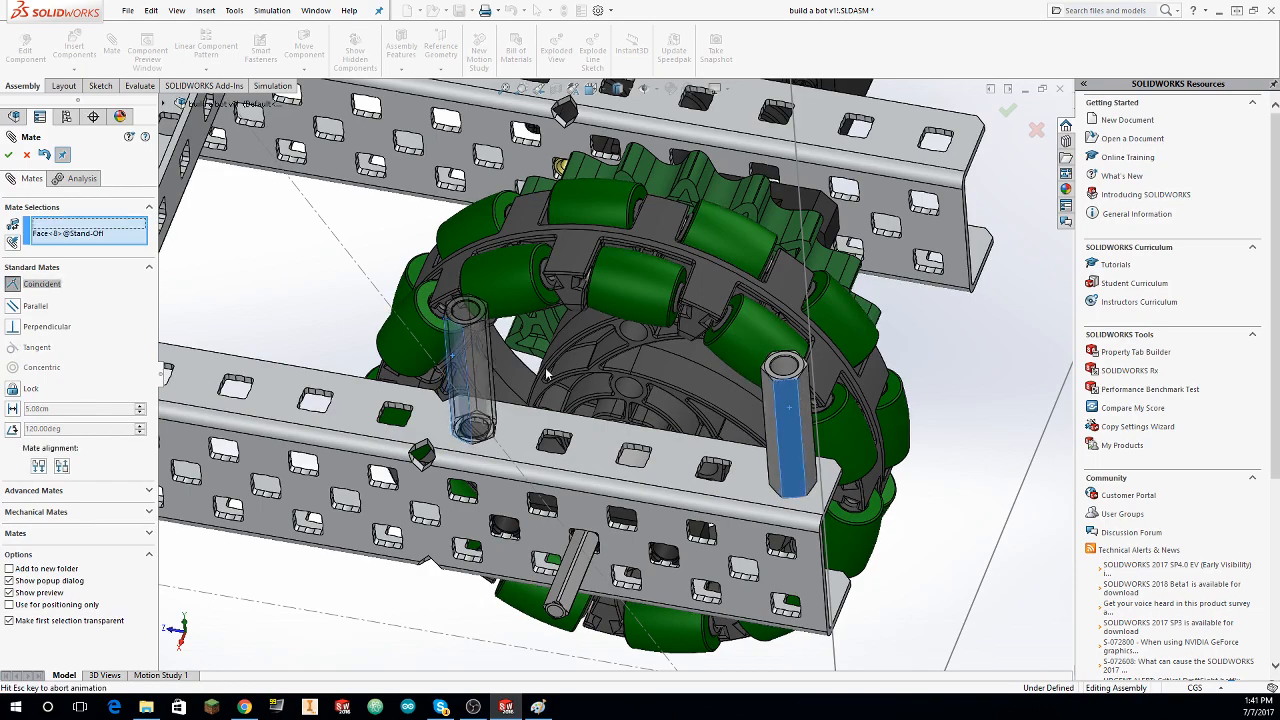
{"action": "left_click", "coordinate": [8, 155]}
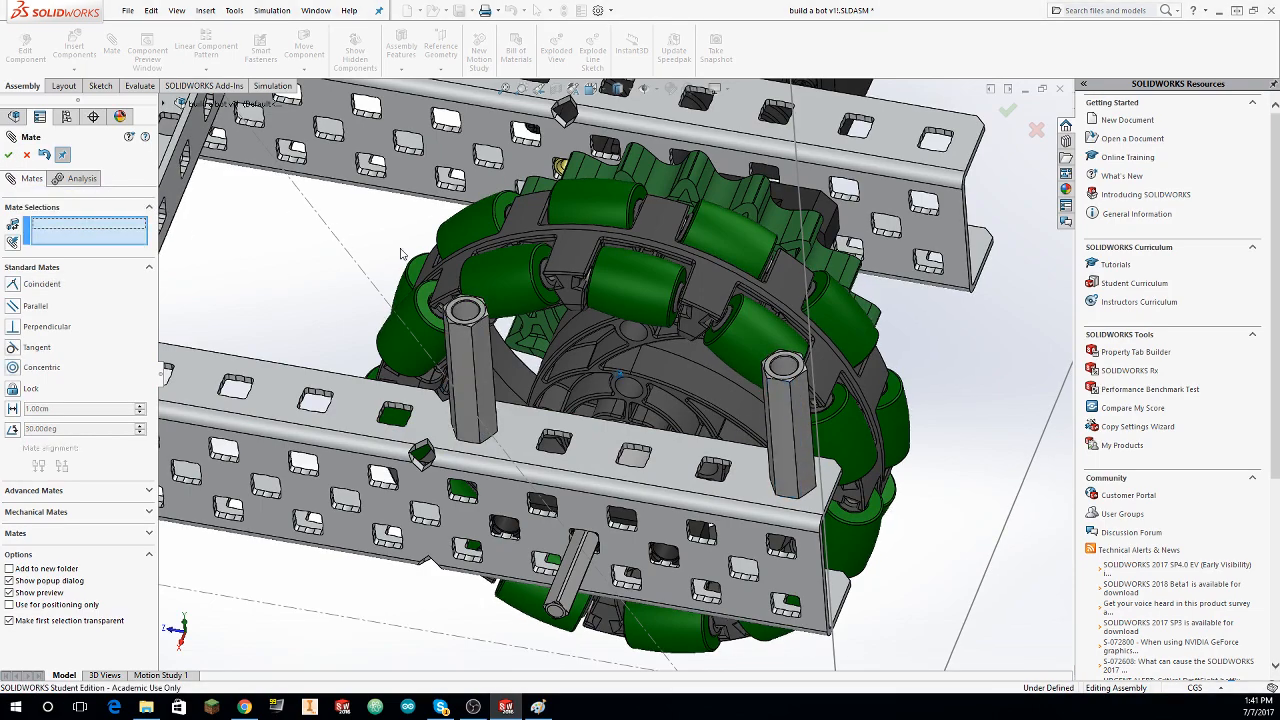
Step: Mate a flange face of the C-Channel 1x2x1x5 coincident with the top face of the first stand-off
{"action": "scroll", "coordinate": [778, 270], "scroll_direction": "up", "scroll_amount": 6}
{"action": "middle_click_drag", "start_coordinate": [779, 270], "coordinate": [765, 335]}
{"action": "scroll", "coordinate": [750, 345], "scroll_direction": "down", "scroll_amount": 3}
{"action": "scroll", "coordinate": [716, 368], "scroll_direction": "down", "scroll_amount": 3}
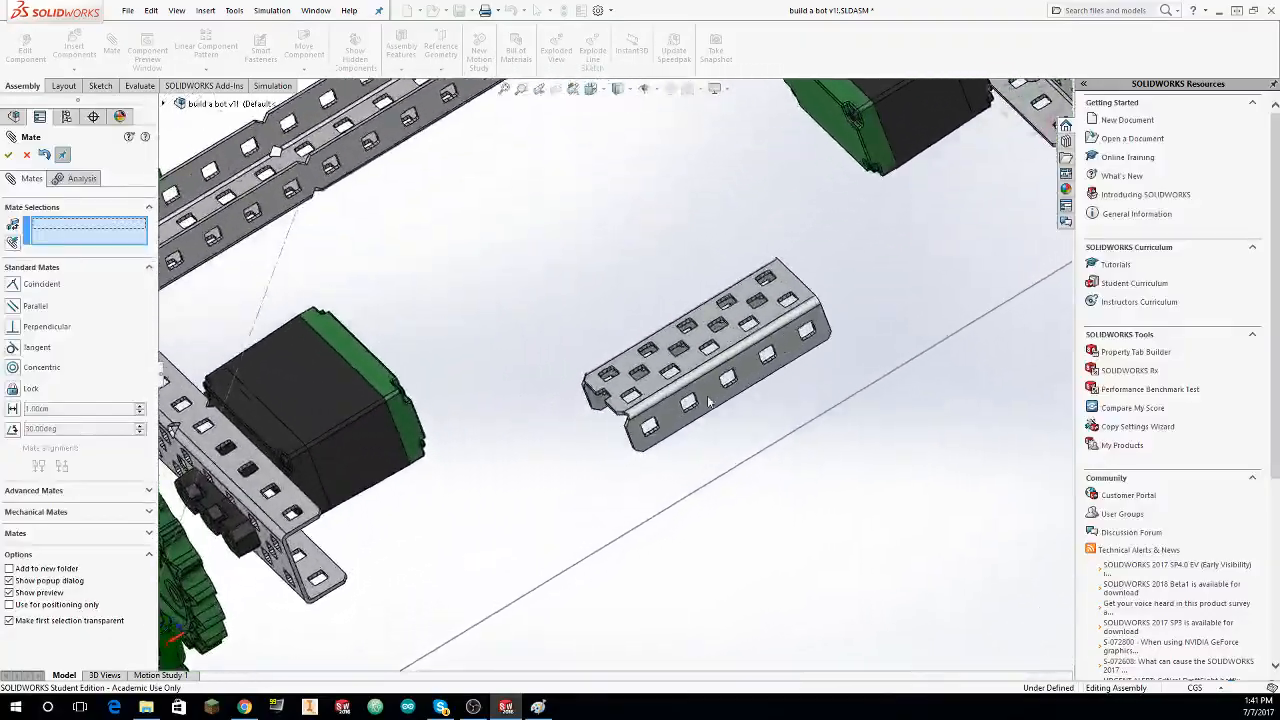
{"action": "left_click", "coordinate": [748, 376]}
{"action": "middle_click_drag", "start_coordinate": [746, 377], "coordinate": [452, 440]}
{"action": "scroll", "coordinate": [731, 369], "scroll_direction": "up", "scroll_amount": 2}
{"action": "scroll", "coordinate": [452, 440], "scroll_direction": "down", "scroll_amount": 2}
{"action": "scroll", "coordinate": [452, 440], "scroll_direction": "down", "scroll_amount": 5}
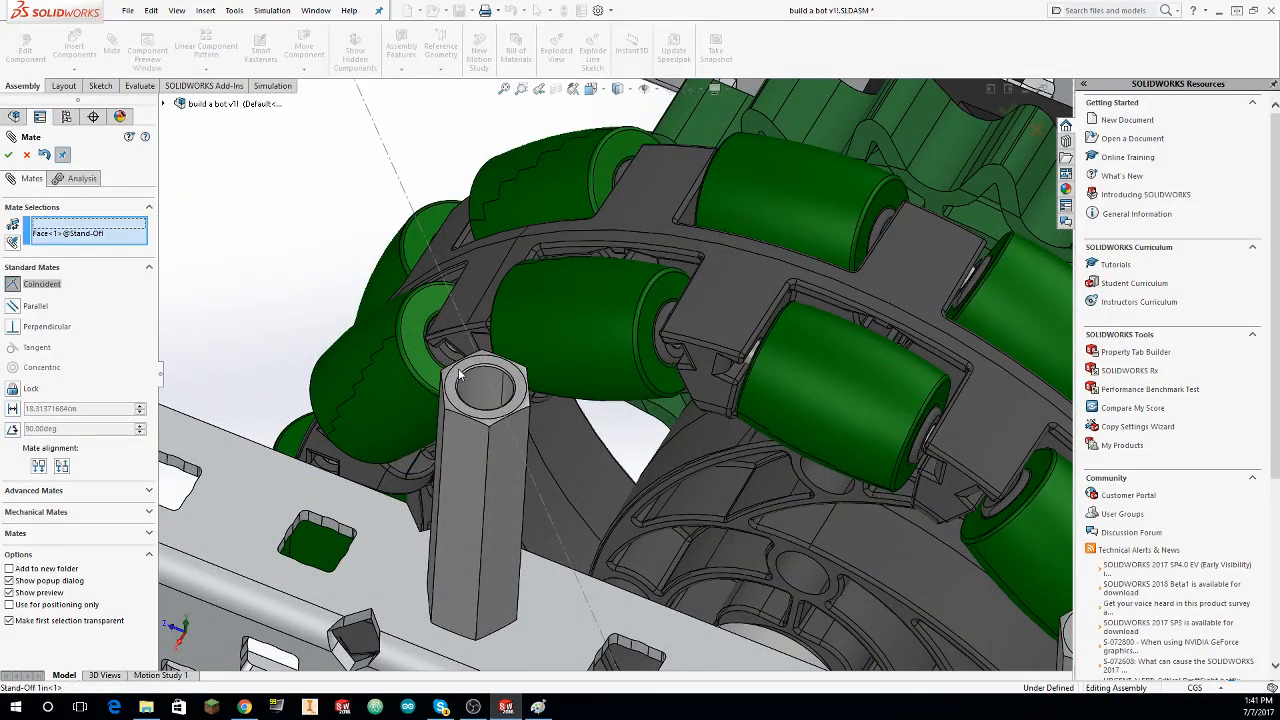
{"action": "left_click", "coordinate": [460, 374]}
{"action": "scroll", "coordinate": [586, 372], "scroll_direction": "up", "scroll_amount": 5}
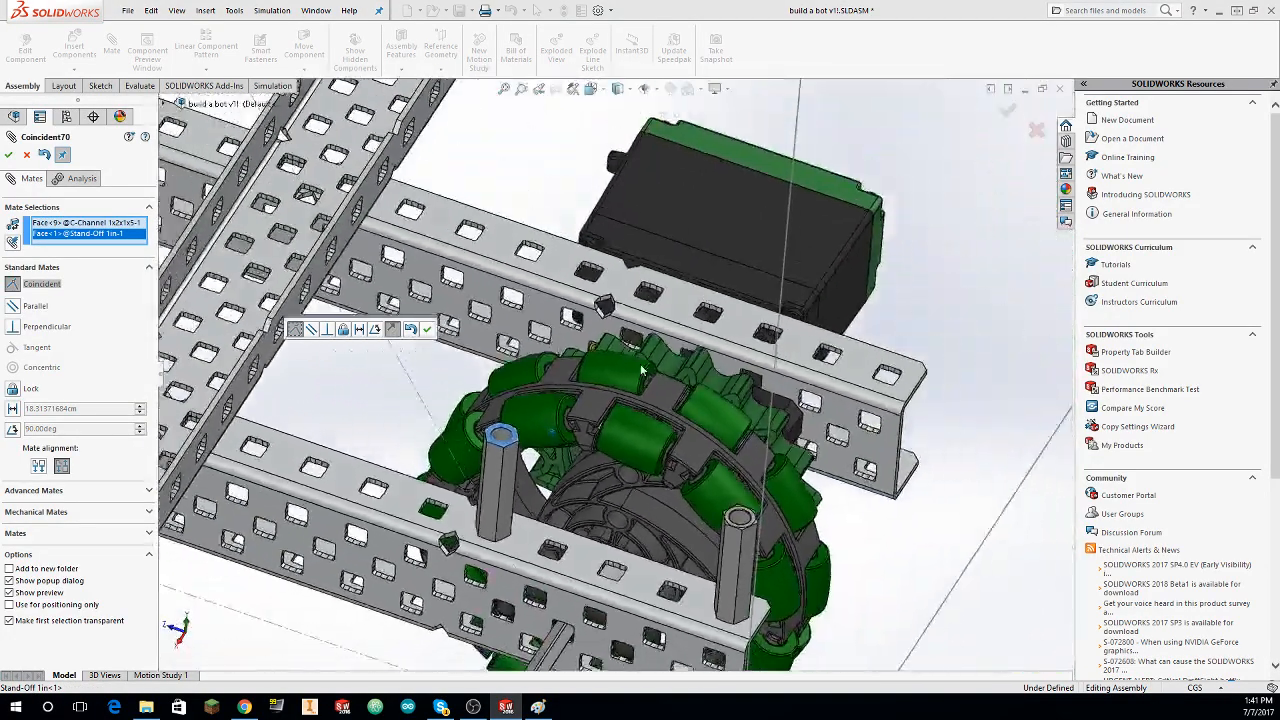
{"action": "scroll", "coordinate": [642, 370], "scroll_direction": "up", "scroll_amount": 5}
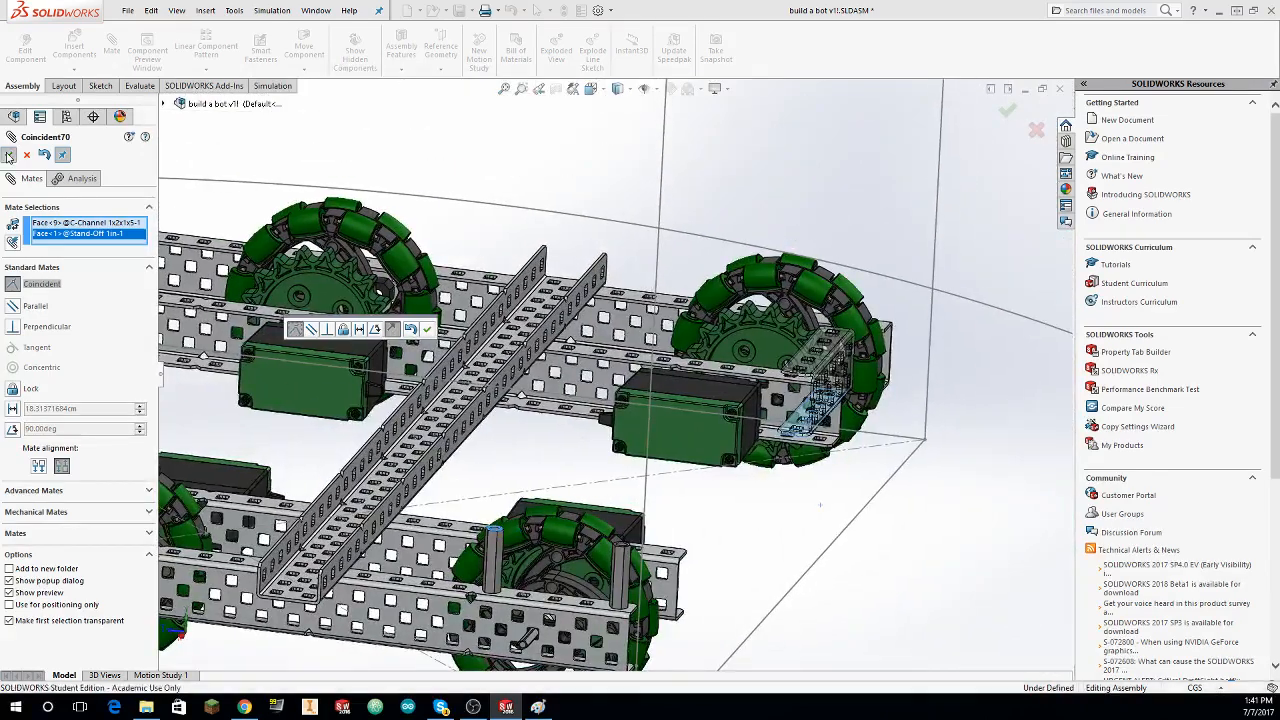
{"action": "left_click", "coordinate": [8, 156]}
Step: Mate the end hole in the short C-channel's lower flange concentric with the first stand-off's bore
{"action": "scroll", "coordinate": [917, 500], "scroll_direction": "down", "scroll_amount": 8}
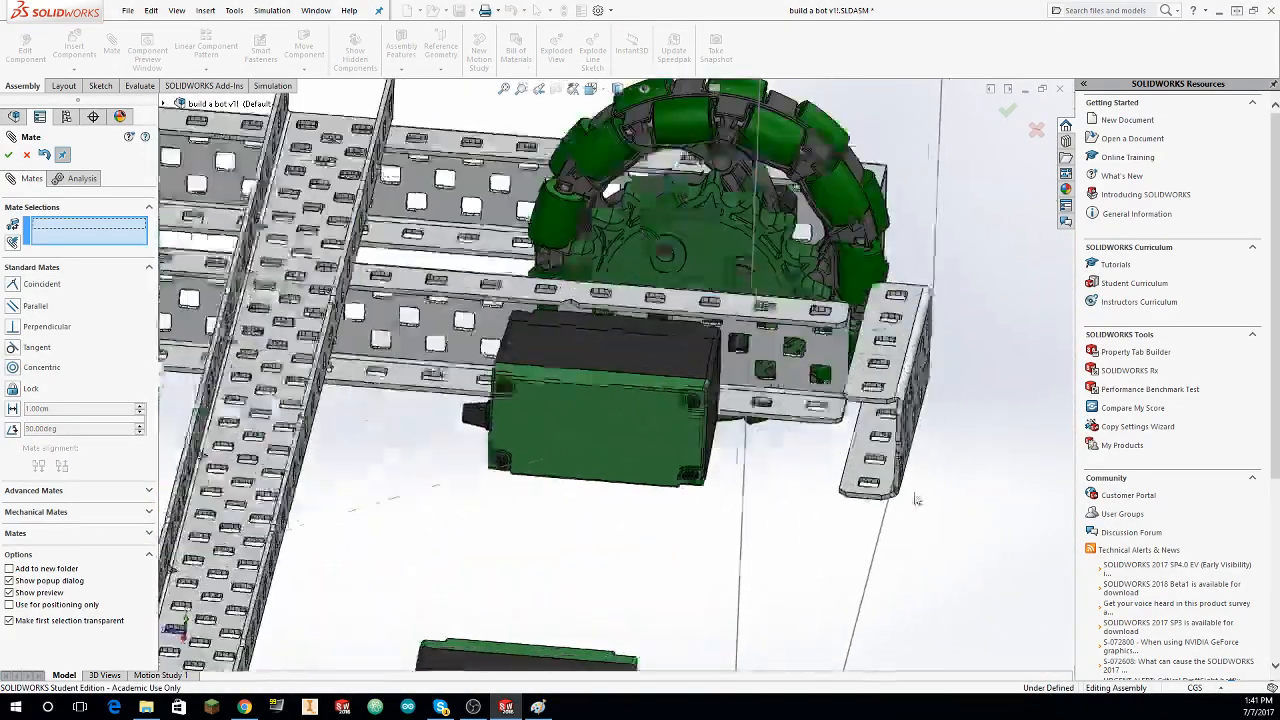
{"action": "scroll", "coordinate": [917, 500], "scroll_direction": "down", "scroll_amount": 10}
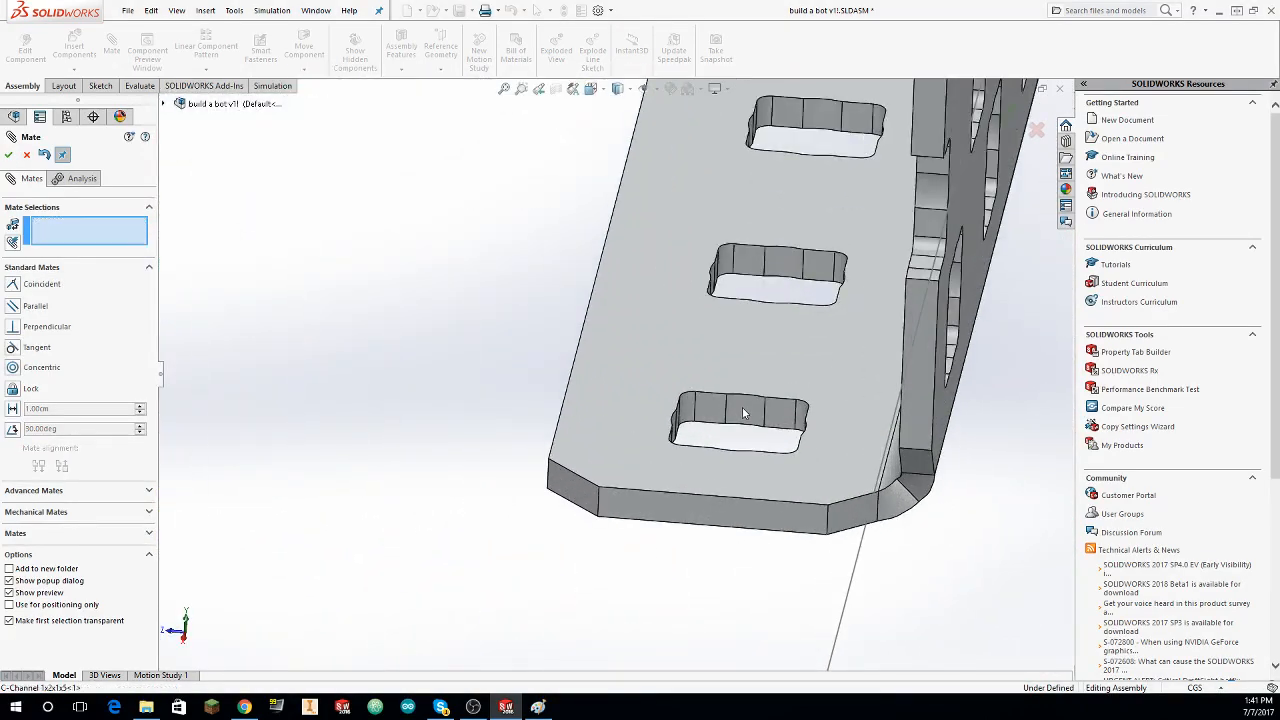
{"action": "left_click", "coordinate": [742, 412]}
{"action": "scroll", "coordinate": [614, 371], "scroll_direction": "up", "scroll_amount": 10}
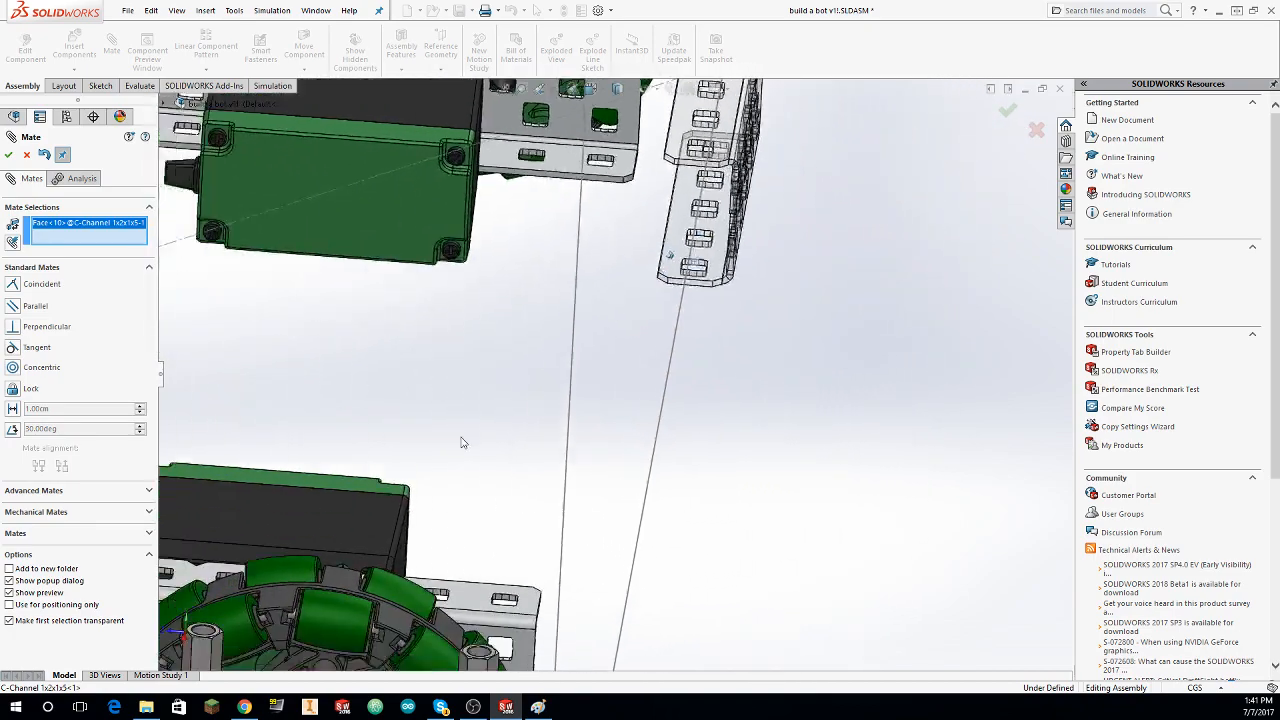
{"action": "scroll", "coordinate": [461, 442], "scroll_direction": "up", "scroll_amount": 3}
{"action": "scroll", "coordinate": [456, 417], "scroll_direction": "down", "scroll_amount": 6}
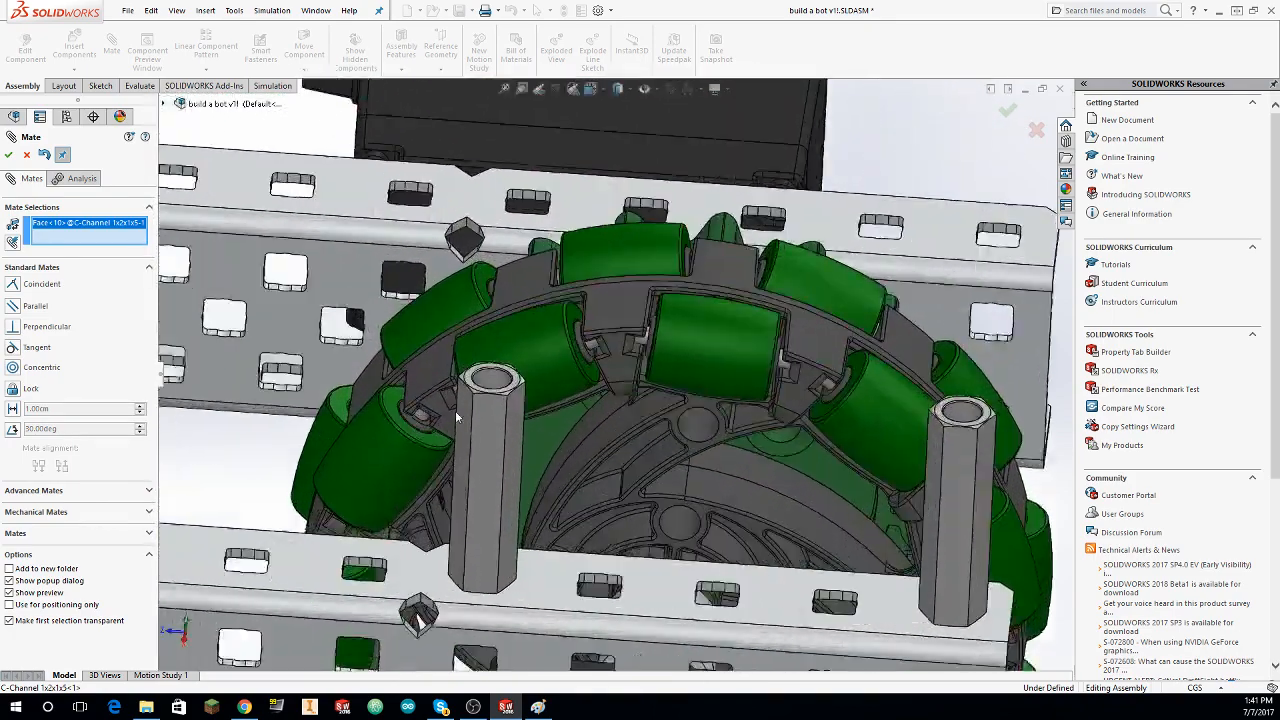
{"action": "scroll", "coordinate": [455, 410], "scroll_direction": "down", "scroll_amount": 3}
{"action": "left_click", "coordinate": [530, 348]}
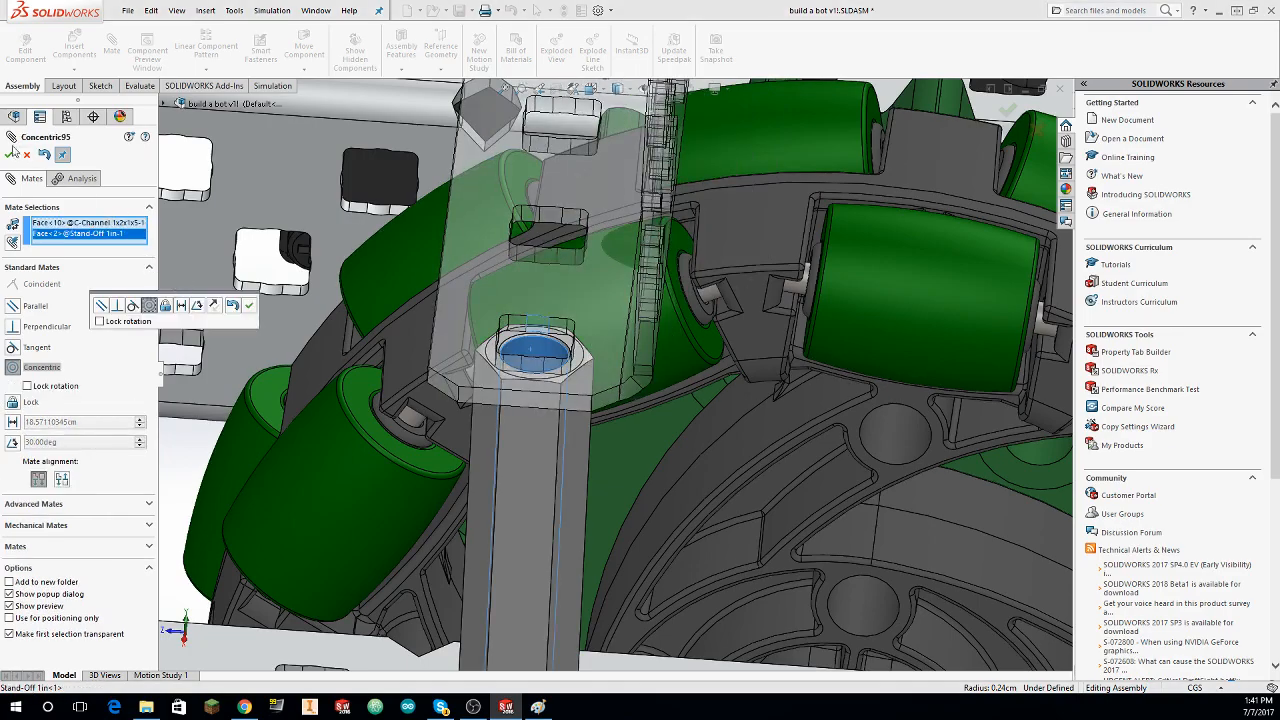
{"action": "left_click", "coordinate": [11, 153]}
Step: Mate the hole at the opposite end of the short C-channel's lower flange concentric with the second stand-off's bore and finish mating
{"action": "scroll", "coordinate": [676, 226], "scroll_direction": "down", "scroll_amount": 5}
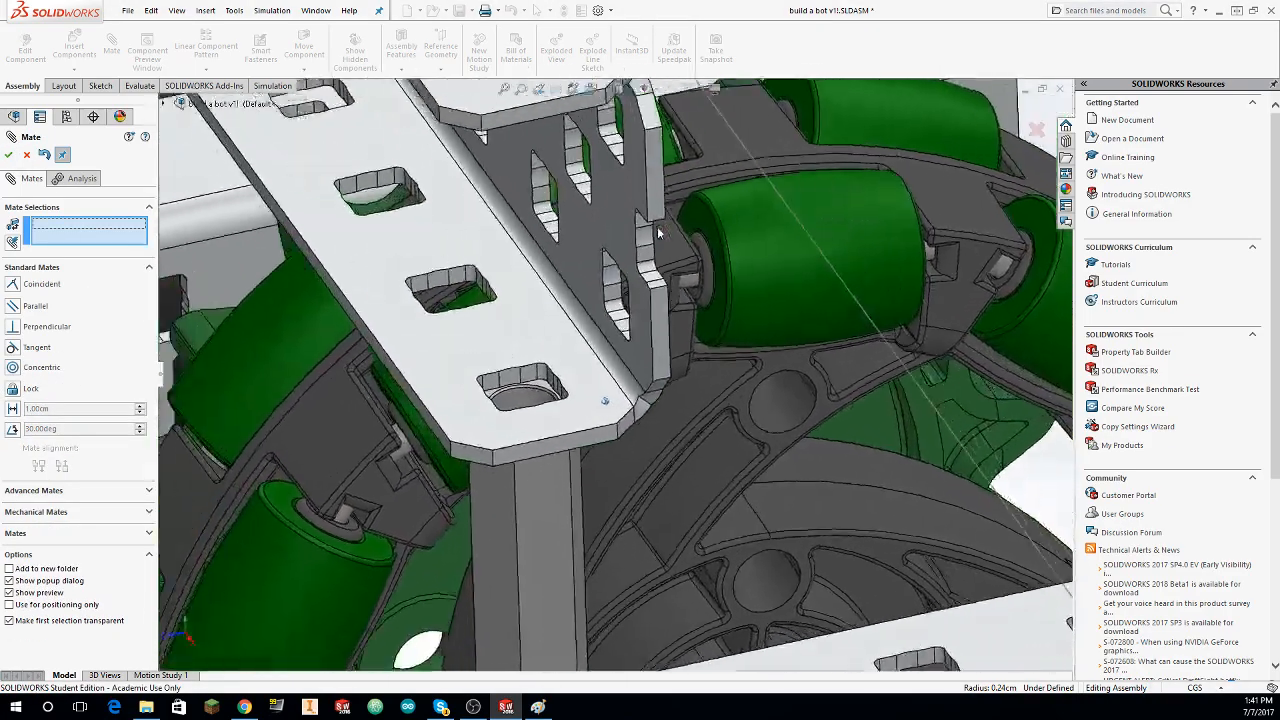
{"action": "middle_click_drag", "start_coordinate": [658, 233], "coordinate": [626, 300]}
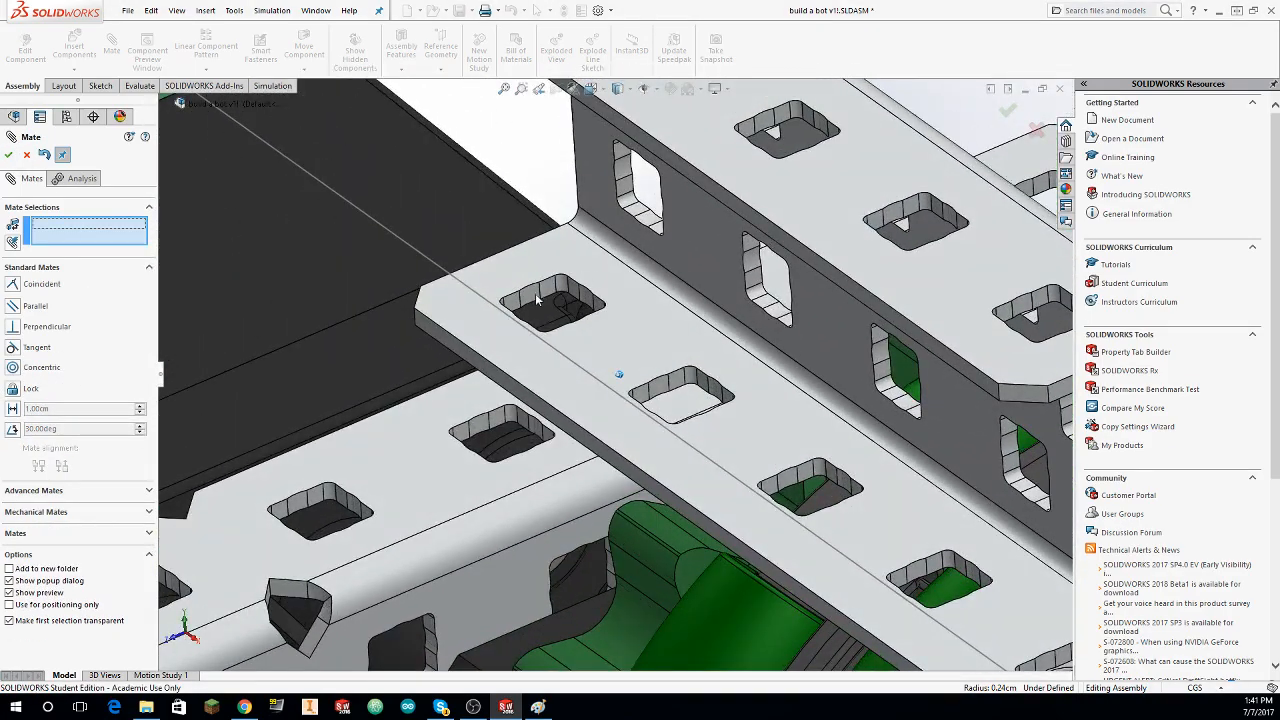
{"action": "left_click", "coordinate": [537, 299]}
{"action": "scroll", "coordinate": [537, 299], "scroll_direction": "up", "scroll_amount": 5}
{"action": "middle_click_drag", "start_coordinate": [855, 390], "coordinate": [710, 460]}
{"action": "left_click", "coordinate": [707, 449]}
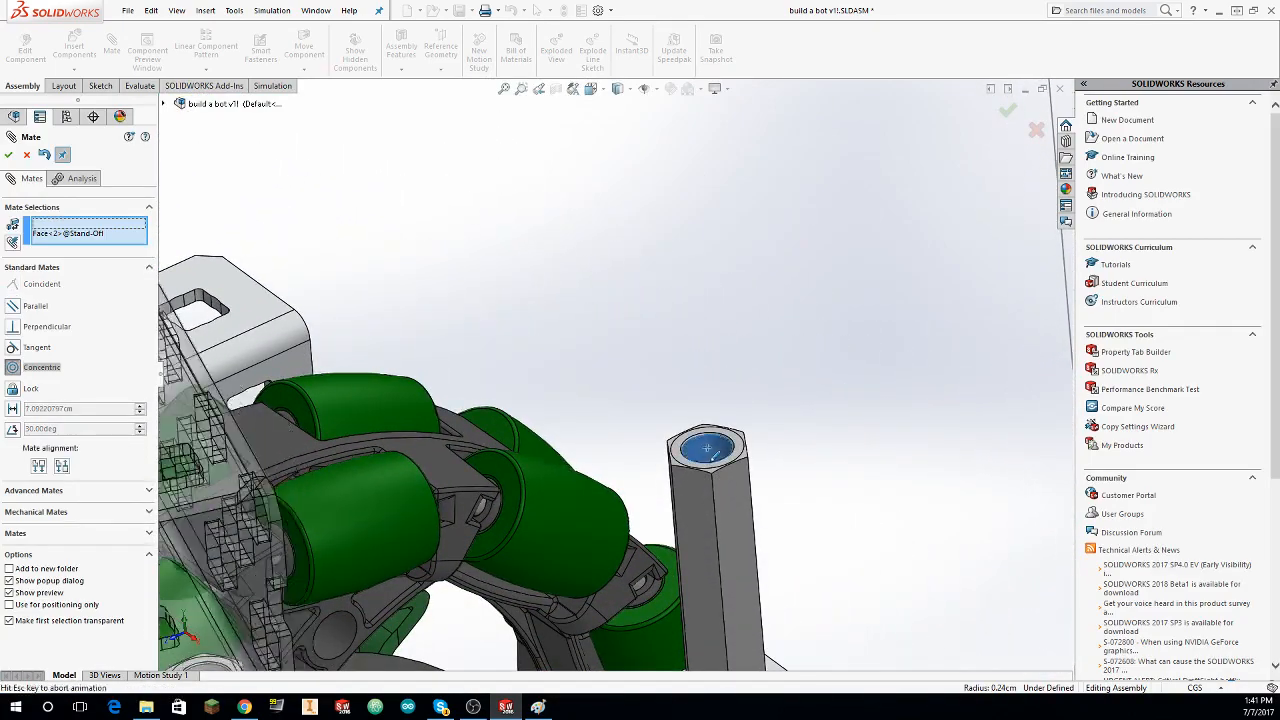
{"action": "left_click", "coordinate": [13, 156]}
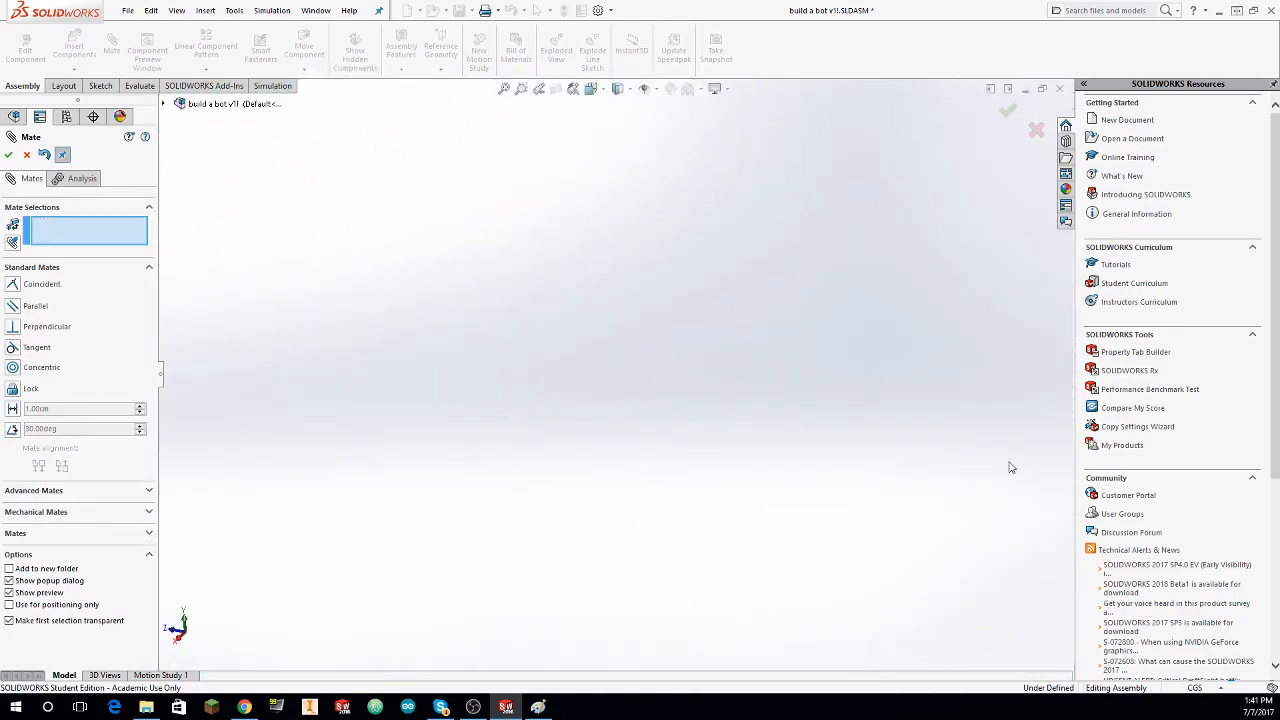
{"action": "right_click_drag", "start_coordinate": [899, 391], "coordinate": [968, 391]}
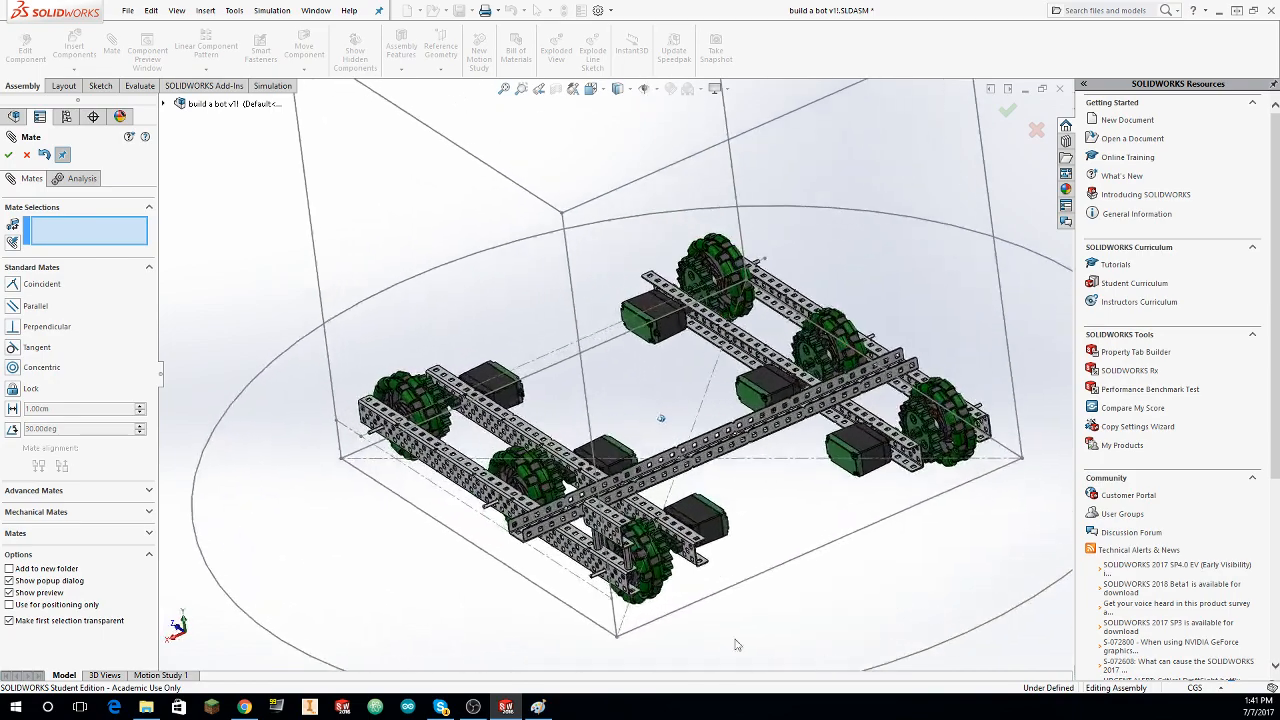
{"action": "scroll", "coordinate": [615, 541], "scroll_direction": "down", "scroll_amount": 5}
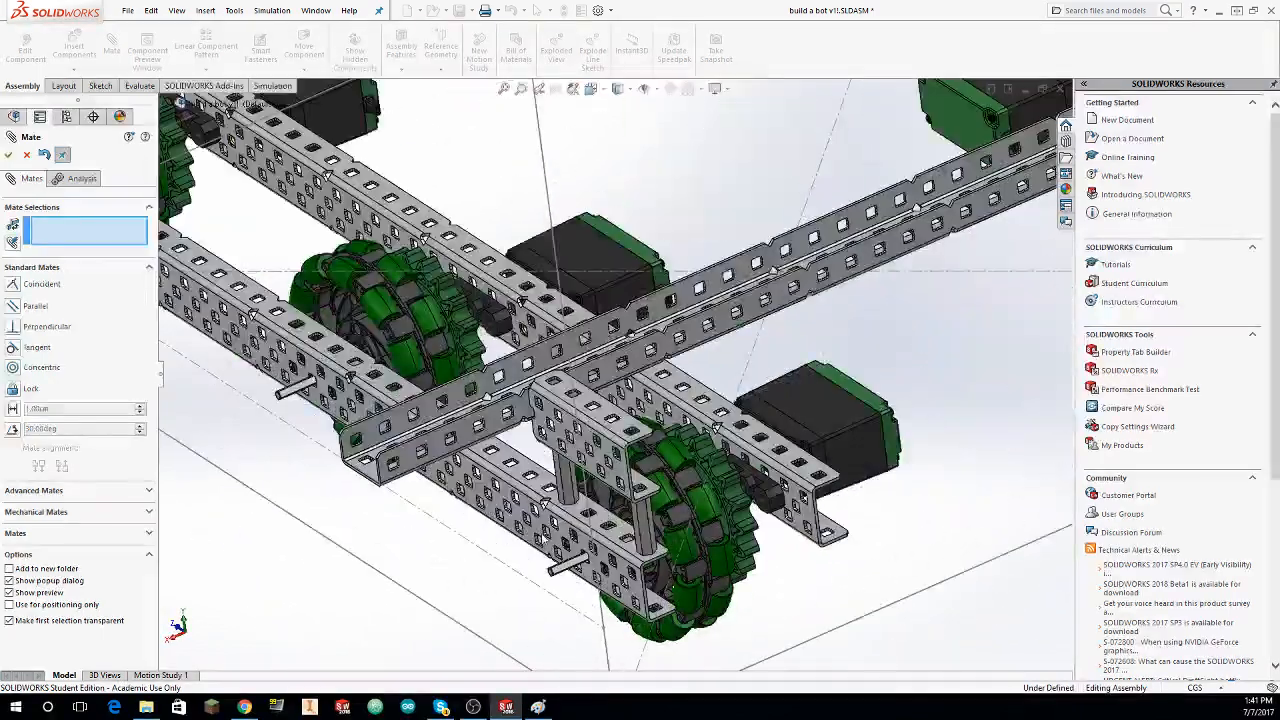
{"action": "scroll", "coordinate": [545, 538], "scroll_direction": "up", "scroll_amount": 4}
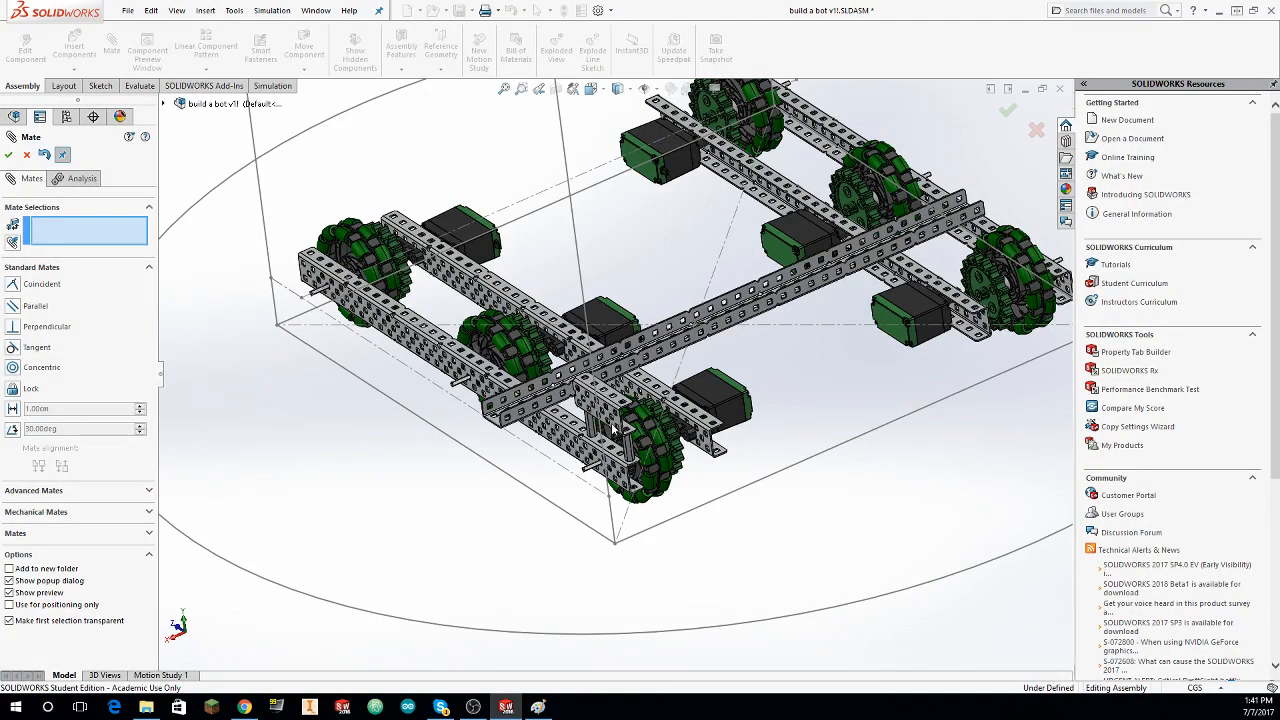
{"action": "scroll", "coordinate": [614, 428], "scroll_direction": "up", "scroll_amount": 1}
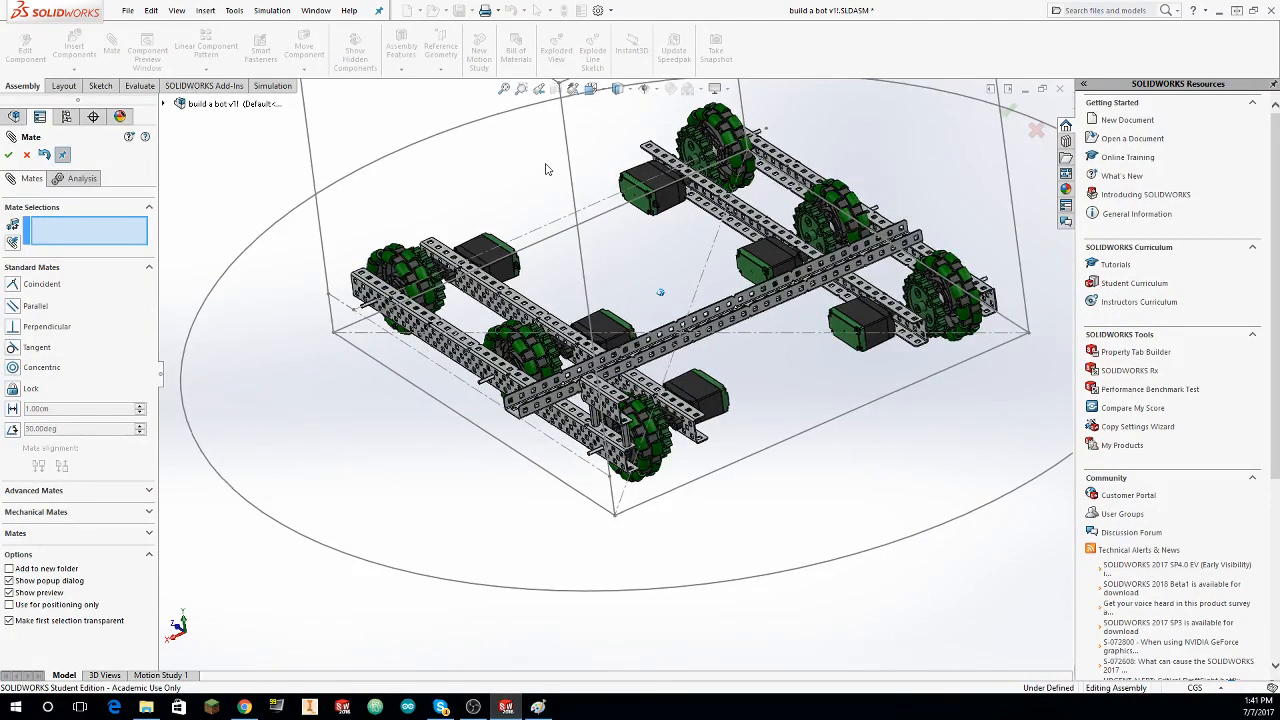
{"action": "middle_click_drag", "start_coordinate": [548, 168], "coordinate": [502, 157]}
{"action": "left_click", "coordinate": [26, 157]}
Step: Mirror the short C-channel and its two 1 in stand-offs about the assembly's Right Plane
{"action": "scroll", "coordinate": [450, 440], "scroll_direction": "down", "scroll_amount": 8}
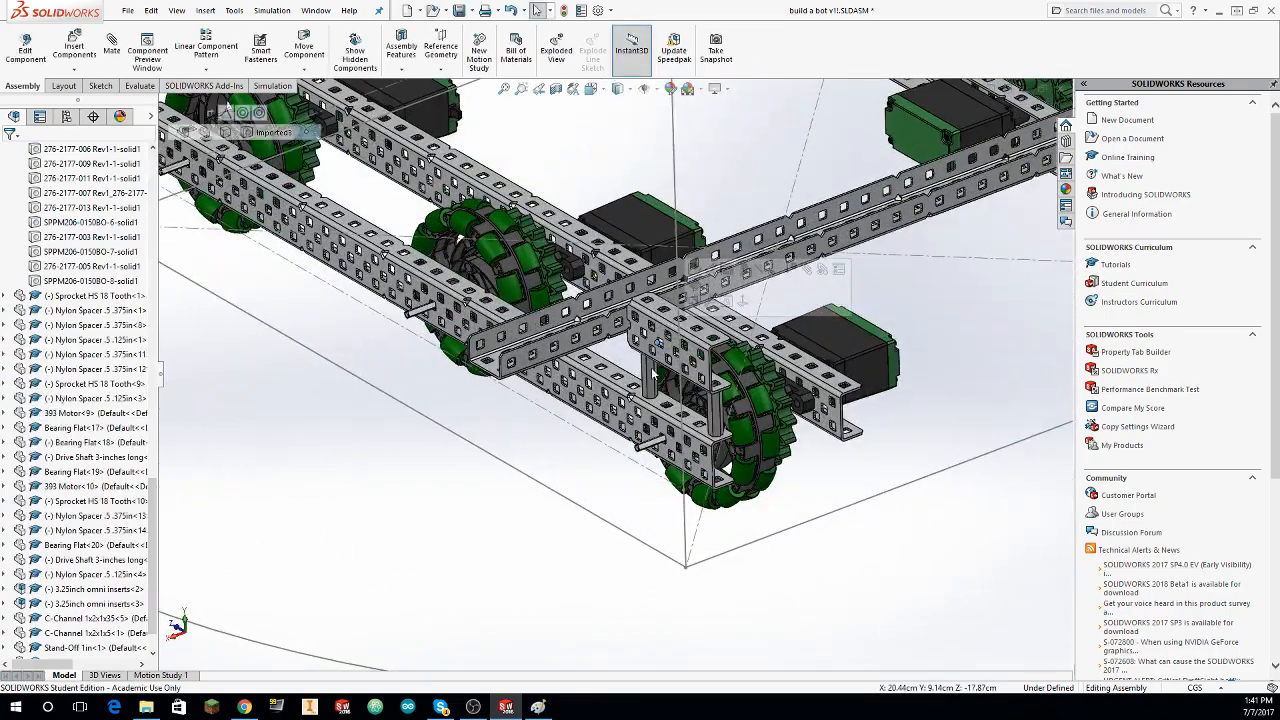
{"action": "middle_click_drag", "start_coordinate": [491, 278], "coordinate": [778, 208]}
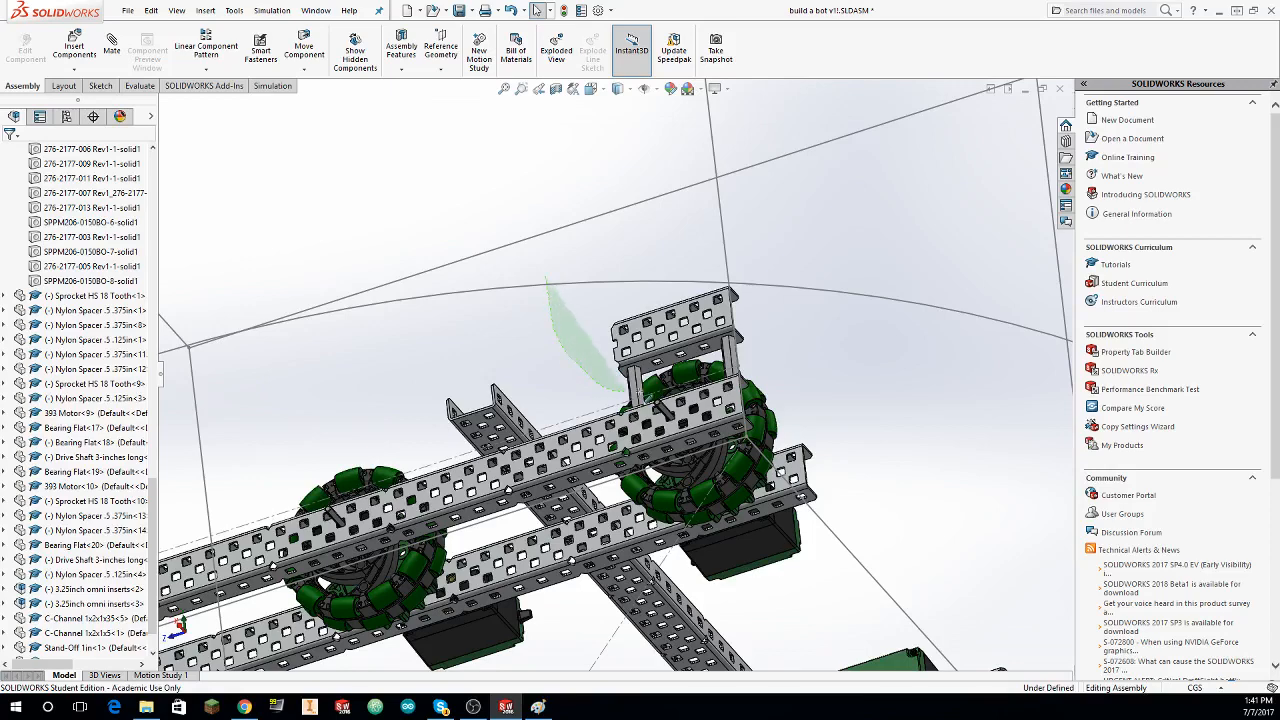
{"action": "left_click_drag", "start_coordinate": [771, 259], "coordinate": [538, 284]}
{"action": "mouse_move", "coordinate": [606, 250]}
{"action": "left_mouse_down"}
{"action": "mouse_move", "coordinate": [556, 322]}
{"action": "mouse_move", "coordinate": [552, 300]}
{"action": "mouse_move", "coordinate": [797, 367]}
{"action": "mouse_move", "coordinate": [602, 411]}
{"action": "left_mouse_up"}
{"action": "middle_click_drag", "start_coordinate": [606, 396], "coordinate": [557, 373]}
{"action": "left_click_drag", "start_coordinate": [582, 260], "coordinate": [614, 421]}
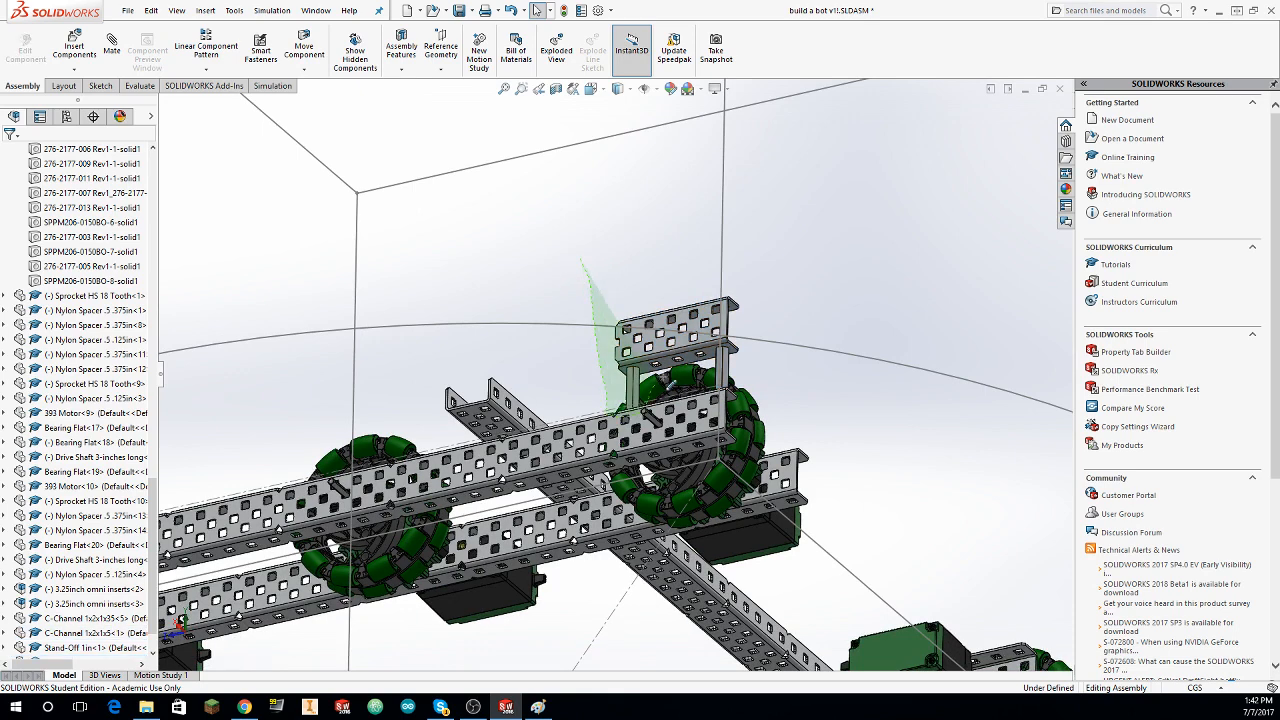
{"action": "left_click_drag", "start_coordinate": [732, 393], "coordinate": [750, 272]}
{"action": "middle_click_drag", "start_coordinate": [752, 308], "coordinate": [700, 300]}
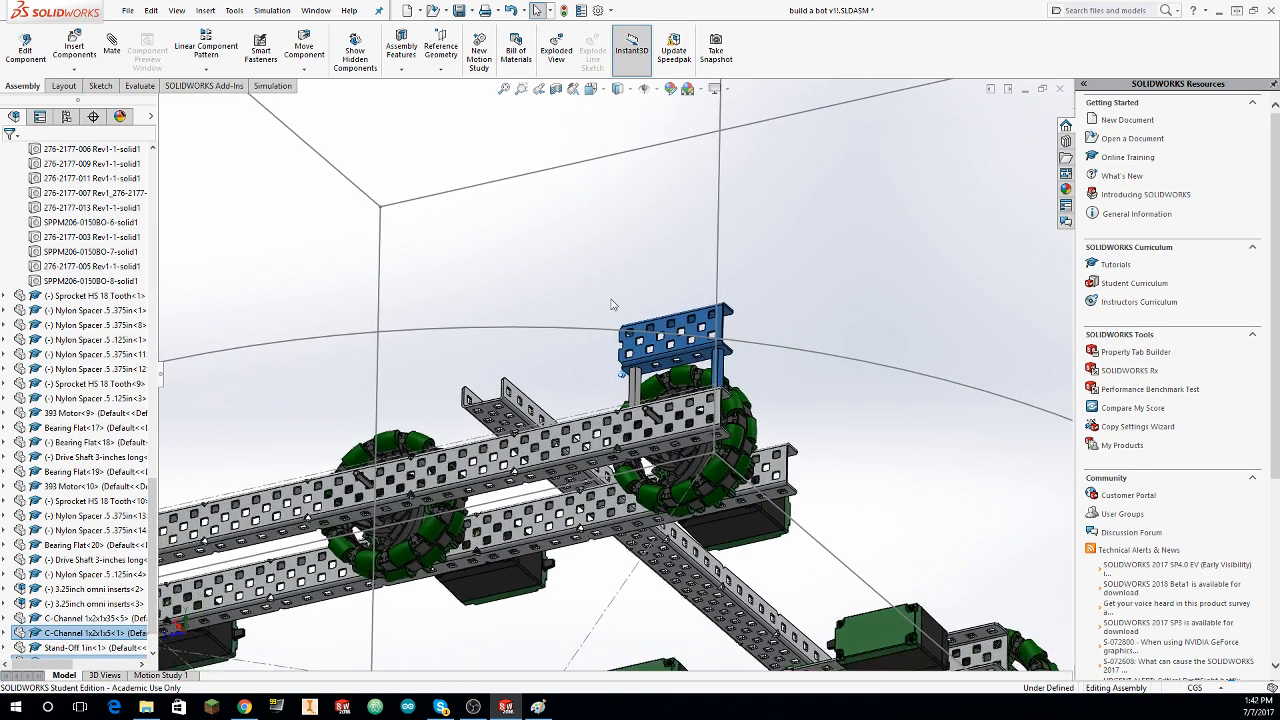
{"action": "left_click_drag", "start_coordinate": [603, 256], "coordinate": [595, 391]}
{"action": "left_click_drag", "start_coordinate": [700, 398], "coordinate": [764, 268]}
{"action": "mouse_move", "coordinate": [766, 310]}
{"action": "middle_mouse_down"}
{"action": "mouse_move", "coordinate": [747, 334]}
{"action": "mouse_move", "coordinate": [577, 363]}
{"action": "mouse_move", "coordinate": [550, 350]}
{"action": "middle_mouse_up"}
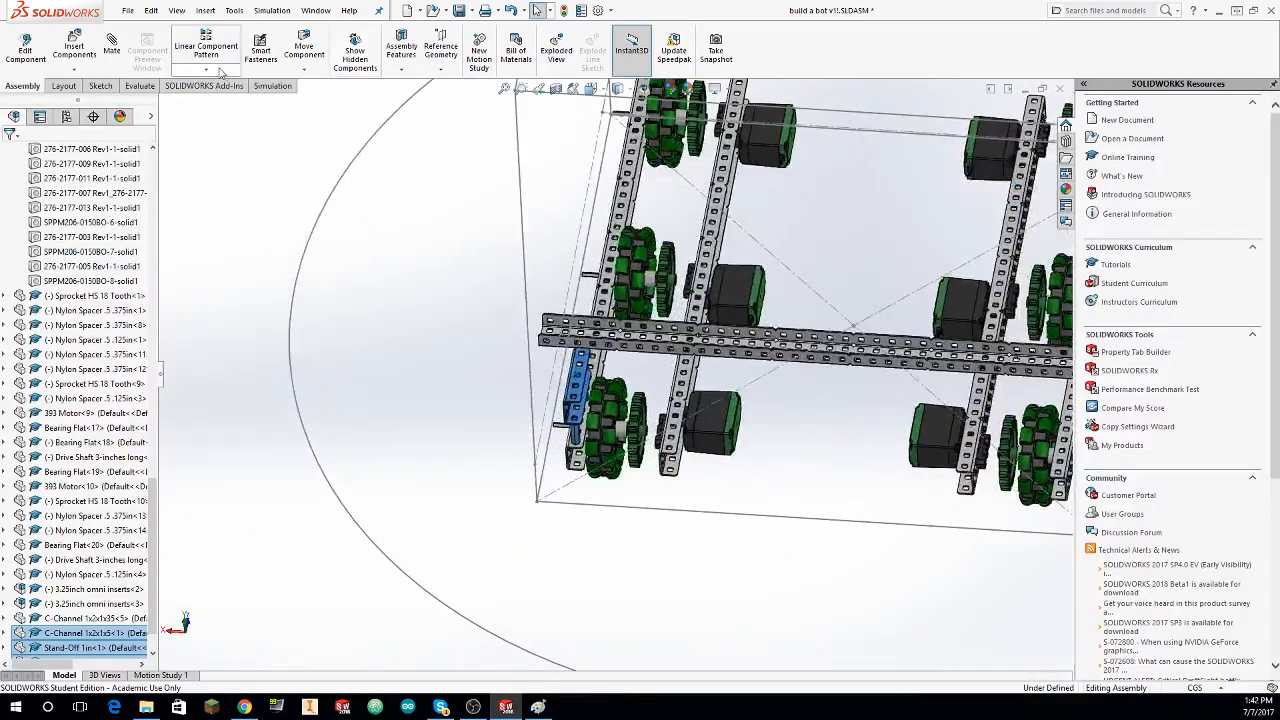
{"action": "left_click", "coordinate": [210, 70]}
{"action": "left_click", "coordinate": [222, 183]}
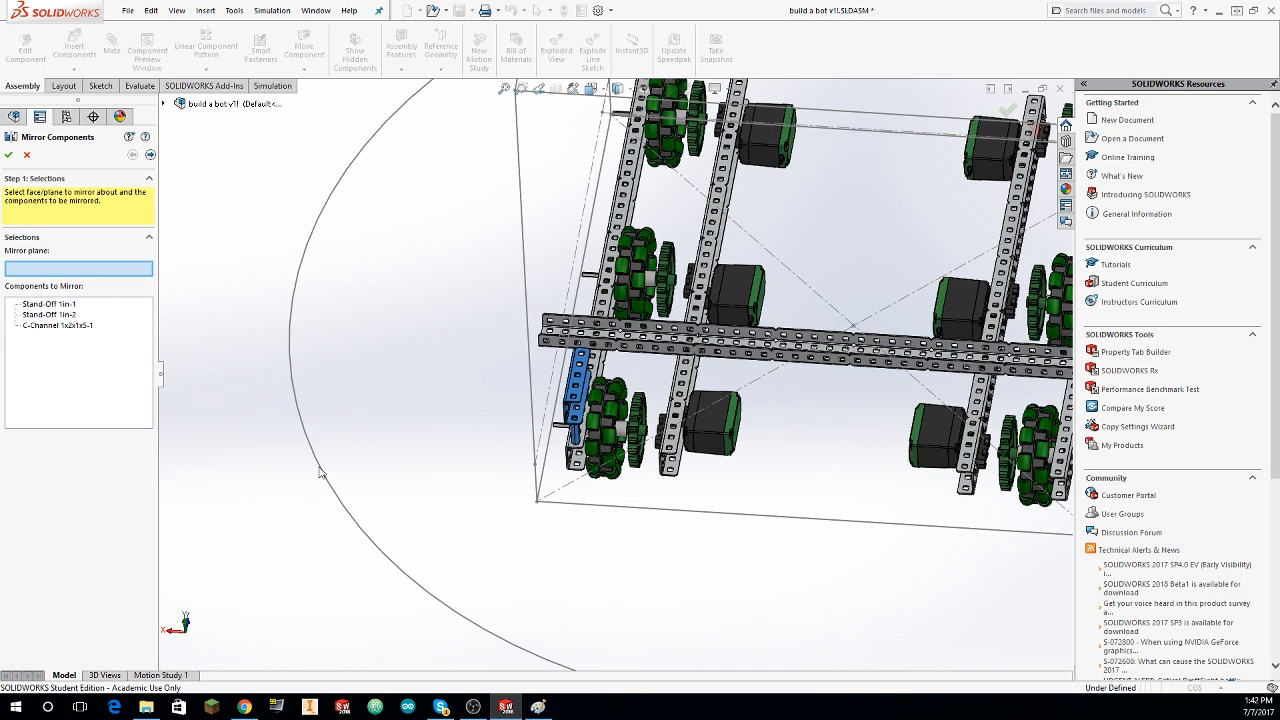
{"action": "left_click", "coordinate": [165, 104]}
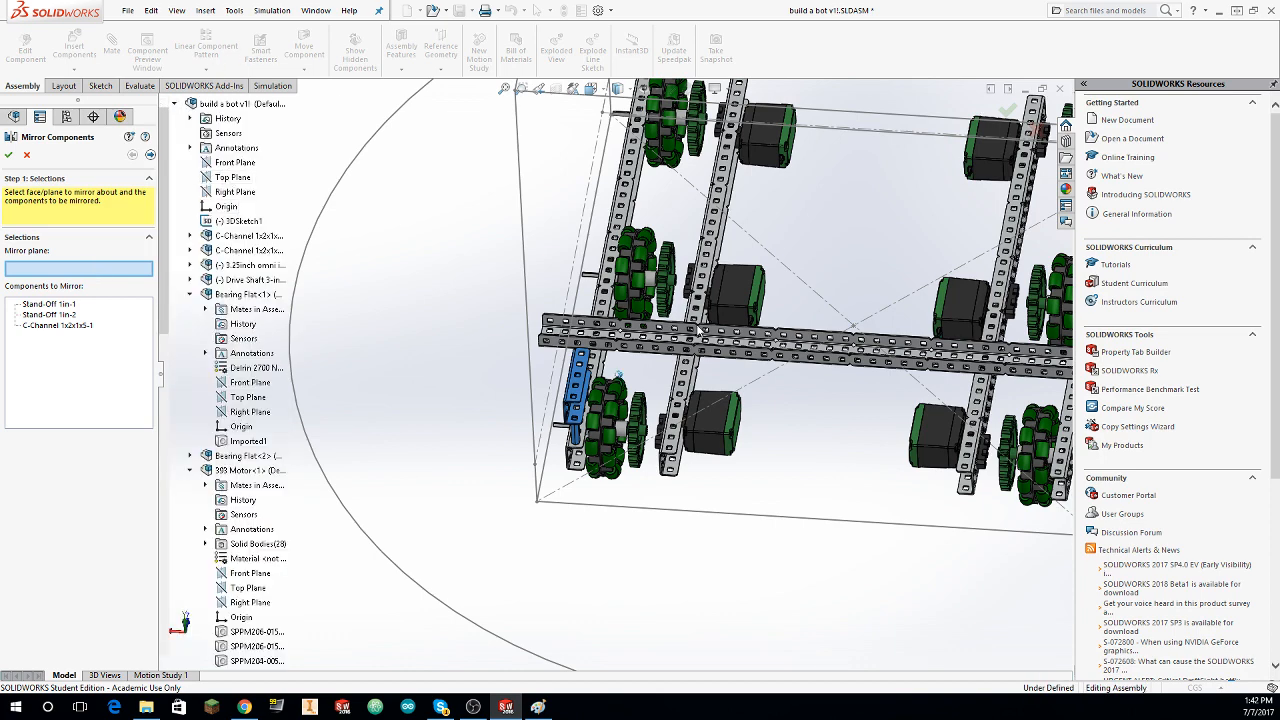
{"action": "scroll", "coordinate": [341, 240], "scroll_direction": "up", "scroll_amount": 1}
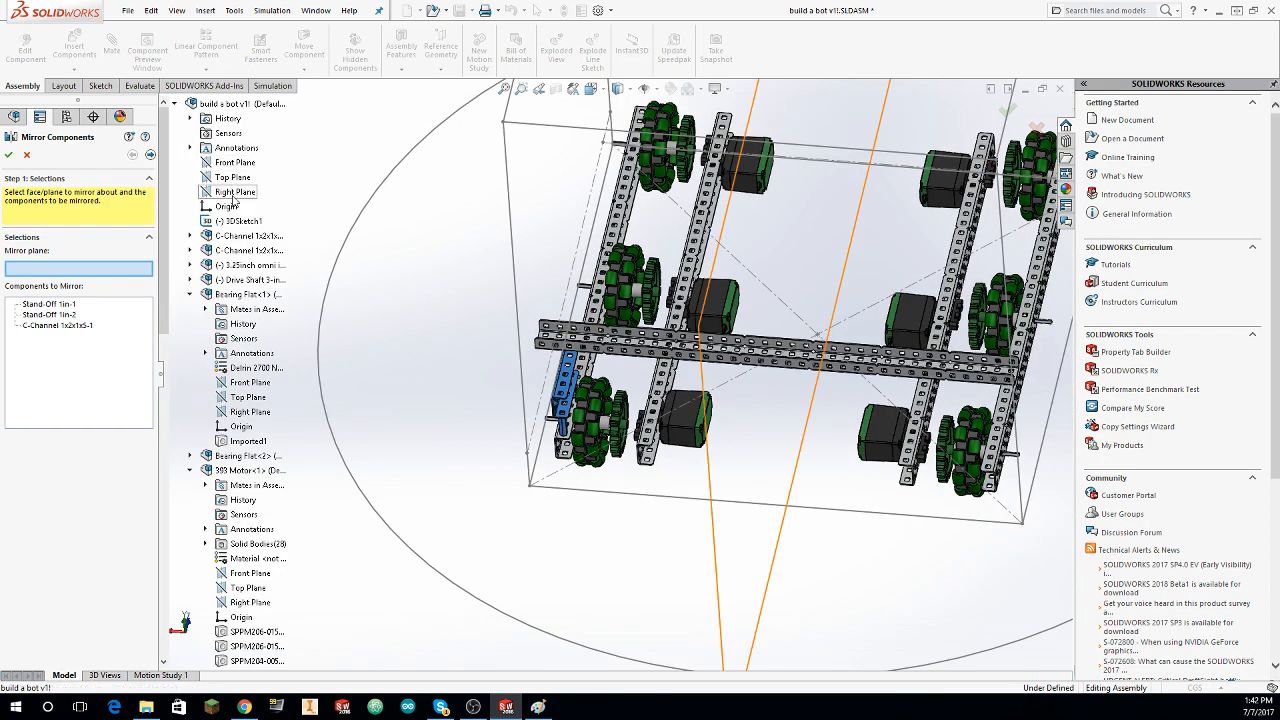
{"action": "left_click", "coordinate": [234, 192]}
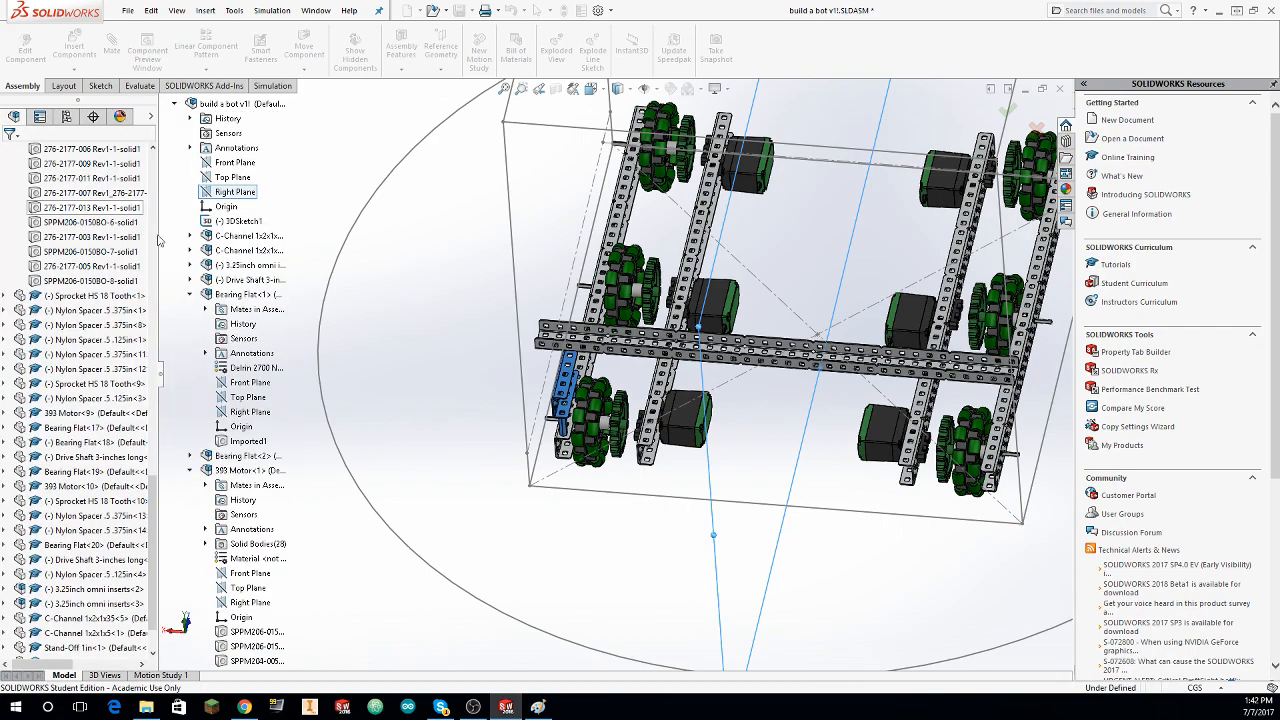
Step: Load C-Channel 1x2x1x35.SLDPRT from the library's Structure > C-Channel folder as a new component to insert
{"action": "middle_click_drag", "start_coordinate": [457, 334], "coordinate": [790, 205]}
{"action": "middle_click_drag", "start_coordinate": [696, 229], "coordinate": [640, 145]}
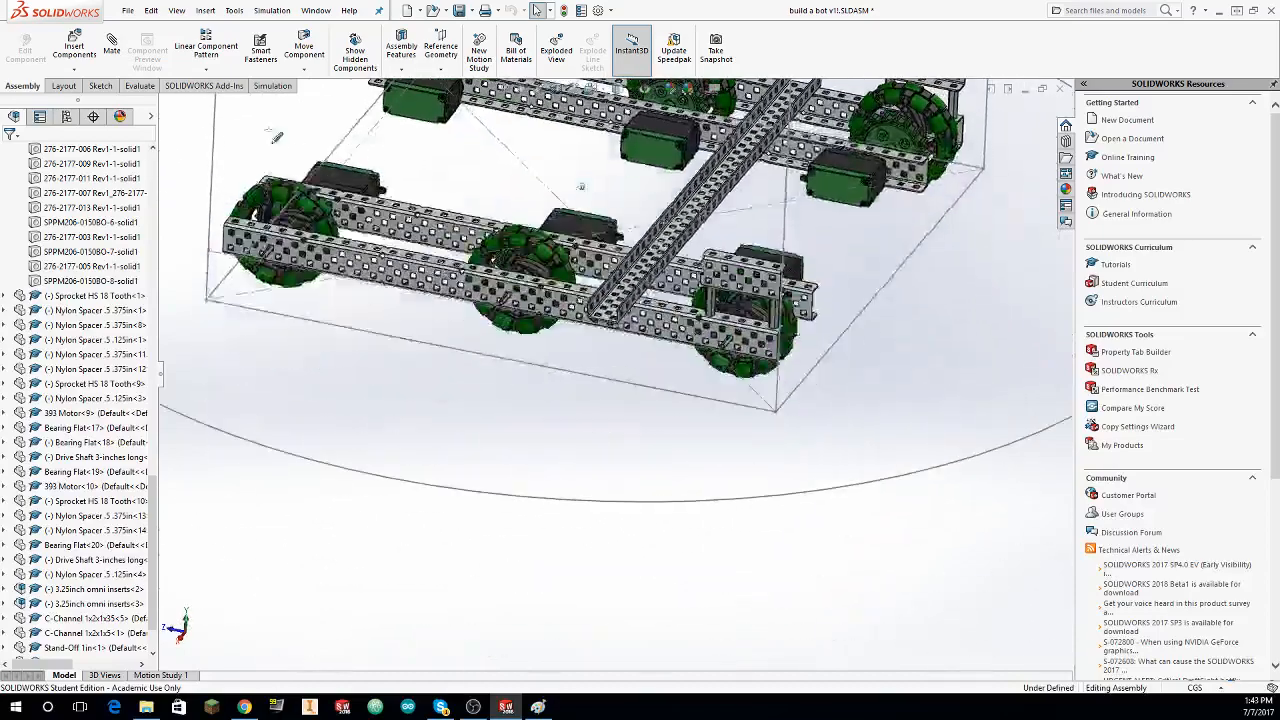
{"action": "scroll", "coordinate": [420, 245], "scroll_direction": "up", "scroll_amount": 2}
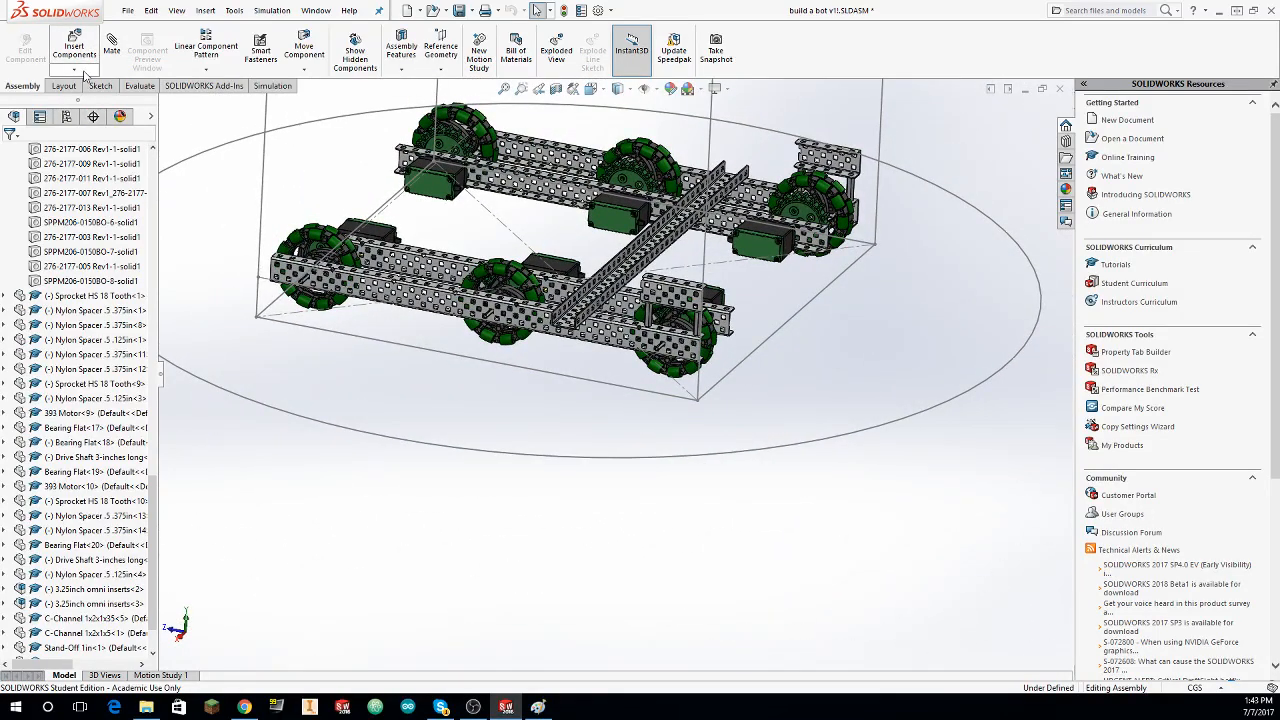
{"action": "left_click", "coordinate": [100, 85]}
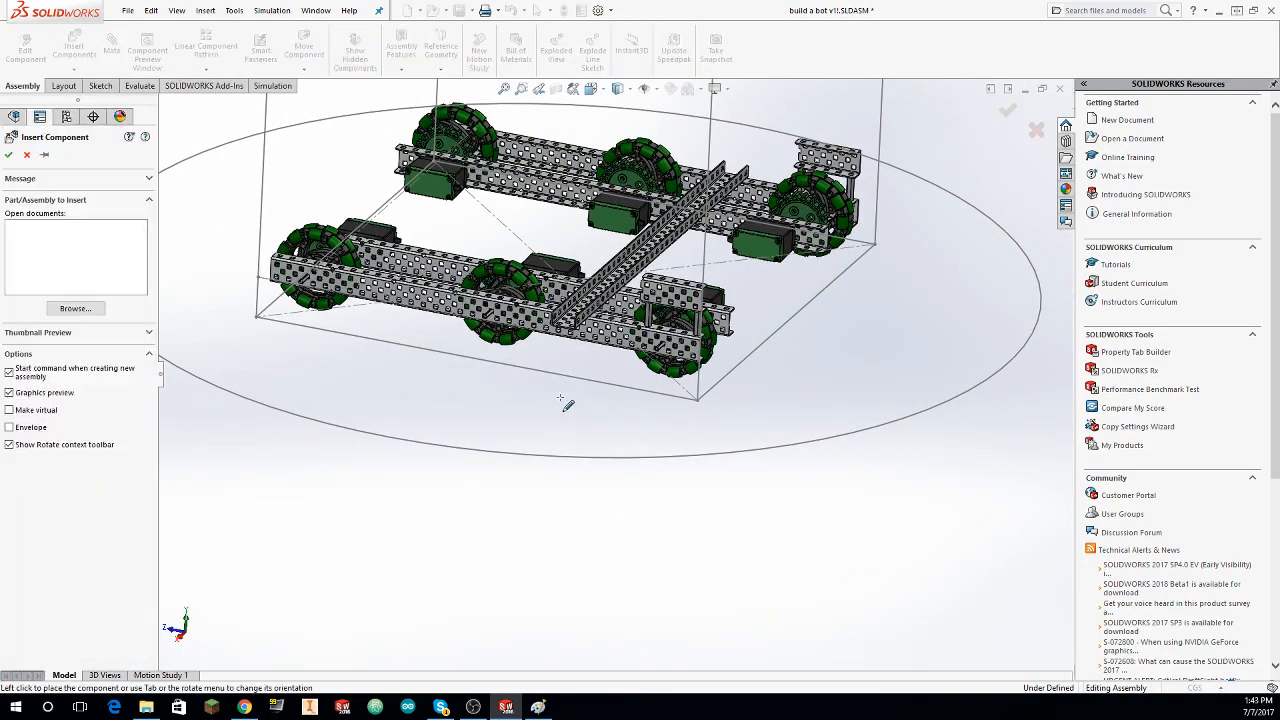
{"action": "left_click", "coordinate": [75, 308]}
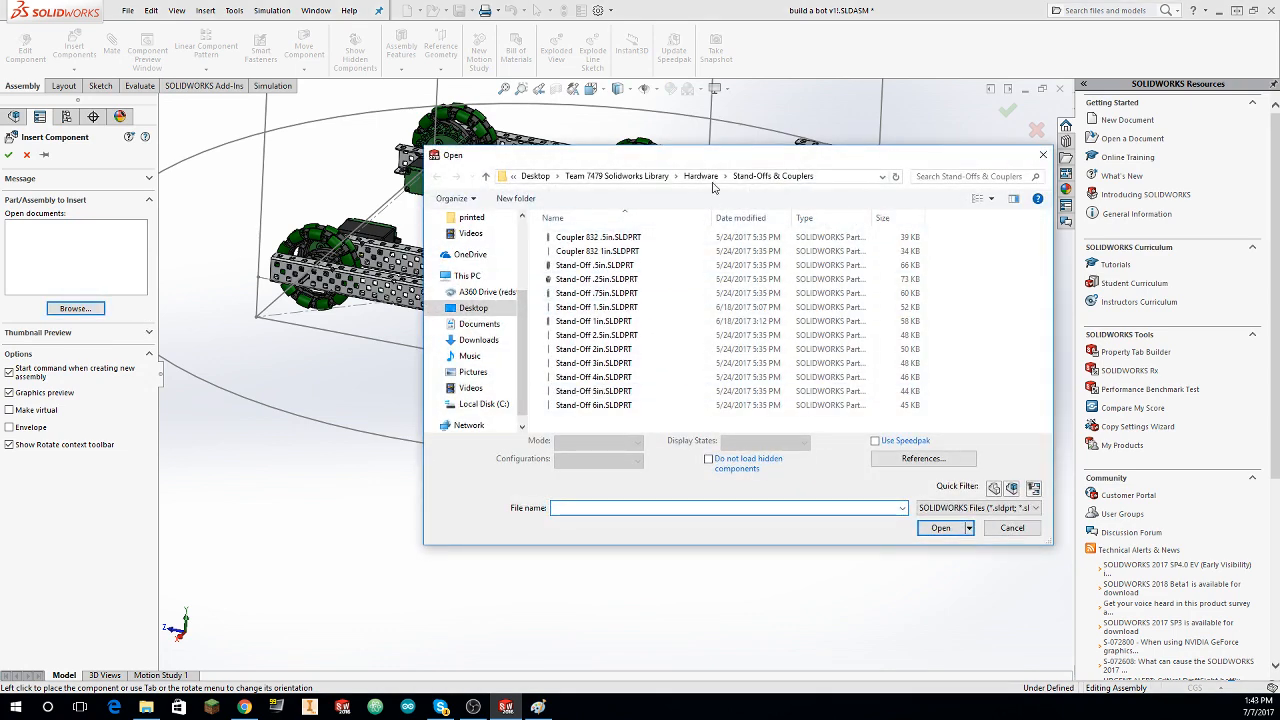
{"action": "left_click", "coordinate": [706, 177]}
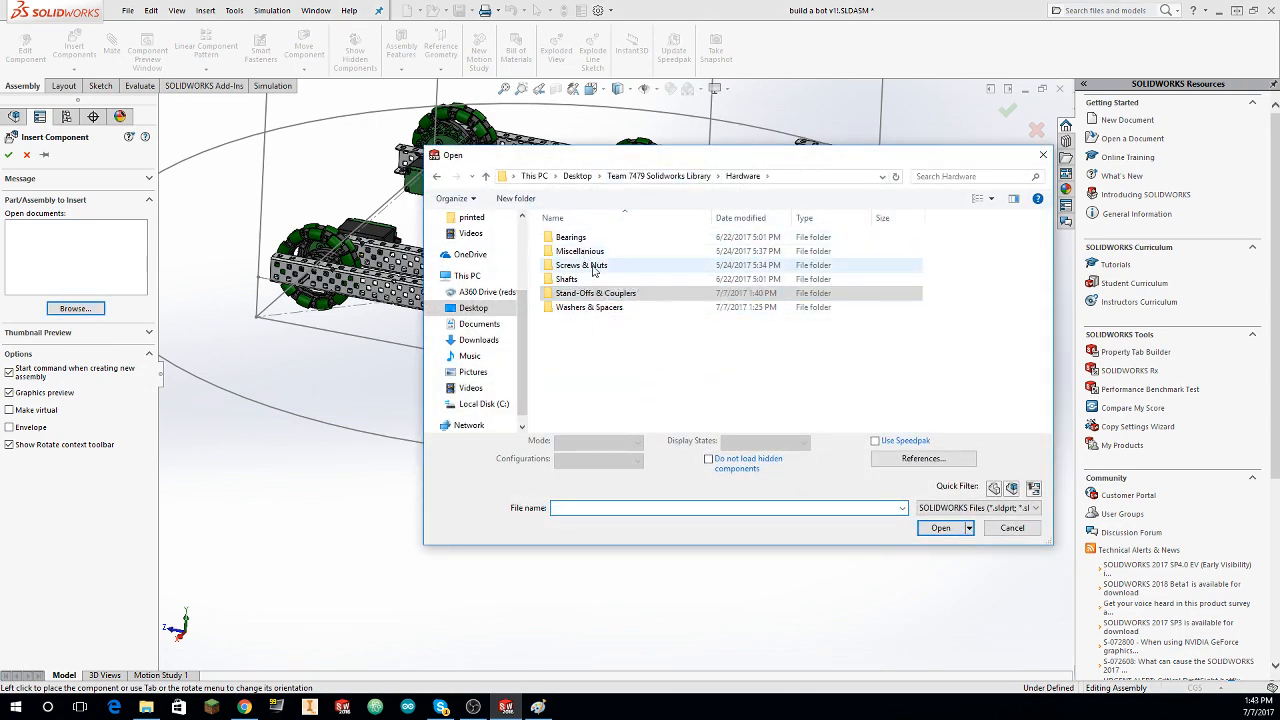
{"action": "left_click", "coordinate": [657, 176]}
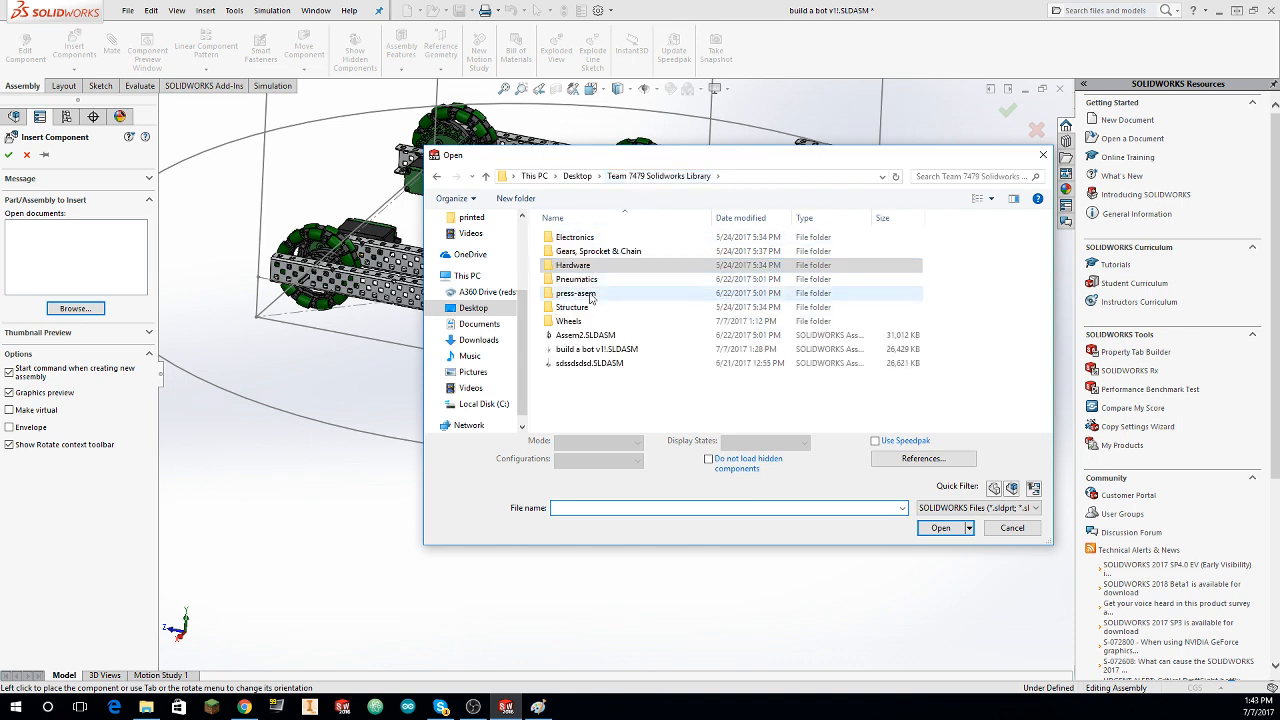
{"action": "double_click", "coordinate": [598, 307]}
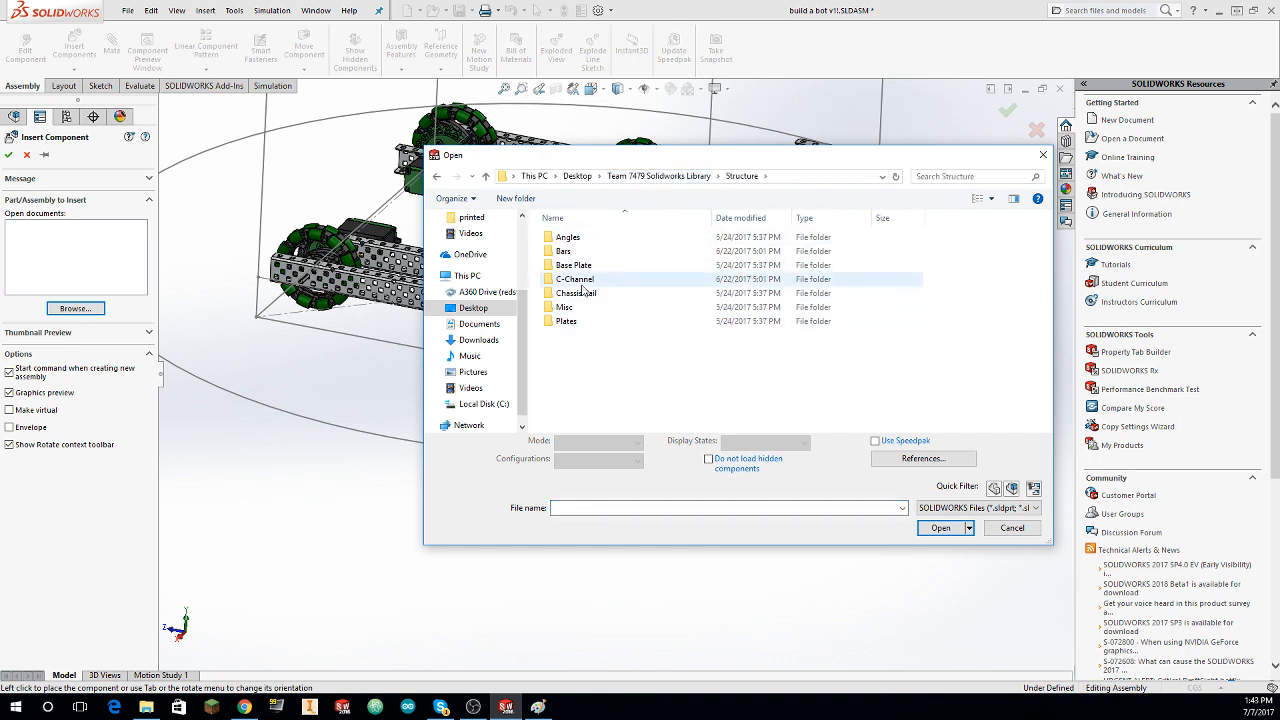
{"action": "double_click", "coordinate": [598, 280]}
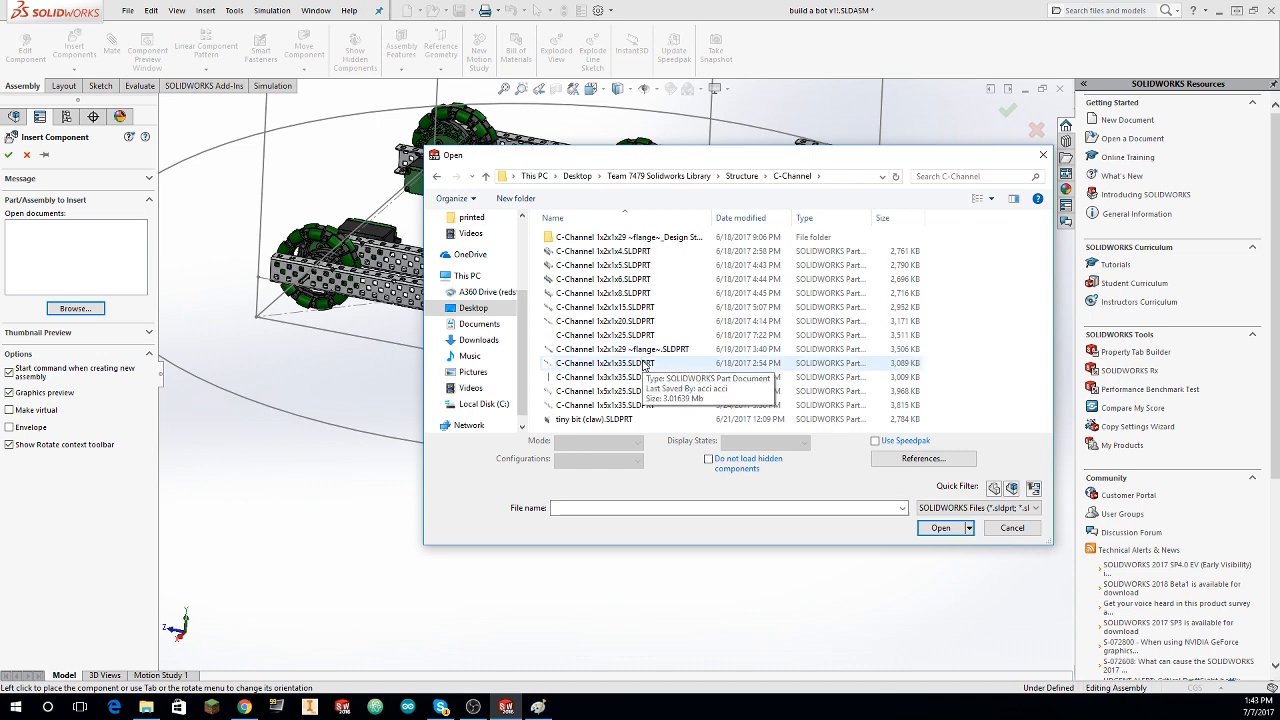
{"action": "left_click", "coordinate": [620, 363]}
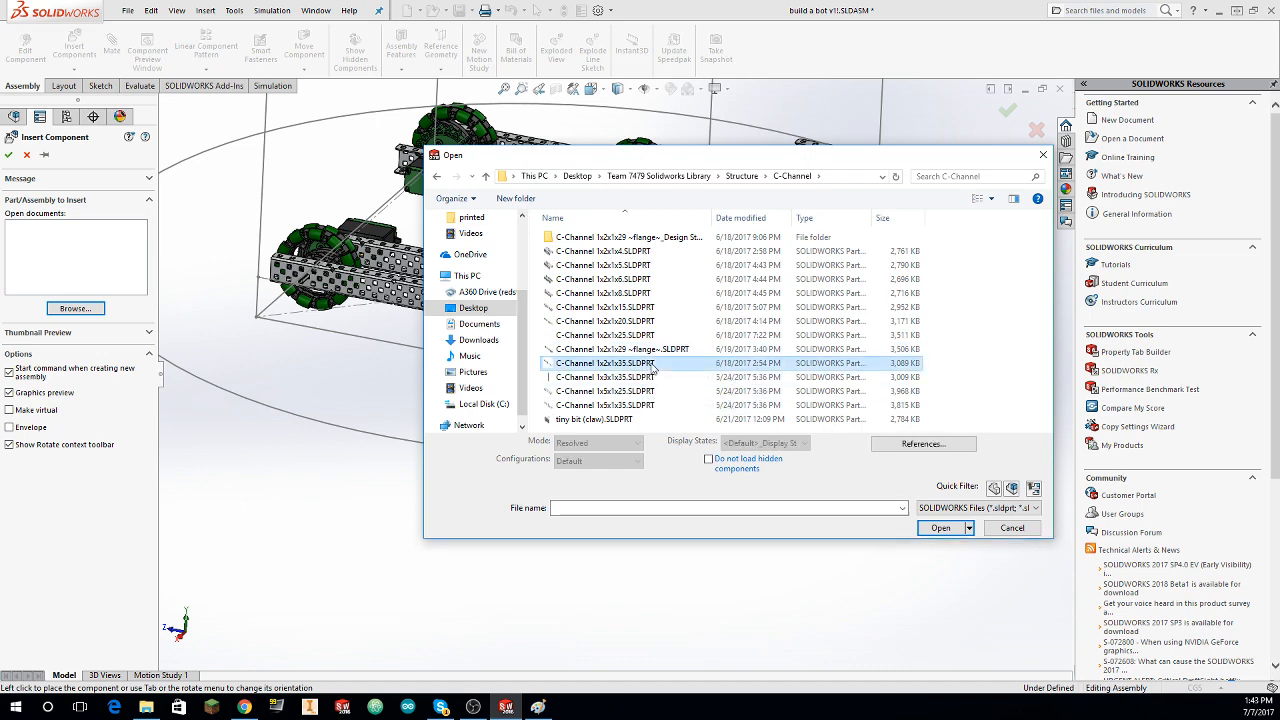
{"action": "left_click", "coordinate": [946, 523]}
Step: Rotate the C-Channel 1x2x1x35 in 90° increments until its flanges point up and place it beyond the stand-off end of the frame, parallel to the crossing channel
{"action": "right_click", "coordinate": [658, 302]}
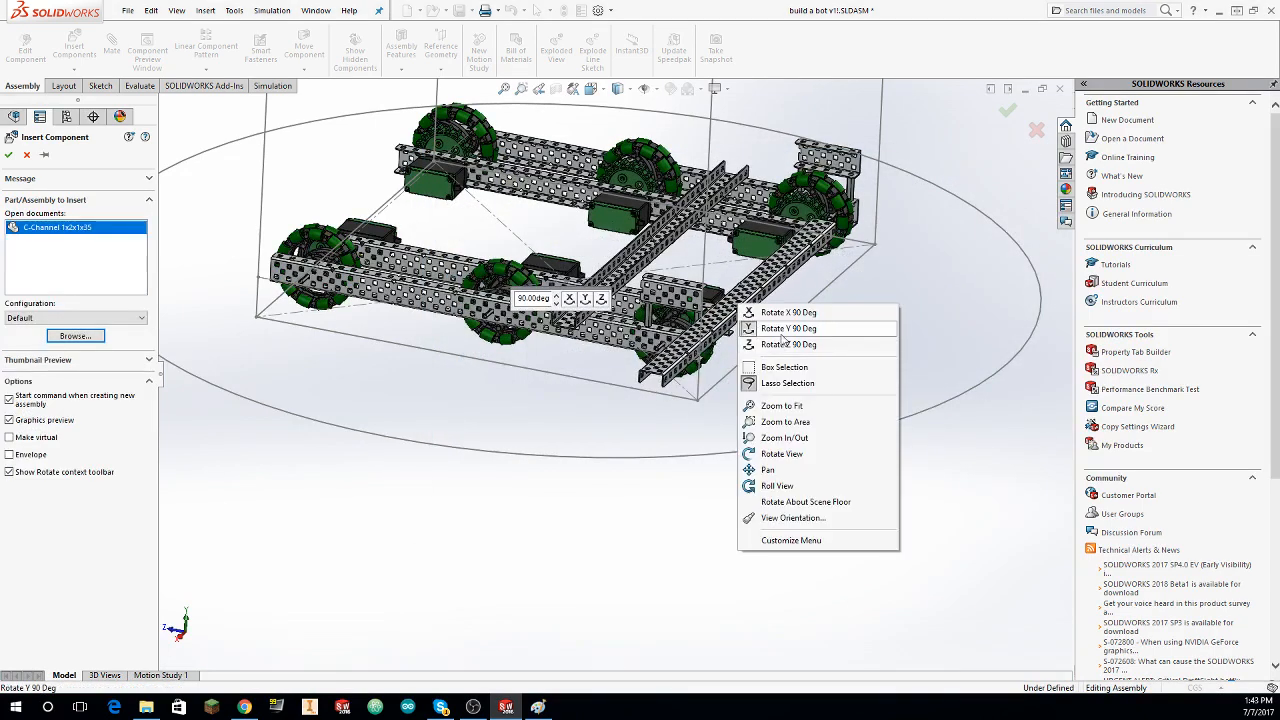
{"action": "left_click", "coordinate": [760, 345]}
{"action": "right_click", "coordinate": [760, 345]}
{"action": "left_click", "coordinate": [775, 347]}
{"action": "right_click", "coordinate": [771, 342]}
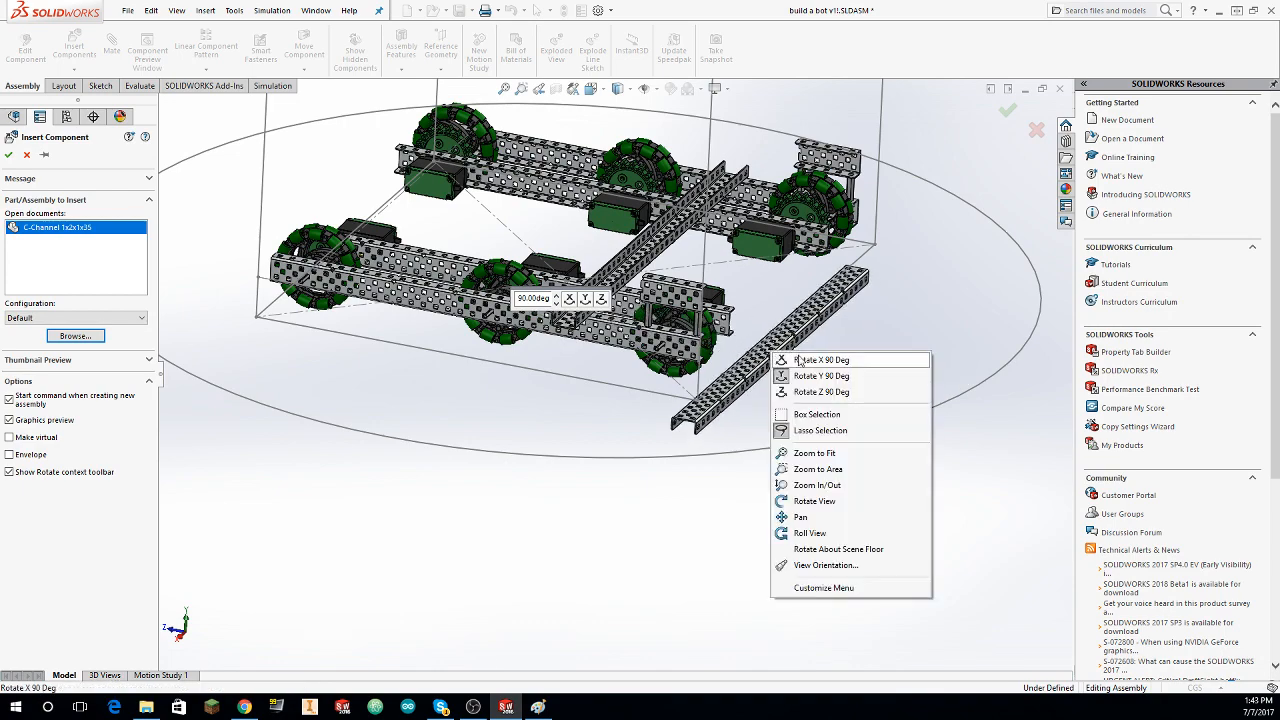
{"action": "left_click", "coordinate": [785, 355]}
{"action": "right_click", "coordinate": [773, 339]}
{"action": "left_click", "coordinate": [779, 341]}
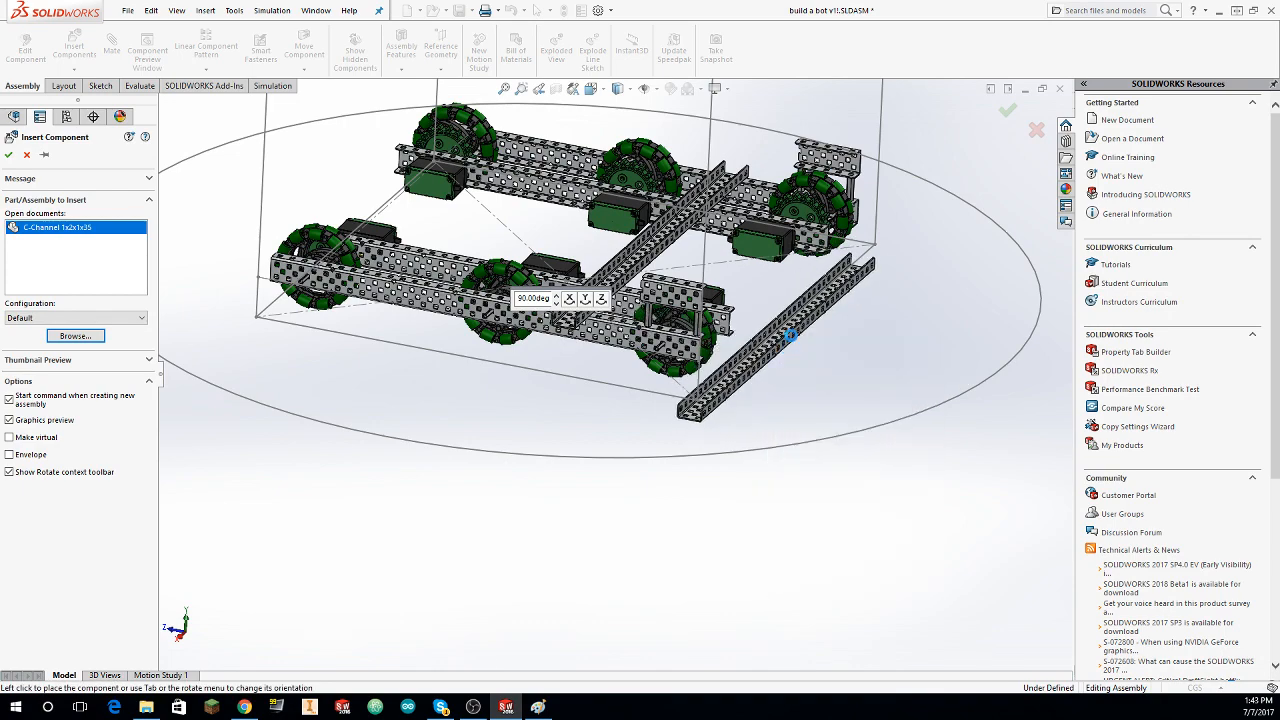
{"action": "left_click", "coordinate": [788, 336]}
{"action": "middle_click_drag", "start_coordinate": [670, 312], "coordinate": [616, 375]}
{"action": "middle_click_drag", "start_coordinate": [467, 215], "coordinate": [464, 205]}
{"action": "left_click", "coordinate": [114, 50]}
{"action": "middle_click_drag", "start_coordinate": [645, 375], "coordinate": [752, 319]}
{"action": "scroll", "coordinate": [762, 314], "scroll_direction": "down", "scroll_amount": 3}
{"action": "scroll", "coordinate": [760, 316], "scroll_direction": "up", "scroll_amount": 3}
{"action": "left_click", "coordinate": [27, 154]}
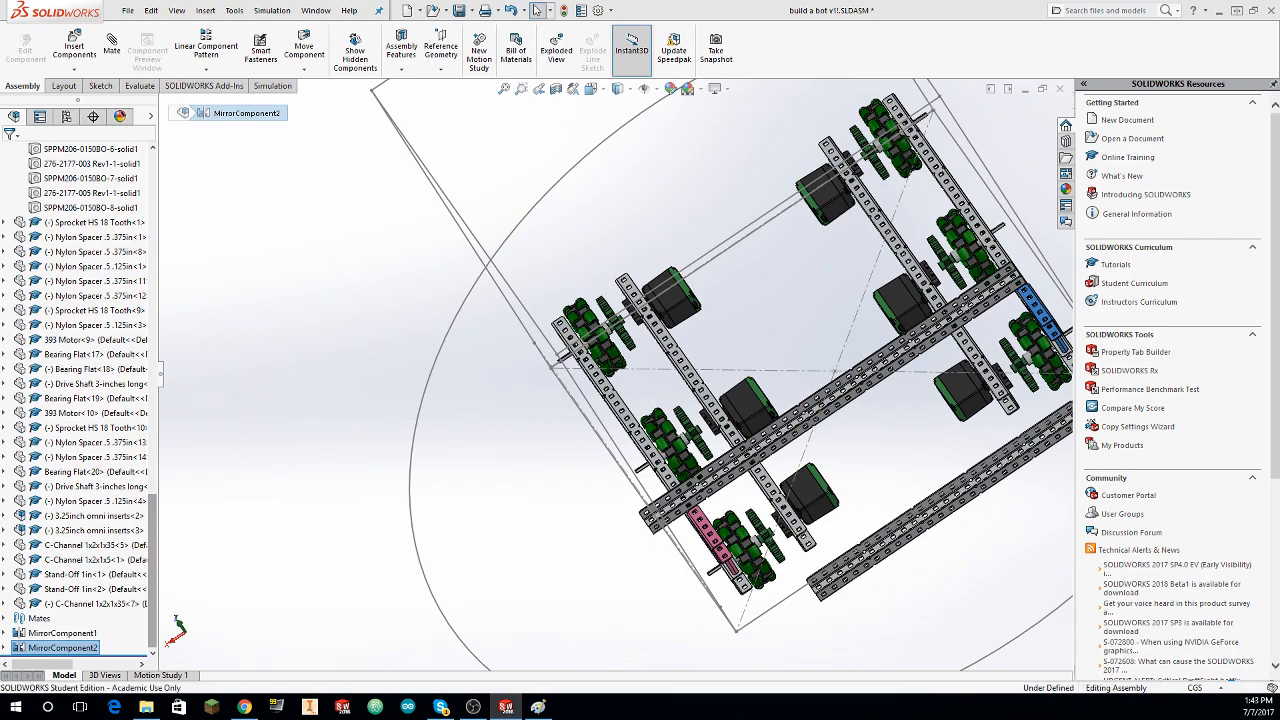
Step: Mate a face of the inserted C-Channel 1x2x1x35 coincident with the outer web face of the short C-channel on the stand-offs
{"action": "middle_click_drag", "start_coordinate": [446, 477], "coordinate": [566, 430]}
{"action": "left_click", "coordinate": [112, 48]}
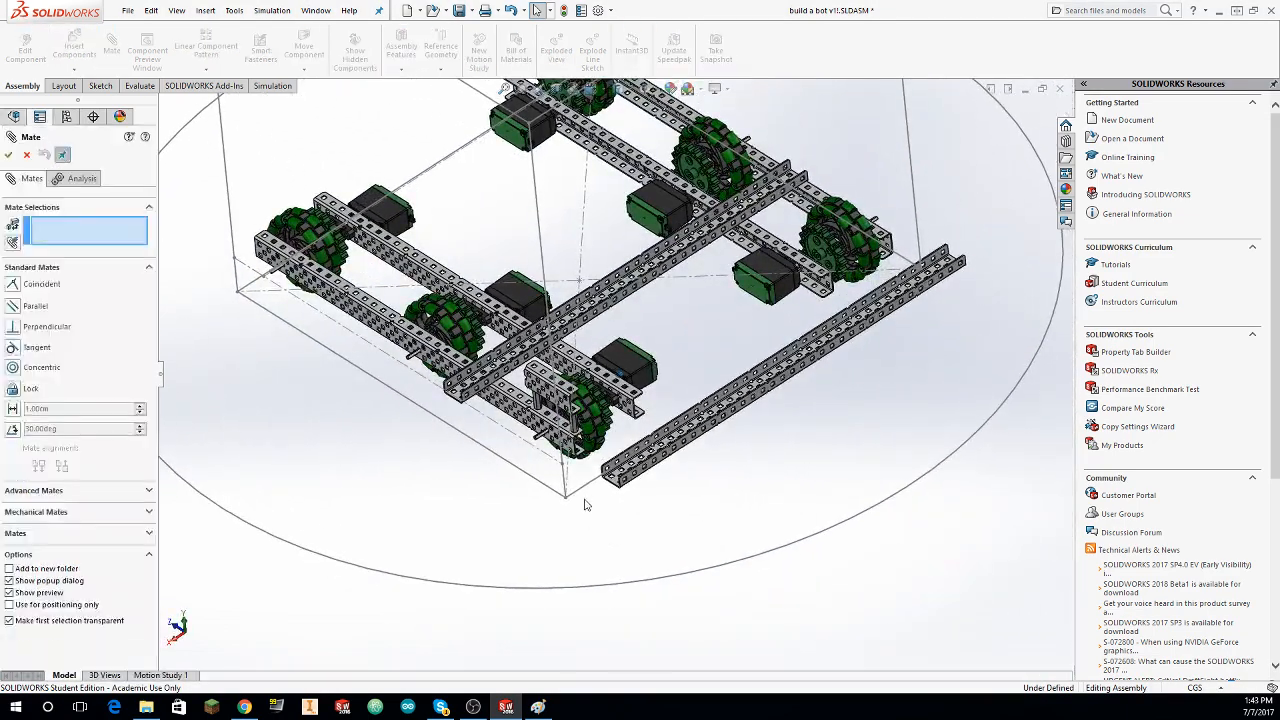
{"action": "middle_click_drag", "start_coordinate": [587, 507], "coordinate": [655, 325]}
{"action": "left_click", "coordinate": [625, 318]}
{"action": "scroll", "coordinate": [766, 283], "scroll_direction": "down", "scroll_amount": 6}
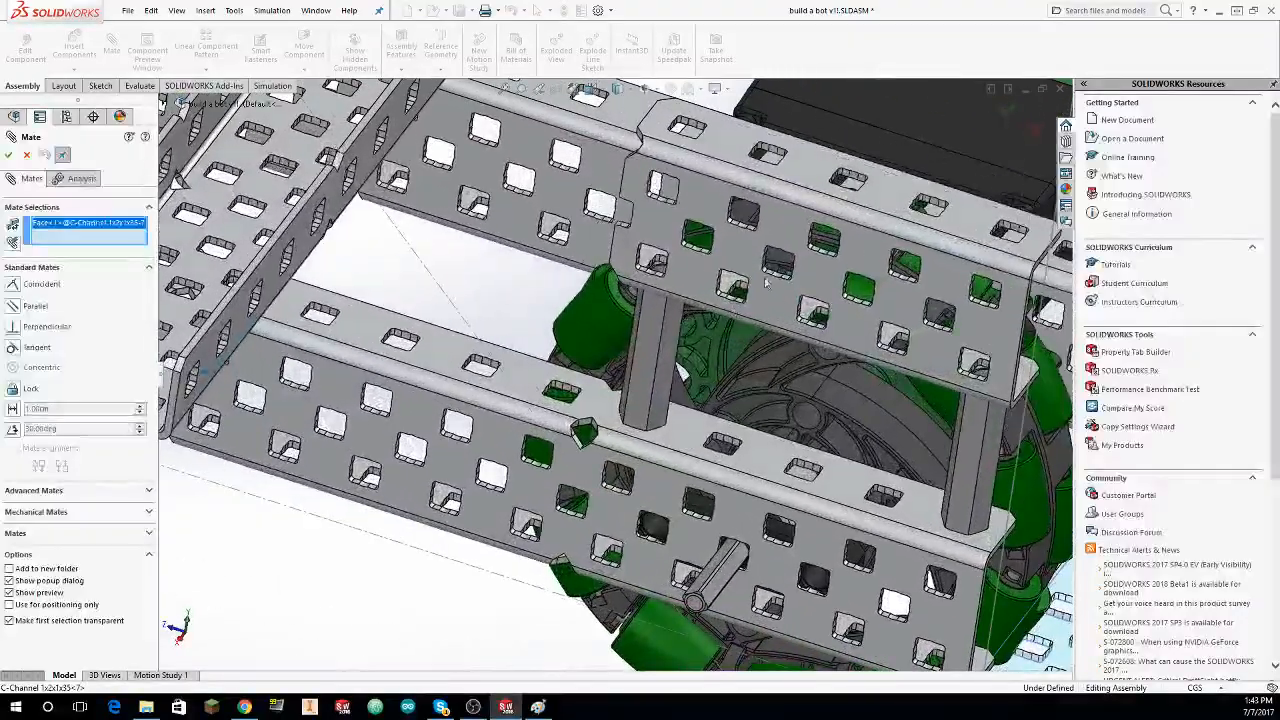
{"action": "left_click", "coordinate": [766, 283]}
{"action": "scroll", "coordinate": [353, 264], "scroll_direction": "up", "scroll_amount": 3}
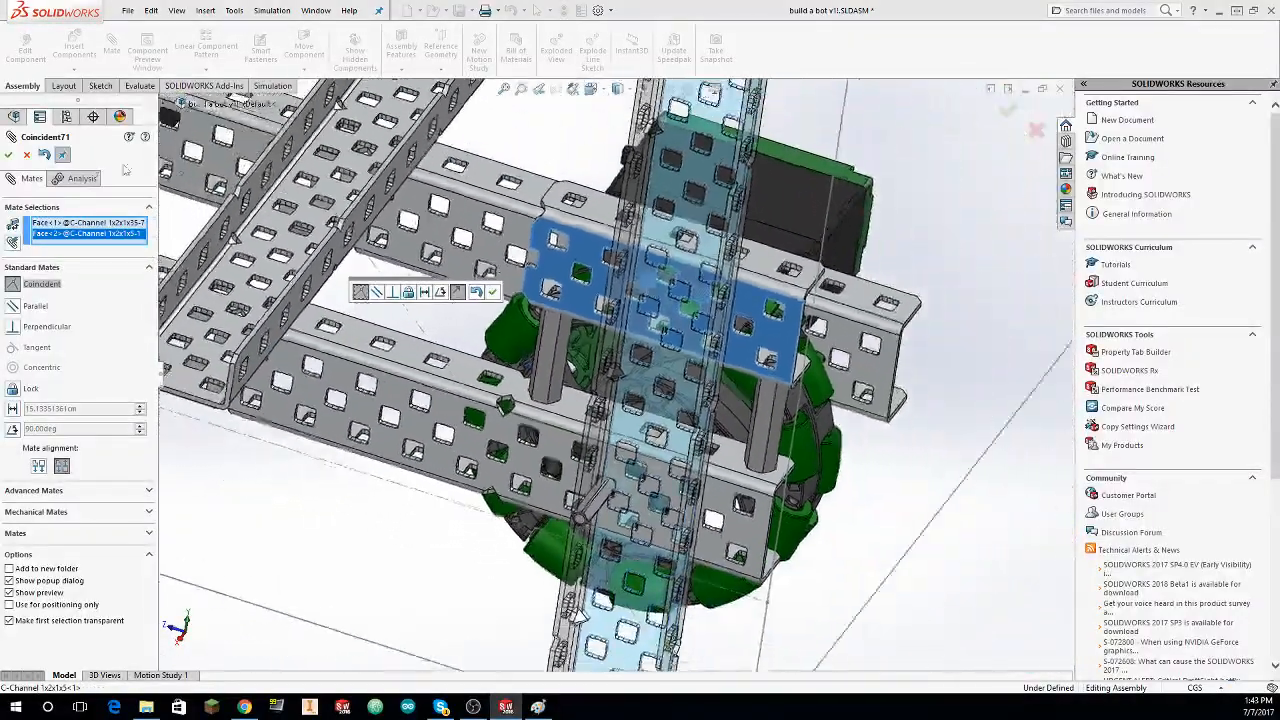
{"action": "left_click", "coordinate": [8, 158]}
{"action": "middle_click_drag", "start_coordinate": [565, 460], "coordinate": [592, 438]}
{"action": "scroll", "coordinate": [592, 438], "scroll_direction": "up", "scroll_amount": 1}
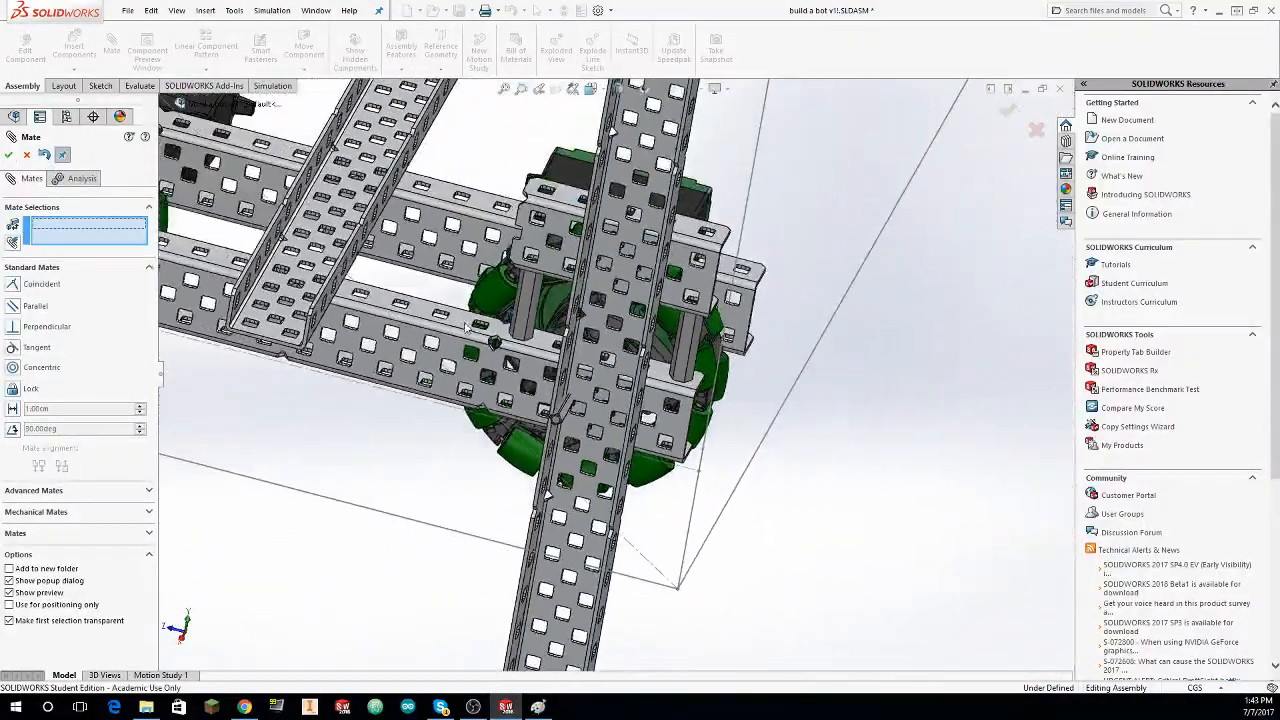
{"action": "key", "text": "Escape"}
Step: Slide the C-Channel 1x2x1x35 up along the short C-channel until its end sits at the outer side rail, and clear the preselected mate face
{"action": "left_click_drag", "start_coordinate": [592, 438], "coordinate": [588, 300]}
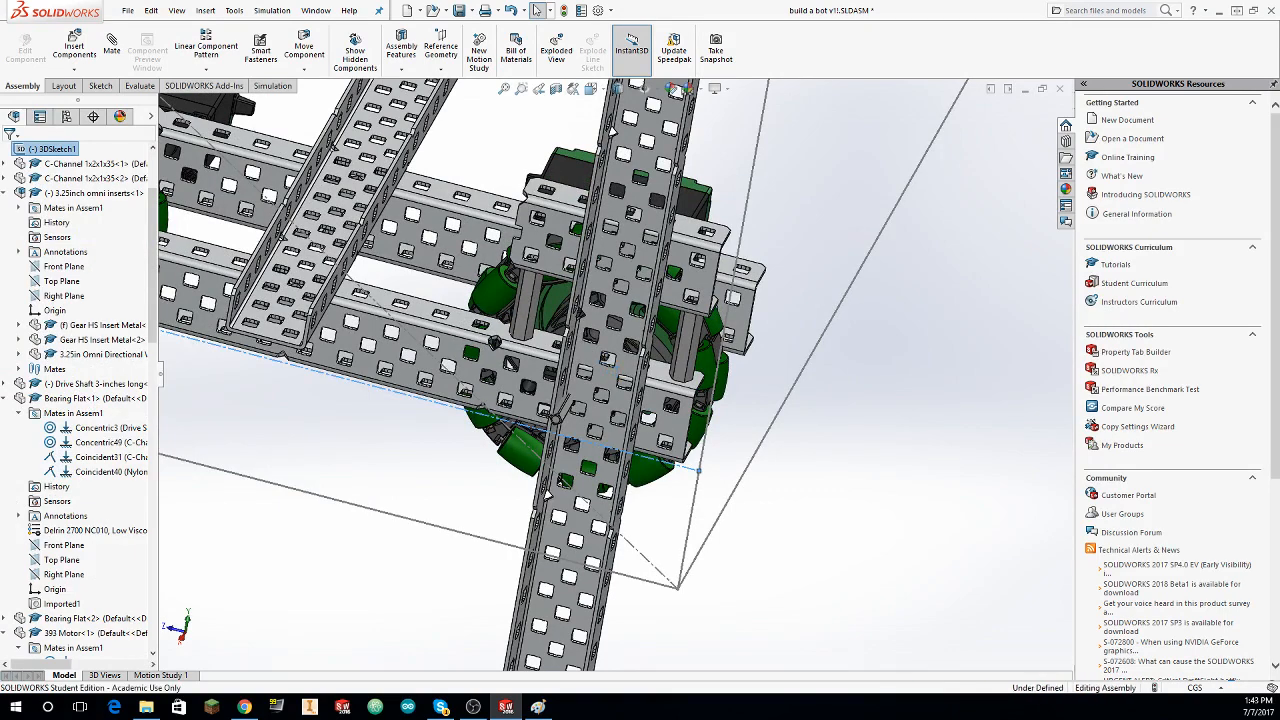
{"action": "left_click_drag", "start_coordinate": [612, 362], "coordinate": [666, 74]}
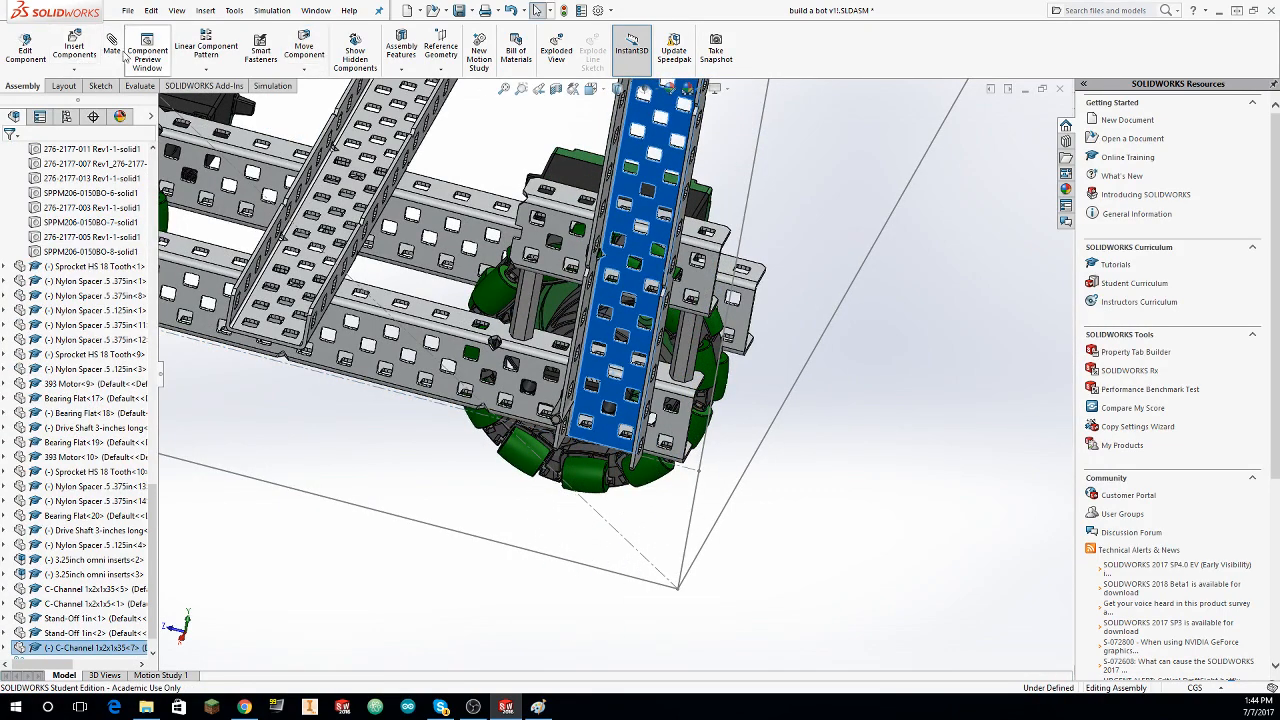
{"action": "scroll", "coordinate": [607, 407], "scroll_direction": "down", "scroll_amount": 5}
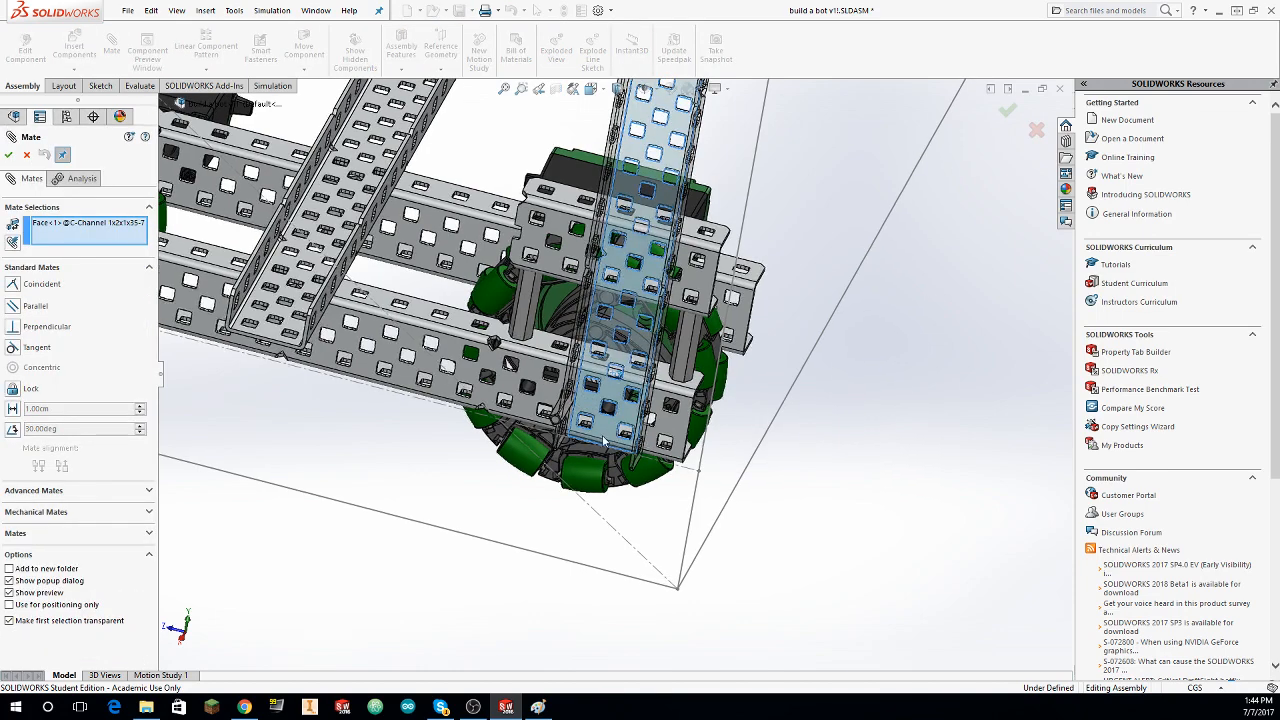
{"action": "right_click", "coordinate": [68, 224]}
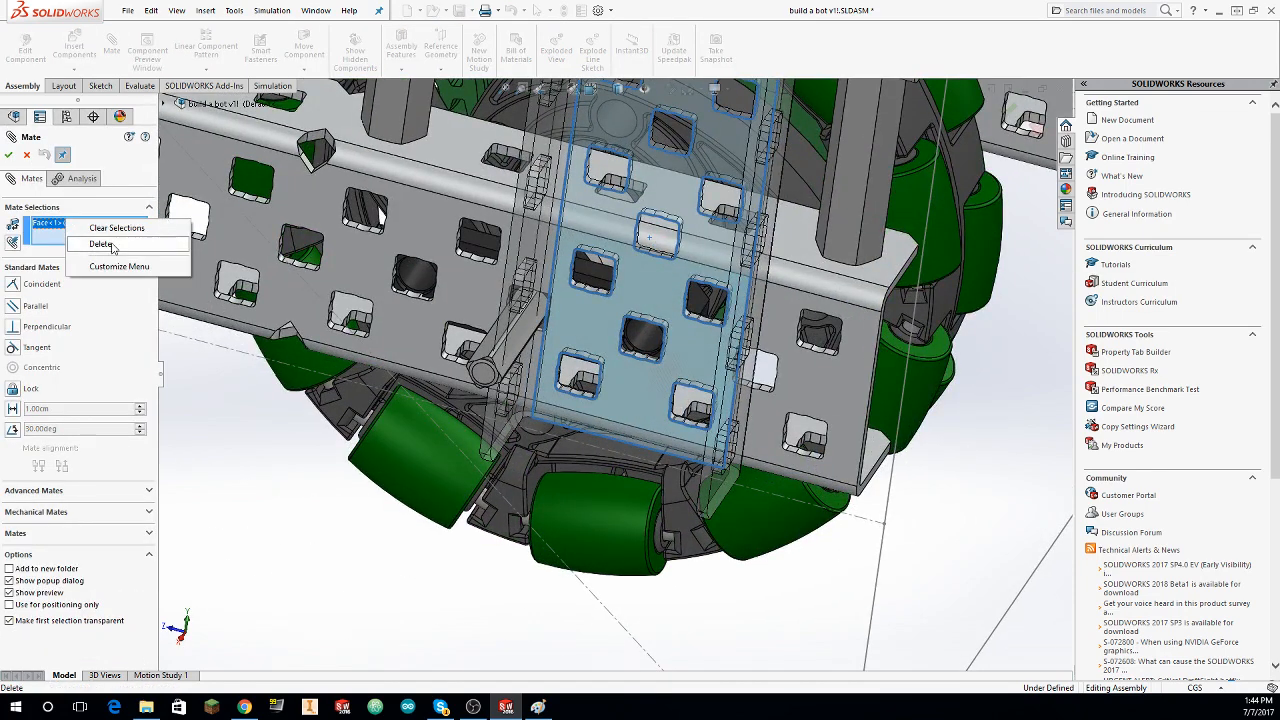
{"action": "left_click", "coordinate": [95, 246]}
Step: Mate a hole near the C-channel's lower end concentric with the hole behind it in the outer side rail
{"action": "scroll", "coordinate": [562, 398], "scroll_direction": "down", "scroll_amount": 4}
{"action": "mouse_move", "coordinate": [563, 396]}
{"action": "middle_mouse_down"}
{"action": "mouse_move", "coordinate": [617, 383]}
{"action": "mouse_move", "coordinate": [567, 383]}
{"action": "middle_mouse_up"}
{"action": "left_click", "coordinate": [568, 378]}
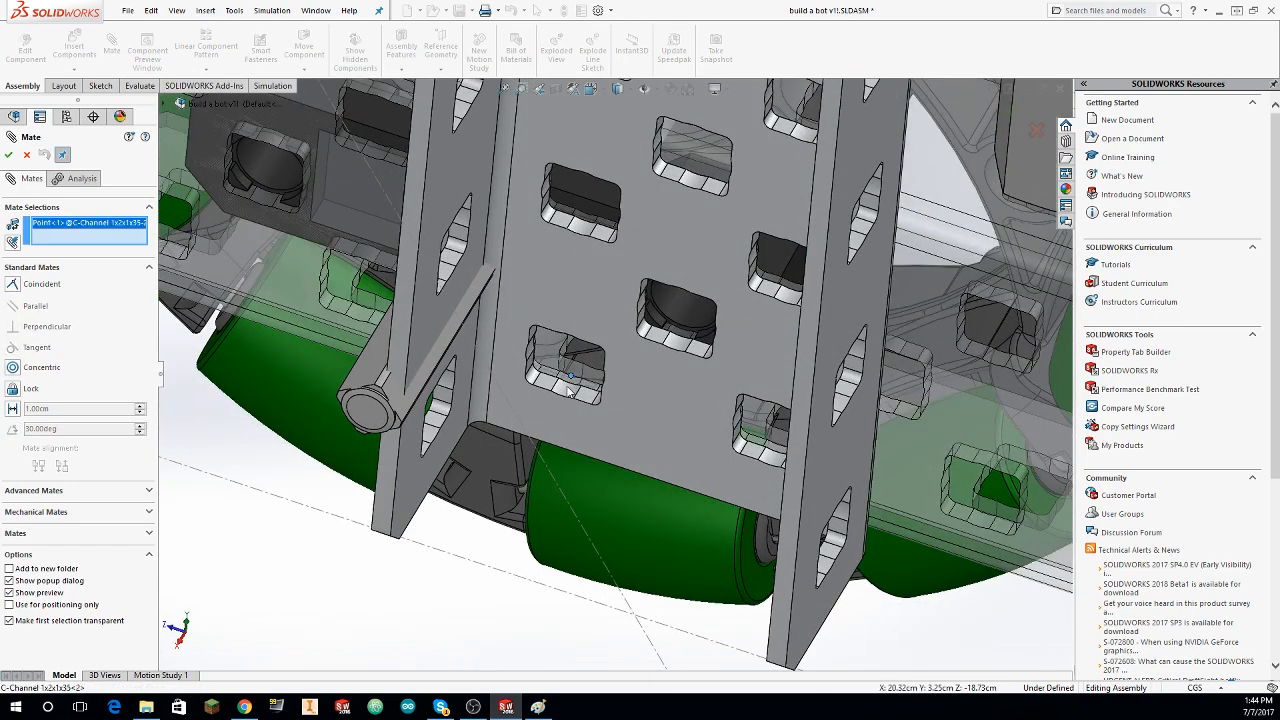
{"action": "key", "text": "Escape"}
{"action": "left_click", "coordinate": [118, 46]}
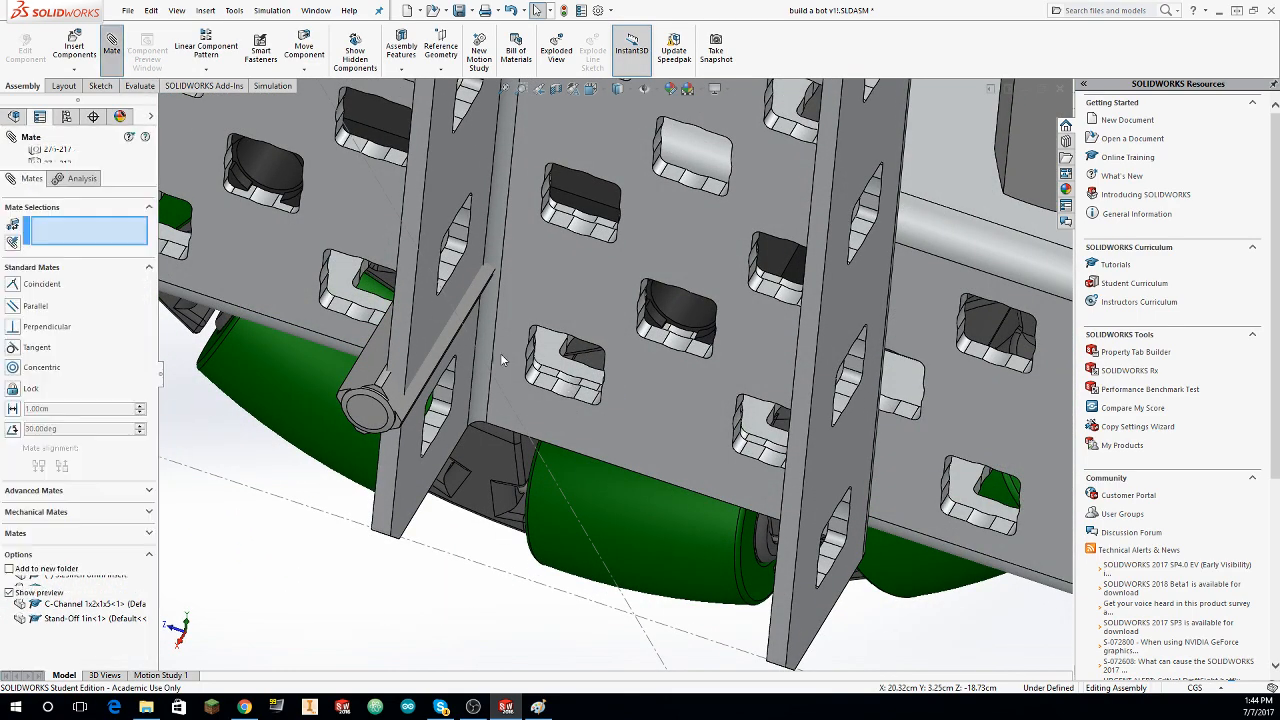
{"action": "left_click", "coordinate": [568, 390]}
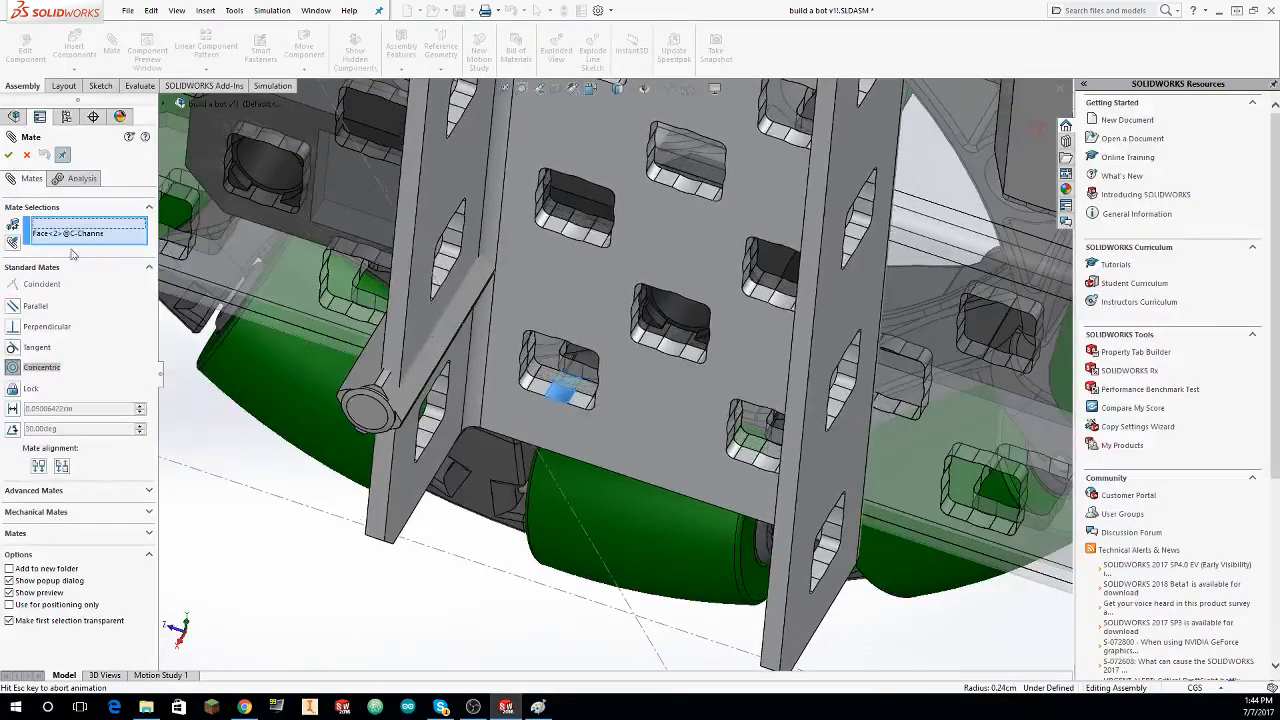
{"action": "left_click", "coordinate": [9, 155]}
Step: Add a second concentric mate between another hole of the C-channel and the matching side rail hole
{"action": "middle_click_drag", "start_coordinate": [476, 236], "coordinate": [812, 302]}
{"action": "left_click", "coordinate": [815, 305]}
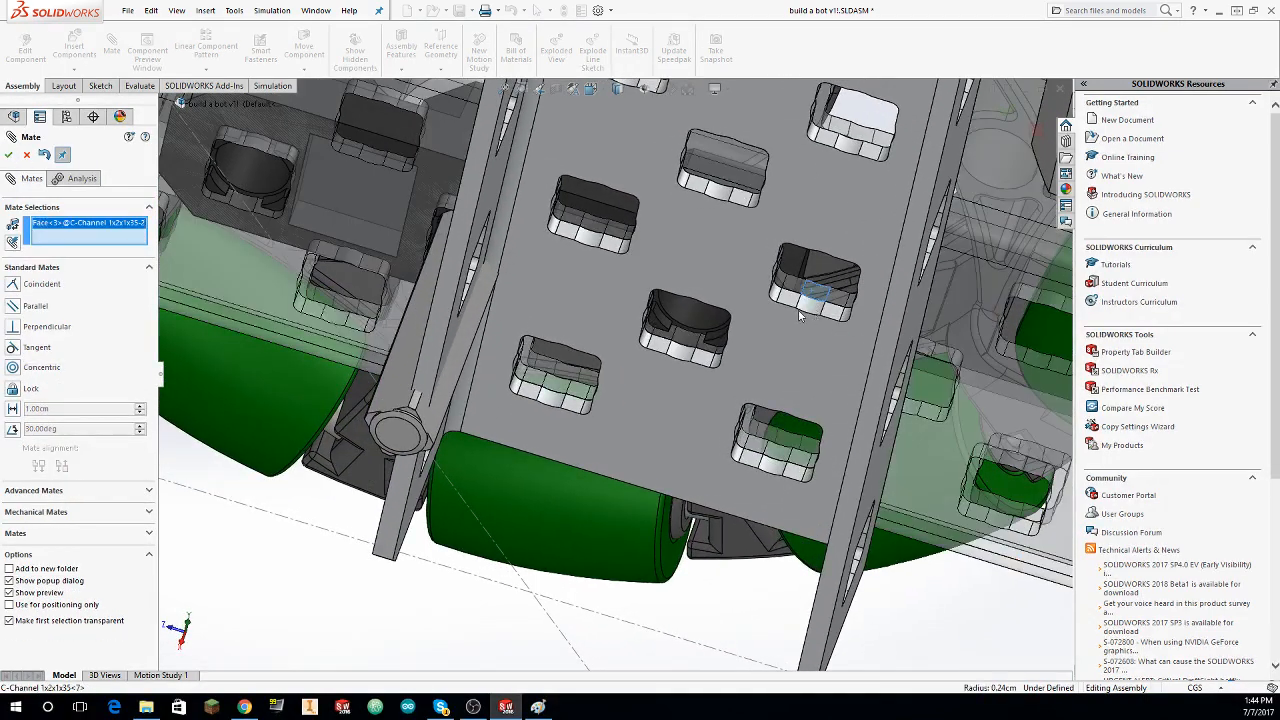
{"action": "left_click", "coordinate": [800, 316]}
{"action": "left_click", "coordinate": [9, 155]}
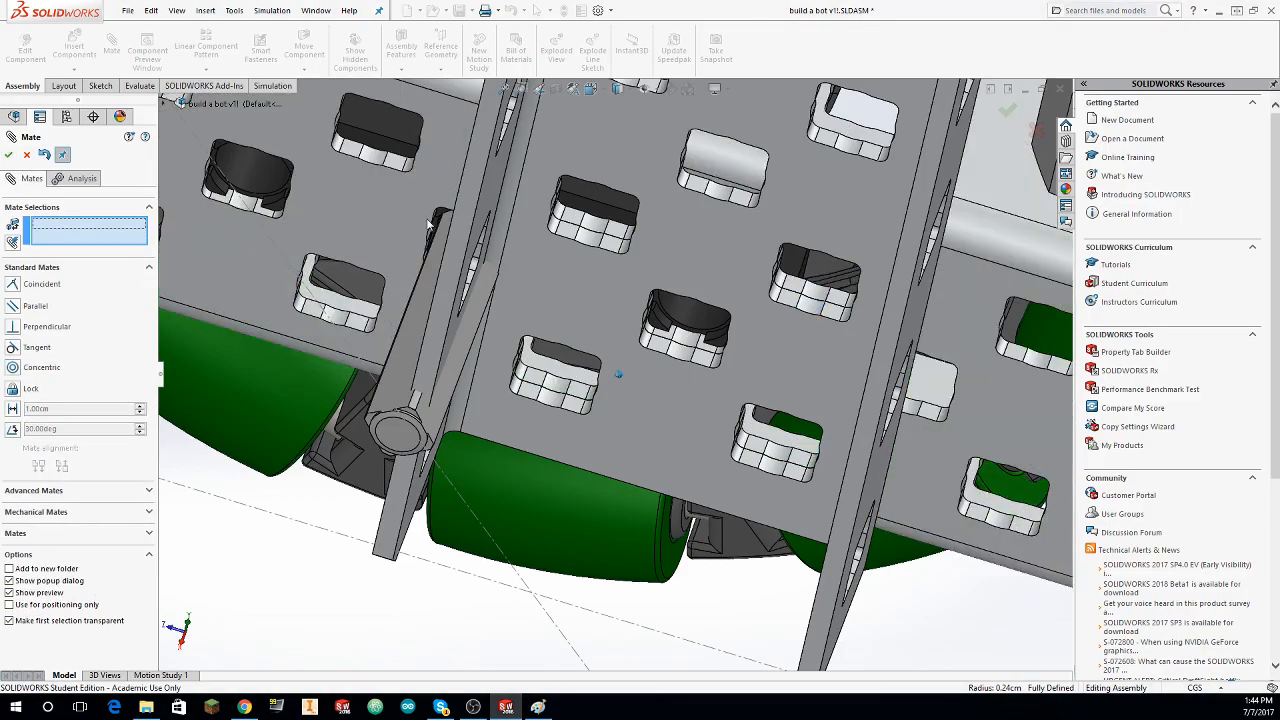
Step: Undo the two concentric hole mates and the slide of the C-Channel 1x2x1x35
{"action": "middle_click_drag", "start_coordinate": [470, 200], "coordinate": [537, 390]}
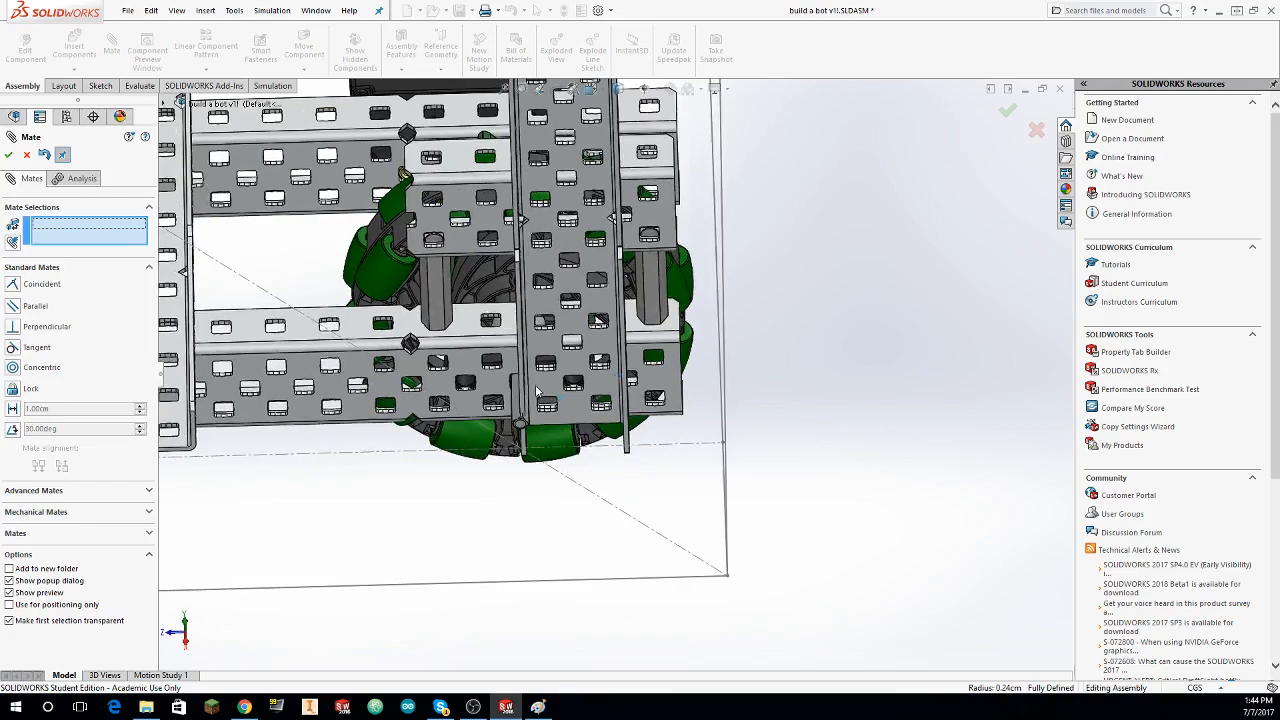
{"action": "scroll", "coordinate": [537, 390], "scroll_direction": "down", "scroll_amount": 5}
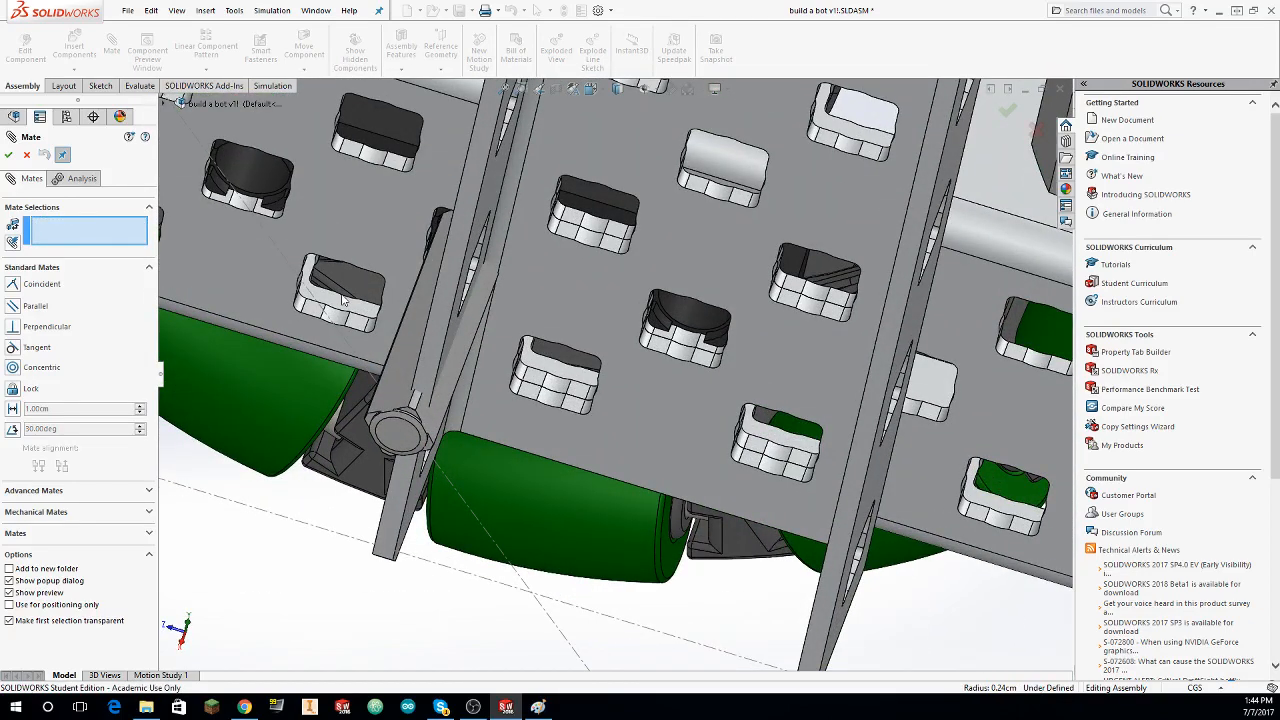
{"action": "key", "text": "Escape"}
{"action": "middle_click_drag", "start_coordinate": [346, 316], "coordinate": [310, 314]}
{"action": "scroll", "coordinate": [346, 314], "scroll_direction": "up", "scroll_amount": 6}
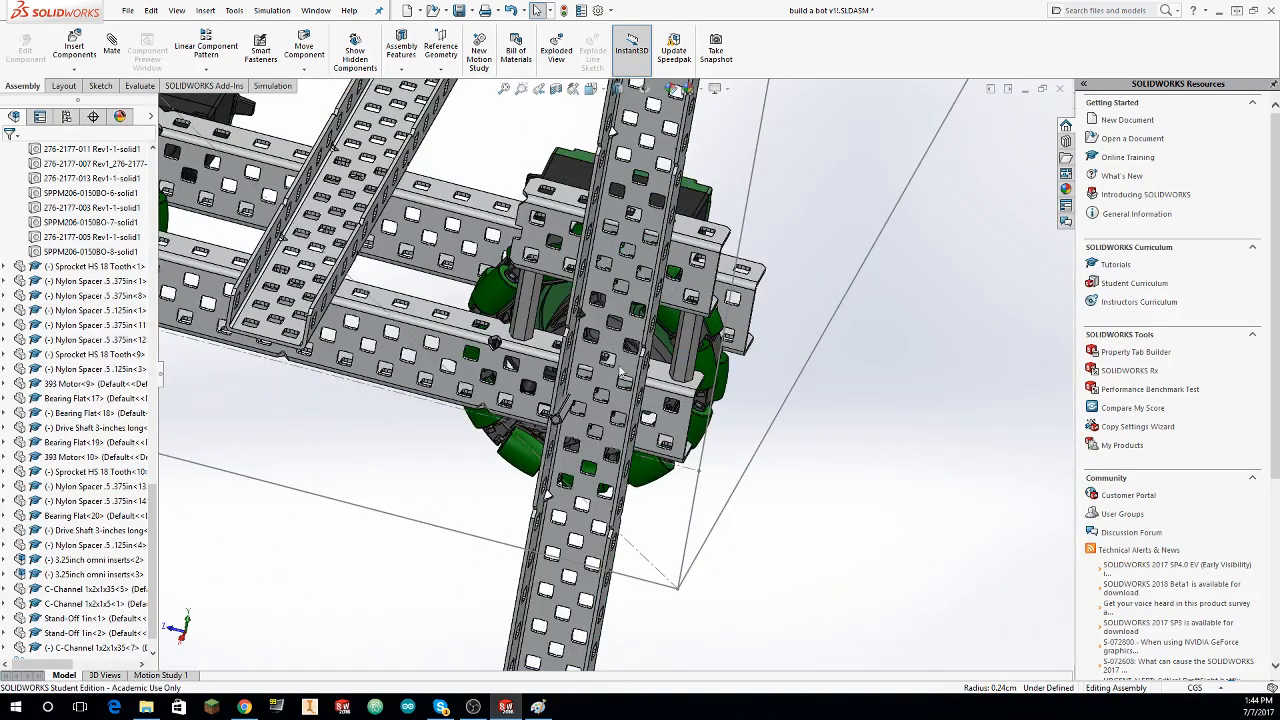
Step: Slide the C-Channel 1x2x1x35 up again and mate its lower corner hole concentric with a hole in the outer side rail
{"action": "left_click_drag", "start_coordinate": [612, 268], "coordinate": [628, 5]}
{"action": "left_click", "coordinate": [111, 50]}
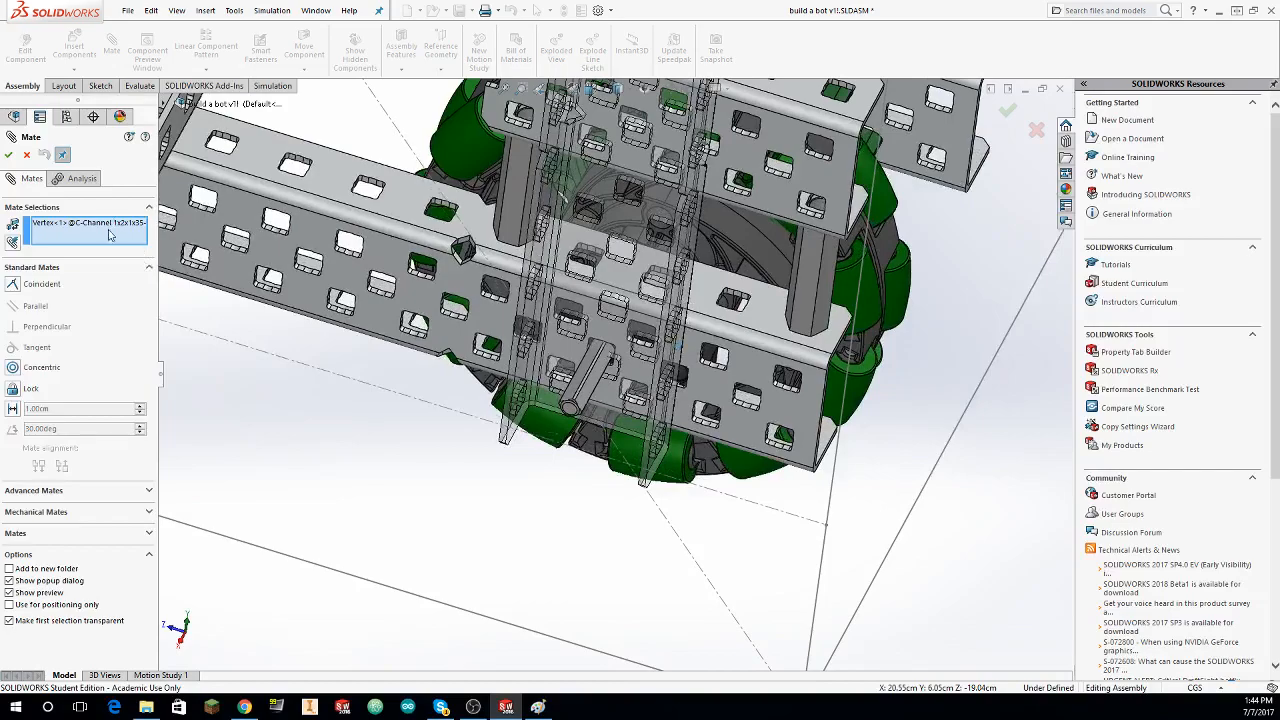
{"action": "left_click", "coordinate": [150, 239]}
{"action": "scroll", "coordinate": [563, 444], "scroll_direction": "down", "scroll_amount": 5}
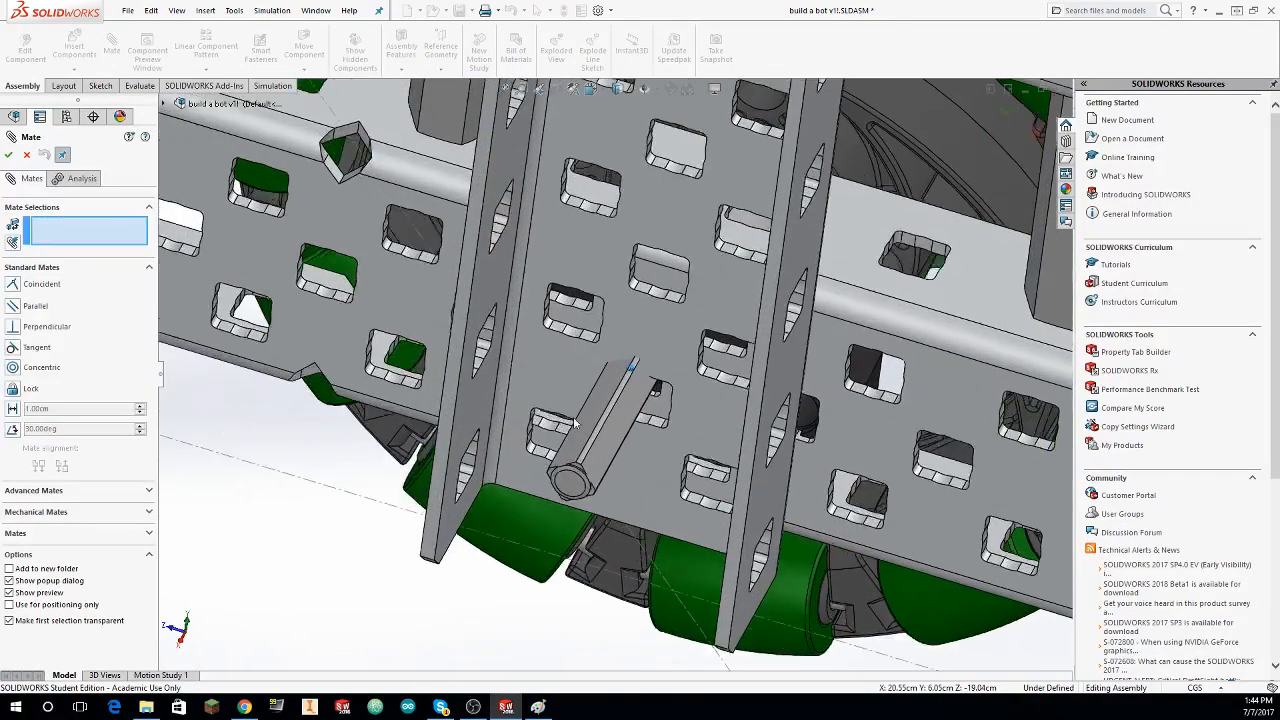
{"action": "scroll", "coordinate": [563, 444], "scroll_direction": "down", "scroll_amount": 5}
{"action": "left_click", "coordinate": [688, 415]}
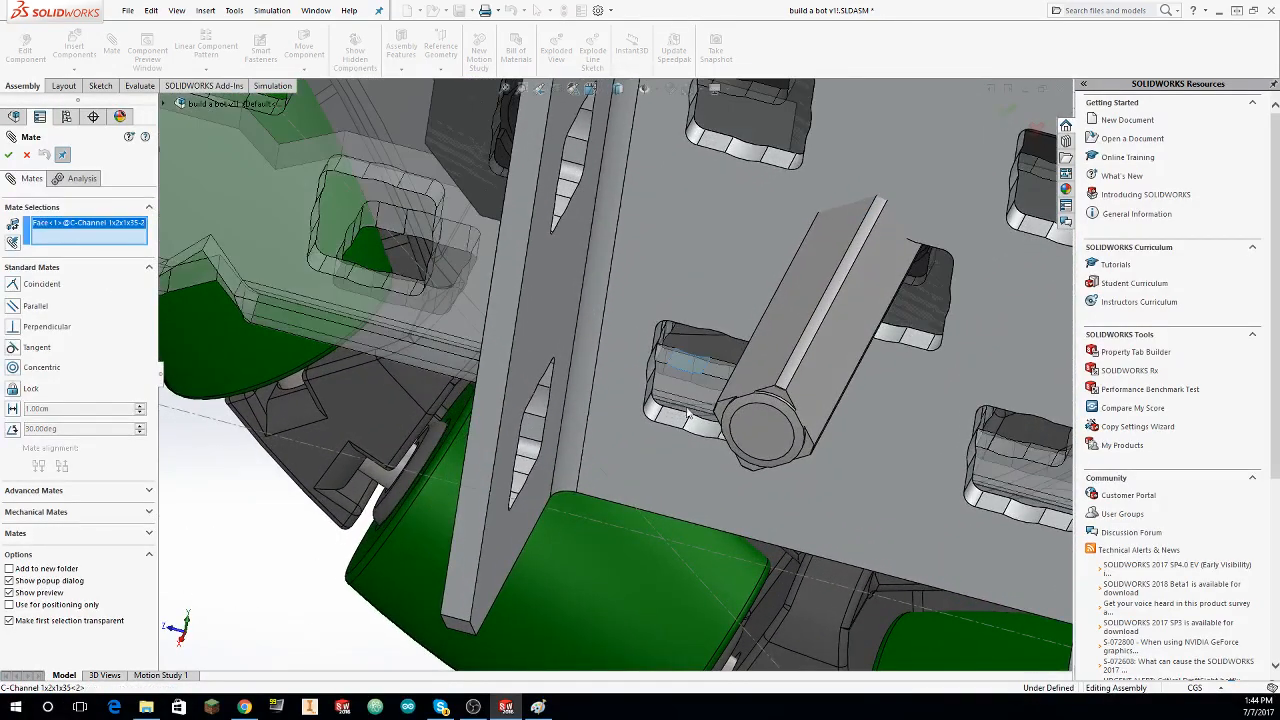
{"action": "left_click", "coordinate": [698, 430]}
{"action": "key", "text": "Return"}
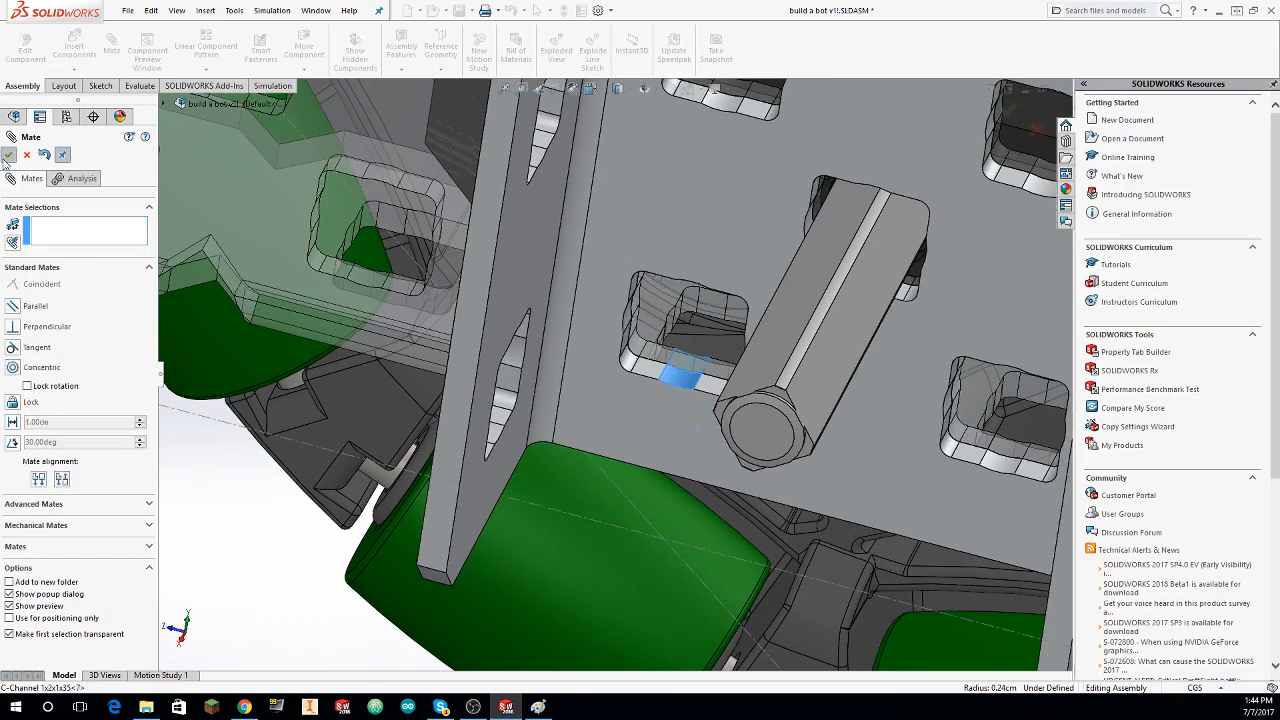
Step: Mate a second, higher hole on the opposite edge of the C-channel's web concentric with the side rail hole behind it
{"action": "scroll", "coordinate": [930, 278], "scroll_direction": "up", "scroll_amount": 4}
{"action": "left_click", "coordinate": [817, 284]}
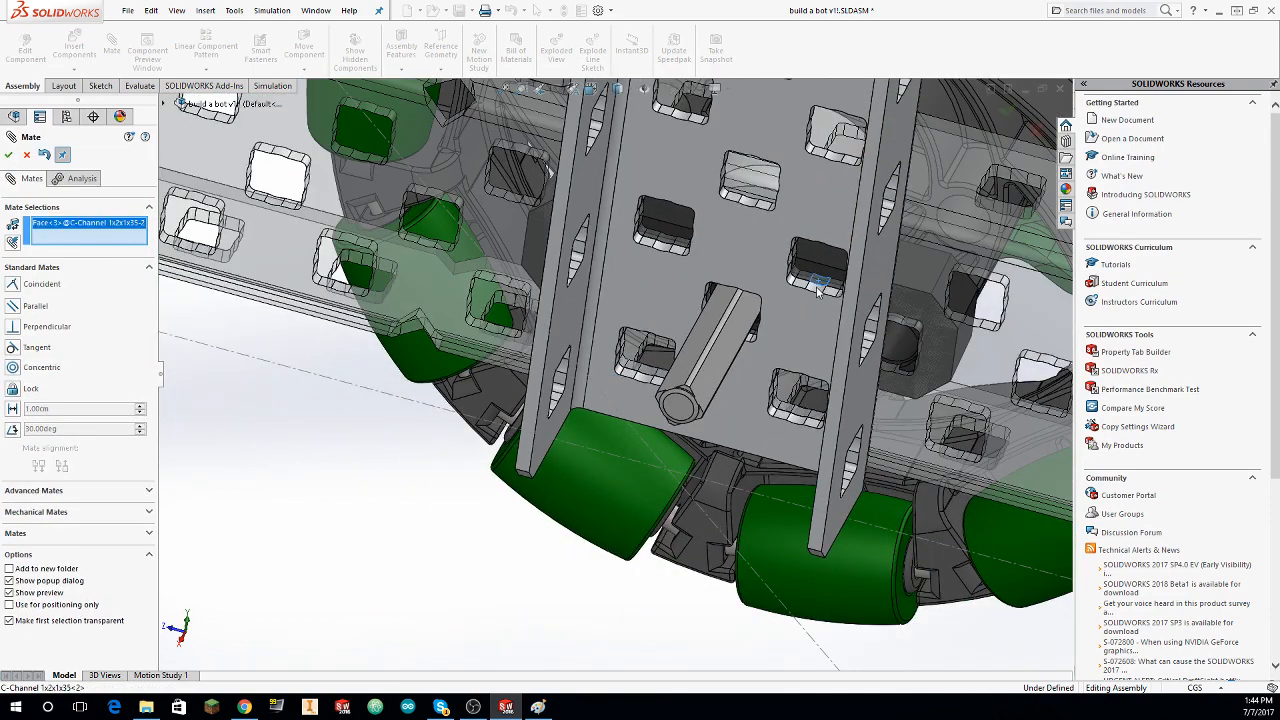
{"action": "left_click", "coordinate": [760, 299]}
{"action": "left_click", "coordinate": [8, 155]}
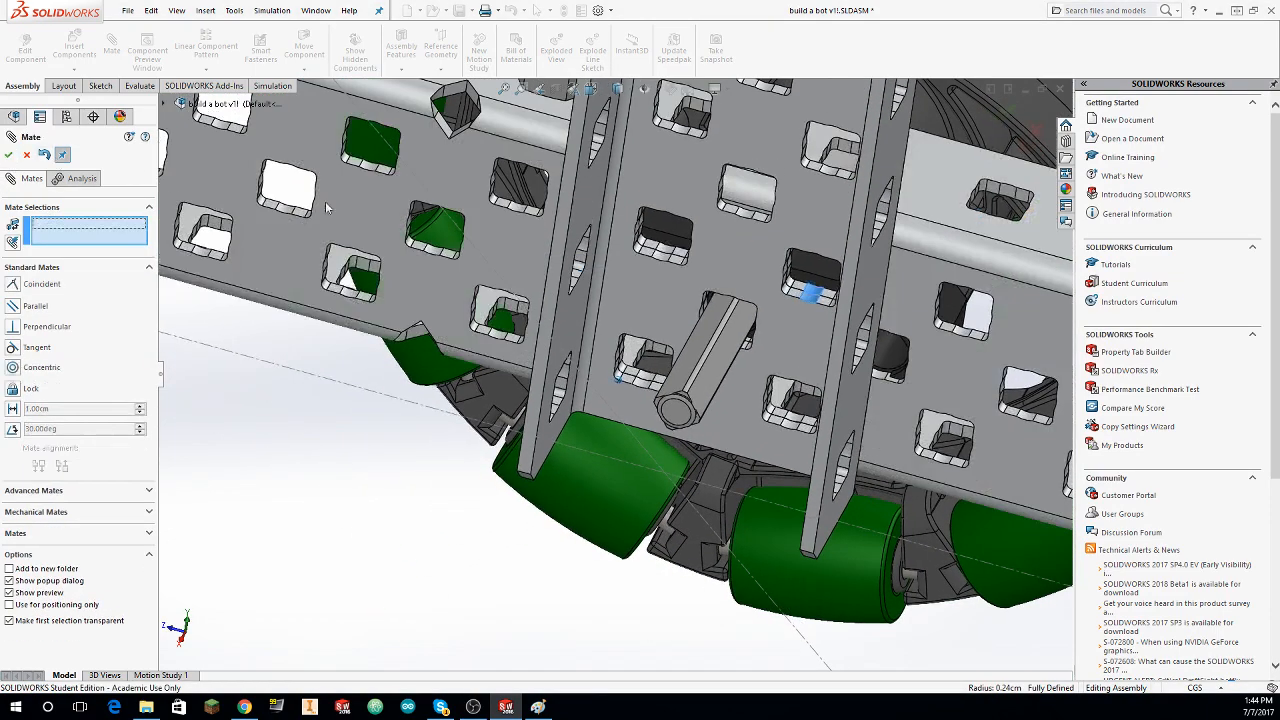
Step: Finish mating and delete the upright C-Channel 1x2x1x35 from the assembly
{"action": "scroll", "coordinate": [490, 238], "scroll_direction": "up", "scroll_amount": 10}
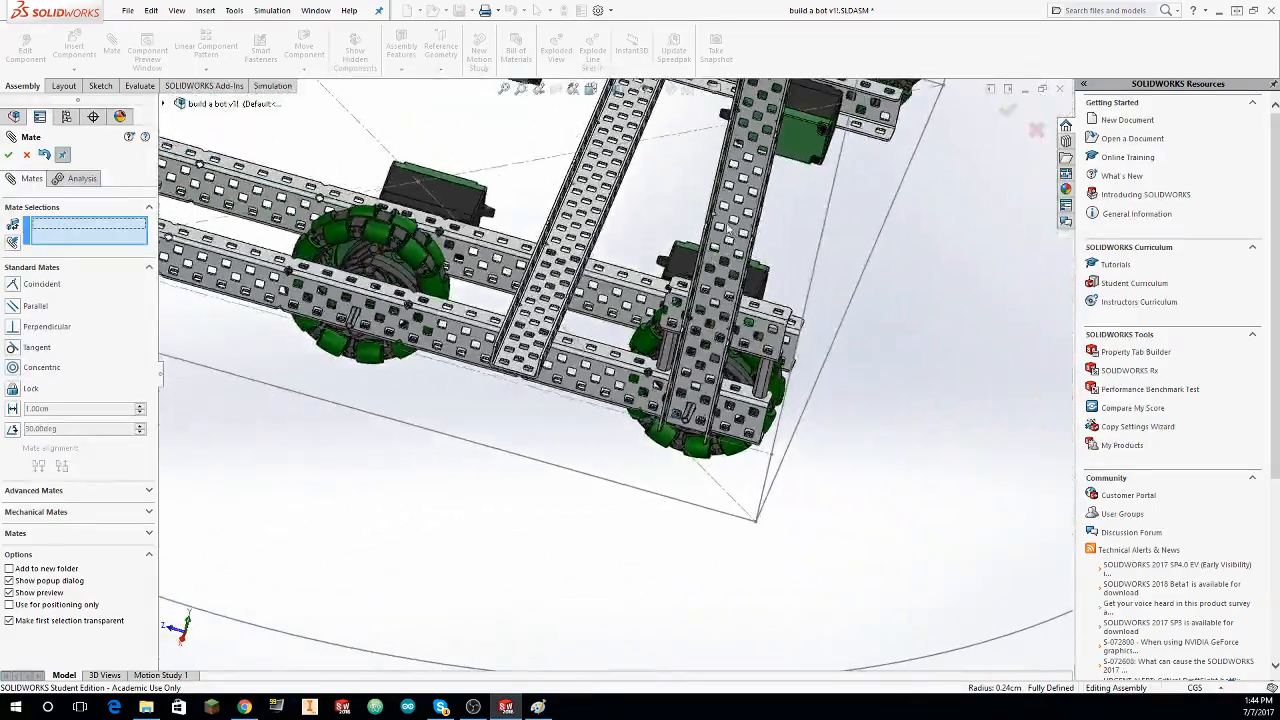
{"action": "scroll", "coordinate": [717, 225], "scroll_direction": "up", "scroll_amount": 6}
{"action": "middle_click_drag", "start_coordinate": [680, 198], "coordinate": [673, 329]}
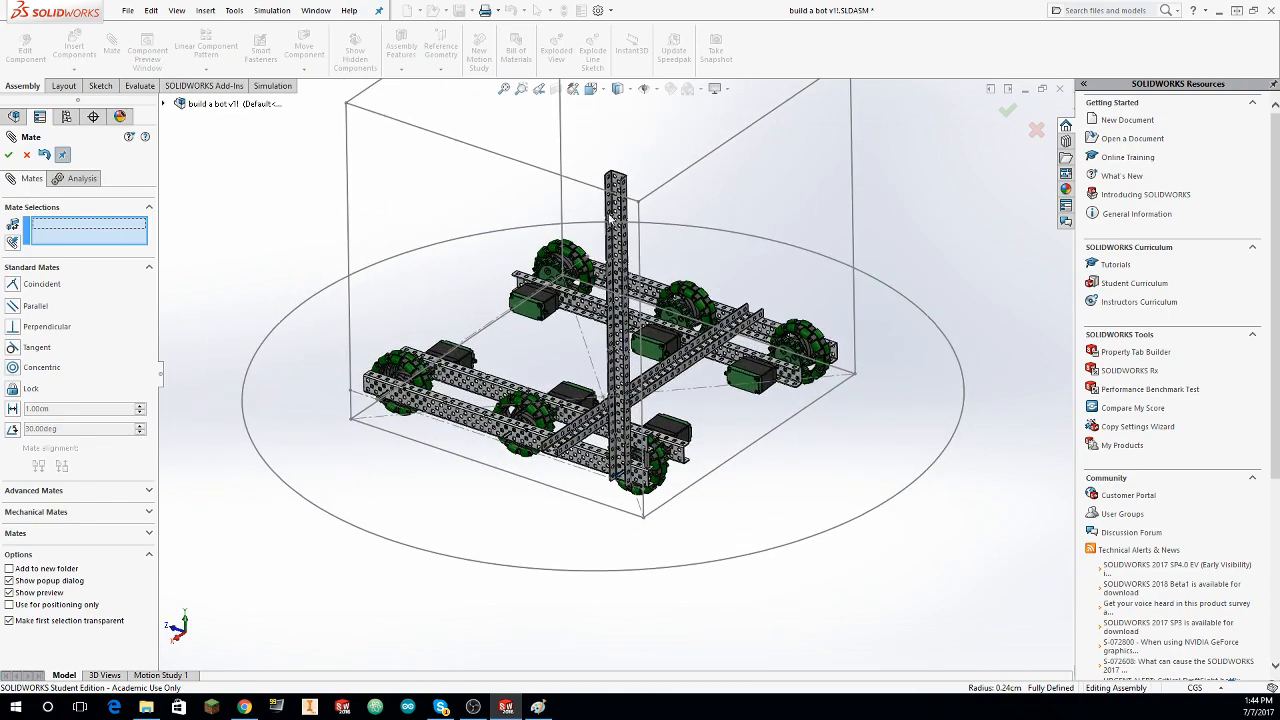
{"action": "key", "text": "Escape"}
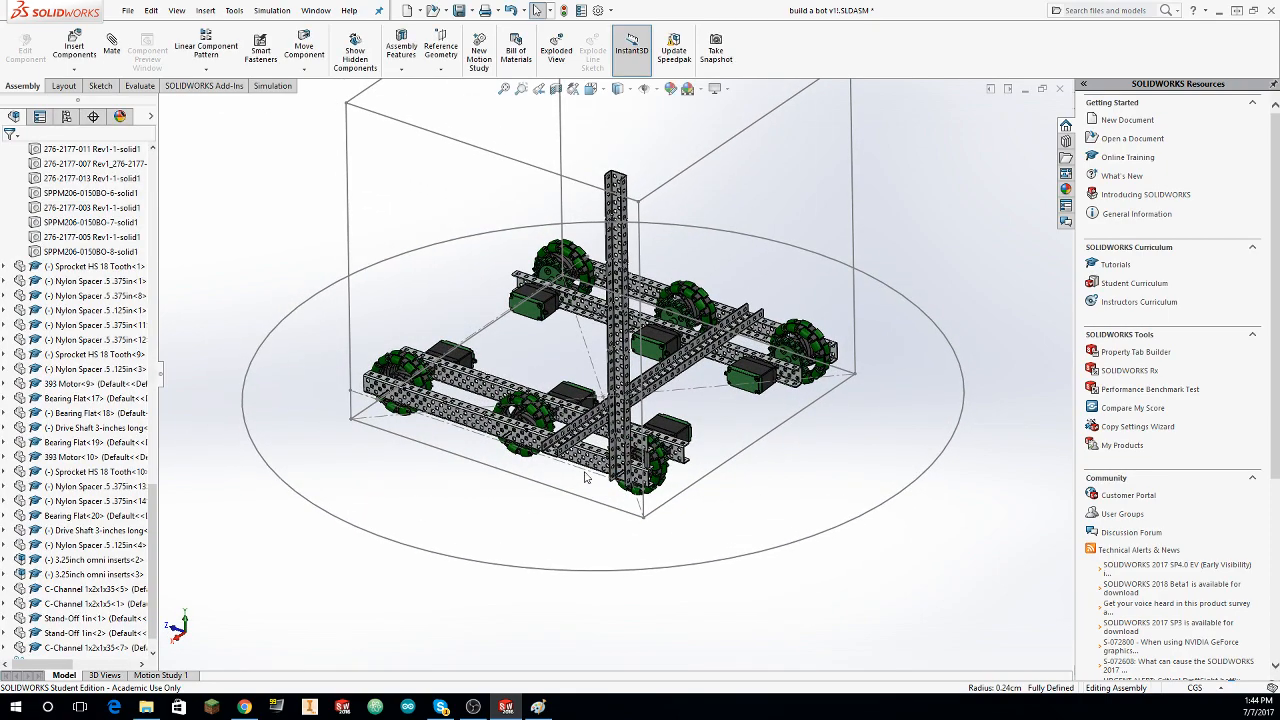
{"action": "left_click", "coordinate": [617, 258]}
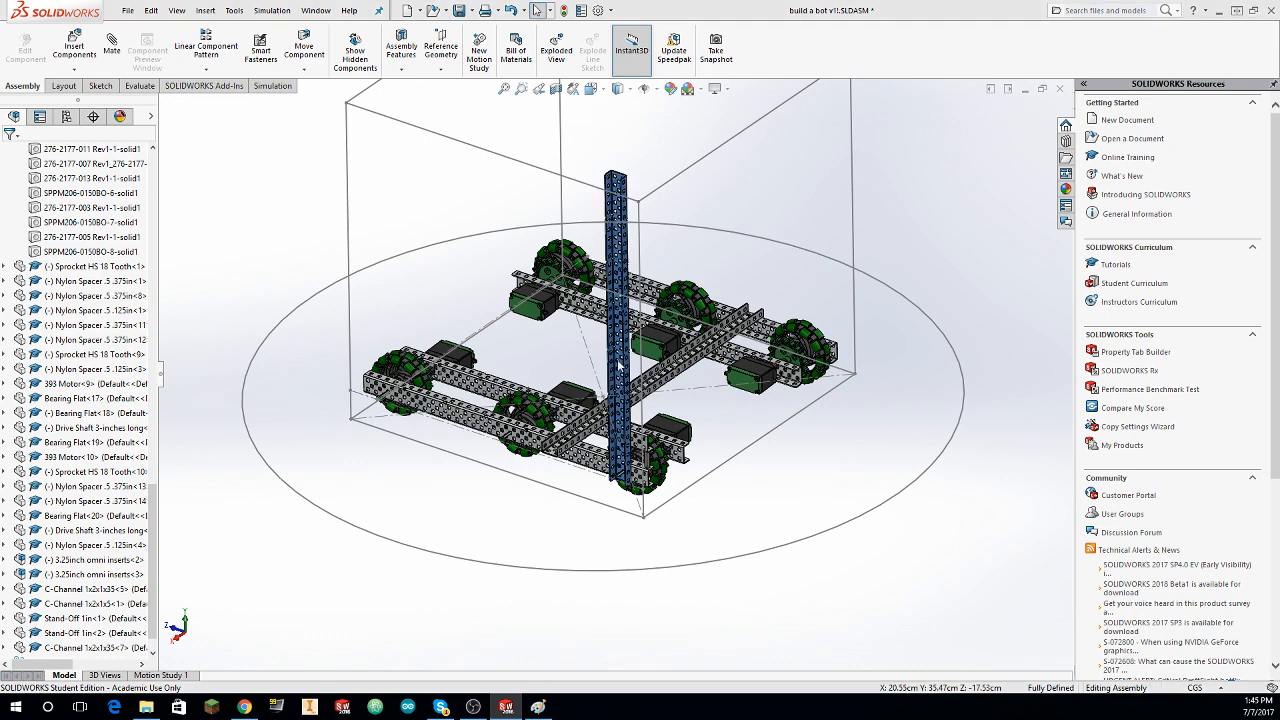
{"action": "key", "text": "Delete"}
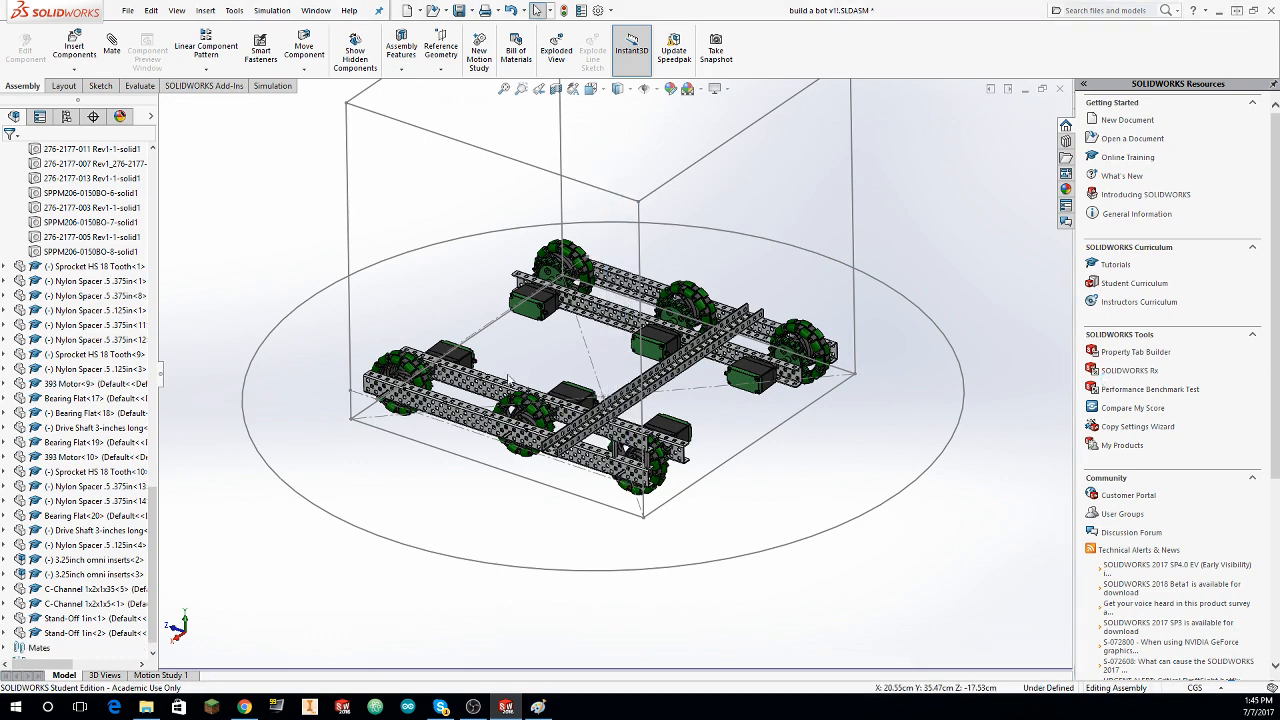
{"action": "left_click", "coordinate": [75, 50]}
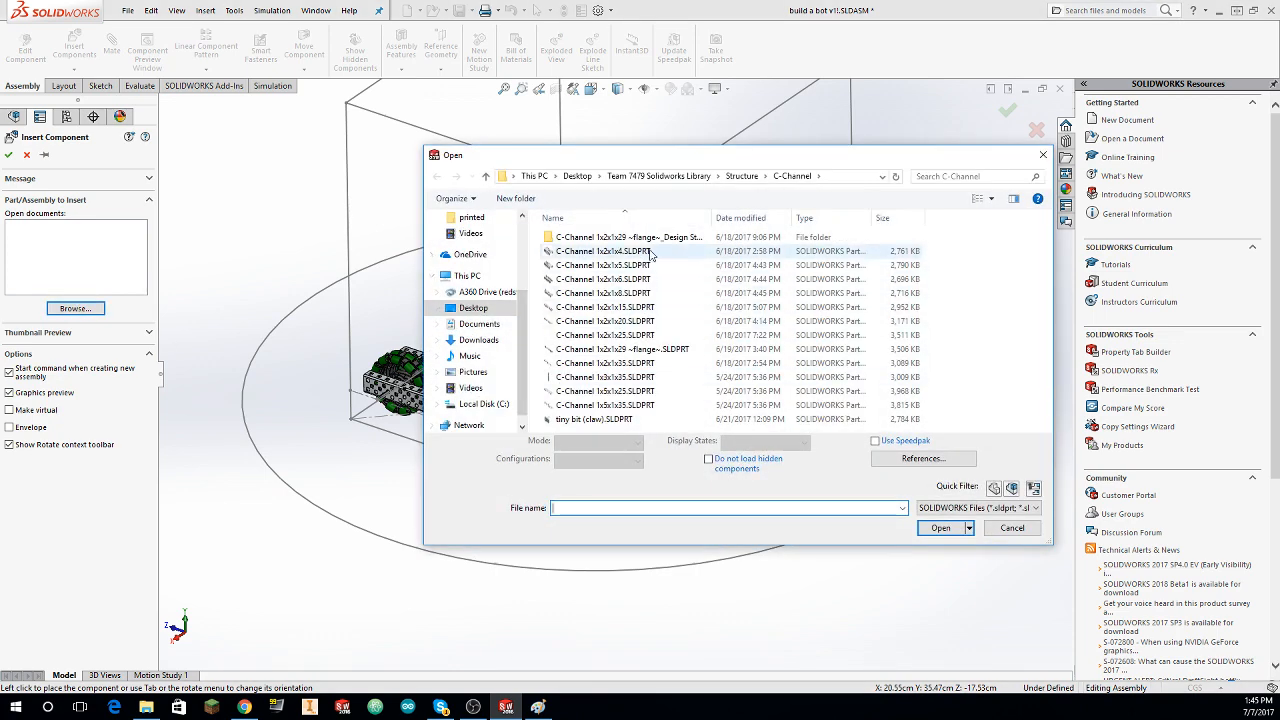
{"action": "left_click", "coordinate": [656, 322]}
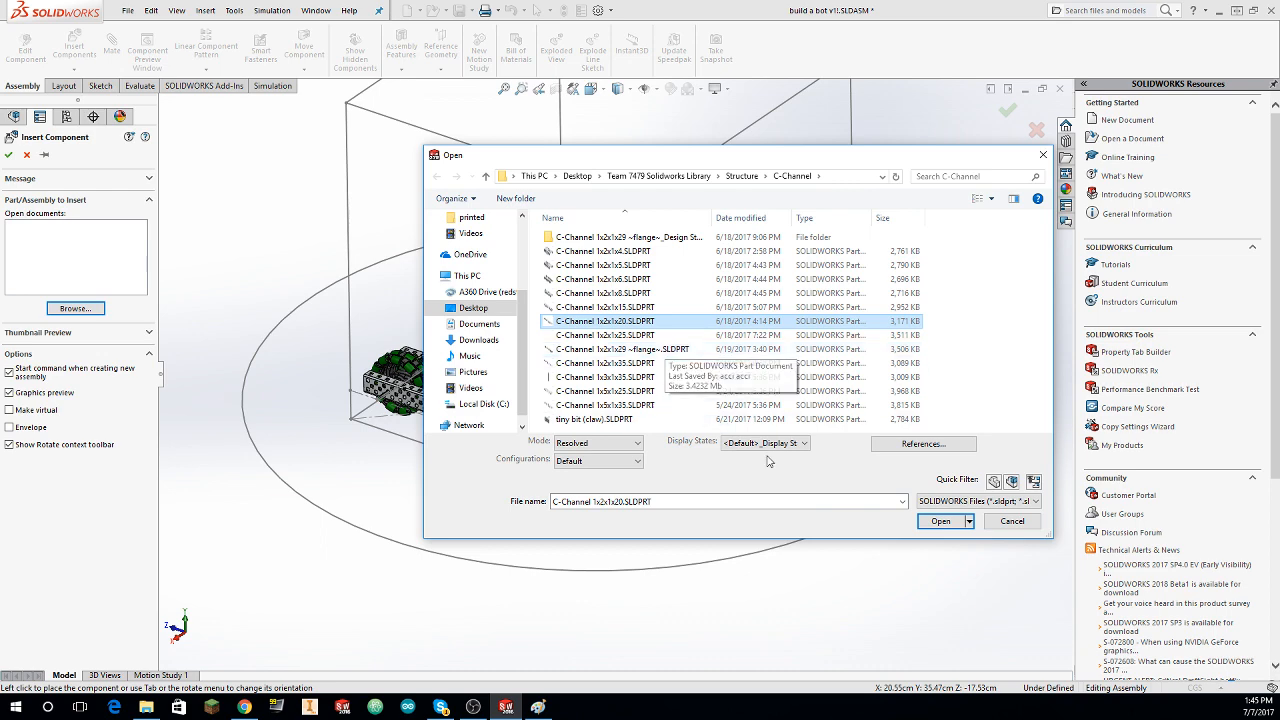
{"action": "left_click", "coordinate": [952, 526]}
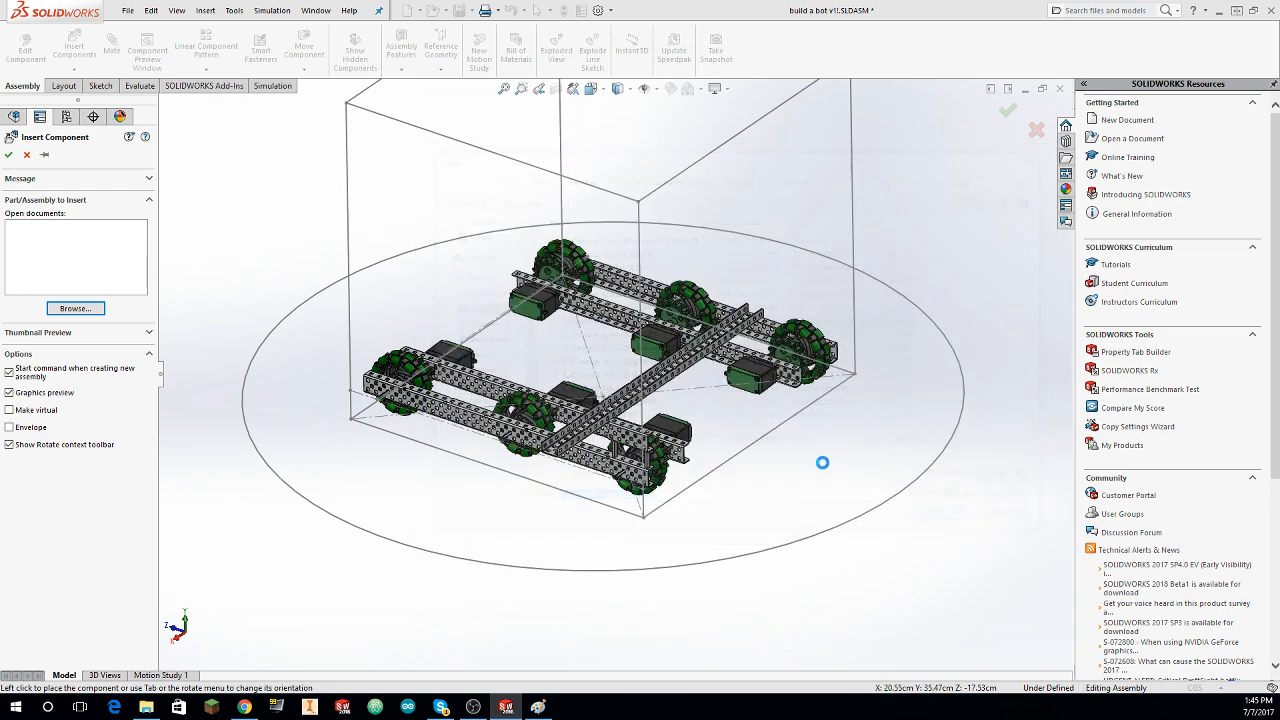
{"action": "left_click", "coordinate": [676, 416]}
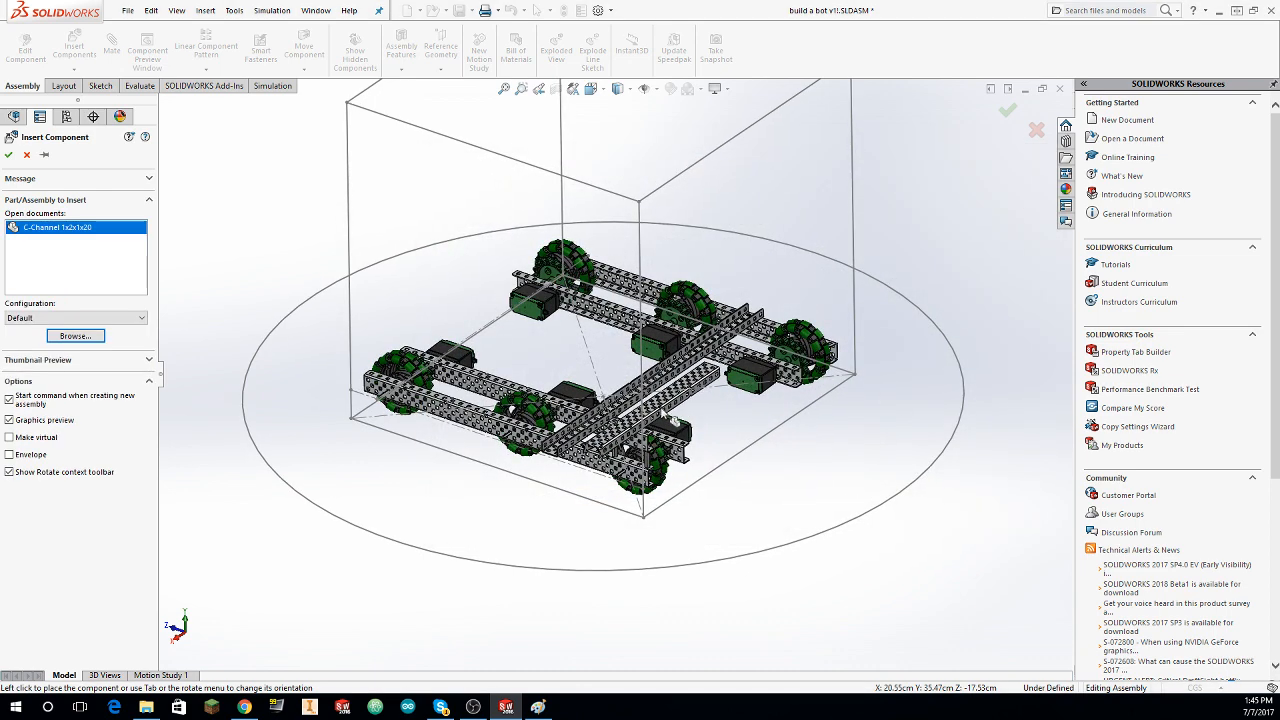
{"action": "left_click", "coordinate": [74, 45]}
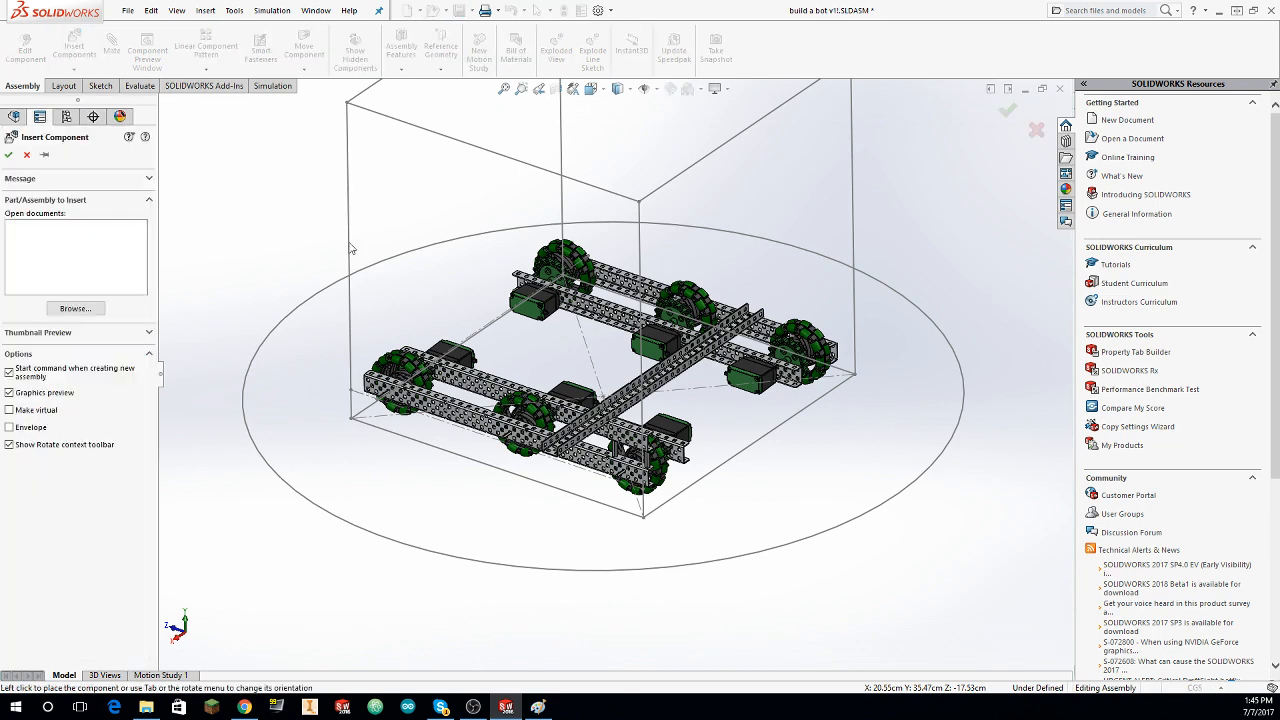
{"action": "left_click", "coordinate": [75, 308]}
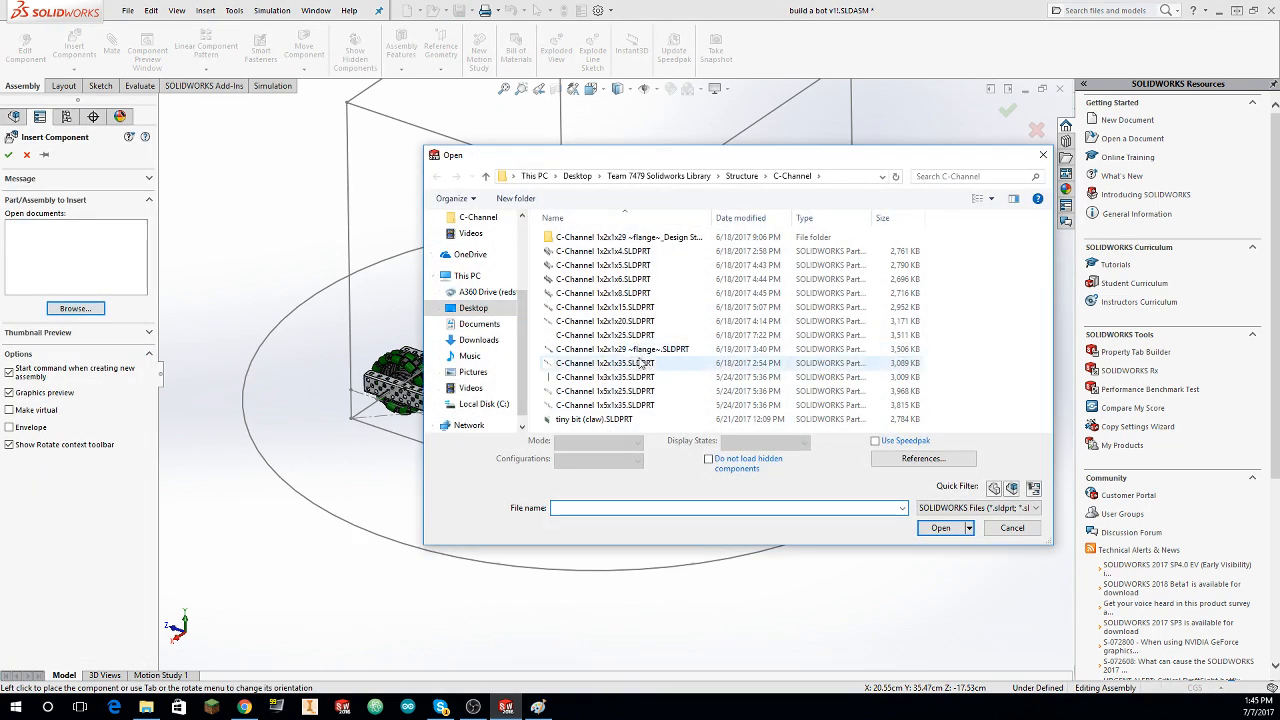
{"action": "left_click", "coordinate": [638, 336]}
{"action": "left_click", "coordinate": [940, 527]}
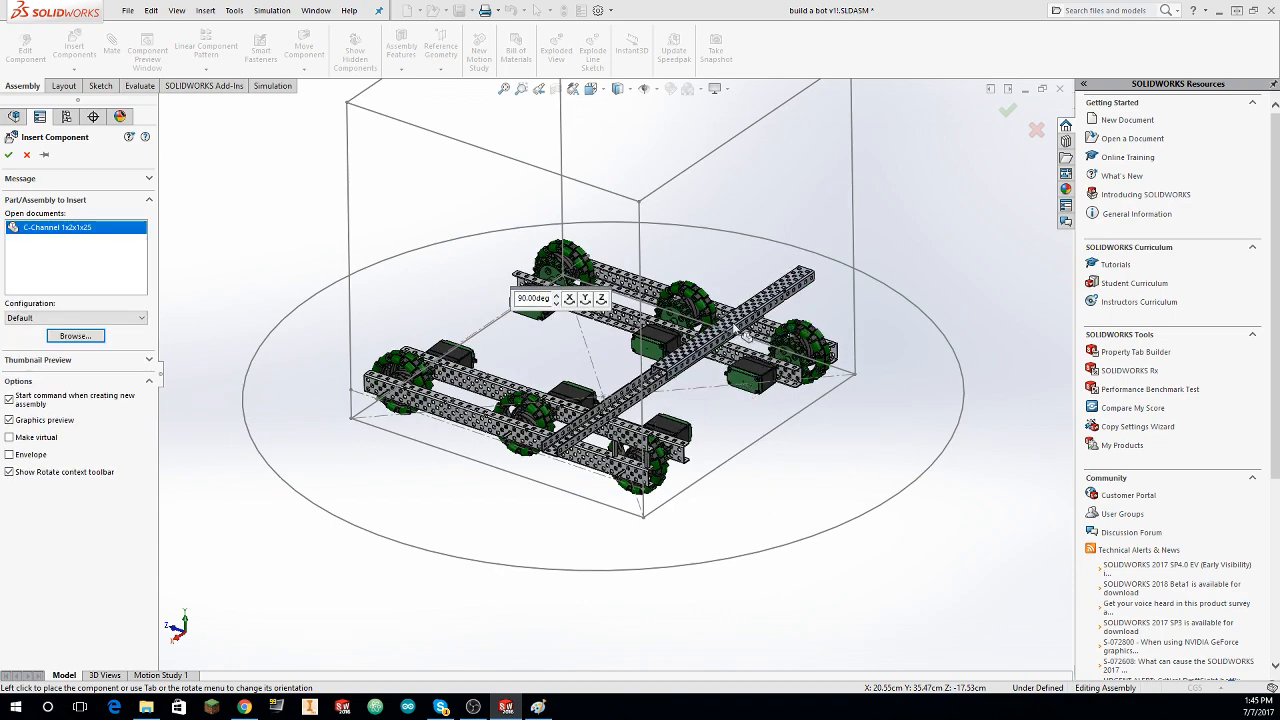
{"action": "middle_click_drag", "start_coordinate": [747, 334], "coordinate": [751, 341]}
{"action": "scroll", "coordinate": [751, 341], "scroll_direction": "down", "scroll_amount": 3}
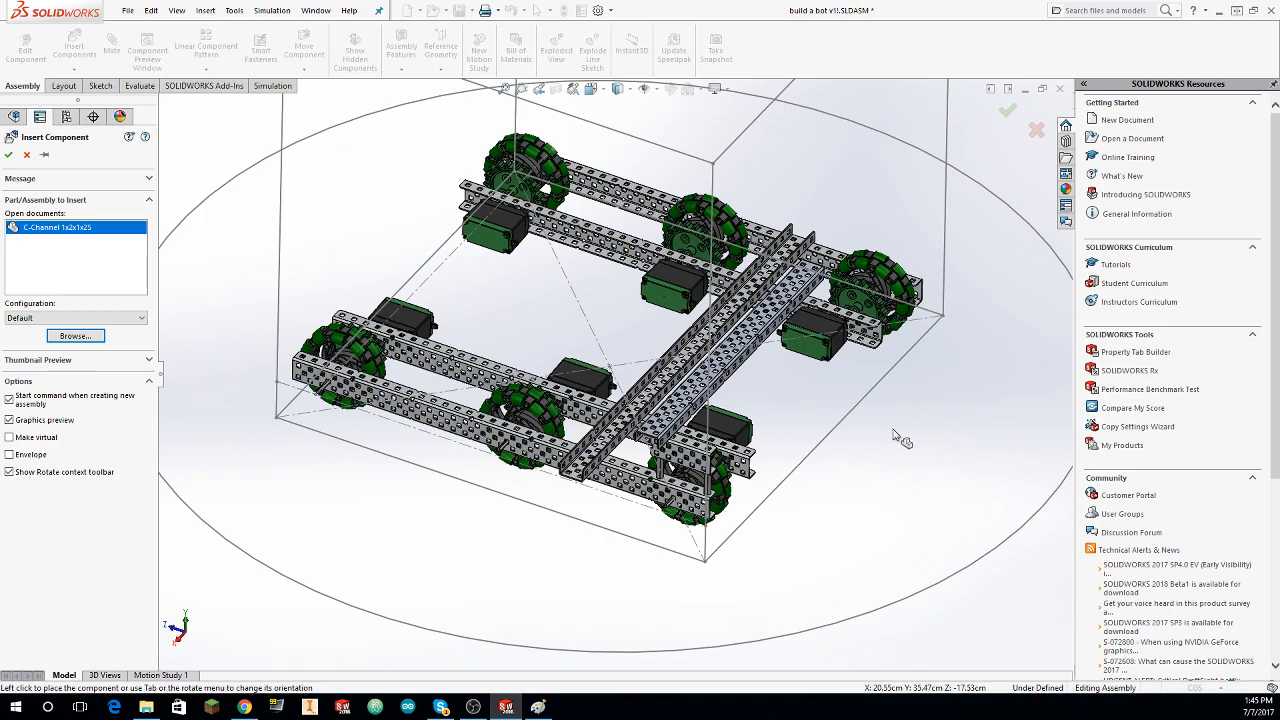
{"action": "left_click", "coordinate": [74, 336]}
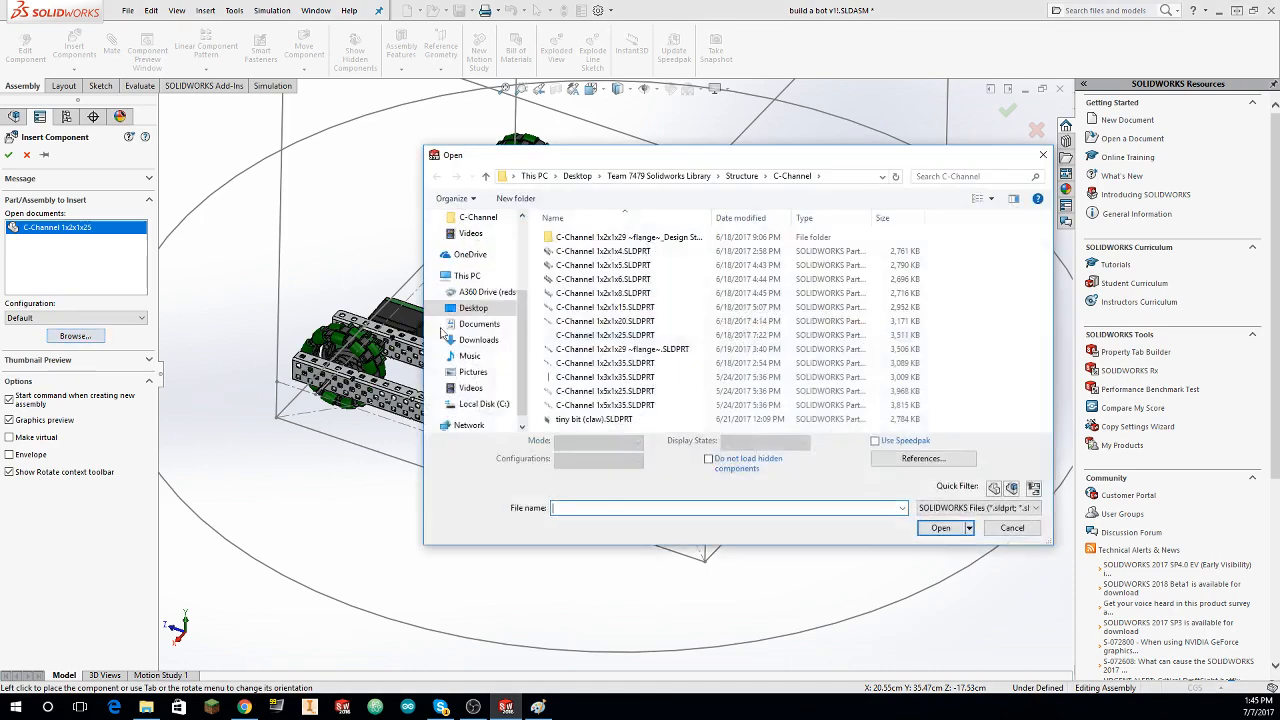
{"action": "key", "text": "Escape"}
{"action": "left_click", "coordinate": [118, 253]}
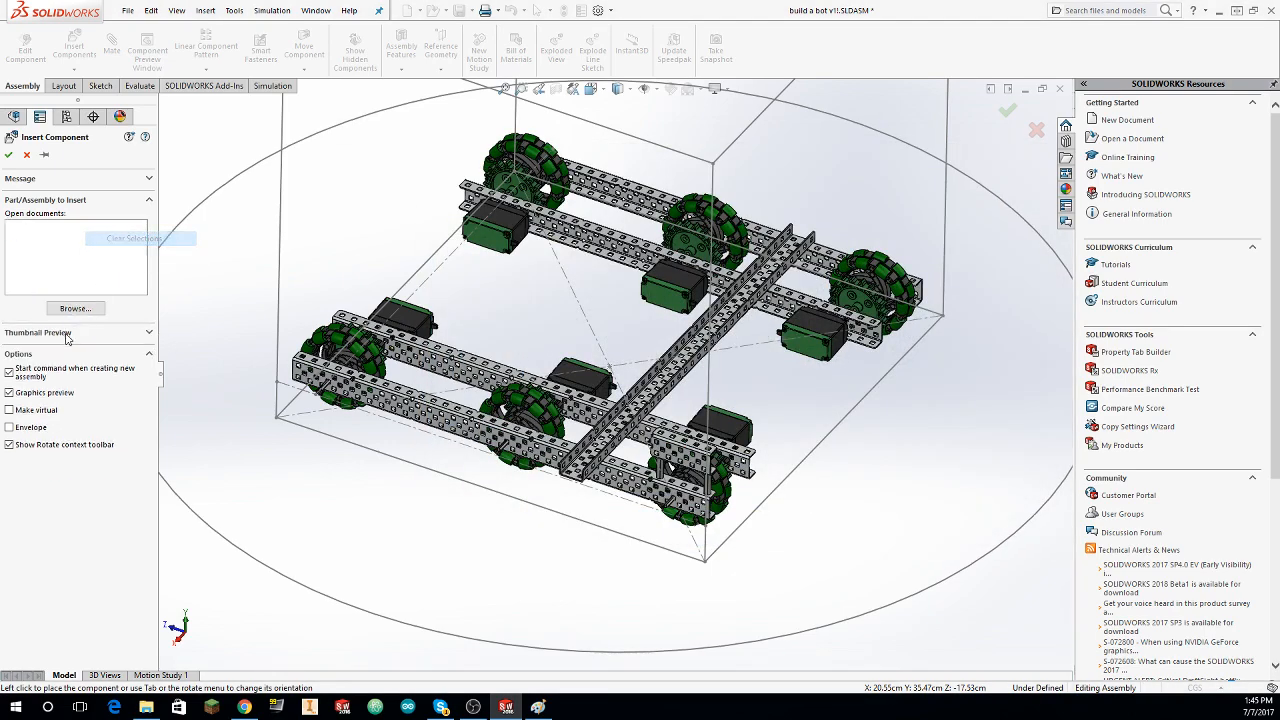
Step: Insert a C-Channel 1x2x1x25, rotated in 90° turns to stand upright, and place it near the outer side rail
{"action": "left_click", "coordinate": [74, 309]}
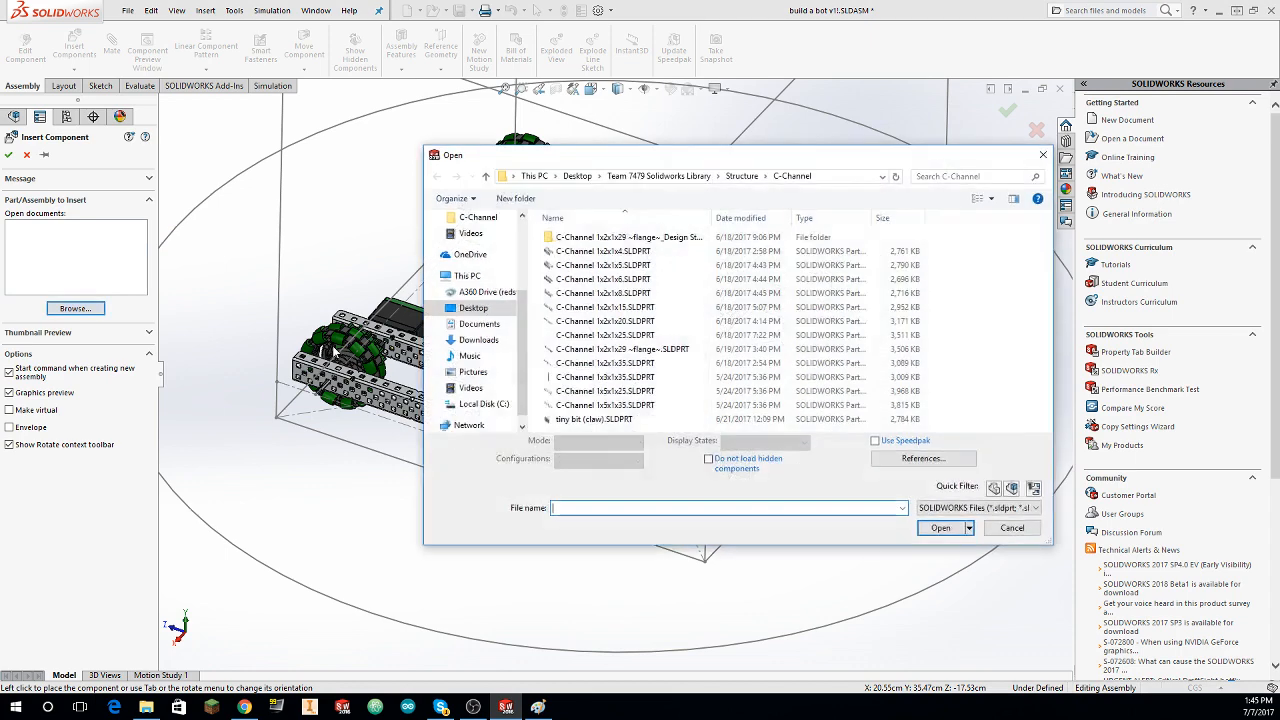
{"action": "left_click", "coordinate": [647, 336]}
{"action": "left_click", "coordinate": [938, 521]}
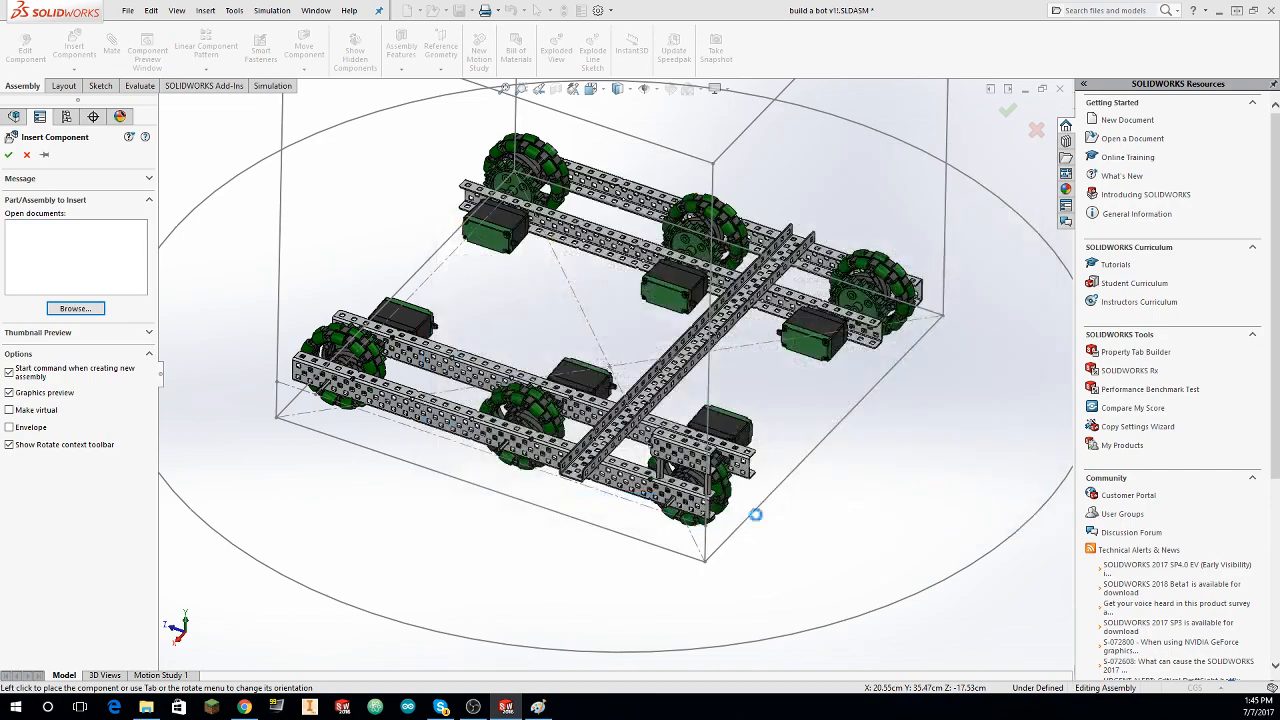
{"action": "middle_click_drag", "start_coordinate": [745, 482], "coordinate": [802, 361]}
{"action": "scroll", "coordinate": [760, 385], "scroll_direction": "down", "scroll_amount": 3}
{"action": "right_click", "coordinate": [765, 353]}
{"action": "left_click", "coordinate": [798, 373]}
{"action": "right_click", "coordinate": [802, 361]}
{"action": "left_click", "coordinate": [826, 385]}
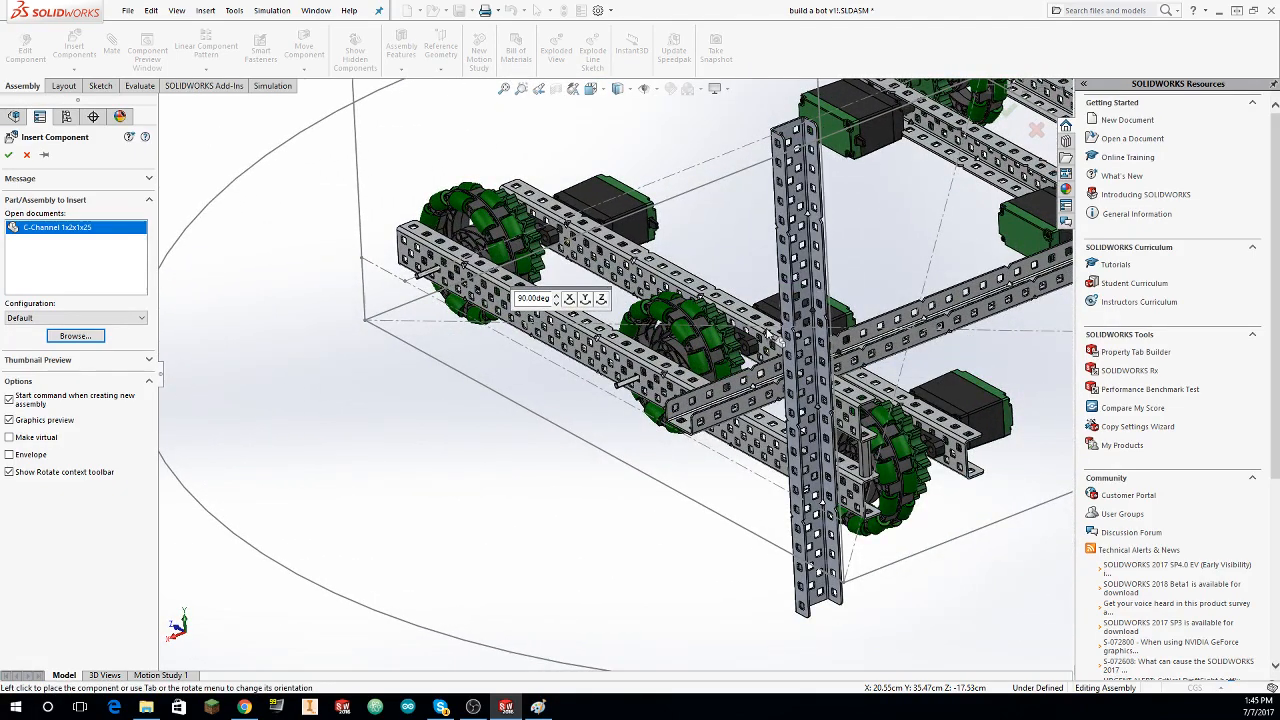
{"action": "left_click", "coordinate": [679, 344]}
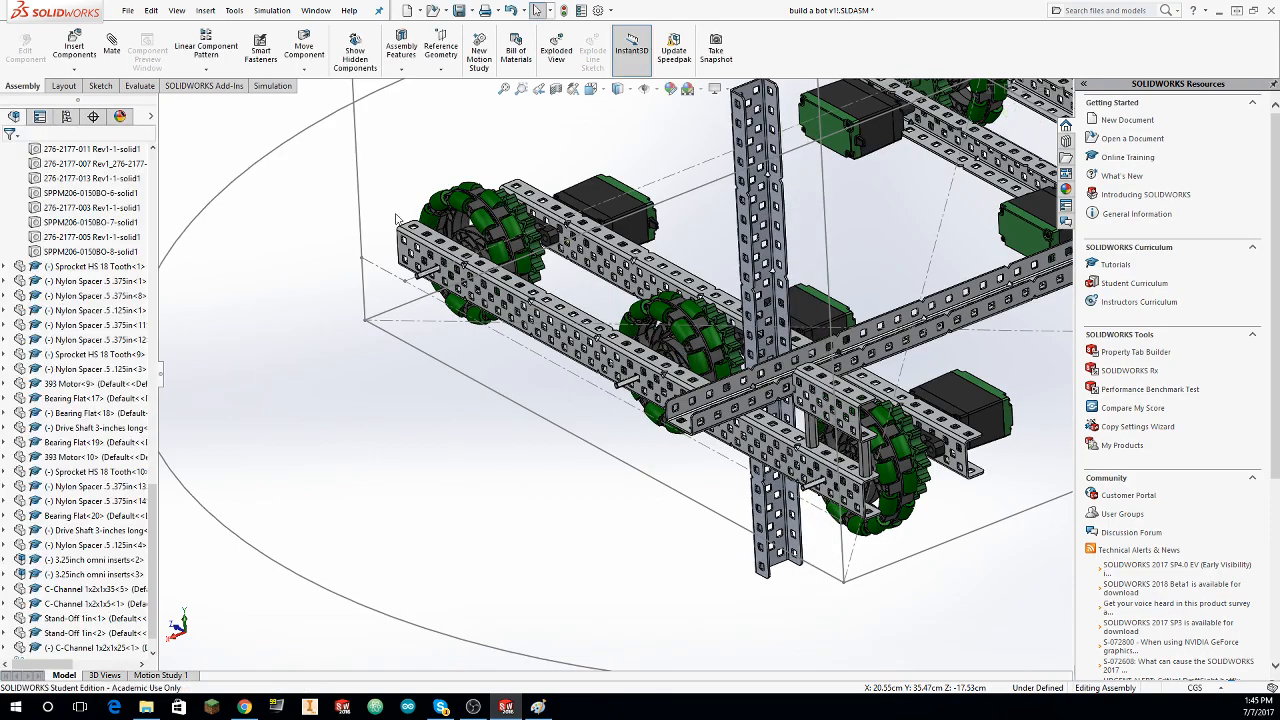
Step: Mate the web face of the upright C-Channel 1x2x1x25 coincident with the outer face of the 1x2x1x35 side rail
{"action": "left_click", "coordinate": [110, 50]}
{"action": "scroll", "coordinate": [866, 260], "scroll_direction": "down", "scroll_amount": 6}
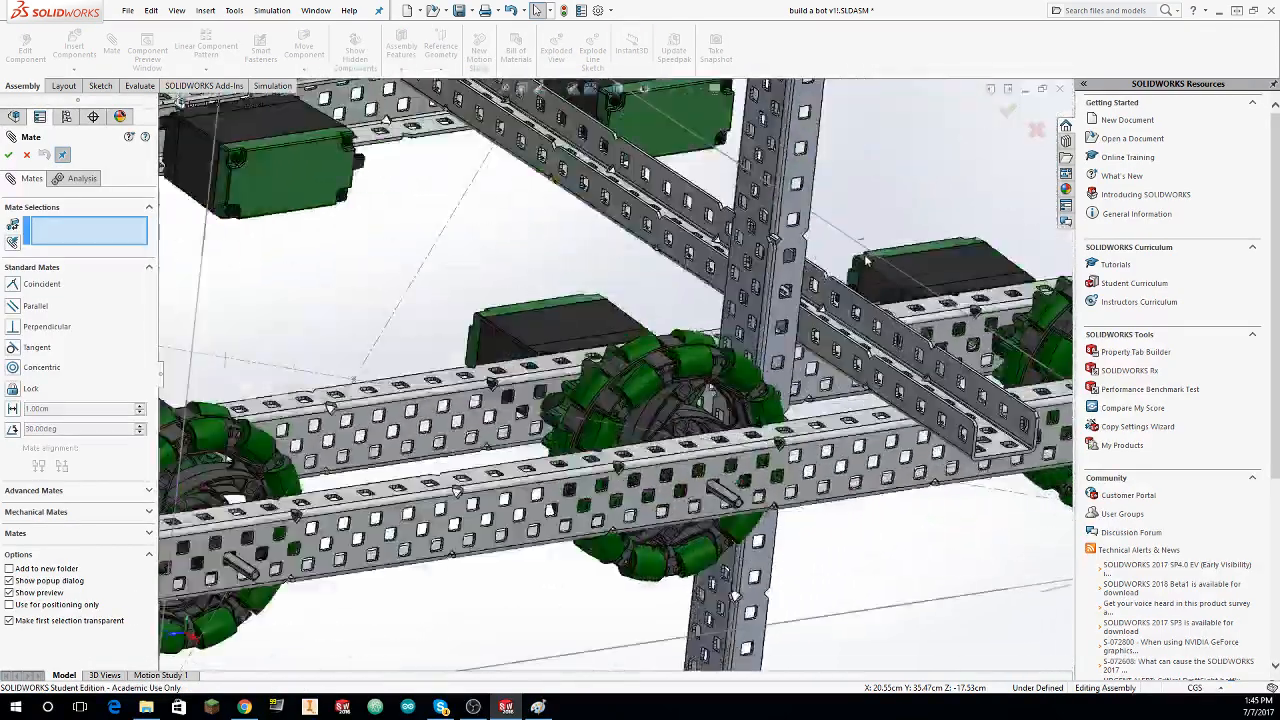
{"action": "middle_click_drag", "start_coordinate": [866, 260], "coordinate": [694, 263]}
{"action": "scroll", "coordinate": [694, 263], "scroll_direction": "down", "scroll_amount": 4}
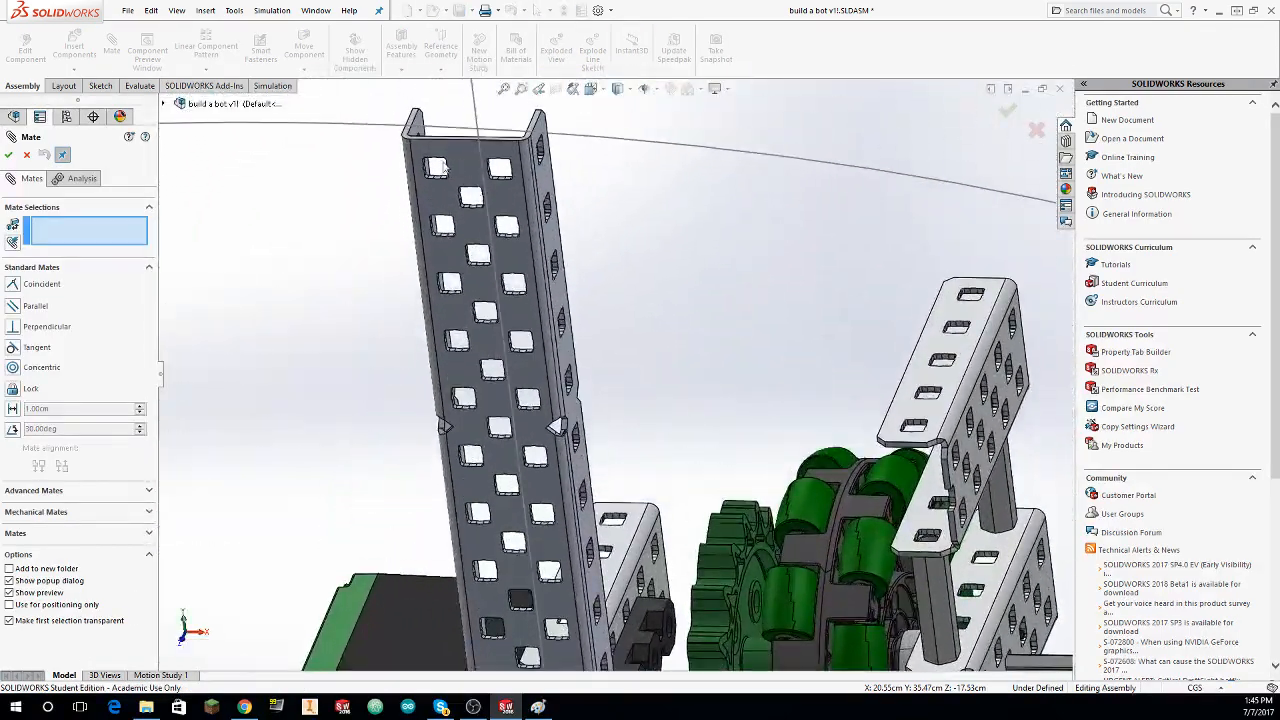
{"action": "left_click", "coordinate": [523, 225]}
{"action": "middle_click_drag", "start_coordinate": [569, 271], "coordinate": [873, 420]}
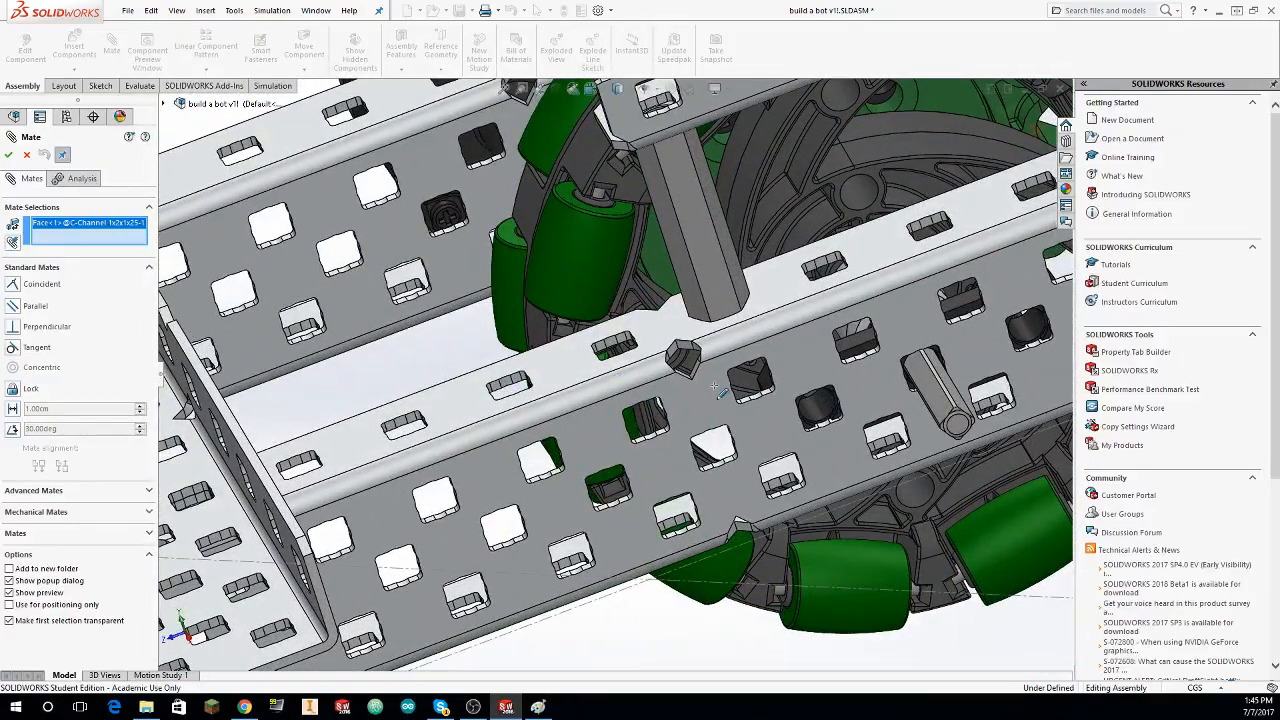
{"action": "scroll", "coordinate": [617, 374], "scroll_direction": "up", "scroll_amount": 5}
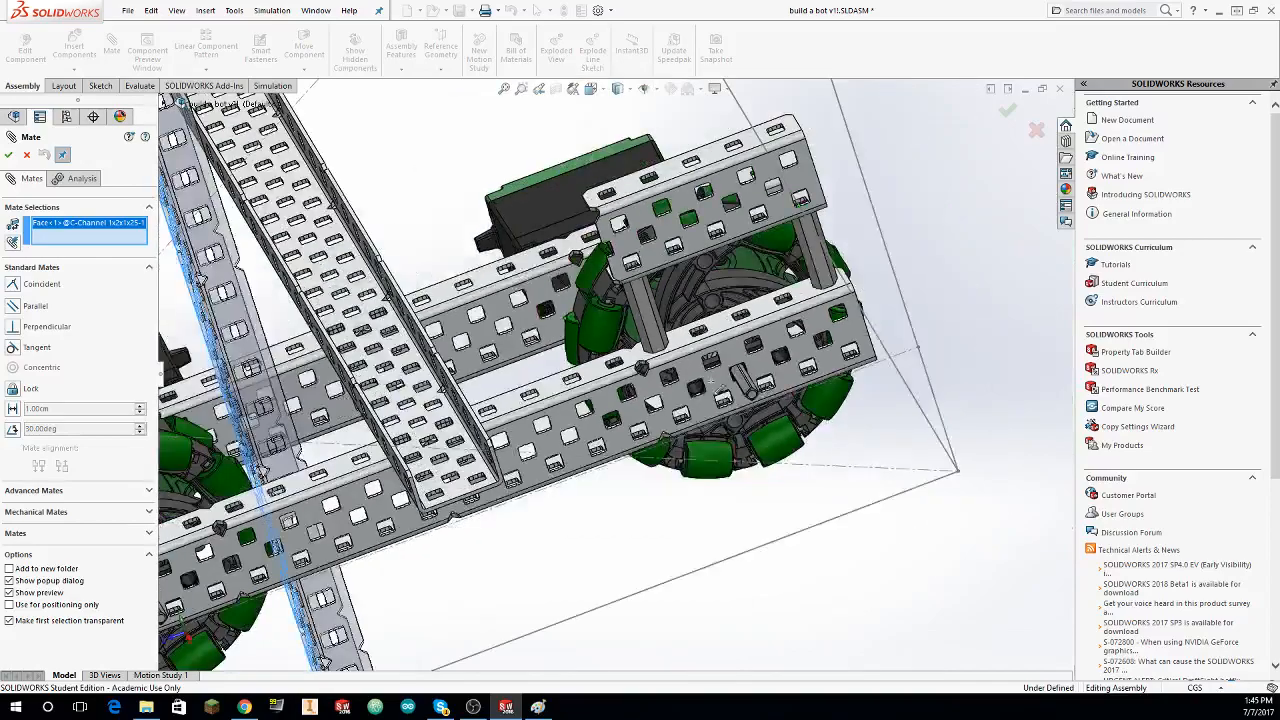
{"action": "left_click", "coordinate": [642, 368]}
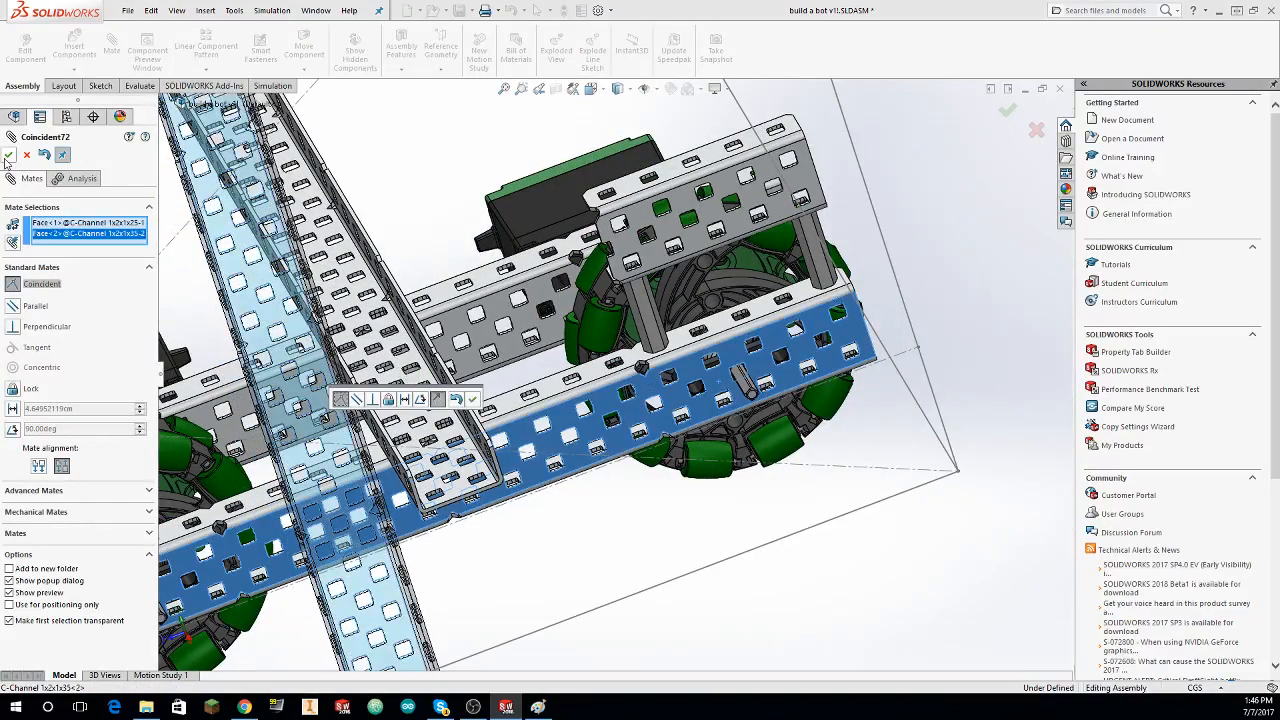
{"action": "left_click", "coordinate": [8, 155]}
Step: Mate a lower corner hole of the upright C-channel concentric with the side rail hole beside the end wheel's drive shaft
{"action": "scroll", "coordinate": [530, 500], "scroll_direction": "down", "scroll_amount": 8}
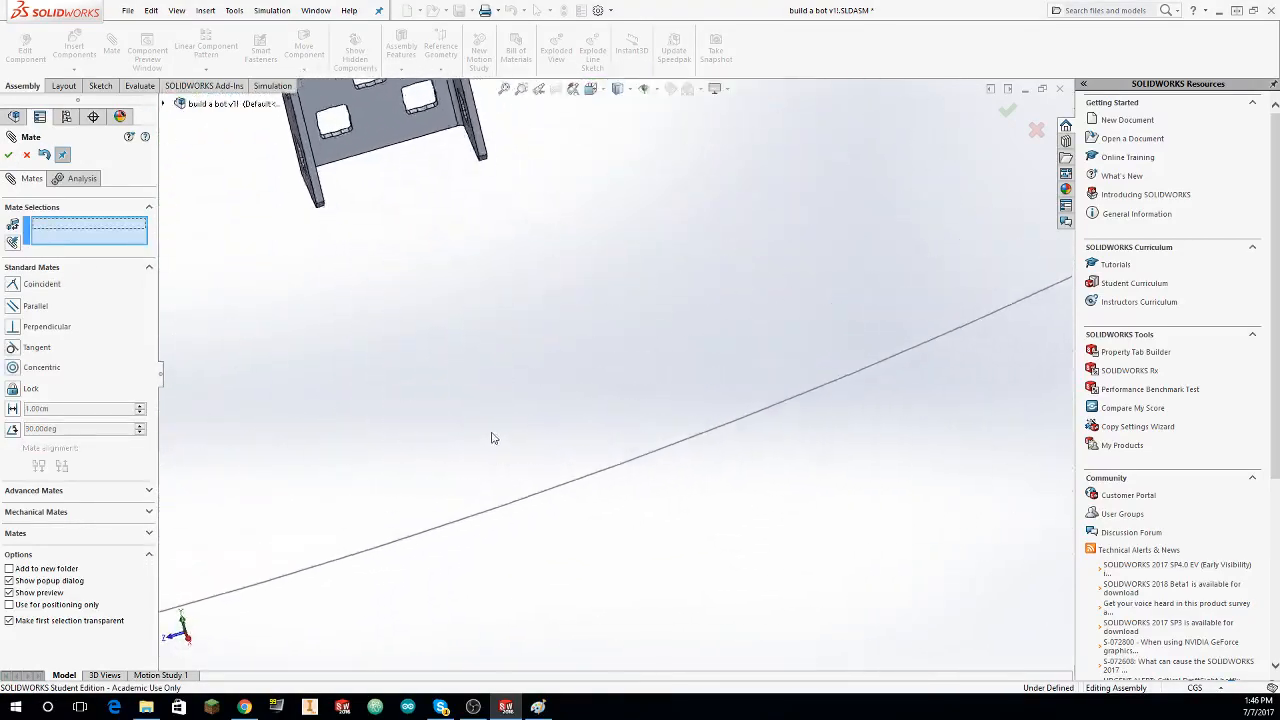
{"action": "scroll", "coordinate": [399, 320], "scroll_direction": "down", "scroll_amount": 4}
{"action": "scroll", "coordinate": [404, 335], "scroll_direction": "up", "scroll_amount": 4}
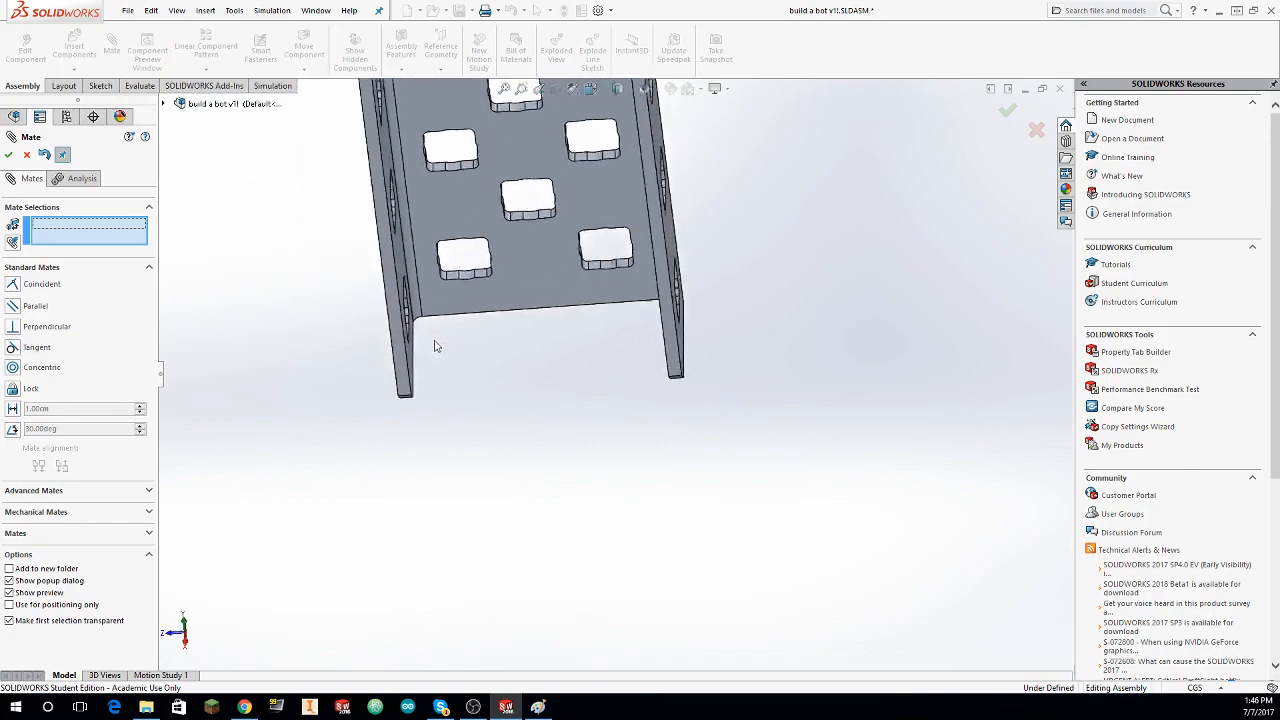
{"action": "left_click", "coordinate": [473, 276]}
{"action": "scroll", "coordinate": [578, 279], "scroll_direction": "down", "scroll_amount": 2}
{"action": "scroll", "coordinate": [580, 279], "scroll_direction": "up", "scroll_amount": 4}
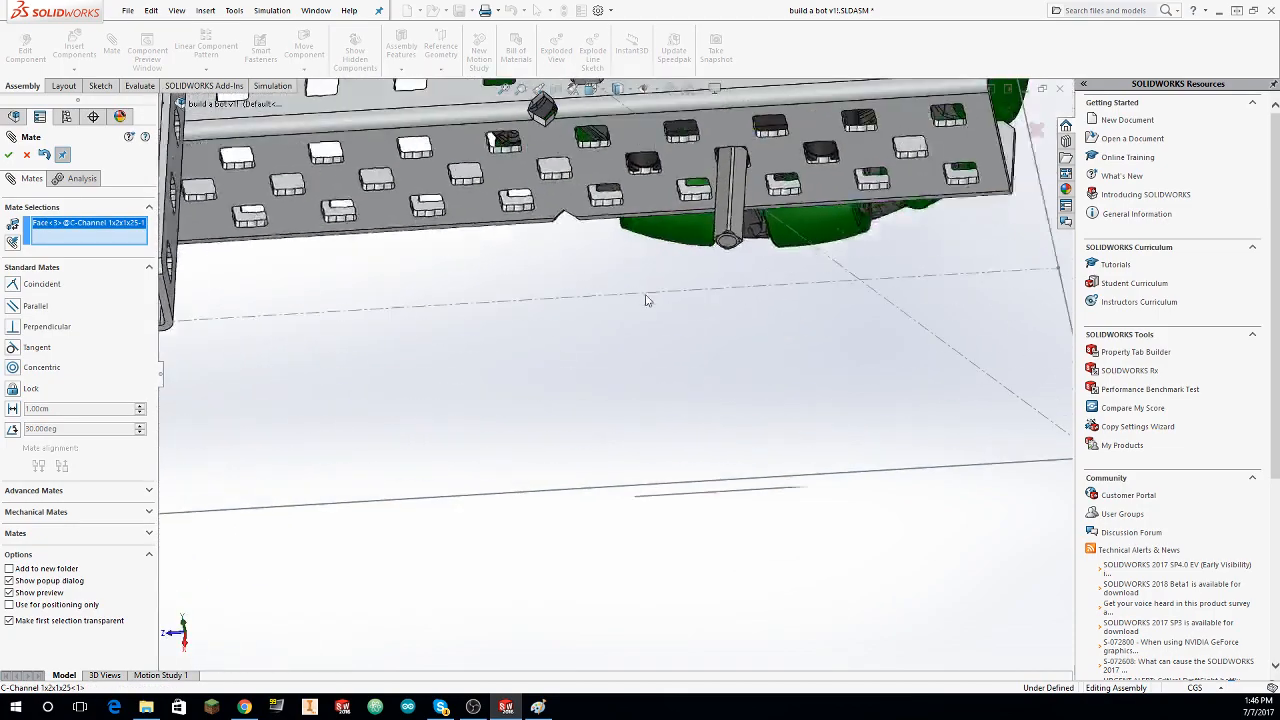
{"action": "scroll", "coordinate": [648, 318], "scroll_direction": "down", "scroll_amount": 3}
{"action": "scroll", "coordinate": [648, 322], "scroll_direction": "down", "scroll_amount": 3}
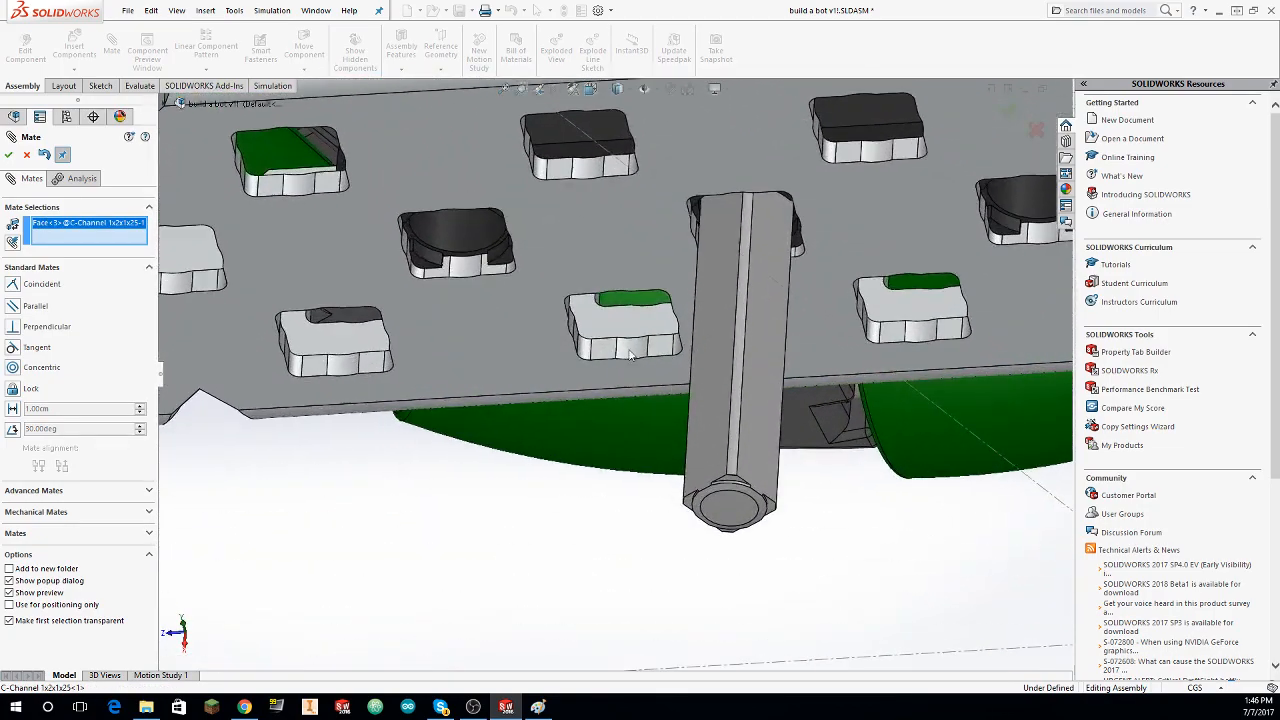
{"action": "left_click", "coordinate": [8, 156]}
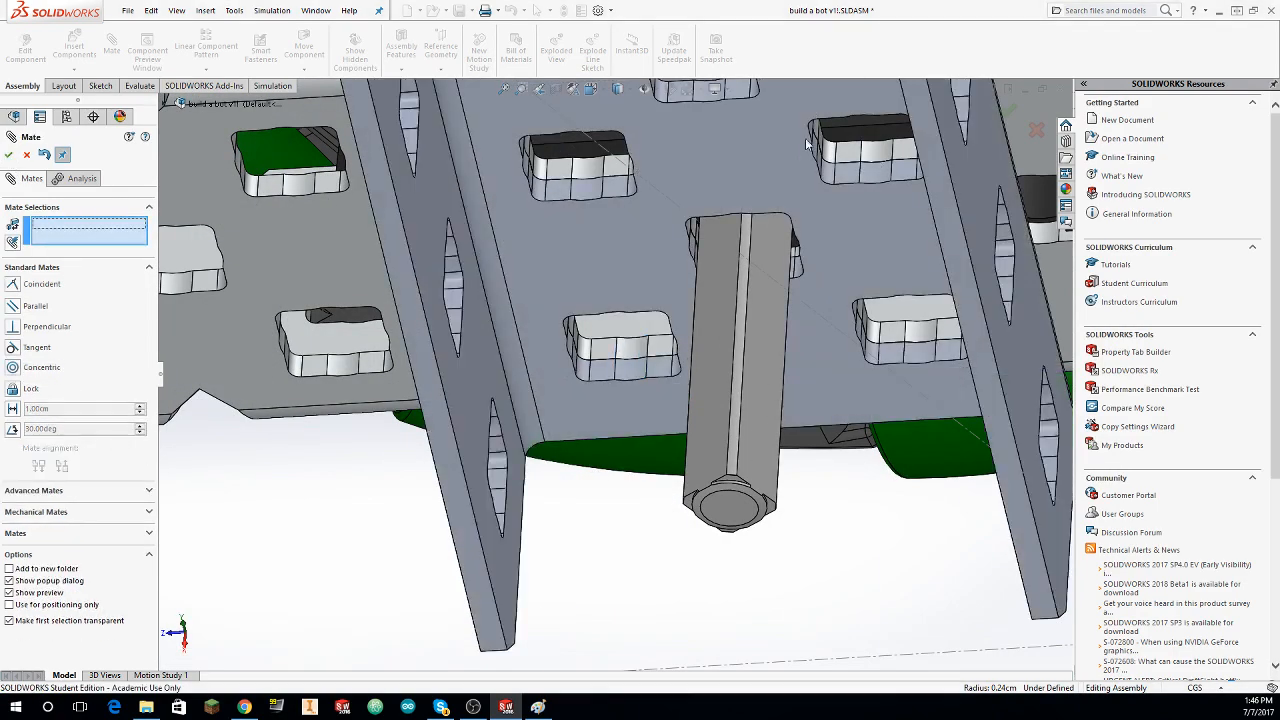
Step: Mate a higher hole on the opposite edge of the upright C-channel's web concentric with the rail hole behind it, and finish mating
{"action": "left_click", "coordinate": [878, 158]}
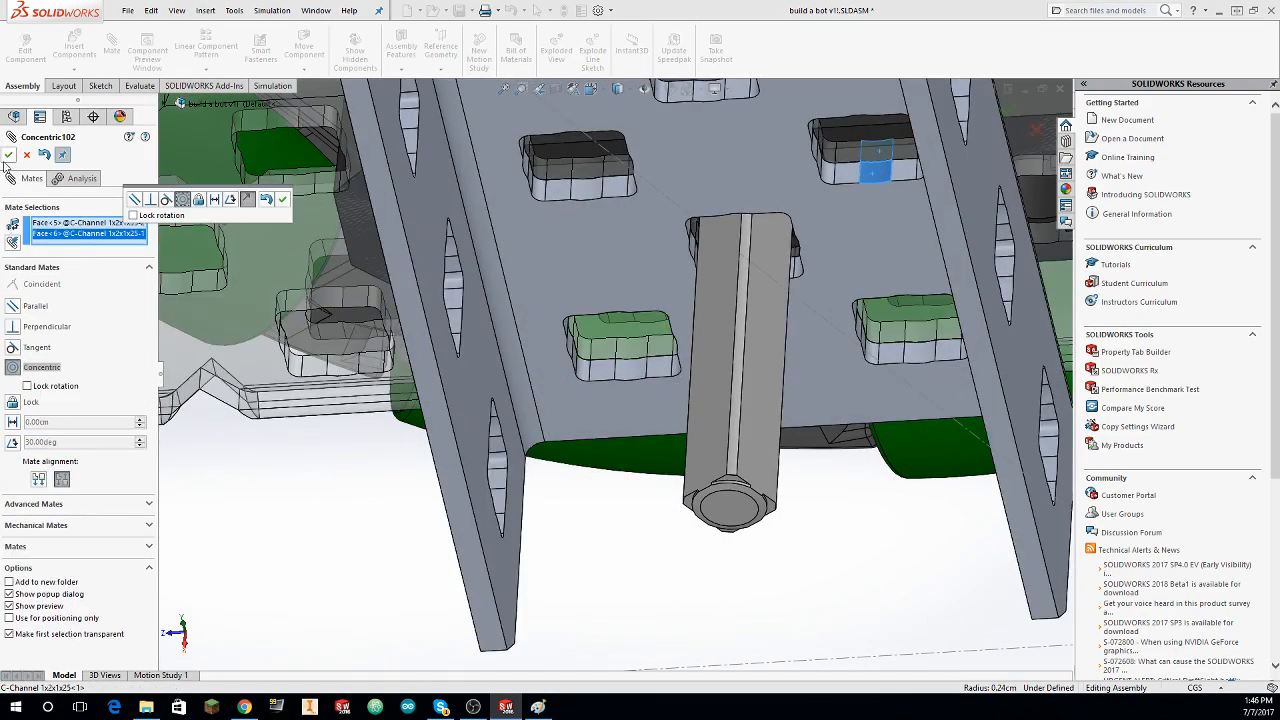
{"action": "left_click", "coordinate": [8, 156]}
{"action": "scroll", "coordinate": [224, 223], "scroll_direction": "up", "scroll_amount": 1}
{"action": "left_click", "coordinate": [8, 156]}
{"action": "scroll", "coordinate": [367, 258], "scroll_direction": "up", "scroll_amount": 4}
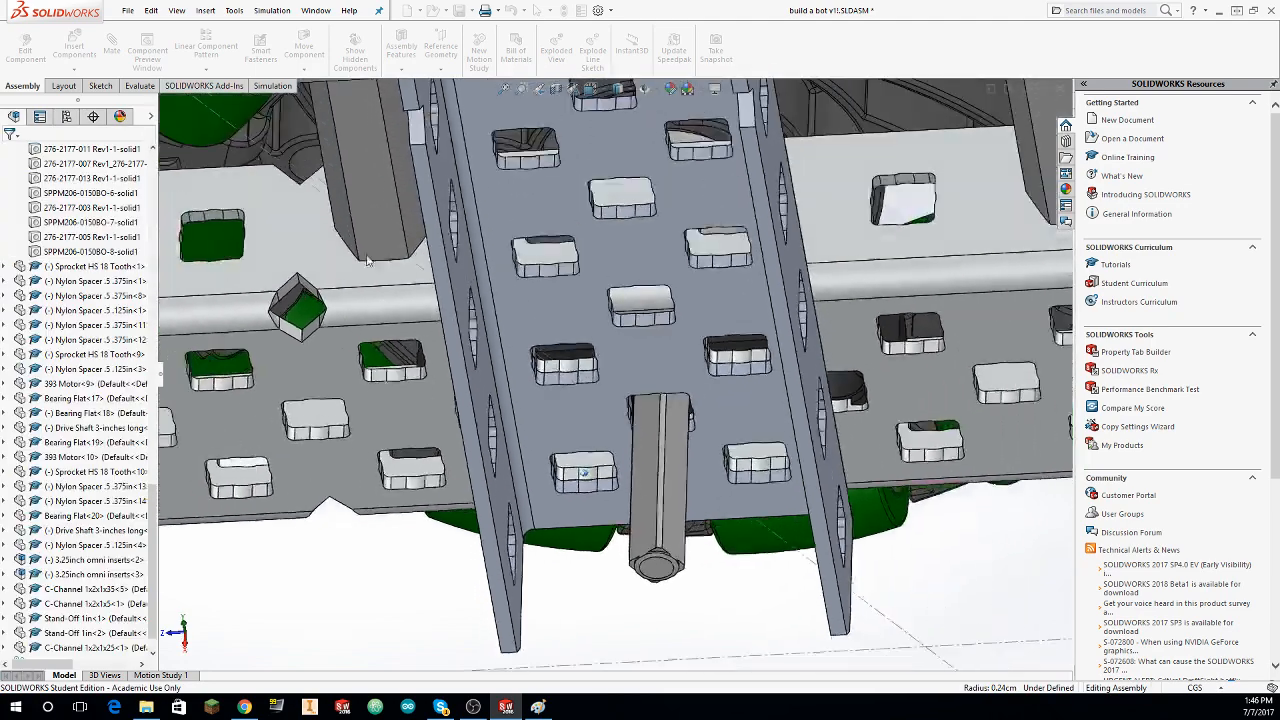
Step: Assign the aluminium alloy 5052-H34 as the material of the upright C-Channel 1x2x1x25
{"action": "scroll", "coordinate": [367, 258], "scroll_direction": "up", "scroll_amount": 2}
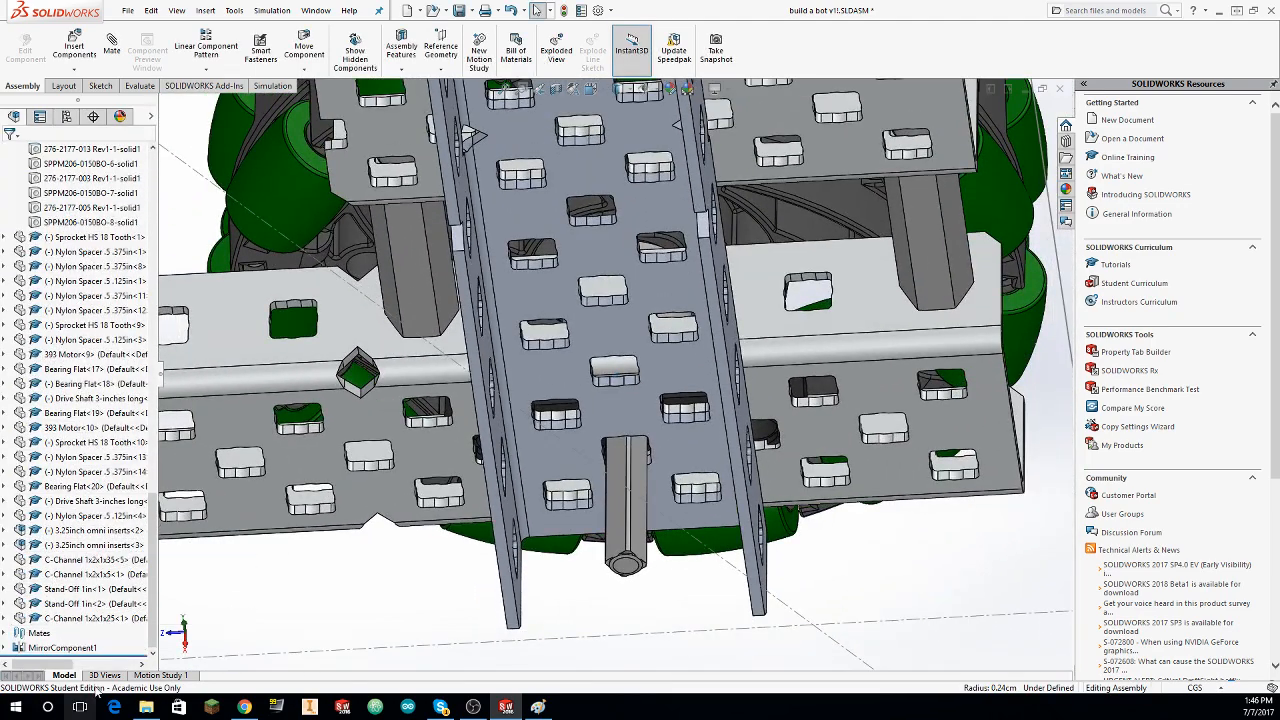
{"action": "right_click", "coordinate": [64, 618]}
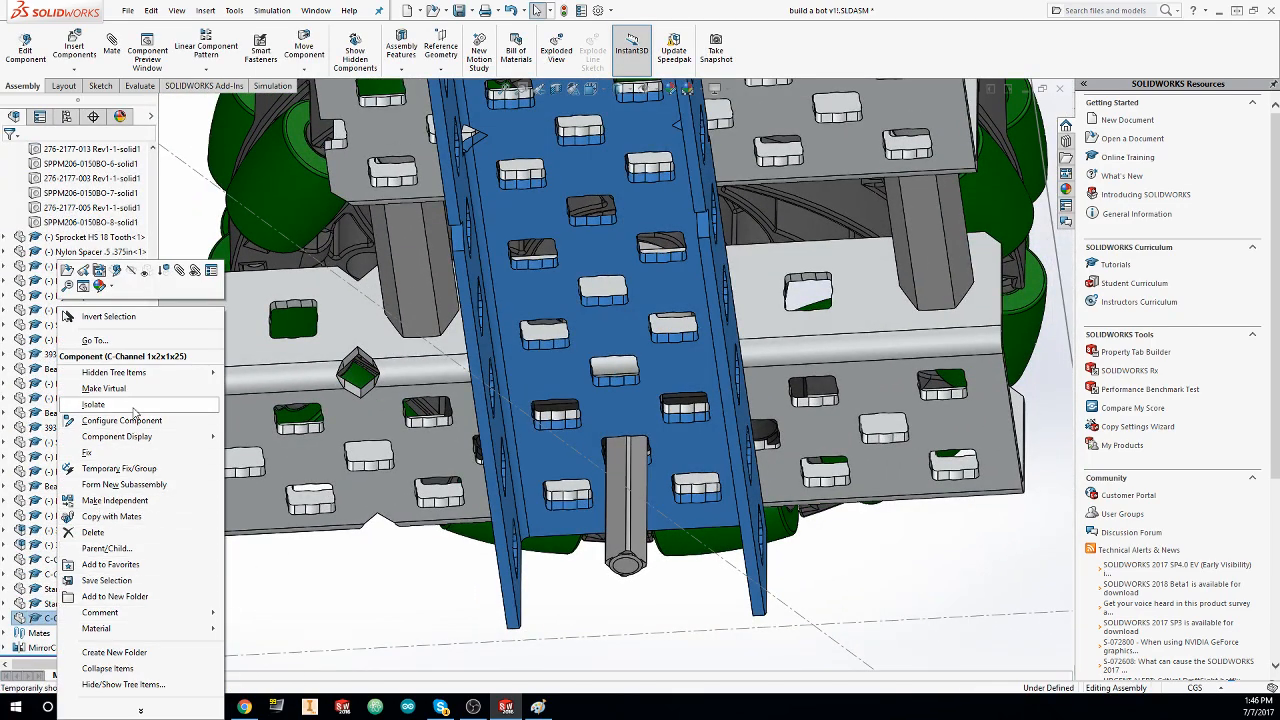
{"action": "mouse_move", "coordinate": [128, 632]}
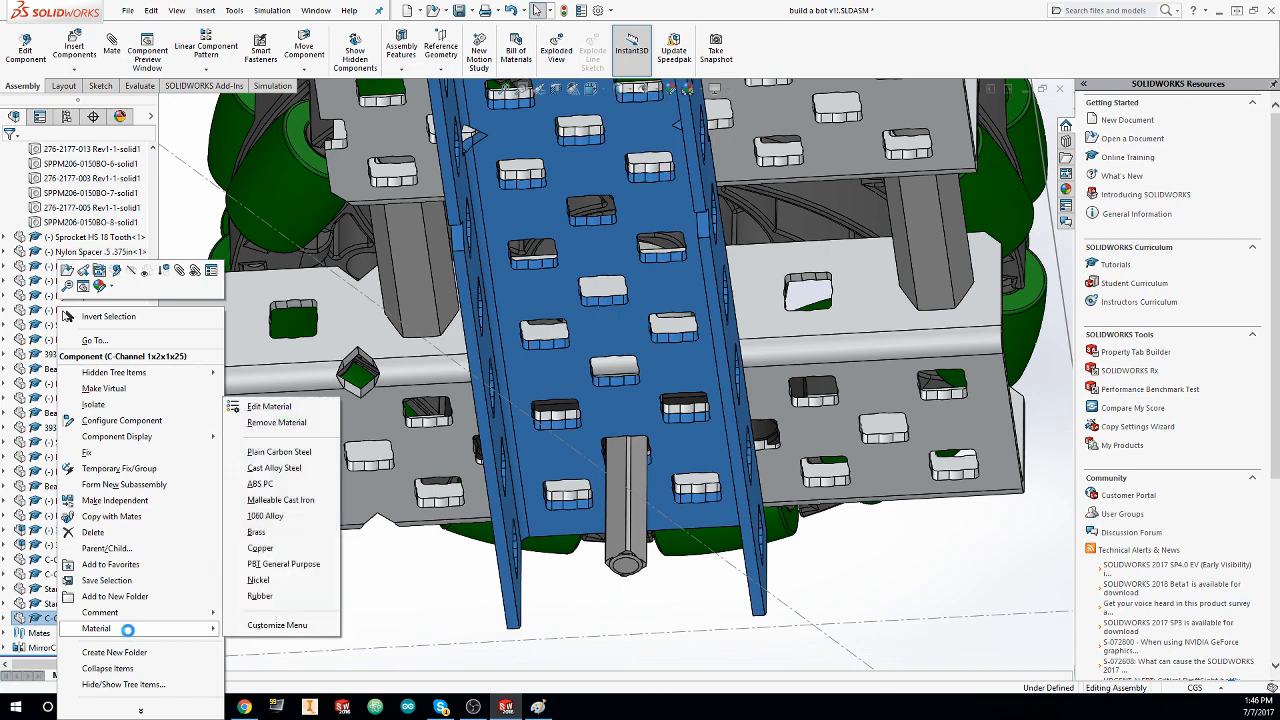
{"action": "left_click", "coordinate": [272, 407]}
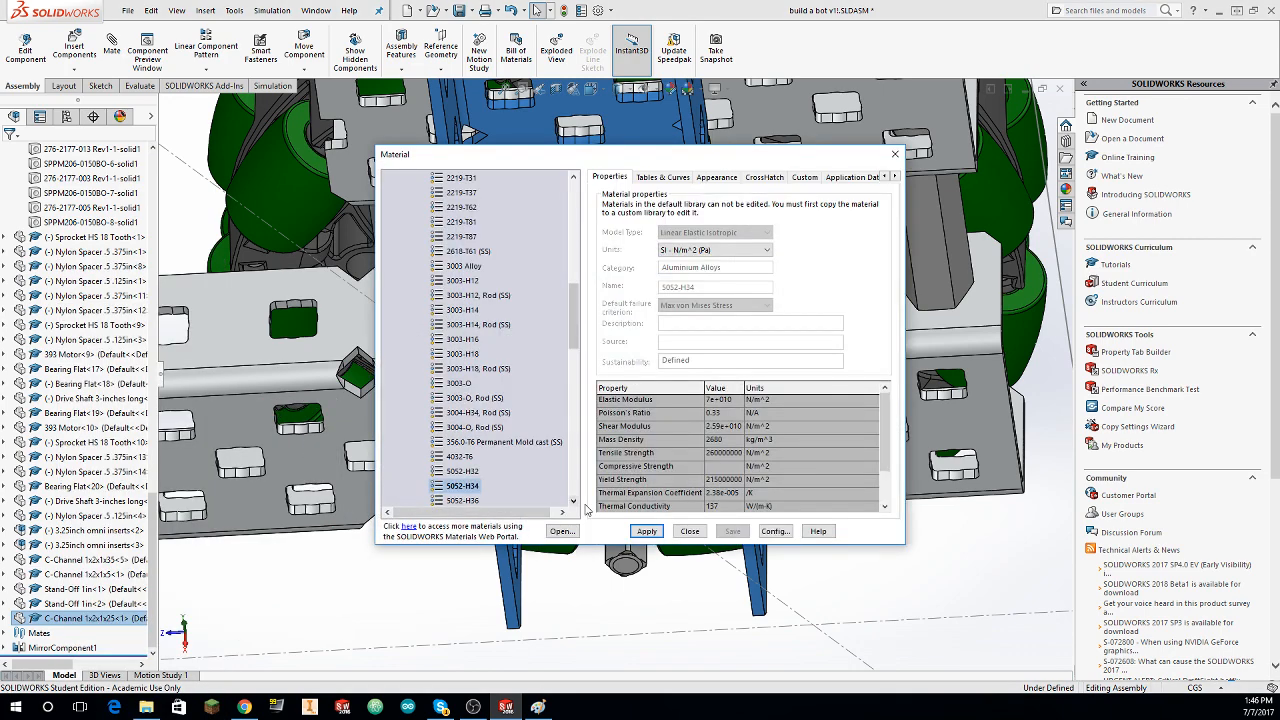
{"action": "left_click", "coordinate": [647, 531]}
{"action": "left_click", "coordinate": [690, 531]}
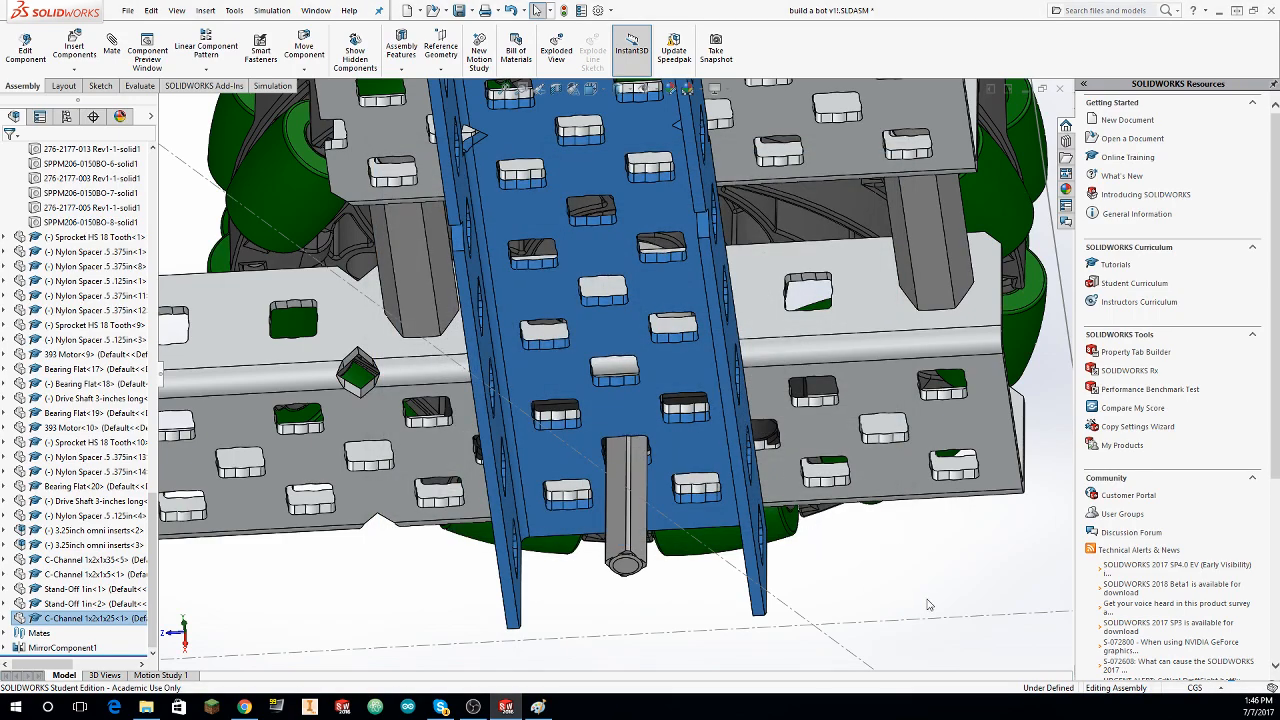
{"action": "left_click", "coordinate": [858, 557]}
{"action": "key", "text": "ctrl+7"}
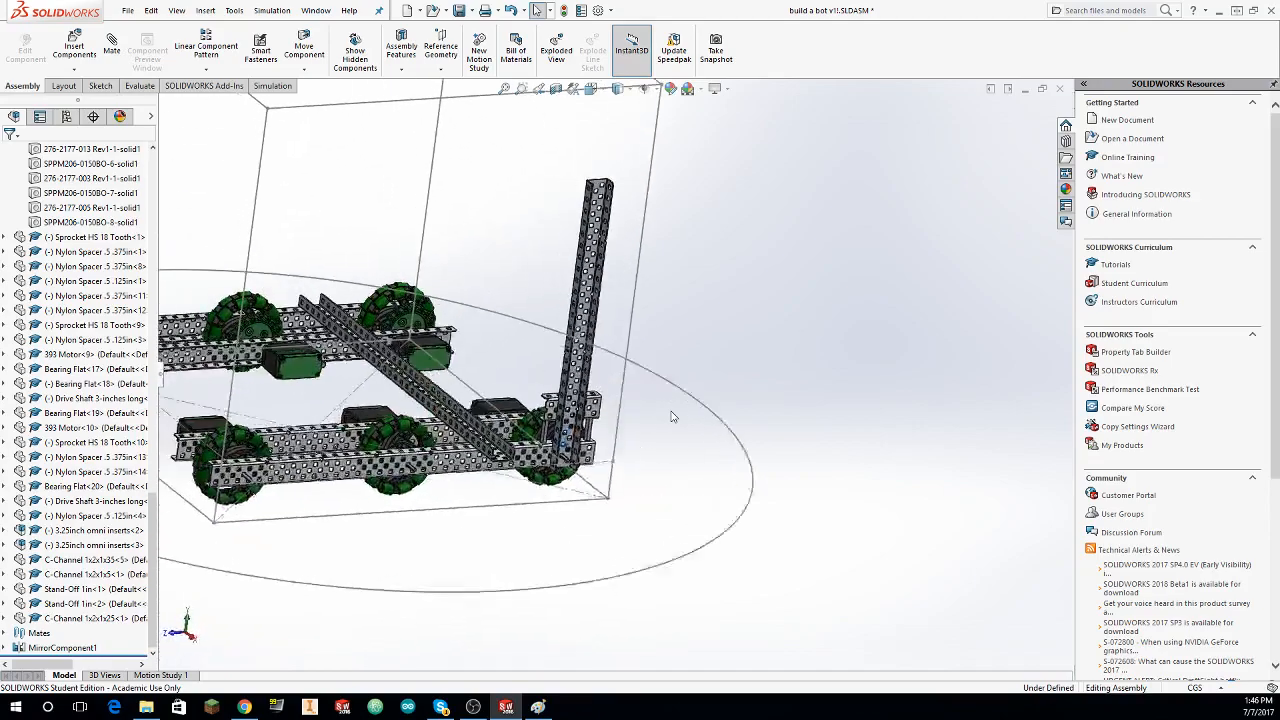
{"action": "left_click", "coordinate": [686, 259]}
{"action": "left_click", "coordinate": [753, 289]}
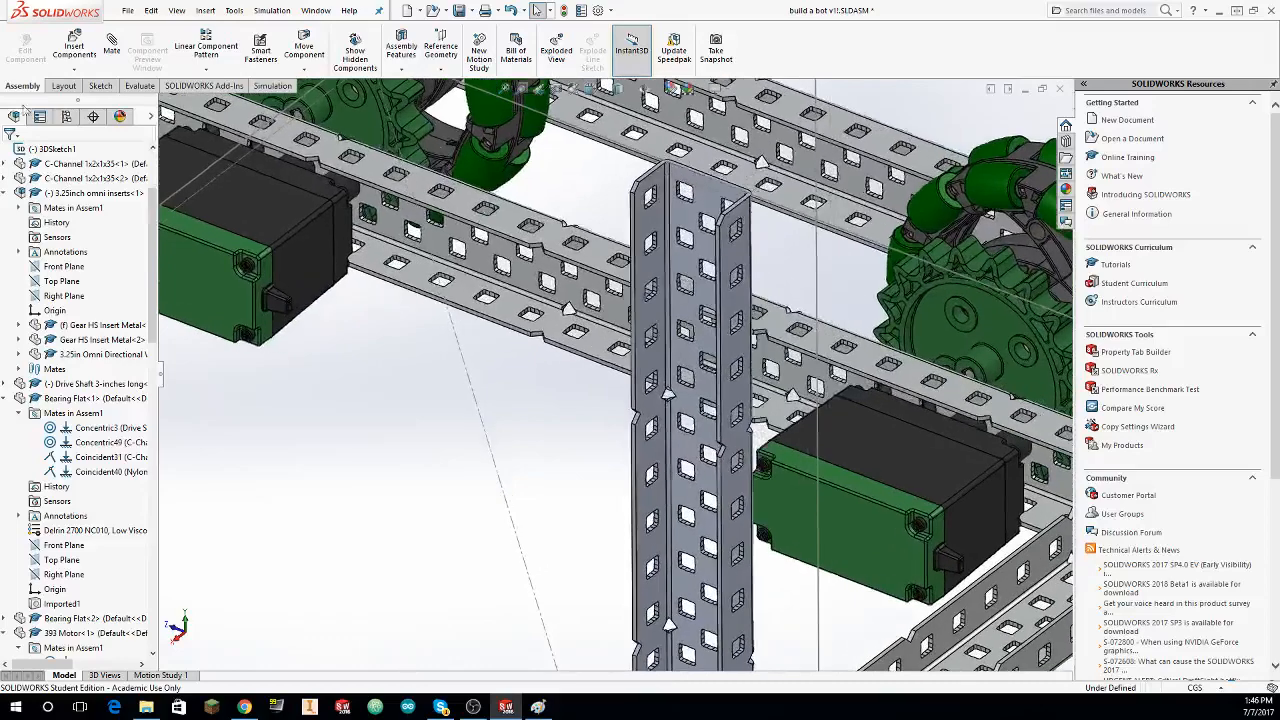
{"action": "left_click", "coordinate": [74, 47]}
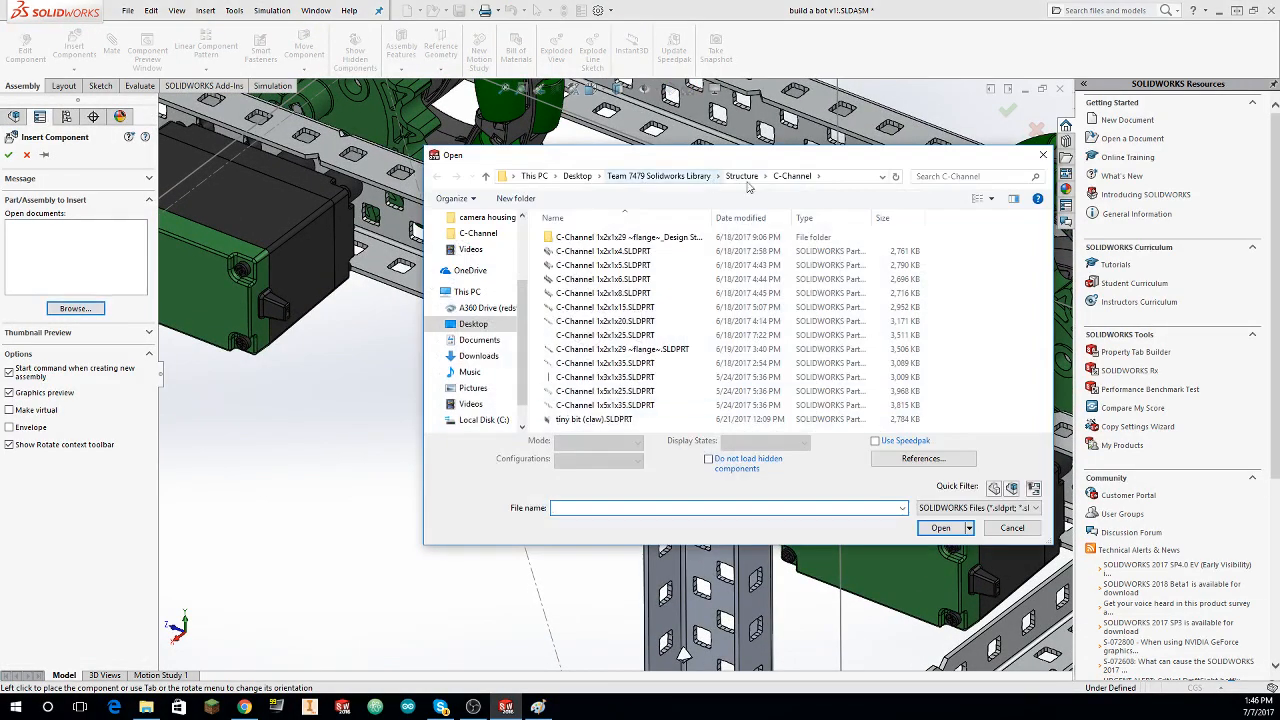
{"action": "left_click", "coordinate": [744, 178]}
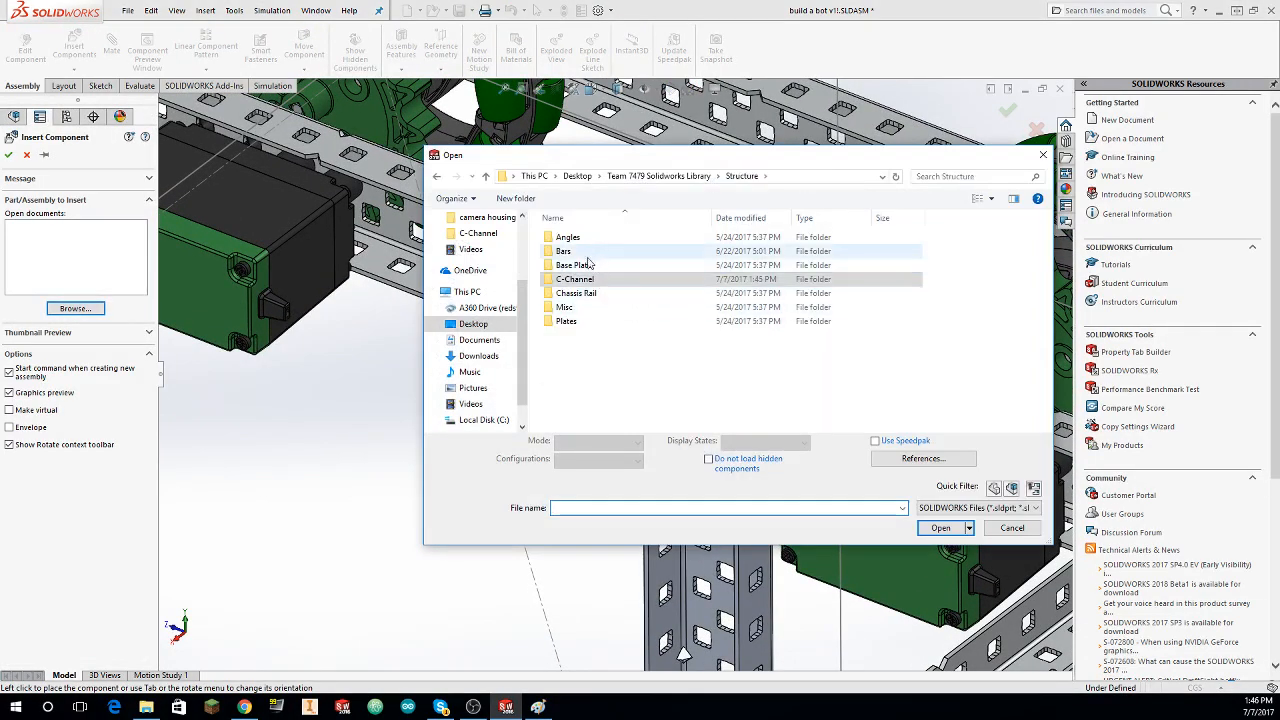
{"action": "left_click", "coordinate": [658, 176]}
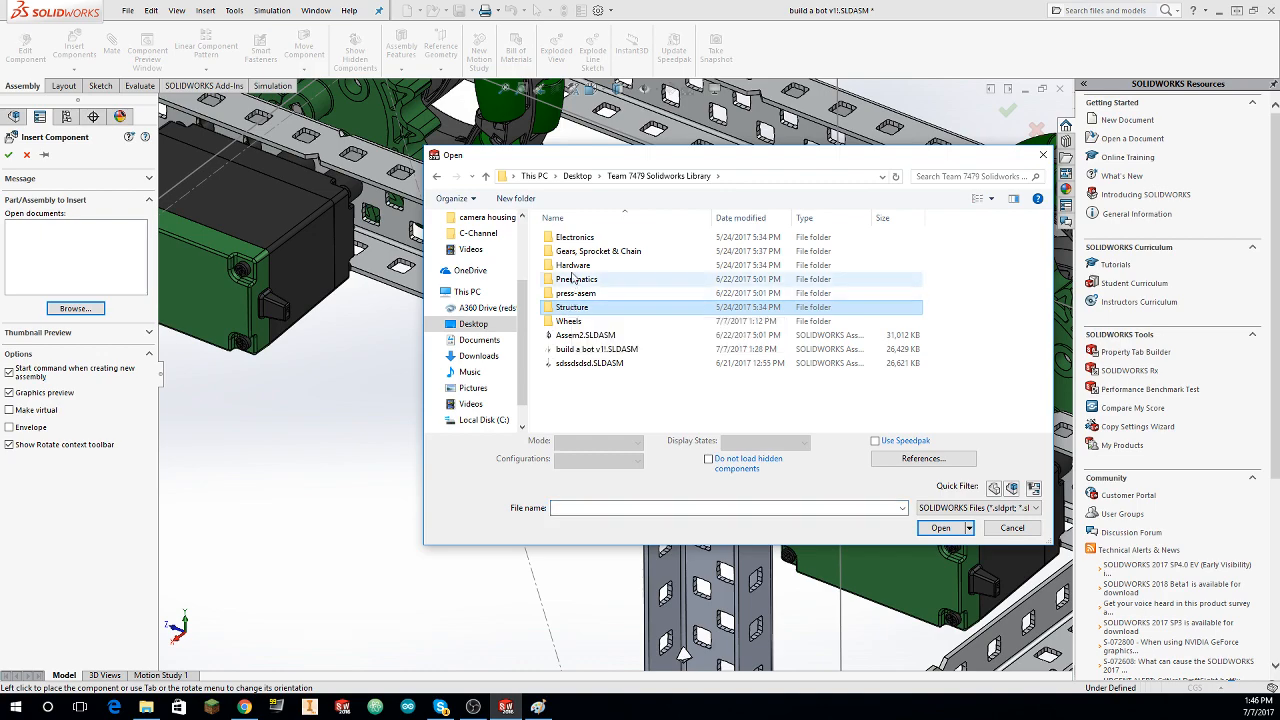
{"action": "double_click", "coordinate": [573, 265]}
{"action": "double_click", "coordinate": [600, 237]}
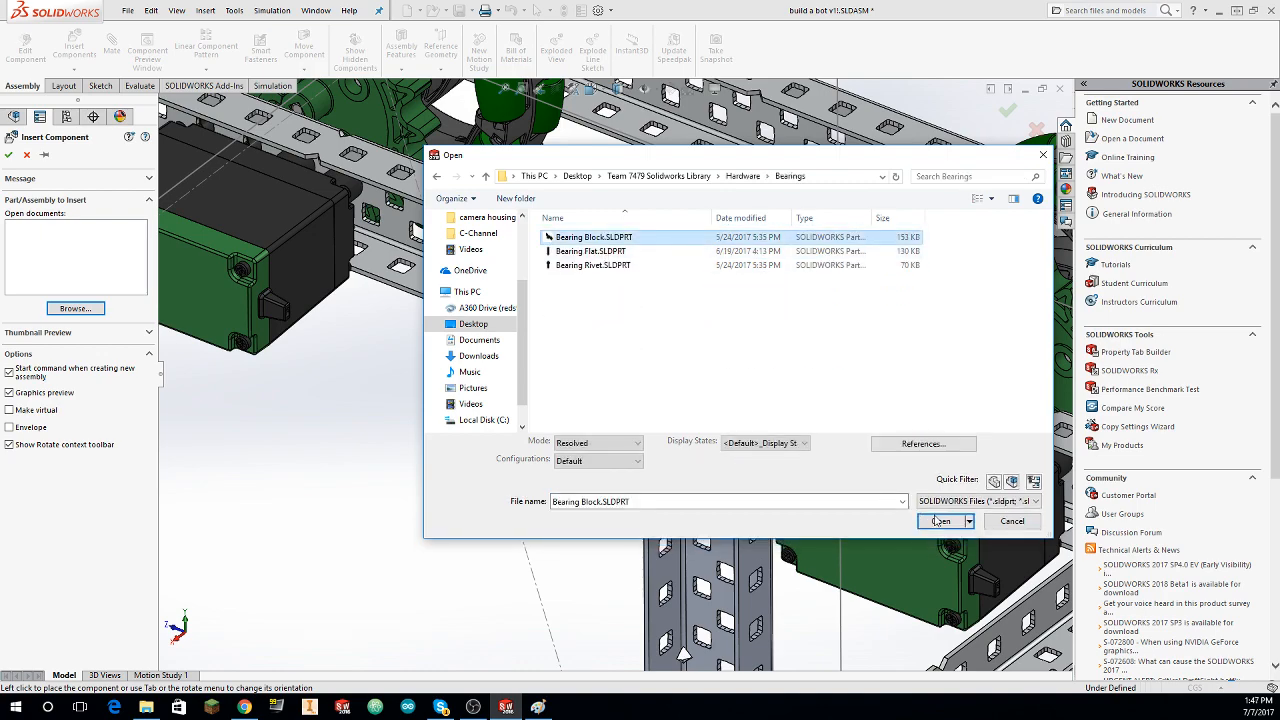
{"action": "scroll", "coordinate": [460, 388], "scroll_direction": "up", "scroll_amount": 3}
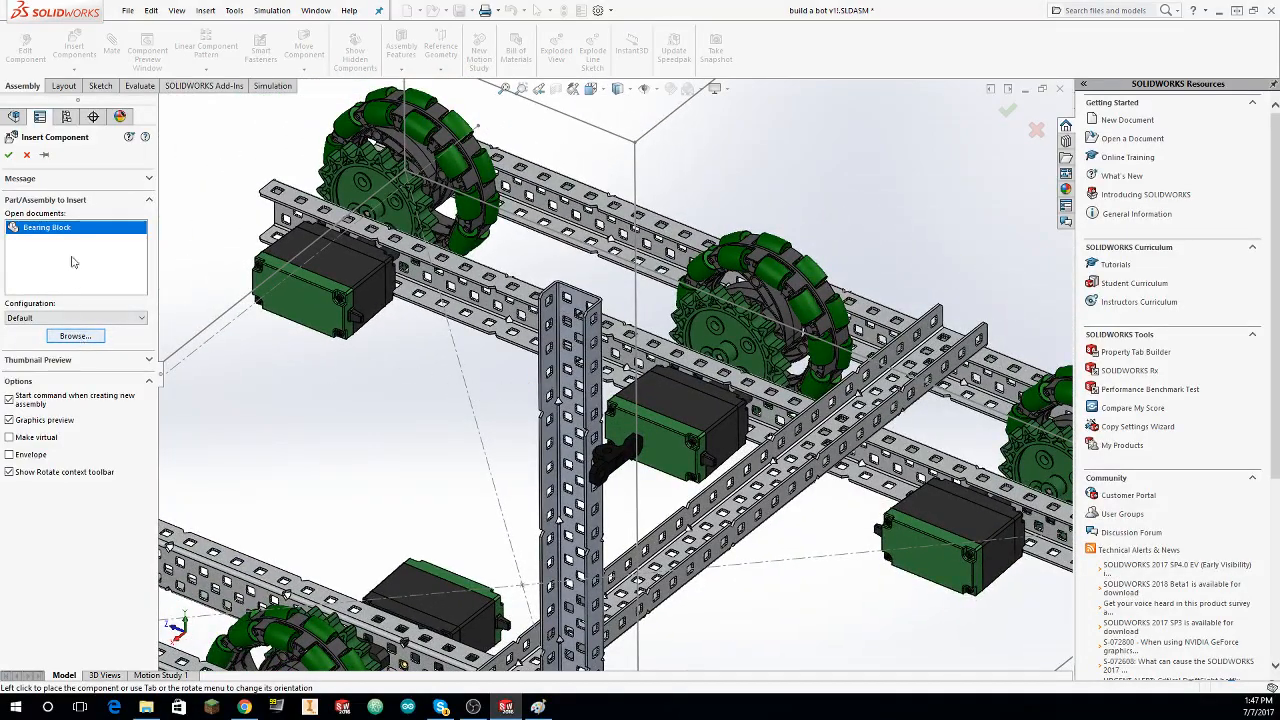
{"action": "left_click", "coordinate": [108, 249]}
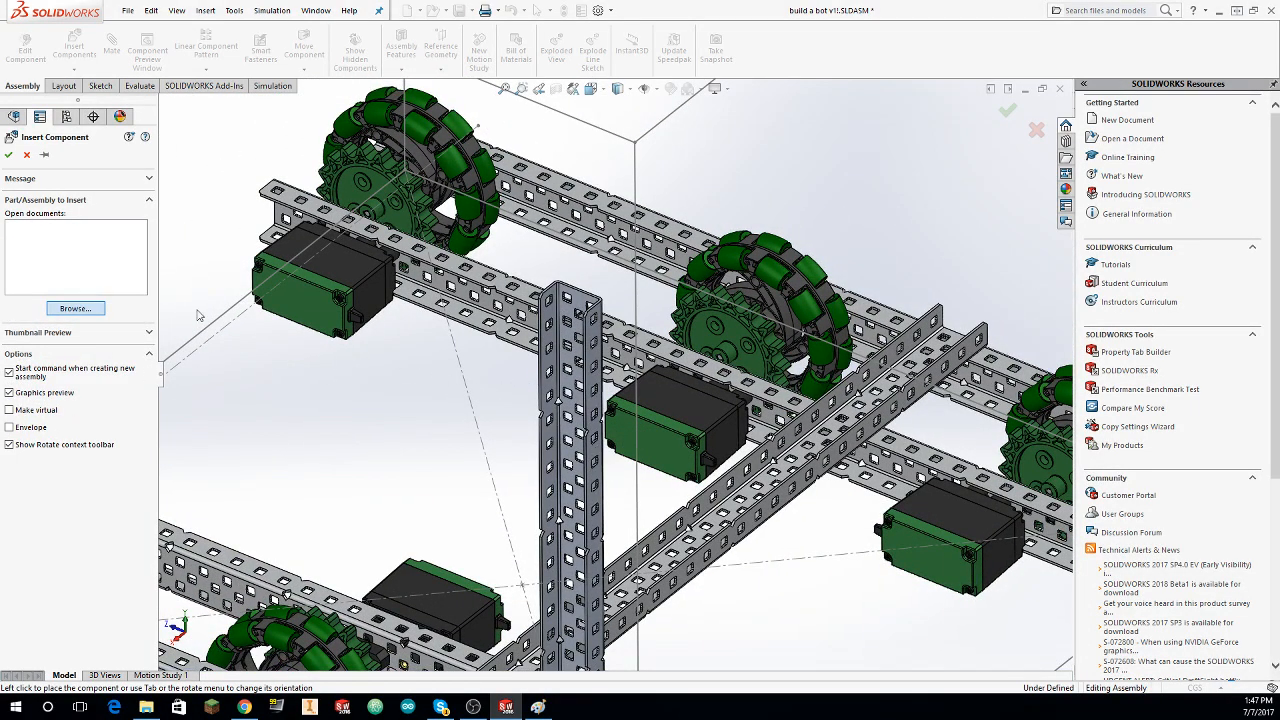
Step: Insert a Bearing Flat from the hardware library into the open space beside the upright C-channel
{"action": "left_click", "coordinate": [622, 253]}
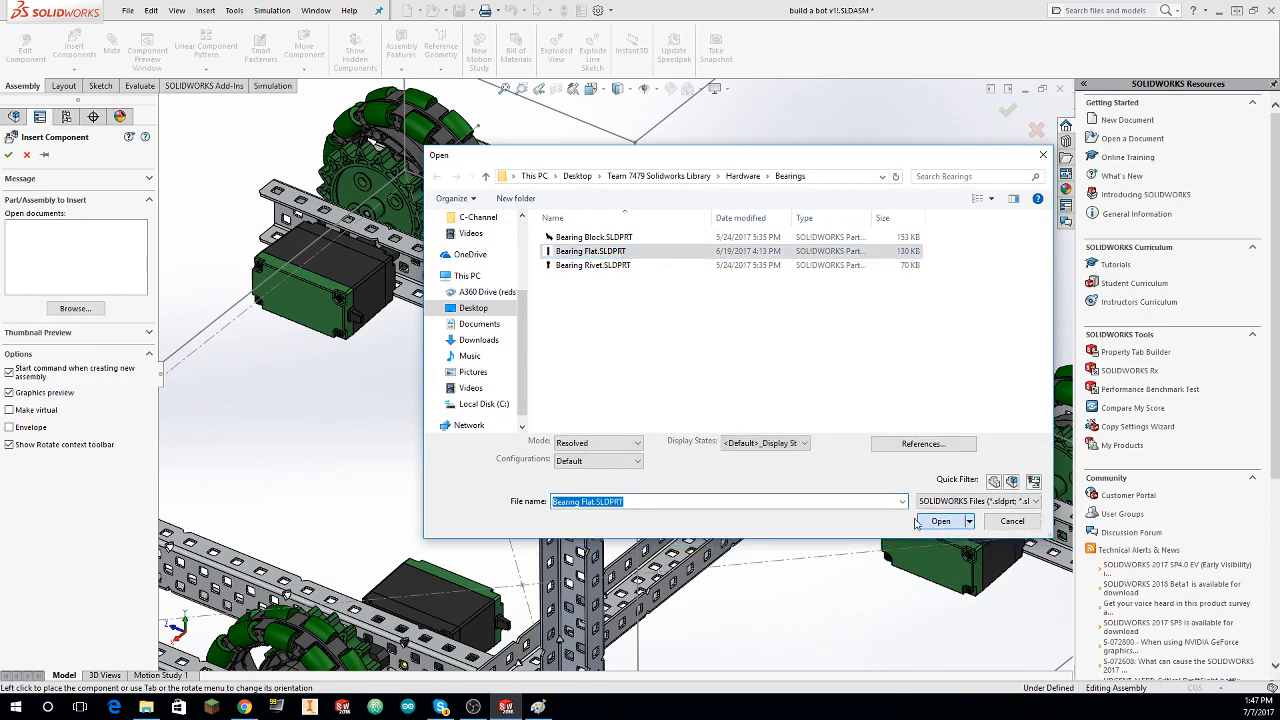
{"action": "left_click", "coordinate": [940, 521]}
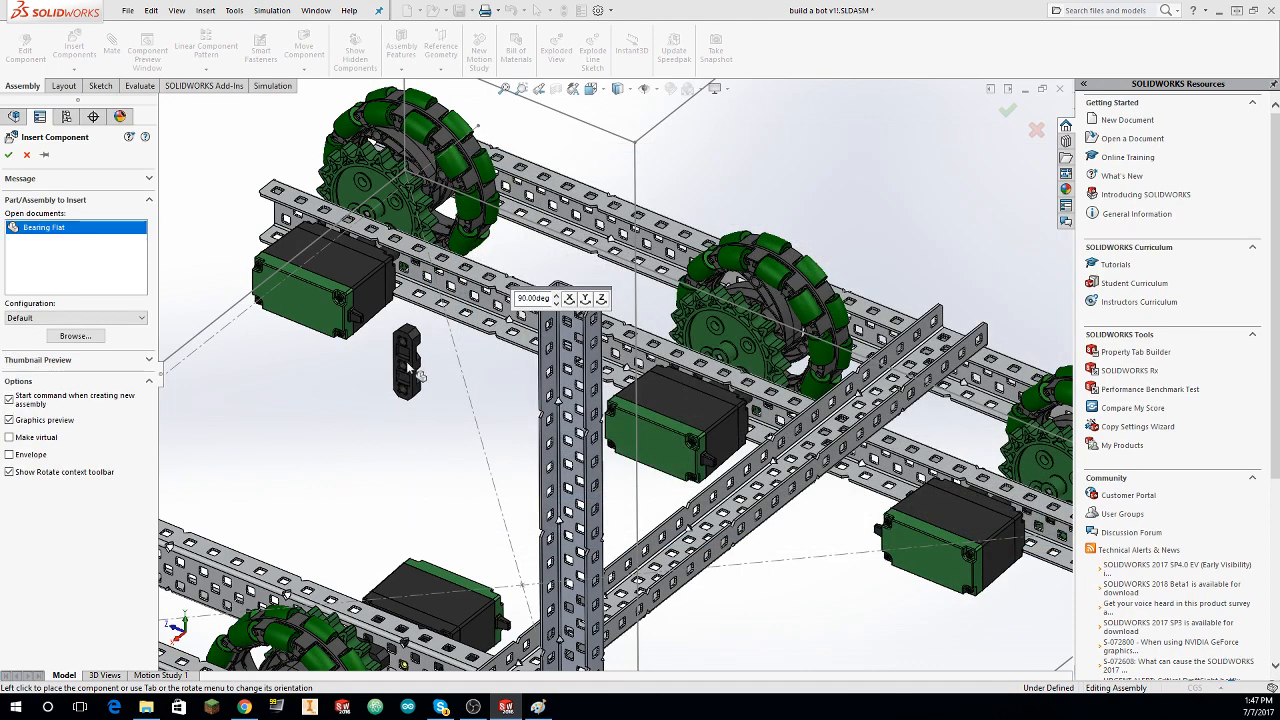
{"action": "left_click", "coordinate": [416, 372]}
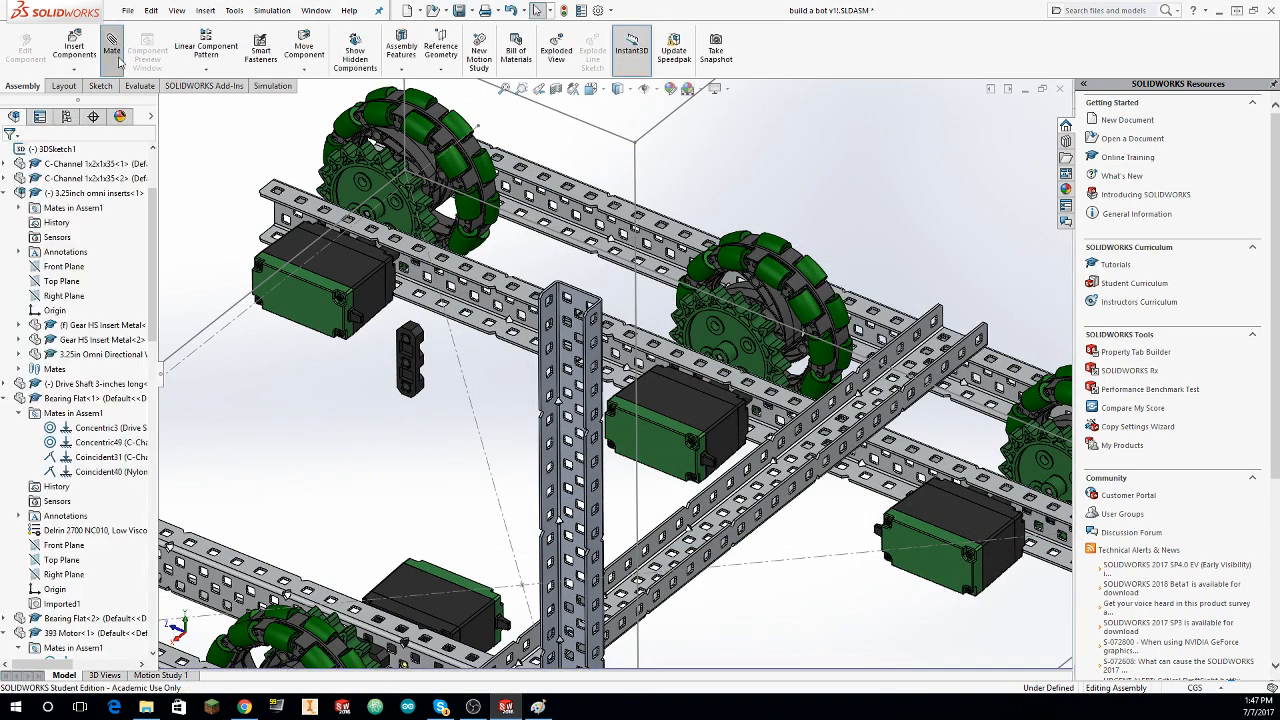
Step: Try to mate the bearing flat's front face coincident with the inner web face of the upright C-Channel 1x2x1x25
{"action": "left_click", "coordinate": [118, 55]}
{"action": "scroll", "coordinate": [430, 365], "scroll_direction": "down", "scroll_amount": 6}
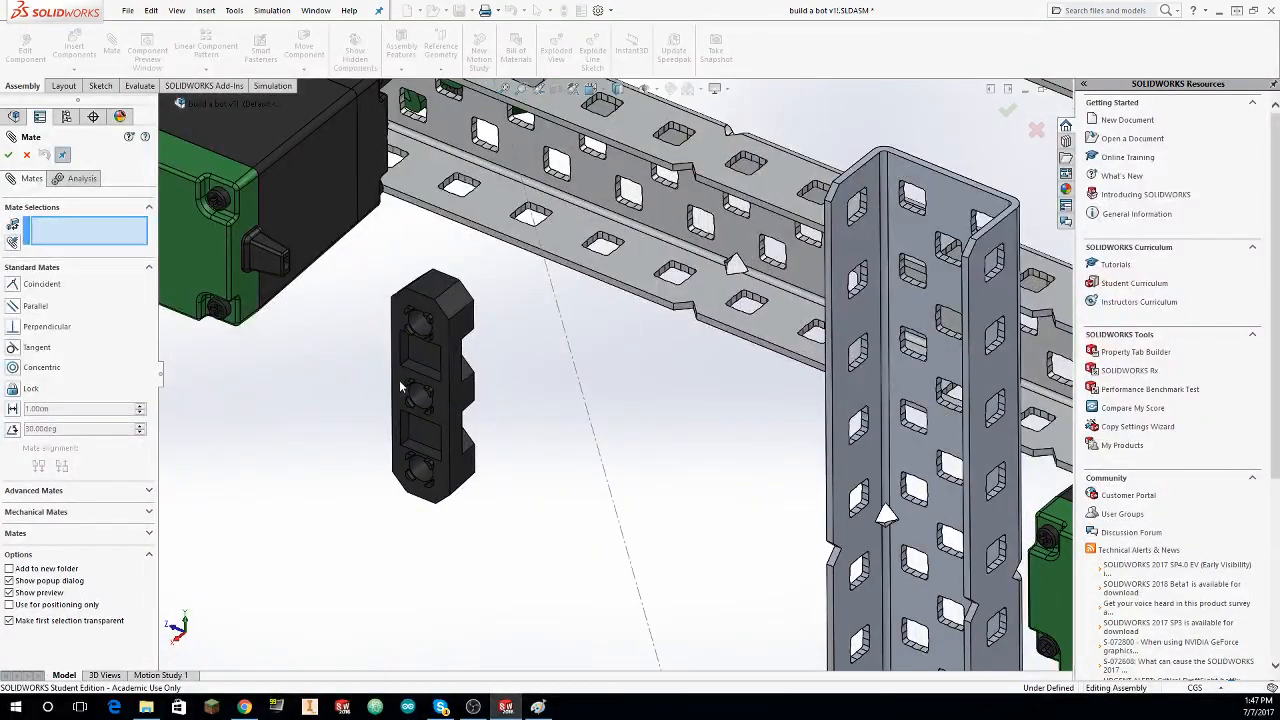
{"action": "left_click", "coordinate": [400, 387]}
{"action": "left_click", "coordinate": [899, 320]}
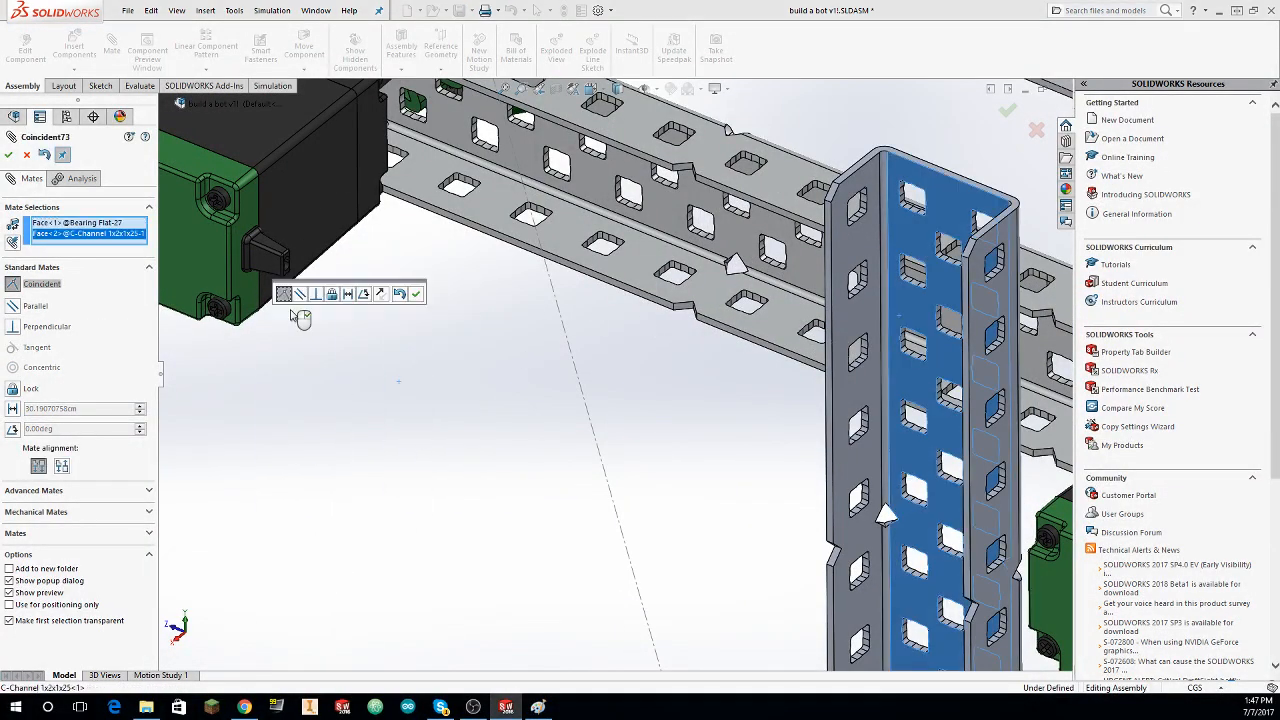
{"action": "left_click", "coordinate": [8, 155]}
{"action": "scroll", "coordinate": [430, 450], "scroll_direction": "up", "scroll_amount": 10}
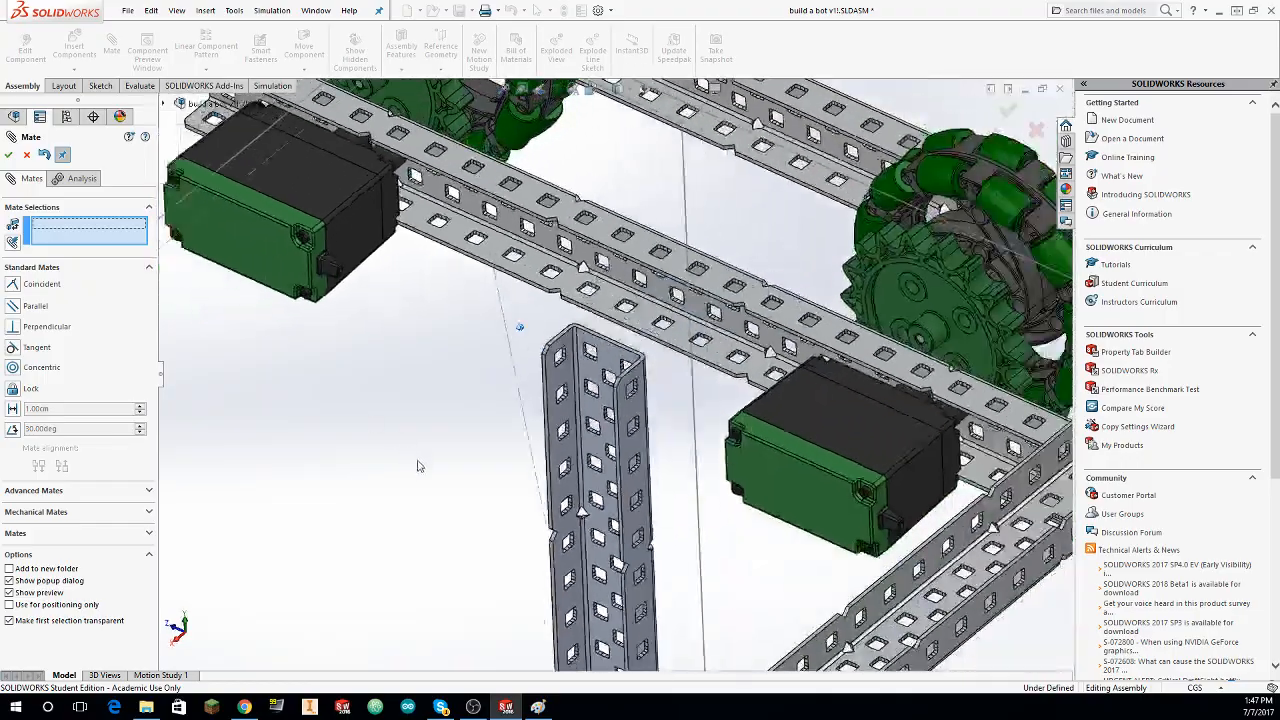
{"action": "scroll", "coordinate": [435, 462], "scroll_direction": "down", "scroll_amount": 10}
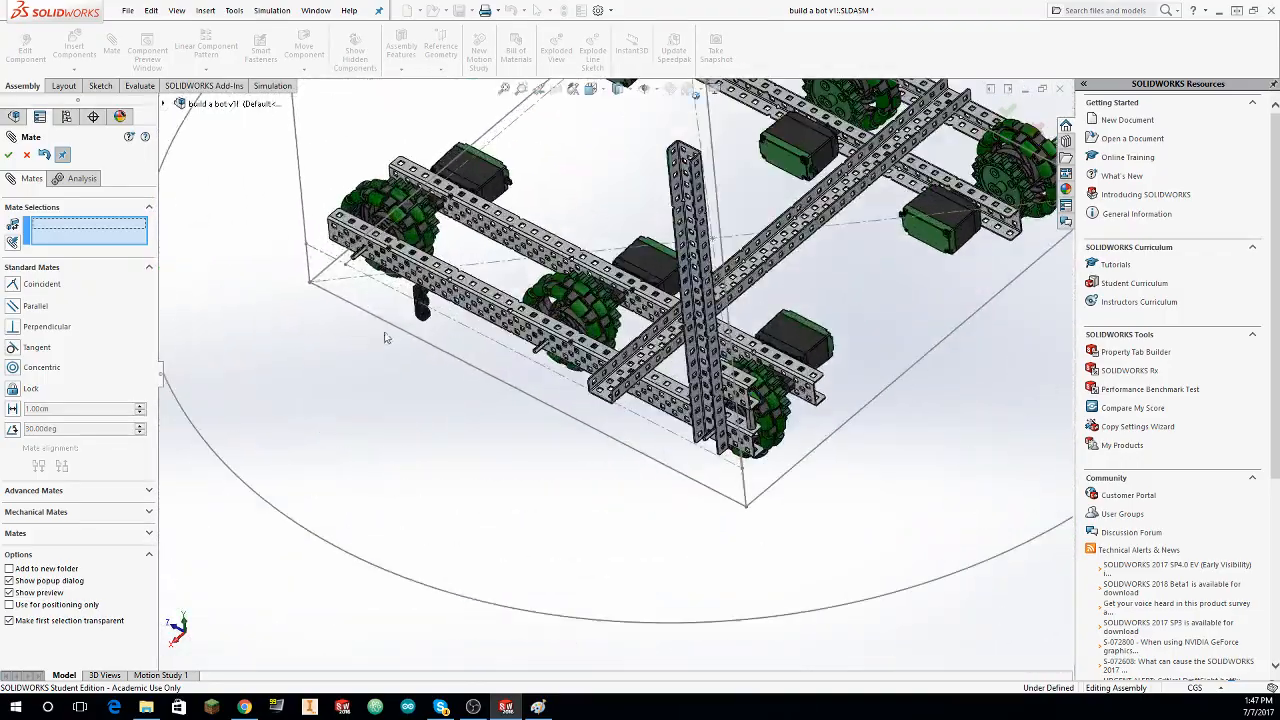
{"action": "scroll", "coordinate": [436, 303], "scroll_direction": "up", "scroll_amount": 5}
{"action": "middle_click_drag", "start_coordinate": [474, 309], "coordinate": [504, 334]}
{"action": "scroll", "coordinate": [503, 323], "scroll_direction": "down", "scroll_amount": 5}
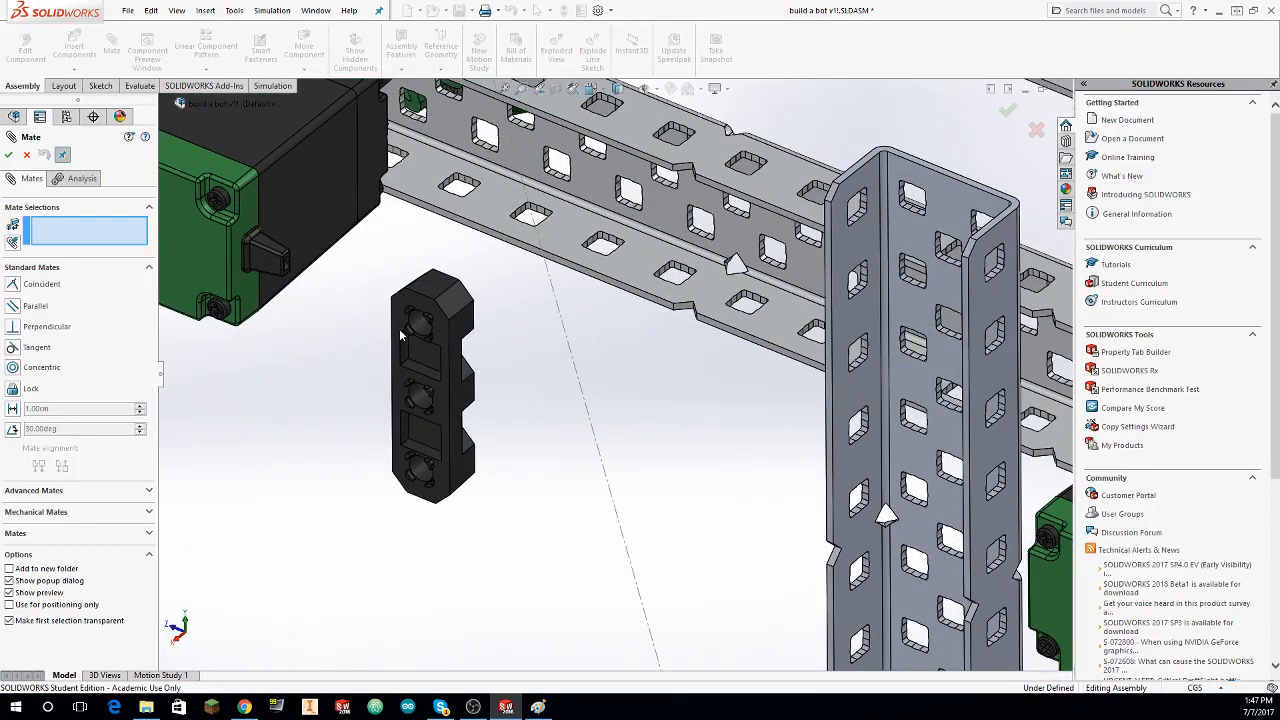
Step: Mate the bearing flat's front face coincident with the upright C-channel's inner web face, with the mate alignment reversed
{"action": "left_click", "coordinate": [400, 333]}
{"action": "left_click", "coordinate": [910, 302]}
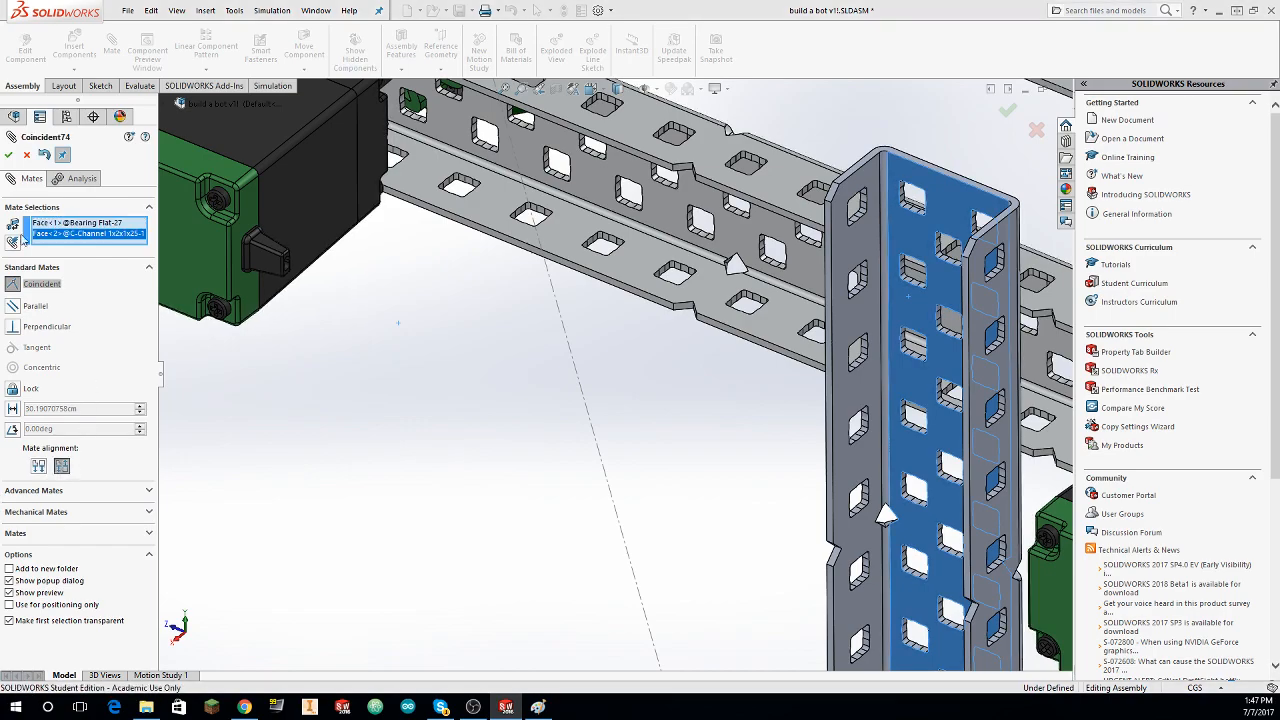
{"action": "left_click", "coordinate": [9, 157]}
Step: Mate an end hole of the bearing flat concentric with the topmost centre-column hole in the upright C-channel's web
{"action": "scroll", "coordinate": [546, 553], "scroll_direction": "up", "scroll_amount": 5}
{"action": "scroll", "coordinate": [513, 514], "scroll_direction": "up", "scroll_amount": 5}
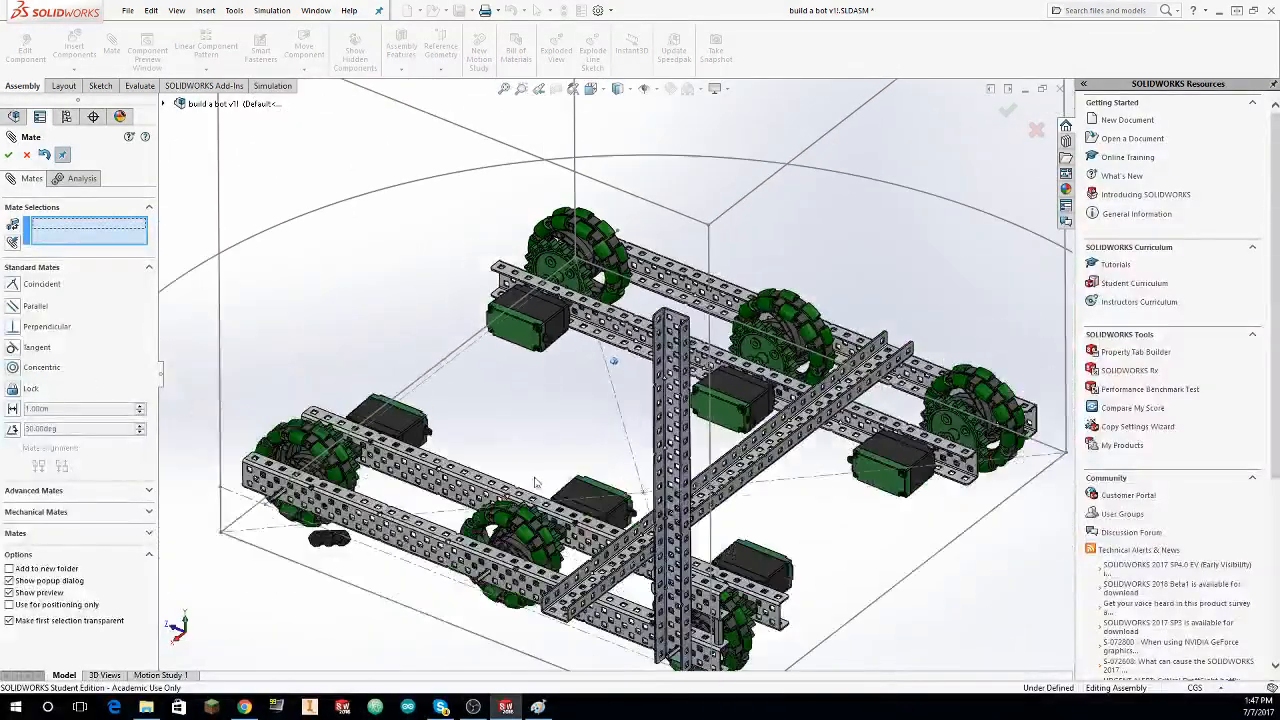
{"action": "scroll", "coordinate": [400, 482], "scroll_direction": "down", "scroll_amount": 4}
{"action": "scroll", "coordinate": [430, 430], "scroll_direction": "down", "scroll_amount": 6}
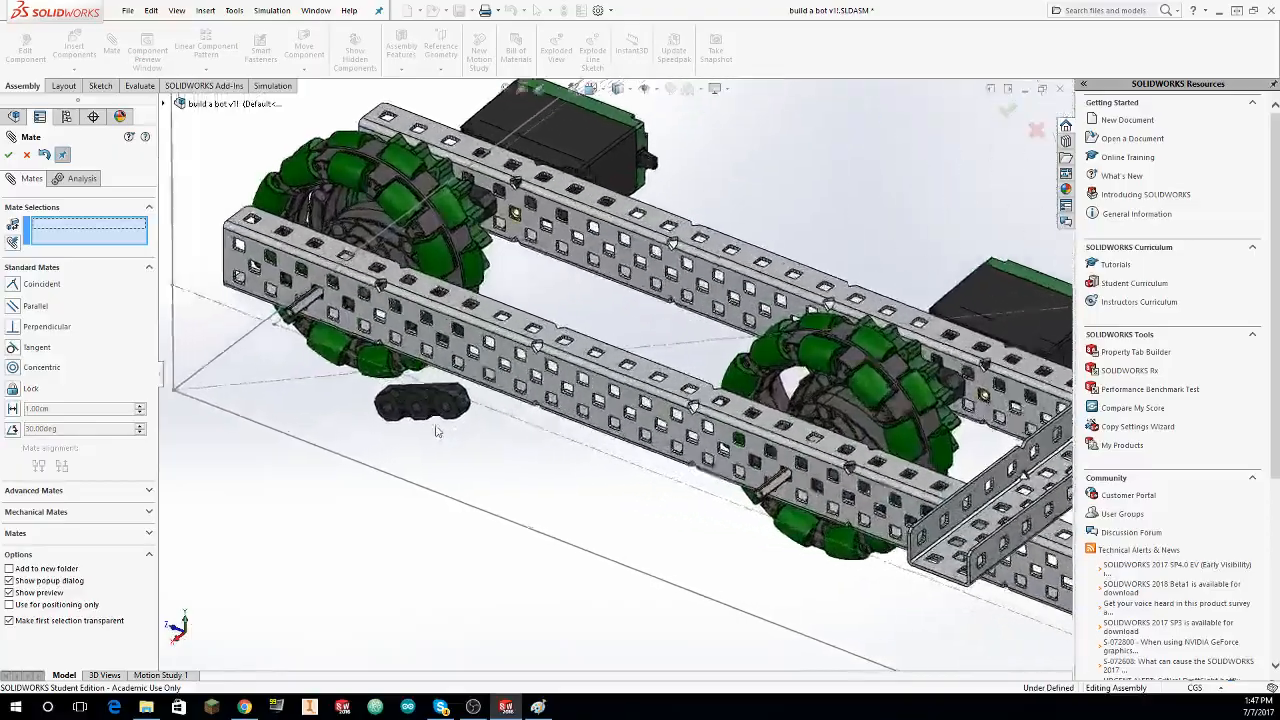
{"action": "left_click", "coordinate": [622, 380]}
{"action": "scroll", "coordinate": [625, 376], "scroll_direction": "up", "scroll_amount": 7}
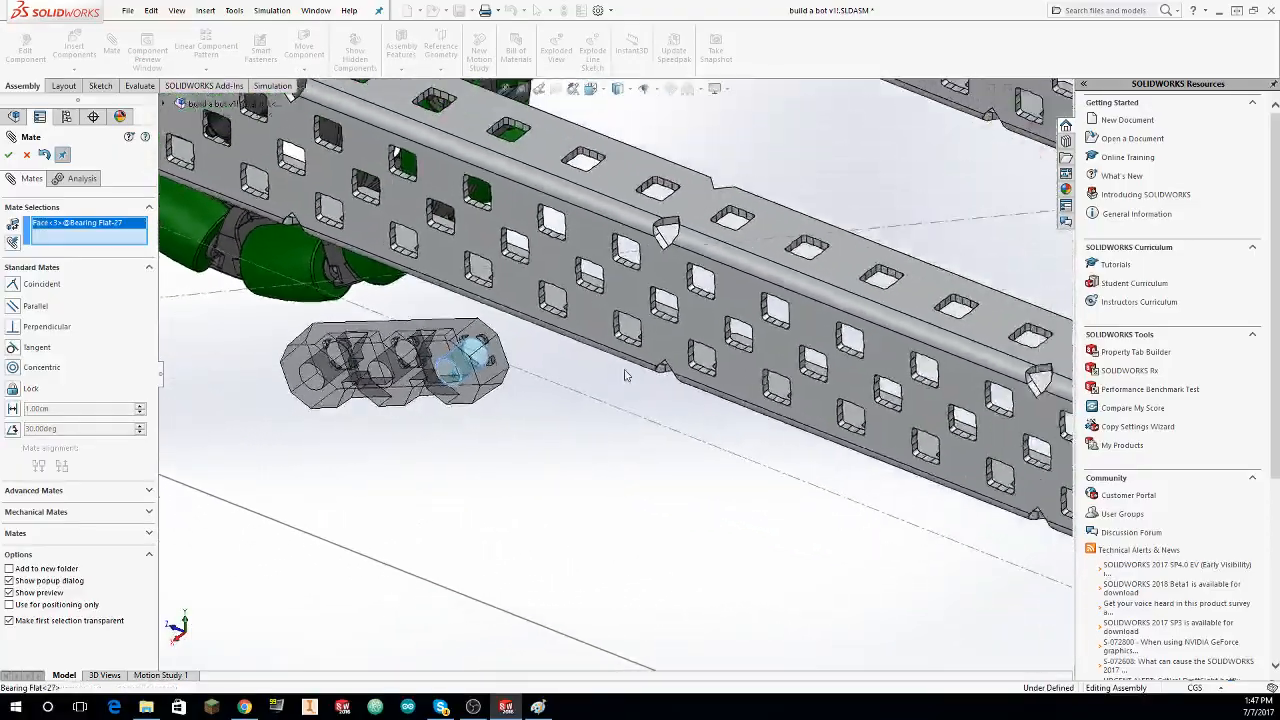
{"action": "scroll", "coordinate": [627, 351], "scroll_direction": "down", "scroll_amount": 6}
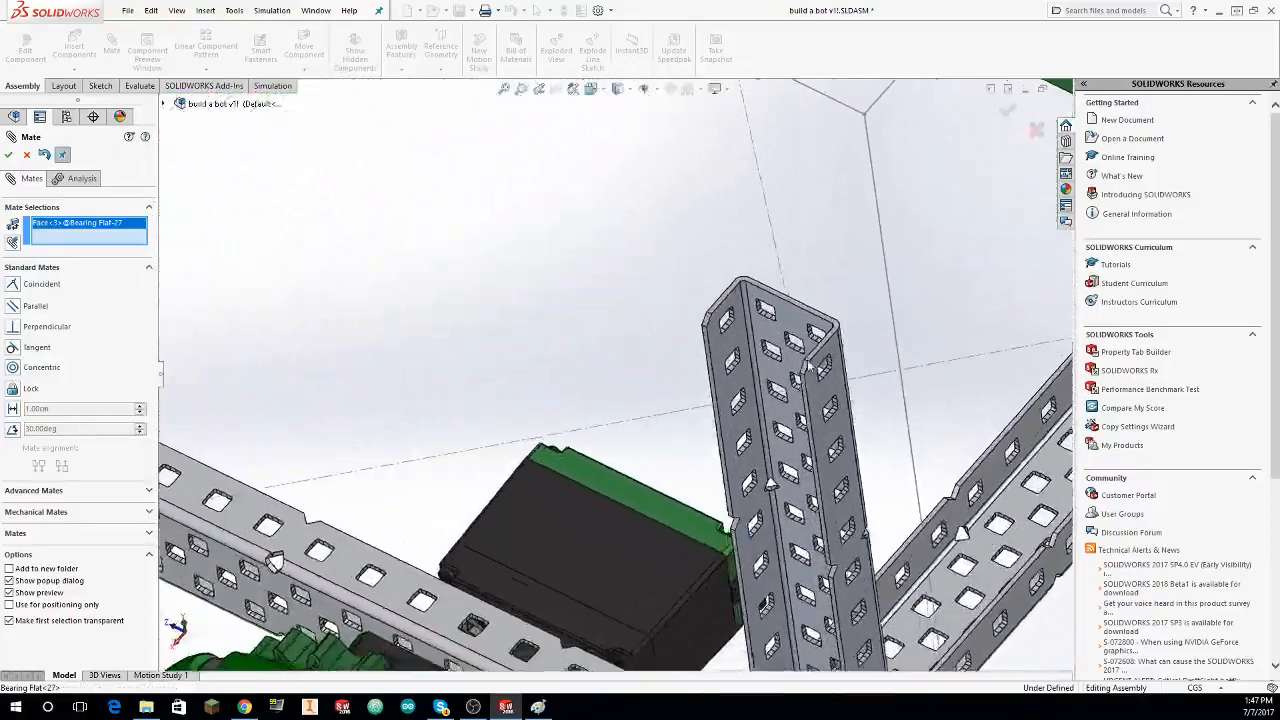
{"action": "scroll", "coordinate": [1028, 386], "scroll_direction": "up", "scroll_amount": 2}
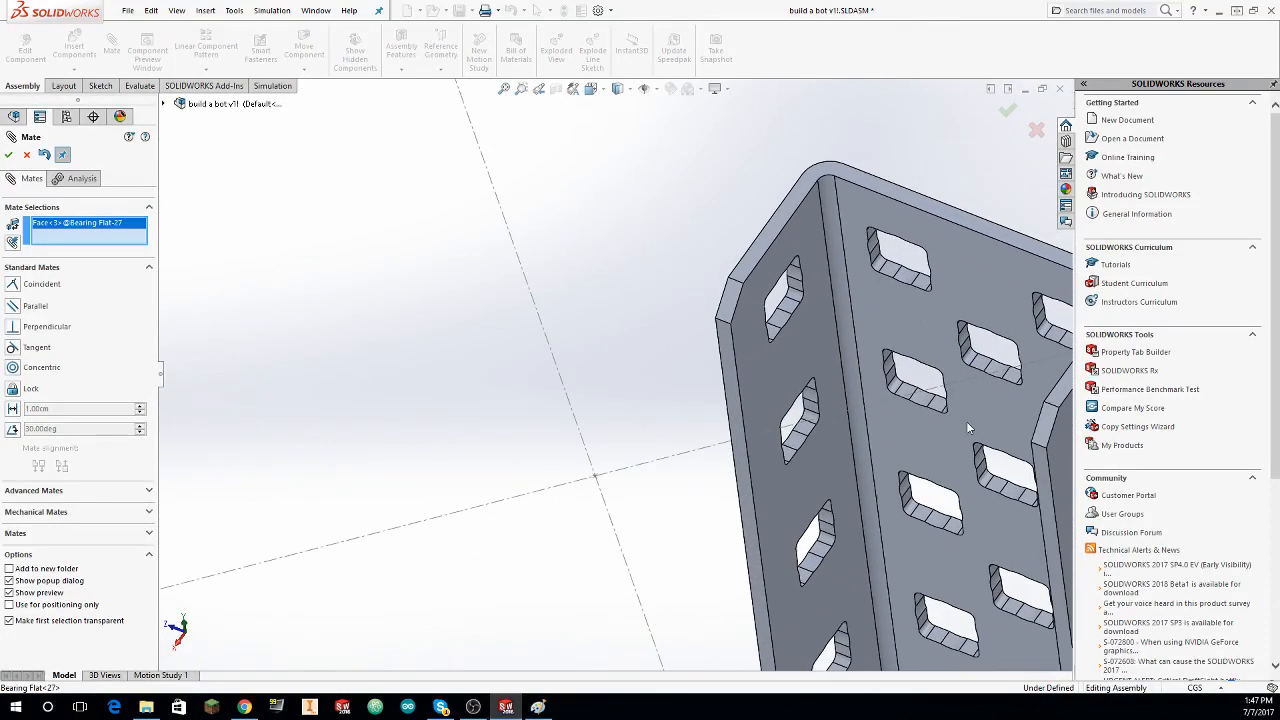
{"action": "scroll", "coordinate": [960, 415], "scroll_direction": "down", "scroll_amount": 2}
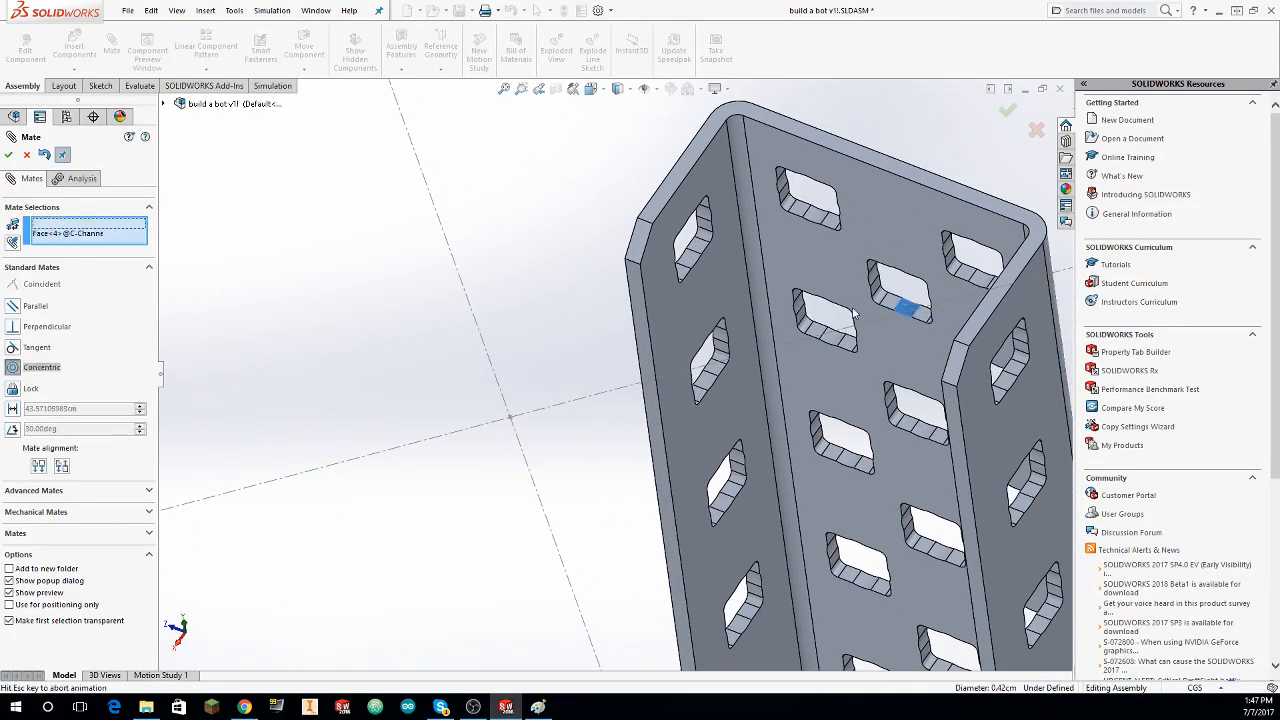
{"action": "left_click", "coordinate": [9, 155]}
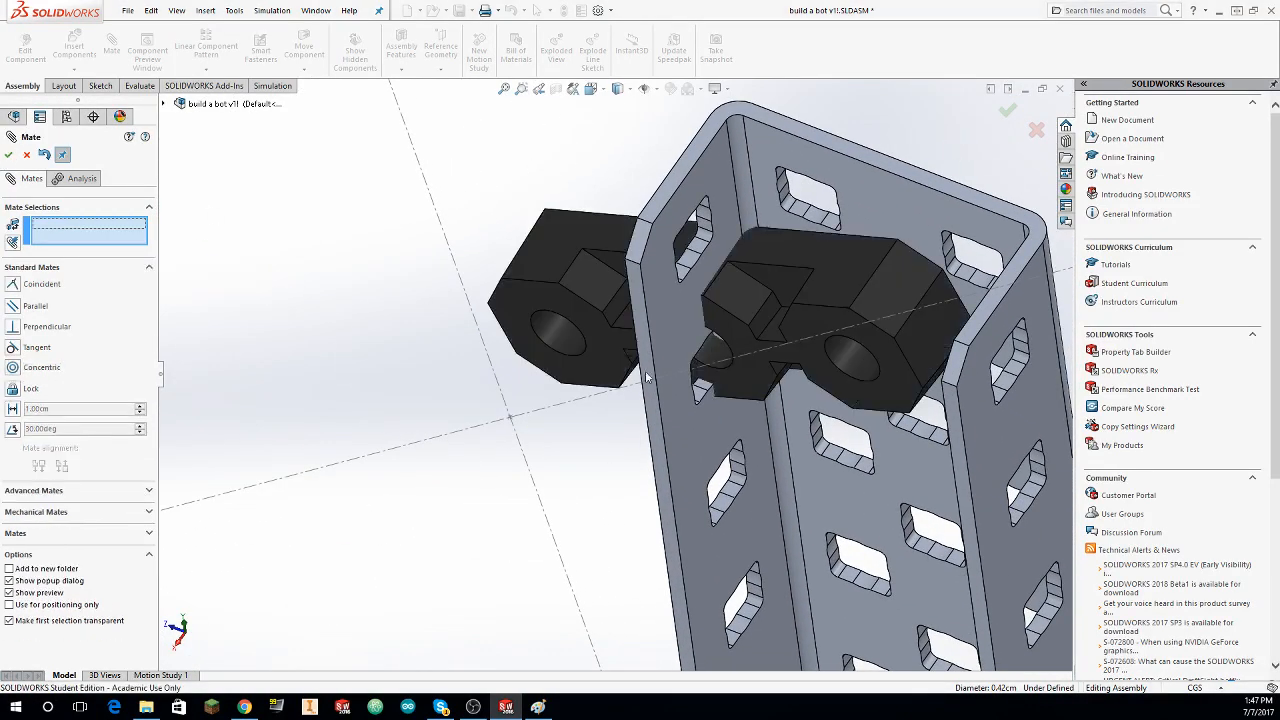
Step: Mate the bearing flat's opposite end hole concentric with the third centre-column hole in the upright's web, and finish mating
{"action": "left_click", "coordinate": [564, 340]}
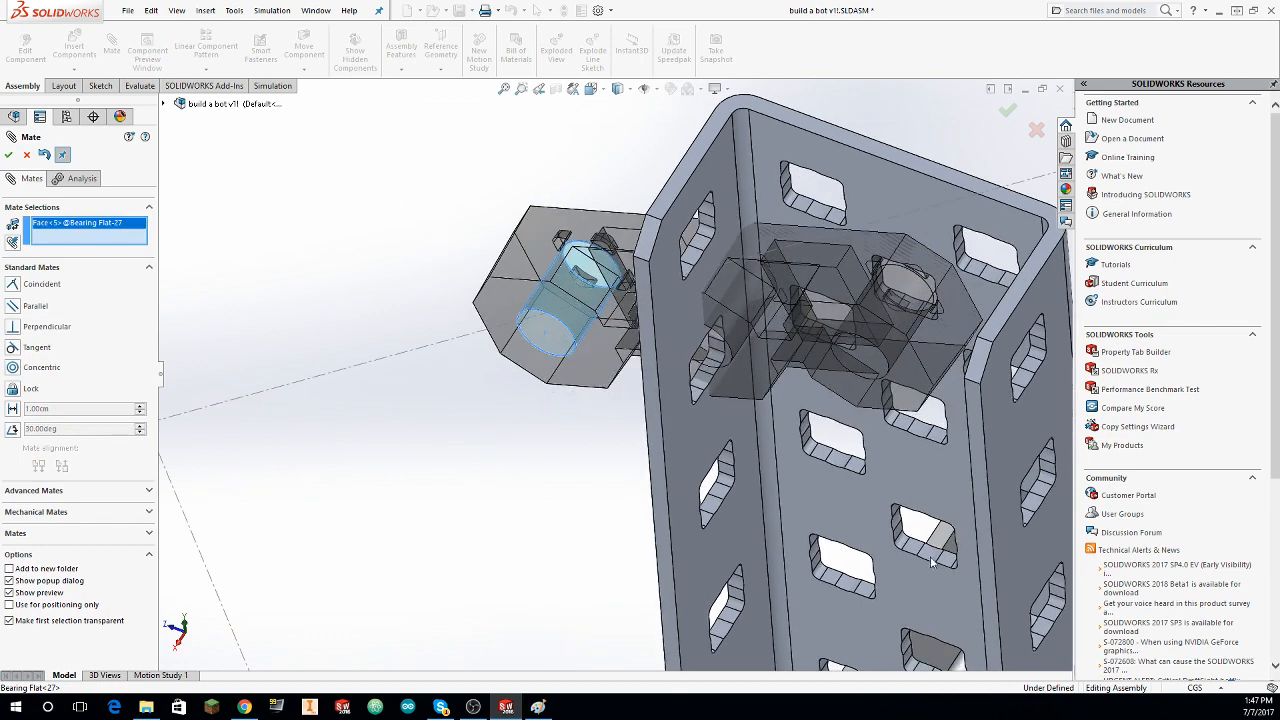
{"action": "left_click", "coordinate": [934, 566]}
{"action": "left_click", "coordinate": [9, 155]}
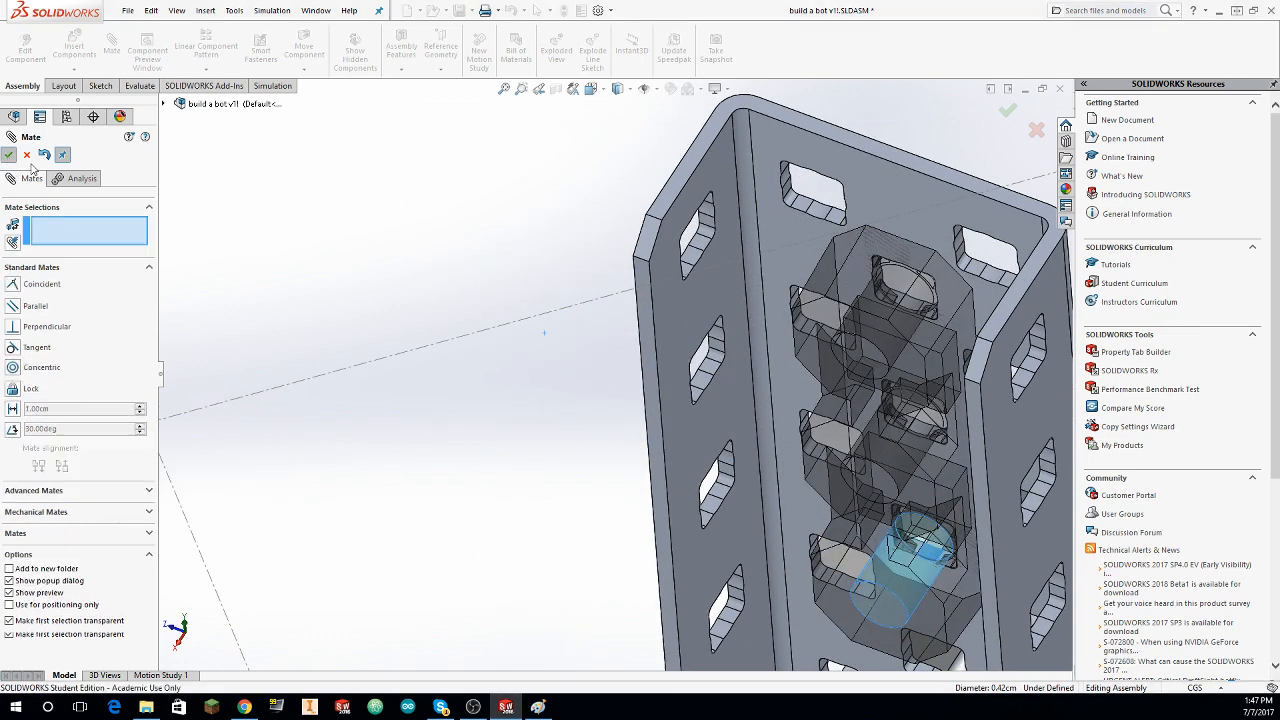
{"action": "scroll", "coordinate": [589, 280], "scroll_direction": "up", "scroll_amount": 8}
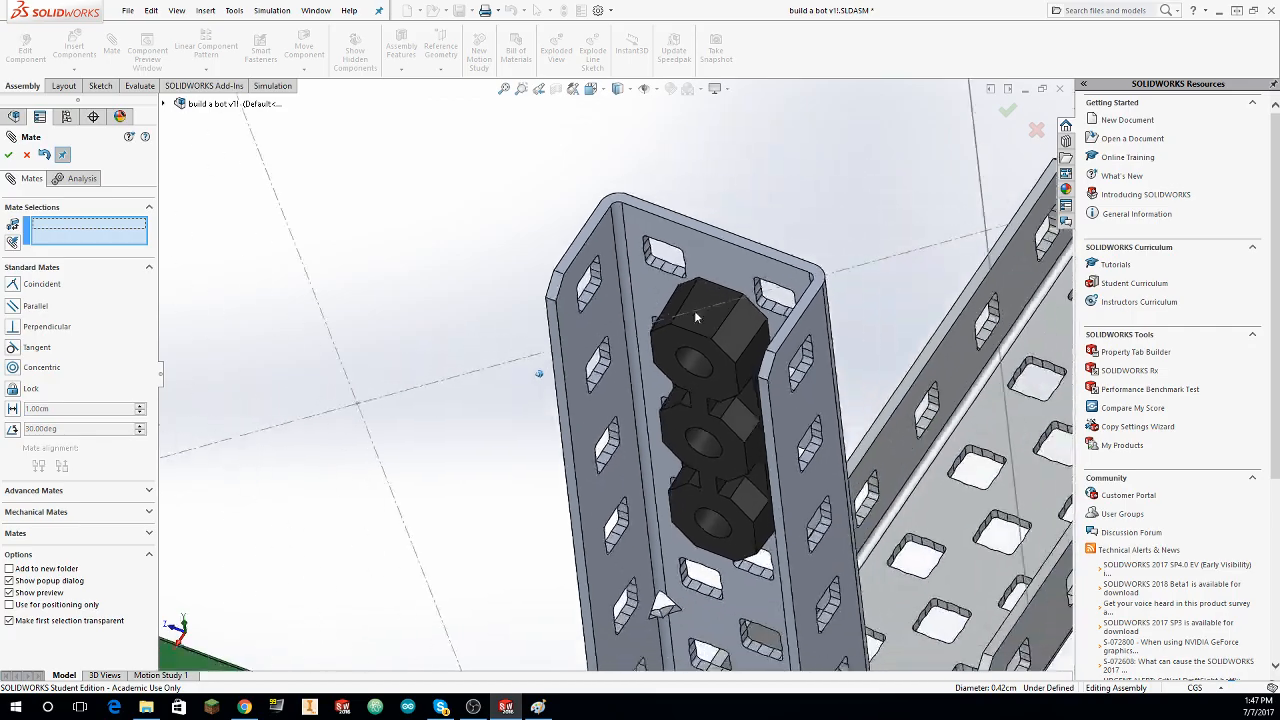
{"action": "middle_click_drag", "start_coordinate": [729, 239], "coordinate": [744, 310]}
{"action": "left_click", "coordinate": [27, 156]}
{"action": "middle_click_drag", "start_coordinate": [440, 292], "coordinate": [571, 289]}
{"action": "left_click", "coordinate": [571, 289]}
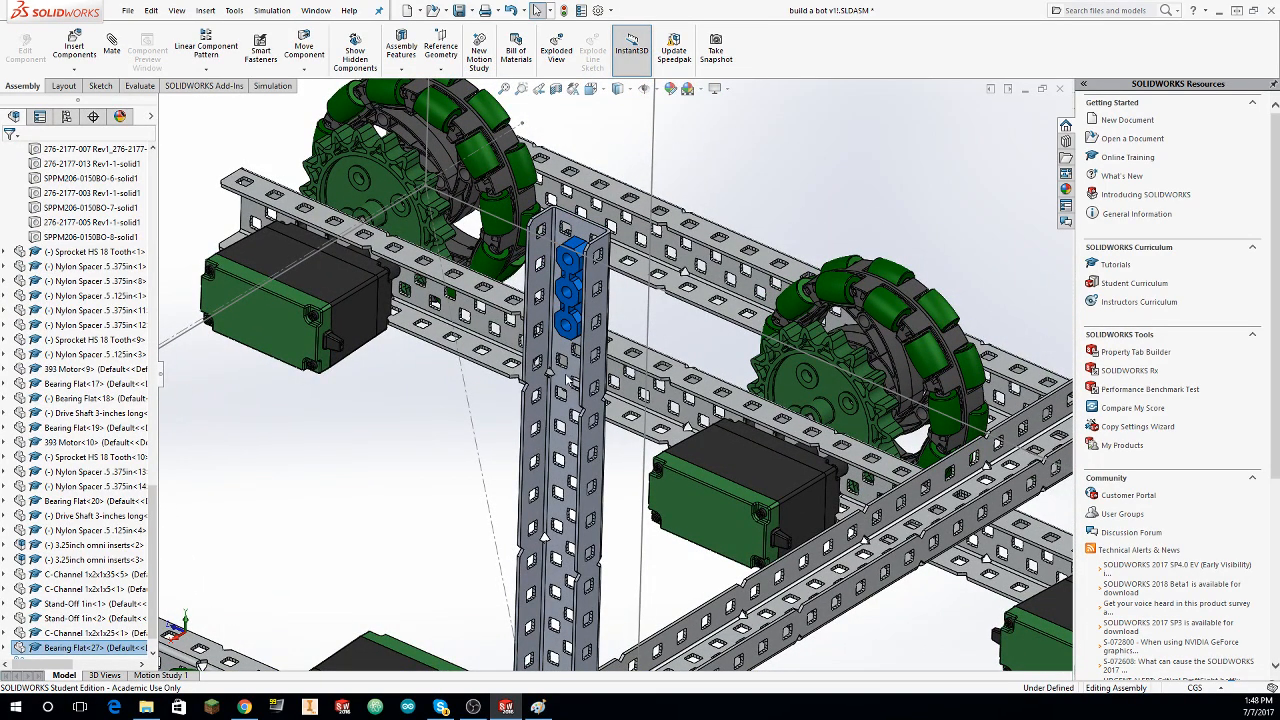
{"action": "left_click", "coordinate": [757, 167]}
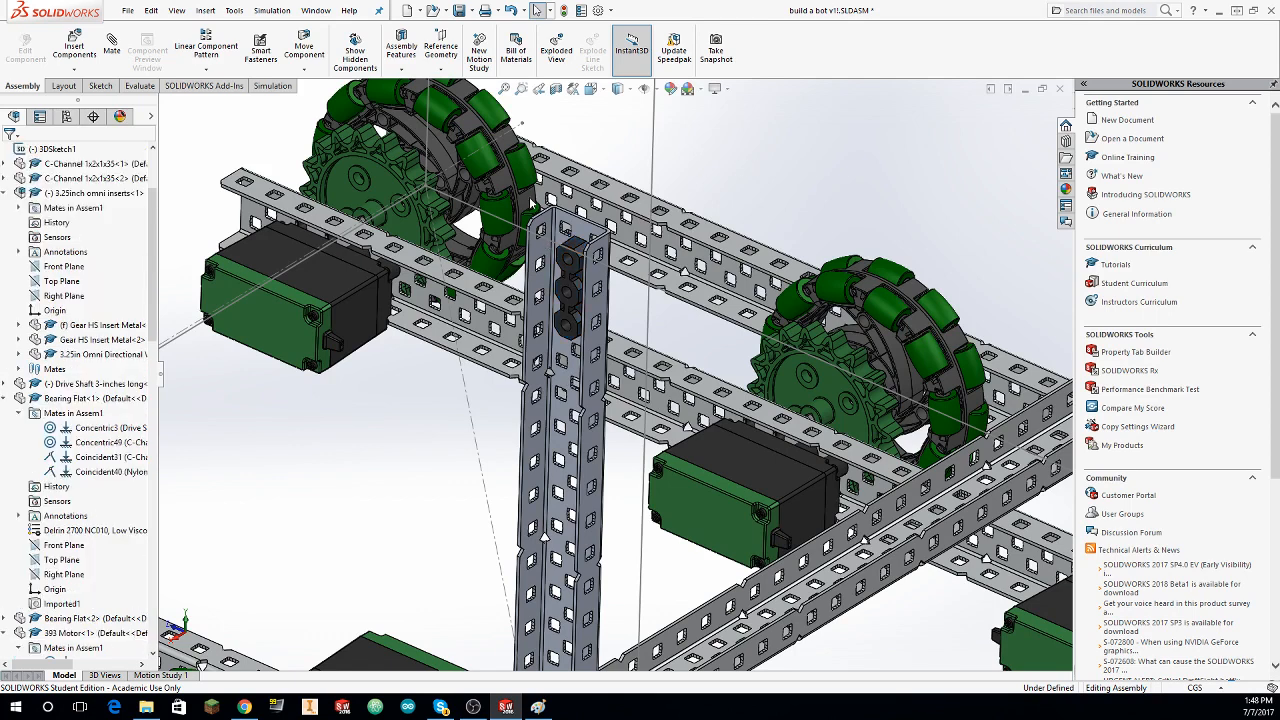
{"action": "left_click", "coordinate": [717, 222]}
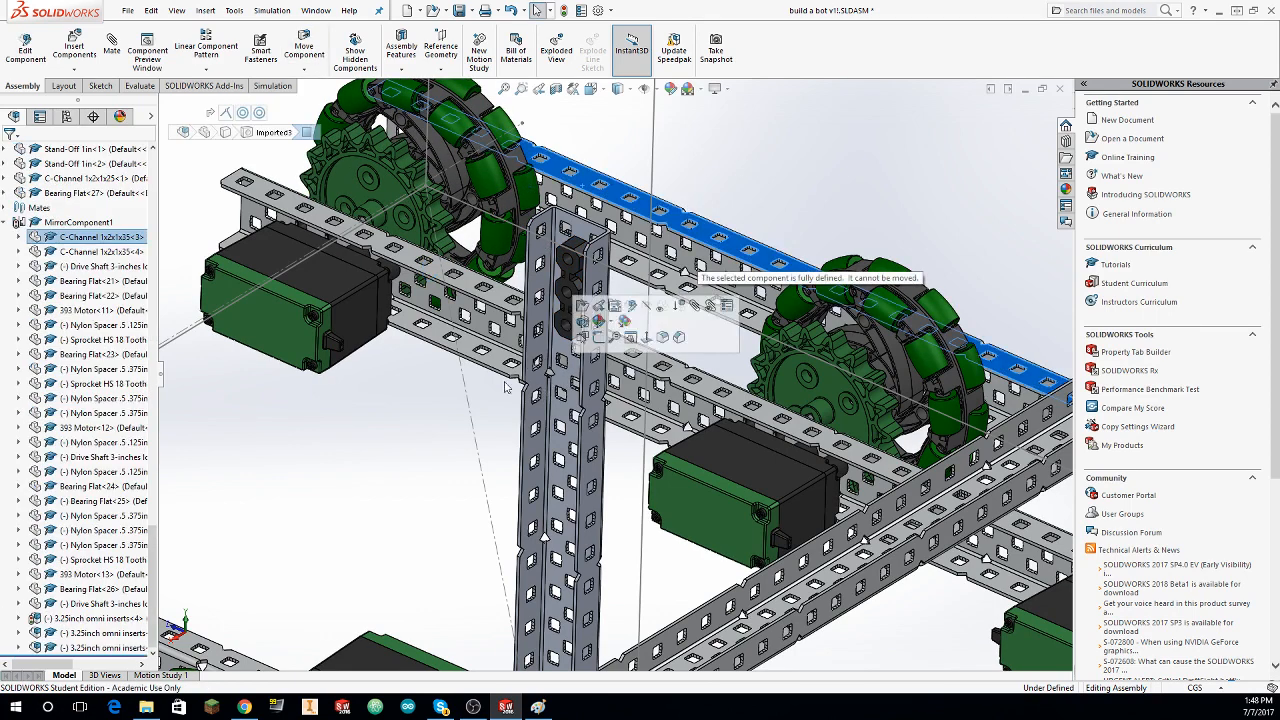
{"action": "left_click", "coordinate": [461, 381]}
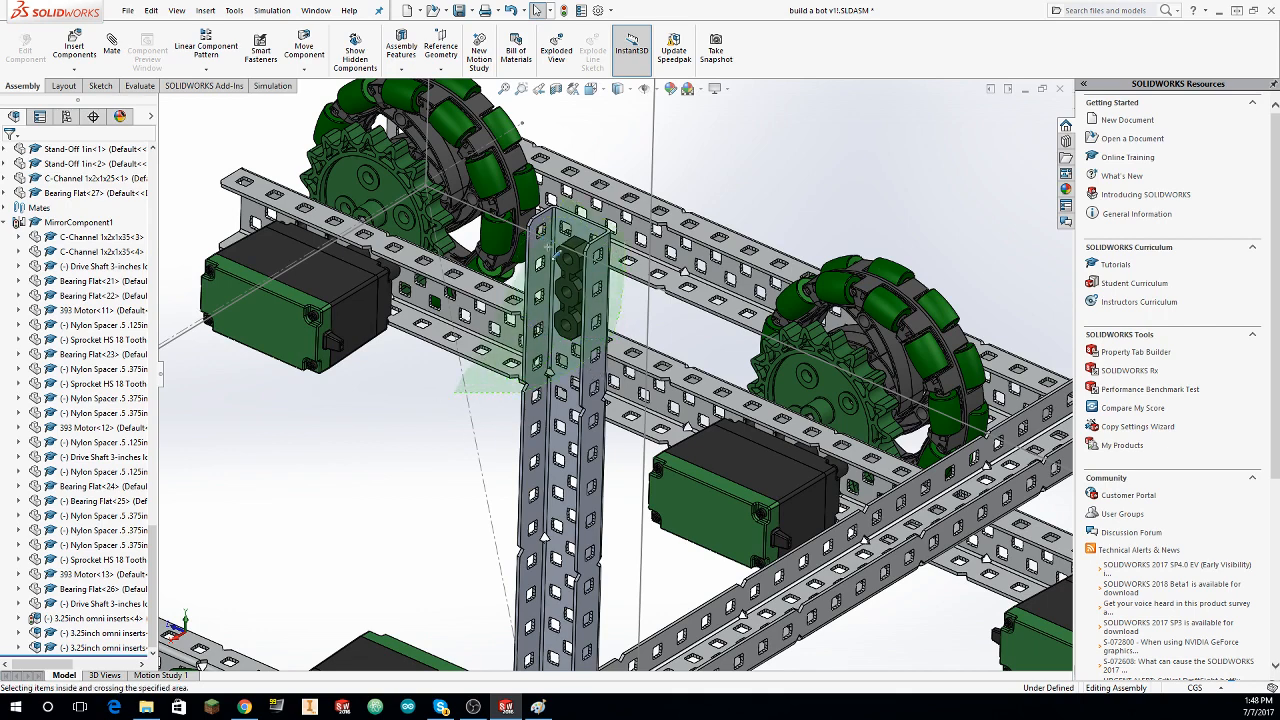
Step: Copy the bearing flat on the upright C-channel and move the copy out into the open space beside the upright
{"action": "left_click", "coordinate": [572, 296]}
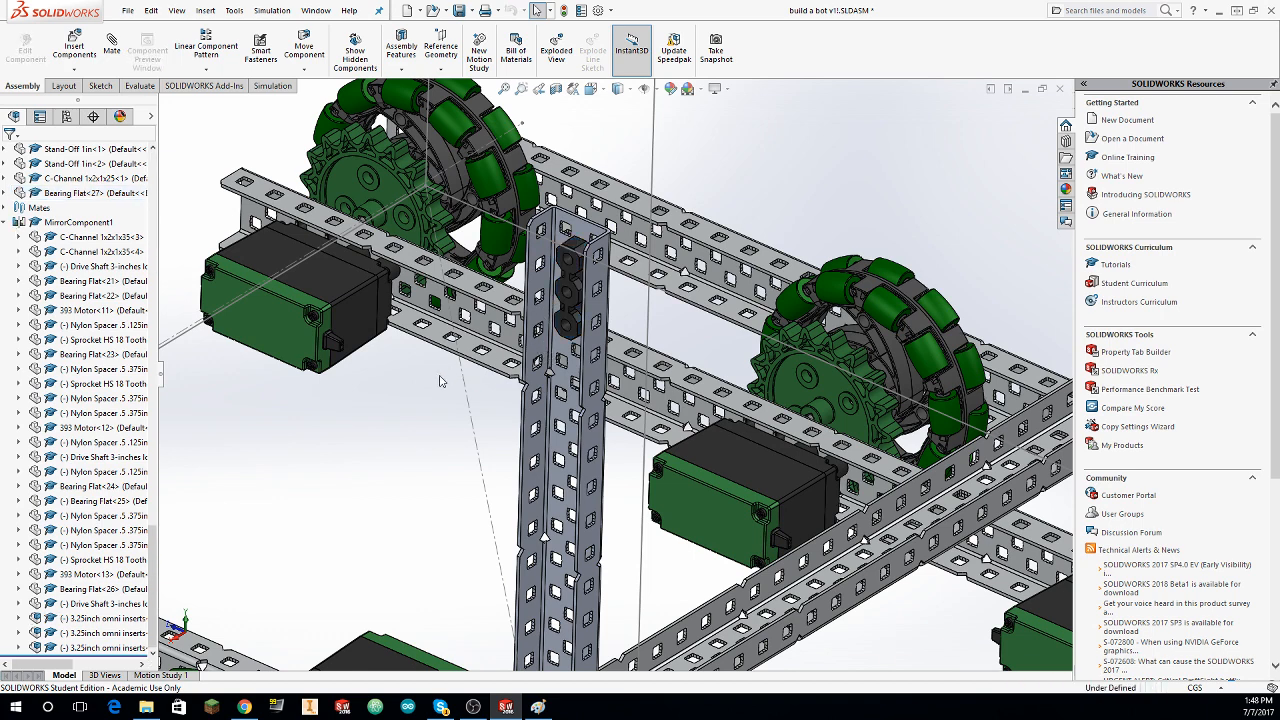
{"action": "left_click", "coordinate": [572, 314]}
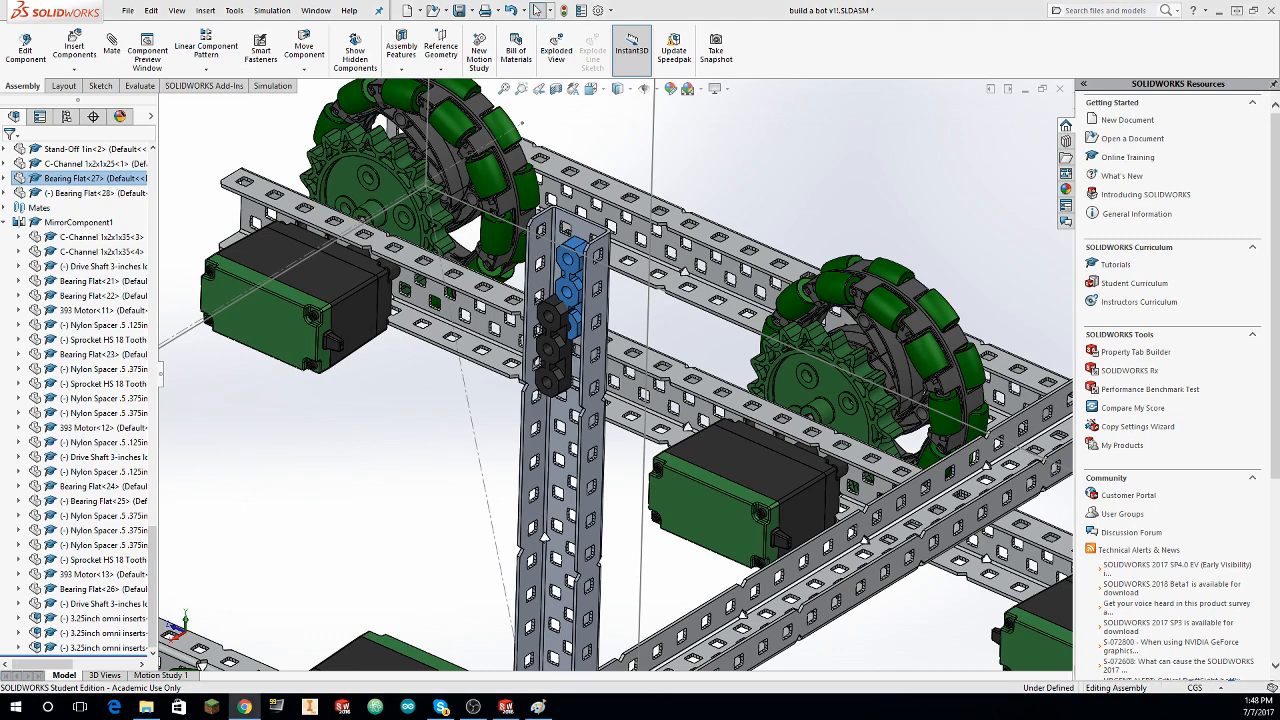
{"action": "left_click", "coordinate": [865, 160]}
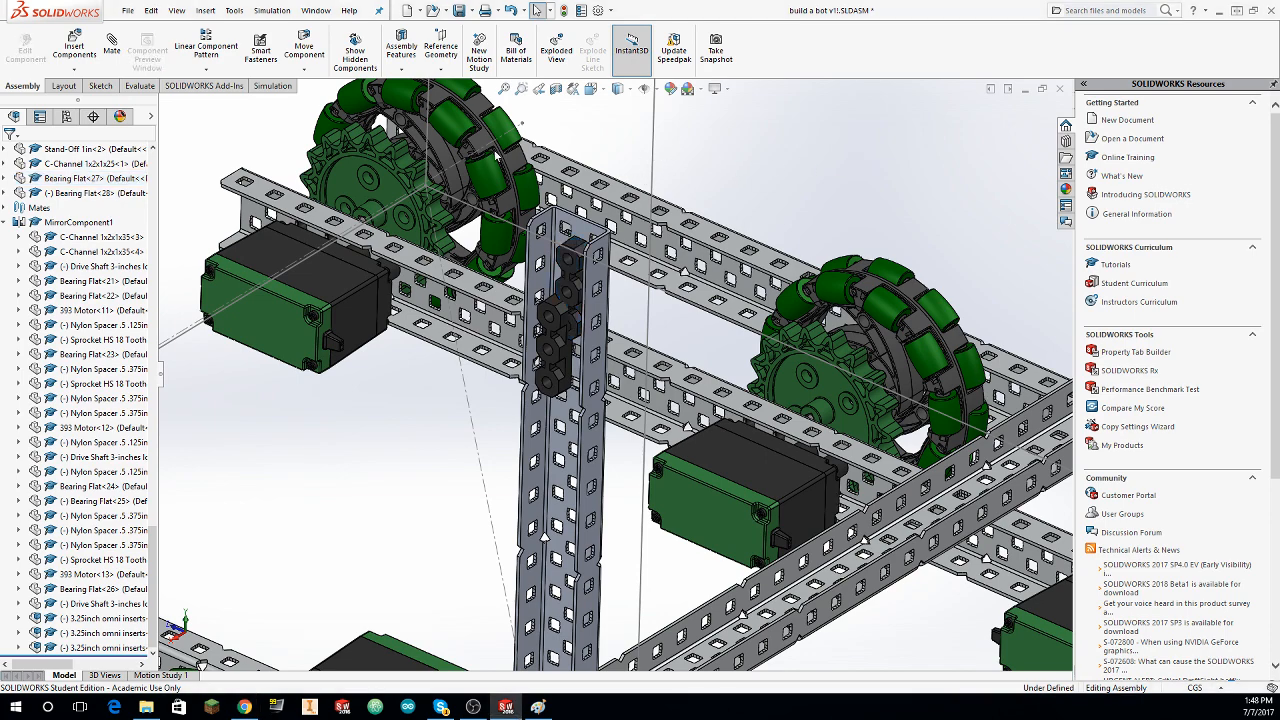
{"action": "middle_click_drag", "start_coordinate": [580, 352], "coordinate": [557, 350]}
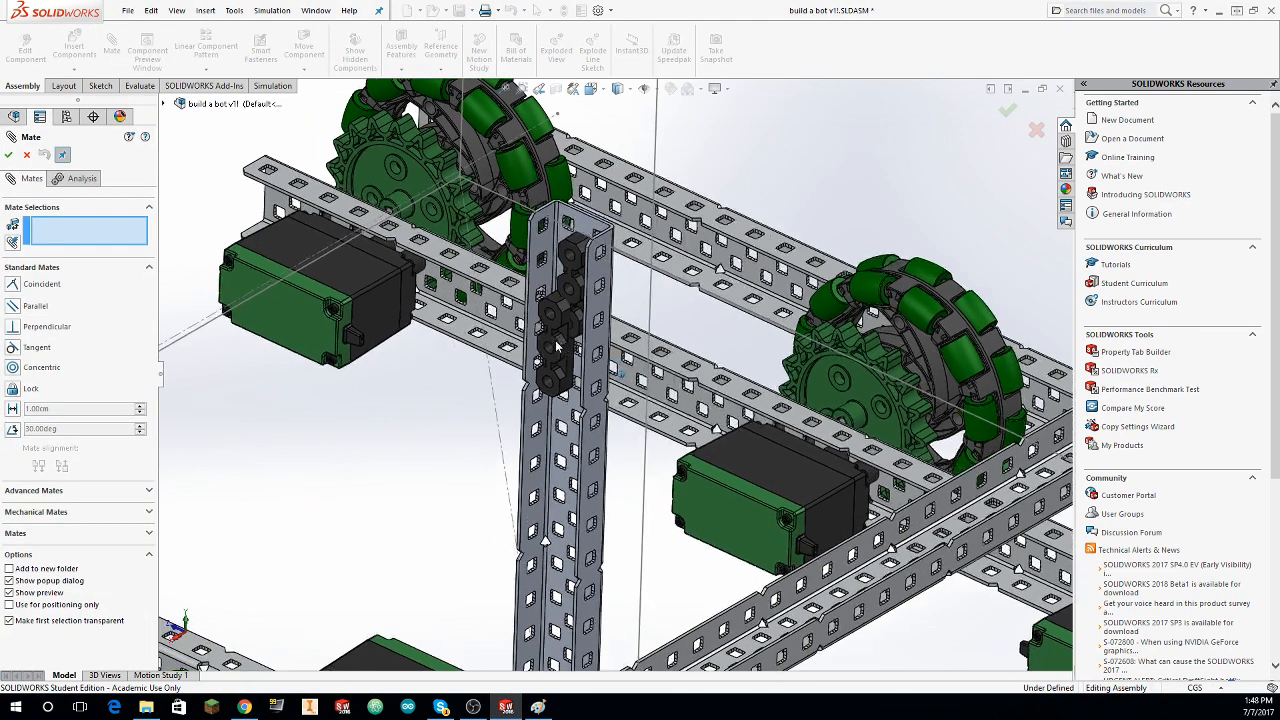
{"action": "key", "text": "Escape"}
{"action": "left_click_drag", "start_coordinate": [555, 355], "coordinate": [434, 382]}
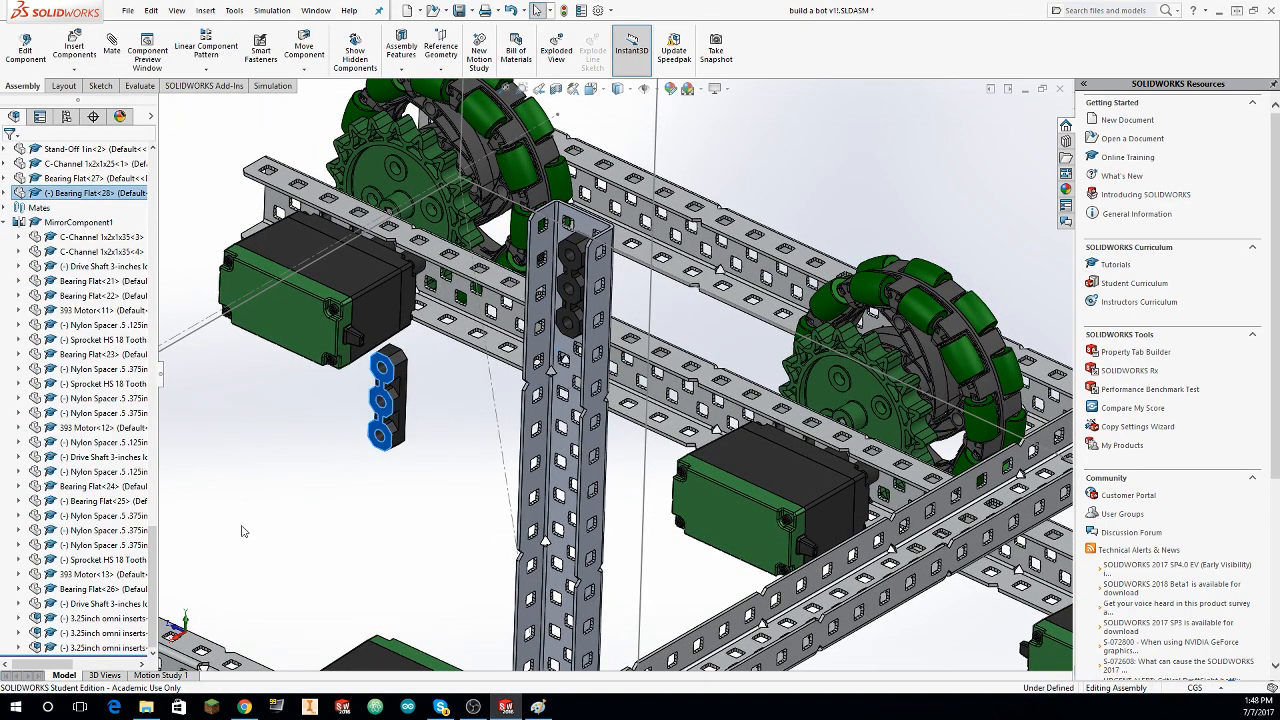
Step: Mate the copied bearing flat's mounting face coincident with the inner web face of the upright C-channel
{"action": "left_click", "coordinate": [121, 55]}
{"action": "middle_click_drag", "start_coordinate": [500, 330], "coordinate": [823, 291]}
{"action": "left_click", "coordinate": [684, 287]}
{"action": "left_click", "coordinate": [823, 291]}
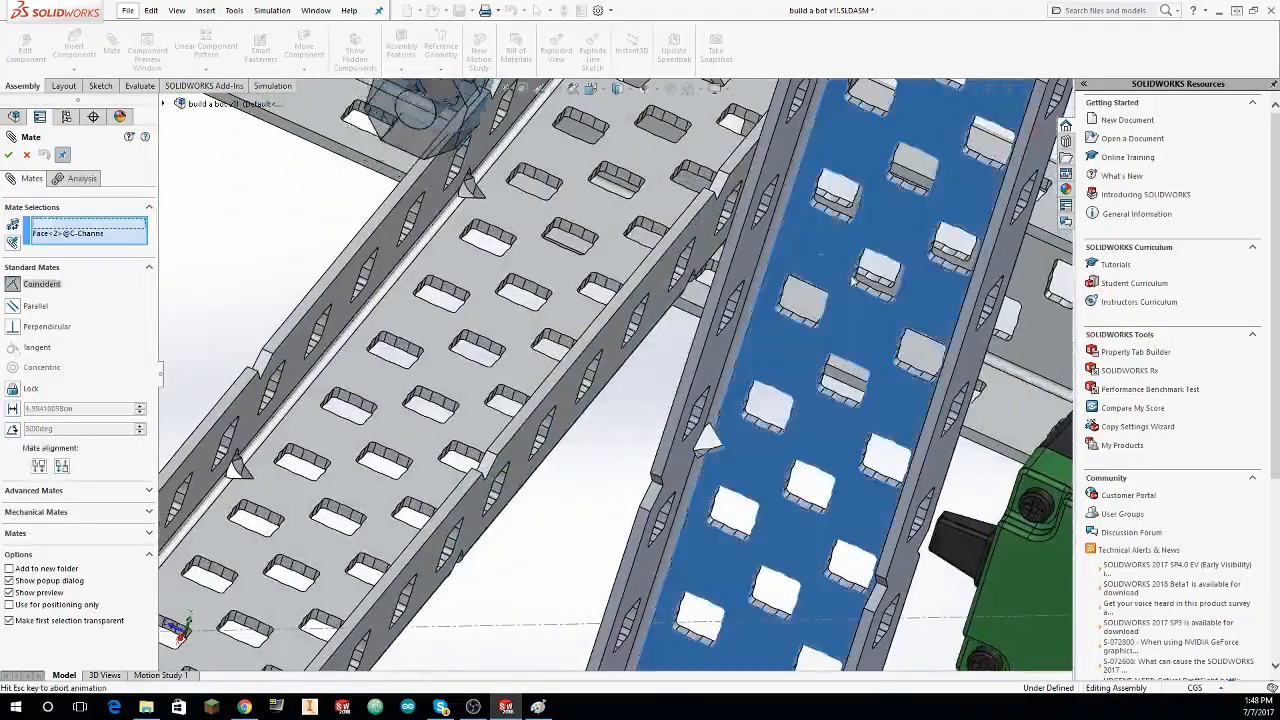
{"action": "left_click", "coordinate": [9, 154]}
{"action": "scroll", "coordinate": [334, 266], "scroll_direction": "up", "scroll_amount": 6}
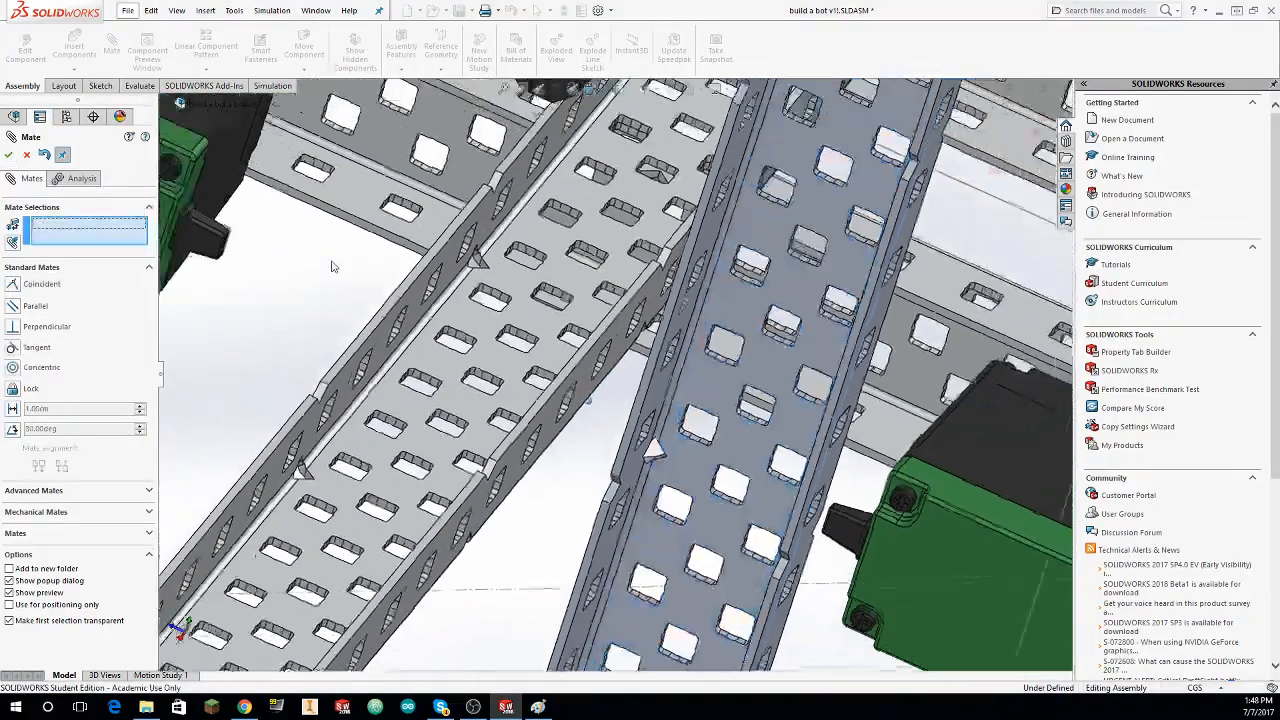
{"action": "middle_click_drag", "start_coordinate": [336, 267], "coordinate": [487, 273]}
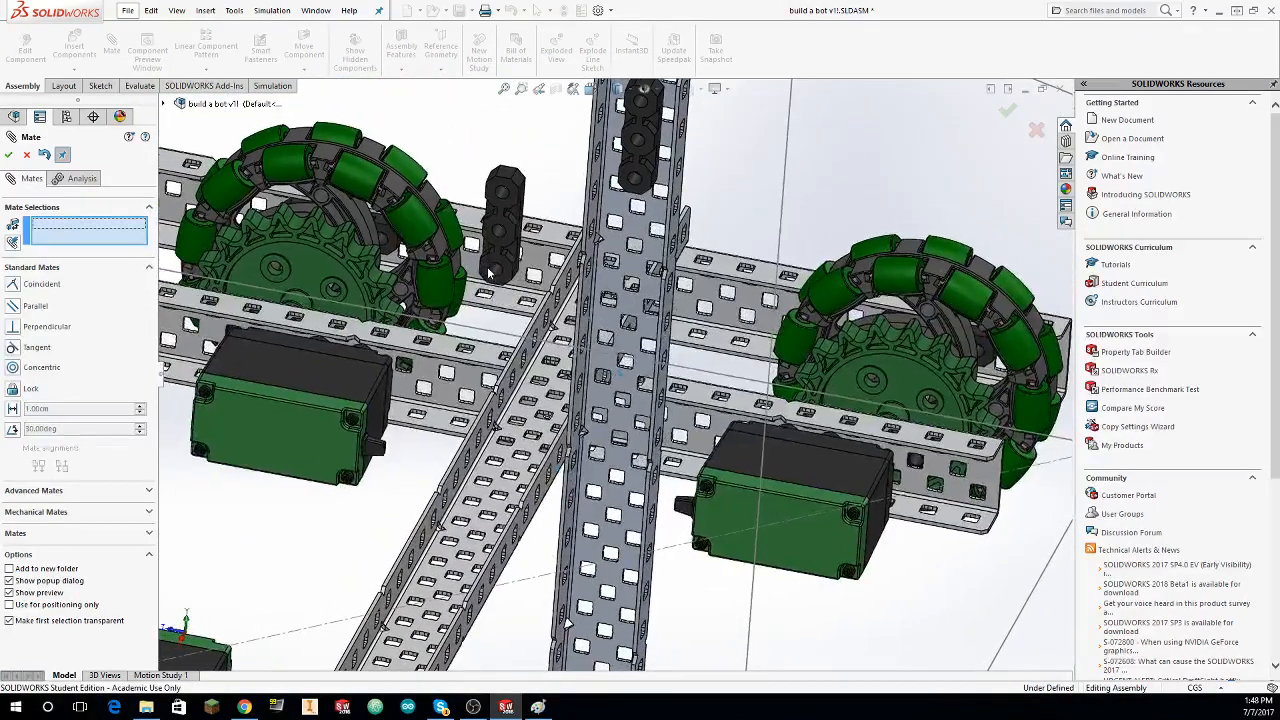
Step: Finish mating and move the copied bearing flat onto the upright C-channel's web, a few holes below the first bearing flat
{"action": "key", "text": "Escape"}
{"action": "left_click_drag", "start_coordinate": [503, 193], "coordinate": [605, 285]}
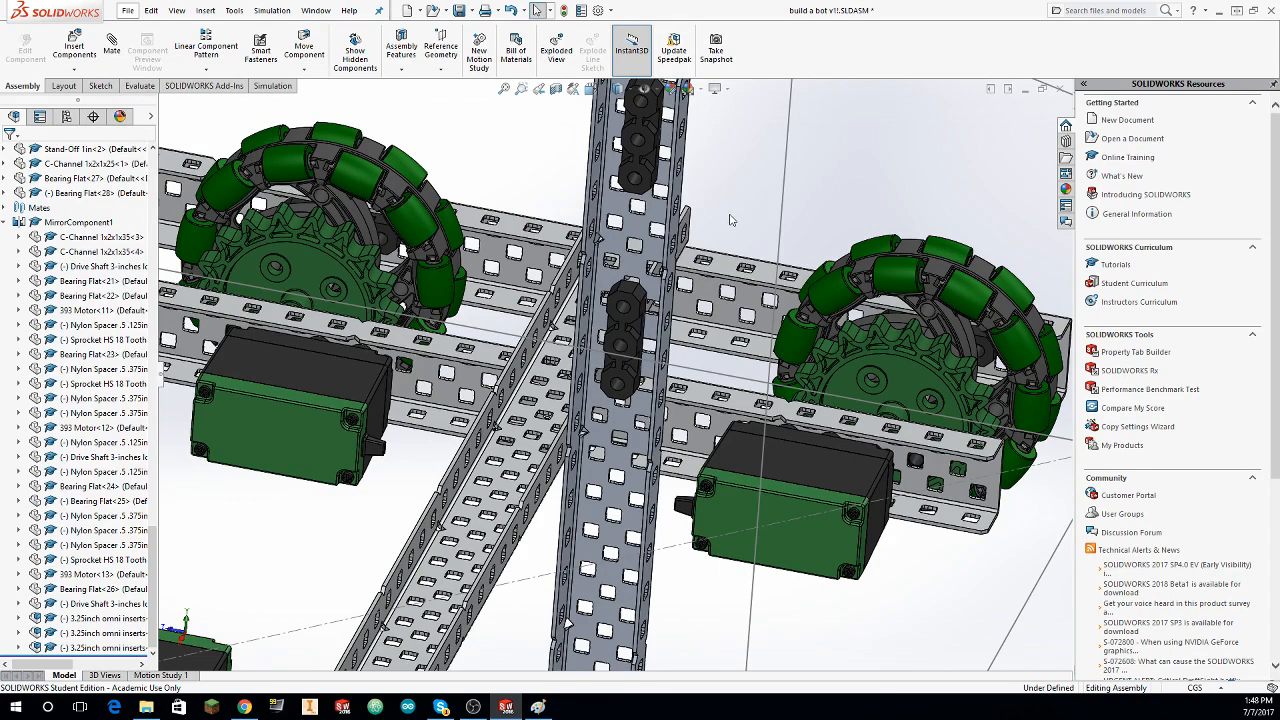
{"action": "scroll", "coordinate": [762, 214], "scroll_direction": "up", "scroll_amount": 6}
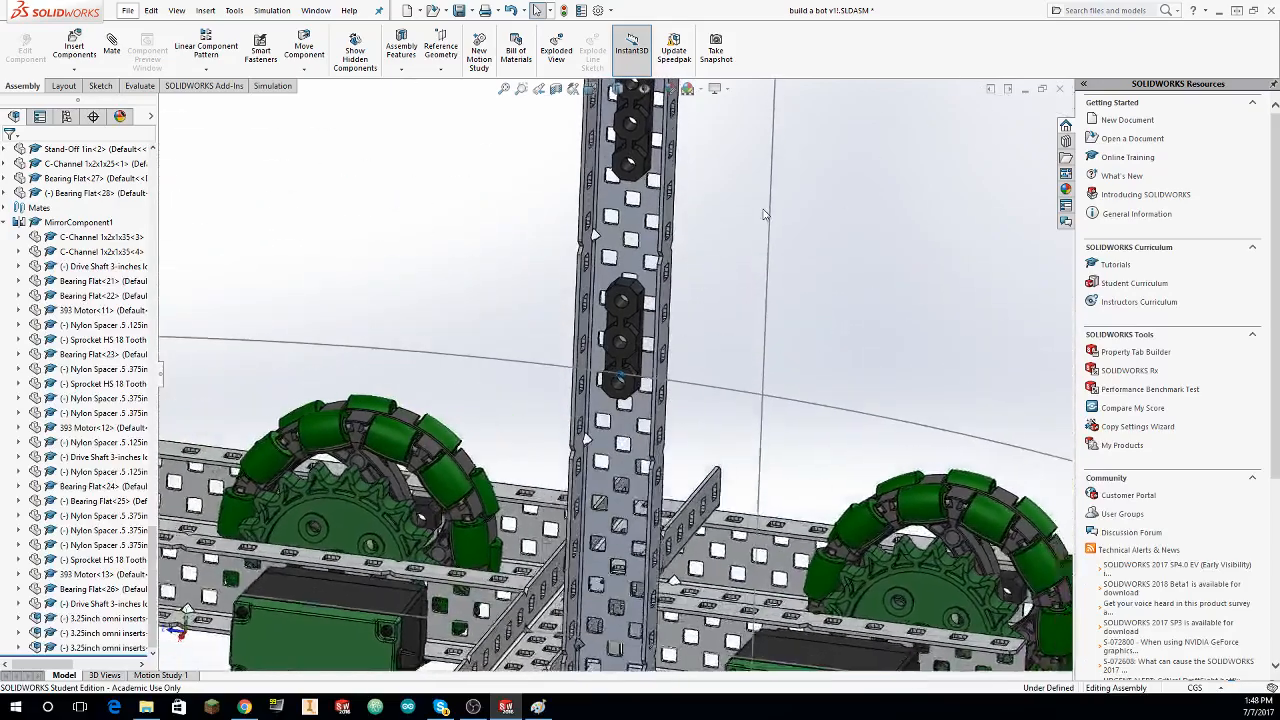
{"action": "scroll", "coordinate": [704, 233], "scroll_direction": "down", "scroll_amount": 5}
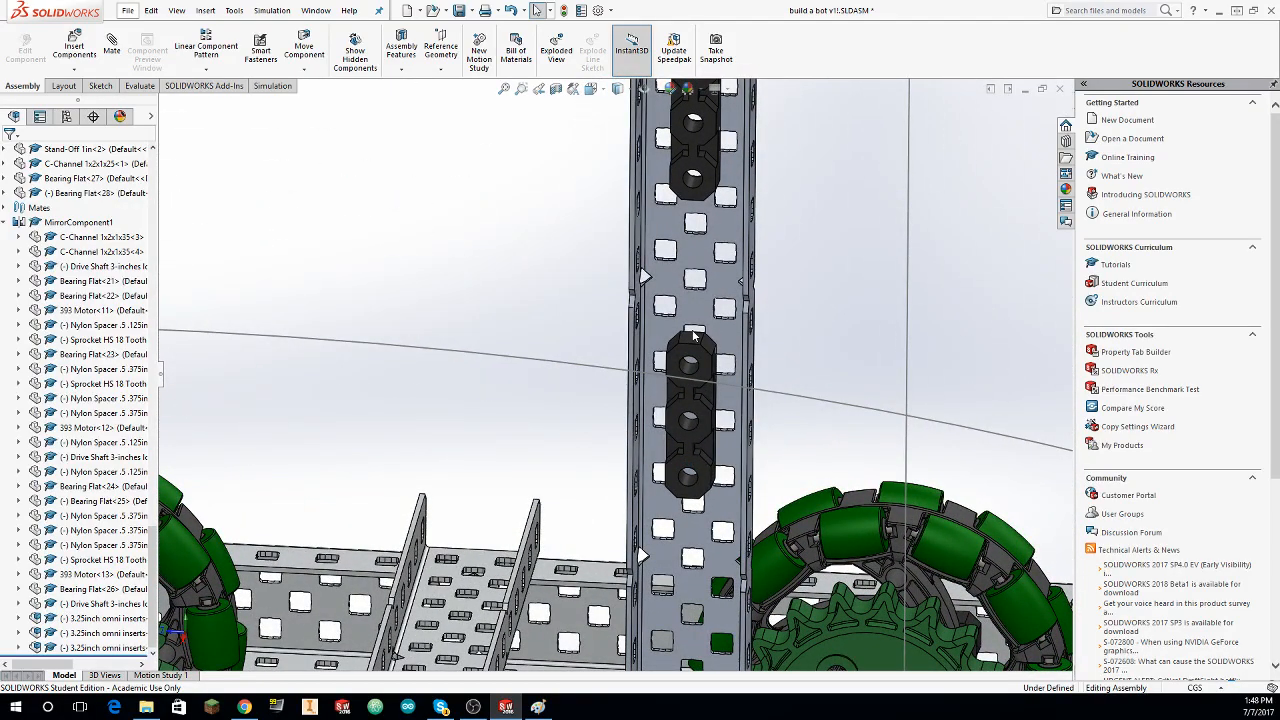
{"action": "middle_click_drag", "start_coordinate": [693, 337], "coordinate": [712, 385]}
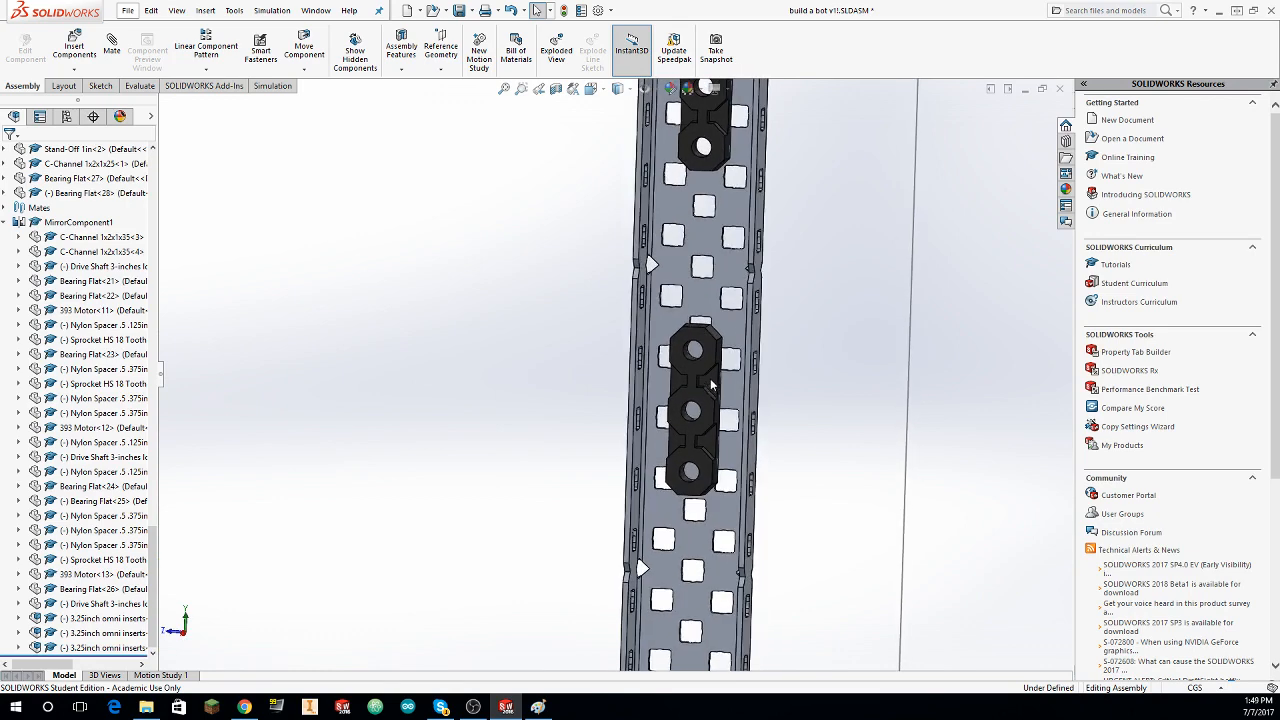
Step: Examine the curved wall faces of the web holes beside the second bearing flat on the upright C-channel
{"action": "left_click", "coordinate": [714, 366]}
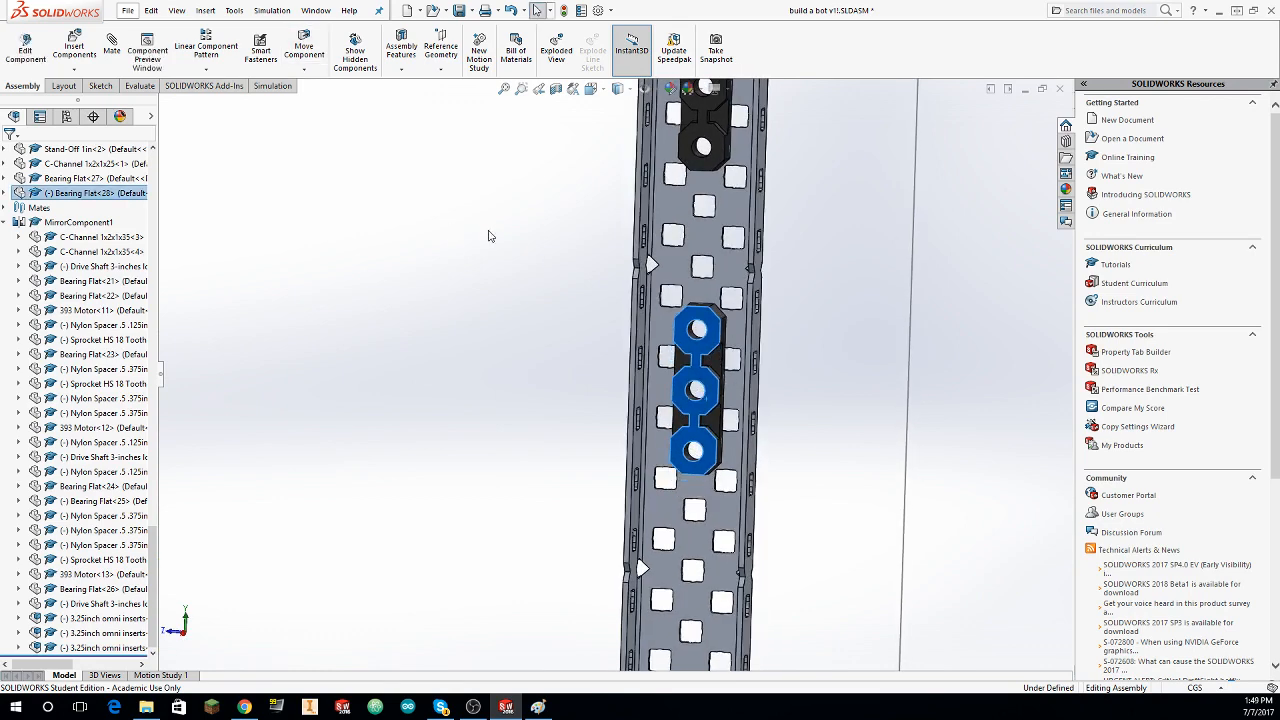
{"action": "middle_click_drag", "start_coordinate": [503, 232], "coordinate": [484, 230]}
{"action": "left_click", "coordinate": [837, 266]}
{"action": "middle_click_drag", "start_coordinate": [837, 266], "coordinate": [722, 227]}
{"action": "scroll", "coordinate": [718, 228], "scroll_direction": "down", "scroll_amount": 7}
{"action": "scroll", "coordinate": [663, 297], "scroll_direction": "down", "scroll_amount": 8}
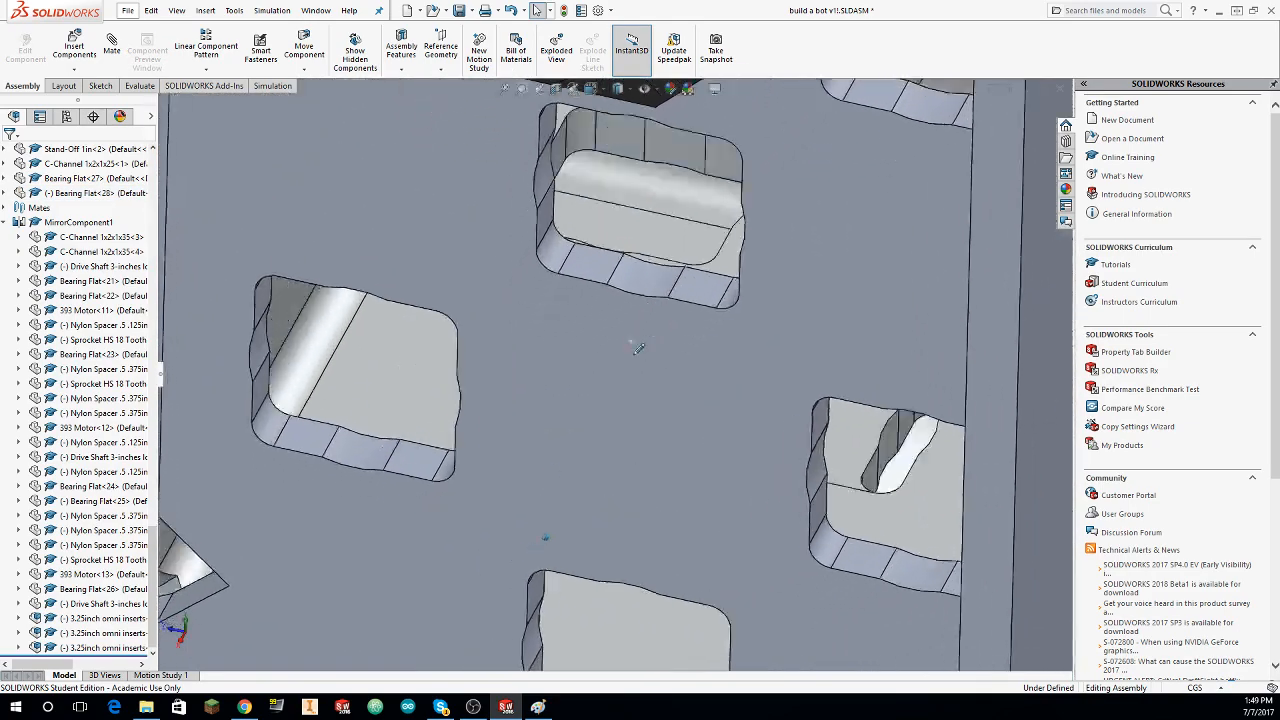
{"action": "scroll", "coordinate": [712, 335], "scroll_direction": "down", "scroll_amount": 8}
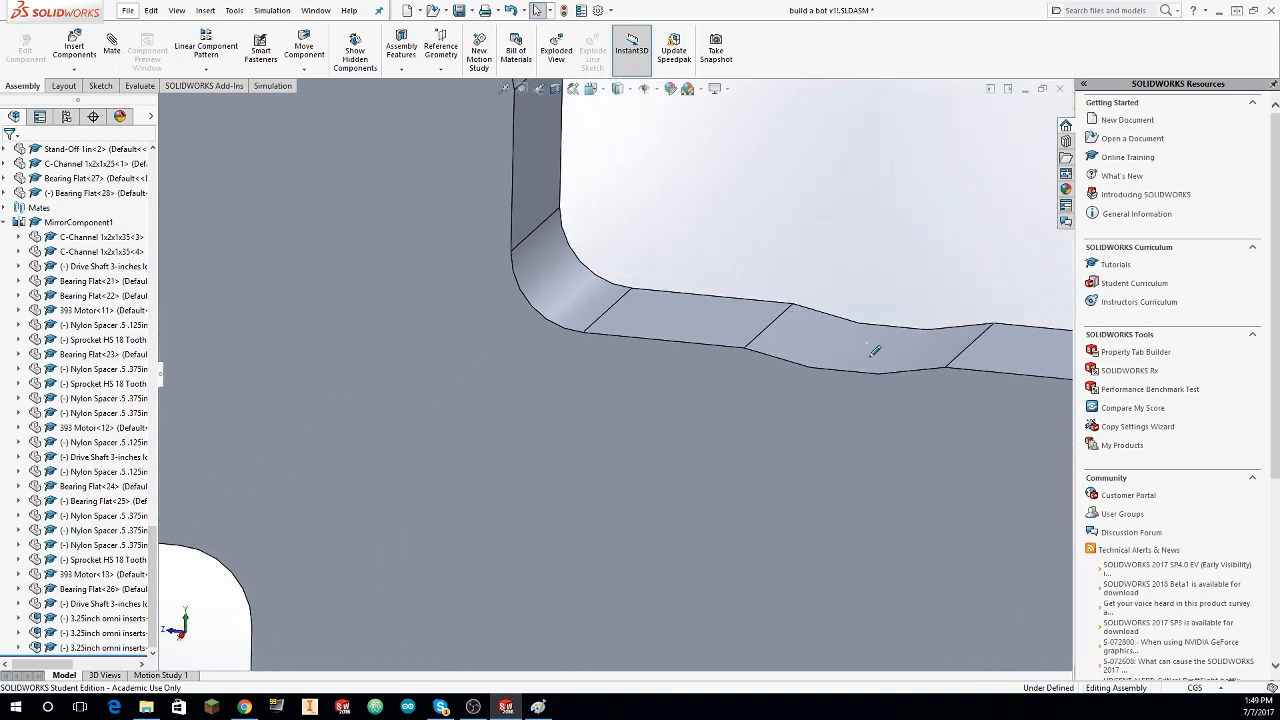
{"action": "left_click", "coordinate": [835, 341]}
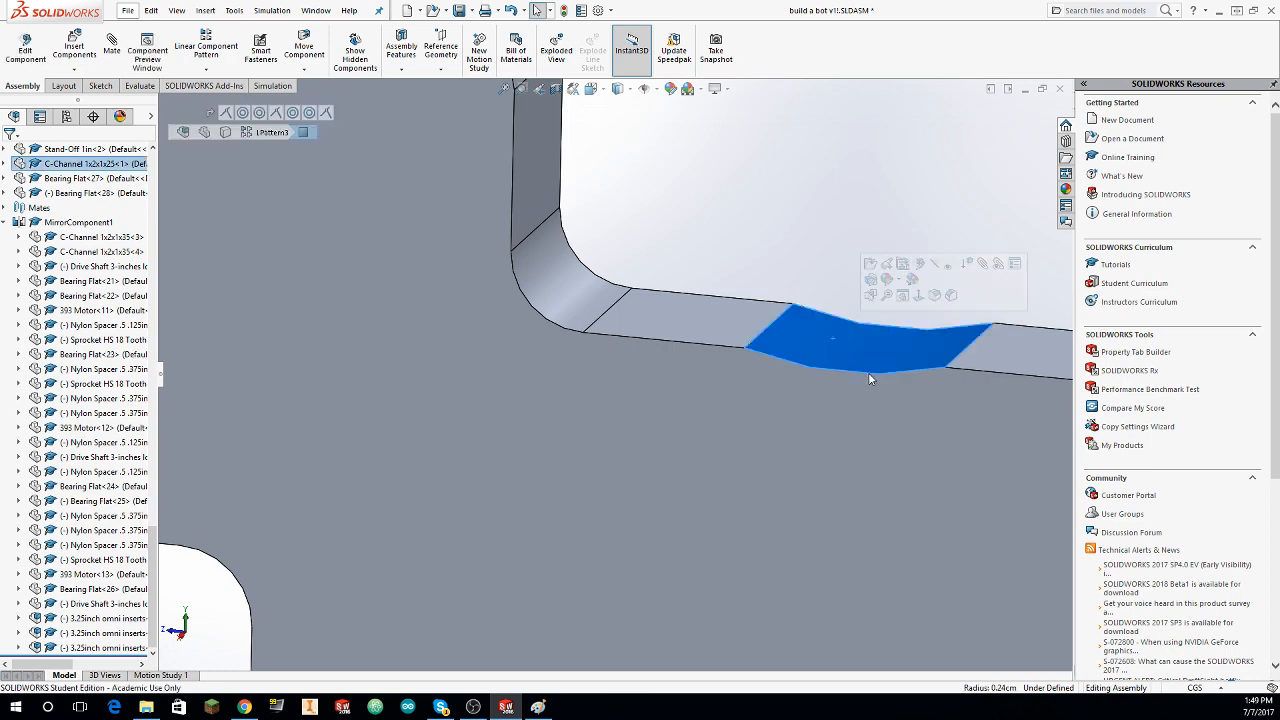
{"action": "scroll", "coordinate": [756, 323], "scroll_direction": "up", "scroll_amount": 10}
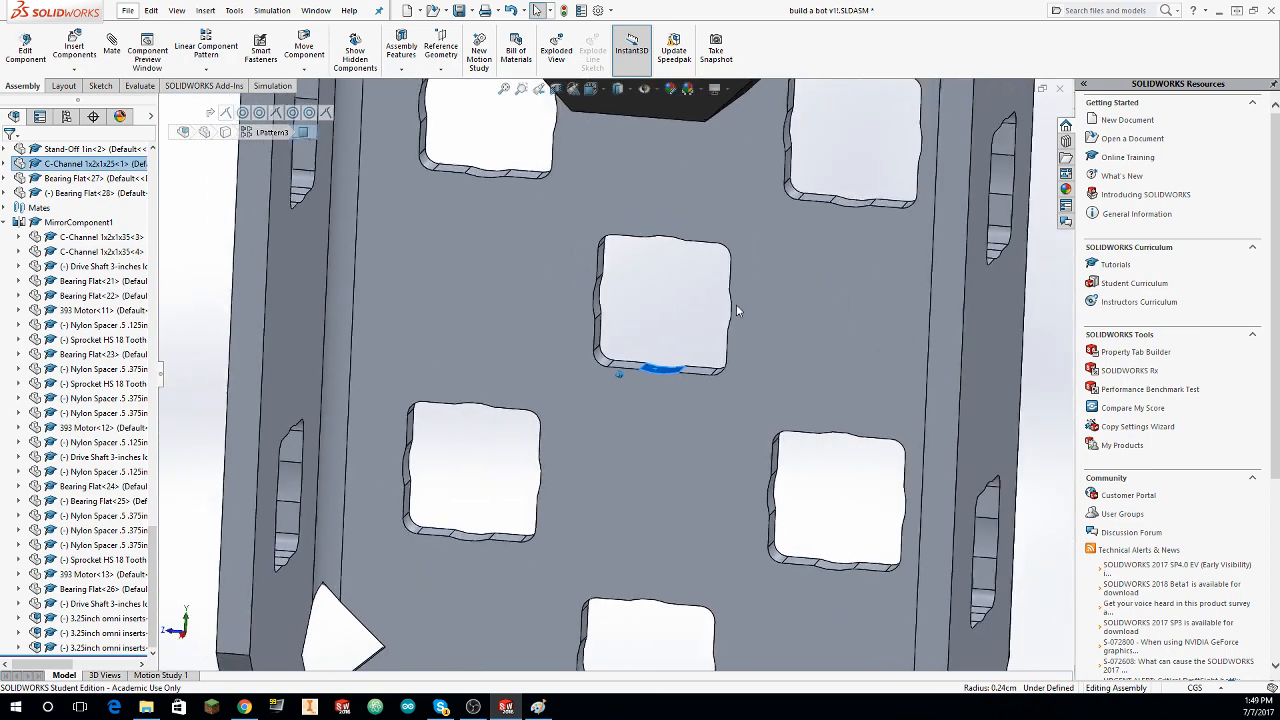
{"action": "left_click", "coordinate": [669, 348]}
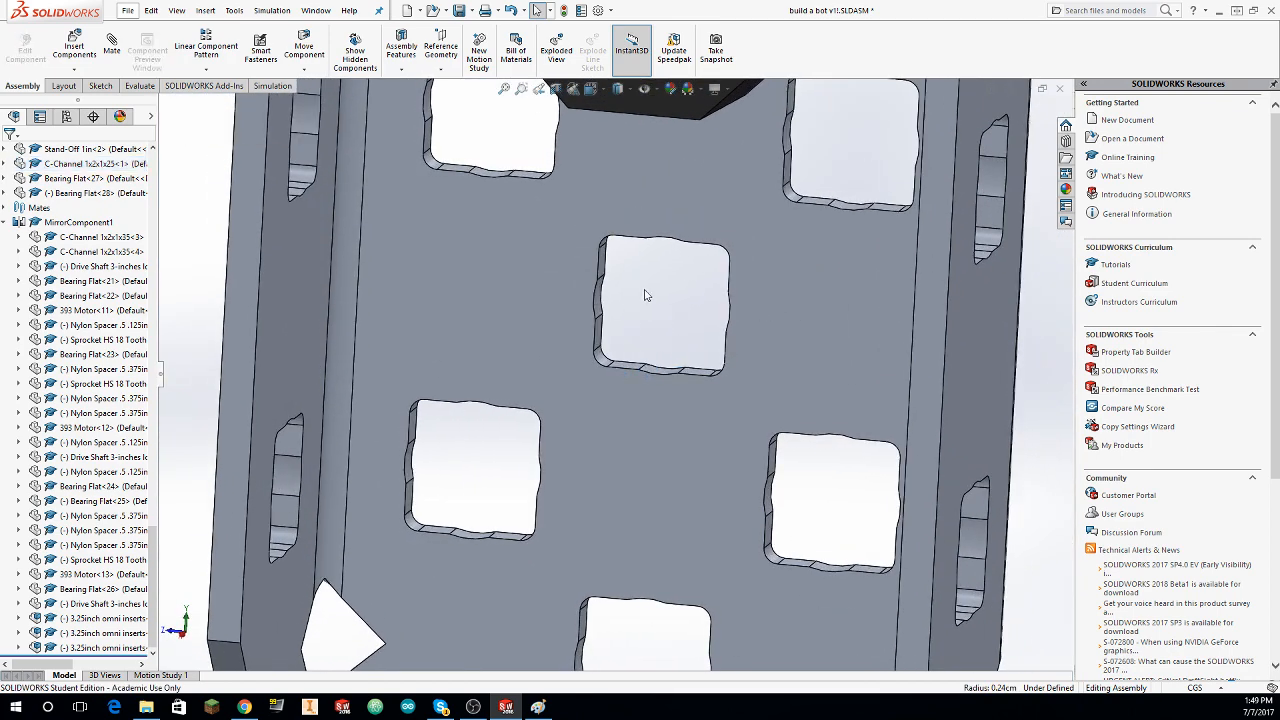
Step: Mate the second bearing flat's upper hole concentric with the curved wall of the matching hole in the upright's web
{"action": "scroll", "coordinate": [717, 283], "scroll_direction": "up", "scroll_amount": 4}
{"action": "middle_click_drag", "start_coordinate": [717, 283], "coordinate": [630, 329]}
{"action": "left_click", "coordinate": [112, 46]}
{"action": "left_click", "coordinate": [630, 330]}
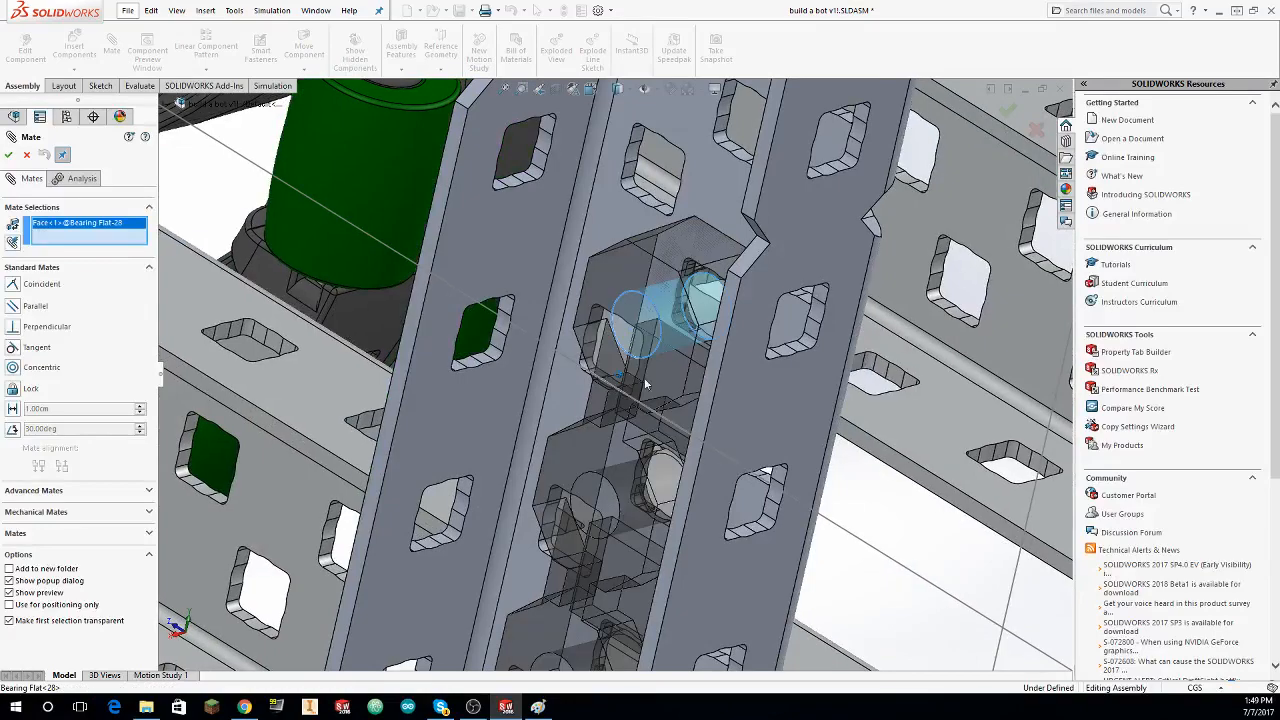
{"action": "middle_click_drag", "start_coordinate": [615, 387], "coordinate": [690, 290]}
{"action": "left_click", "coordinate": [698, 272]}
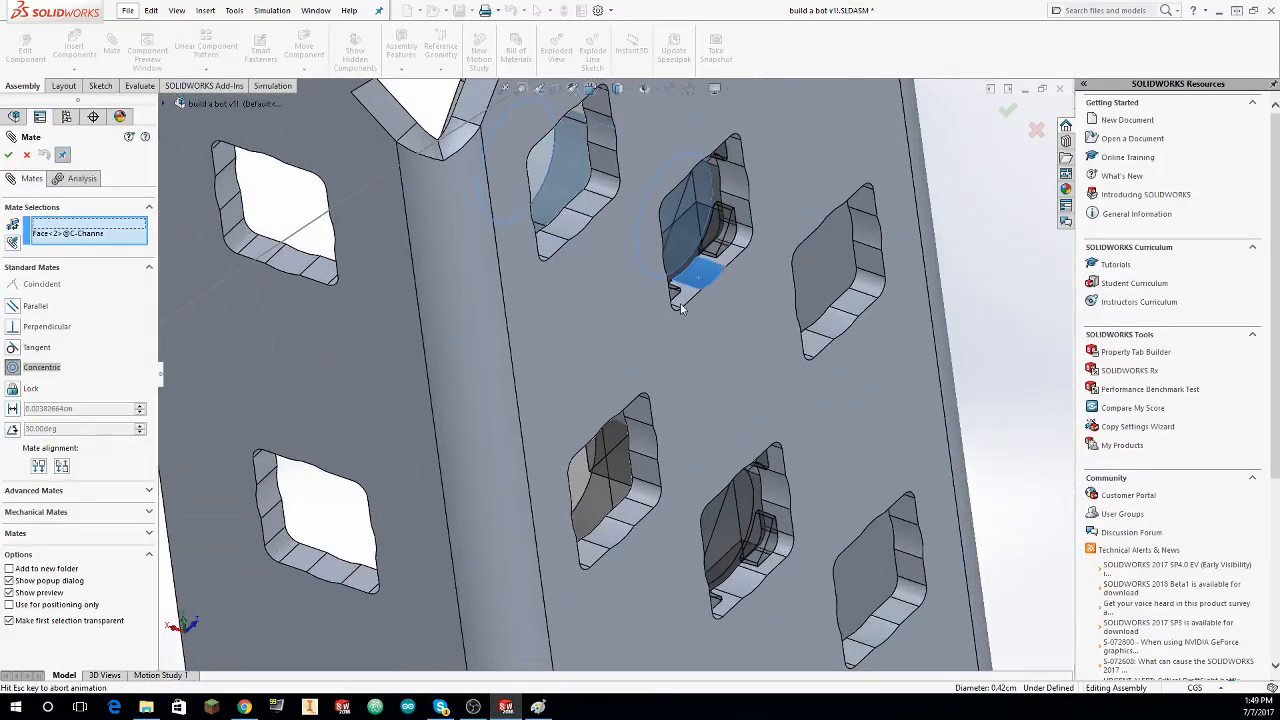
{"action": "left_click", "coordinate": [8, 156]}
Step: Mate the second bearing flat's next hole down concentric with the neighbouring centre-column hole in the upright's web
{"action": "middle_click_drag", "start_coordinate": [690, 500], "coordinate": [746, 466]}
{"action": "left_click", "coordinate": [745, 464]}
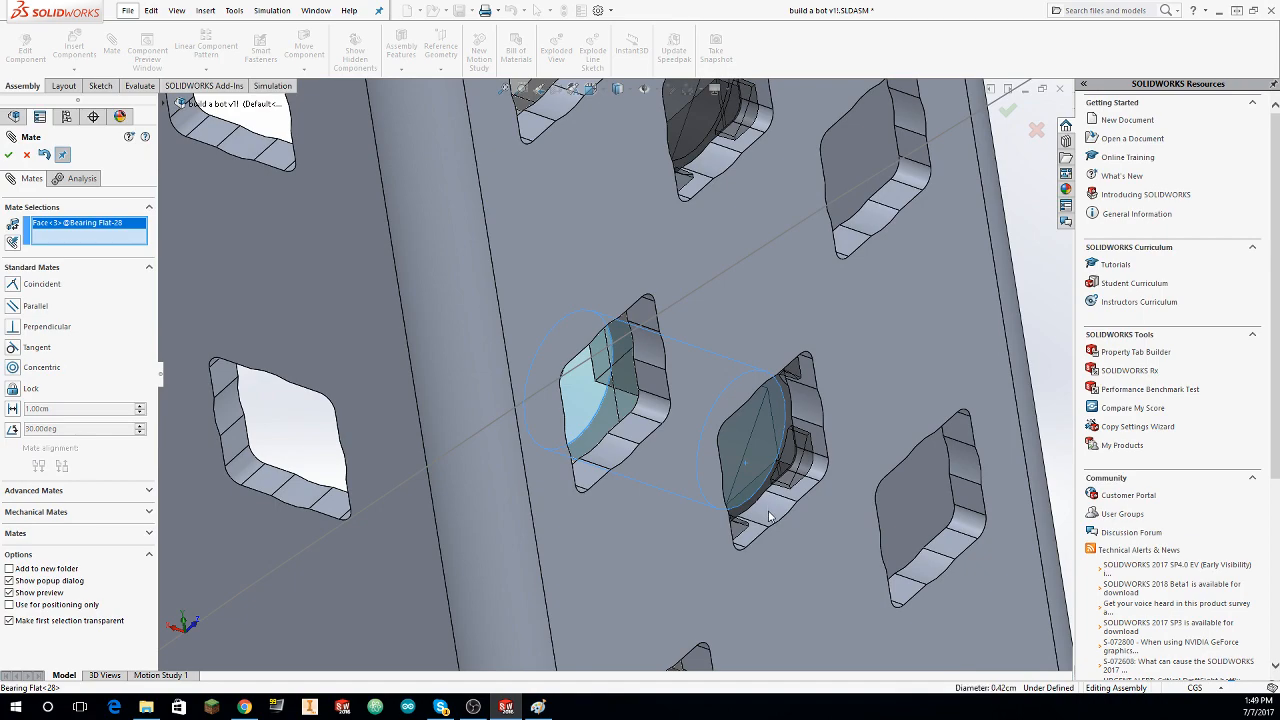
{"action": "left_click", "coordinate": [8, 155]}
Step: Finish mating and examine both bearing flats on the upright C-channel and the upright's place on the drive frame
{"action": "middle_click_drag", "start_coordinate": [480, 308], "coordinate": [1210, 305]}
{"action": "scroll", "coordinate": [829, 310], "scroll_direction": "up", "scroll_amount": 3}
{"action": "middle_click_drag", "start_coordinate": [862, 258], "coordinate": [685, 381]}
{"action": "middle_click_drag", "start_coordinate": [682, 374], "coordinate": [740, 314]}
{"action": "scroll", "coordinate": [680, 228], "scroll_direction": "down", "scroll_amount": 8}
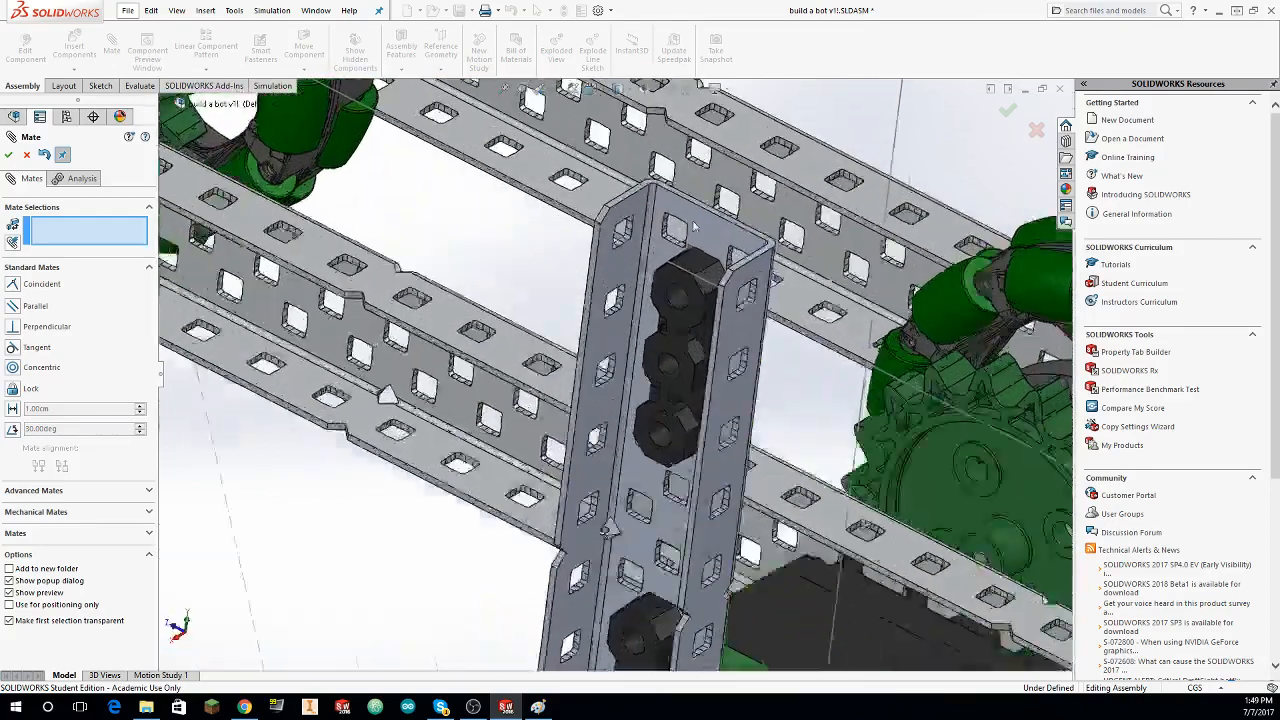
{"action": "scroll", "coordinate": [657, 312], "scroll_direction": "up", "scroll_amount": 9}
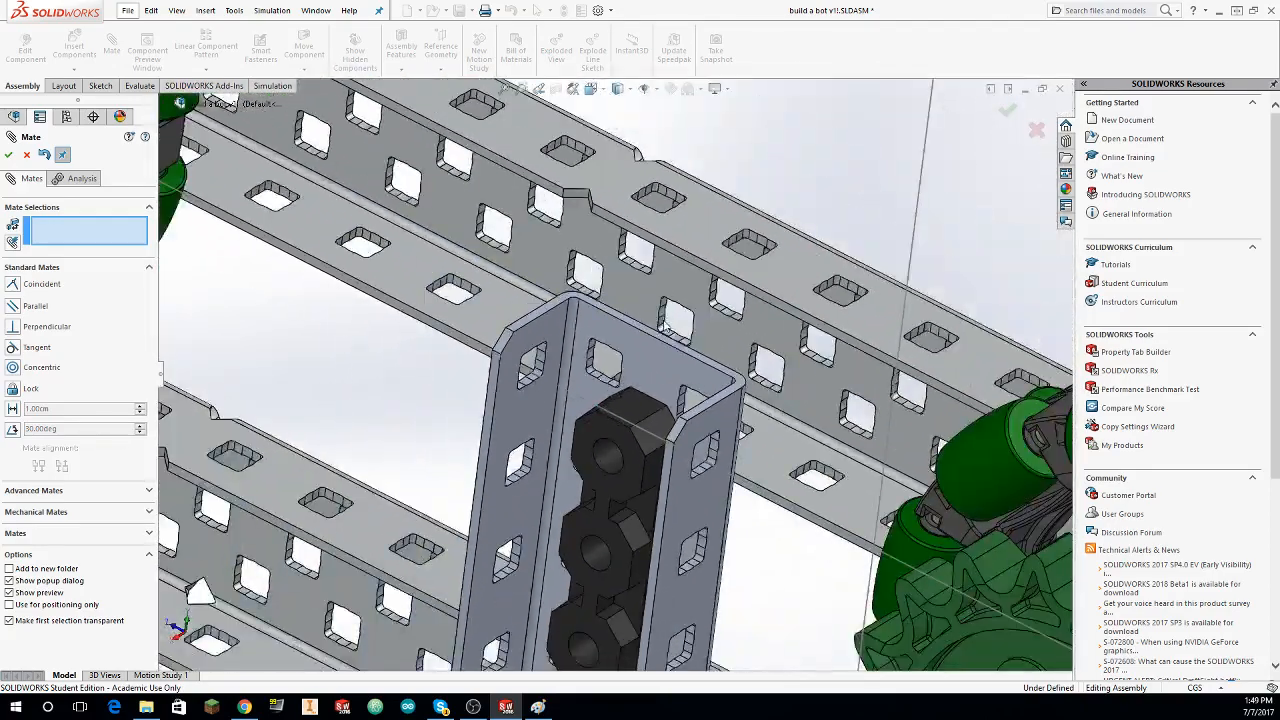
{"action": "middle_click_drag", "start_coordinate": [666, 317], "coordinate": [714, 266]}
{"action": "scroll", "coordinate": [743, 259], "scroll_direction": "up", "scroll_amount": 5}
{"action": "left_click", "coordinate": [26, 156]}
{"action": "middle_click_drag", "start_coordinate": [550, 246], "coordinate": [721, 285]}
{"action": "scroll", "coordinate": [695, 162], "scroll_direction": "up", "scroll_amount": 3}
{"action": "scroll", "coordinate": [654, 266], "scroll_direction": "down", "scroll_amount": 2}
{"action": "scroll", "coordinate": [720, 285], "scroll_direction": "down", "scroll_amount": 6}
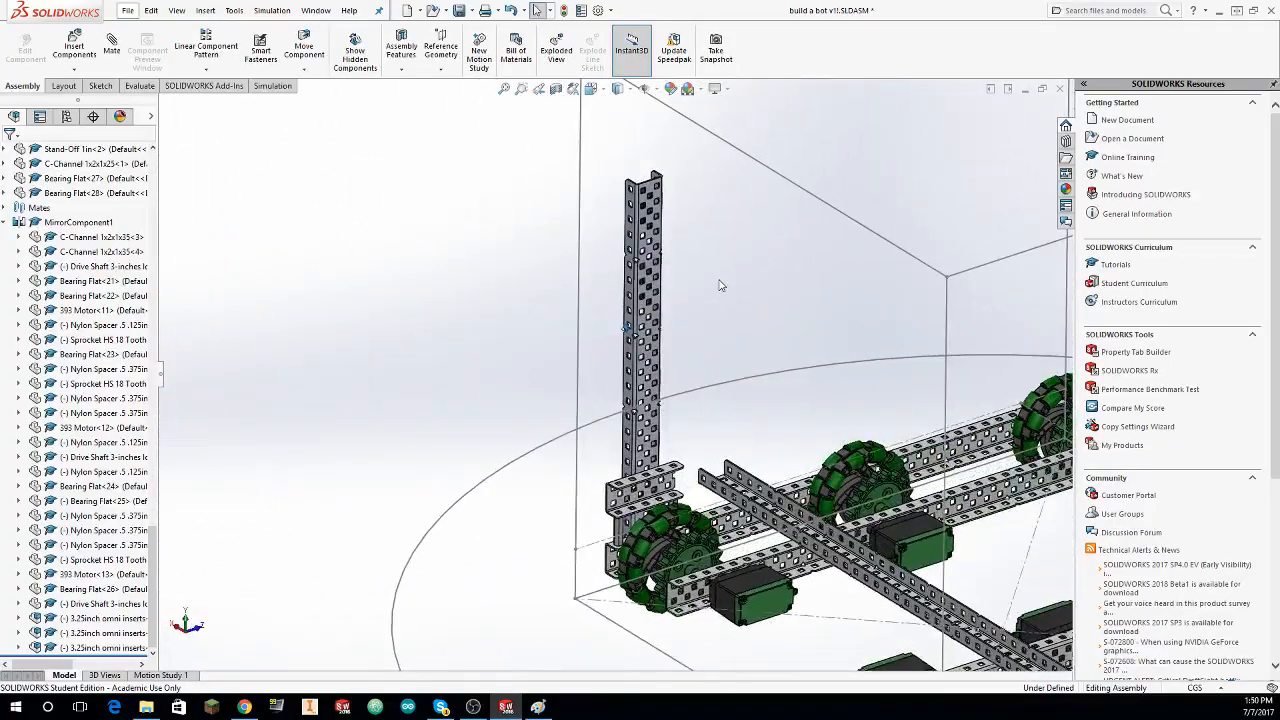
{"action": "scroll", "coordinate": [566, 307], "scroll_direction": "up", "scroll_amount": 3}
{"action": "middle_click_drag", "start_coordinate": [566, 307], "coordinate": [556, 253]}
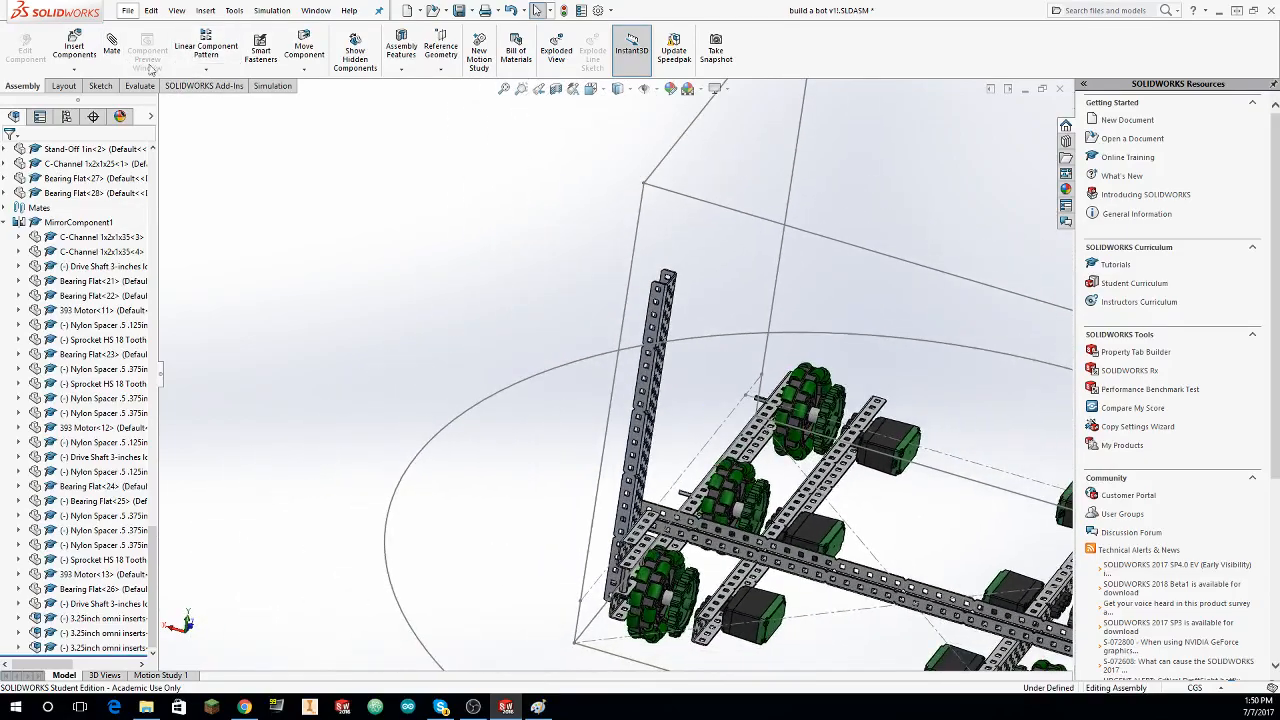
Step: Insert C-Channel 1x2x1x8 from the library's Structure > C-Channel folder and place it in the open space near the upright
{"action": "left_click", "coordinate": [75, 48]}
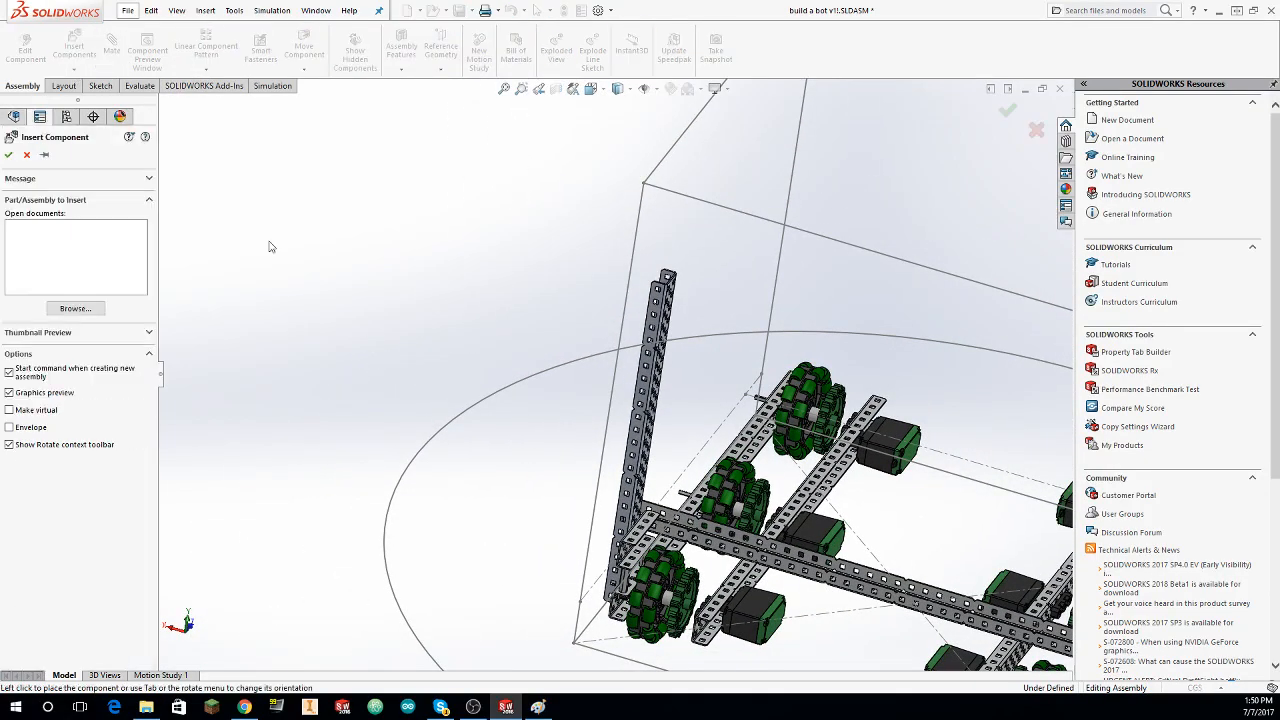
{"action": "left_click", "coordinate": [75, 308]}
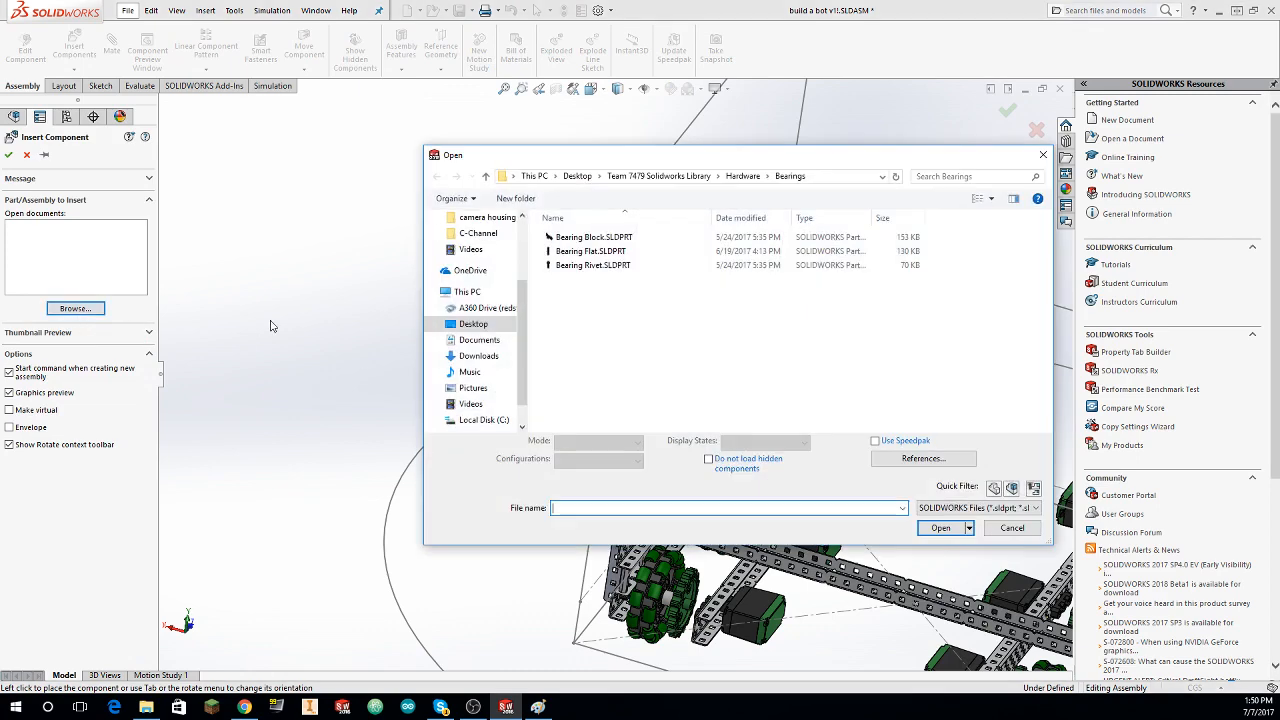
{"action": "left_click", "coordinate": [660, 176]}
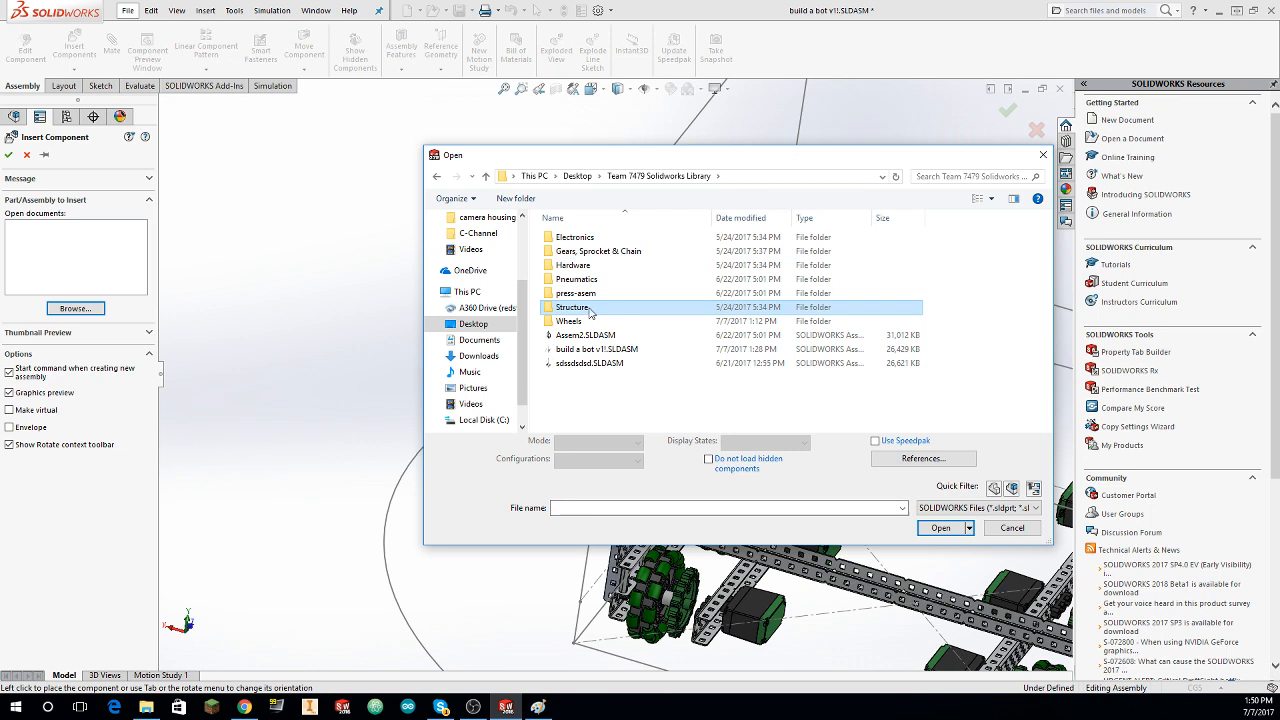
{"action": "double_click", "coordinate": [598, 279]}
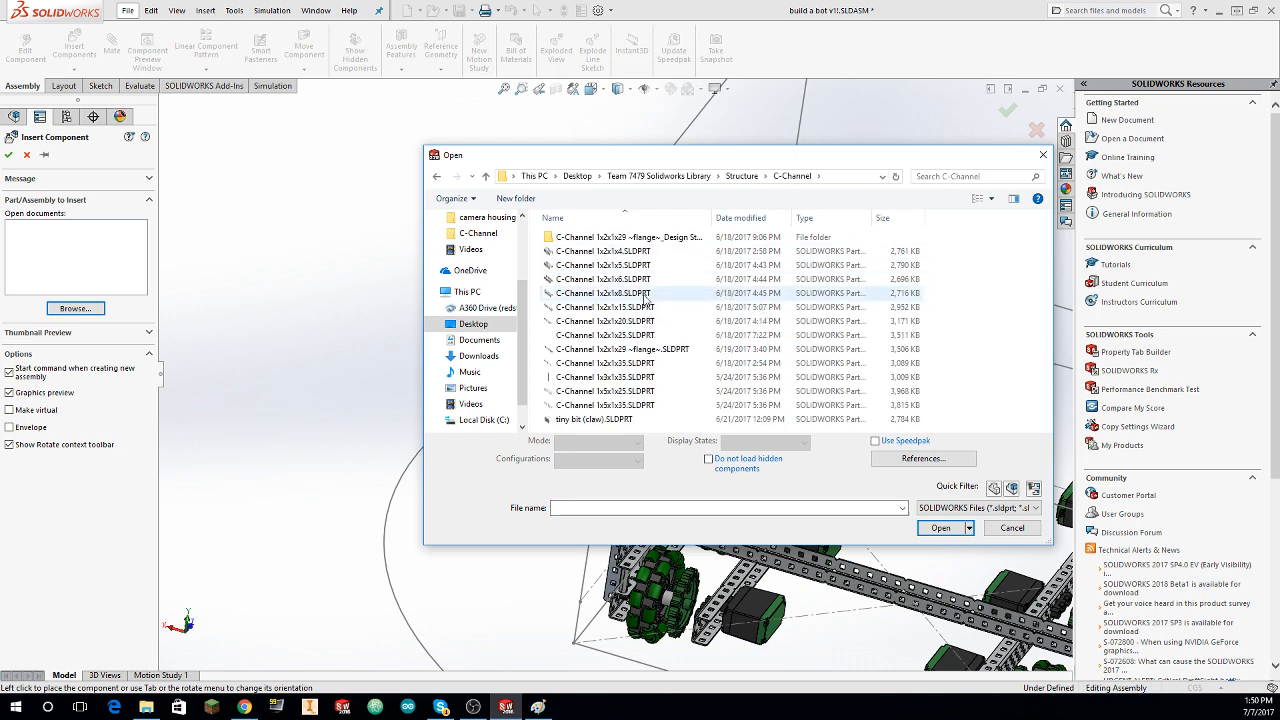
{"action": "left_click", "coordinate": [646, 293]}
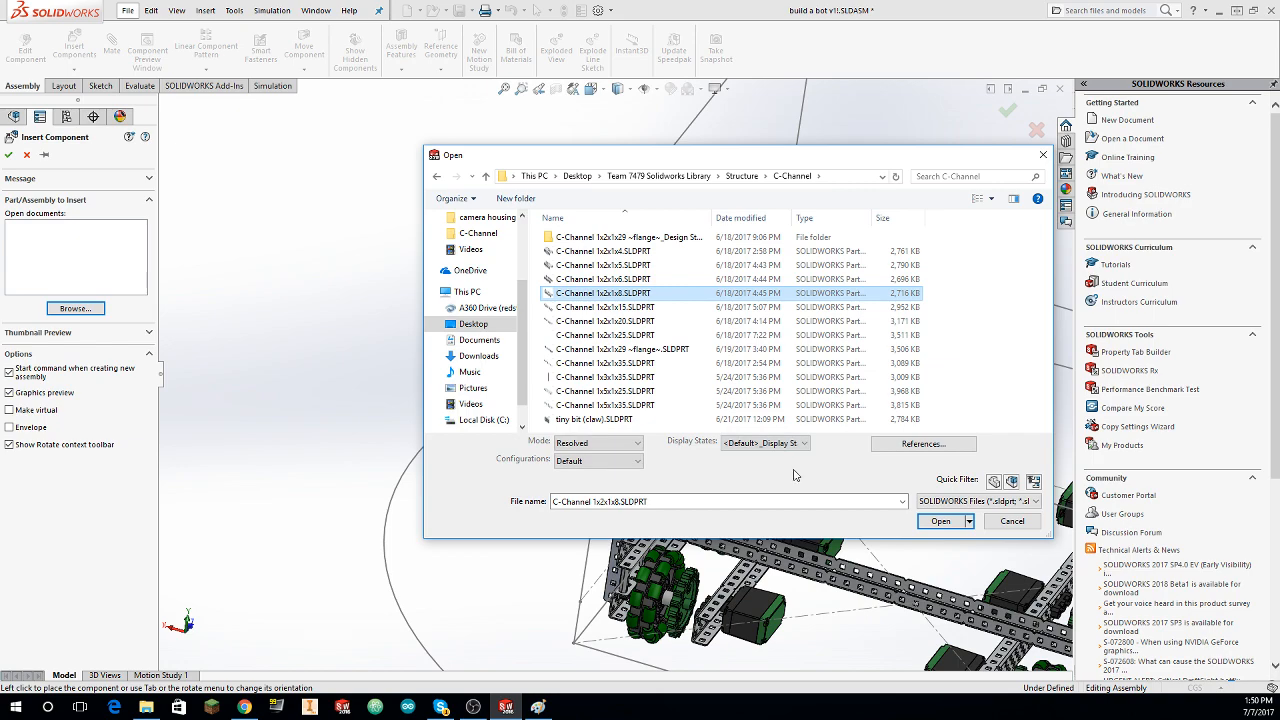
{"action": "left_click", "coordinate": [940, 522]}
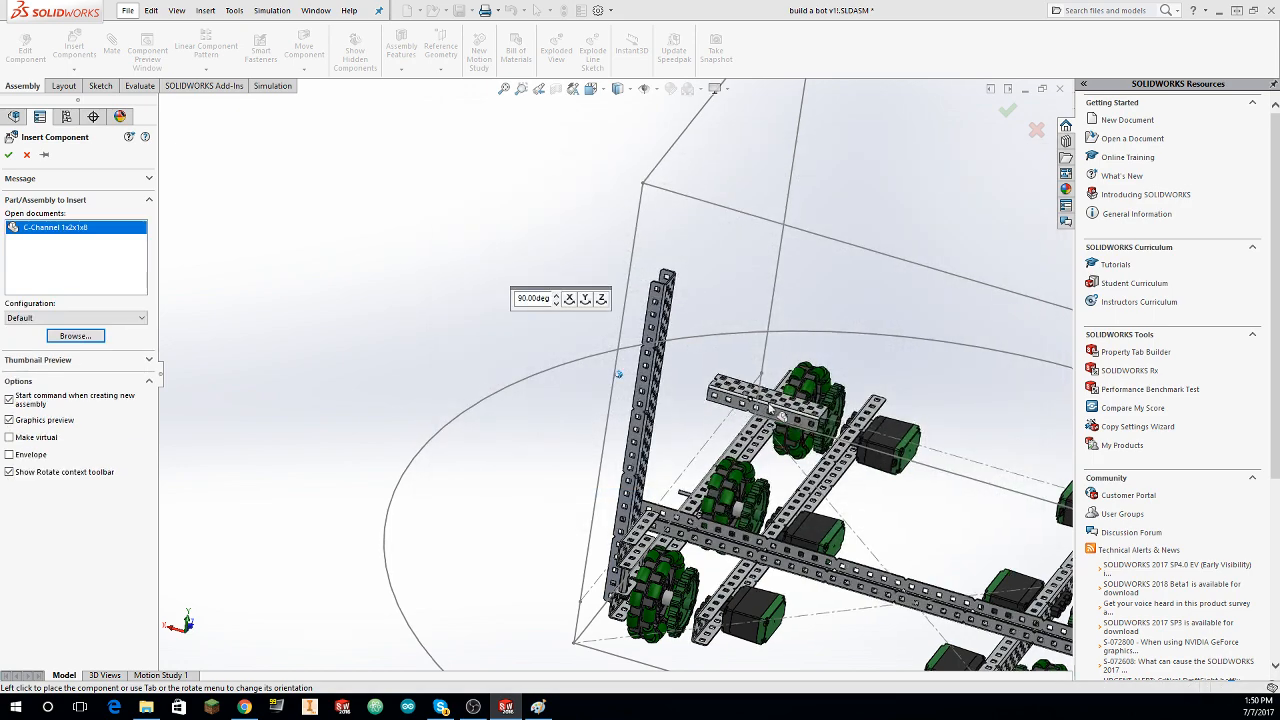
{"action": "middle_click_drag", "start_coordinate": [617, 372], "coordinate": [614, 374]}
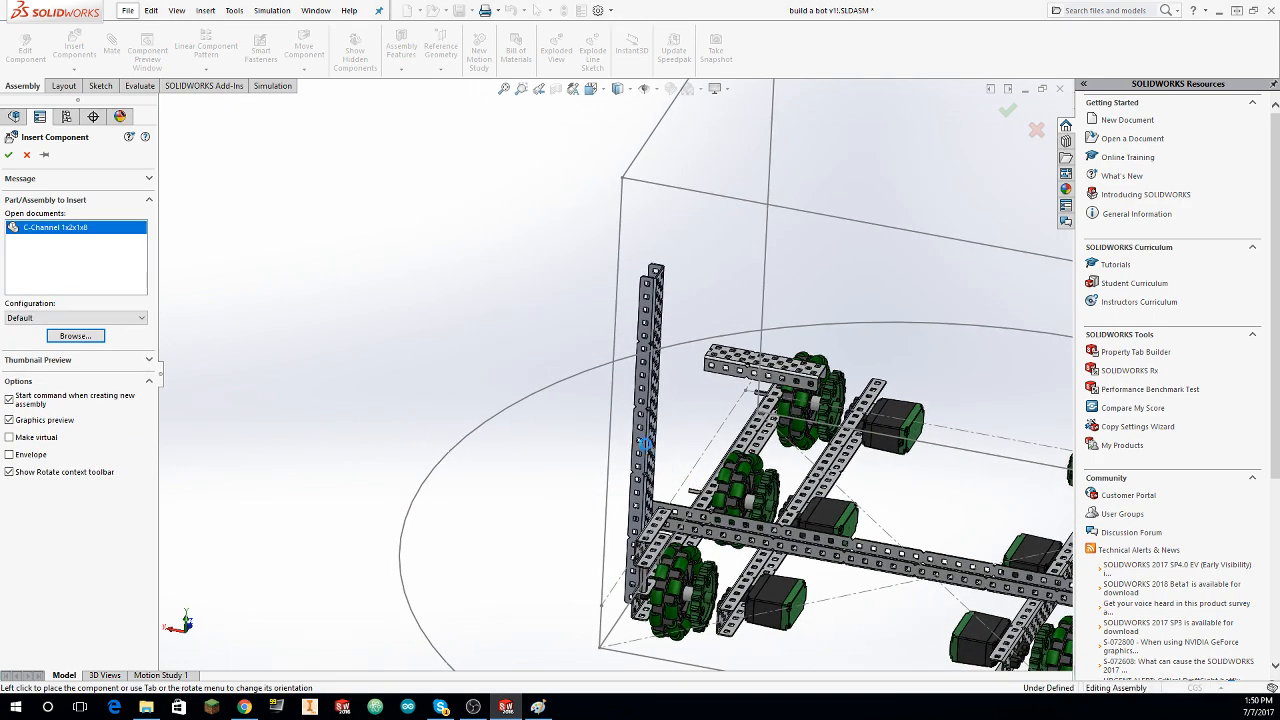
{"action": "left_click", "coordinate": [632, 431]}
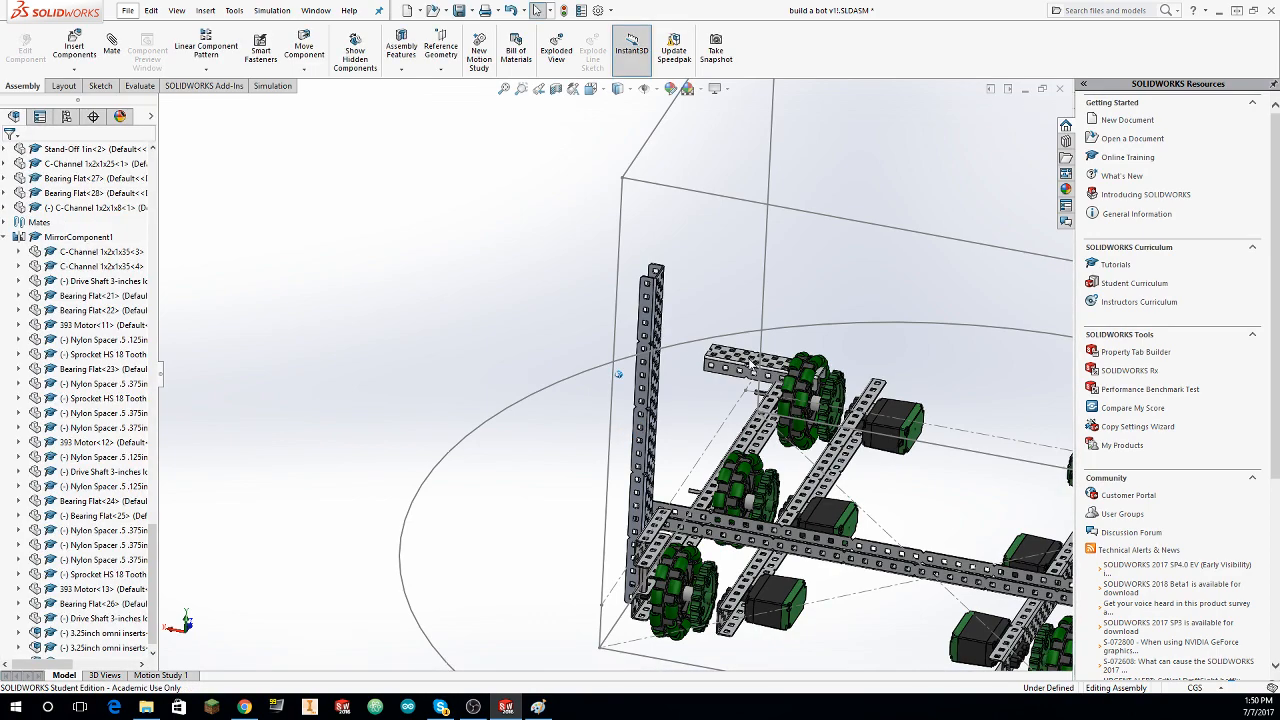
Step: Mate the outer flange face of the C-Channel 1x2x1x8 coincident with the outer flange face of the upright C-channel
{"action": "scroll", "coordinate": [751, 363], "scroll_direction": "up", "scroll_amount": 2}
{"action": "mouse_move", "coordinate": [746, 364]}
{"action": "middle_mouse_down"}
{"action": "mouse_move", "coordinate": [790, 417]}
{"action": "mouse_move", "coordinate": [859, 433]}
{"action": "mouse_move", "coordinate": [868, 392]}
{"action": "middle_mouse_up"}
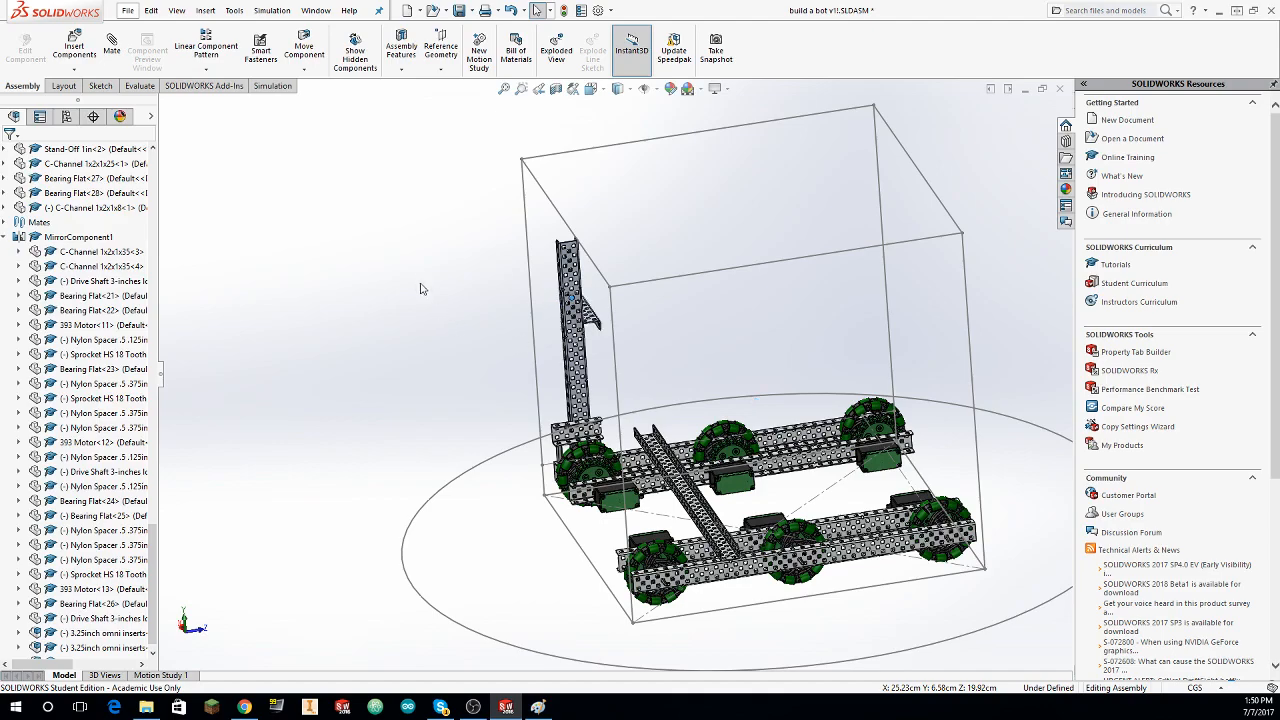
{"action": "scroll", "coordinate": [420, 289], "scroll_direction": "down", "scroll_amount": 10}
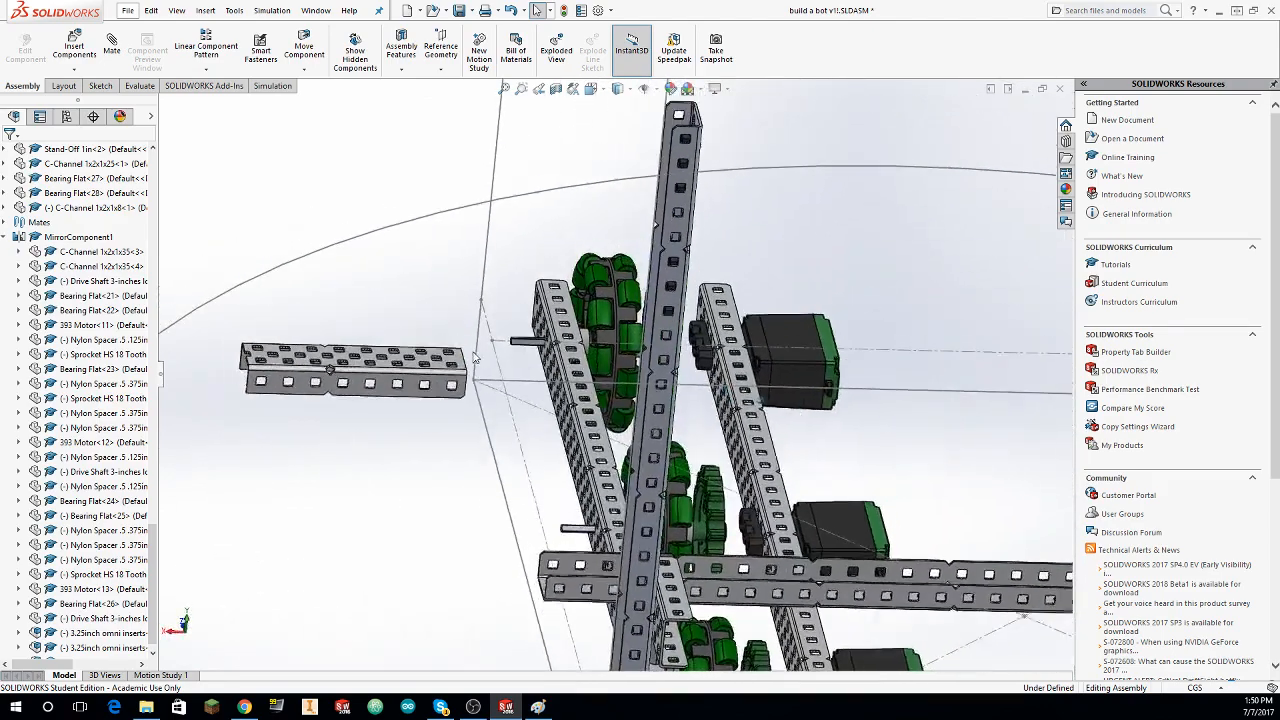
{"action": "middle_click_drag", "start_coordinate": [475, 357], "coordinate": [370, 326]}
{"action": "left_click", "coordinate": [111, 46]}
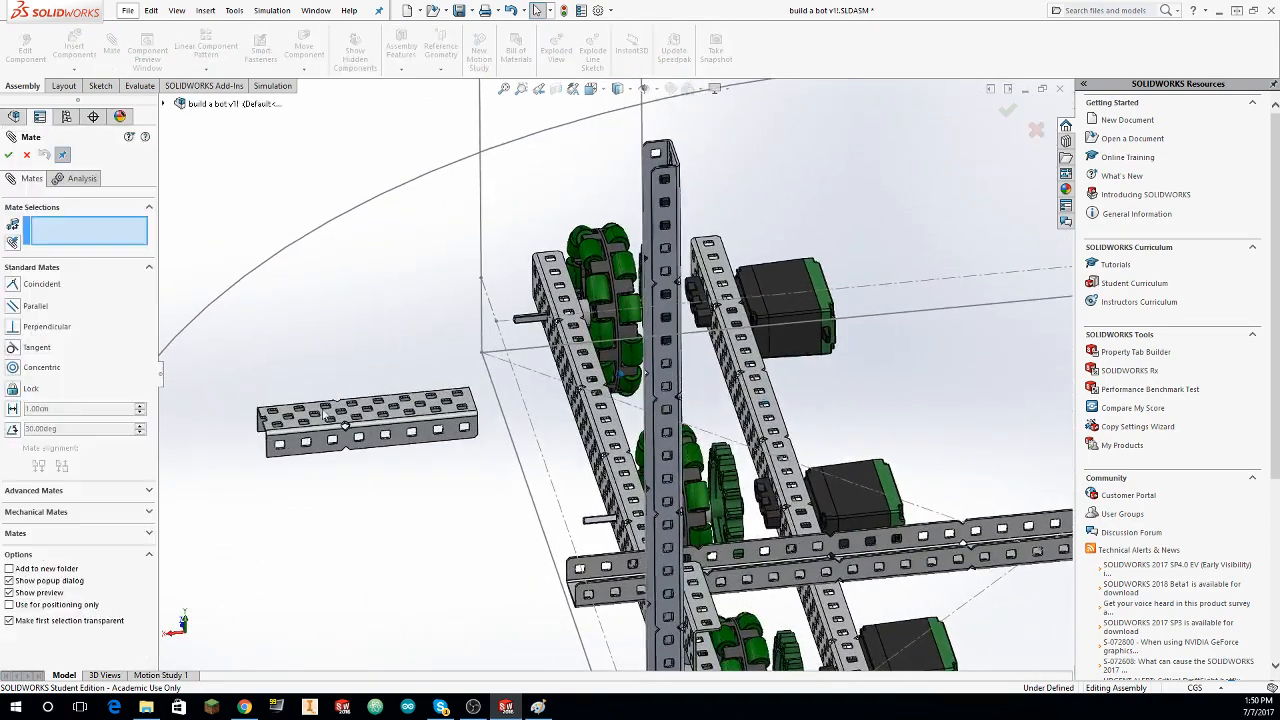
{"action": "scroll", "coordinate": [285, 465], "scroll_direction": "down", "scroll_amount": 2}
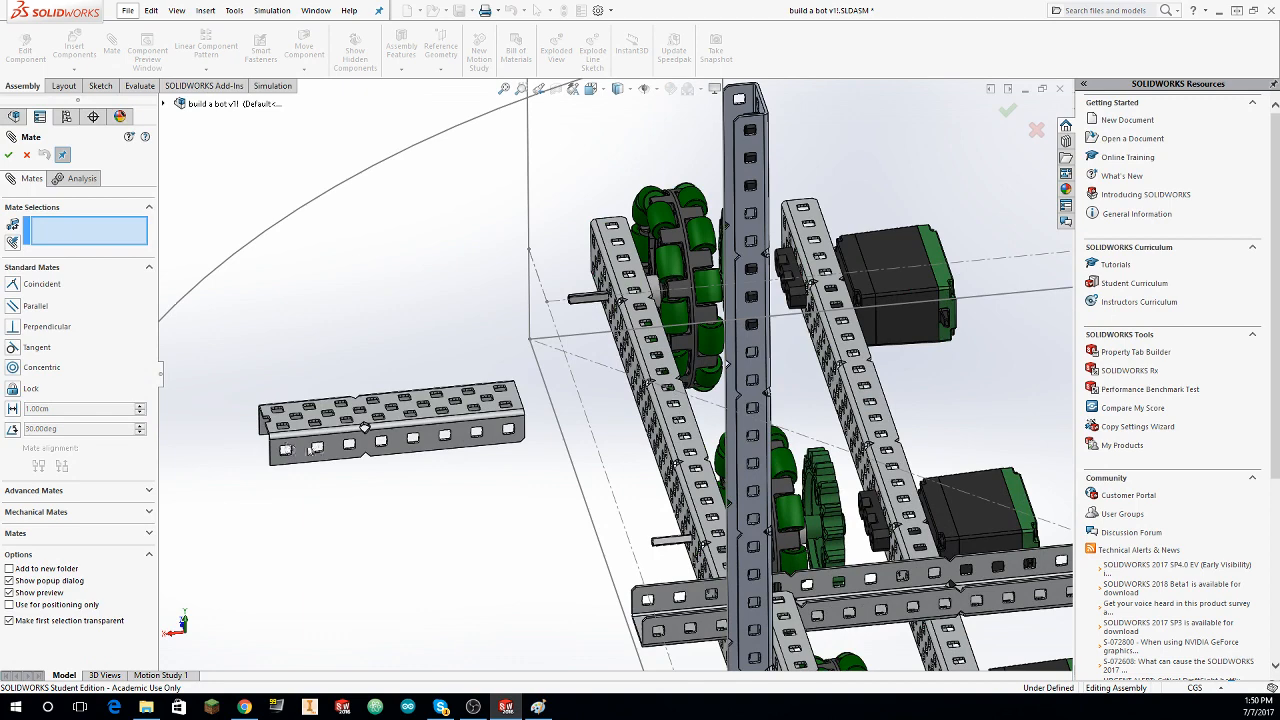
{"action": "left_click", "coordinate": [750, 318]}
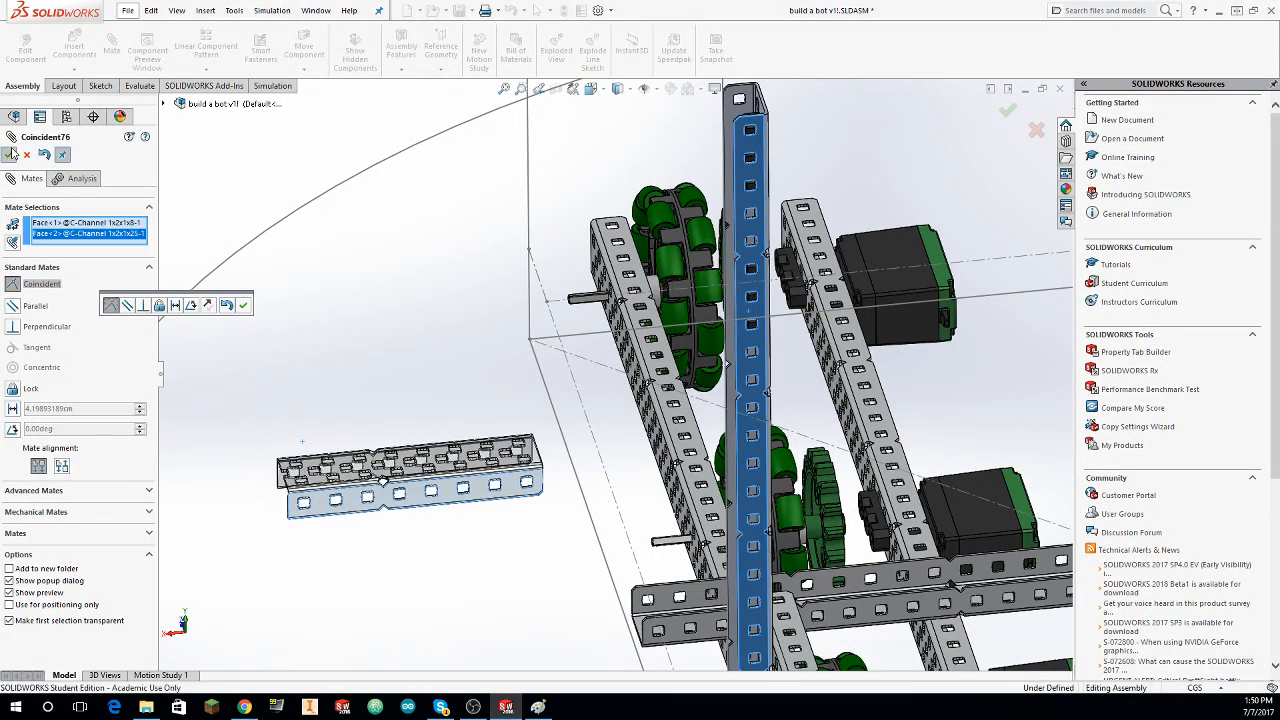
{"action": "key", "text": "Return"}
Step: Mate the short C-channel's end face coincident with the upright's upper end face, using aligned orientation, and finish mating
{"action": "middle_click_drag", "start_coordinate": [453, 468], "coordinate": [280, 486]}
{"action": "scroll", "coordinate": [303, 508], "scroll_direction": "down", "scroll_amount": 8}
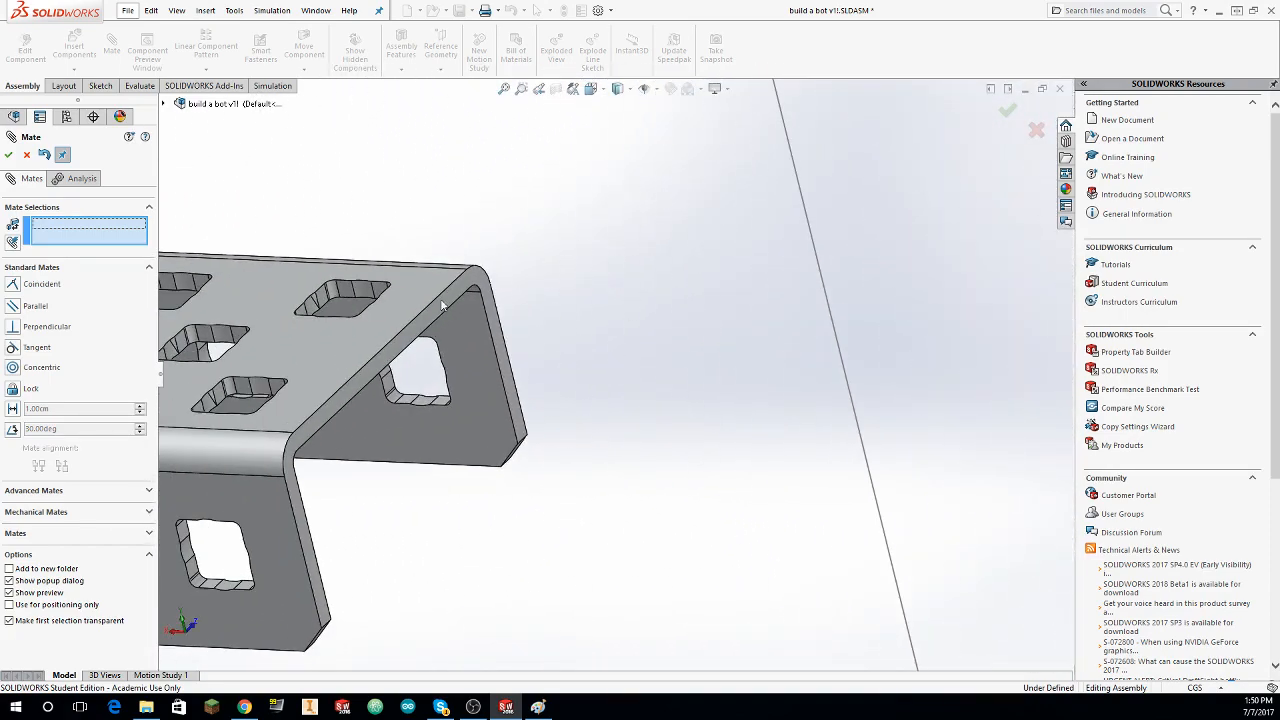
{"action": "left_click", "coordinate": [477, 283]}
{"action": "scroll", "coordinate": [495, 299], "scroll_direction": "up", "scroll_amount": 6}
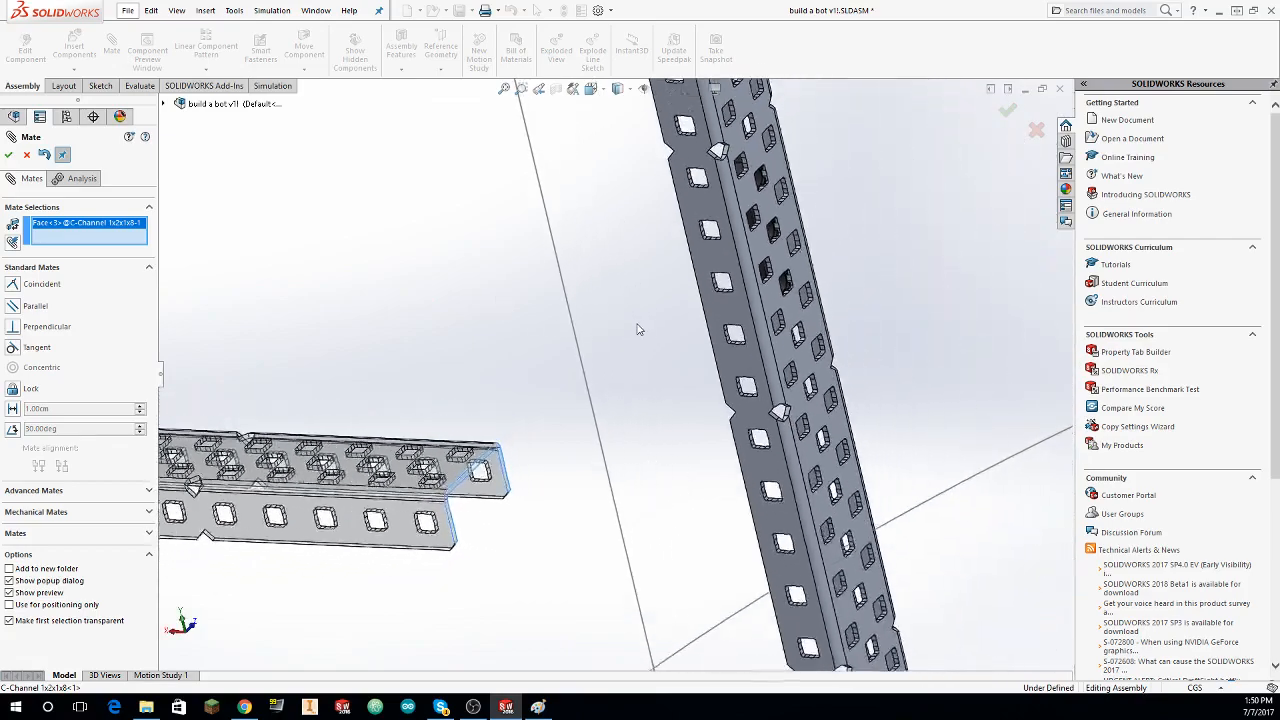
{"action": "middle_click_drag", "start_coordinate": [637, 329], "coordinate": [723, 337]}
{"action": "scroll", "coordinate": [768, 376], "scroll_direction": "down", "scroll_amount": 3}
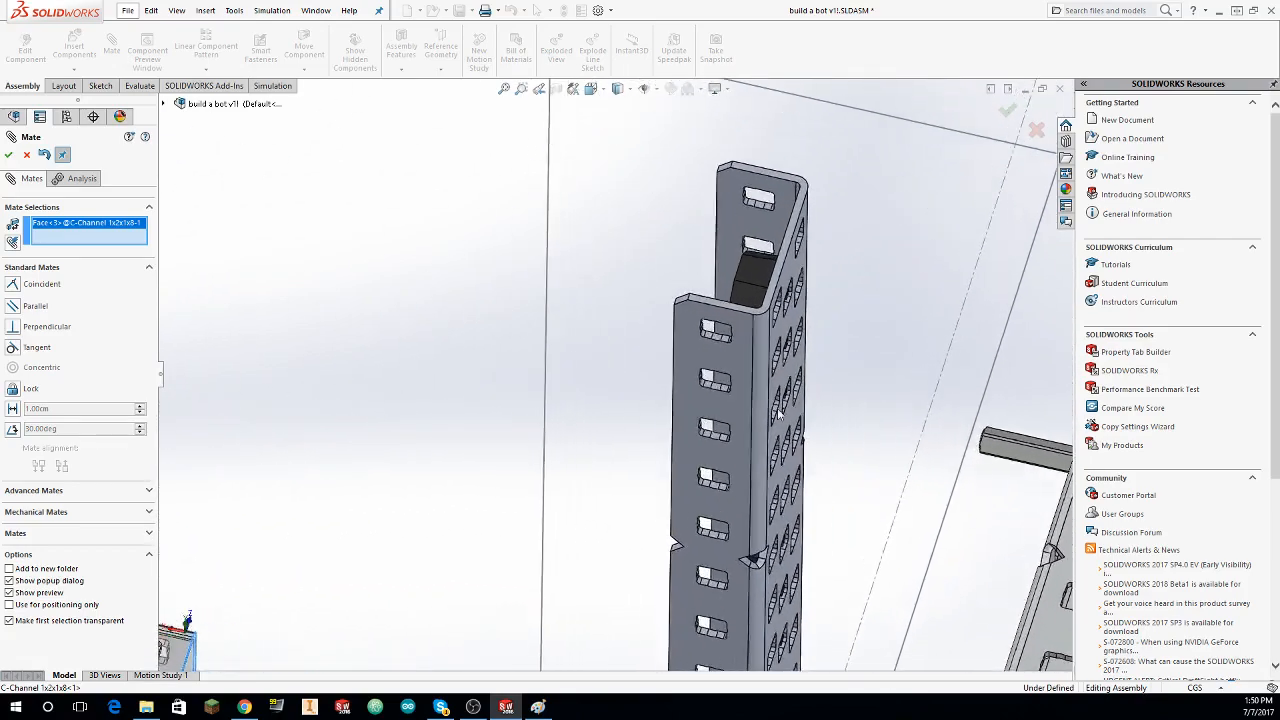
{"action": "middle_click_drag", "start_coordinate": [768, 376], "coordinate": [786, 345]}
{"action": "left_click", "coordinate": [786, 345]}
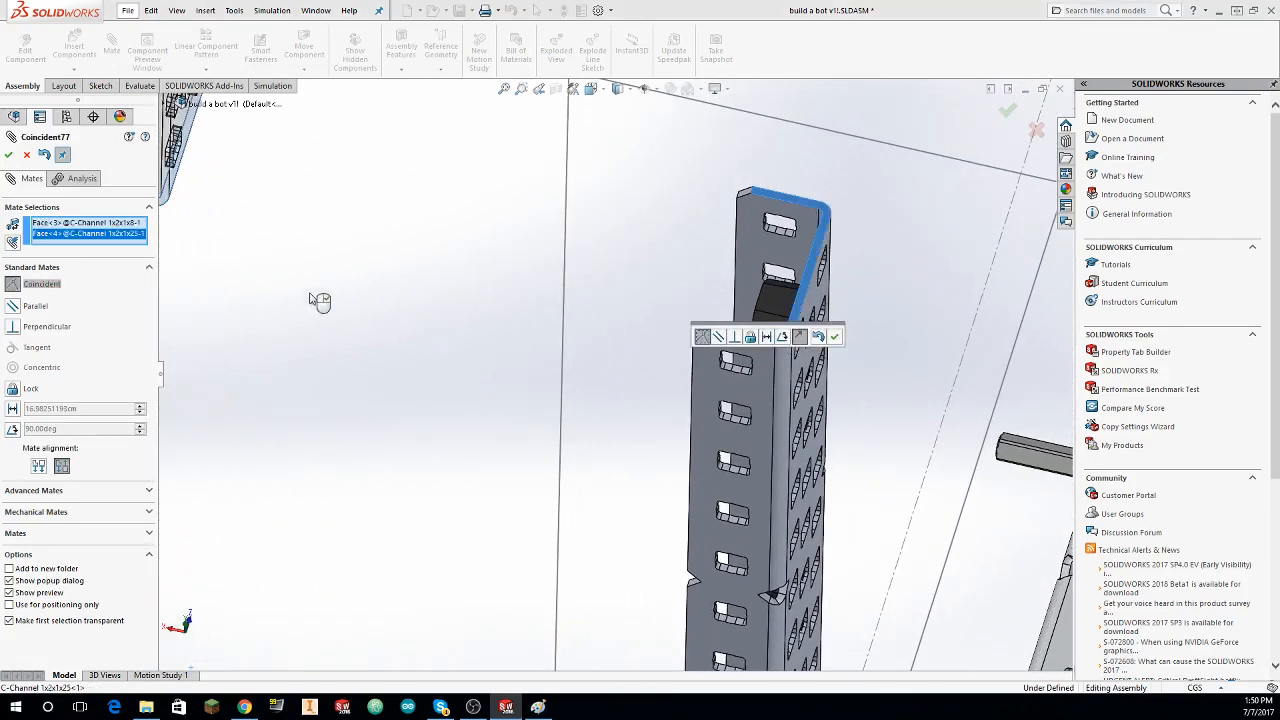
{"action": "left_click", "coordinate": [39, 466]}
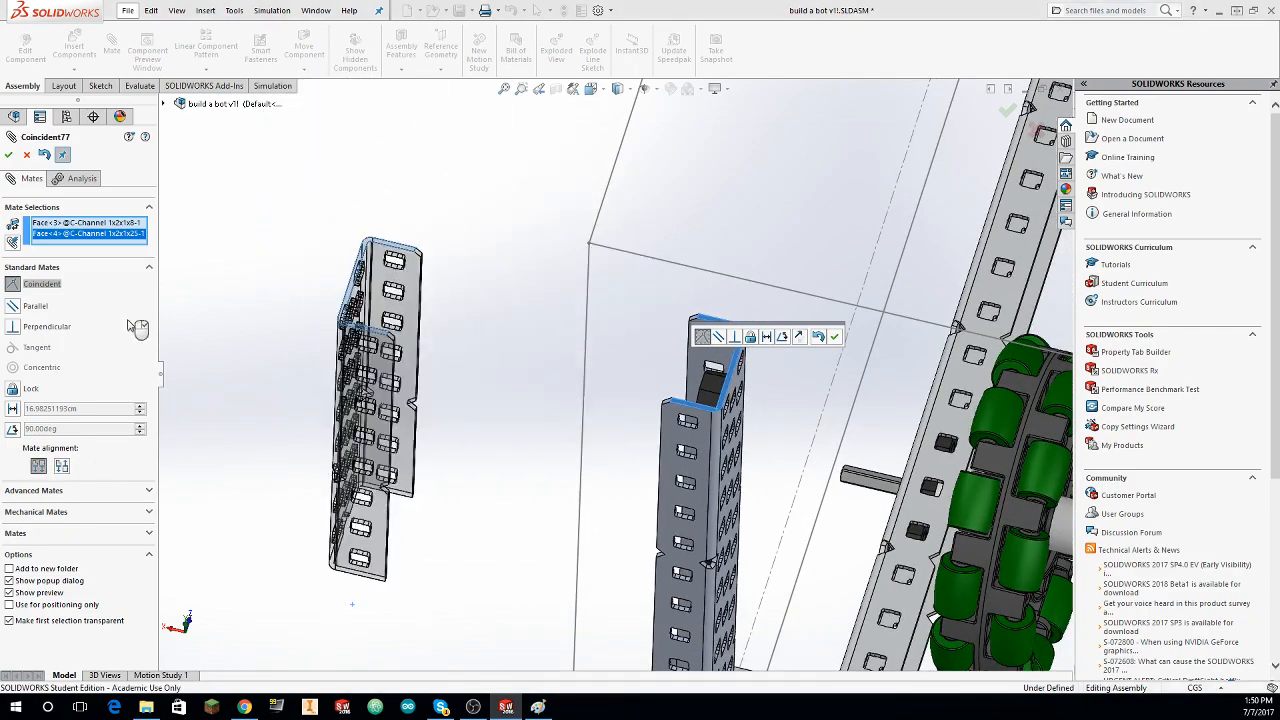
{"action": "middle_click_drag", "start_coordinate": [378, 294], "coordinate": [170, 245]}
{"action": "left_click", "coordinate": [8, 155]}
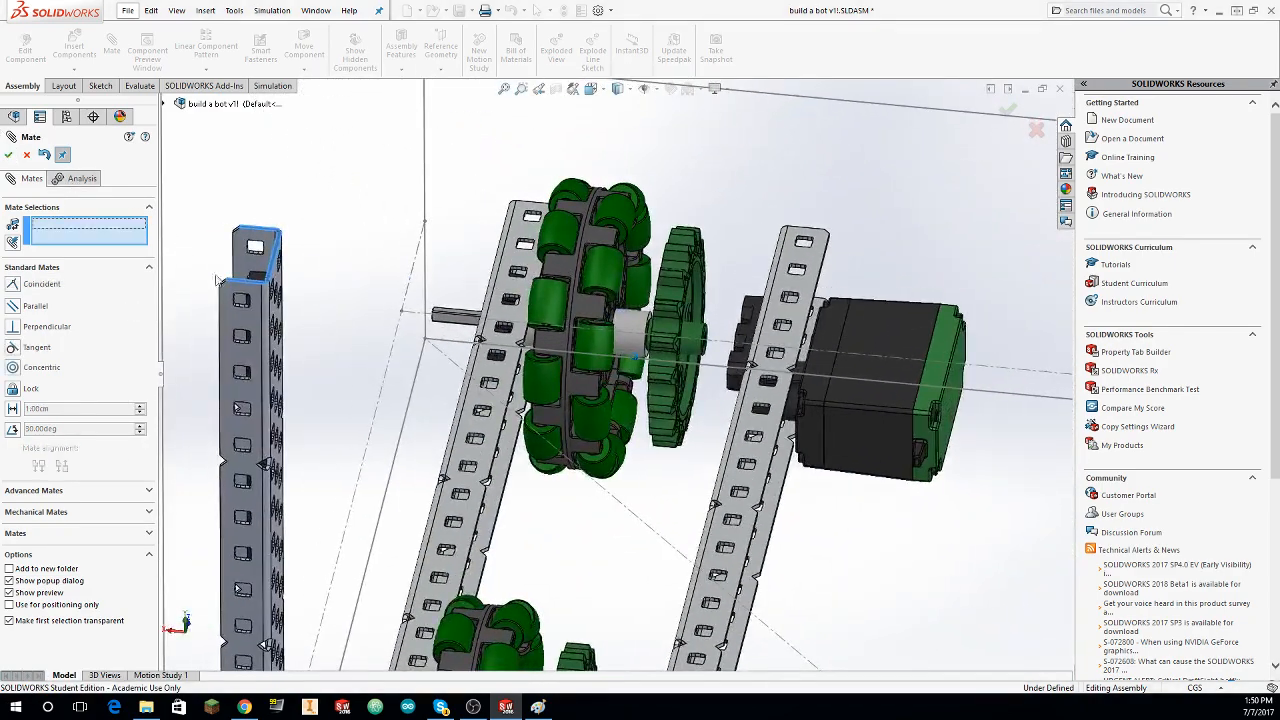
{"action": "left_click", "coordinate": [27, 155]}
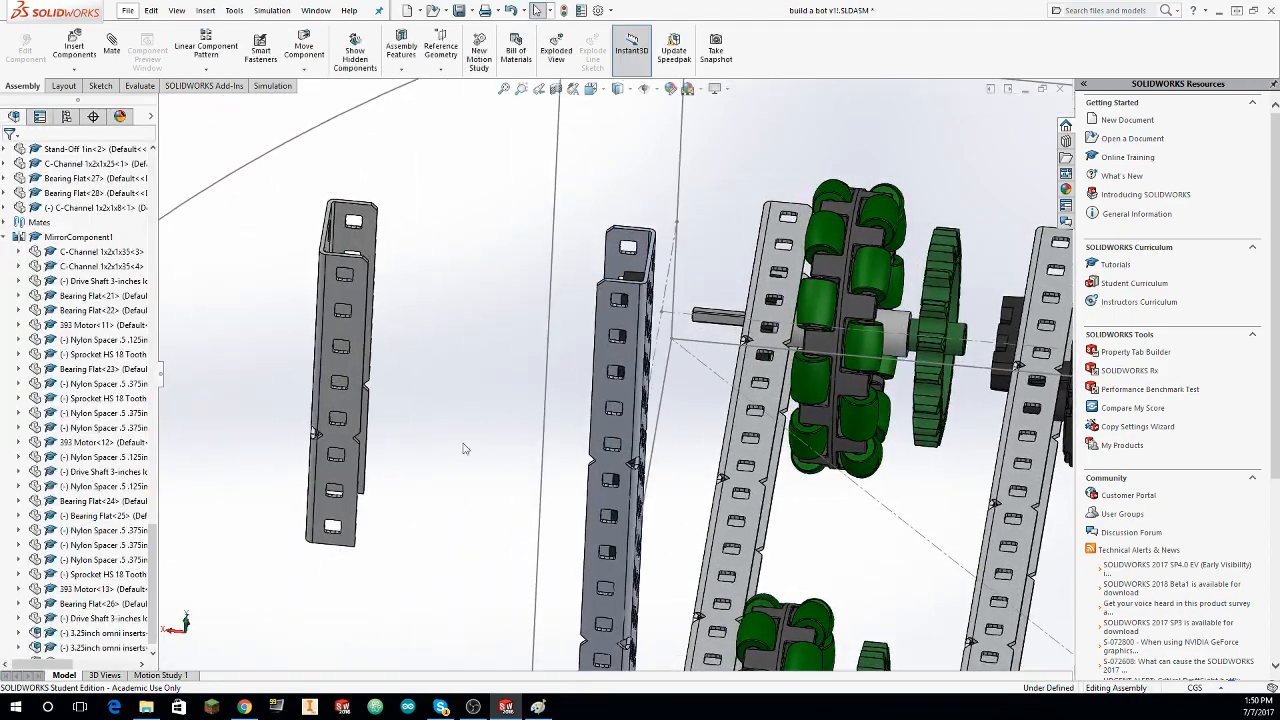
Step: Examine the upper part of the upright C-channel from the side carrying the bearing flats
{"action": "middle_click_drag", "start_coordinate": [460, 449], "coordinate": [767, 417]}
{"action": "scroll", "coordinate": [765, 417], "scroll_direction": "up", "scroll_amount": 10}
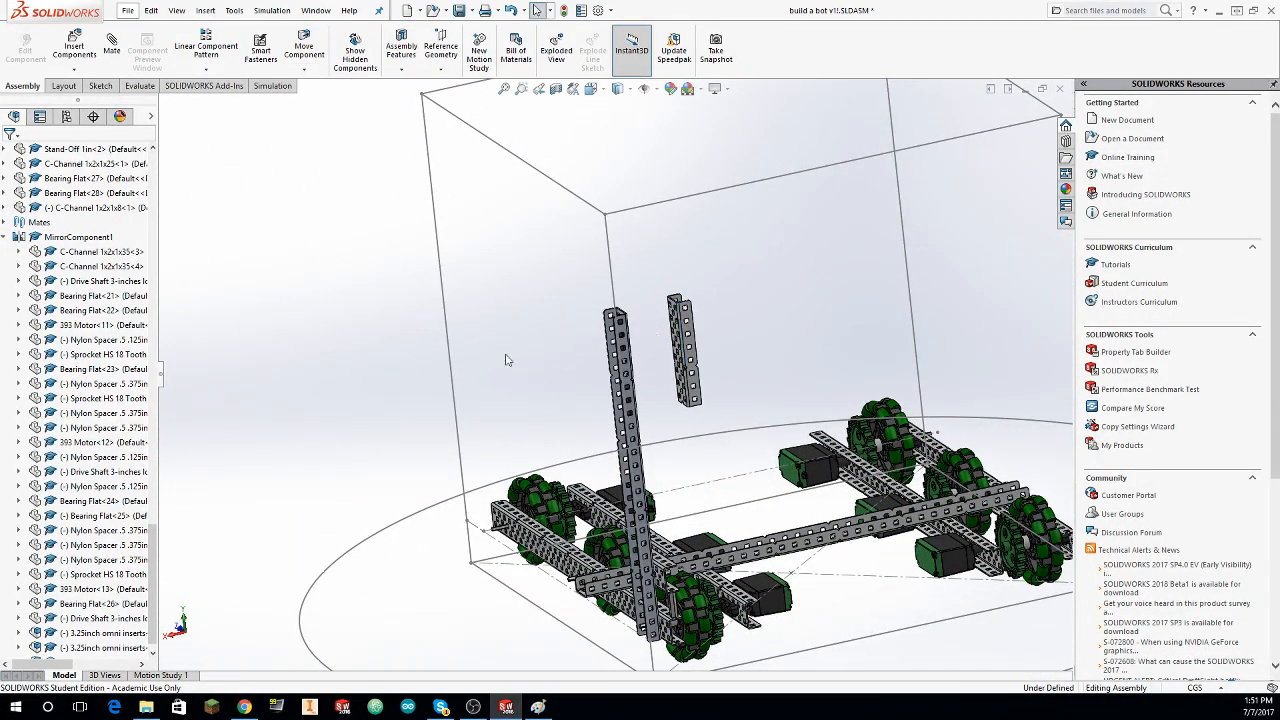
{"action": "middle_click_drag", "start_coordinate": [660, 430], "coordinate": [714, 180]}
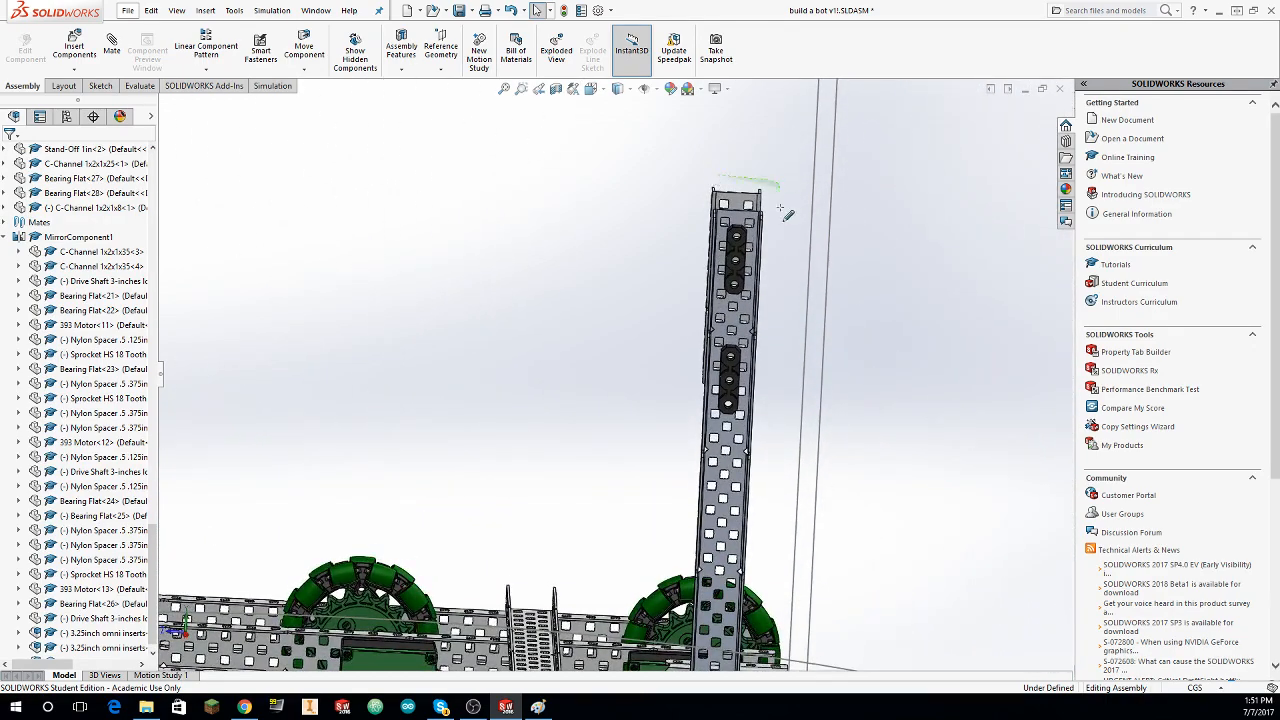
Step: Copy the upright's two bearing flats and move the copies beside the C-Channel 1x2x1x8
{"action": "middle_click_drag", "start_coordinate": [706, 437], "coordinate": [716, 421]}
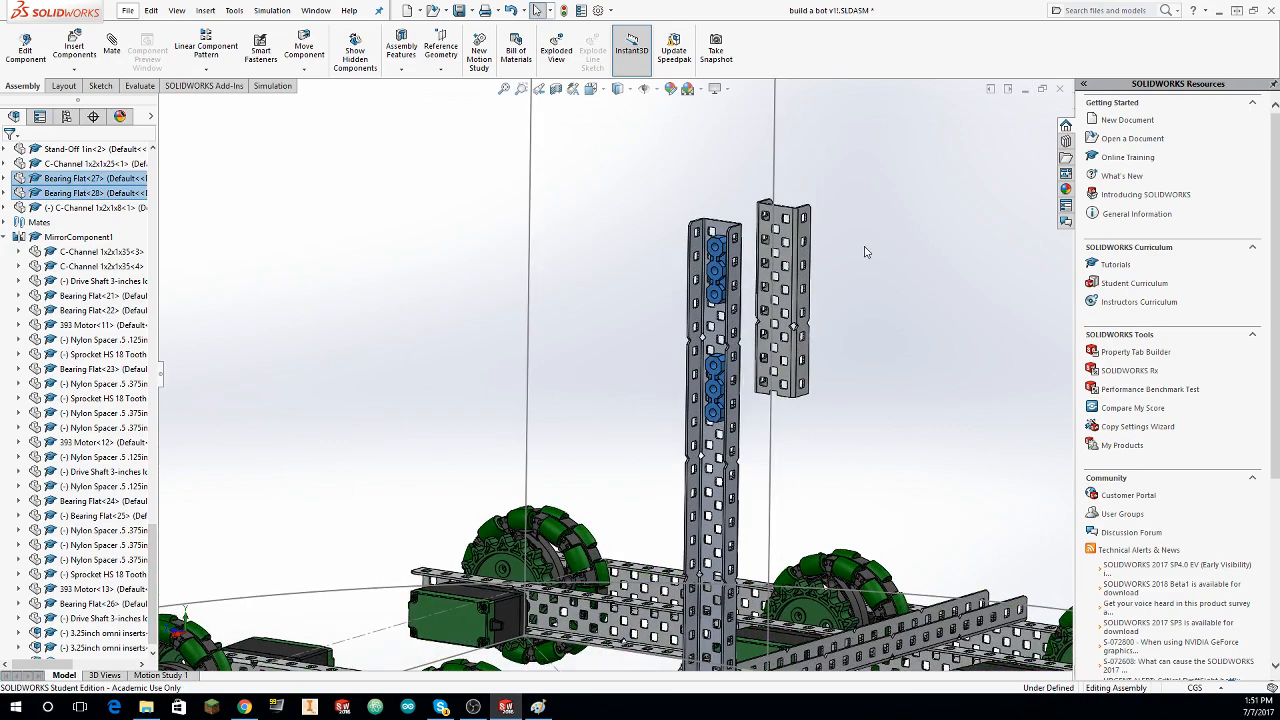
{"action": "key", "text": "ctrl+v"}
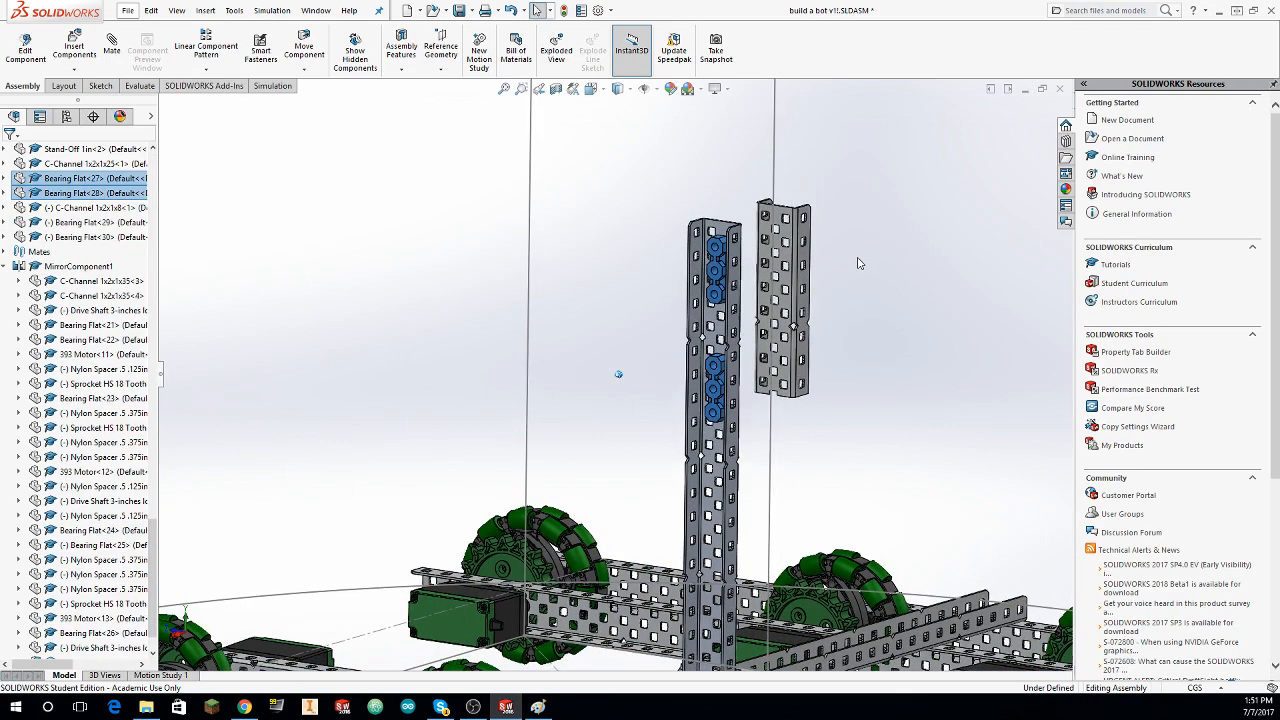
{"action": "middle_click_drag", "start_coordinate": [860, 263], "coordinate": [380, 366]}
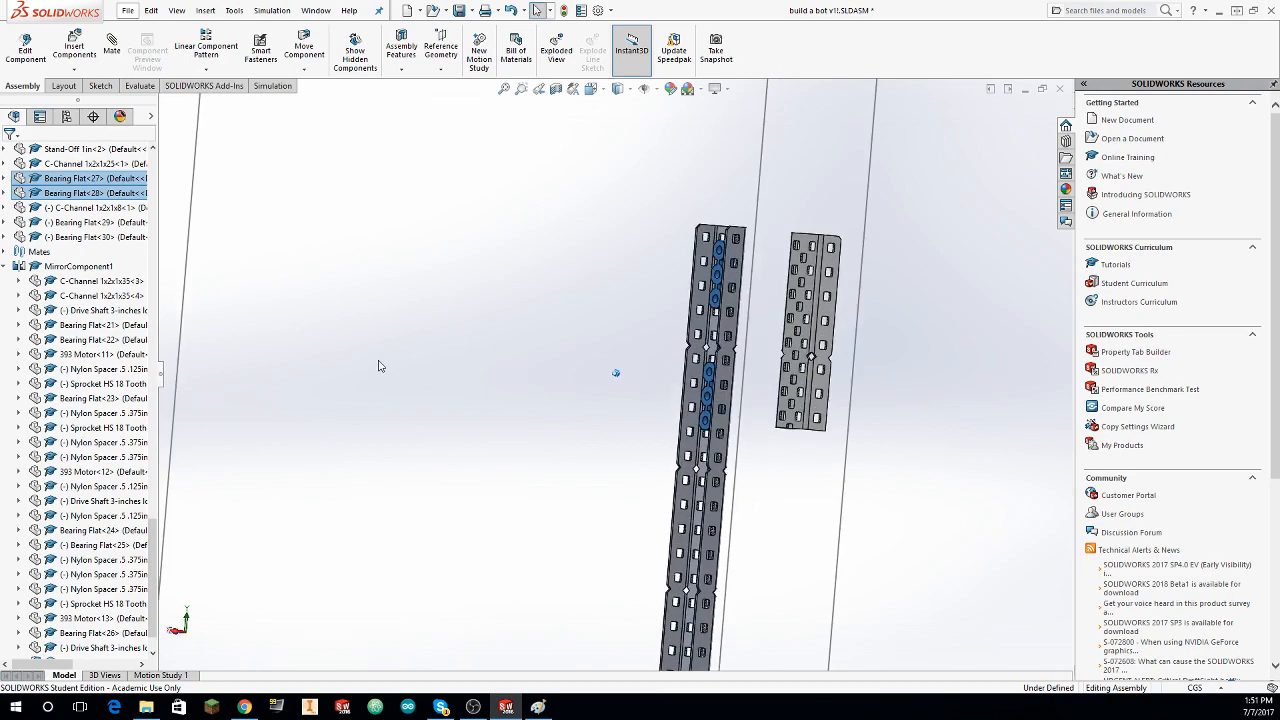
{"action": "scroll", "coordinate": [634, 421], "scroll_direction": "up", "scroll_amount": 5}
{"action": "middle_click_drag", "start_coordinate": [789, 211], "coordinate": [783, 224]}
{"action": "scroll", "coordinate": [783, 224], "scroll_direction": "down", "scroll_amount": 2}
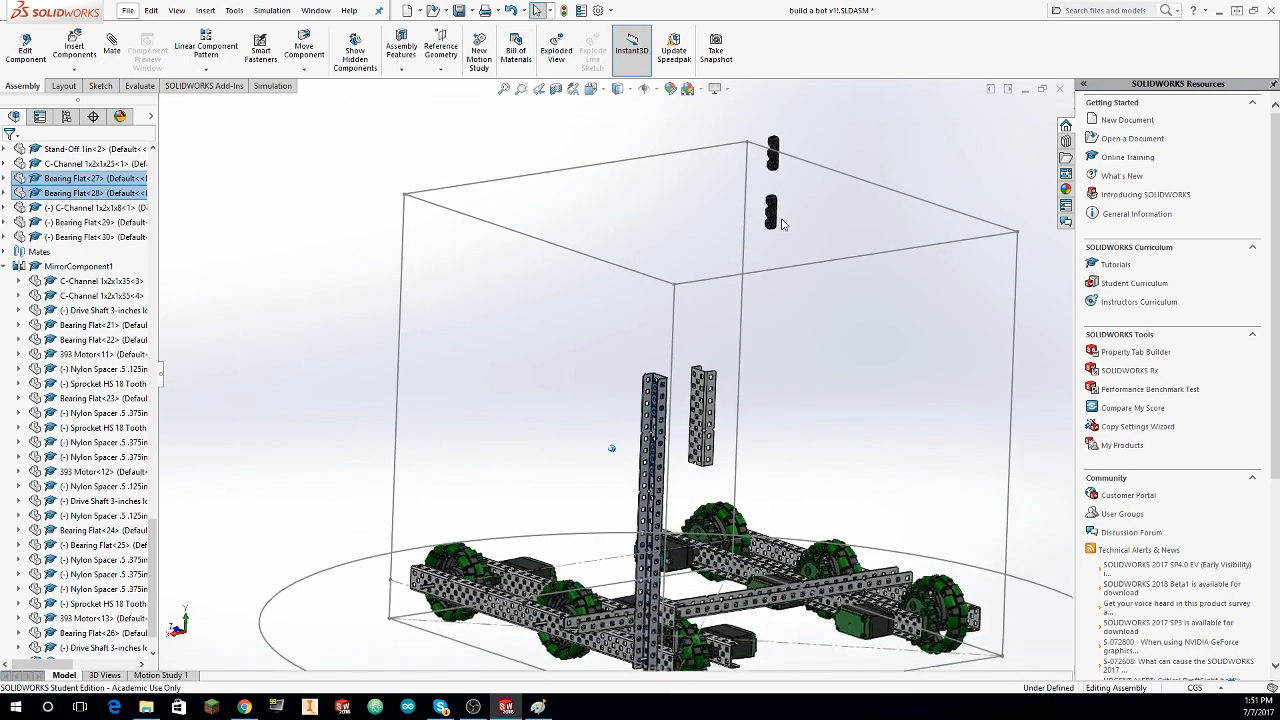
{"action": "mouse_move", "coordinate": [757, 113]}
{"action": "left_mouse_down"}
{"action": "mouse_move", "coordinate": [863, 124]}
{"action": "mouse_move", "coordinate": [840, 115]}
{"action": "left_mouse_up"}
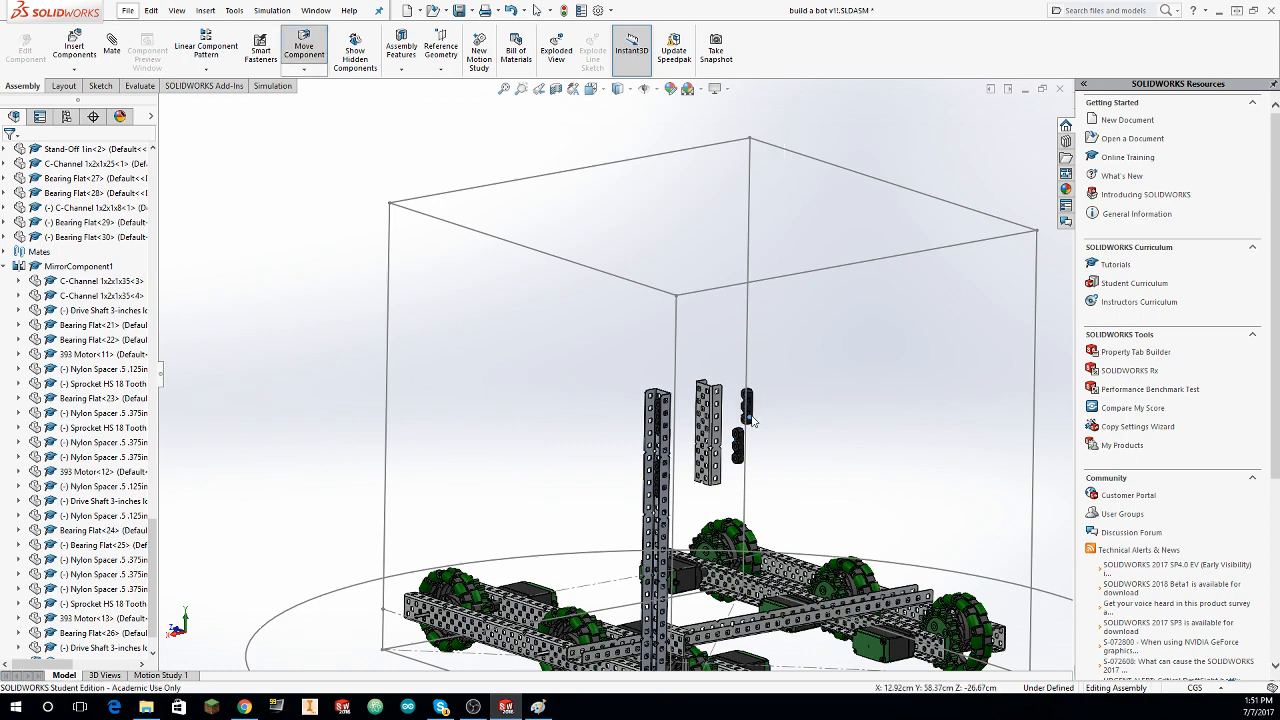
{"action": "scroll", "coordinate": [728, 410], "scroll_direction": "down", "scroll_amount": 10}
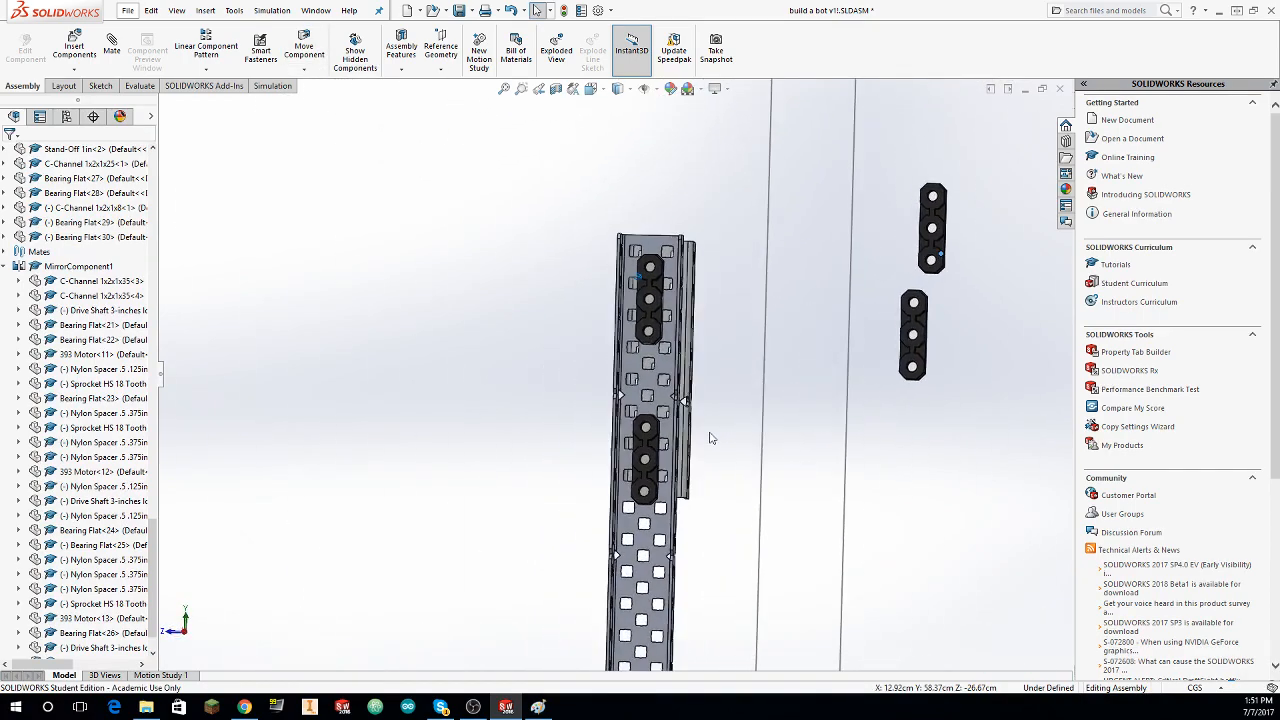
Step: Delete the C-Channel 1x2x1x8 and place C-Channel 1x2x1x15 from the library's Structure > C-Channel folder near the upright instead
{"action": "middle_click_drag", "start_coordinate": [710, 437], "coordinate": [686, 224]}
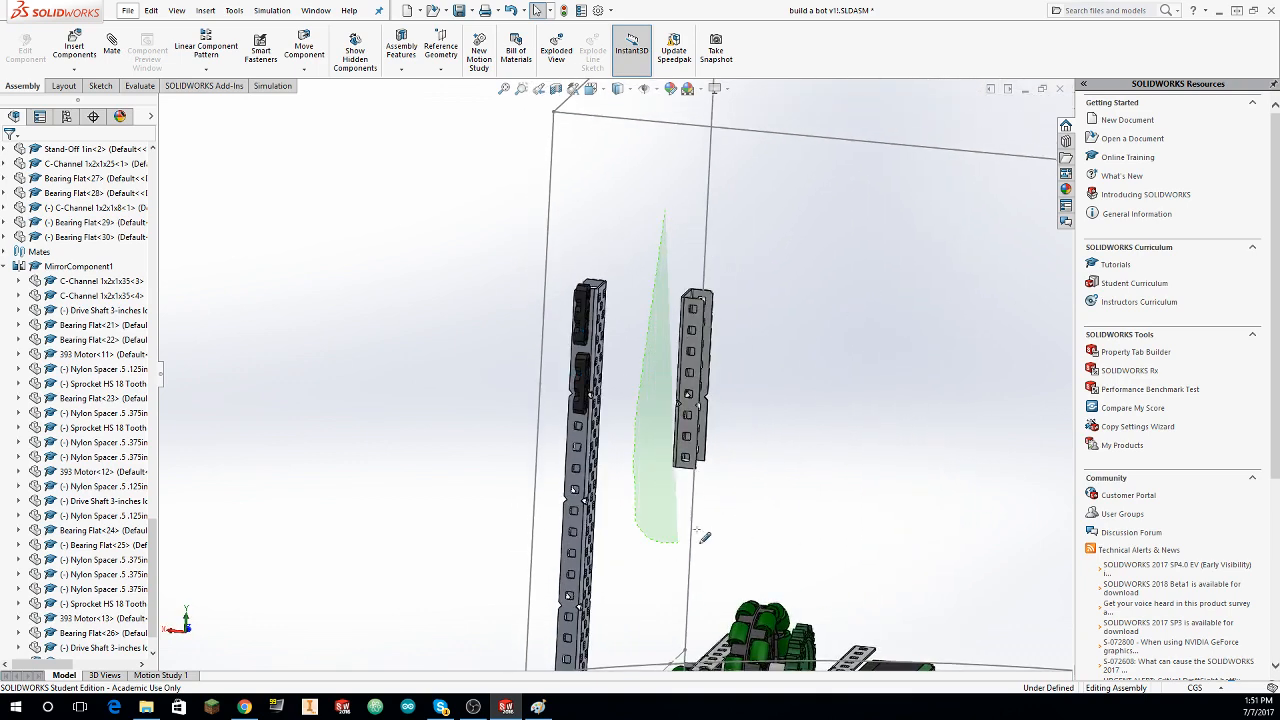
{"action": "left_click_drag", "start_coordinate": [697, 530], "coordinate": [735, 142]}
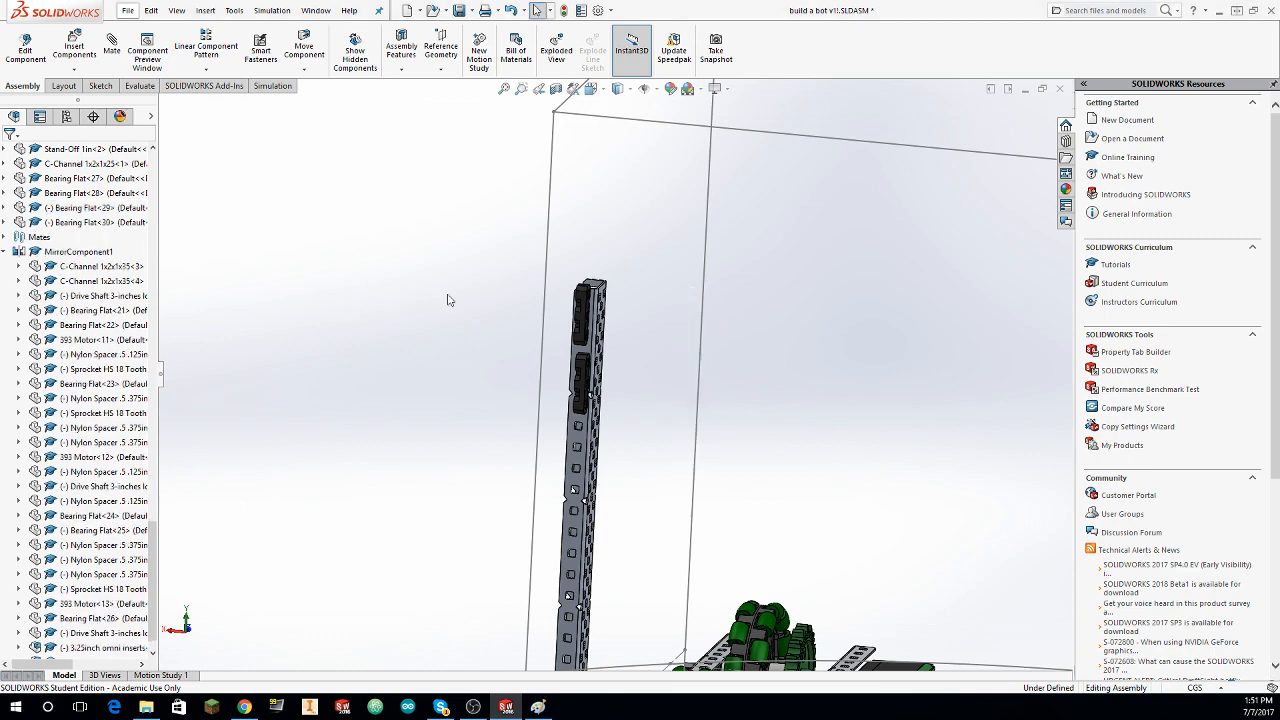
{"action": "left_click", "coordinate": [88, 52]}
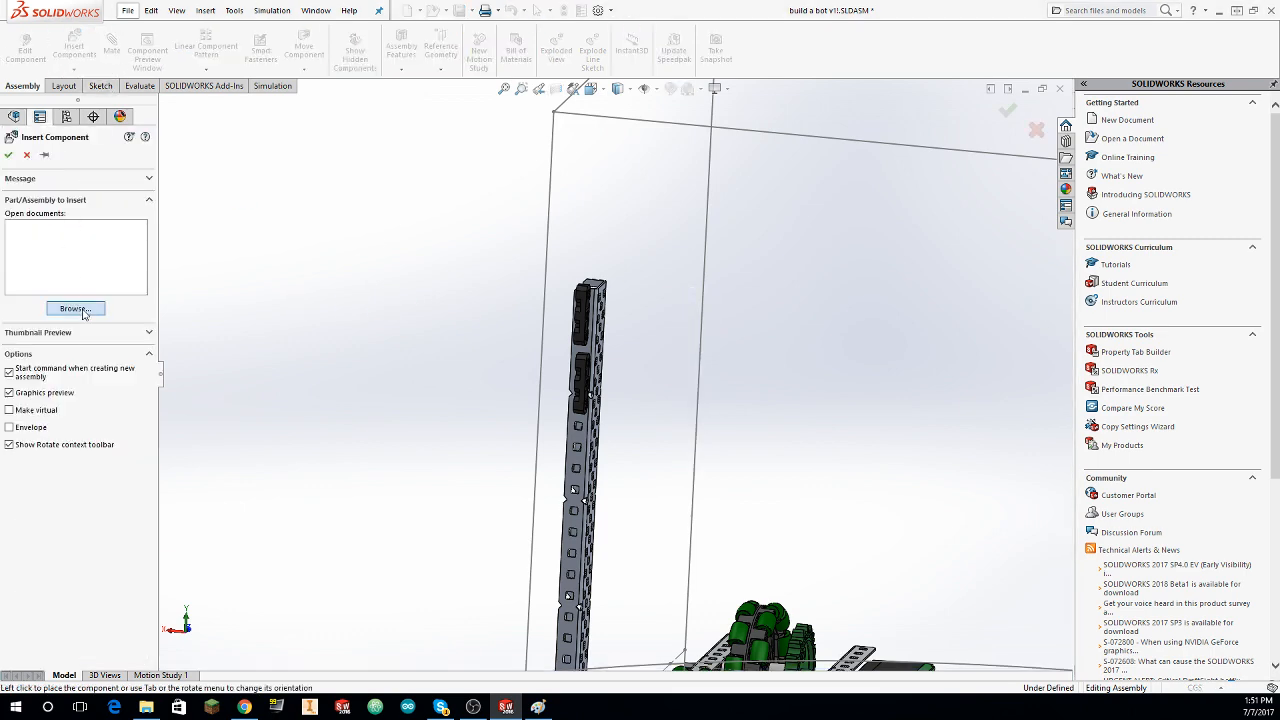
{"action": "left_click", "coordinate": [75, 309]}
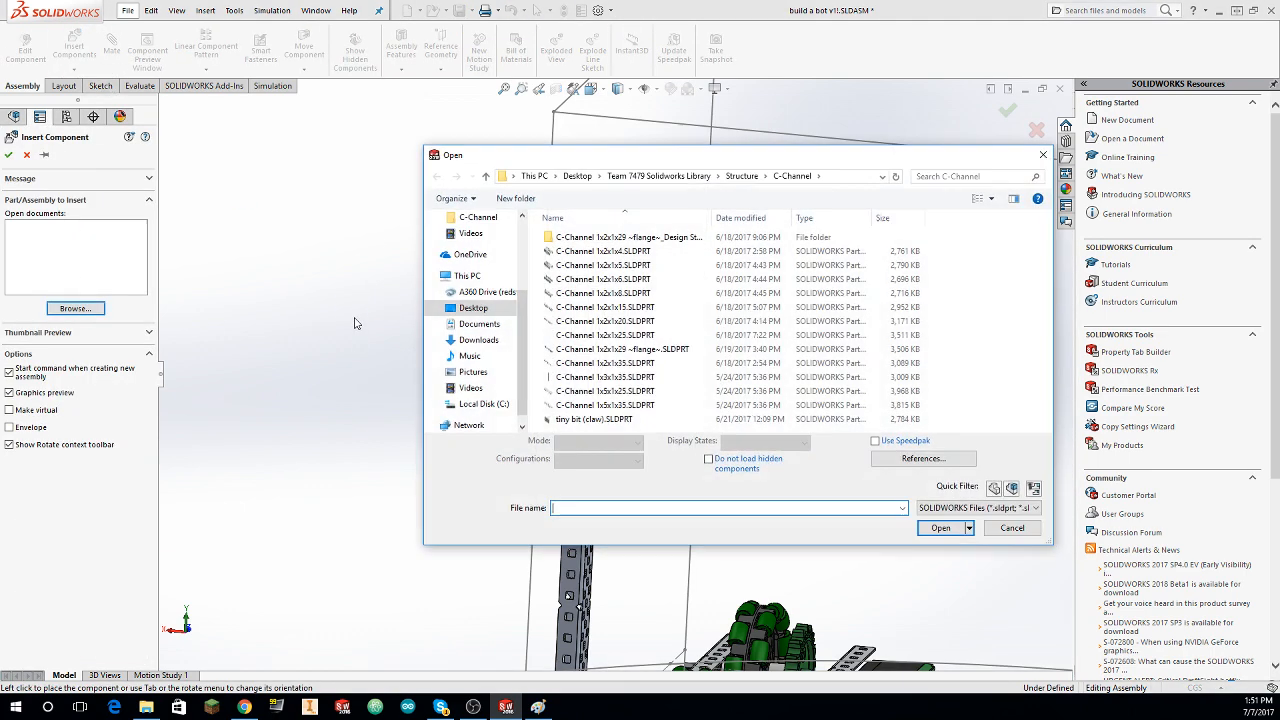
{"action": "left_click", "coordinate": [649, 308]}
{"action": "left_click", "coordinate": [940, 521]}
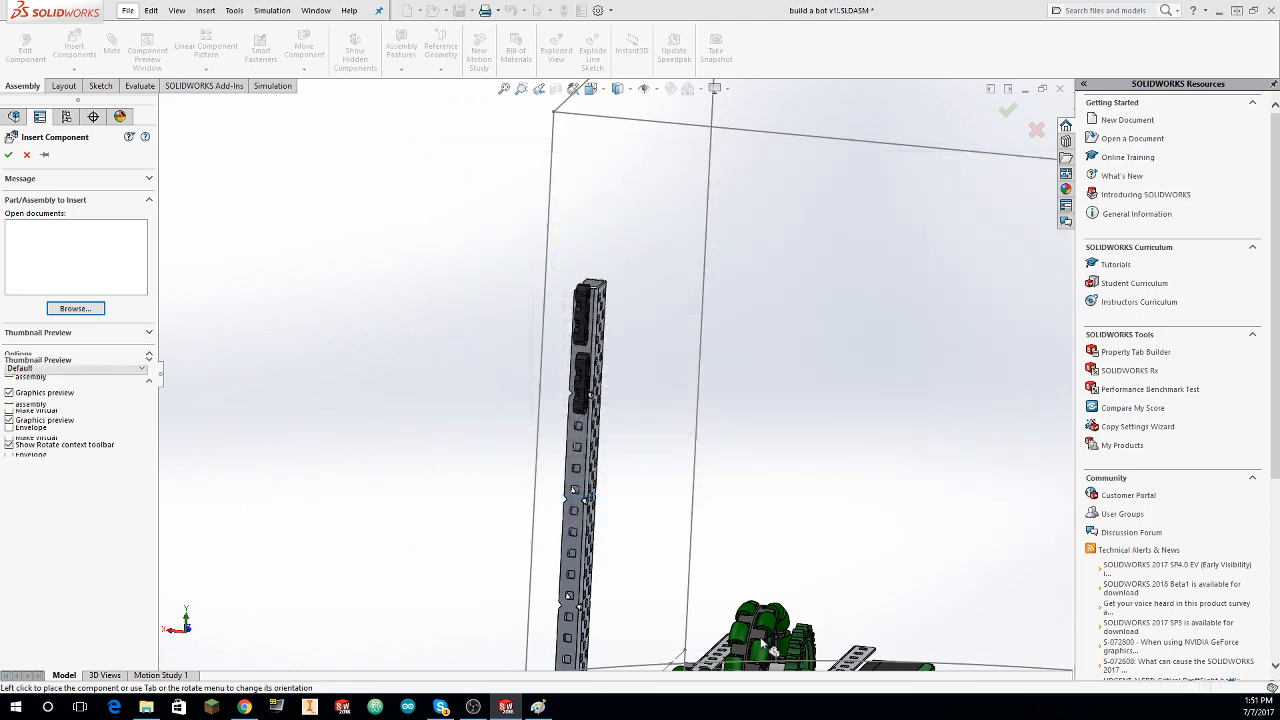
{"action": "left_click", "coordinate": [745, 422]}
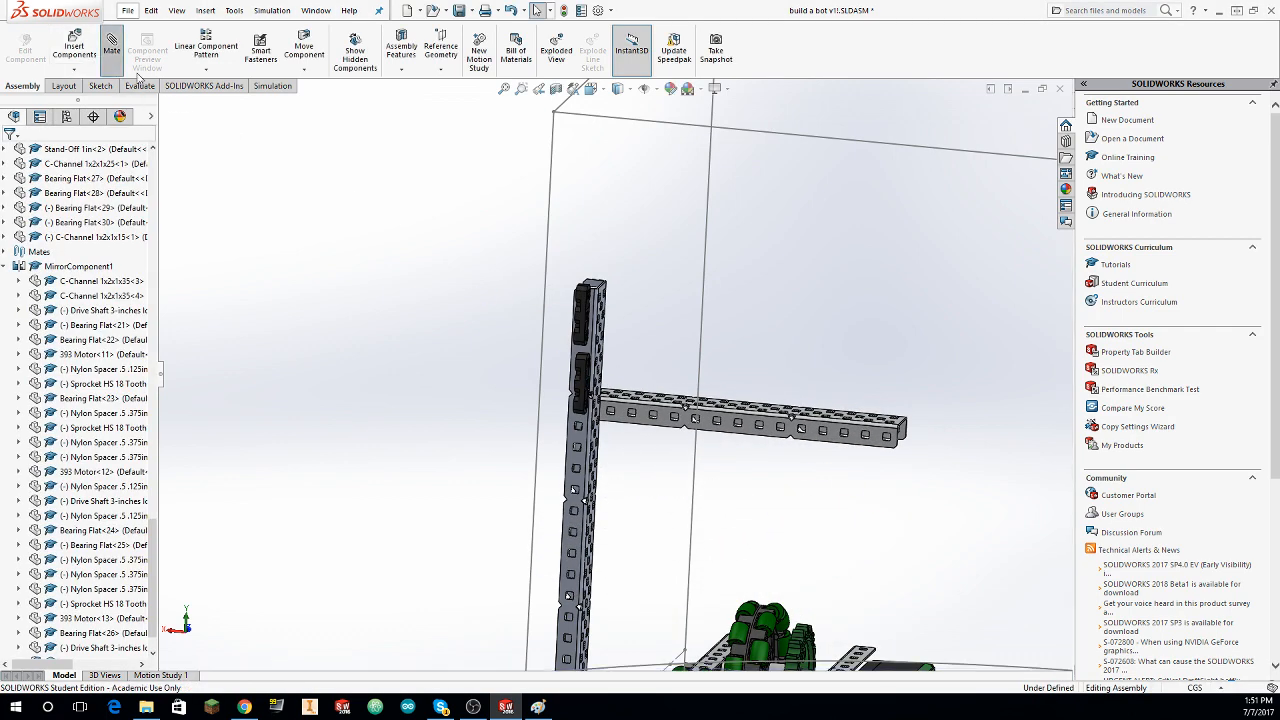
Step: Mate the outer flange face of the C-Channel 1x2x1x15 coincident with the outer flange face of the upright
{"action": "scroll", "coordinate": [712, 431], "scroll_direction": "down", "scroll_amount": 3}
{"action": "left_click", "coordinate": [614, 416]}
{"action": "left_click", "coordinate": [470, 449]}
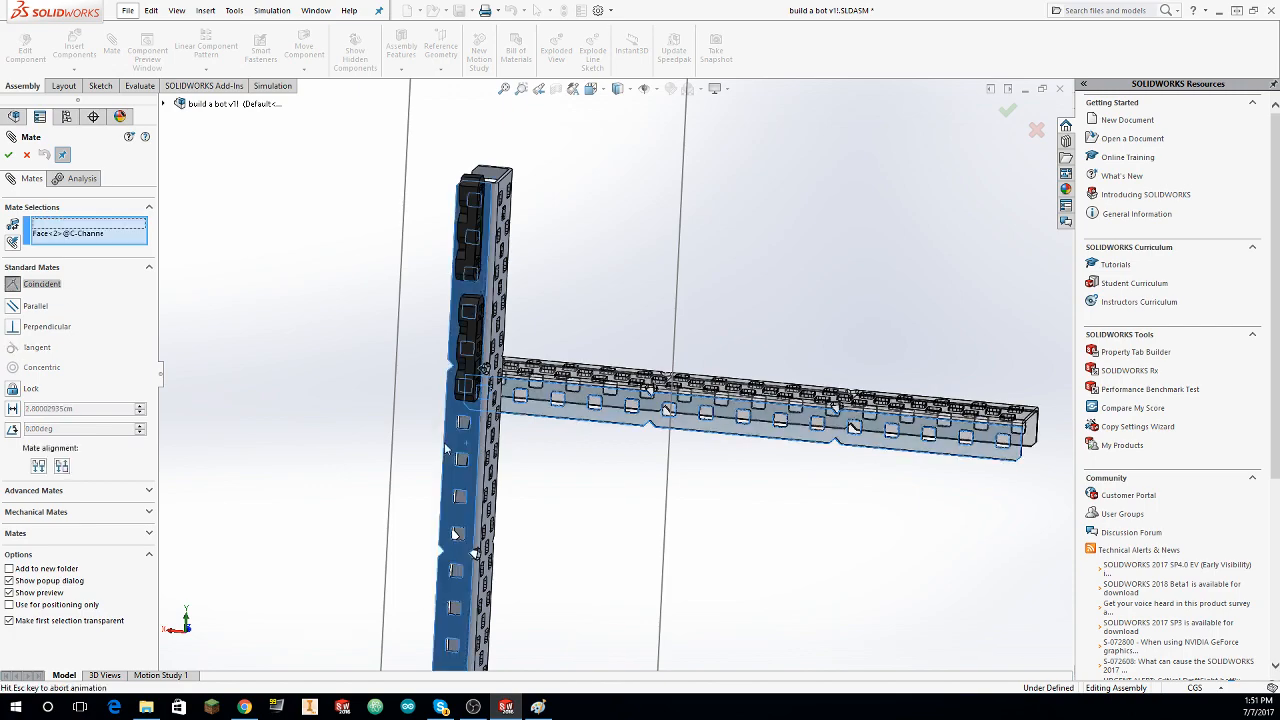
{"action": "left_click", "coordinate": [5, 161]}
Step: Mate the C-Channel 1x2x1x15's end face coincident with the upright's upper end face, using aligned orientation
{"action": "middle_click_drag", "start_coordinate": [785, 362], "coordinate": [557, 347]}
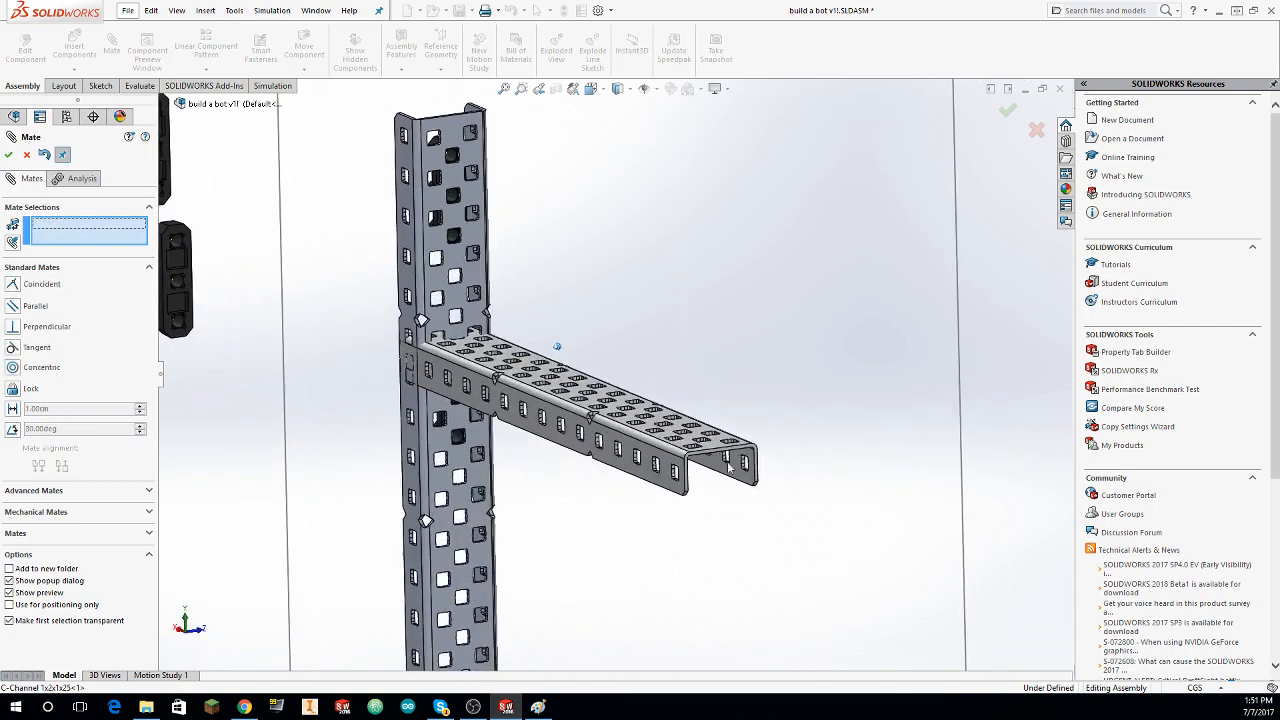
{"action": "scroll", "coordinate": [717, 461], "scroll_direction": "down", "scroll_amount": 4}
{"action": "scroll", "coordinate": [782, 371], "scroll_direction": "down", "scroll_amount": 2}
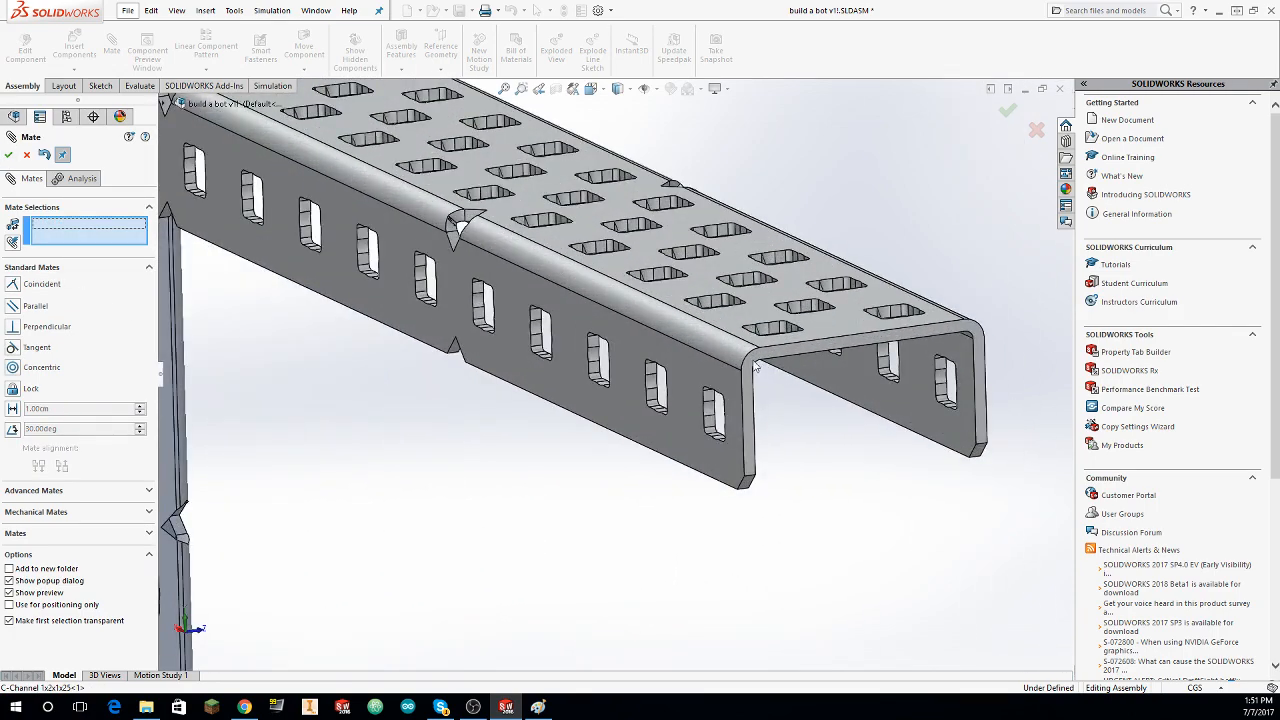
{"action": "left_click", "coordinate": [756, 368]}
{"action": "middle_click_drag", "start_coordinate": [716, 370], "coordinate": [125, 481]}
{"action": "left_click", "coordinate": [652, 340]}
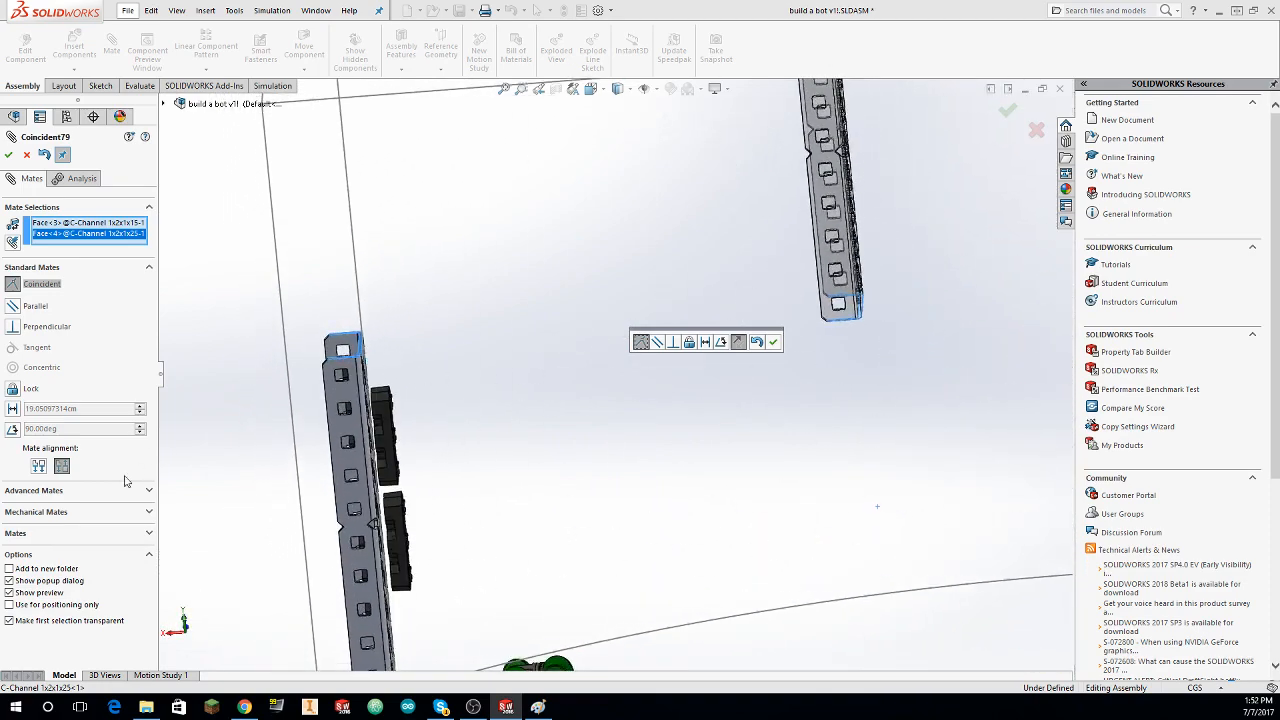
{"action": "left_click", "coordinate": [40, 469]}
{"action": "left_click", "coordinate": [8, 155]}
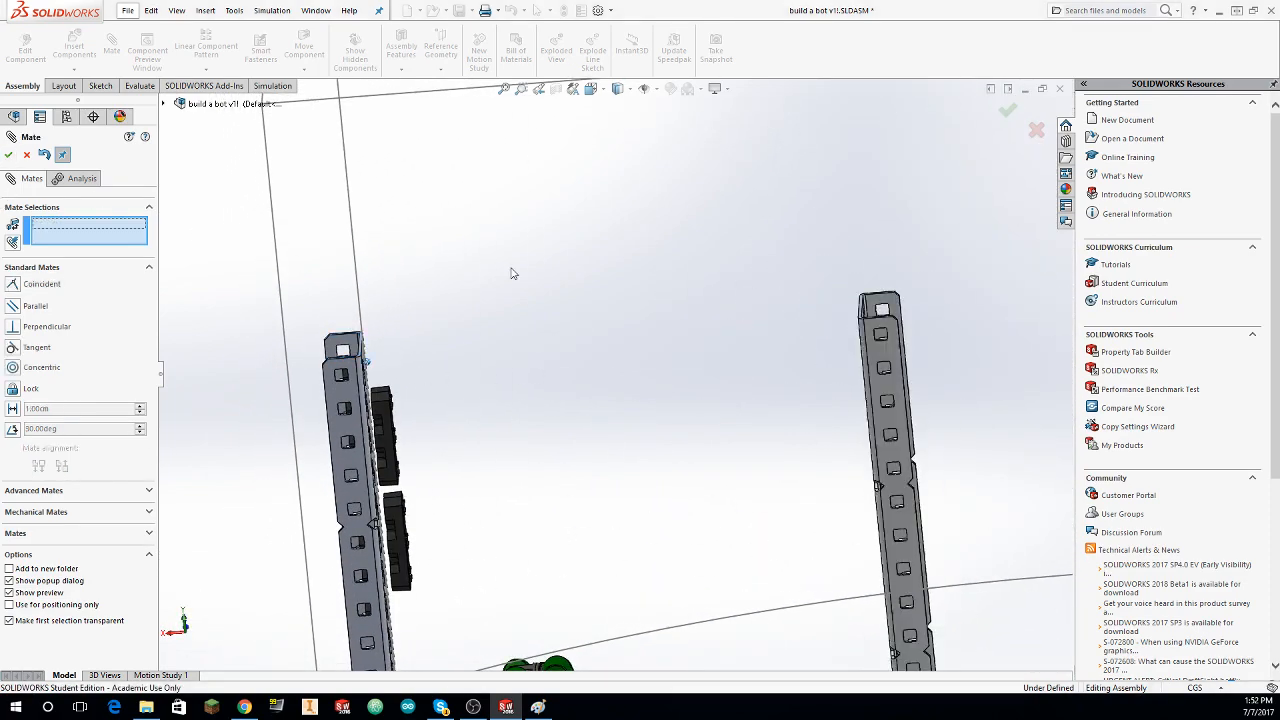
Step: Mate the mounting face of the upper copied bearing flat coincident with the inner web face of the C-Channel 1x2x1x15
{"action": "middle_click_drag", "start_coordinate": [511, 274], "coordinate": [209, 336]}
{"action": "scroll", "coordinate": [300, 375], "scroll_direction": "down", "scroll_amount": 5}
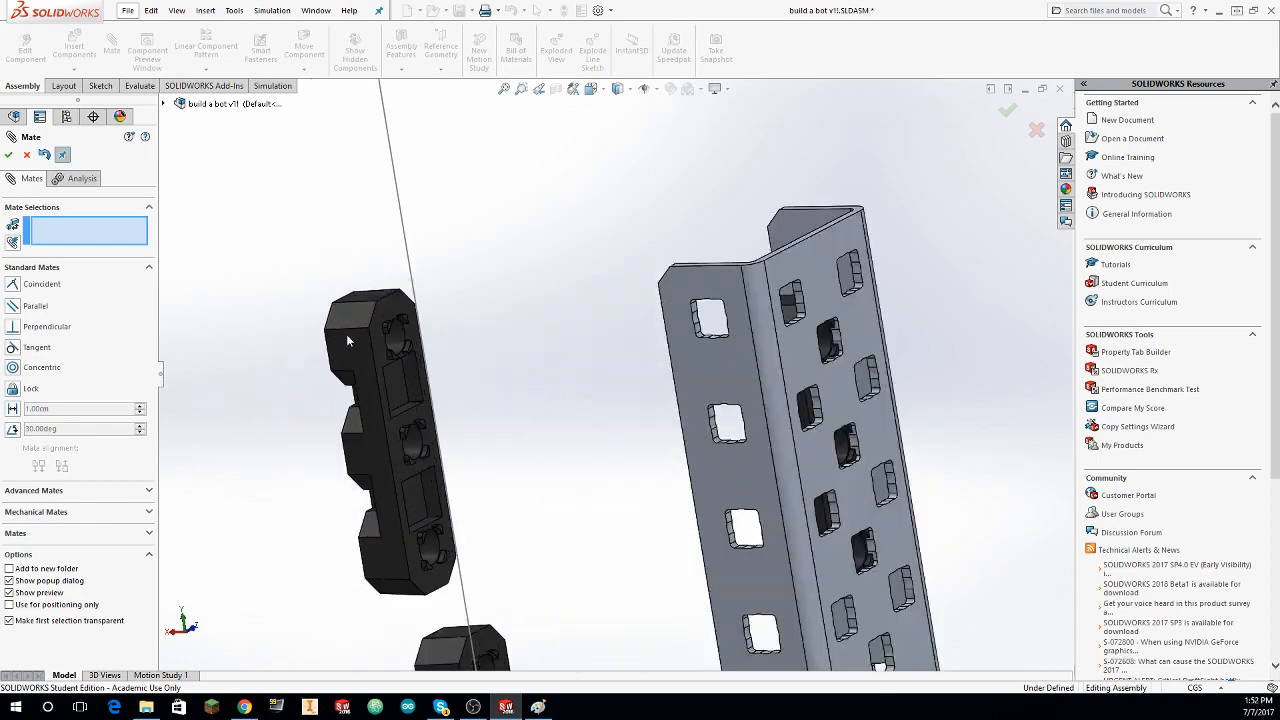
{"action": "left_click", "coordinate": [396, 301]}
{"action": "scroll", "coordinate": [574, 369], "scroll_direction": "up", "scroll_amount": 4}
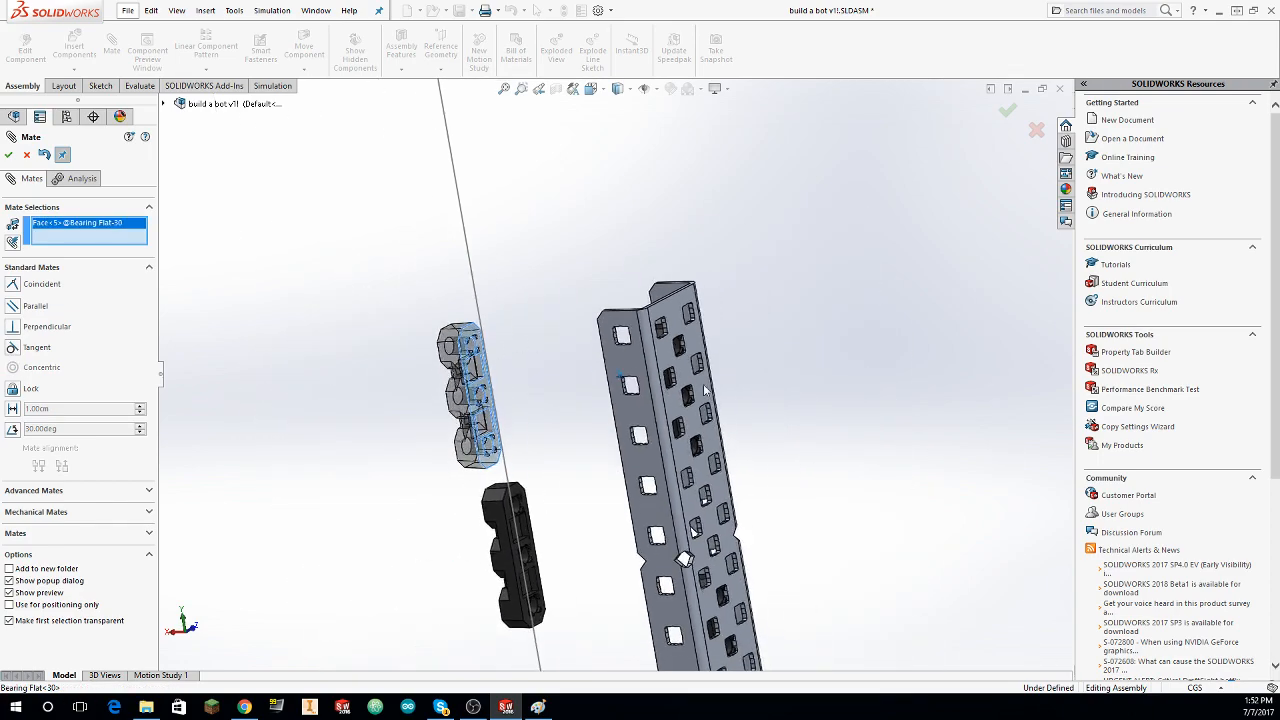
{"action": "middle_click_drag", "start_coordinate": [705, 390], "coordinate": [692, 235]}
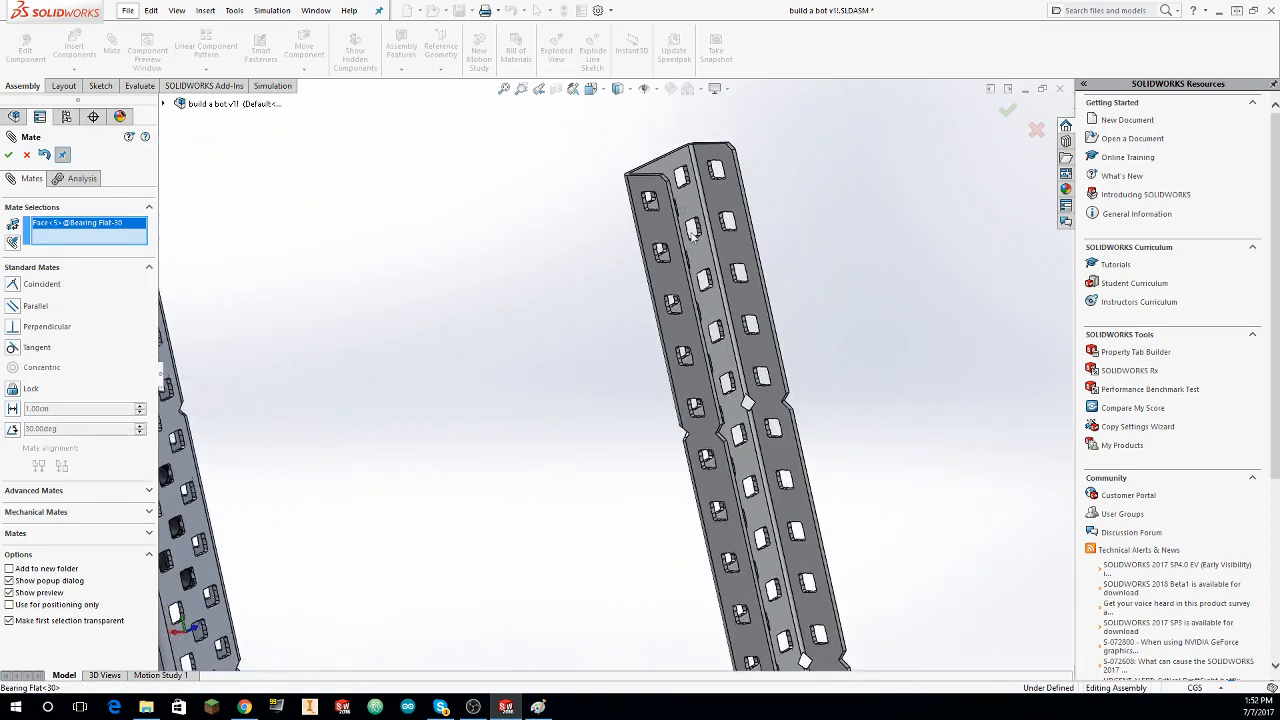
{"action": "left_click", "coordinate": [689, 207]}
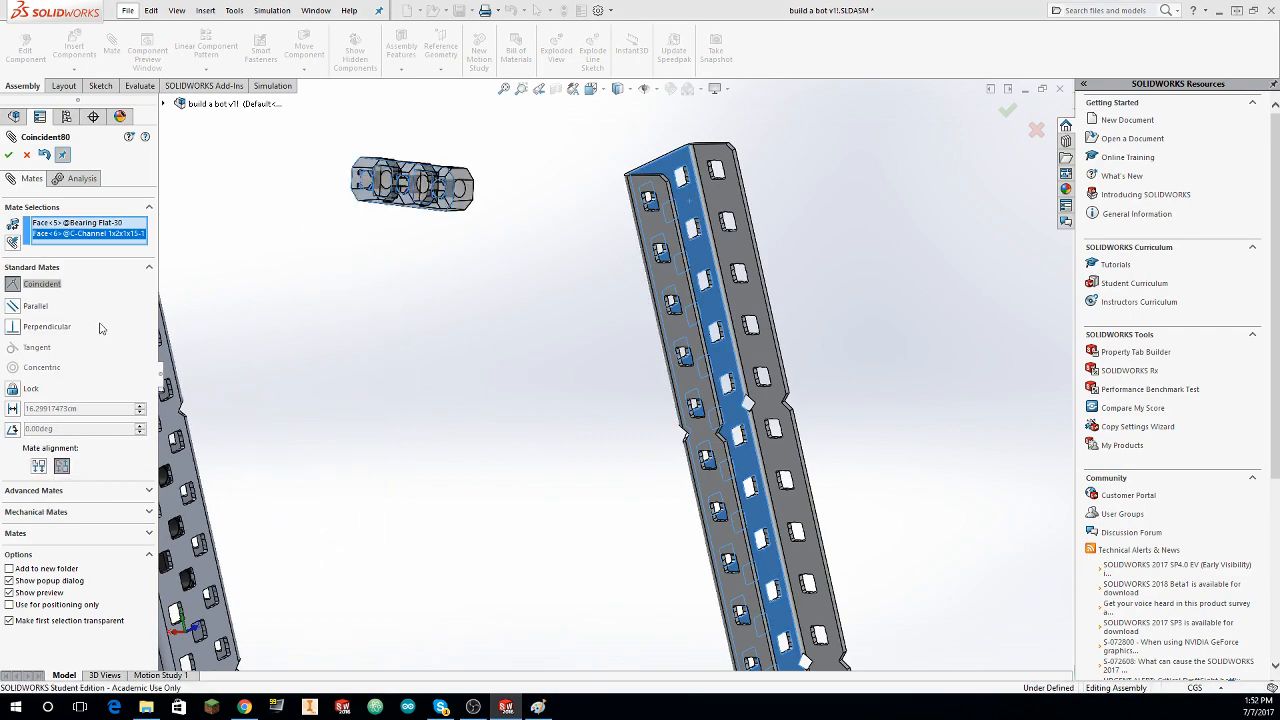
{"action": "left_click", "coordinate": [8, 154]}
Step: Mate the lower copied bearing flat's mounting face coincident with the same inner web face of the C-Channel 1x2x1x15
{"action": "middle_click_drag", "start_coordinate": [250, 220], "coordinate": [404, 394]}
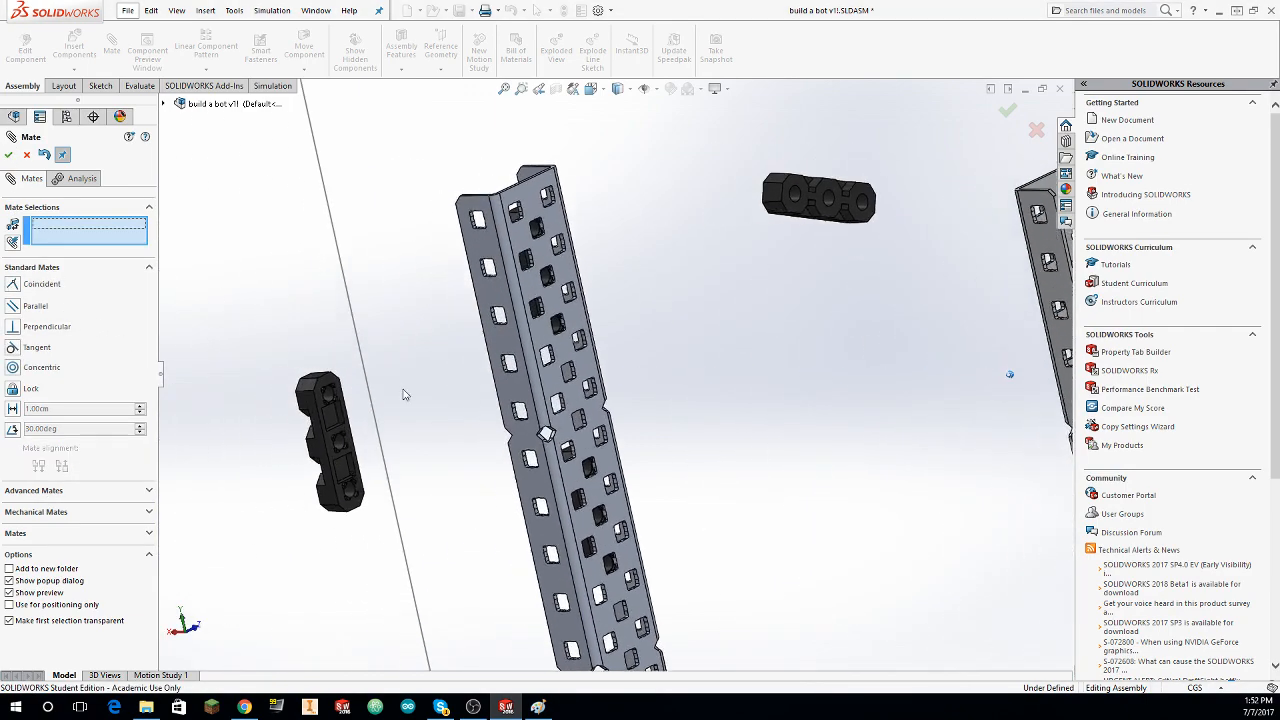
{"action": "scroll", "coordinate": [402, 395], "scroll_direction": "down", "scroll_amount": 3}
{"action": "left_click", "coordinate": [446, 369]}
{"action": "scroll", "coordinate": [470, 375], "scroll_direction": "up", "scroll_amount": 6}
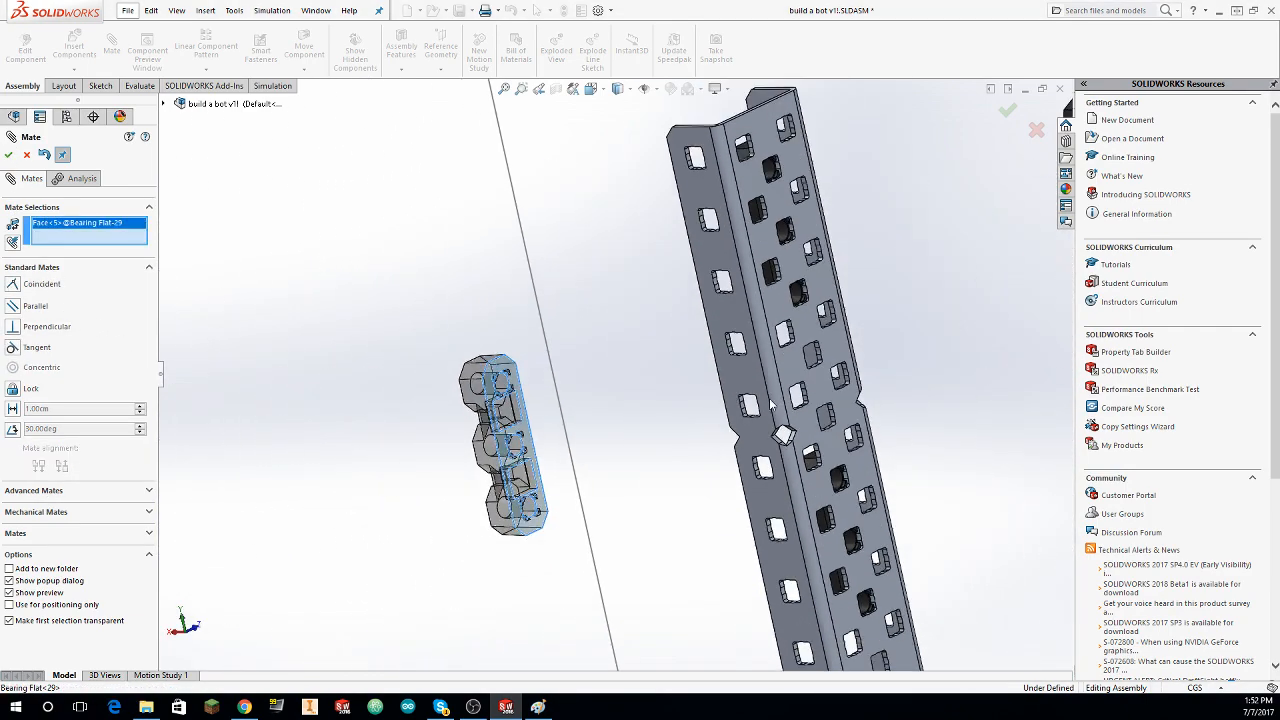
{"action": "scroll", "coordinate": [933, 380], "scroll_direction": "down", "scroll_amount": 5}
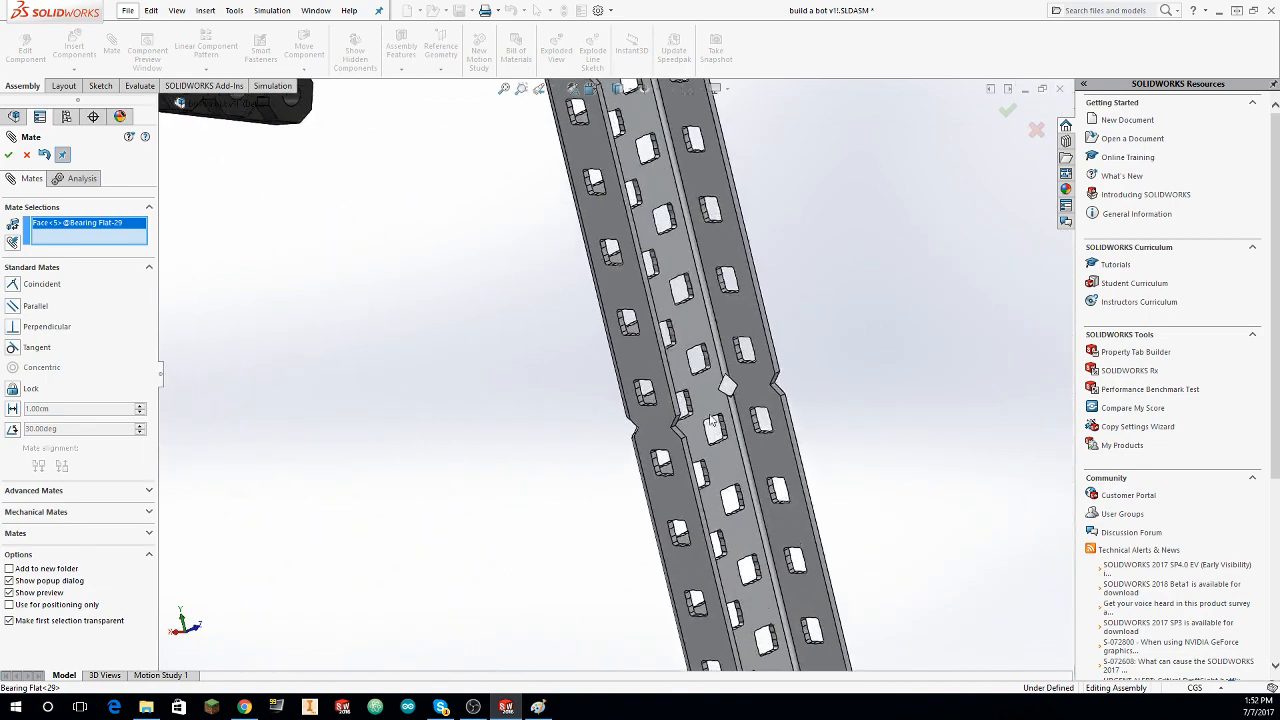
{"action": "left_click", "coordinate": [667, 407]}
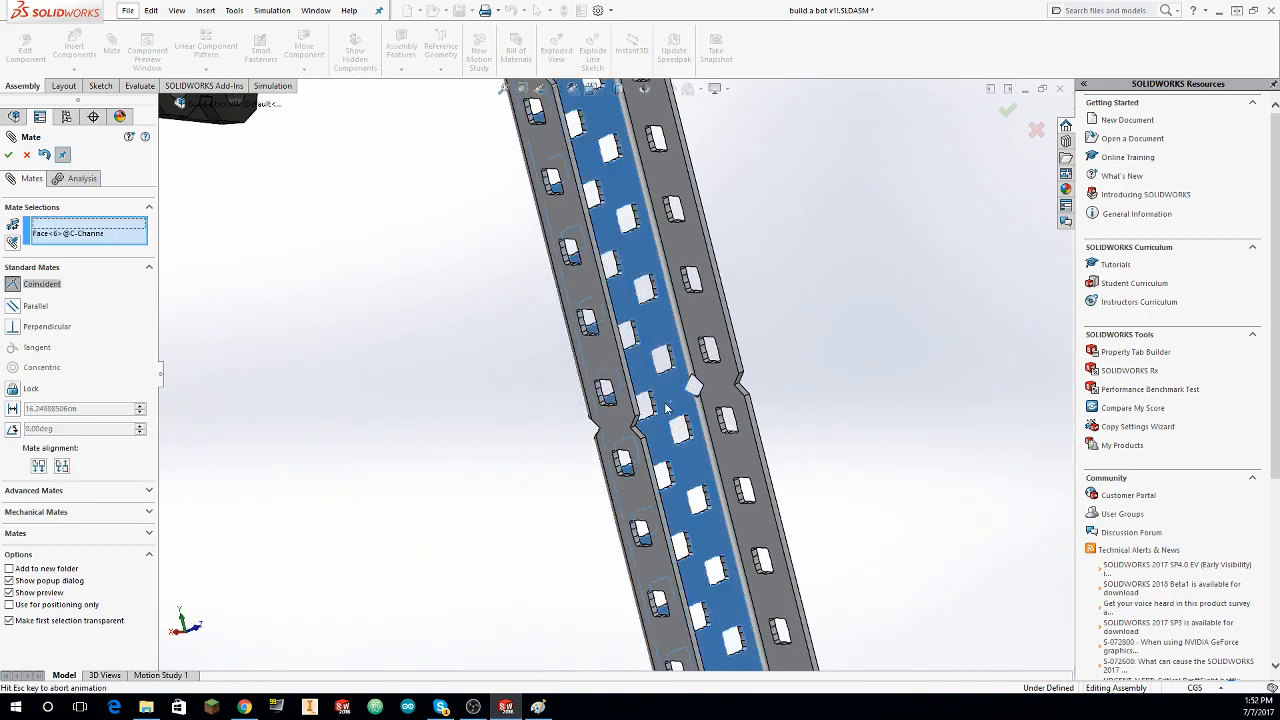
{"action": "left_click", "coordinate": [8, 154]}
Step: Edit the lower bearing flat's coincident mate and flip its alignment so it faces the same way as the upper one
{"action": "scroll", "coordinate": [376, 366], "scroll_direction": "up", "scroll_amount": 2}
{"action": "middle_click_drag", "start_coordinate": [376, 366], "coordinate": [527, 398]}
{"action": "left_click", "coordinate": [27, 155]}
{"action": "scroll", "coordinate": [4, 270], "scroll_direction": "up", "scroll_amount": 6}
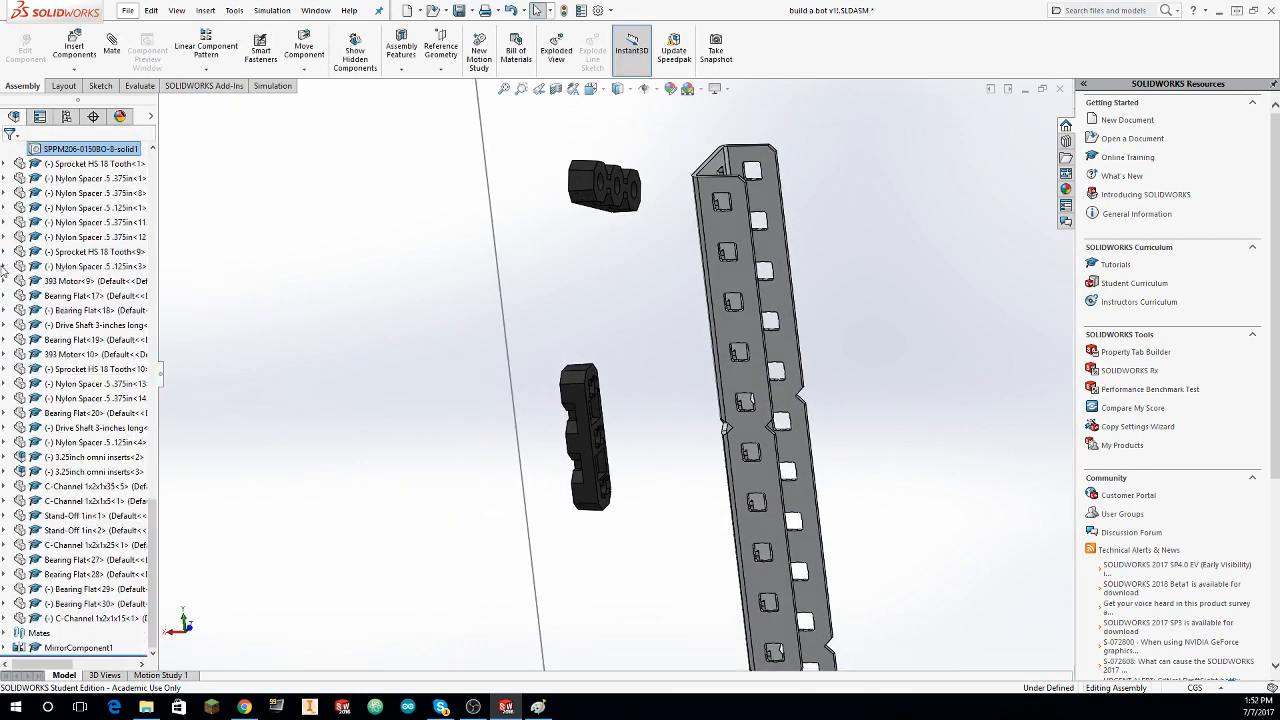
{"action": "left_click", "coordinate": [8, 634]}
{"action": "scroll", "coordinate": [100, 500], "scroll_direction": "down", "scroll_amount": 10}
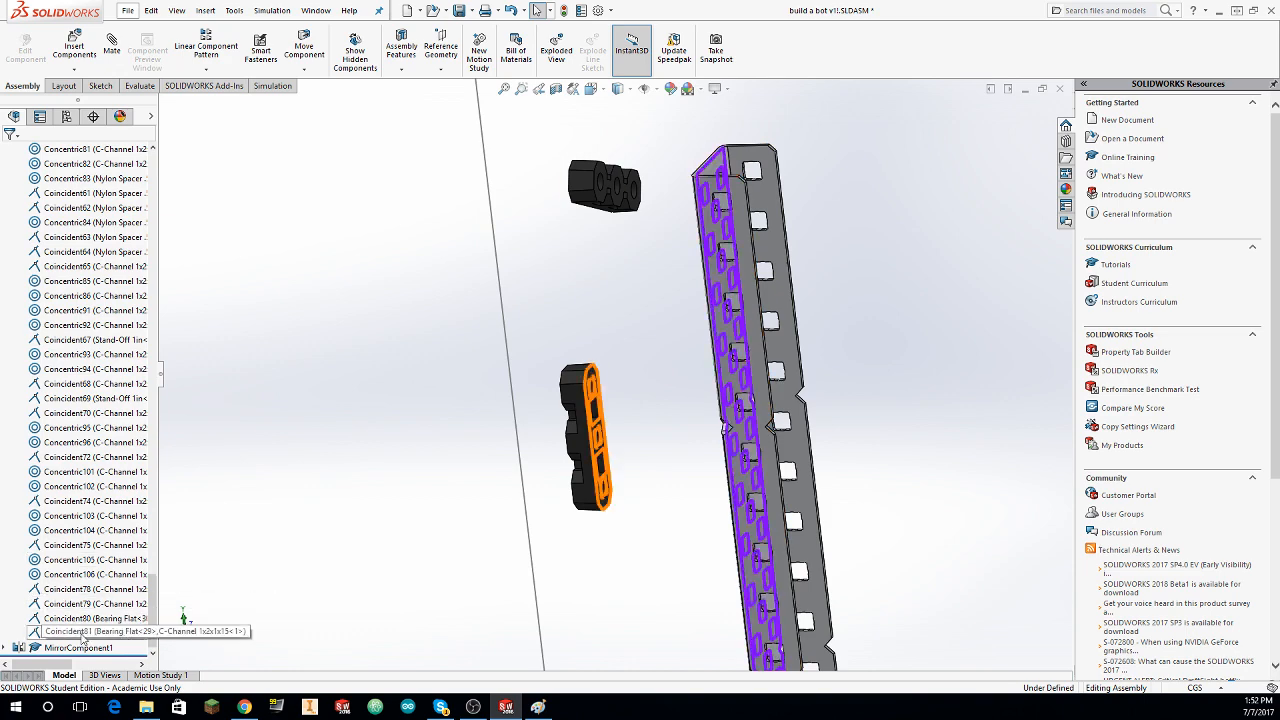
{"action": "right_click", "coordinate": [77, 633]}
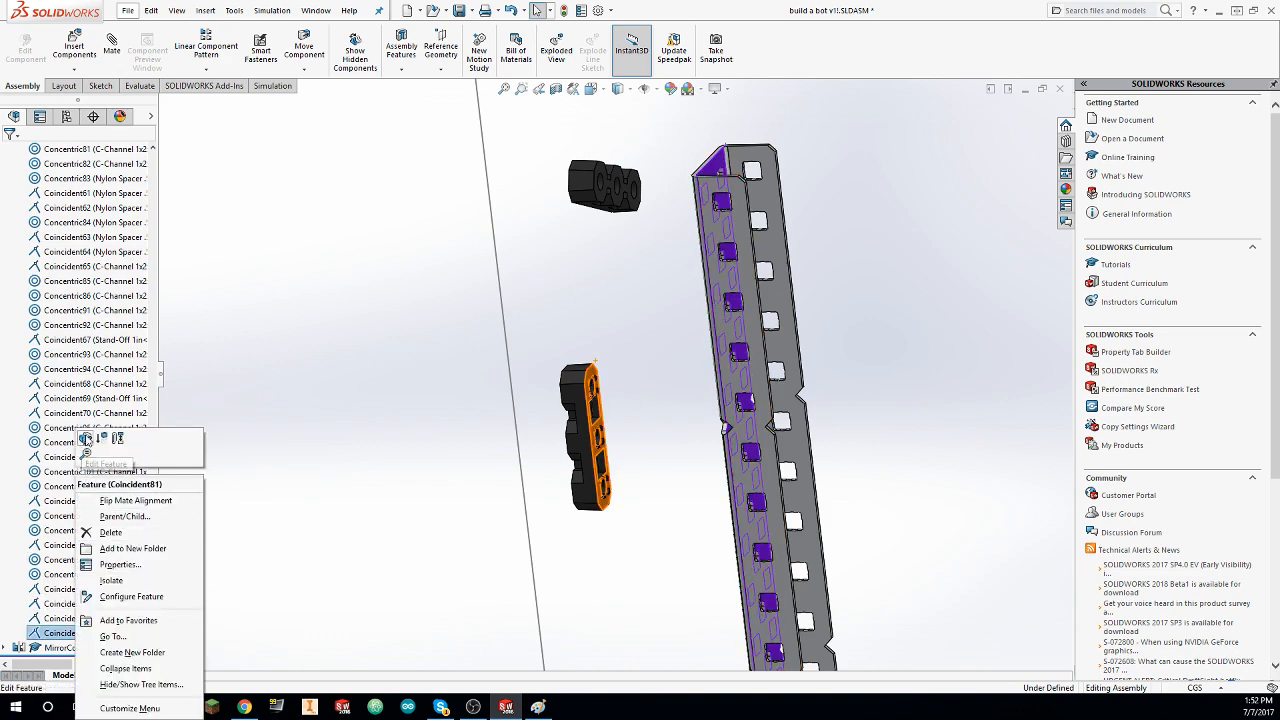
{"action": "left_click", "coordinate": [86, 438]}
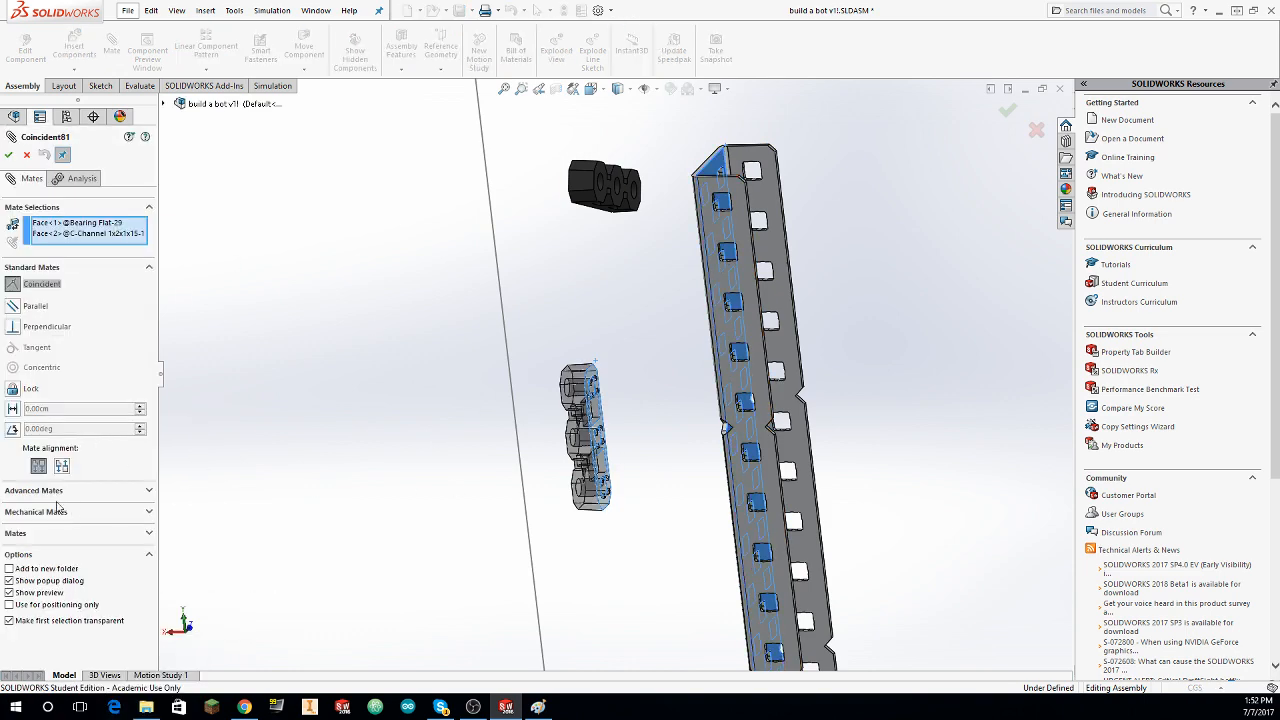
{"action": "left_click", "coordinate": [9, 155]}
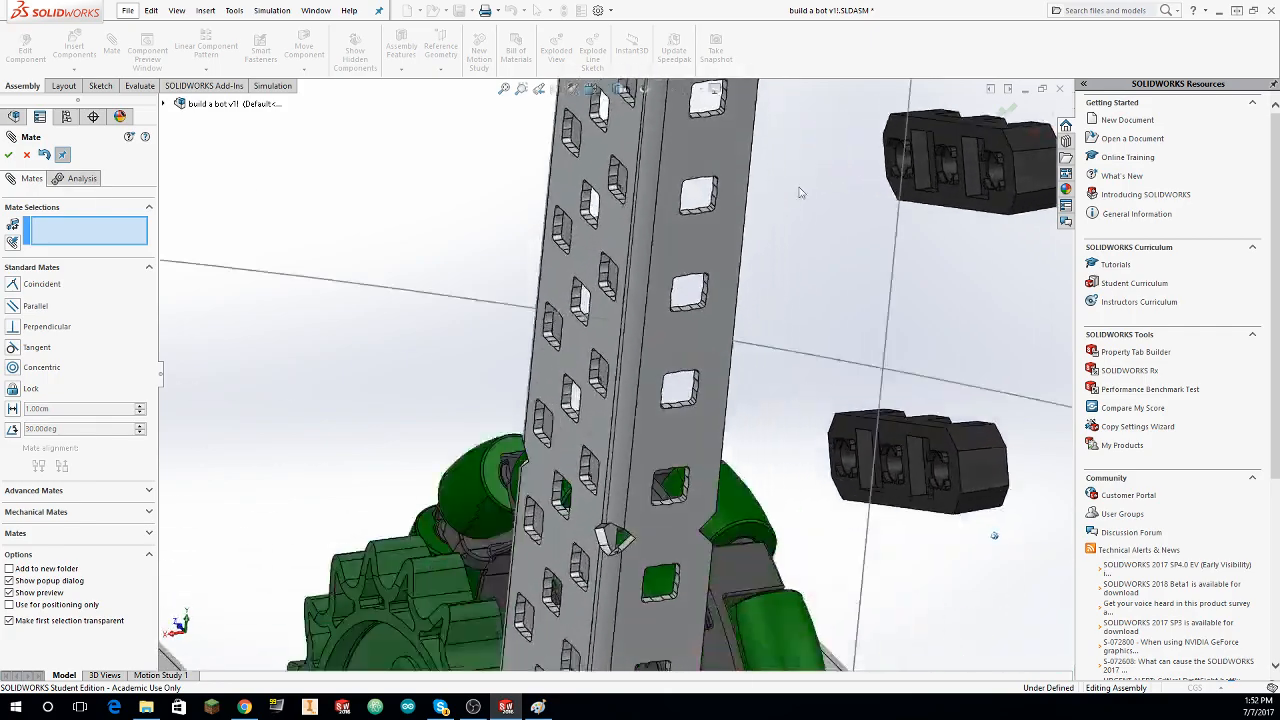
Step: Mate the upper copied bearing flat's two end holes concentric with the first and third center-row holes of the C-Channel 1x2x1x15
{"action": "left_click", "coordinate": [1021, 248]}
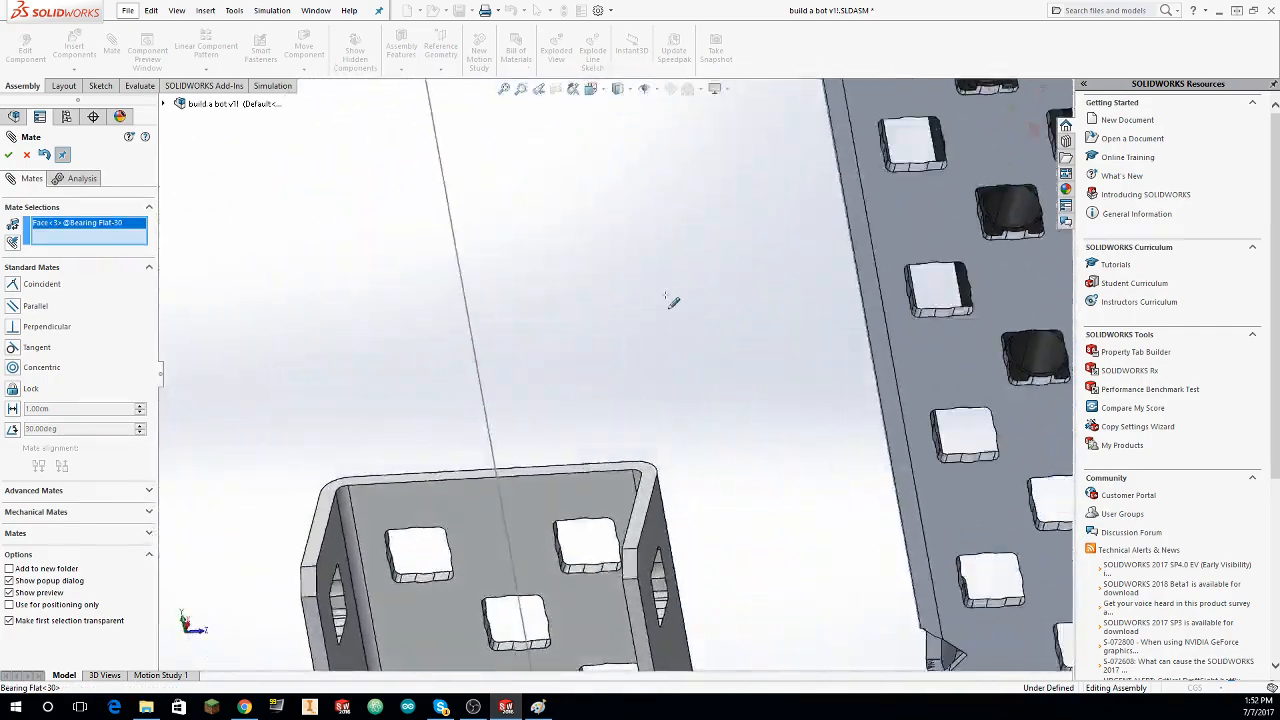
{"action": "left_click", "coordinate": [549, 399]}
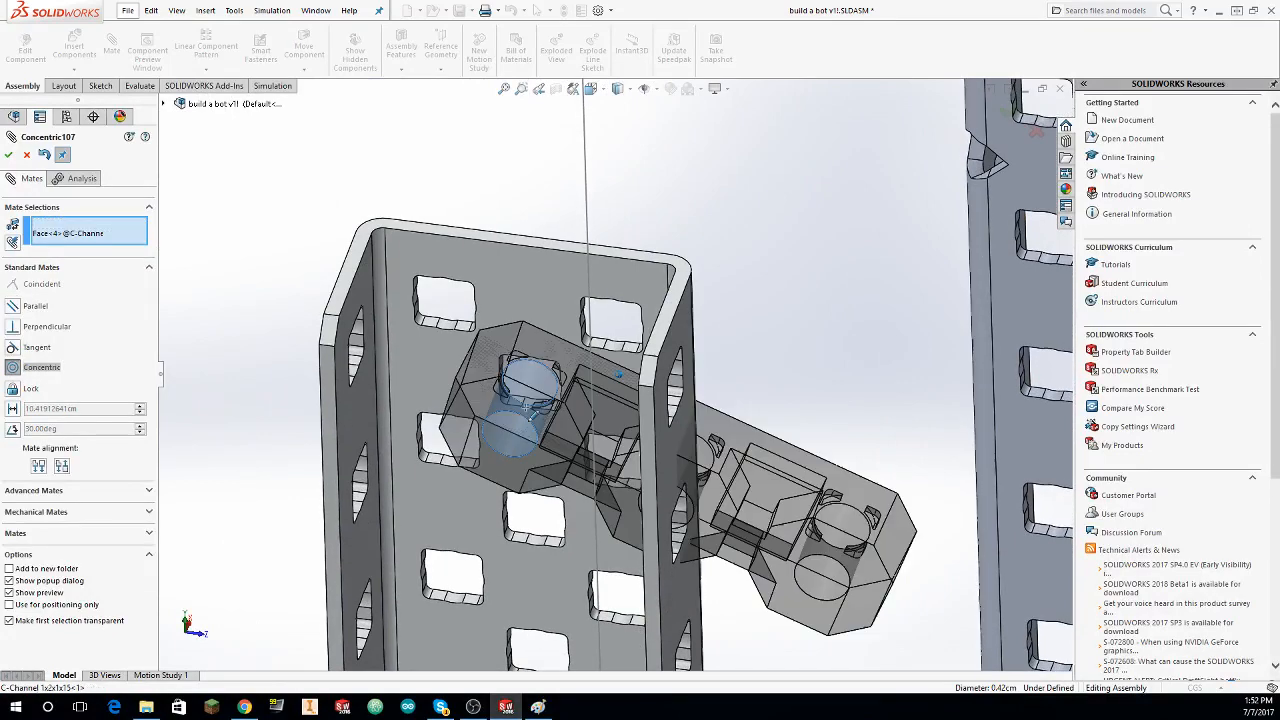
{"action": "left_click", "coordinate": [497, 429]}
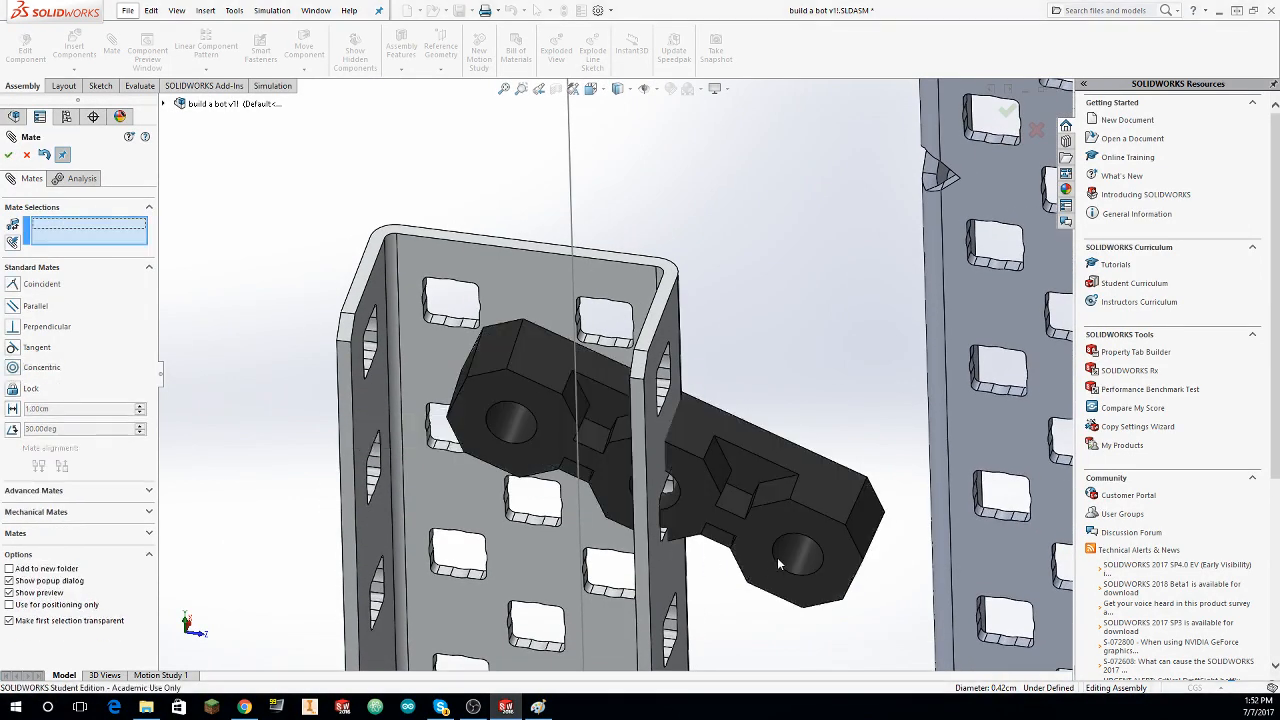
{"action": "scroll", "coordinate": [528, 655], "scroll_direction": "down", "scroll_amount": 1}
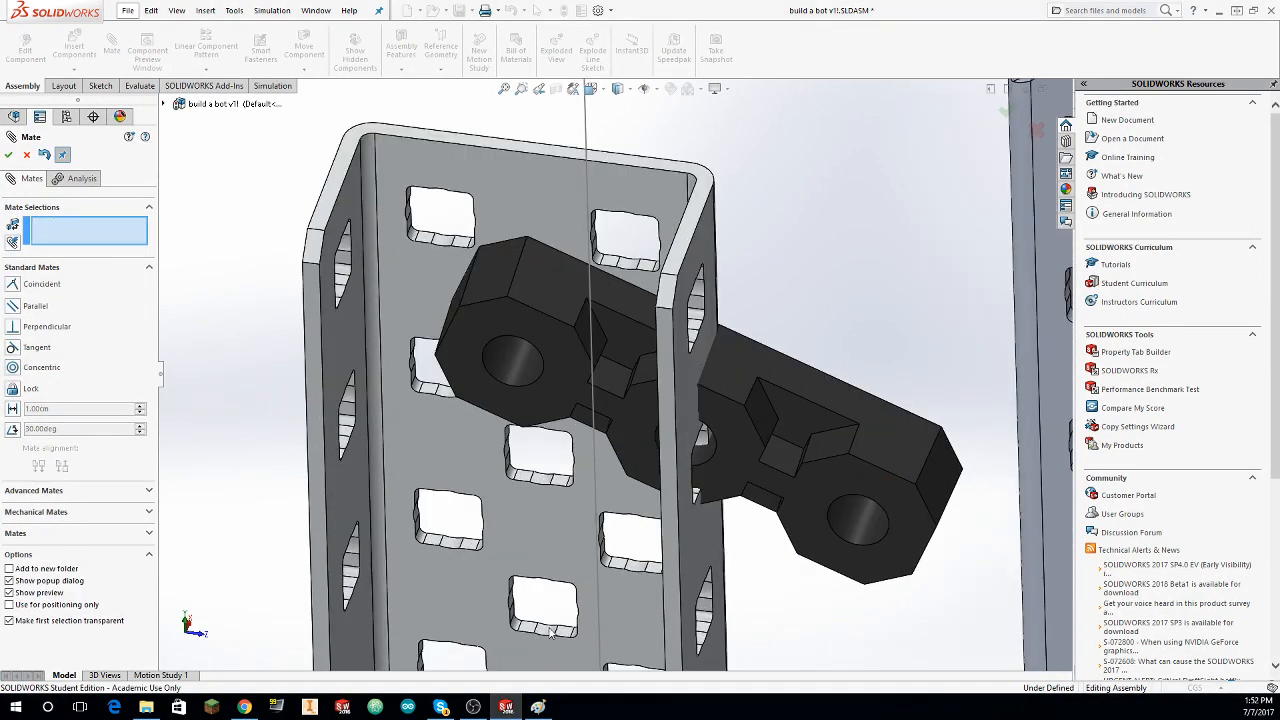
{"action": "left_click", "coordinate": [864, 535]}
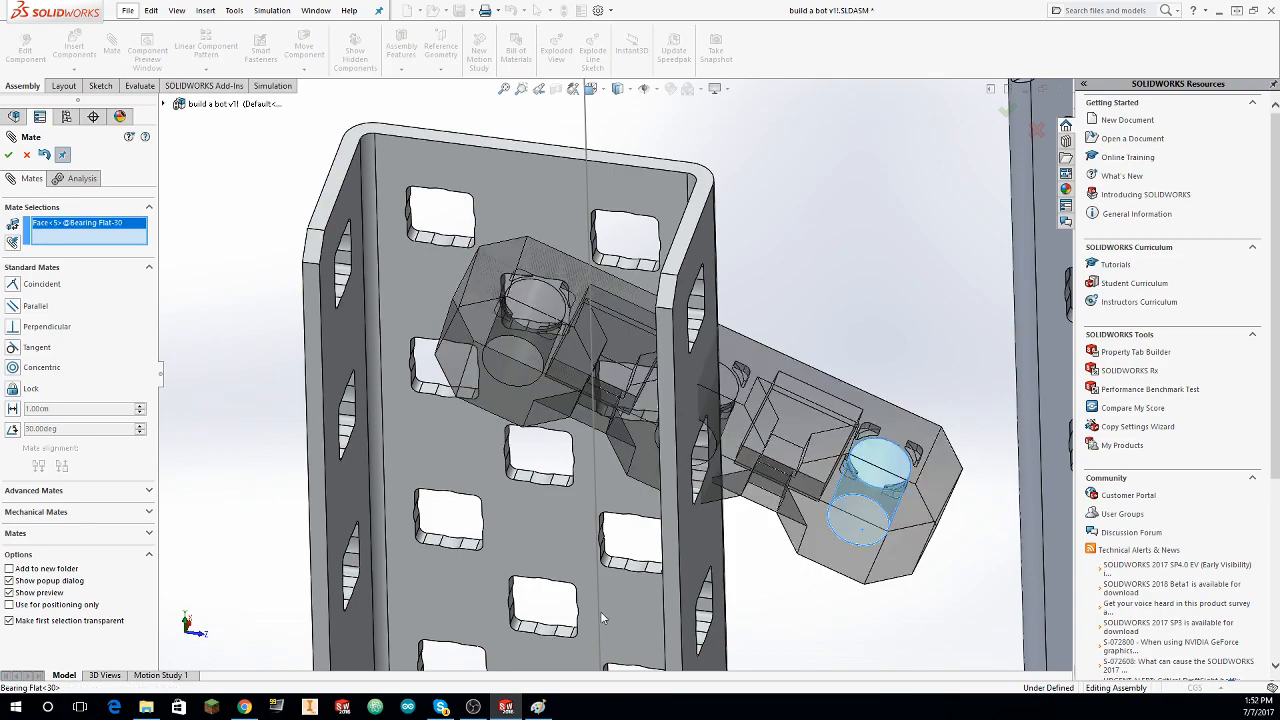
{"action": "left_click", "coordinate": [547, 632]}
{"action": "left_click", "coordinate": [9, 155]}
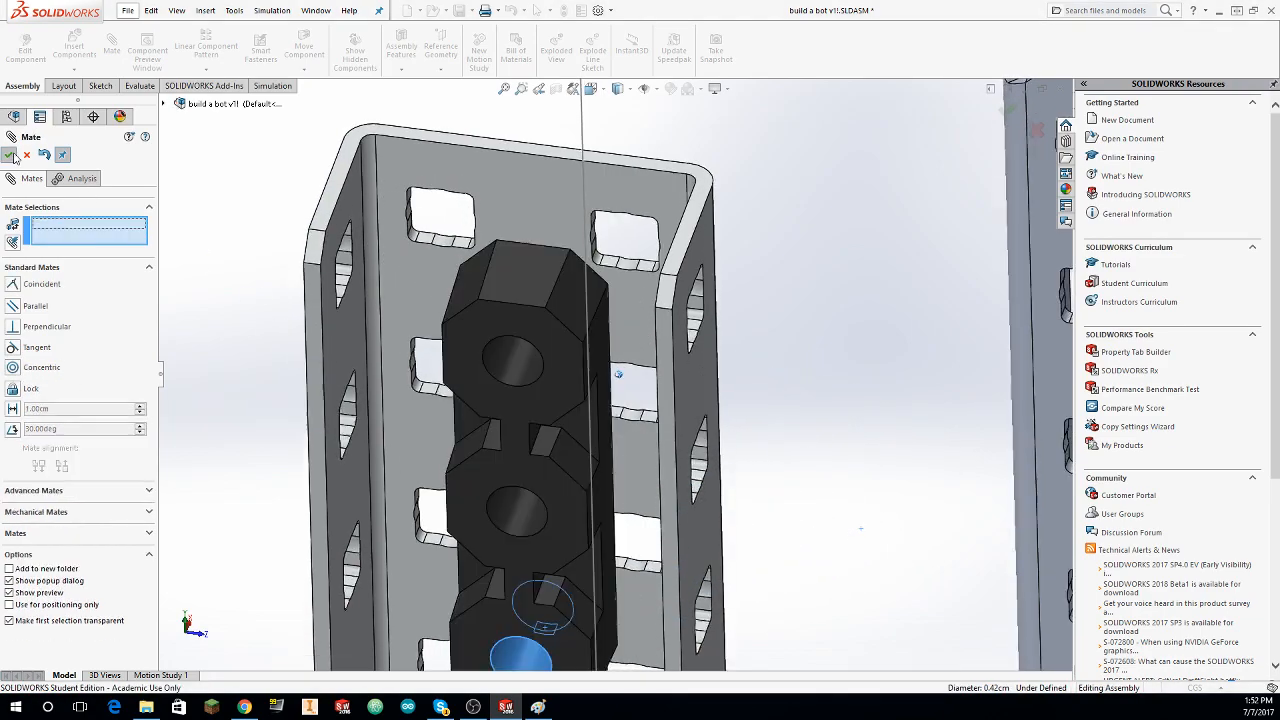
Step: Mate the lower copied bearing flat's middle hole concentric with a center-row hole farther down the C-Channel 1x2x1x15
{"action": "scroll", "coordinate": [649, 189], "scroll_direction": "up", "scroll_amount": 8}
{"action": "middle_click_drag", "start_coordinate": [590, 262], "coordinate": [662, 260]}
{"action": "scroll", "coordinate": [633, 325], "scroll_direction": "down", "scroll_amount": 2}
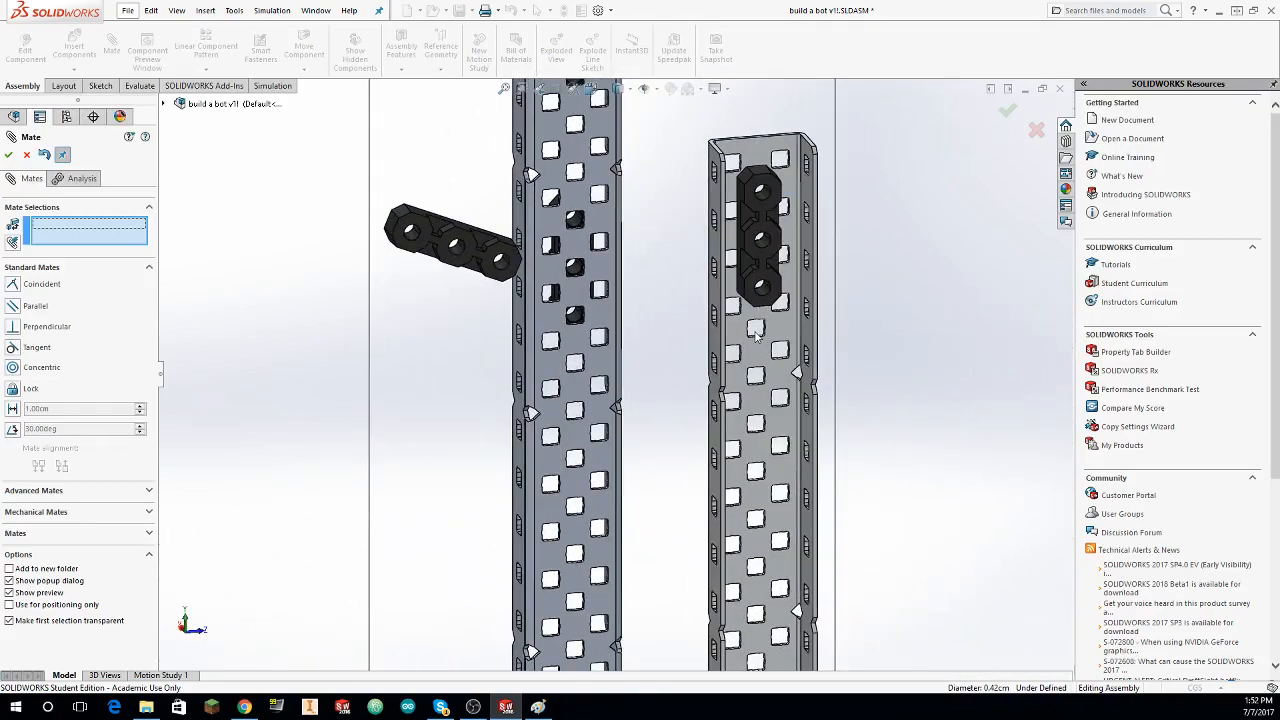
{"action": "scroll", "coordinate": [486, 278], "scroll_direction": "down", "scroll_amount": 1}
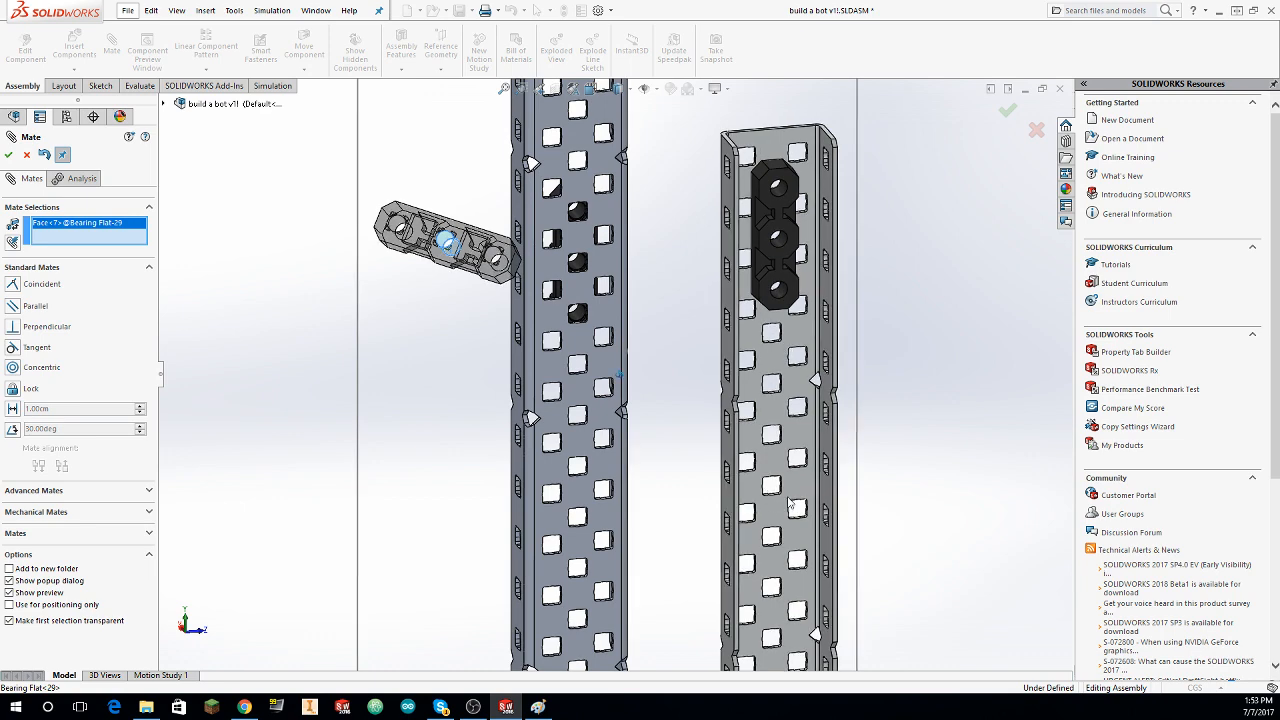
{"action": "scroll", "coordinate": [776, 498], "scroll_direction": "down", "scroll_amount": 6}
{"action": "scroll", "coordinate": [722, 463], "scroll_direction": "down", "scroll_amount": 3}
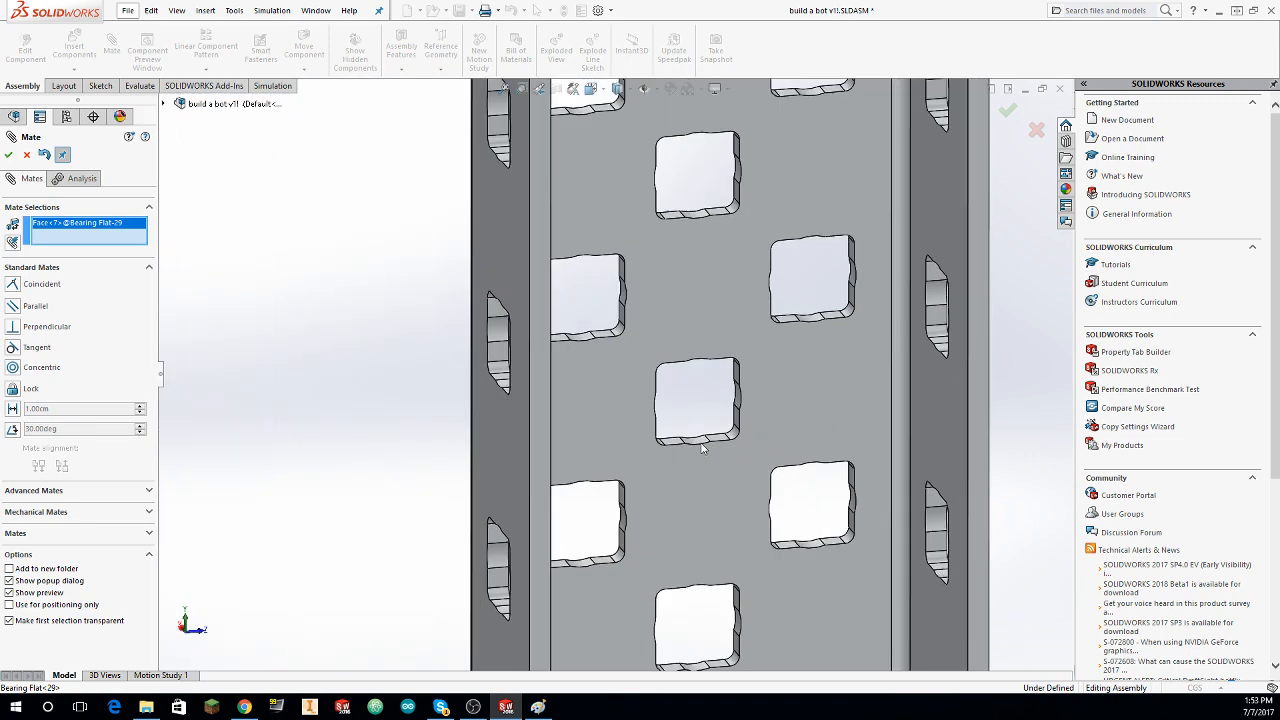
{"action": "left_click", "coordinate": [695, 445]}
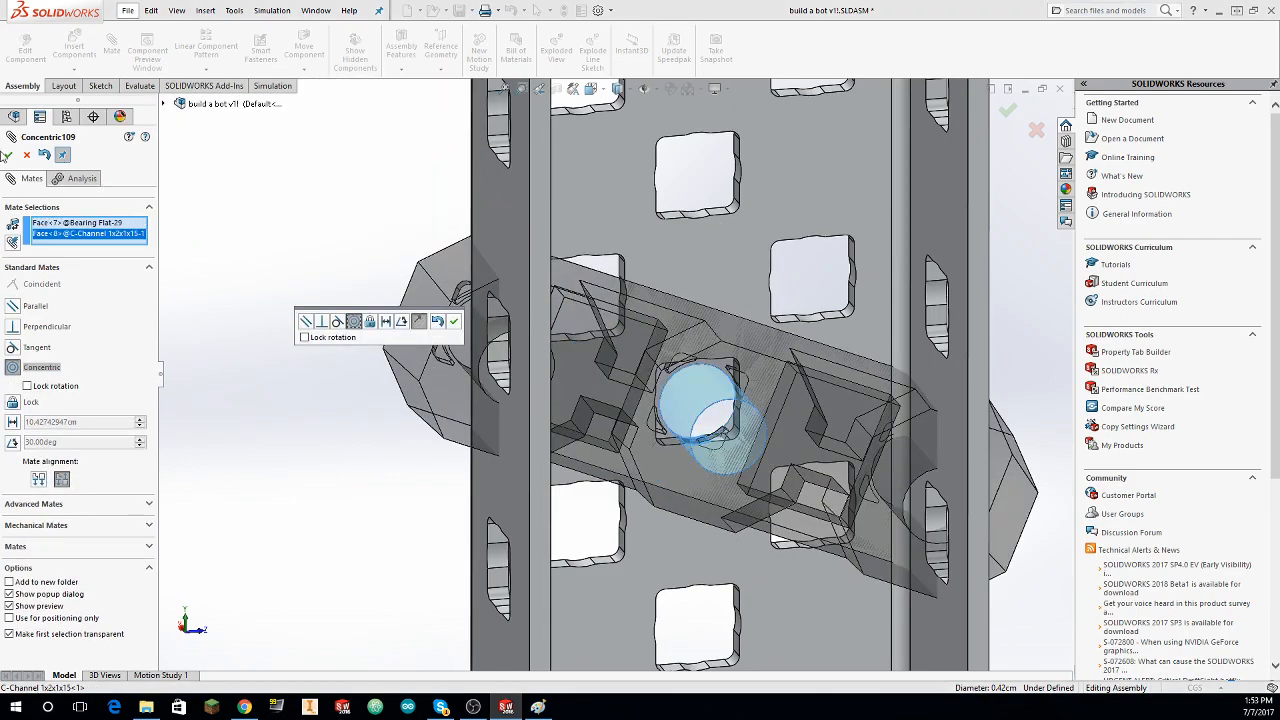
{"action": "left_click", "coordinate": [368, 323]}
Step: Mate the lower bearing flat's end hole concentric with the adjacent center-row hole so the flat lines up with the channel
{"action": "middle_click_drag", "start_coordinate": [503, 379], "coordinate": [493, 382]}
{"action": "left_click", "coordinate": [493, 373]}
{"action": "left_click", "coordinate": [502, 383]}
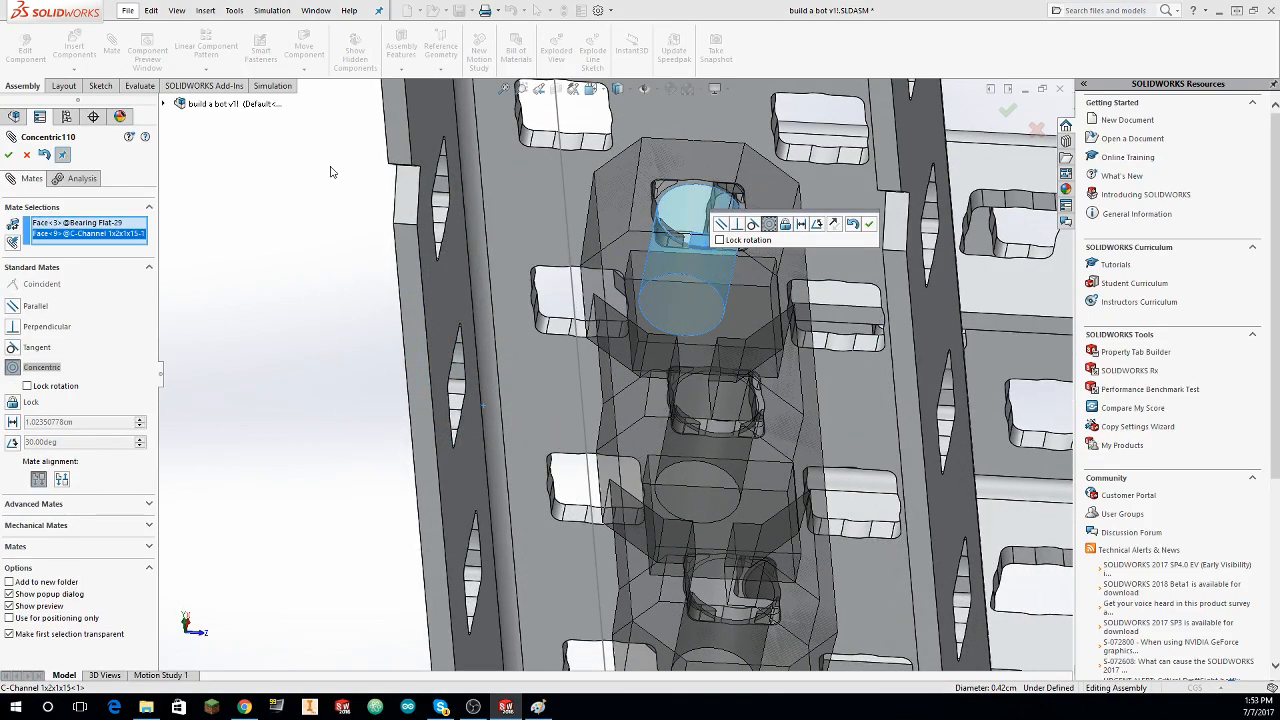
{"action": "left_click", "coordinate": [8, 155]}
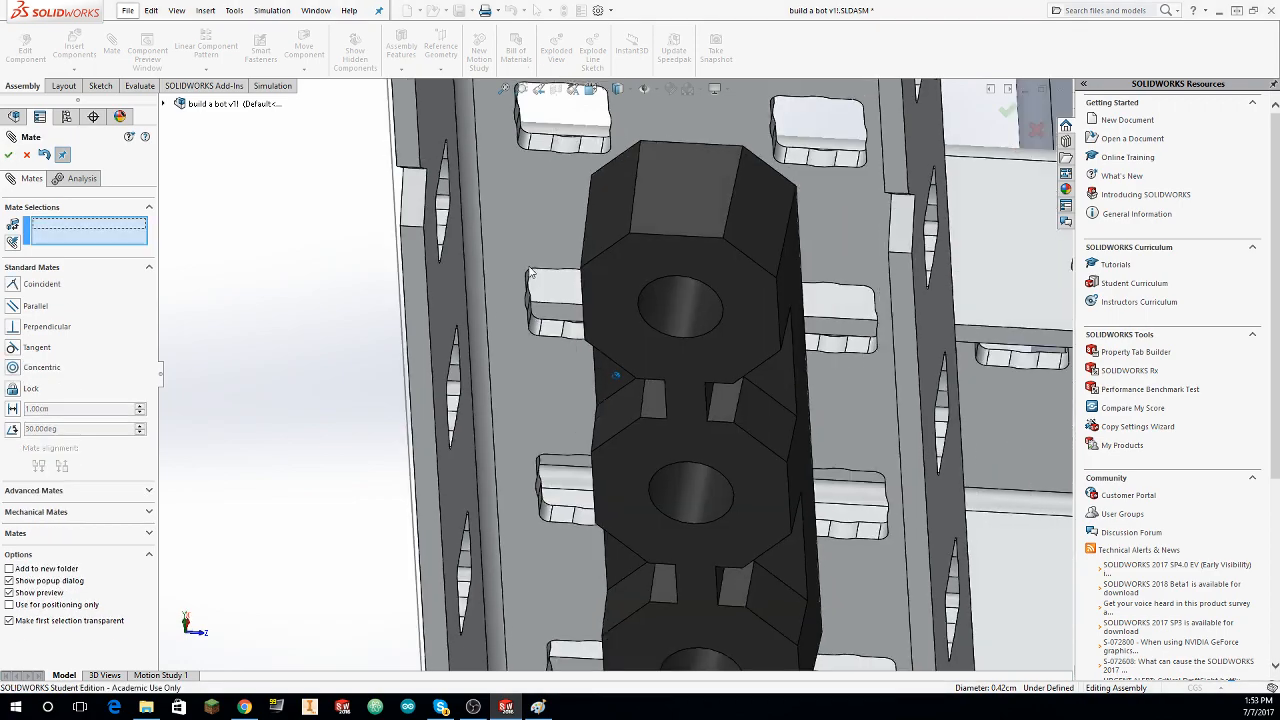
{"action": "middle_click_drag", "start_coordinate": [529, 272], "coordinate": [838, 258]}
{"action": "scroll", "coordinate": [533, 268], "scroll_direction": "up", "scroll_amount": 10}
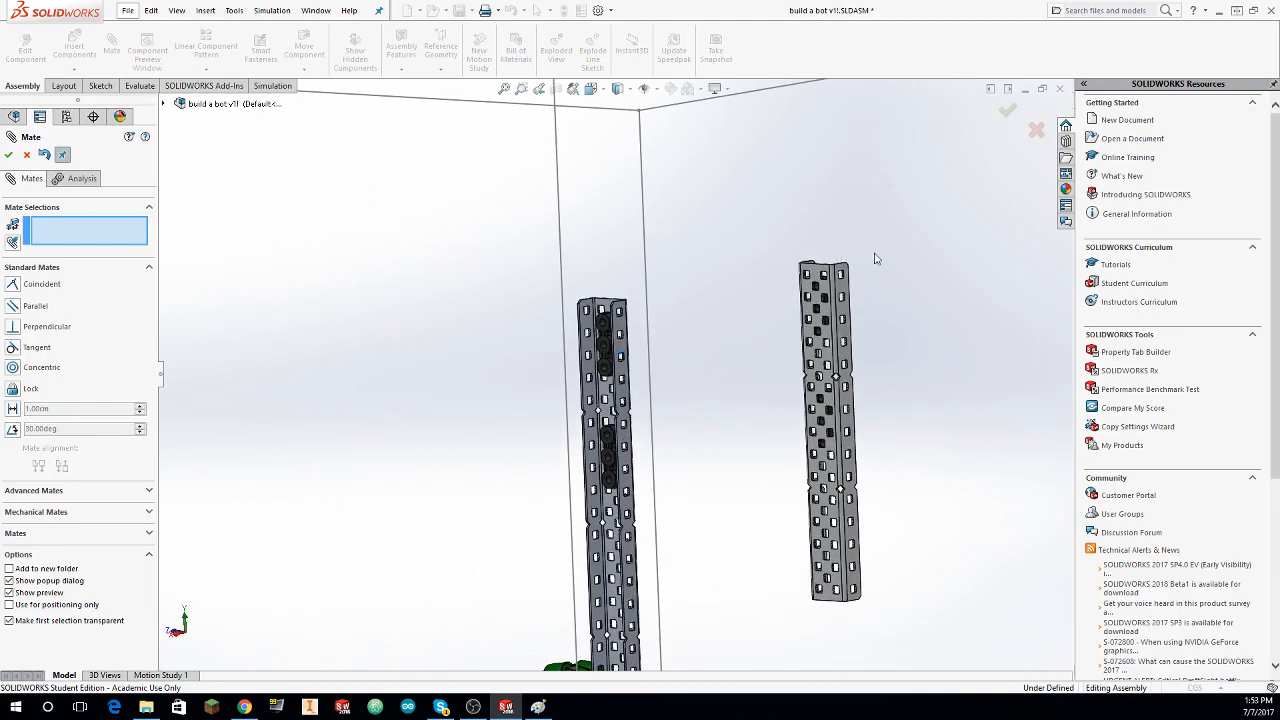
{"action": "middle_click_drag", "start_coordinate": [921, 236], "coordinate": [858, 225]}
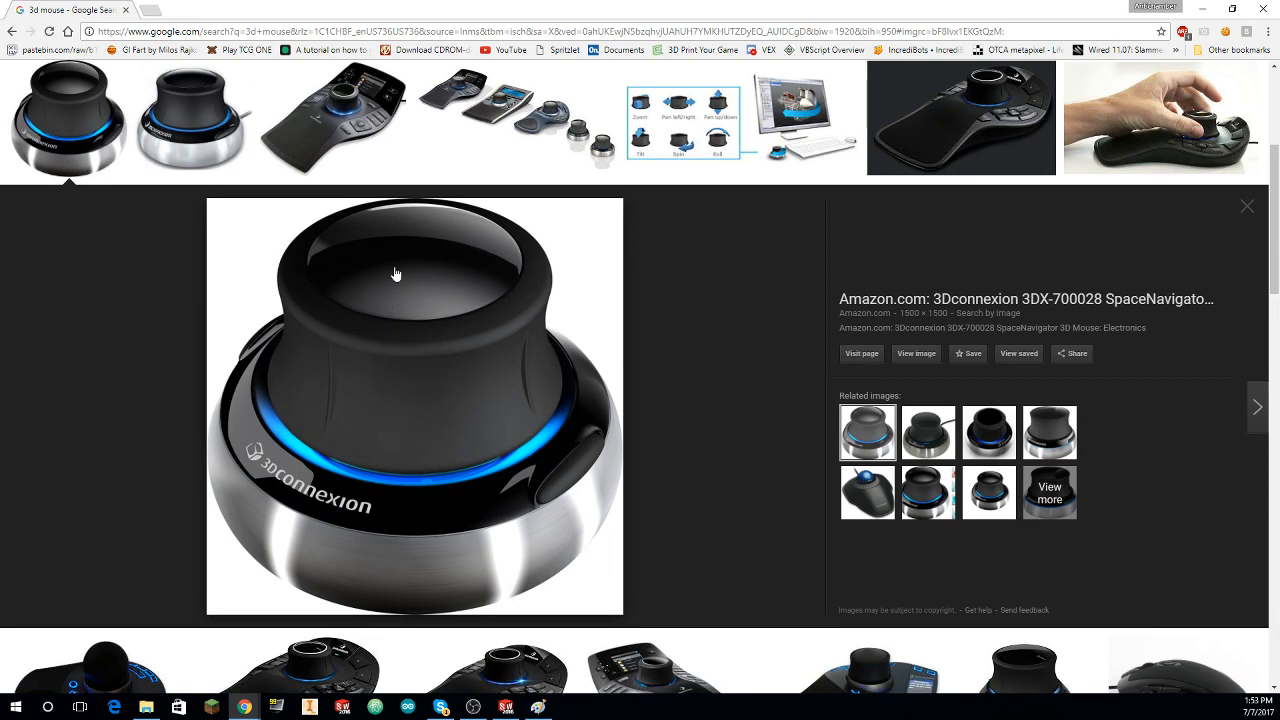
{"action": "left_click_drag", "start_coordinate": [407, 252], "coordinate": [443, 318]}
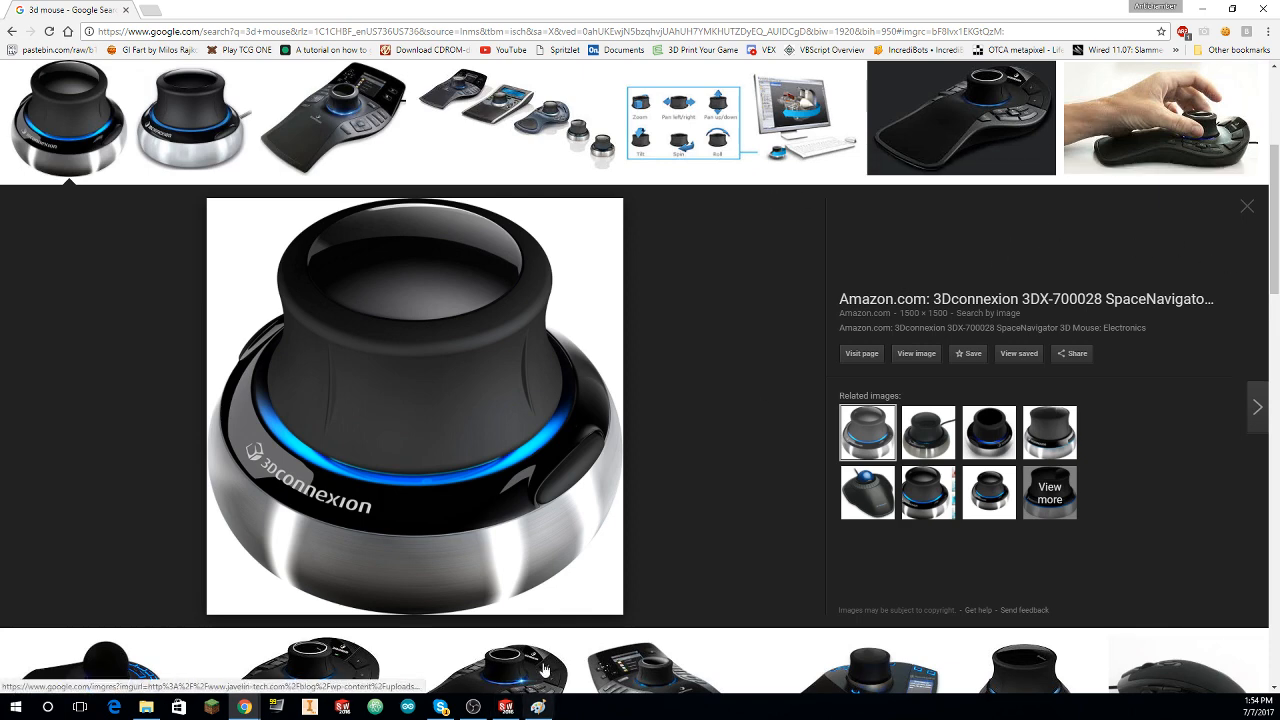
Step: Switch back from the browser to SOLIDWORKS and leave the Mate command
{"action": "left_click", "coordinate": [507, 706]}
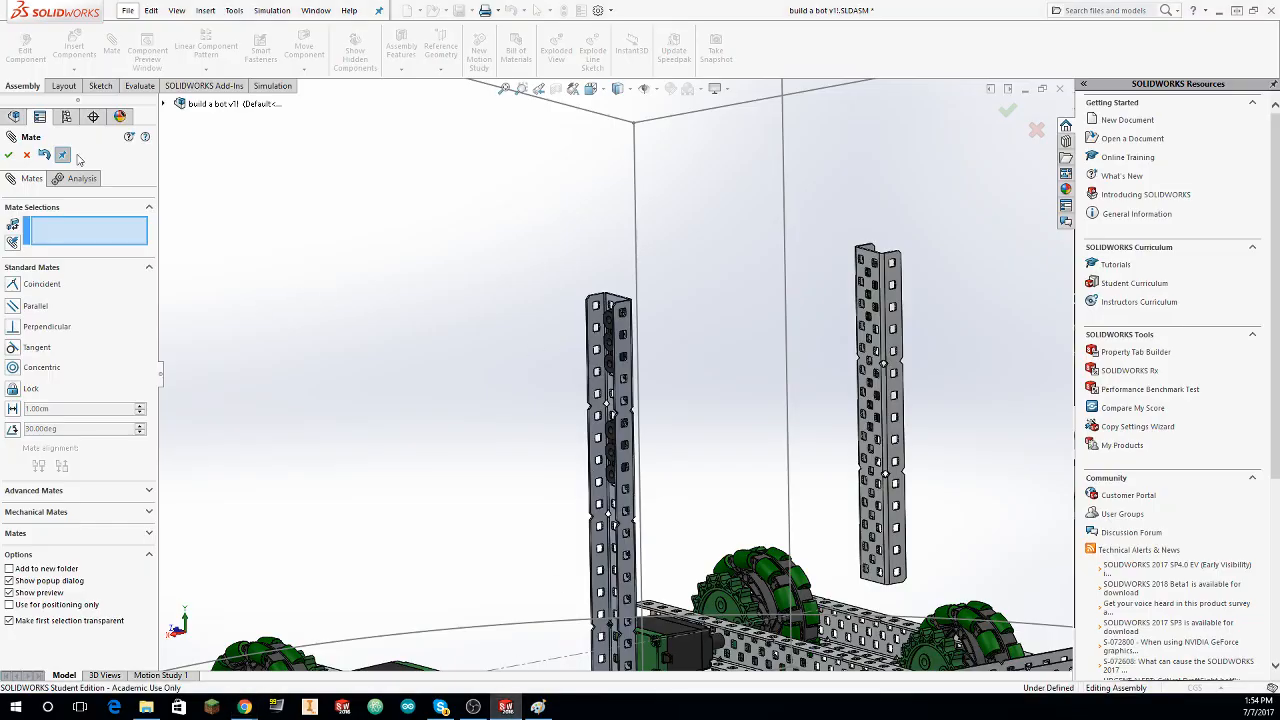
{"action": "left_click", "coordinate": [27, 156]}
{"action": "scroll", "coordinate": [714, 445], "scroll_direction": "down", "scroll_amount": 5}
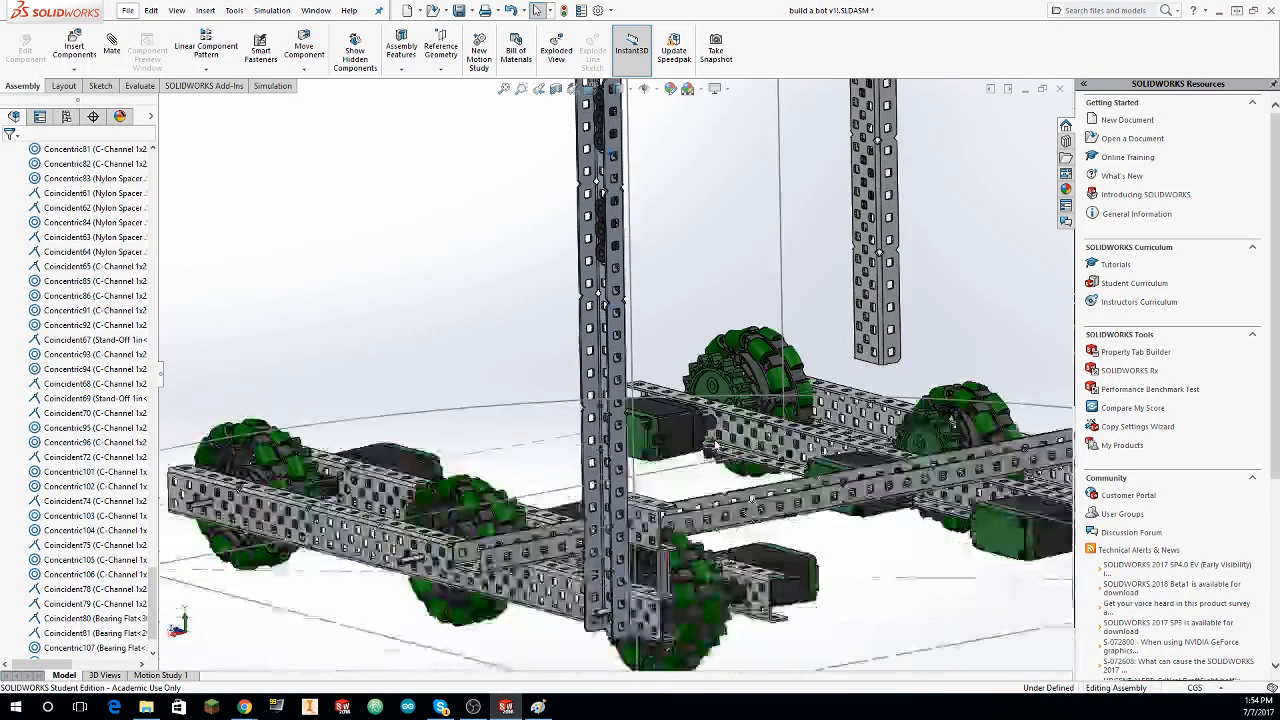
{"action": "scroll", "coordinate": [714, 445], "scroll_direction": "up", "scroll_amount": 5}
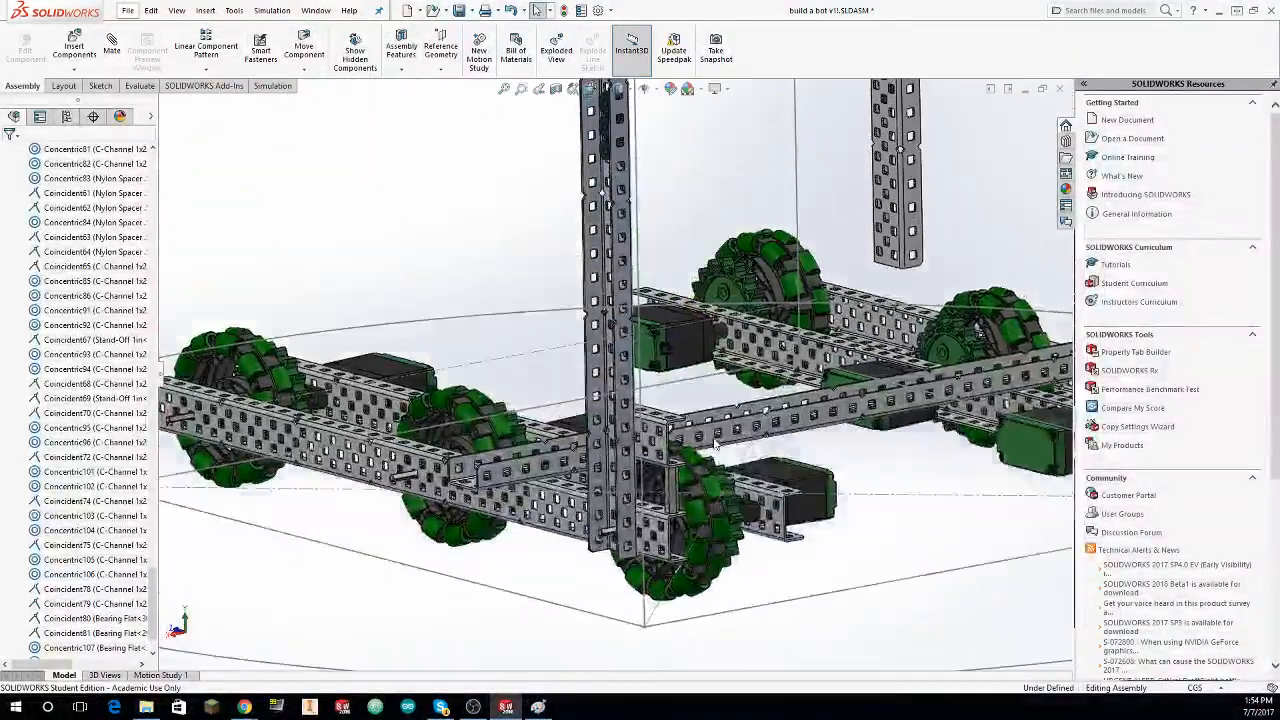
{"action": "scroll", "coordinate": [714, 445], "scroll_direction": "down", "scroll_amount": 3}
{"action": "scroll", "coordinate": [714, 444], "scroll_direction": "up", "scroll_amount": 3}
{"action": "scroll", "coordinate": [715, 443], "scroll_direction": "down", "scroll_amount": 2}
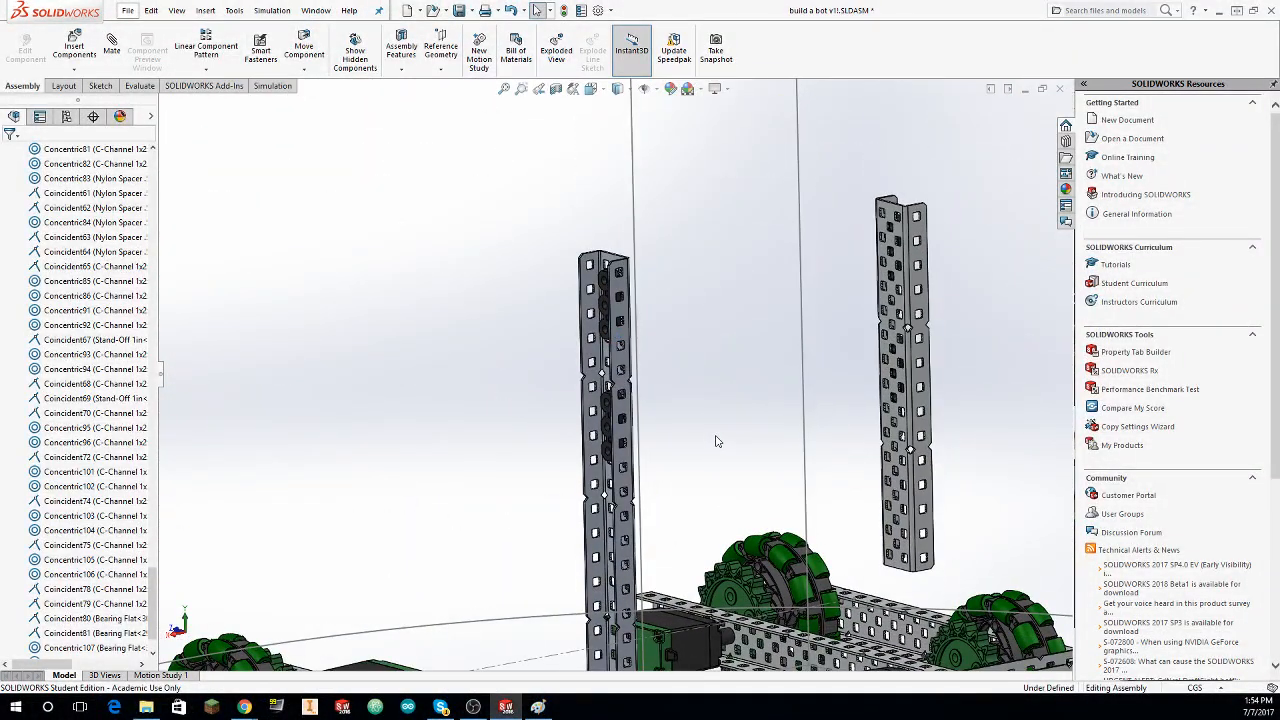
{"action": "scroll", "coordinate": [716, 441], "scroll_direction": "up", "scroll_amount": 5}
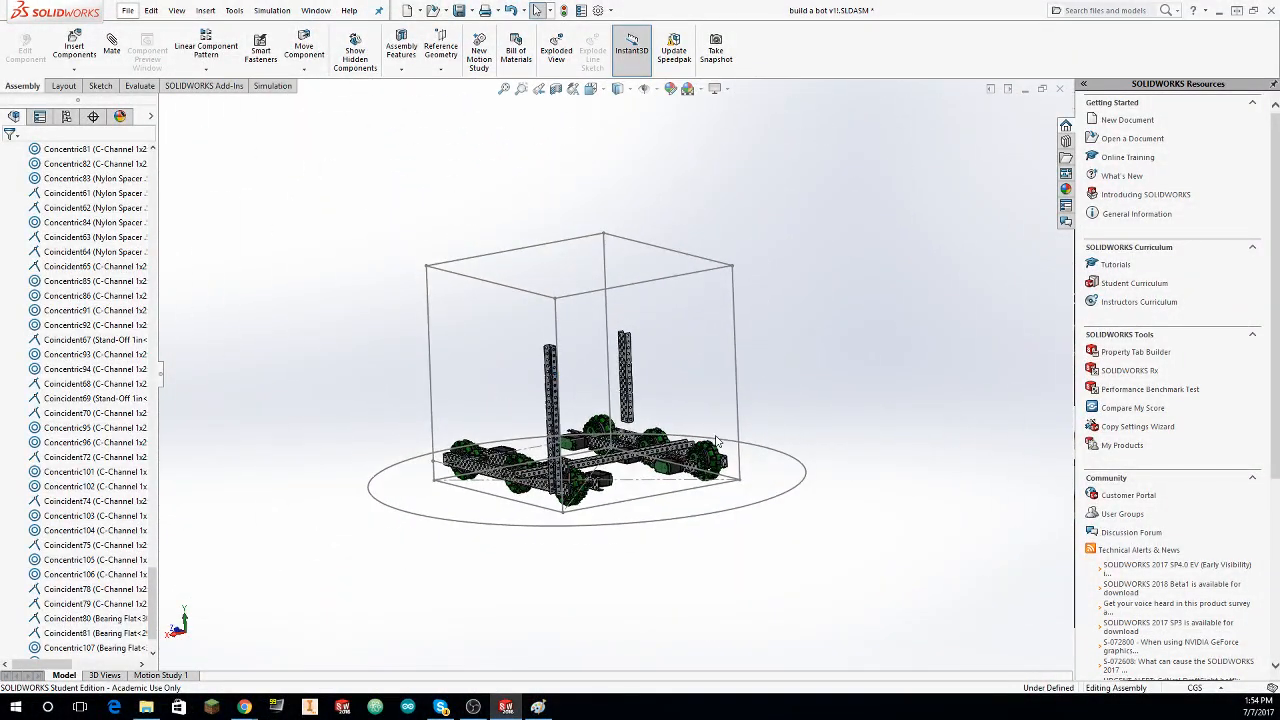
{"action": "scroll", "coordinate": [716, 442], "scroll_direction": "down", "scroll_amount": 8}
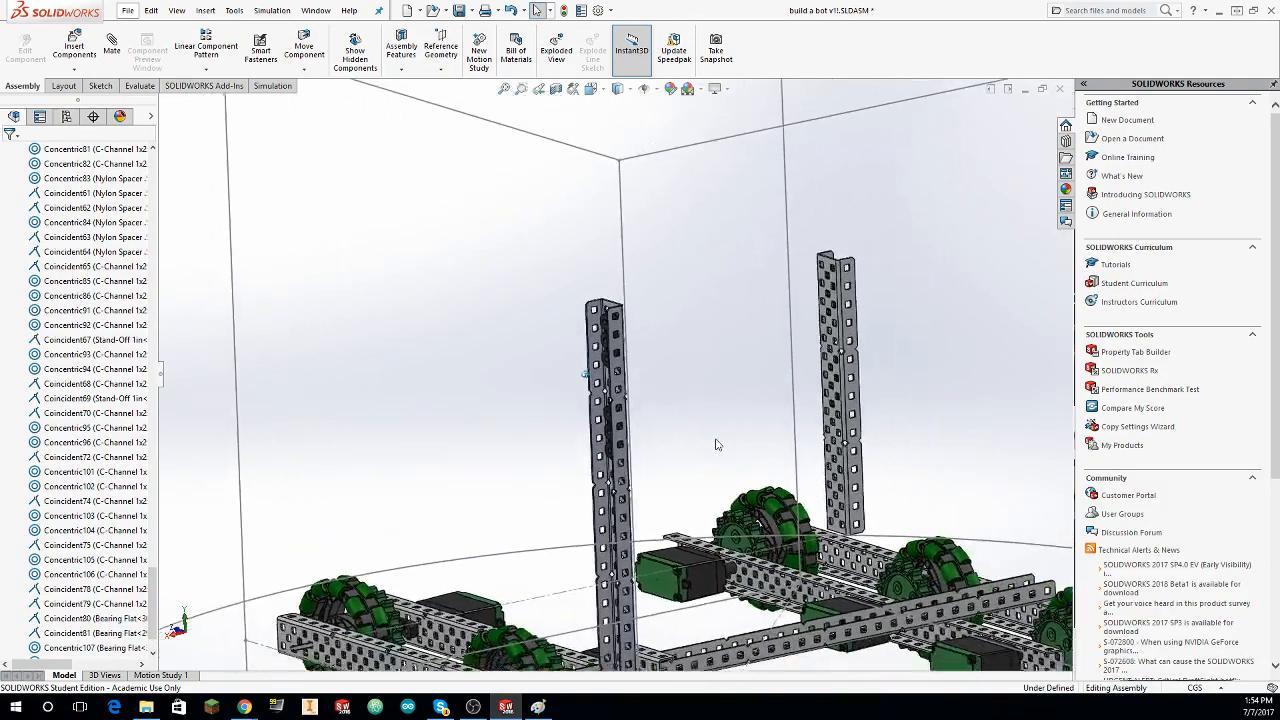
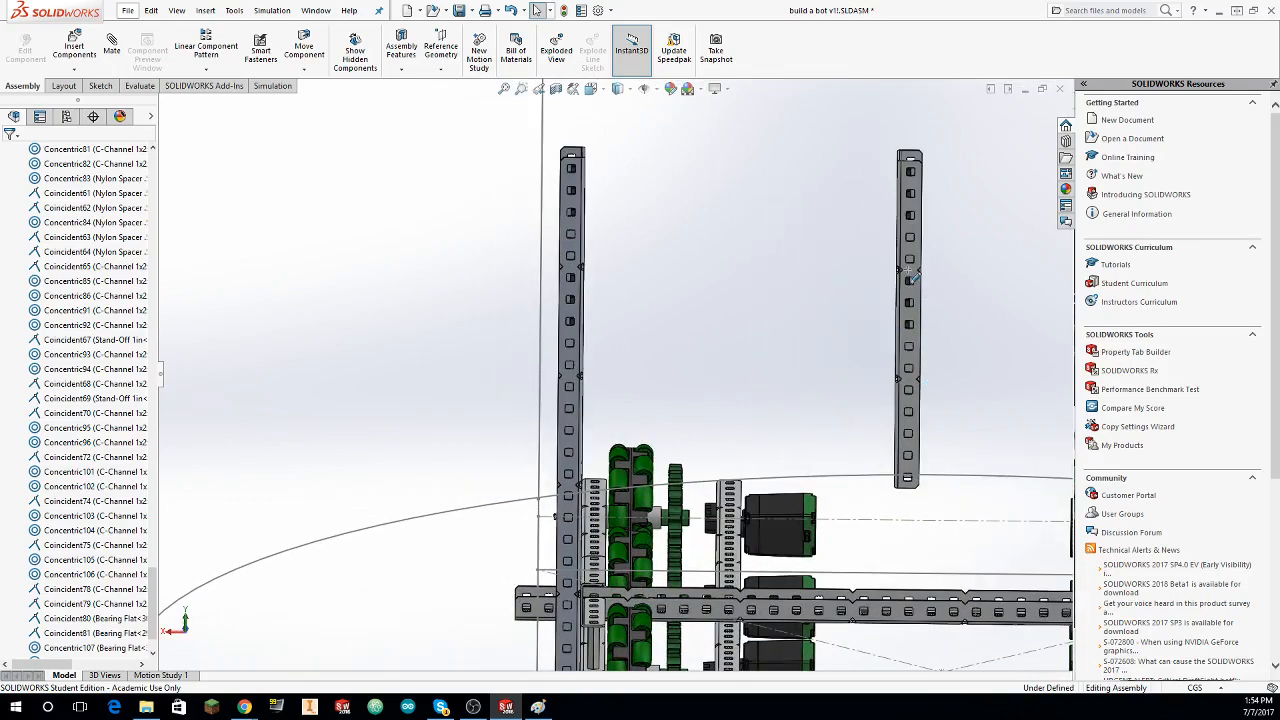
{"action": "left_click_drag", "start_coordinate": [910, 270], "coordinate": [619, 121]}
{"action": "middle_click_drag", "start_coordinate": [663, 265], "coordinate": [830, 285]}
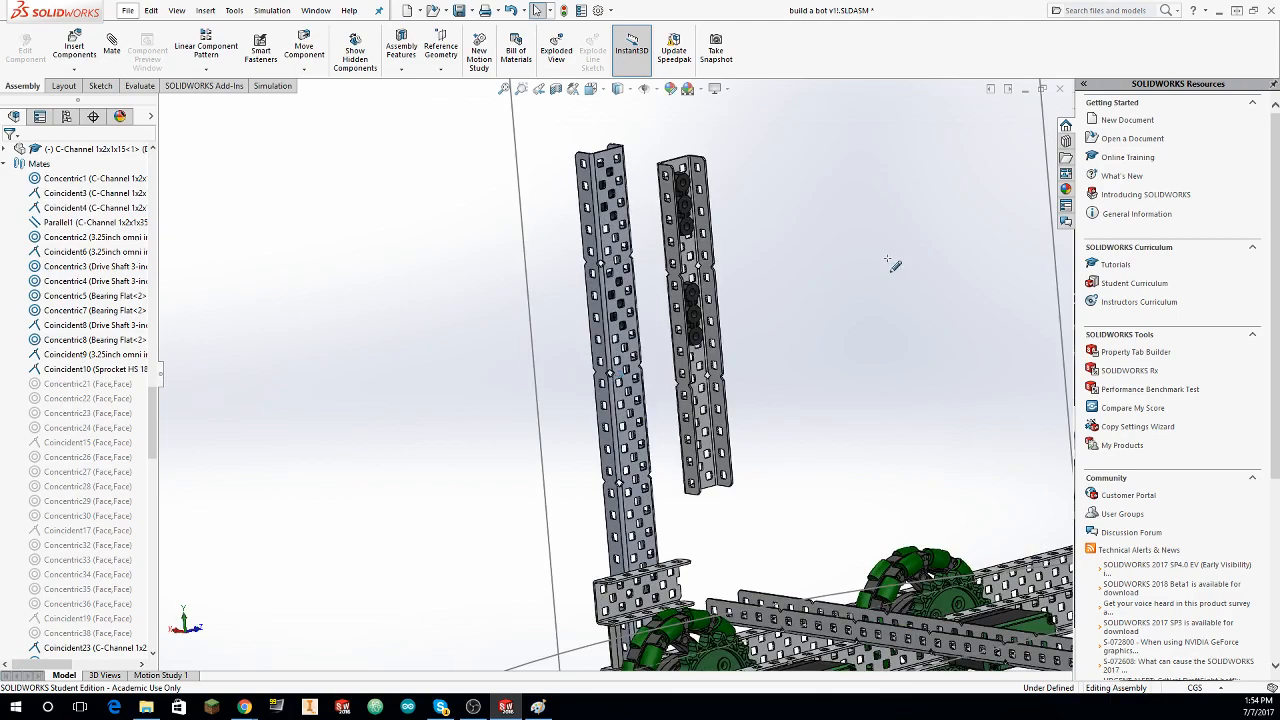
{"action": "middle_click_drag", "start_coordinate": [580, 384], "coordinate": [763, 400]}
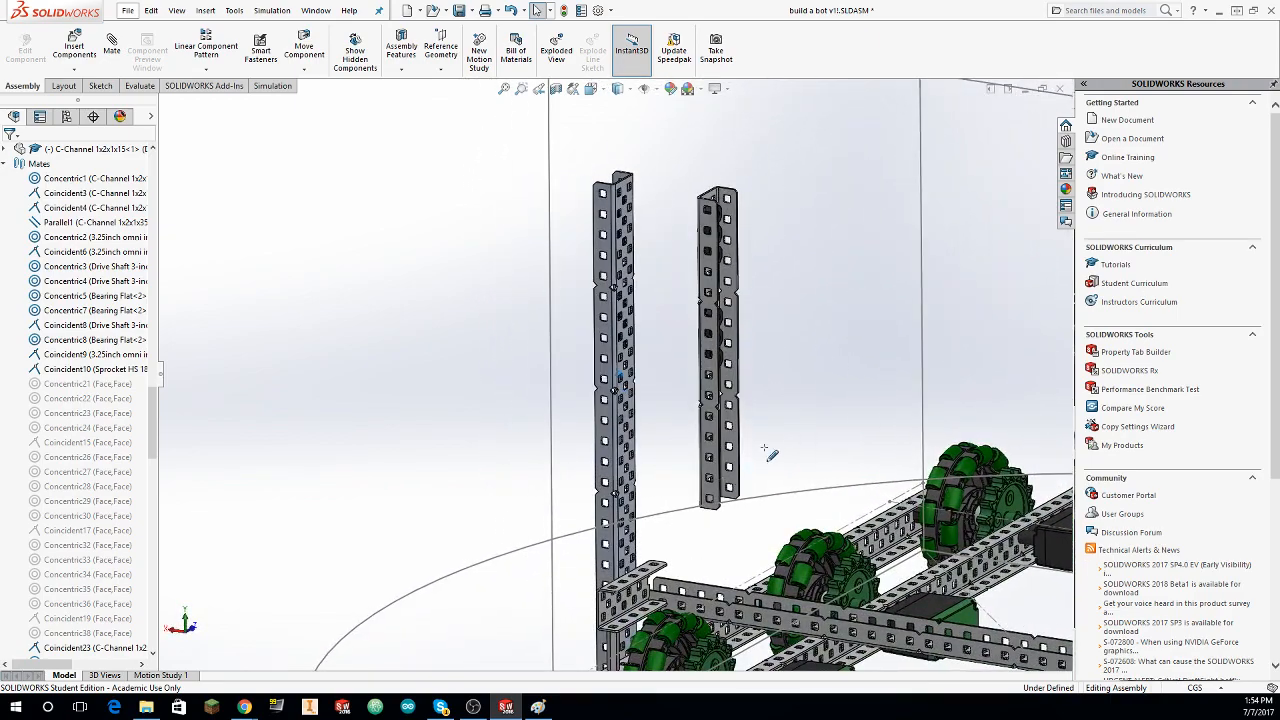
{"action": "middle_click_drag", "start_coordinate": [768, 452], "coordinate": [867, 327]}
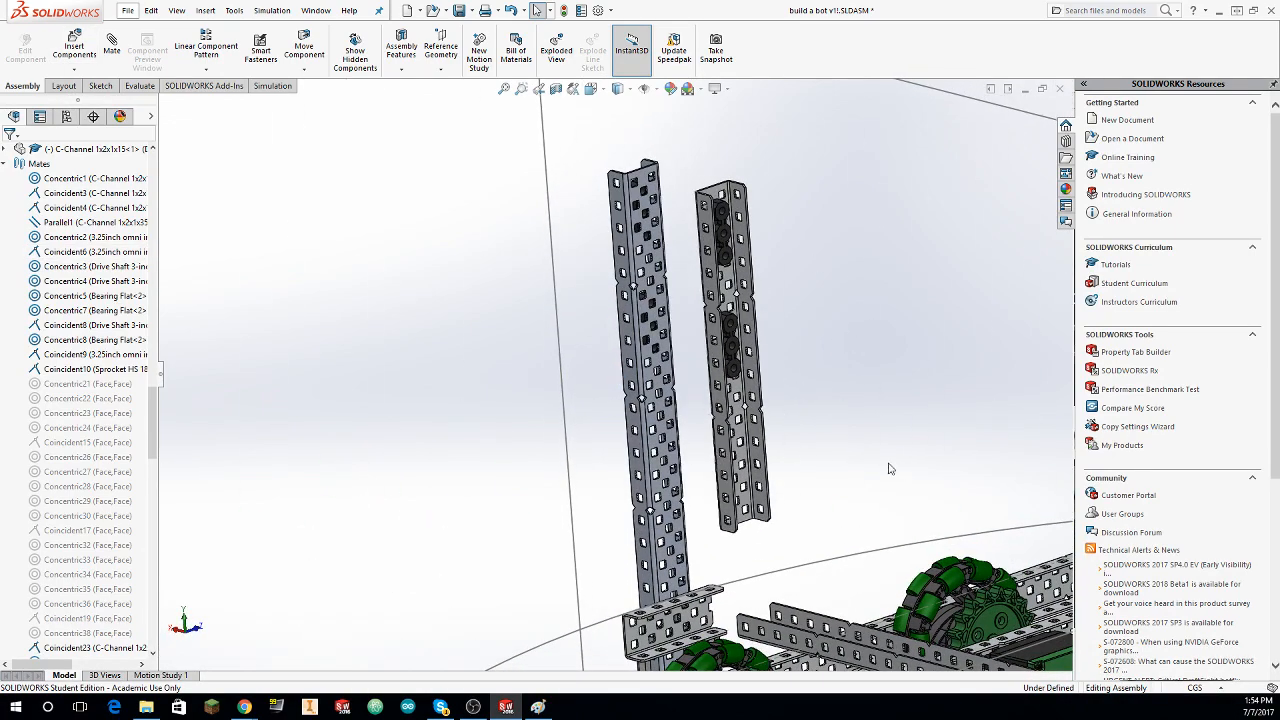
{"action": "left_click", "coordinate": [75, 48]}
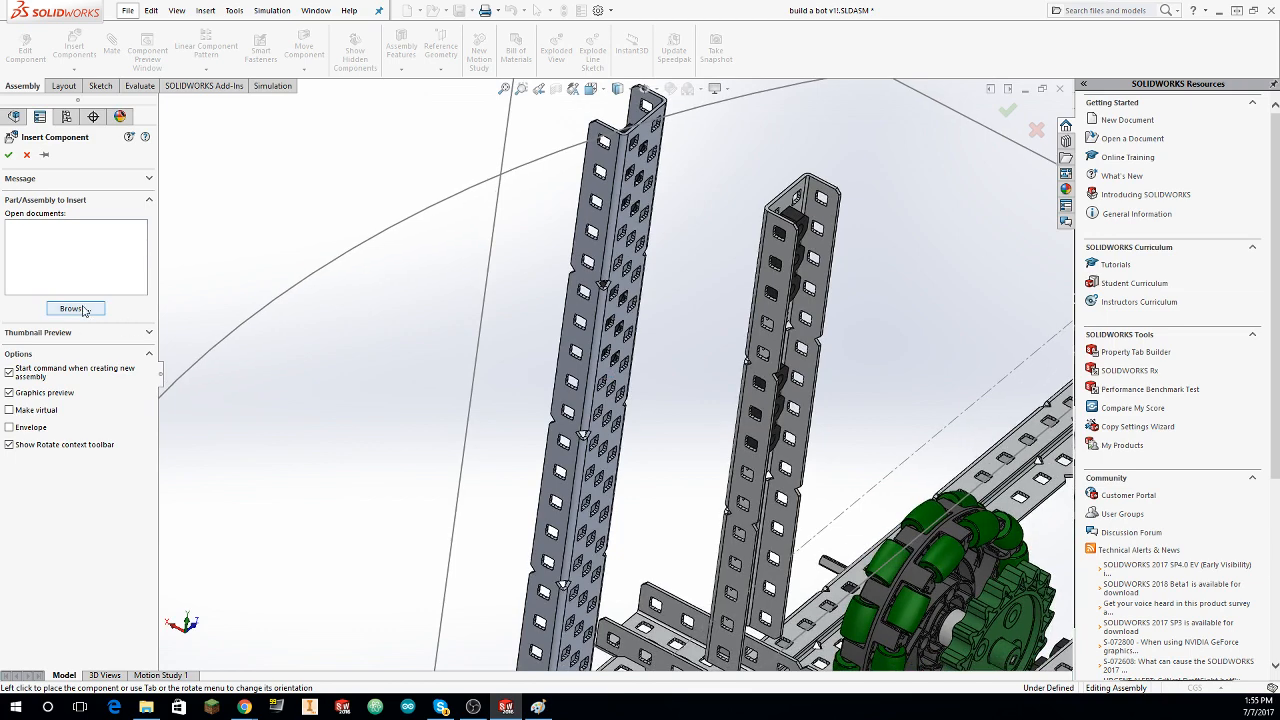
{"action": "left_click", "coordinate": [75, 309]}
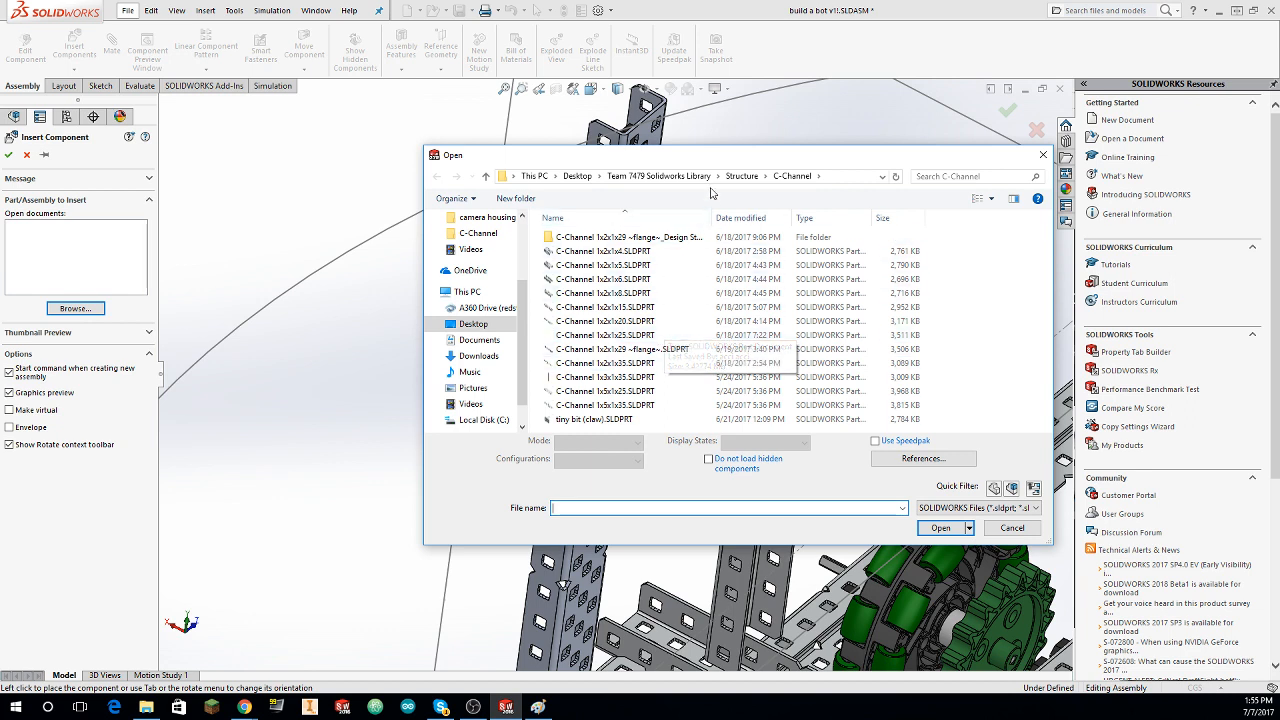
{"action": "left_click", "coordinate": [741, 176]}
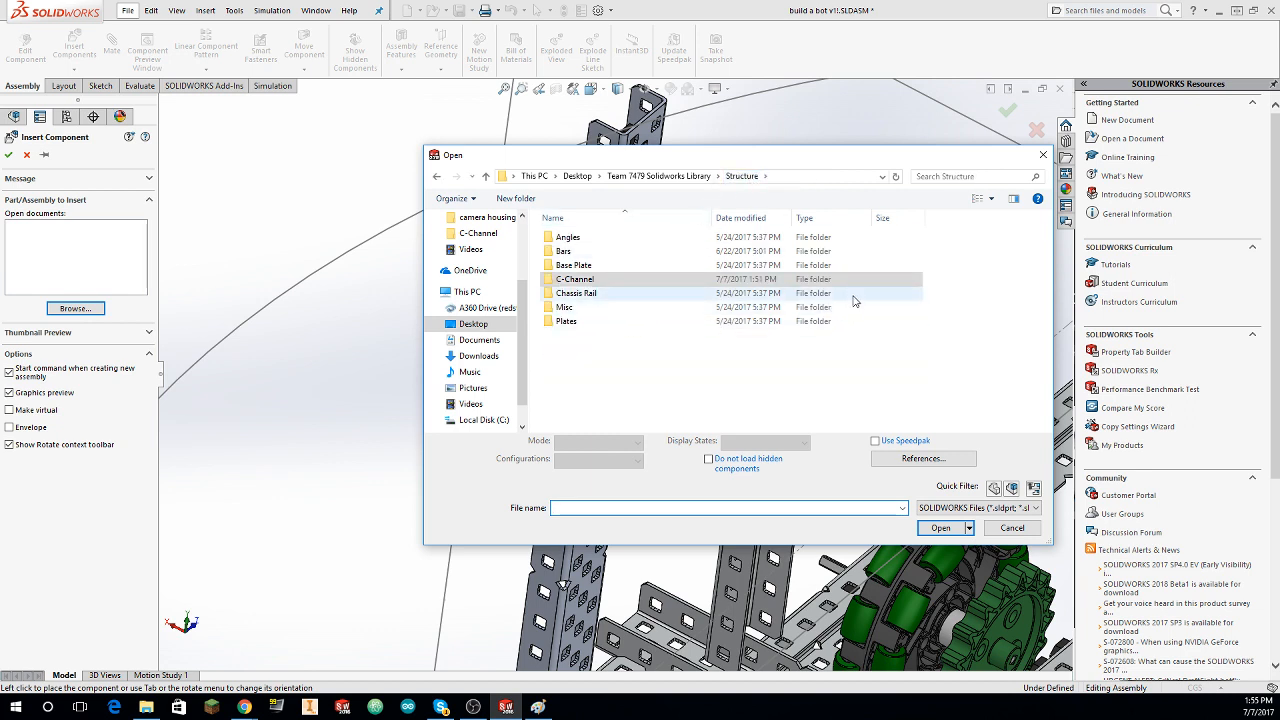
{"action": "key", "text": "Escape"}
{"action": "scroll", "coordinate": [683, 223], "scroll_direction": "up", "scroll_amount": 5}
{"action": "middle_click_drag", "start_coordinate": [556, 376], "coordinate": [651, 386]}
{"action": "scroll", "coordinate": [580, 343], "scroll_direction": "down", "scroll_amount": 4}
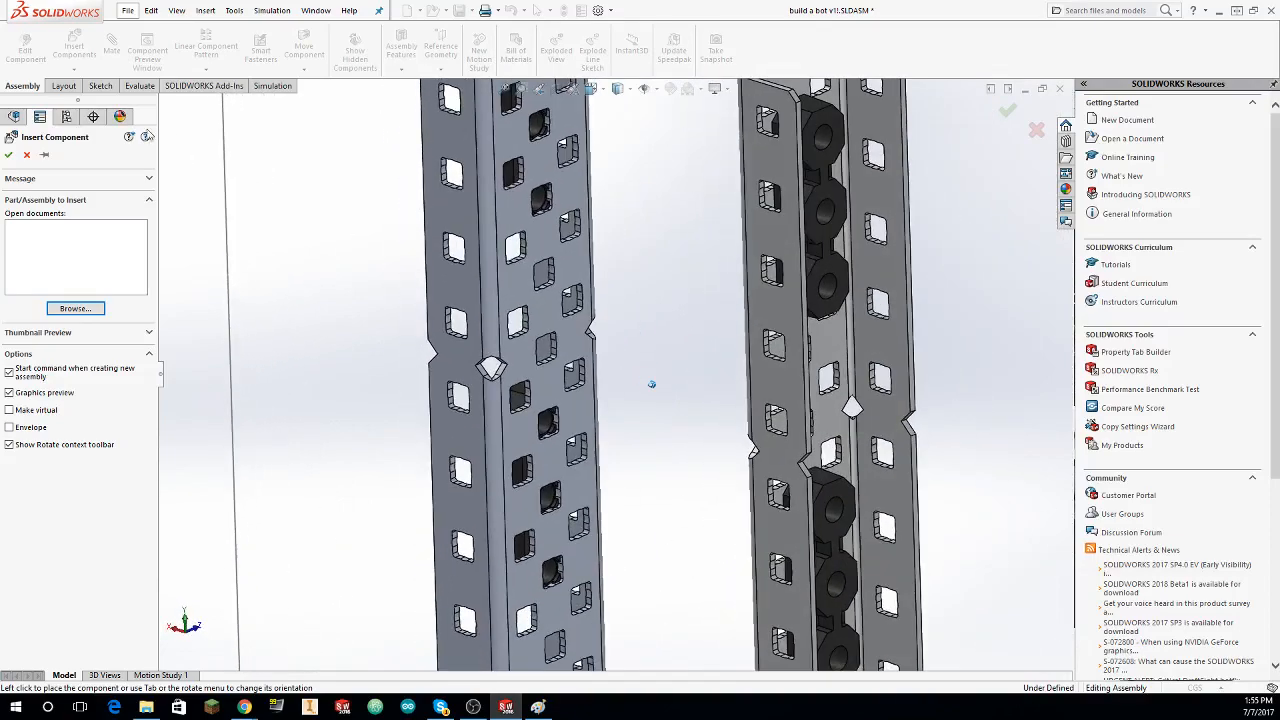
{"action": "left_click", "coordinate": [27, 154]}
{"action": "left_click", "coordinate": [109, 52]}
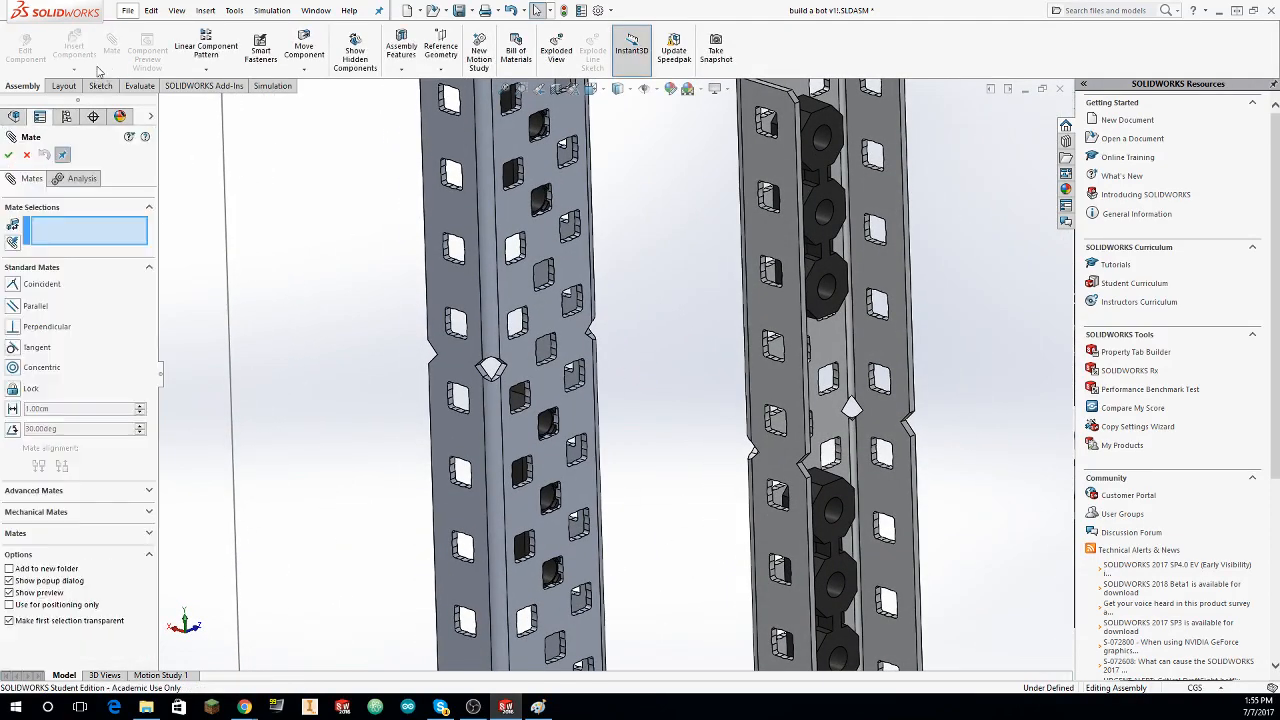
Step: Insert Stand-Off 1.5in.SLDPRT from the library's Hardware > Stand-Offs & Couplers folder and place it between the two upright C-channels
{"action": "left_click", "coordinate": [89, 57]}
{"action": "left_click", "coordinate": [85, 304]}
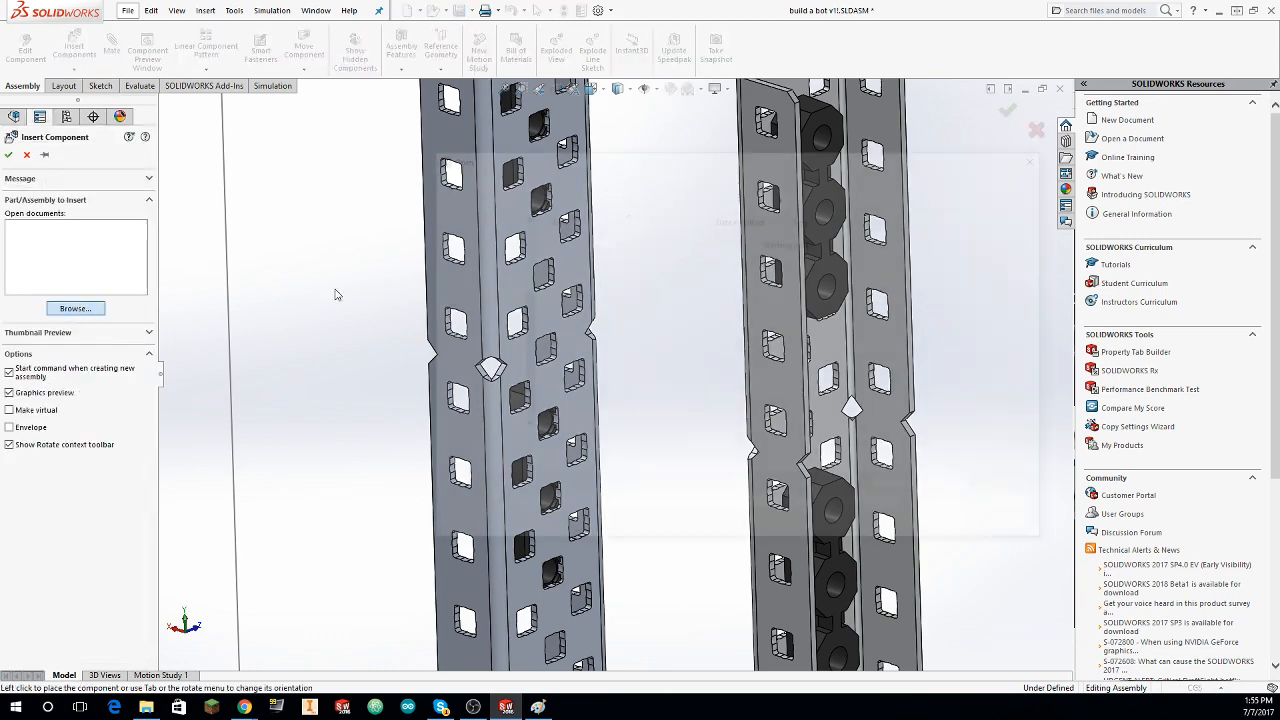
{"action": "left_click", "coordinate": [740, 176]}
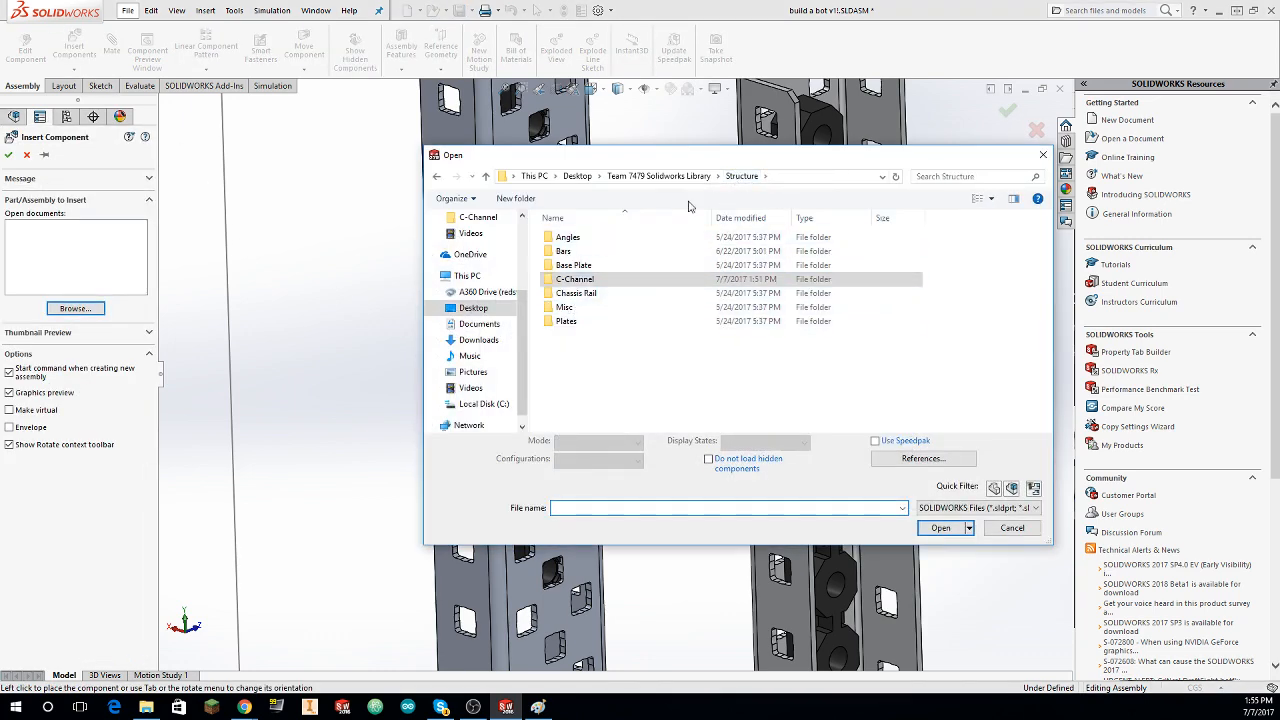
{"action": "left_click", "coordinate": [660, 176]}
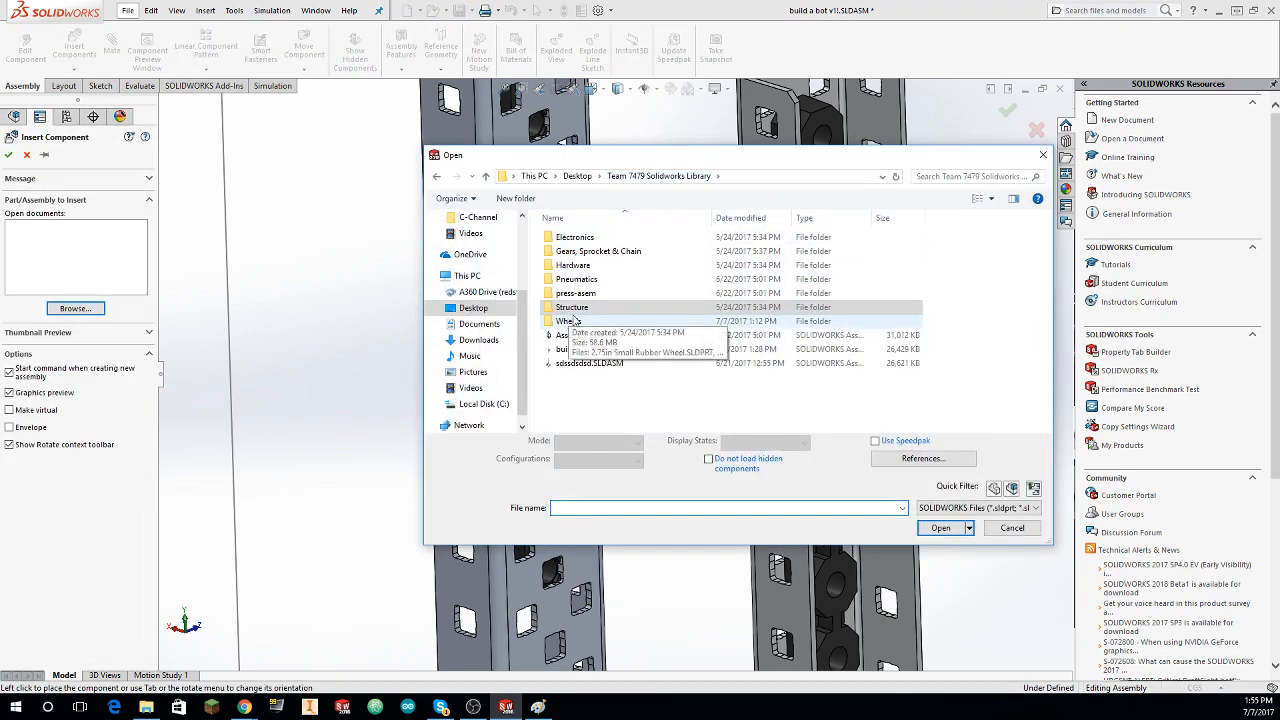
{"action": "double_click", "coordinate": [585, 266]}
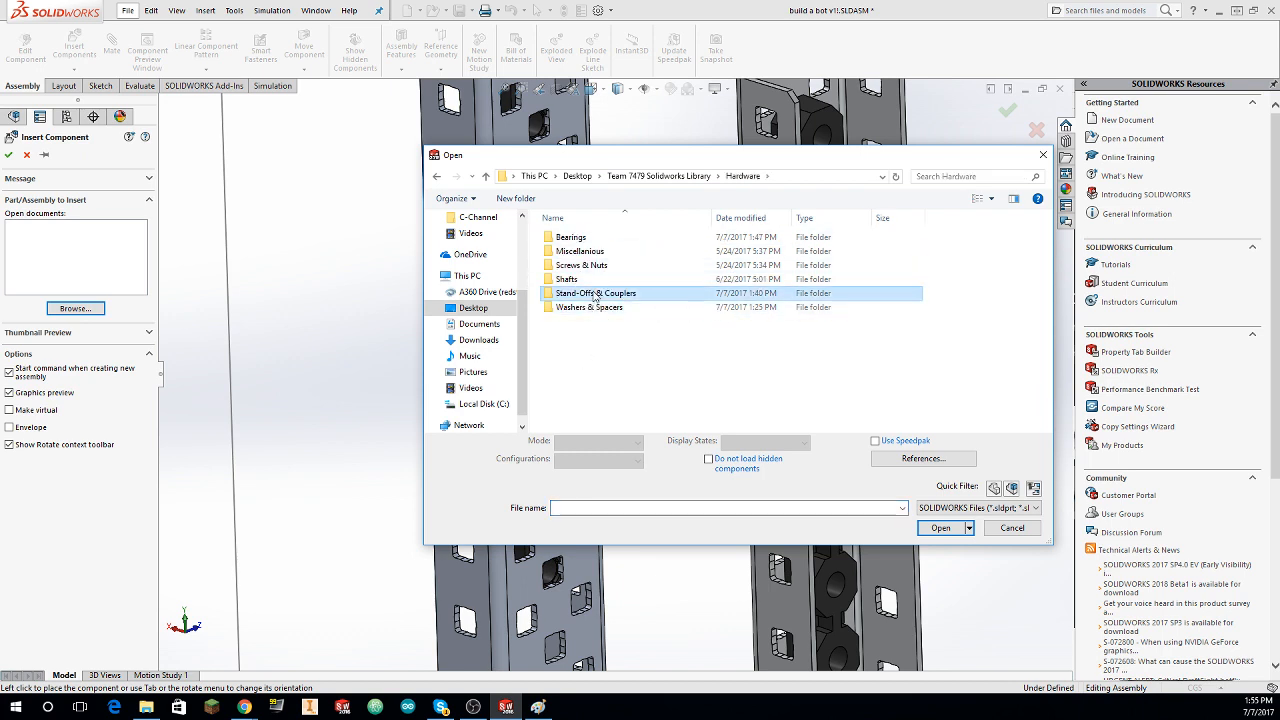
{"action": "double_click", "coordinate": [596, 293]}
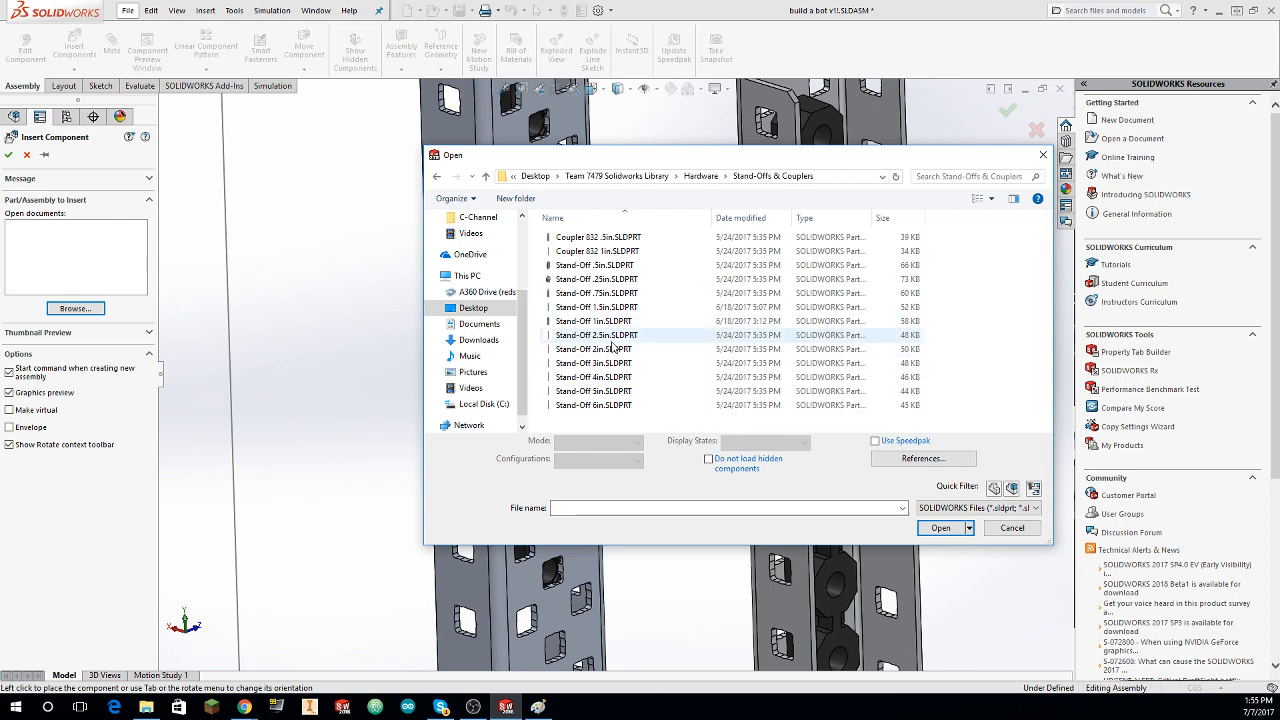
{"action": "left_click", "coordinate": [600, 307]}
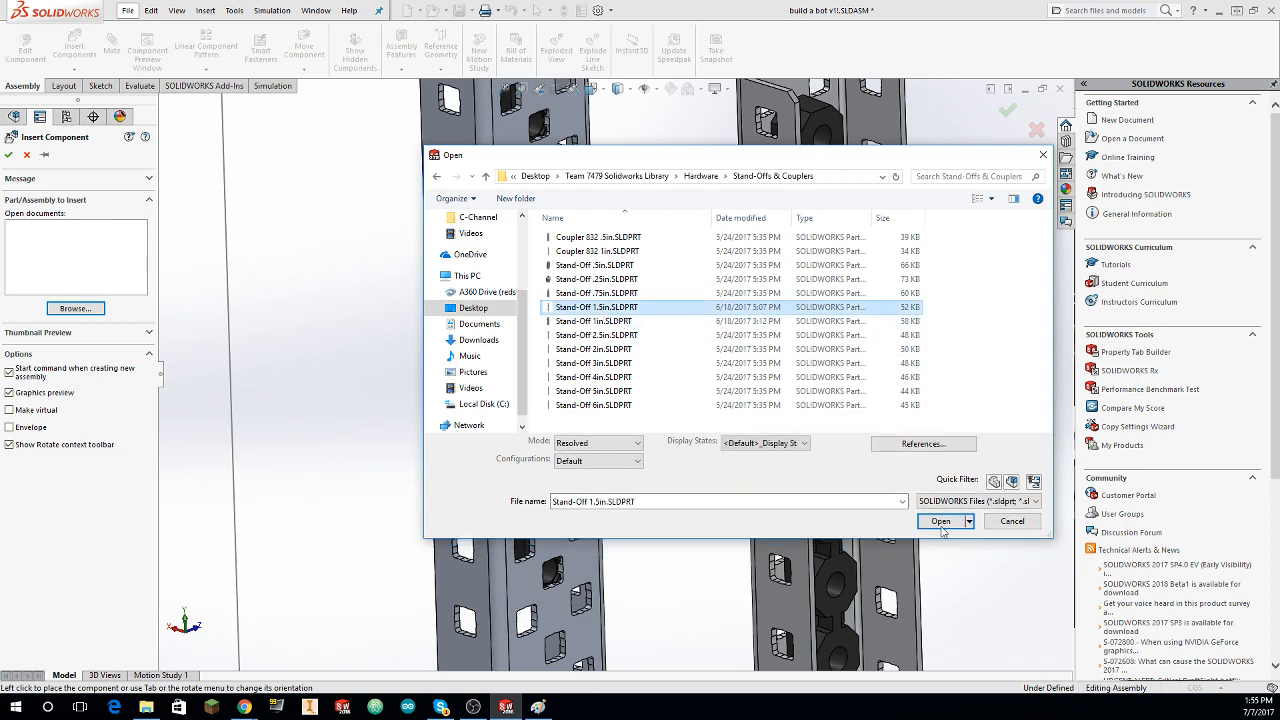
{"action": "left_click", "coordinate": [941, 521]}
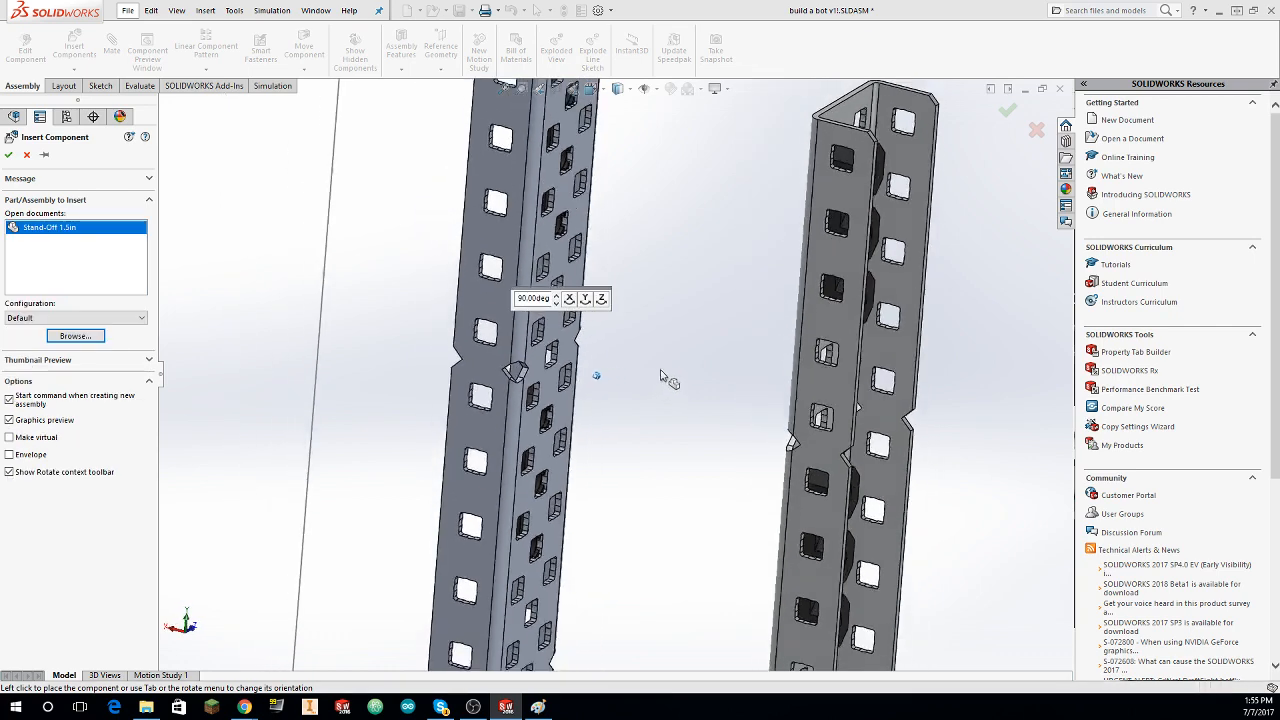
{"action": "scroll", "coordinate": [660, 370], "scroll_direction": "up", "scroll_amount": 2}
{"action": "middle_click_drag", "start_coordinate": [660, 370], "coordinate": [757, 370]}
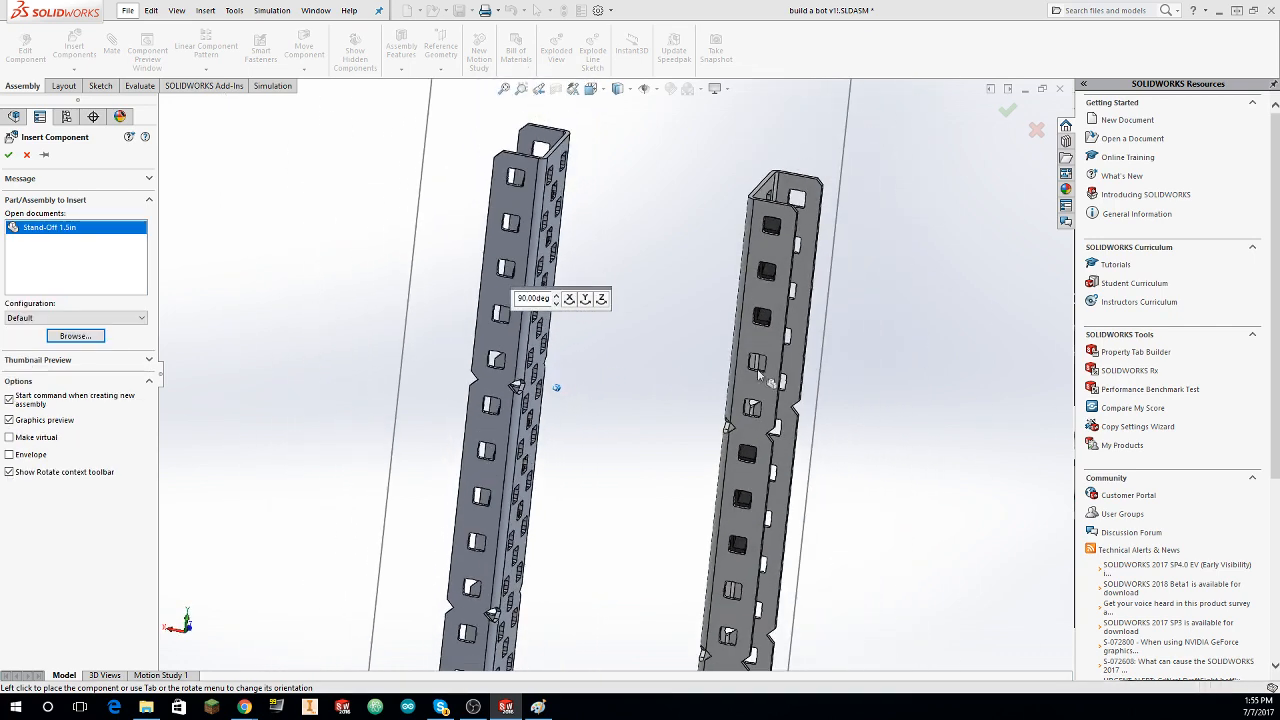
{"action": "left_click", "coordinate": [614, 426]}
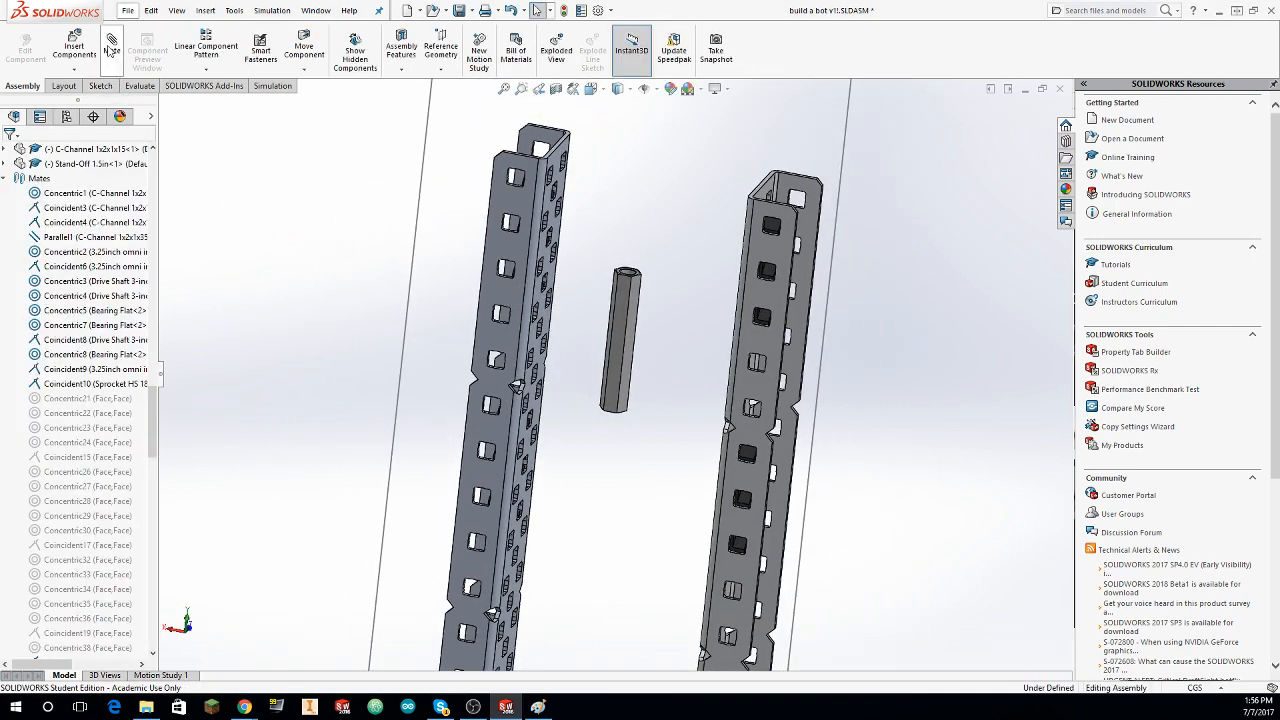
Step: Mate the stand-off's end face flush with the wide perforated face of the taller C-channel
{"action": "left_click", "coordinate": [111, 48]}
{"action": "scroll", "coordinate": [660, 335], "scroll_direction": "down", "scroll_amount": 2}
{"action": "scroll", "coordinate": [647, 328], "scroll_direction": "down", "scroll_amount": 4}
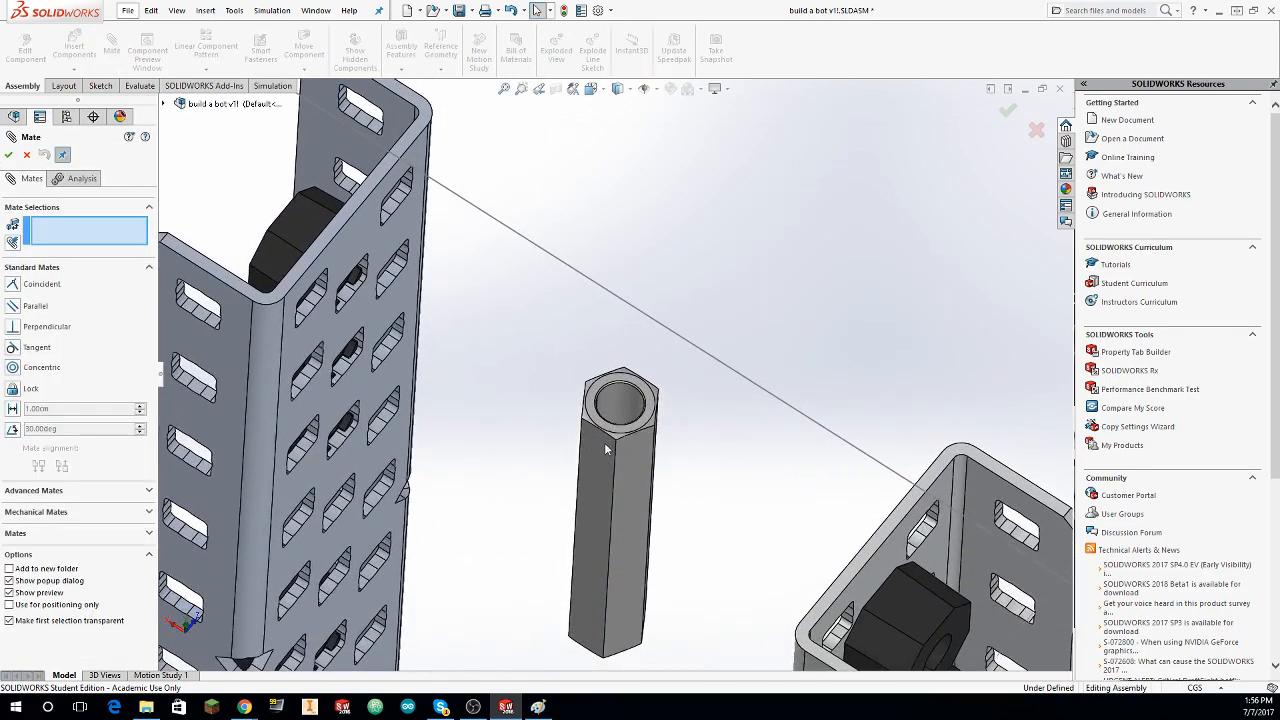
{"action": "middle_click_drag", "start_coordinate": [601, 470], "coordinate": [629, 314]}
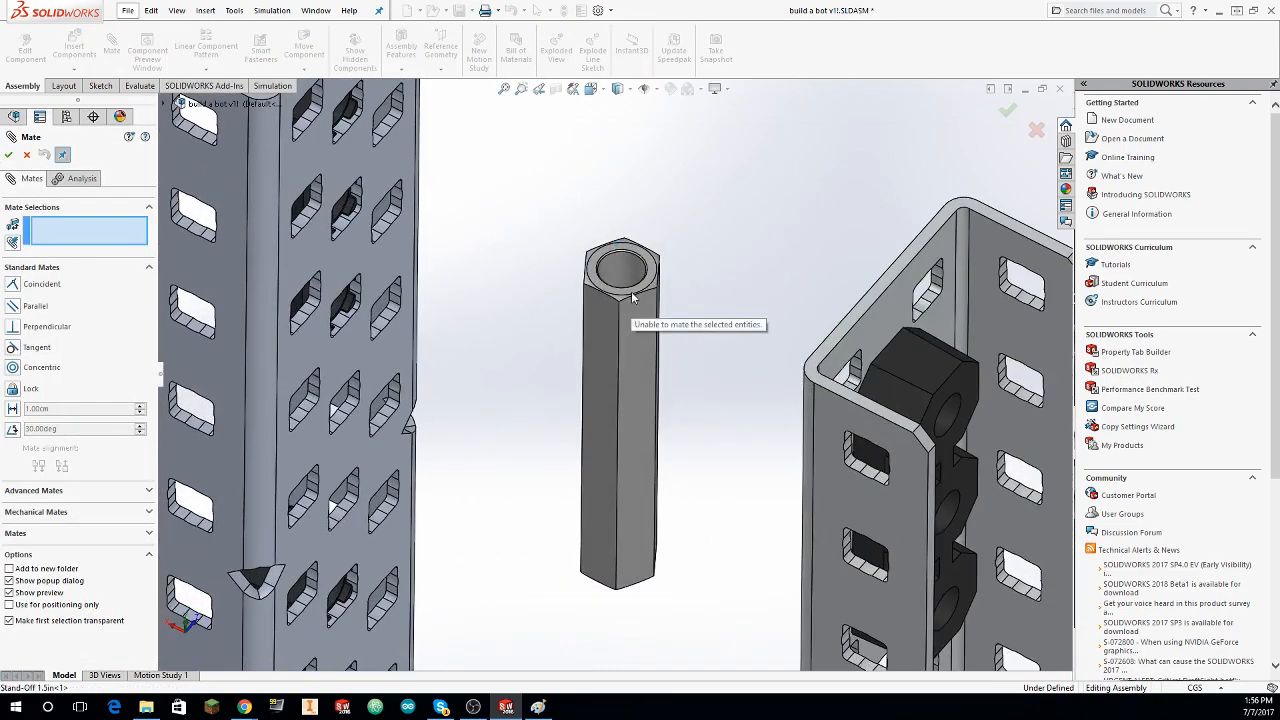
{"action": "left_click", "coordinate": [632, 296]}
{"action": "left_click", "coordinate": [300, 462]}
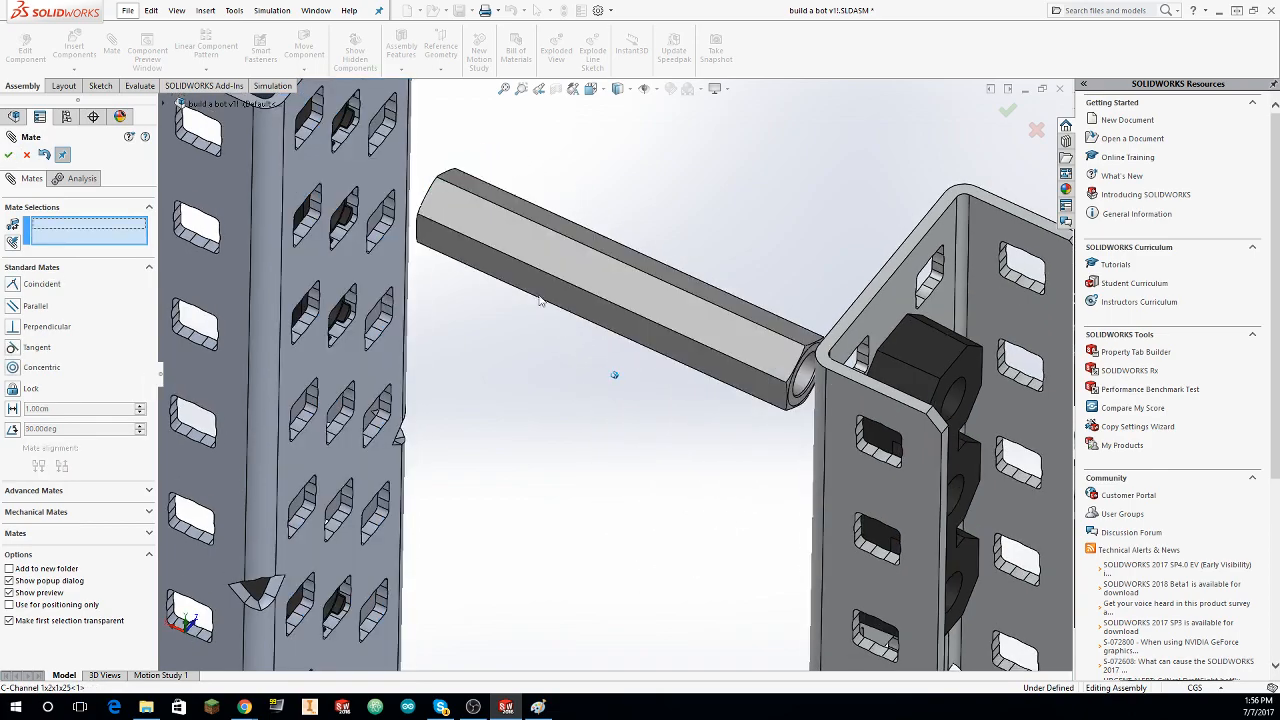
{"action": "middle_click_drag", "start_coordinate": [543, 300], "coordinate": [562, 292]}
{"action": "scroll", "coordinate": [795, 346], "scroll_direction": "down", "scroll_amount": 2}
{"action": "left_click", "coordinate": [781, 338]}
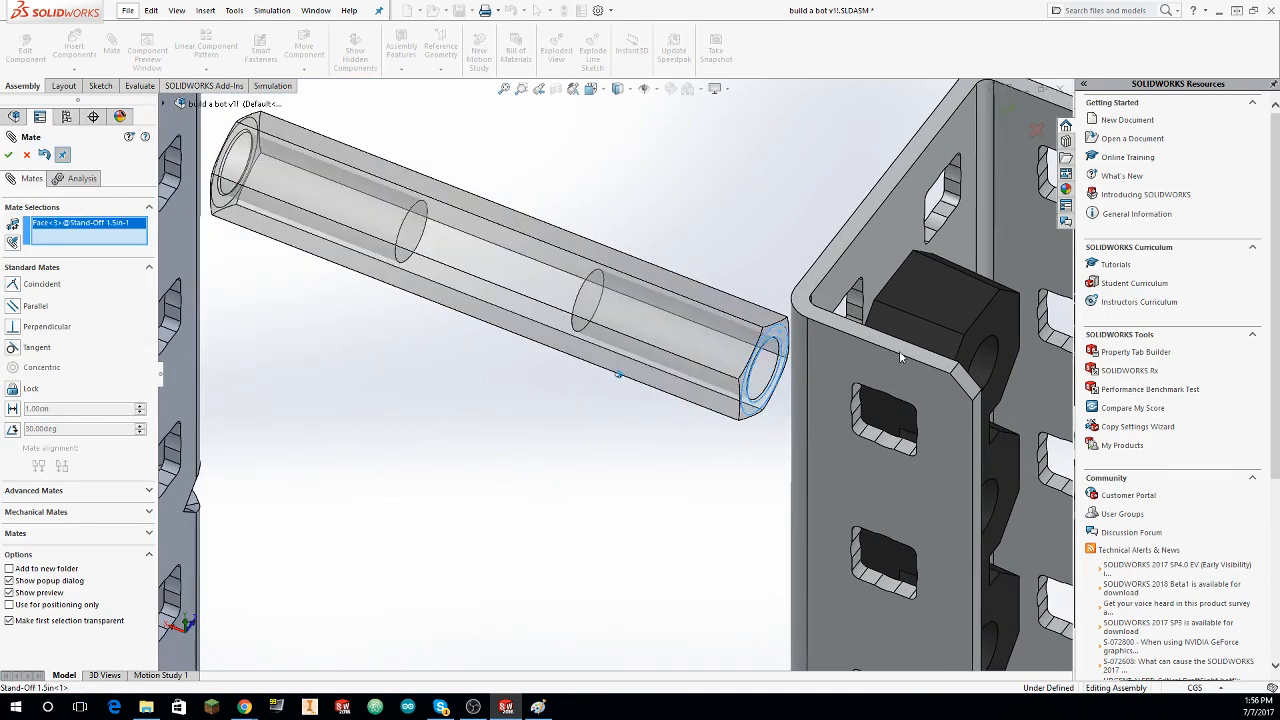
{"action": "middle_click_drag", "start_coordinate": [899, 350], "coordinate": [984, 396]}
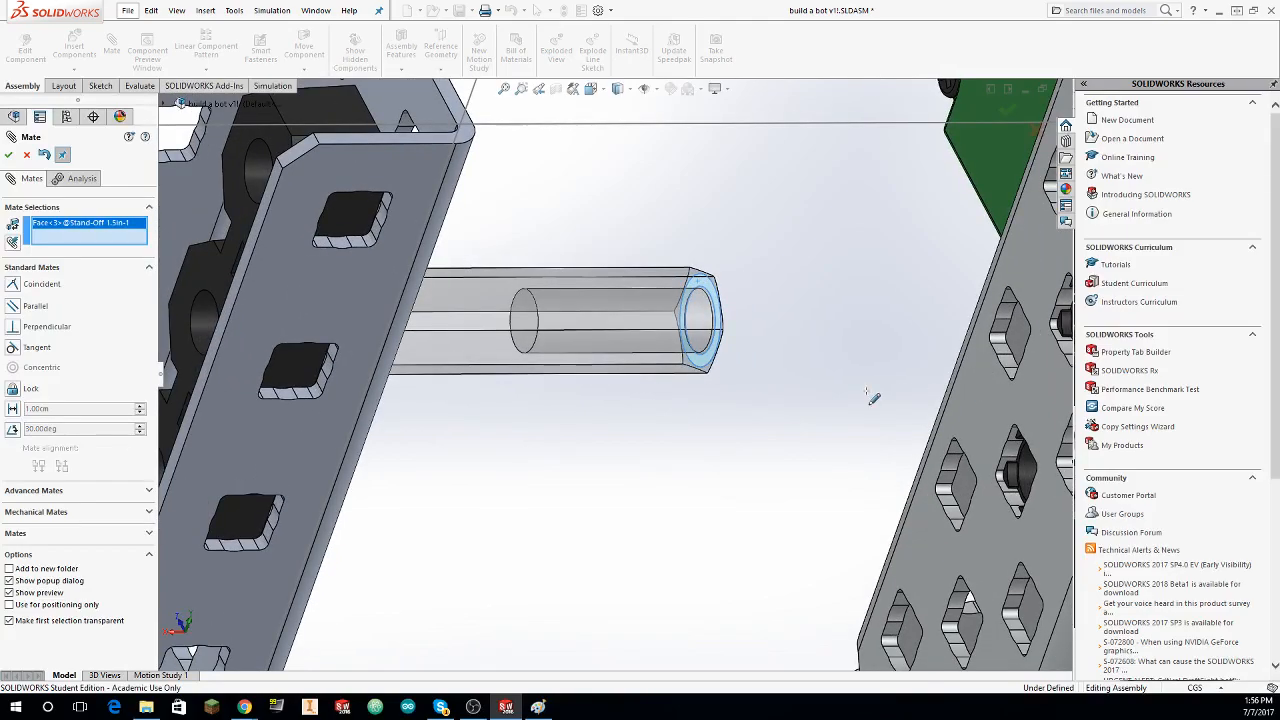
{"action": "key", "text": "Escape"}
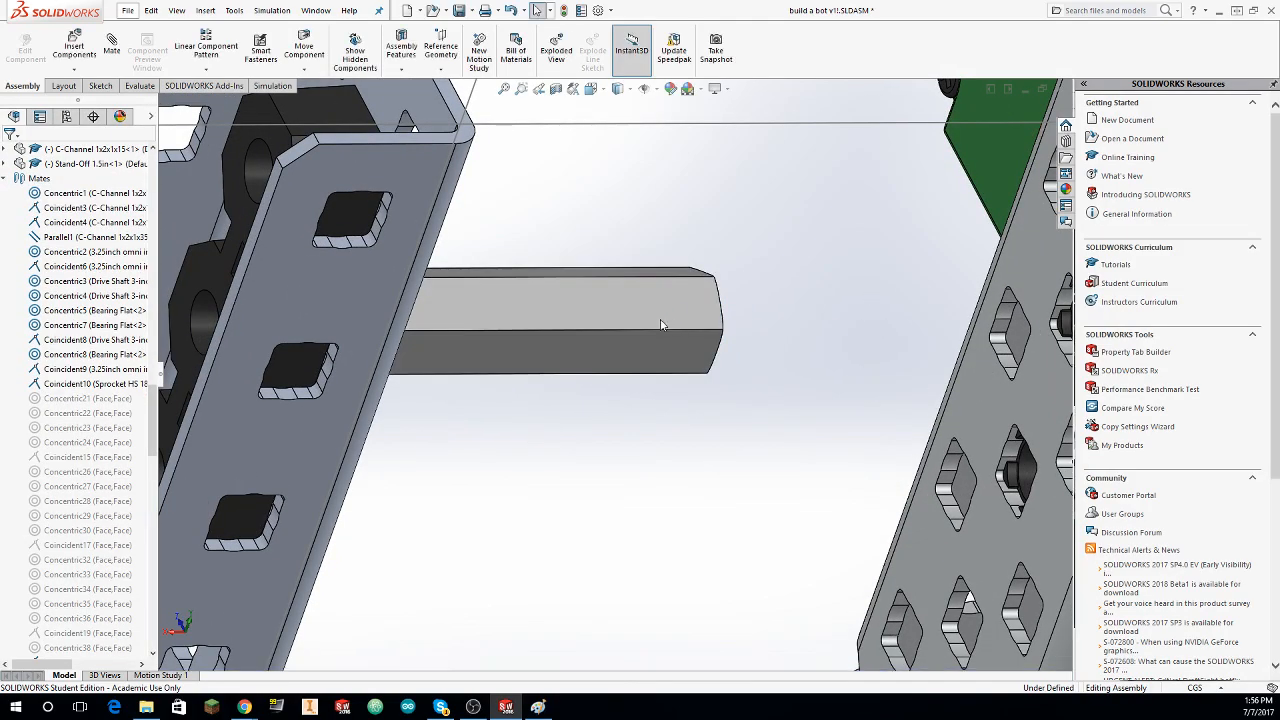
Step: Try a concentric mate between the stand-off's threaded bore and a middle-row hole in the taller C-channel
{"action": "scroll", "coordinate": [788, 380], "scroll_direction": "up", "scroll_amount": 6}
{"action": "middle_click_drag", "start_coordinate": [788, 380], "coordinate": [749, 361]}
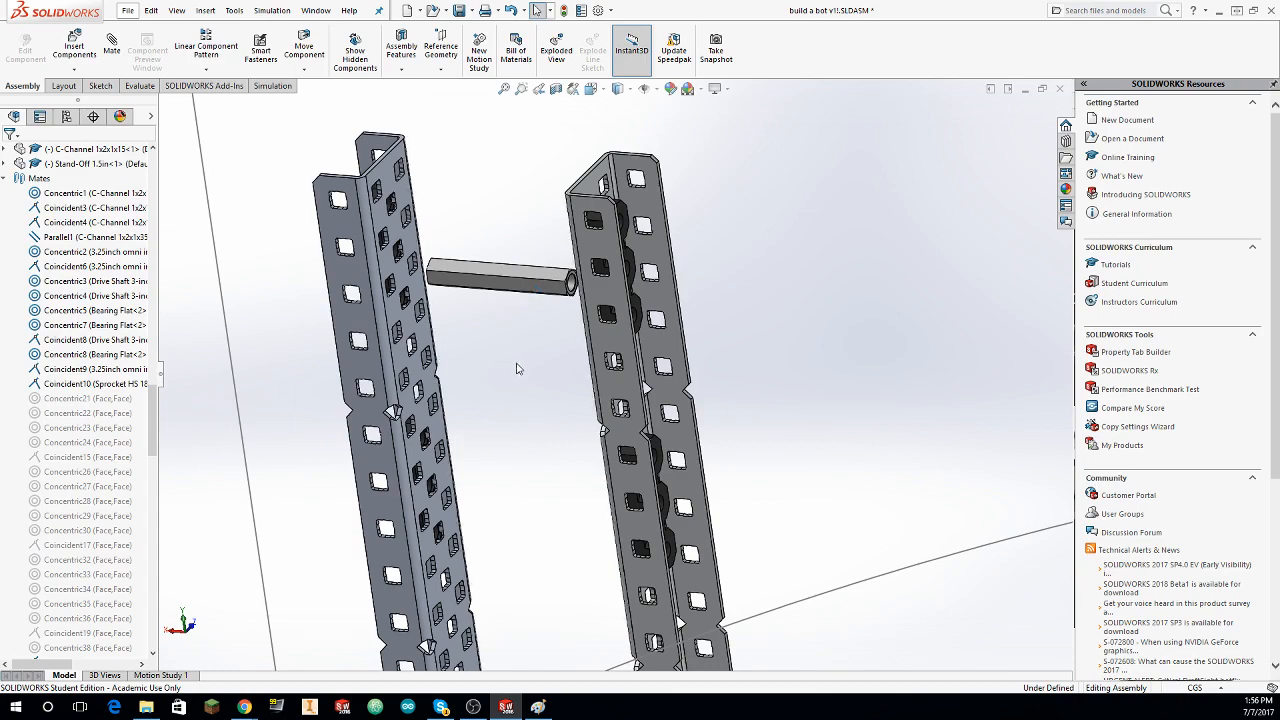
{"action": "middle_click_drag", "start_coordinate": [526, 354], "coordinate": [857, 244]}
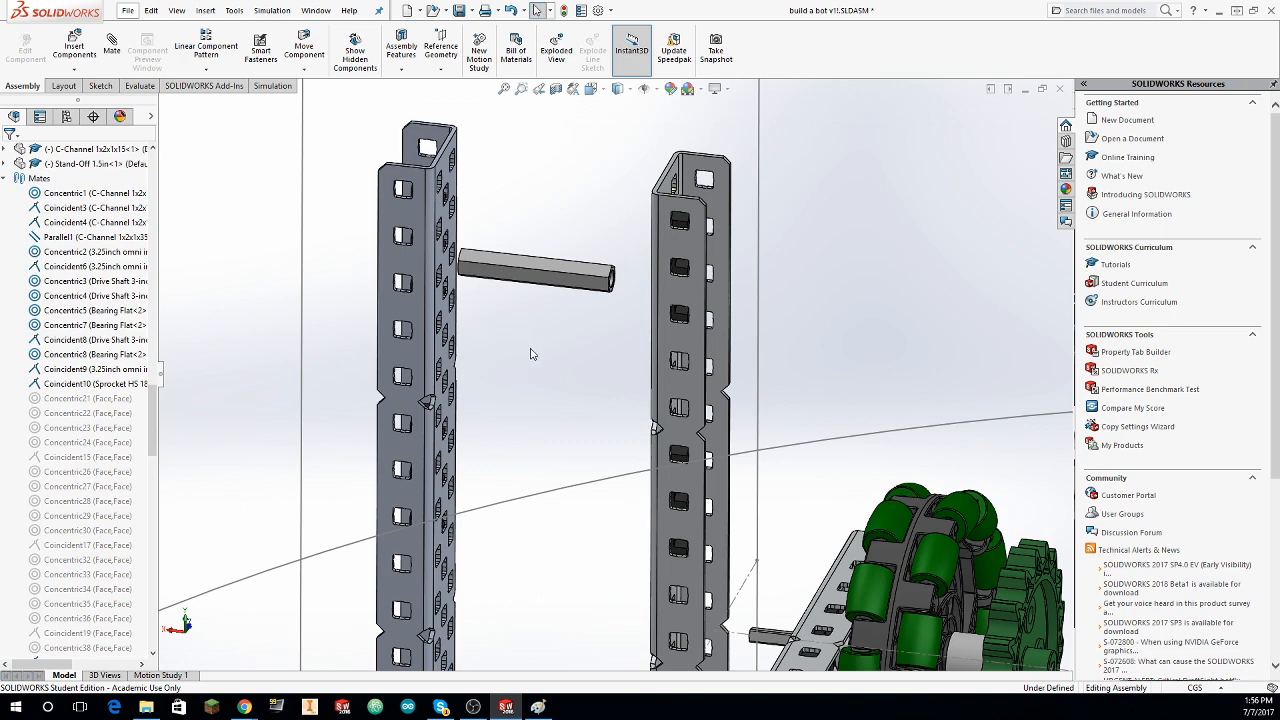
{"action": "middle_click_drag", "start_coordinate": [495, 321], "coordinate": [497, 304]}
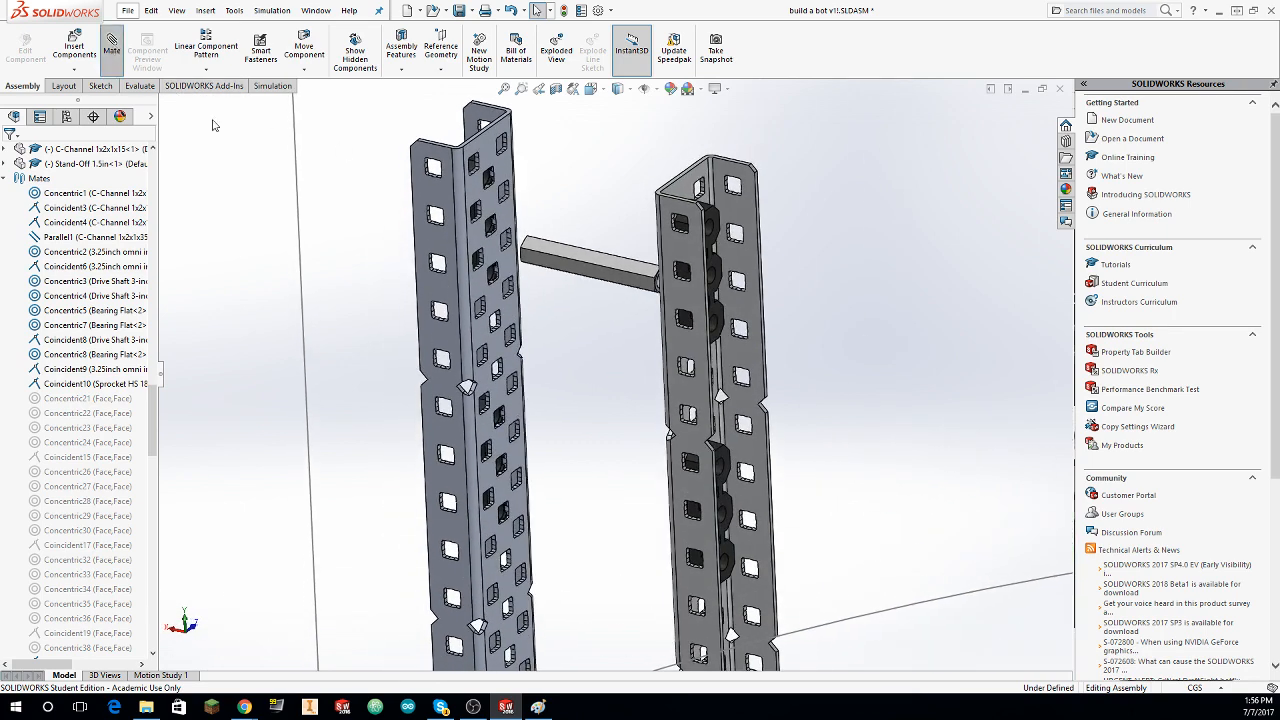
{"action": "scroll", "coordinate": [591, 331], "scroll_direction": "down", "scroll_amount": 1}
{"action": "middle_click_drag", "start_coordinate": [591, 331], "coordinate": [631, 294]}
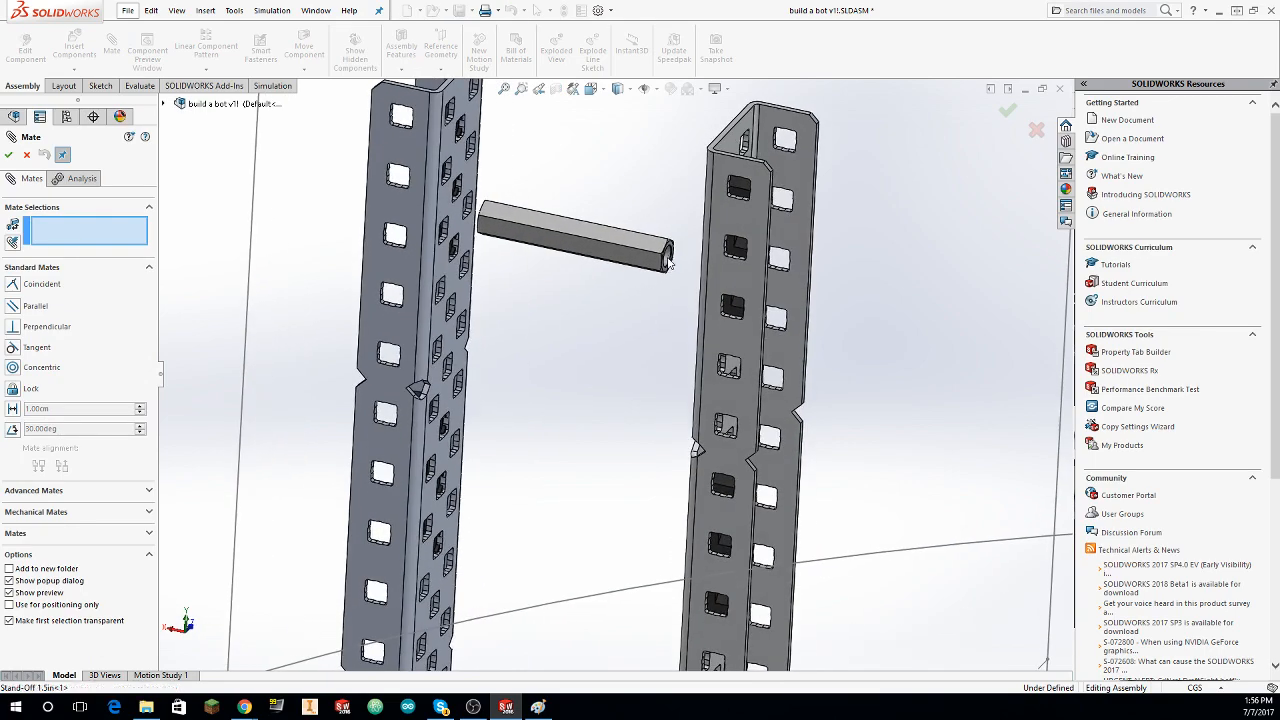
{"action": "left_click", "coordinate": [668, 262]}
{"action": "scroll", "coordinate": [560, 290], "scroll_direction": "down", "scroll_amount": 4}
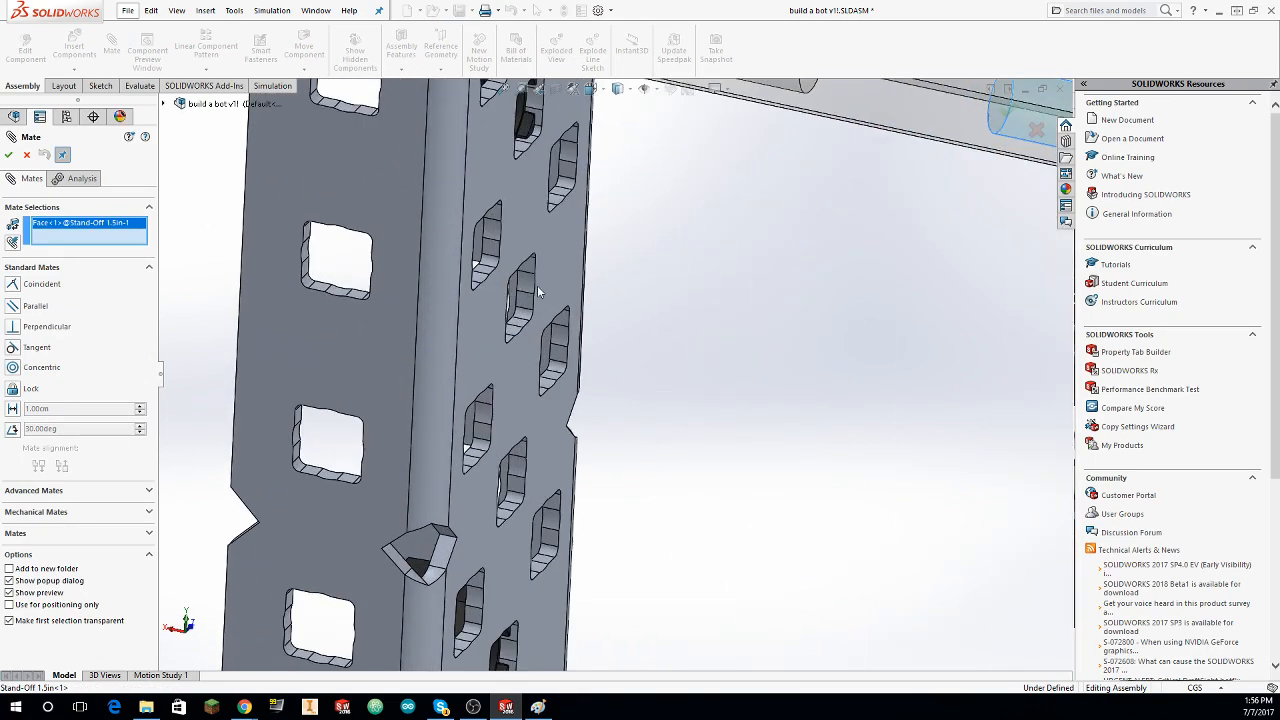
{"action": "left_click", "coordinate": [531, 284]}
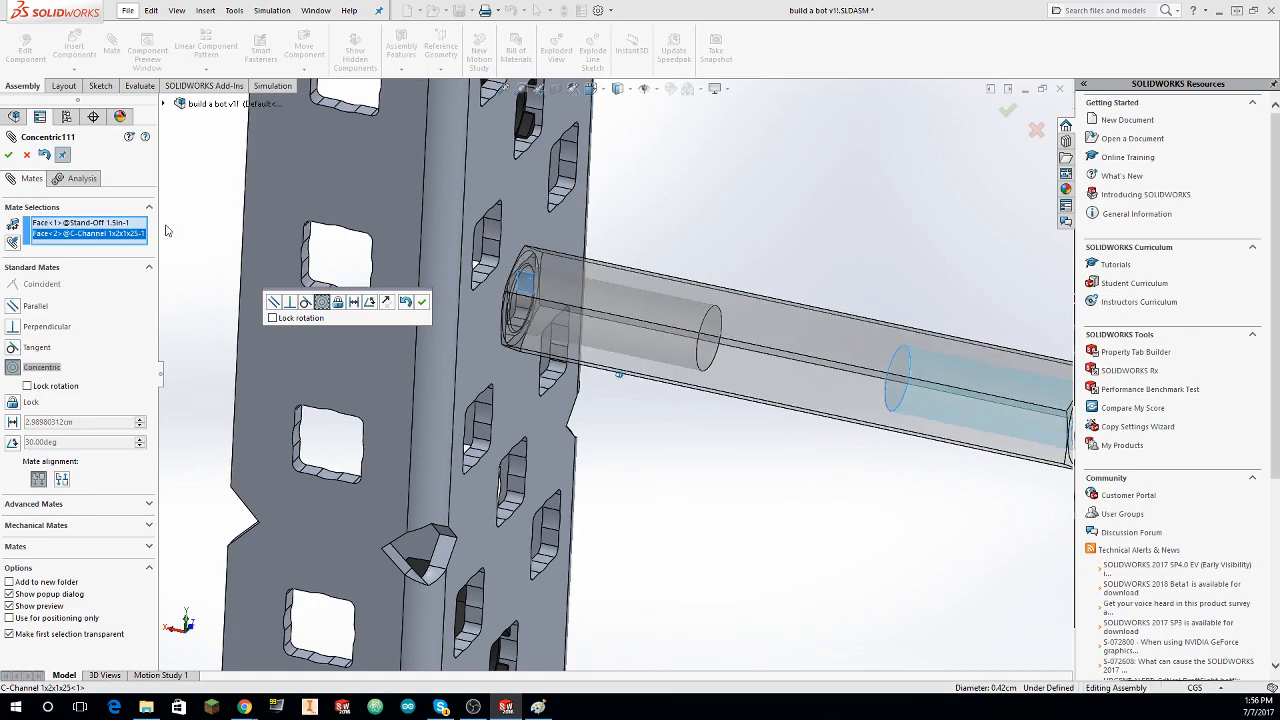
{"action": "scroll", "coordinate": [494, 418], "scroll_direction": "up", "scroll_amount": 3}
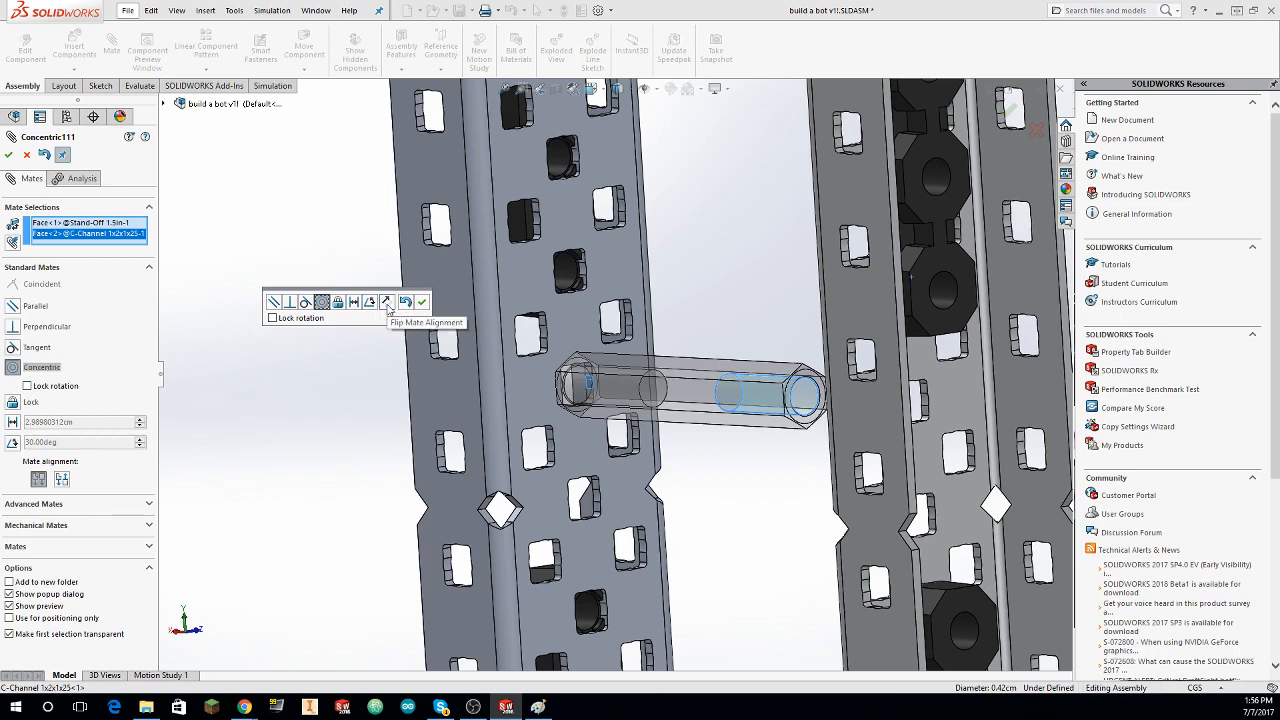
{"action": "key", "text": "Escape"}
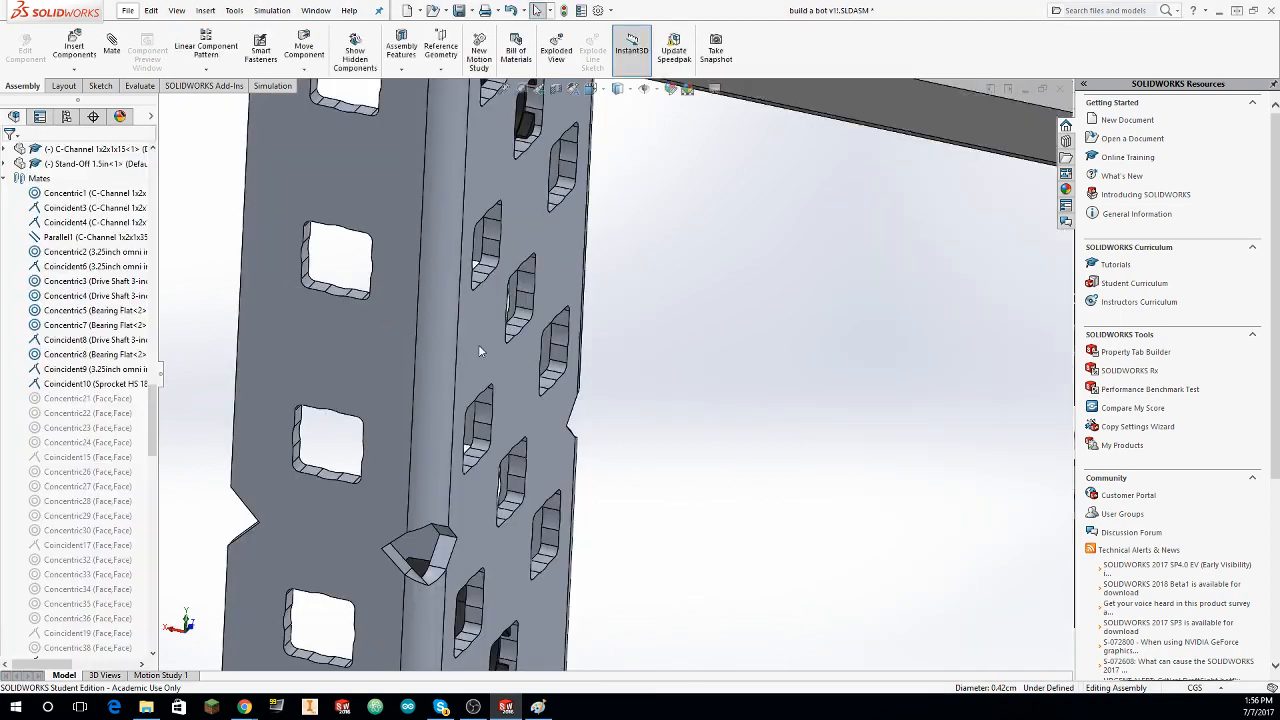
{"action": "left_click", "coordinate": [111, 45]}
{"action": "scroll", "coordinate": [660, 291], "scroll_direction": "up", "scroll_amount": 5}
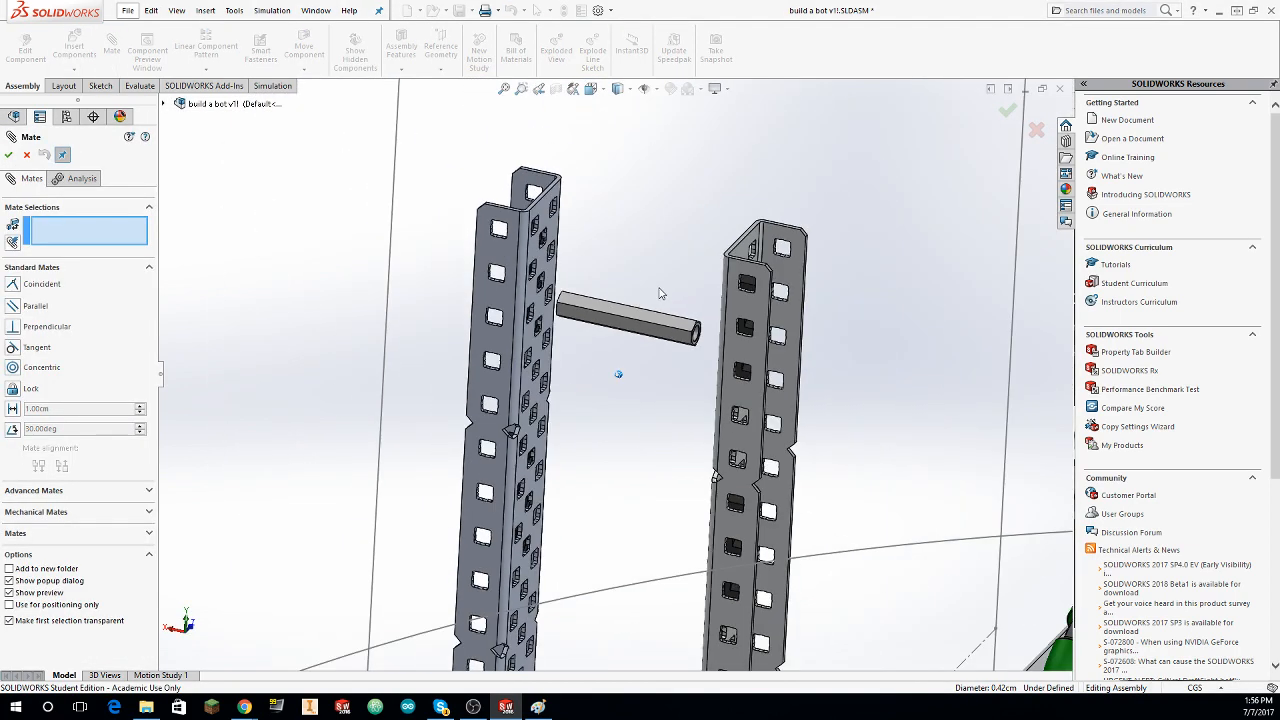
{"action": "key", "text": "Escape"}
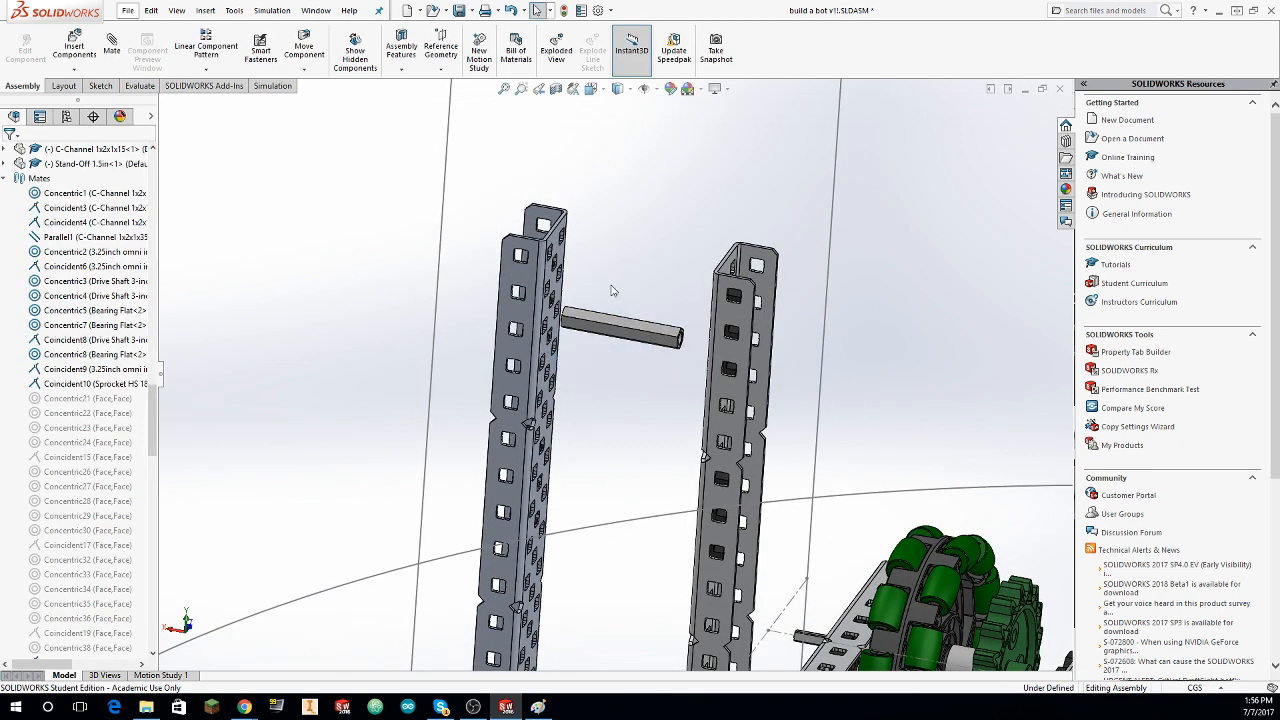
Step: Copy the 1.5in stand-off and place the duplicate just below the original, between the two upright C-channels
{"action": "left_click", "coordinate": [574, 321]}
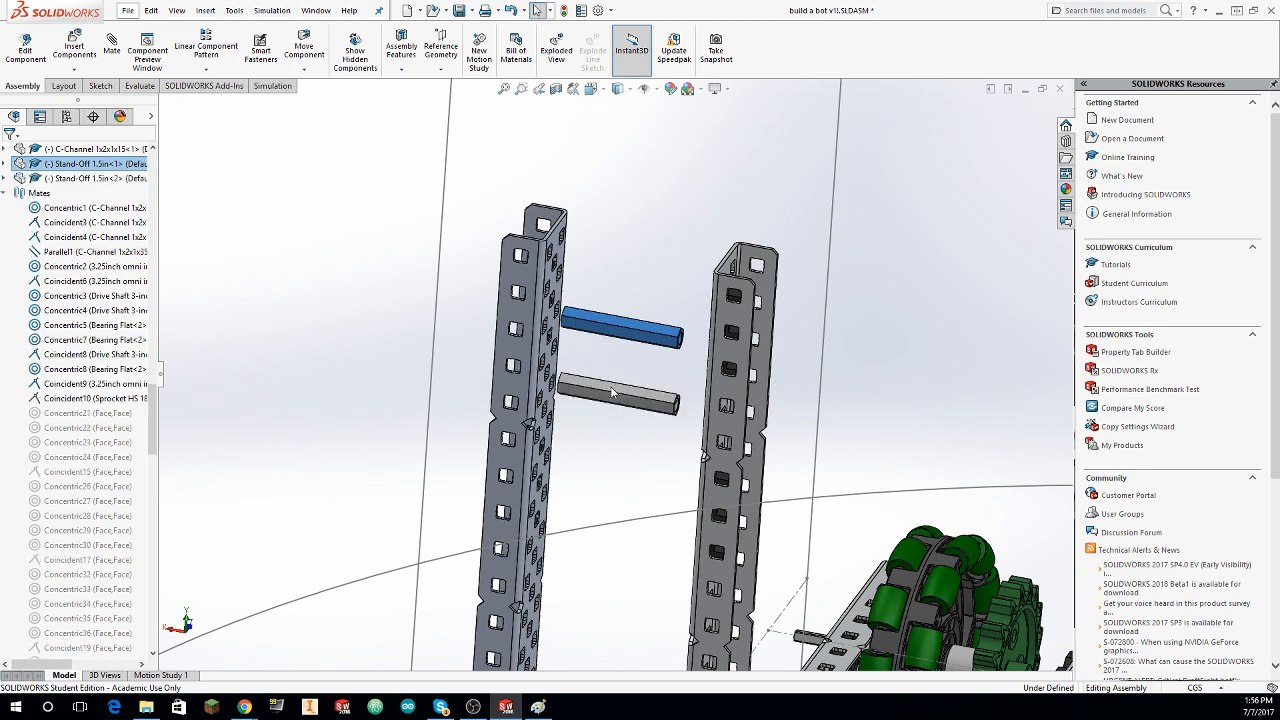
{"action": "middle_click_drag", "start_coordinate": [757, 319], "coordinate": [595, 239]}
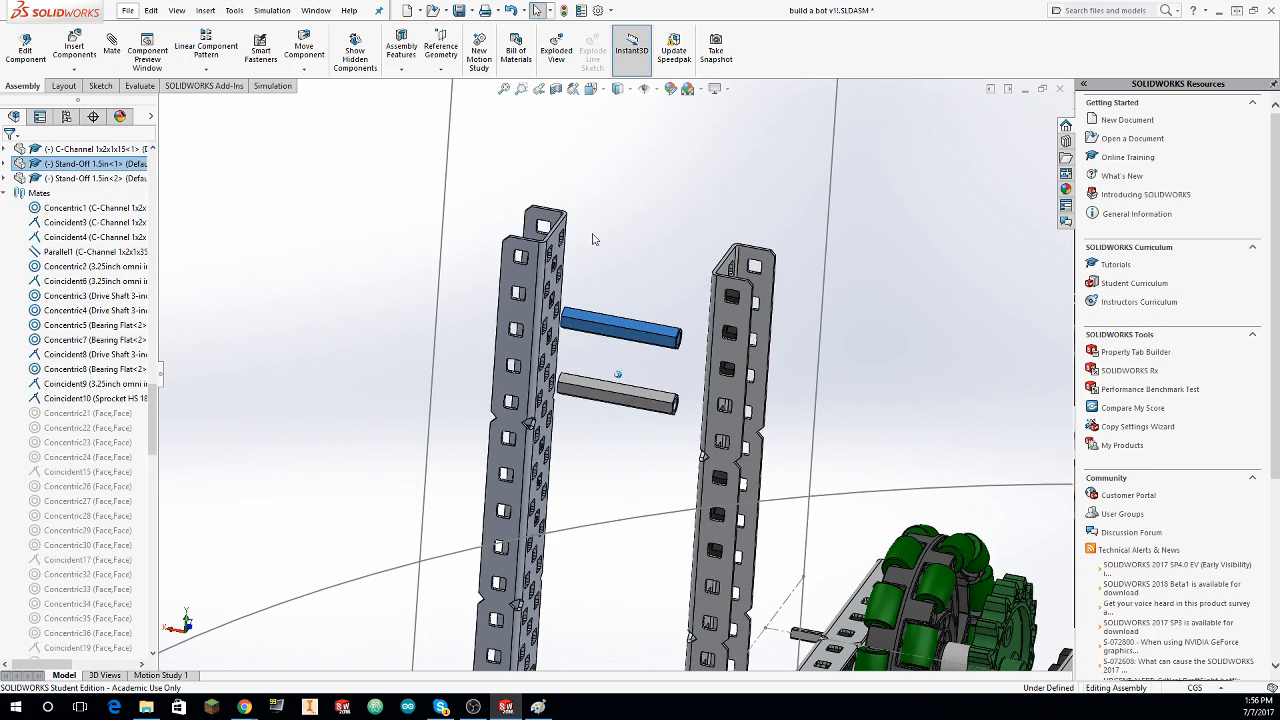
Step: Mate the duplicate stand-off's end face coincident with the wide perforated face of the taller C-channel
{"action": "middle_click_drag", "start_coordinate": [417, 198], "coordinate": [385, 178]}
{"action": "left_click", "coordinate": [112, 48]}
{"action": "middle_click_drag", "start_coordinate": [414, 303], "coordinate": [597, 466]}
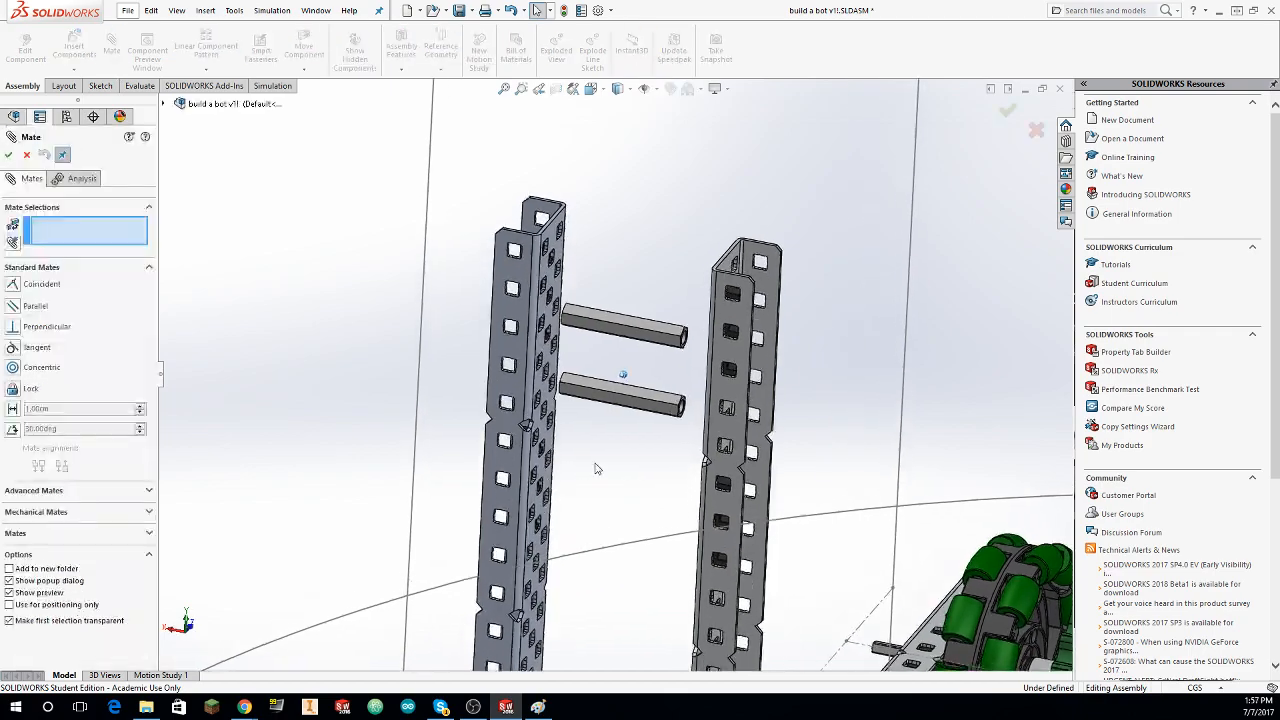
{"action": "scroll", "coordinate": [360, 340], "scroll_direction": "down", "scroll_amount": 2}
{"action": "middle_click_drag", "start_coordinate": [360, 340], "coordinate": [664, 420]}
{"action": "left_click", "coordinate": [1062, 497]}
{"action": "left_click", "coordinate": [675, 430]}
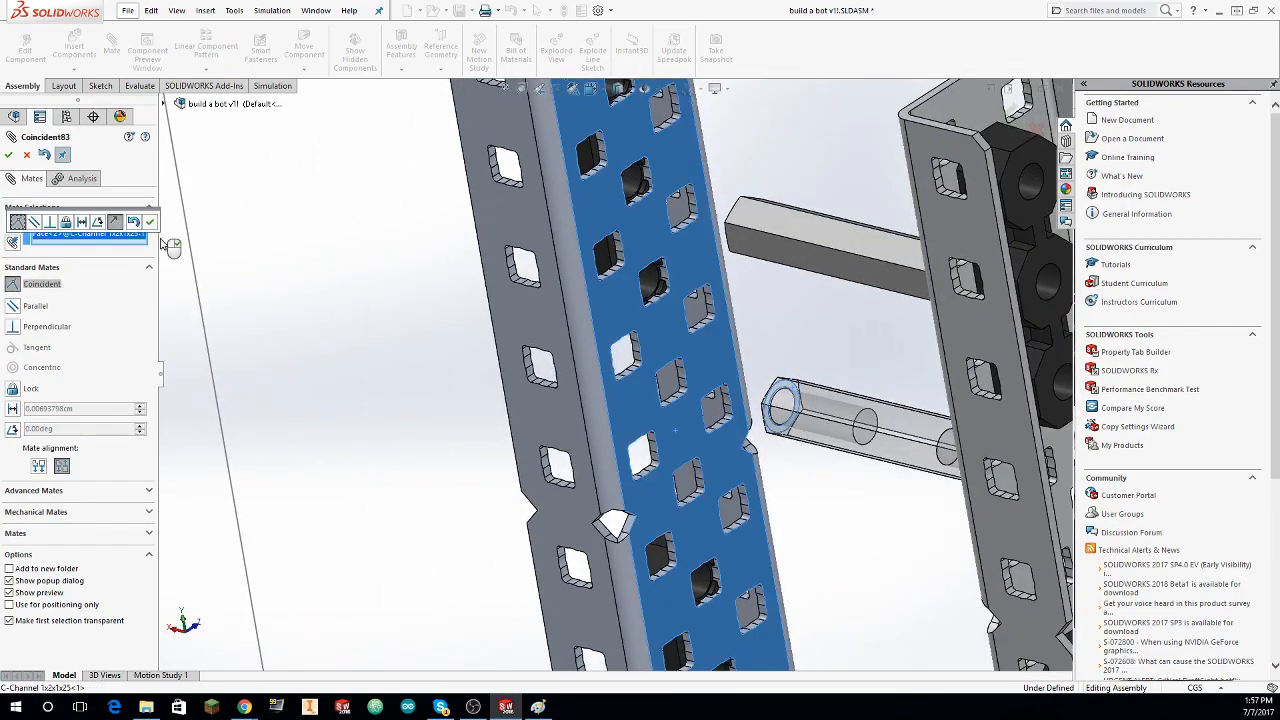
{"action": "left_click", "coordinate": [149, 221]}
Step: Mate the original stand-off's bore concentric with a hole in one outer row of the taller C-channel's wide face
{"action": "middle_click_drag", "start_coordinate": [596, 326], "coordinate": [632, 520]}
{"action": "left_click", "coordinate": [702, 329]}
{"action": "scroll", "coordinate": [475, 445], "scroll_direction": "up", "scroll_amount": 3}
{"action": "scroll", "coordinate": [637, 526], "scroll_direction": "down", "scroll_amount": 5}
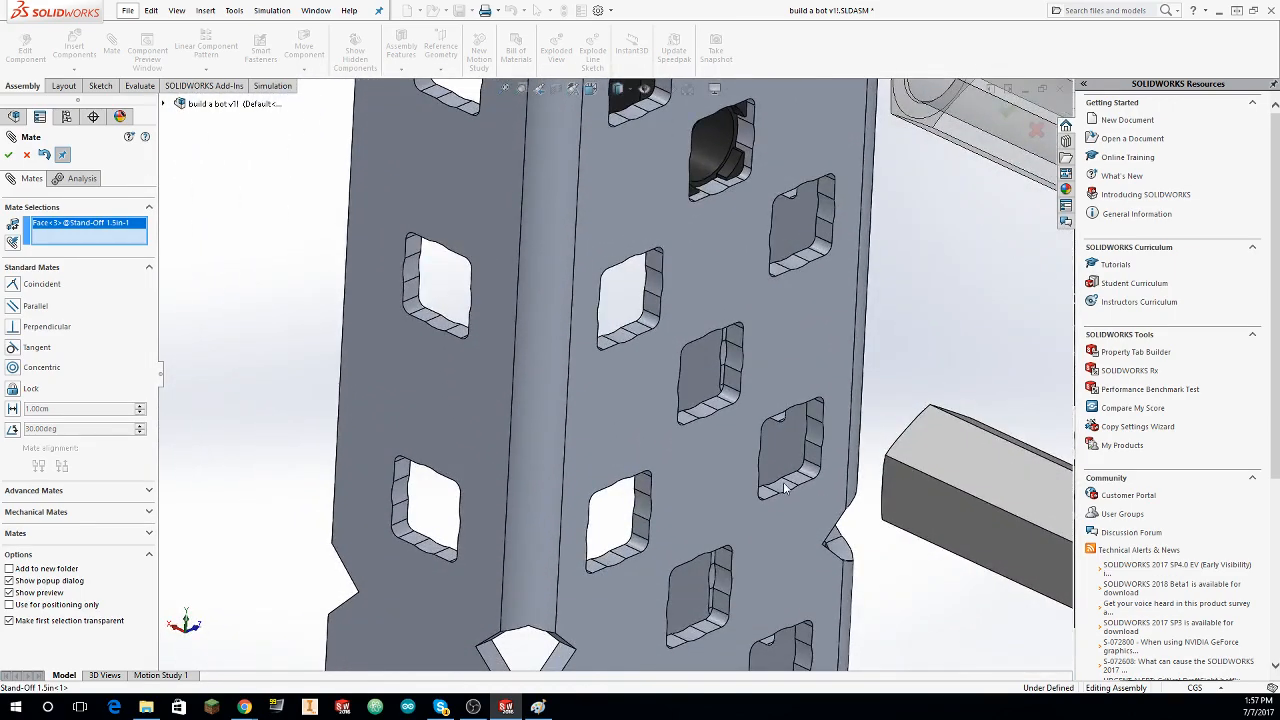
{"action": "left_click", "coordinate": [785, 488]}
{"action": "left_click", "coordinate": [8, 155]}
Step: Mate the duplicate stand-off's bore concentric with a hole in the opposite outer row of the taller C-channel's wide face
{"action": "scroll", "coordinate": [304, 298], "scroll_direction": "up", "scroll_amount": 1}
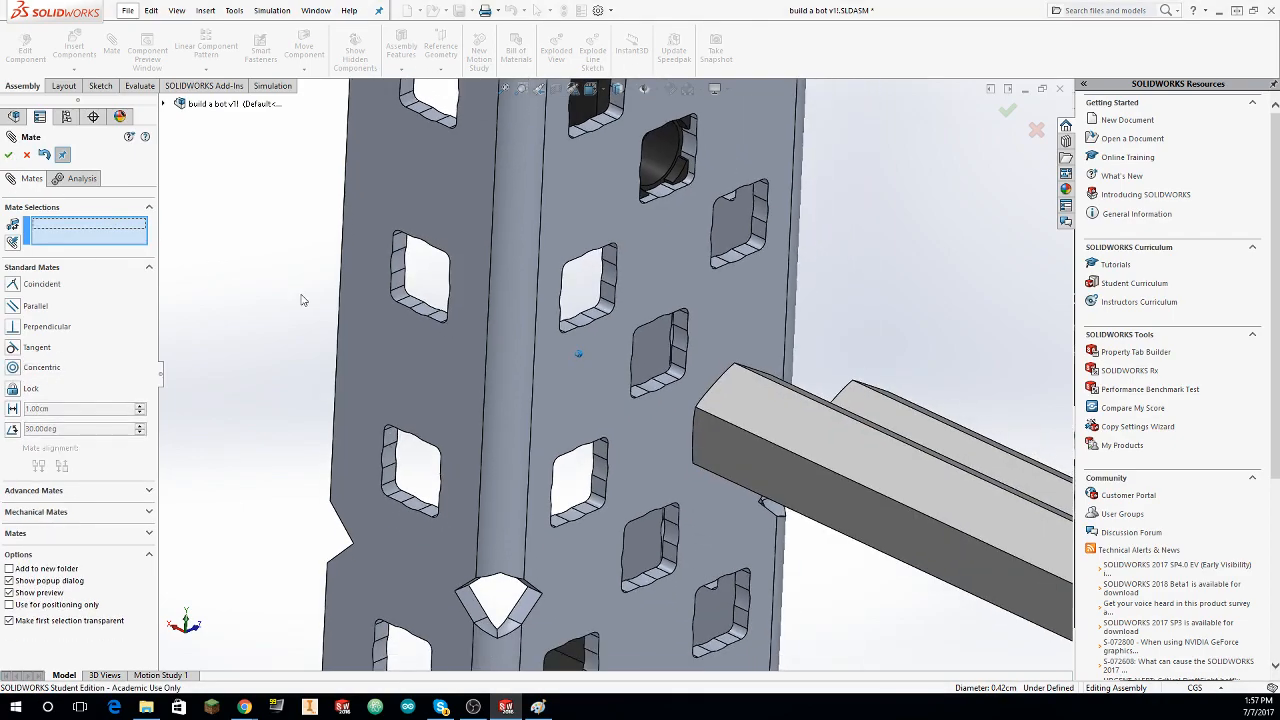
{"action": "scroll", "coordinate": [304, 300], "scroll_direction": "up", "scroll_amount": 4}
{"action": "middle_click_drag", "start_coordinate": [308, 304], "coordinate": [455, 345]}
{"action": "left_click", "coordinate": [607, 346]}
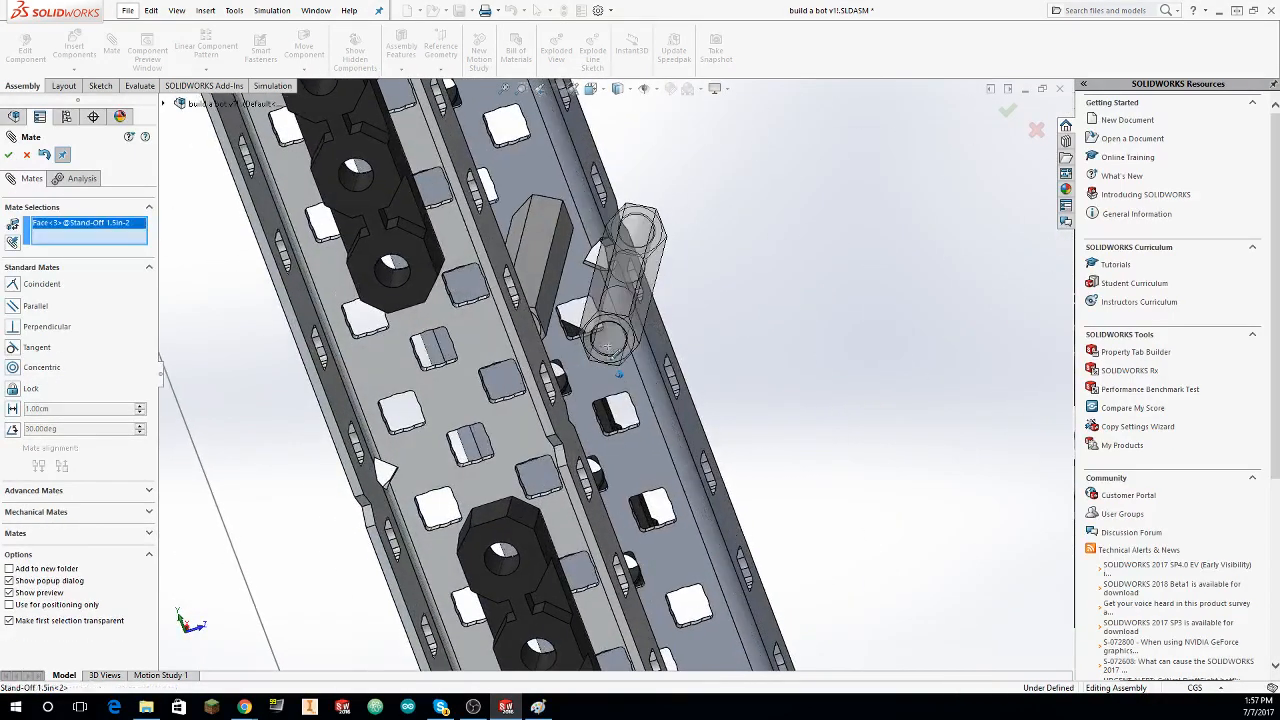
{"action": "middle_click_drag", "start_coordinate": [607, 346], "coordinate": [686, 354]}
{"action": "scroll", "coordinate": [660, 354], "scroll_direction": "down", "scroll_amount": 3}
{"action": "scroll", "coordinate": [686, 354], "scroll_direction": "down", "scroll_amount": 4}
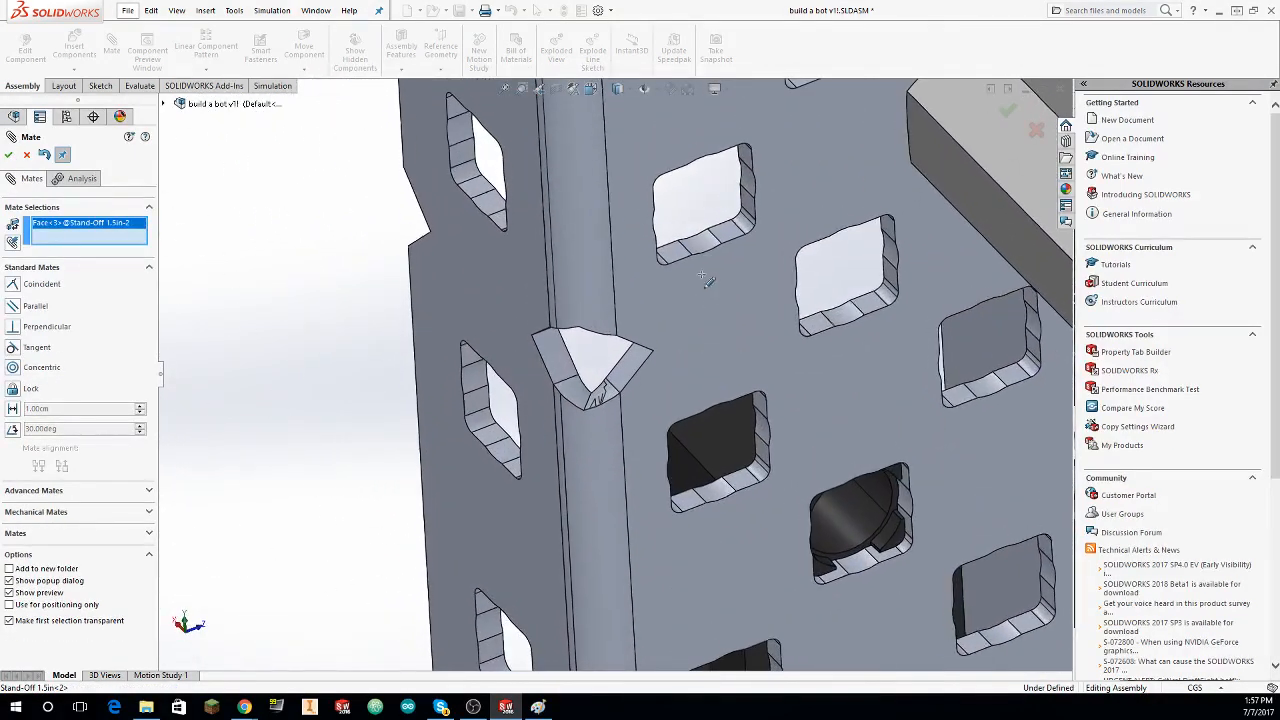
{"action": "left_click", "coordinate": [711, 254]}
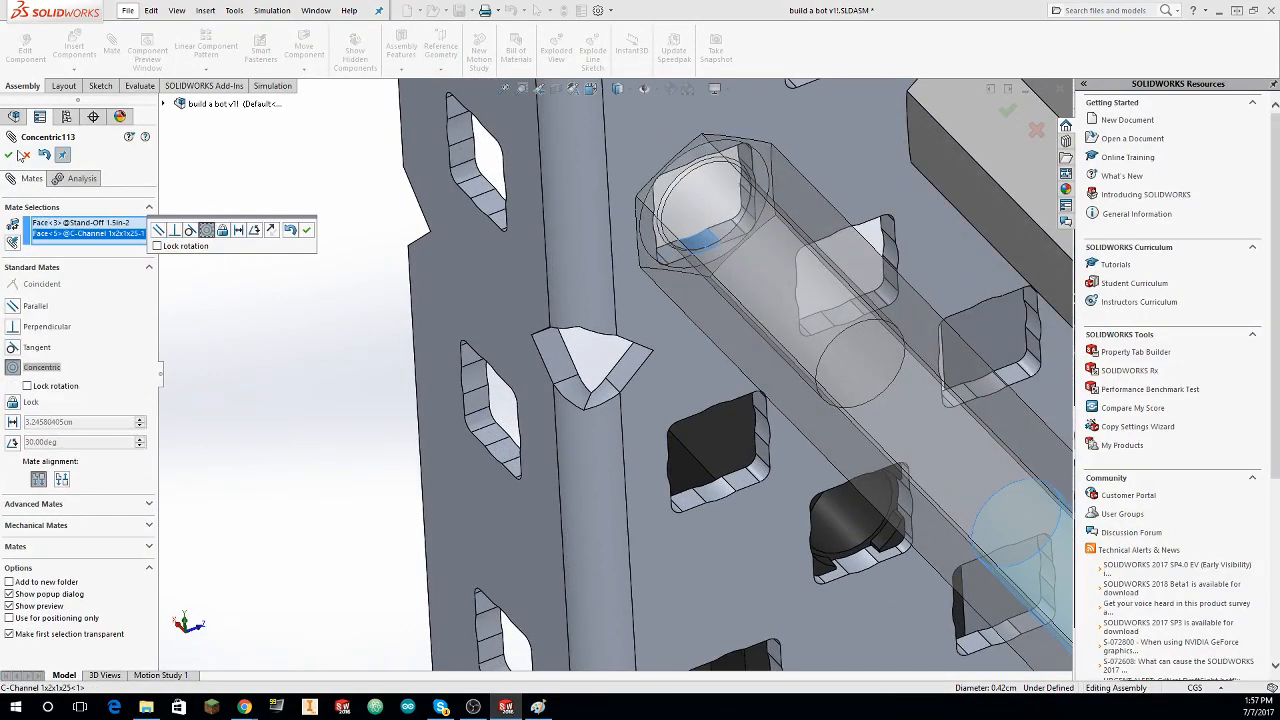
{"action": "left_click", "coordinate": [9, 155]}
Step: Mate the duplicate stand-off's free end face coincident with the shorter C-channel's wide perforated face, and finish mating
{"action": "scroll", "coordinate": [622, 385], "scroll_direction": "up", "scroll_amount": 3}
{"action": "middle_click_drag", "start_coordinate": [680, 425], "coordinate": [784, 479]}
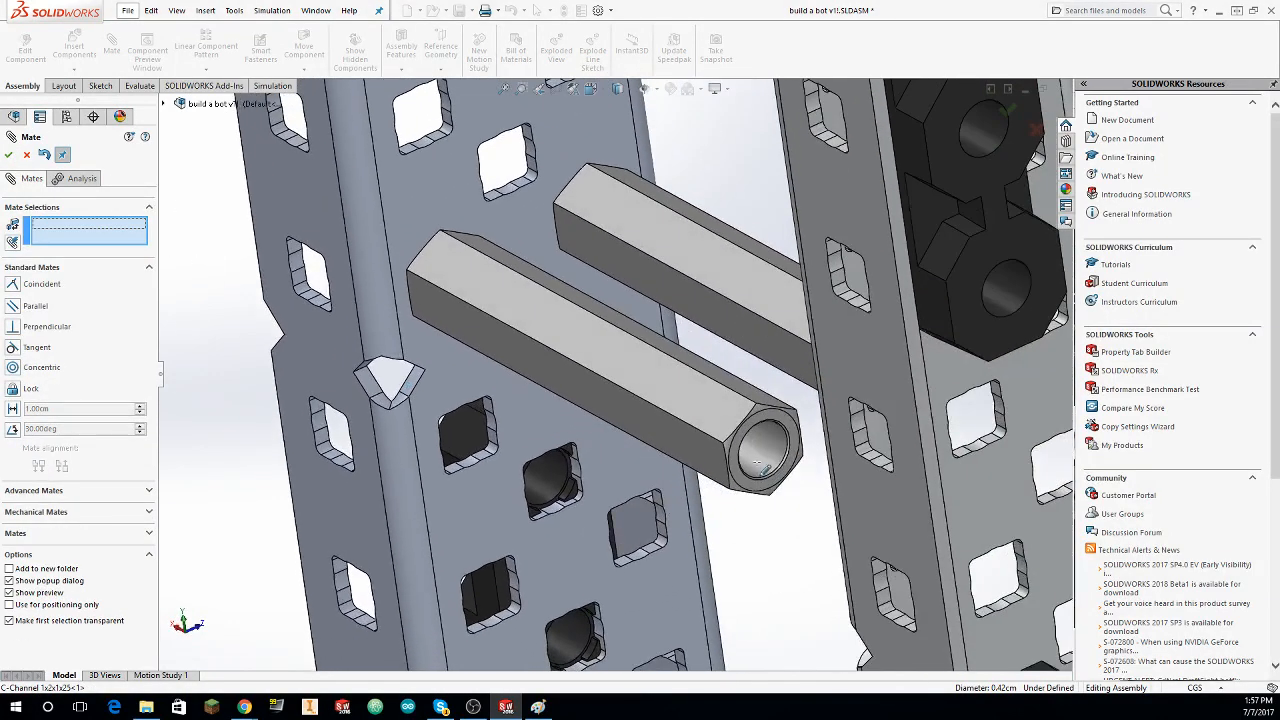
{"action": "left_click", "coordinate": [795, 468]}
{"action": "middle_click_drag", "start_coordinate": [944, 479], "coordinate": [1007, 443]}
{"action": "left_click", "coordinate": [930, 442]}
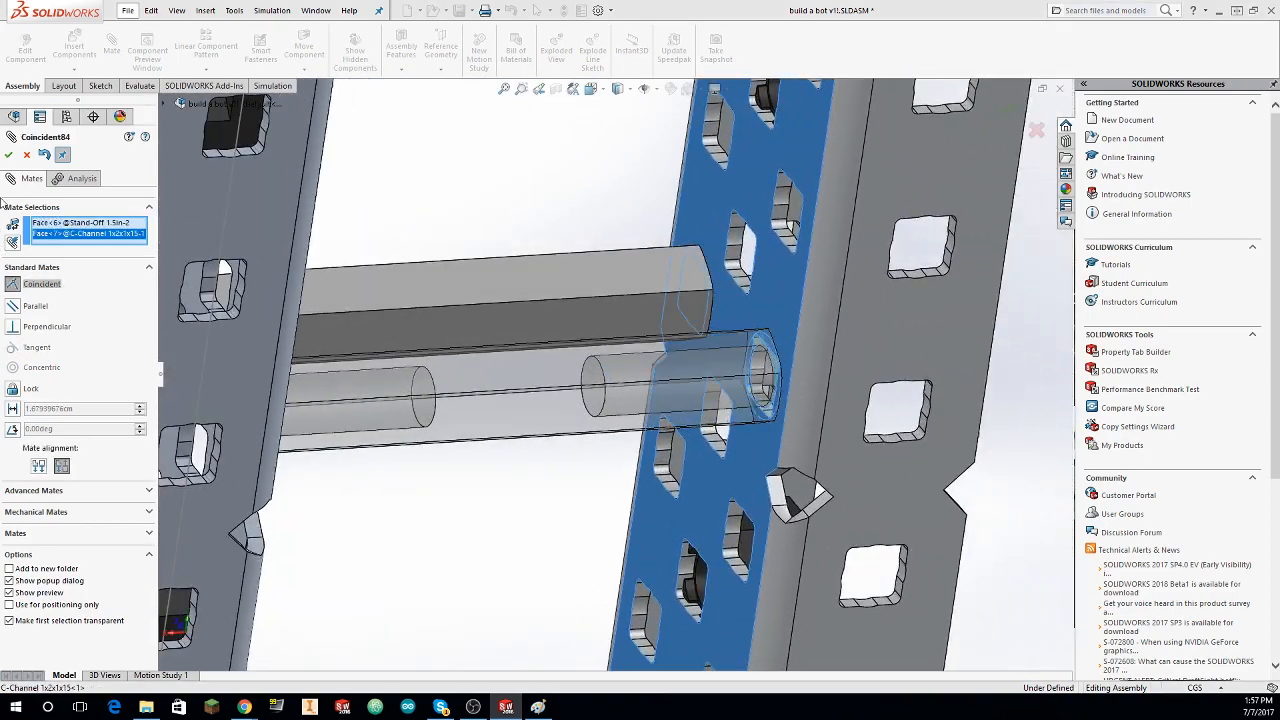
{"action": "left_click", "coordinate": [9, 155]}
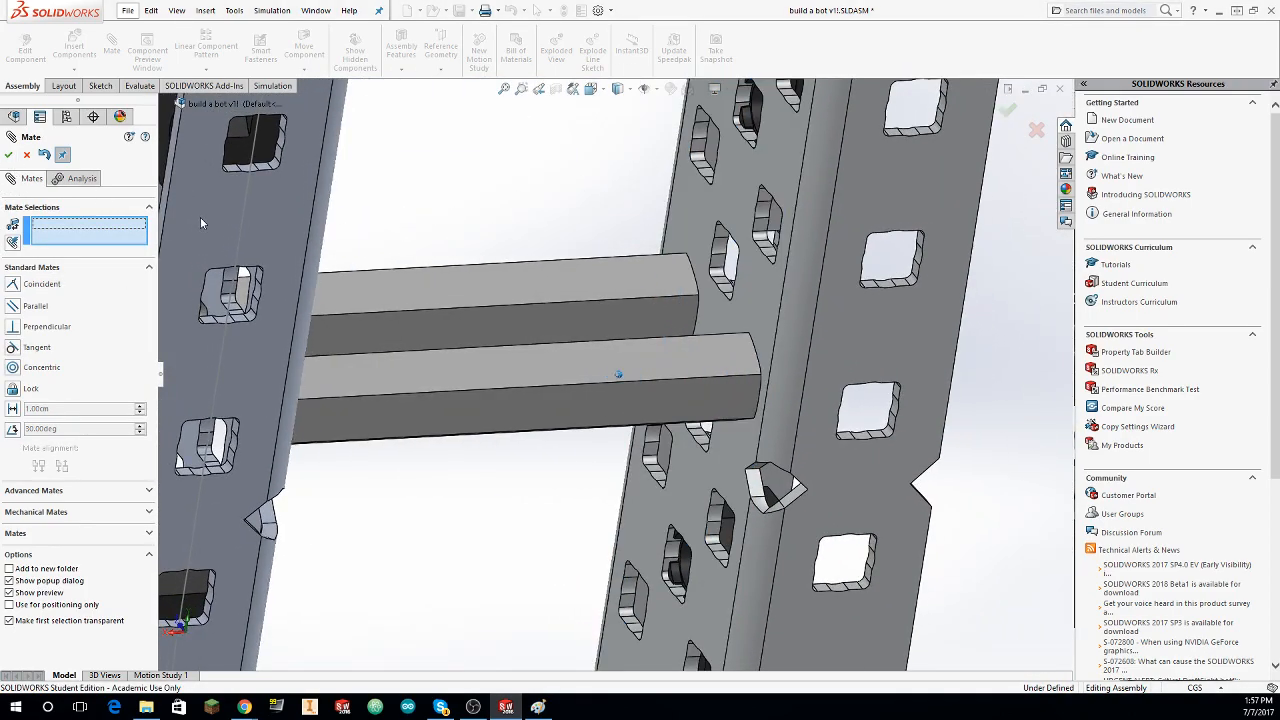
{"action": "scroll", "coordinate": [686, 334], "scroll_direction": "up", "scroll_amount": 3}
{"action": "middle_click_drag", "start_coordinate": [686, 334], "coordinate": [592, 404]}
{"action": "scroll", "coordinate": [627, 460], "scroll_direction": "up", "scroll_amount": 3}
{"action": "scroll", "coordinate": [548, 386], "scroll_direction": "down", "scroll_amount": 3}
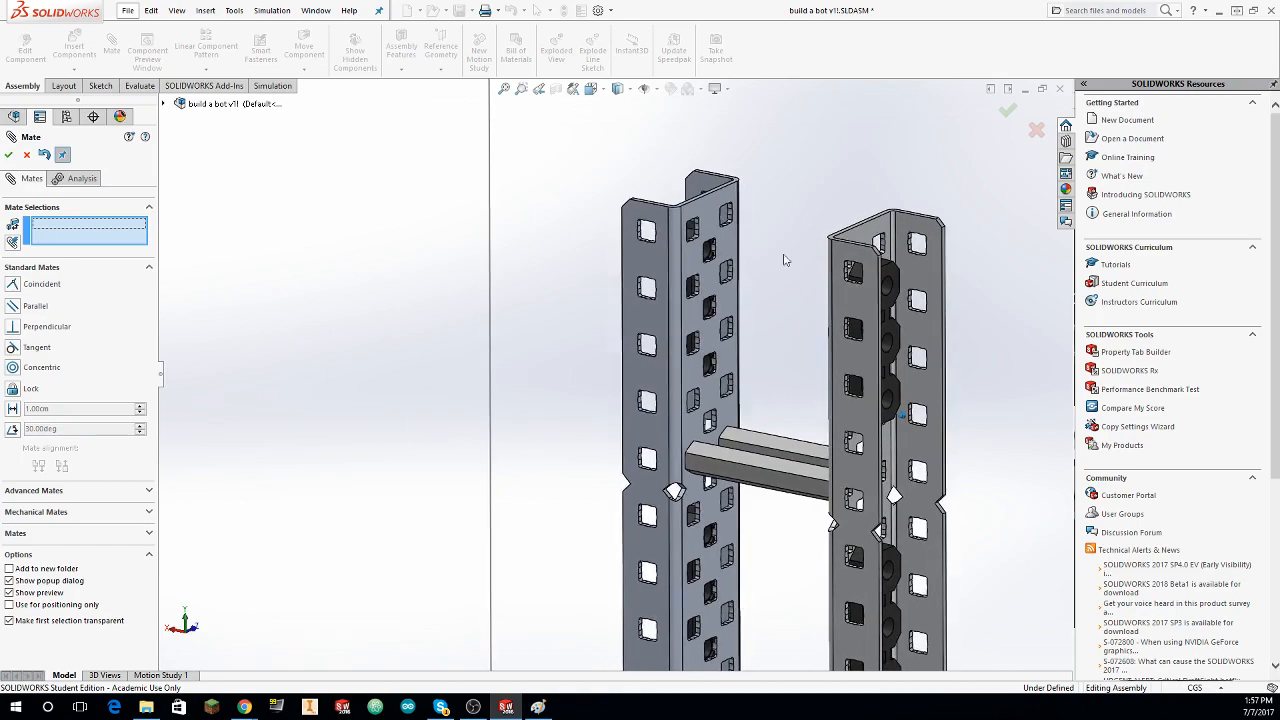
{"action": "mouse_move", "coordinate": [720, 370]}
{"action": "middle_mouse_down"}
{"action": "mouse_move", "coordinate": [725, 522]}
{"action": "mouse_move", "coordinate": [609, 471]}
{"action": "middle_mouse_up"}
{"action": "key", "text": "Escape"}
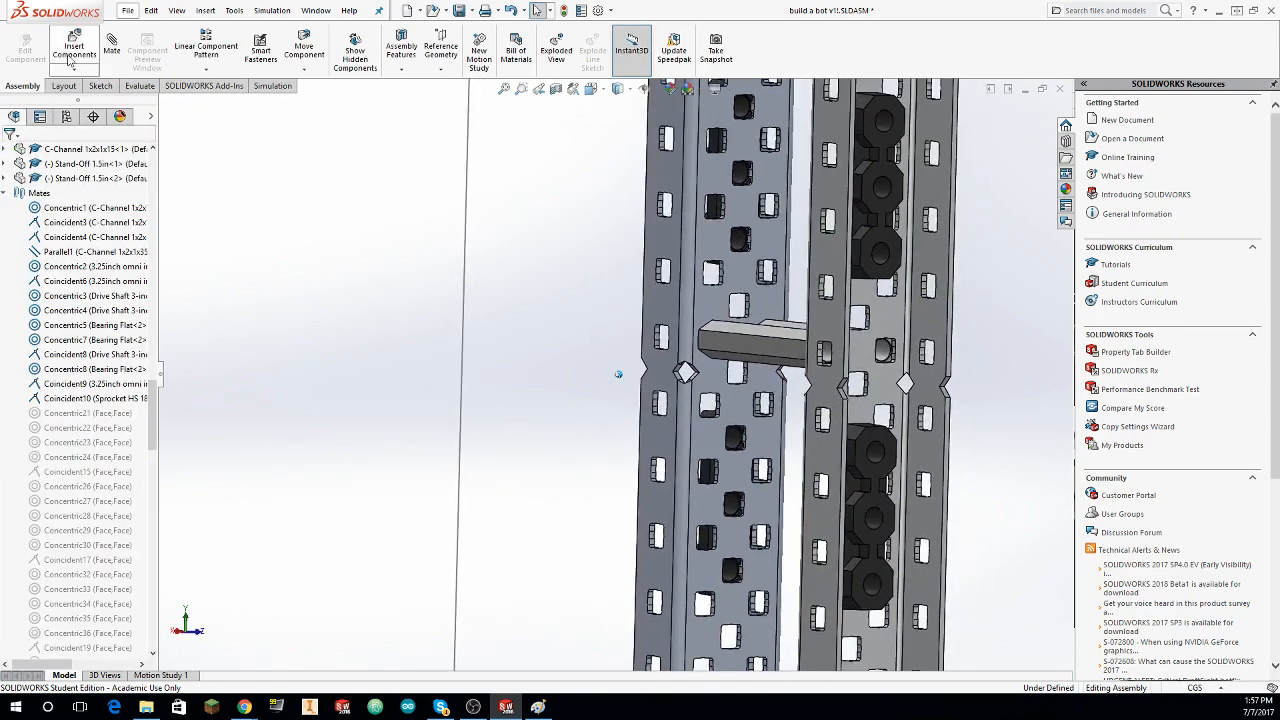
Step: Insert Gear HS 60 Tooth.SLDPRT from the library's Gears, Sprocket & Chain > High Strength Gears folder, rotated 90 degrees about Y, beside the C-channels
{"action": "left_click", "coordinate": [75, 46]}
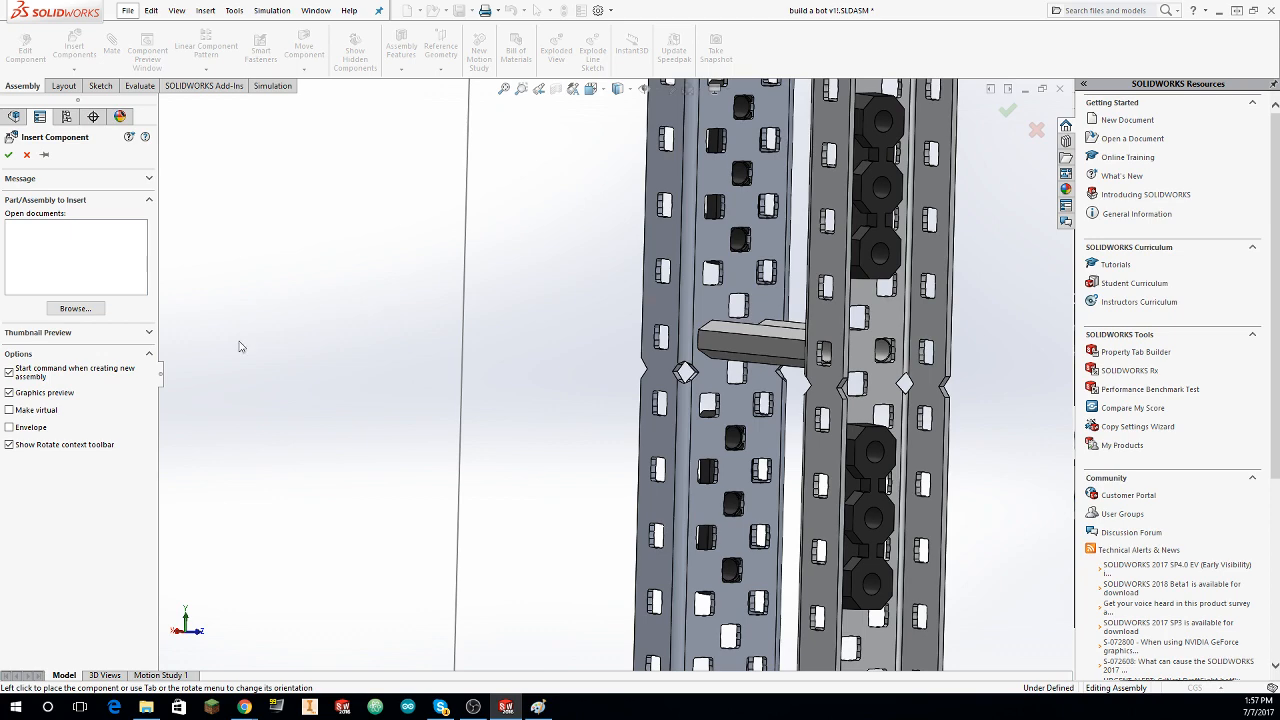
{"action": "left_click", "coordinate": [72, 308]}
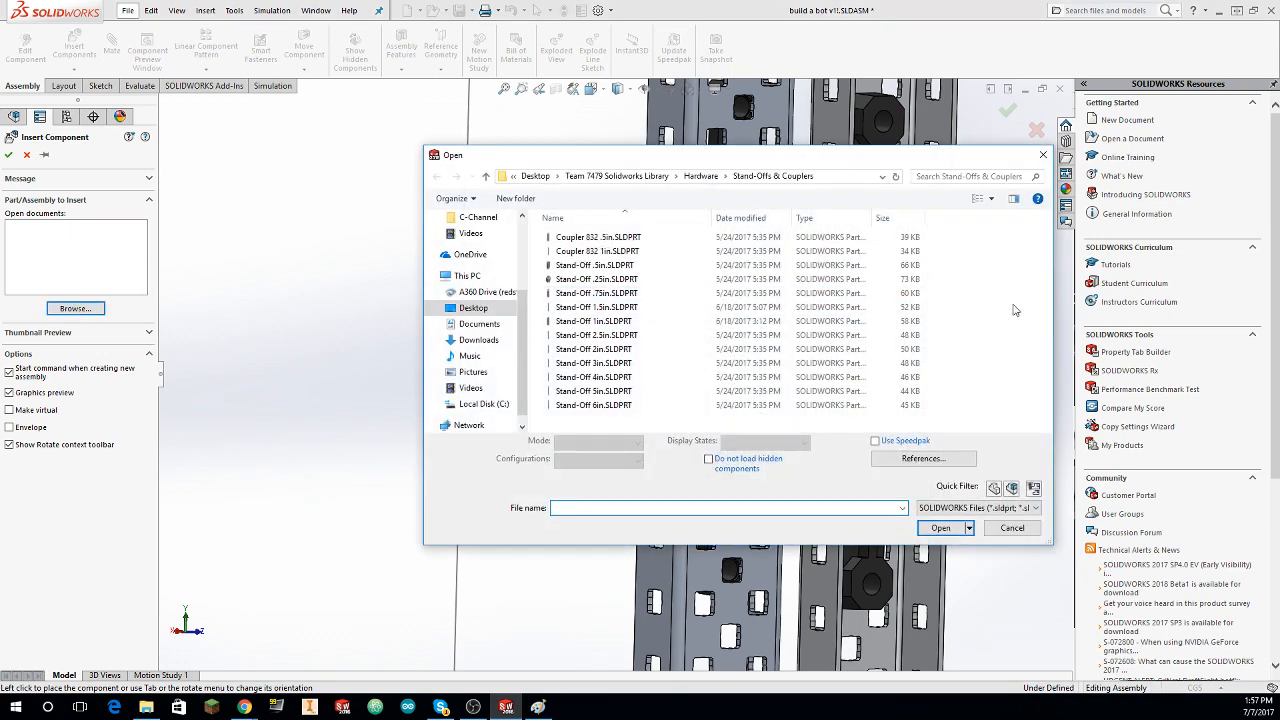
{"action": "left_click", "coordinate": [711, 178]}
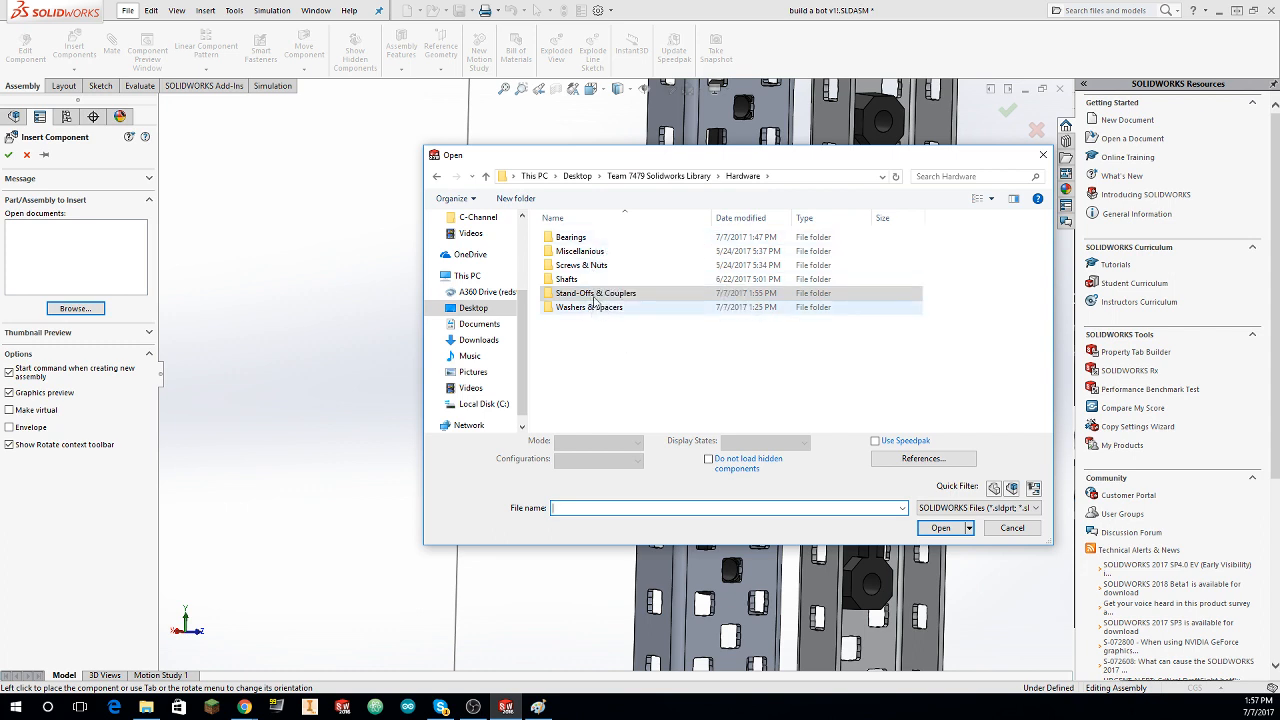
{"action": "left_click", "coordinate": [680, 176]}
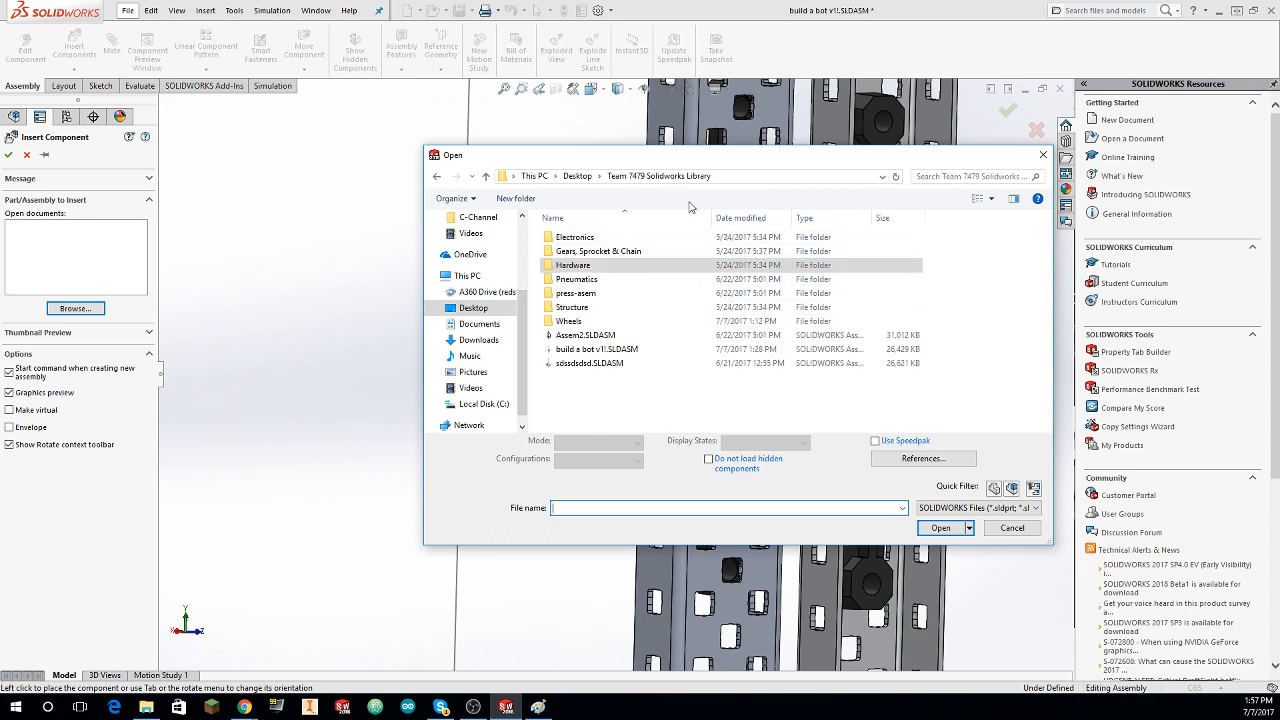
{"action": "double_click", "coordinate": [597, 253]}
{"action": "double_click", "coordinate": [600, 238]}
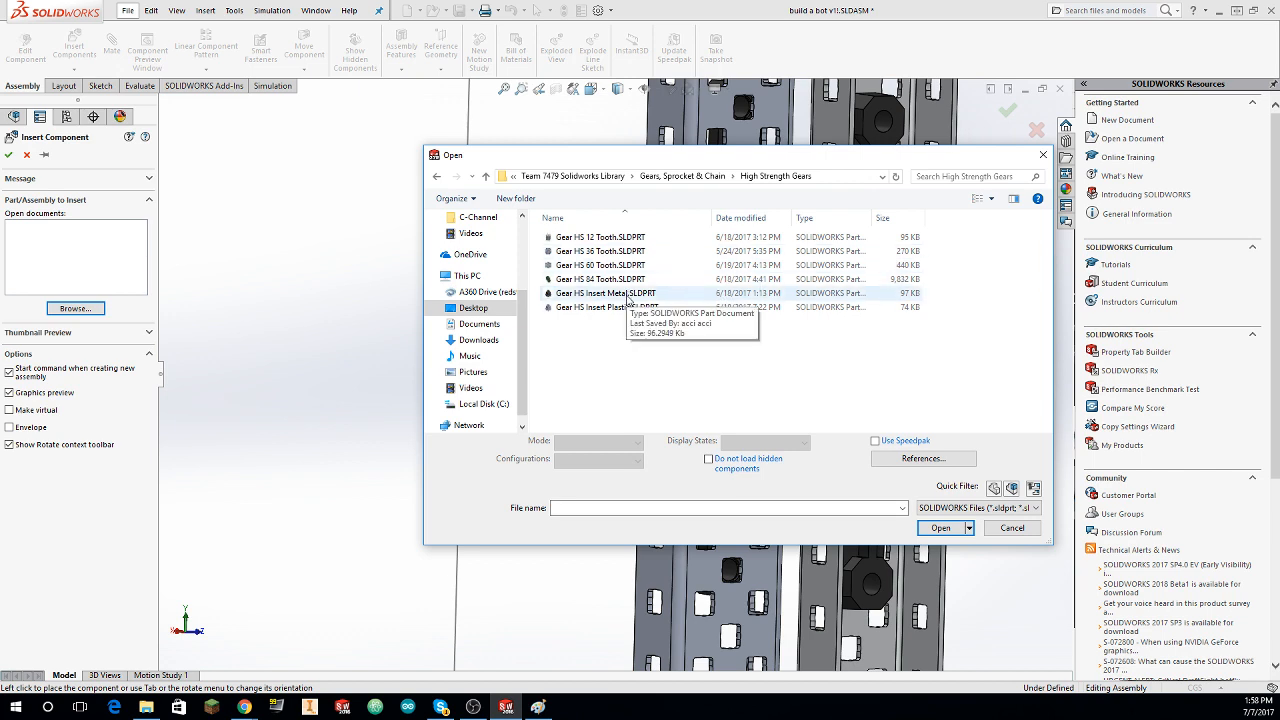
{"action": "left_click", "coordinate": [600, 265]}
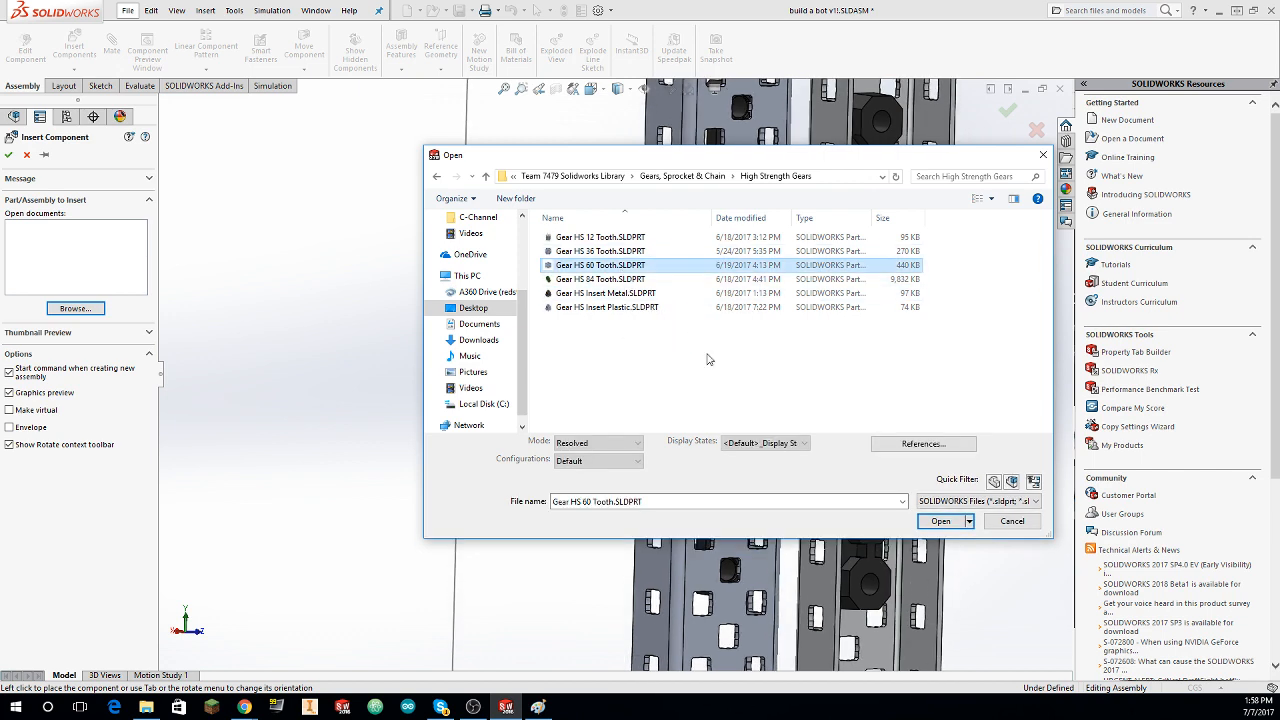
{"action": "left_click", "coordinate": [953, 523]}
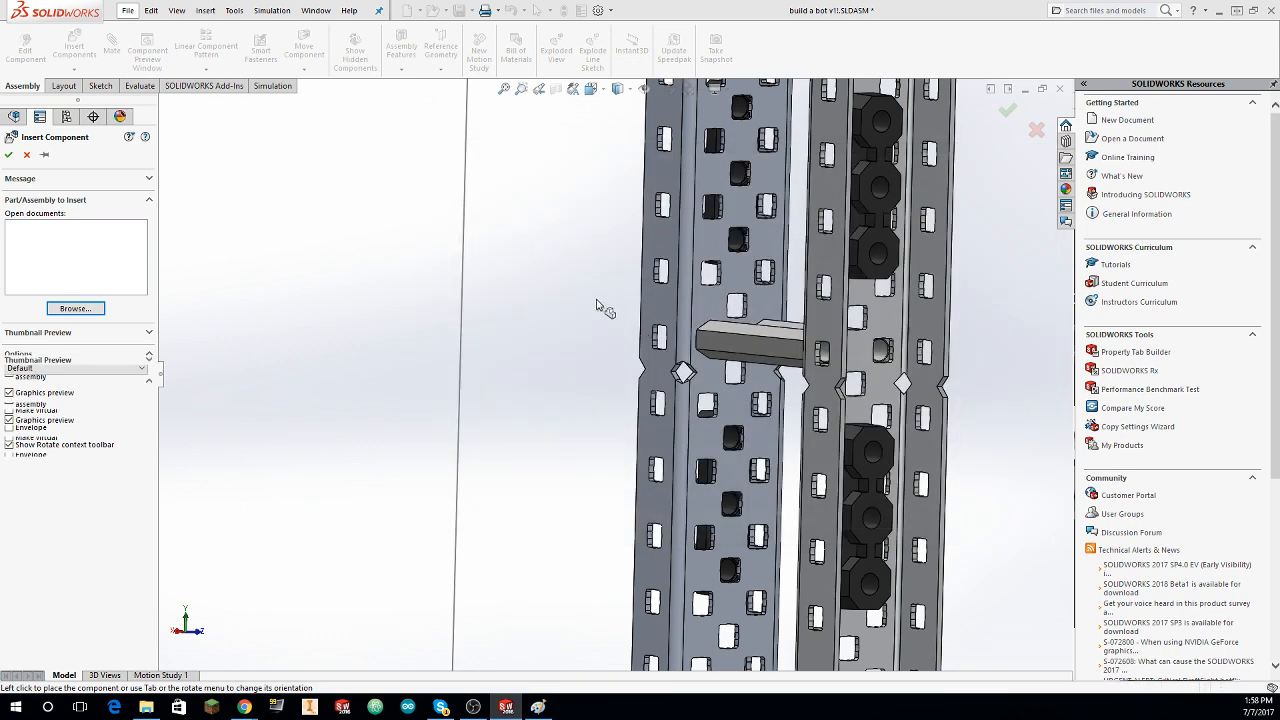
{"action": "right_click", "coordinate": [520, 345]}
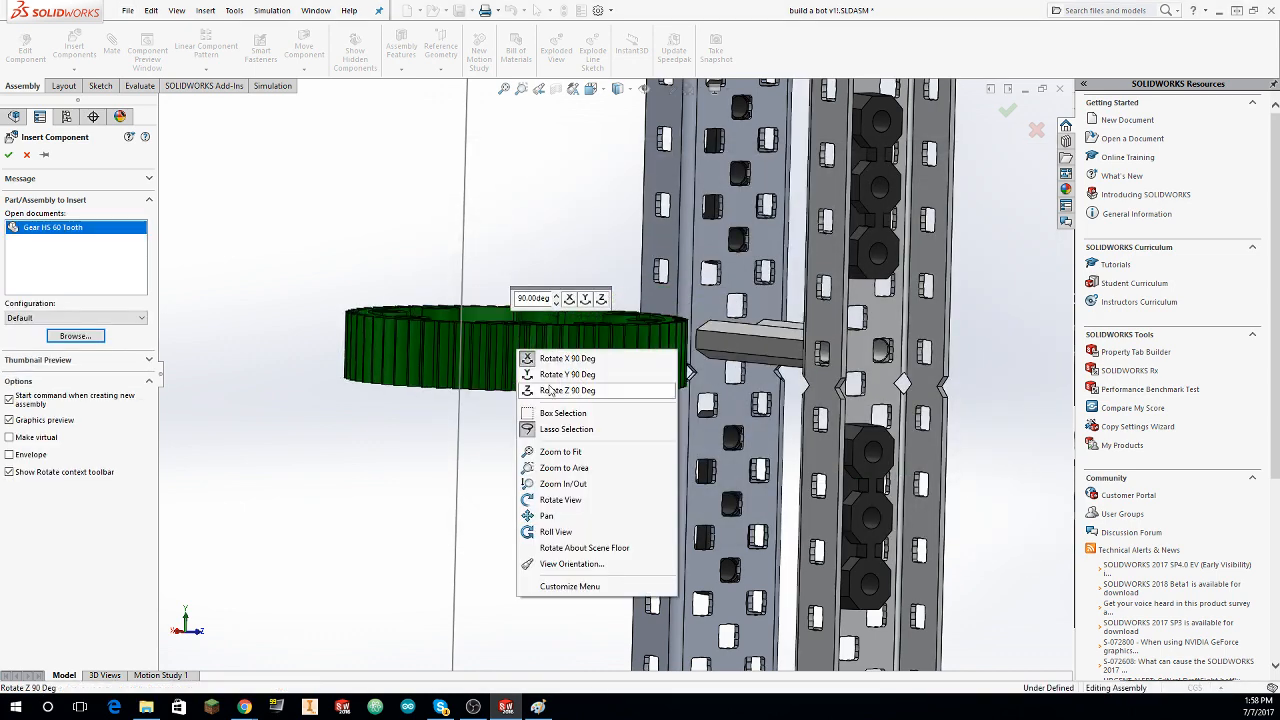
{"action": "left_click", "coordinate": [551, 376]}
{"action": "left_click", "coordinate": [531, 400]}
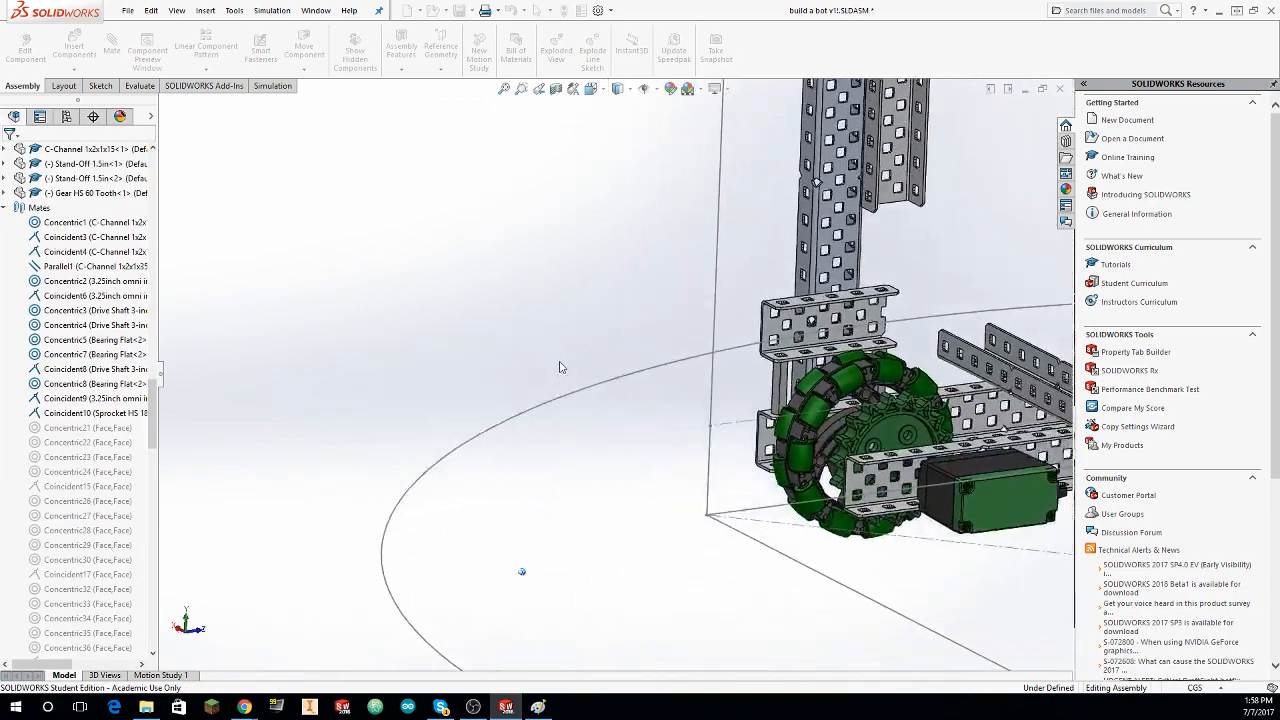
Step: Mate the 60-tooth gear's hub face coincident with the taller C-channel's wide face and move the gear between the channels below the stand-offs
{"action": "key", "text": "ctrl+4"}
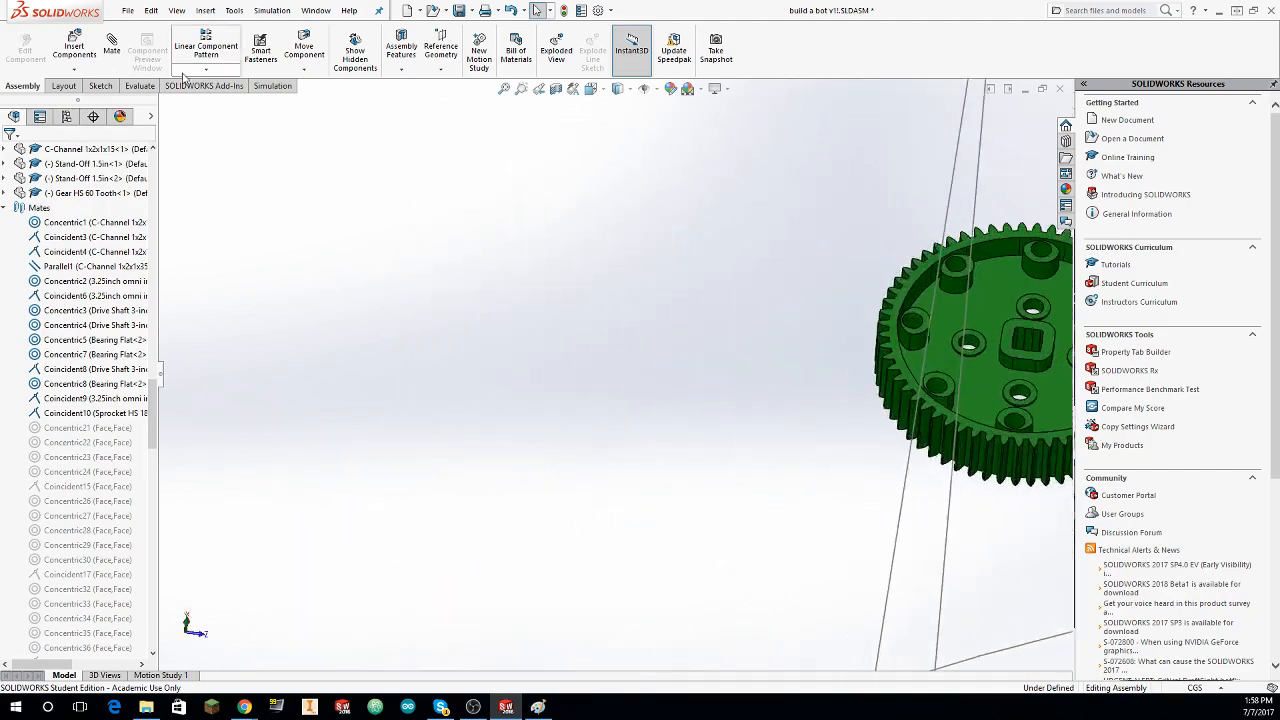
{"action": "left_click", "coordinate": [111, 50]}
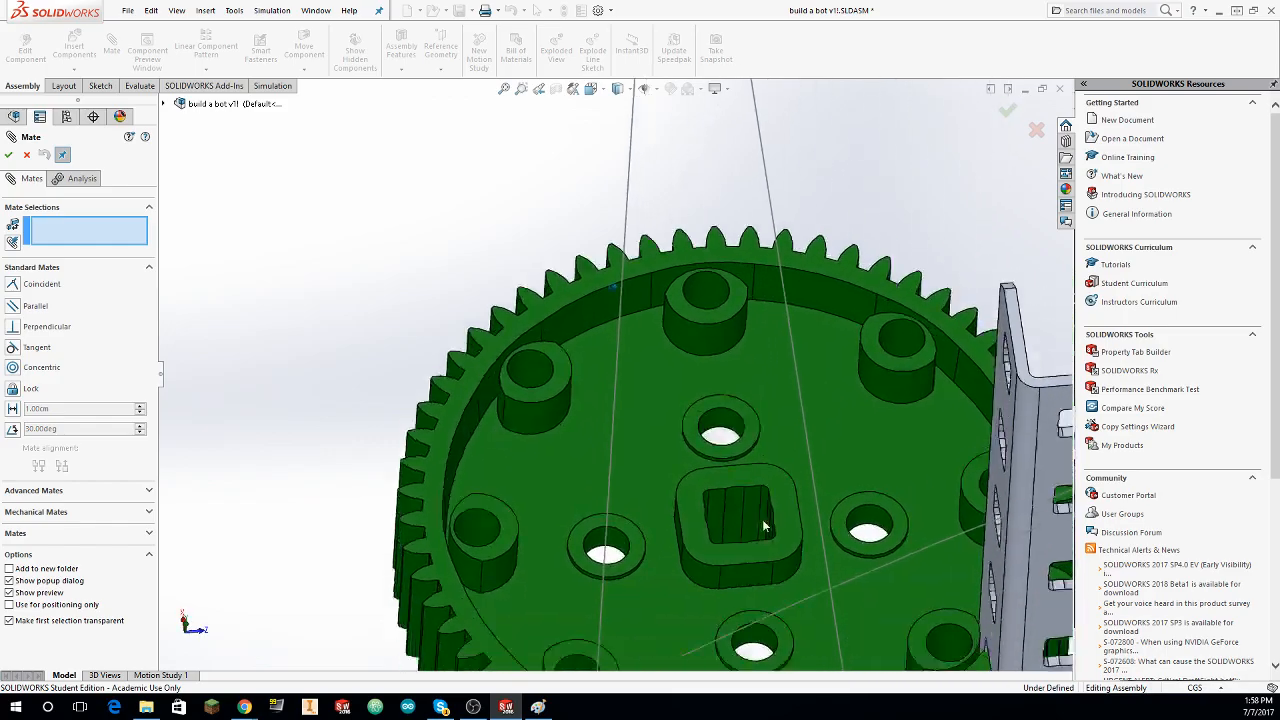
{"action": "left_click", "coordinate": [710, 335]}
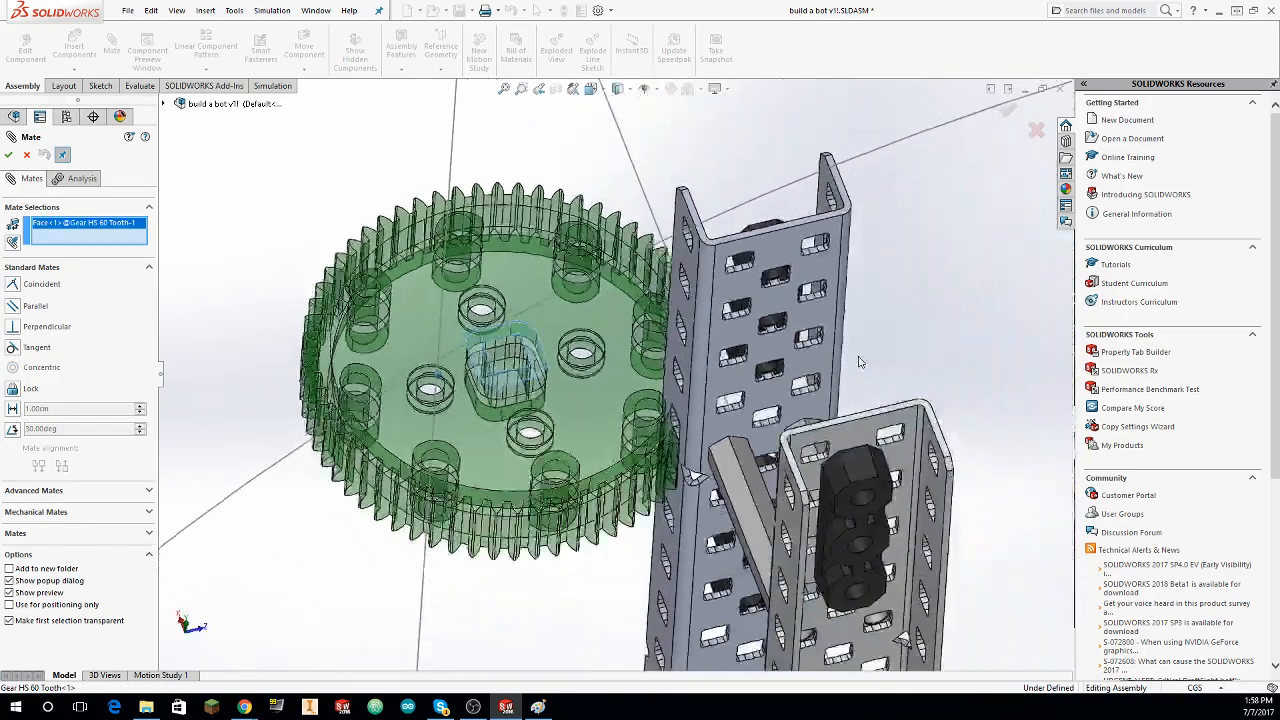
{"action": "left_click", "coordinate": [702, 330]}
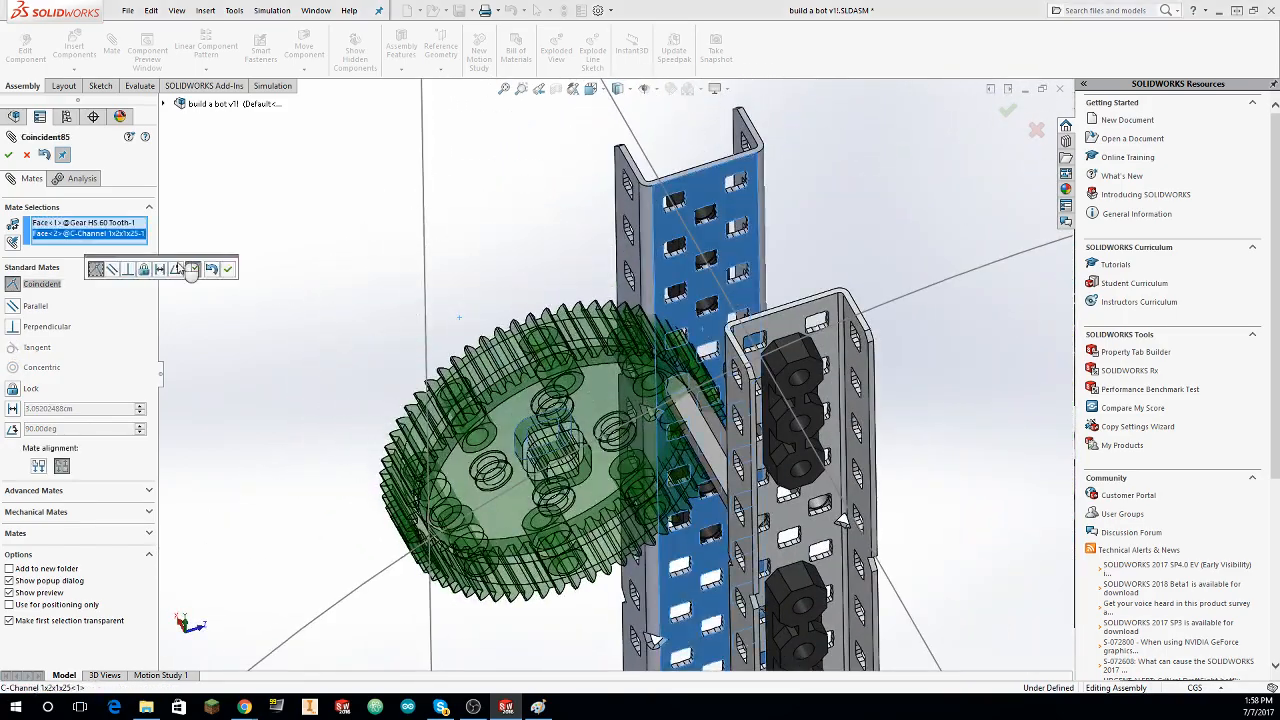
{"action": "left_click", "coordinate": [229, 268]}
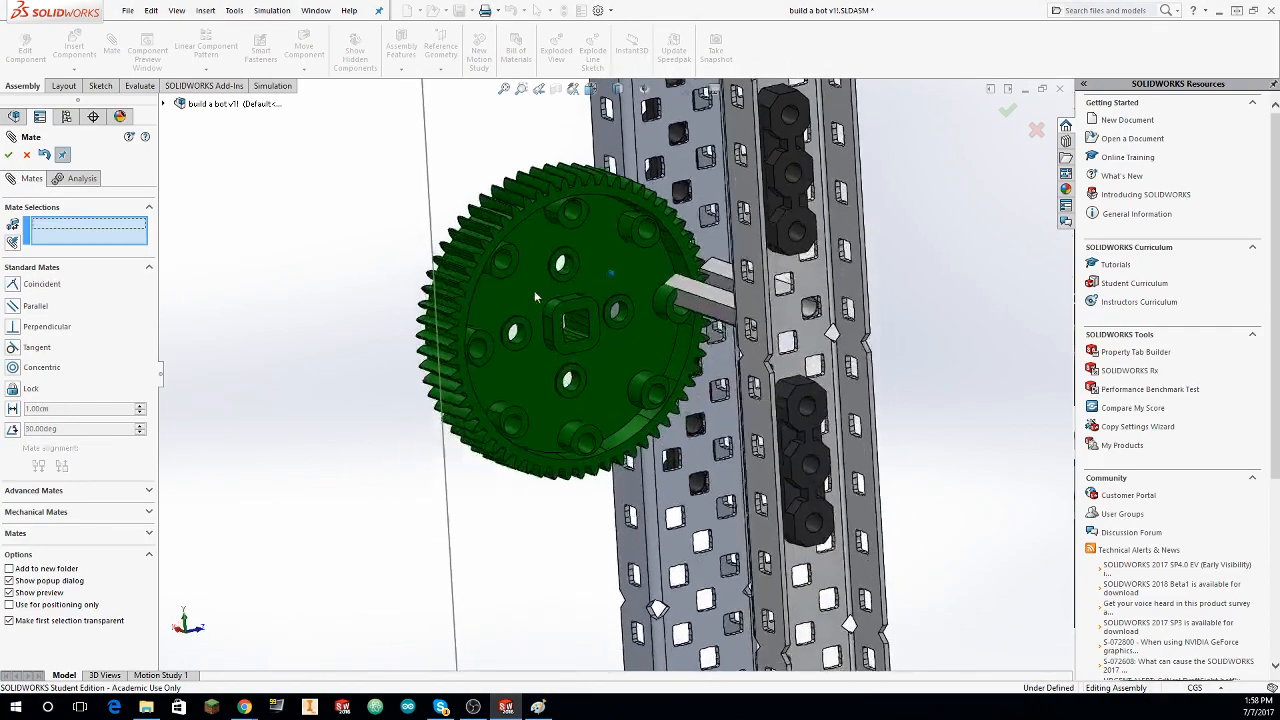
{"action": "left_click_drag", "start_coordinate": [574, 296], "coordinate": [721, 428]}
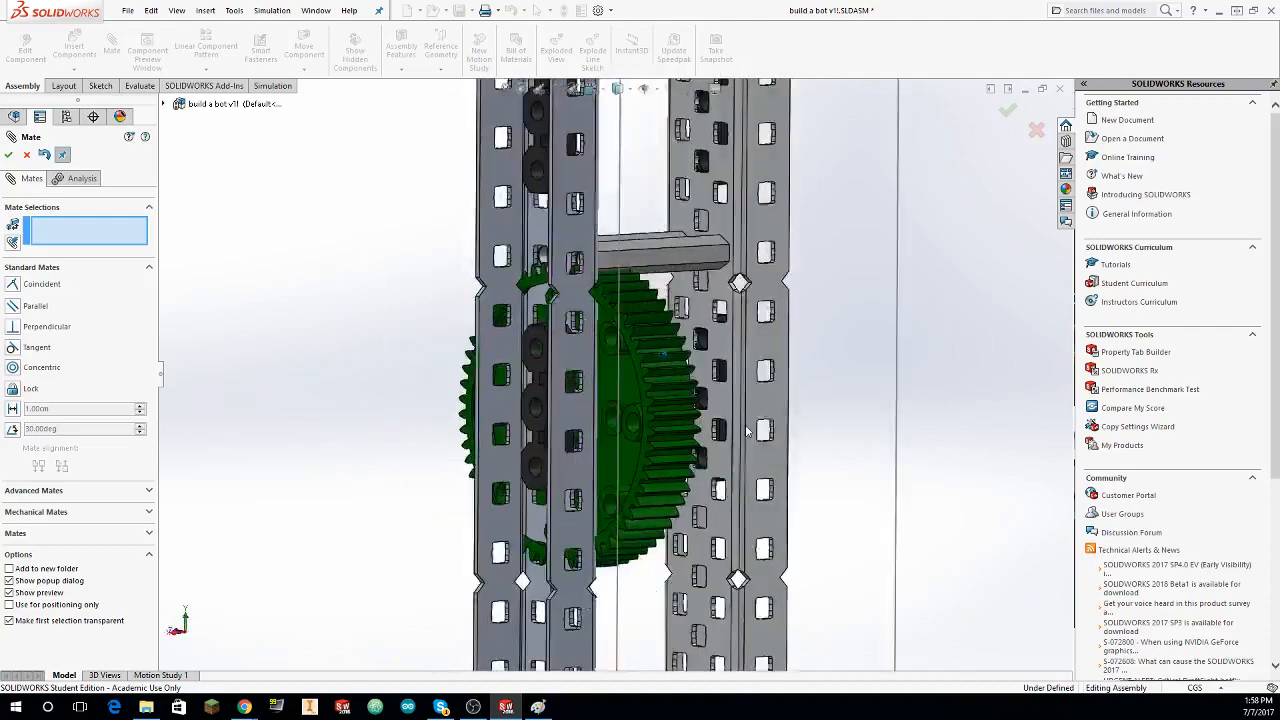
{"action": "key", "text": "Escape"}
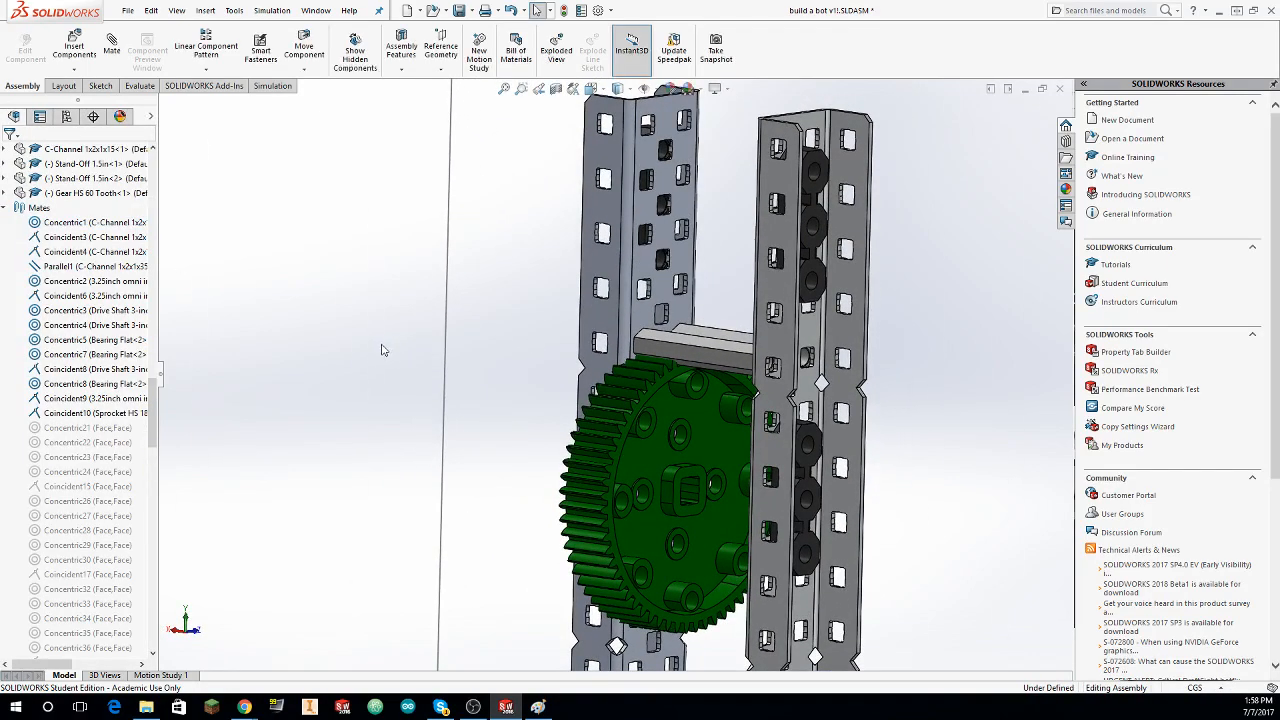
Step: Delete the 60-tooth gear from the assembly
{"action": "left_click", "coordinate": [686, 489]}
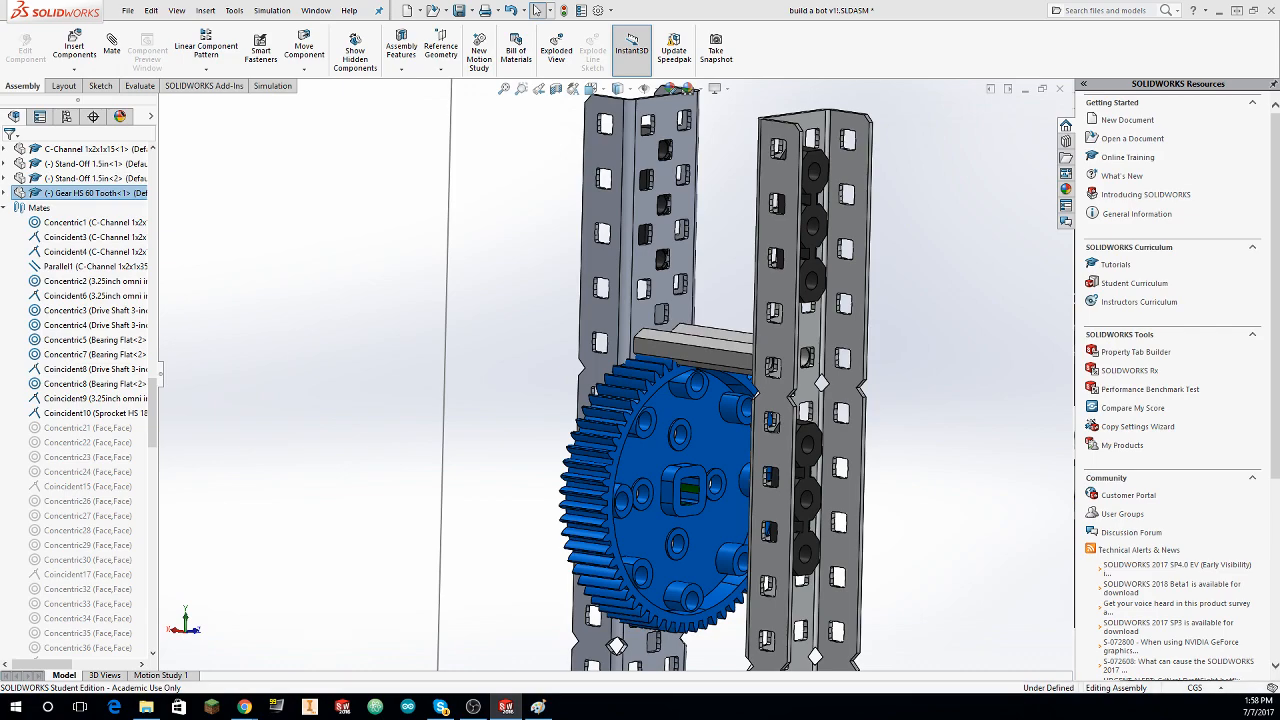
{"action": "key", "text": "Delete"}
{"action": "middle_click_drag", "start_coordinate": [1023, 306], "coordinate": [614, 371]}
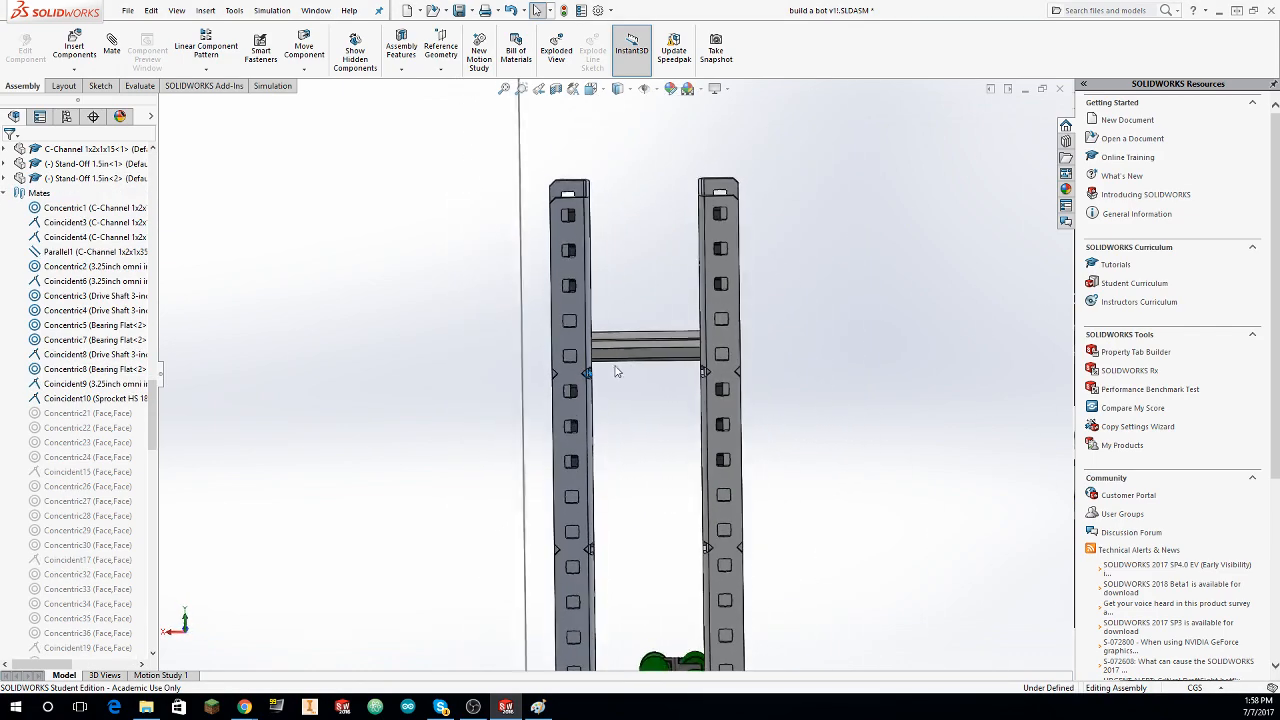
Step: Delete the concentric mates Concentric112 and Concentric113 that fix the two 1.5in stand-offs to the taller C-channel's holes
{"action": "middle_click_drag", "start_coordinate": [451, 423], "coordinate": [350, 445]}
{"action": "left_click", "coordinate": [633, 355]}
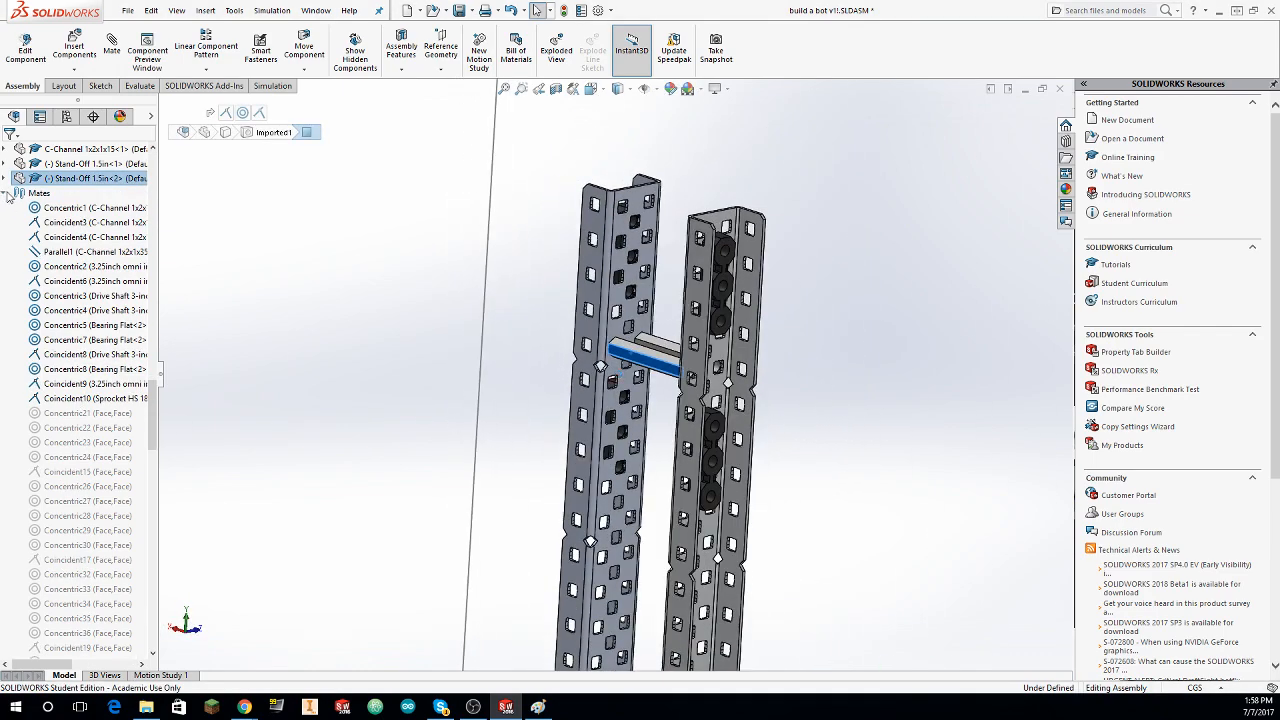
{"action": "scroll", "coordinate": [8, 195], "scroll_direction": "down", "scroll_amount": 20}
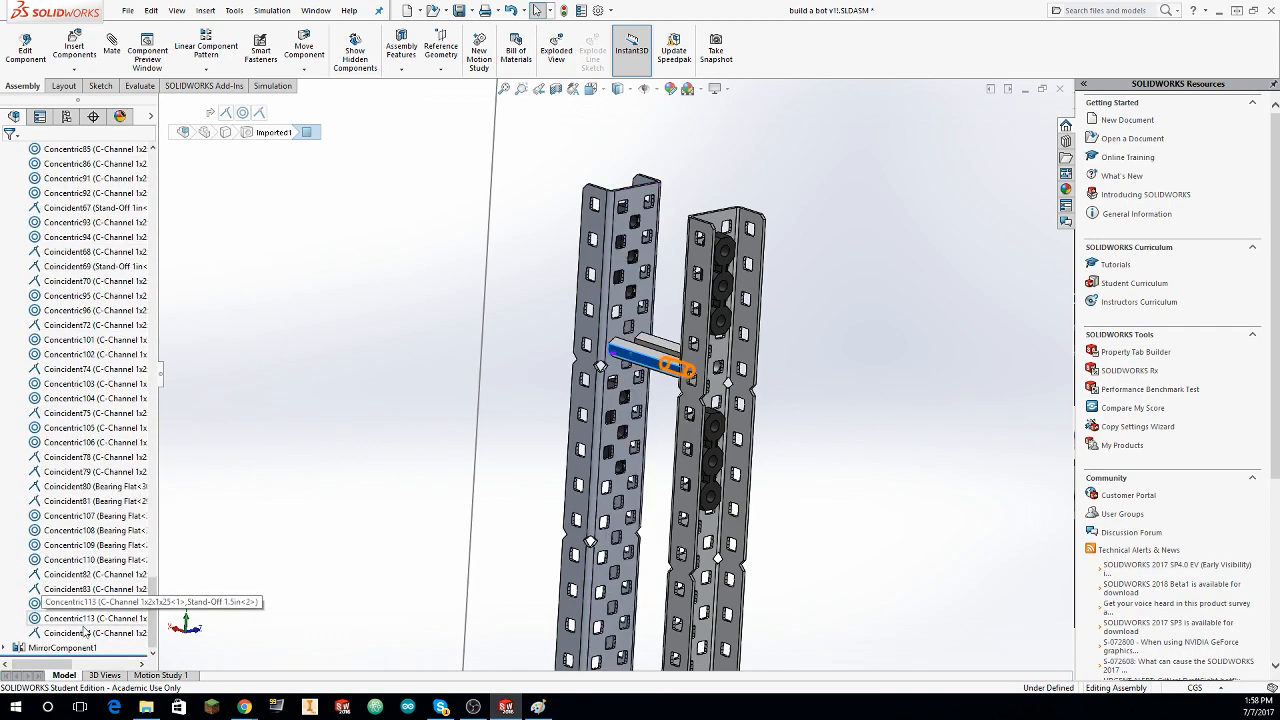
{"action": "left_click", "coordinate": [78, 619]}
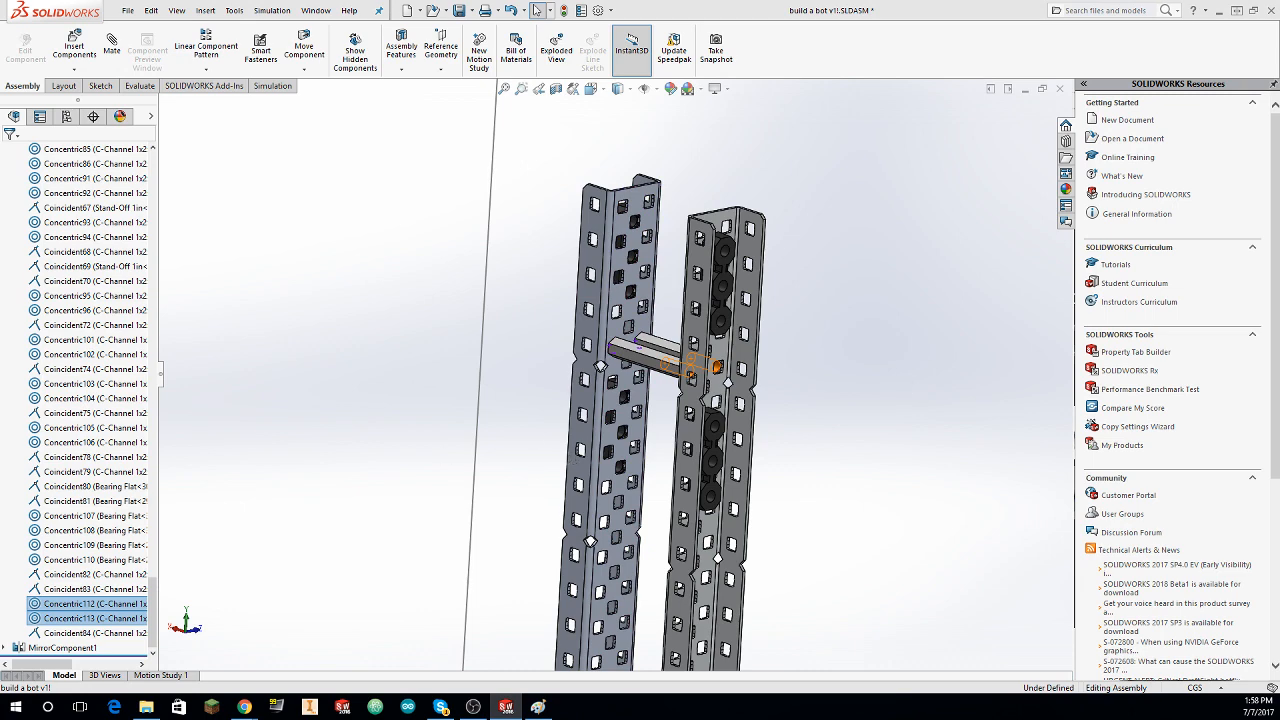
{"action": "left_click", "coordinate": [941, 328]}
Step: Move the two 1.5in stand-offs higher between the upright C-channels, placing one above the other
{"action": "middle_click_drag", "start_coordinate": [938, 330], "coordinate": [700, 358]}
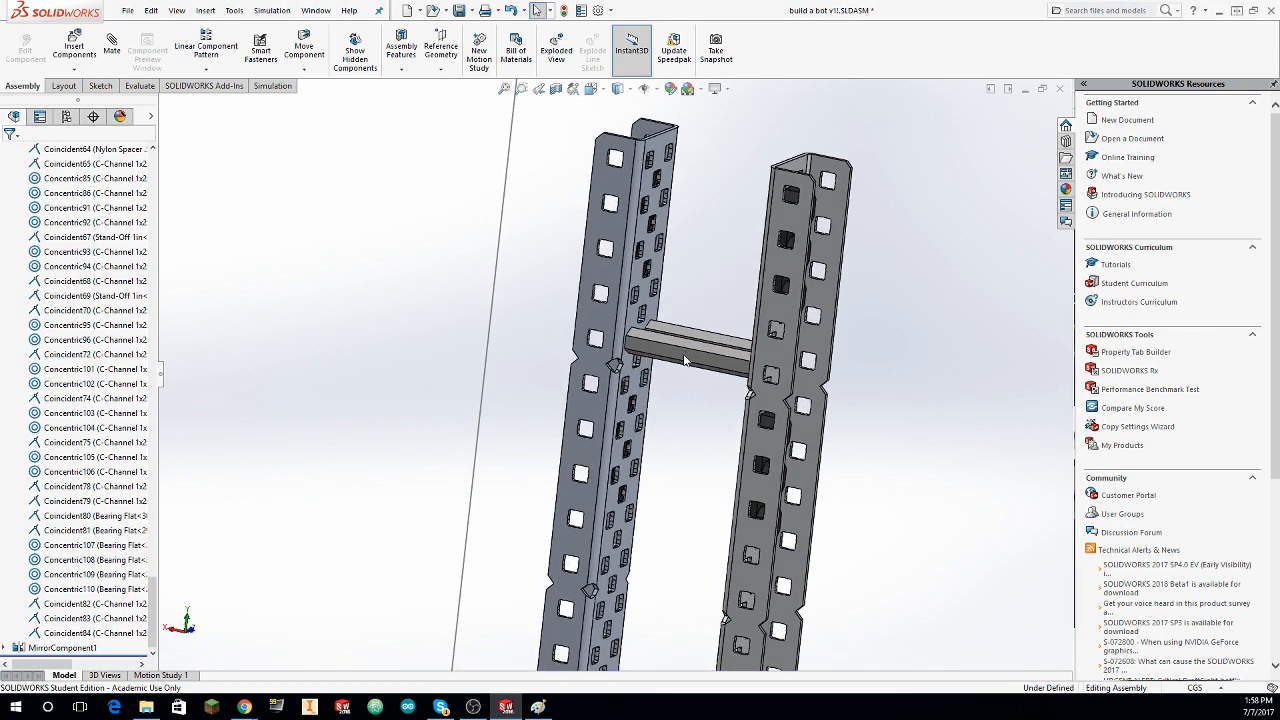
{"action": "left_click_drag", "start_coordinate": [686, 358], "coordinate": [710, 316]}
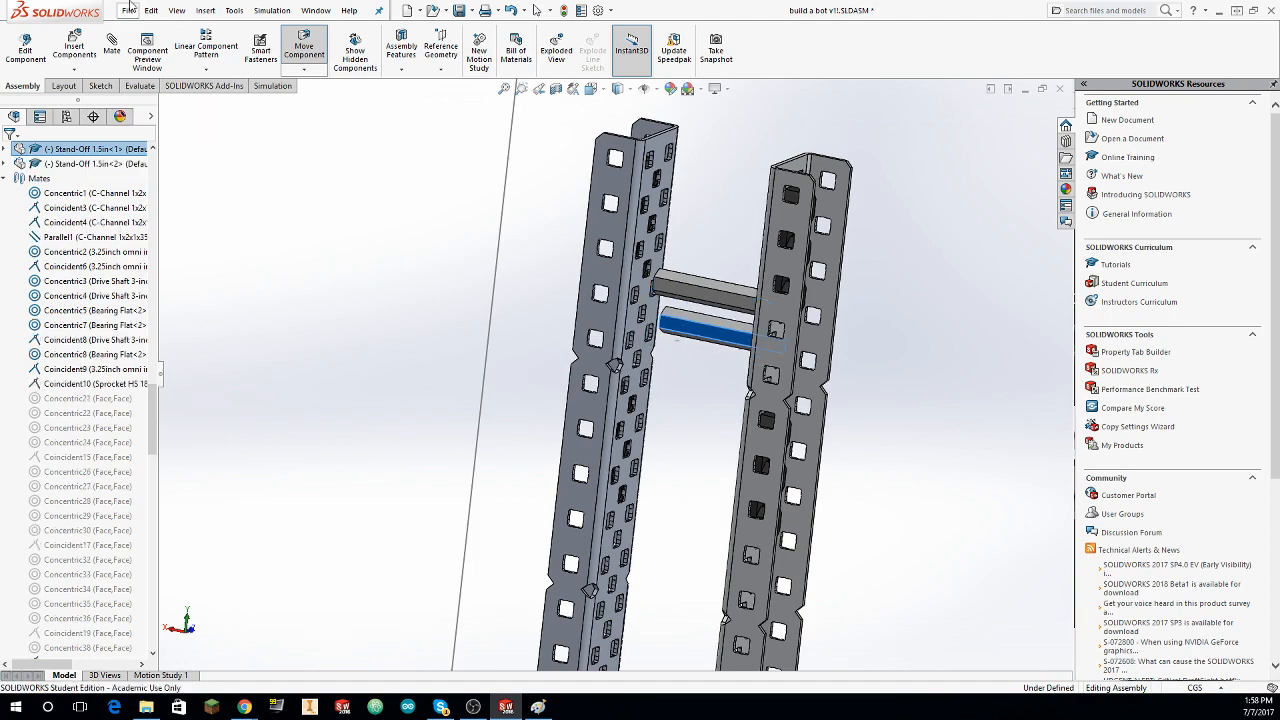
Step: Mate the bore of one 1.5in stand-off concentric with an upper hole in the taller C-channel's wide face
{"action": "middle_click_drag", "start_coordinate": [840, 322], "coordinate": [620, 321]}
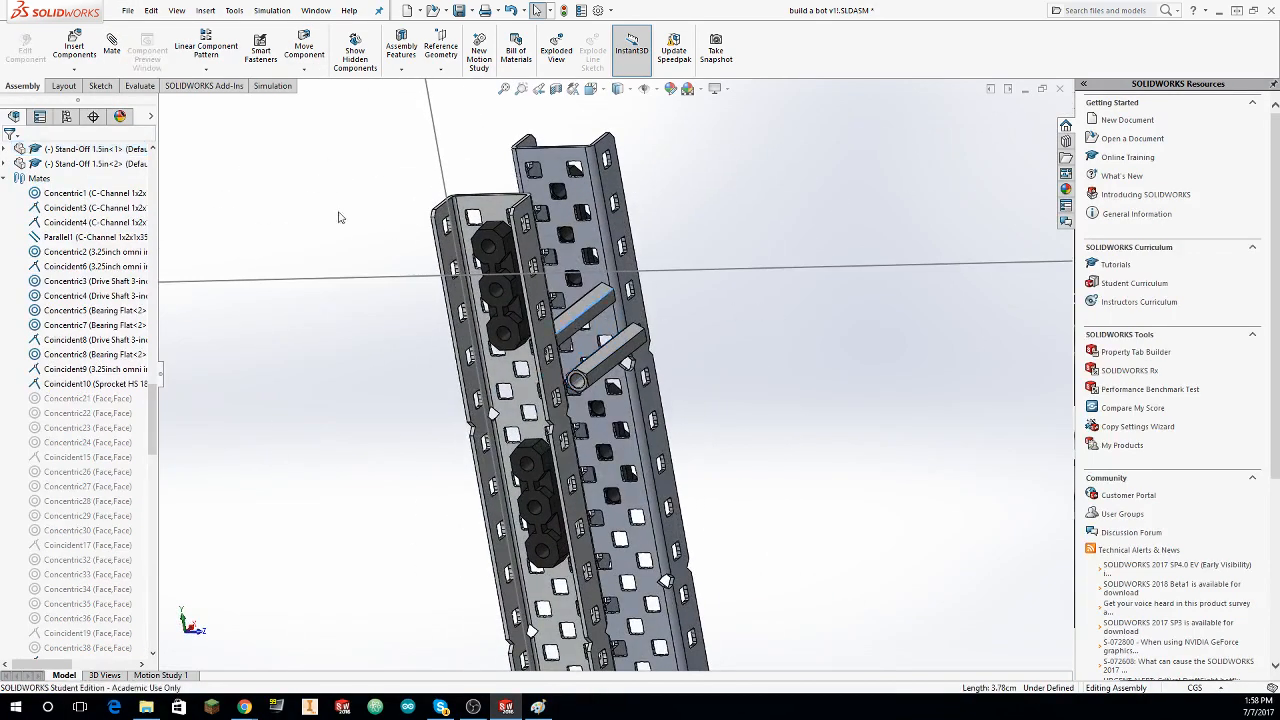
{"action": "left_click_drag", "start_coordinate": [598, 322], "coordinate": [729, 290]}
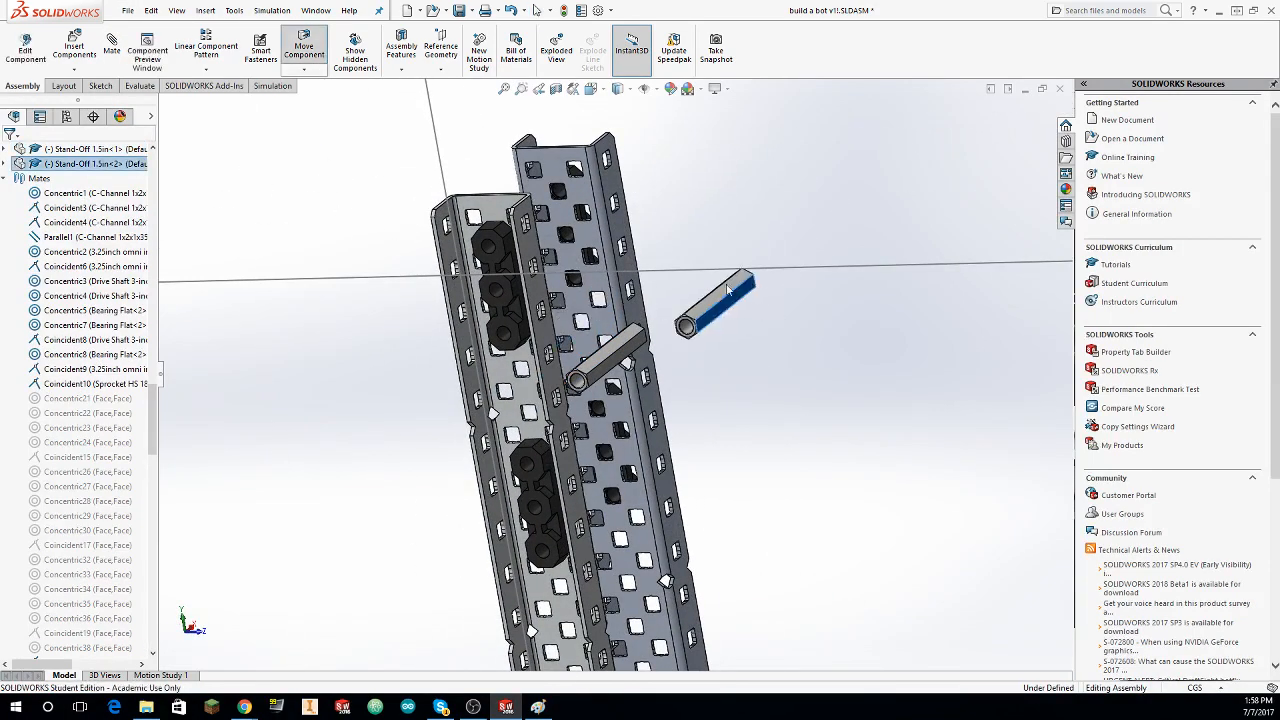
{"action": "left_click", "coordinate": [112, 45]}
{"action": "key", "text": "Escape"}
{"action": "scroll", "coordinate": [646, 358], "scroll_direction": "down", "scroll_amount": 6}
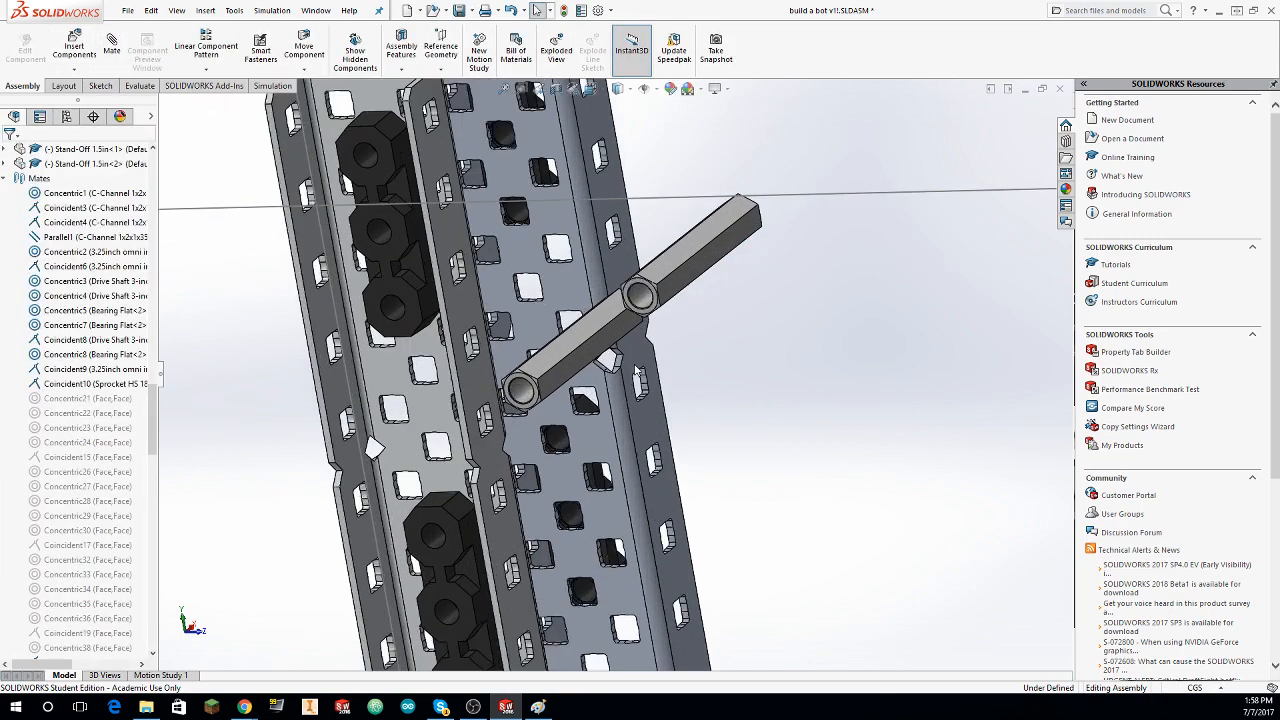
{"action": "left_click", "coordinate": [650, 269]}
{"action": "middle_click_drag", "start_coordinate": [650, 269], "coordinate": [499, 234]}
{"action": "scroll", "coordinate": [499, 234], "scroll_direction": "down", "scroll_amount": 2}
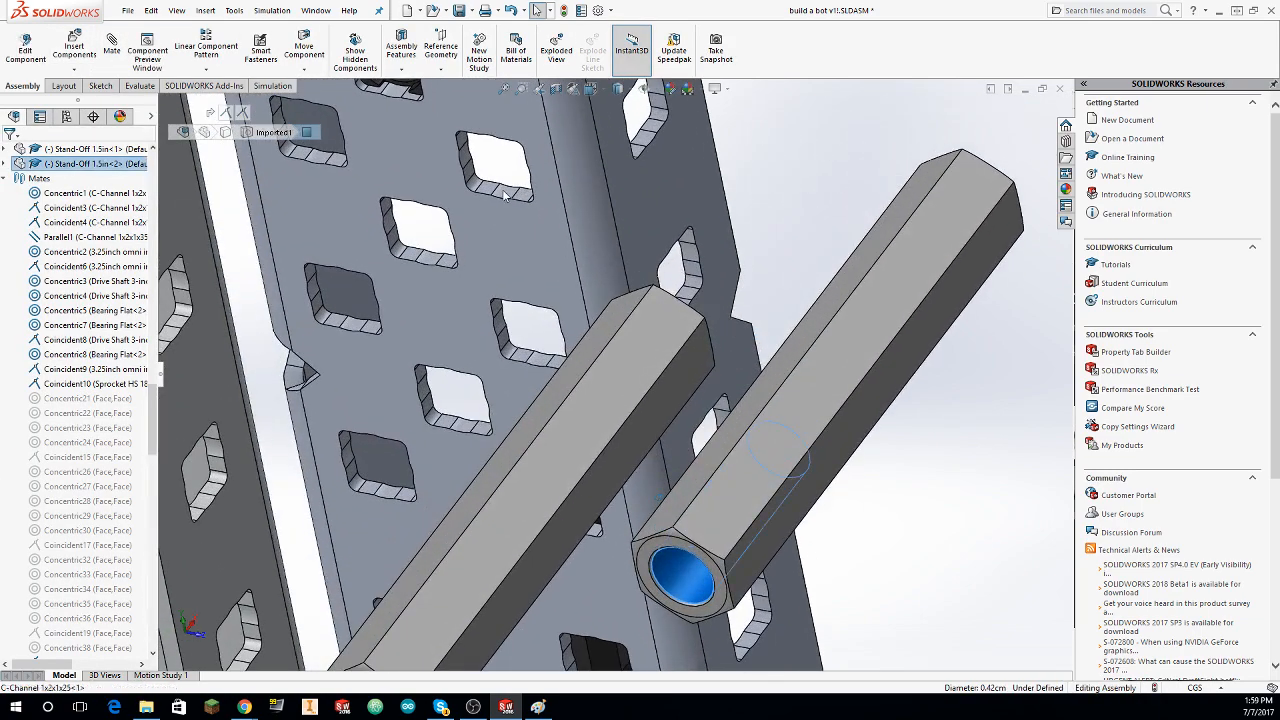
{"action": "left_click", "coordinate": [505, 191]}
{"action": "left_click", "coordinate": [683, 576]}
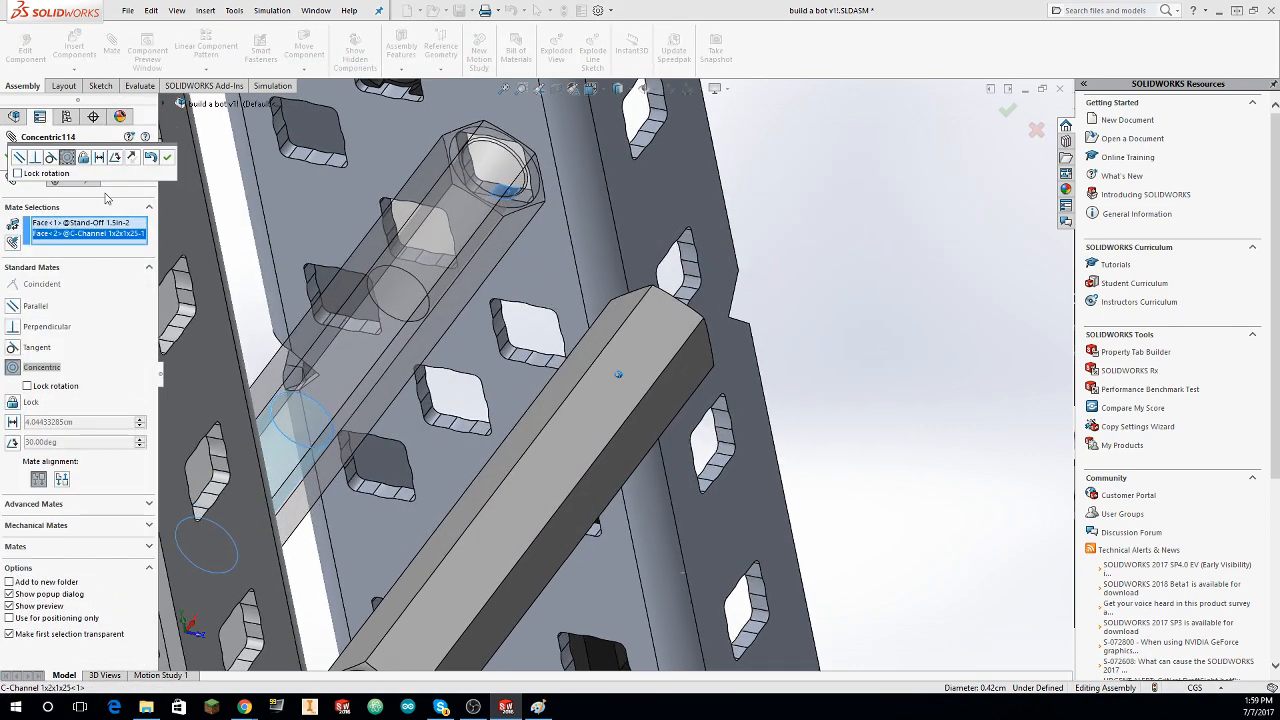
{"action": "left_click", "coordinate": [167, 158]}
{"action": "left_click", "coordinate": [8, 155]}
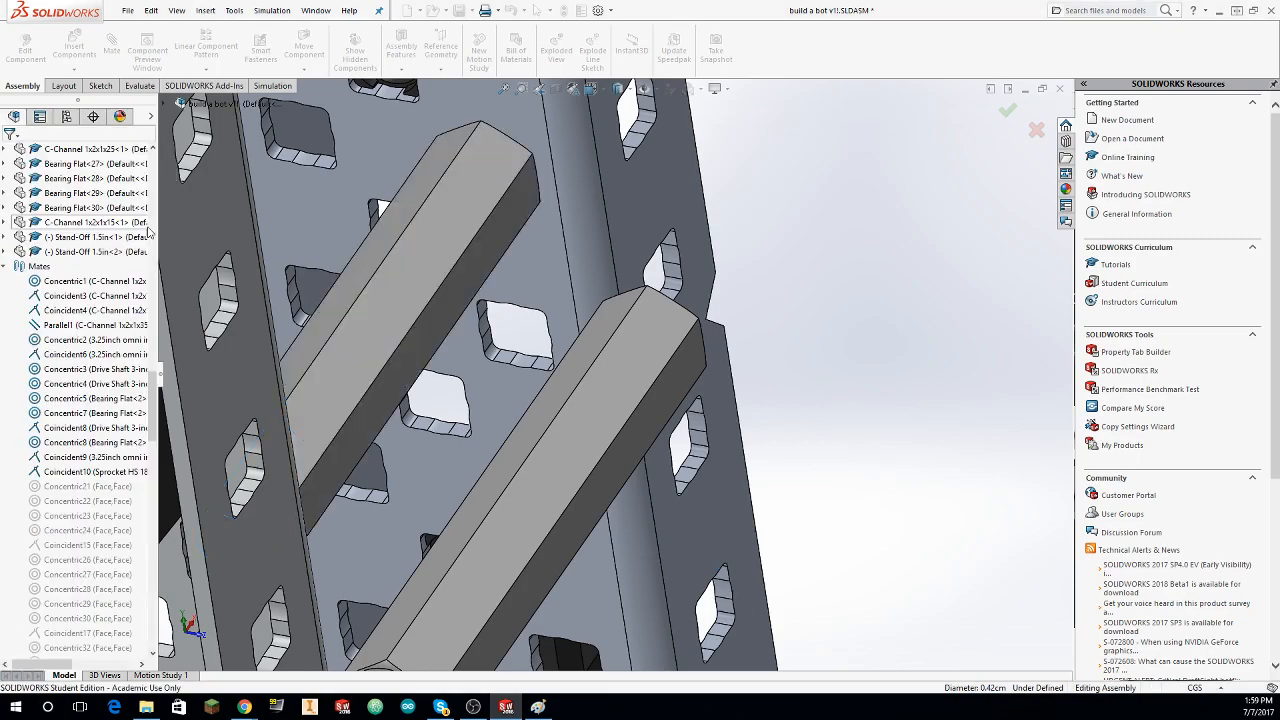
Step: Mate the bore of the other 1.5in stand-off concentric with a hole near the top of the taller C-channel's wide face
{"action": "middle_click_drag", "start_coordinate": [182, 206], "coordinate": [244, 170]}
{"action": "scroll", "coordinate": [244, 169], "scroll_direction": "up", "scroll_amount": 1}
{"action": "left_click", "coordinate": [113, 44]}
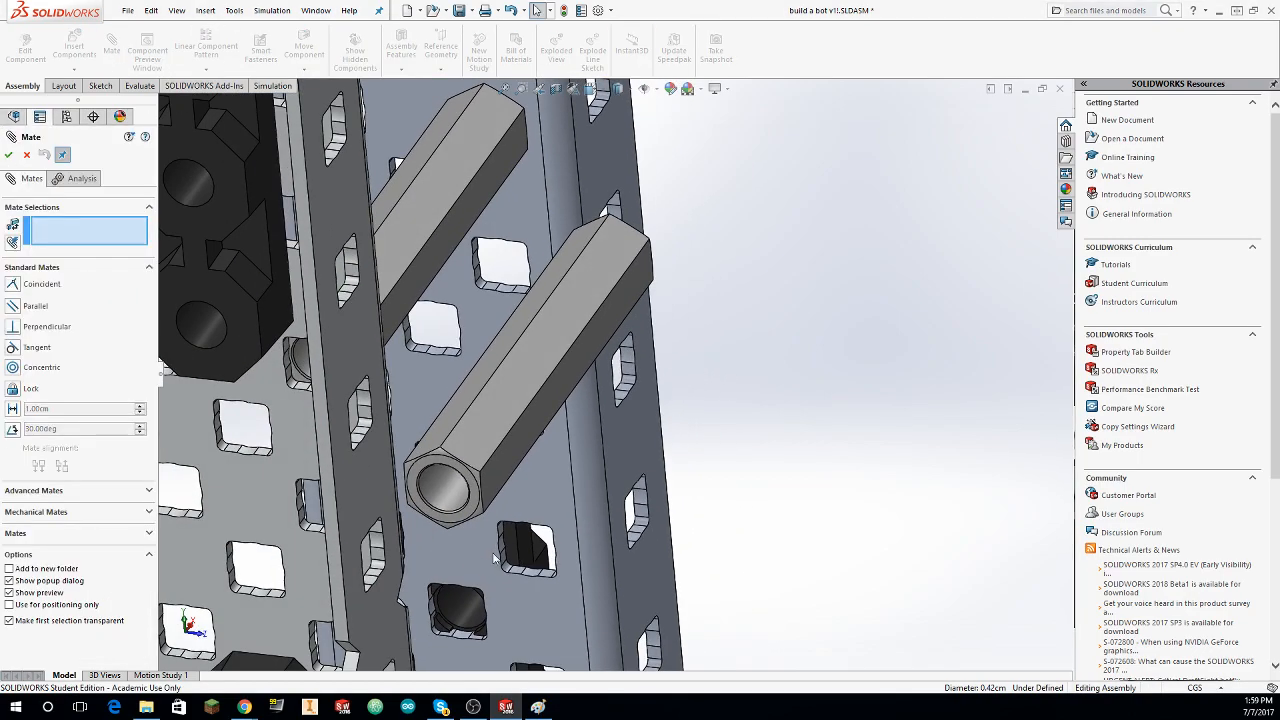
{"action": "left_click", "coordinate": [434, 504]}
{"action": "middle_click_drag", "start_coordinate": [436, 498], "coordinate": [425, 387]}
{"action": "scroll", "coordinate": [425, 387], "scroll_direction": "down", "scroll_amount": 4}
{"action": "left_click", "coordinate": [459, 423]}
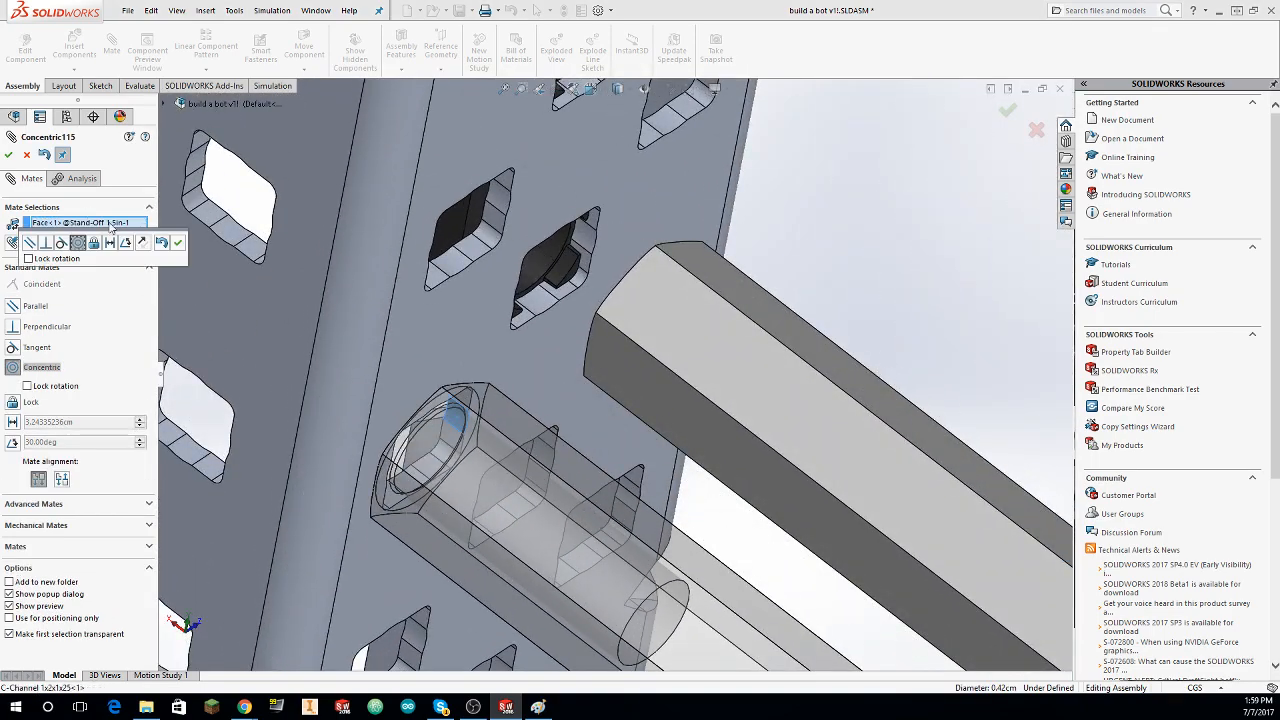
{"action": "left_click", "coordinate": [177, 243]}
{"action": "scroll", "coordinate": [294, 212], "scroll_direction": "up", "scroll_amount": 1}
{"action": "scroll", "coordinate": [419, 229], "scroll_direction": "up", "scroll_amount": 5}
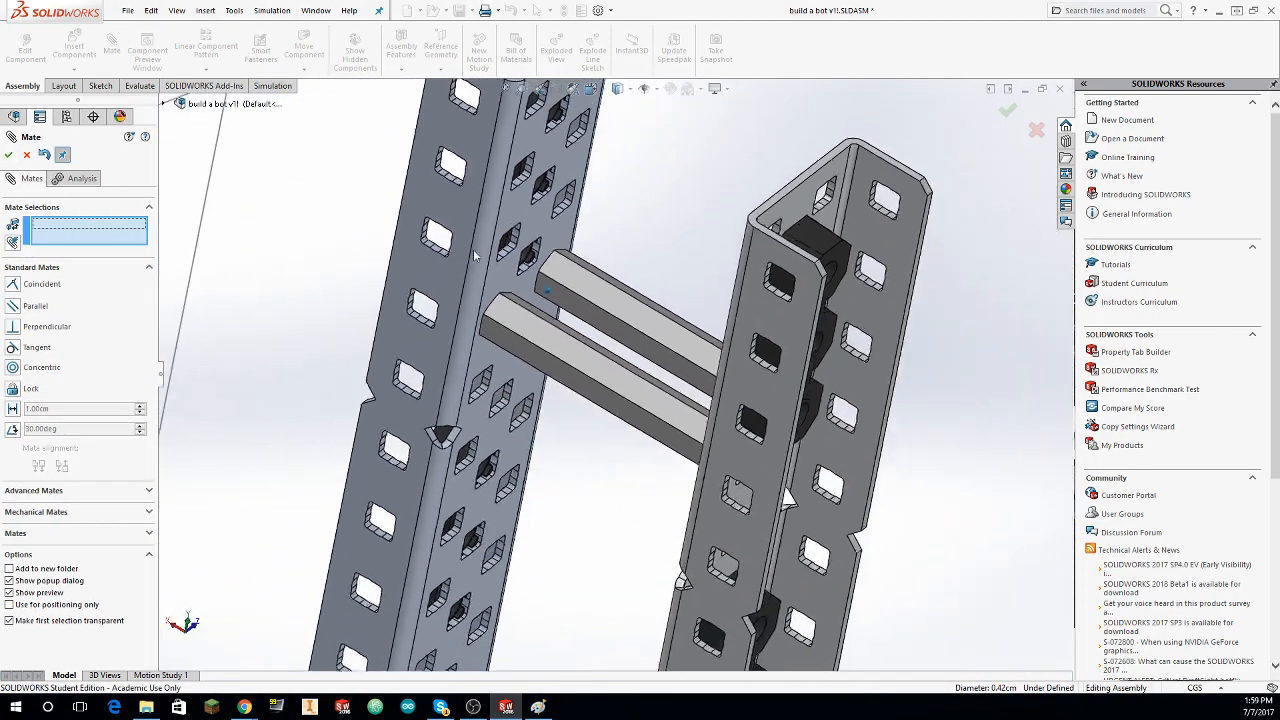
{"action": "scroll", "coordinate": [845, 350], "scroll_direction": "up", "scroll_amount": 4}
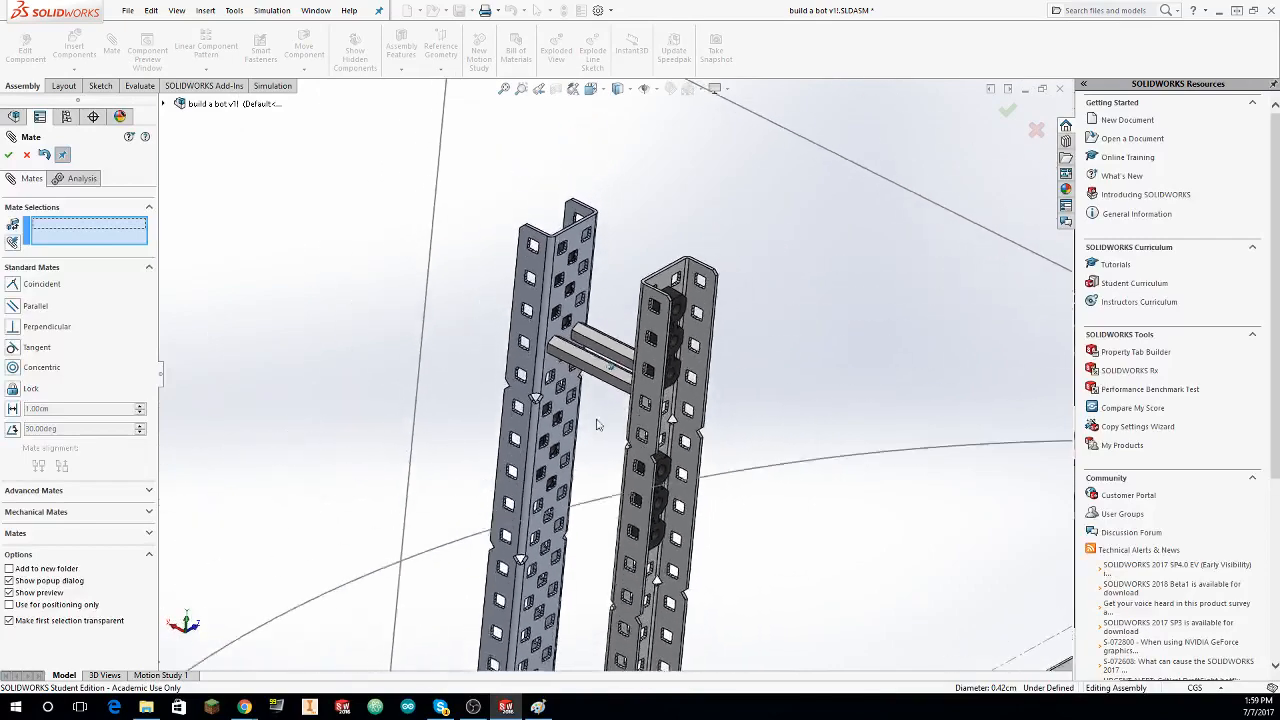
{"action": "middle_click_drag", "start_coordinate": [845, 360], "coordinate": [727, 415]}
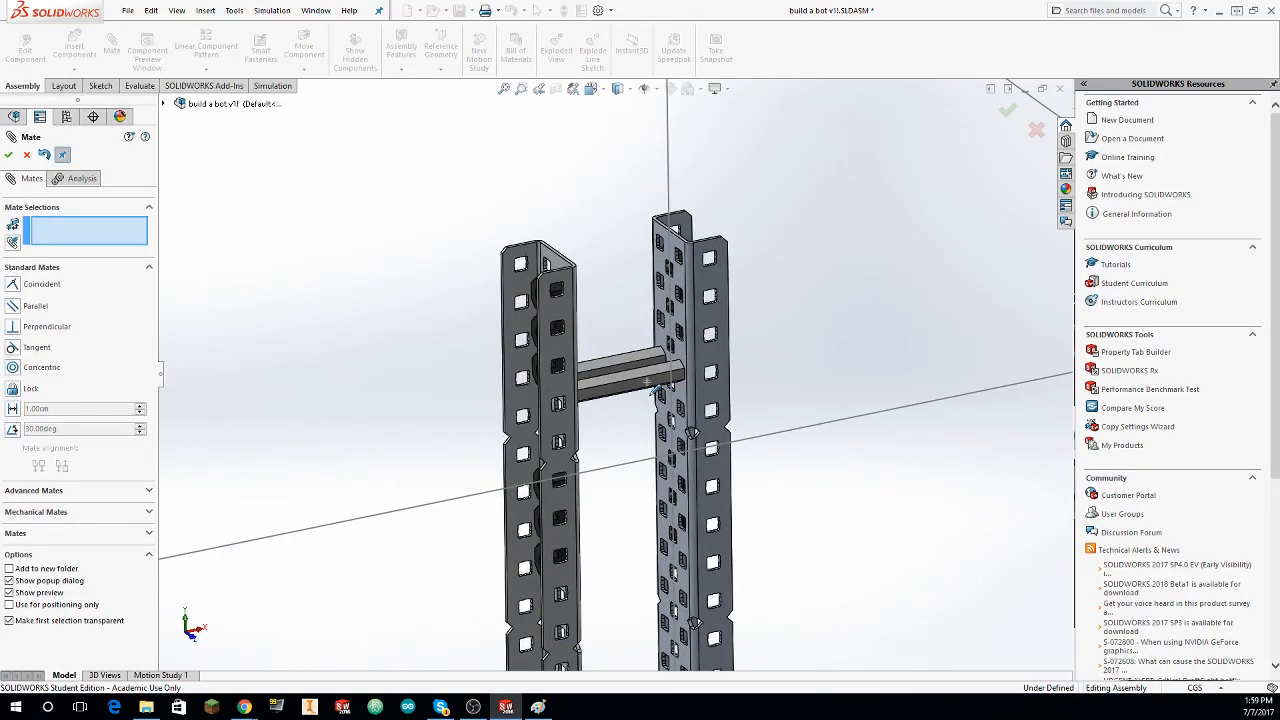
{"action": "key", "text": "Escape"}
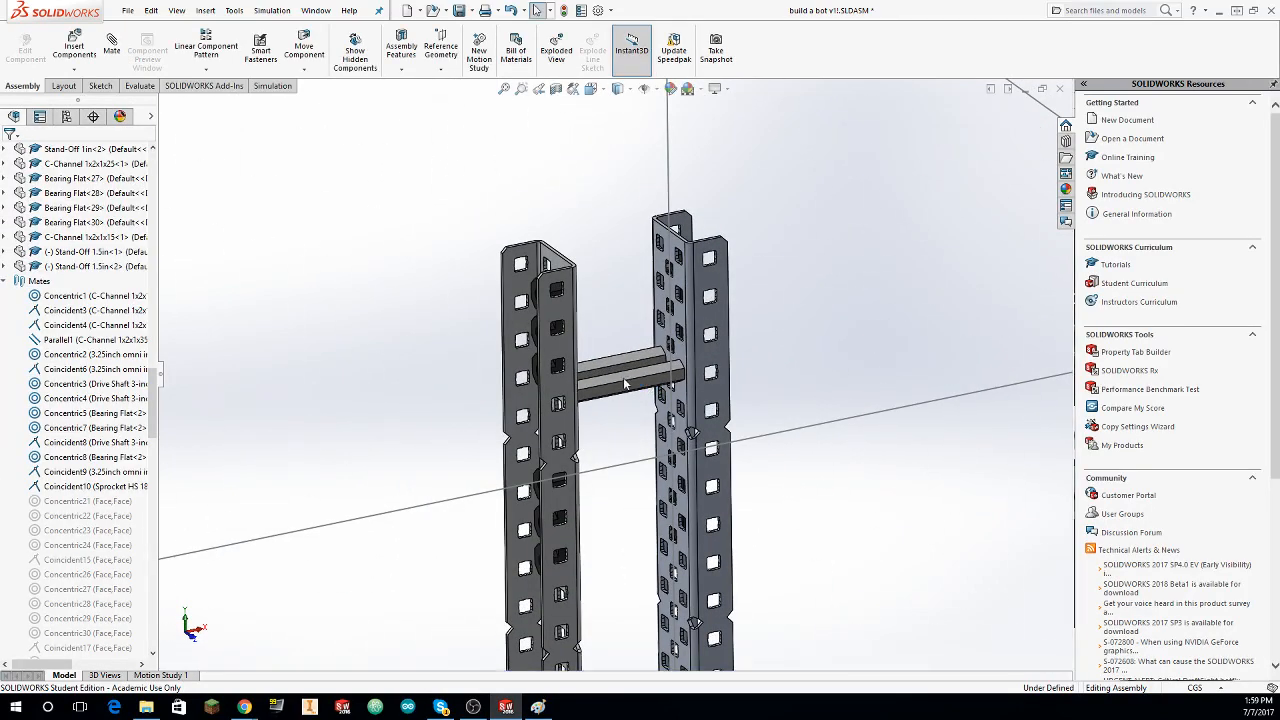
Step: Delete the concentric mate Concentric114 between the second 1.5in stand-off and the taller C-channel
{"action": "left_click", "coordinate": [5, 266]}
{"action": "left_click", "coordinate": [19, 282]}
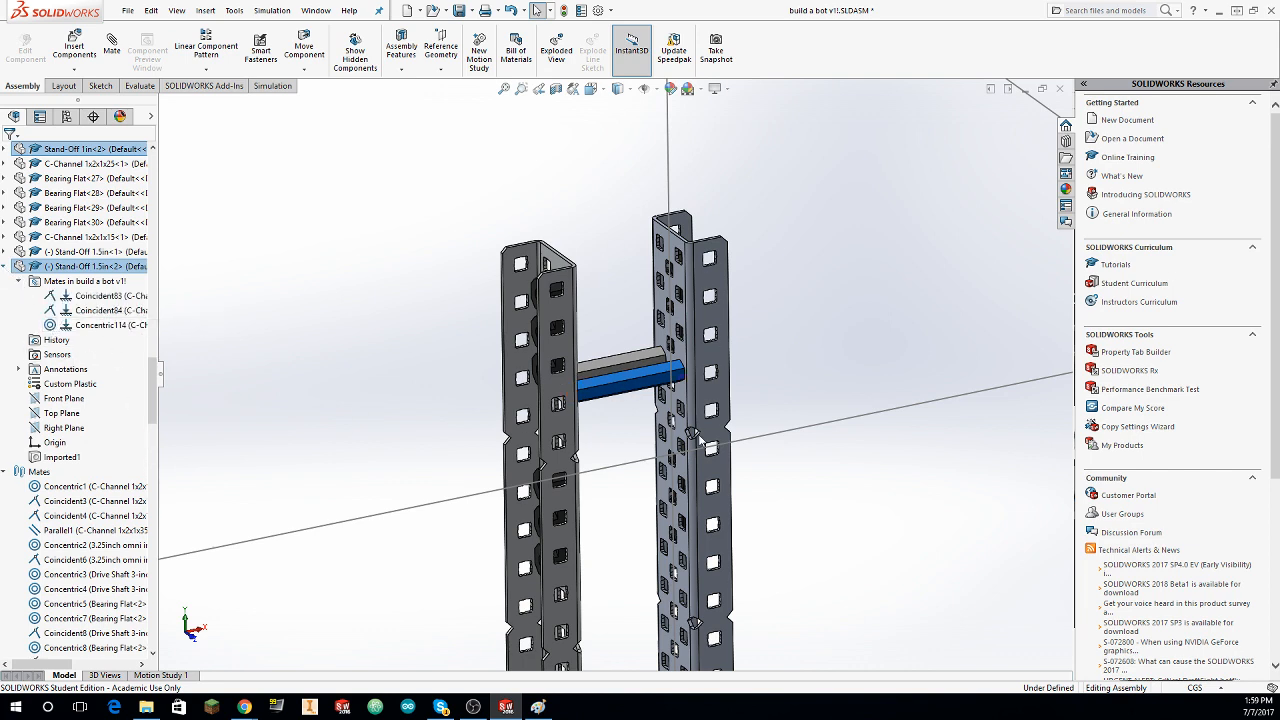
{"action": "left_click", "coordinate": [88, 325]}
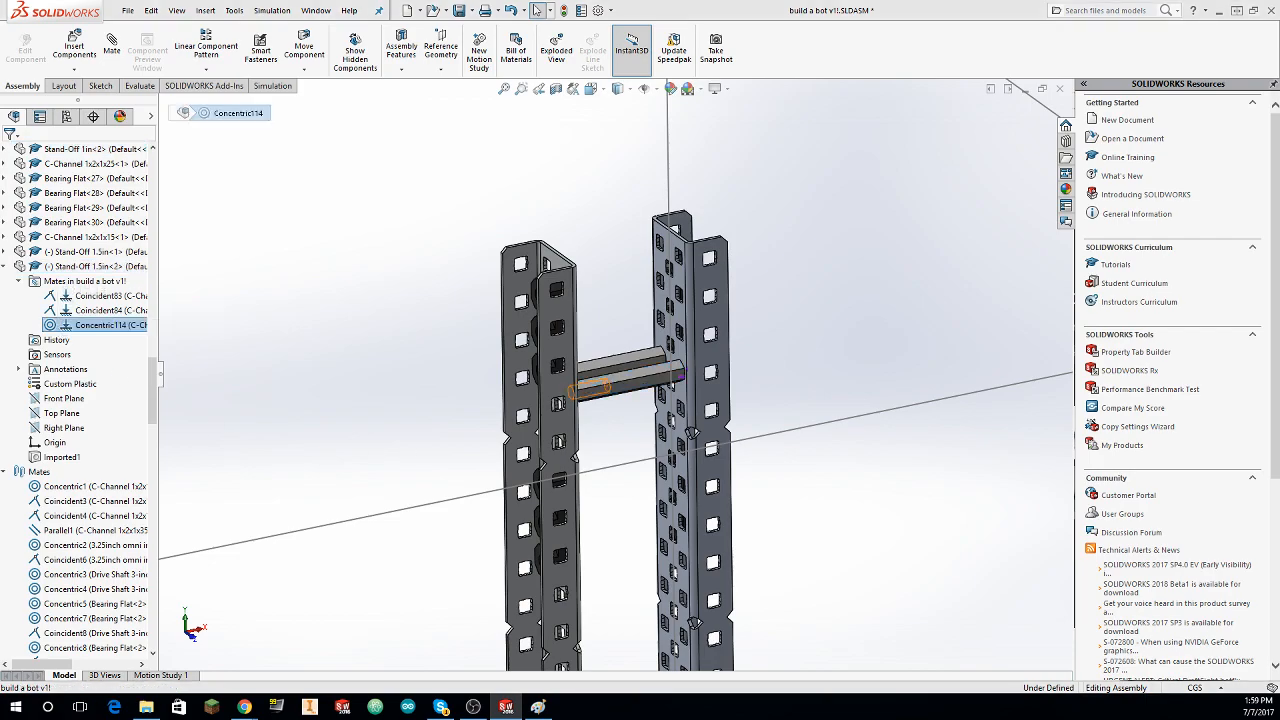
{"action": "key", "text": "Delete"}
Step: Move the second 1.5in stand-off down between the upright C-channels, close to the taller channel's second notch from the top
{"action": "middle_click_drag", "start_coordinate": [914, 357], "coordinate": [581, 229]}
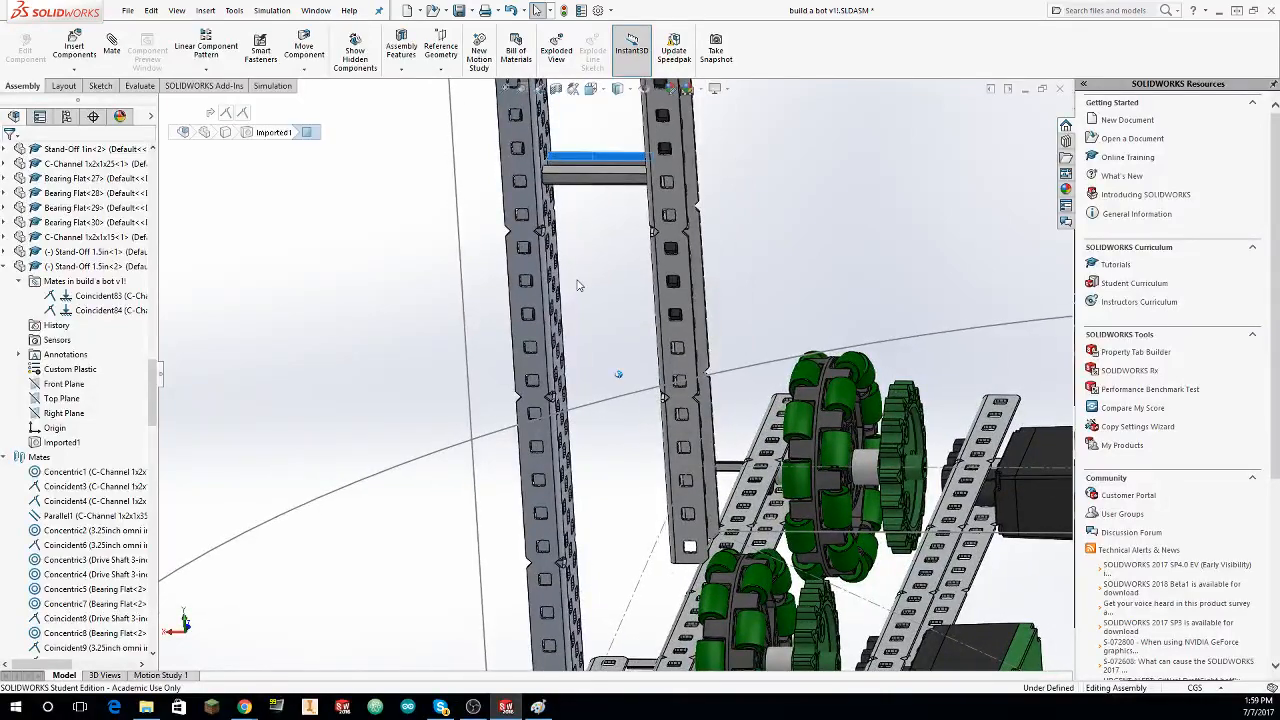
{"action": "left_click_drag", "start_coordinate": [592, 157], "coordinate": [588, 181]}
{"action": "middle_click_drag", "start_coordinate": [588, 220], "coordinate": [598, 228]}
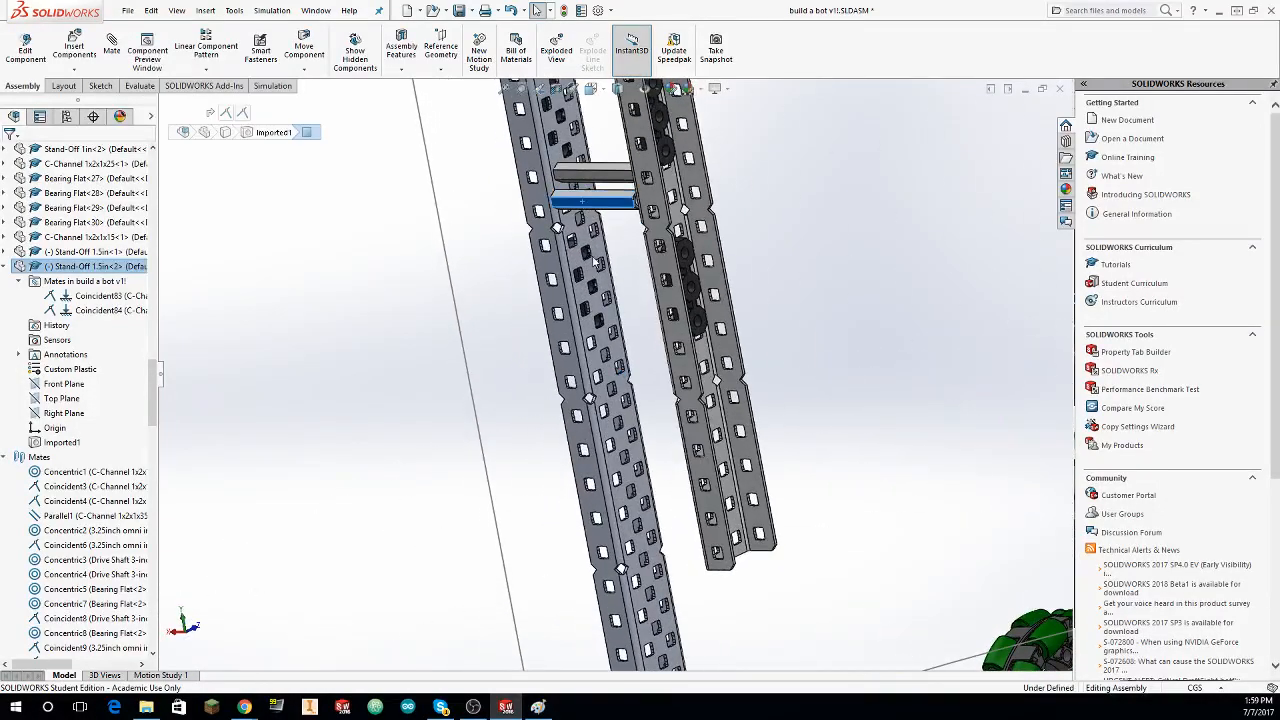
{"action": "middle_click_drag", "start_coordinate": [607, 355], "coordinate": [631, 410]}
{"action": "scroll", "coordinate": [580, 358], "scroll_direction": "up", "scroll_amount": 5}
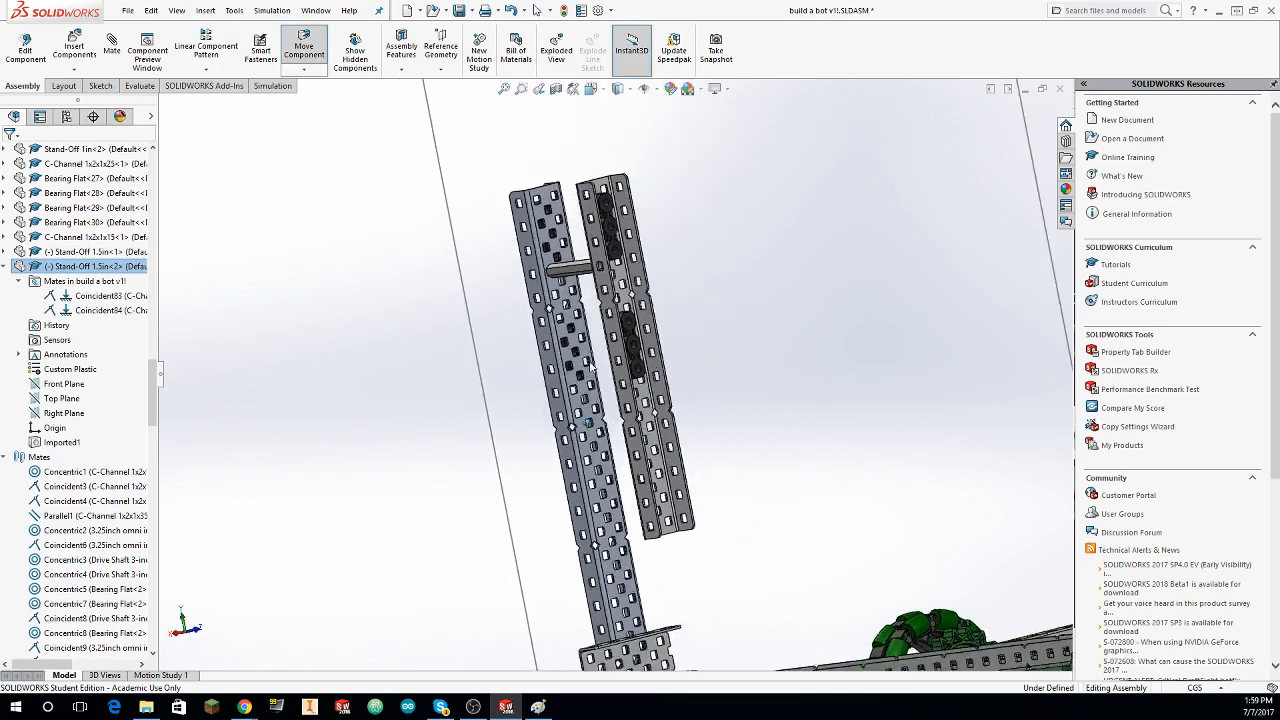
{"action": "middle_click_drag", "start_coordinate": [578, 362], "coordinate": [540, 382]}
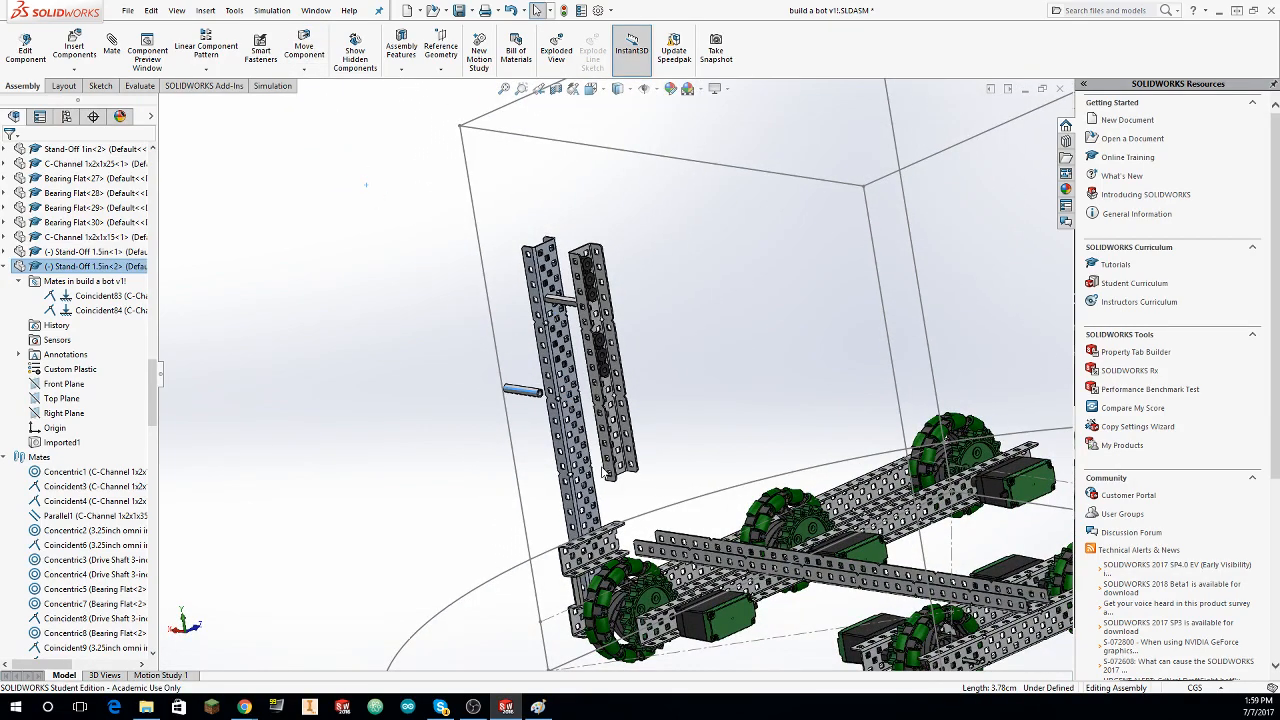
{"action": "scroll", "coordinate": [568, 420], "scroll_direction": "down", "scroll_amount": 6}
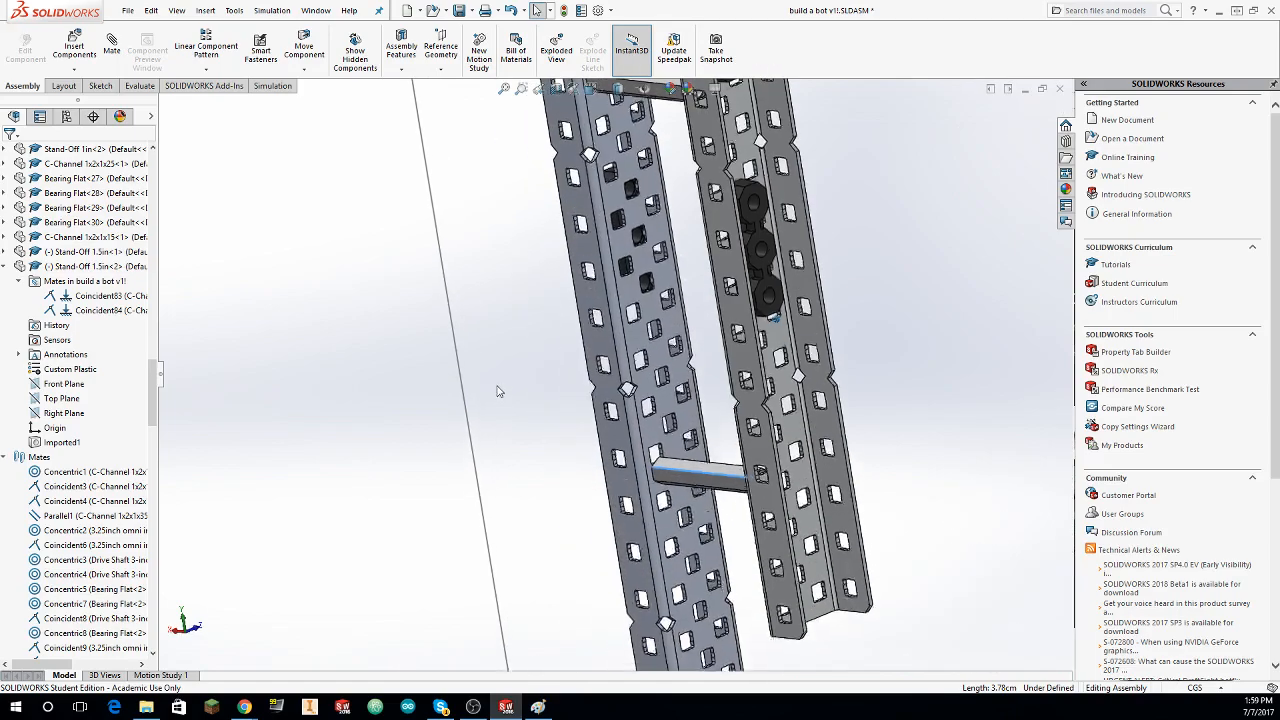
{"action": "middle_click_drag", "start_coordinate": [634, 222], "coordinate": [636, 226]}
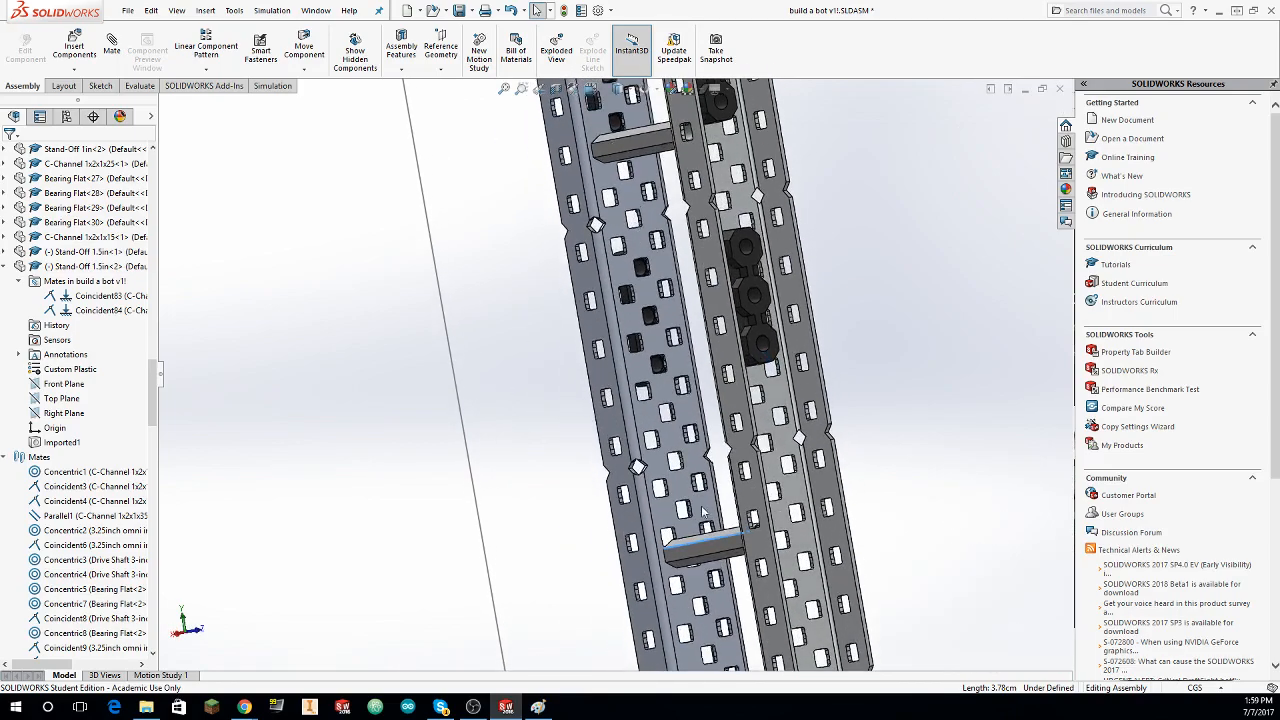
{"action": "middle_click_drag", "start_coordinate": [702, 512], "coordinate": [704, 473]}
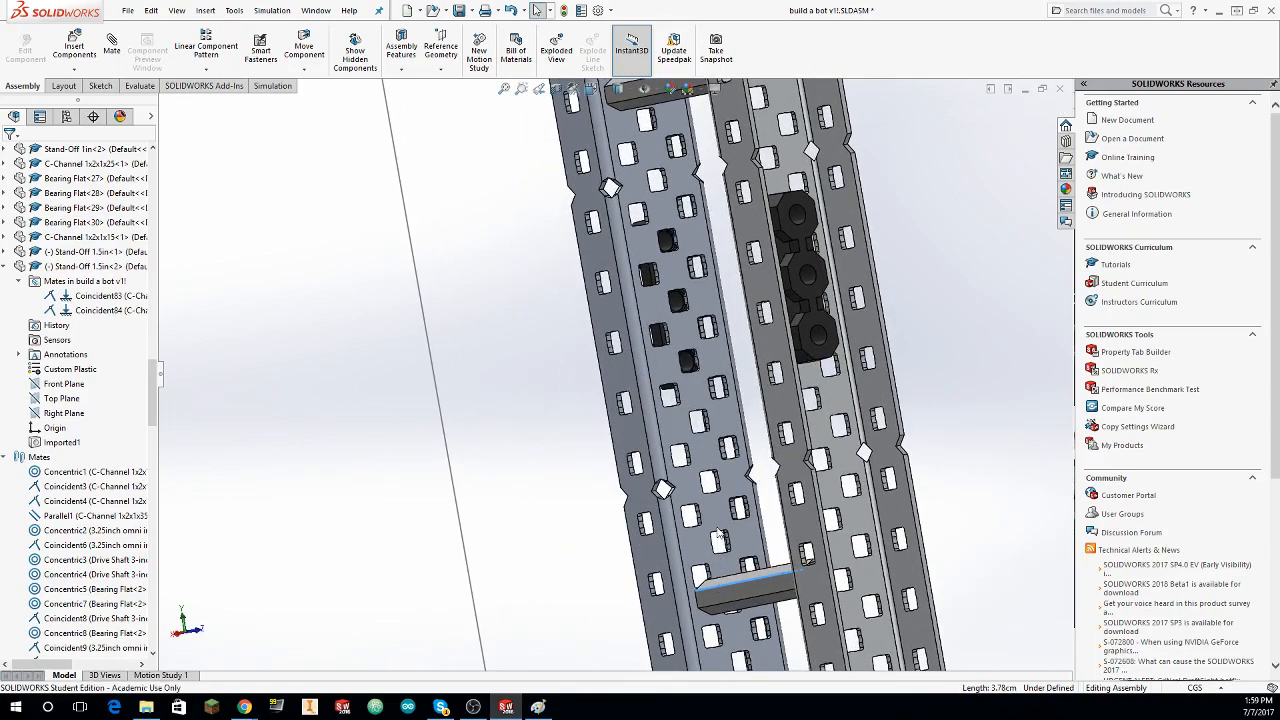
{"action": "left_click_drag", "start_coordinate": [719, 533], "coordinate": [716, 496]}
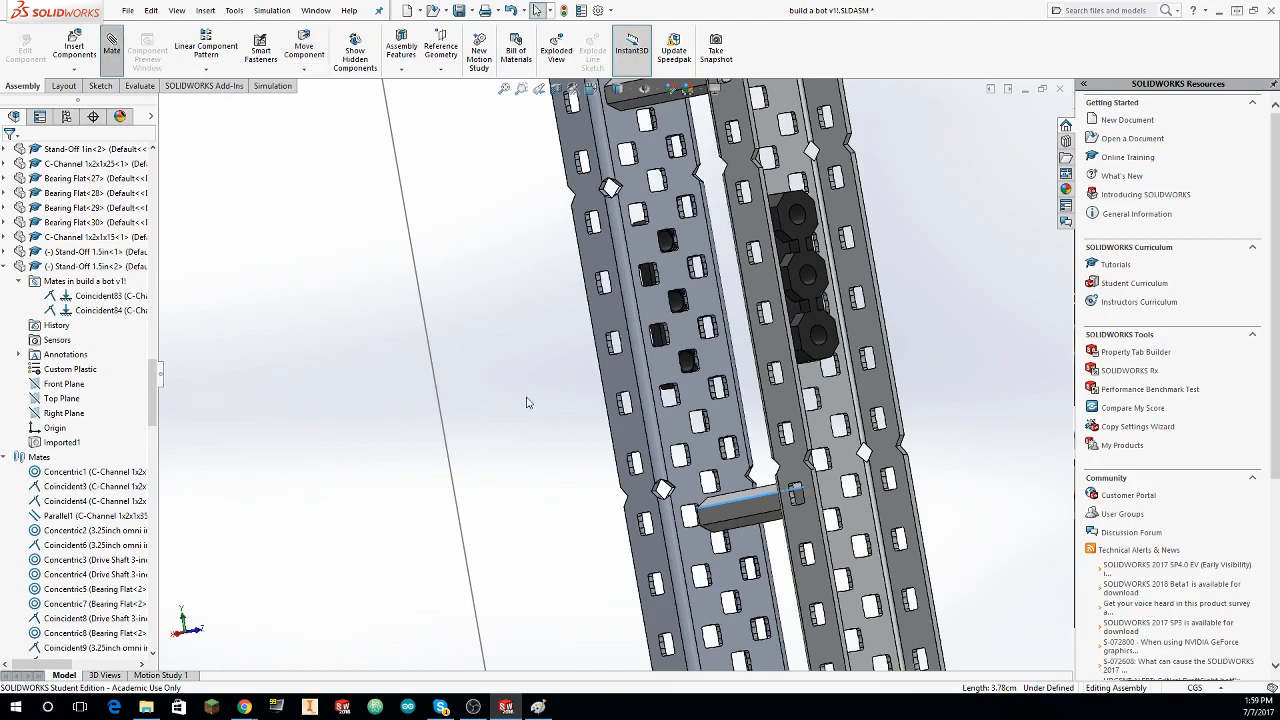
Step: Mate the lower 1.5in stand-off's bore concentric with the taller C-channel's hole just below its second notch from the top
{"action": "middle_click_drag", "start_coordinate": [529, 403], "coordinate": [137, 229]}
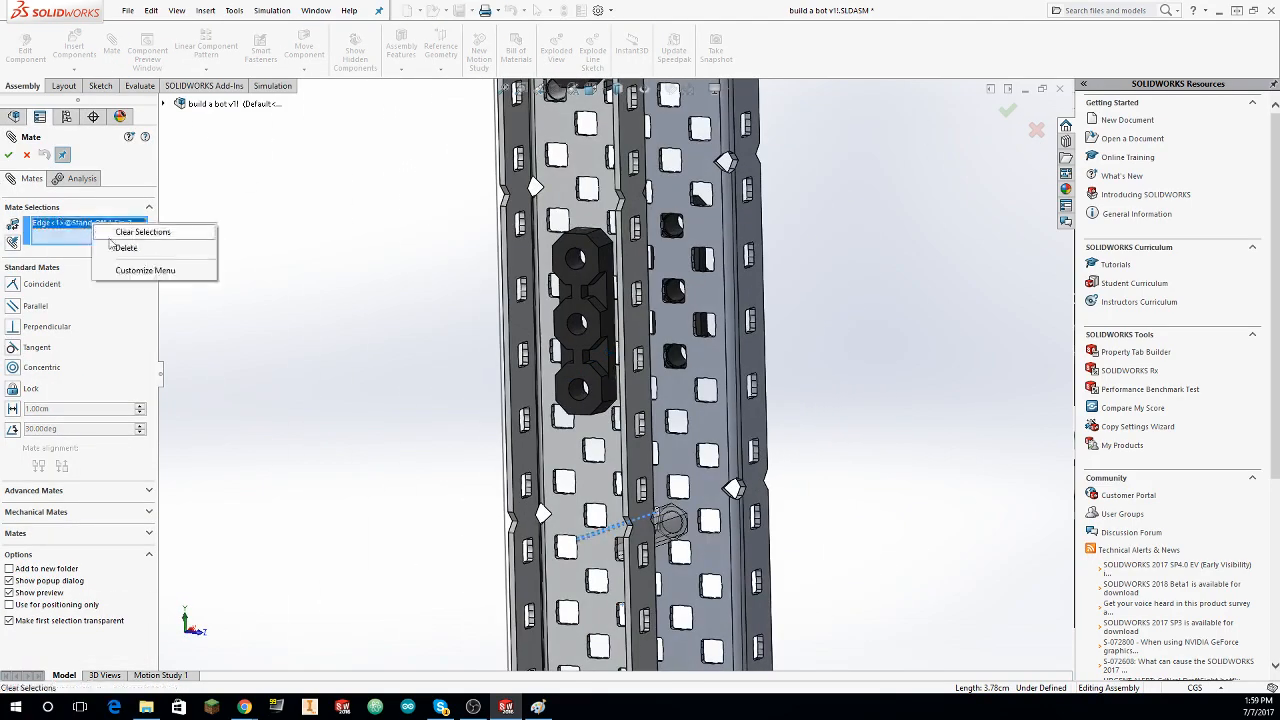
{"action": "middle_click_drag", "start_coordinate": [600, 500], "coordinate": [558, 502]}
{"action": "left_click_drag", "start_coordinate": [520, 472], "coordinate": [303, 425]}
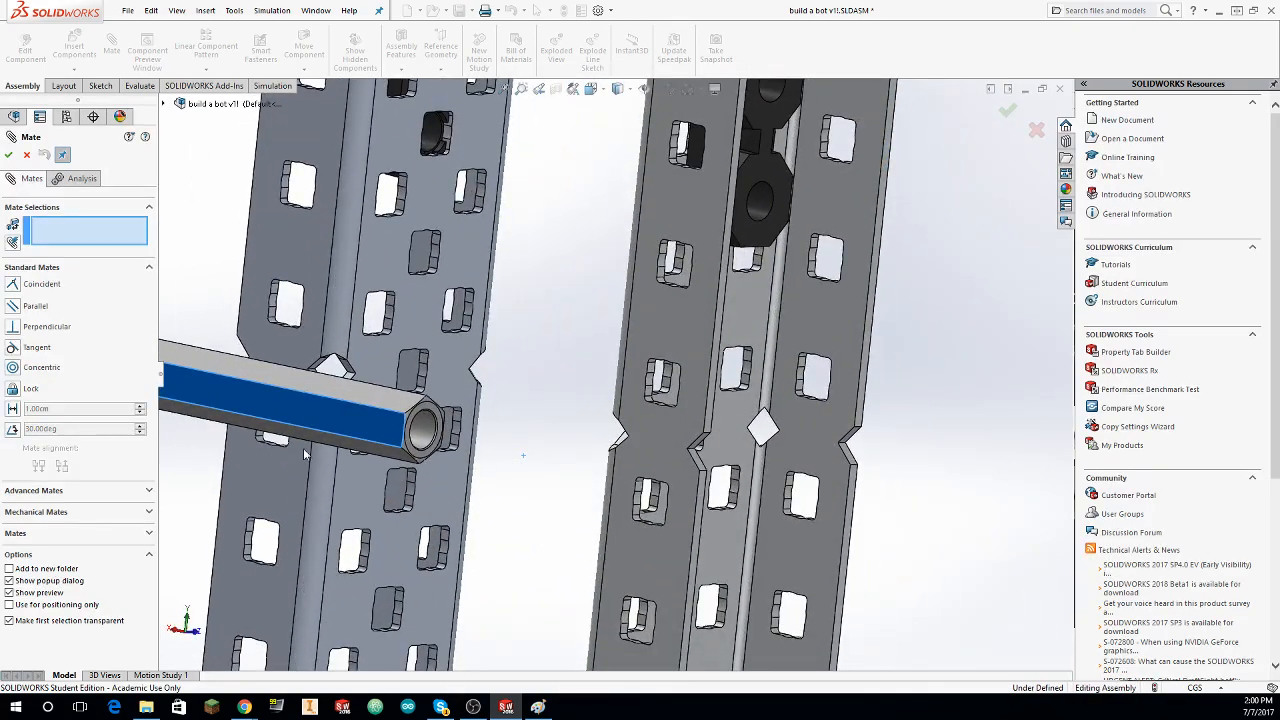
{"action": "left_click", "coordinate": [435, 438]}
{"action": "middle_click_drag", "start_coordinate": [435, 438], "coordinate": [421, 463]}
{"action": "scroll", "coordinate": [390, 475], "scroll_direction": "down", "scroll_amount": 4}
{"action": "left_click", "coordinate": [421, 463]}
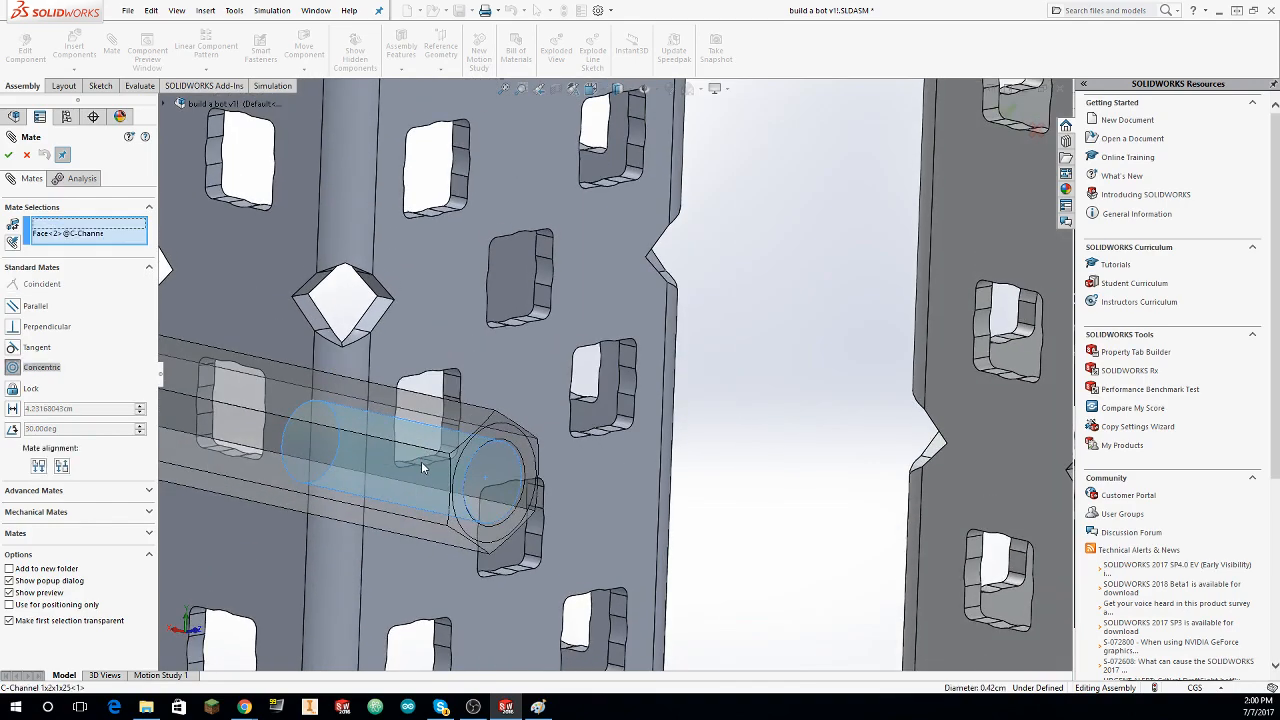
{"action": "left_click", "coordinate": [12, 156]}
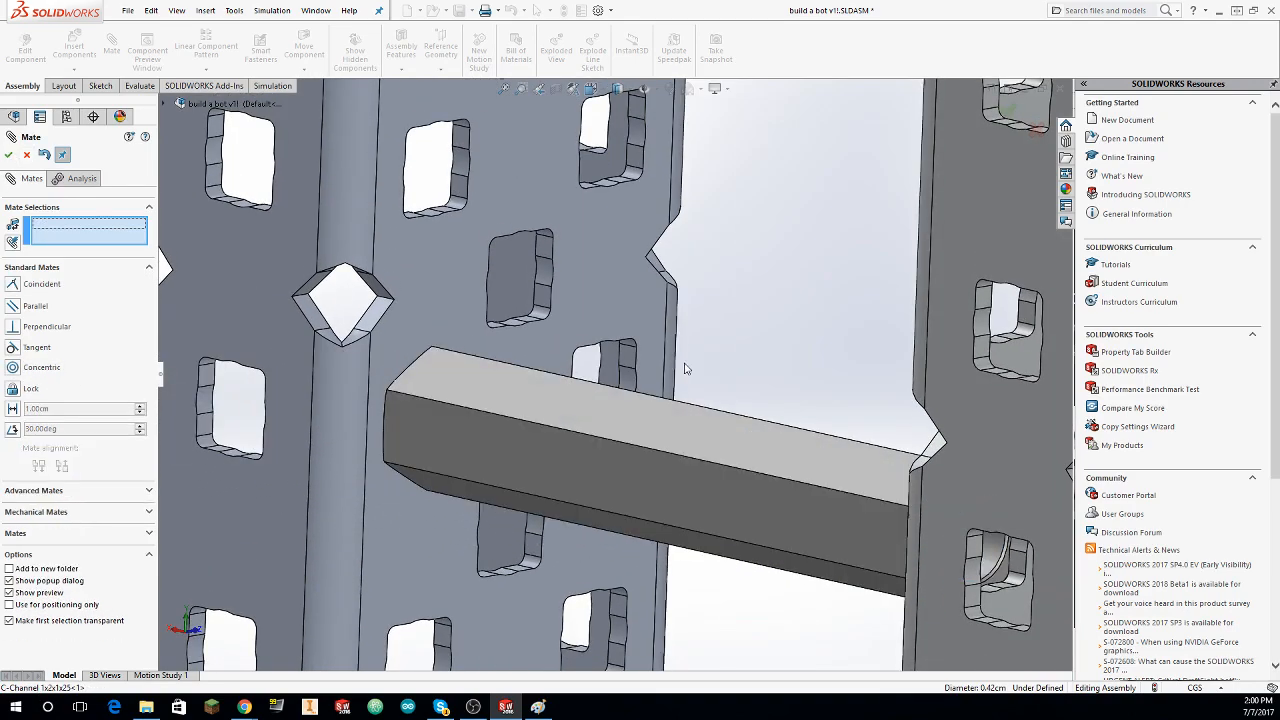
{"action": "scroll", "coordinate": [675, 381], "scroll_direction": "up", "scroll_amount": 10}
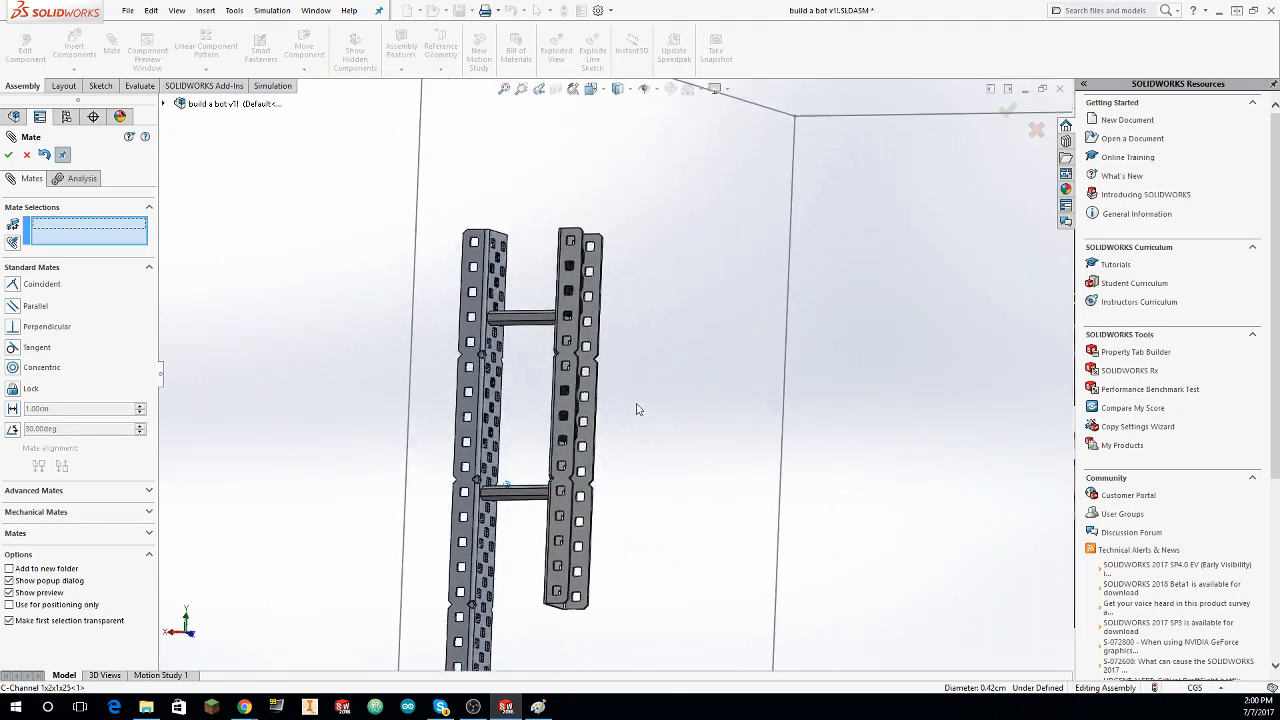
{"action": "middle_click_drag", "start_coordinate": [638, 409], "coordinate": [601, 457]}
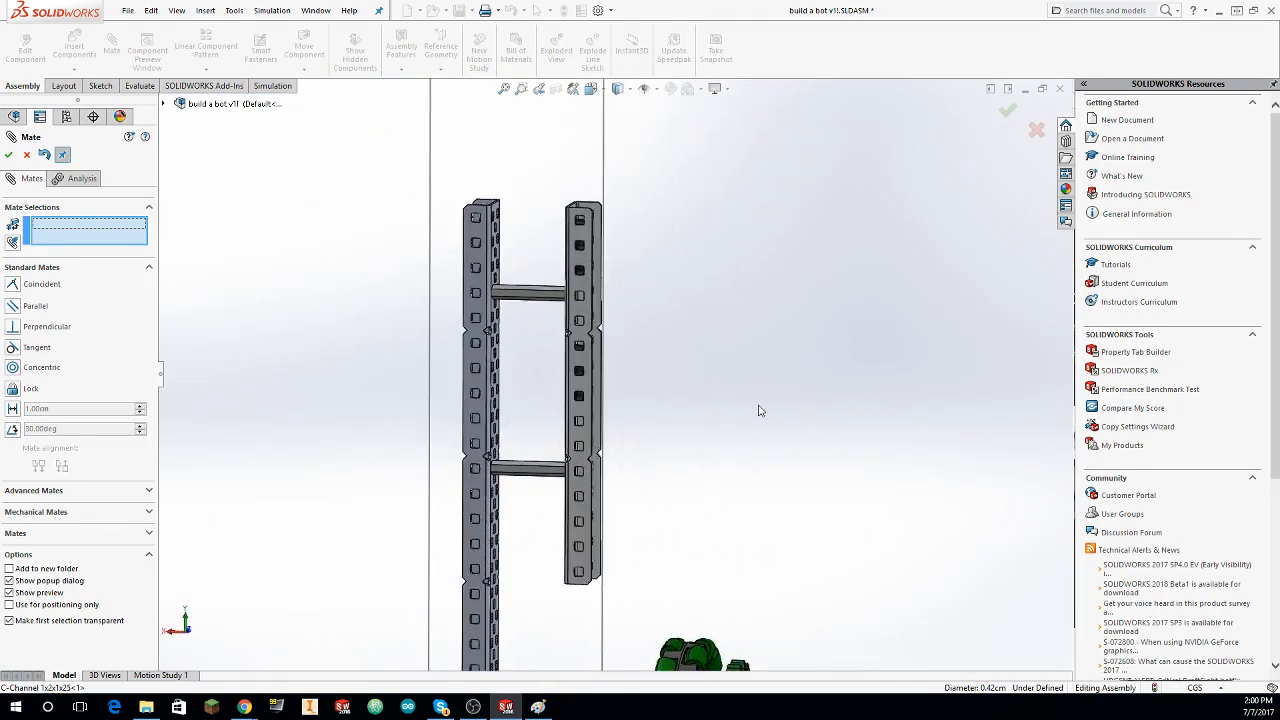
{"action": "middle_click_drag", "start_coordinate": [606, 404], "coordinate": [848, 331]}
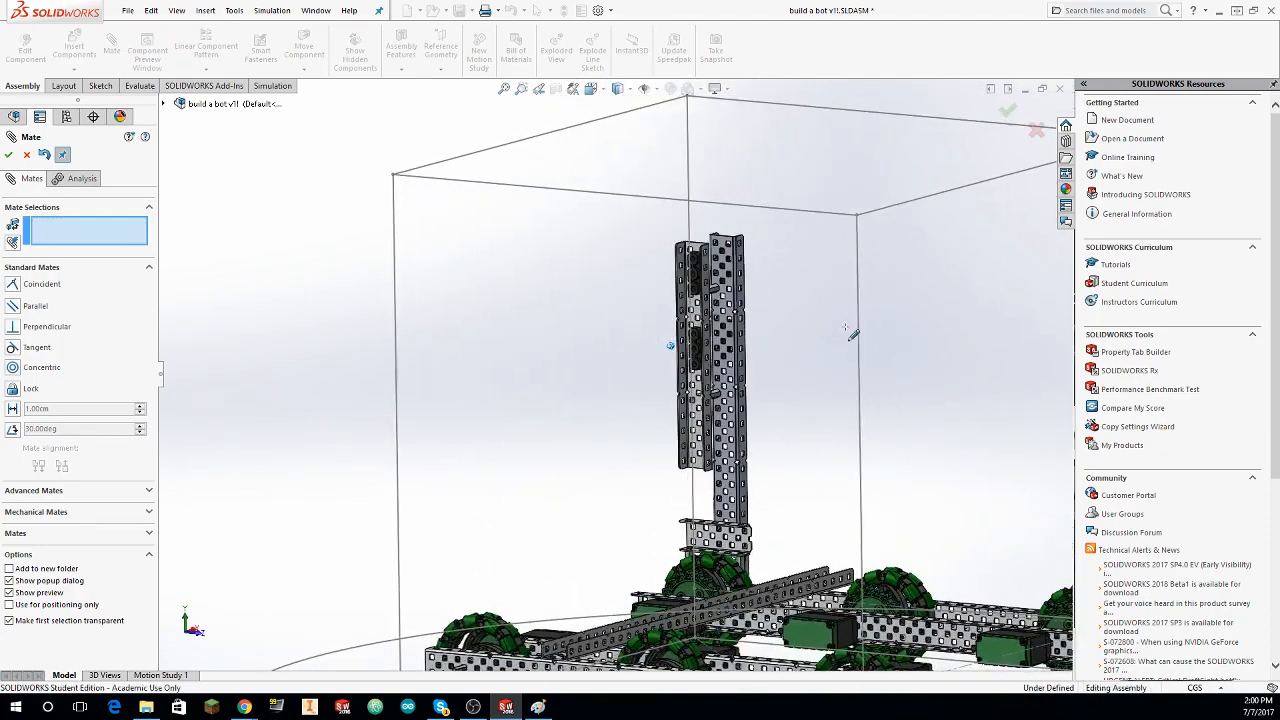
{"action": "left_click", "coordinate": [28, 160]}
Step: Select the whole upright tower, including its C-channels, bearing flats and stand-offs, with a freehand lasso, leaving the chassis and wheels out
{"action": "middle_click_drag", "start_coordinate": [905, 290], "coordinate": [742, 280]}
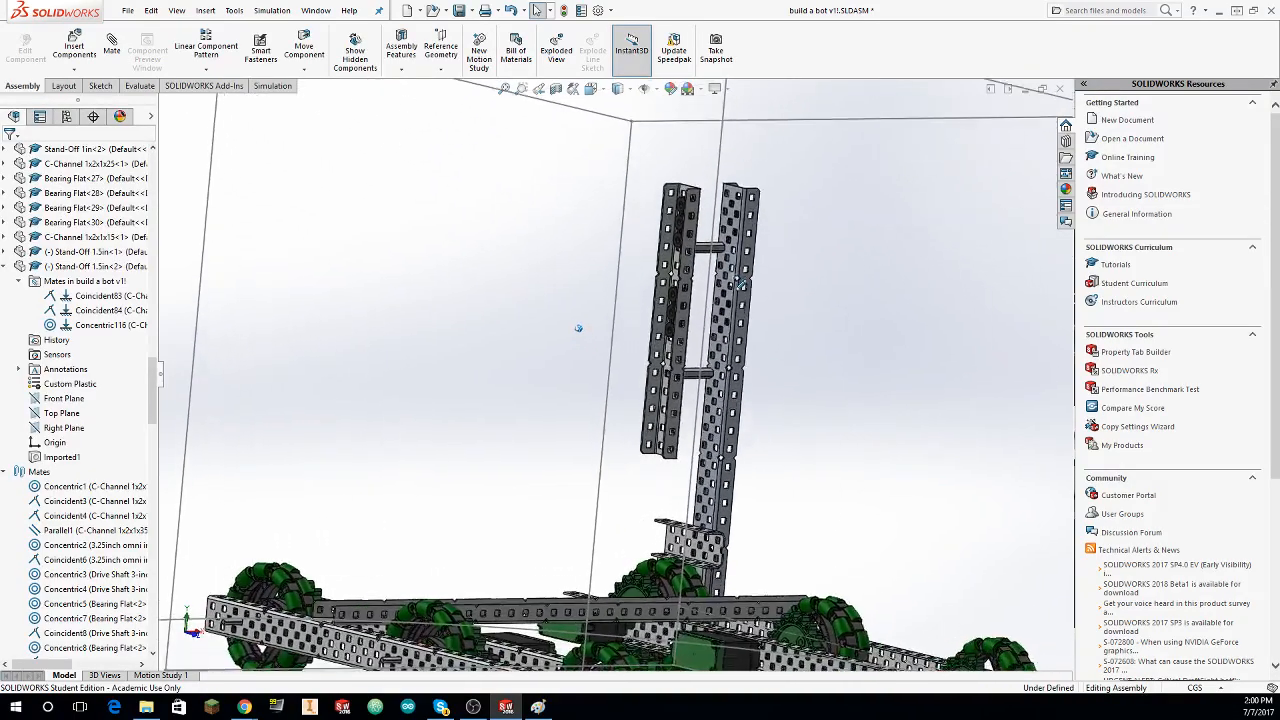
{"action": "middle_click_drag", "start_coordinate": [578, 328], "coordinate": [572, 444]}
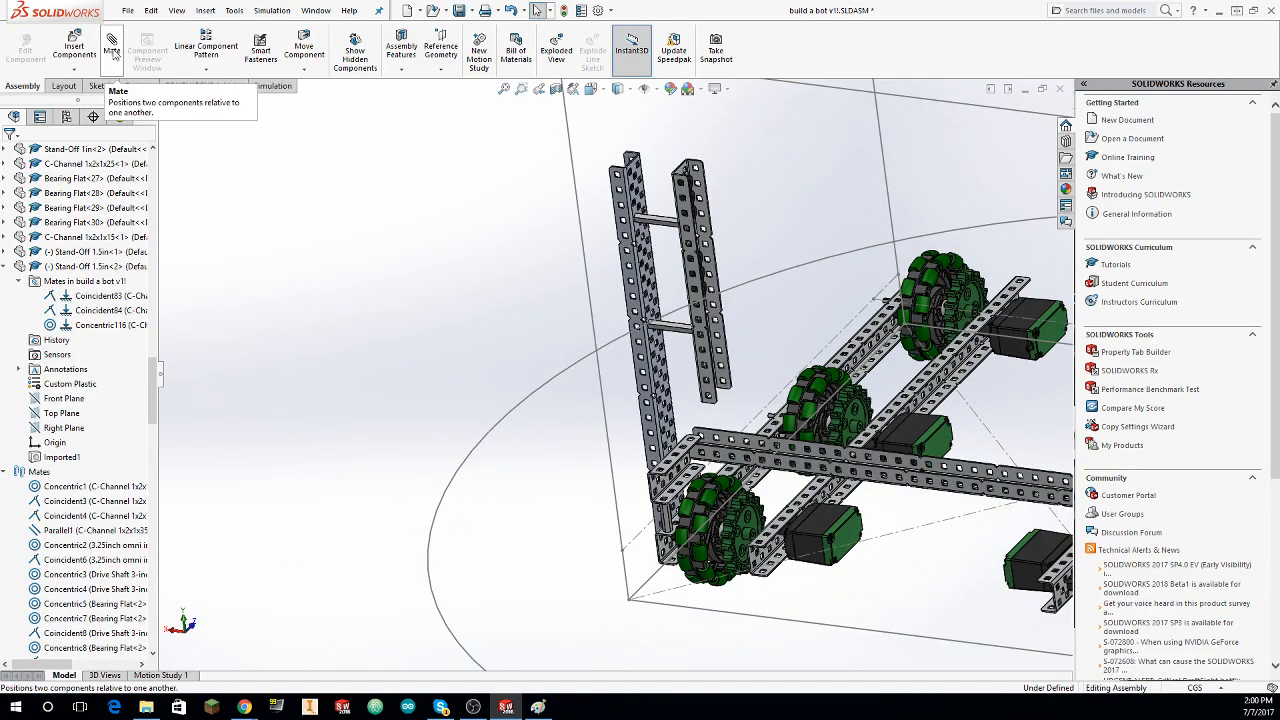
{"action": "scroll", "coordinate": [120, 383], "scroll_direction": "down", "scroll_amount": 7}
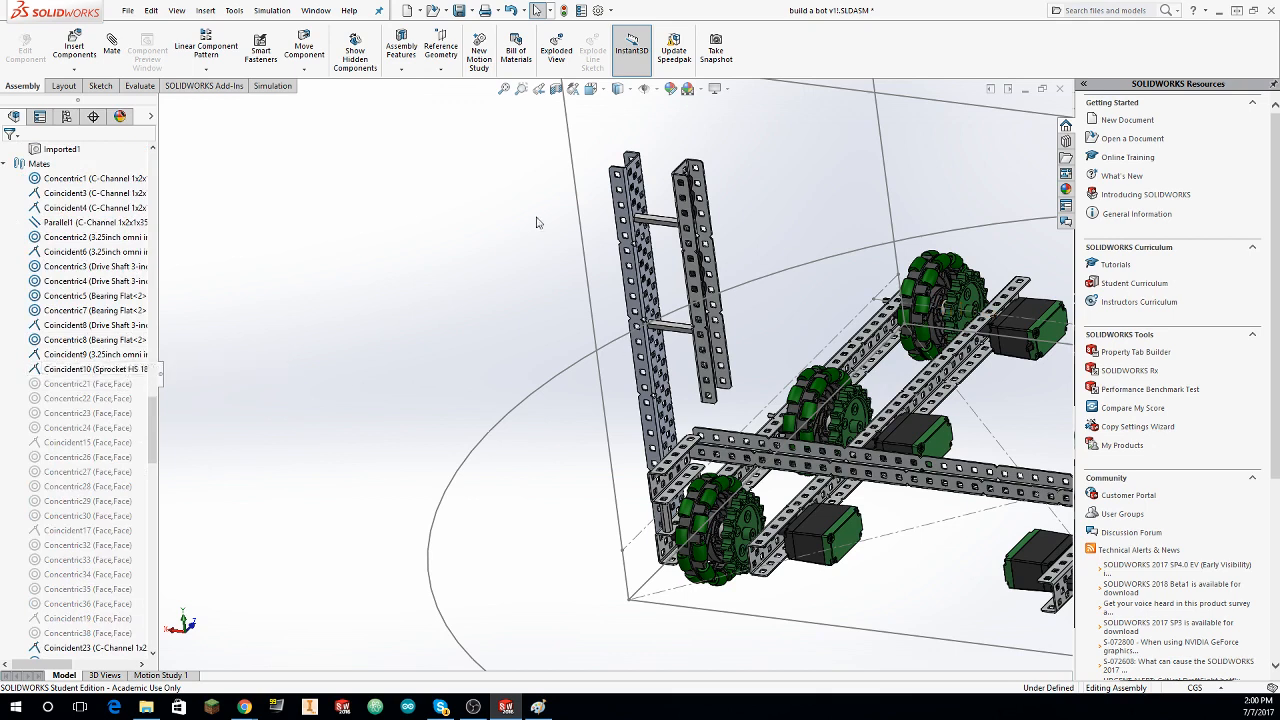
{"action": "mouse_move", "coordinate": [496, 114]}
{"action": "left_mouse_down"}
{"action": "mouse_move", "coordinate": [865, 388]}
{"action": "mouse_move", "coordinate": [704, 661]}
{"action": "mouse_move", "coordinate": [587, 661]}
{"action": "mouse_move", "coordinate": [861, 537]}
{"action": "mouse_move", "coordinate": [843, 495]}
{"action": "left_mouse_up"}
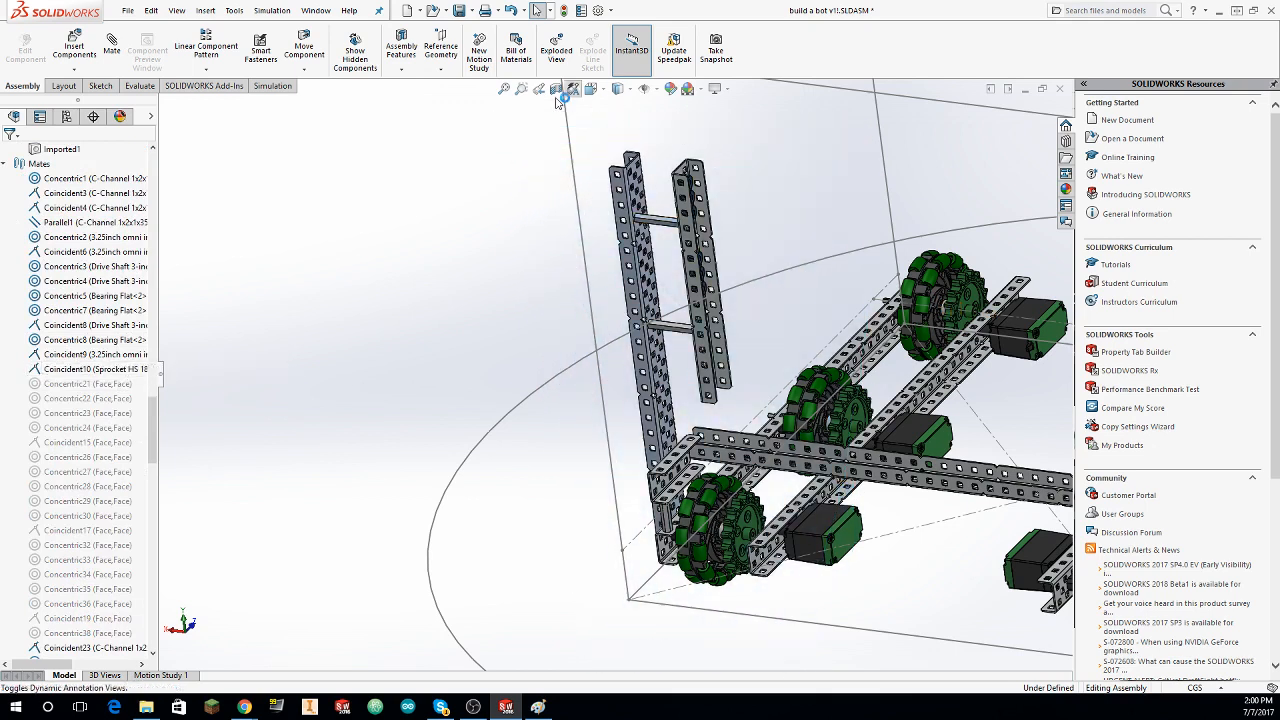
{"action": "left_click_drag", "start_coordinate": [786, 122], "coordinate": [791, 375]}
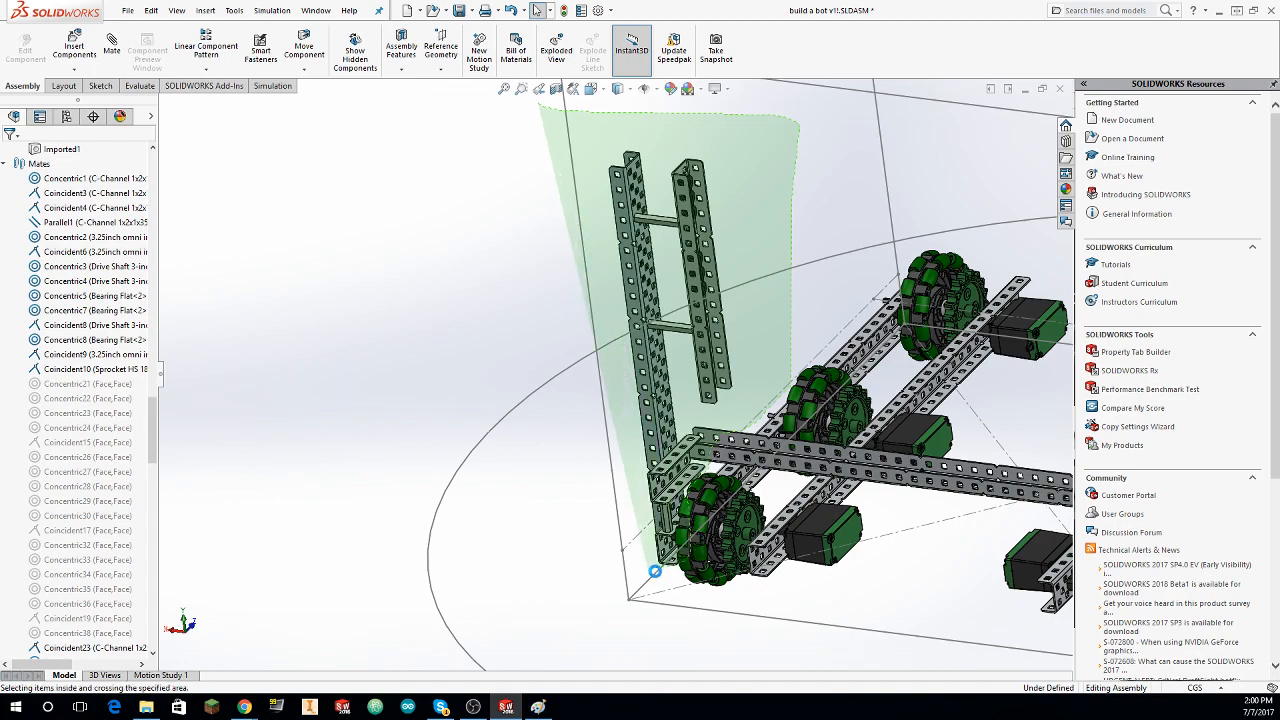
{"action": "left_click_drag", "start_coordinate": [654, 571], "coordinate": [656, 573]}
{"action": "middle_click_drag", "start_coordinate": [678, 572], "coordinate": [520, 326]}
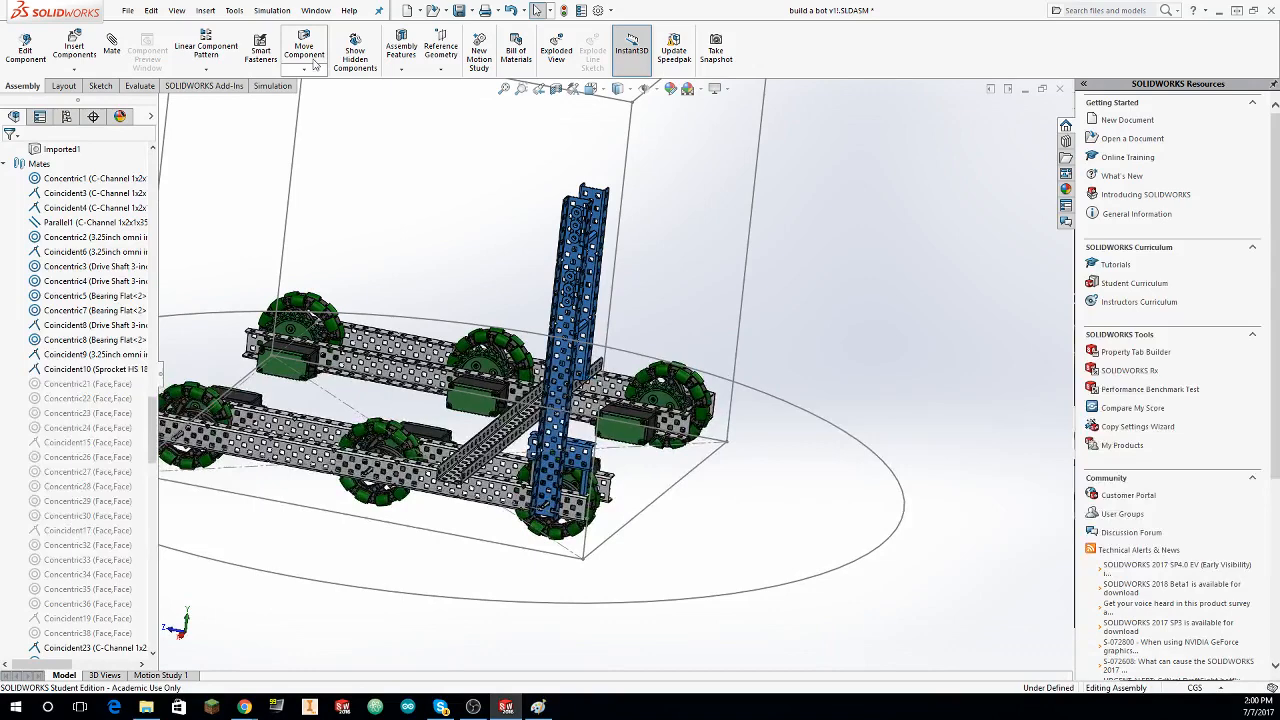
Step: Mirror the selected tower components about the assembly's Right Plane to the opposite side of the chassis
{"action": "left_click", "coordinate": [206, 69]}
{"action": "left_click", "coordinate": [230, 181]}
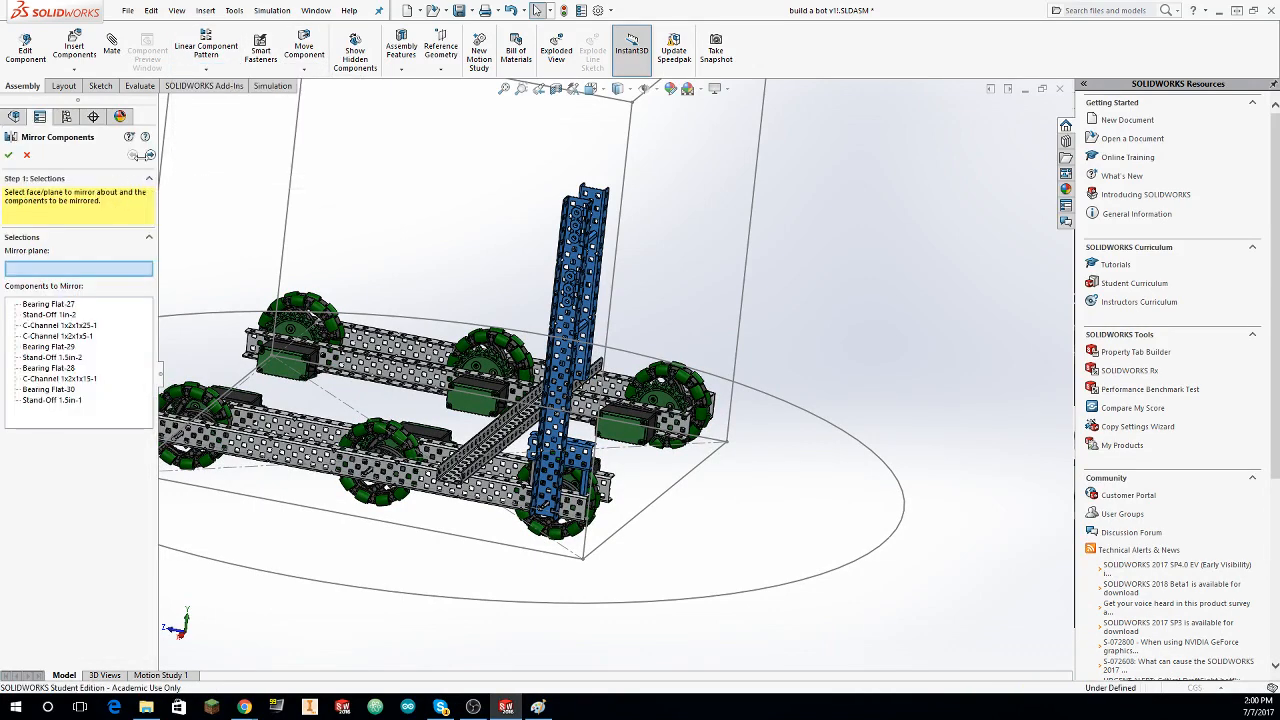
{"action": "left_click", "coordinate": [175, 104]}
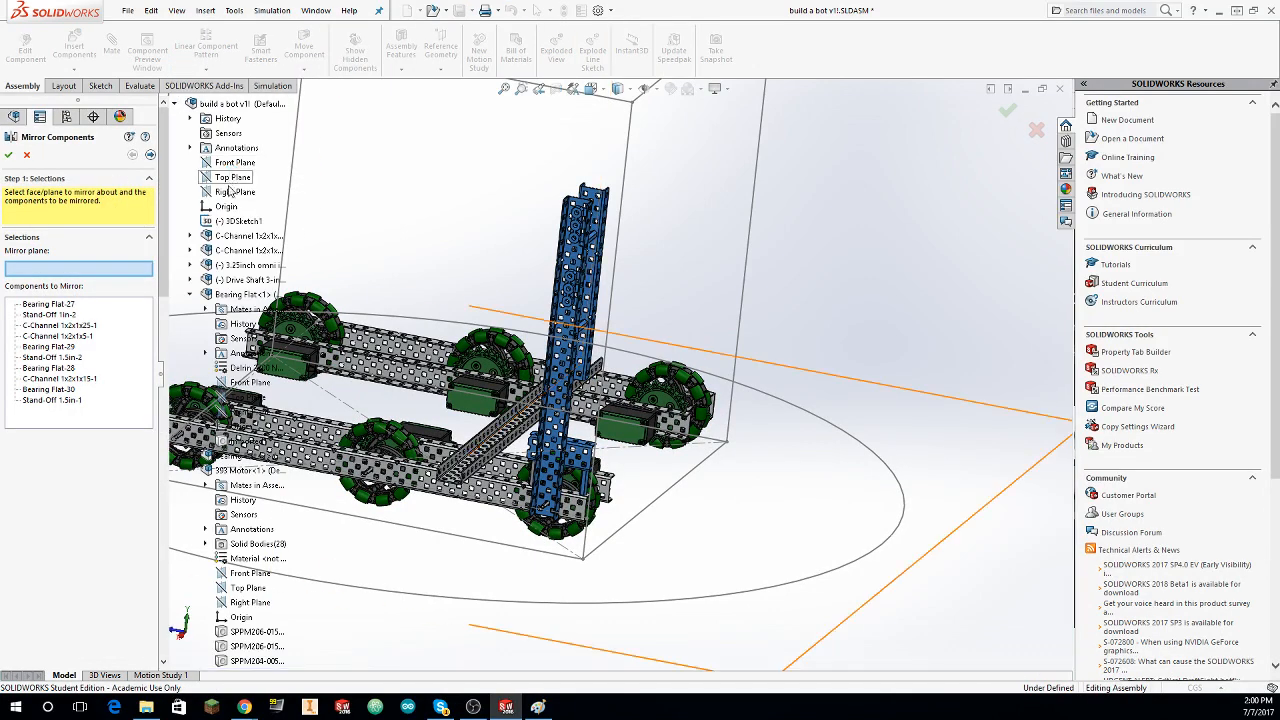
{"action": "left_click", "coordinate": [232, 196]}
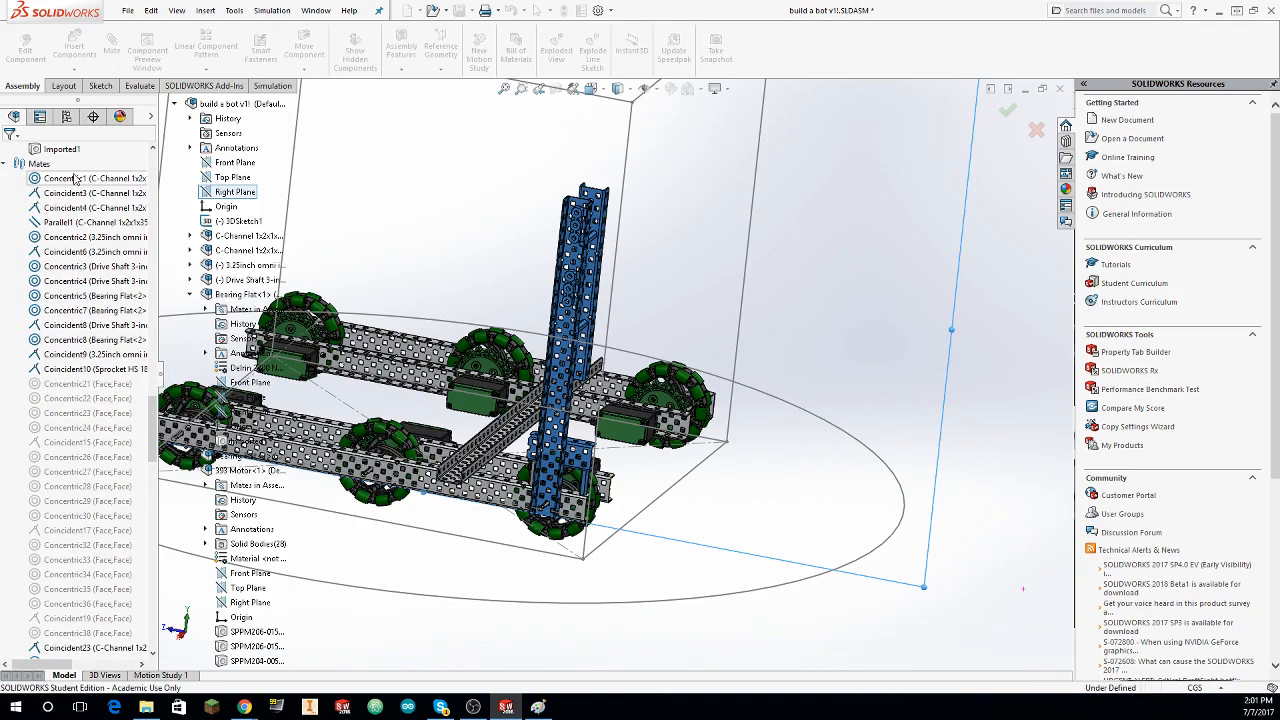
Step: Examine both towers on the chassis from several angles and fit the whole robot in view
{"action": "middle_click_drag", "start_coordinate": [625, 196], "coordinate": [1005, 258]}
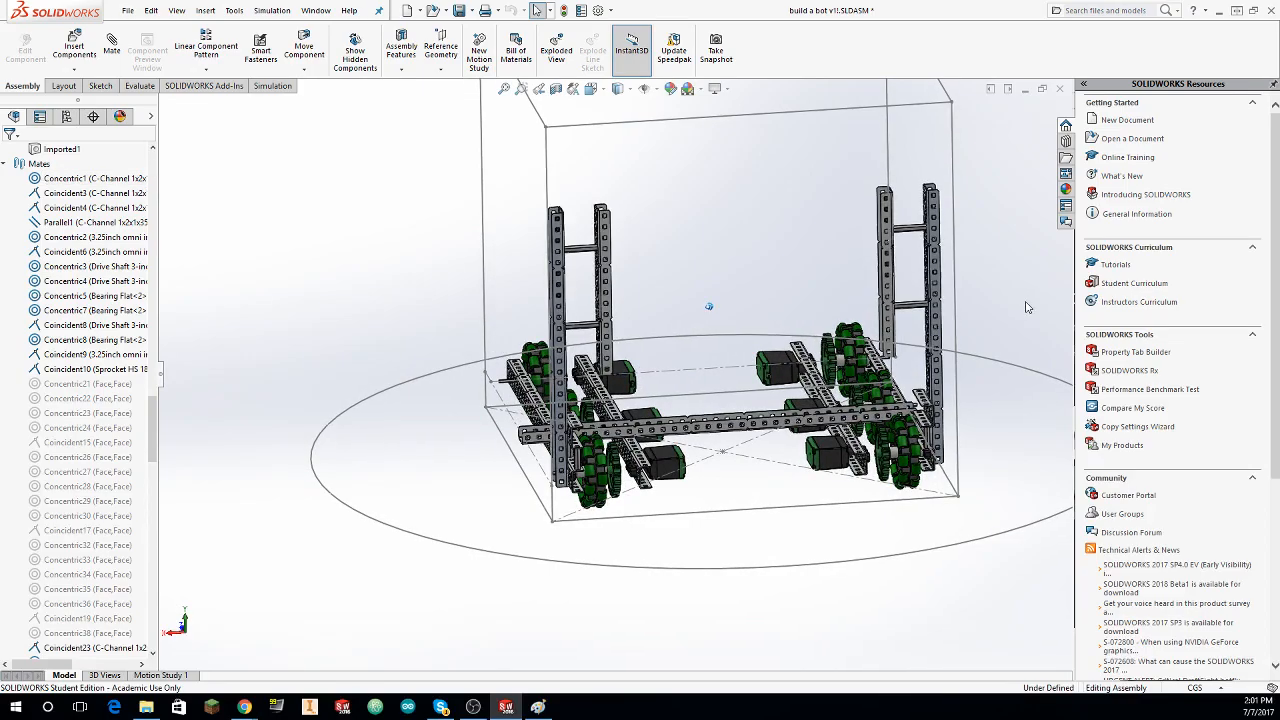
{"action": "middle_click_drag", "start_coordinate": [1025, 307], "coordinate": [871, 263]}
{"action": "scroll", "coordinate": [862, 280], "scroll_direction": "down", "scroll_amount": 2}
{"action": "scroll", "coordinate": [871, 263], "scroll_direction": "up", "scroll_amount": 3}
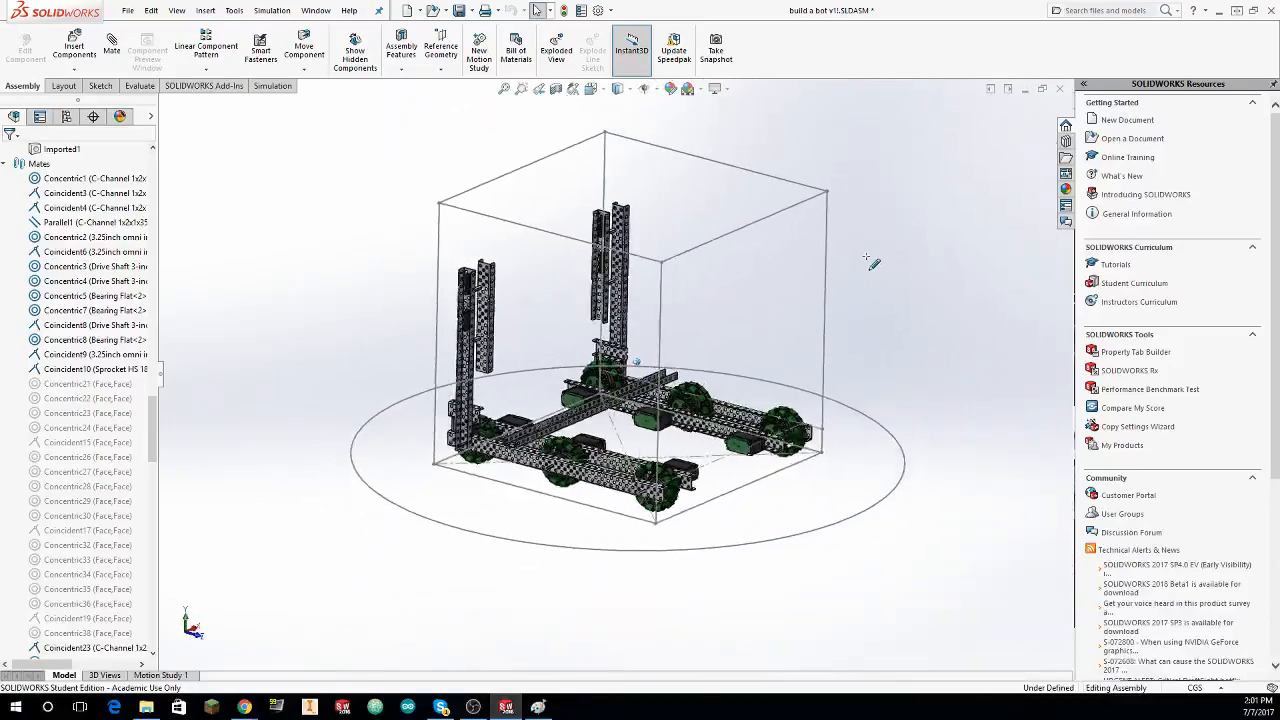
{"action": "middle_click_drag", "start_coordinate": [638, 285], "coordinate": [636, 285]}
{"action": "scroll", "coordinate": [637, 285], "scroll_direction": "down", "scroll_amount": 4}
{"action": "key", "text": "f"}
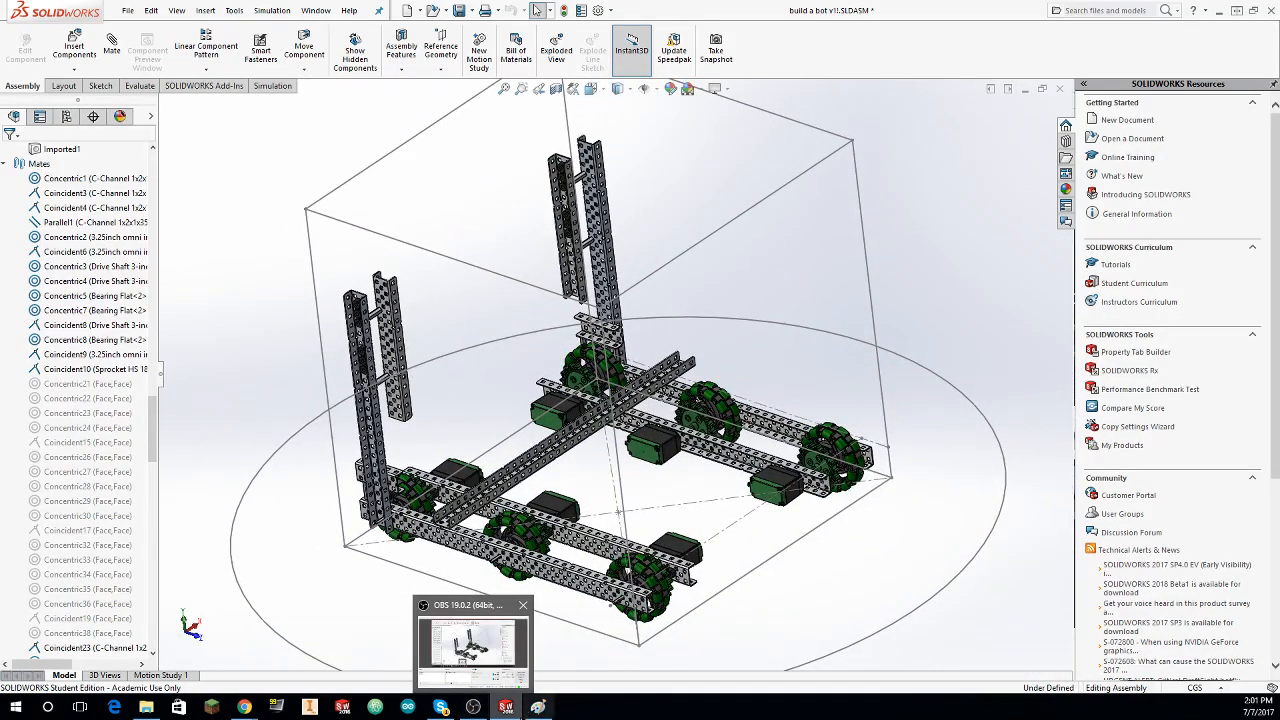
{"action": "left_click", "coordinate": [472, 648]}
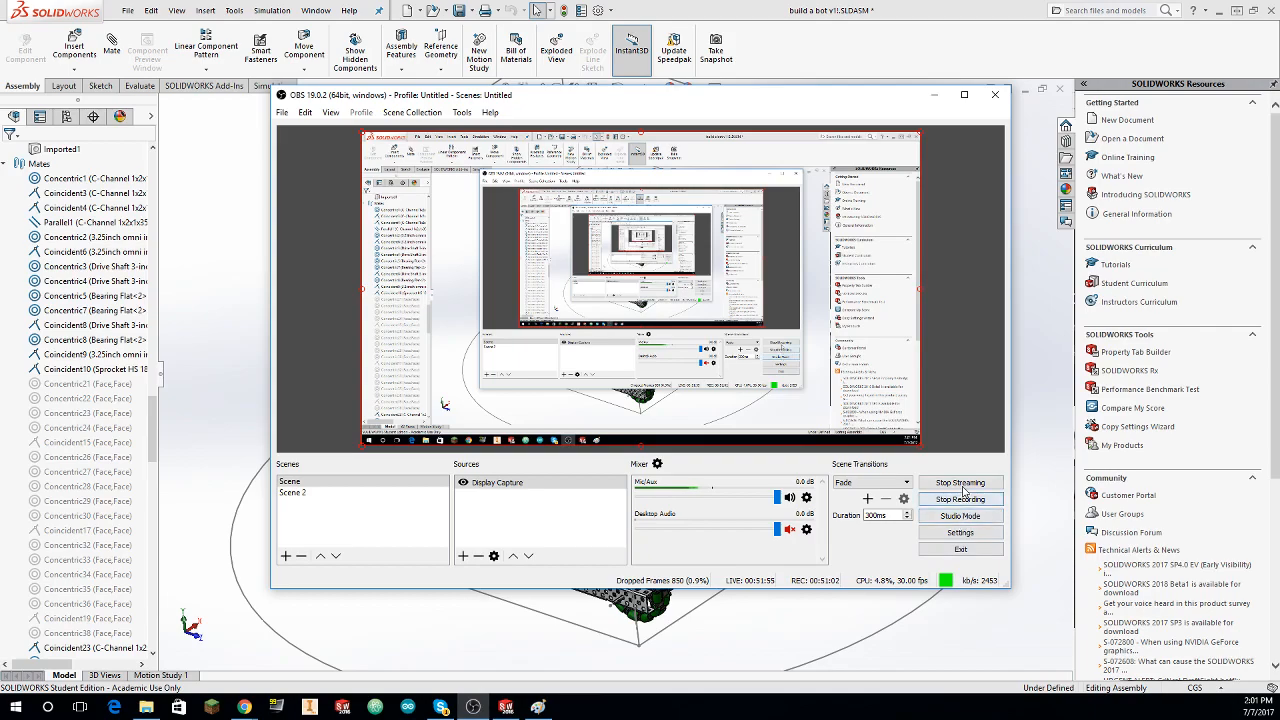